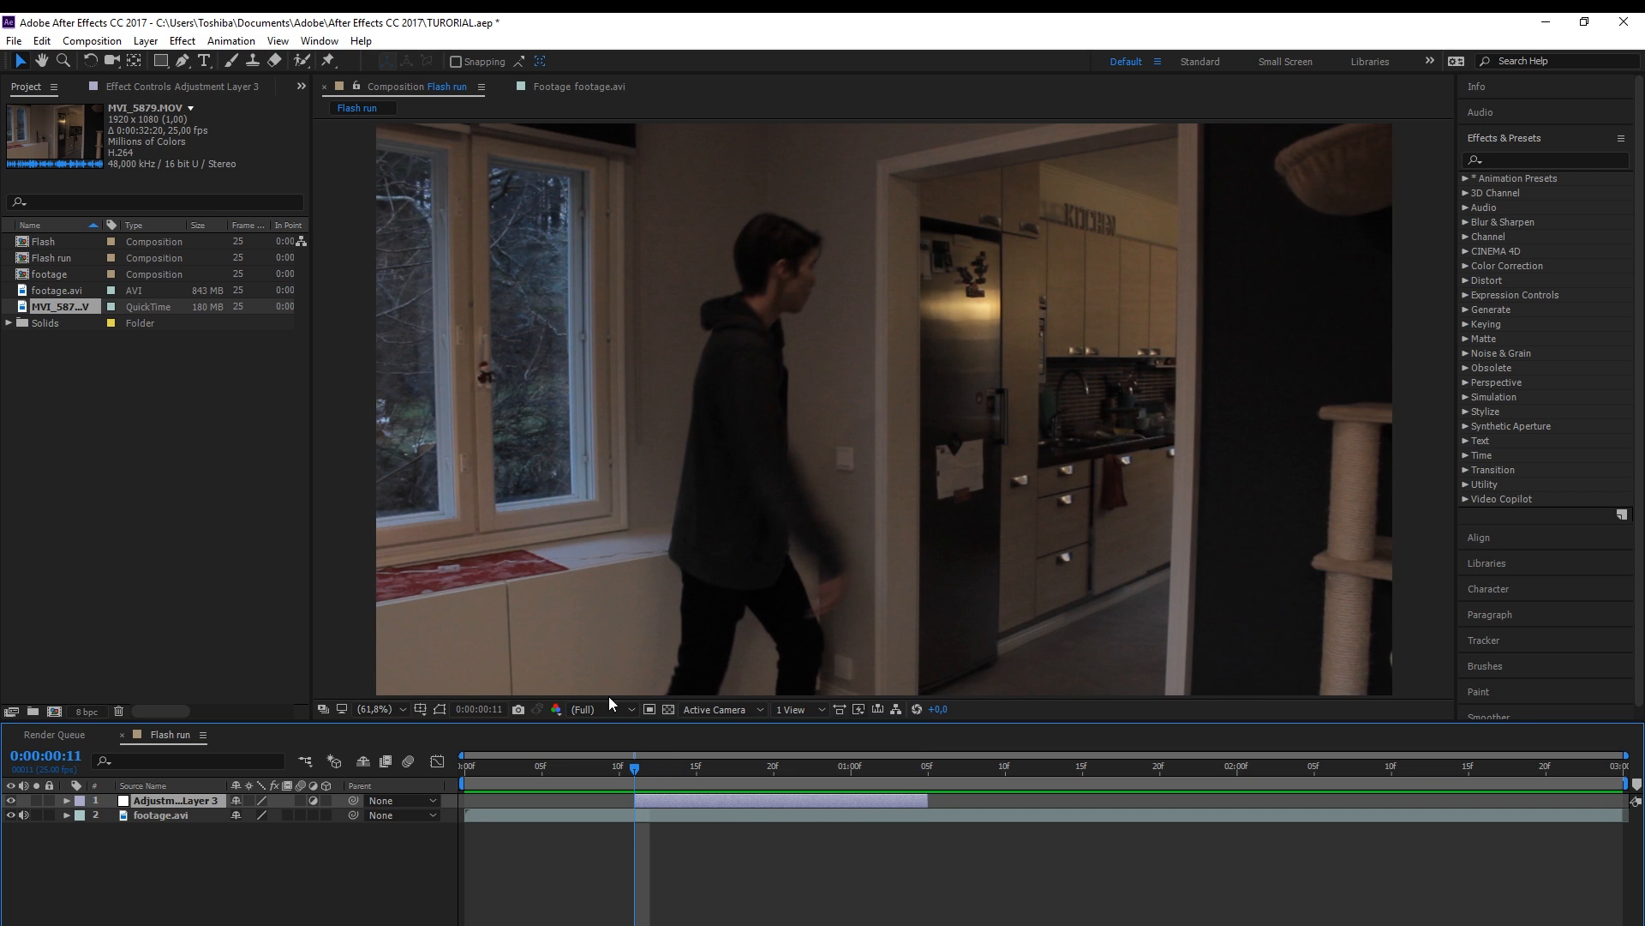
With the Pen tool, draw a narrow closed mask on Adjustment Layer 3 just behind the walking man, from head height down past the frame edge
{"action": "left_click", "coordinate": [181, 60]}
{"action": "left_click", "coordinate": [754, 212]}
{"action": "left_click", "coordinate": [720, 328]}
{"action": "left_click", "coordinate": [690, 460]}
{"action": "left_click_drag", "start_coordinate": [685, 600], "coordinate": [725, 441]}
{"action": "left_click", "coordinate": [726, 443]}
{"action": "left_click", "coordinate": [724, 549]}
{"action": "left_click_drag", "start_coordinate": [664, 344], "coordinate": [716, 401]}
{"action": "left_click", "coordinate": [734, 560]}
{"action": "left_click", "coordinate": [733, 444]}
{"action": "left_click", "coordinate": [745, 372]}
{"action": "left_click_drag", "start_coordinate": [779, 269], "coordinate": [755, 372]}
{"action": "left_click", "coordinate": [769, 296]}
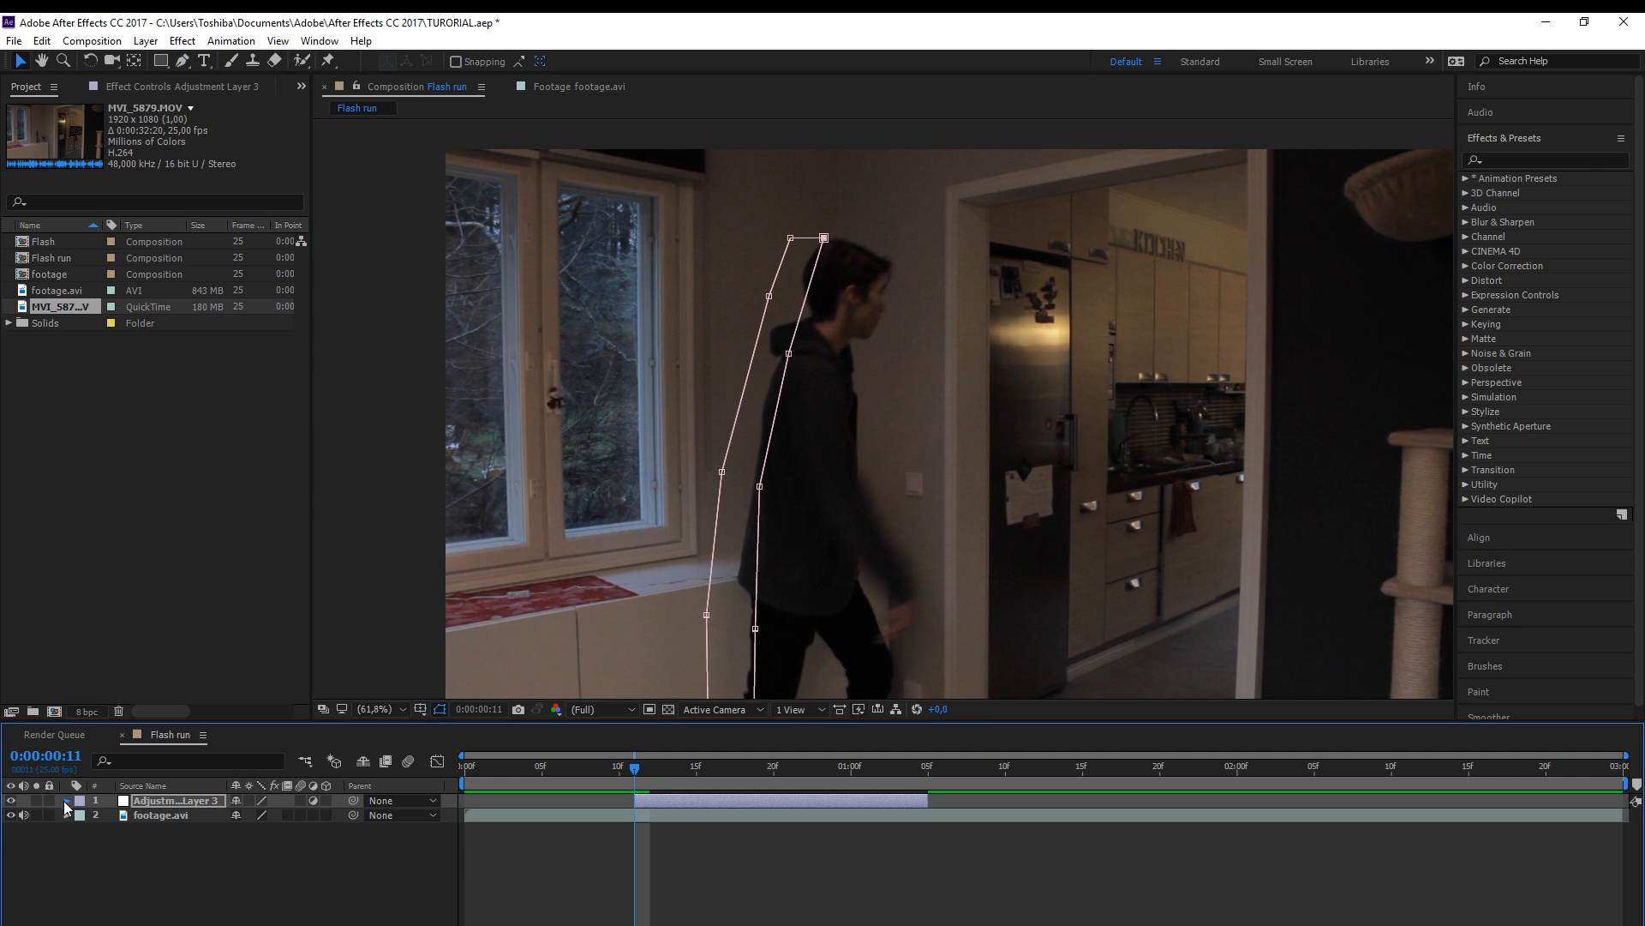
Start animating the Mask Path of Mask 1 on Adjustment Layer 3 with a keyframe at 0:00:00:11
{"action": "left_click", "coordinate": [67, 801]}
{"action": "left_click", "coordinate": [81, 815]}
{"action": "left_click", "coordinate": [96, 830]}
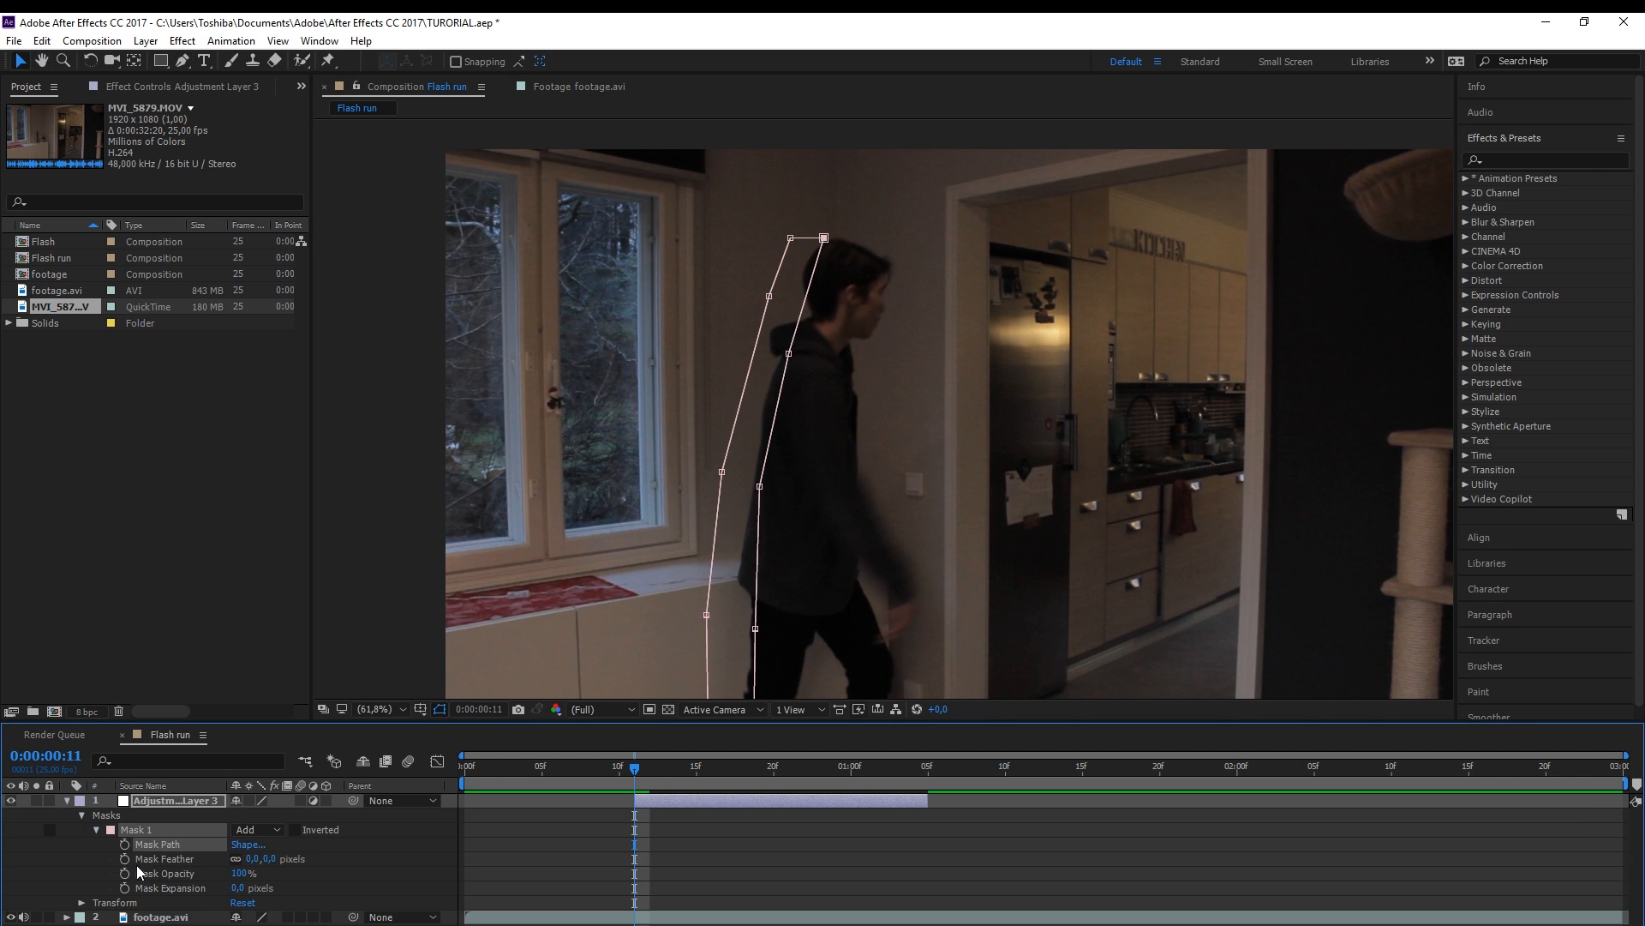
{"action": "left_click", "coordinate": [126, 840]}
At 0:00:01:04, keyframe a new mask shape by moving its points away from the running man, toward and beyond the frame's window side
{"action": "left_click_drag", "start_coordinate": [651, 773], "coordinate": [912, 773]}
{"action": "scroll", "coordinate": [836, 564], "scroll_direction": "down", "scroll_amount": 1}
{"action": "left_click", "coordinate": [790, 344]}
{"action": "left_click_drag", "start_coordinate": [872, 268], "coordinate": [901, 352]}
{"action": "scroll", "coordinate": [846, 256], "scroll_direction": "down", "scroll_amount": 2}
{"action": "left_click_drag", "start_coordinate": [902, 353], "coordinate": [632, 393]}
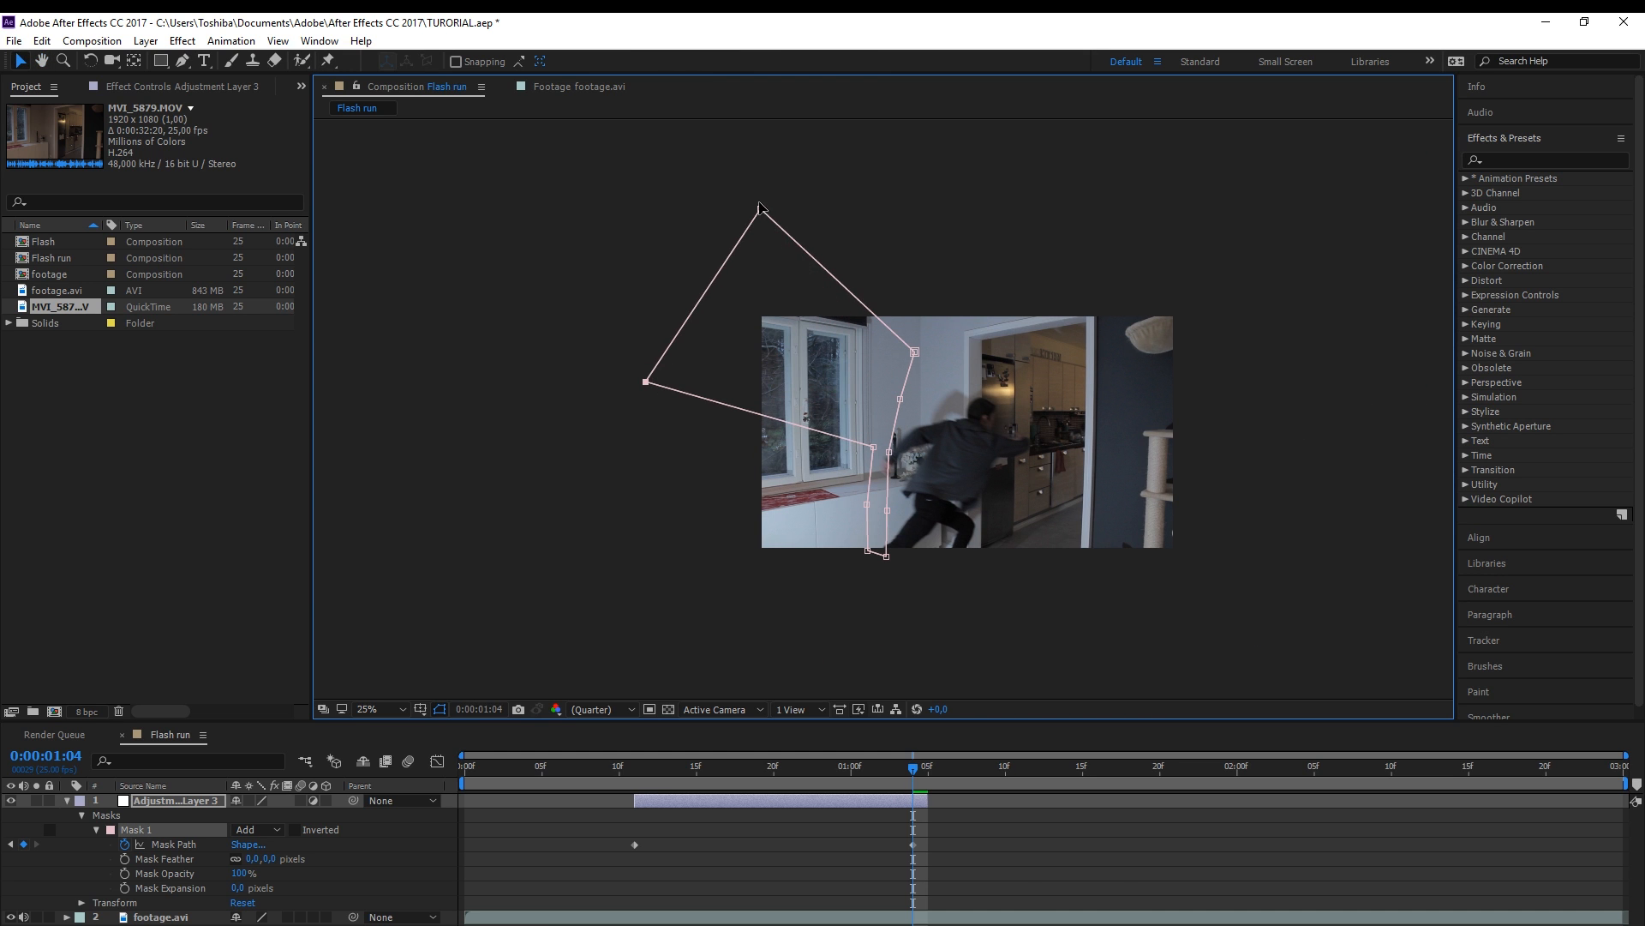
{"action": "left_click_drag", "start_coordinate": [760, 209], "coordinate": [760, 177]}
{"action": "left_click_drag", "start_coordinate": [873, 446], "coordinate": [632, 532]}
{"action": "left_click_drag", "start_coordinate": [868, 504], "coordinate": [648, 653]}
{"action": "left_click_drag", "start_coordinate": [867, 551], "coordinate": [743, 673]}
{"action": "left_click_drag", "start_coordinate": [886, 543], "coordinate": [781, 640]}
{"action": "left_click_drag", "start_coordinate": [887, 496], "coordinate": [751, 558]}
{"action": "left_click_drag", "start_coordinate": [884, 440], "coordinate": [762, 148]}
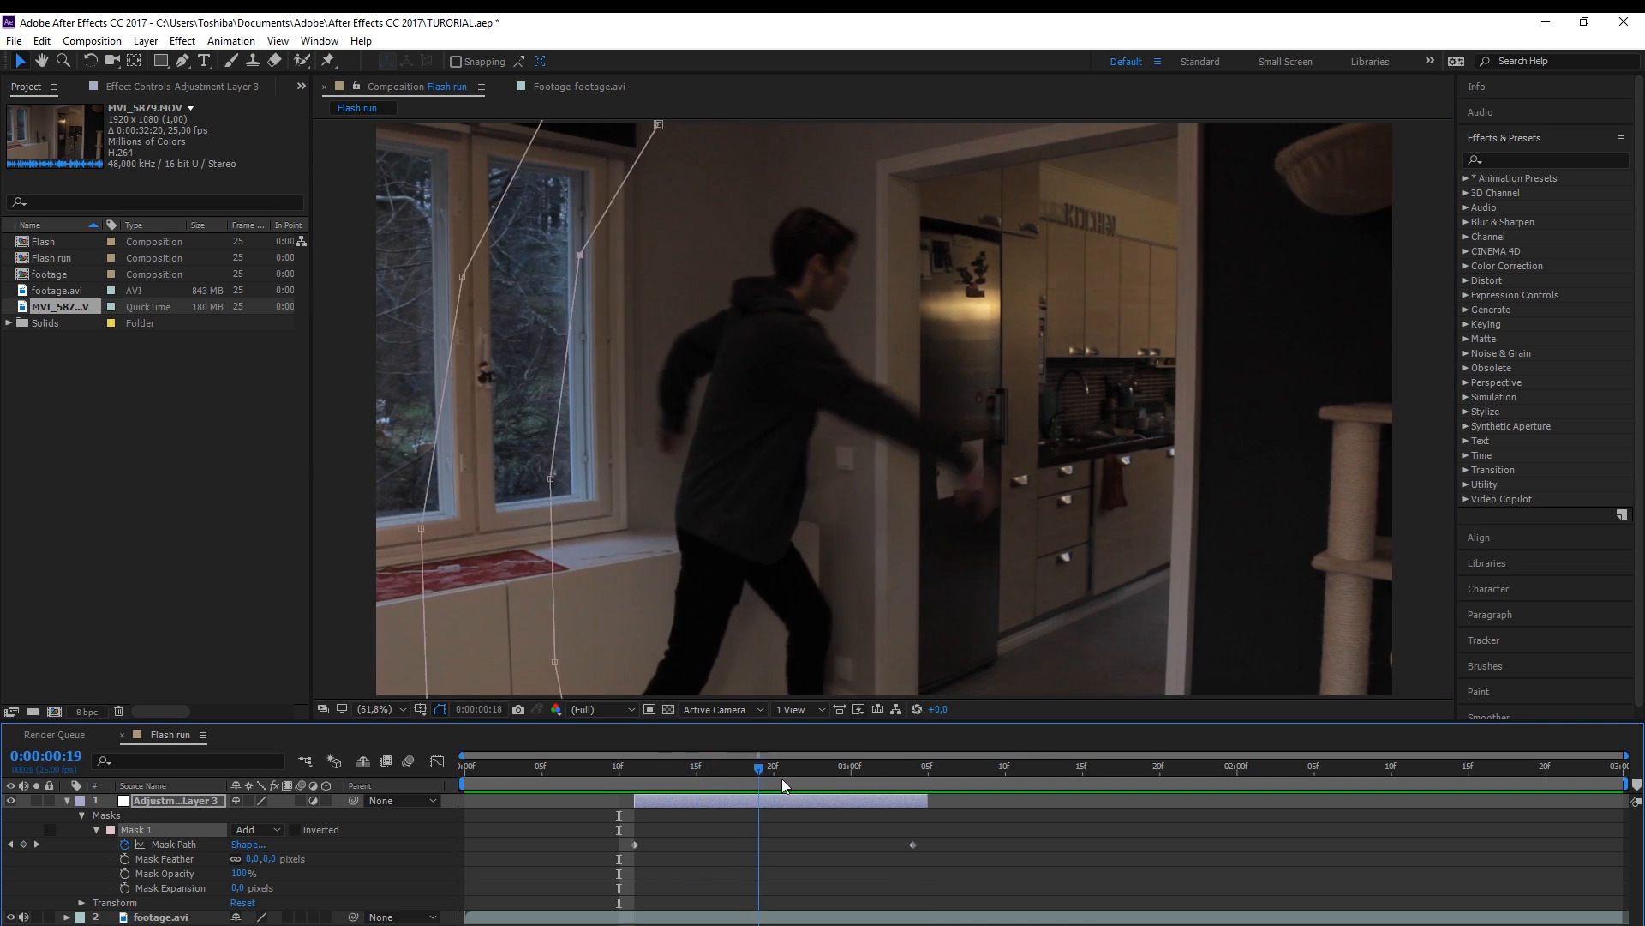
Check the mask animation over the walk and set the Mask Feather of Mask 1 to 20 pixels
{"action": "left_click_drag", "start_coordinate": [782, 778], "coordinate": [648, 810]}
{"action": "left_click", "coordinate": [656, 803]}
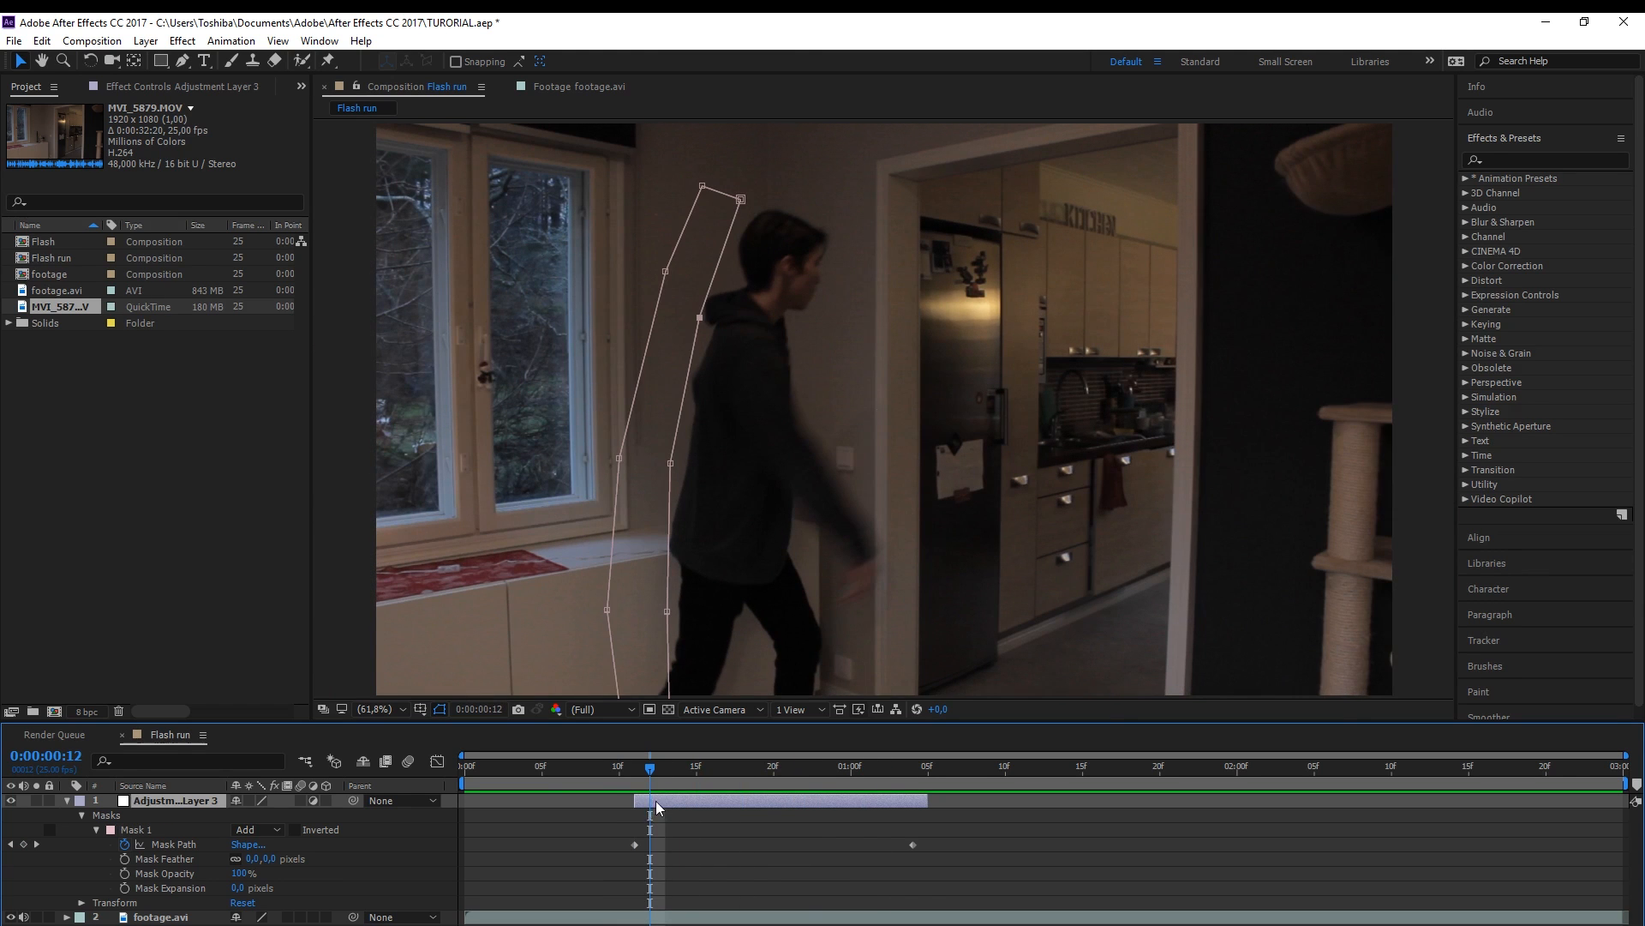
{"action": "left_click", "coordinate": [268, 858]}
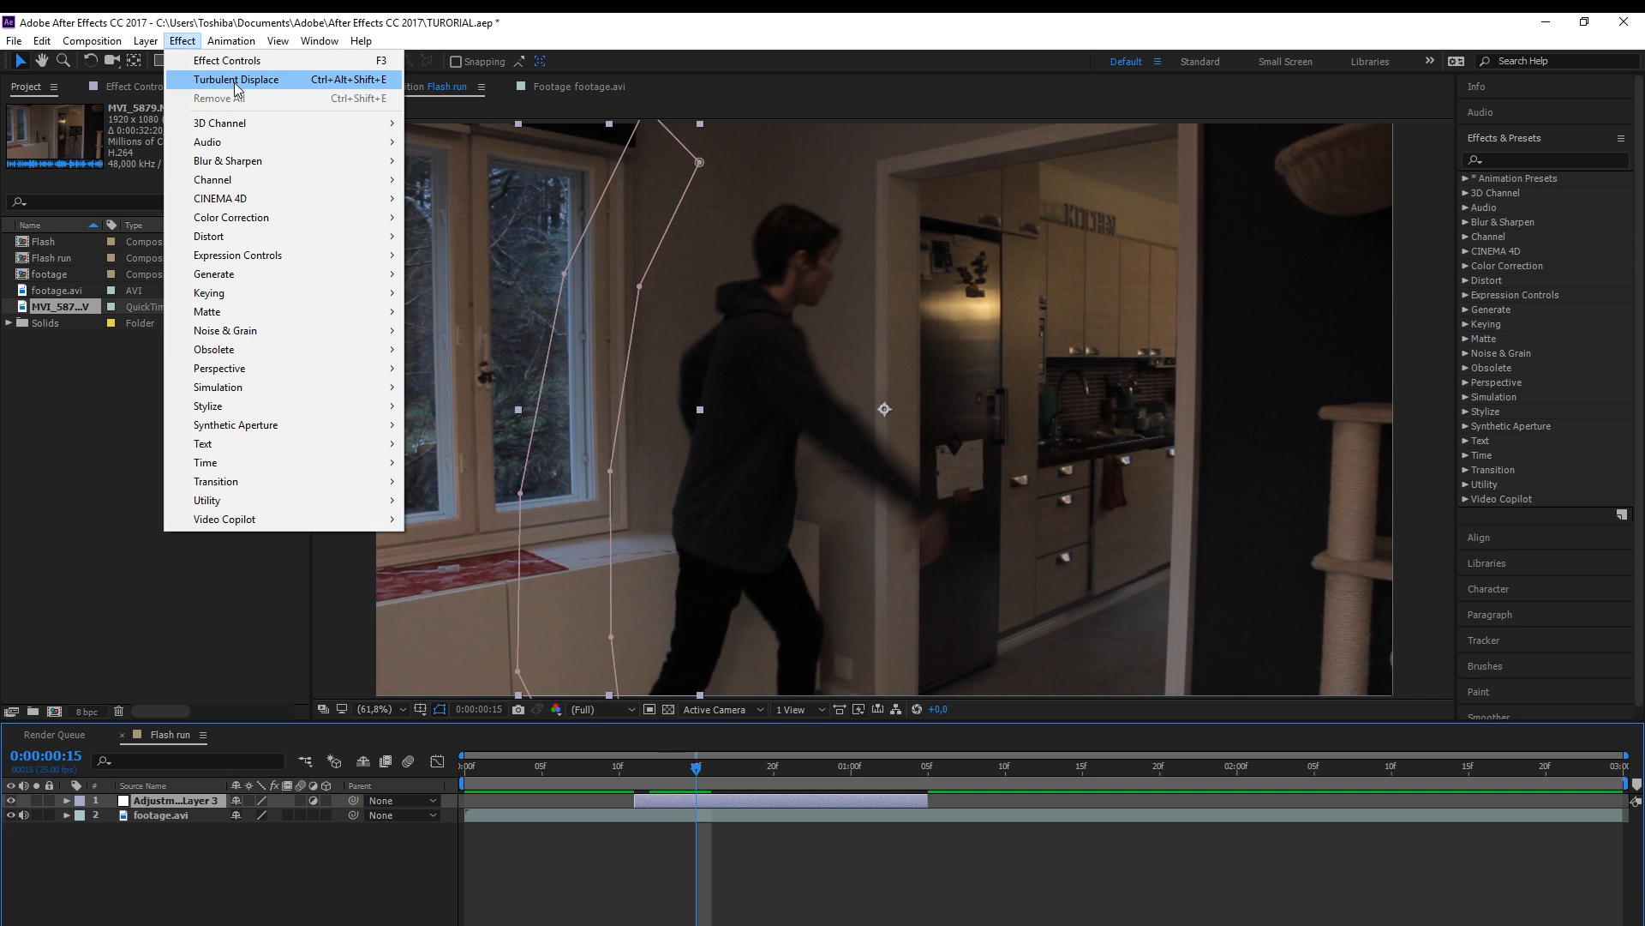
Apply the Turbulent Displace effect to Adjustment Layer 3 and set its Size to 50
{"action": "left_click", "coordinate": [236, 81]}
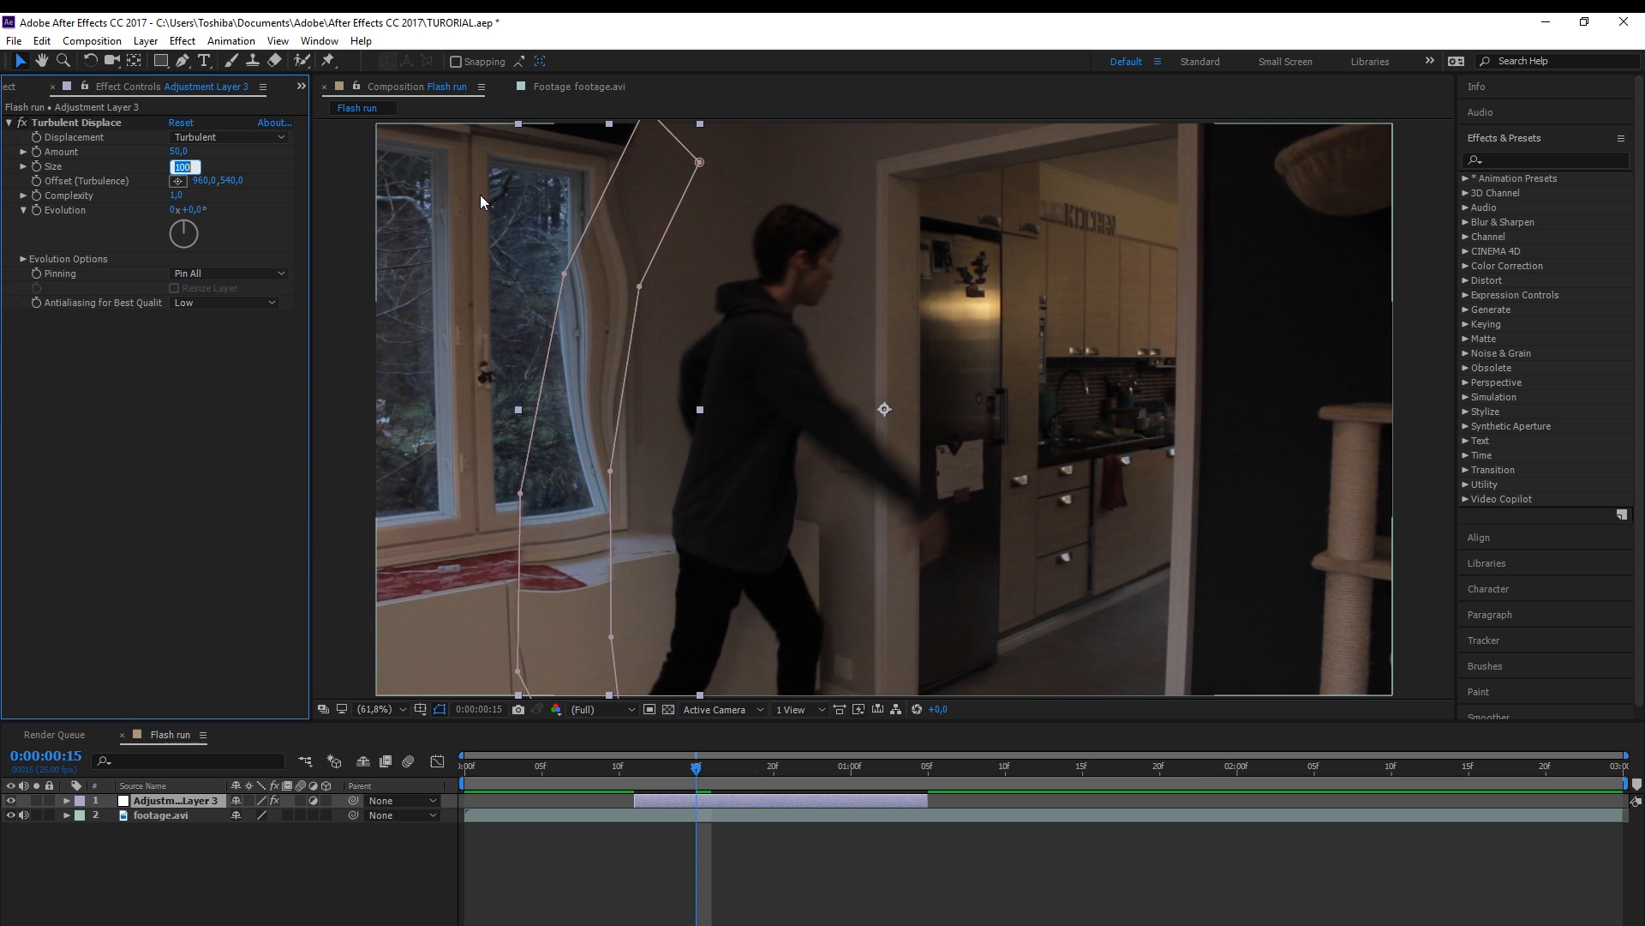
{"action": "type", "text": "0"}
{"action": "key", "text": "Return"}
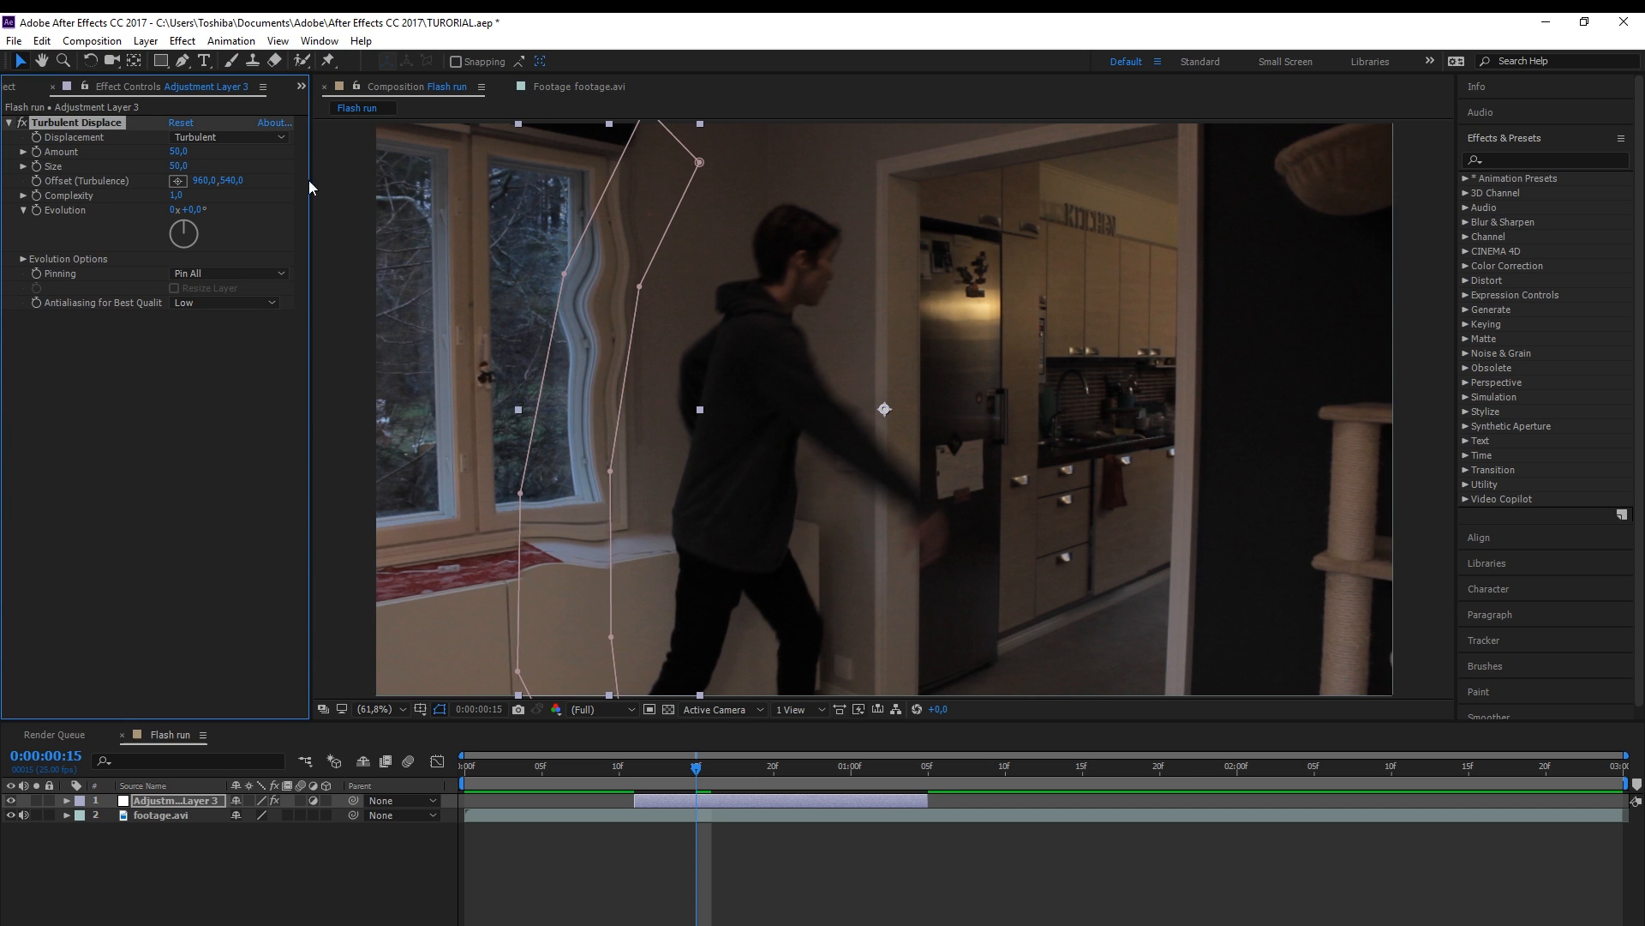
{"action": "left_click", "coordinate": [180, 151]}
{"action": "left_click", "coordinate": [629, 830]}
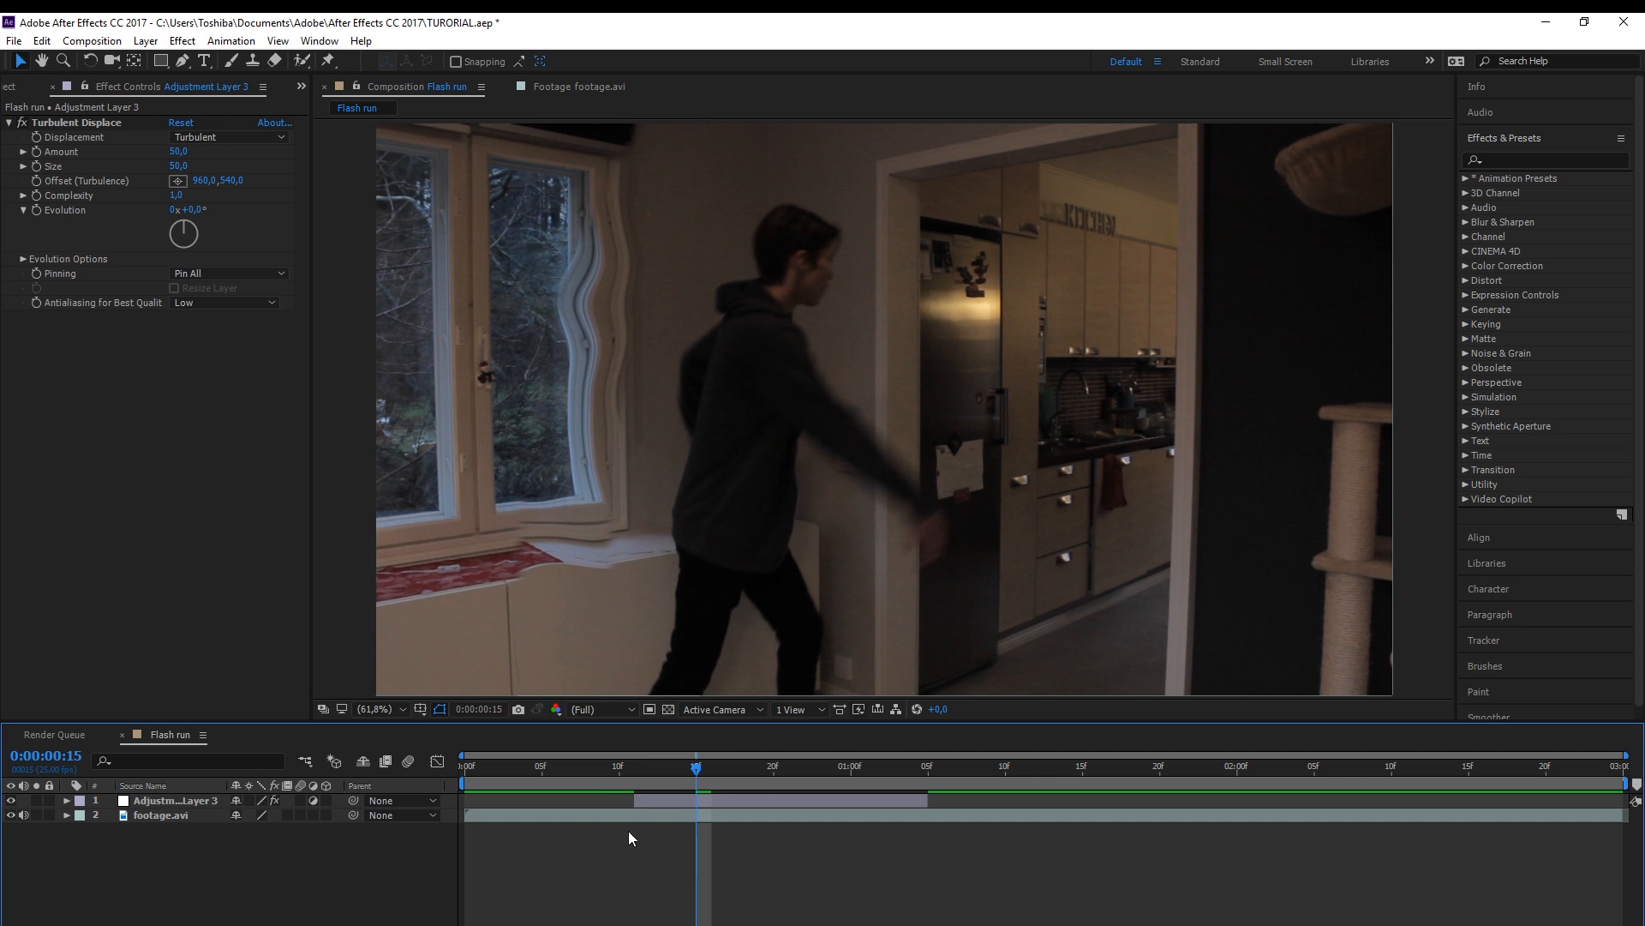
At 0:00:00:11, keyframe the Turbulent Displace Amount of Adjustment Layer 3 at 12
{"action": "left_click", "coordinate": [639, 784]}
{"action": "left_click", "coordinate": [643, 804]}
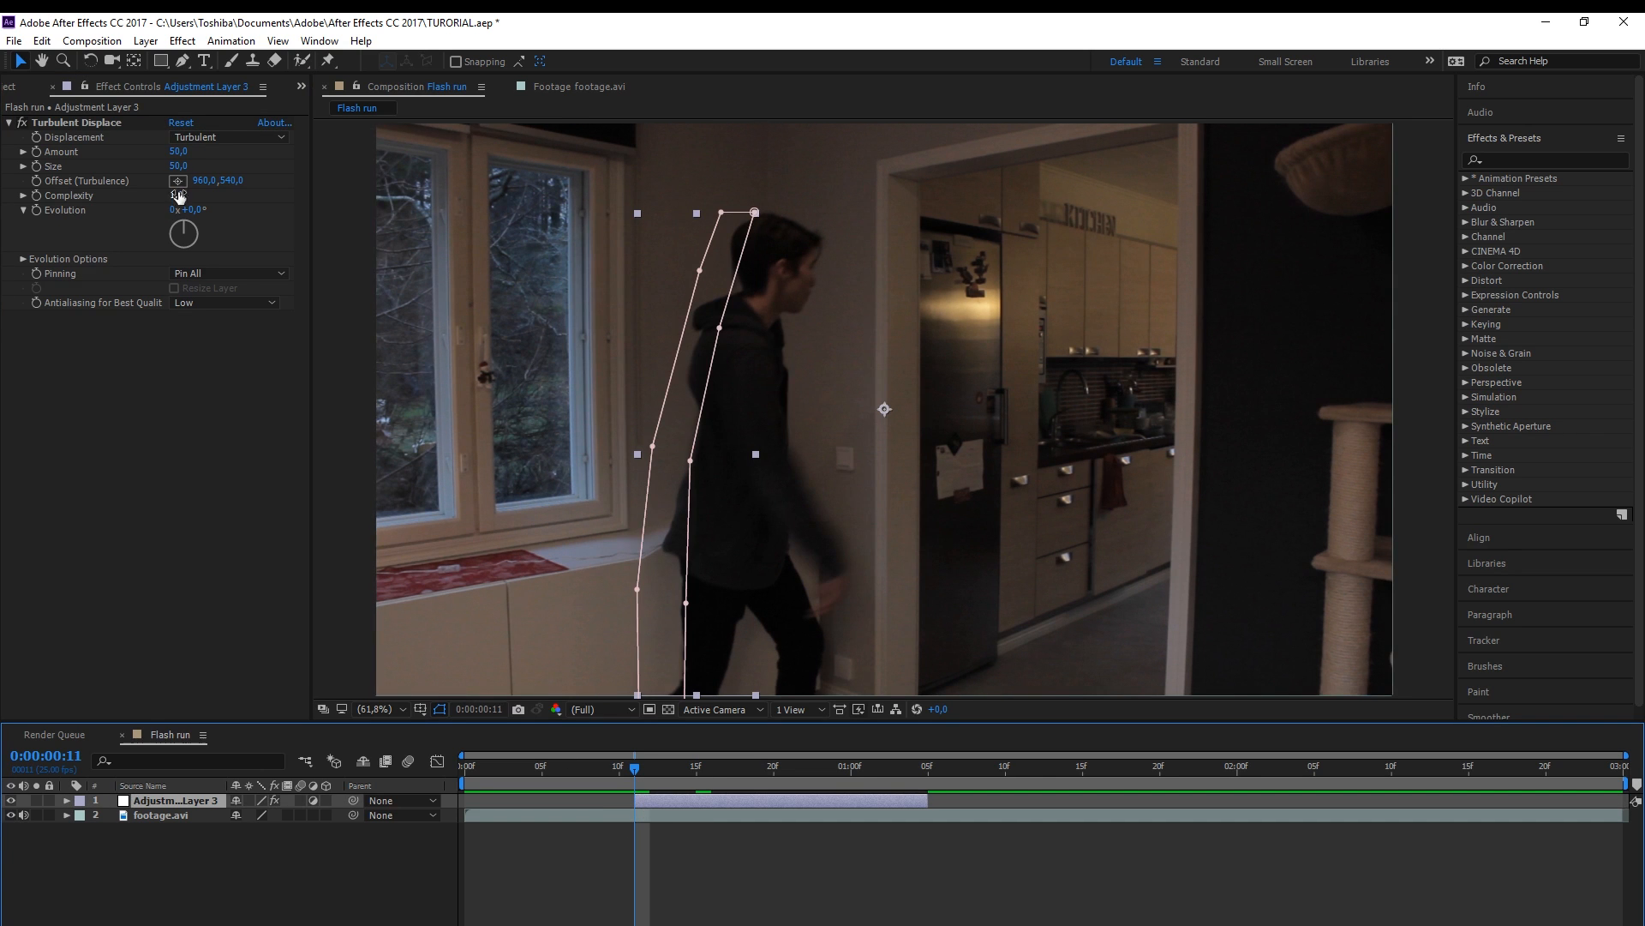
{"action": "left_click", "coordinate": [37, 152]}
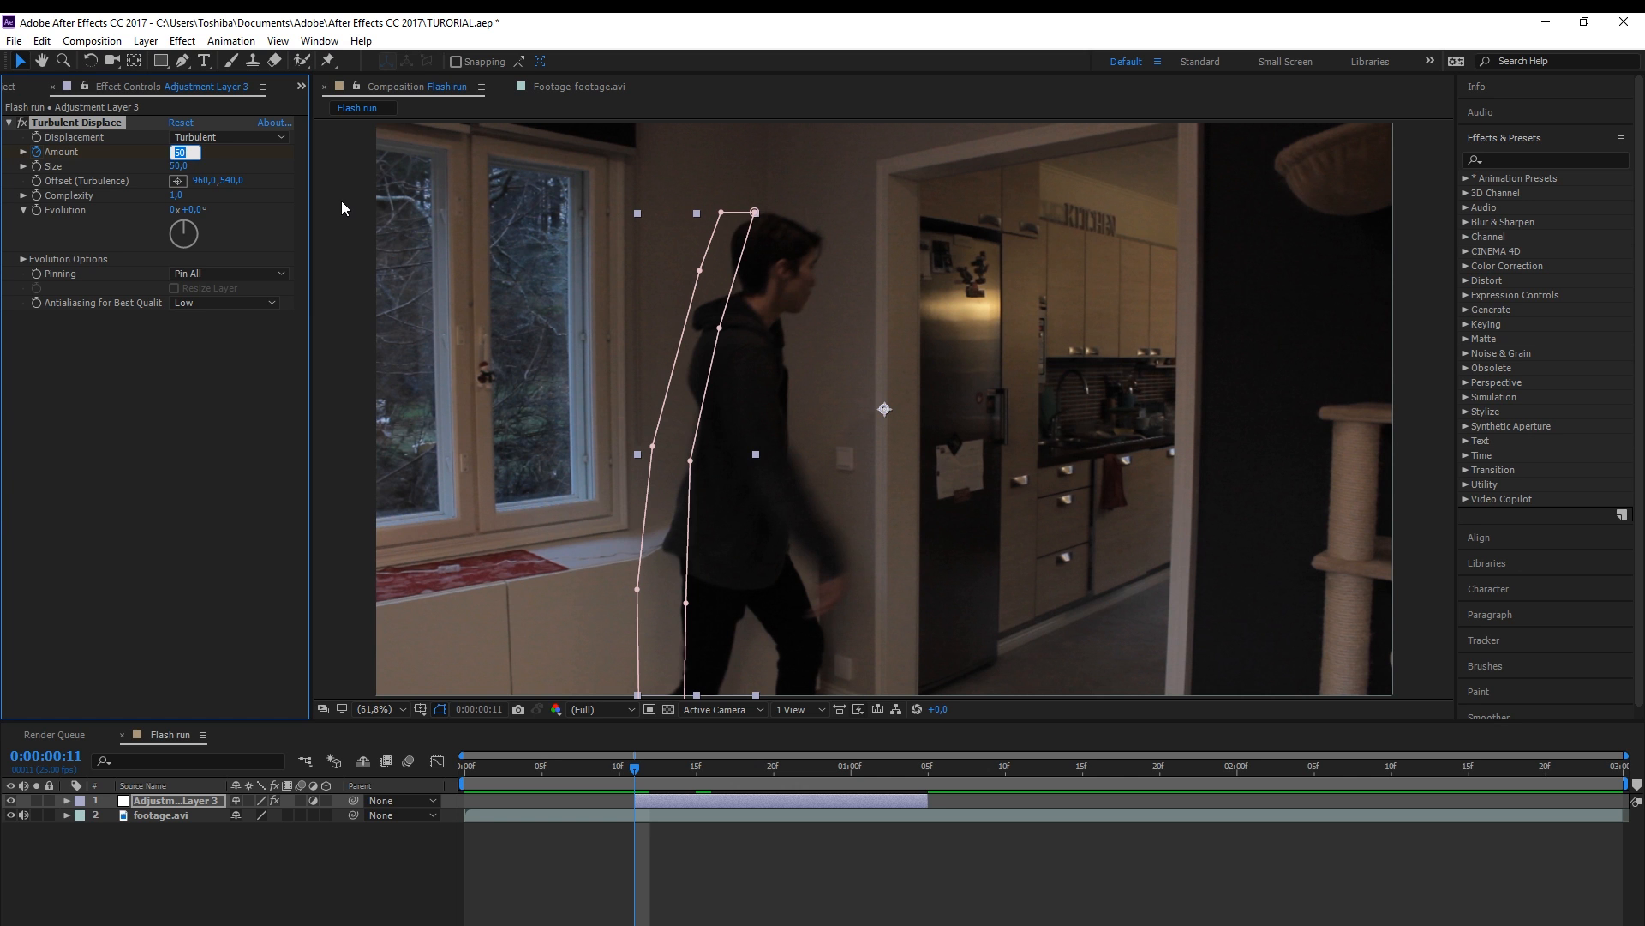
{"action": "type", "text": "12"}
{"action": "key", "text": "Return"}
At 0:00:01:04, set the Turbulent Displace Amount to 5 to keyframe the distortion fading down
{"action": "mouse_move", "coordinate": [635, 767]}
{"action": "left_mouse_down"}
{"action": "mouse_move", "coordinate": [761, 823]}
{"action": "mouse_move", "coordinate": [715, 765]}
{"action": "mouse_move", "coordinate": [641, 775]}
{"action": "left_mouse_up"}
{"action": "left_click", "coordinate": [770, 832]}
{"action": "left_click_drag", "start_coordinate": [910, 768], "coordinate": [913, 769]}
{"action": "left_click", "coordinate": [178, 152]}
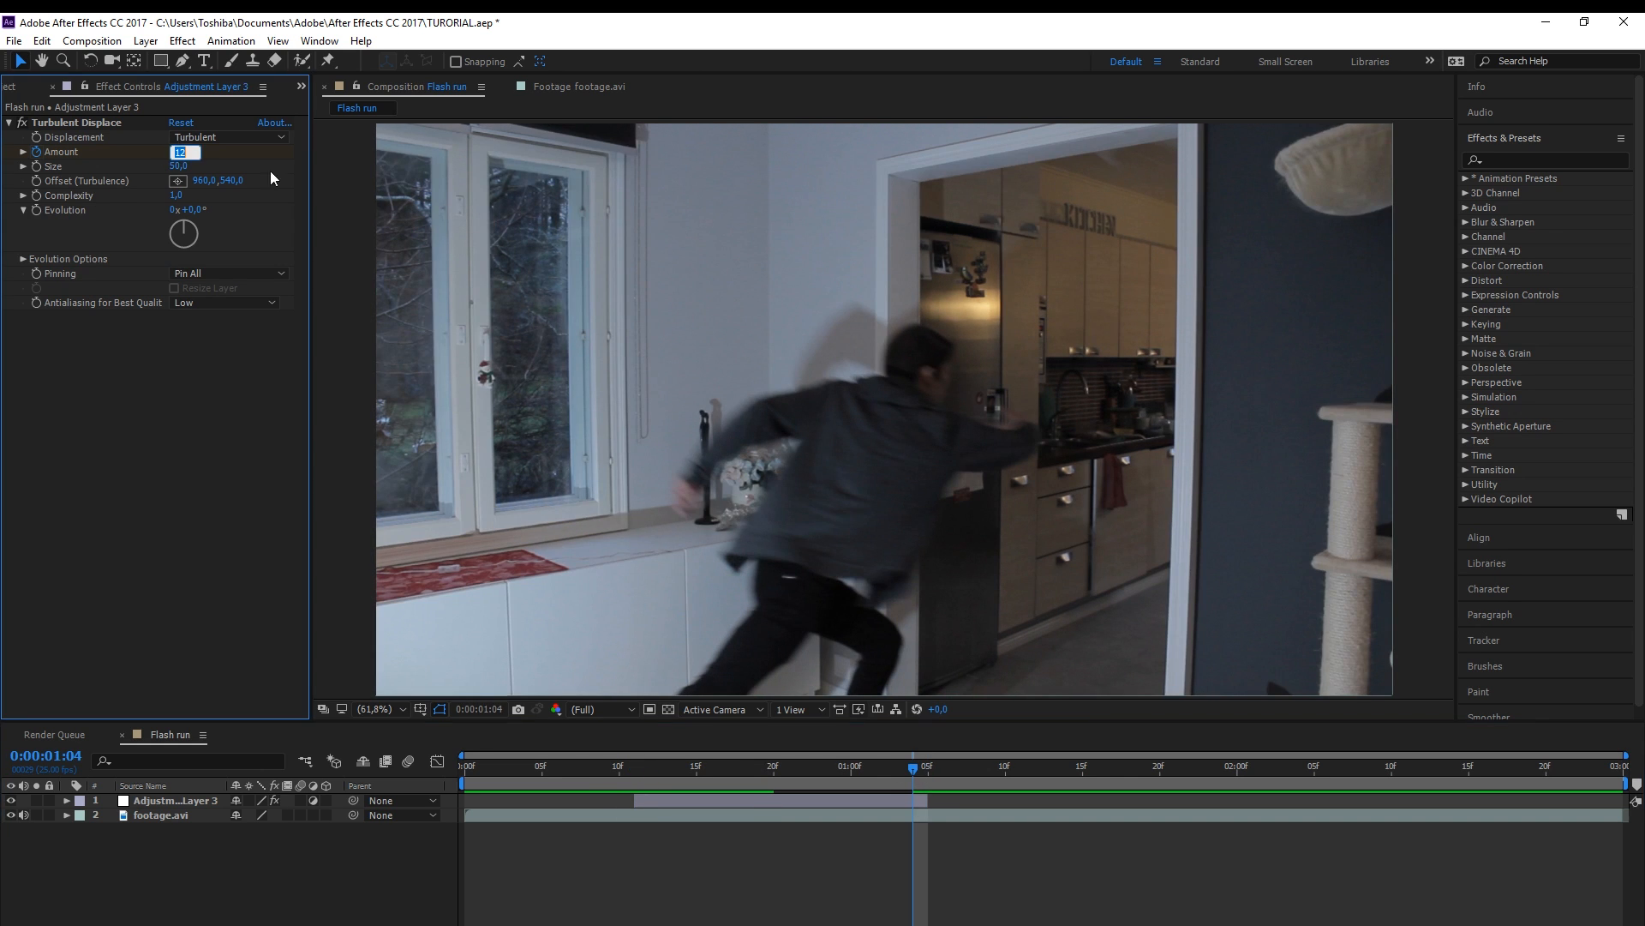
{"action": "type", "text": "5"}
{"action": "key", "text": "Return"}
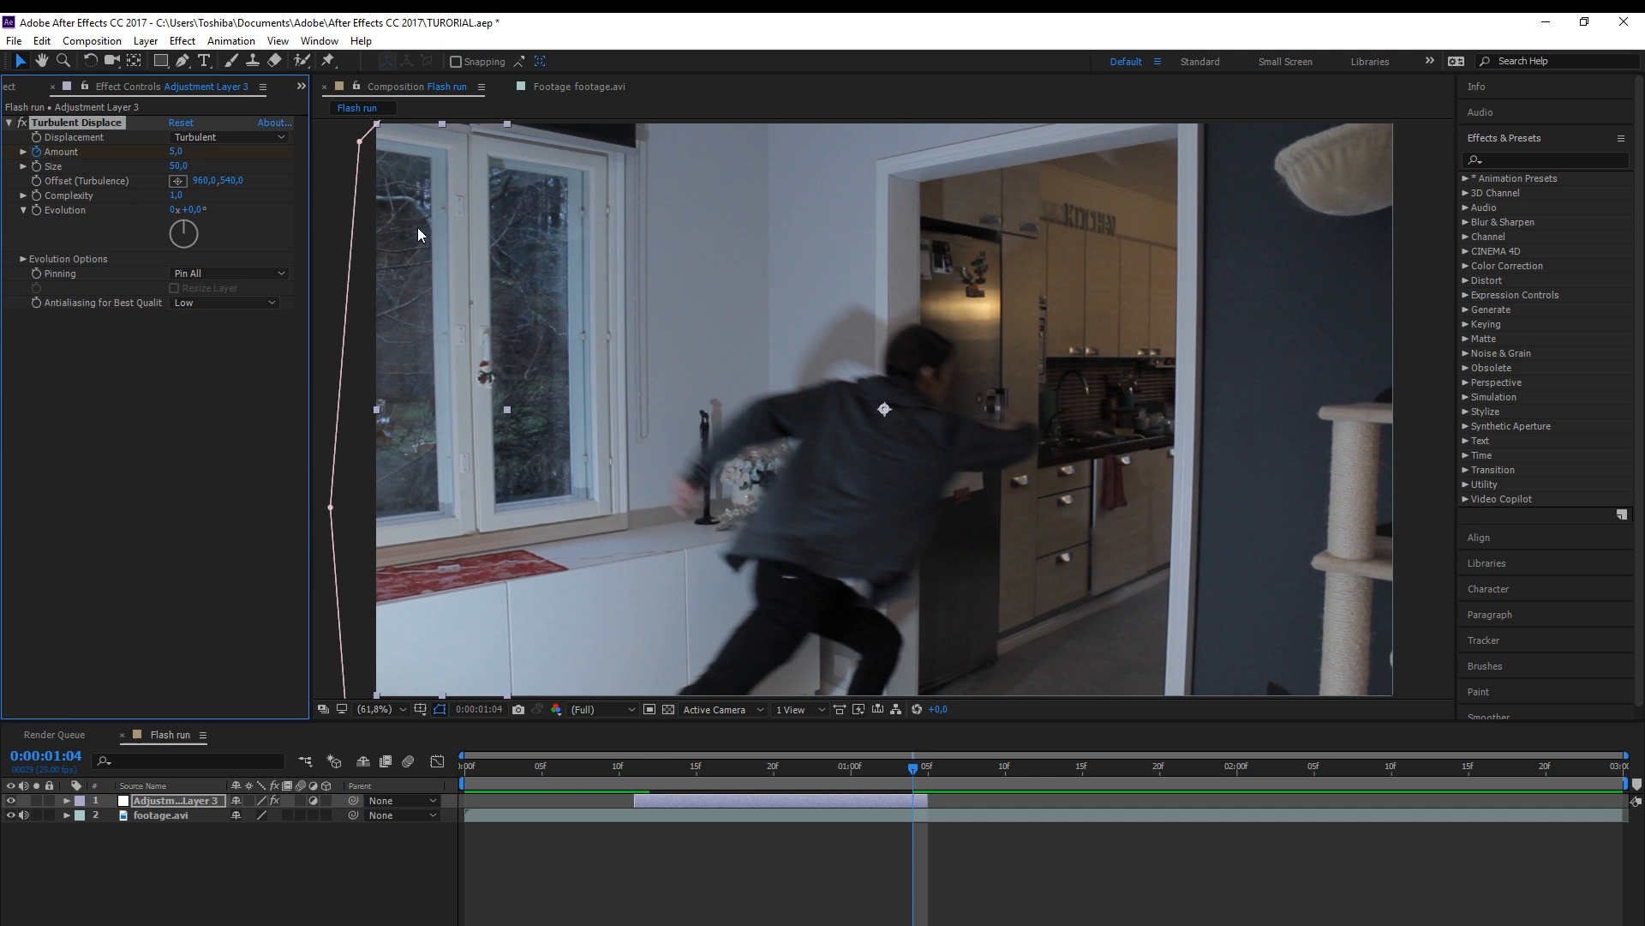
Play and scrub the composition from about 0:00:00:08 to 0:00:00:19 to examine the distortion trailing the man
{"action": "left_click", "coordinate": [588, 826]}
{"action": "left_click", "coordinate": [590, 765]}
{"action": "key", "text": "space"}
{"action": "key", "text": "space"}
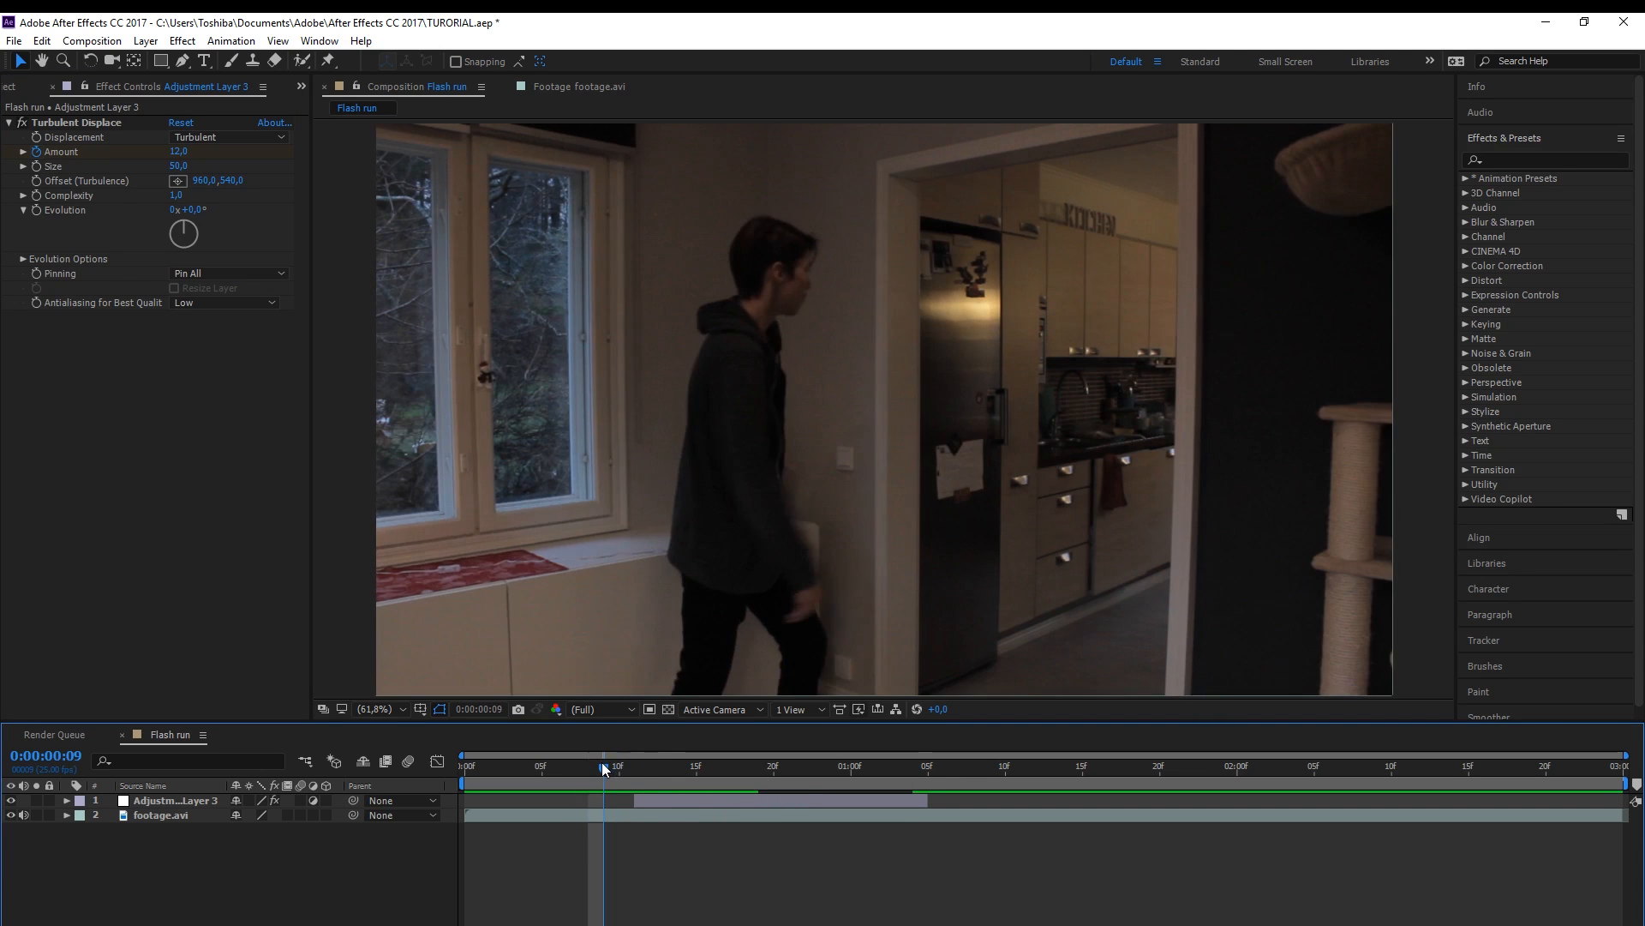
{"action": "left_click", "coordinate": [602, 764]}
{"action": "key", "text": "space"}
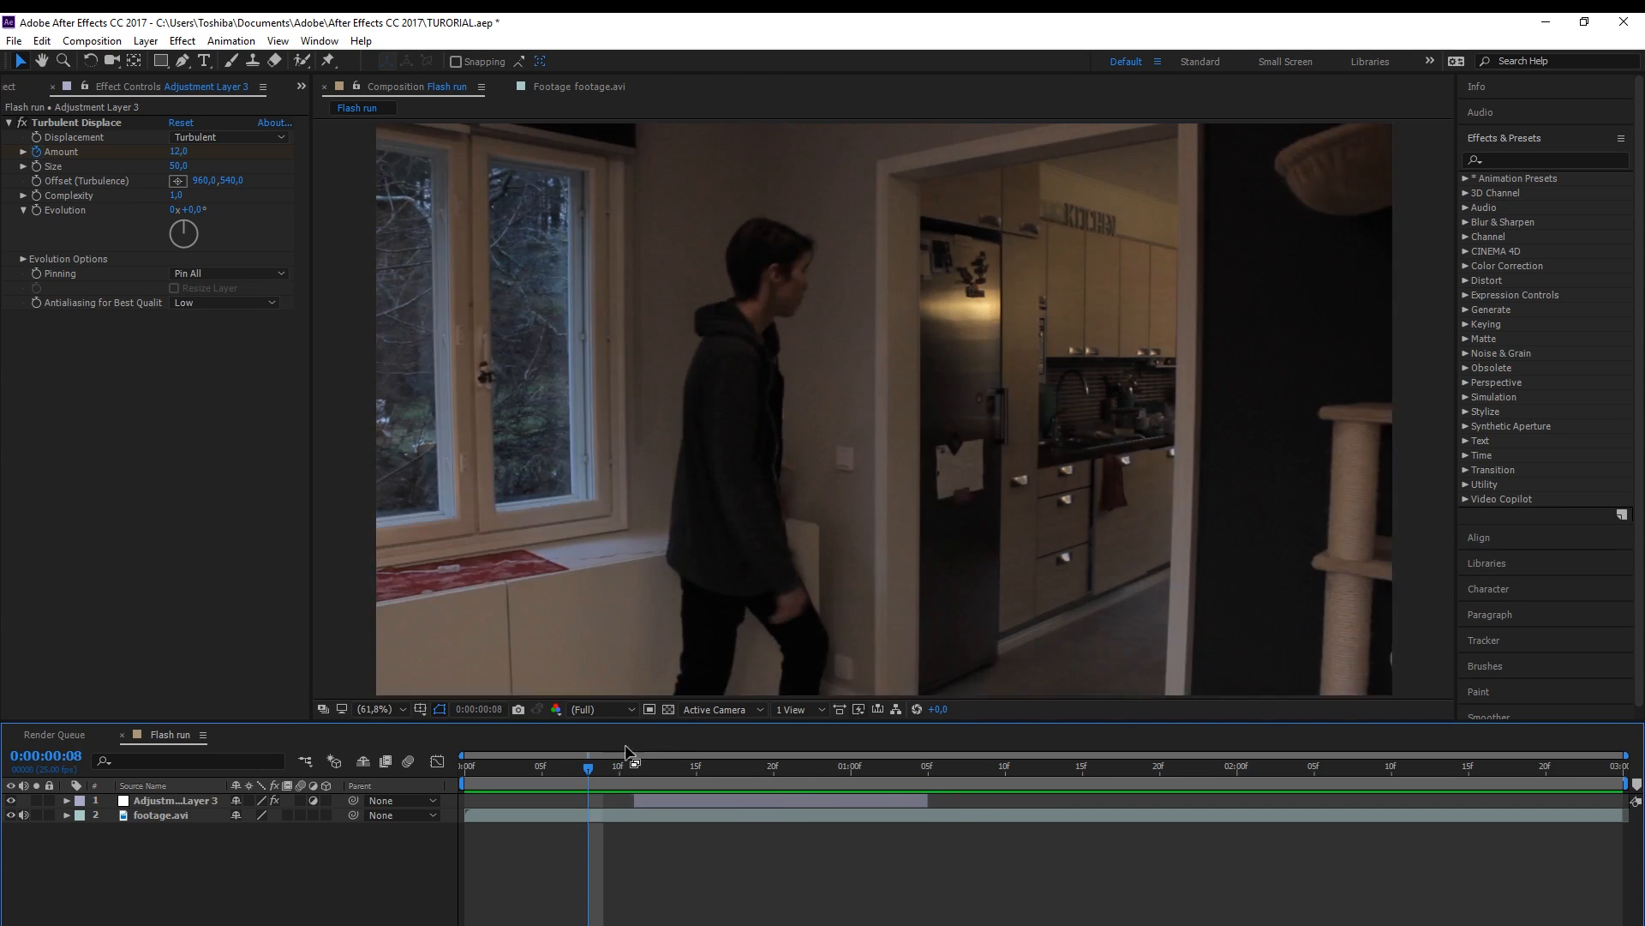
{"action": "left_click_drag", "start_coordinate": [633, 774], "coordinate": [763, 784]}
{"action": "left_click", "coordinate": [692, 802]}
{"action": "left_click", "coordinate": [653, 833]}
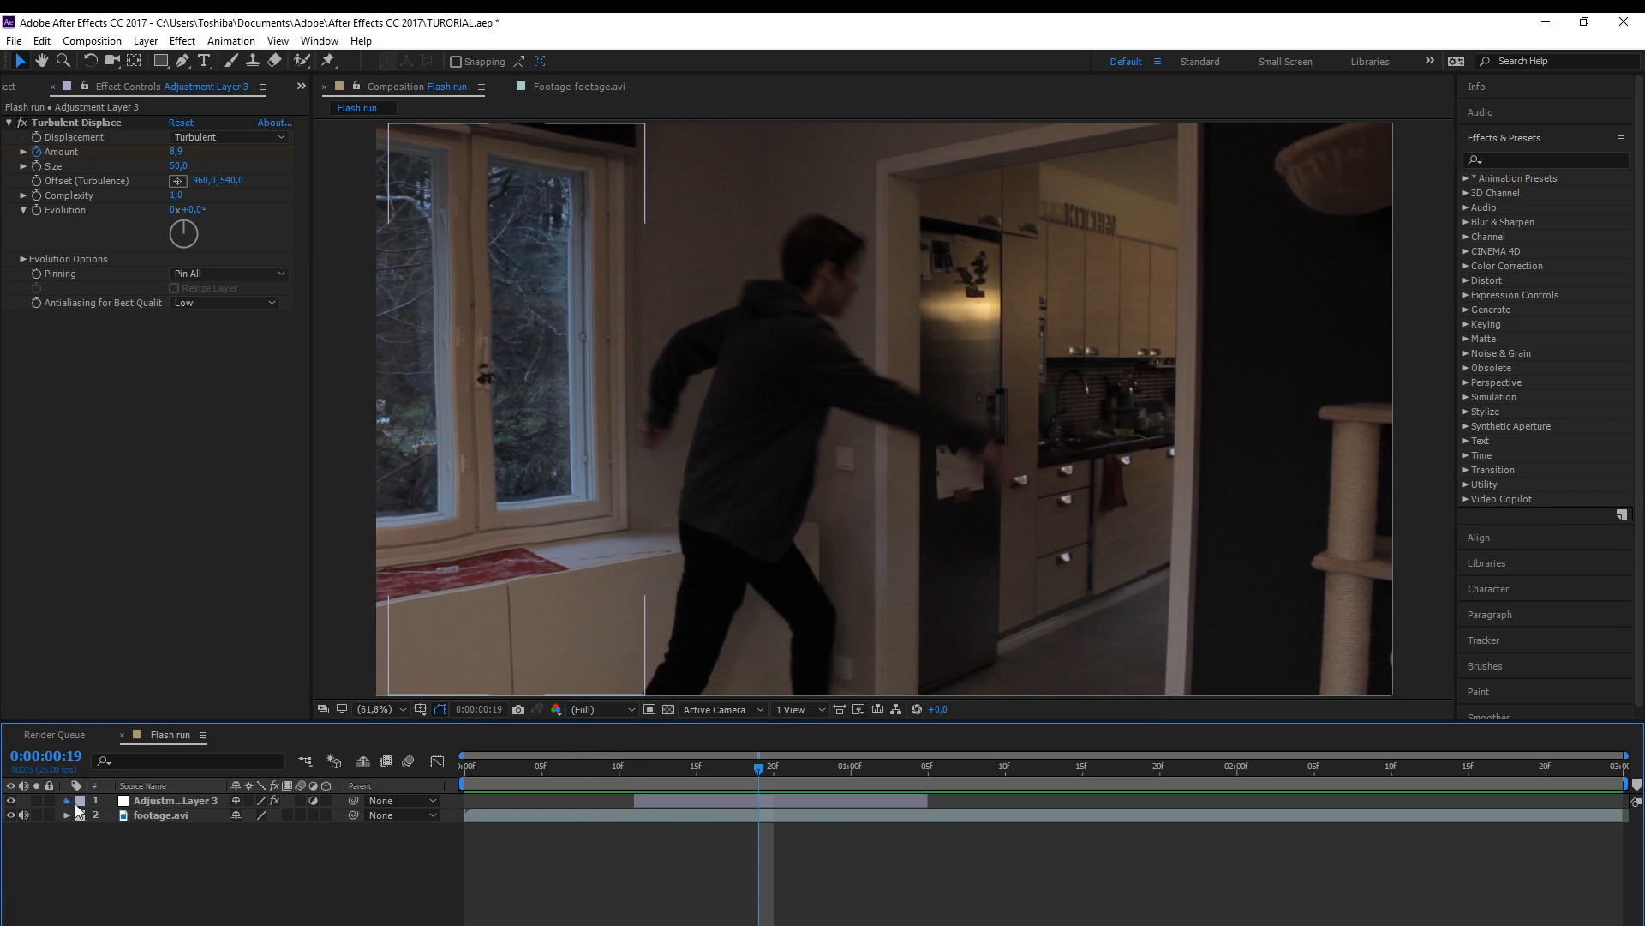
Set the Mask Feather of Mask 1 on Adjustment Layer 3 to 30 pixels and check it in playback
{"action": "left_click", "coordinate": [67, 800]}
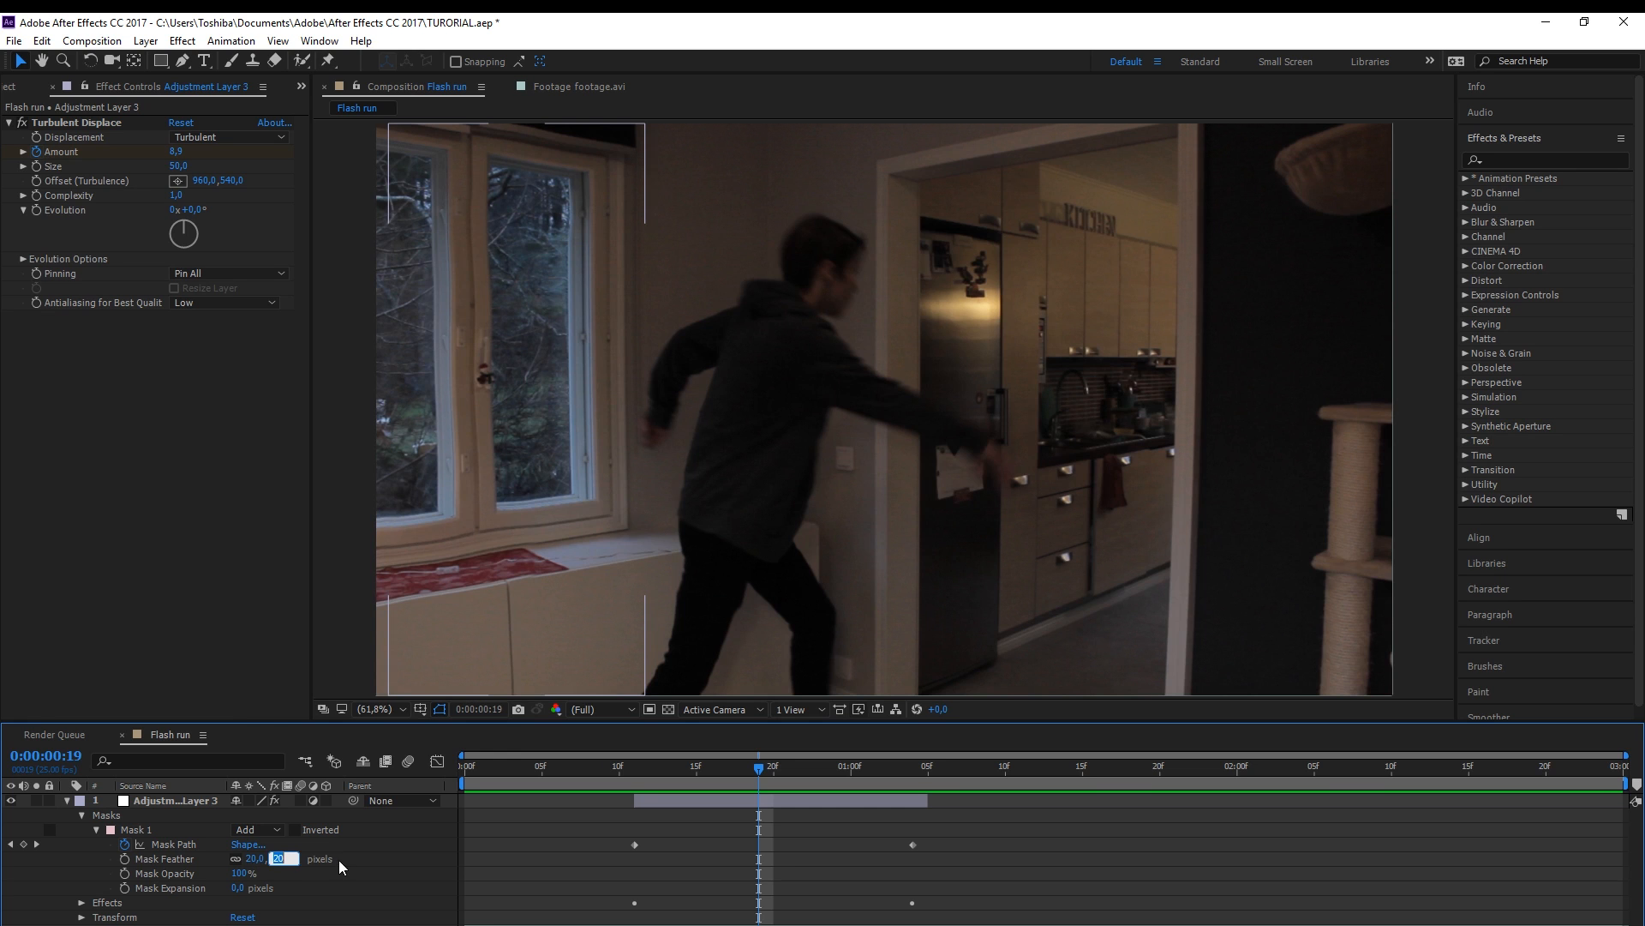
{"action": "type", "text": "30"}
{"action": "key", "text": "Return"}
{"action": "left_click", "coordinate": [67, 801]}
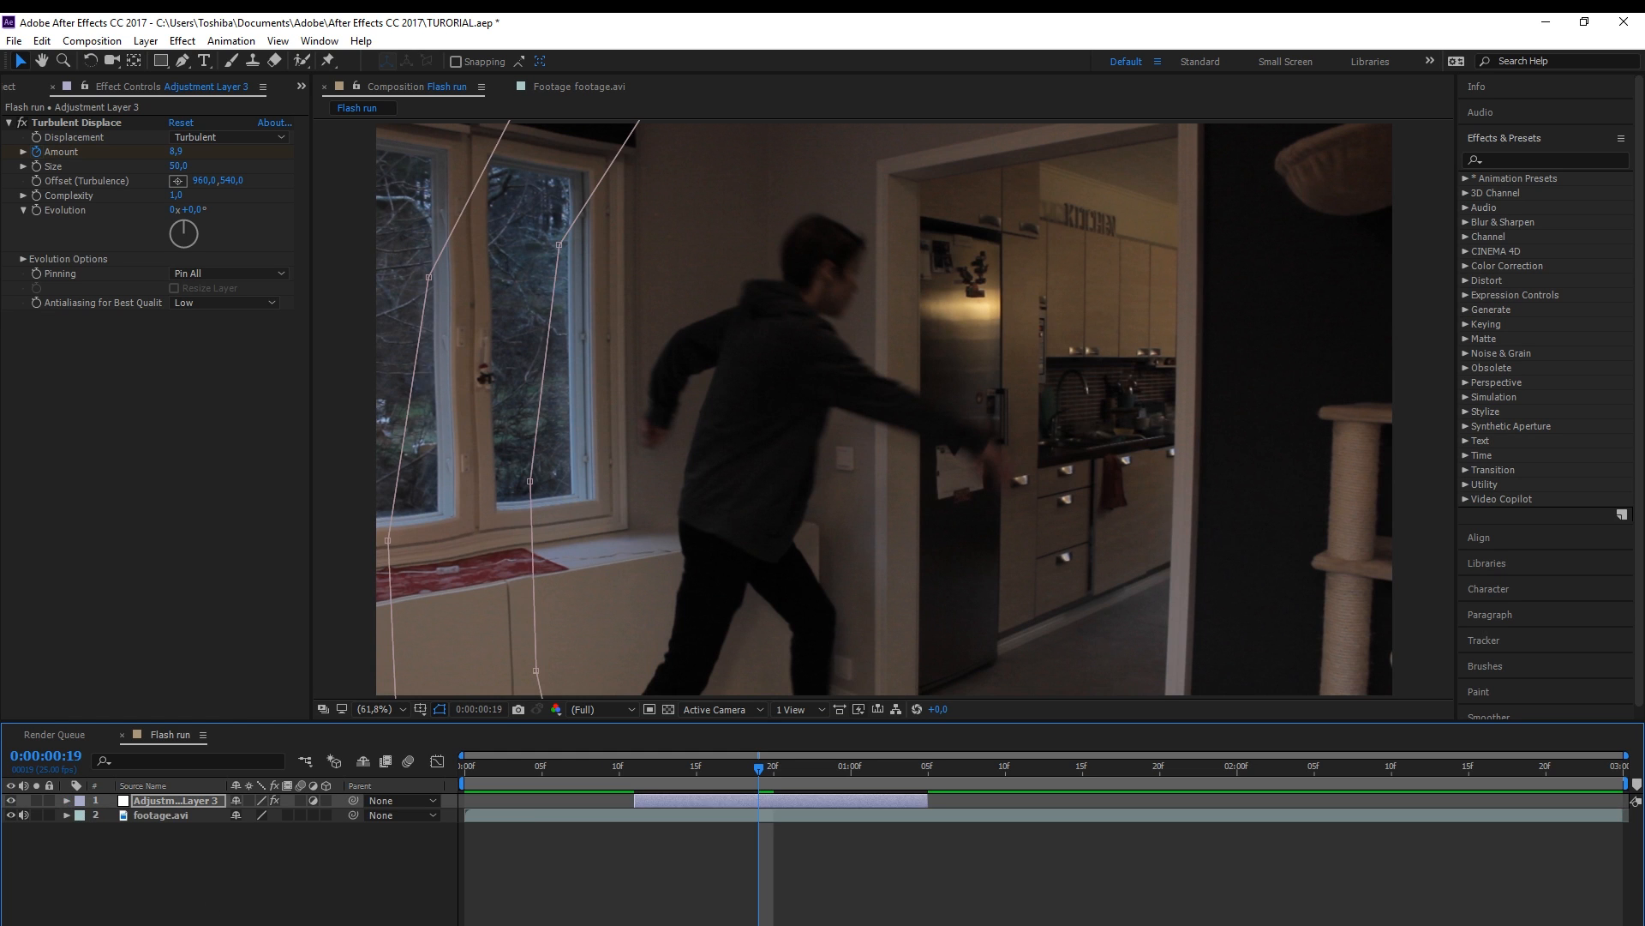
{"action": "left_click", "coordinate": [656, 849]}
{"action": "mouse_move", "coordinate": [649, 769]}
{"action": "left_mouse_down"}
{"action": "mouse_move", "coordinate": [600, 797]}
{"action": "mouse_move", "coordinate": [542, 793]}
{"action": "mouse_move", "coordinate": [663, 776]}
{"action": "left_mouse_up"}
{"action": "key", "text": "space"}
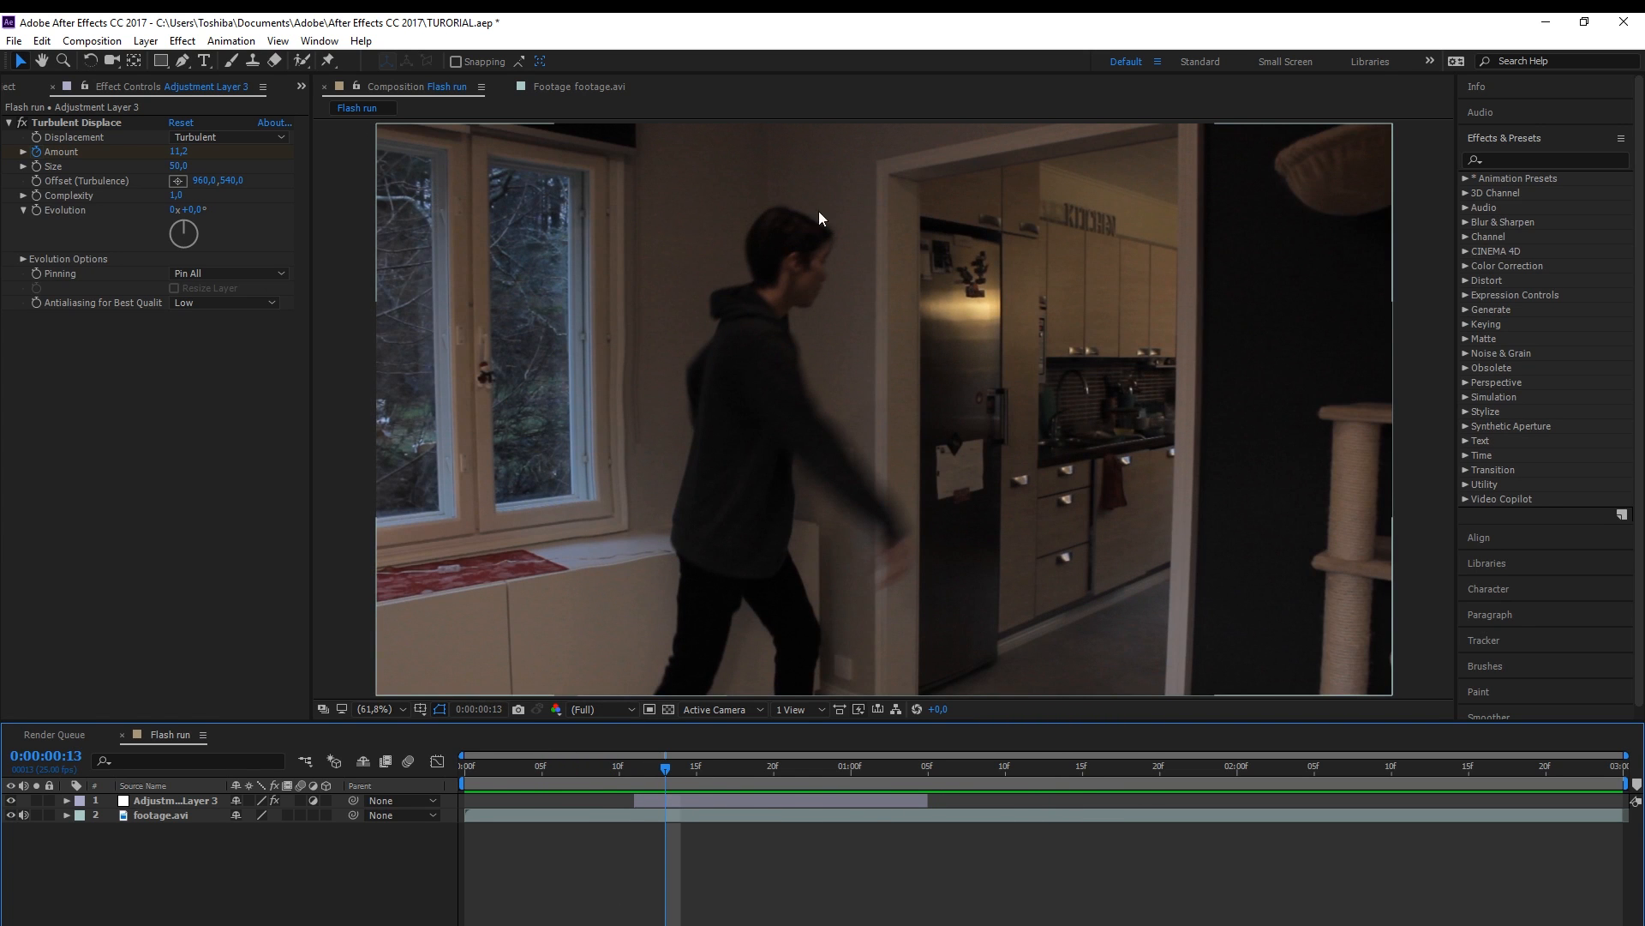
Play back the run from before the two staggered adjustment layers begin to examine the combined distortion
{"action": "left_click", "coordinate": [604, 775]}
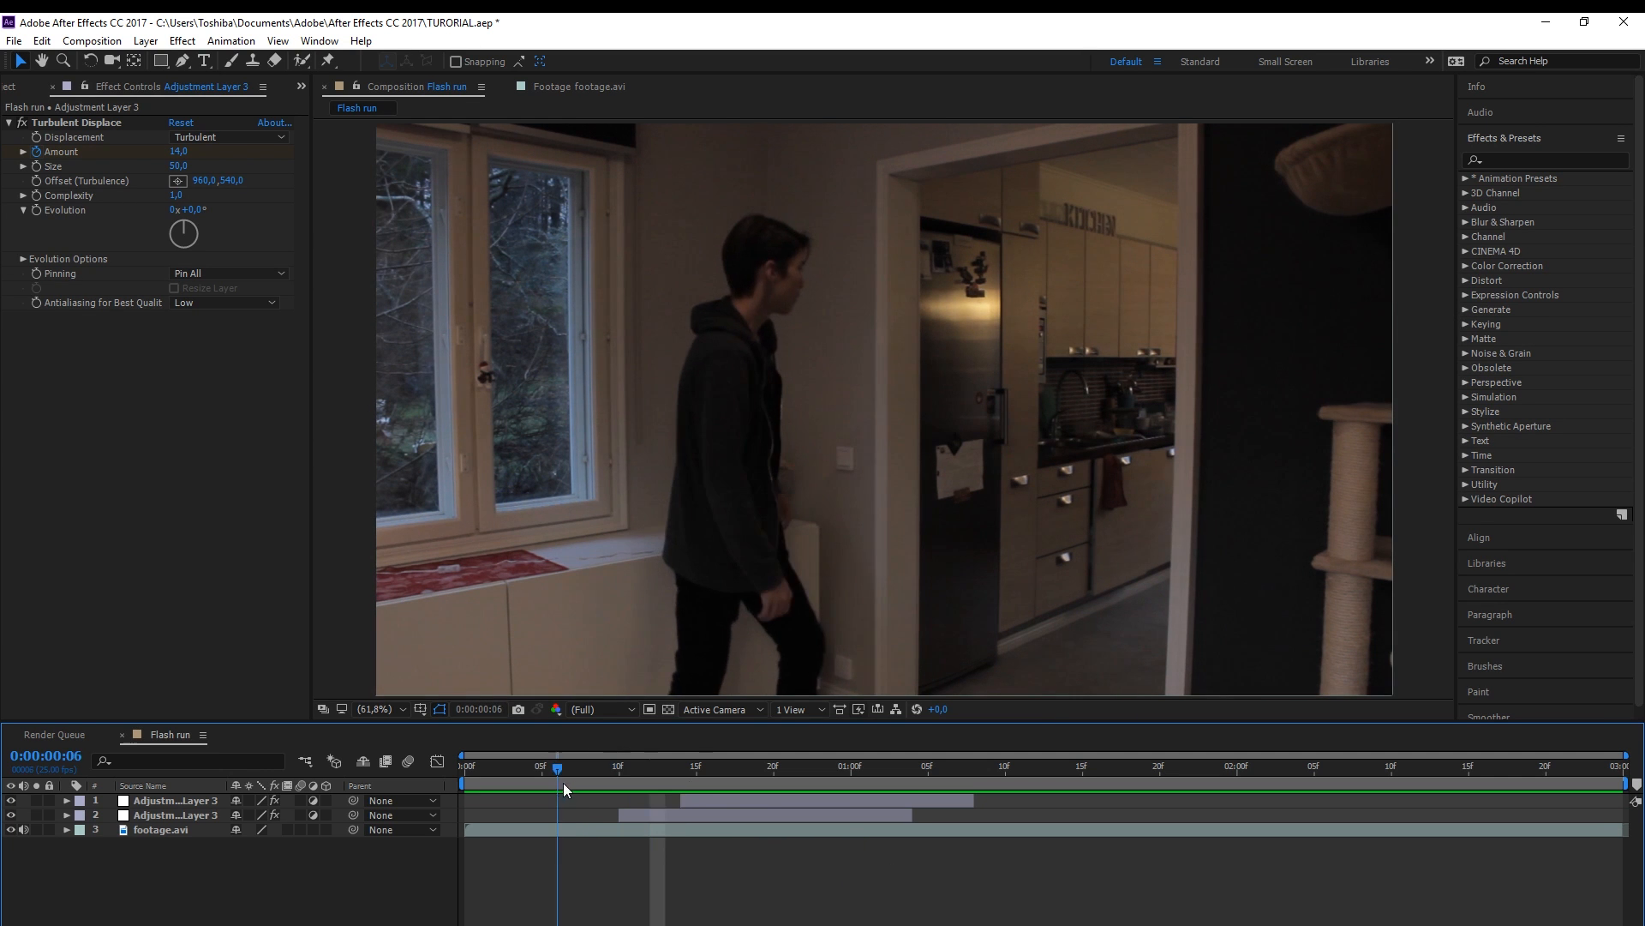
{"action": "left_click_drag", "start_coordinate": [563, 783], "coordinate": [572, 776]}
{"action": "left_click", "coordinate": [542, 777]}
{"action": "key", "text": "space"}
{"action": "left_click", "coordinate": [573, 775]}
{"action": "key", "text": "space"}
Split the footage.avi layer at 0:00:00:21
{"action": "left_click_drag", "start_coordinate": [624, 773], "coordinate": [775, 776]}
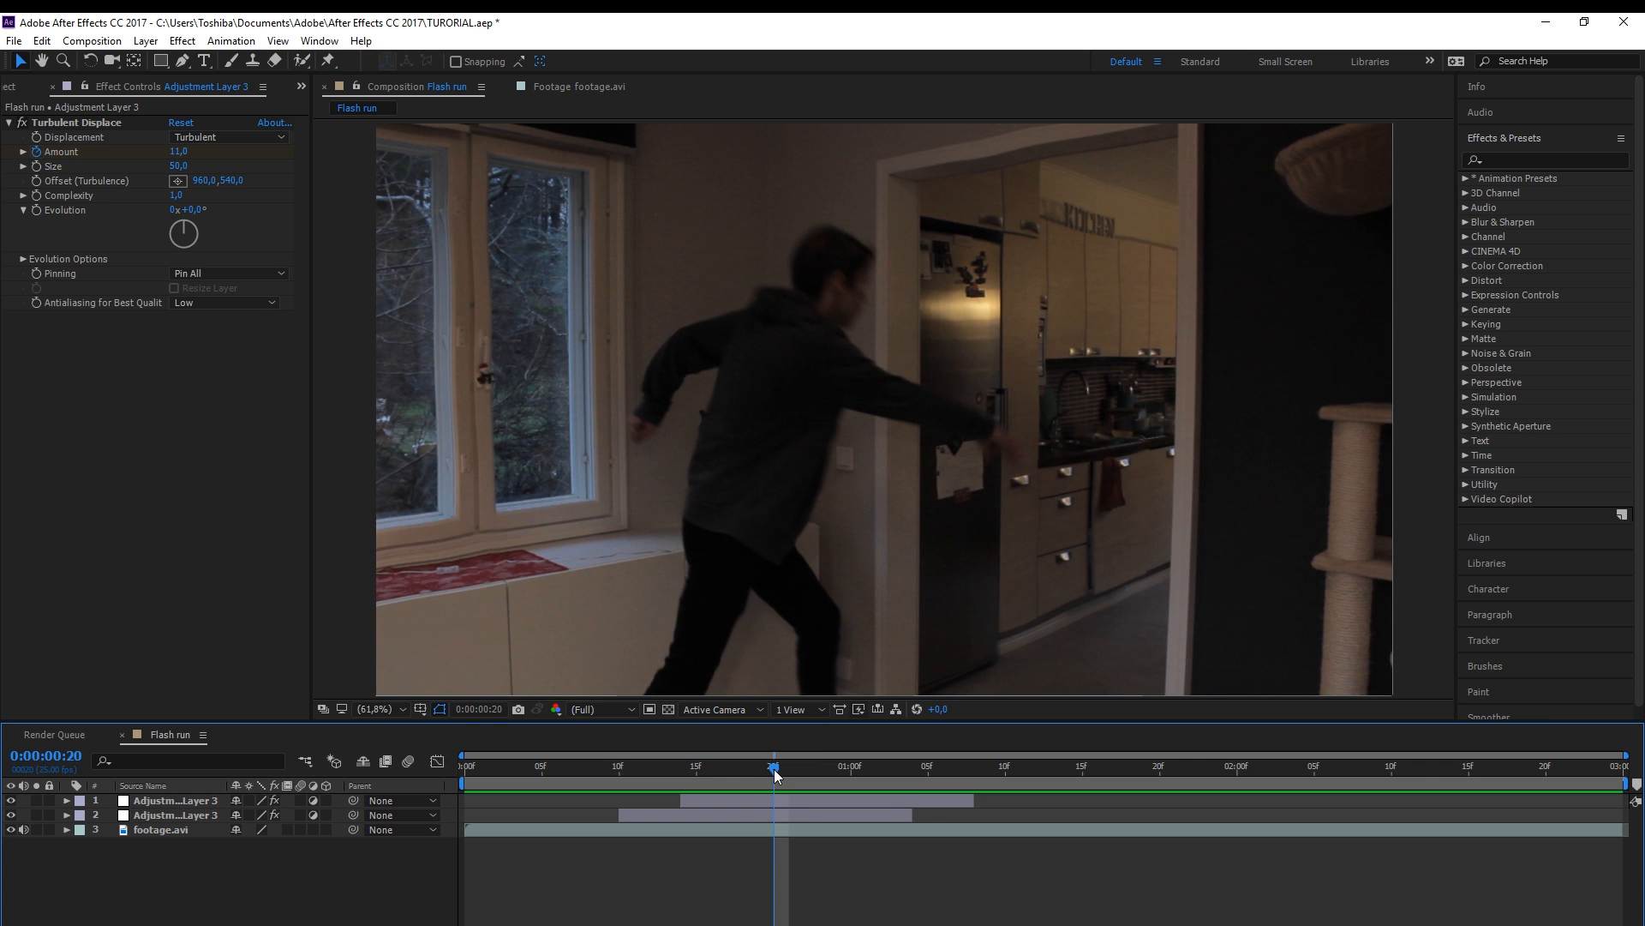
{"action": "left_click_drag", "start_coordinate": [778, 776], "coordinate": [790, 775]}
{"action": "left_click", "coordinate": [790, 835]}
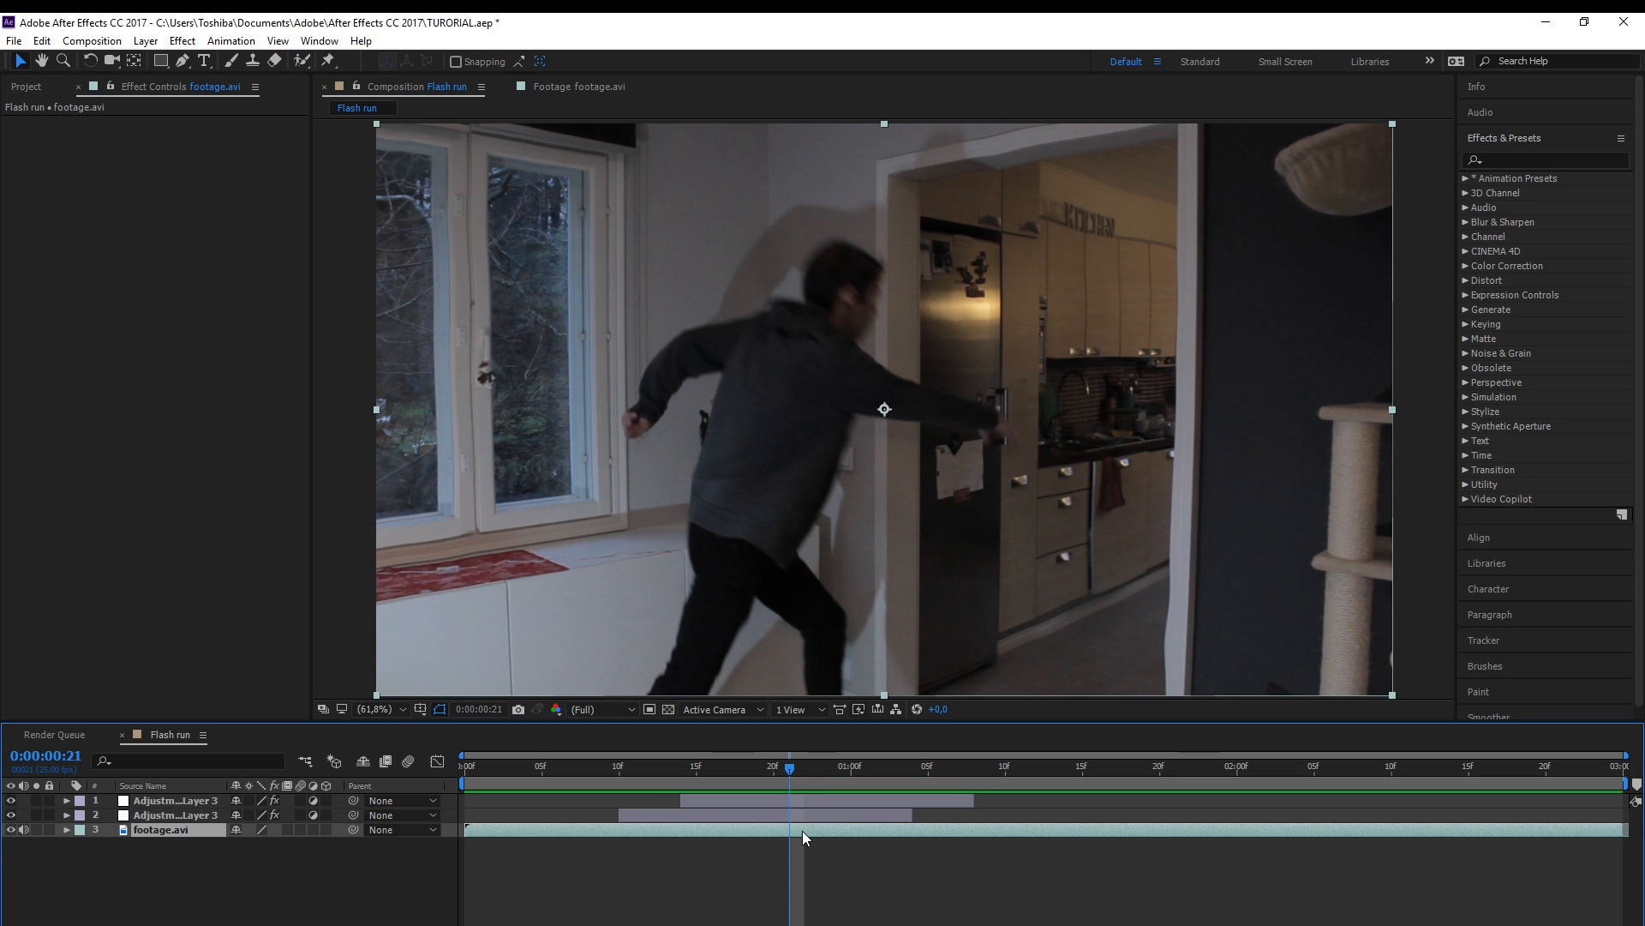
{"action": "key", "text": "ctrl+shift+d"}
Set the blending mode of the footage.avi segment after the split to Add
{"action": "left_click_drag", "start_coordinate": [790, 778], "coordinate": [821, 773]}
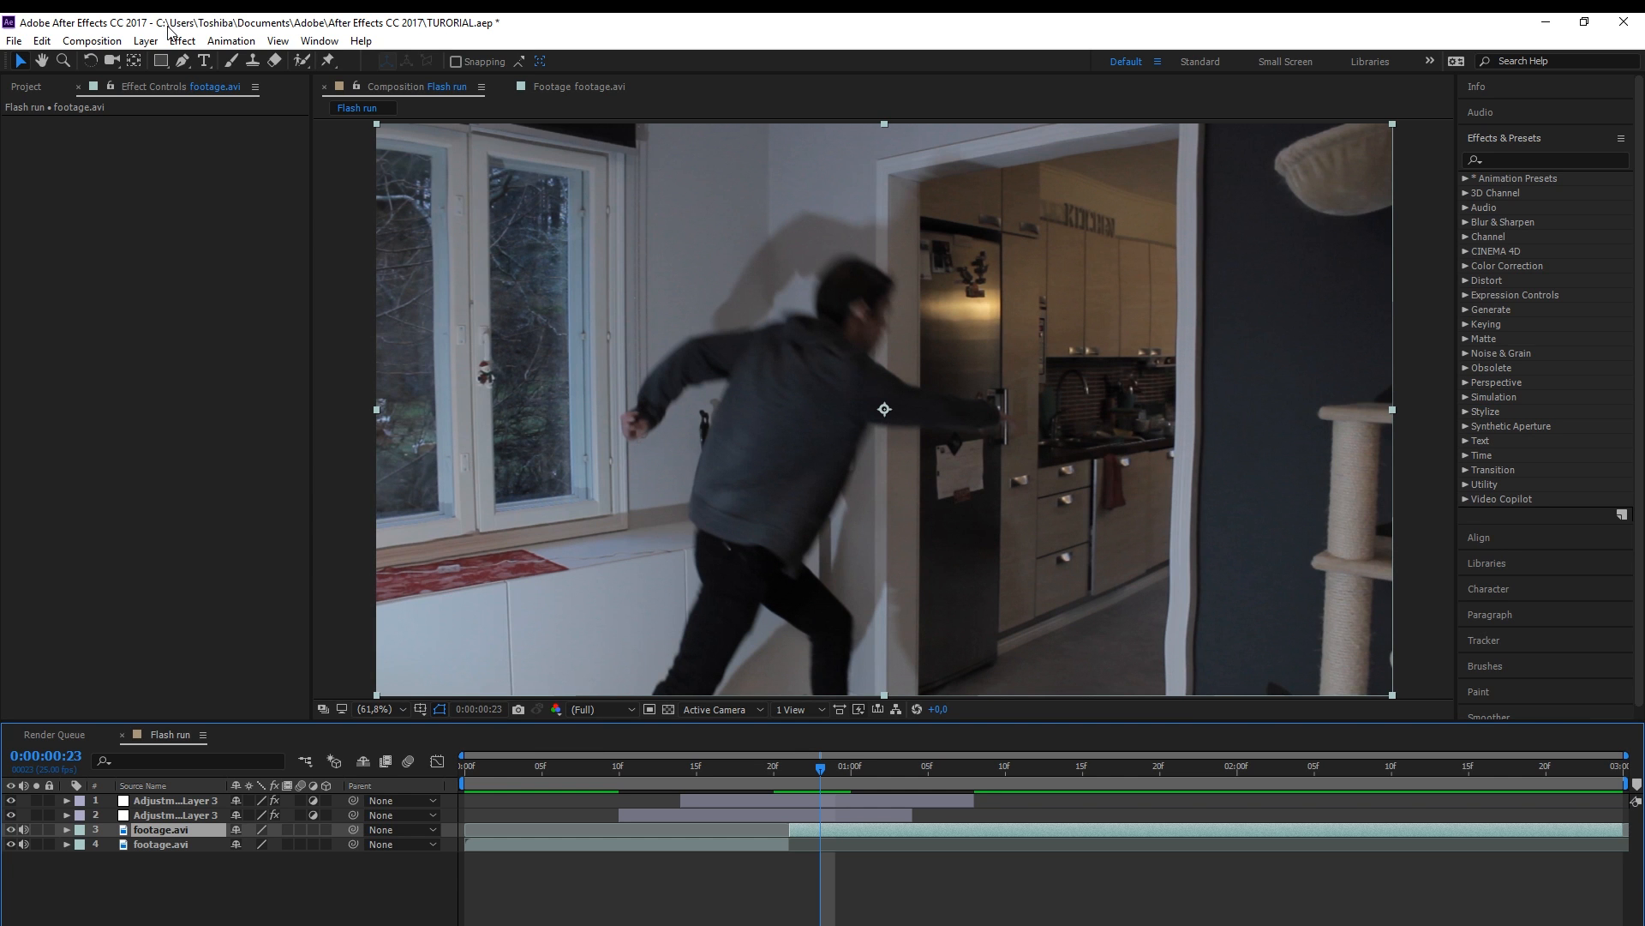
{"action": "left_click", "coordinate": [146, 40]}
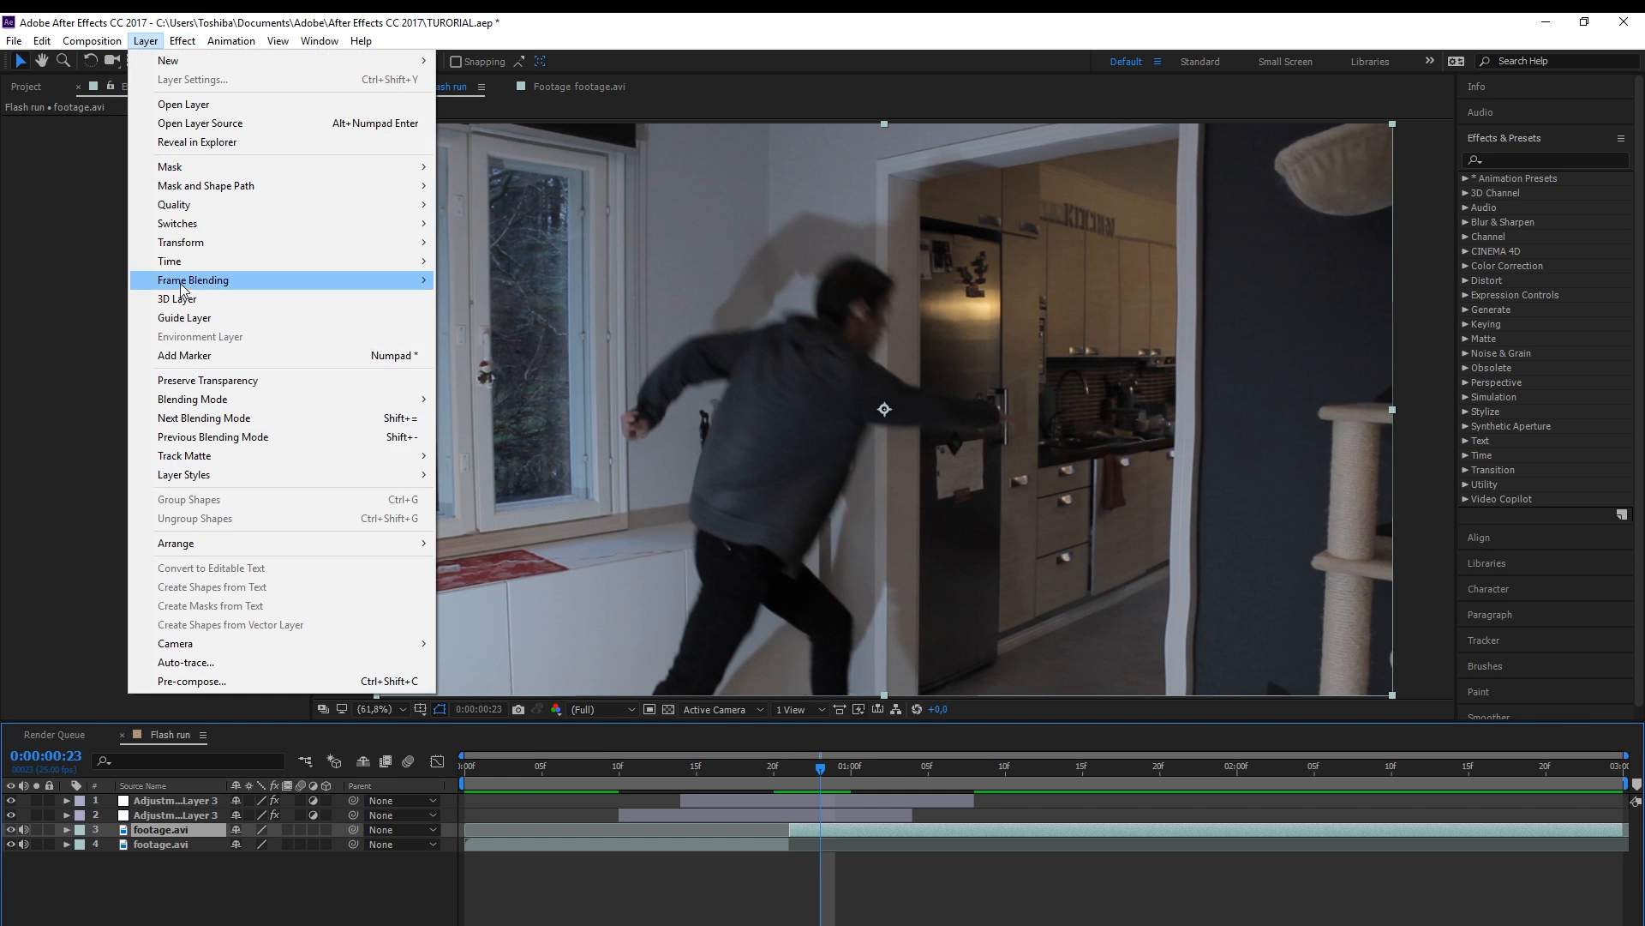
{"action": "mouse_move", "coordinate": [209, 402]}
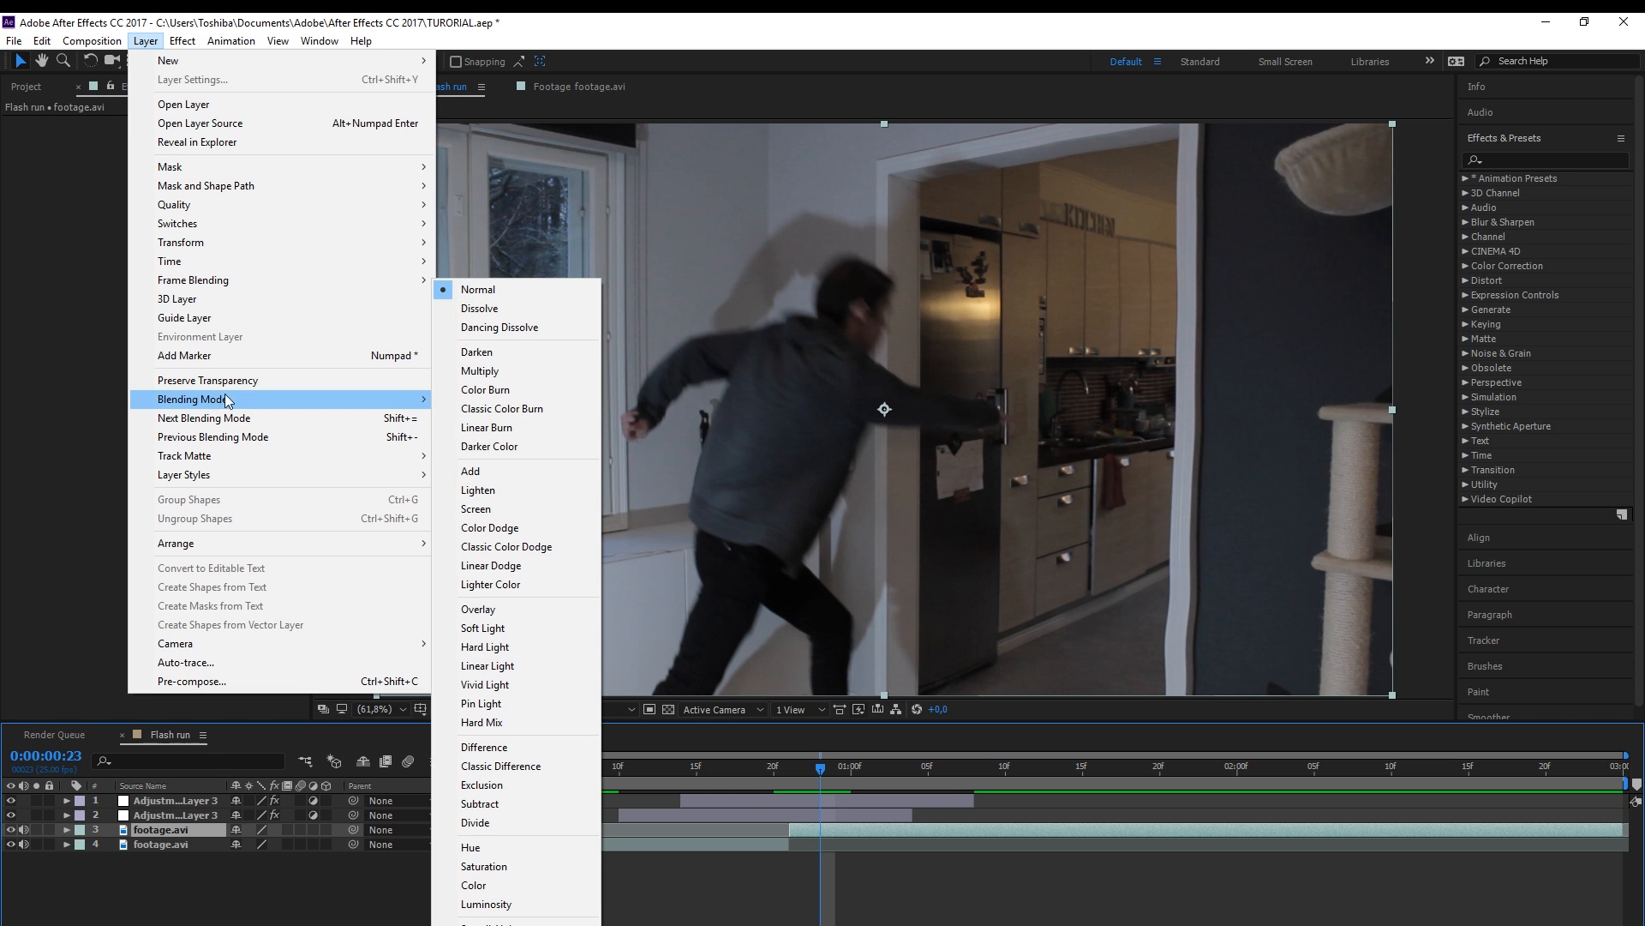
{"action": "left_click", "coordinate": [480, 472]}
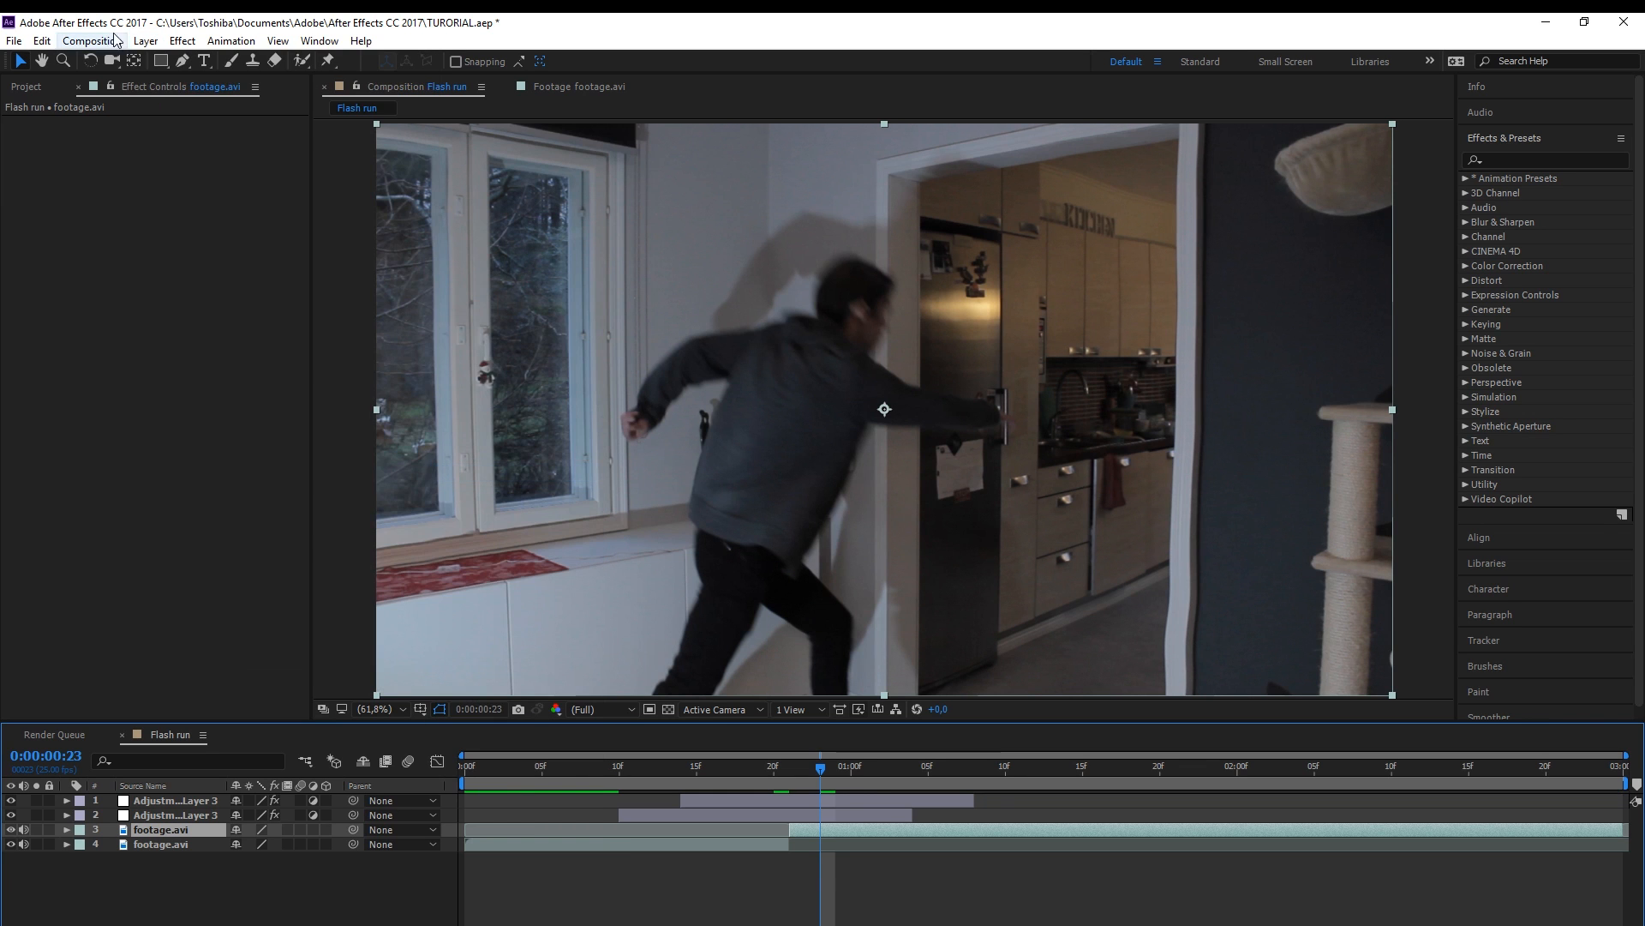
Apply the Arithmetic channel effect to the later footage.avi segment with Blue Value 255 and the Max operator
{"action": "left_click", "coordinate": [182, 40]}
{"action": "mouse_move", "coordinate": [235, 181]}
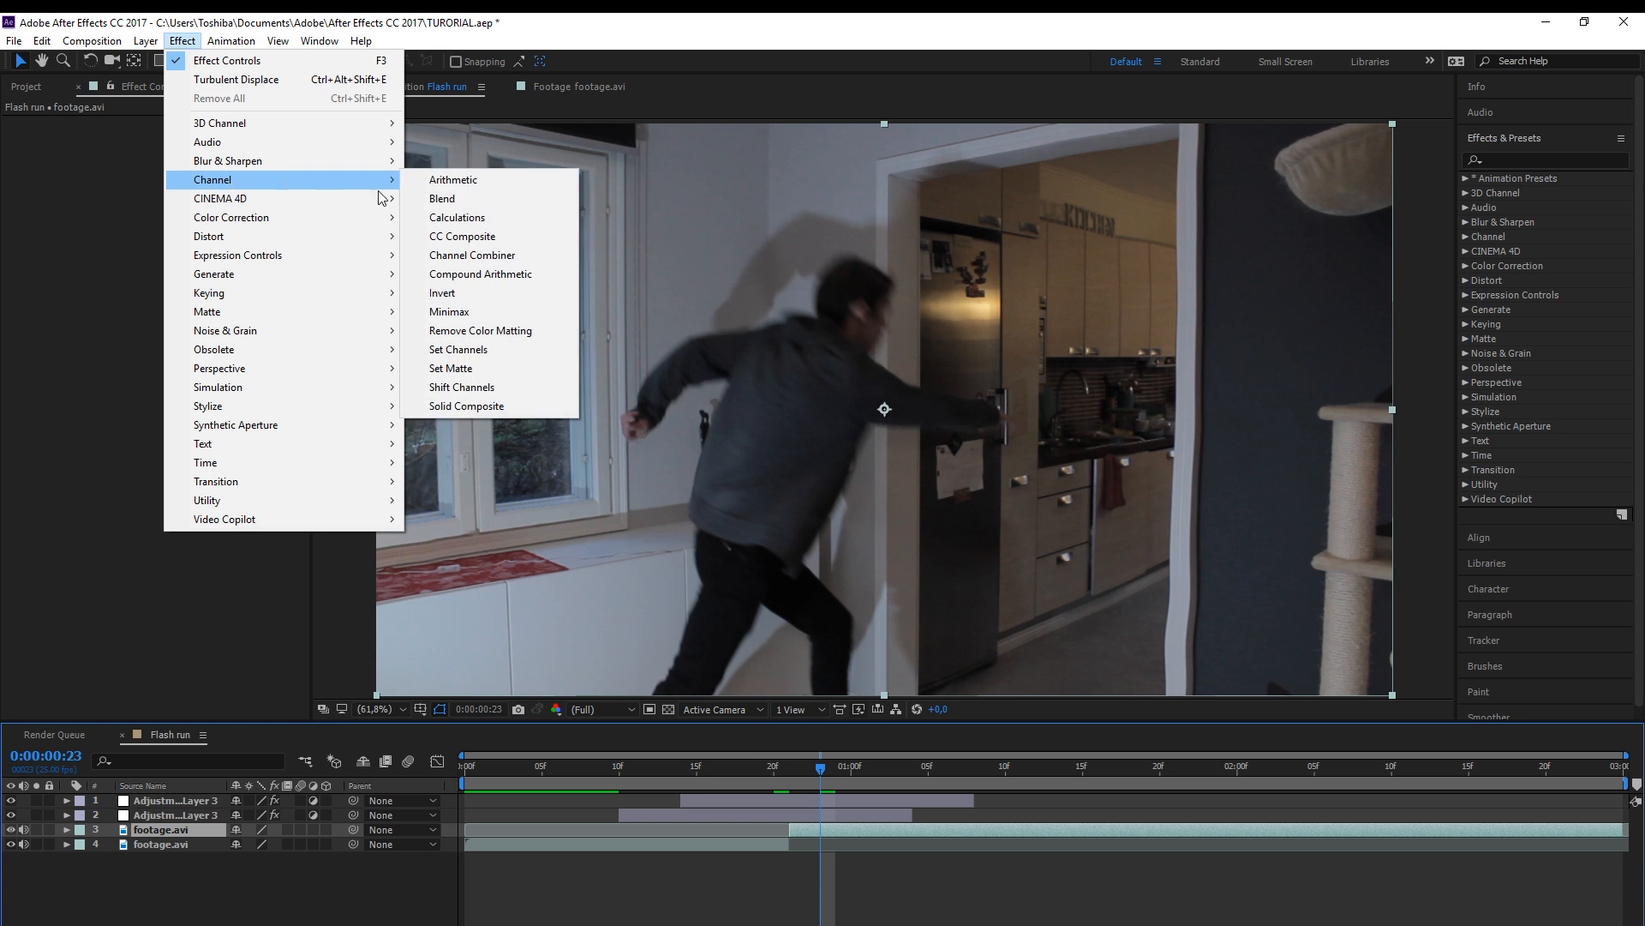
{"action": "left_click", "coordinate": [445, 180]}
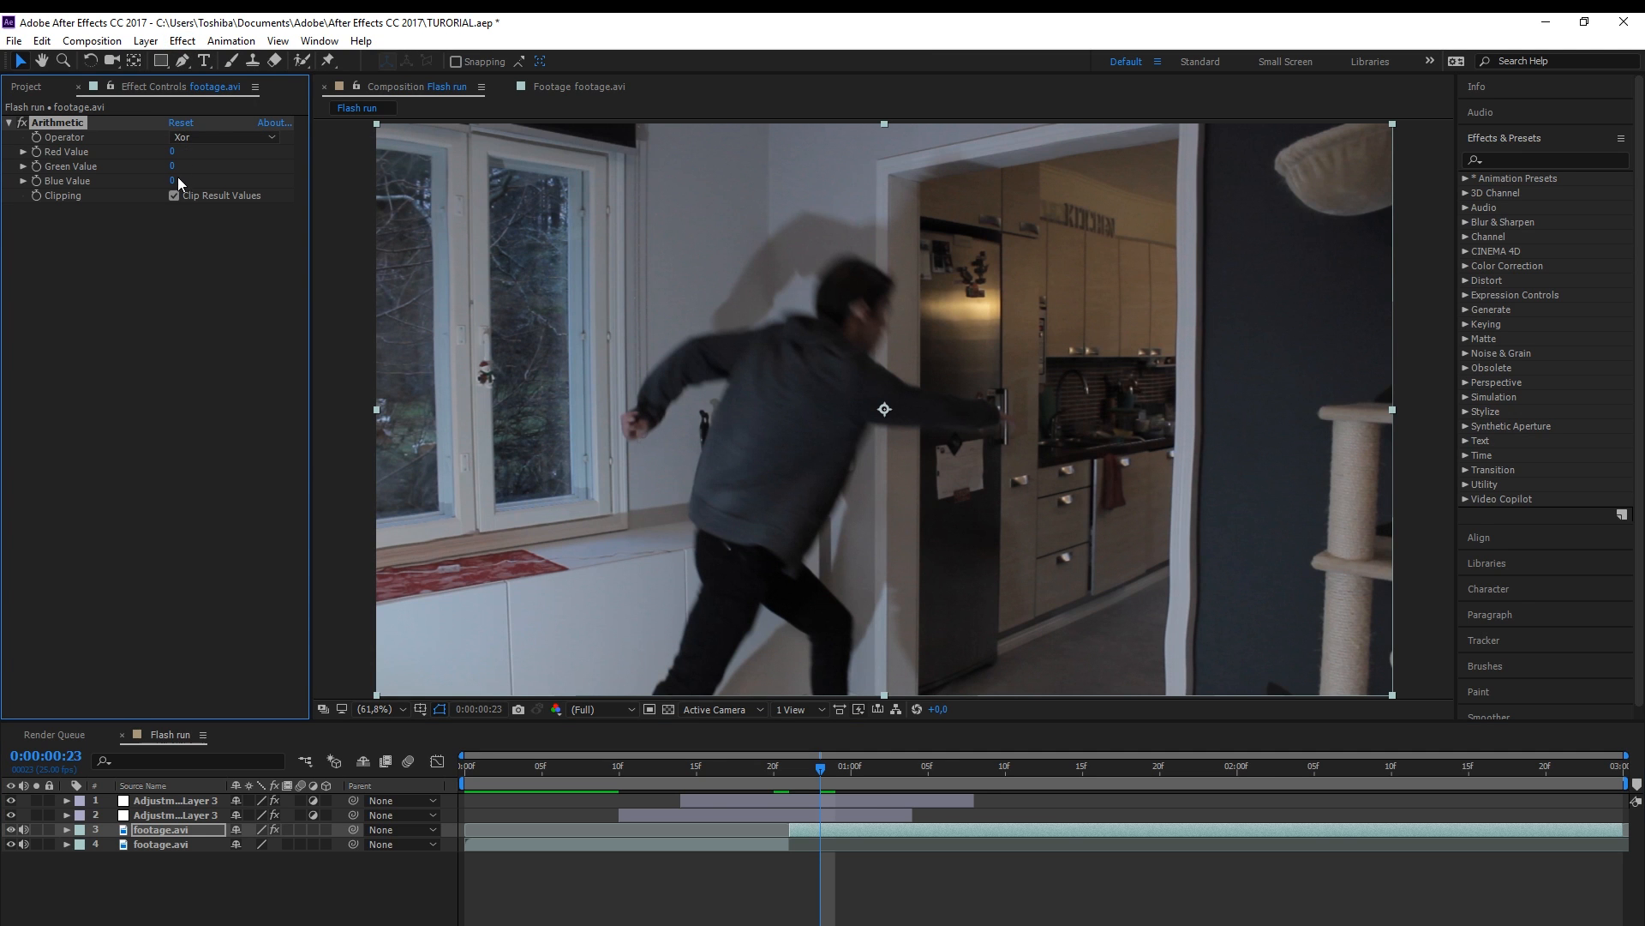
{"action": "left_click_drag", "start_coordinate": [172, 180], "coordinate": [448, 169]}
{"action": "left_click", "coordinate": [224, 138]}
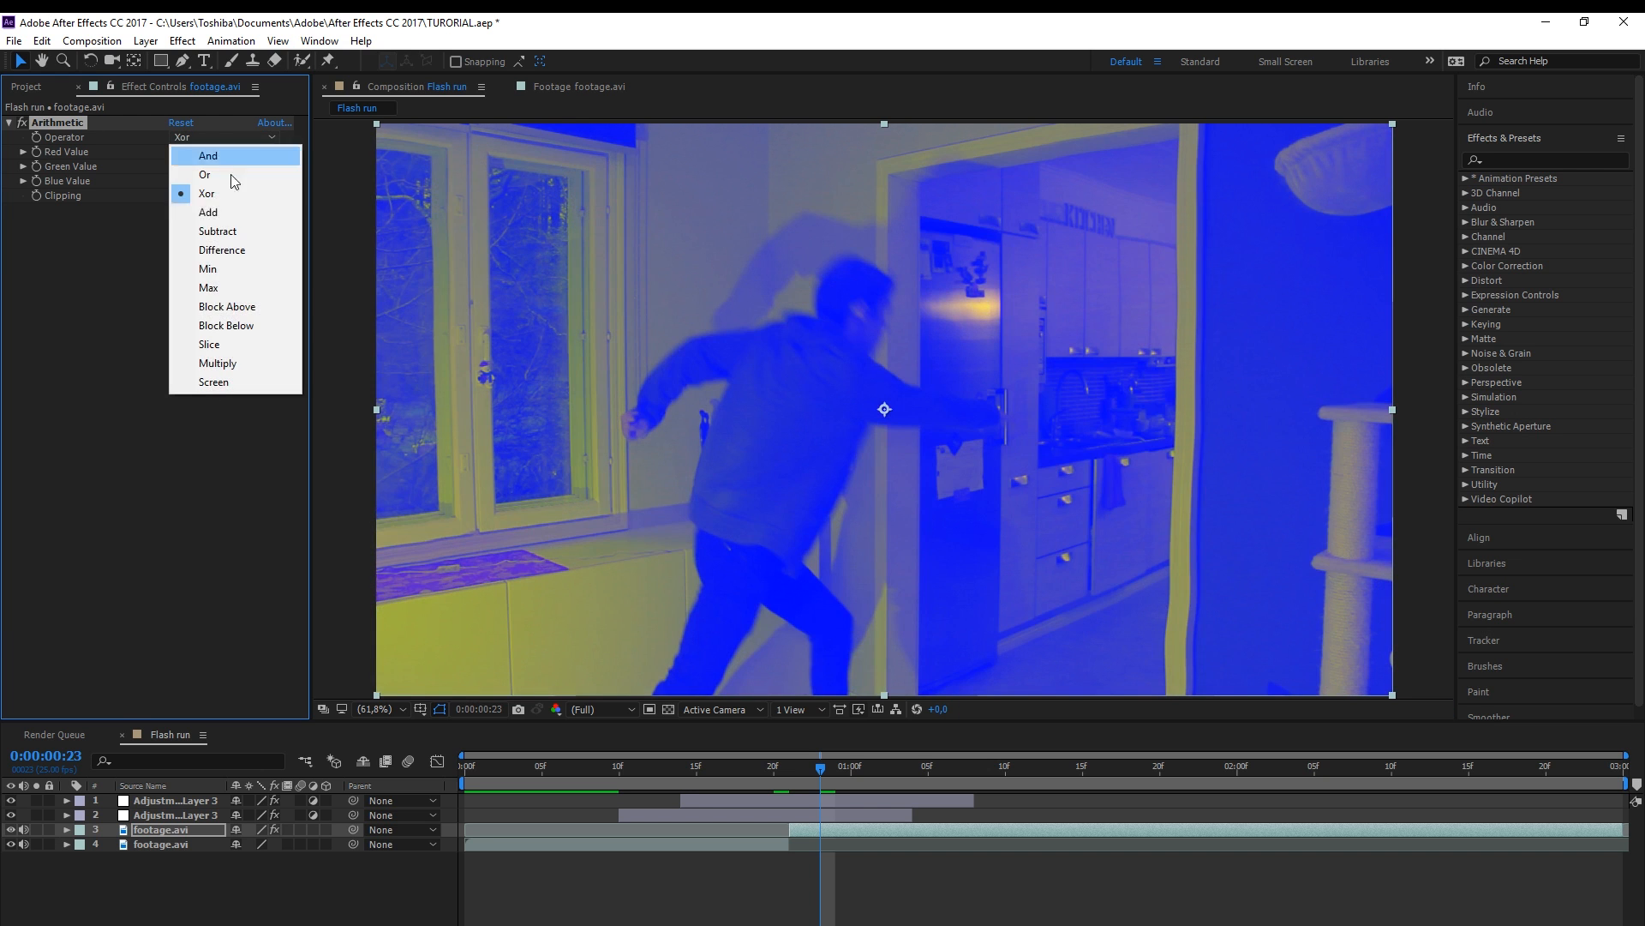
{"action": "left_click", "coordinate": [213, 282]}
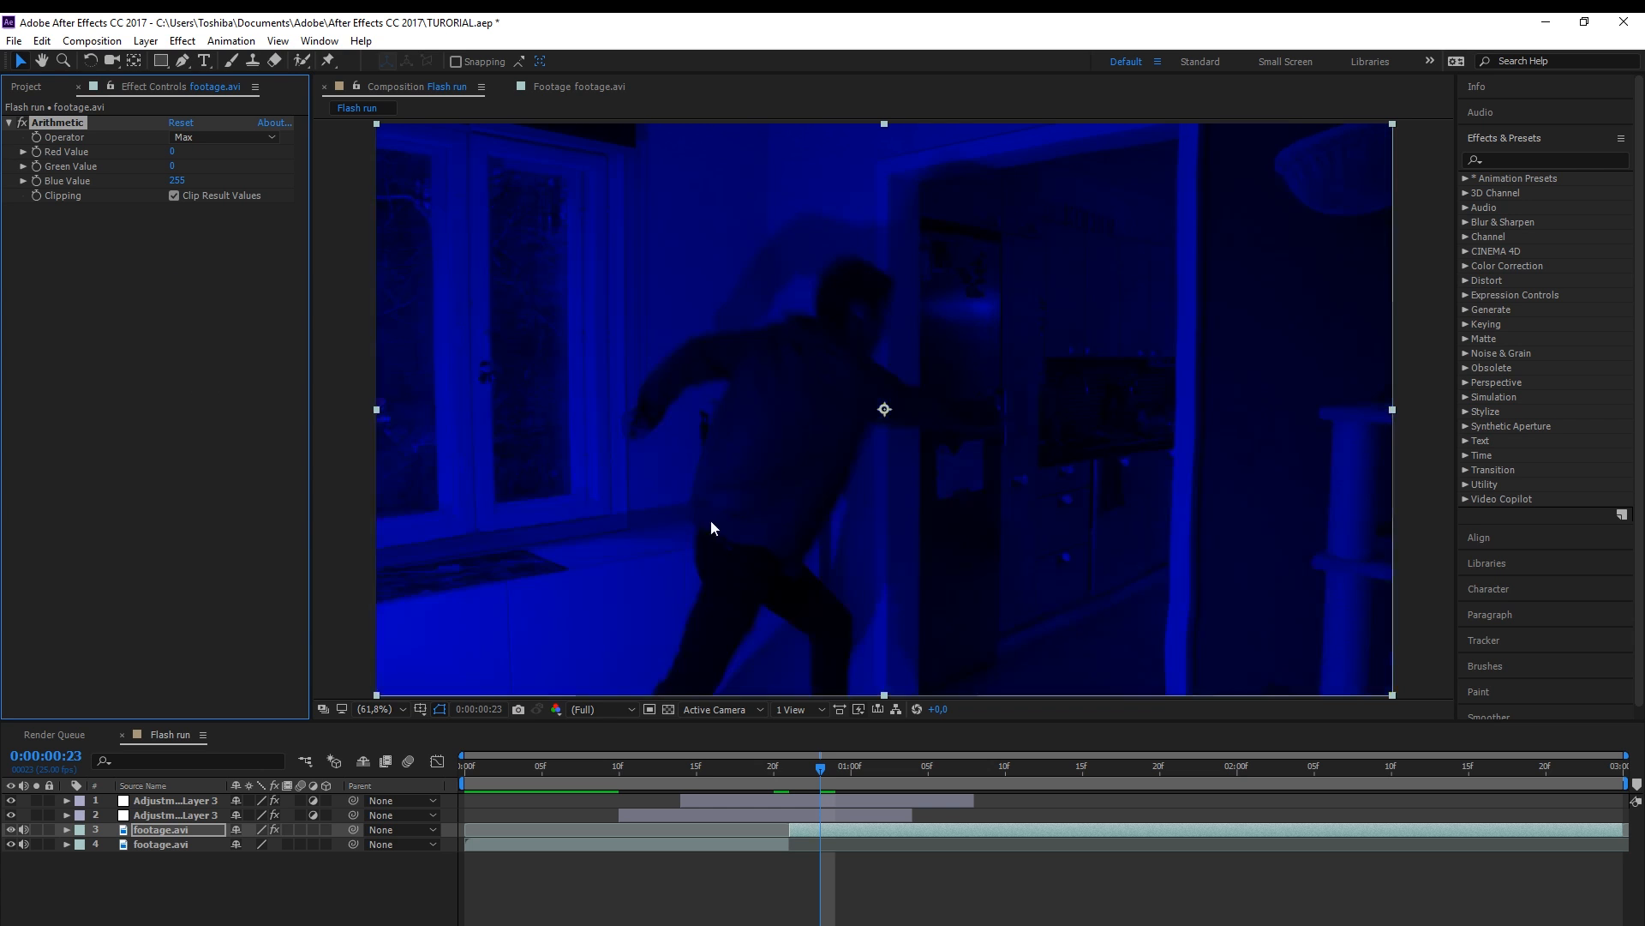
Duplicate the later footage.avi segment and set the copy's Arithmetic Blue Value to 0
{"action": "mouse_move", "coordinate": [830, 774]}
{"action": "left_mouse_down"}
{"action": "mouse_move", "coordinate": [848, 769]}
{"action": "mouse_move", "coordinate": [833, 771]}
{"action": "left_mouse_up"}
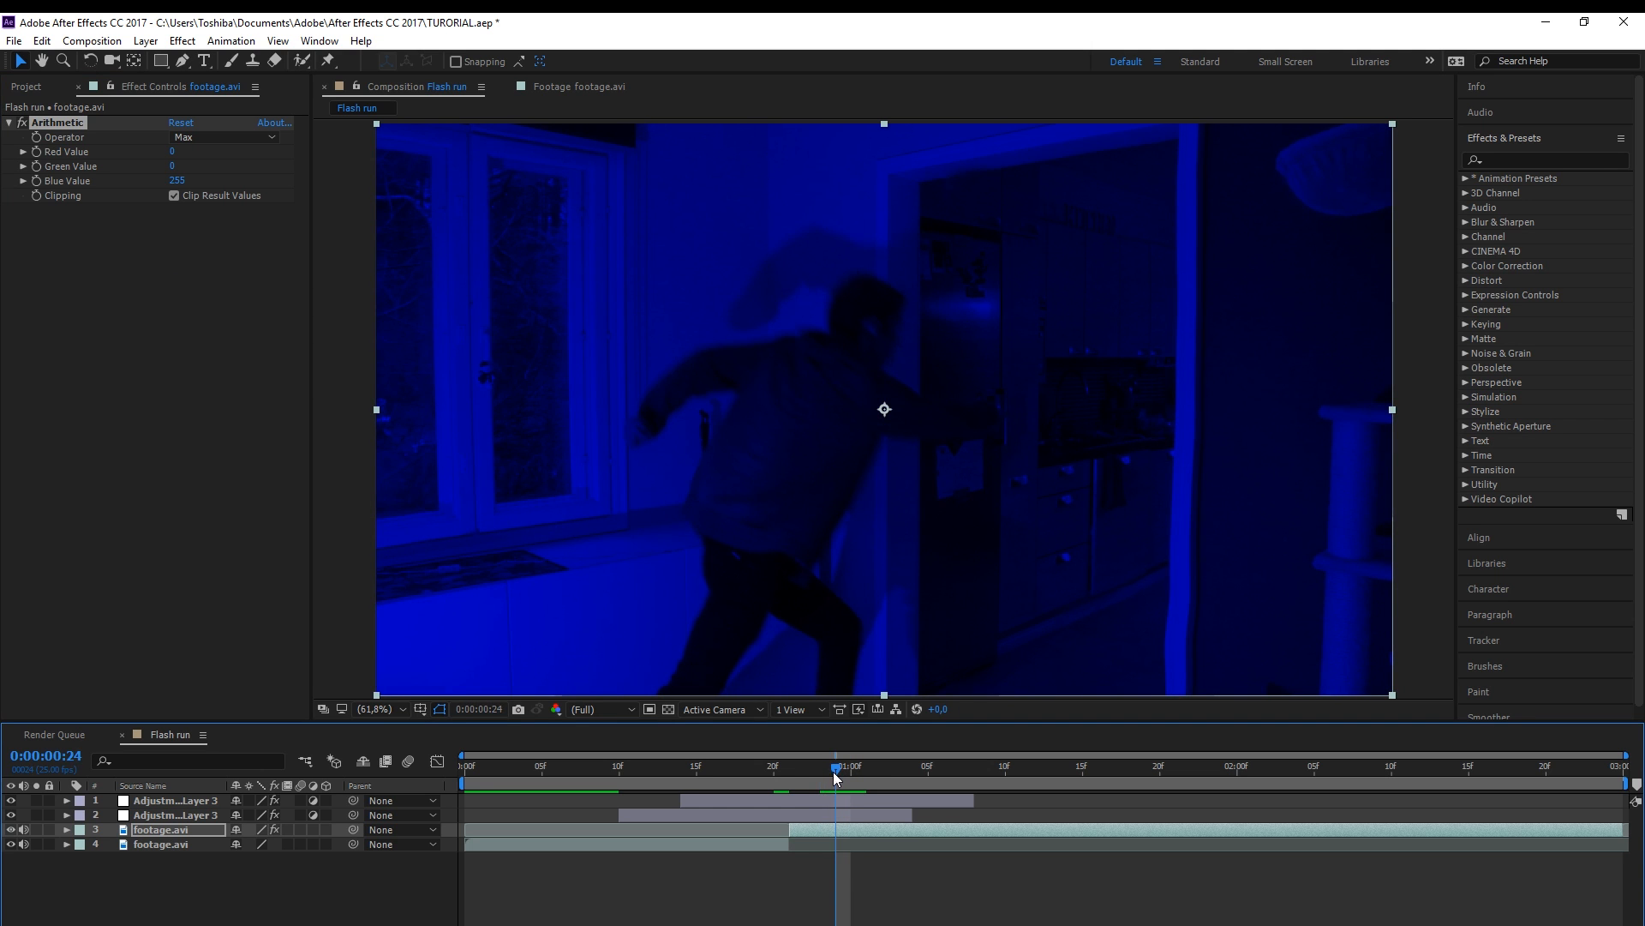
{"action": "left_click", "coordinate": [821, 828]}
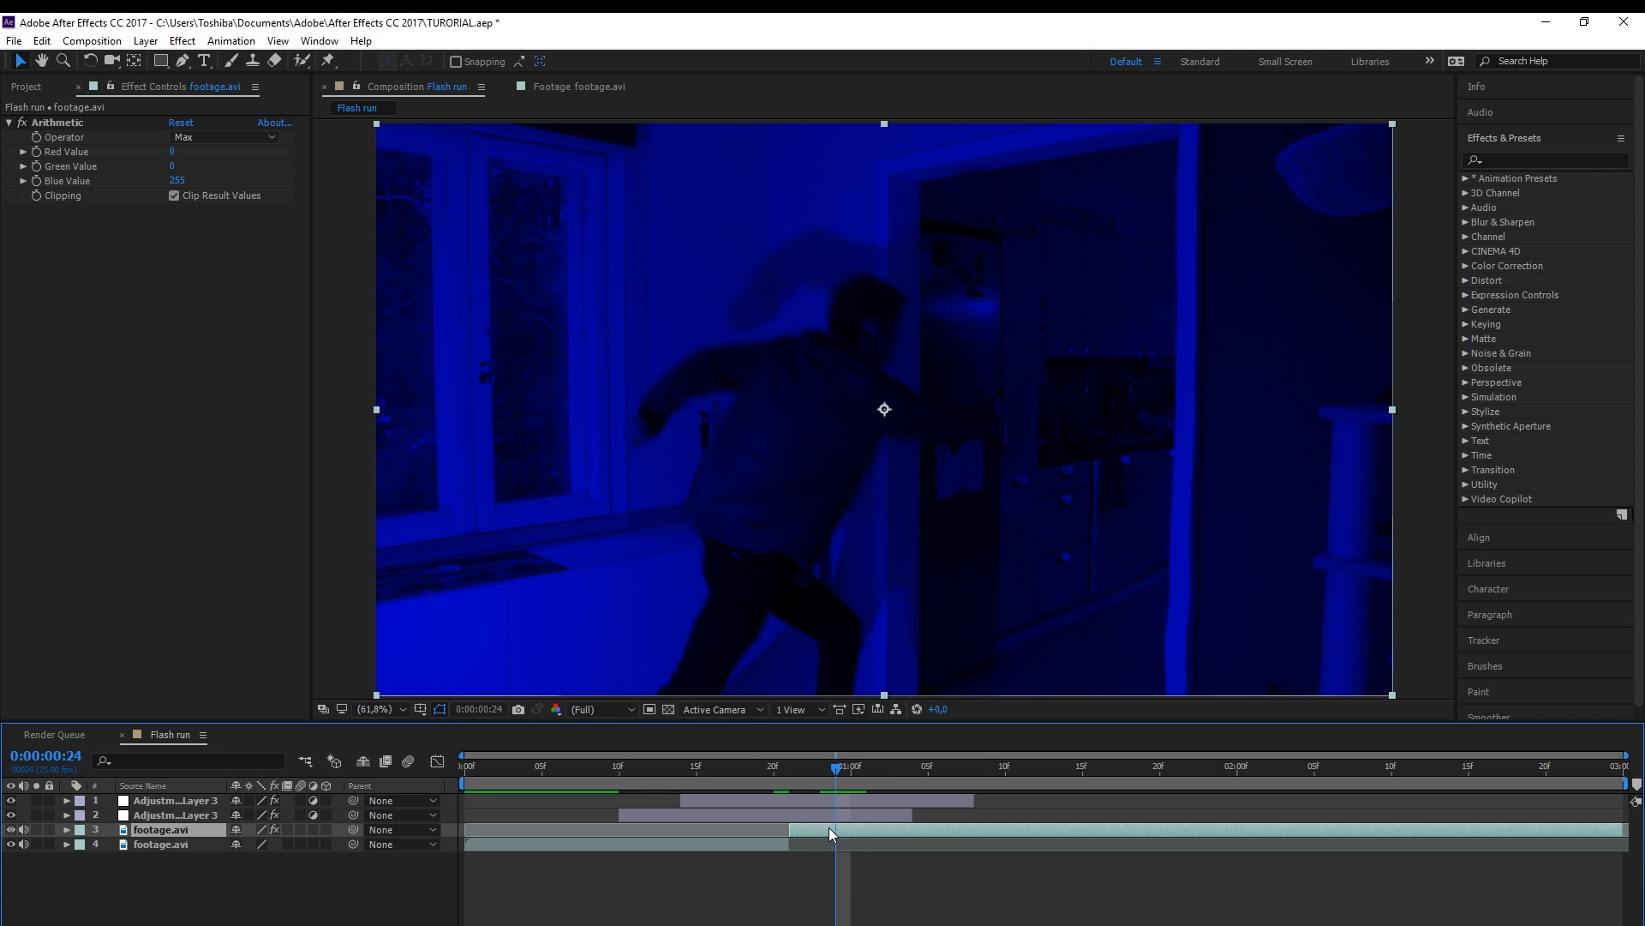
{"action": "key", "text": "ctrl+d"}
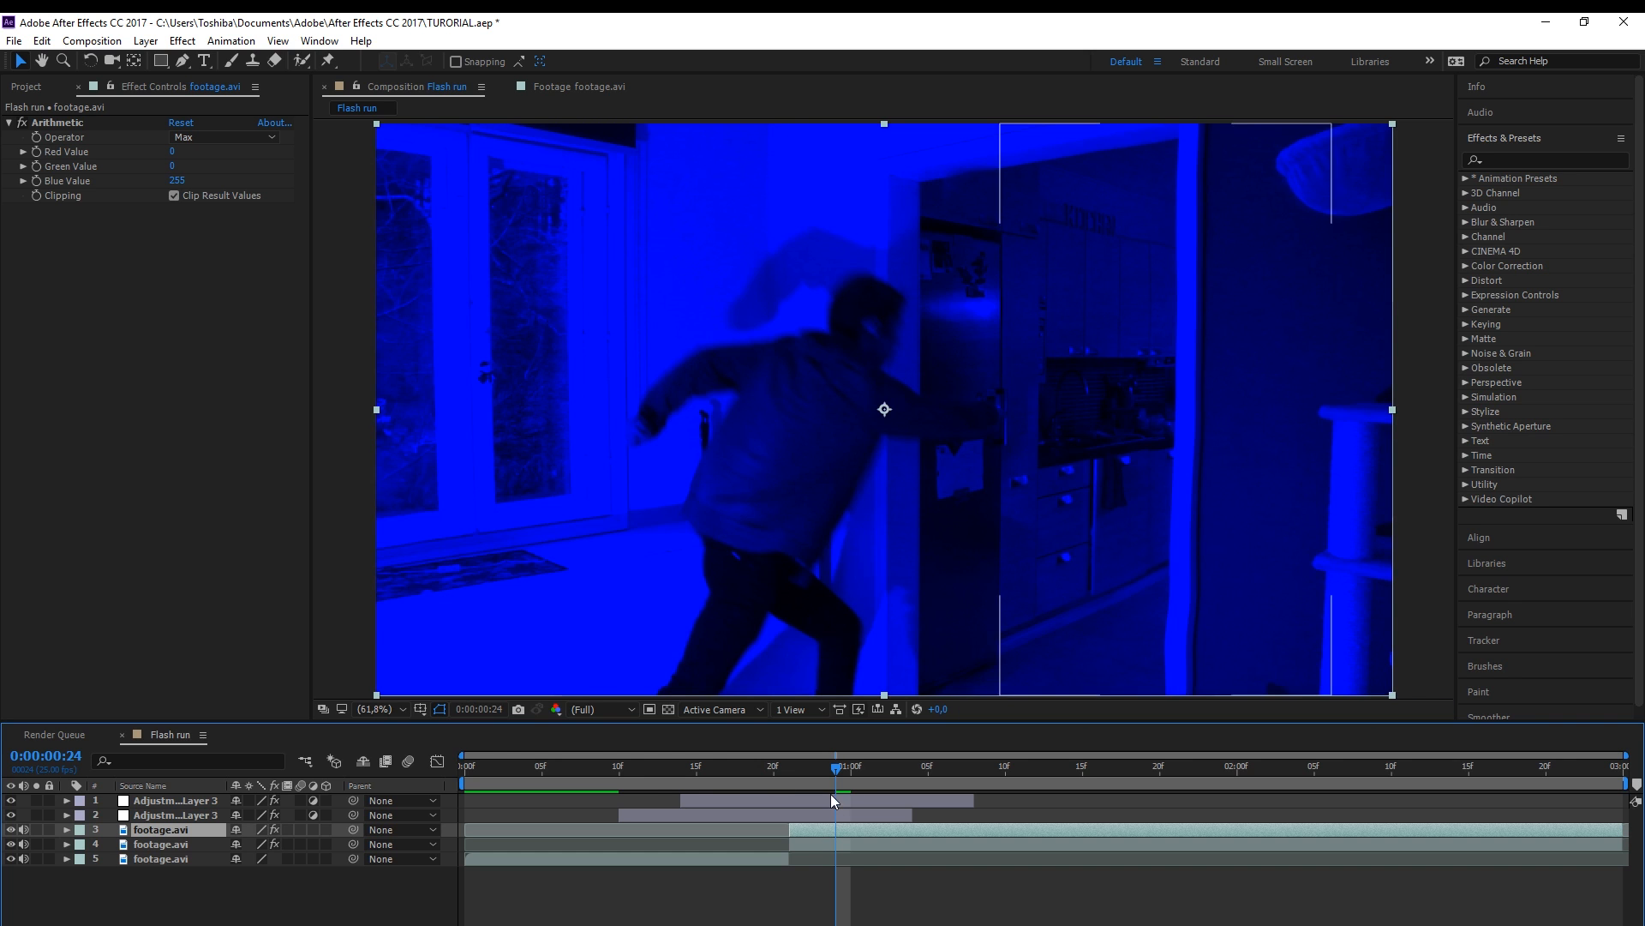
{"action": "left_click", "coordinate": [185, 179]}
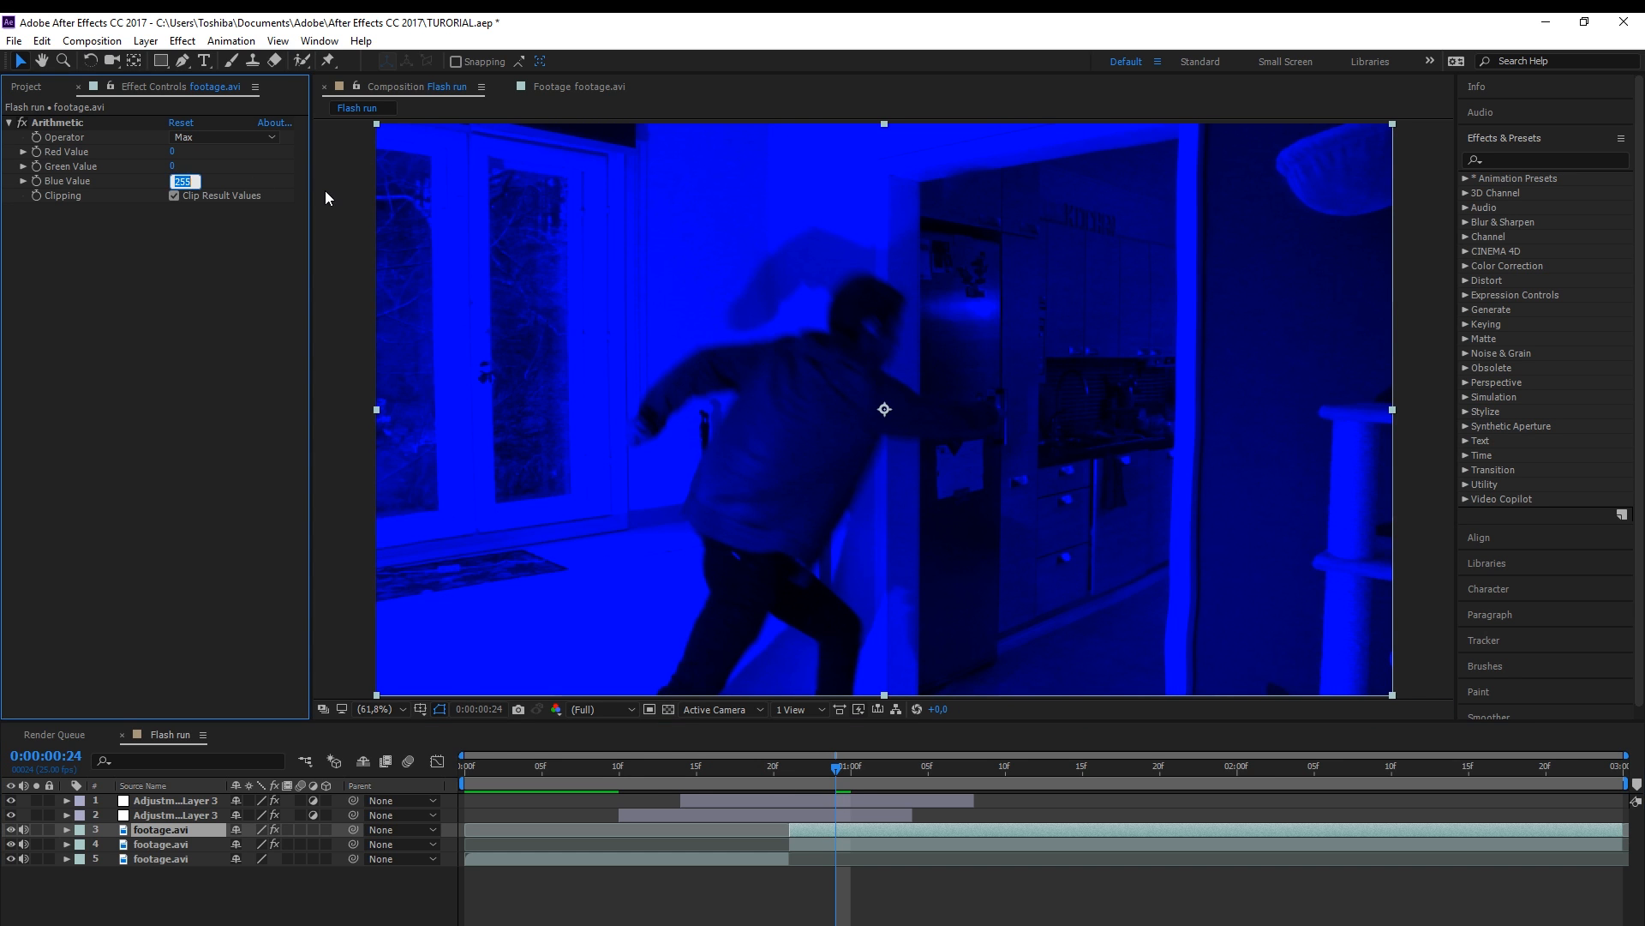
{"action": "type", "text": "0"}
{"action": "key", "text": "Return"}
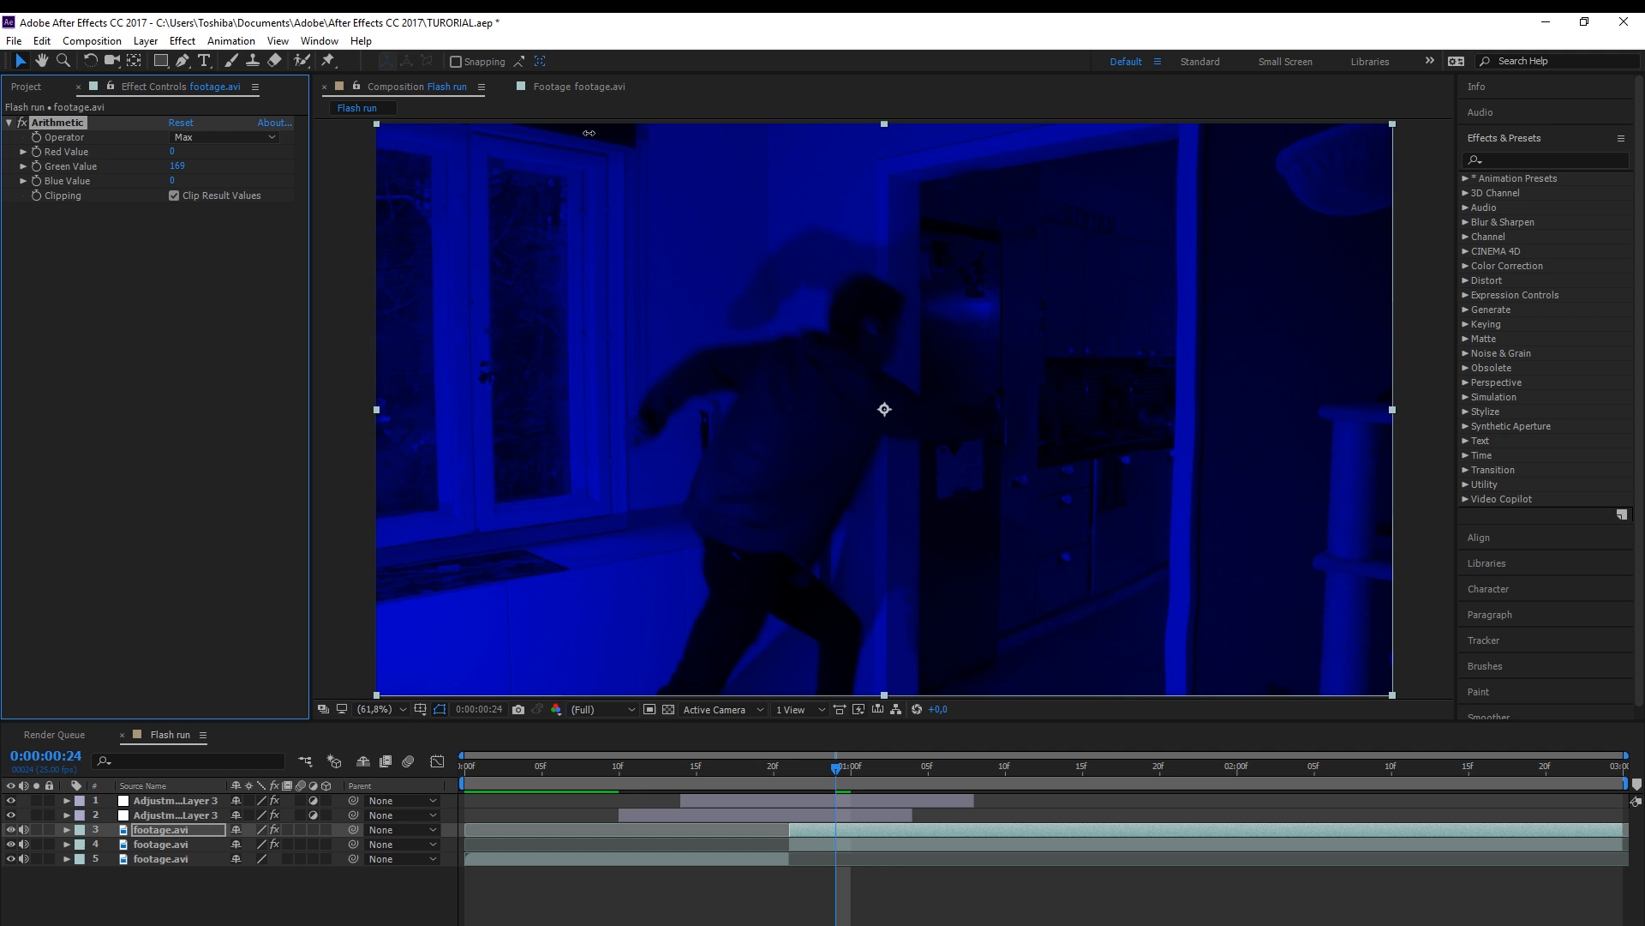
Raise the Arithmetic Green Value of the top footage.avi copy to 255 and duplicate that layer
{"action": "left_click_drag", "start_coordinate": [588, 133], "coordinate": [224, 155]}
{"action": "left_click", "coordinate": [862, 831]}
{"action": "key", "text": "ctrl+d"}
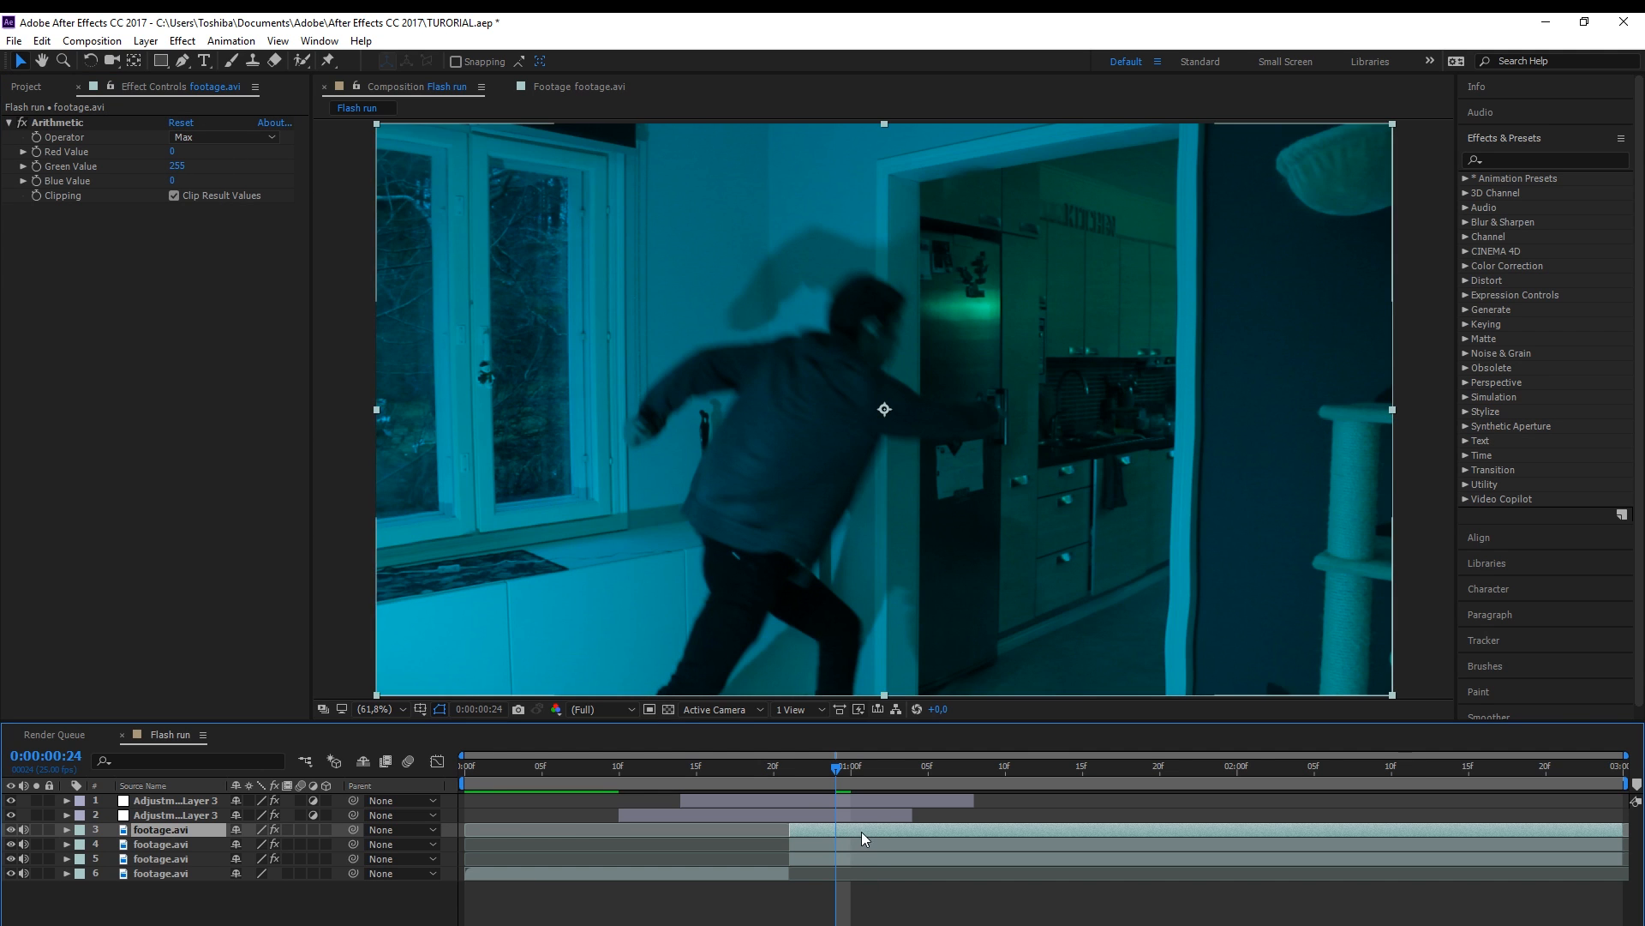
Set the new footage.avi copy's Arithmetic Green Value to 0 and Red Value to 255
{"action": "left_click", "coordinate": [180, 166]}
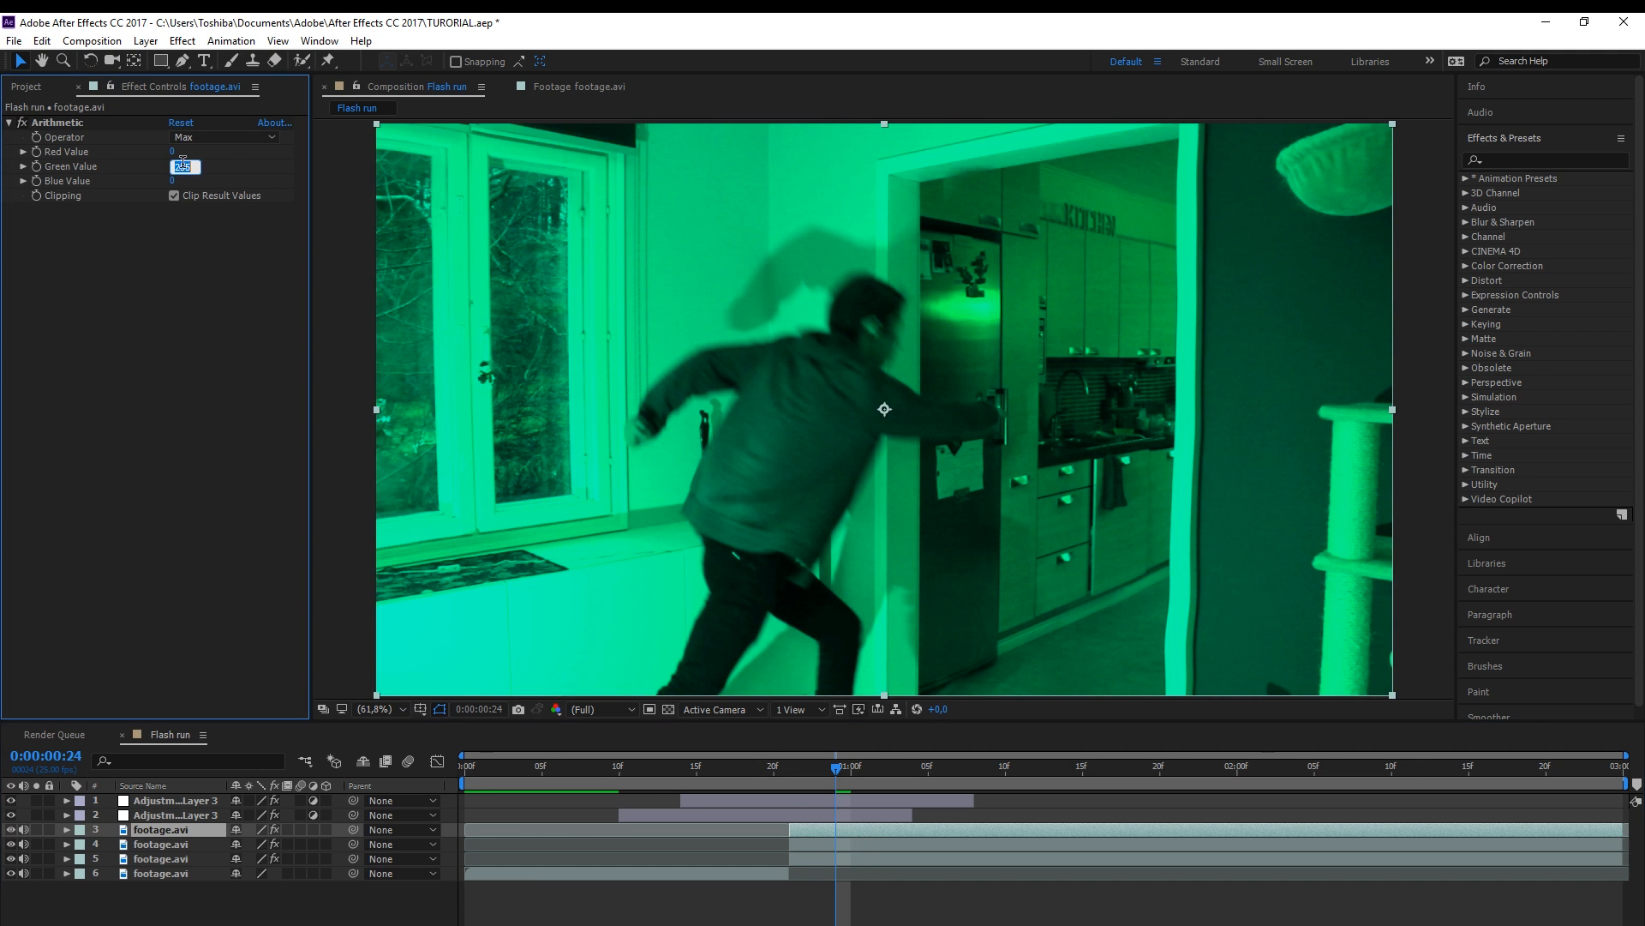
{"action": "type", "text": "0"}
{"action": "key", "text": "Return"}
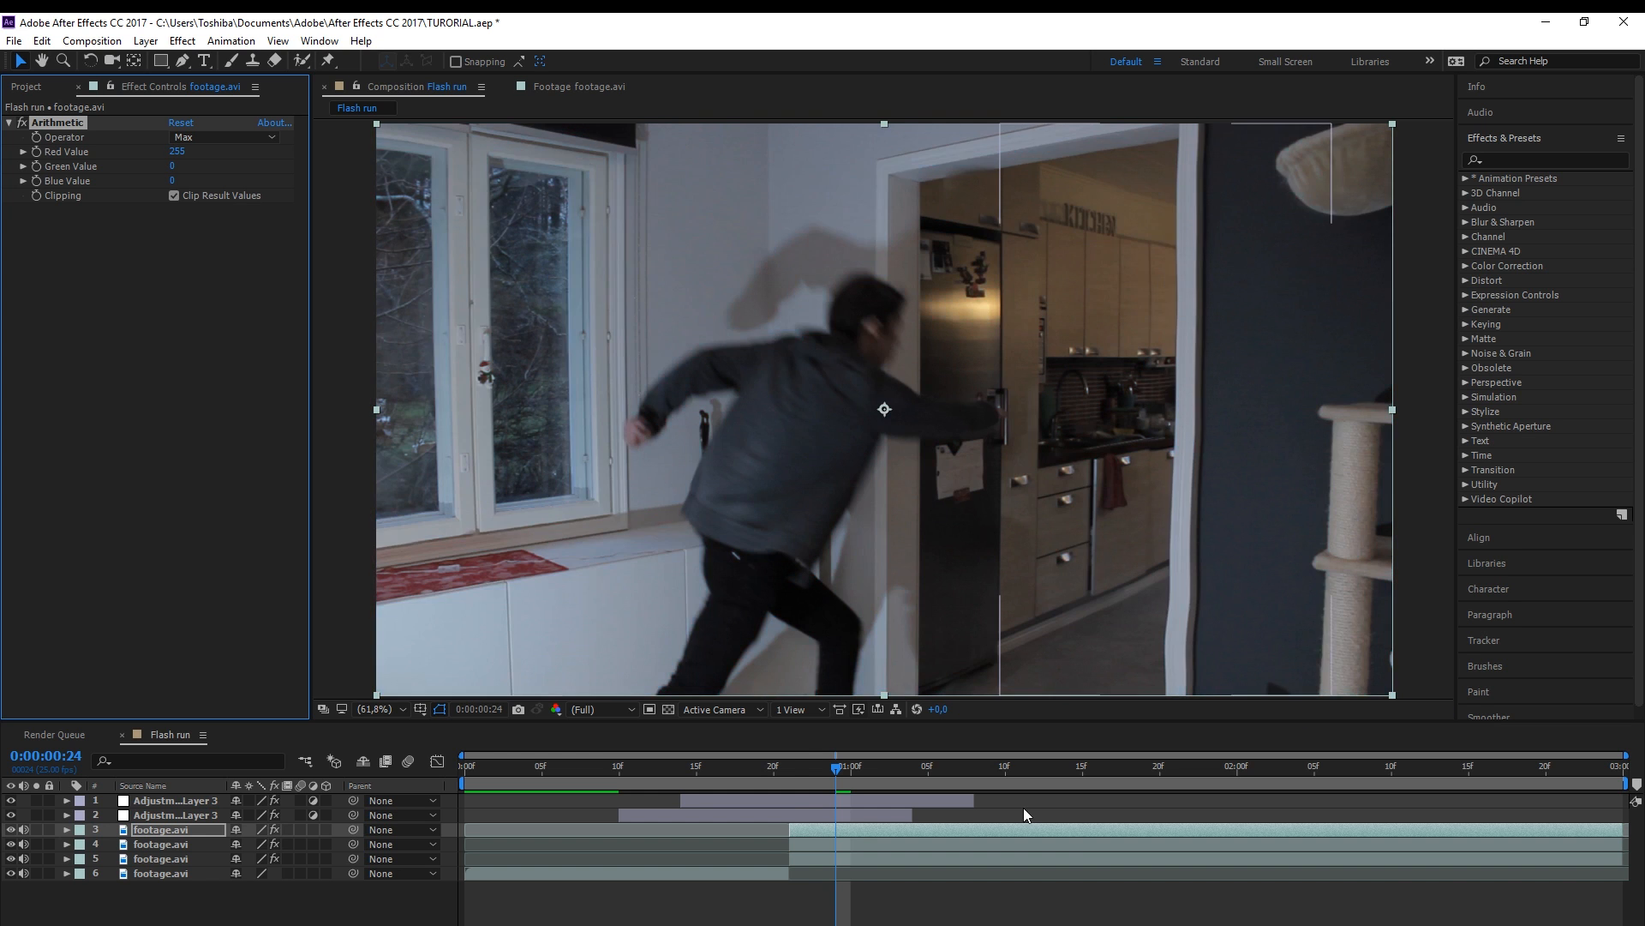
Scrub between 0:00:00:20 and 0:00:00:24 to compare the original footage with the recombined color channel copies
{"action": "left_click_drag", "start_coordinate": [784, 769], "coordinate": [826, 768]}
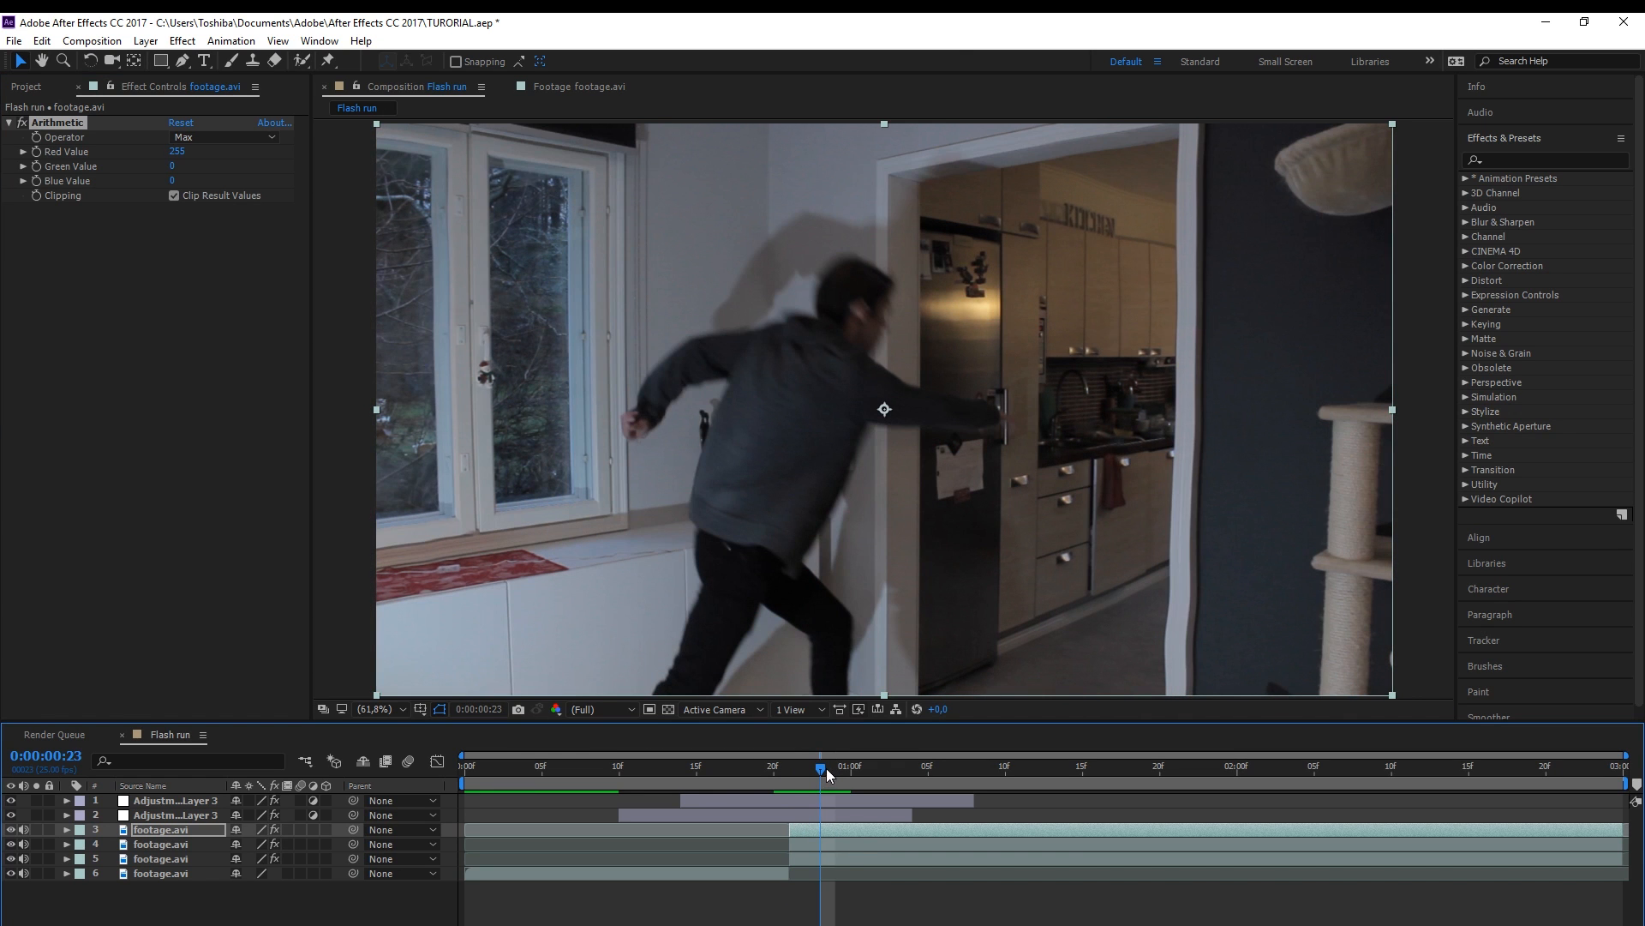
{"action": "mouse_move", "coordinate": [828, 780]}
{"action": "left_mouse_down"}
{"action": "mouse_move", "coordinate": [778, 776]}
{"action": "mouse_move", "coordinate": [836, 775]}
{"action": "left_mouse_up"}
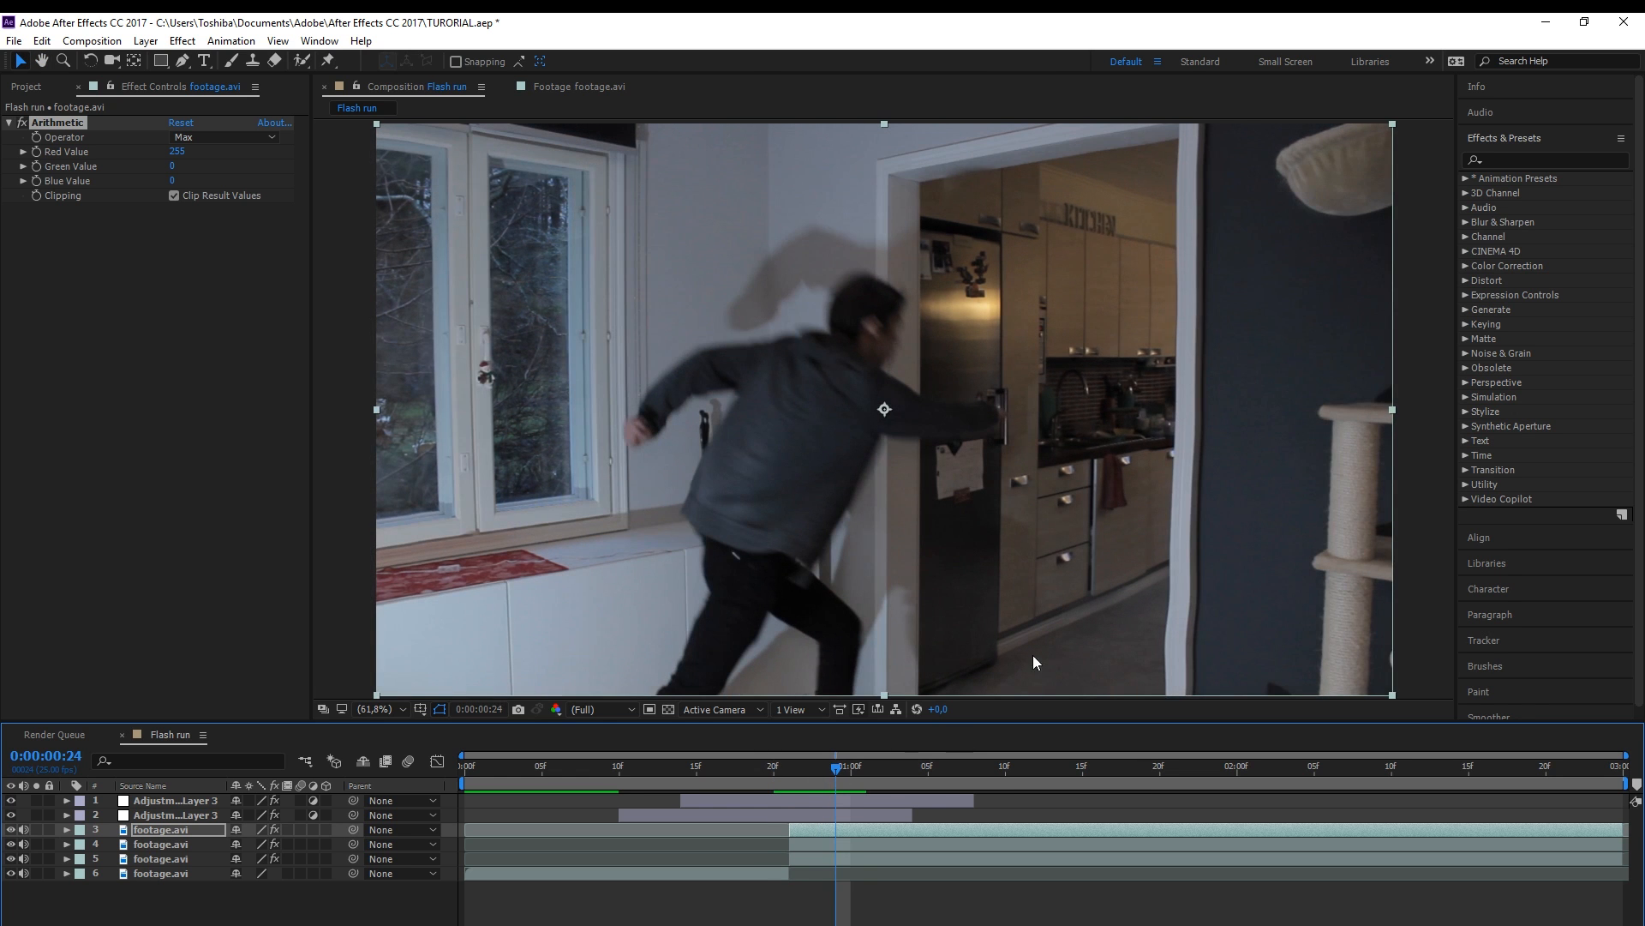
{"action": "left_click", "coordinate": [820, 773]}
{"action": "left_click", "coordinate": [821, 845]}
{"action": "left_click", "coordinate": [826, 858]}
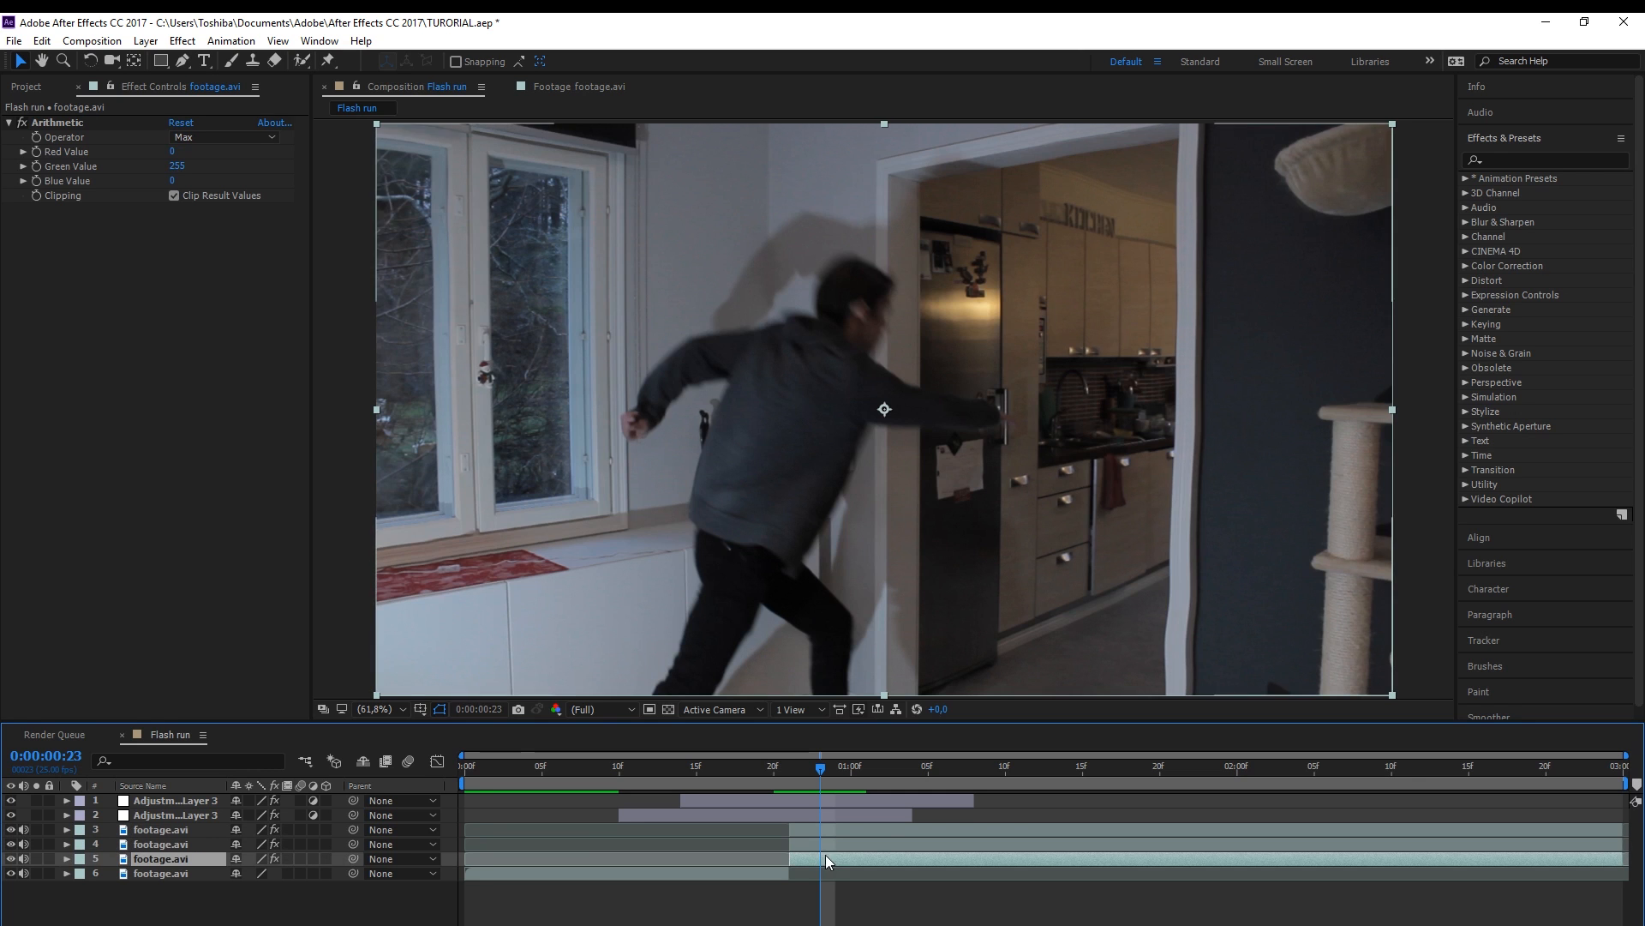
{"action": "left_click_drag", "start_coordinate": [826, 773], "coordinate": [774, 773]}
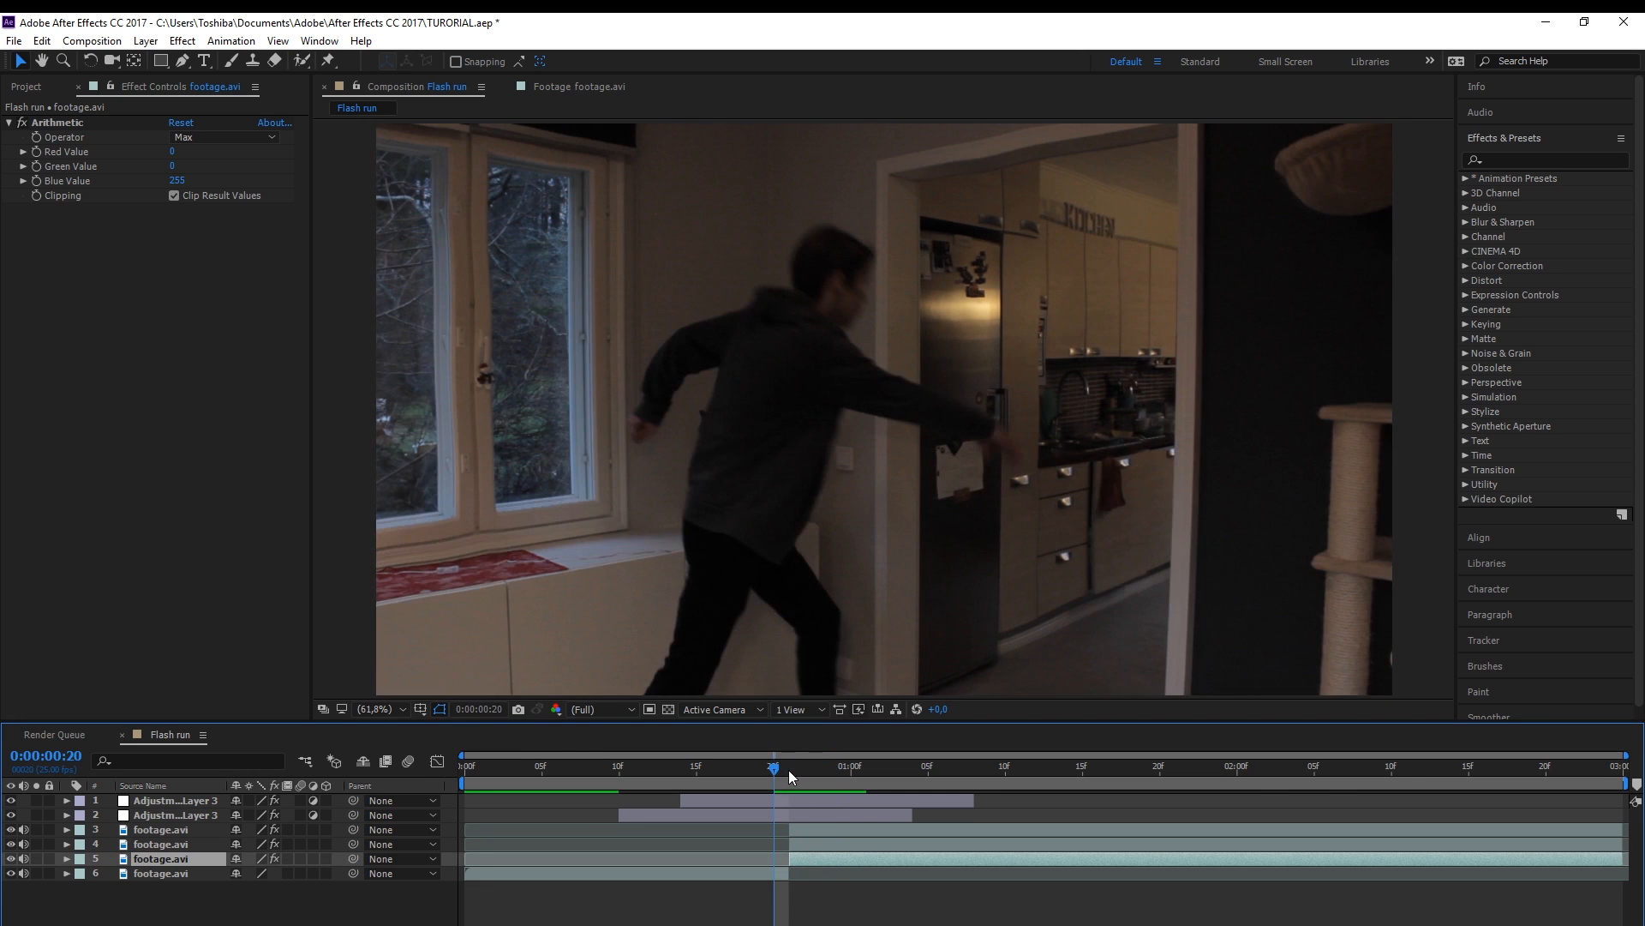
{"action": "left_click", "coordinate": [829, 770]}
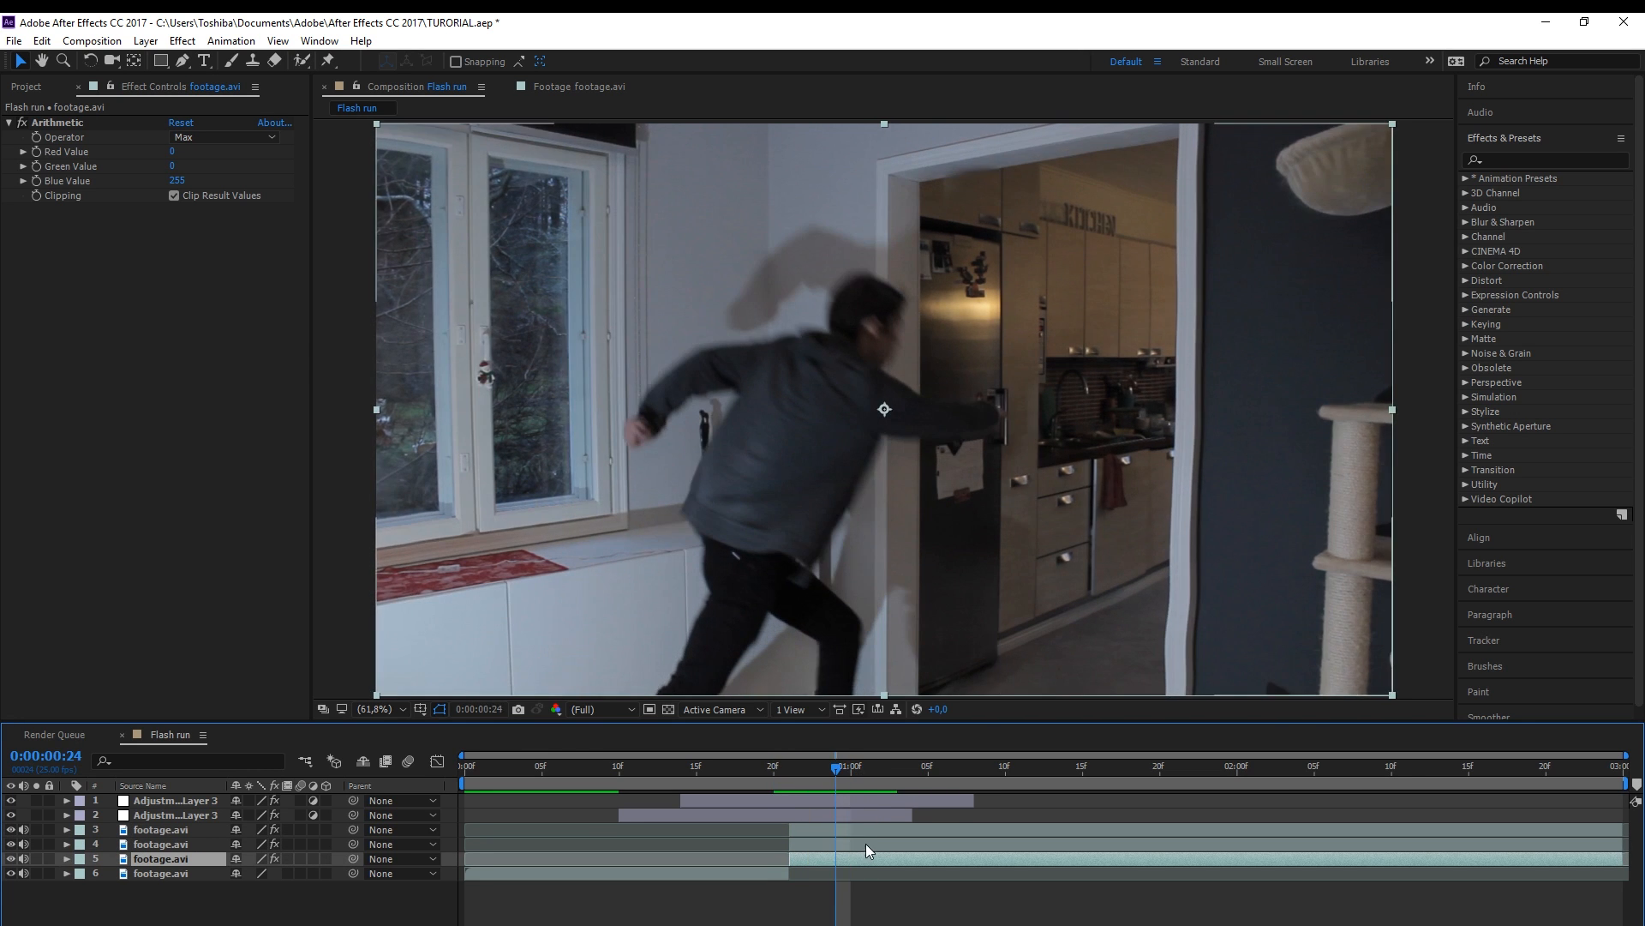
Offset the red-channel footage.avi copy by setting its horizontal position to 956
{"action": "left_click", "coordinate": [846, 829]}
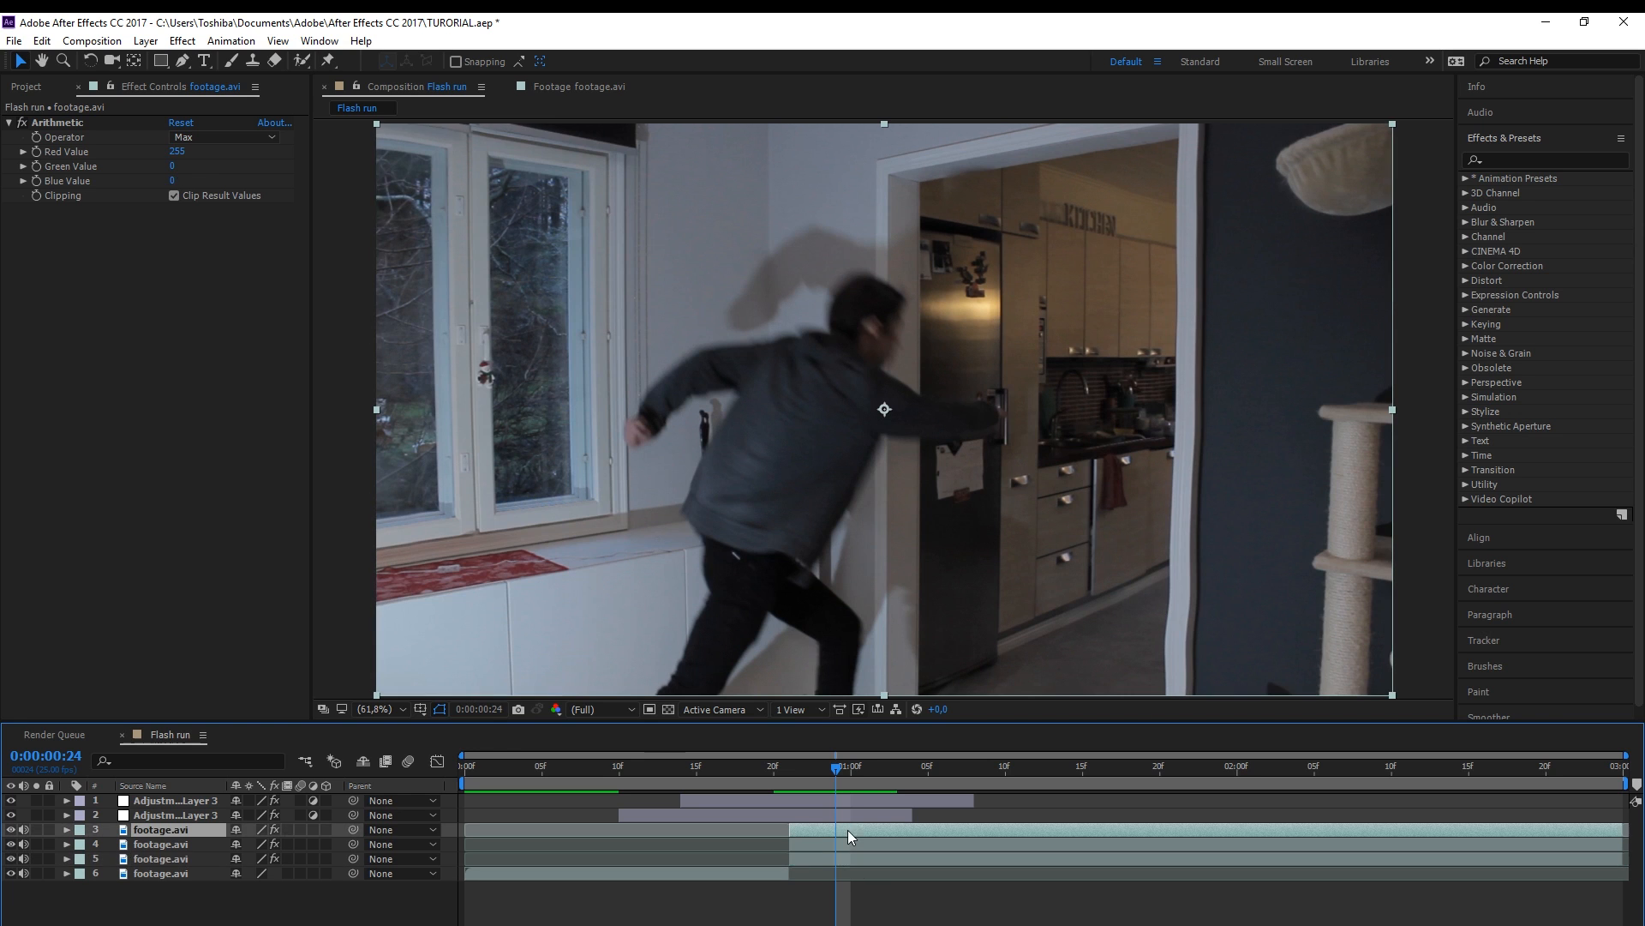
{"action": "left_click", "coordinate": [67, 829]}
{"action": "left_click", "coordinate": [82, 859]}
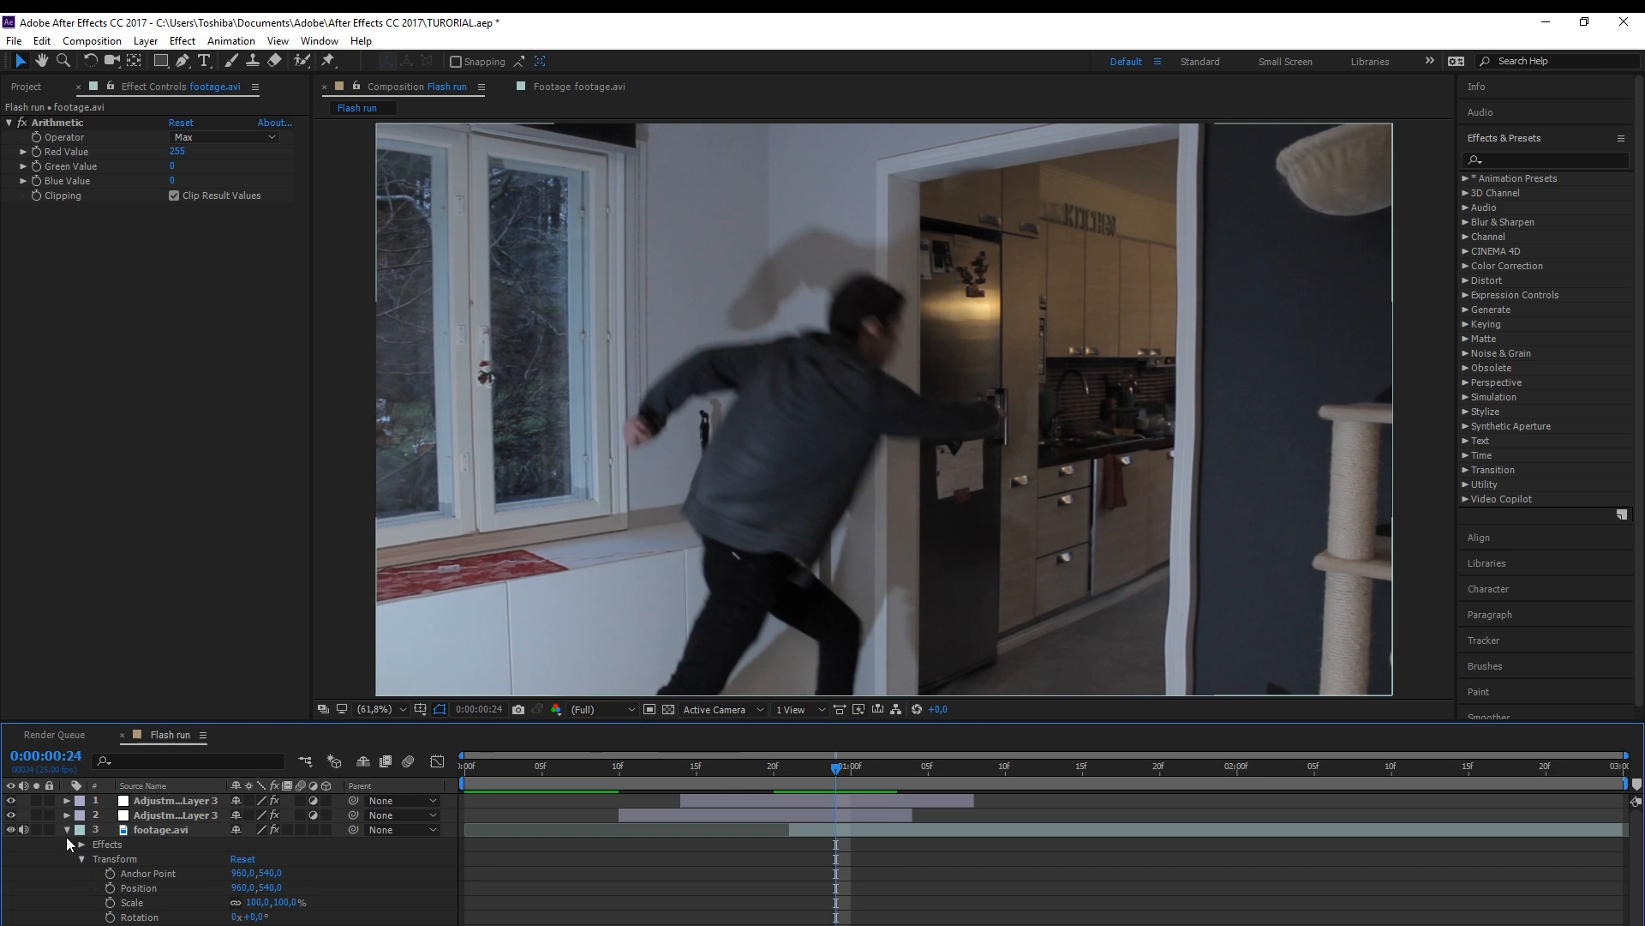
{"action": "left_click", "coordinate": [242, 888]}
{"action": "type", "text": "956"}
{"action": "key", "text": "Return"}
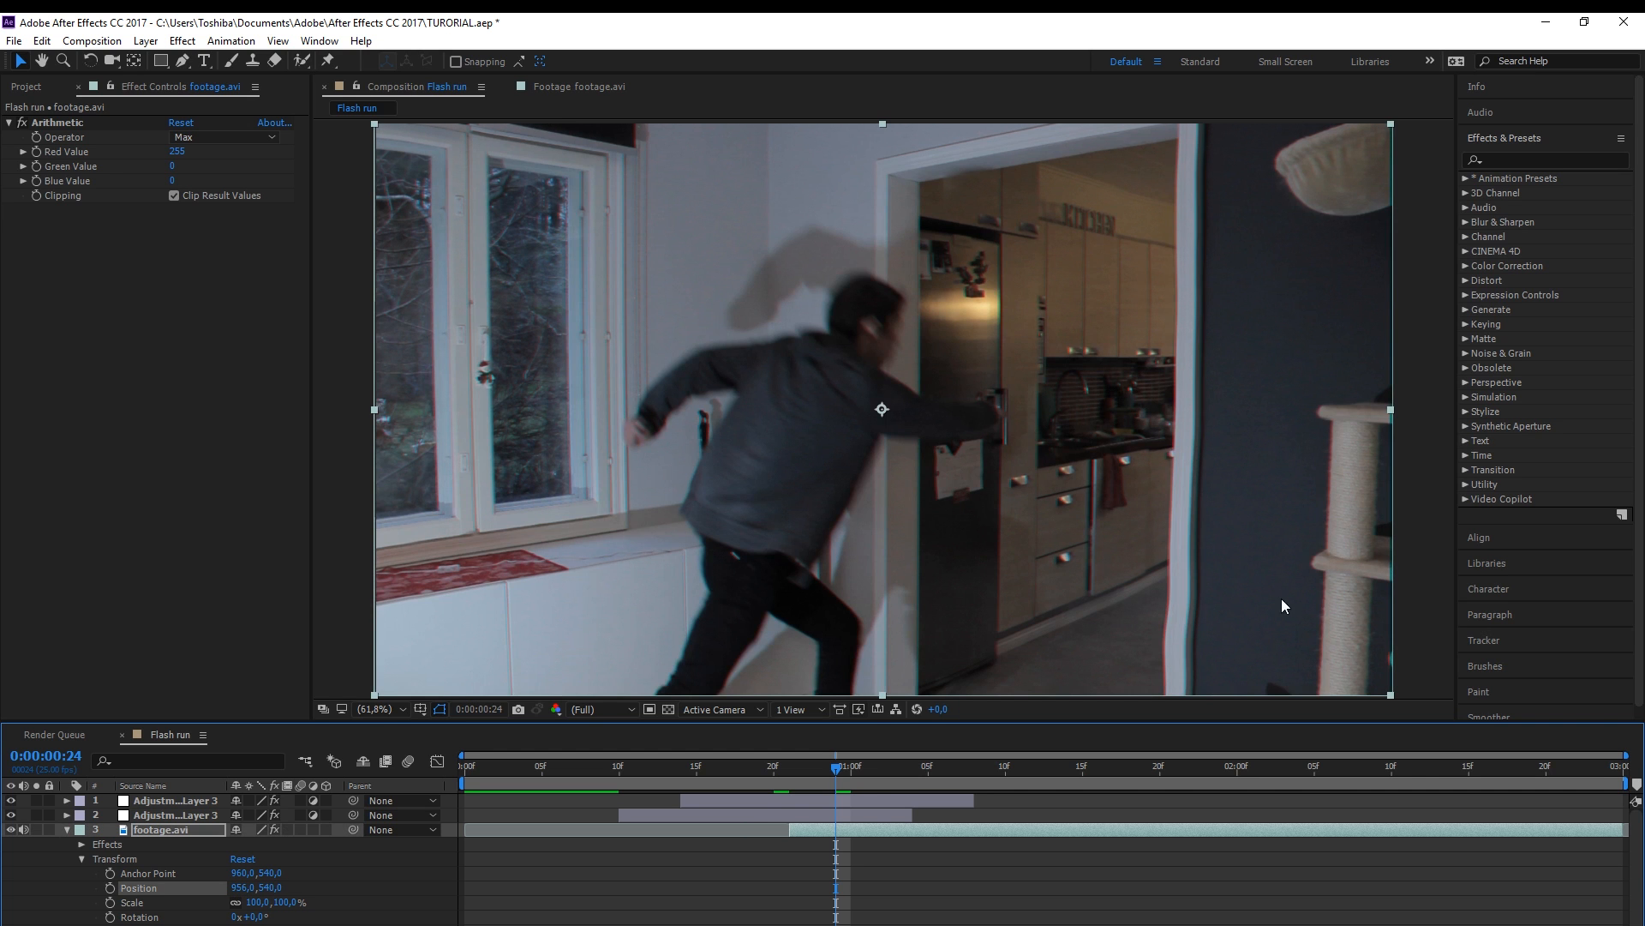
{"action": "scroll", "coordinate": [1272, 476], "scroll_direction": "up", "scroll_amount": 1}
{"action": "left_click_drag", "start_coordinate": [1272, 476], "coordinate": [947, 368]}
{"action": "left_click", "coordinate": [94, 833]}
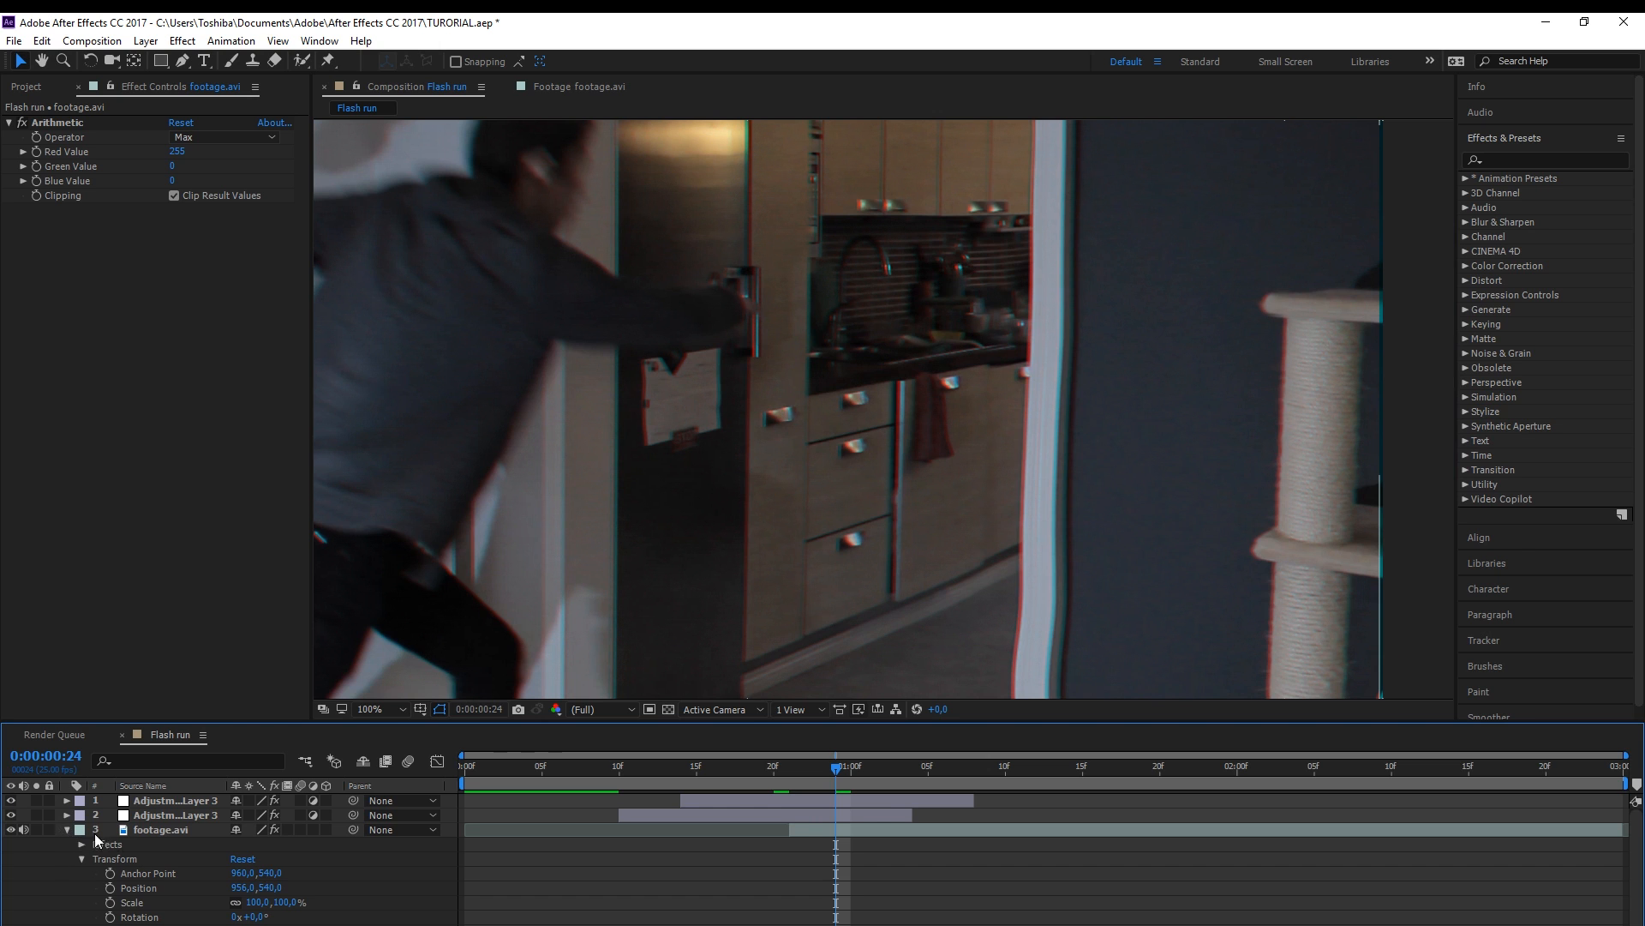
{"action": "left_click", "coordinate": [71, 829]}
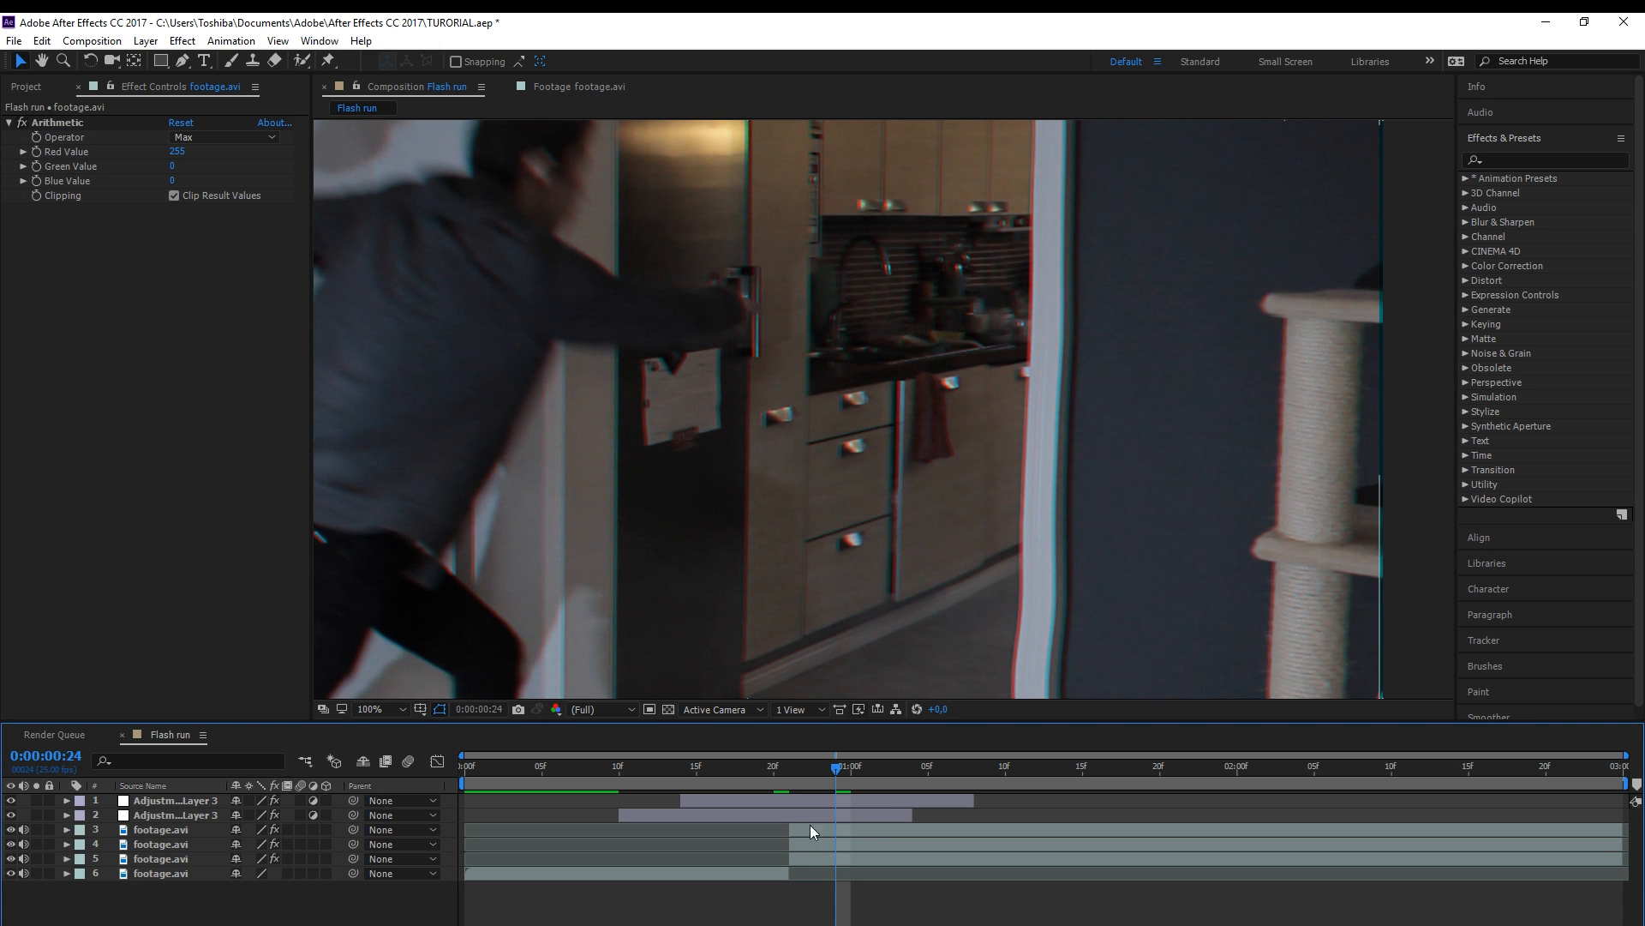
Shift the blue-channel footage.avi copy slightly to the right with its horizontal Position value
{"action": "left_click", "coordinate": [848, 860]}
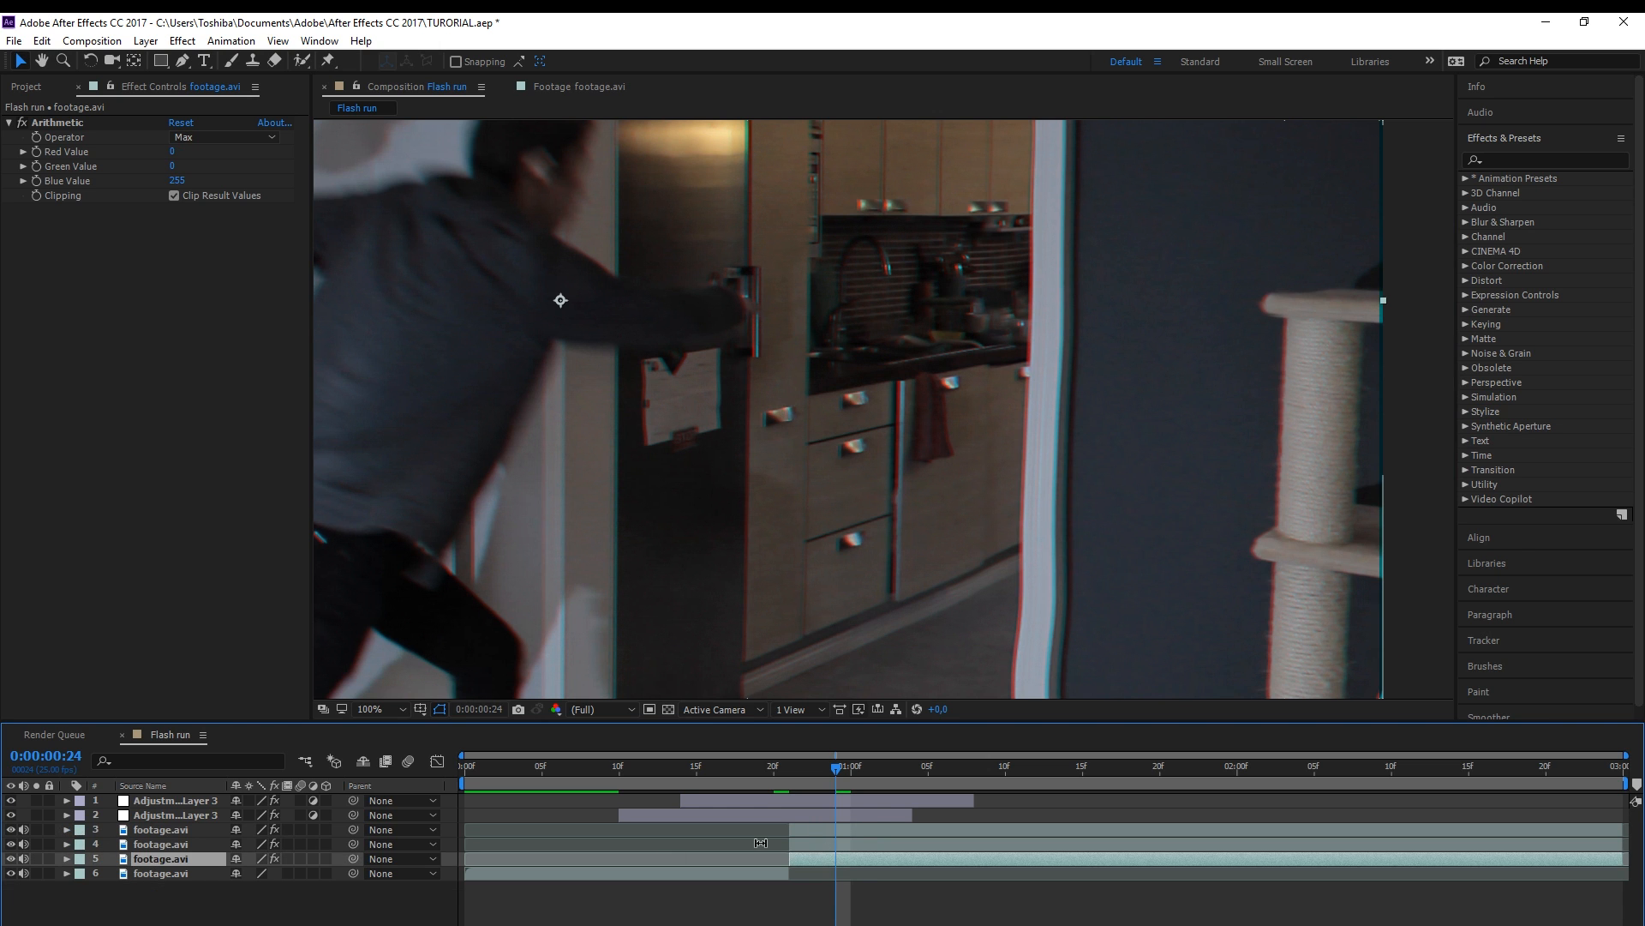
{"action": "left_click", "coordinate": [67, 859]}
{"action": "left_click", "coordinate": [243, 917]}
{"action": "type", "text": "96"}
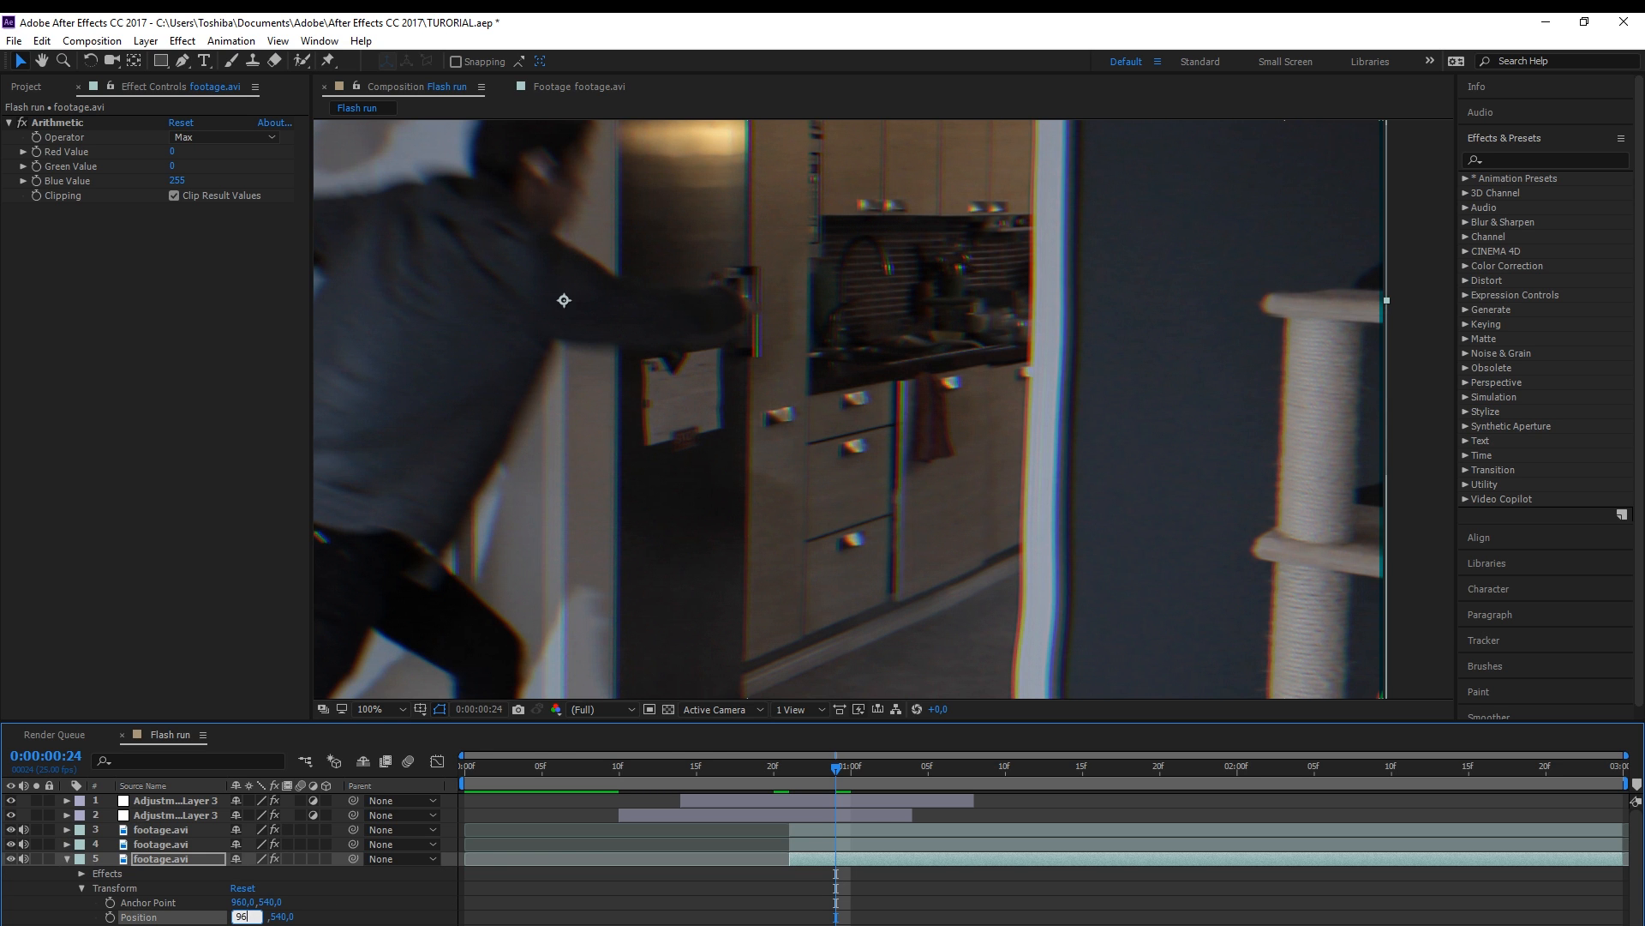
{"action": "left_click", "coordinate": [335, 912]}
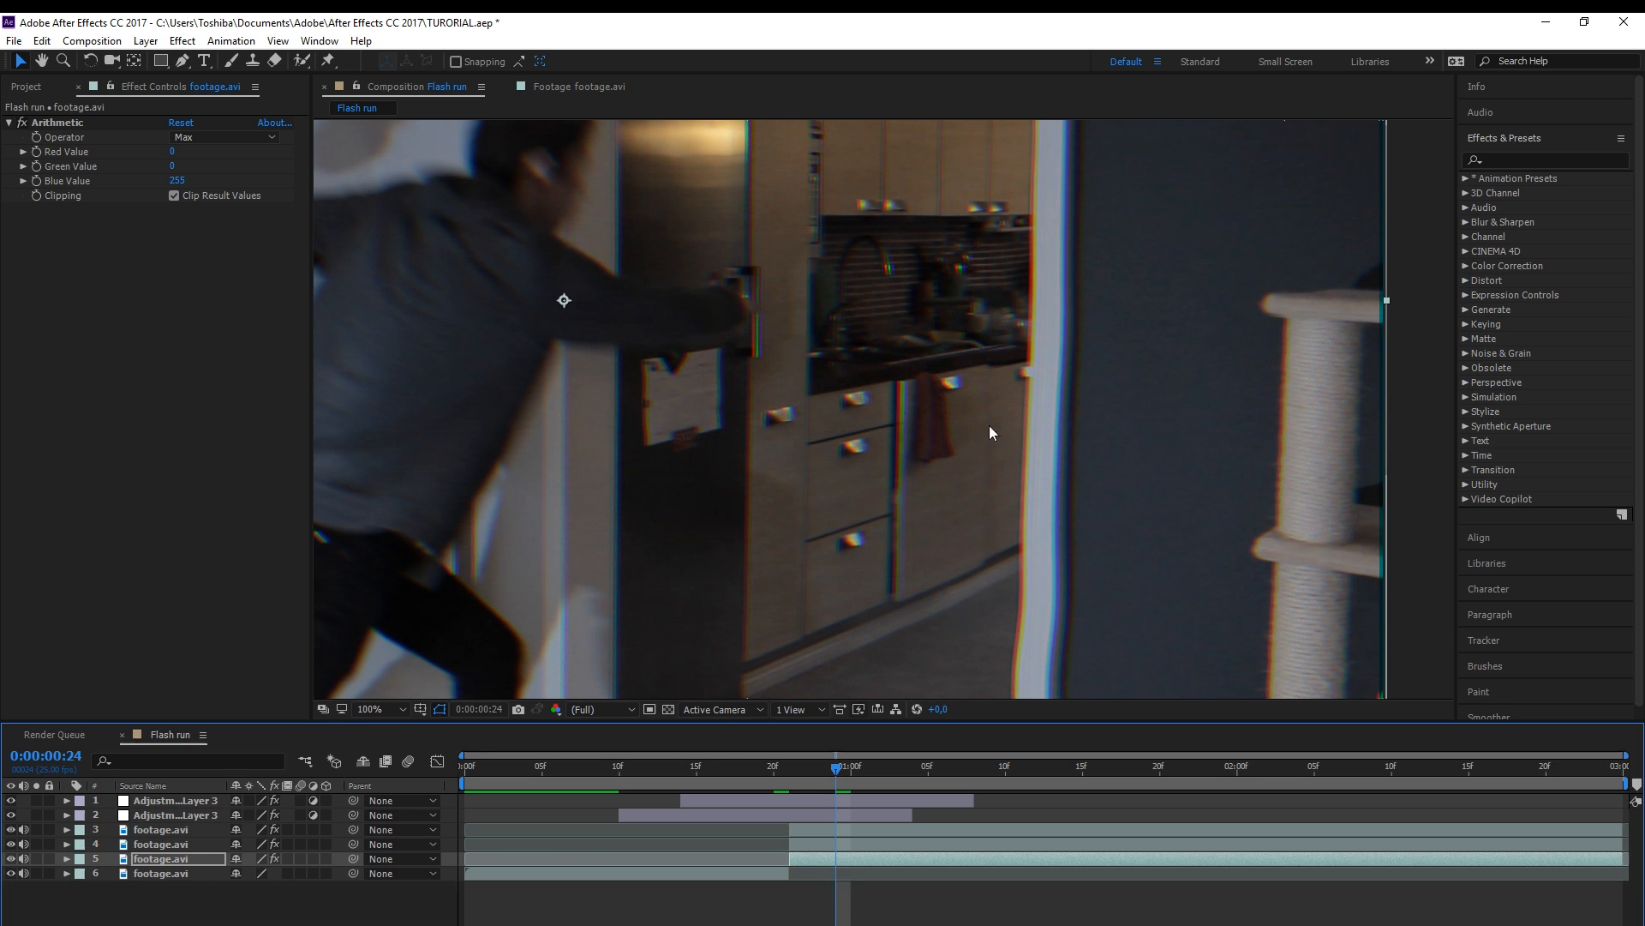
Examine the color fringing up close and scrub around 0:00:00:21 to 0:00:00:24 to check the channel offset
{"action": "key", "text": "period"}
{"action": "scroll", "coordinate": [816, 450], "scroll_direction": "up", "scroll_amount": 1}
{"action": "left_click_drag", "start_coordinate": [775, 548], "coordinate": [944, 557]}
{"action": "scroll", "coordinate": [968, 411], "scroll_direction": "down", "scroll_amount": 1}
{"action": "left_click_drag", "start_coordinate": [987, 409], "coordinate": [1032, 601]}
{"action": "scroll", "coordinate": [995, 319], "scroll_direction": "down", "scroll_amount": 1}
{"action": "key", "text": "shift+slash"}
{"action": "left_click_drag", "start_coordinate": [809, 769], "coordinate": [763, 780]}
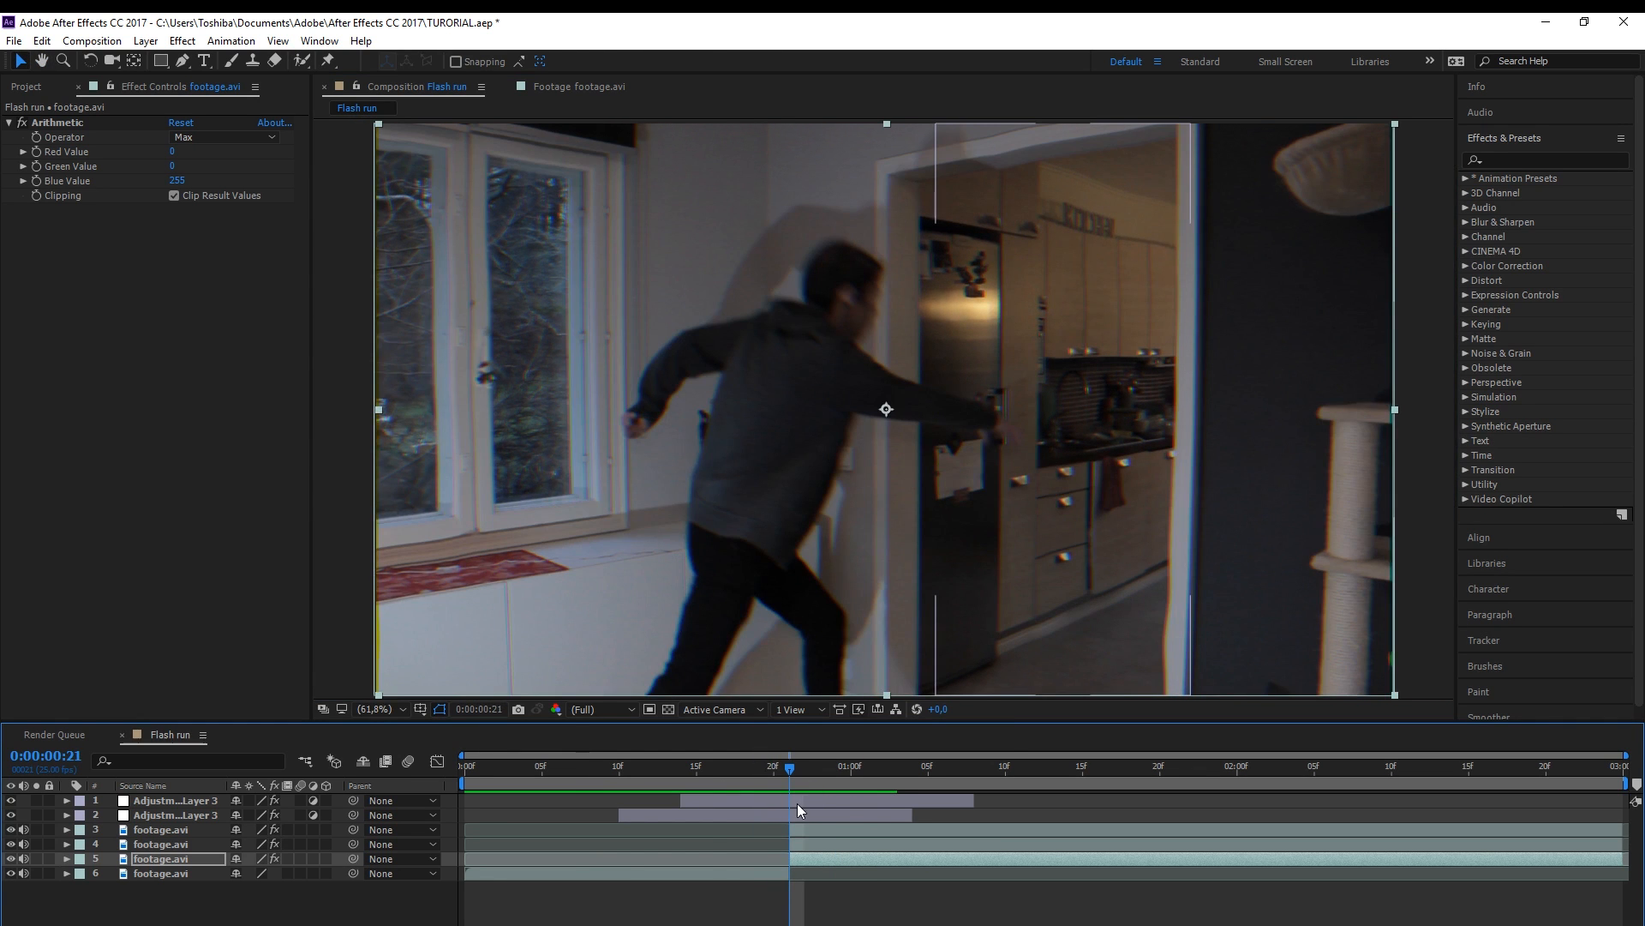
{"action": "left_click_drag", "start_coordinate": [792, 772], "coordinate": [834, 780]}
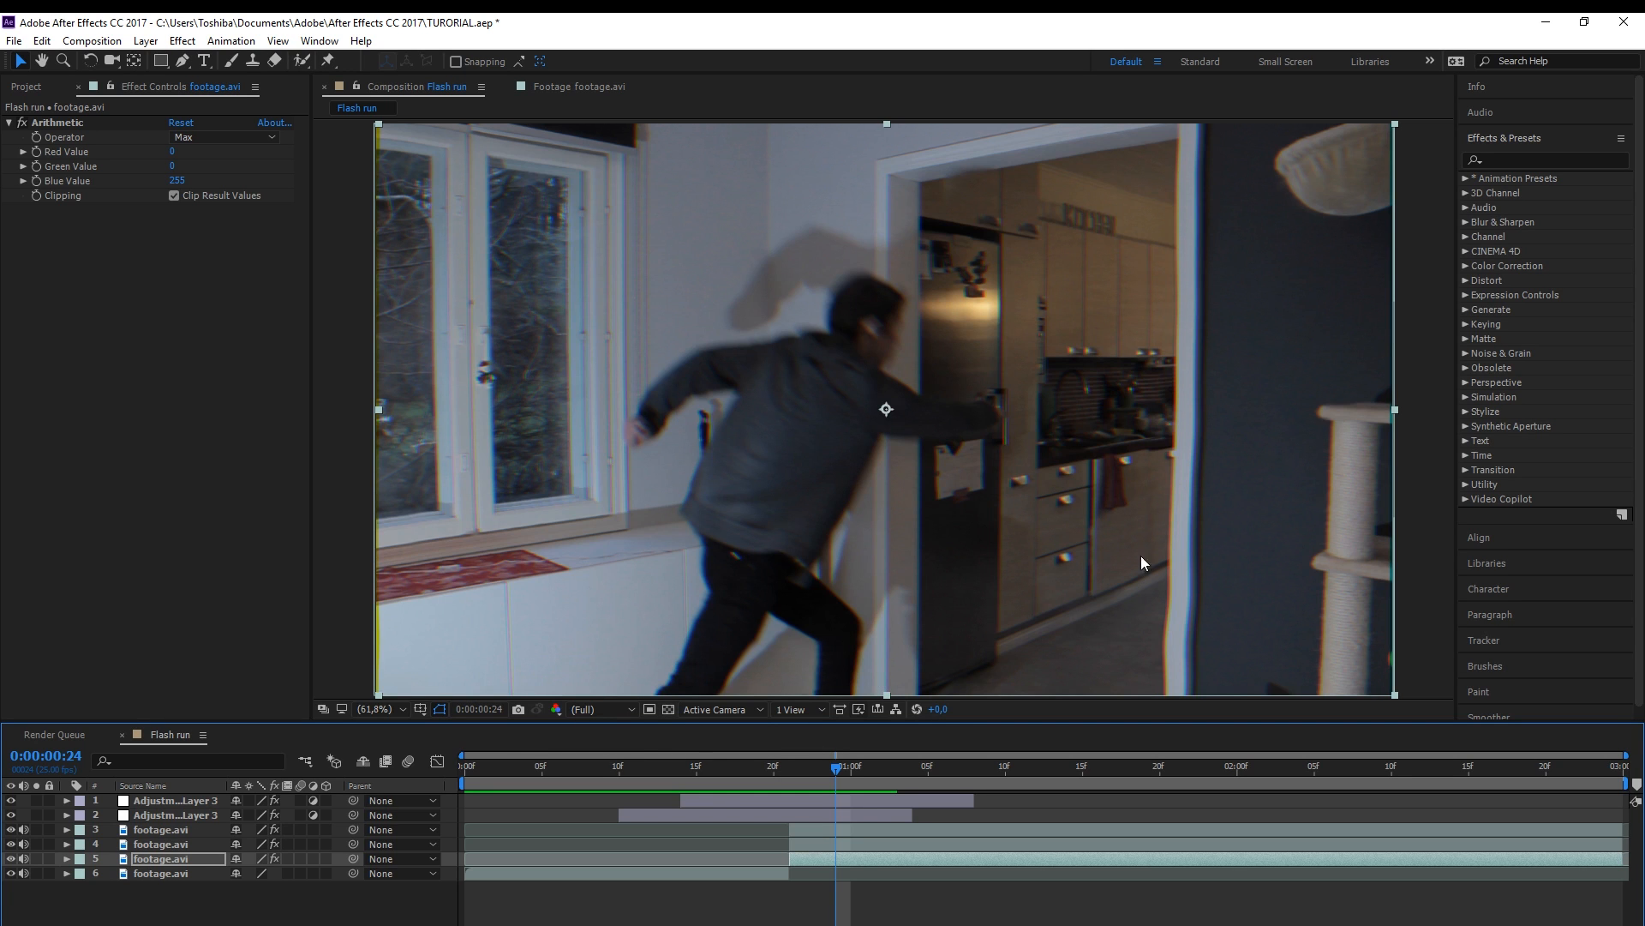
{"action": "scroll", "coordinate": [1208, 528], "scroll_direction": "up", "scroll_amount": 2}
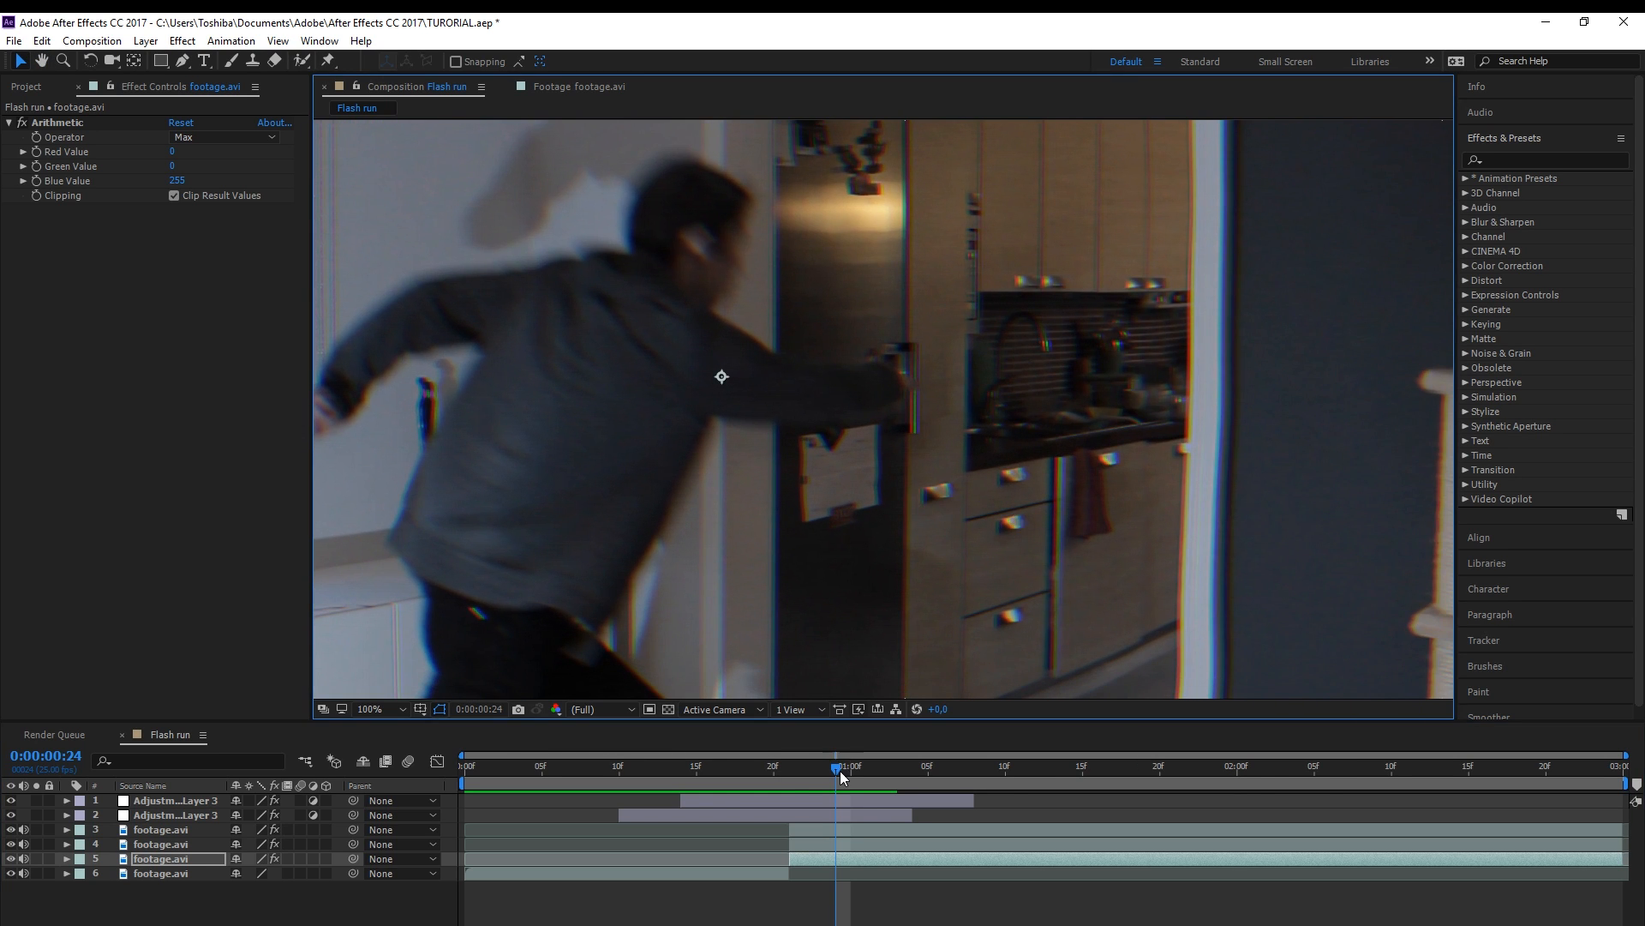
Go to 0:00:00:21 and duplicate the red-channel footage.avi layer
{"action": "left_click_drag", "start_coordinate": [840, 769], "coordinate": [795, 774]}
{"action": "left_click", "coordinate": [804, 831]}
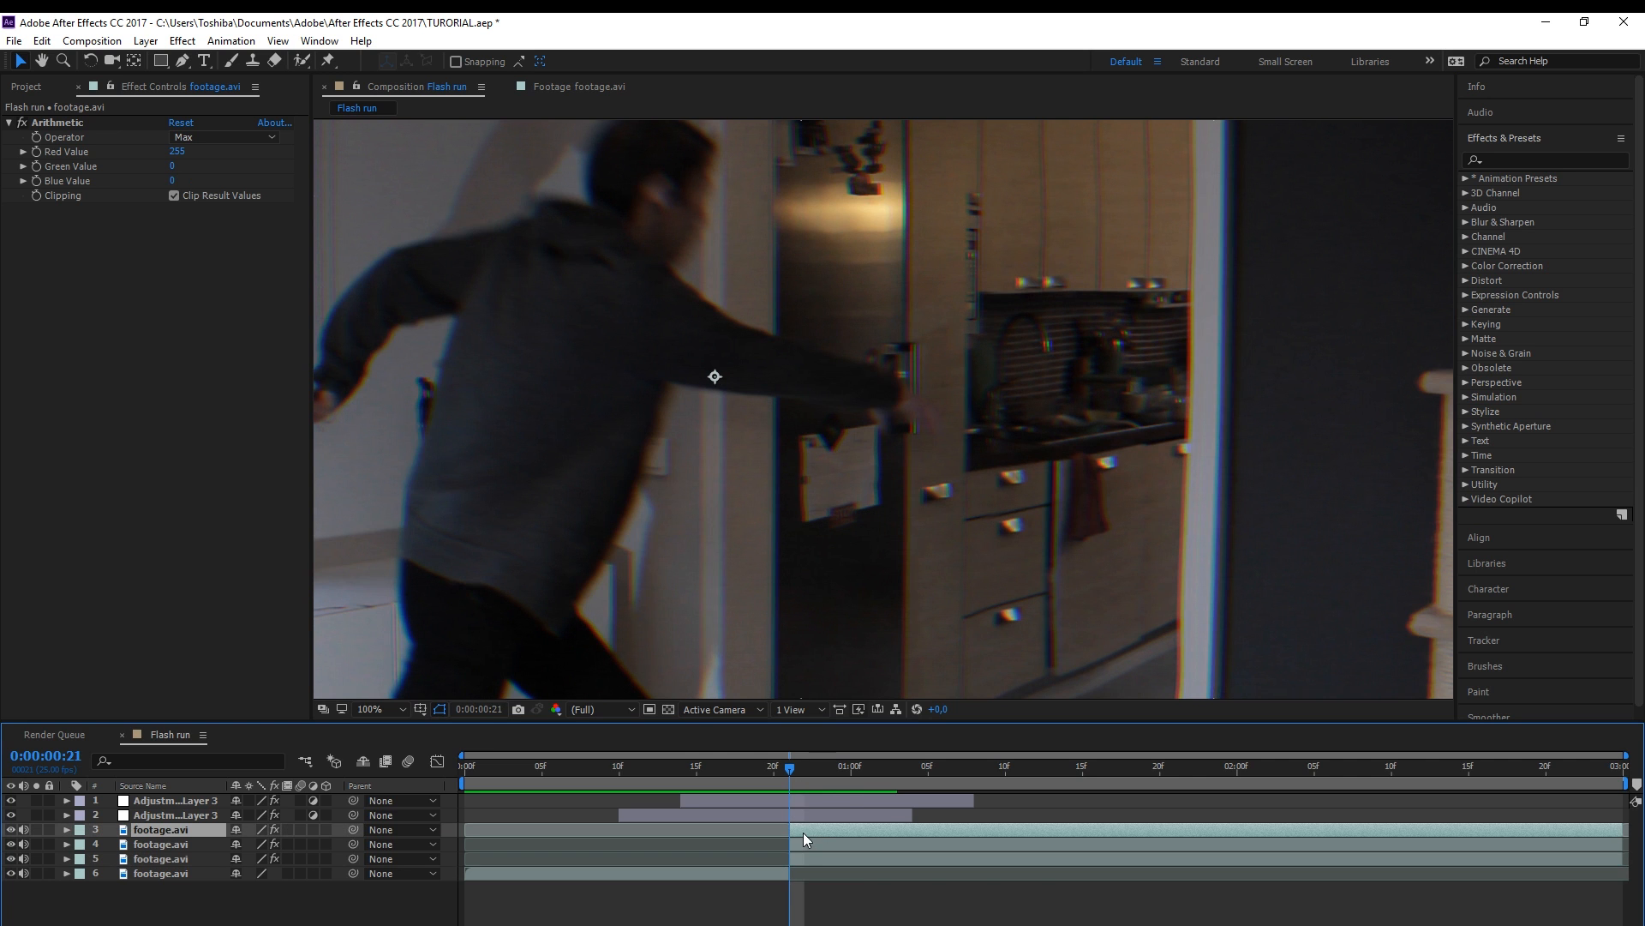
{"action": "key", "text": "ctrl+d"}
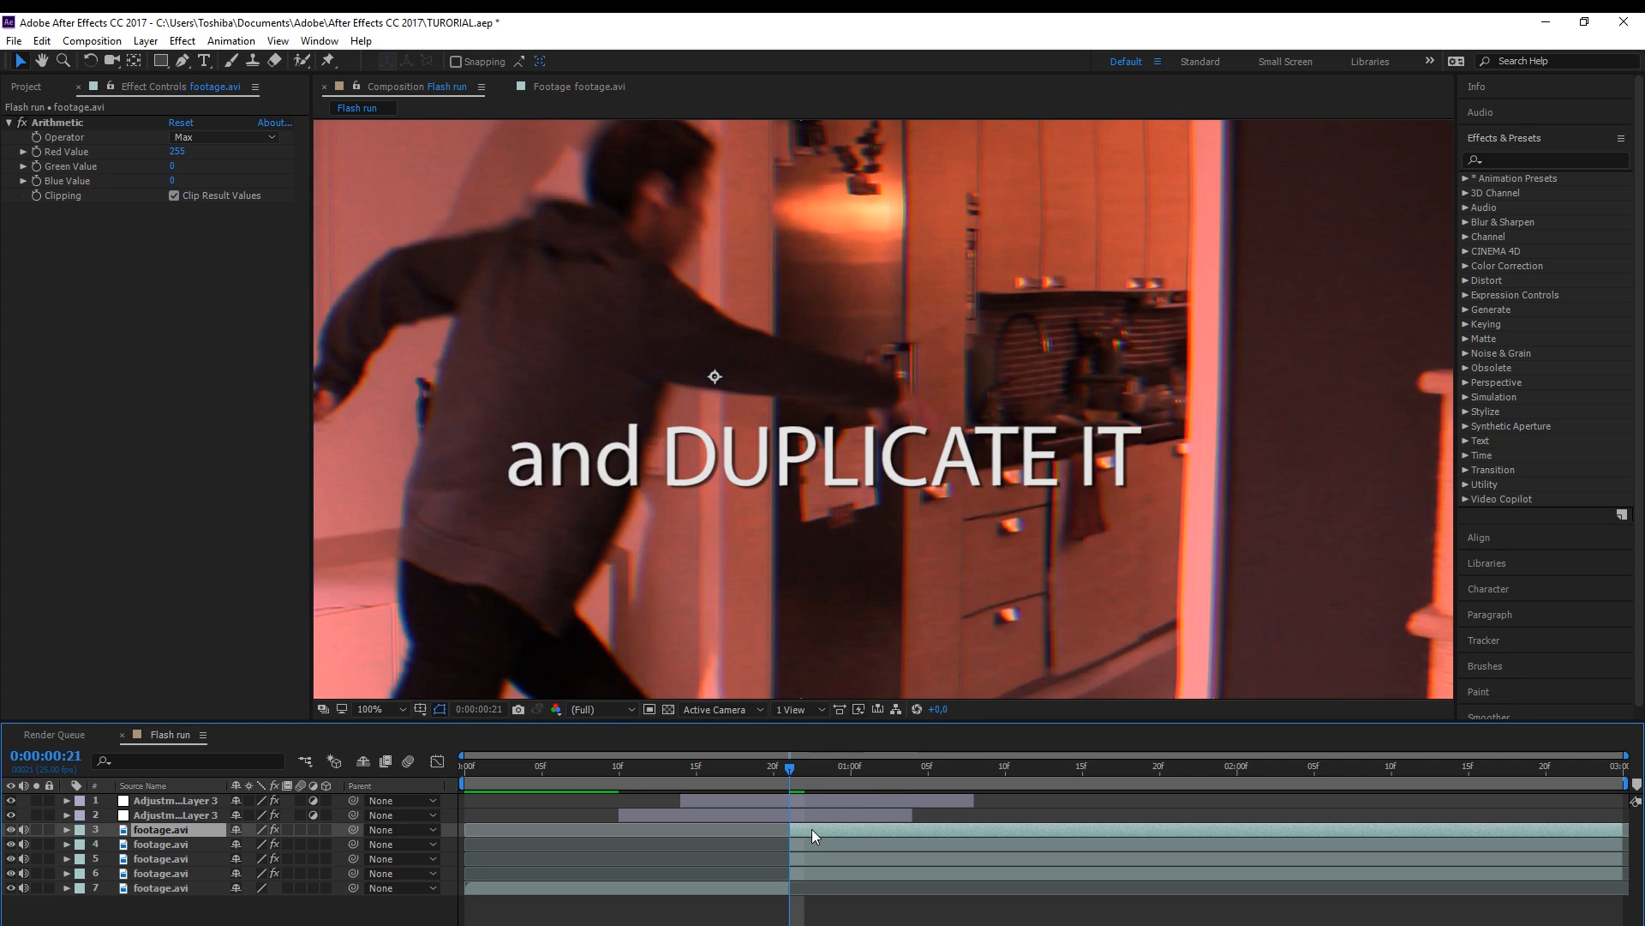
Set the duplicate's blending mode to Normal and remove its Arithmetic effect
{"action": "left_click", "coordinate": [145, 41]}
{"action": "mouse_move", "coordinate": [197, 399]}
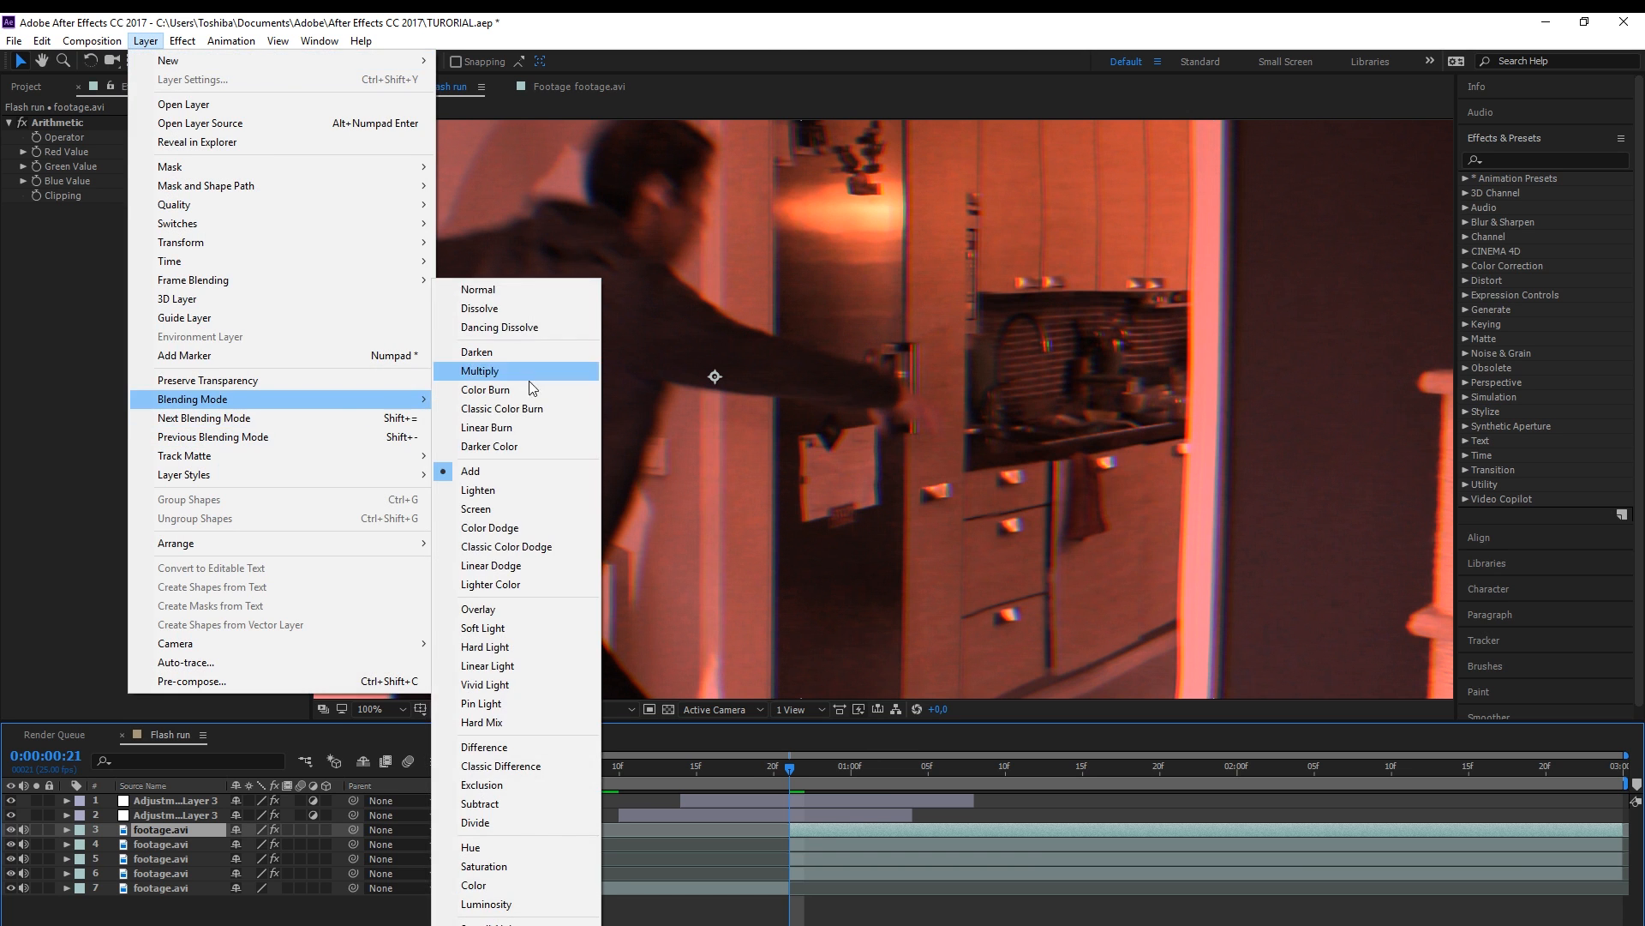
{"action": "left_click", "coordinate": [471, 290]}
{"action": "left_click", "coordinate": [44, 116]}
{"action": "key", "text": "Delete"}
{"action": "mouse_move", "coordinate": [785, 783]}
{"action": "left_mouse_down"}
{"action": "mouse_move", "coordinate": [850, 776]}
{"action": "mouse_move", "coordinate": [791, 787]}
{"action": "left_mouse_up"}
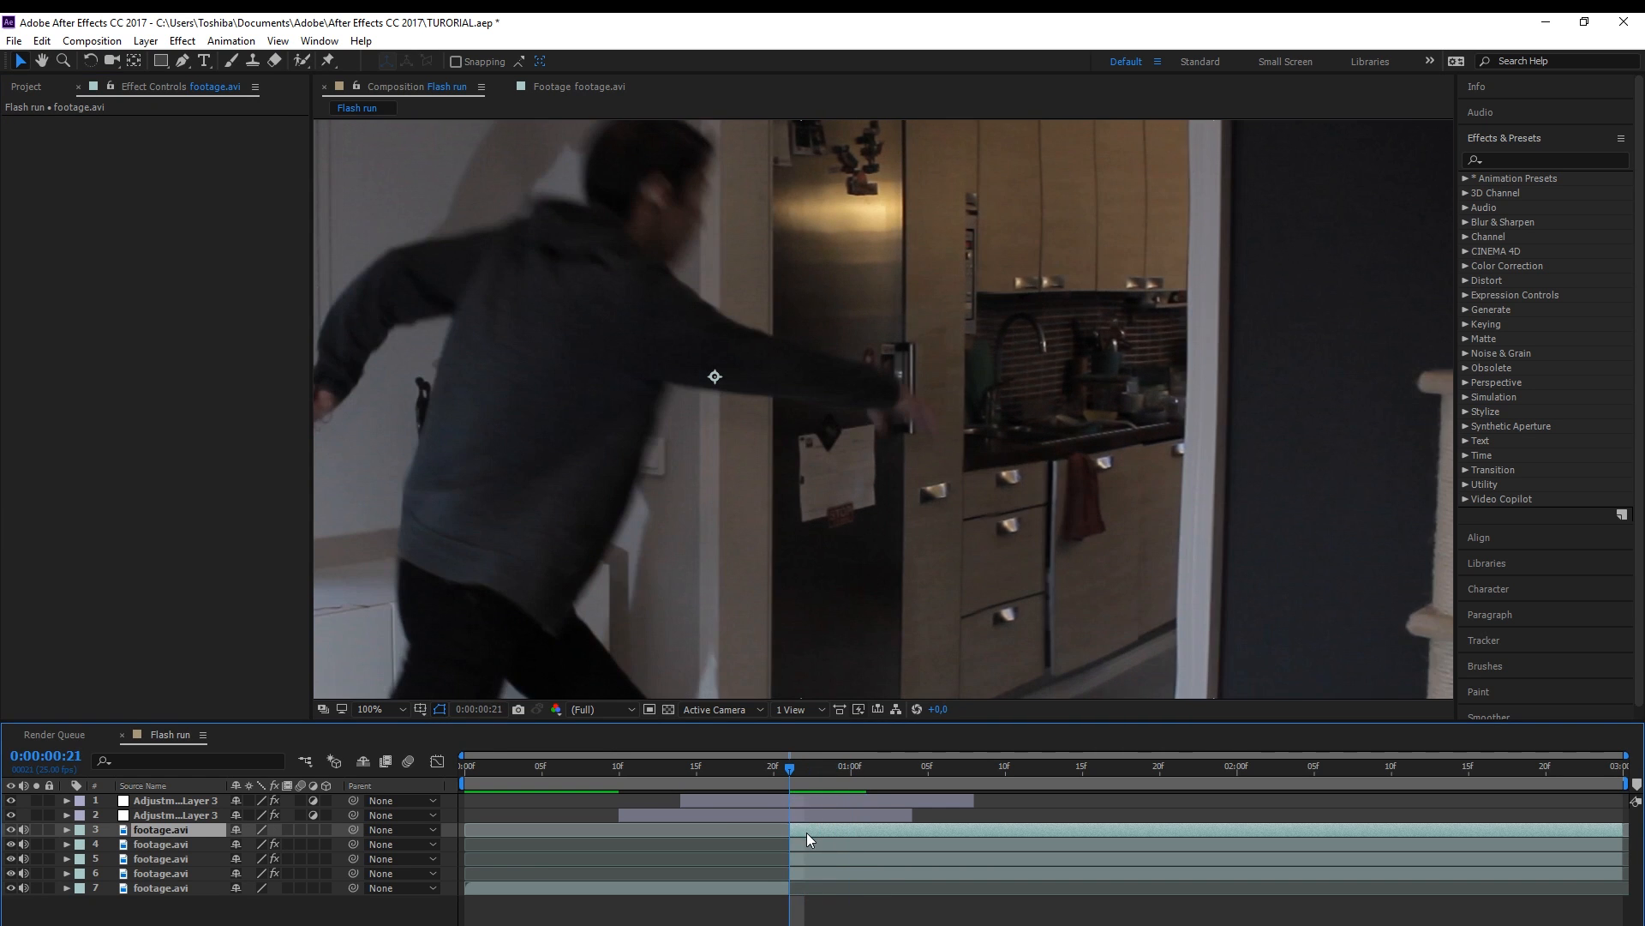
Draw a closed Pen tool mask loosely around the runner on the top footage.avi copy at 0:00:00:21
{"action": "key", "text": "g"}
{"action": "scroll", "coordinate": [763, 300], "scroll_direction": "up", "scroll_amount": 1}
{"action": "left_click_drag", "start_coordinate": [747, 349], "coordinate": [815, 206]}
{"action": "scroll", "coordinate": [734, 448], "scroll_direction": "down", "scroll_amount": 1}
{"action": "left_click_drag", "start_coordinate": [720, 514], "coordinate": [752, 463]}
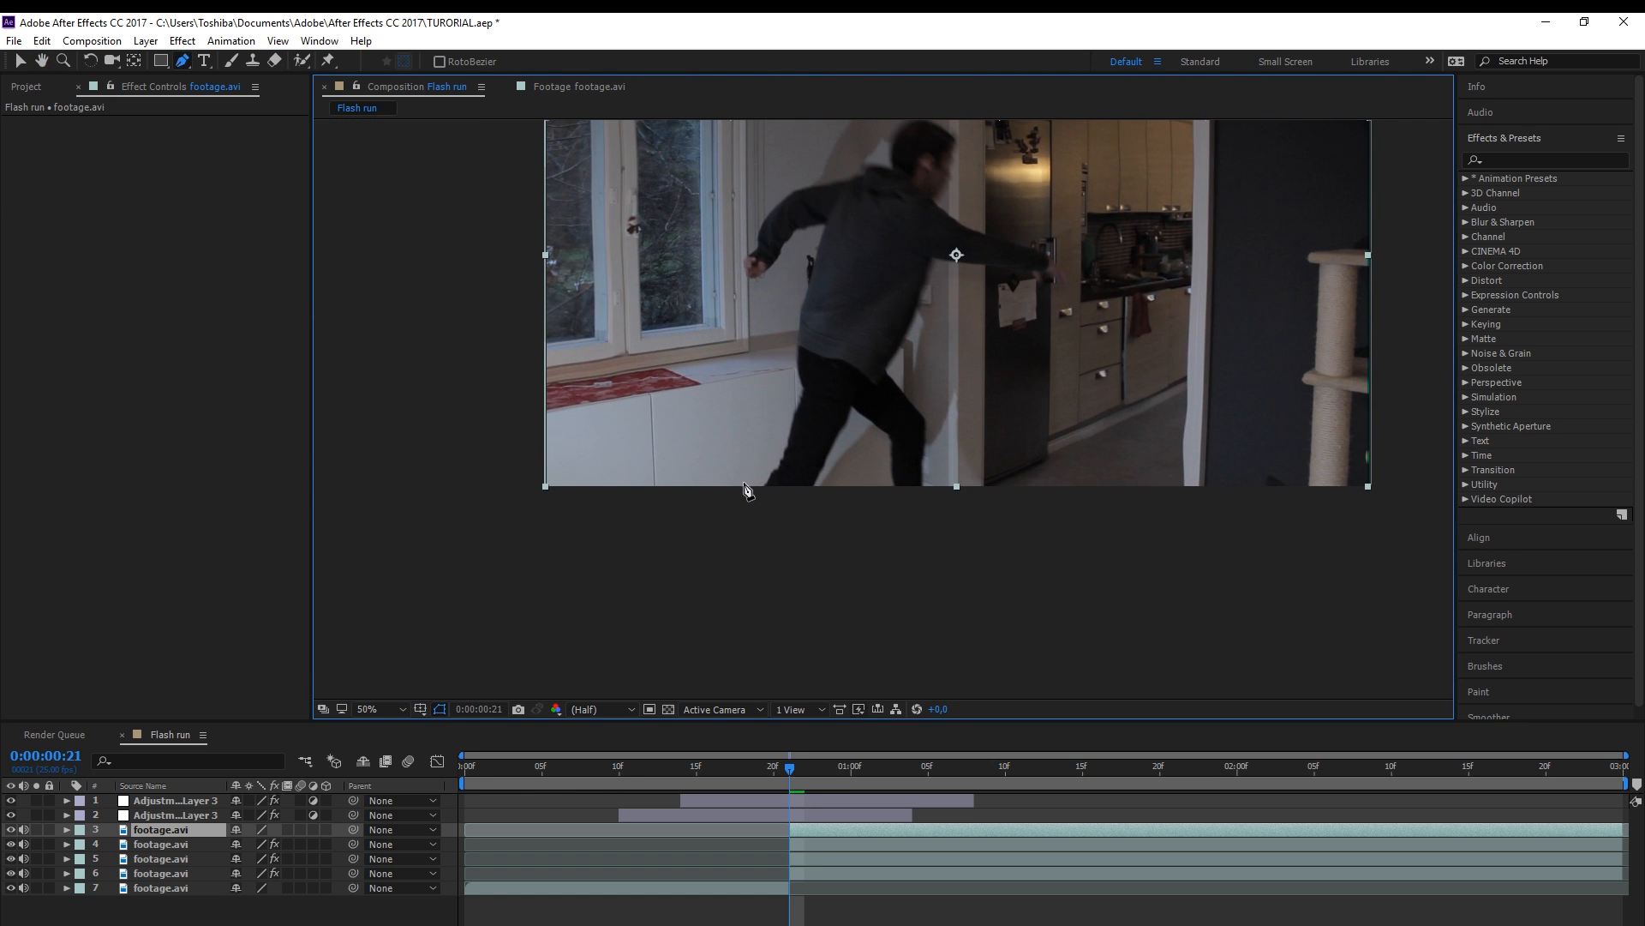
{"action": "left_click", "coordinate": [744, 487]}
{"action": "left_click", "coordinate": [777, 417]}
{"action": "left_click", "coordinate": [784, 312]}
{"action": "left_click", "coordinate": [786, 280]}
{"action": "left_click", "coordinate": [736, 290]}
{"action": "left_click", "coordinate": [723, 231]}
{"action": "left_click_drag", "start_coordinate": [728, 228], "coordinate": [666, 289]}
{"action": "left_click", "coordinate": [705, 239]}
{"action": "left_click", "coordinate": [896, 177]}
{"action": "left_click", "coordinate": [950, 296]}
{"action": "left_click", "coordinate": [1018, 360]}
{"action": "left_click", "coordinate": [885, 348]}
{"action": "left_click", "coordinate": [885, 477]}
{"action": "left_click", "coordinate": [882, 569]}
{"action": "left_click", "coordinate": [795, 510]}
{"action": "left_click", "coordinate": [682, 549]}
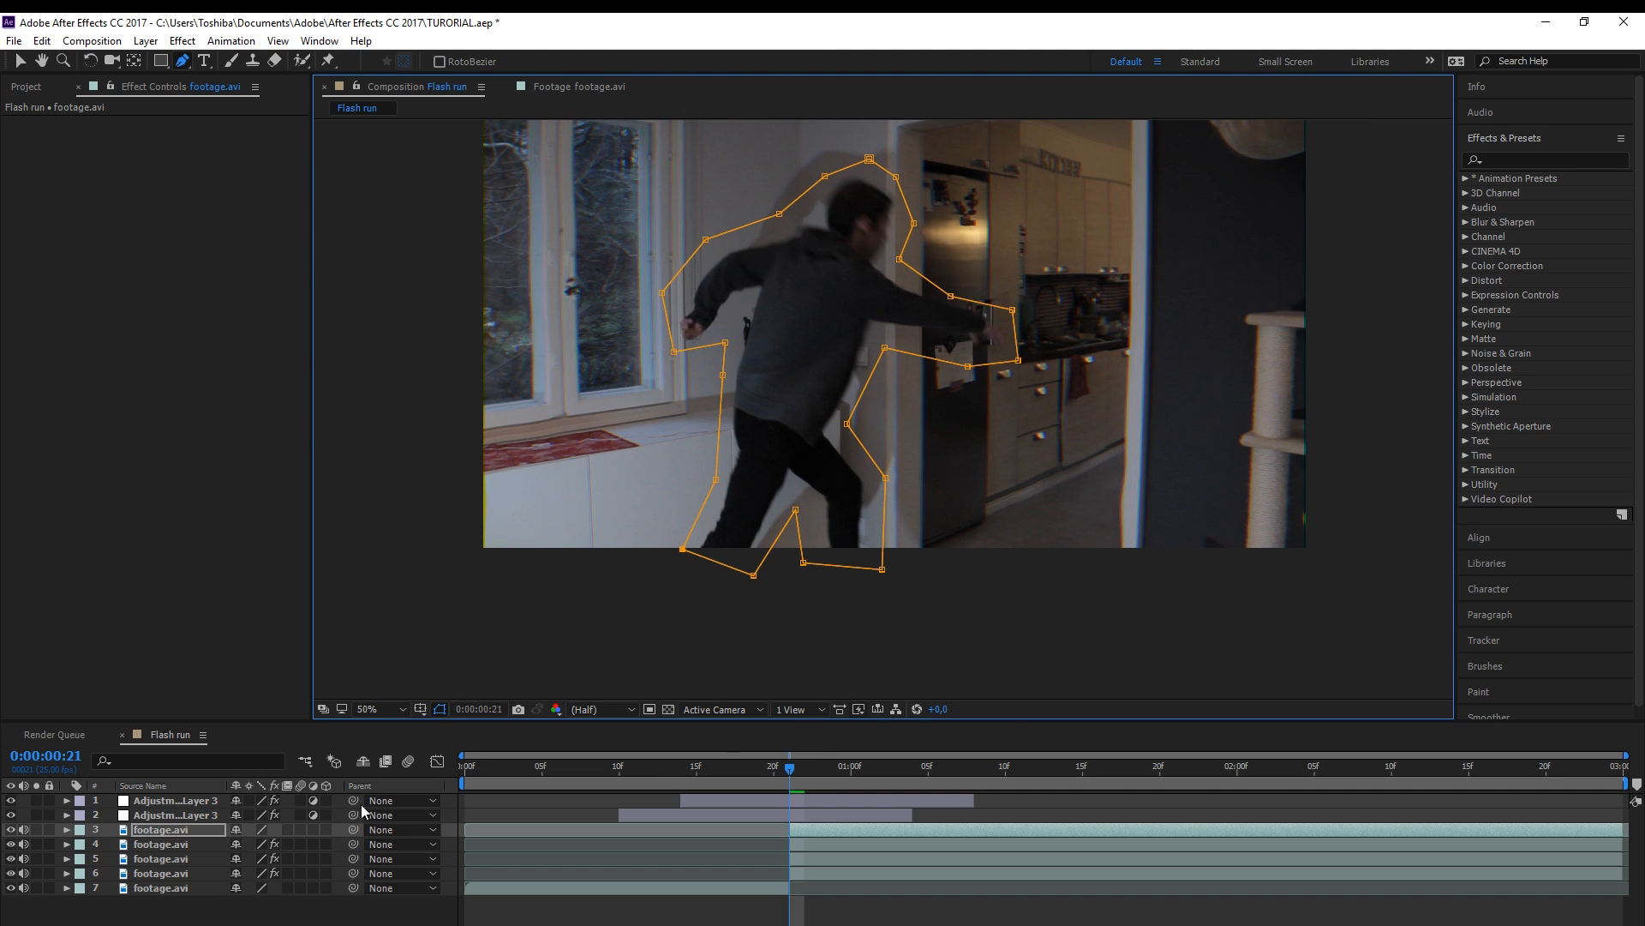
Reveal the properties of Mask 1 on the masked footage.avi copy
{"action": "left_click", "coordinate": [67, 830]}
{"action": "left_click", "coordinate": [83, 844]}
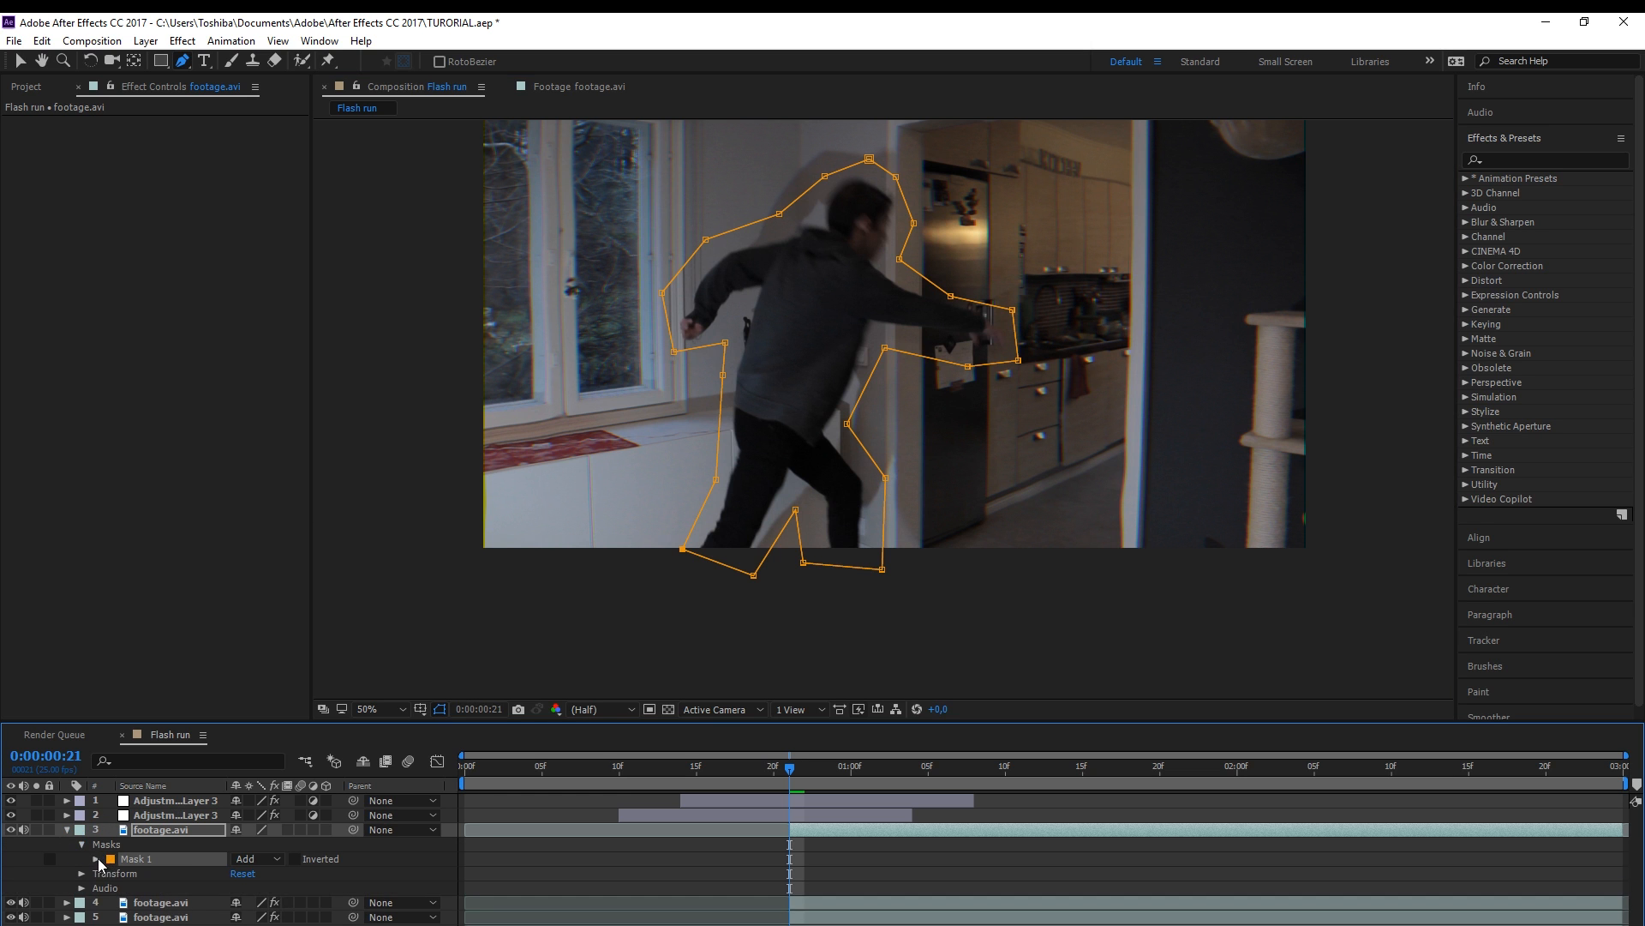
{"action": "left_click", "coordinate": [96, 859]}
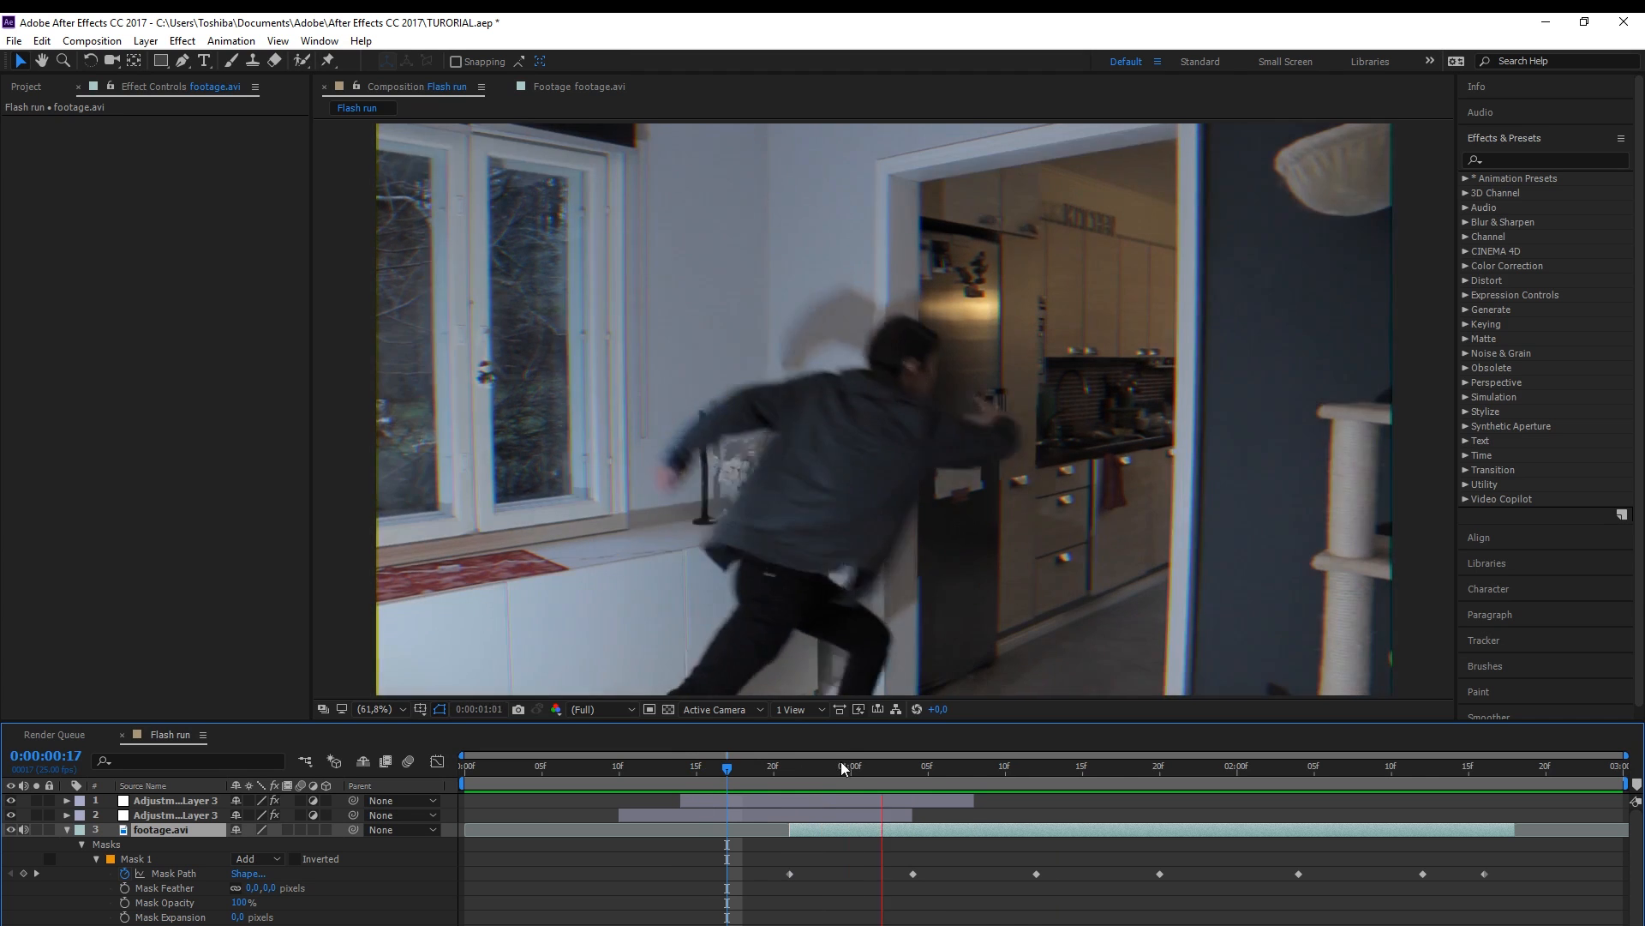
Check the animated mask along the run and set the Mask Feather of Mask 1 to 50 pixels
{"action": "left_click_drag", "start_coordinate": [841, 761], "coordinate": [1037, 774]}
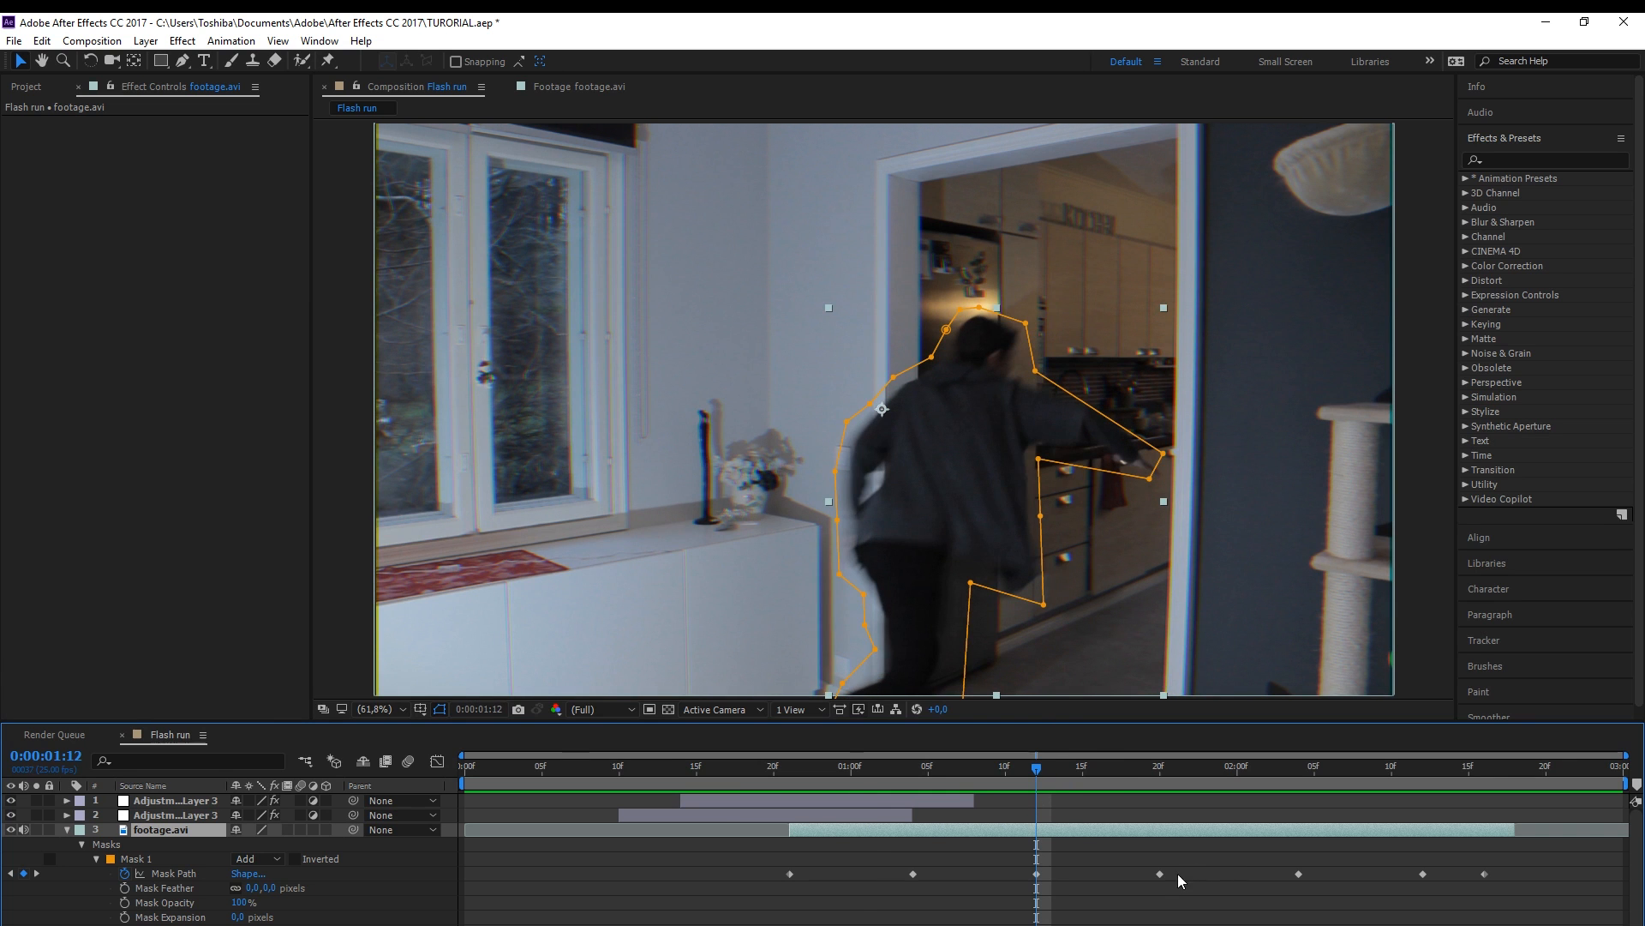
{"action": "left_click", "coordinate": [851, 769]}
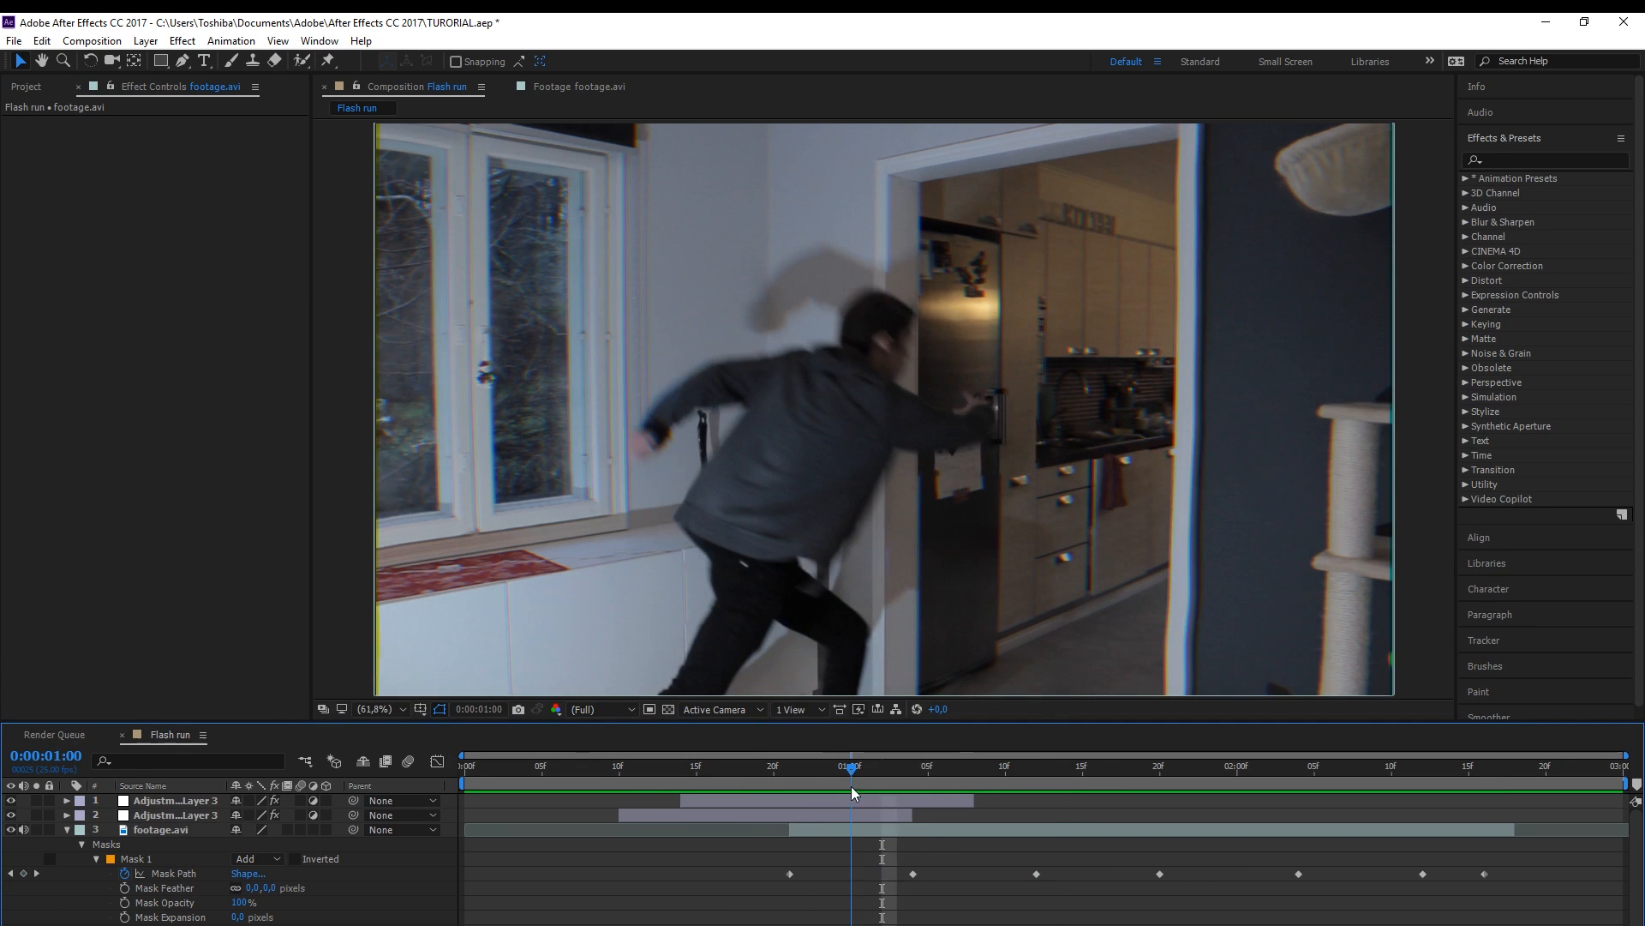
{"action": "left_click", "coordinate": [919, 826]}
{"action": "left_click", "coordinate": [268, 887]}
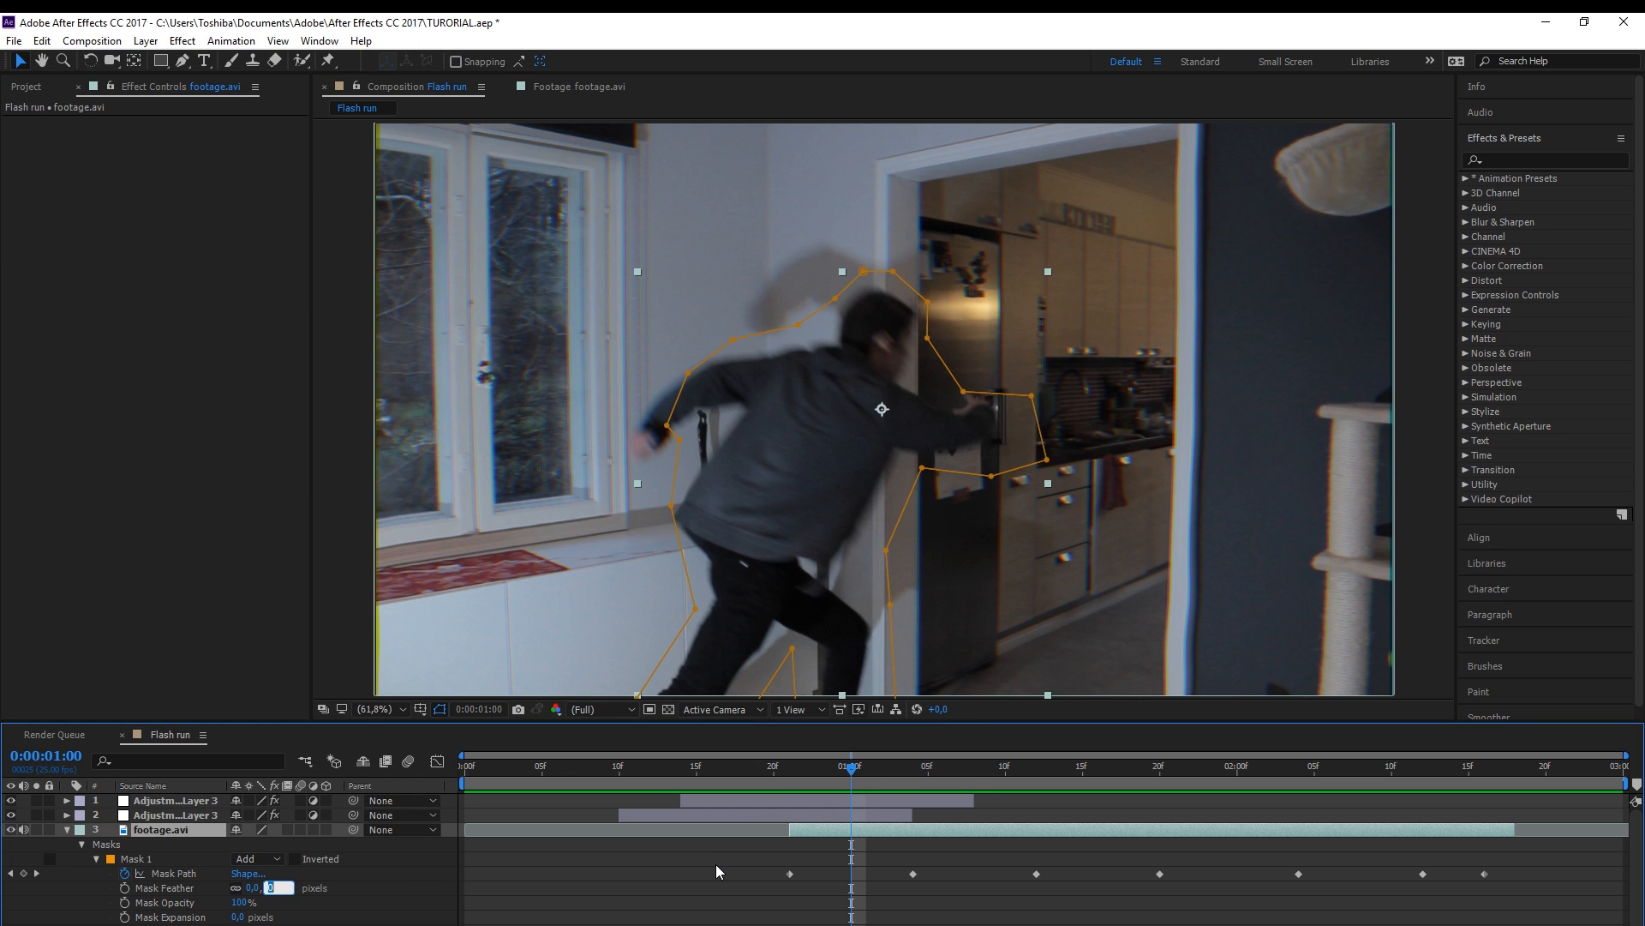
{"action": "type", "text": "50"}
{"action": "key", "text": "Return"}
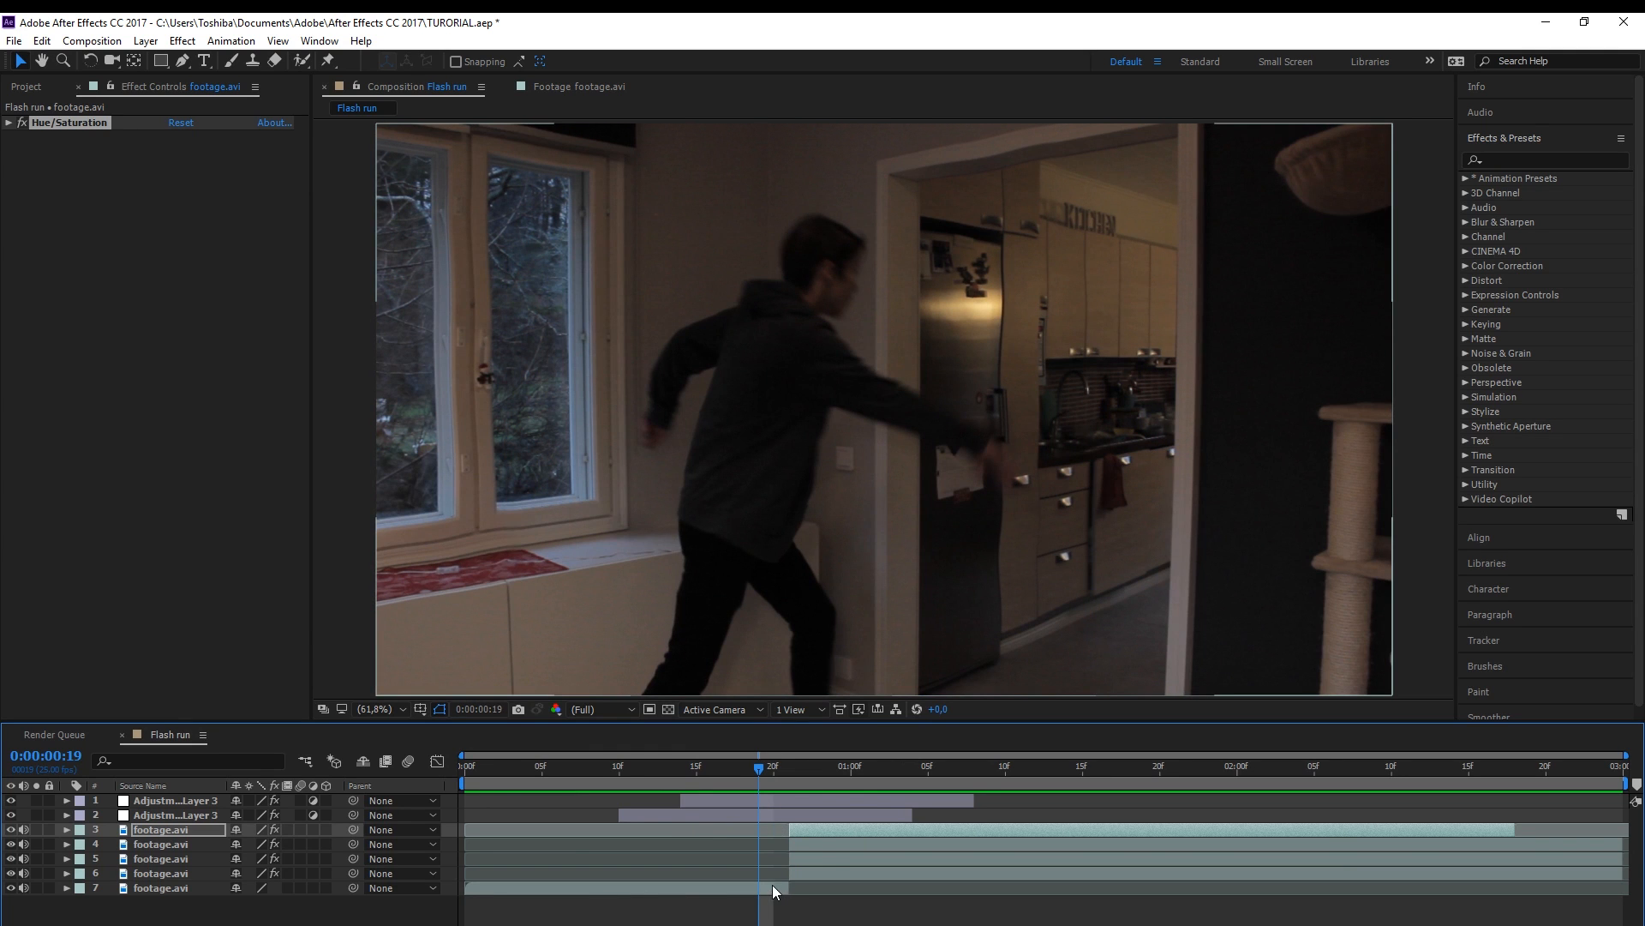
Pre-compose all five footage.avi layers and both adjustment layers into one new composition named footage
{"action": "left_click", "coordinate": [773, 884]}
{"action": "left_click", "coordinate": [815, 869], "text": "ctrl"}
{"action": "left_click", "coordinate": [813, 859], "text": "ctrl"}
{"action": "left_click", "coordinate": [816, 844], "text": "ctrl"}
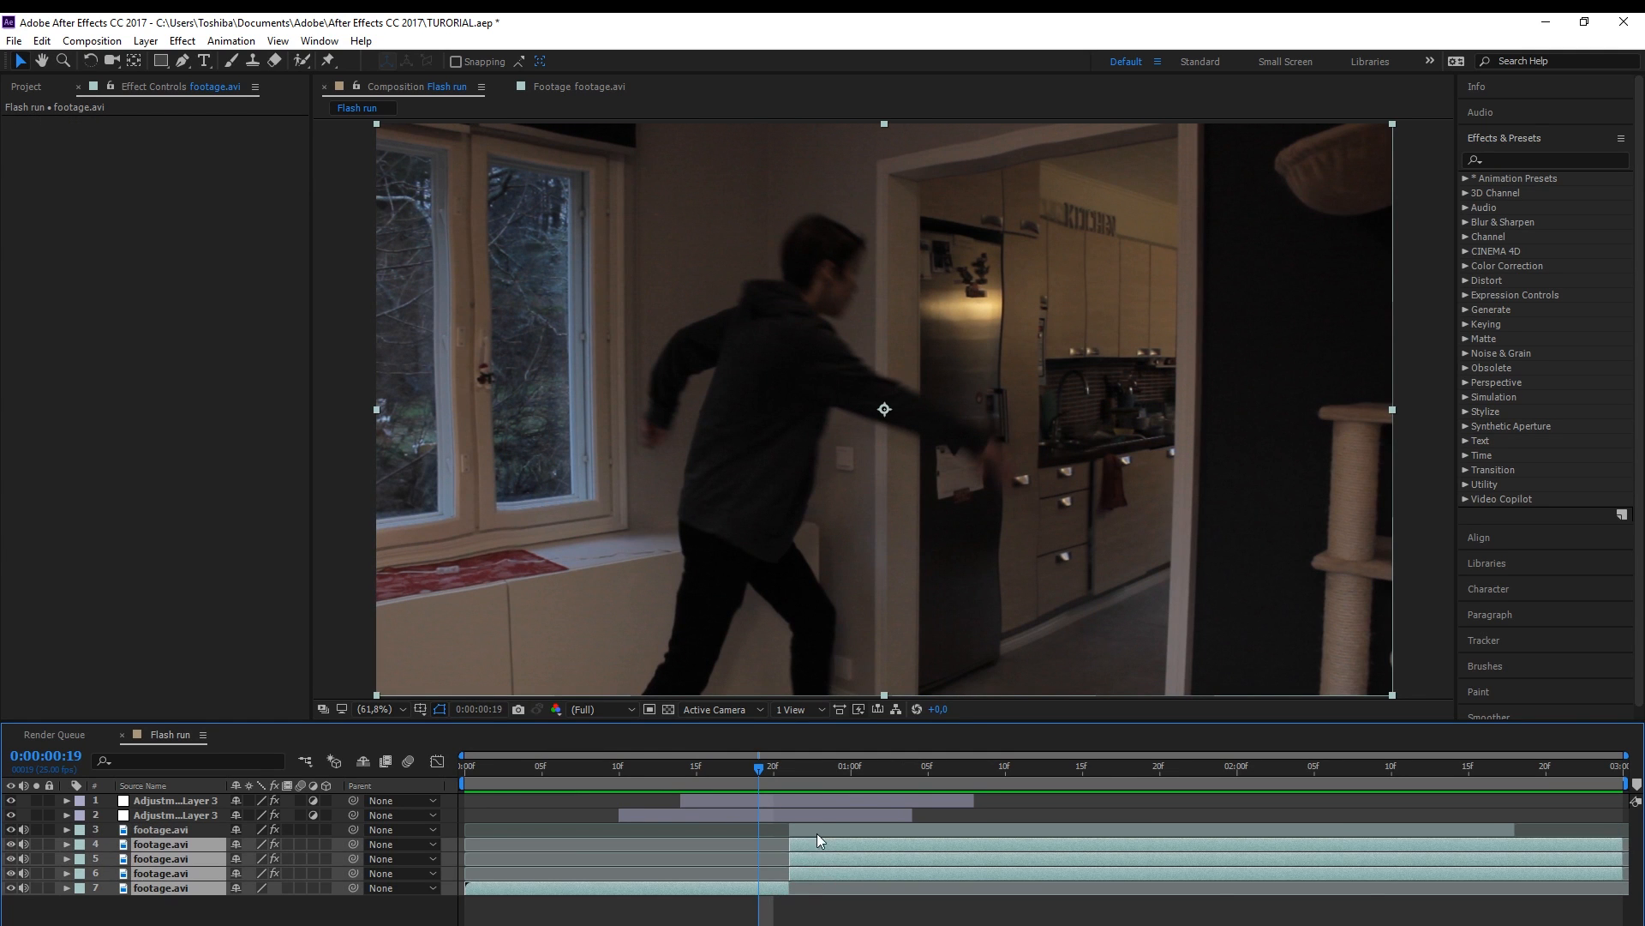
{"action": "left_click", "coordinate": [816, 831], "text": "ctrl"}
{"action": "left_click", "coordinate": [820, 814], "text": "ctrl"}
{"action": "left_click", "coordinate": [822, 801], "text": "ctrl"}
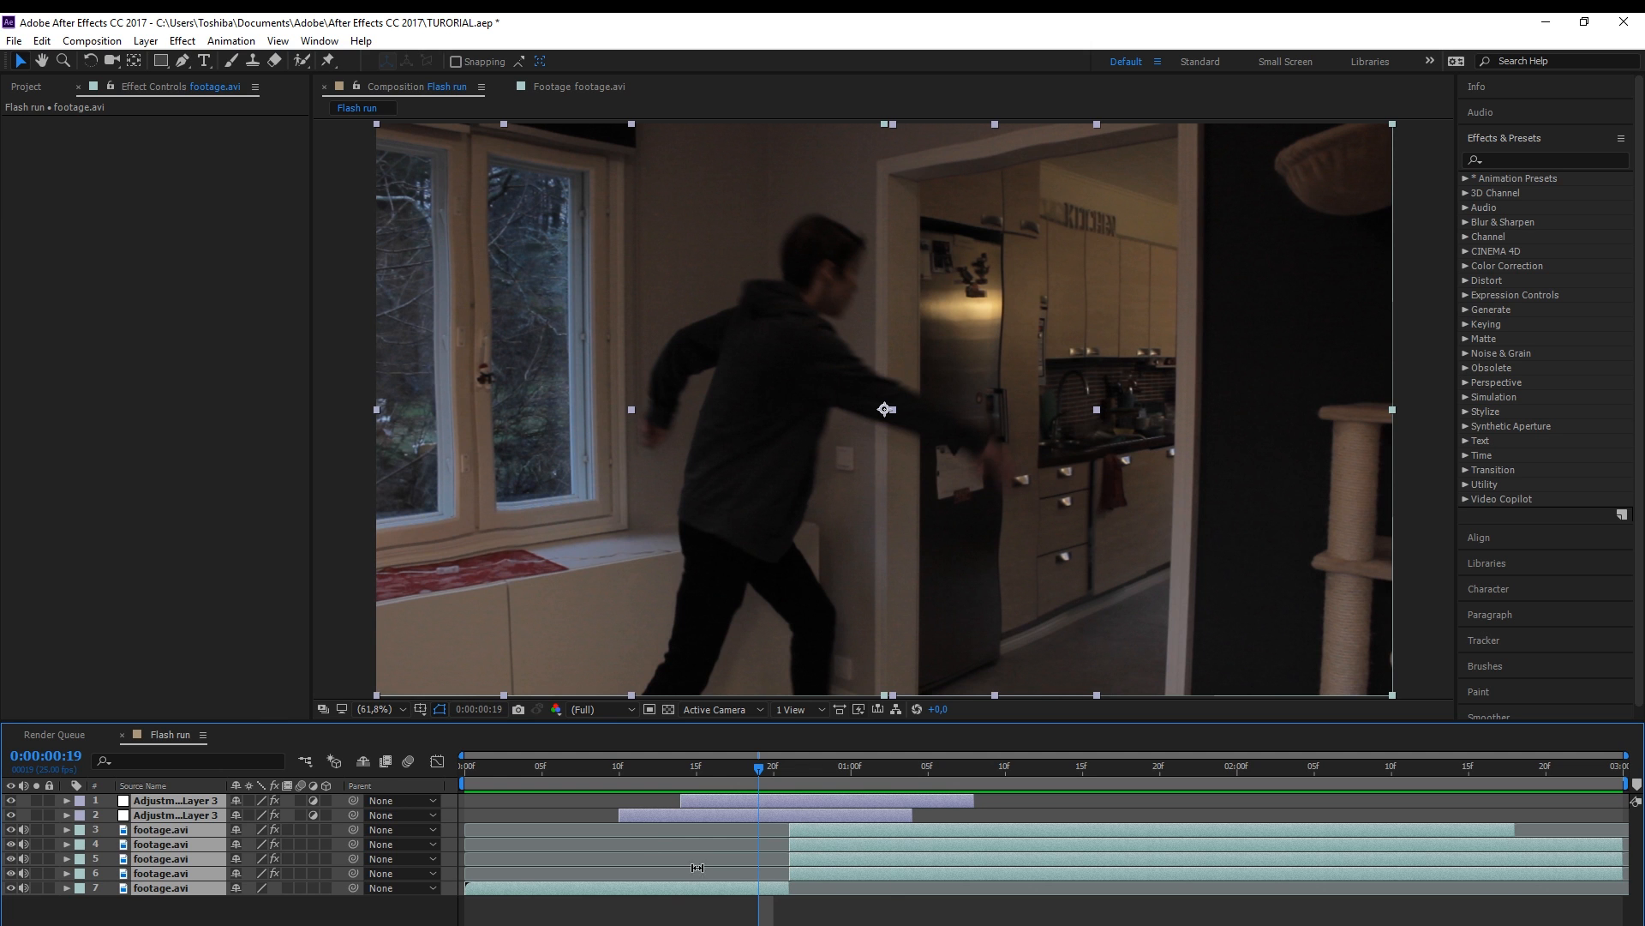
{"action": "right_click", "coordinate": [827, 815]}
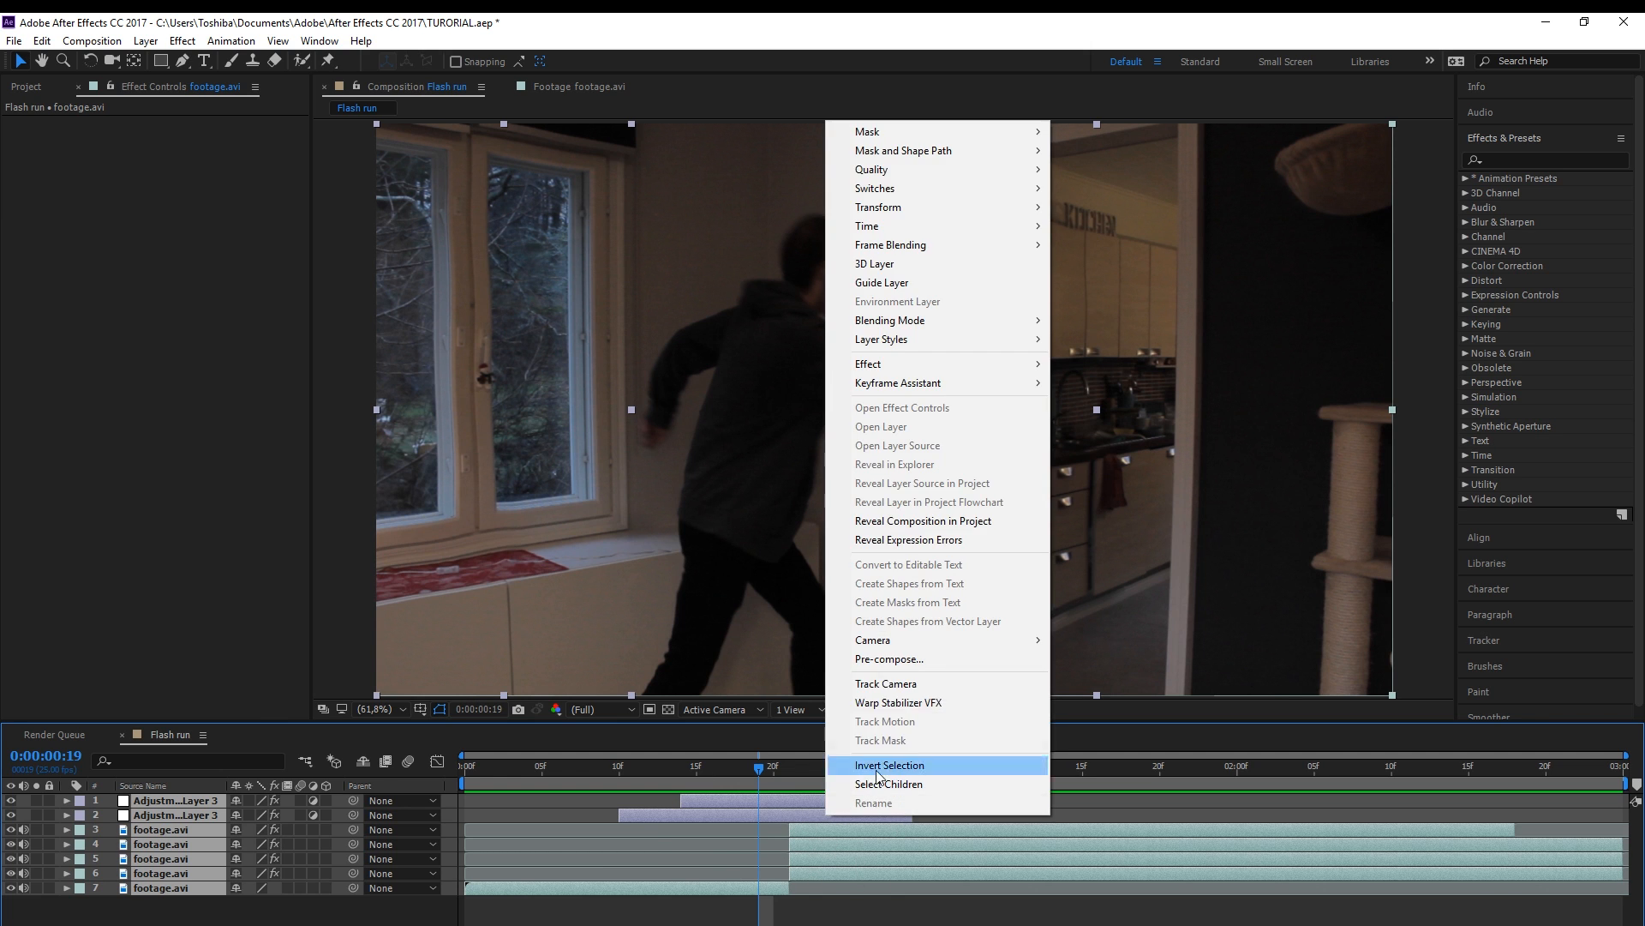
{"action": "left_click", "coordinate": [882, 668]}
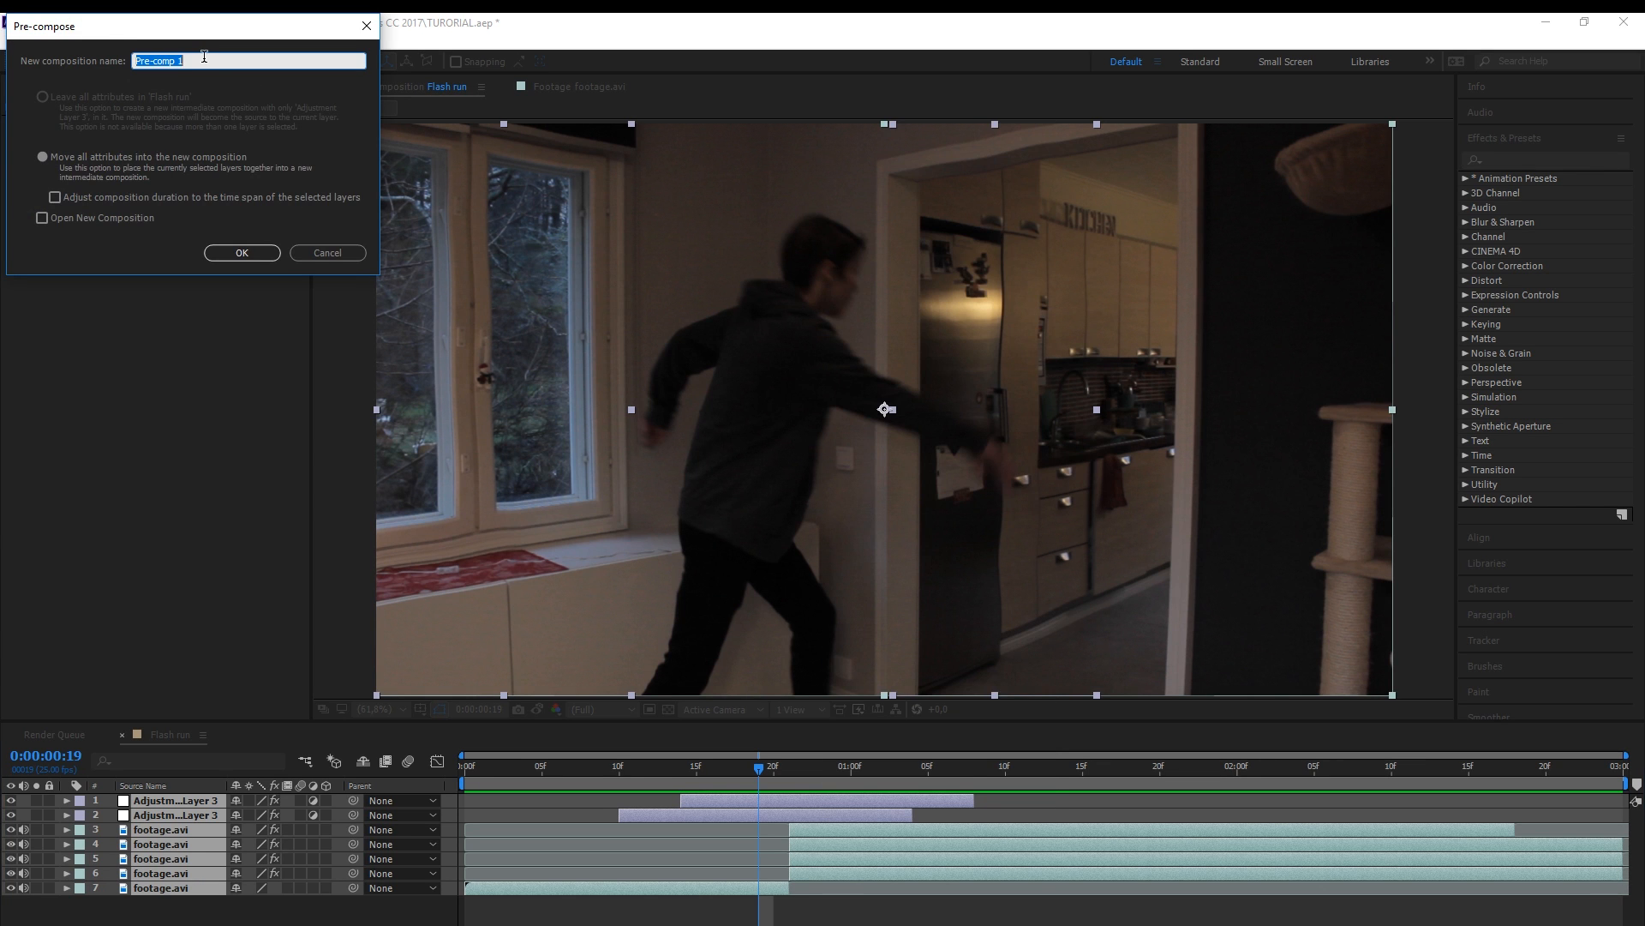
{"action": "type", "text": "footage"}
{"action": "left_click", "coordinate": [242, 252]}
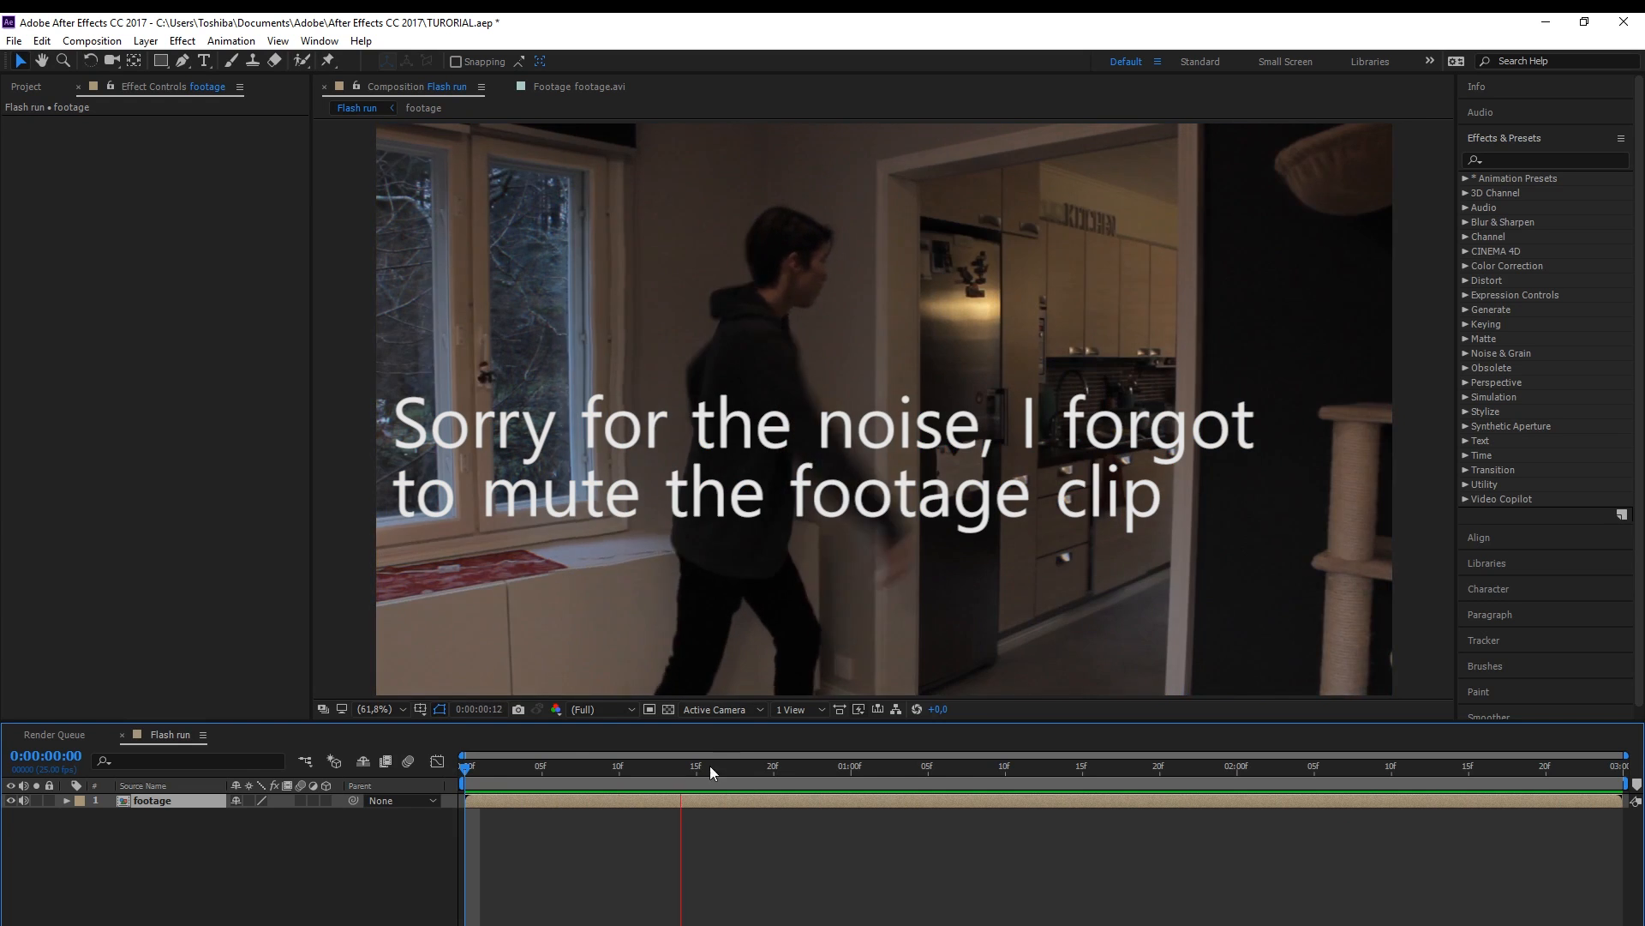
Find the start of the run at 0:00:00:14 and add a new empty shape layer above the footage pre-comp
{"action": "left_click", "coordinate": [761, 768]}
{"action": "left_click_drag", "start_coordinate": [744, 771], "coordinate": [454, 806]}
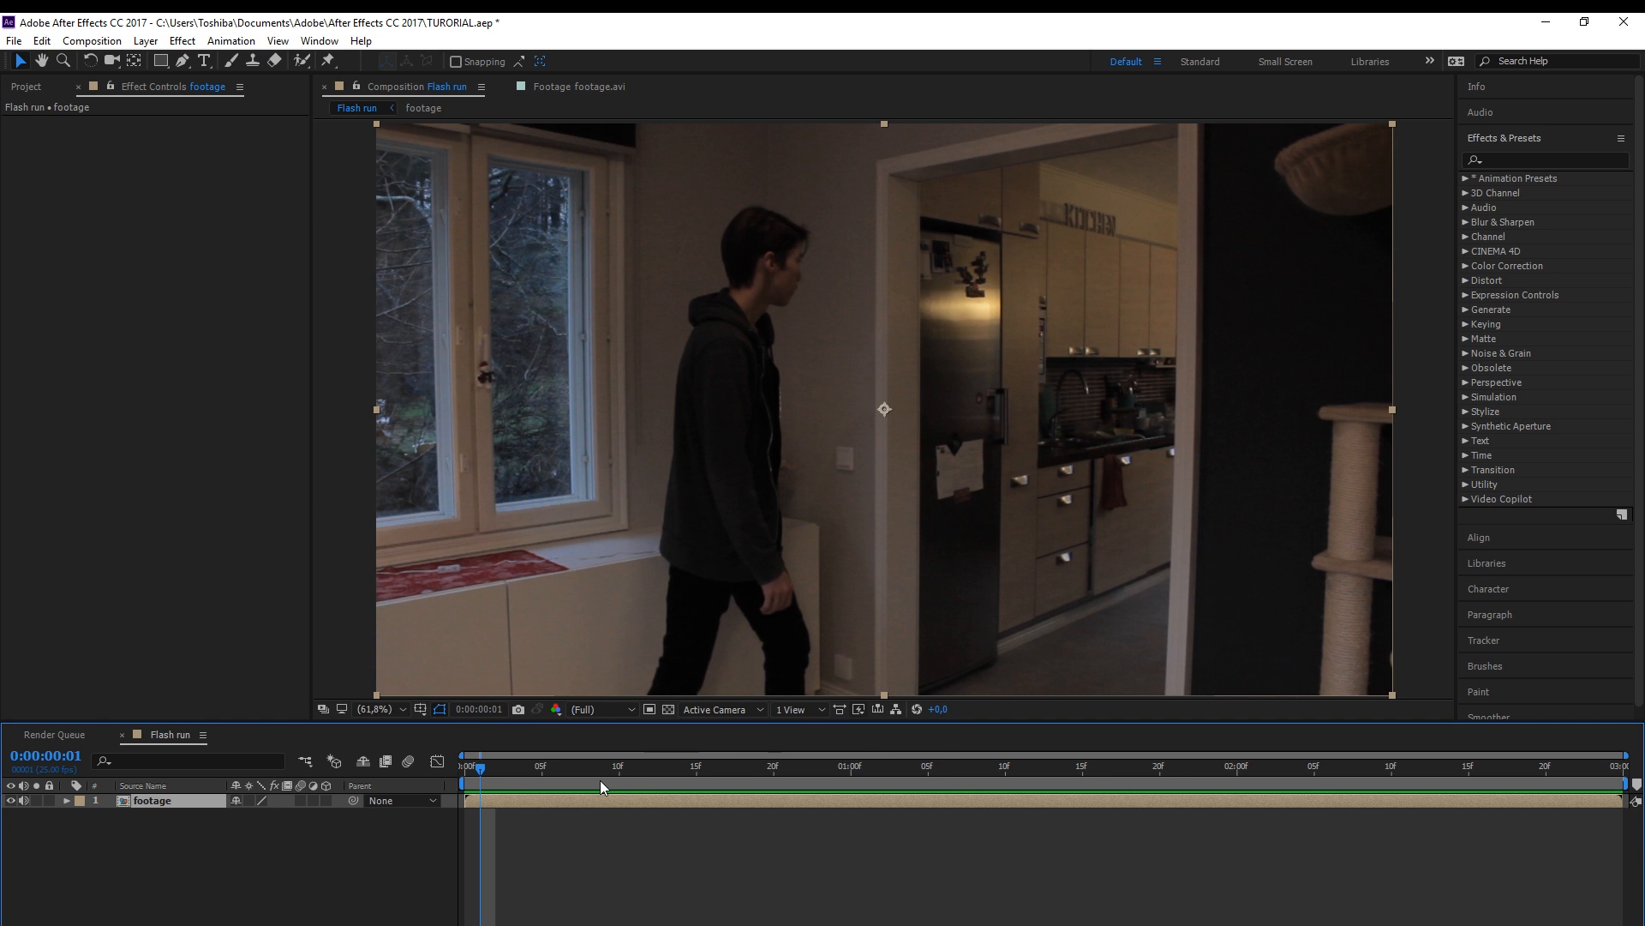
{"action": "key", "text": "Home"}
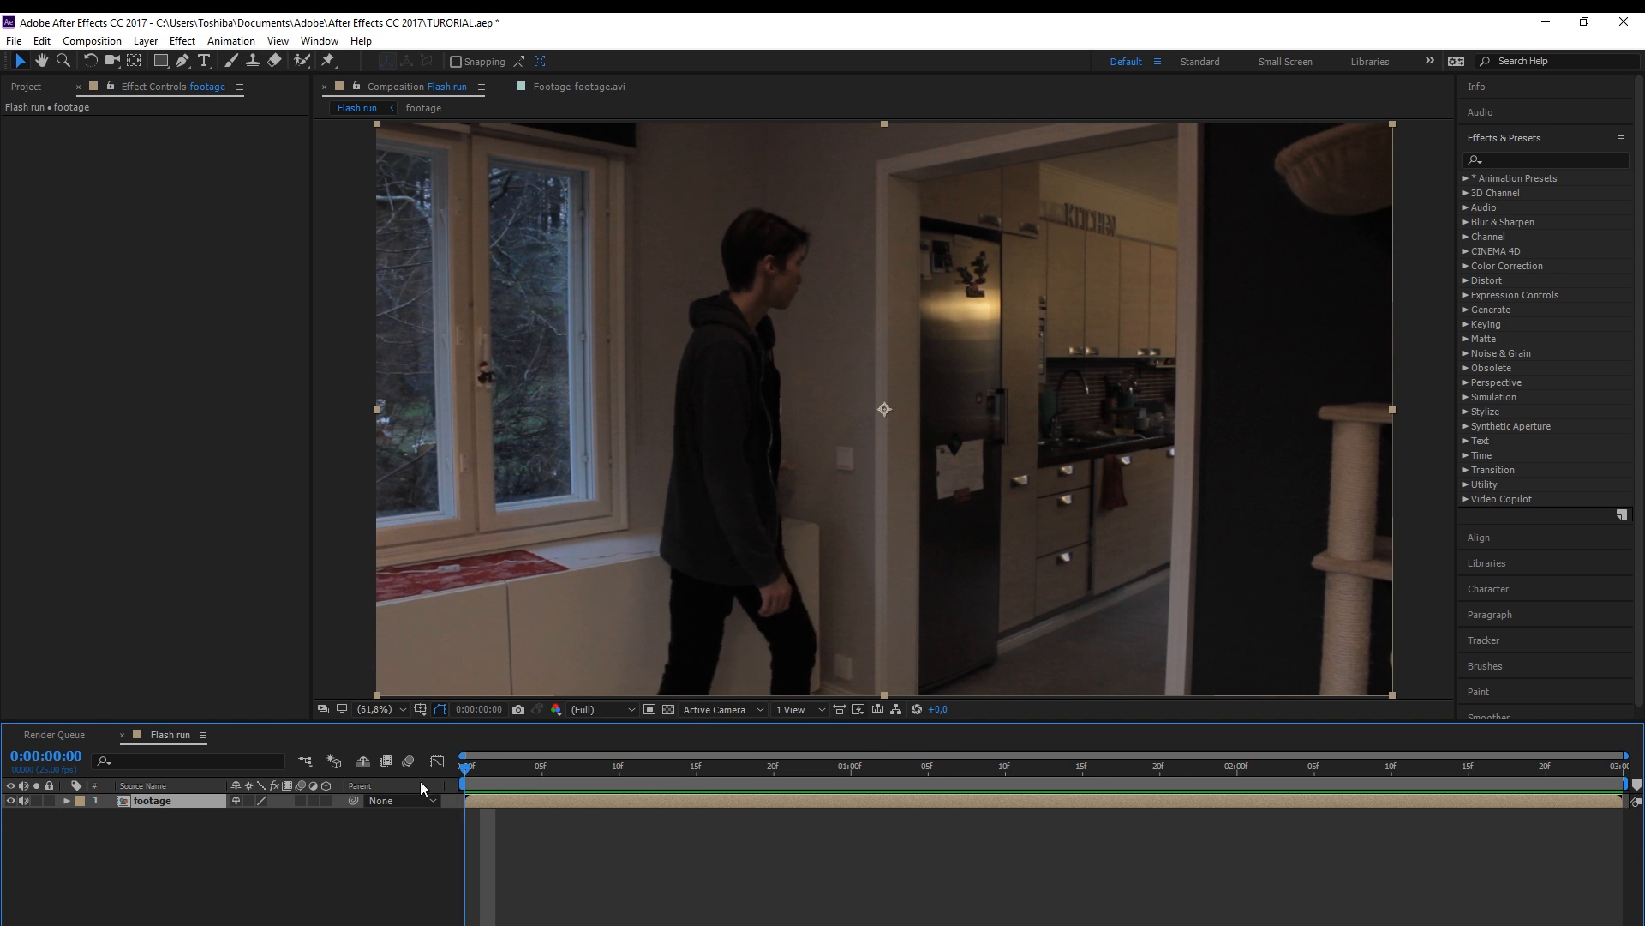
{"action": "left_click_drag", "start_coordinate": [504, 763], "coordinate": [681, 767]}
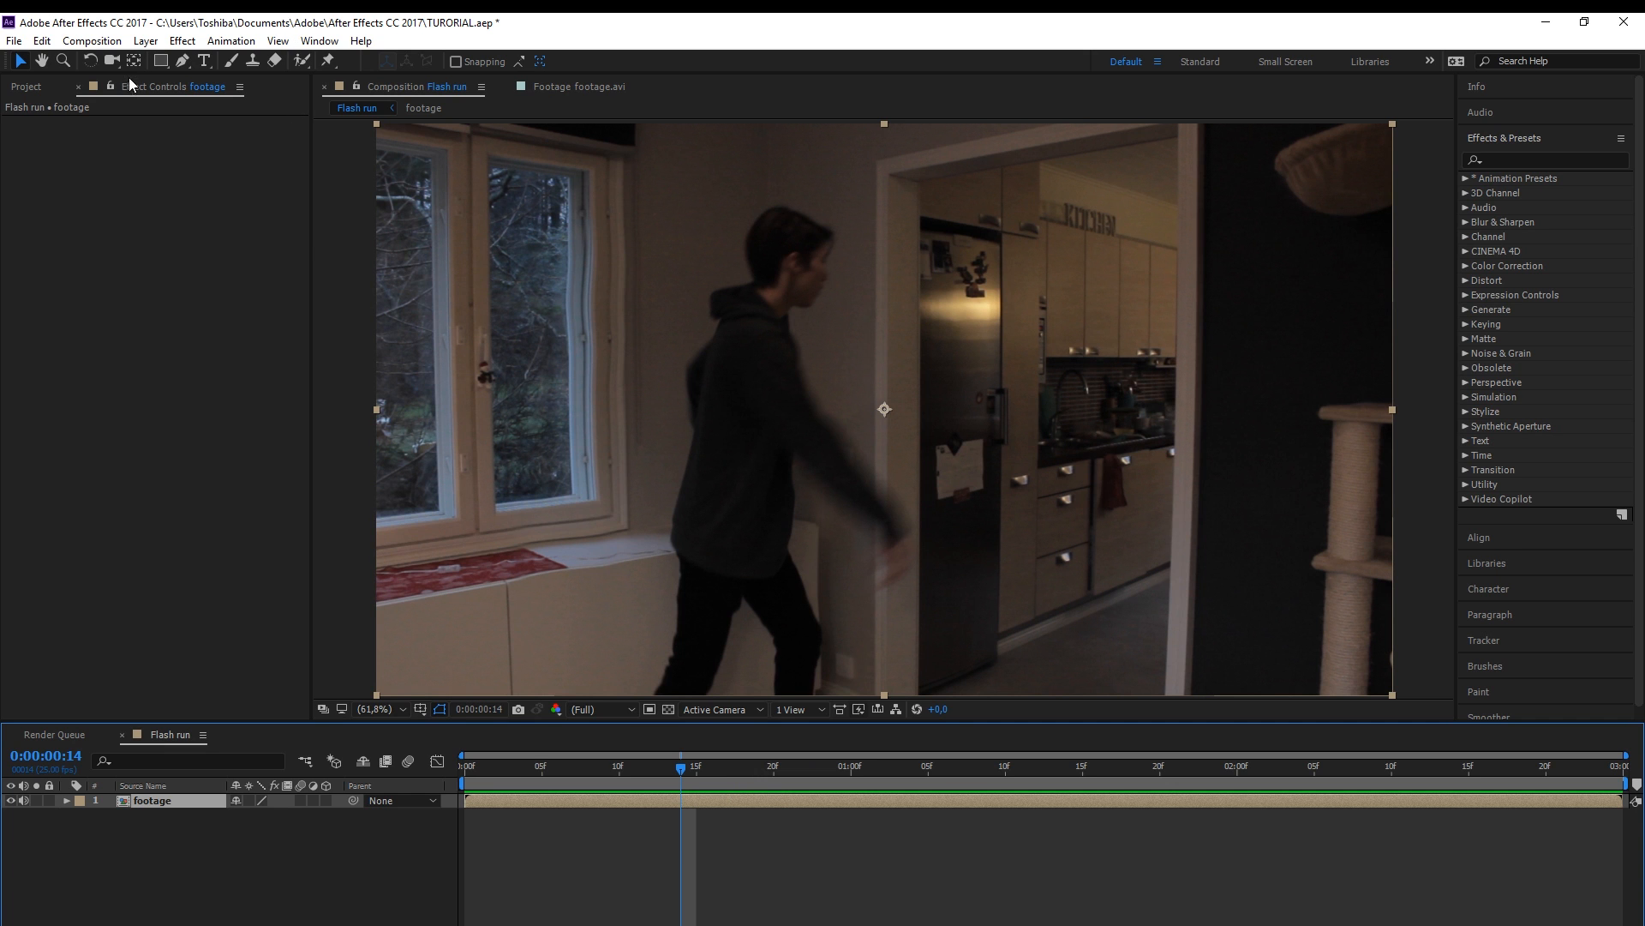
{"action": "left_click", "coordinate": [145, 41]}
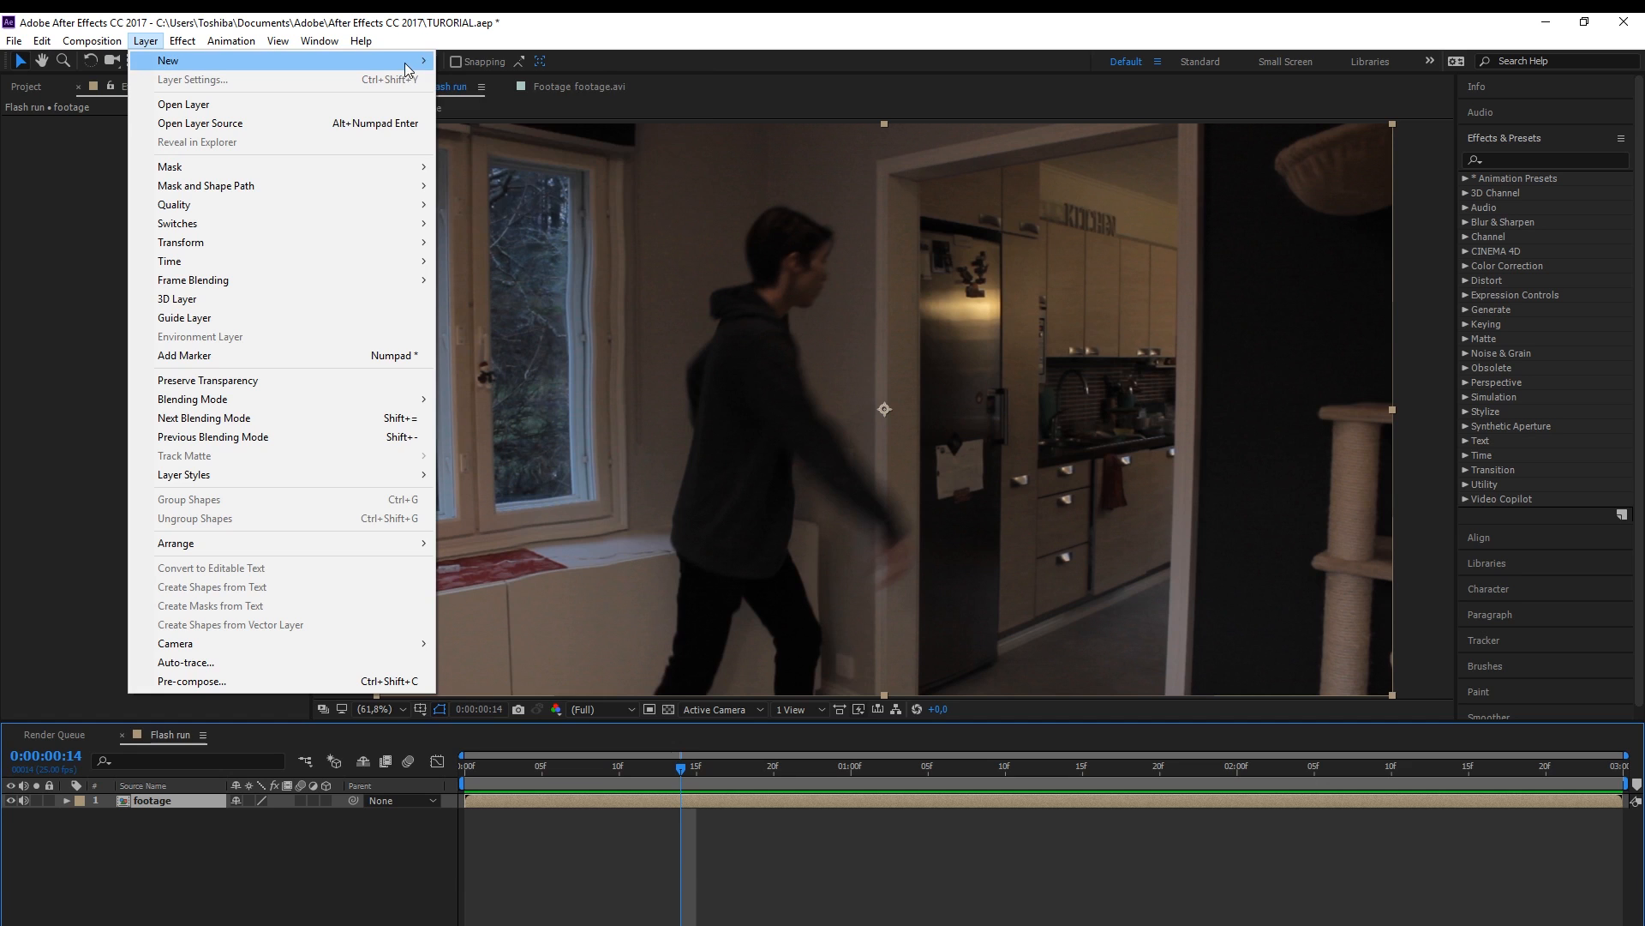
{"action": "mouse_move", "coordinate": [405, 63]}
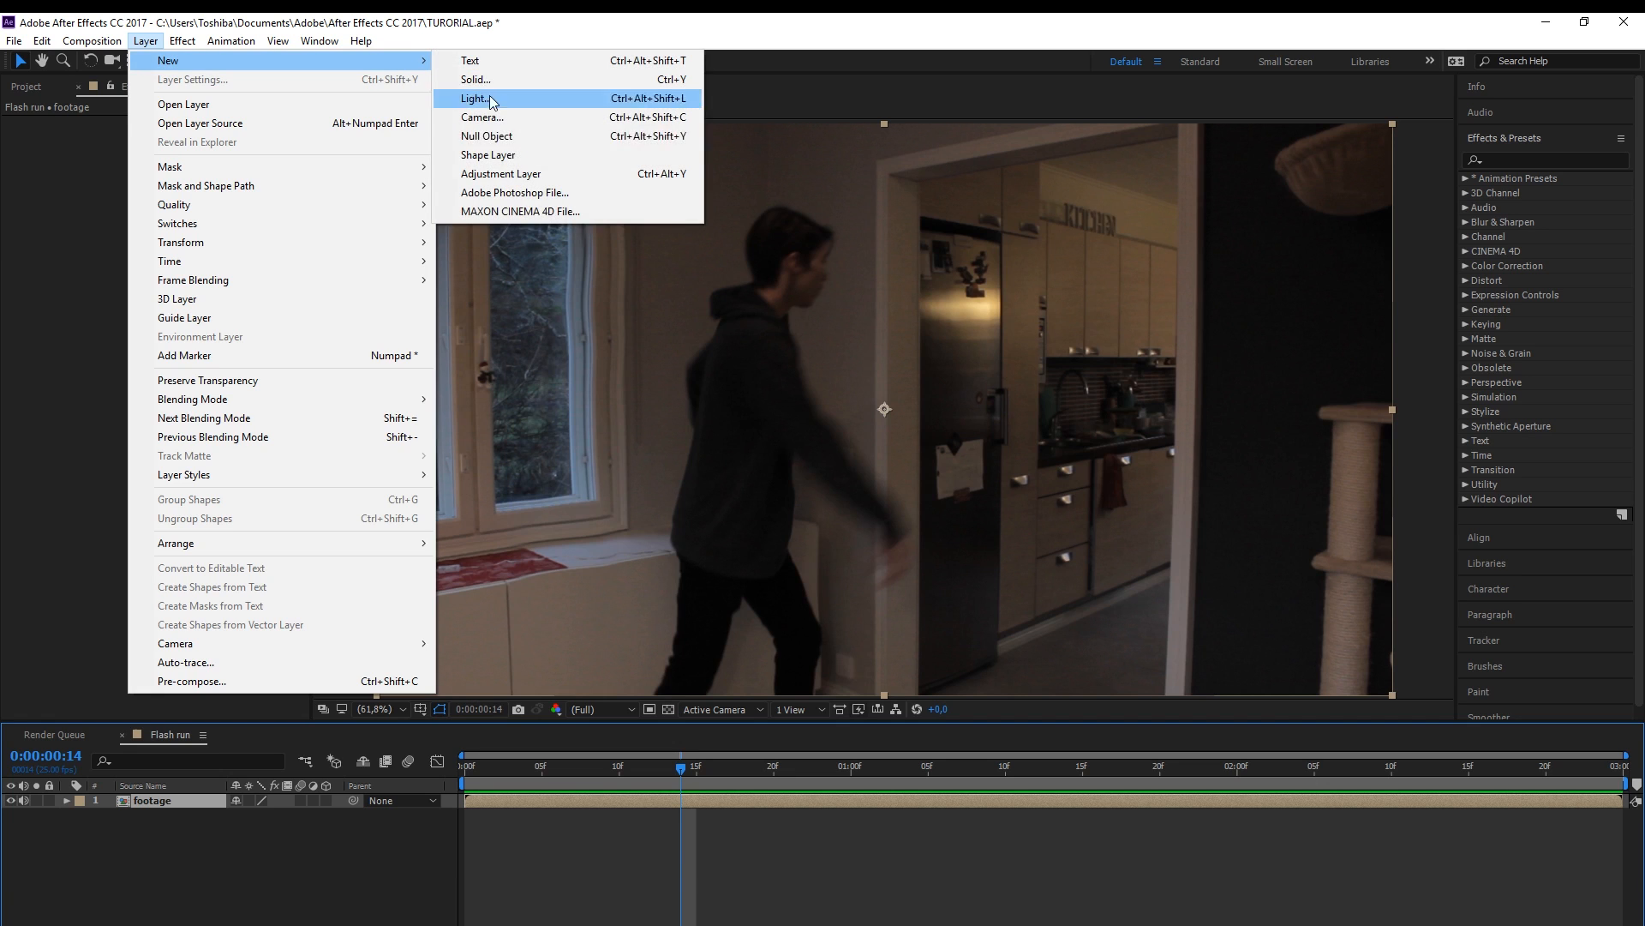
{"action": "left_click", "coordinate": [510, 157]}
Trim Shape Layer 1 to span the run from 0:00:00:14 to about 0:00:01:02 and preview its timing
{"action": "left_click_drag", "start_coordinate": [687, 765], "coordinate": [865, 778]}
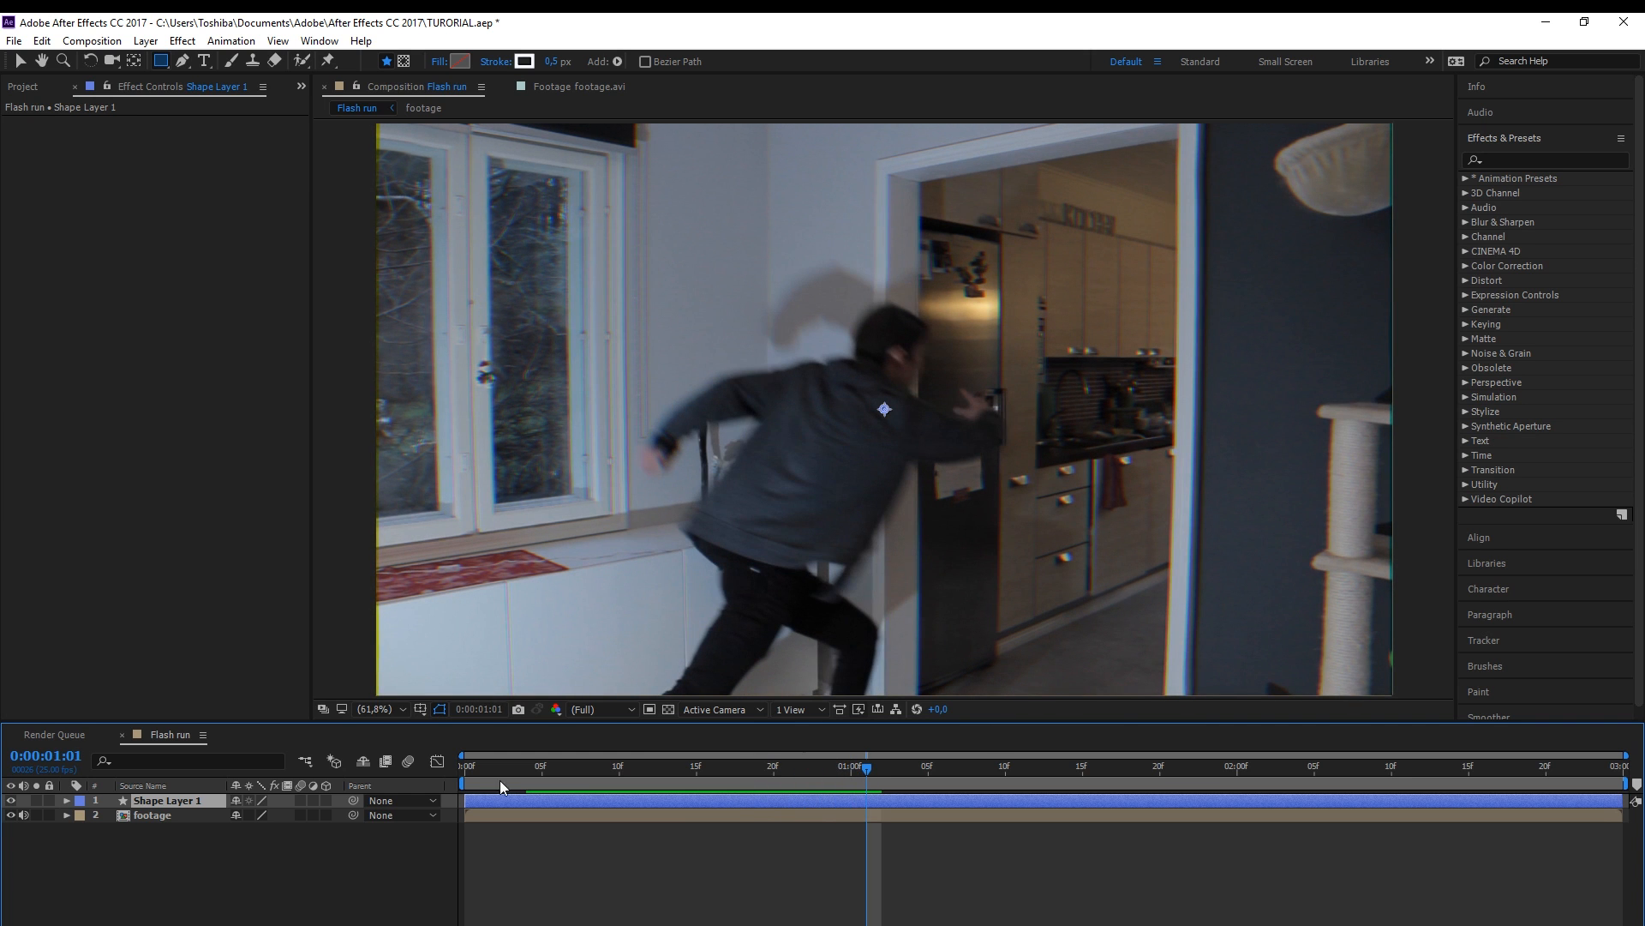
{"action": "left_click_drag", "start_coordinate": [466, 800], "coordinate": [699, 790]}
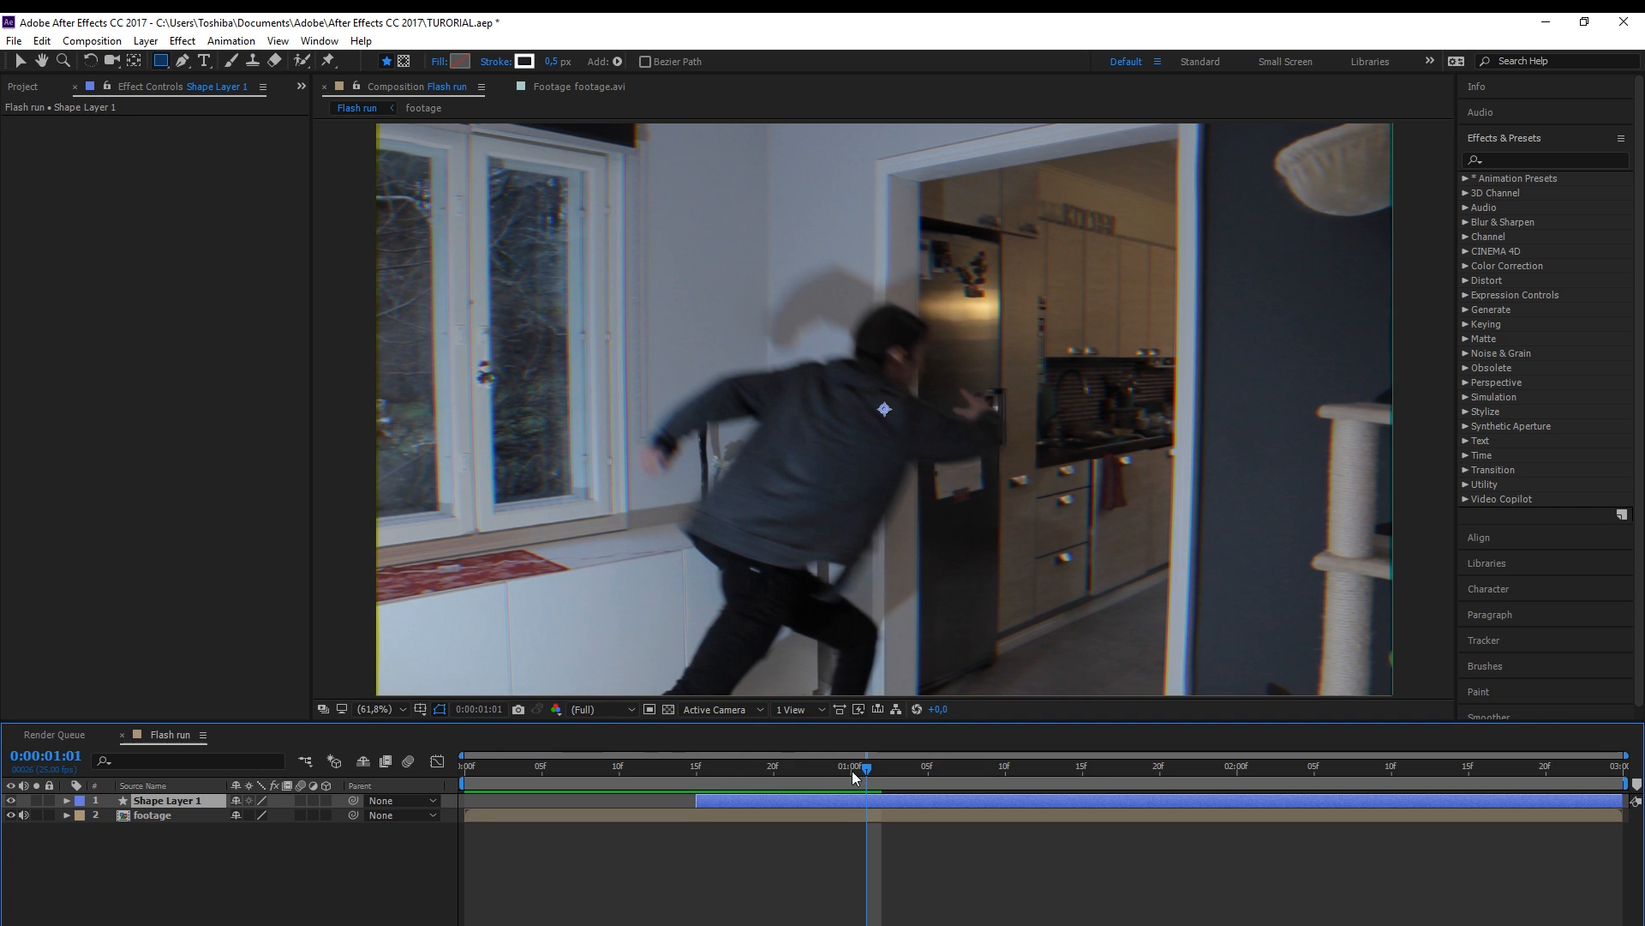
{"action": "left_click_drag", "start_coordinate": [862, 765], "coordinate": [692, 768]}
{"action": "key", "text": "space"}
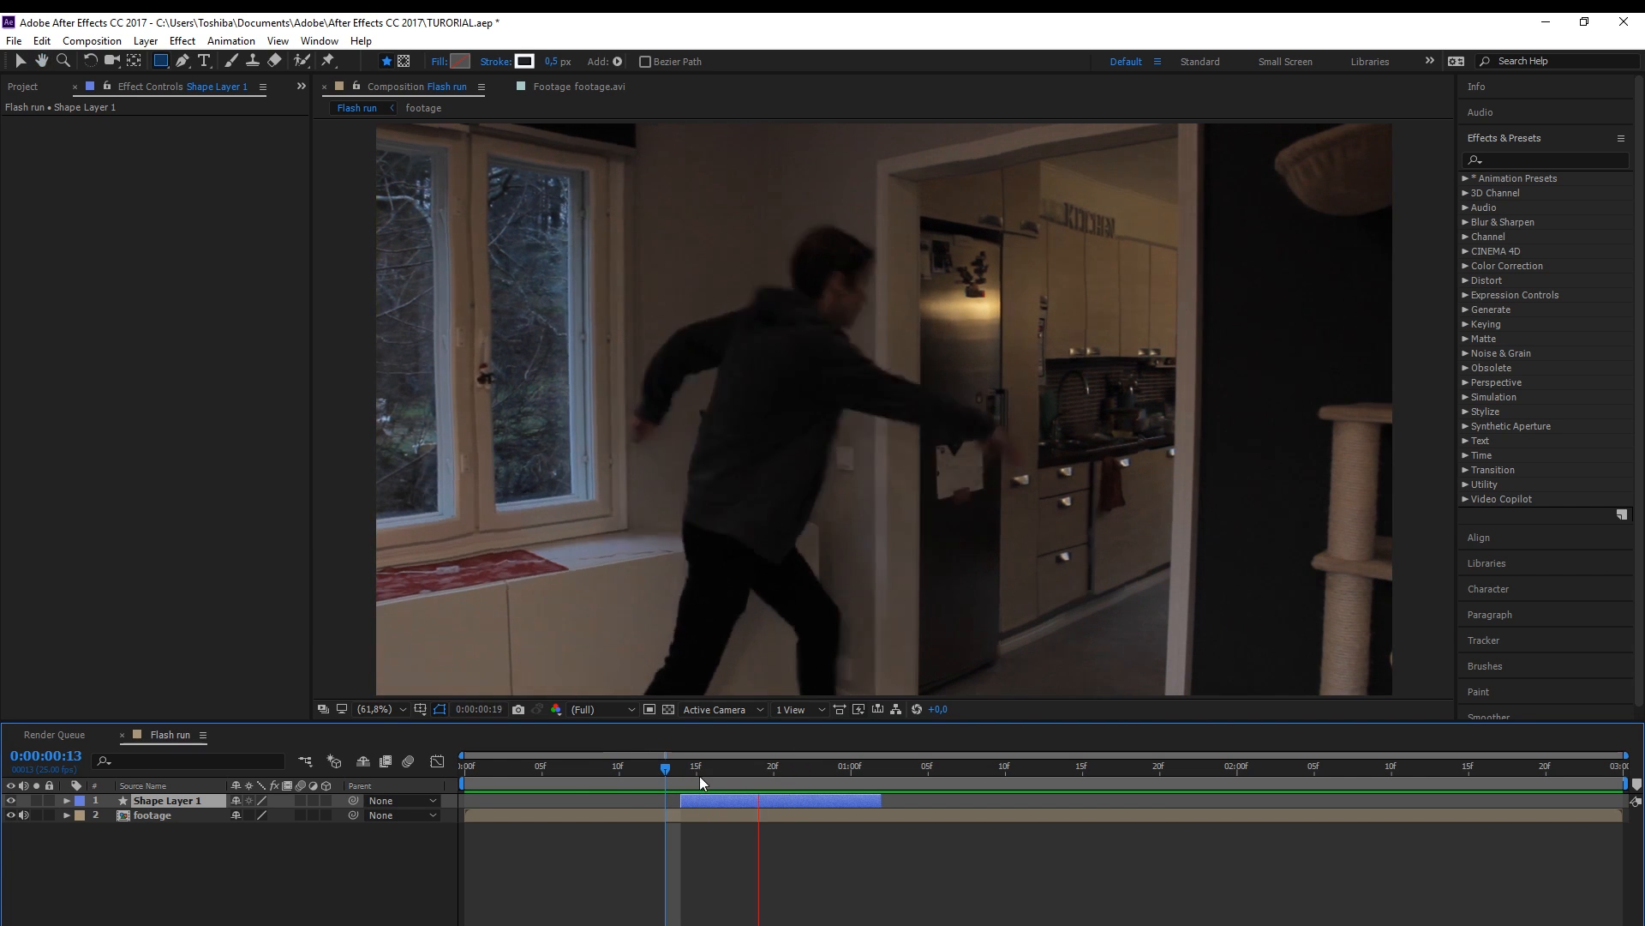
{"action": "key", "text": "space"}
{"action": "left_click", "coordinate": [578, 775]}
{"action": "key", "text": "space"}
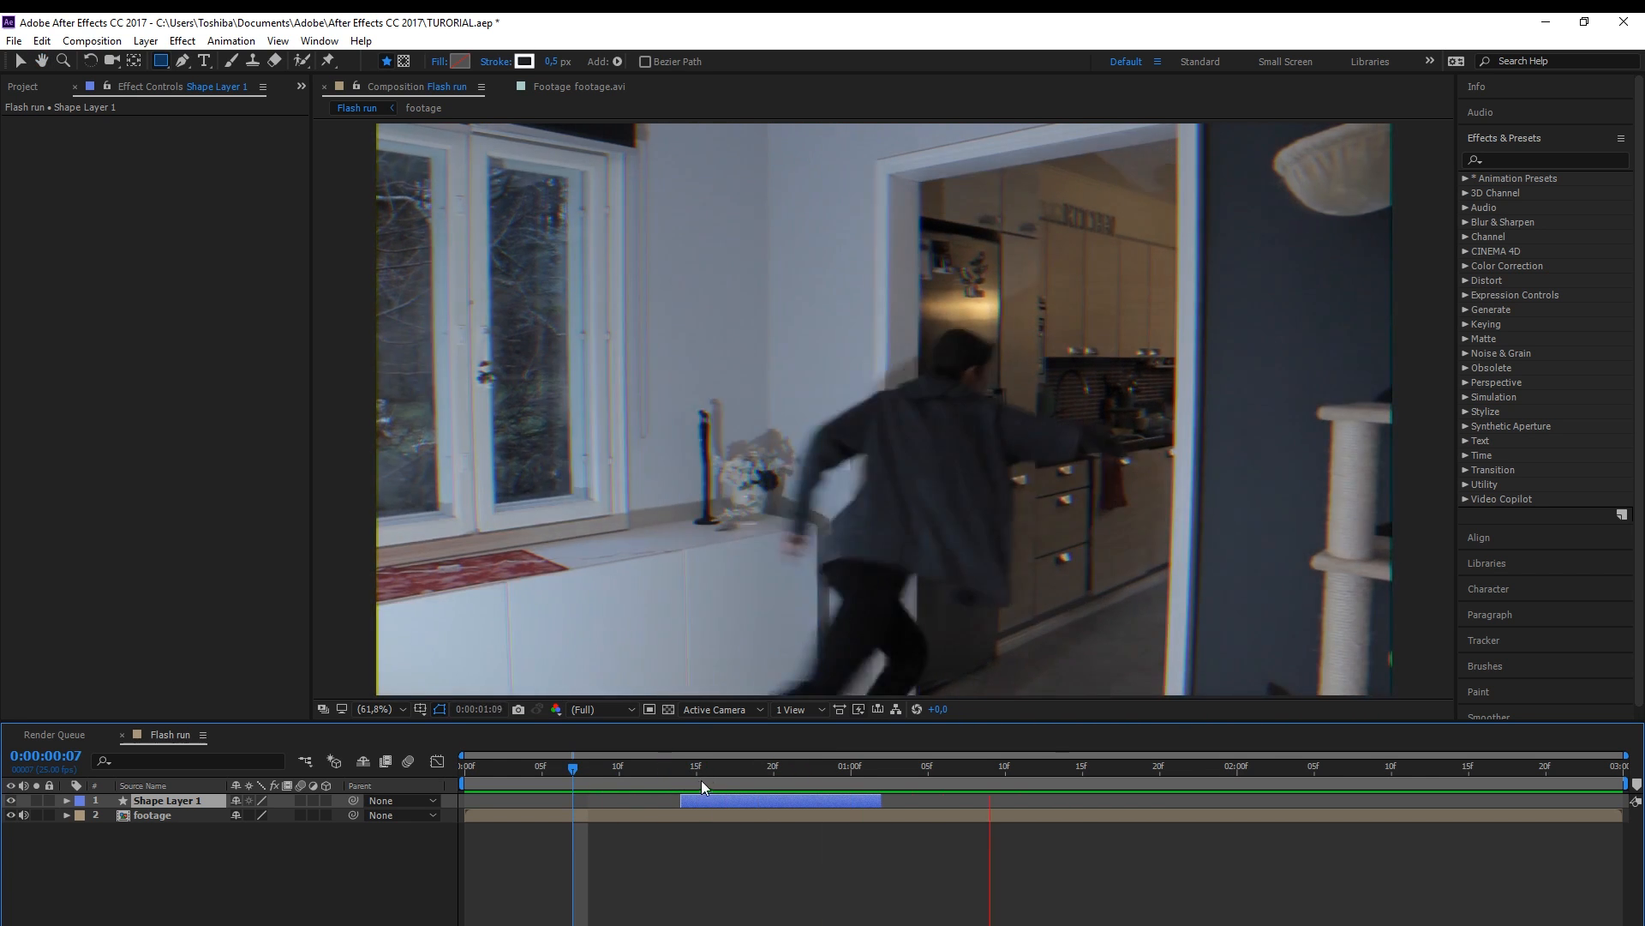
{"action": "key", "text": "space"}
{"action": "left_click_drag", "start_coordinate": [535, 771], "coordinate": [694, 796]}
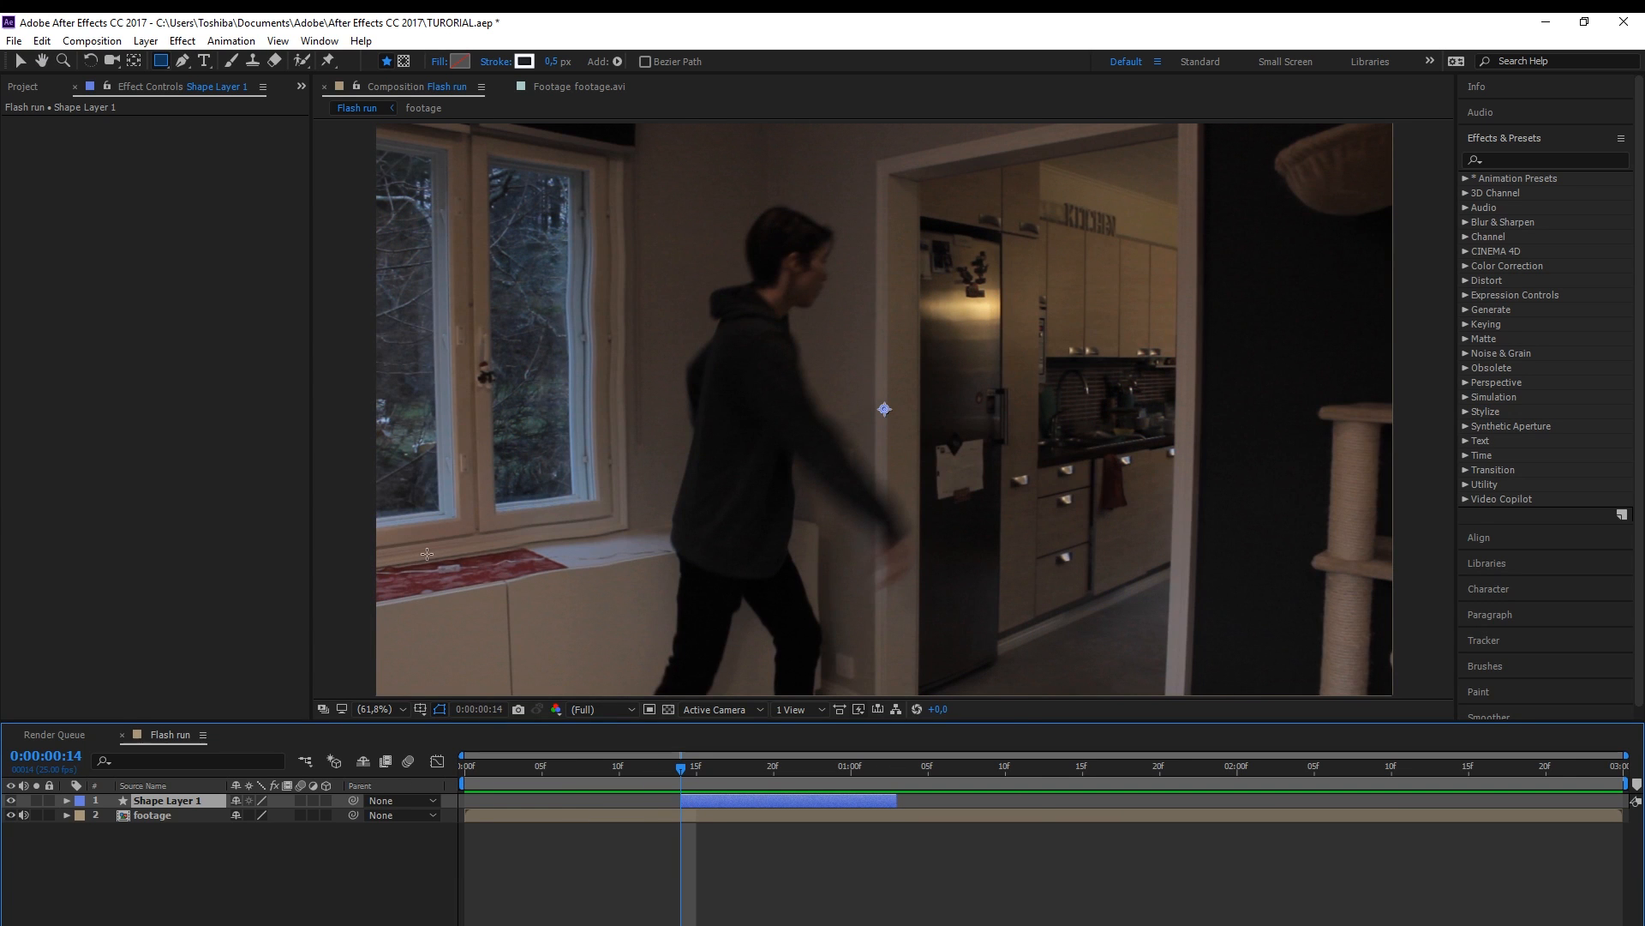
Draw an open, bending Pen tool path at 0:00:00:14 from the runner's back down past the frame's lower edge
{"action": "left_click", "coordinate": [181, 62]}
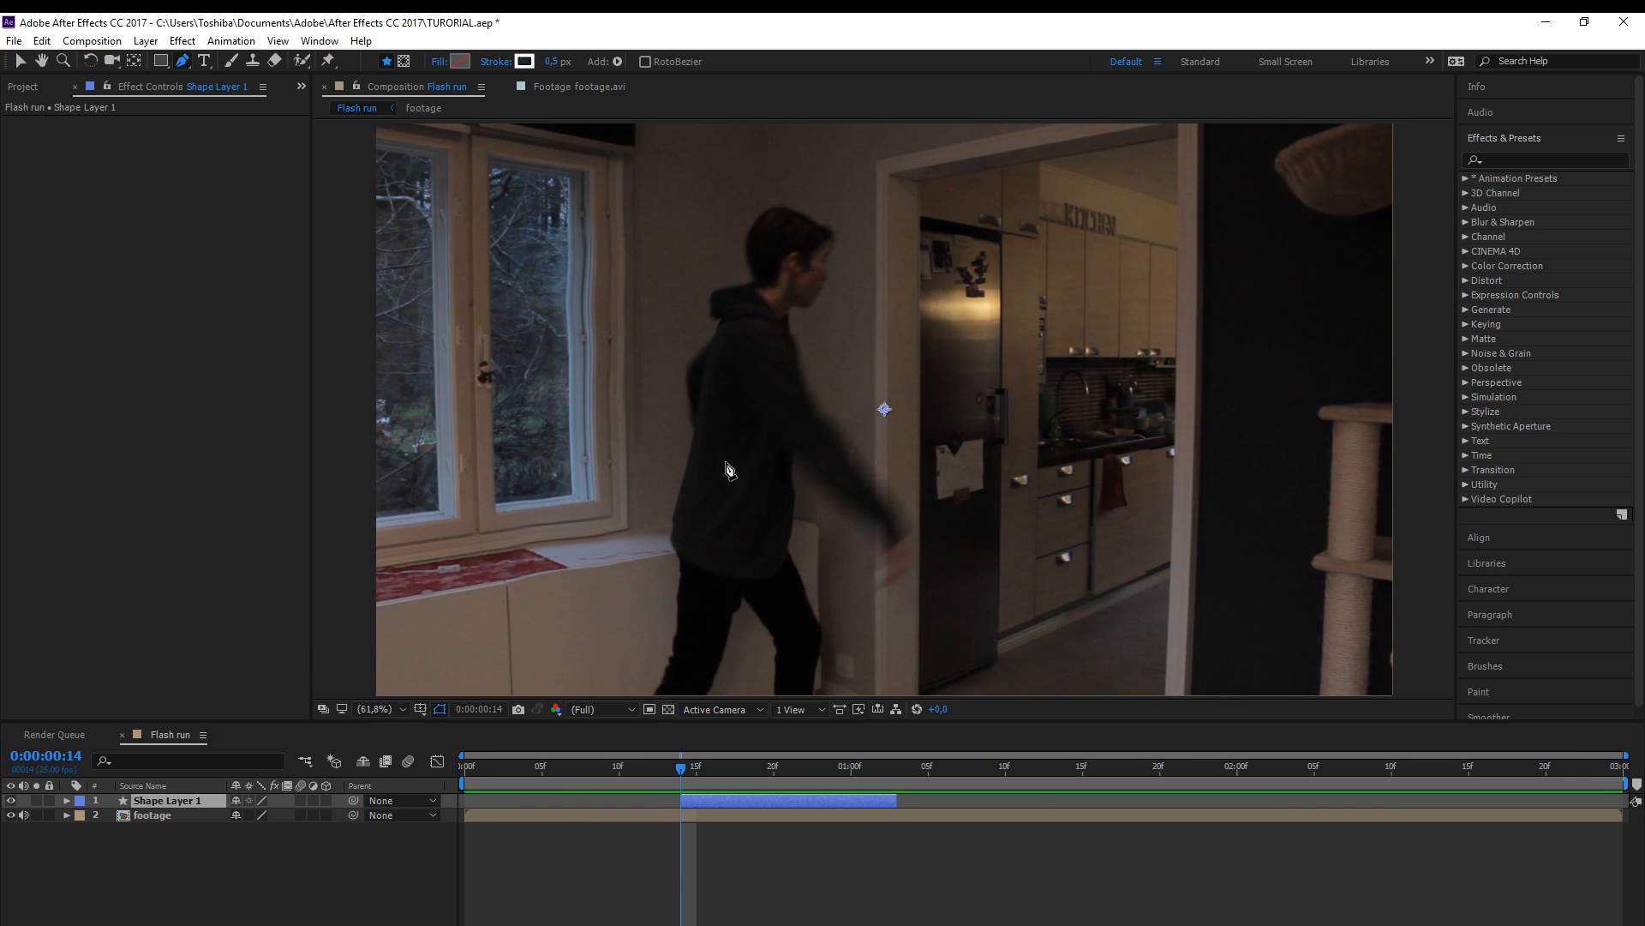
{"action": "scroll", "coordinate": [669, 489], "scroll_direction": "up", "scroll_amount": 1}
{"action": "key", "text": "space"}
{"action": "left_click_drag", "start_coordinate": [598, 554], "coordinate": [892, 304]}
{"action": "key", "text": "space"}
{"action": "left_click_drag", "start_coordinate": [728, 758], "coordinate": [777, 757]}
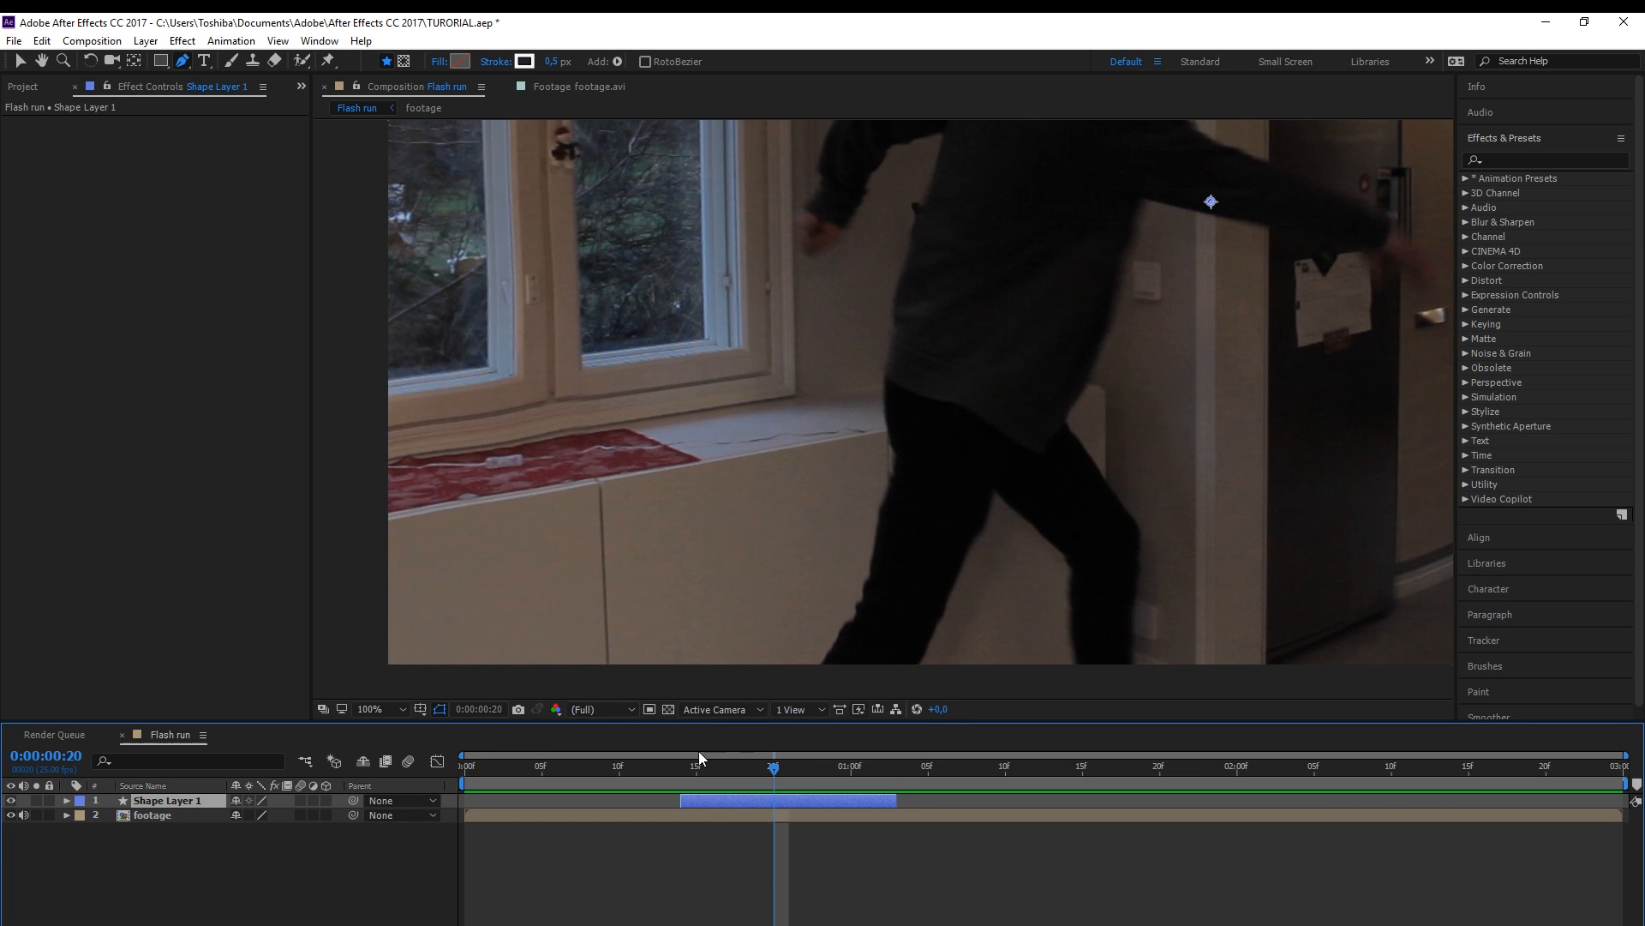
{"action": "left_click_drag", "start_coordinate": [697, 757], "coordinate": [681, 757]}
{"action": "left_click", "coordinate": [881, 322]}
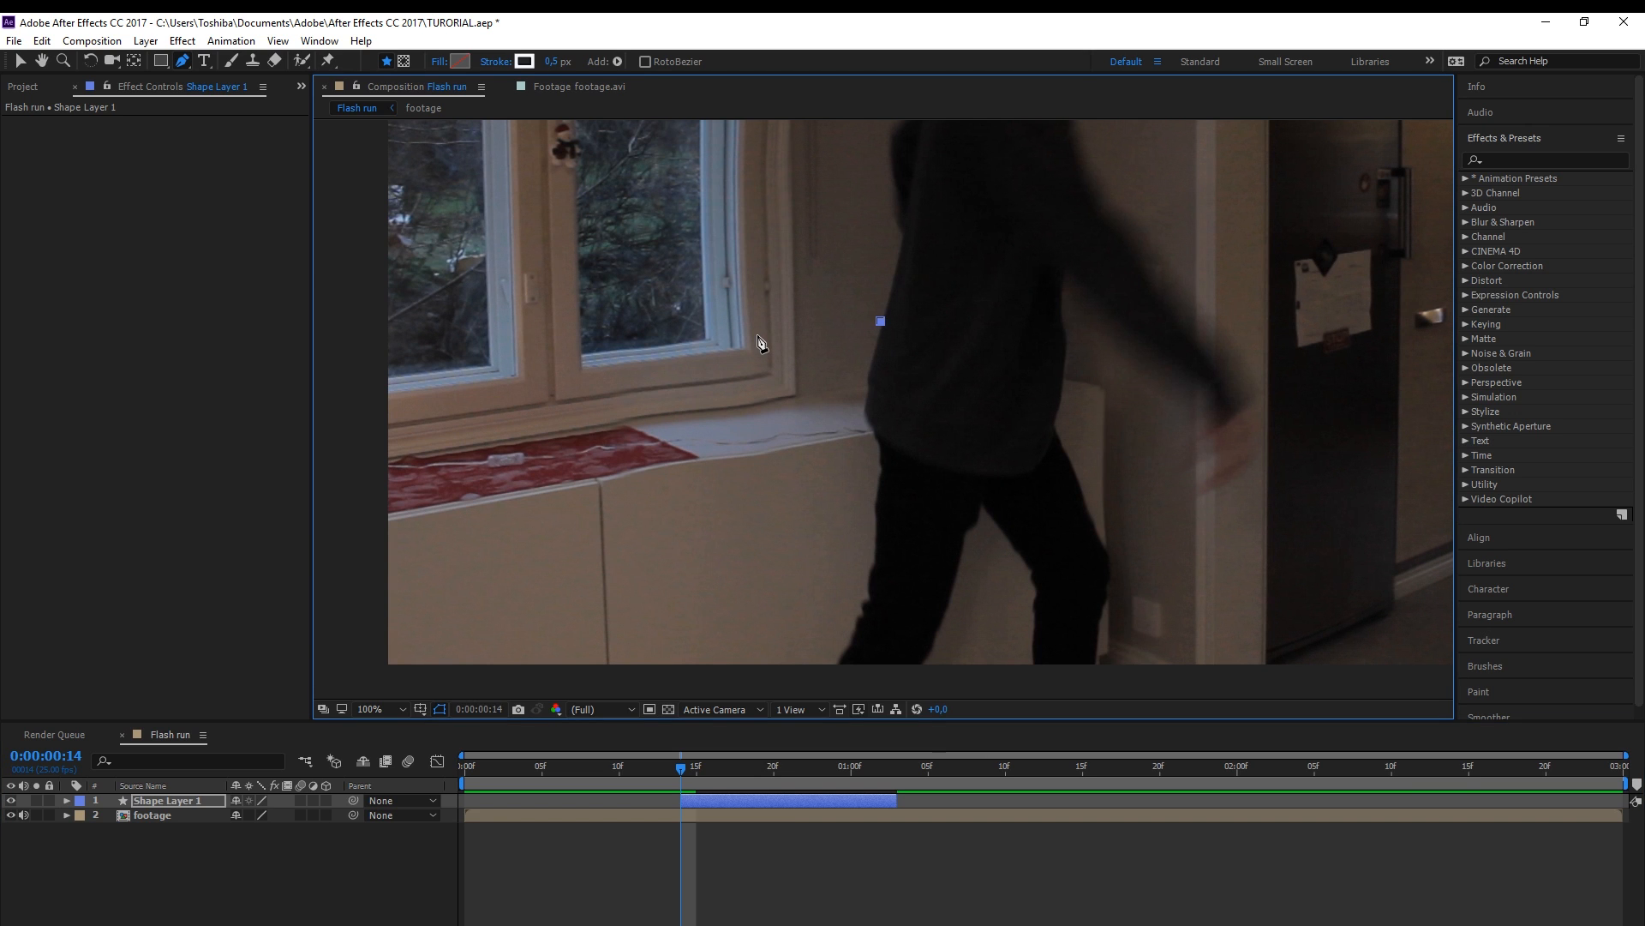
{"action": "left_click", "coordinate": [704, 355]}
{"action": "left_click", "coordinate": [641, 402]}
{"action": "left_click", "coordinate": [625, 436]}
{"action": "left_click_drag", "start_coordinate": [632, 509], "coordinate": [634, 516]}
{"action": "left_click", "coordinate": [633, 579]}
{"action": "left_click_drag", "start_coordinate": [563, 609], "coordinate": [560, 516]}
{"action": "left_click", "coordinate": [479, 666]}
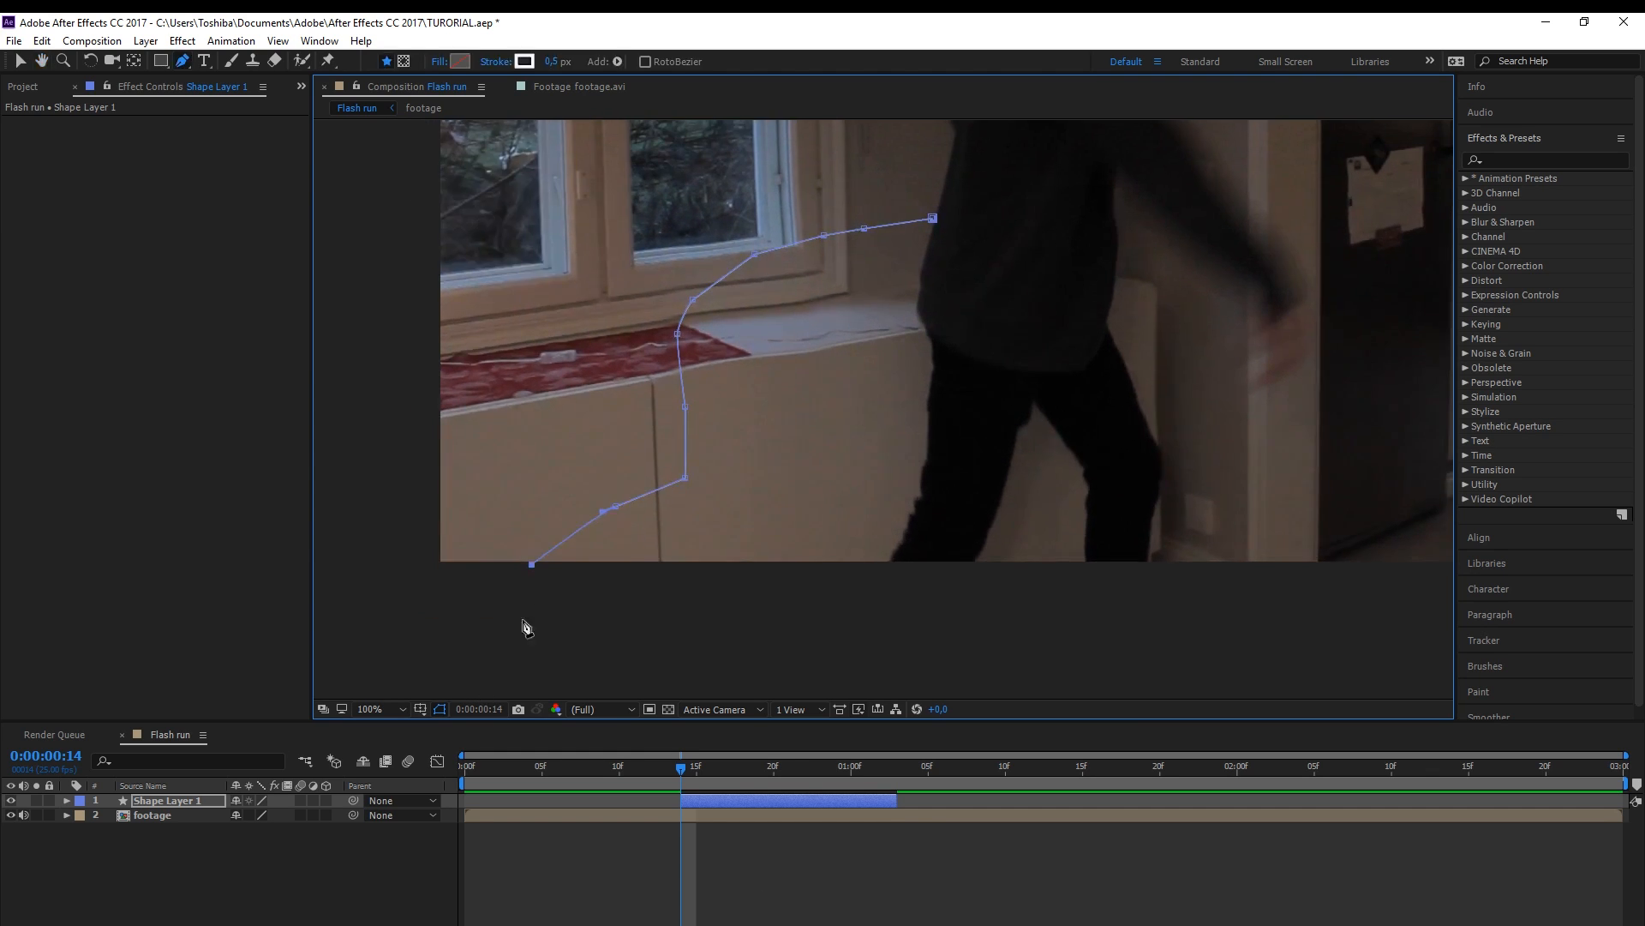
{"action": "left_click", "coordinate": [465, 653]}
{"action": "mouse_move", "coordinate": [687, 397]}
{"action": "left_mouse_down"}
{"action": "mouse_move", "coordinate": [695, 377]}
{"action": "mouse_move", "coordinate": [661, 412]}
{"action": "mouse_move", "coordinate": [671, 396]}
{"action": "left_mouse_up"}
{"action": "left_click", "coordinate": [696, 833]}
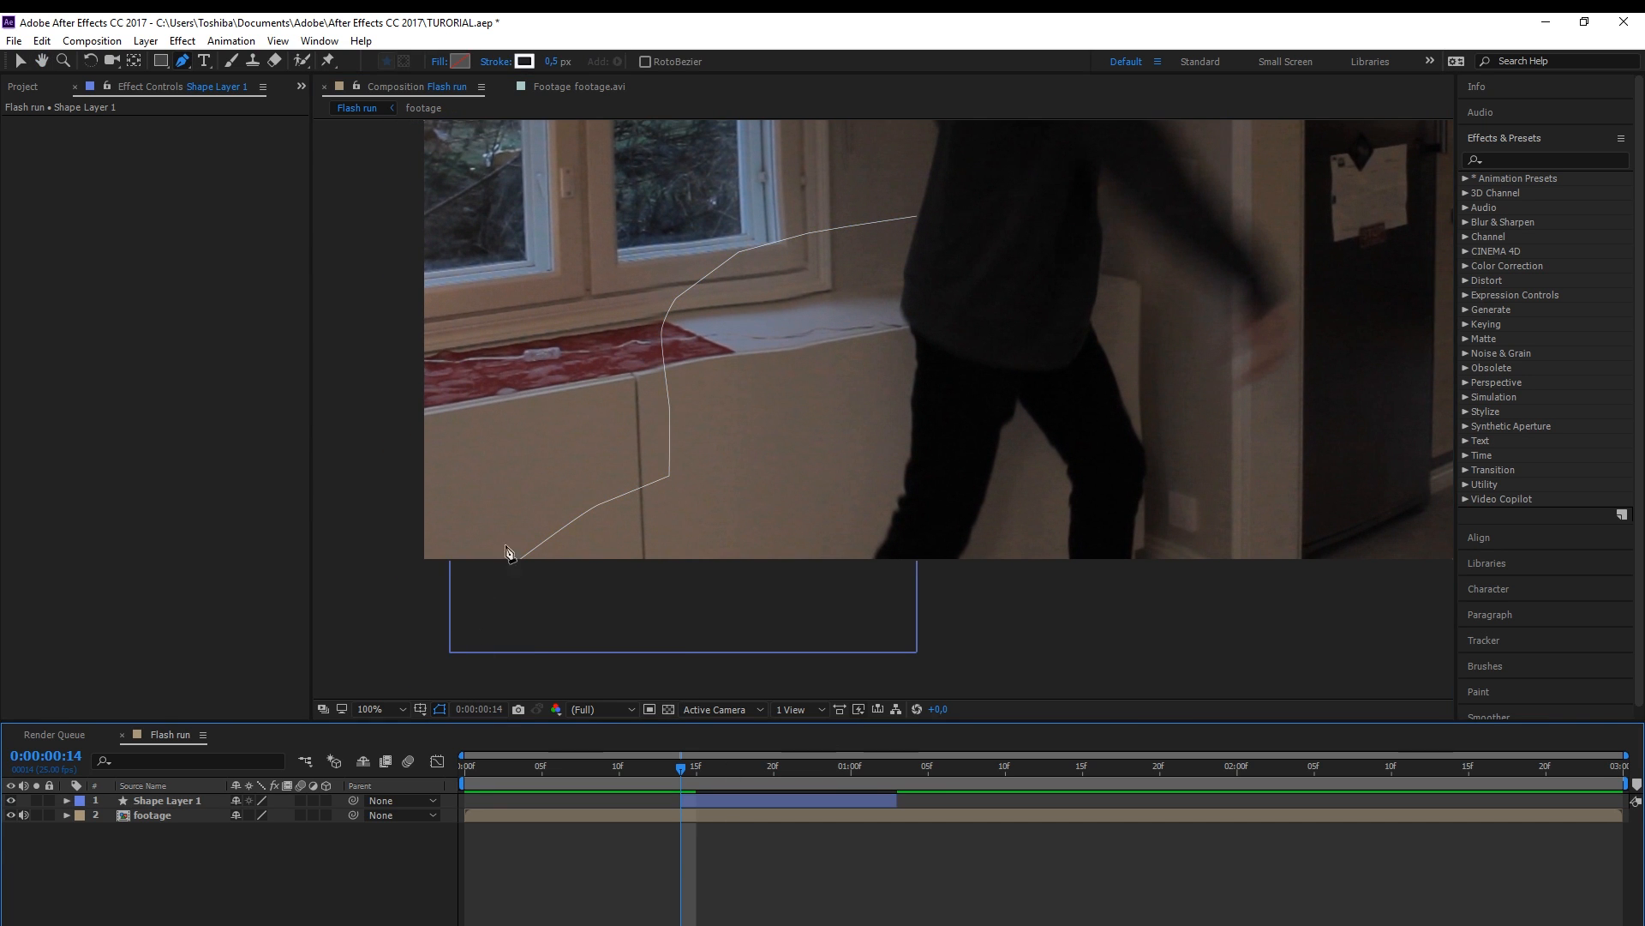
Examine the Stroke 1 settings of Shape 1, including its color and stroke width
{"action": "left_click", "coordinate": [67, 801]}
{"action": "left_click", "coordinate": [95, 830]}
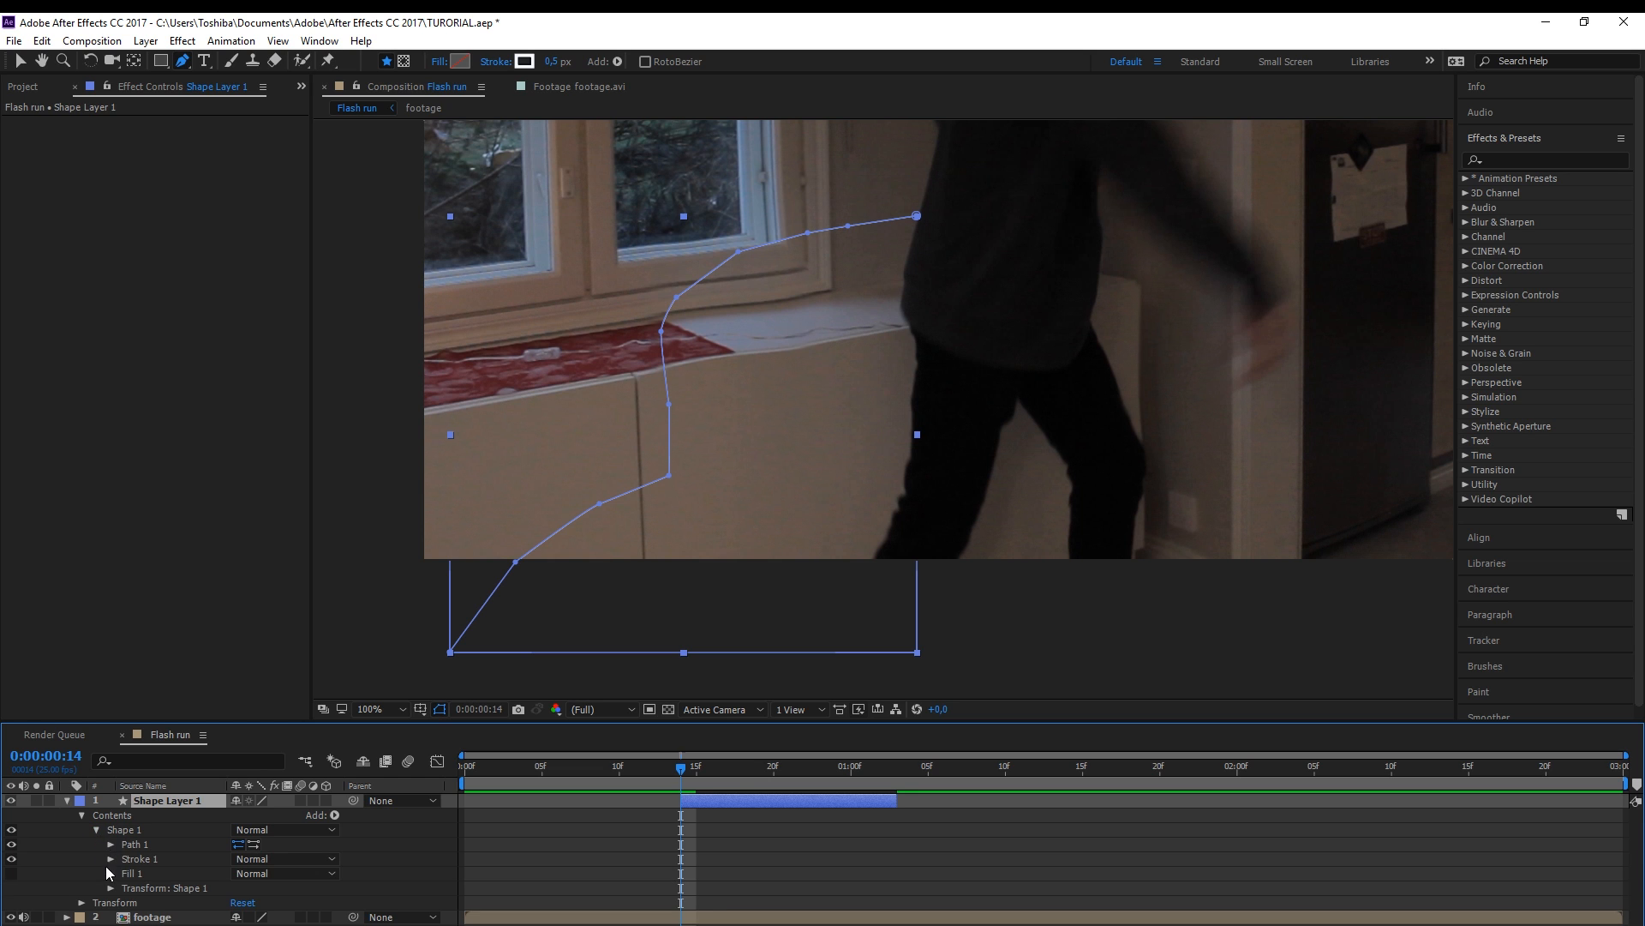
{"action": "left_click", "coordinate": [111, 858]}
{"action": "scroll", "coordinate": [100, 883], "scroll_direction": "down", "scroll_amount": 3}
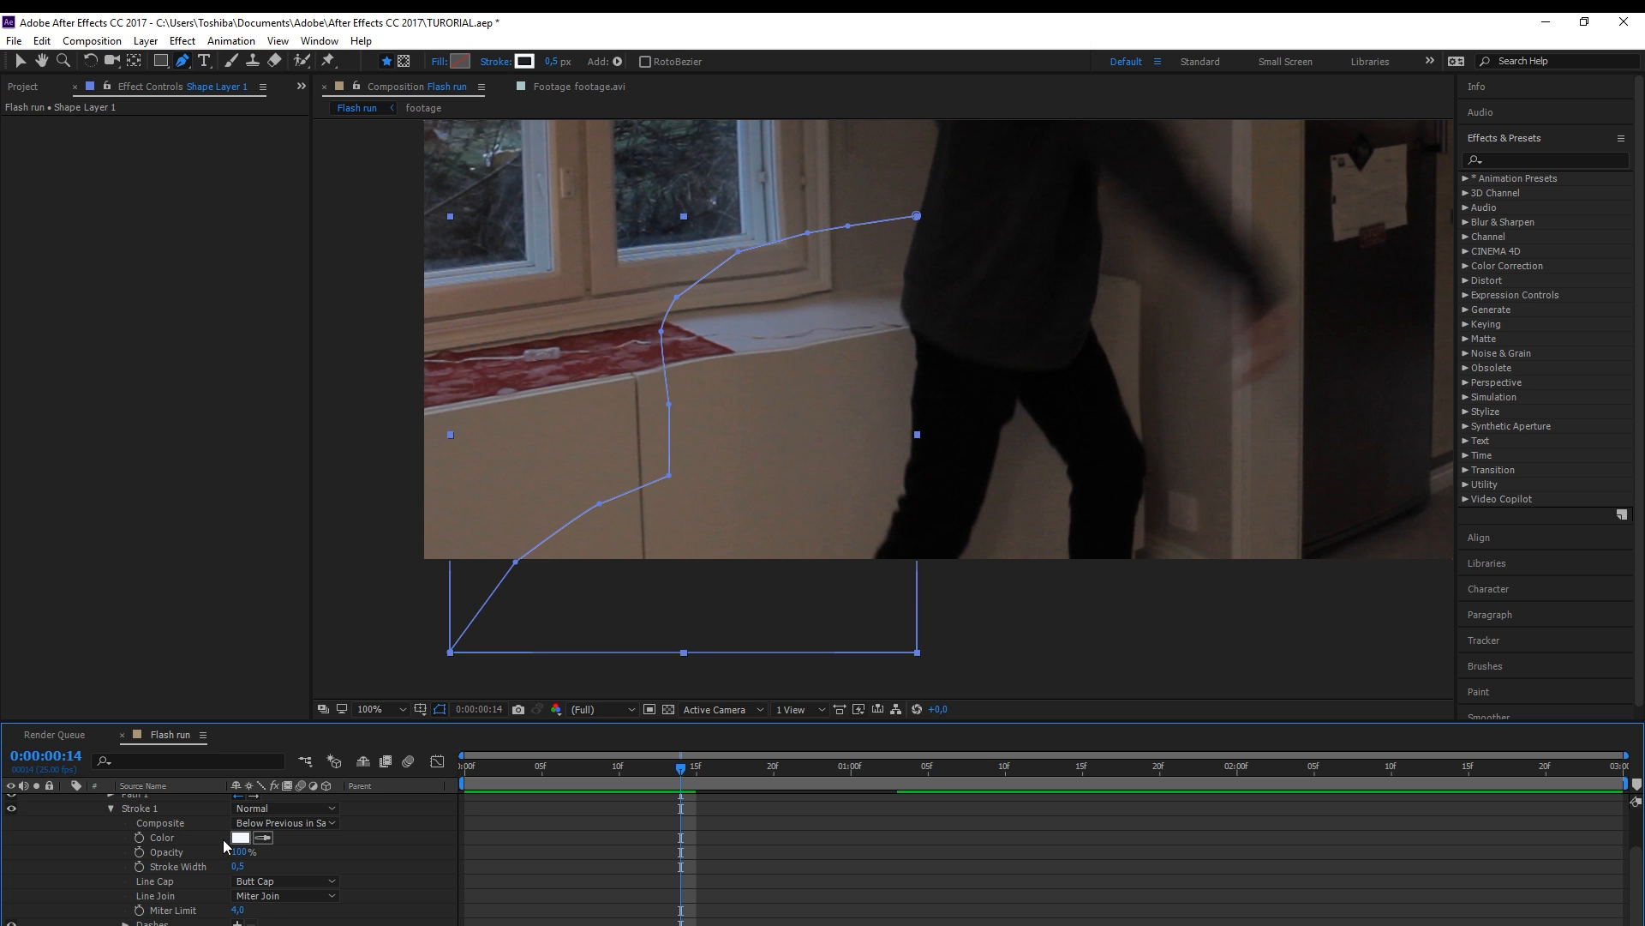
{"action": "scroll", "coordinate": [222, 839], "scroll_direction": "up", "scroll_amount": 2}
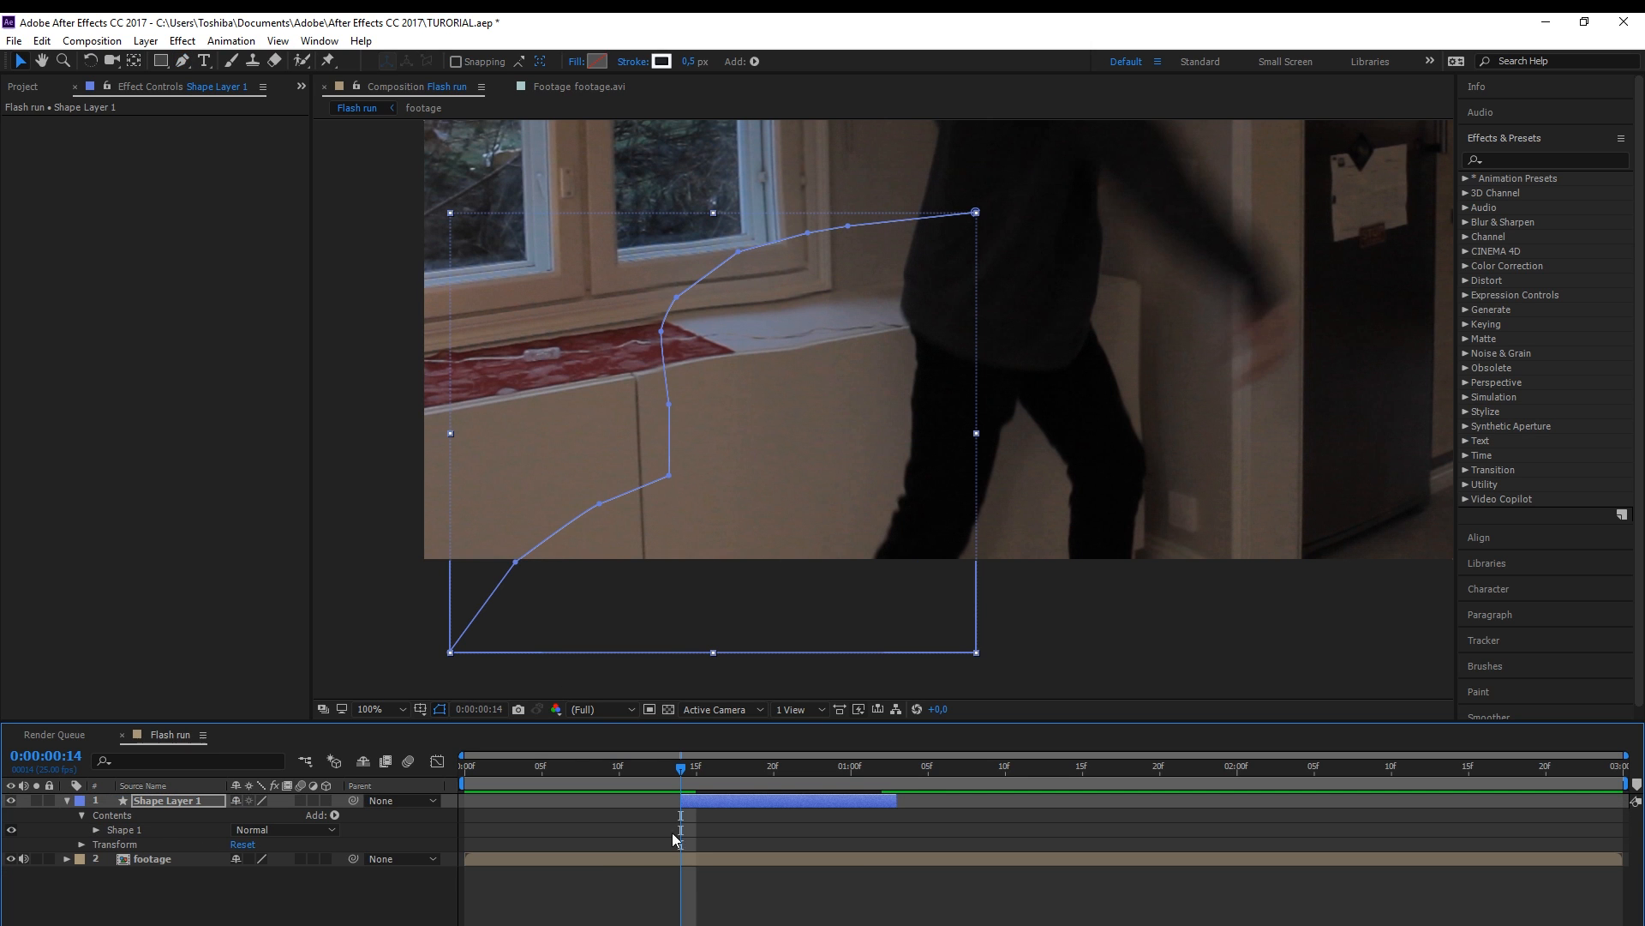
Enable keyframing for Path 1 at 0:00:00:14 and place the path's upper end point on the runner's back
{"action": "left_click", "coordinate": [704, 800]}
{"action": "left_click", "coordinate": [97, 830]}
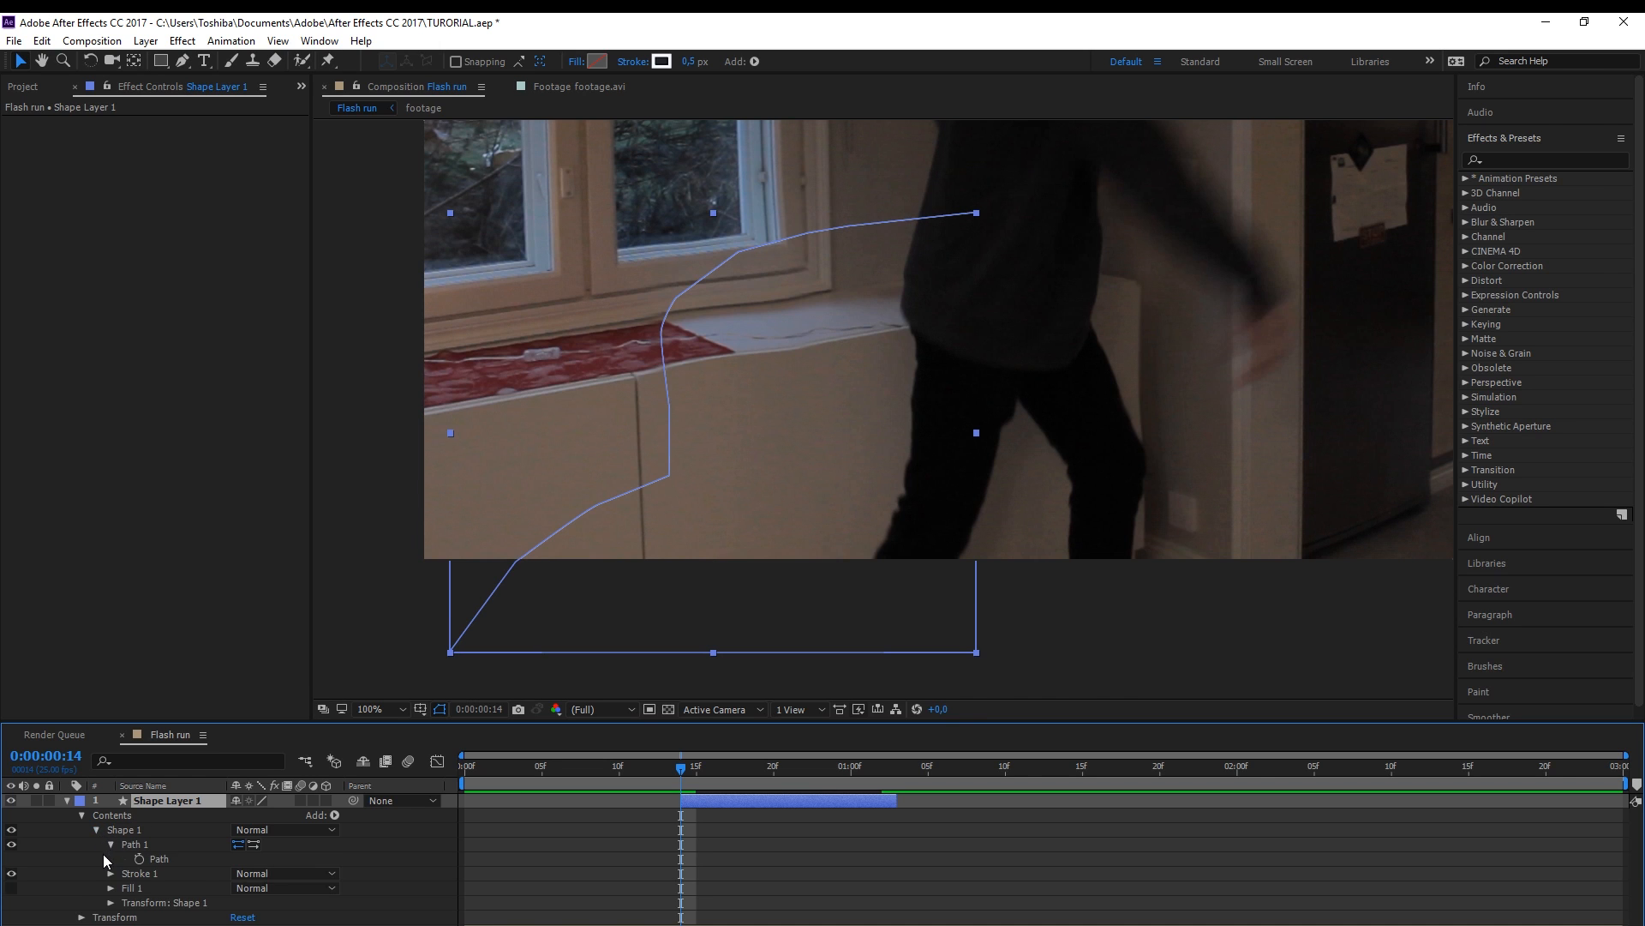
{"action": "left_click", "coordinate": [111, 844]}
{"action": "left_click", "coordinate": [135, 844]}
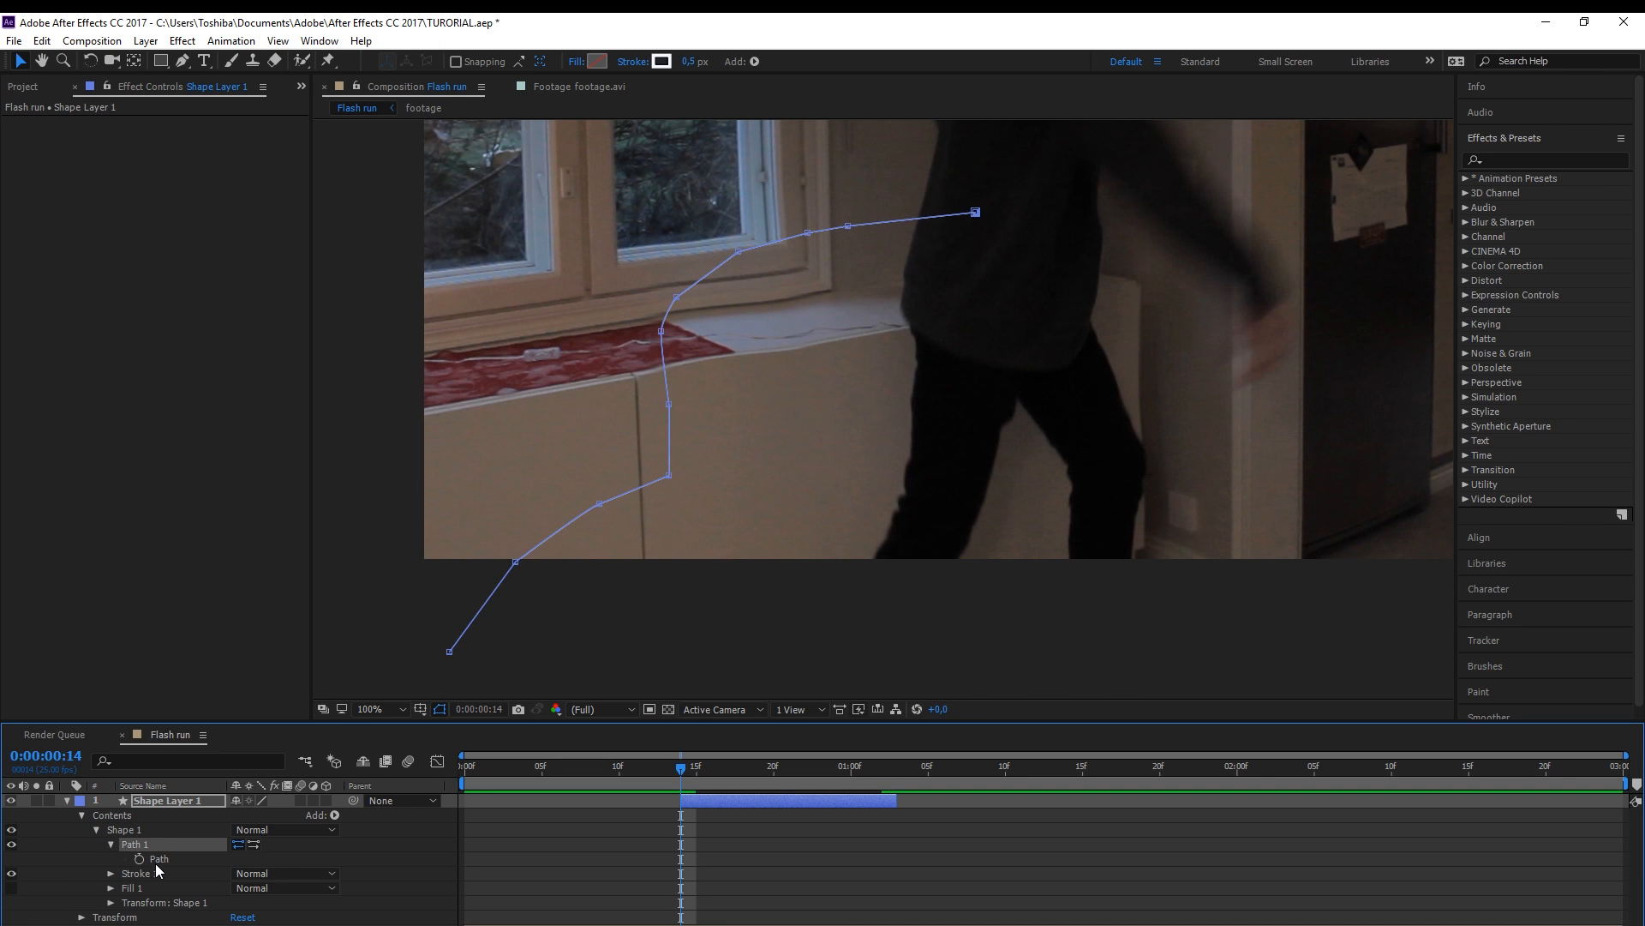
{"action": "left_click", "coordinate": [140, 857]}
{"action": "left_click_drag", "start_coordinate": [975, 211], "coordinate": [919, 217]}
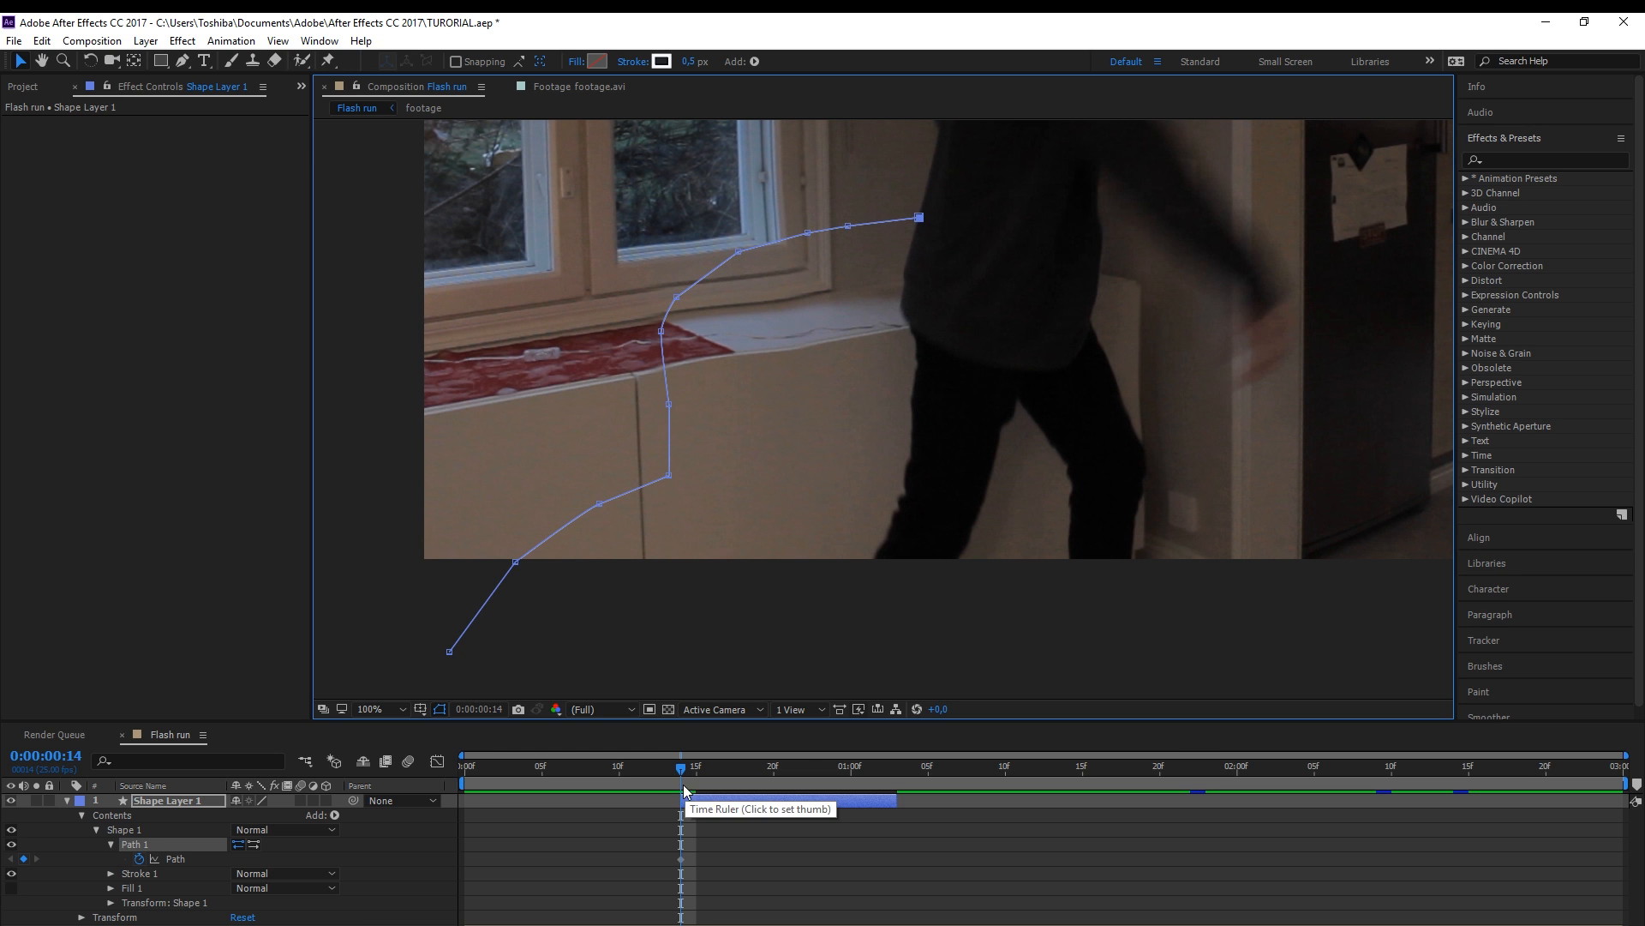
Keyframe a new shape for Path 1 at 0:00:01:02, with its upper end following the runner's back and its bends shifted
{"action": "left_click_drag", "start_coordinate": [683, 768], "coordinate": [881, 761]}
{"action": "left_click_drag", "start_coordinate": [920, 218], "coordinate": [977, 214]}
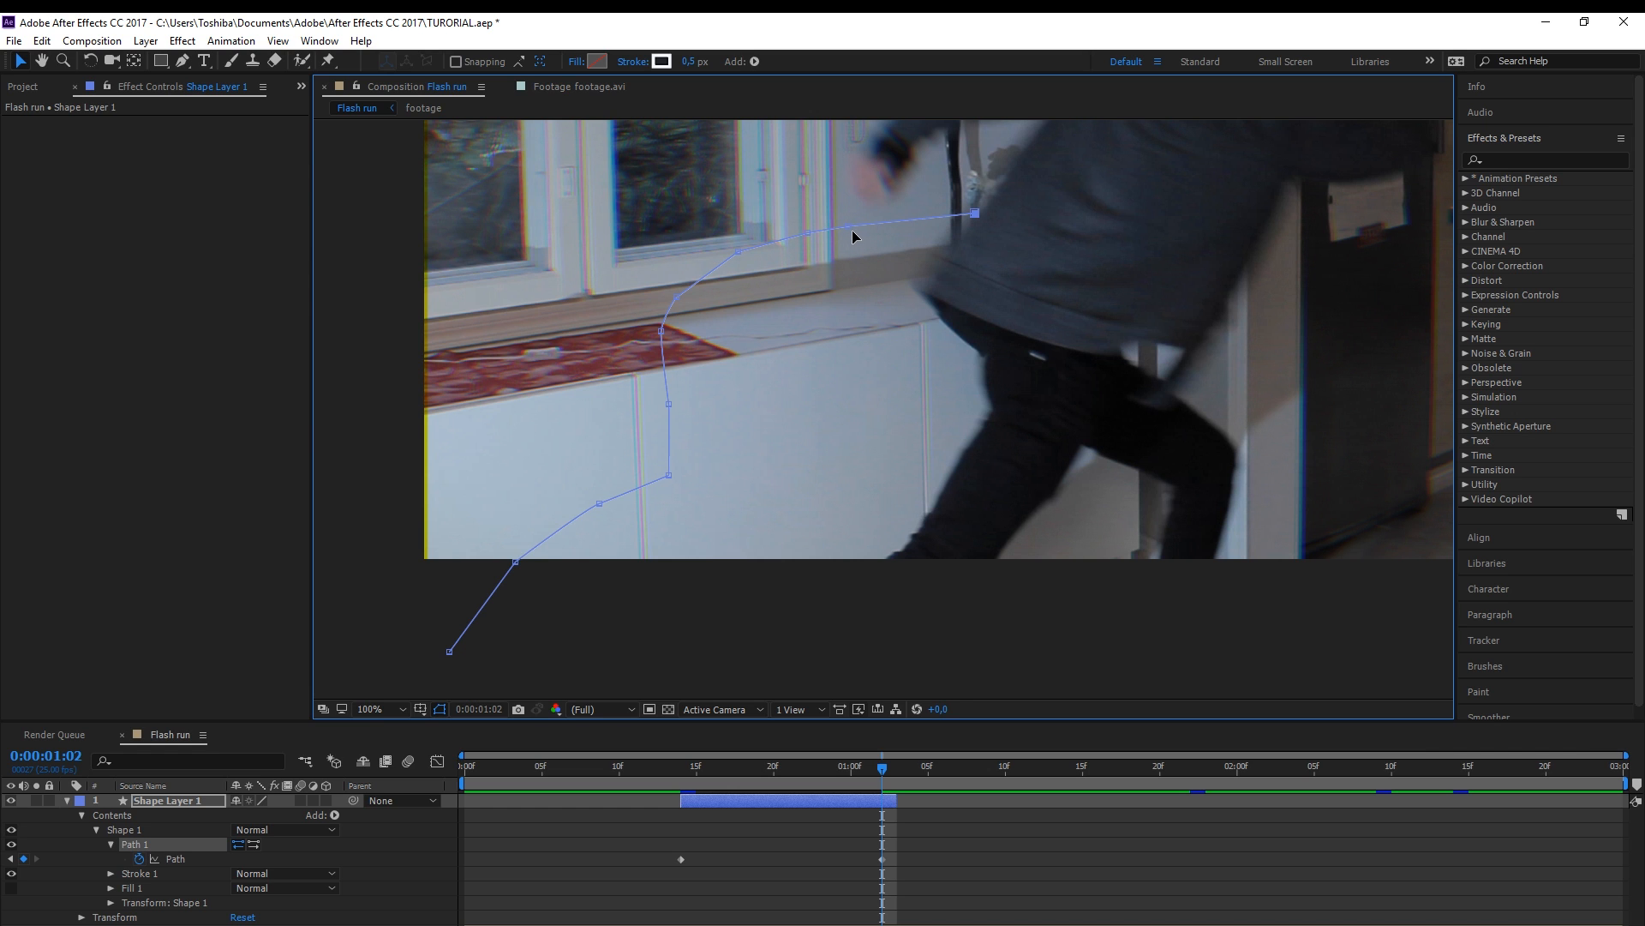
{"action": "left_click_drag", "start_coordinate": [848, 226], "coordinate": [727, 240]}
{"action": "left_click_drag", "start_coordinate": [679, 295], "coordinate": [665, 290]}
{"action": "left_click_drag", "start_coordinate": [726, 241], "coordinate": [709, 225]}
{"action": "left_click_drag", "start_coordinate": [665, 292], "coordinate": [651, 342]}
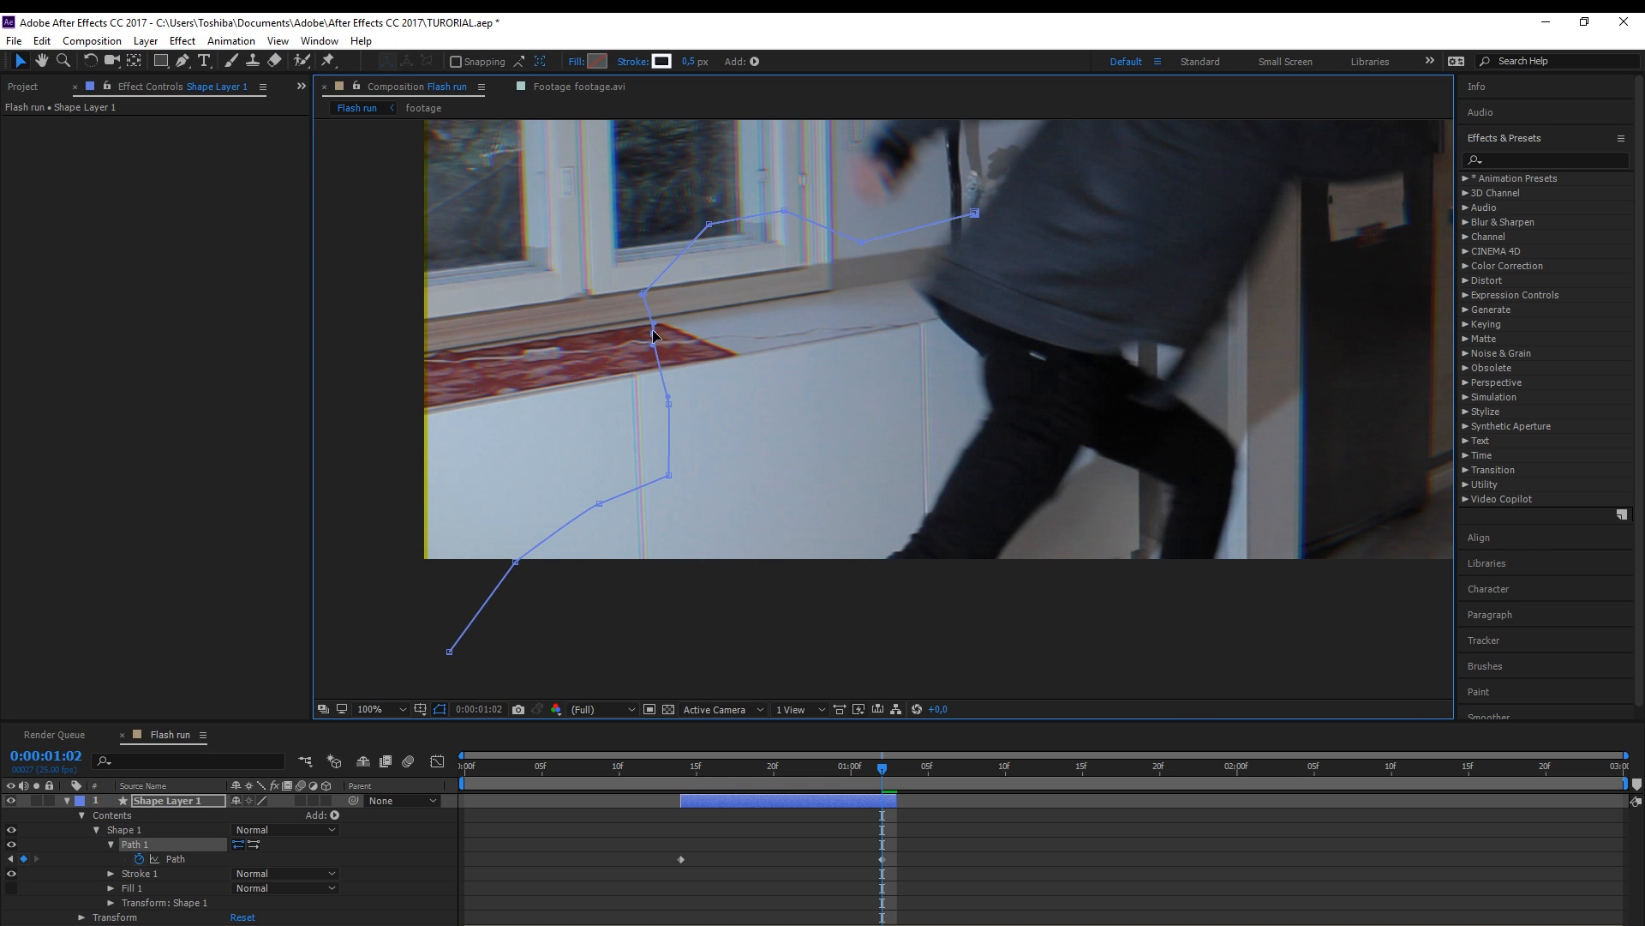
{"action": "left_click_drag", "start_coordinate": [668, 403], "coordinate": [676, 405]}
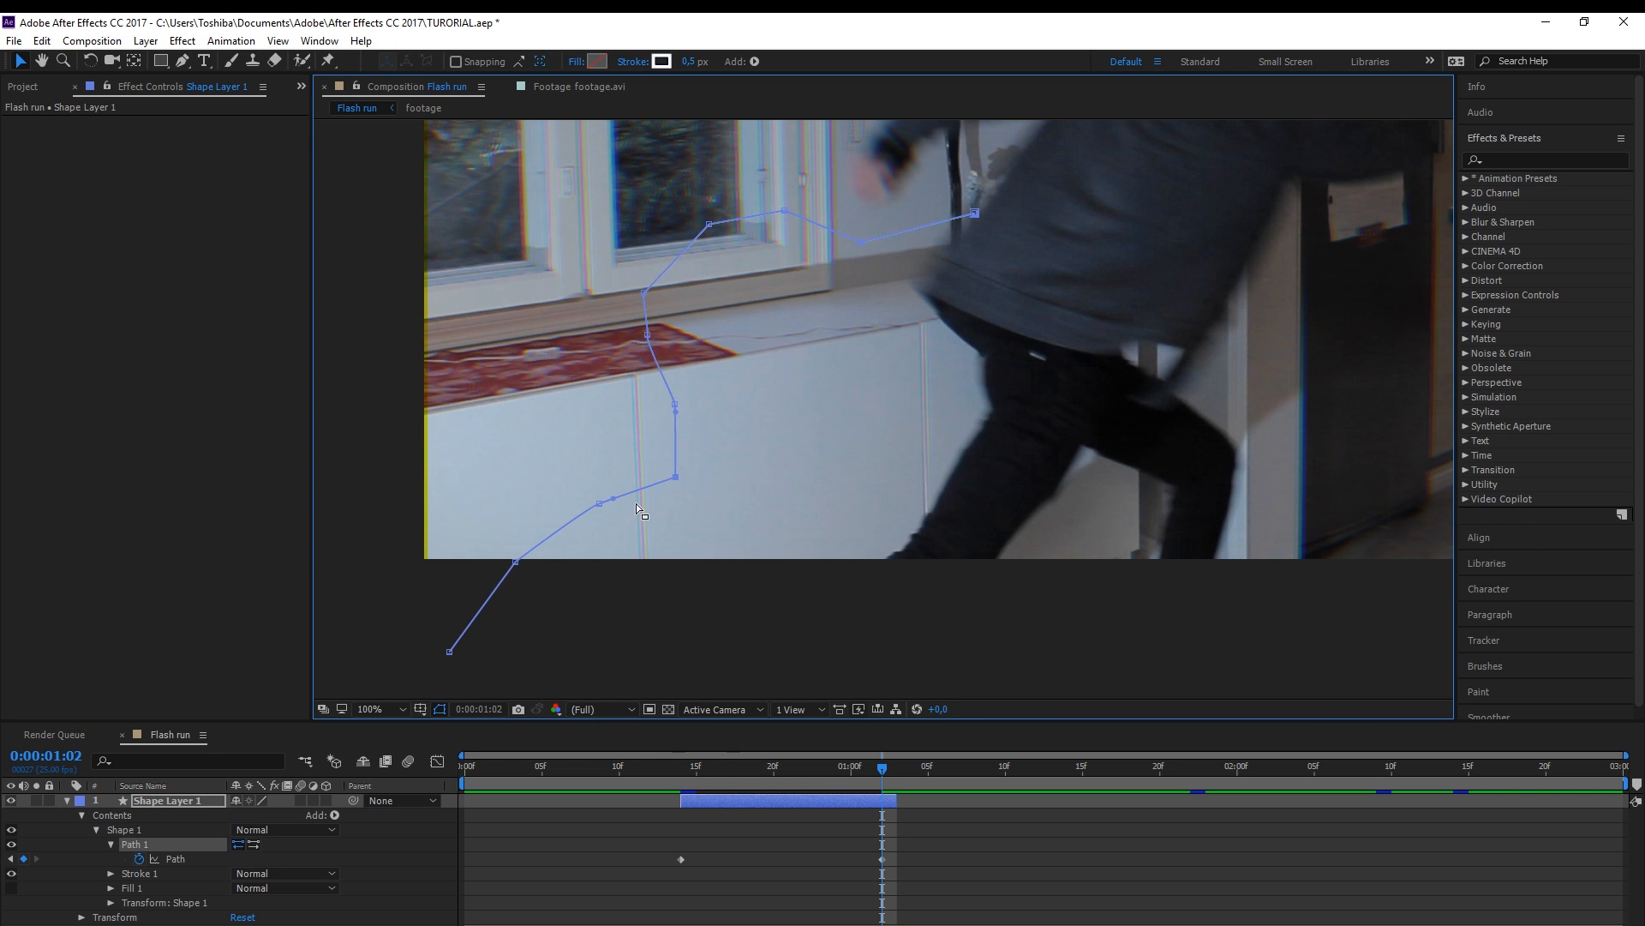
{"action": "left_click_drag", "start_coordinate": [675, 477], "coordinate": [615, 506]}
{"action": "left_click_drag", "start_coordinate": [515, 561], "coordinate": [527, 564]}
Preview the path animation from 0:00:00:14
{"action": "left_click_drag", "start_coordinate": [875, 776], "coordinate": [682, 791]}
{"action": "key", "text": "space"}
{"action": "key", "text": "space"}
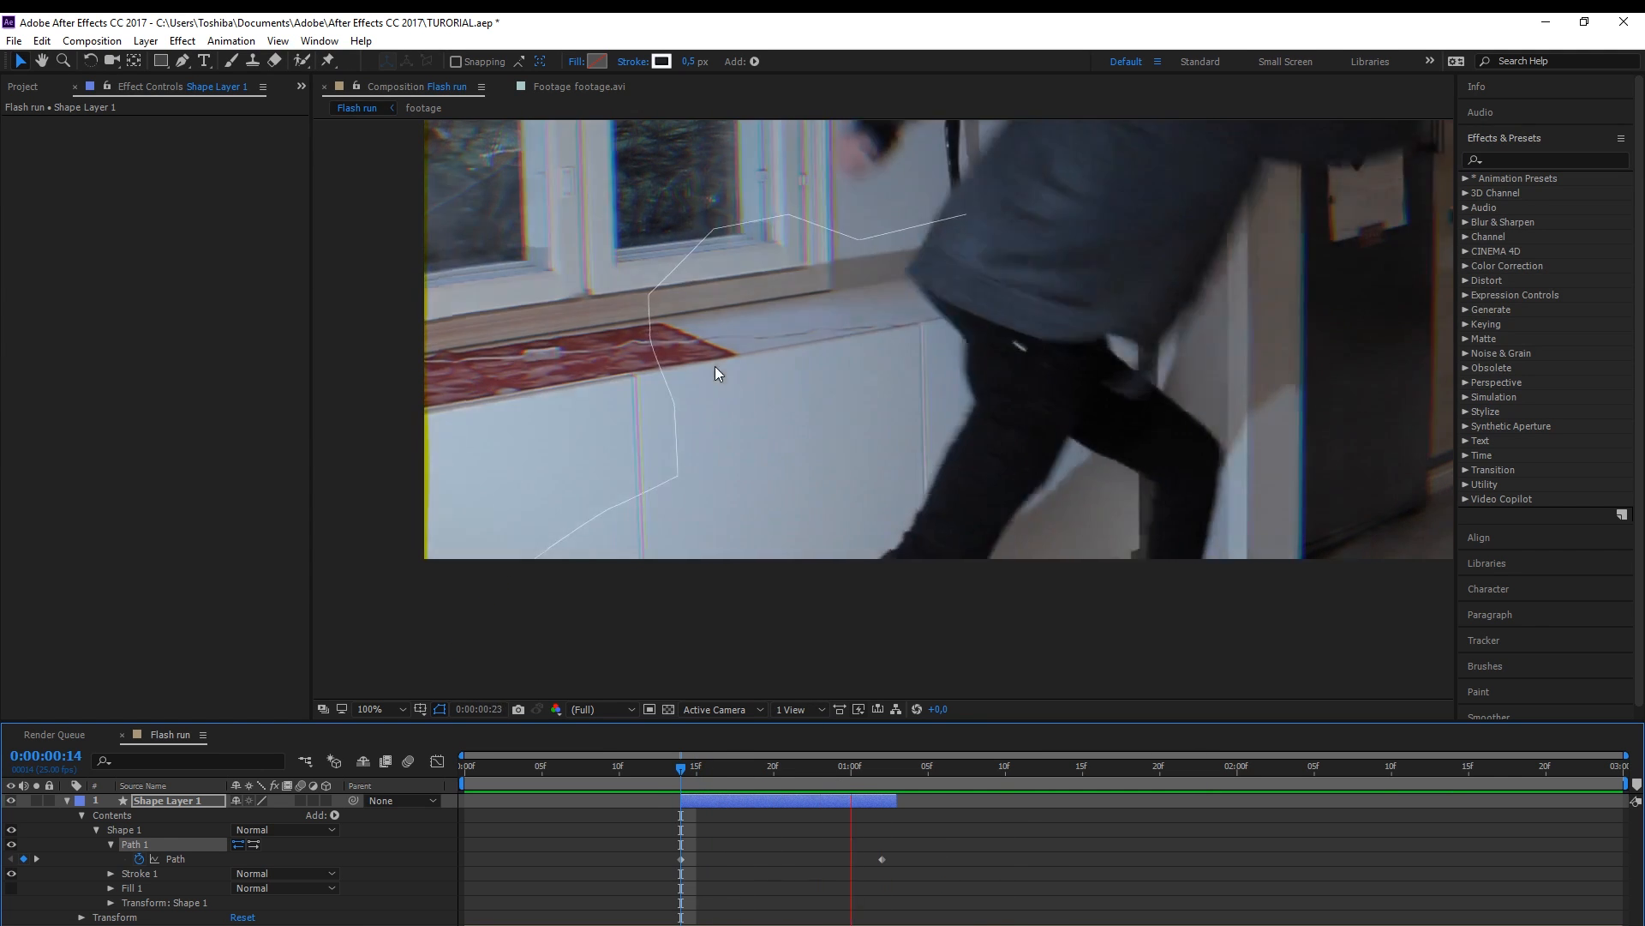
{"action": "key", "text": "space"}
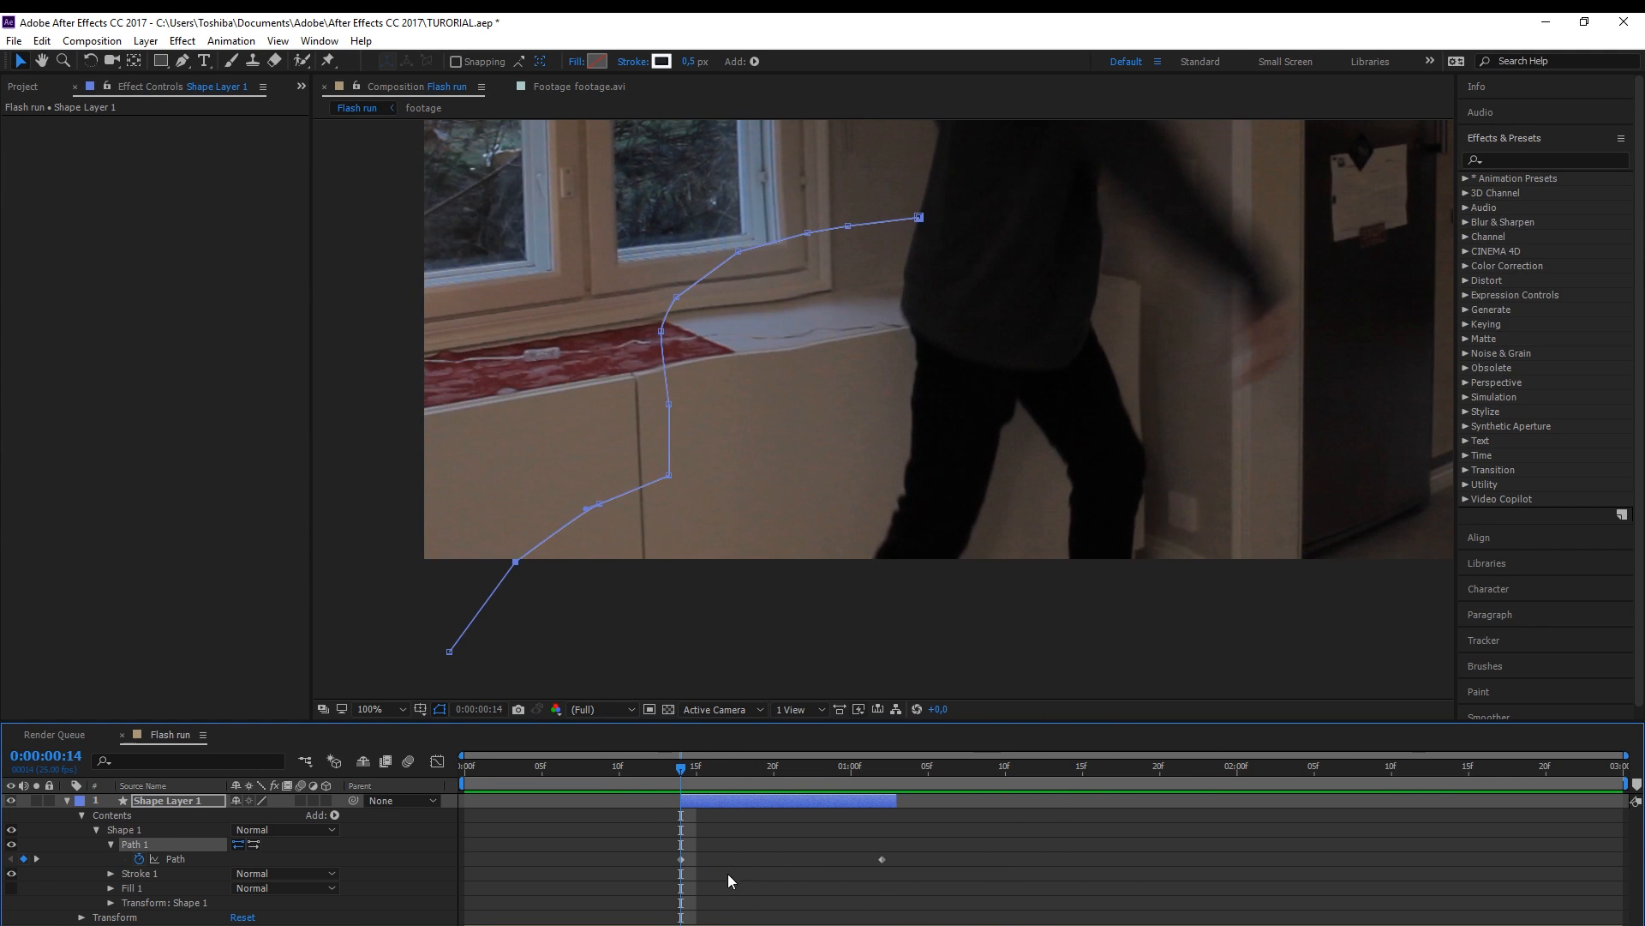
{"action": "left_click", "coordinate": [771, 918]}
Keyframe the path's upper end point against the runner's back at 0:00:00:18 and return to 0:00:00:14
{"action": "left_click_drag", "start_coordinate": [708, 774], "coordinate": [742, 803]}
{"action": "left_click", "coordinate": [753, 799]}
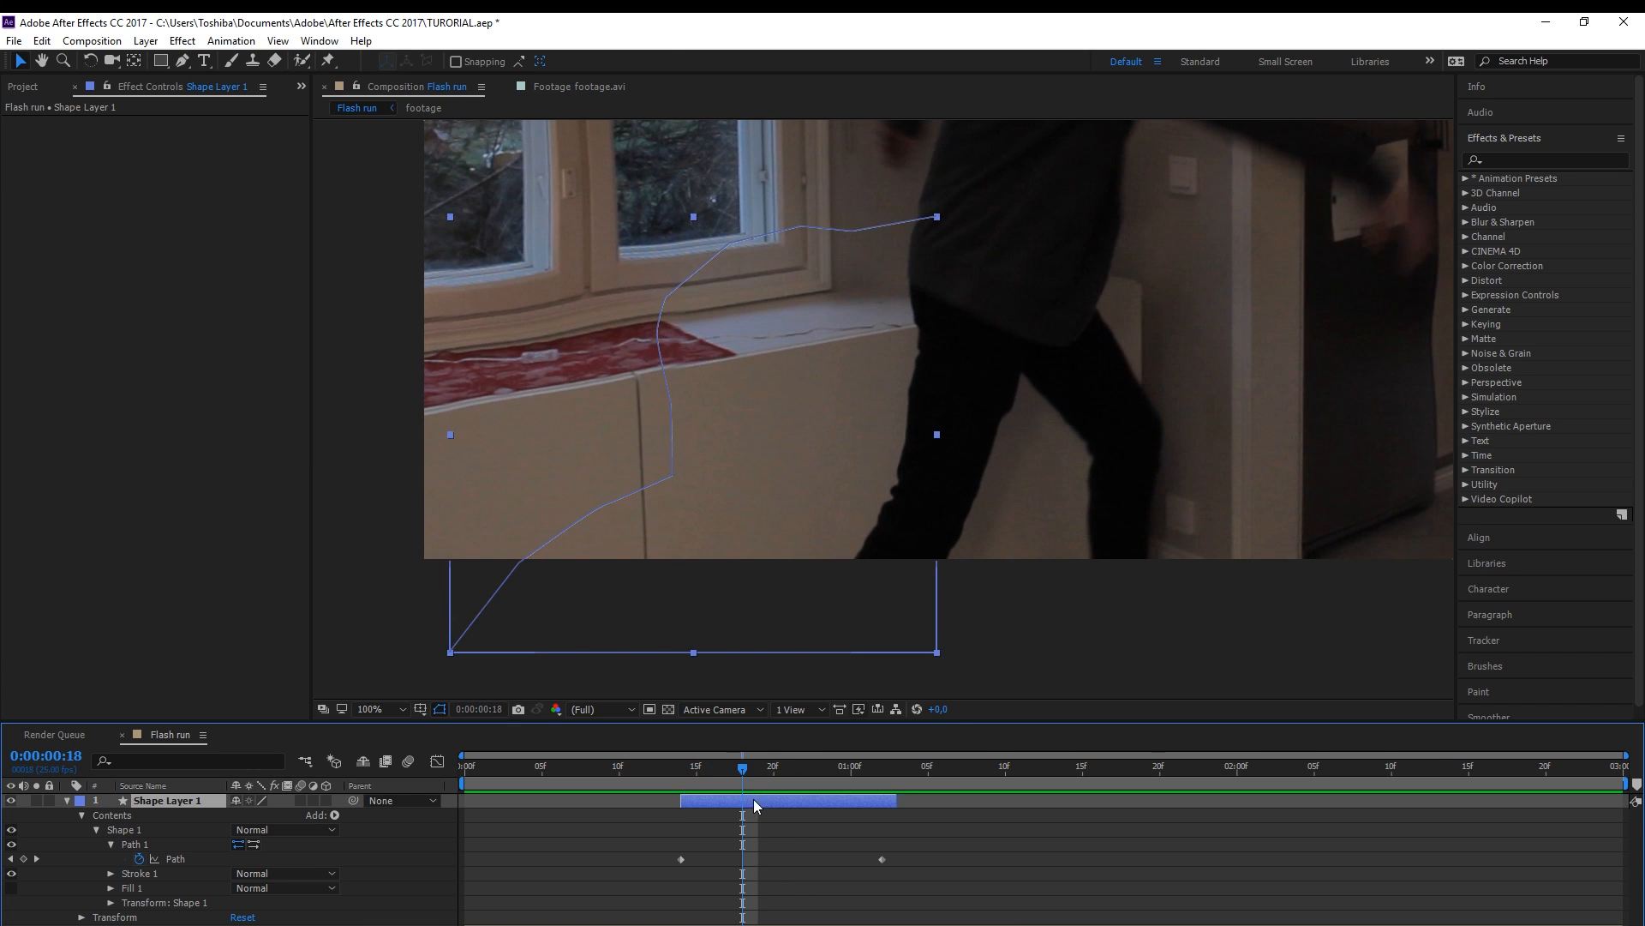
{"action": "left_click", "coordinate": [20, 61]}
{"action": "left_click", "coordinate": [935, 215]}
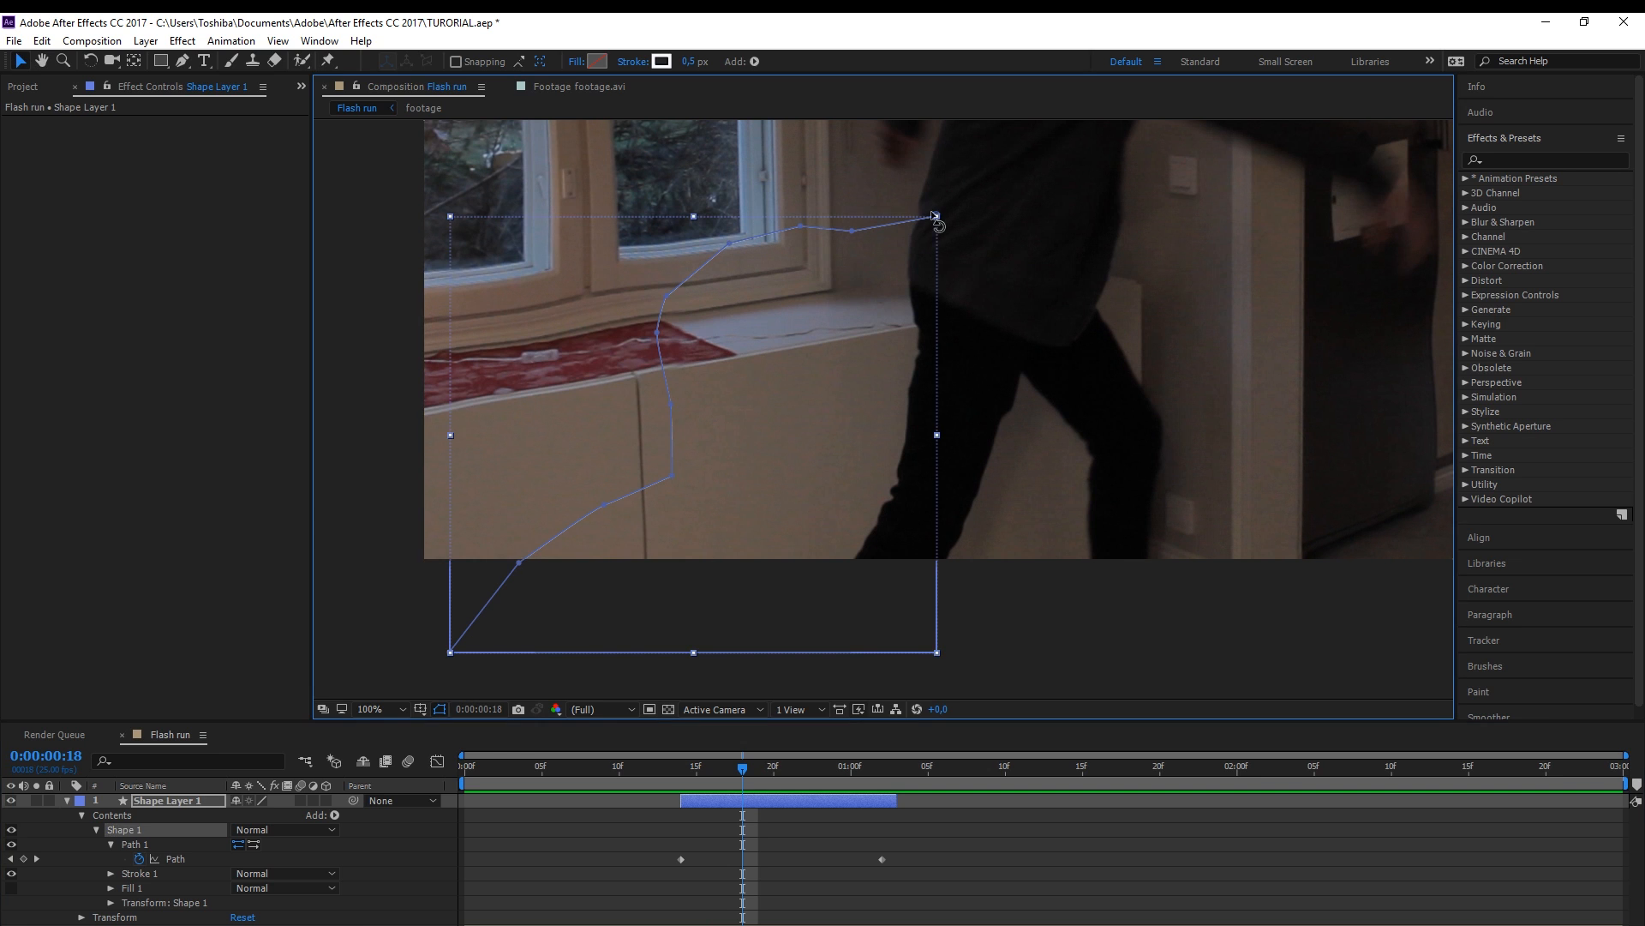
{"action": "left_click_drag", "start_coordinate": [930, 217], "coordinate": [921, 215]}
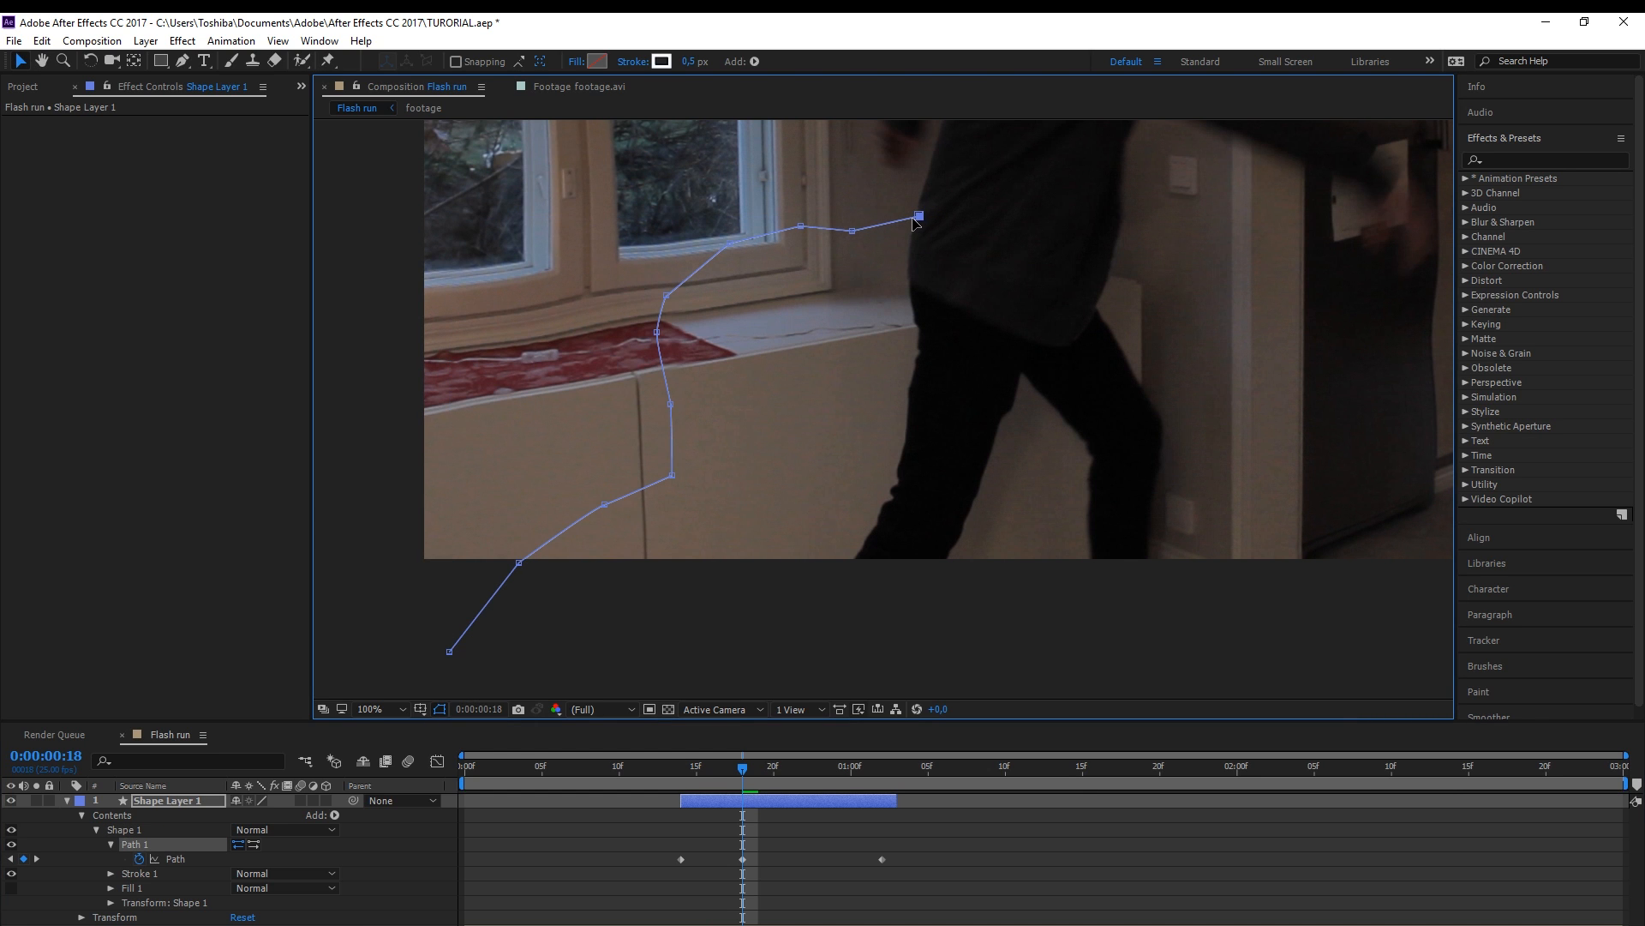
{"action": "left_click_drag", "start_coordinate": [730, 771], "coordinate": [672, 781]}
{"action": "left_click_drag", "start_coordinate": [671, 781], "coordinate": [680, 781]}
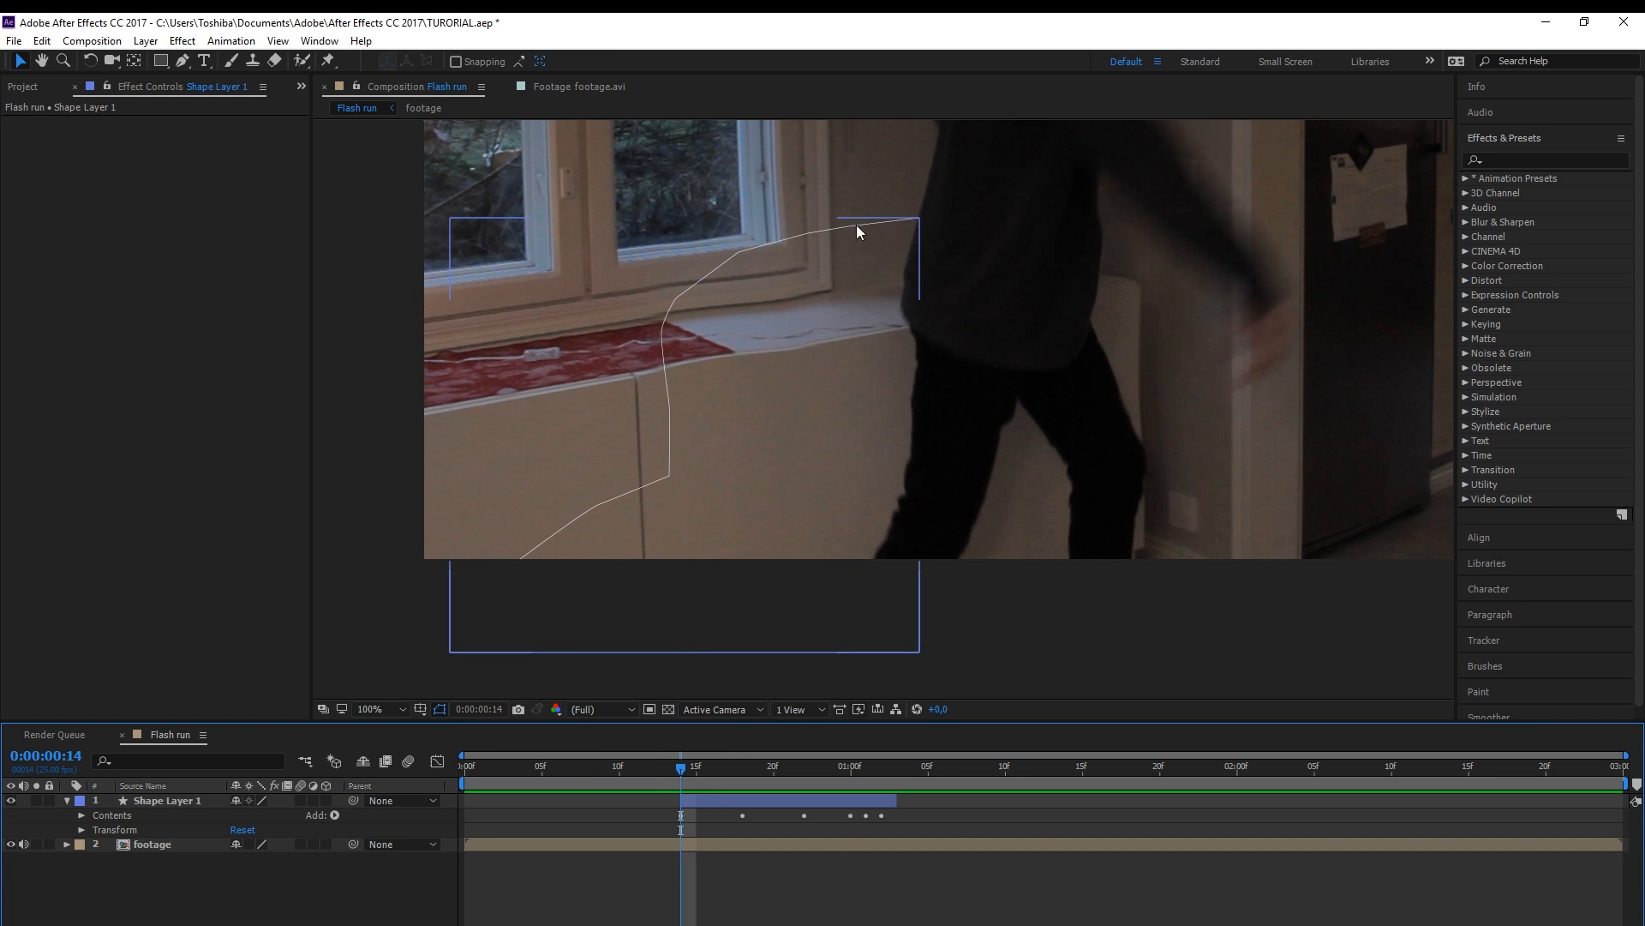
Play and scrub through the path animation between 0:00:00:14 and 0:00:00:24
{"action": "key", "text": "space"}
{"action": "left_click_drag", "start_coordinate": [677, 790], "coordinate": [835, 773]}
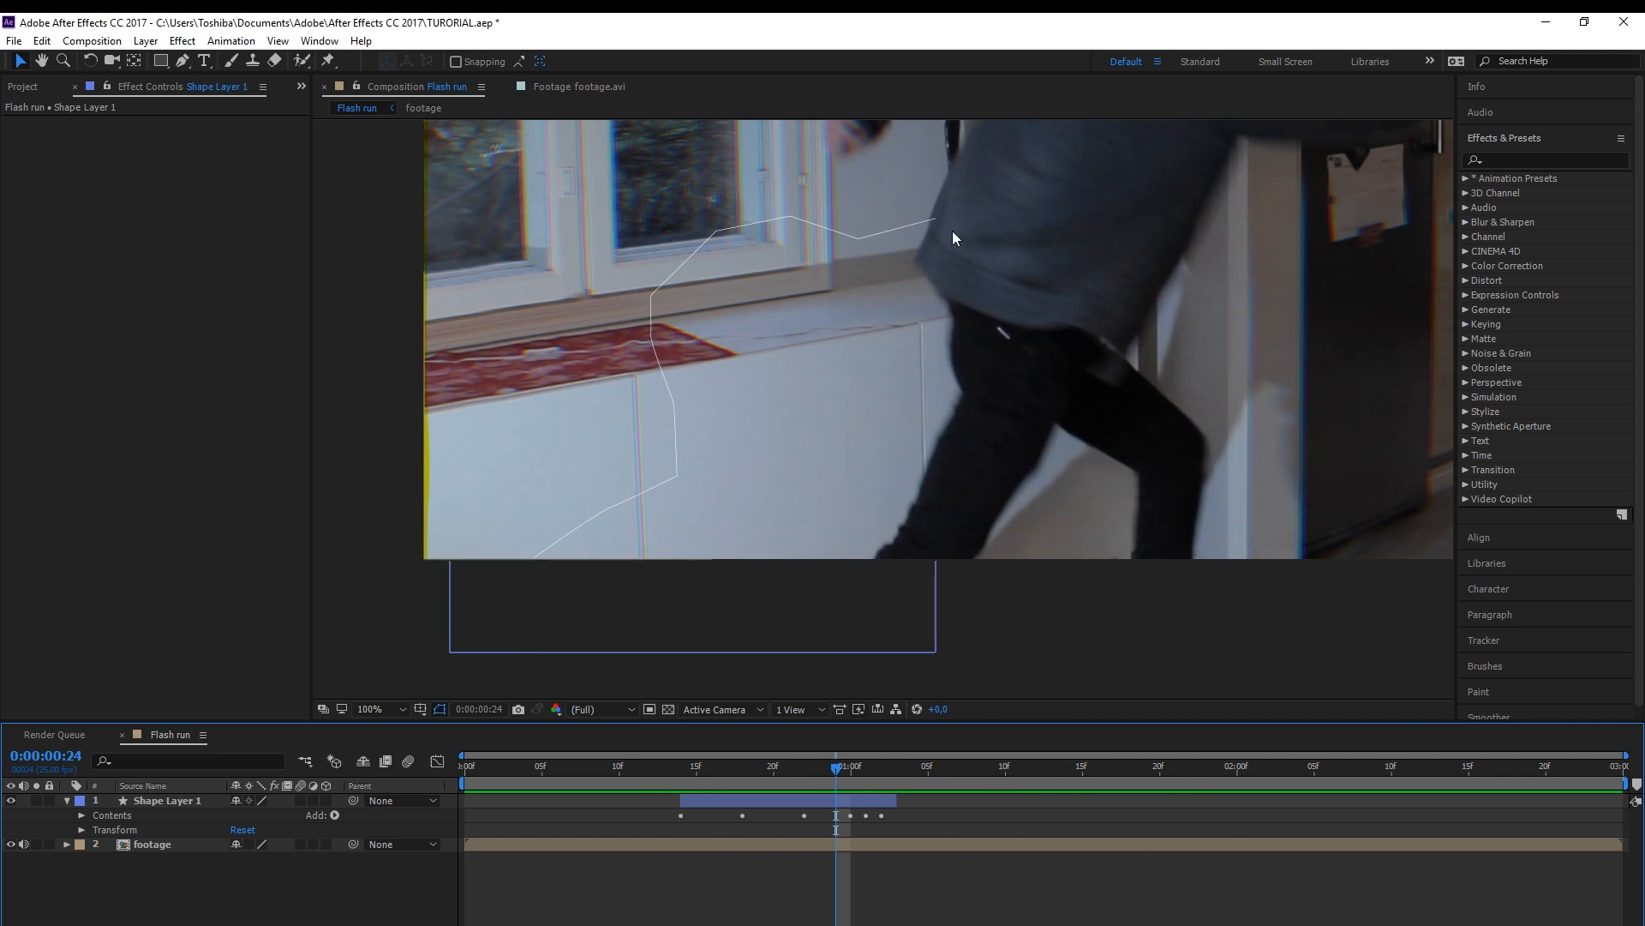
{"action": "left_click", "coordinate": [687, 786]}
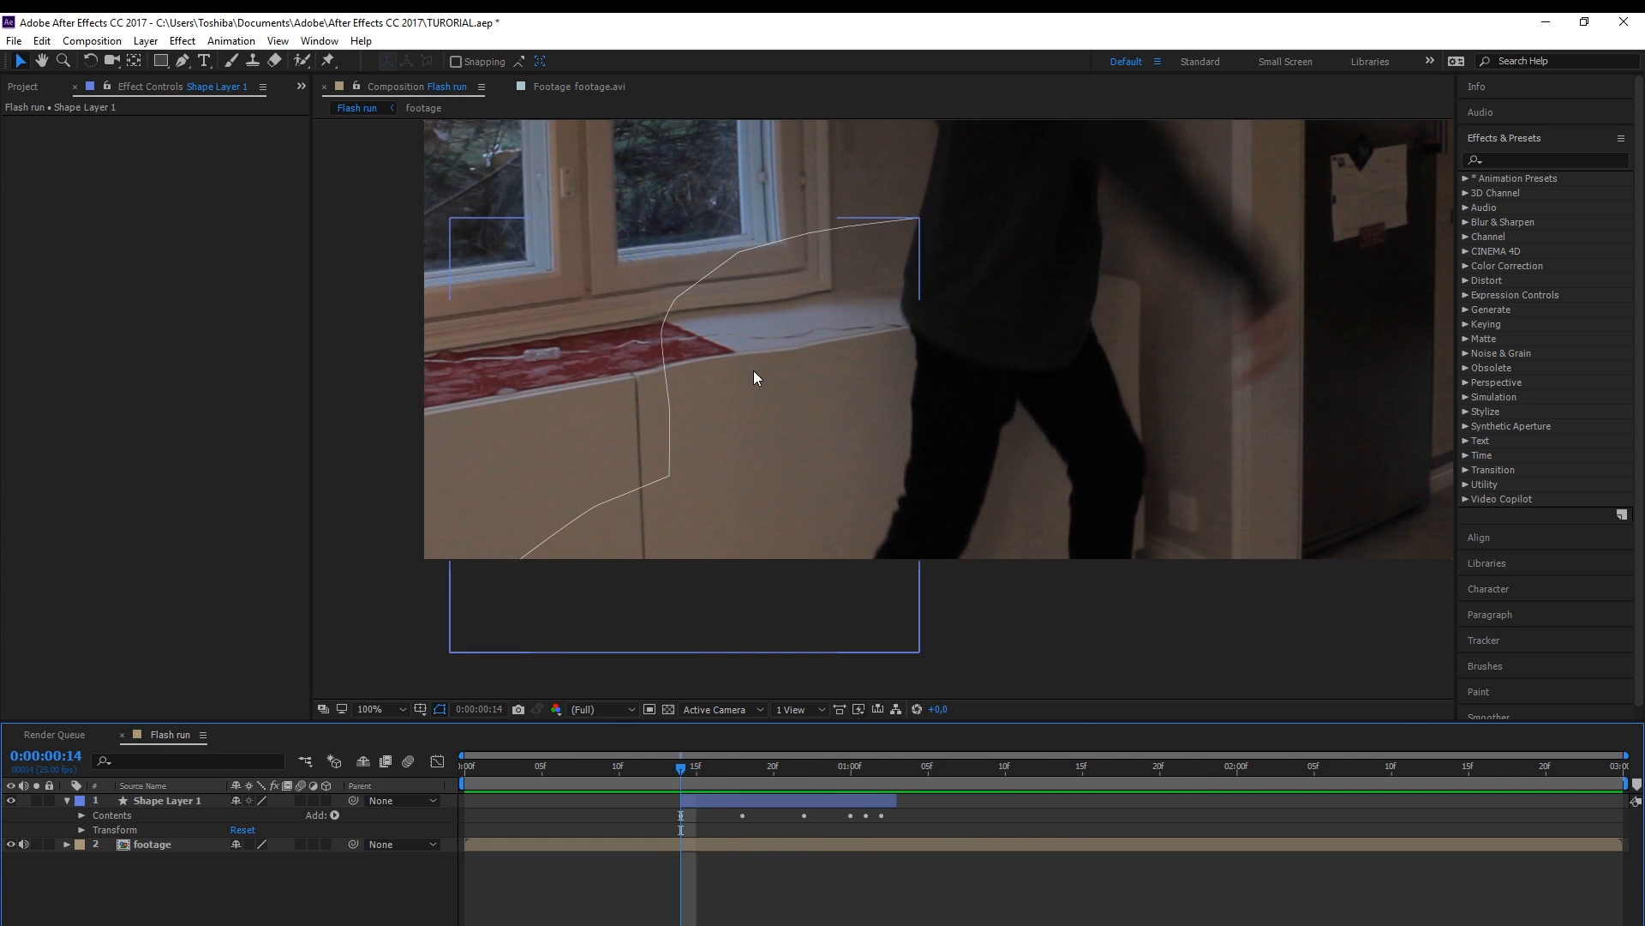
{"action": "key", "text": "space"}
{"action": "left_click", "coordinate": [685, 778]}
{"action": "left_click_drag", "start_coordinate": [725, 776], "coordinate": [743, 779]}
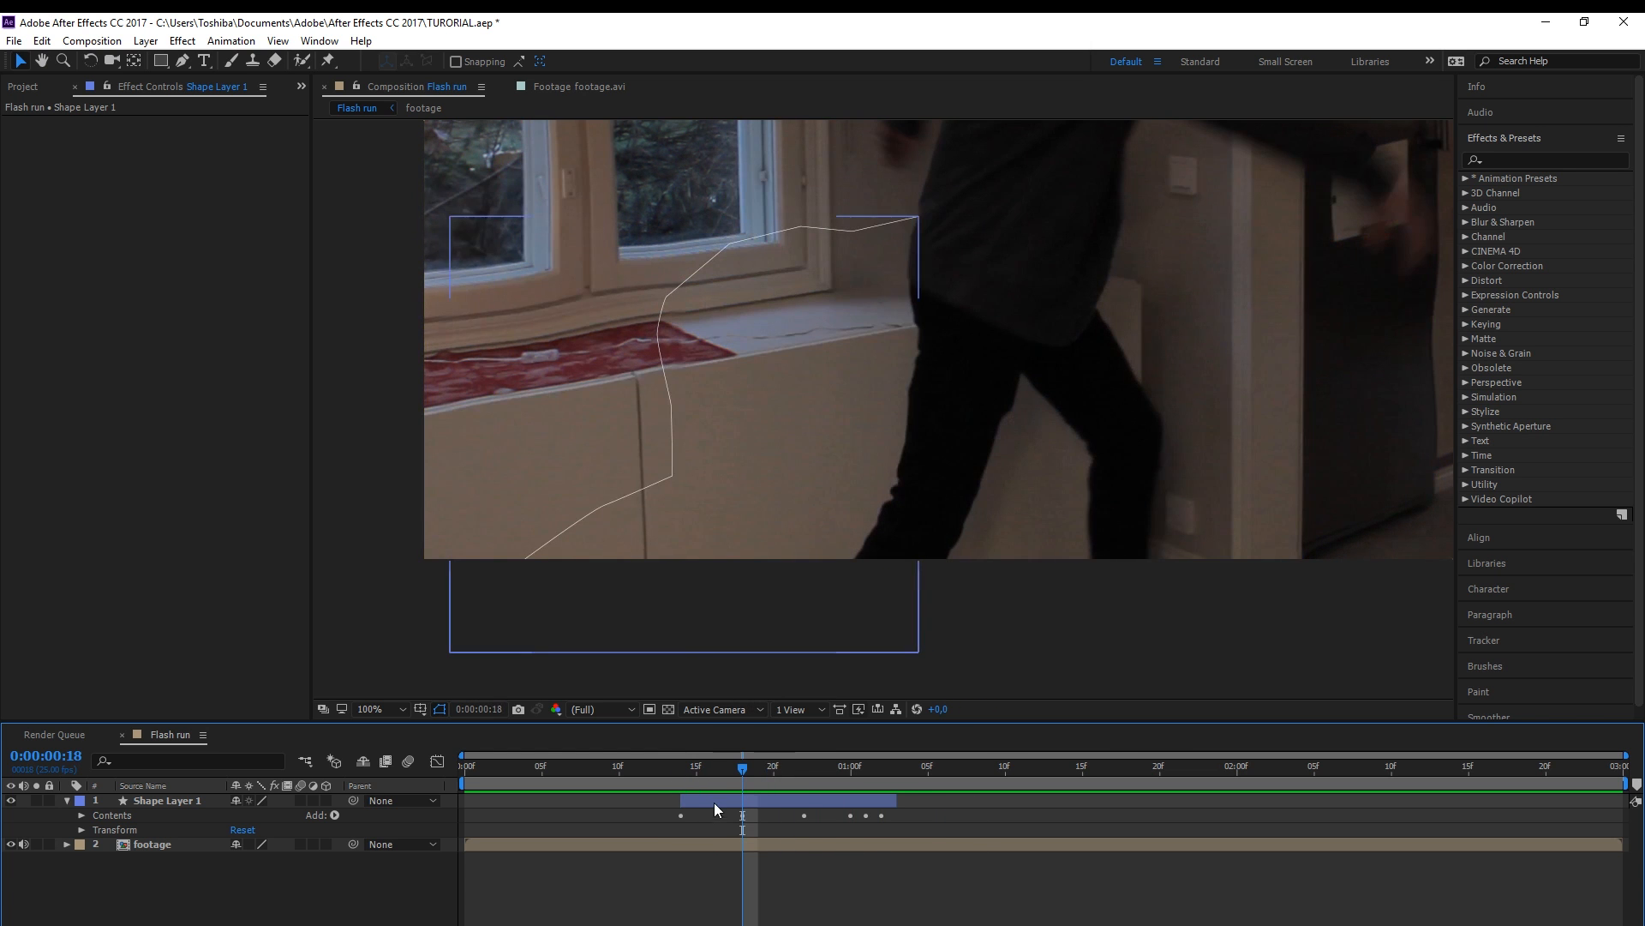
Apply the Turbulent Displace effect to Shape Layer 1
{"action": "left_click", "coordinate": [378, 709]}
{"action": "left_click", "coordinate": [388, 401]}
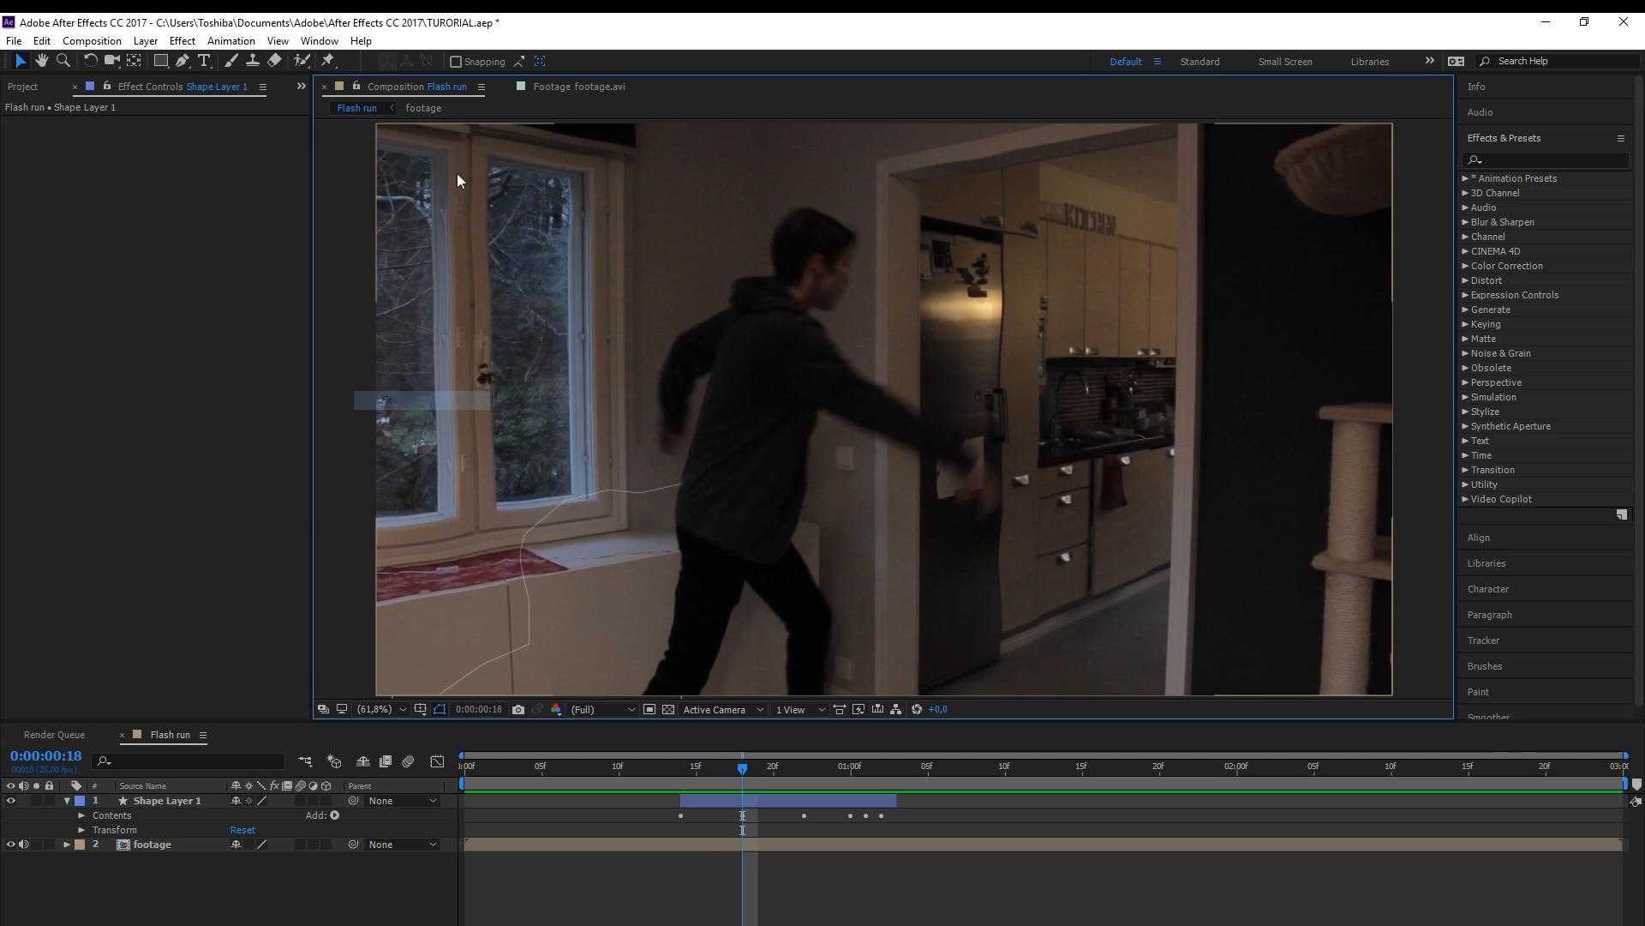
{"action": "left_click", "coordinate": [183, 40]}
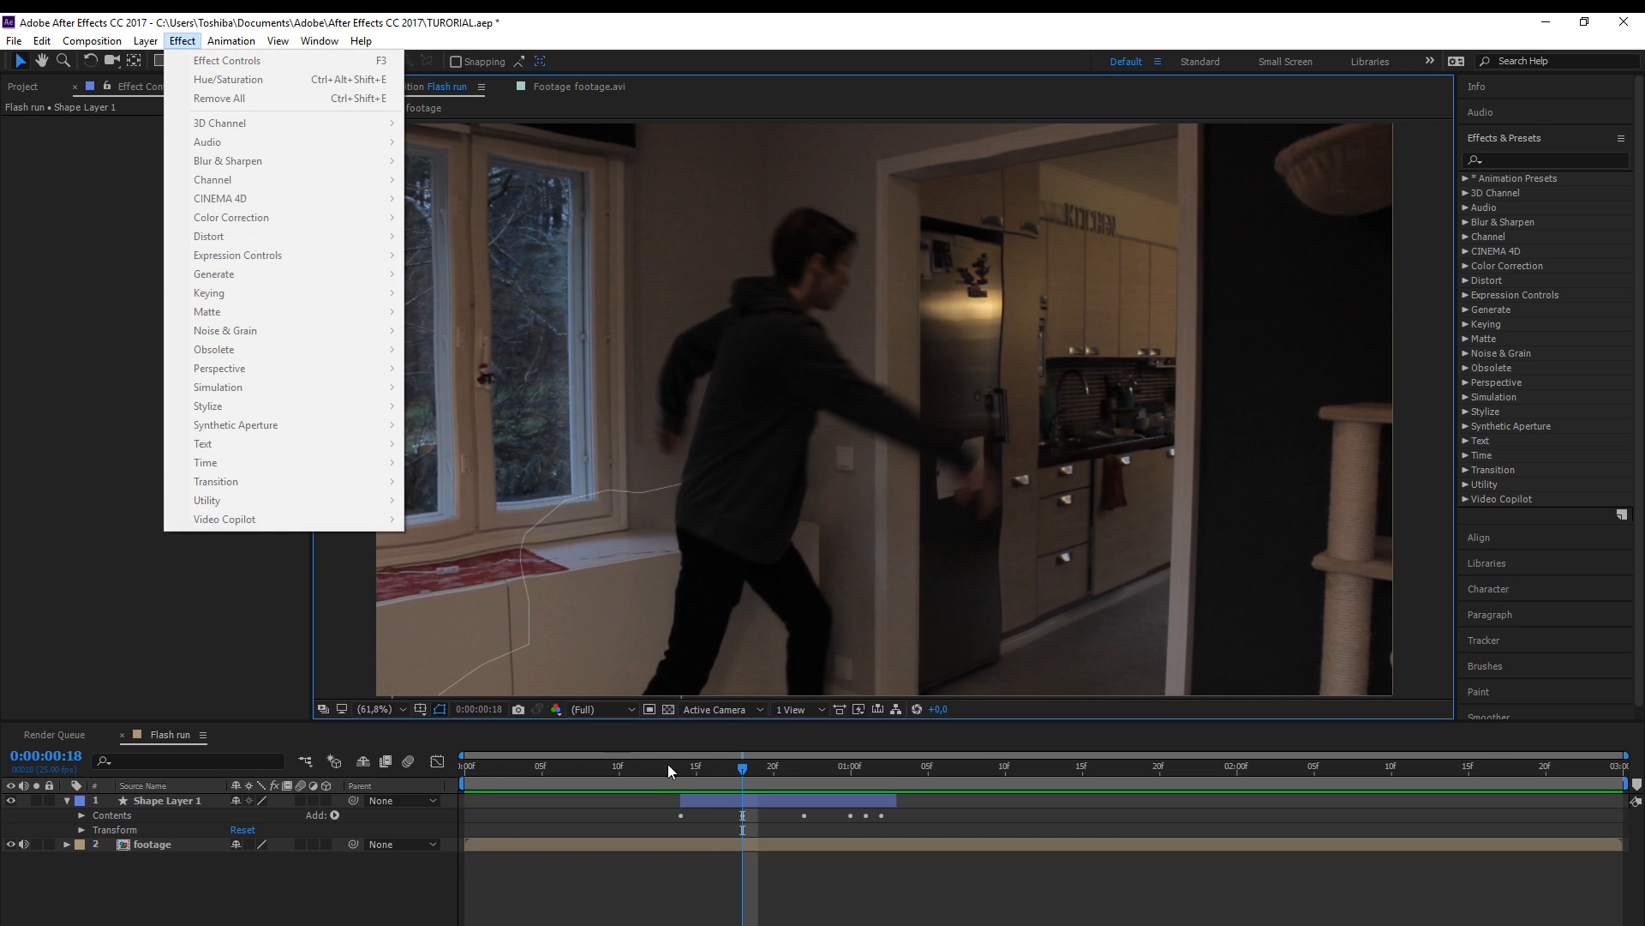
{"action": "left_click", "coordinate": [696, 801]}
{"action": "left_click", "coordinate": [183, 41]}
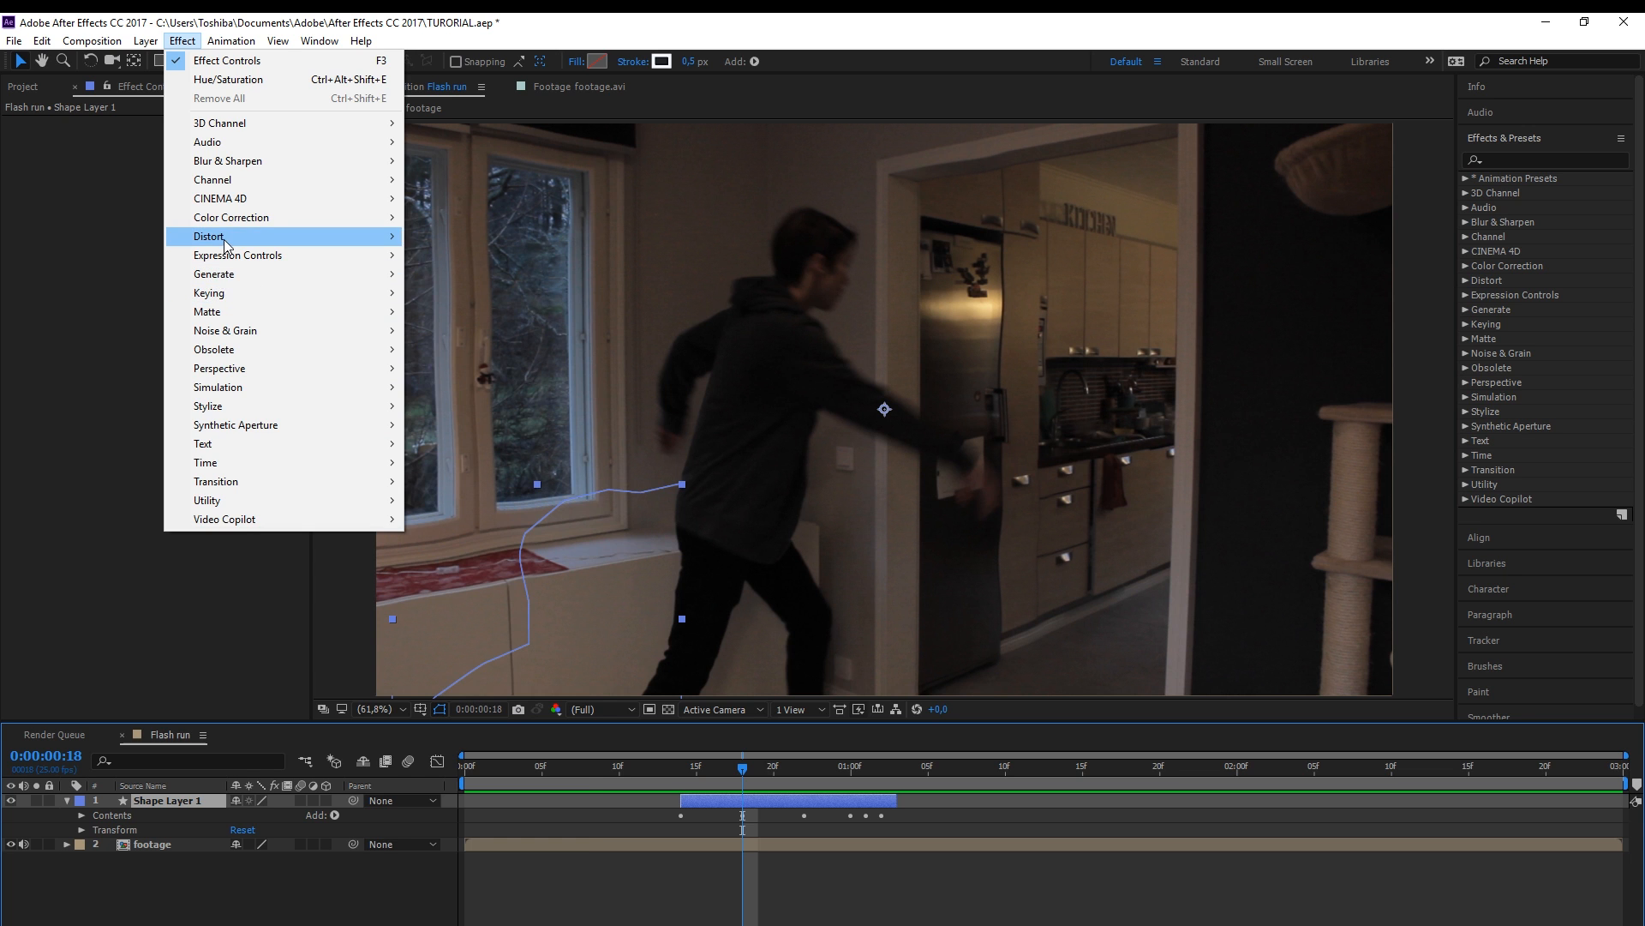
{"action": "mouse_move", "coordinate": [244, 236]}
{"action": "left_click", "coordinate": [493, 839]}
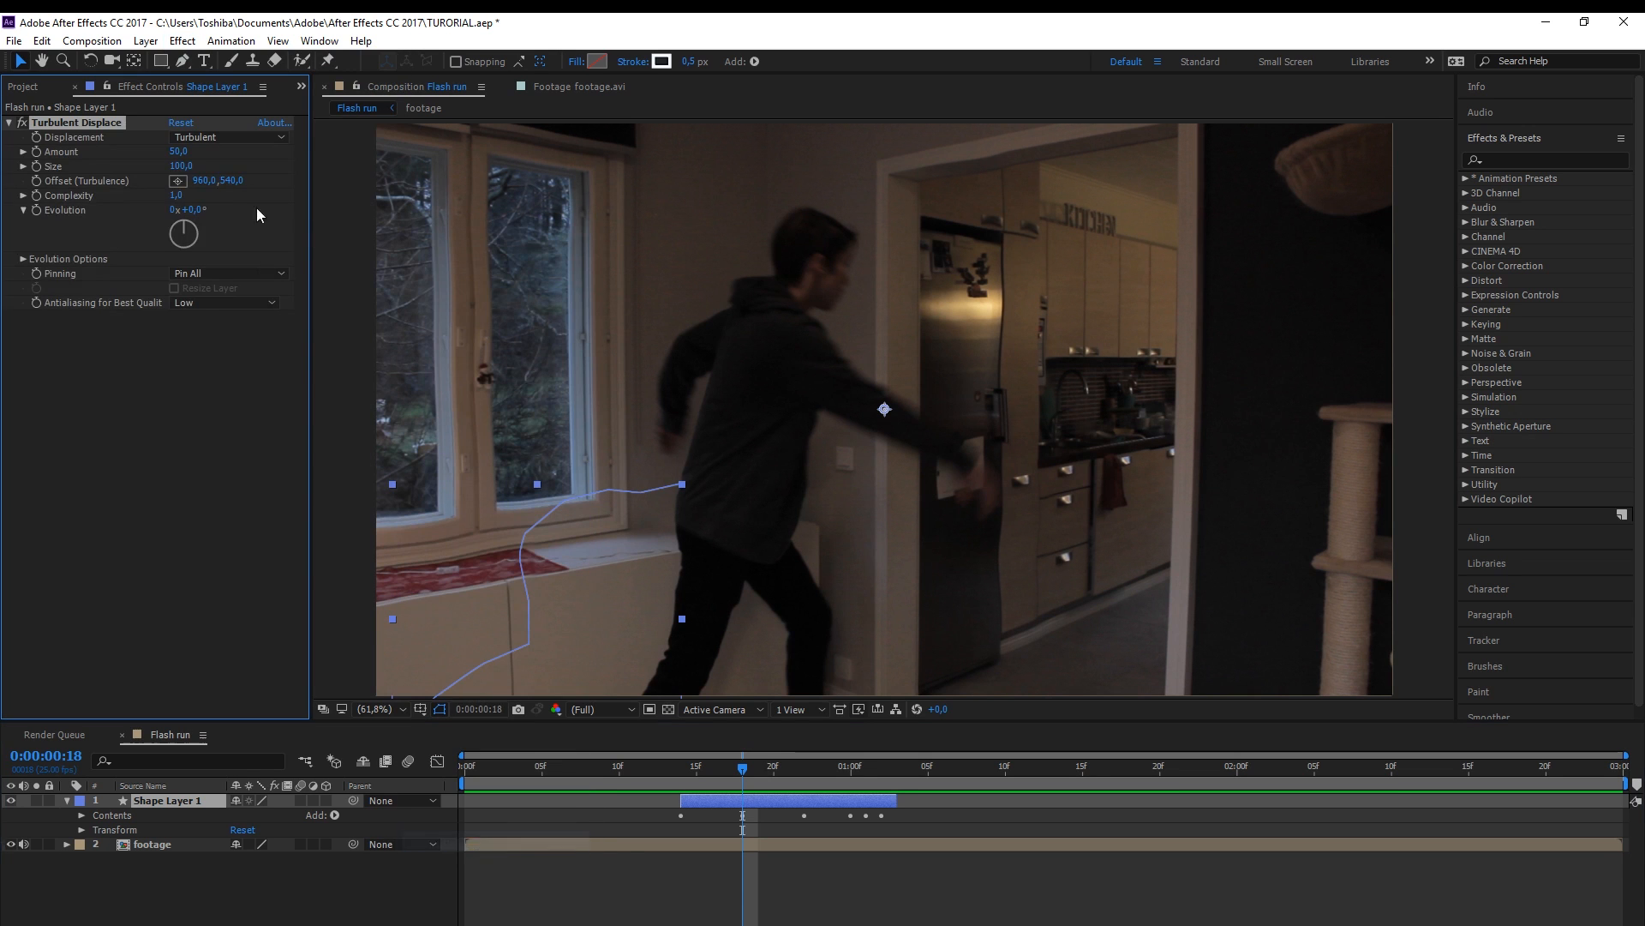
Set Turbulent Displace's size to 4 and its displacement type to Bulge
{"action": "left_click", "coordinate": [90, 501]}
{"action": "left_click", "coordinate": [182, 166]}
{"action": "key", "text": "Return"}
{"action": "left_click", "coordinate": [203, 139]}
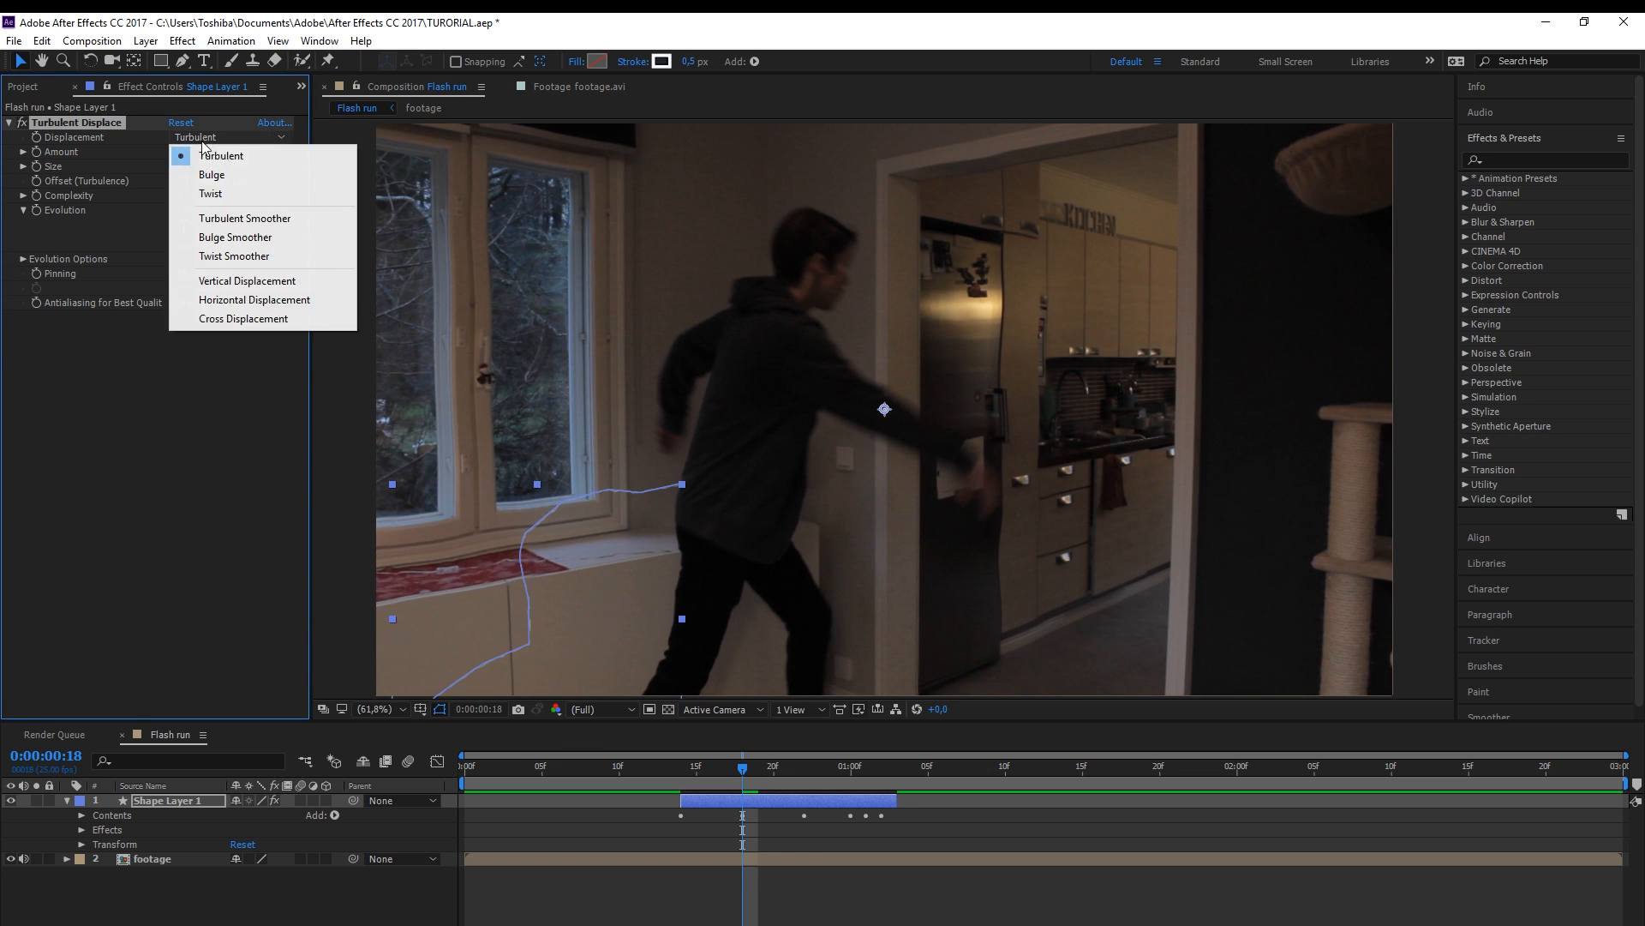
{"action": "left_click", "coordinate": [211, 175]}
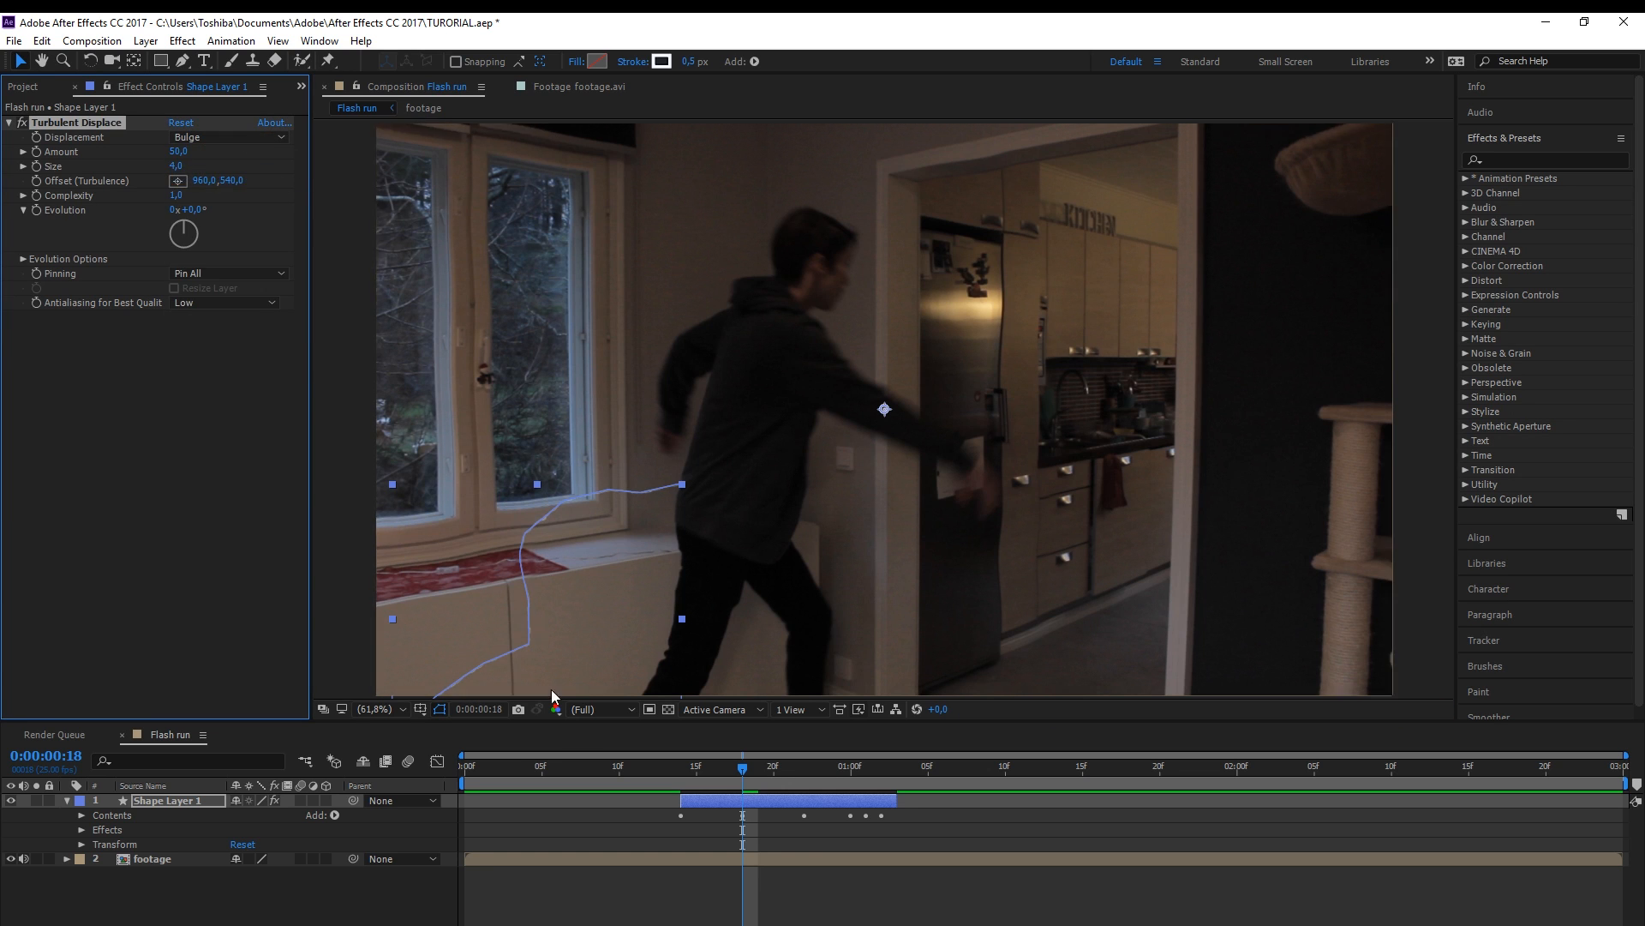
Place Turbulent Displace's offset point at 459, 777, behind the runner, and enable keyframing for Offset (Turbulence) at 0:00:00:14
{"action": "scroll", "coordinate": [552, 689], "scroll_direction": "up", "scroll_amount": 2}
{"action": "left_click", "coordinate": [656, 896]}
{"action": "scroll", "coordinate": [531, 453], "scroll_direction": "up", "scroll_amount": 1}
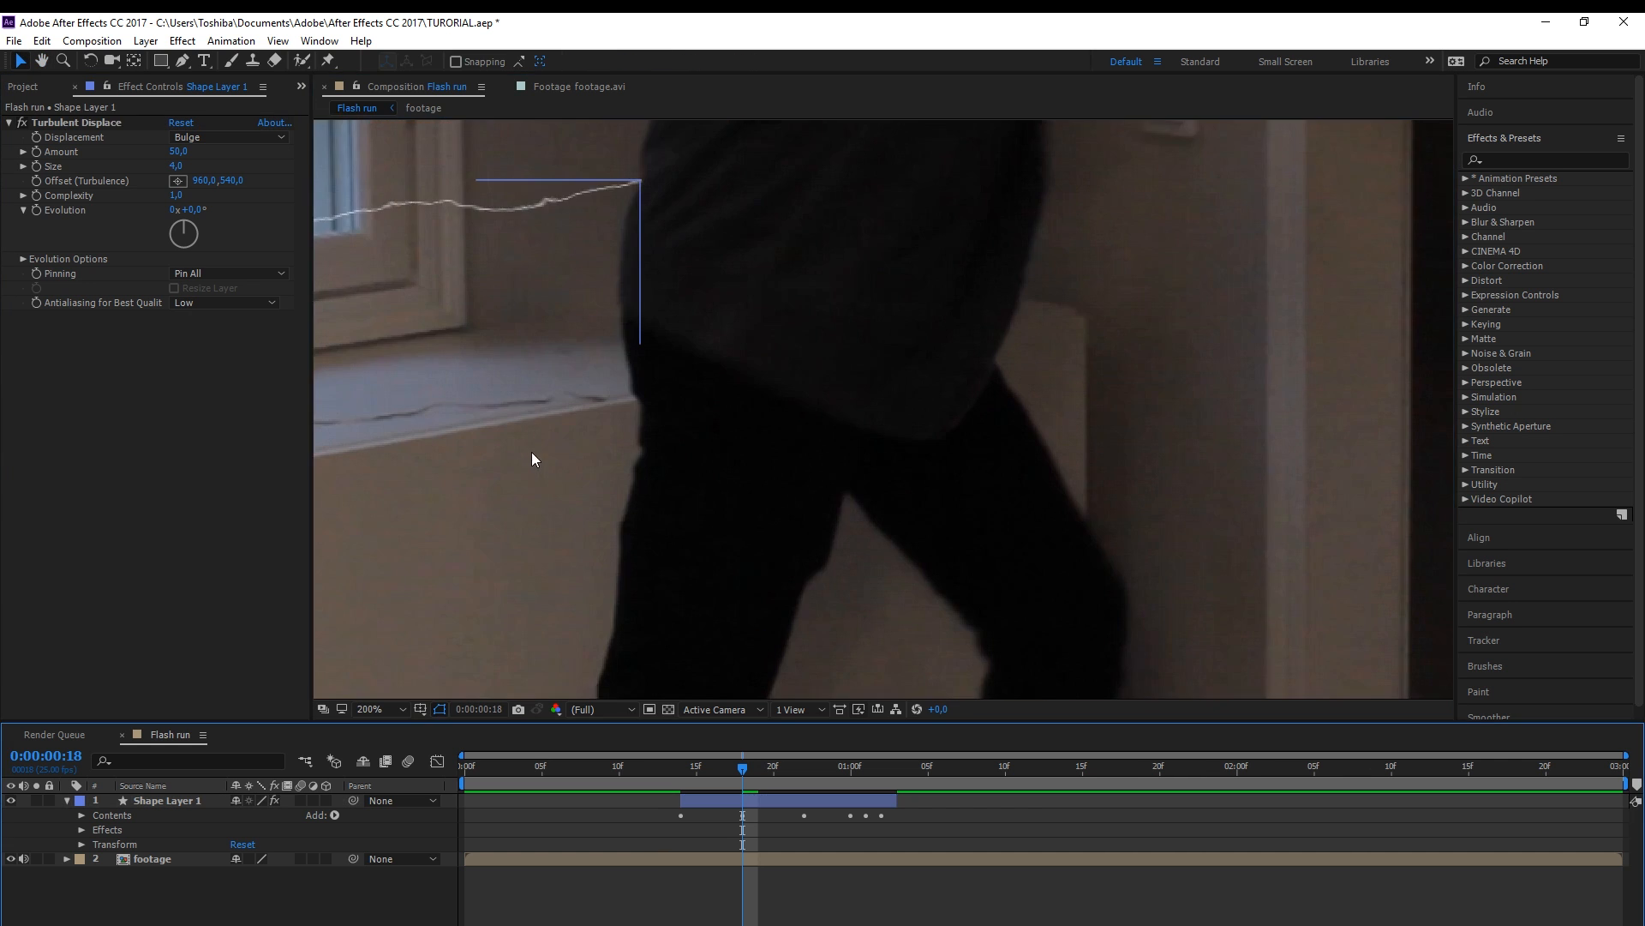
{"action": "left_click_drag", "start_coordinate": [533, 454], "coordinate": [948, 330]}
{"action": "scroll", "coordinate": [606, 323], "scroll_direction": "down", "scroll_amount": 1}
{"action": "left_click_drag", "start_coordinate": [580, 331], "coordinate": [515, 394]}
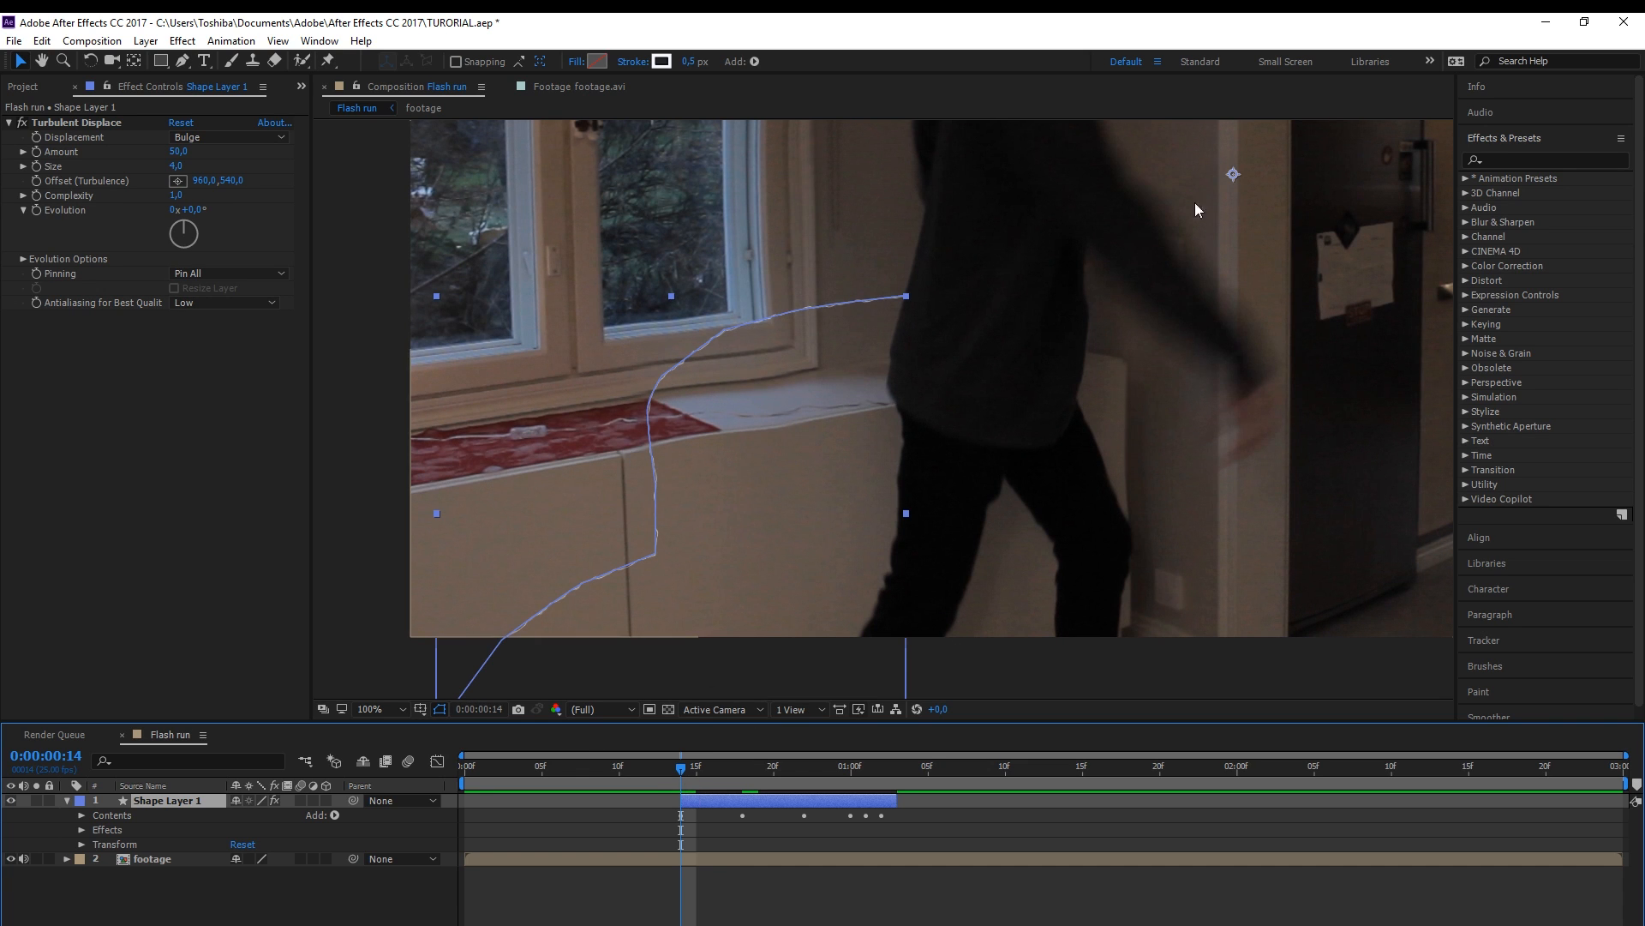
{"action": "left_click", "coordinate": [74, 125]}
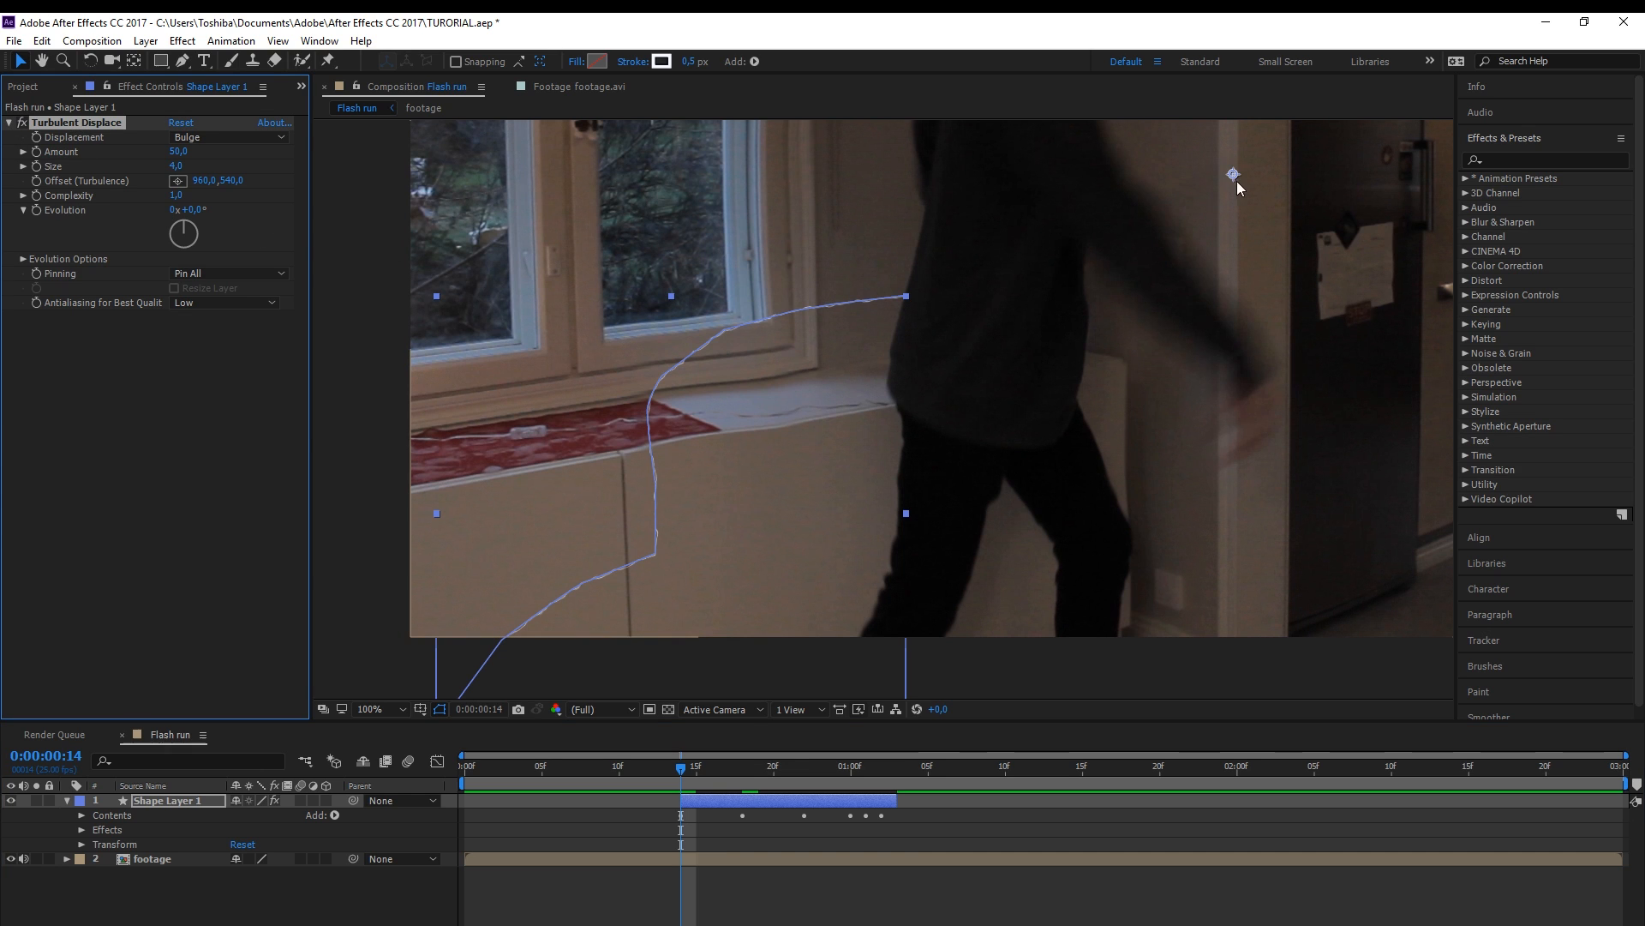
{"action": "left_click_drag", "start_coordinate": [1235, 174], "coordinate": [1113, 260]}
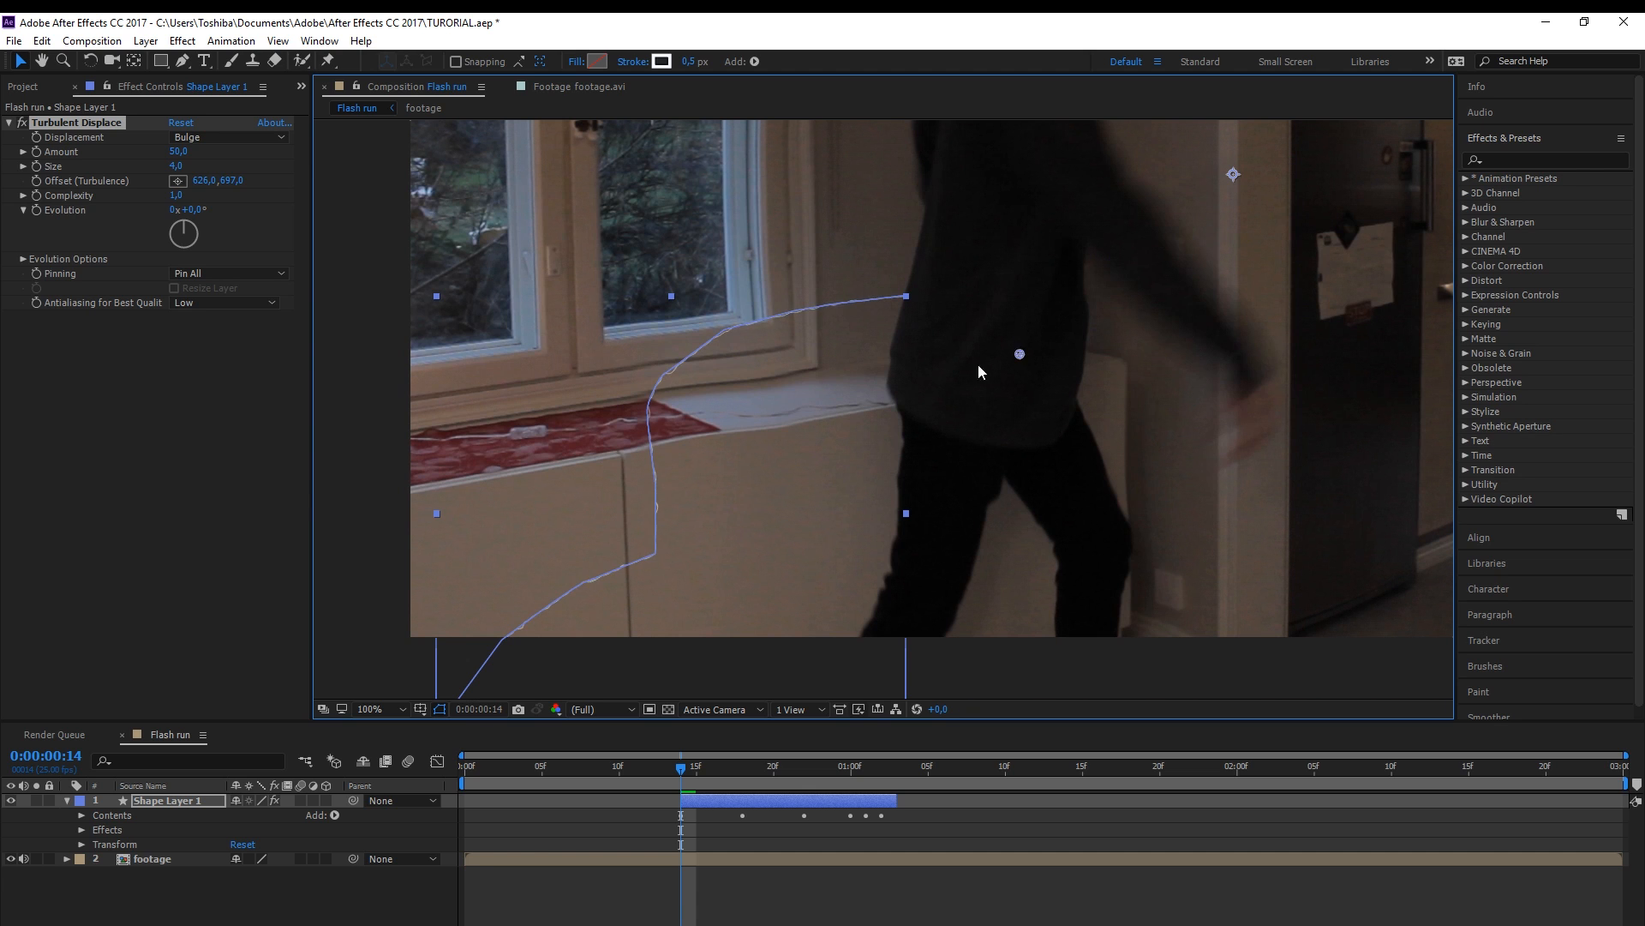
{"action": "left_click_drag", "start_coordinate": [774, 407], "coordinate": [805, 377]}
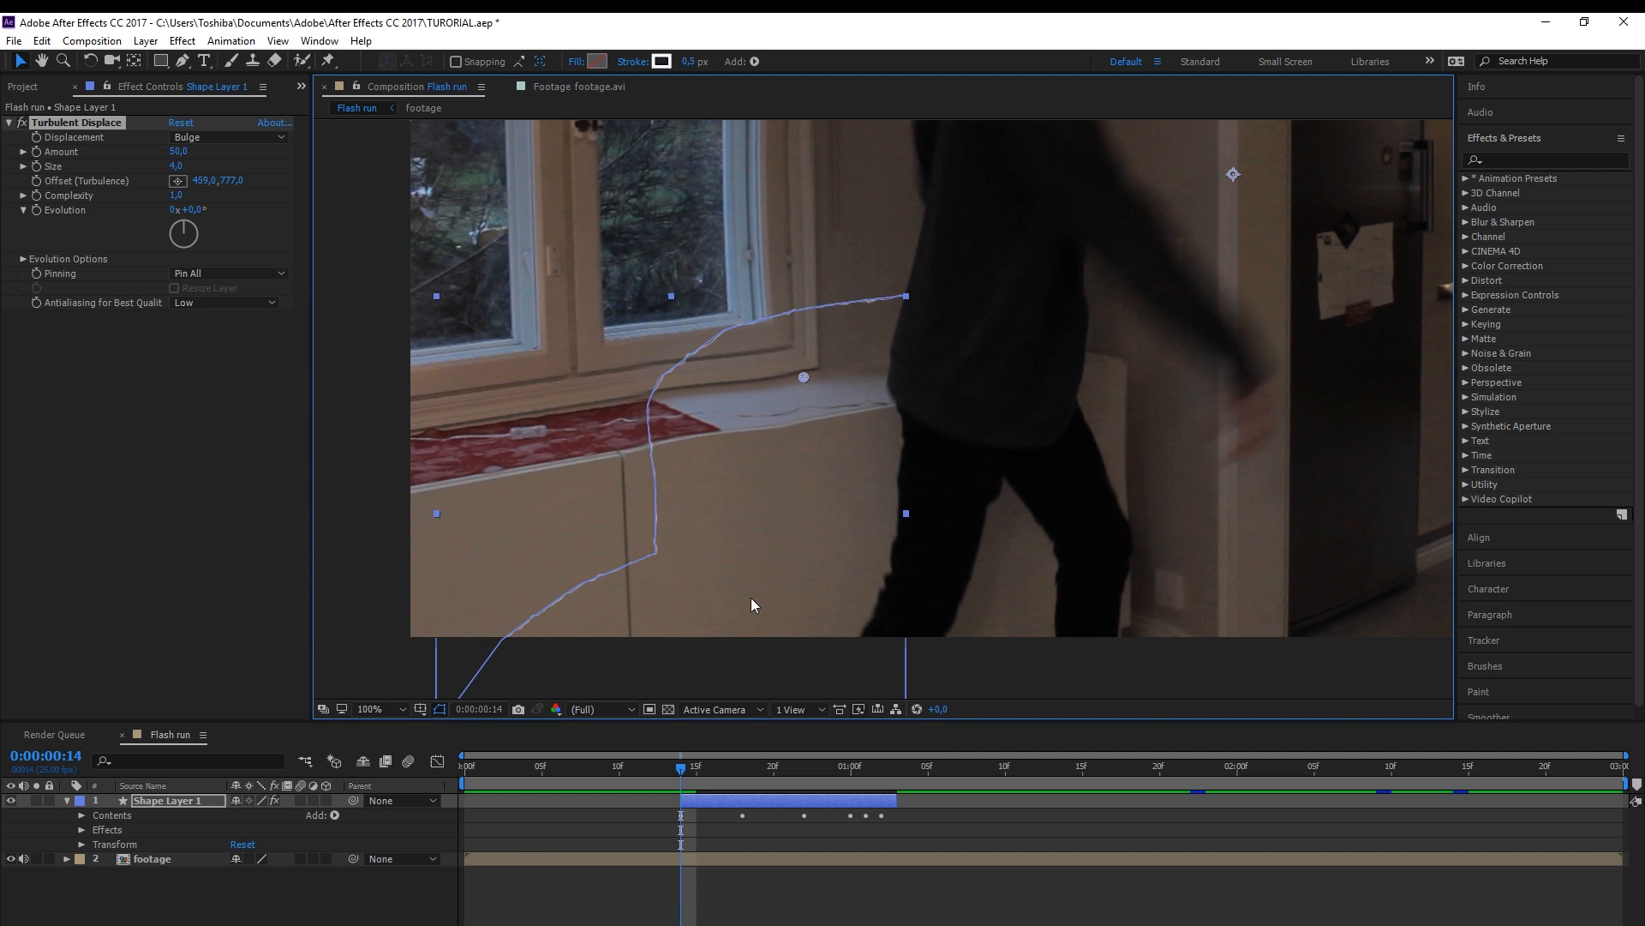
{"action": "left_click", "coordinate": [37, 182]}
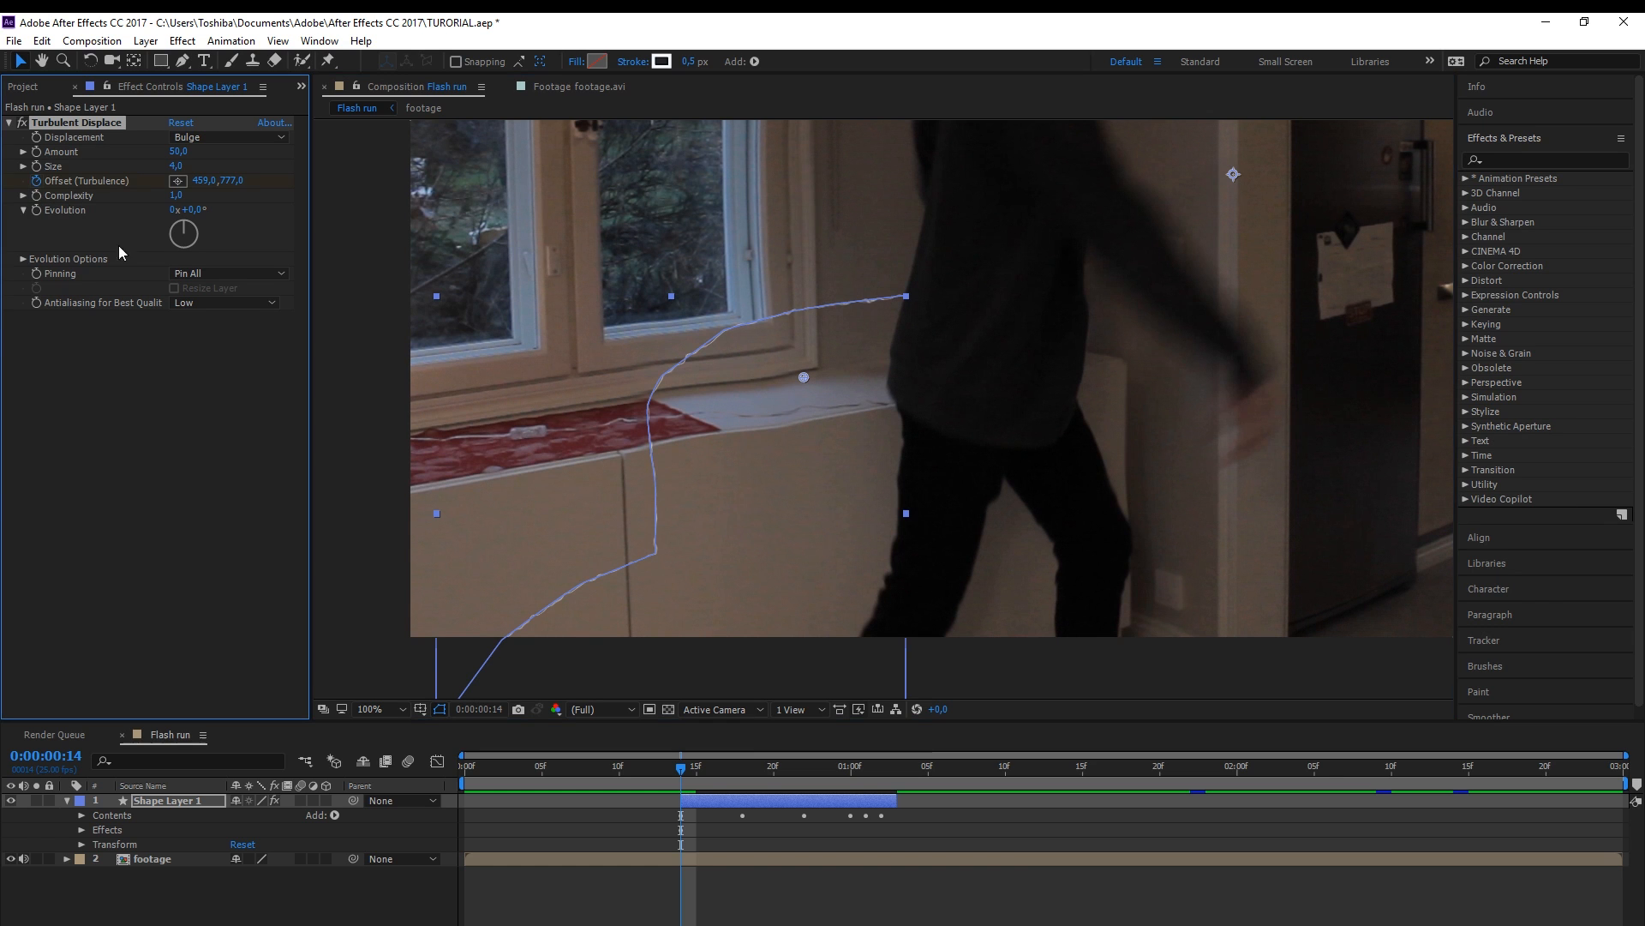
Keyframe the turbulence offset point slightly farther down and away from the runner at 0:00:01:02 and scrub through the result
{"action": "left_click", "coordinate": [886, 782]}
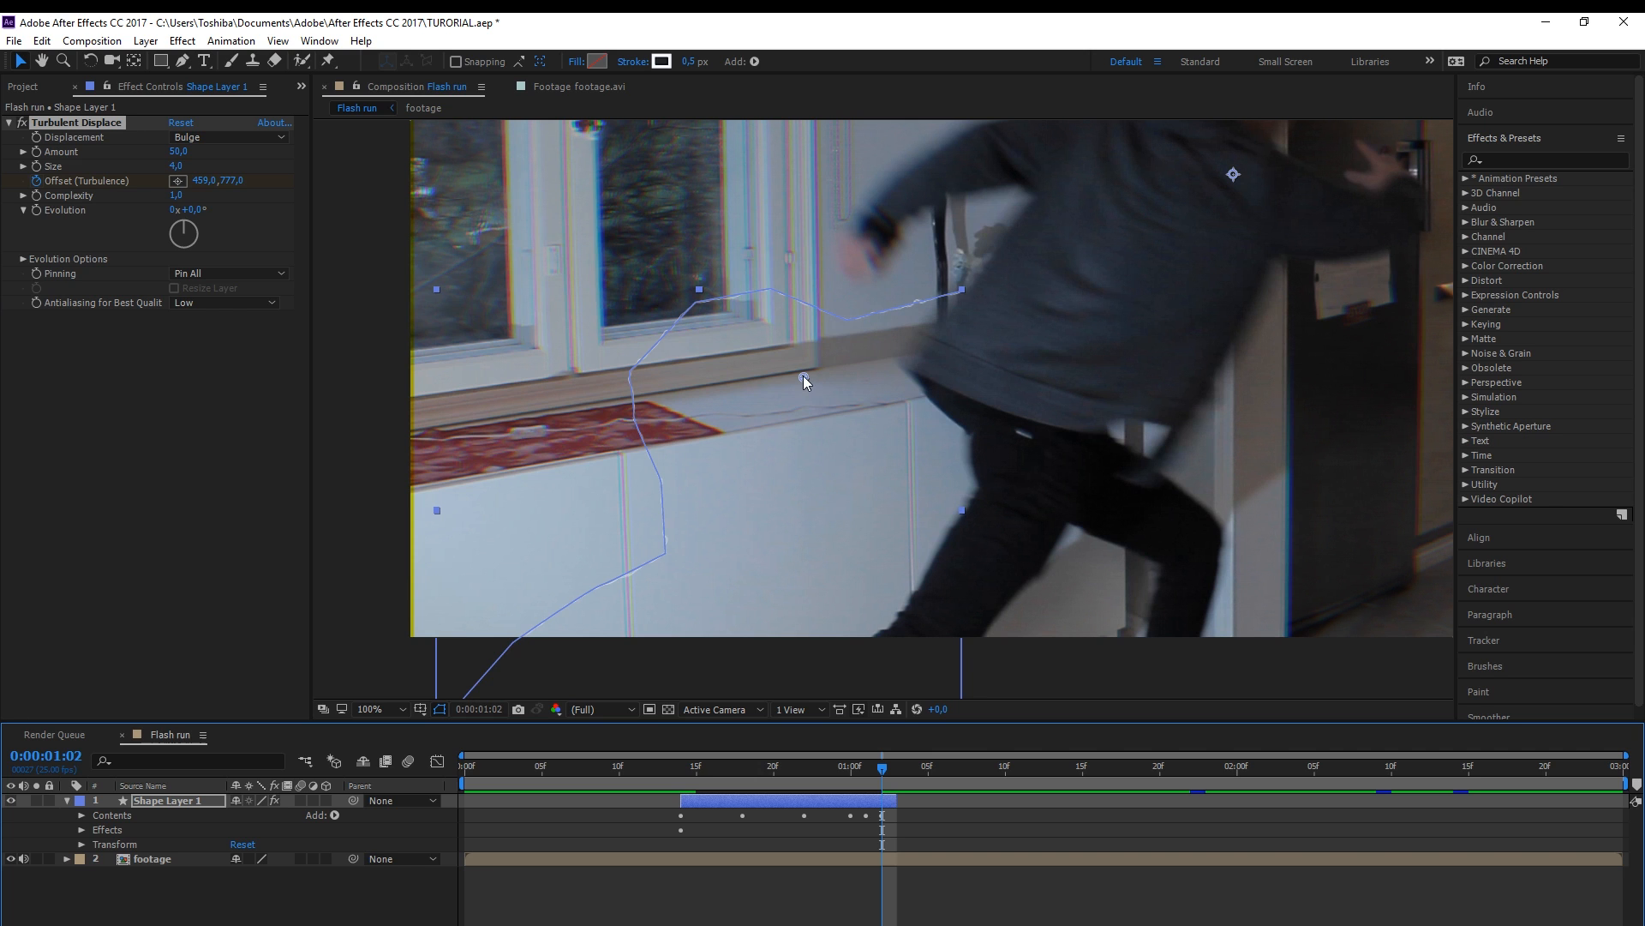
{"action": "left_click_drag", "start_coordinate": [805, 373], "coordinate": [761, 398]}
{"action": "left_click", "coordinate": [794, 881]}
{"action": "mouse_move", "coordinate": [701, 780]}
{"action": "left_mouse_down"}
{"action": "mouse_move", "coordinate": [526, 780]}
{"action": "mouse_move", "coordinate": [835, 768]}
{"action": "left_mouse_up"}
{"action": "left_click", "coordinate": [757, 799]}
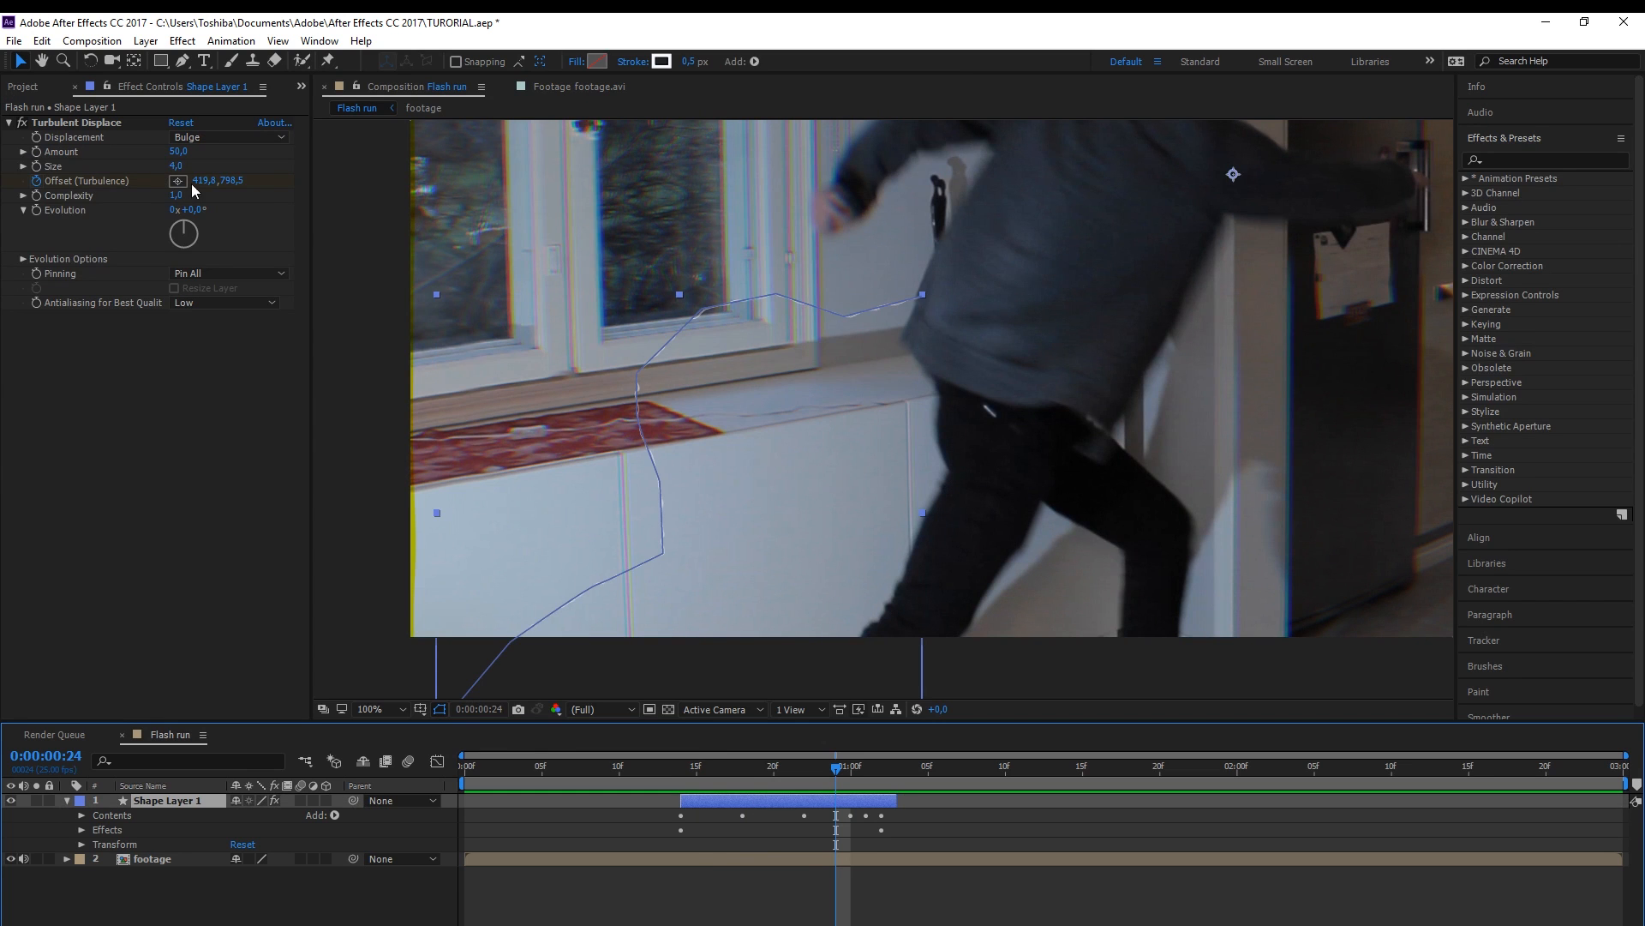
Try a Turbulent Displace amount of 80 and preview the lightning trail from 0:00:00:09
{"action": "left_click", "coordinate": [179, 152]}
{"action": "type", "text": "80"}
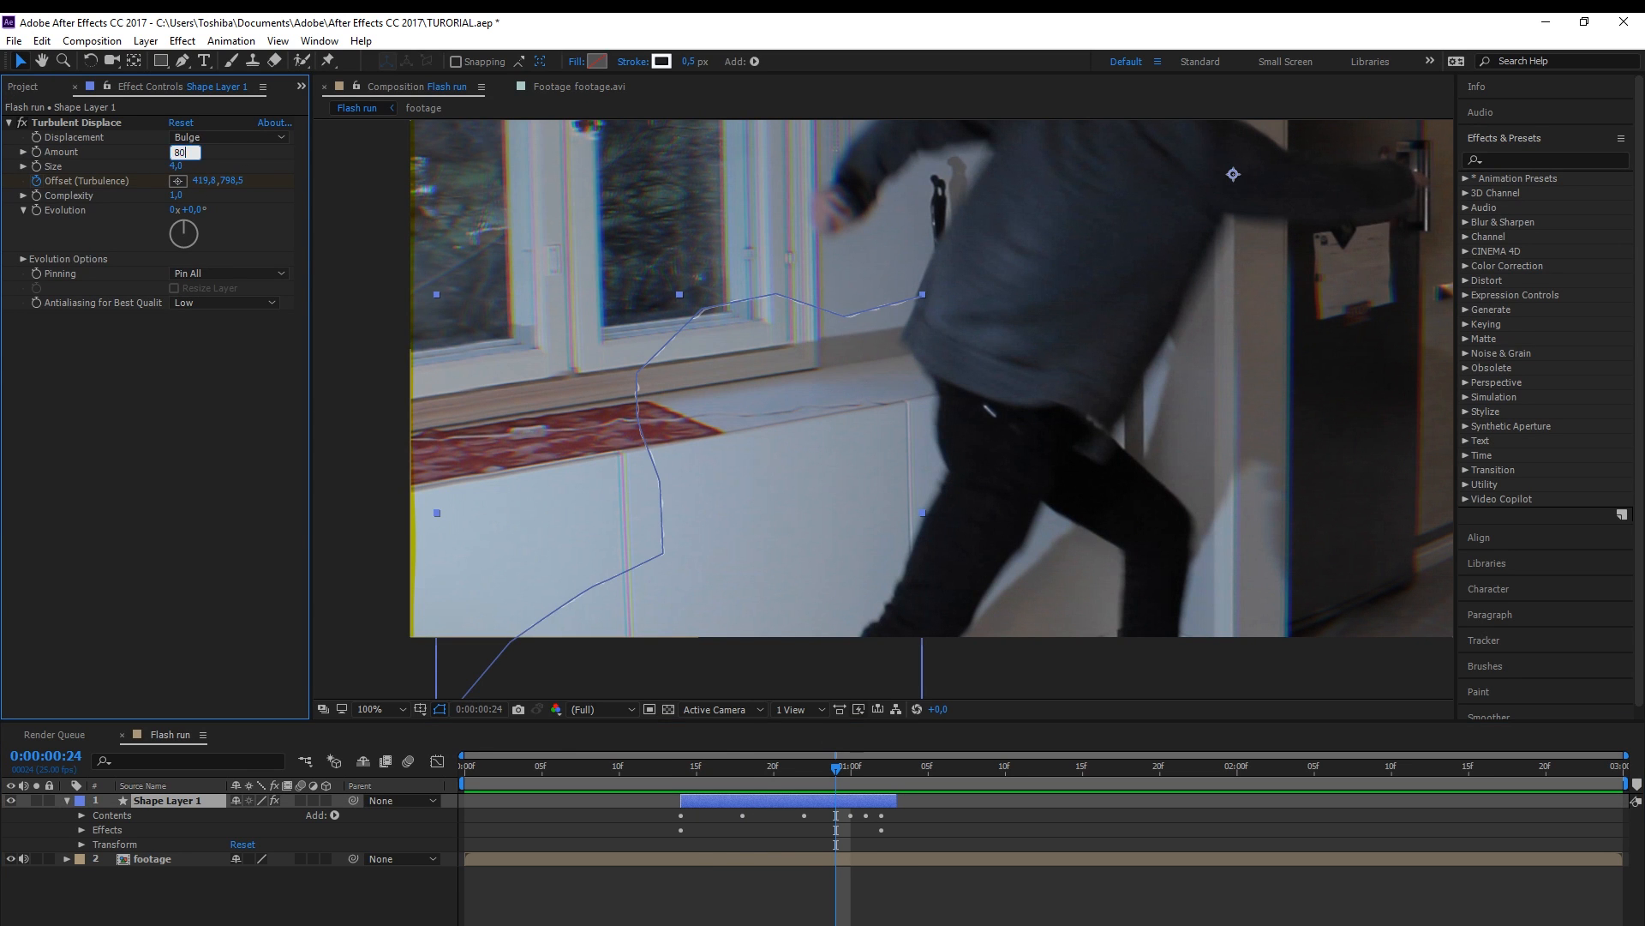
{"action": "key", "text": "Return"}
{"action": "left_click", "coordinate": [768, 845]}
{"action": "left_click", "coordinate": [604, 767]}
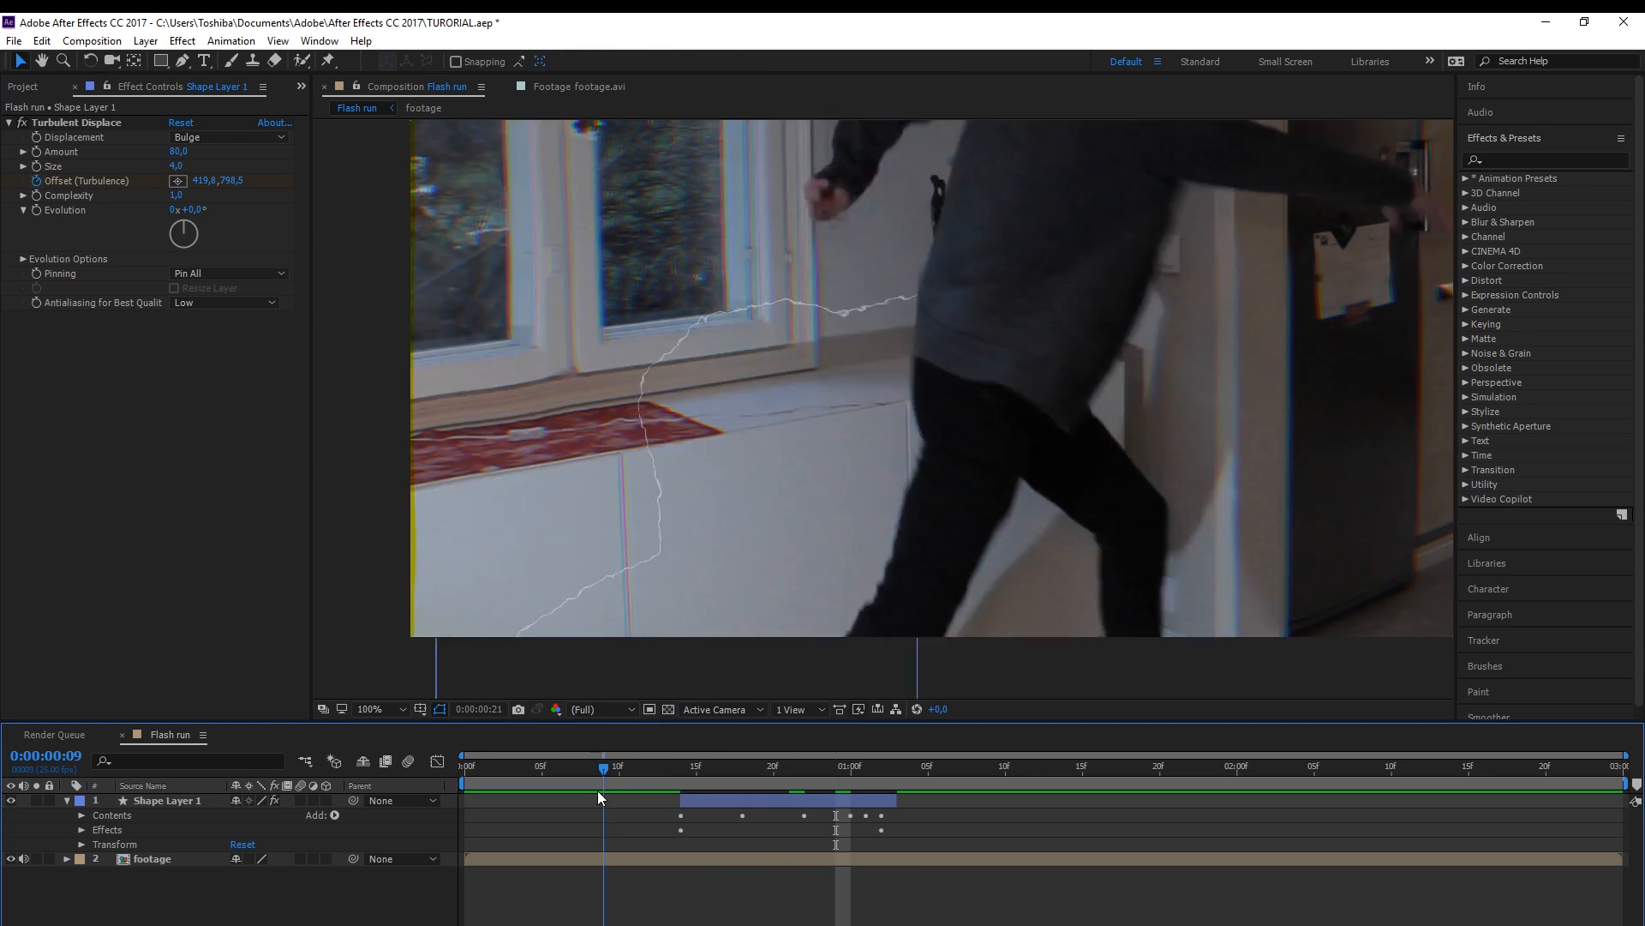
{"action": "key", "text": "space"}
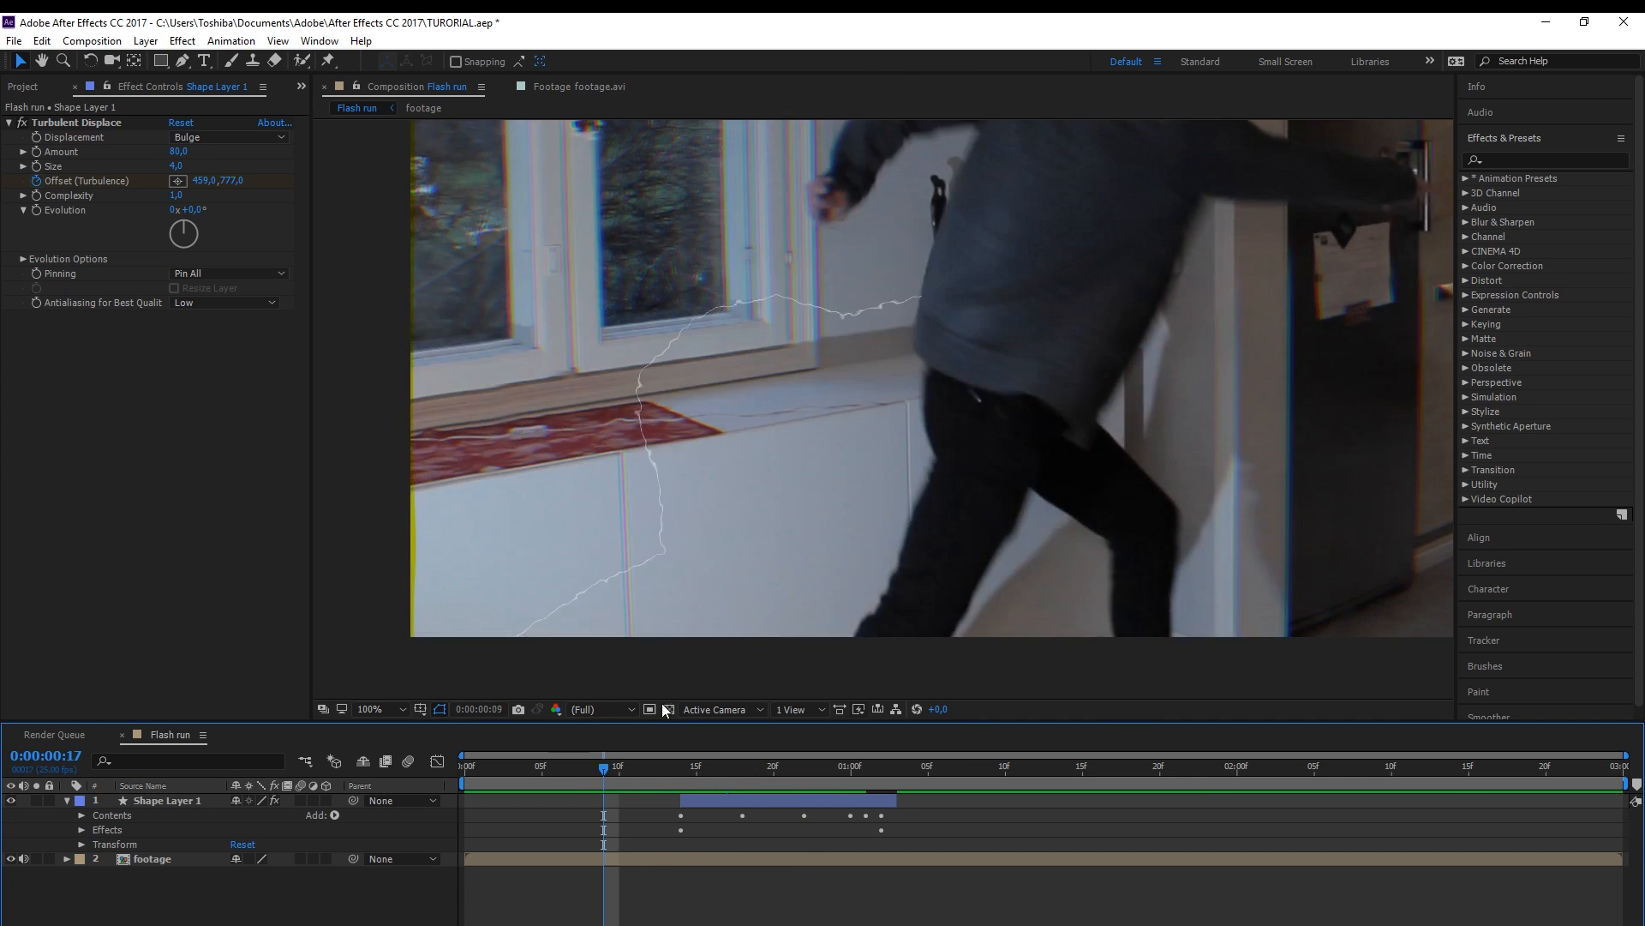
Set the Turbulent Displace amount to 55
{"action": "left_click", "coordinate": [179, 151]}
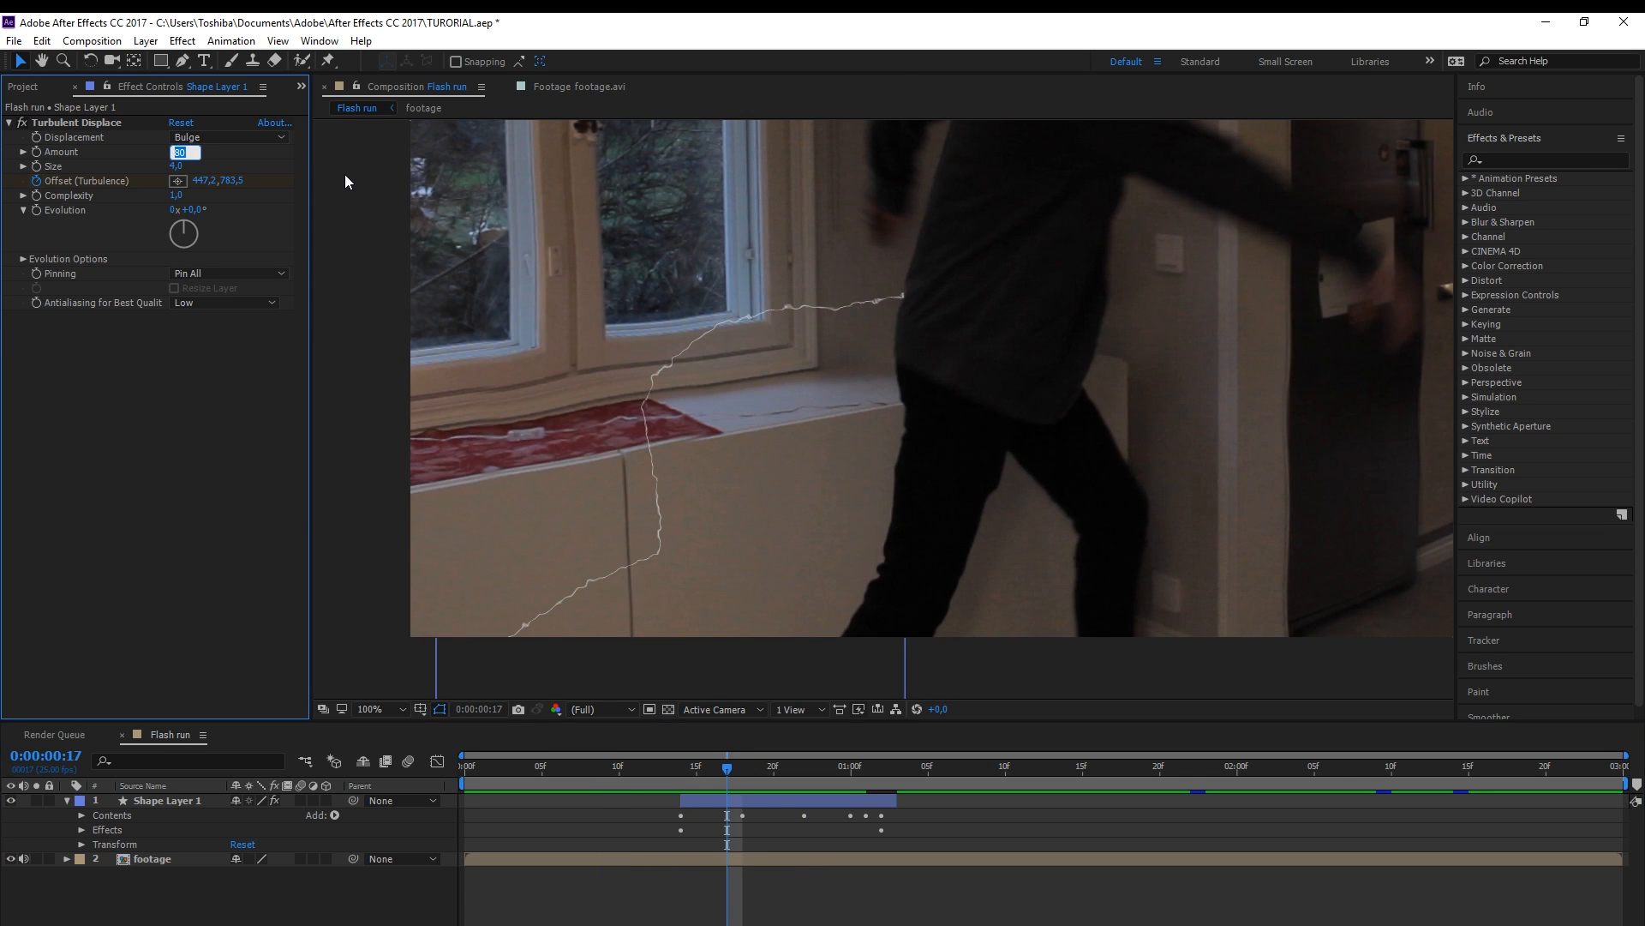
{"action": "type", "text": "55"}
{"action": "key", "text": "Return"}
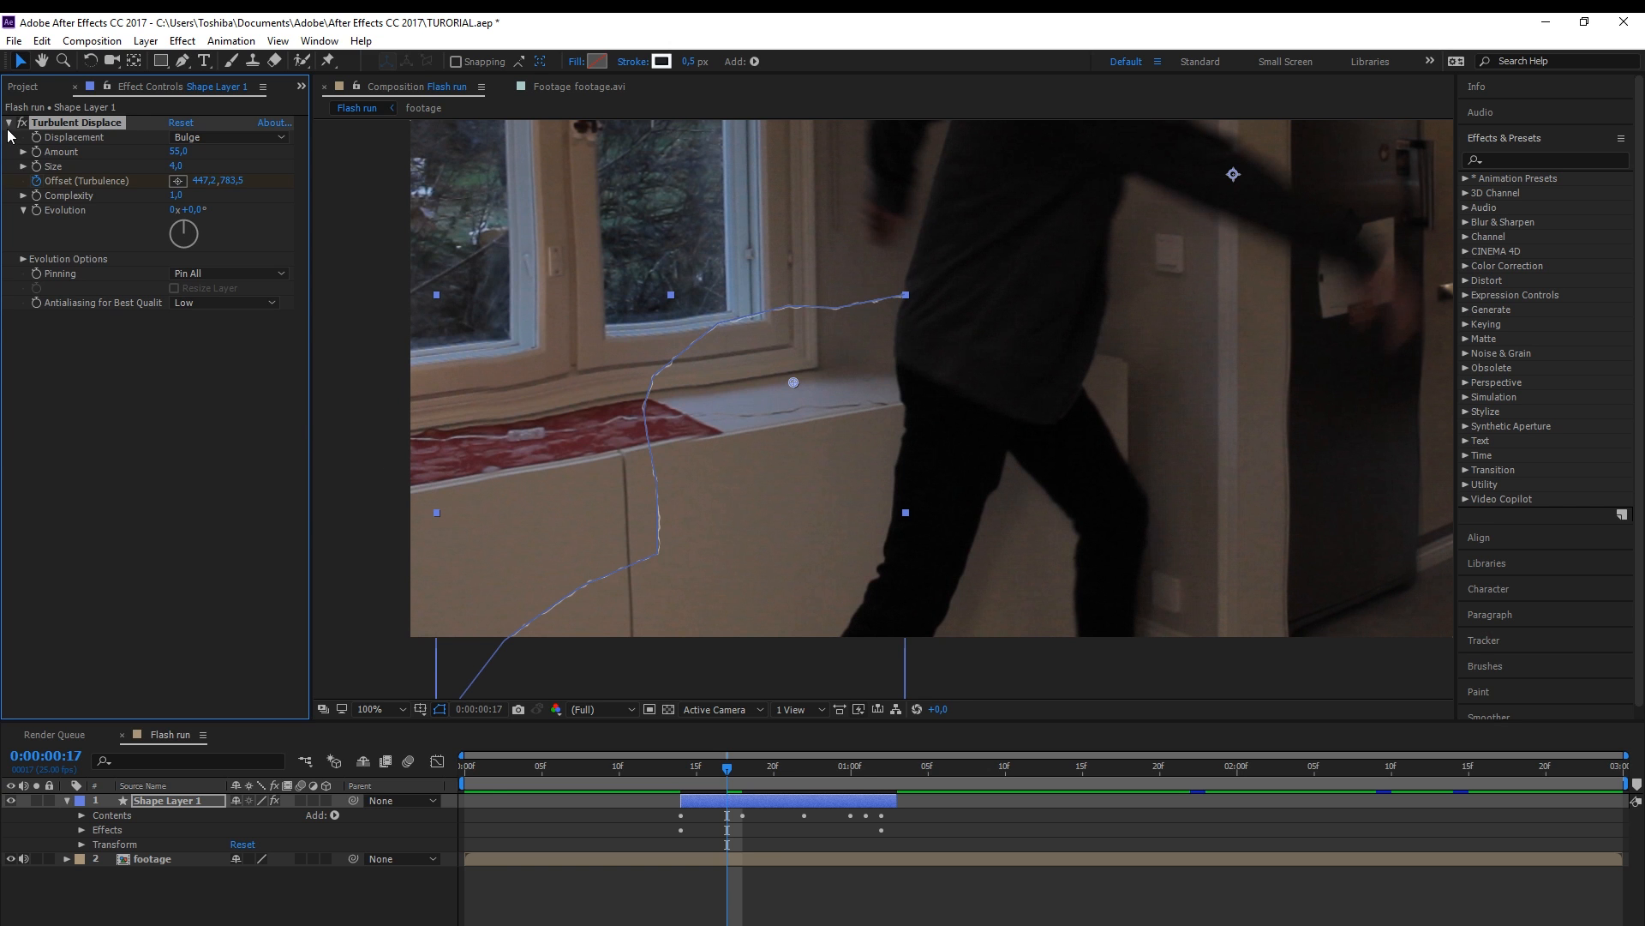
Add a second Turbulent Displace effect to Shape Layer 1, set its size to 20 and scrub through the trail
{"action": "left_click", "coordinate": [9, 123]}
{"action": "left_click", "coordinate": [182, 41]}
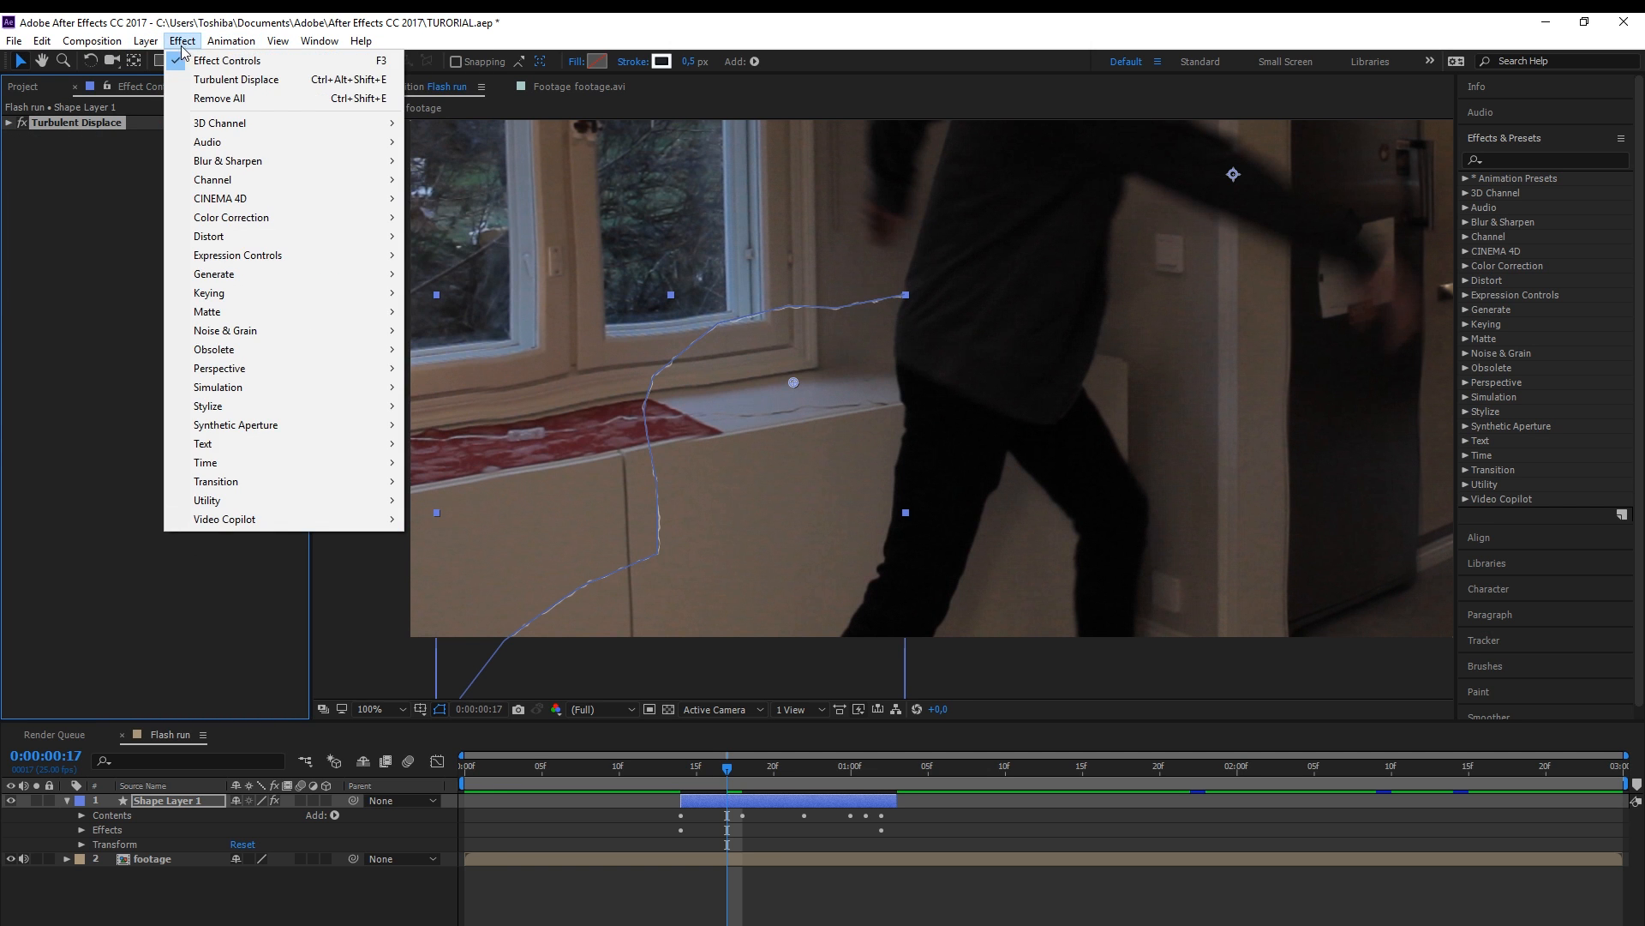
{"action": "left_click", "coordinate": [233, 79]}
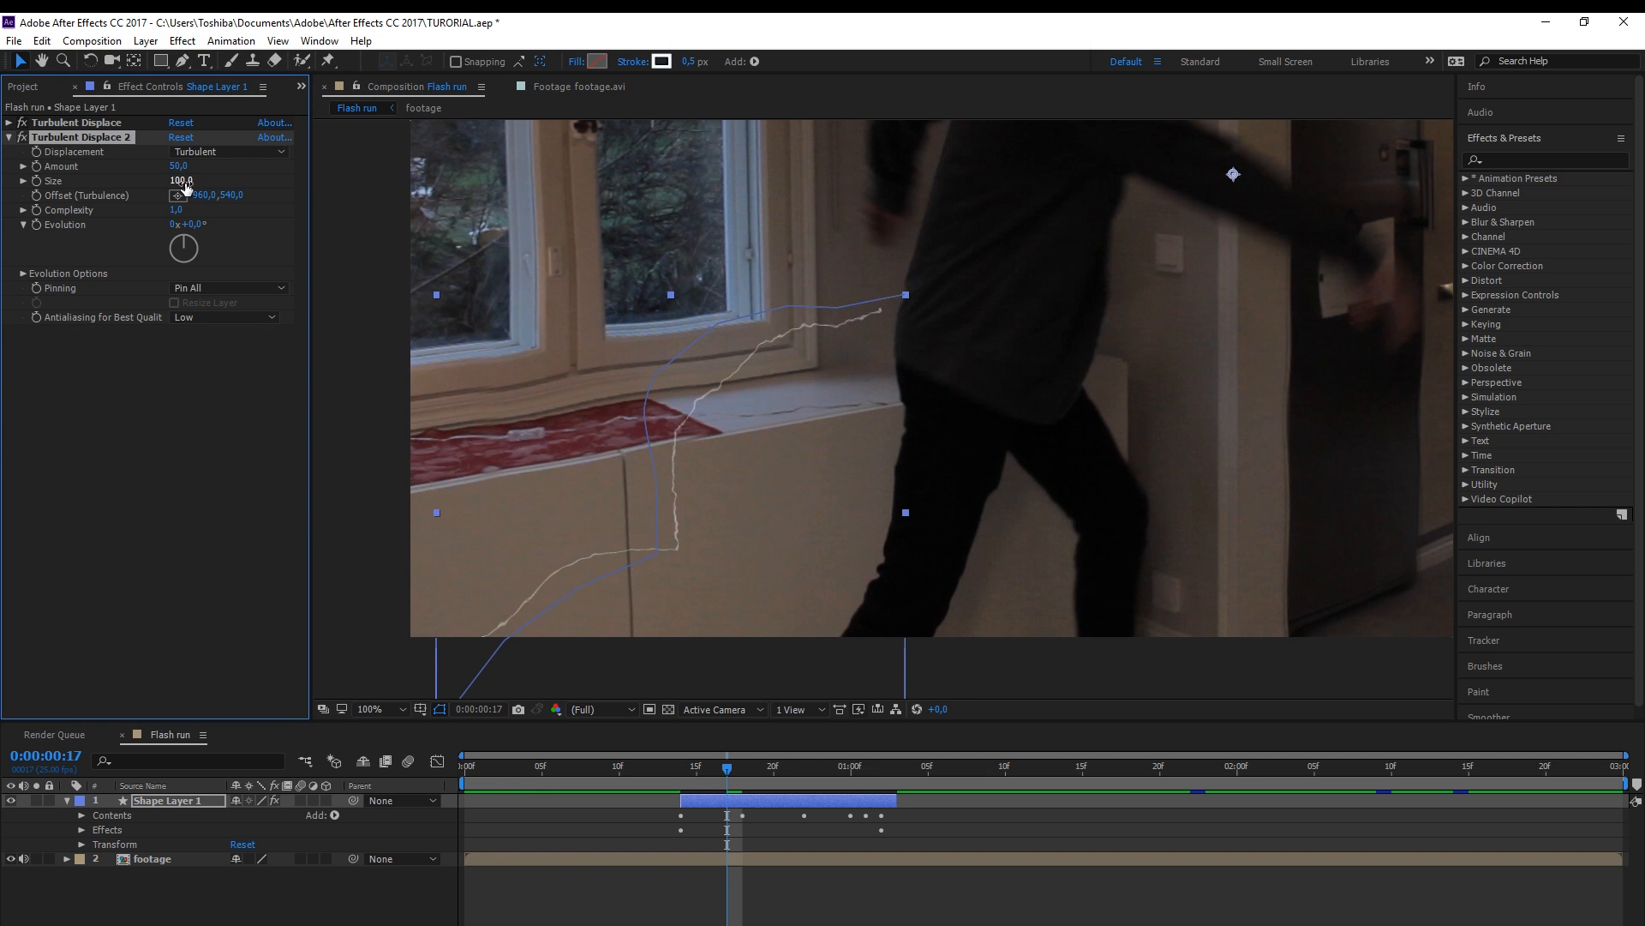
{"action": "left_click", "coordinate": [183, 181]}
{"action": "type", "text": "20"}
{"action": "key", "text": "Return"}
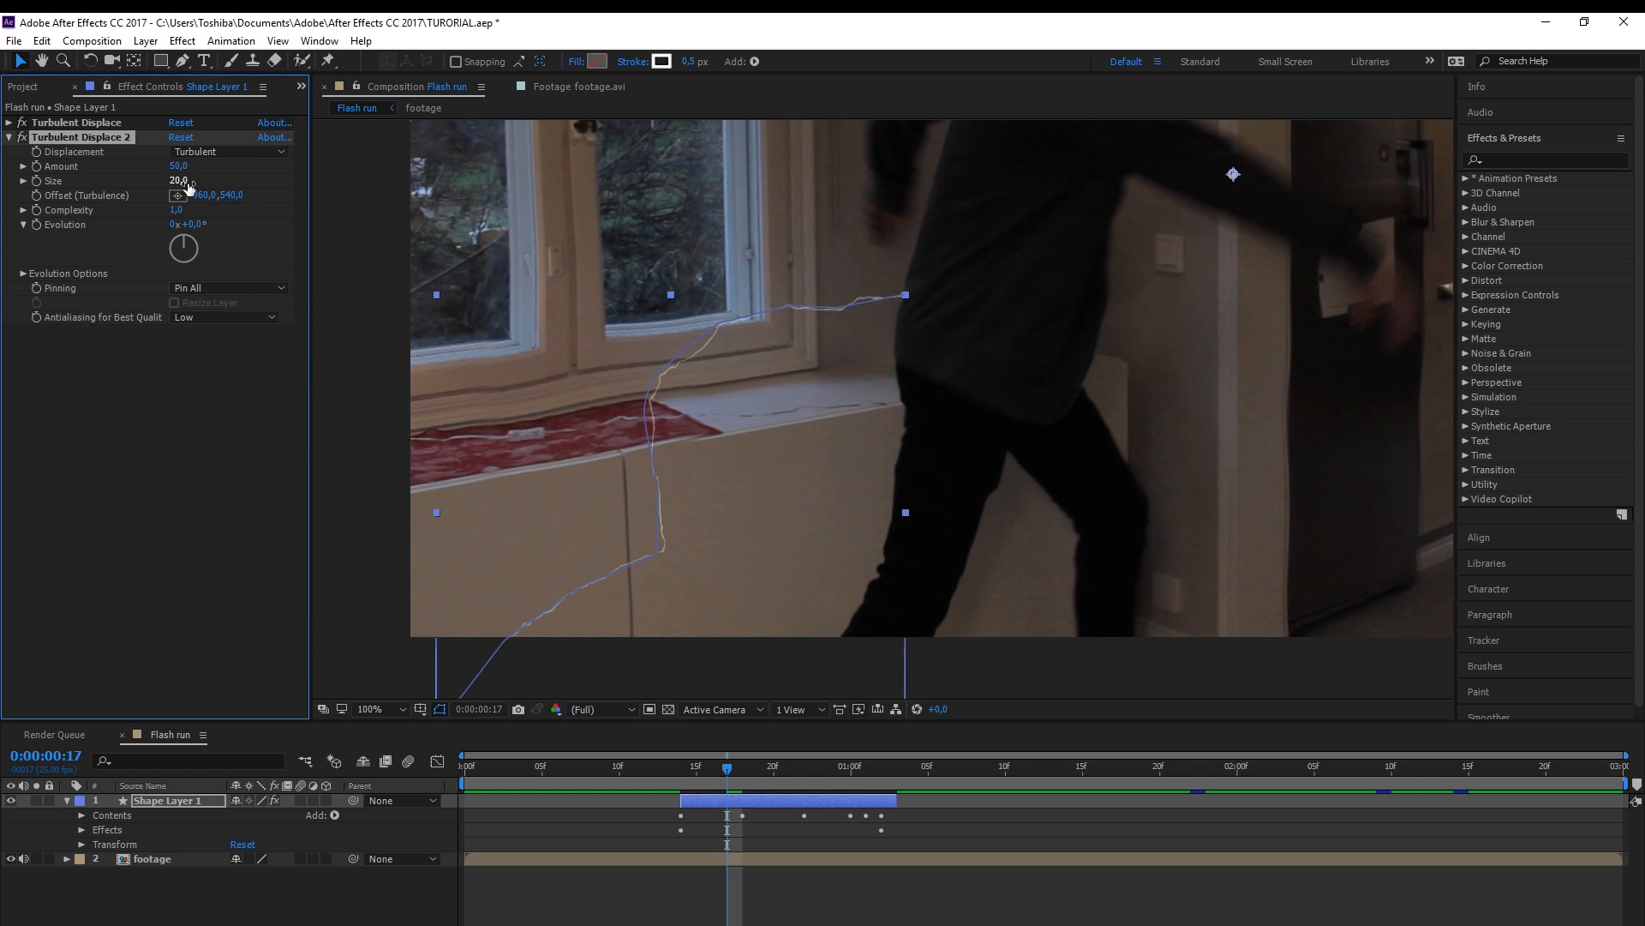
{"action": "left_click_drag", "start_coordinate": [722, 776], "coordinate": [751, 779]}
{"action": "left_click", "coordinate": [738, 804]}
{"action": "left_click", "coordinate": [719, 778]}
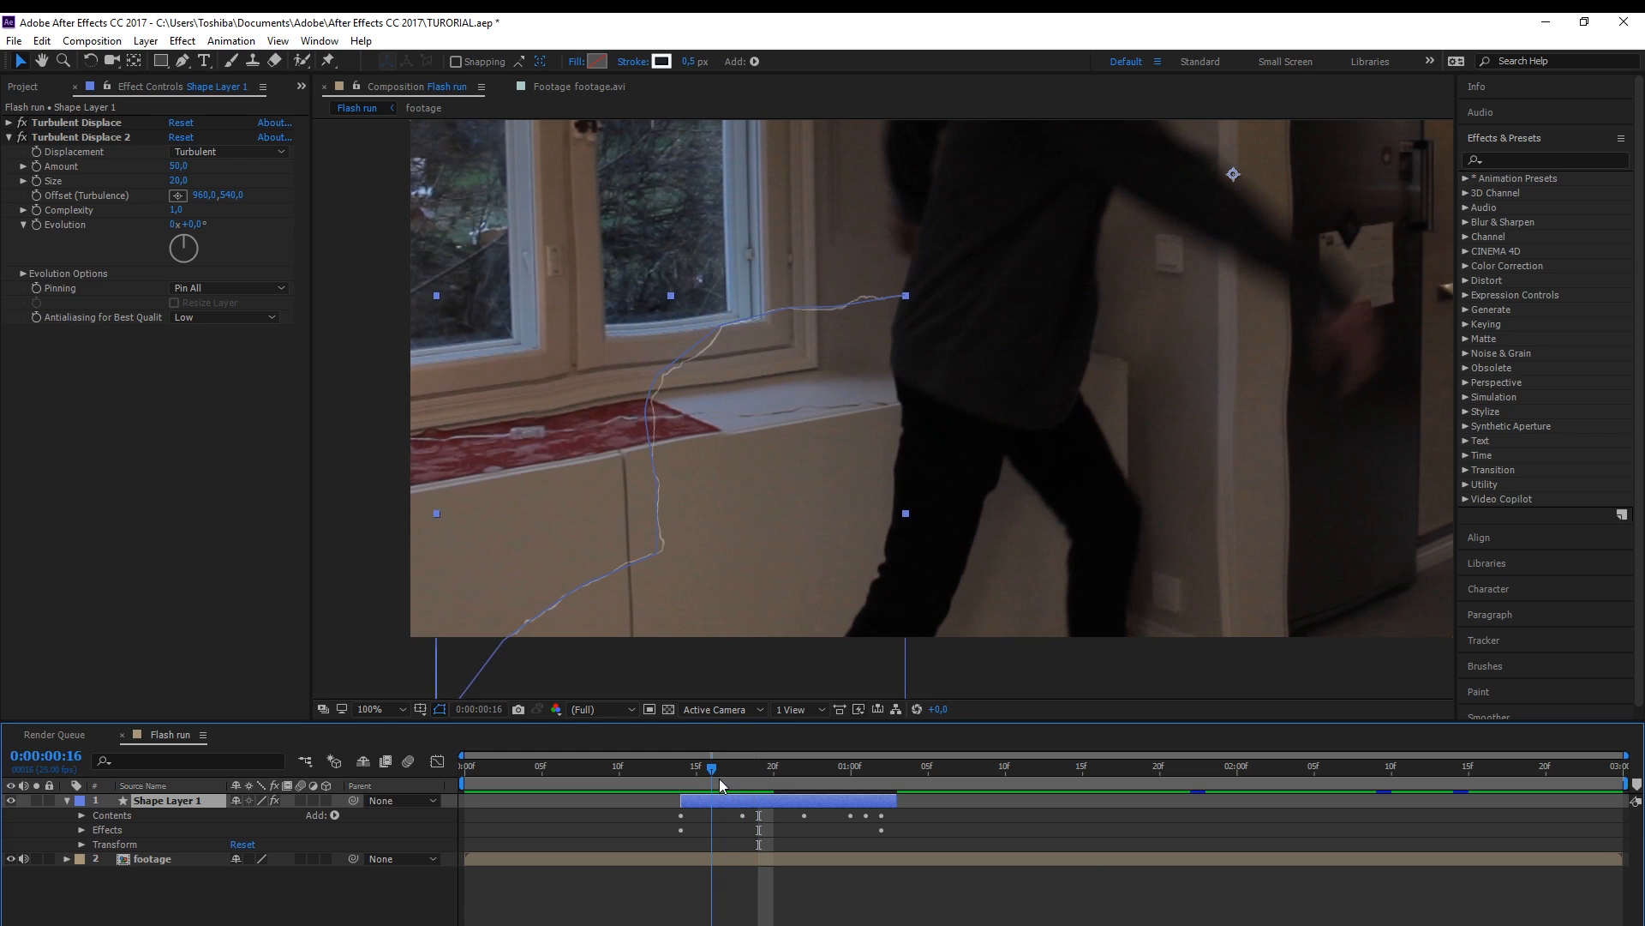
Set the displacement type of the second Turbulent Displace effect to Twist
{"action": "left_click", "coordinate": [203, 154]}
{"action": "left_click", "coordinate": [144, 120]}
{"action": "left_click", "coordinate": [191, 153]}
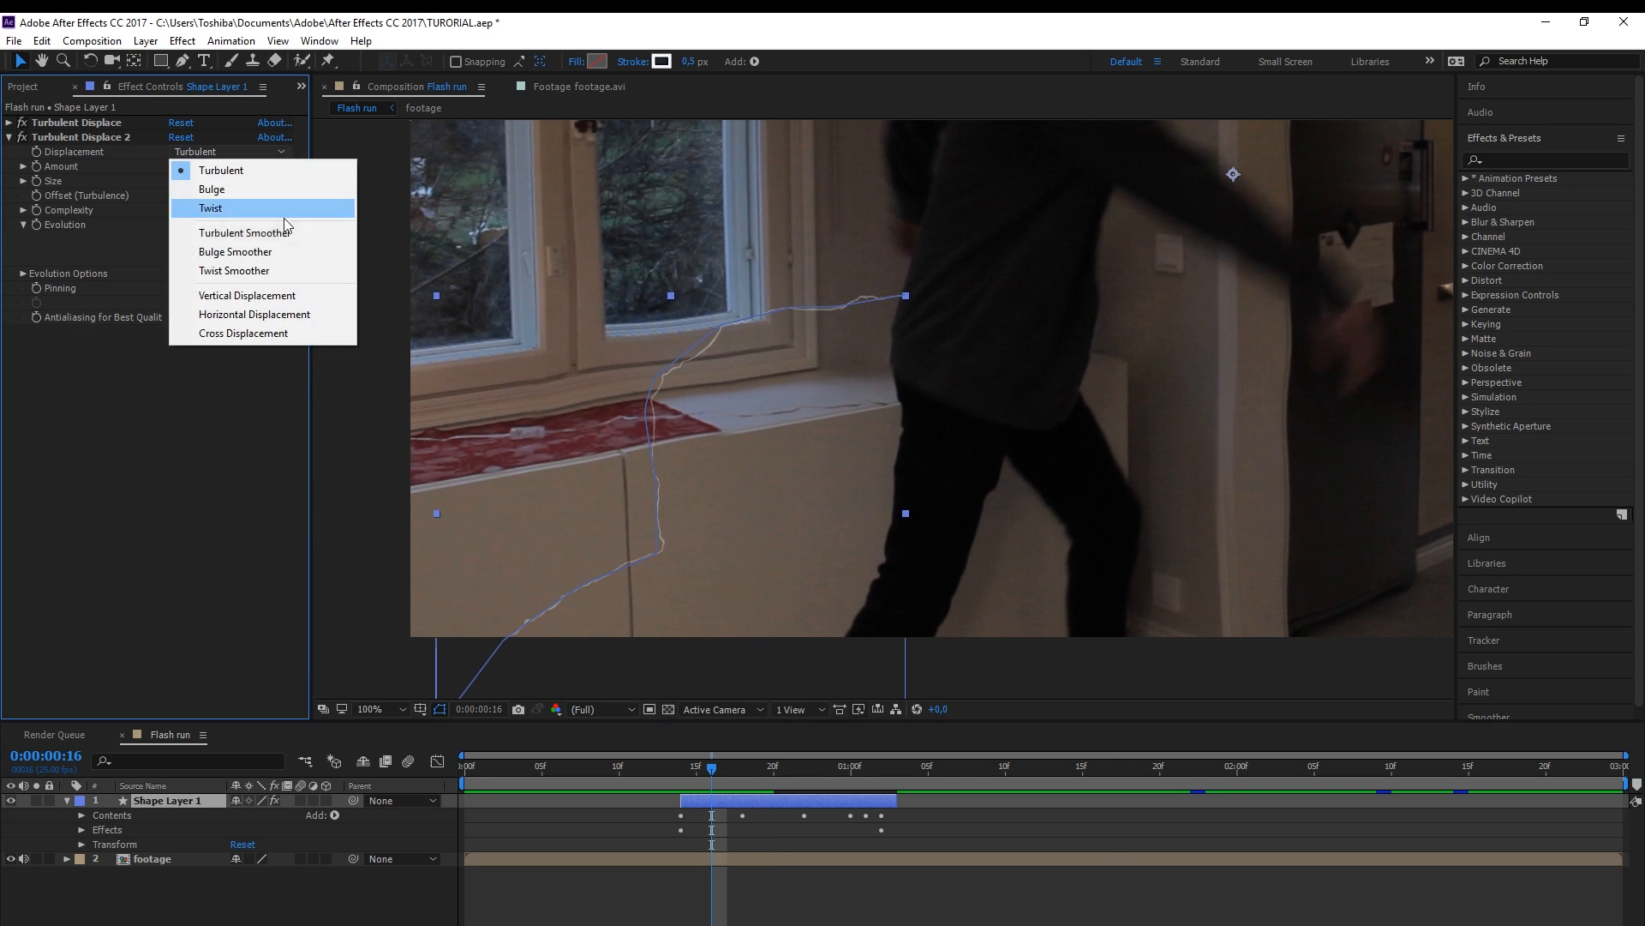
{"action": "left_click", "coordinate": [231, 208]}
{"action": "left_click", "coordinate": [706, 775]}
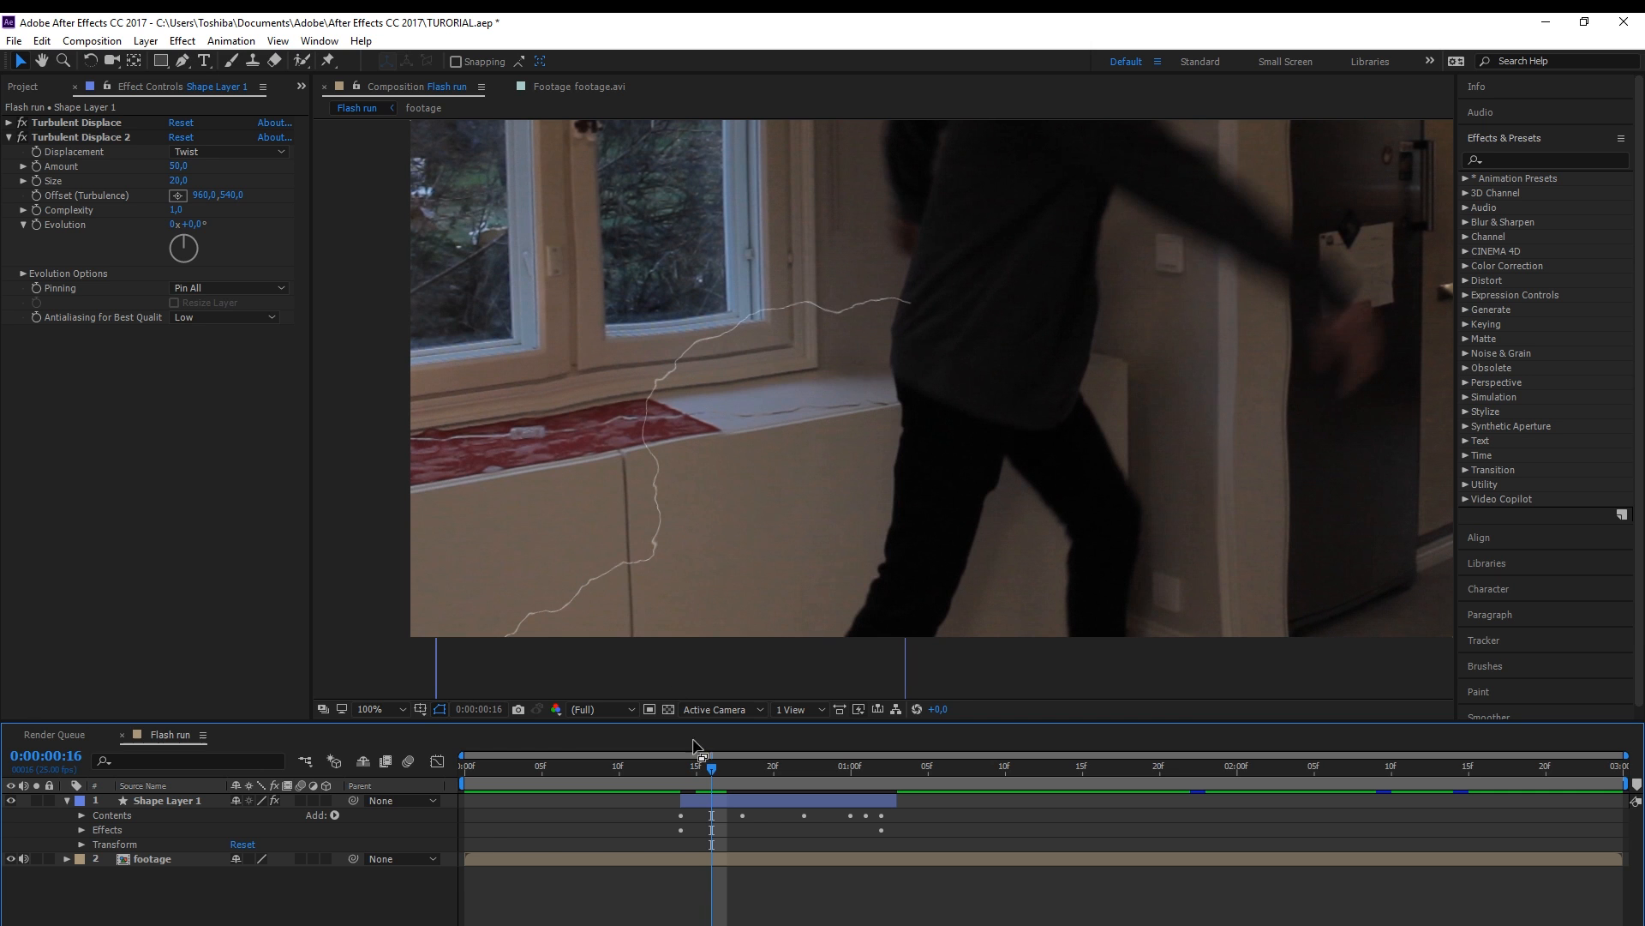
{"action": "left_click", "coordinate": [224, 152]}
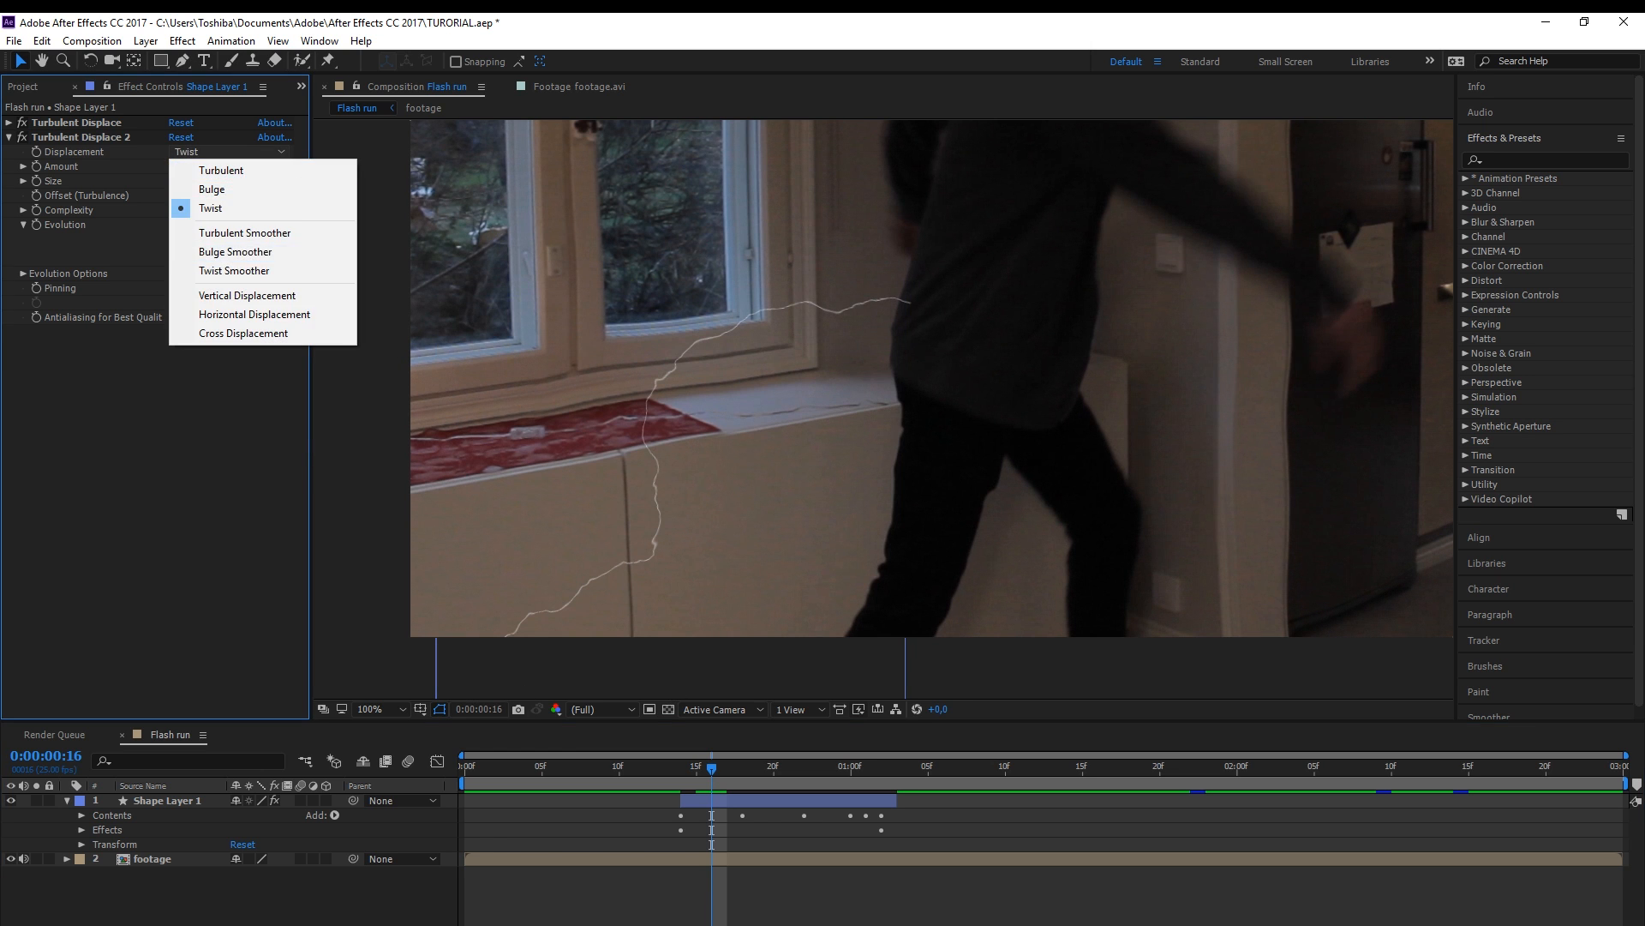
{"action": "left_click", "coordinate": [689, 822]}
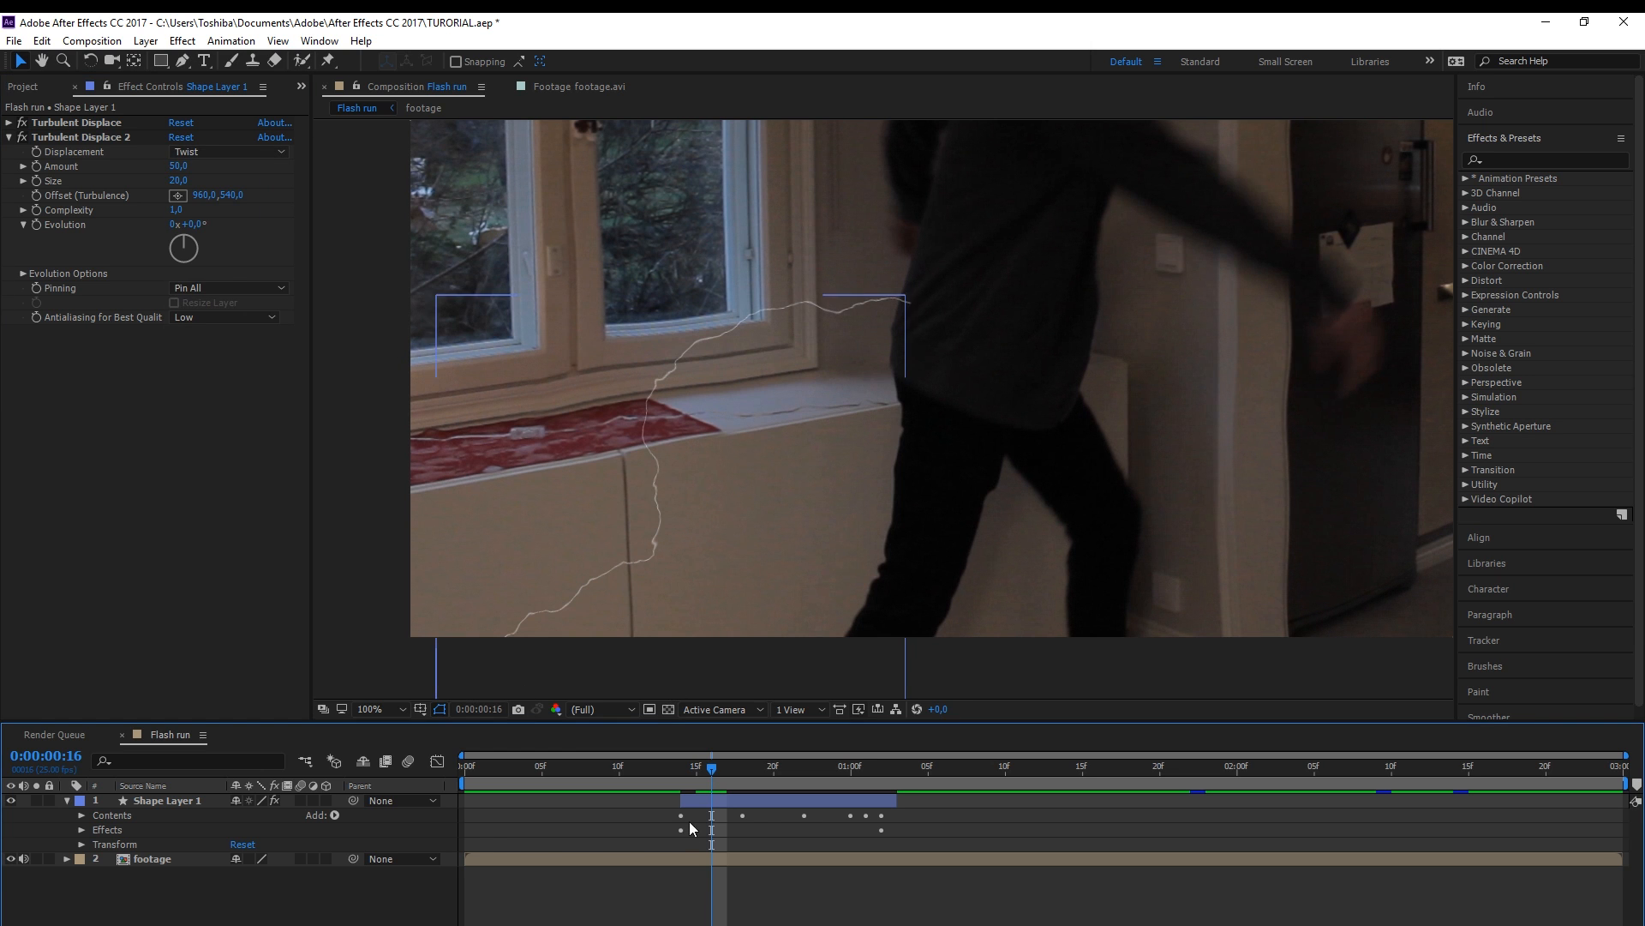
{"action": "left_click", "coordinate": [232, 150]}
{"action": "left_click", "coordinate": [224, 208]}
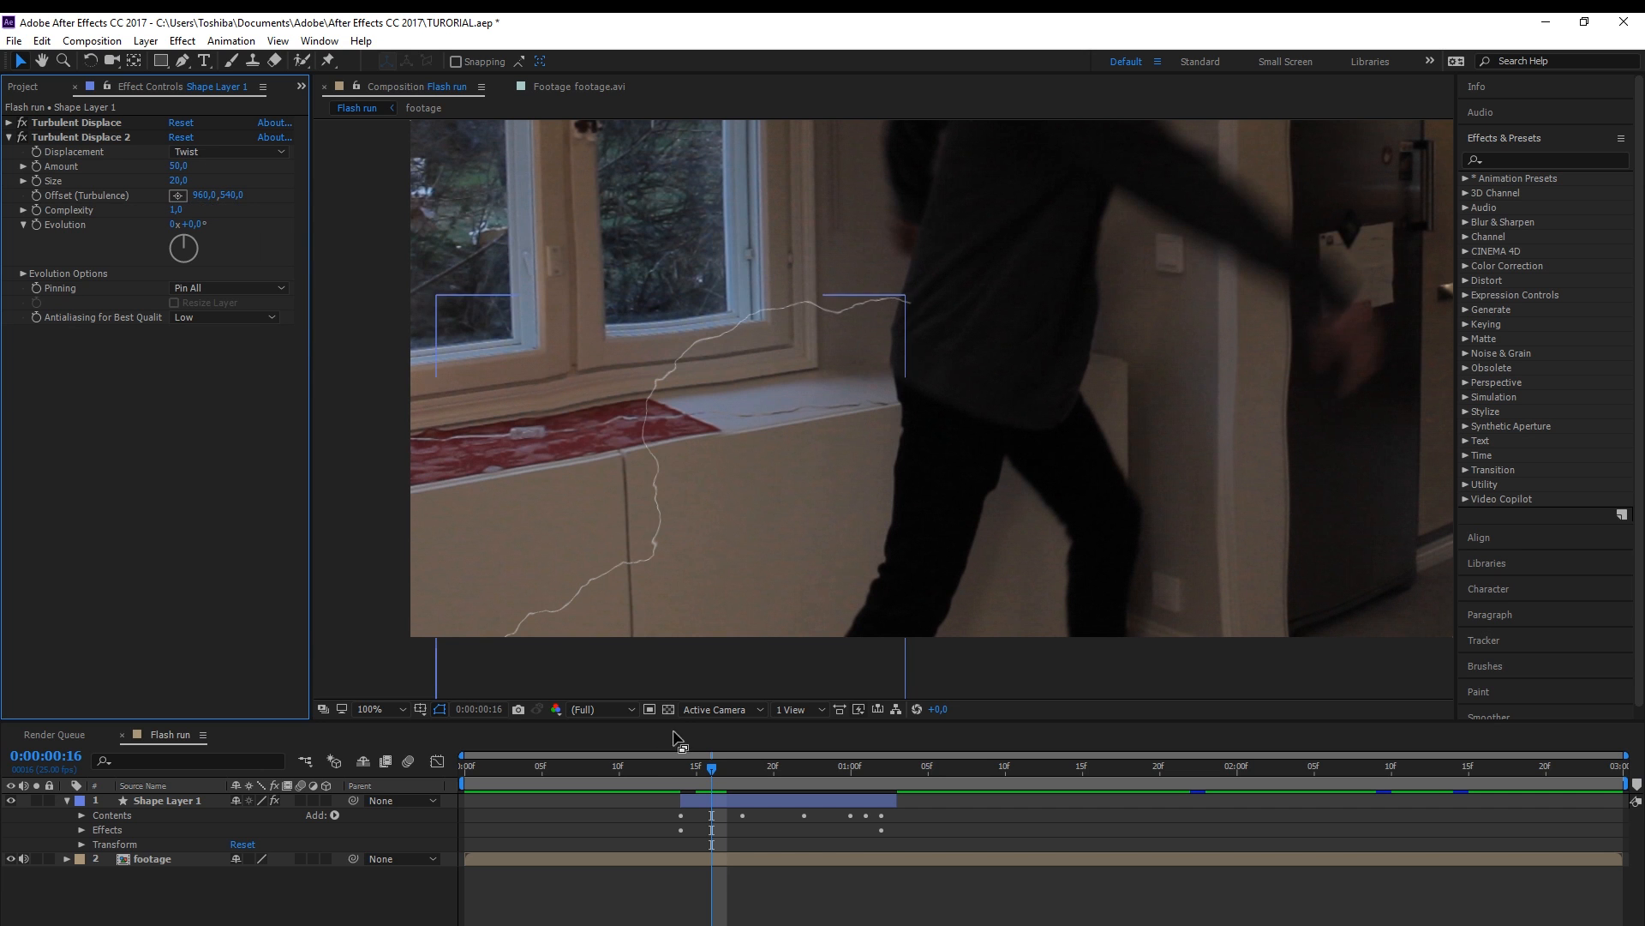
{"action": "left_click", "coordinate": [598, 583]}
Keyframe the second Turbulent Displace's evolution from 0° at 0:00:00:14 to about 219° at 0:00:01:02 and preview the trail
{"action": "left_click_drag", "start_coordinate": [710, 764], "coordinate": [681, 781]}
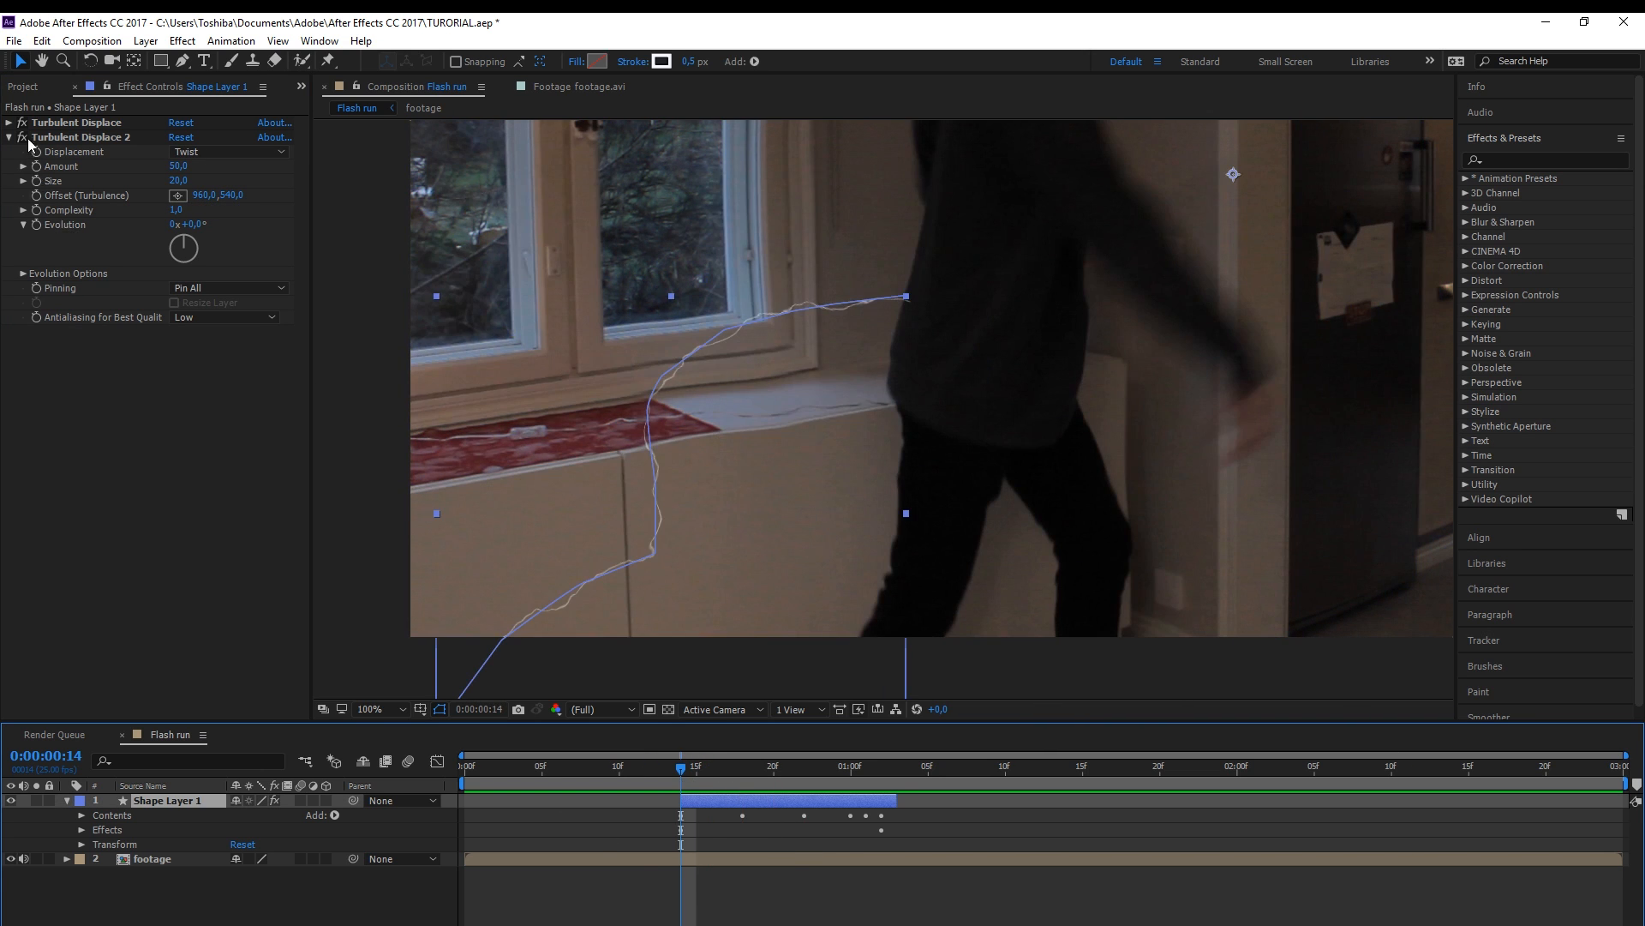
{"action": "left_click", "coordinate": [35, 225]}
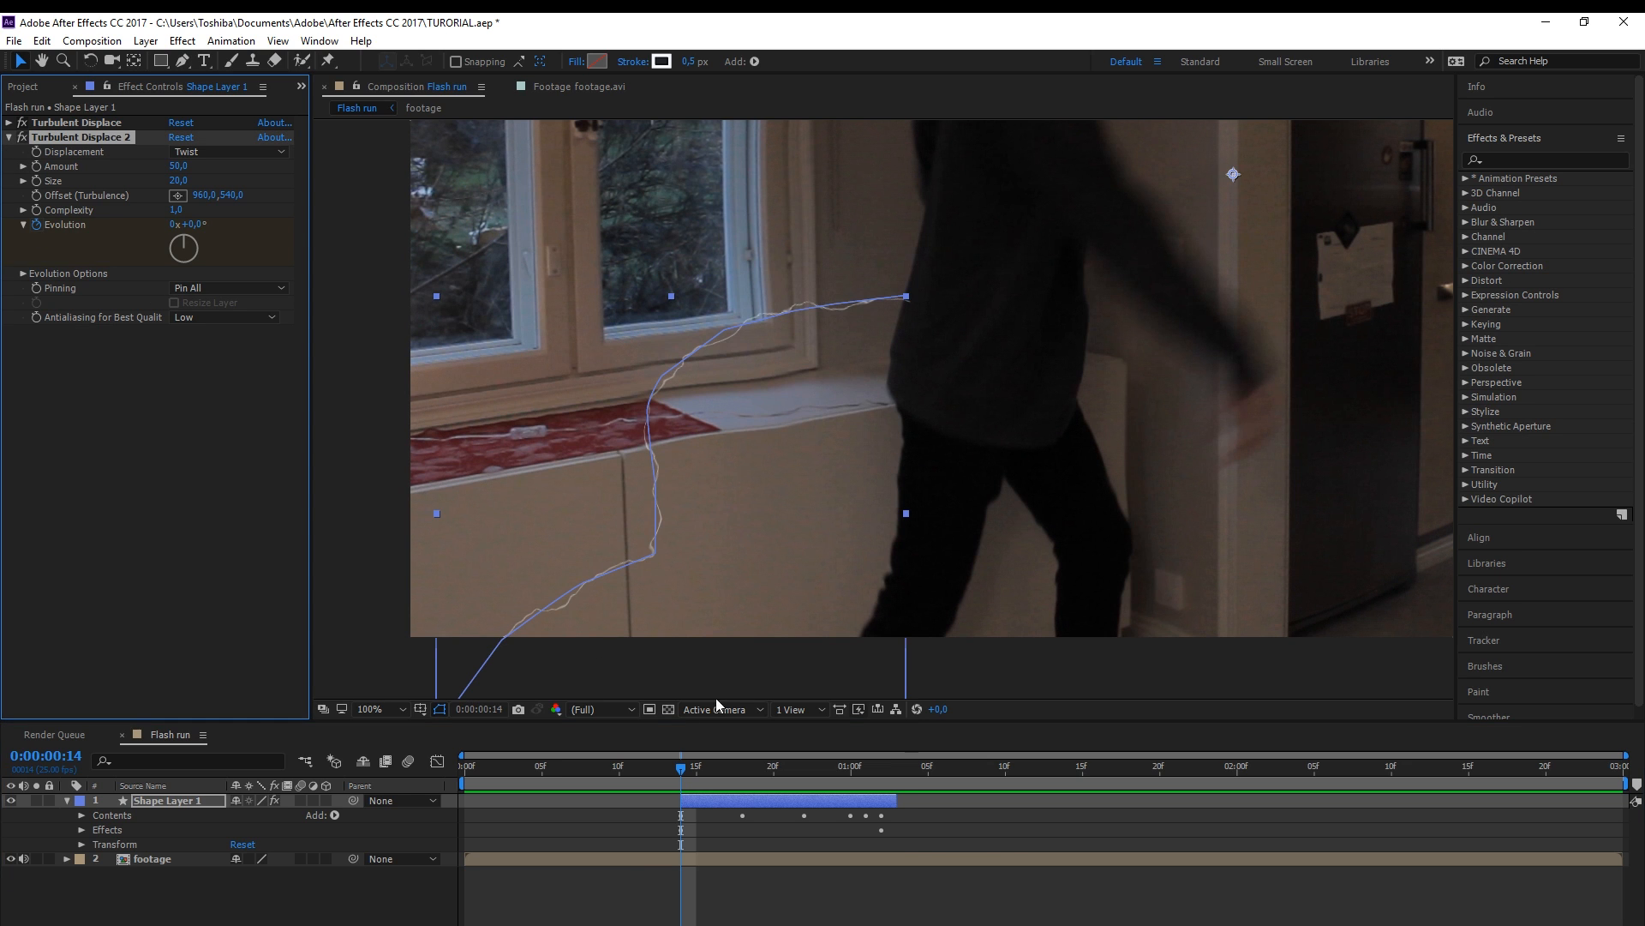
{"action": "left_click", "coordinate": [885, 772]}
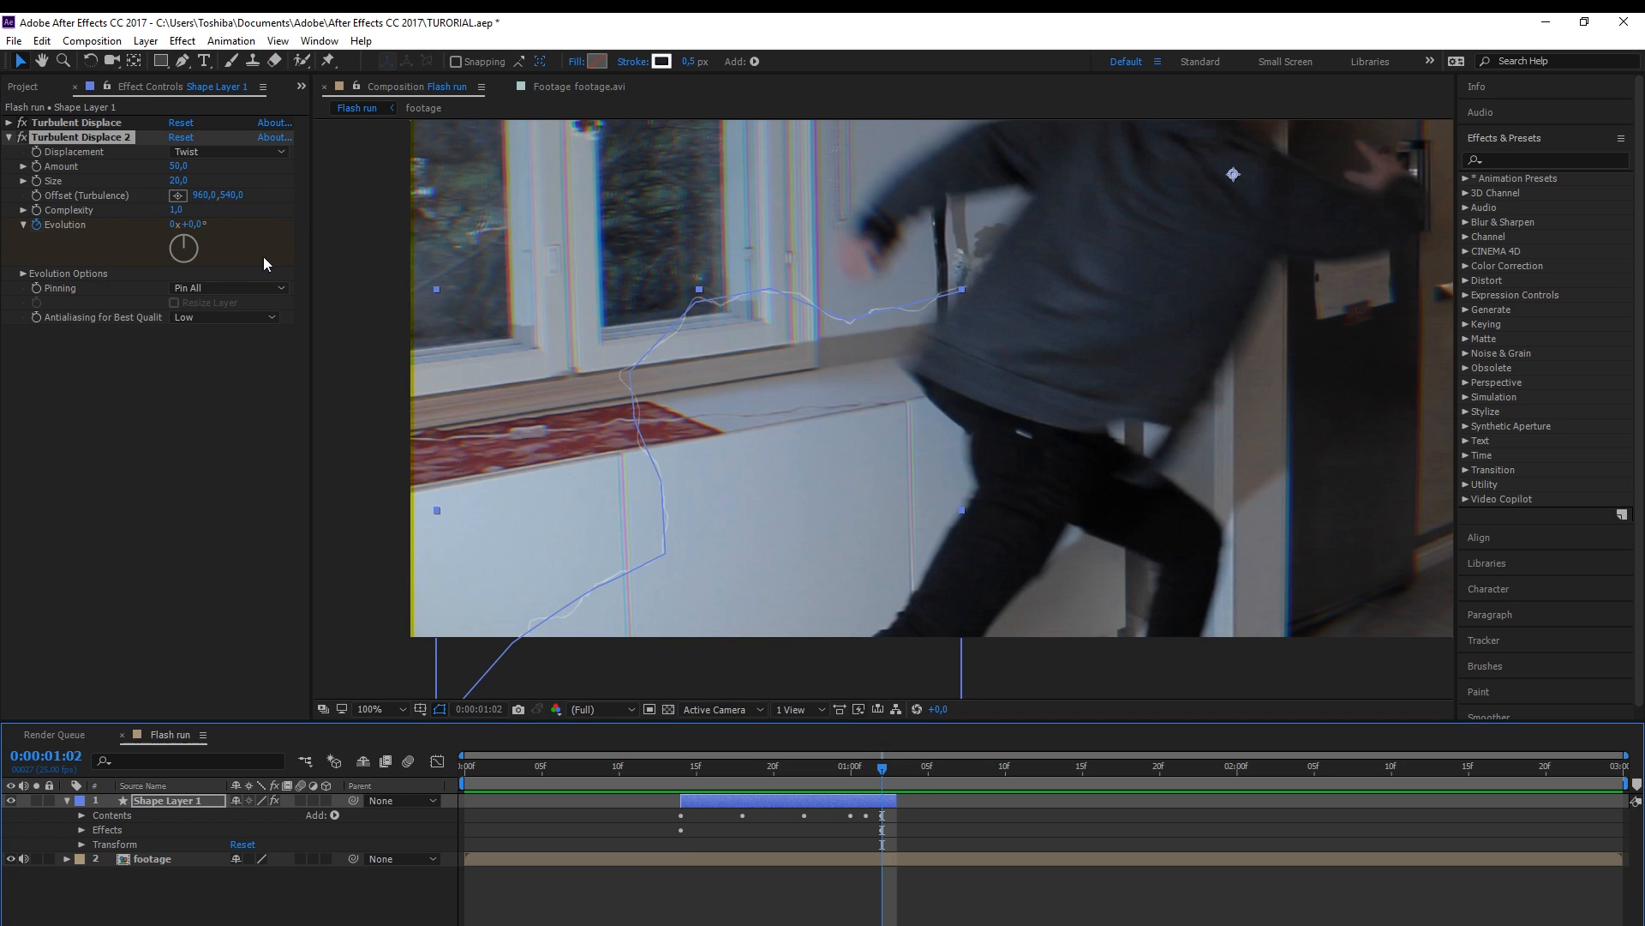
{"action": "left_click_drag", "start_coordinate": [195, 224], "coordinate": [349, 236]}
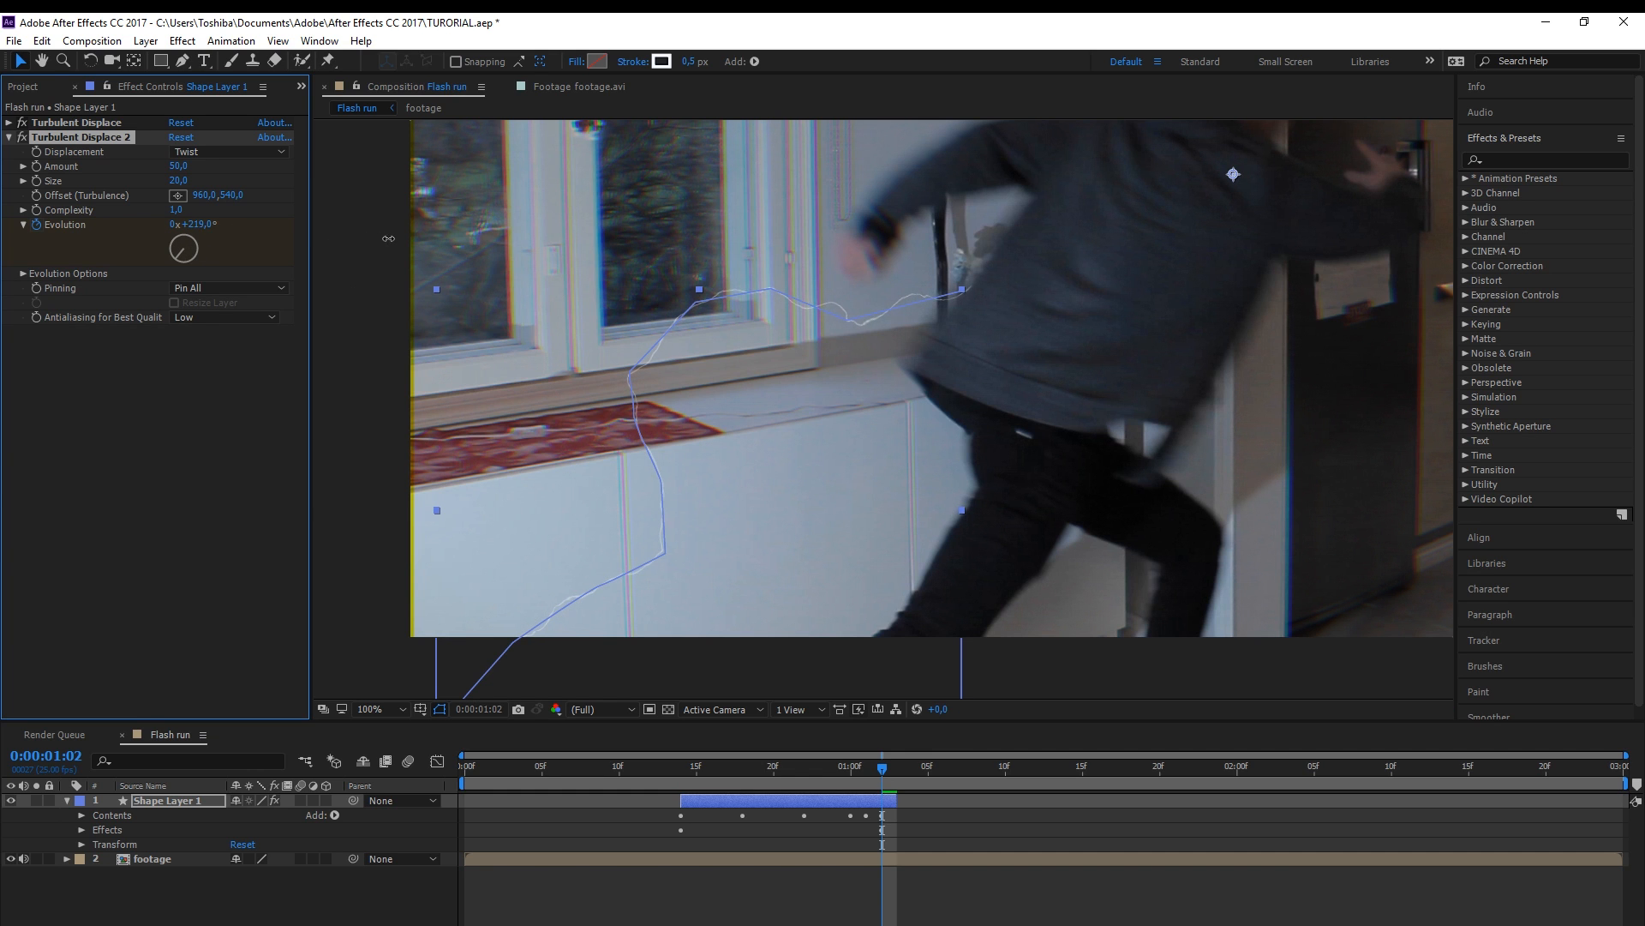
{"action": "left_click", "coordinate": [929, 805]}
{"action": "left_click_drag", "start_coordinate": [884, 767], "coordinate": [617, 760]}
{"action": "key", "text": "space"}
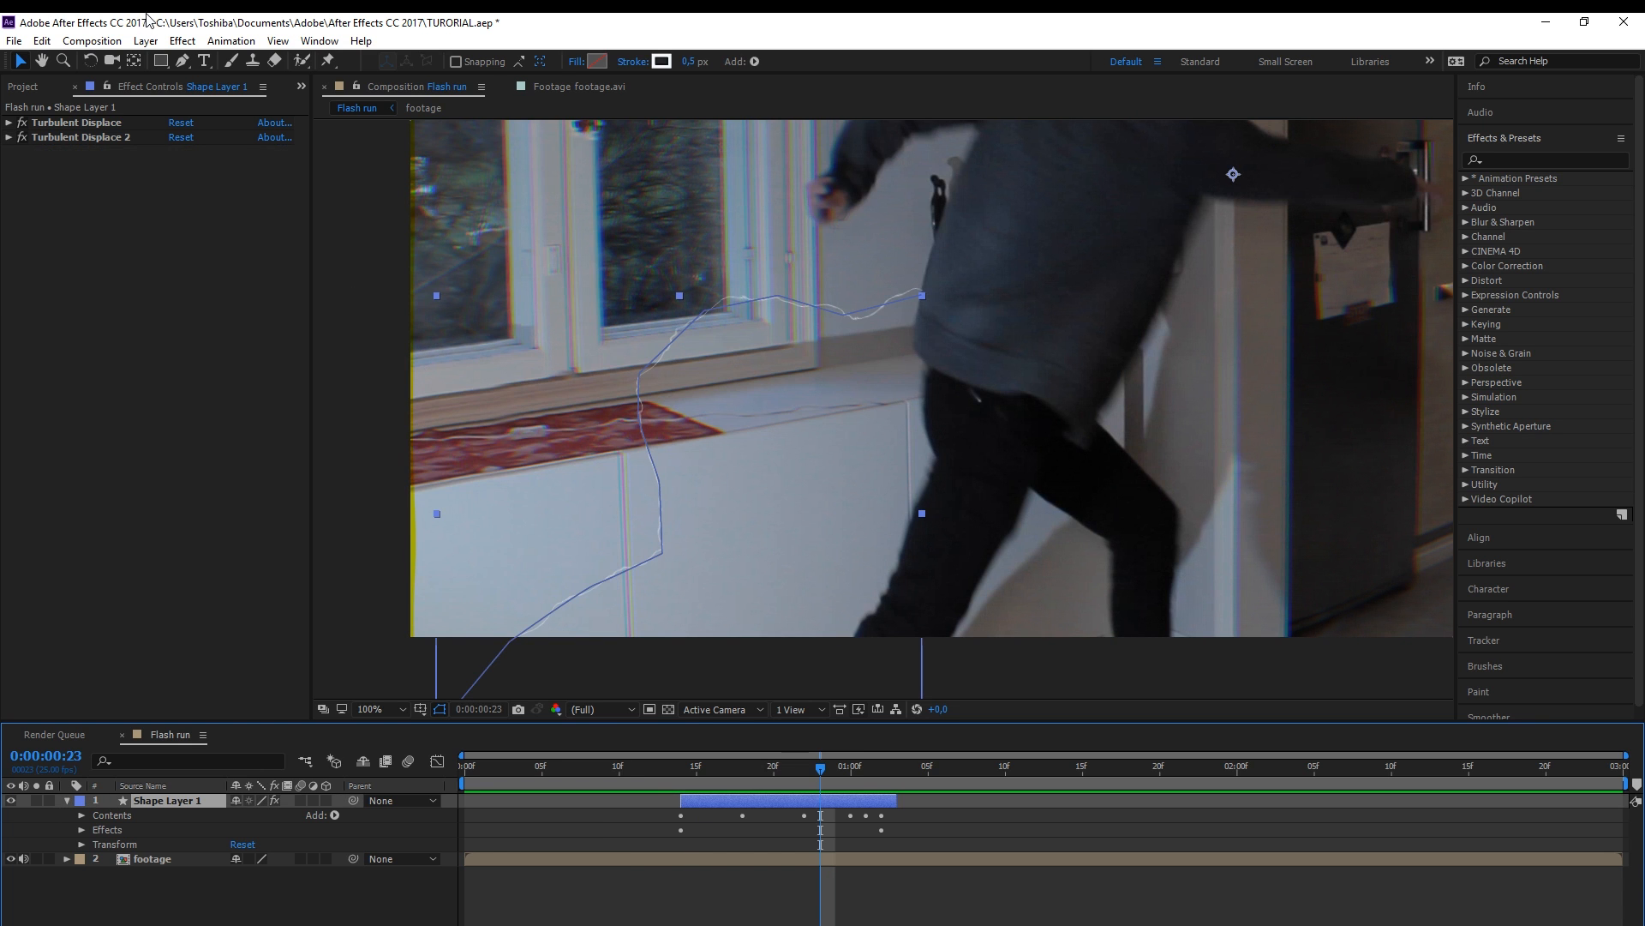
Apply a Glow effect to Shape Layer 1 and inspect the lightning trail up close
{"action": "left_click", "coordinate": [183, 41]}
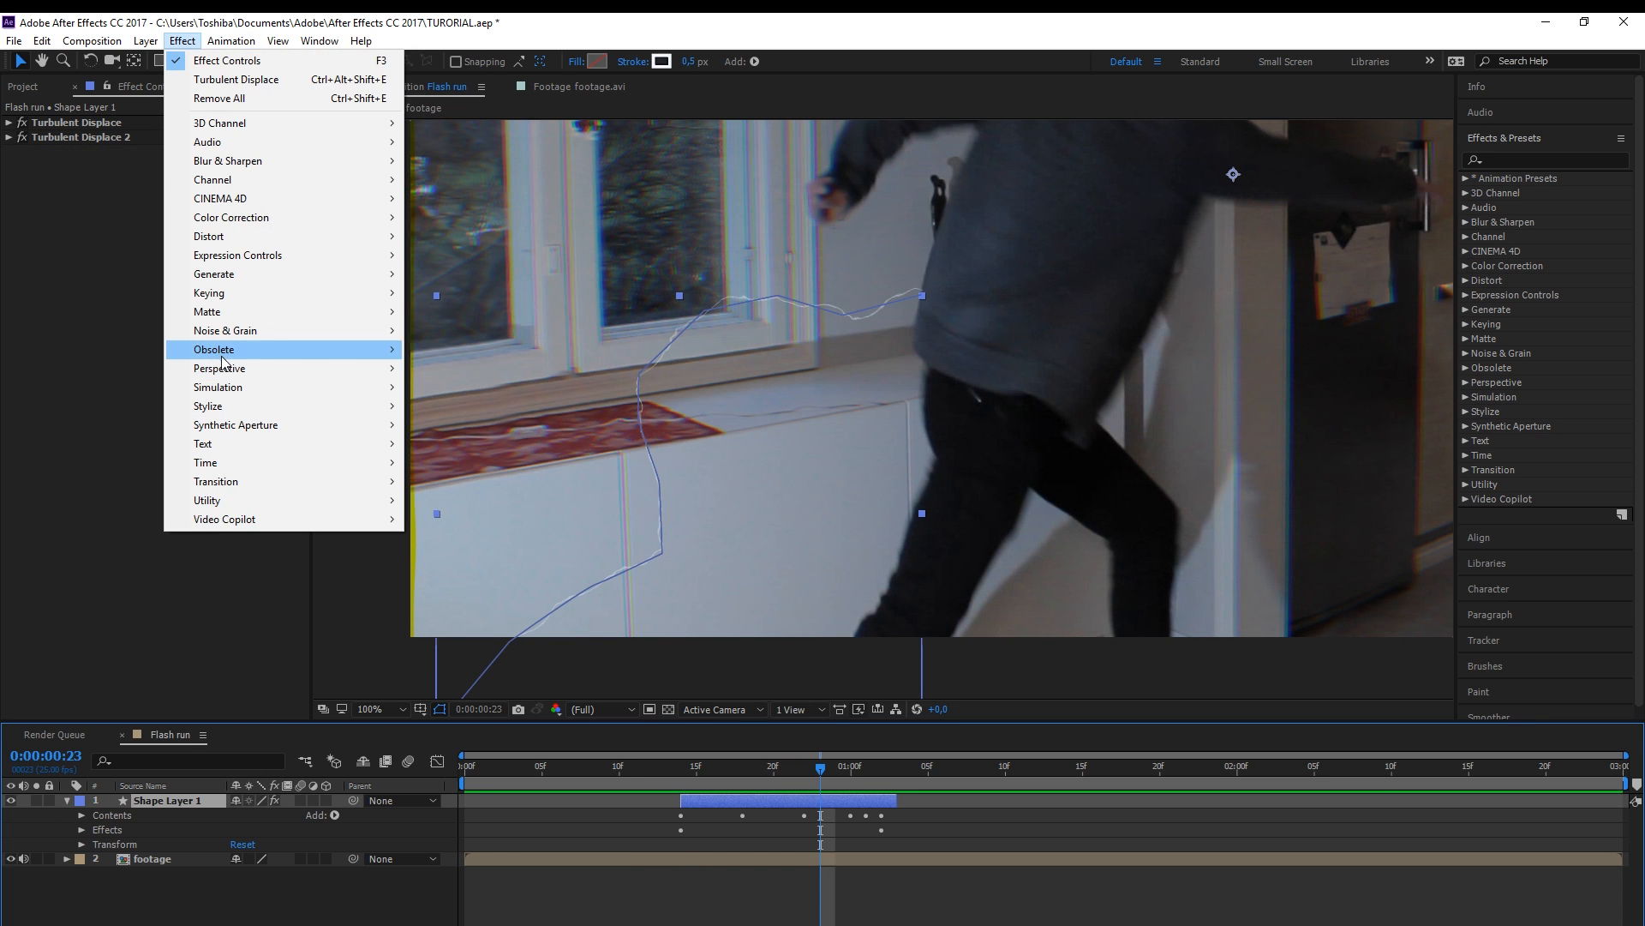
{"action": "mouse_move", "coordinate": [224, 408]}
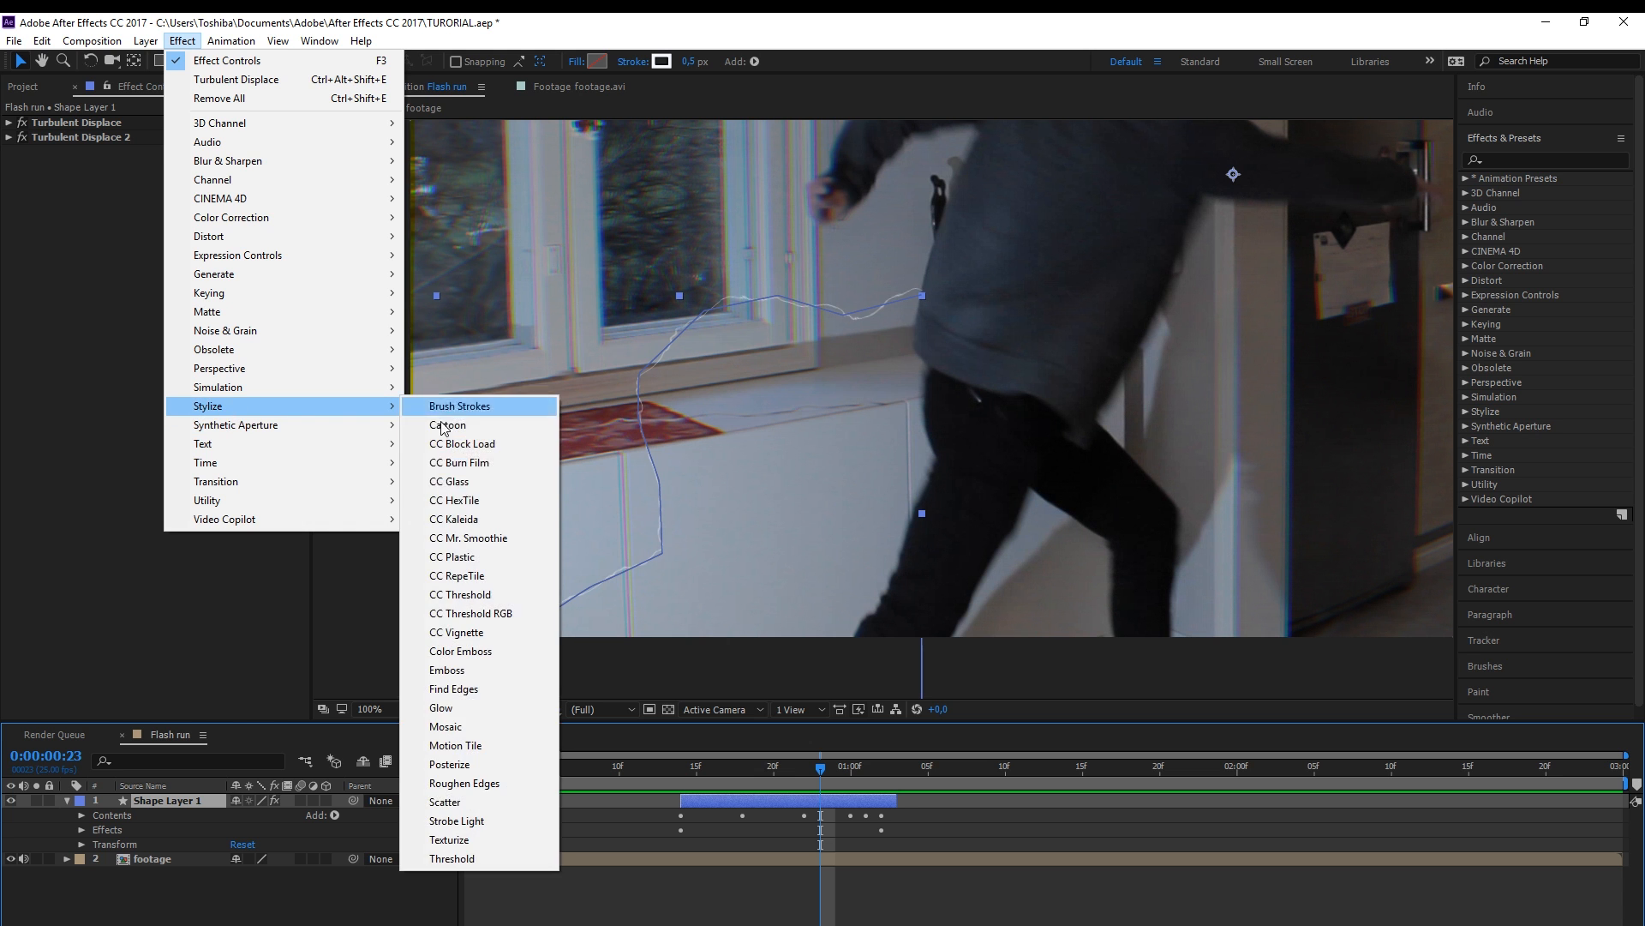
{"action": "left_click", "coordinate": [440, 707]}
{"action": "scroll", "coordinate": [639, 368], "scroll_direction": "up", "scroll_amount": 1}
{"action": "left_click_drag", "start_coordinate": [693, 347], "coordinate": [730, 439]}
{"action": "scroll", "coordinate": [696, 301], "scroll_direction": "up", "scroll_amount": 1}
{"action": "scroll", "coordinate": [707, 399], "scroll_direction": "down", "scroll_amount": 1}
{"action": "left_click_drag", "start_coordinate": [687, 316], "coordinate": [704, 421]}
Set the glow radius to 5, then refine it to 6
{"action": "left_click", "coordinate": [178, 196]}
{"action": "type", "text": "5"}
{"action": "key", "text": "Return"}
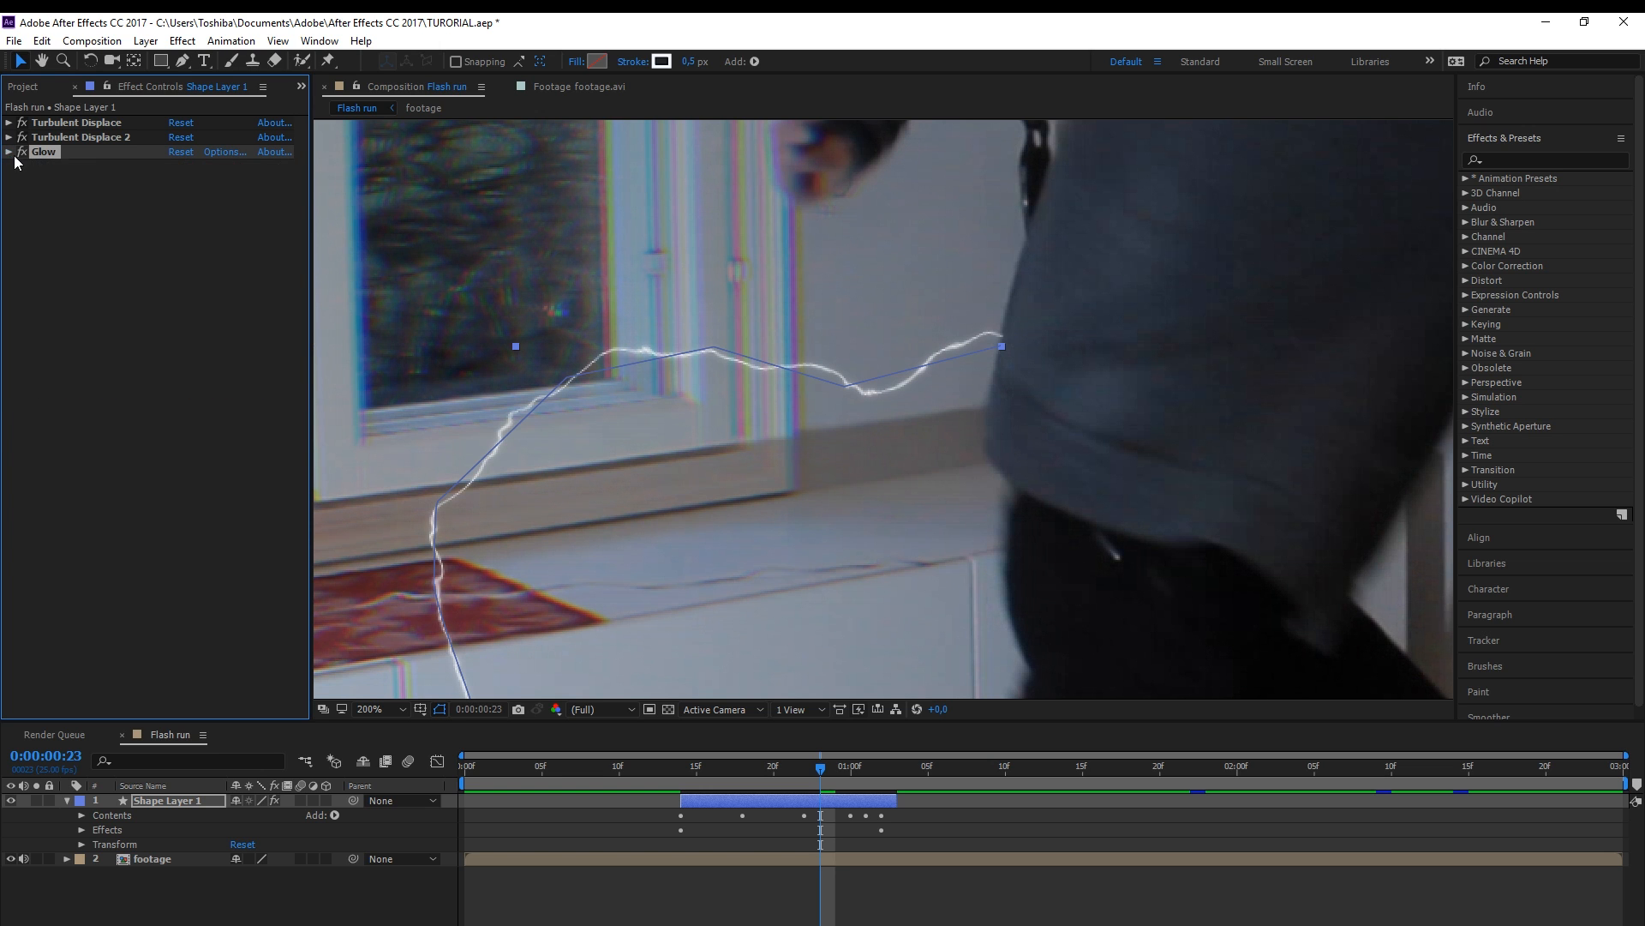
{"action": "left_click", "coordinate": [178, 196]}
{"action": "type", "text": "6"}
{"action": "key", "text": "Return"}
Duplicate the Glow effect and set the copy's glow radius to 20
{"action": "left_click", "coordinate": [9, 152]}
{"action": "key", "text": "ctrl+d"}
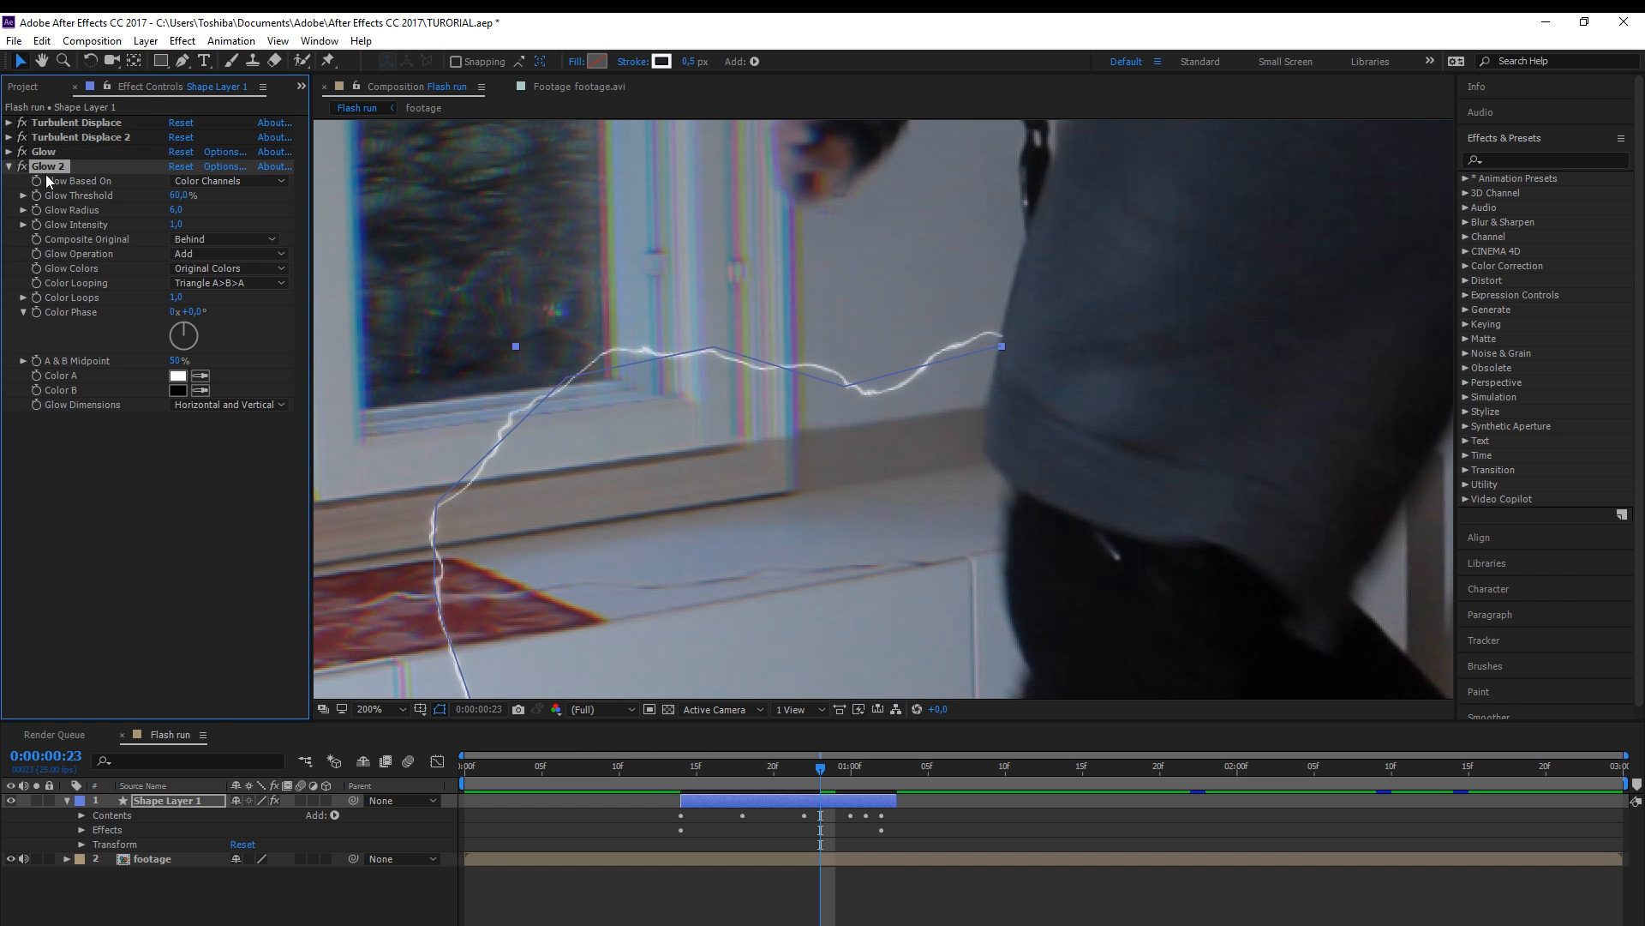
{"action": "left_click", "coordinate": [178, 211]}
{"action": "type", "text": "20"}
{"action": "key", "text": "Return"}
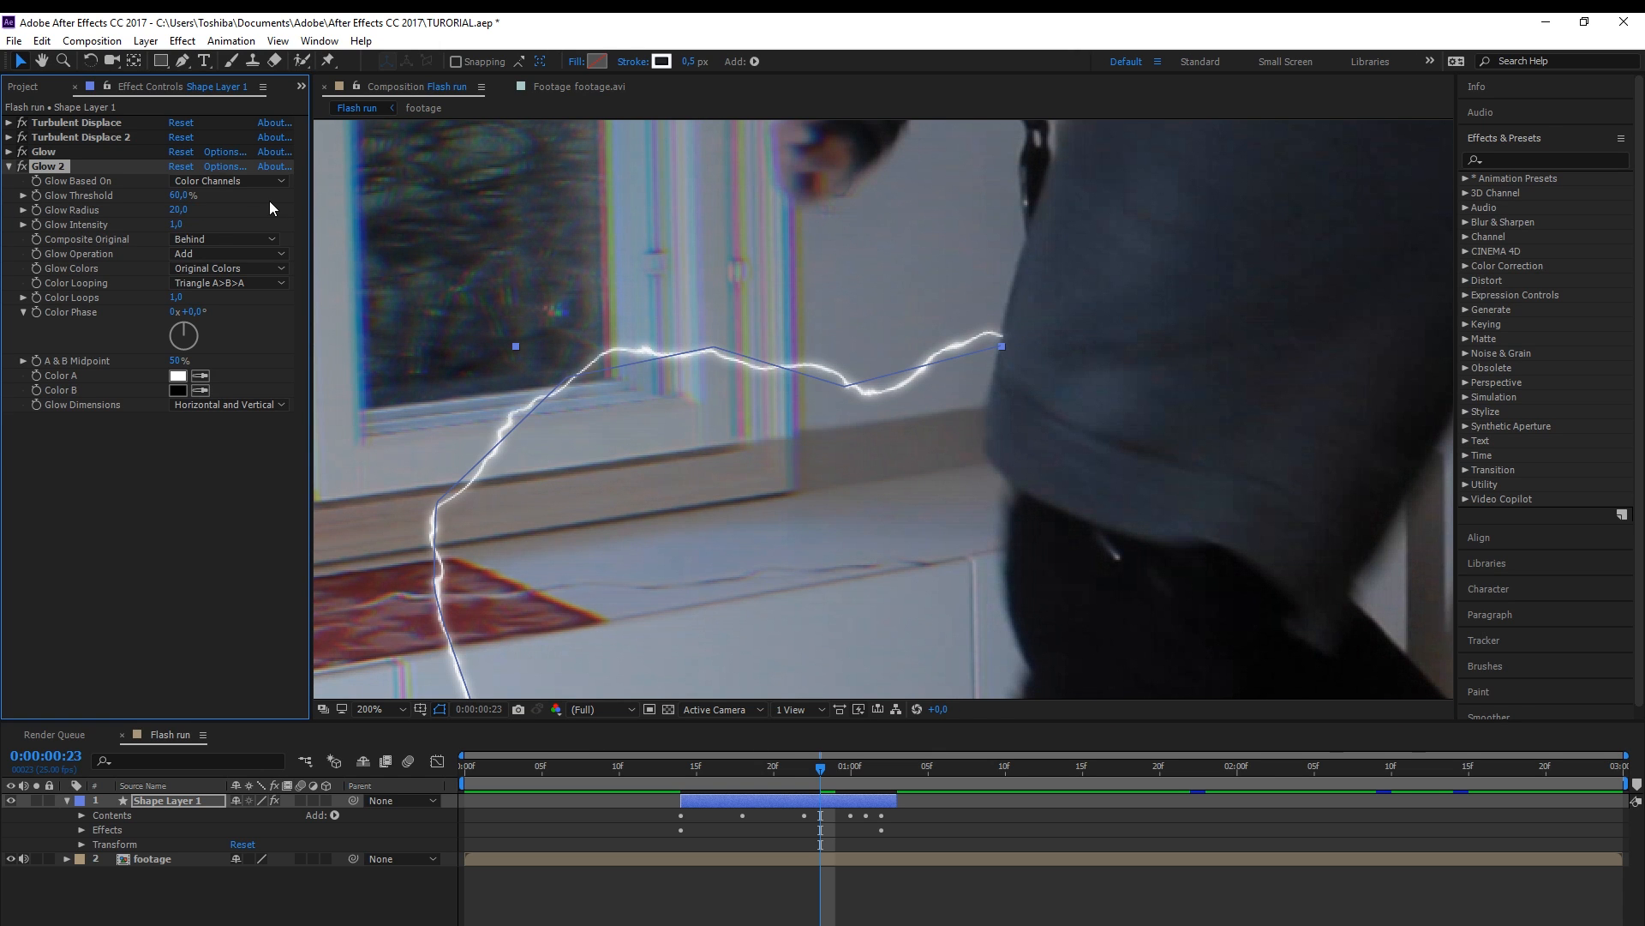
Duplicate the second Glow effect and set the third one's glow radius to 40
{"action": "left_click", "coordinate": [10, 166]}
{"action": "key", "text": "ctrl+d"}
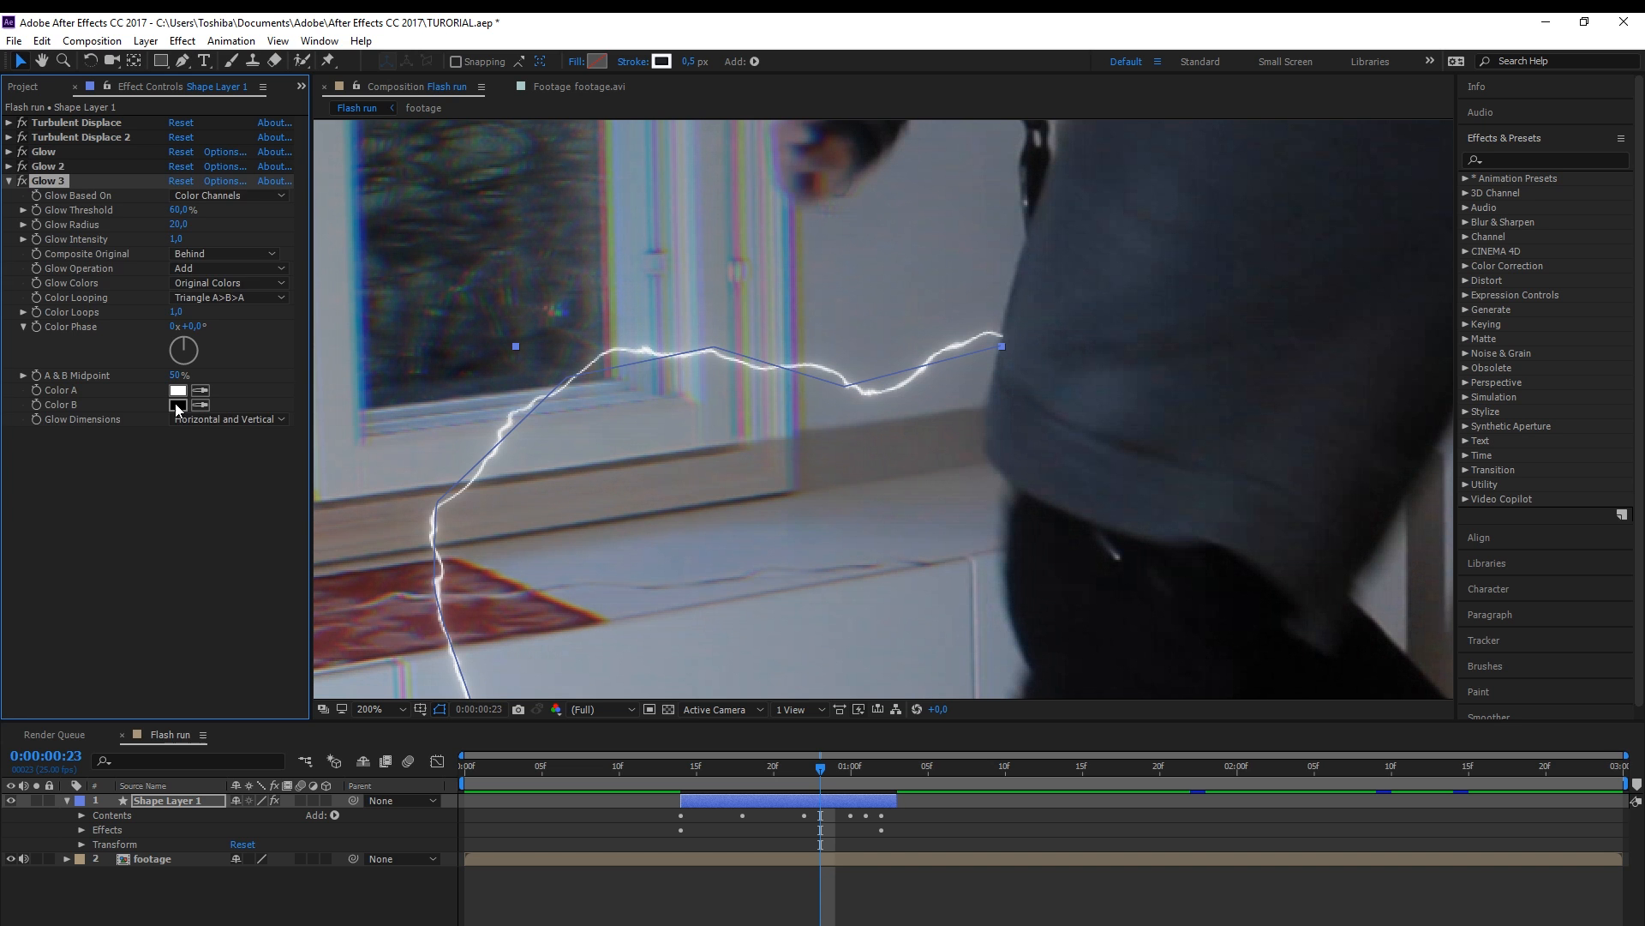
{"action": "left_click", "coordinate": [179, 225]}
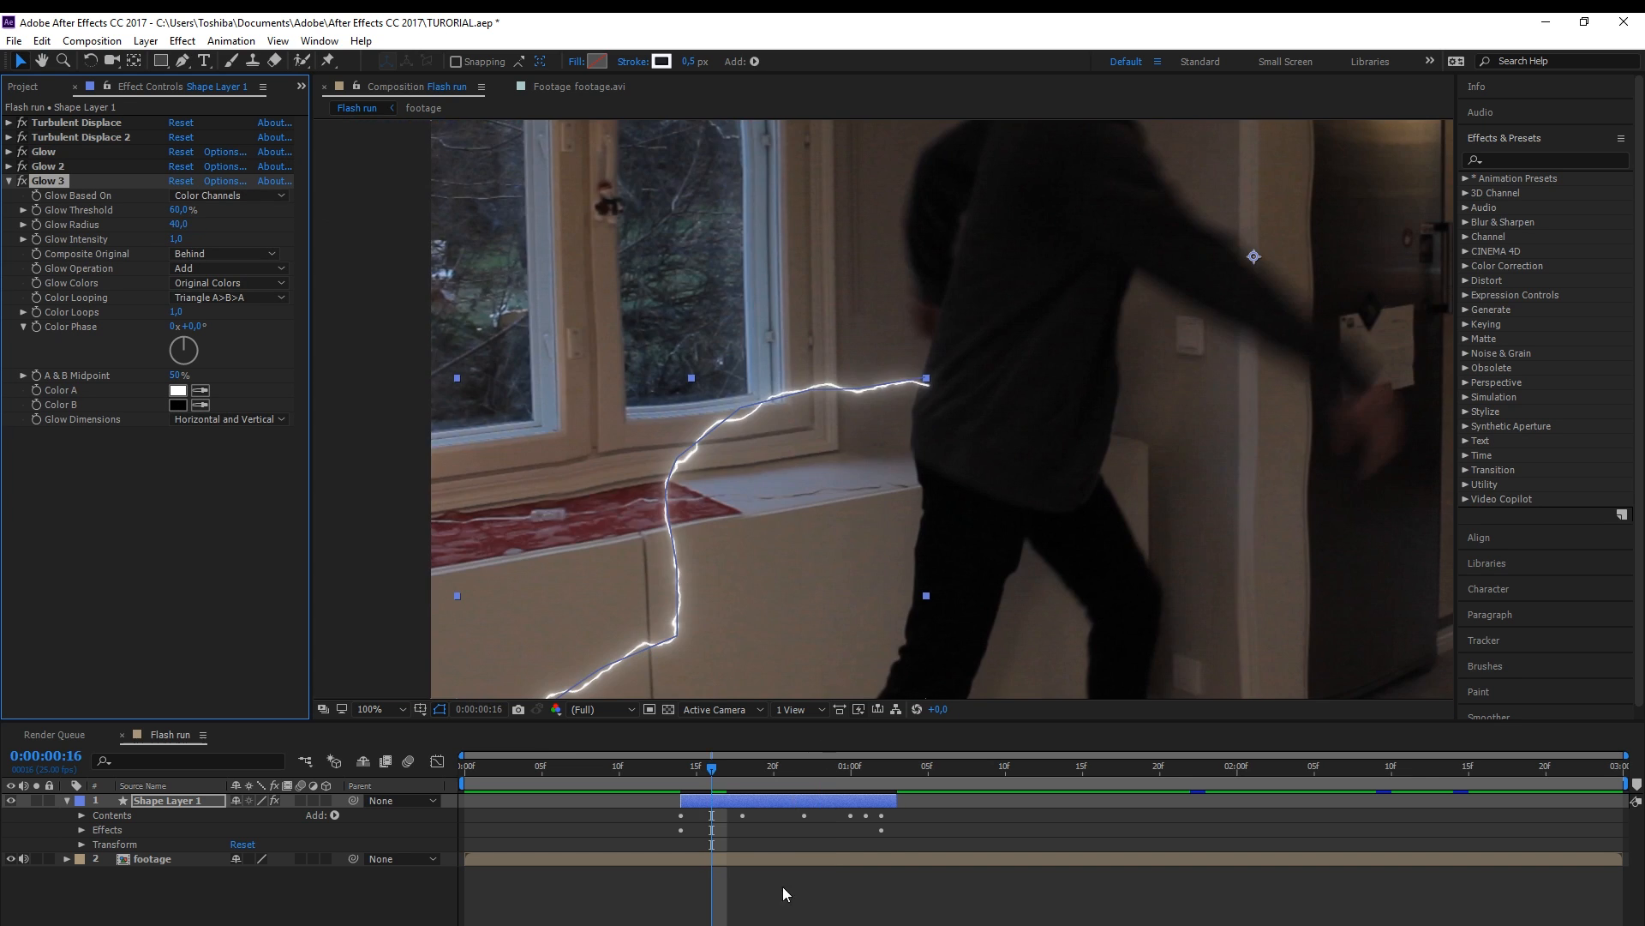
Compare the trail at 0:00:00:14 with the second Turbulent Displace effect disabled and enabled
{"action": "left_click", "coordinate": [783, 886]}
{"action": "left_click_drag", "start_coordinate": [715, 771], "coordinate": [681, 774]}
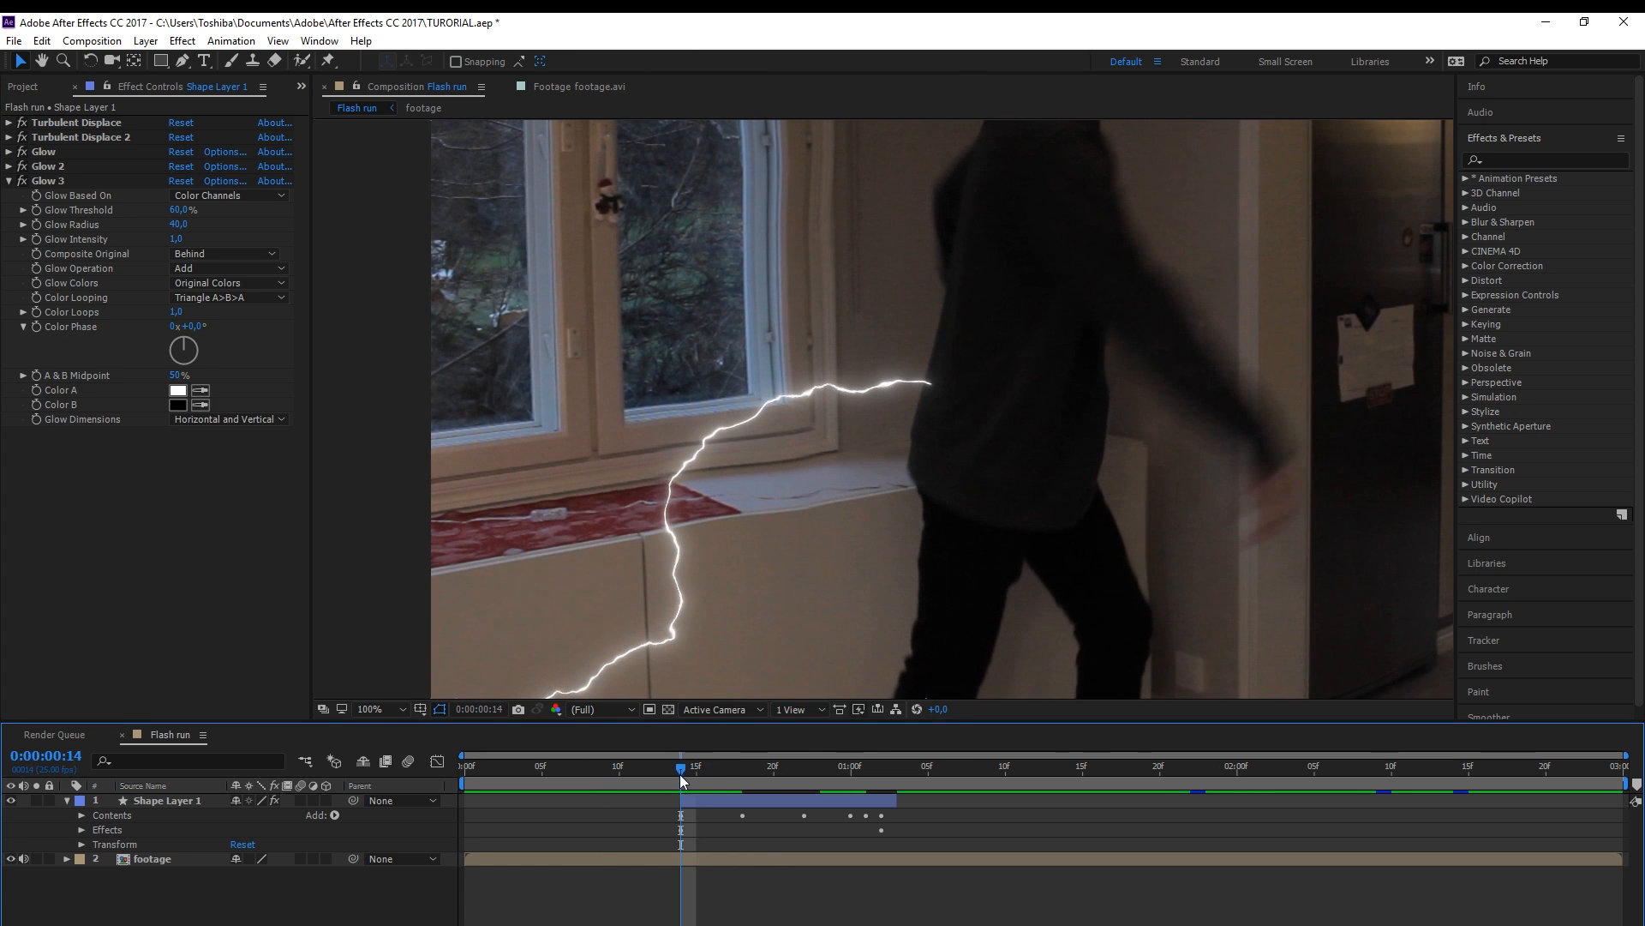
{"action": "left_click", "coordinate": [913, 414]}
{"action": "left_click", "coordinate": [21, 138]}
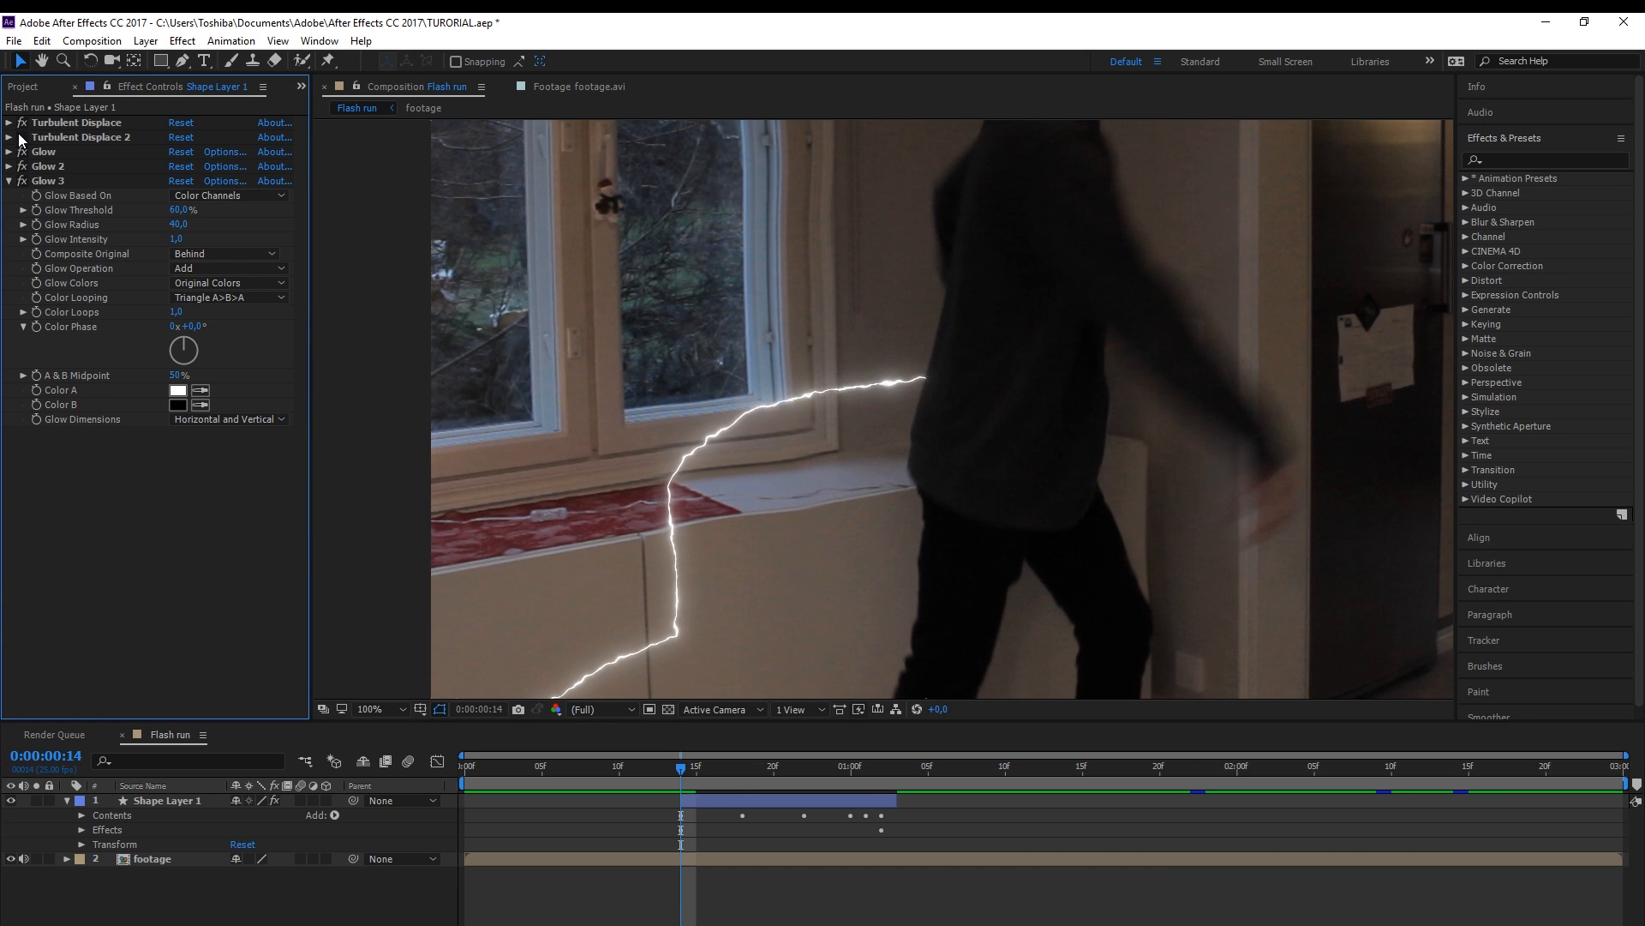
{"action": "left_click", "coordinate": [22, 138]}
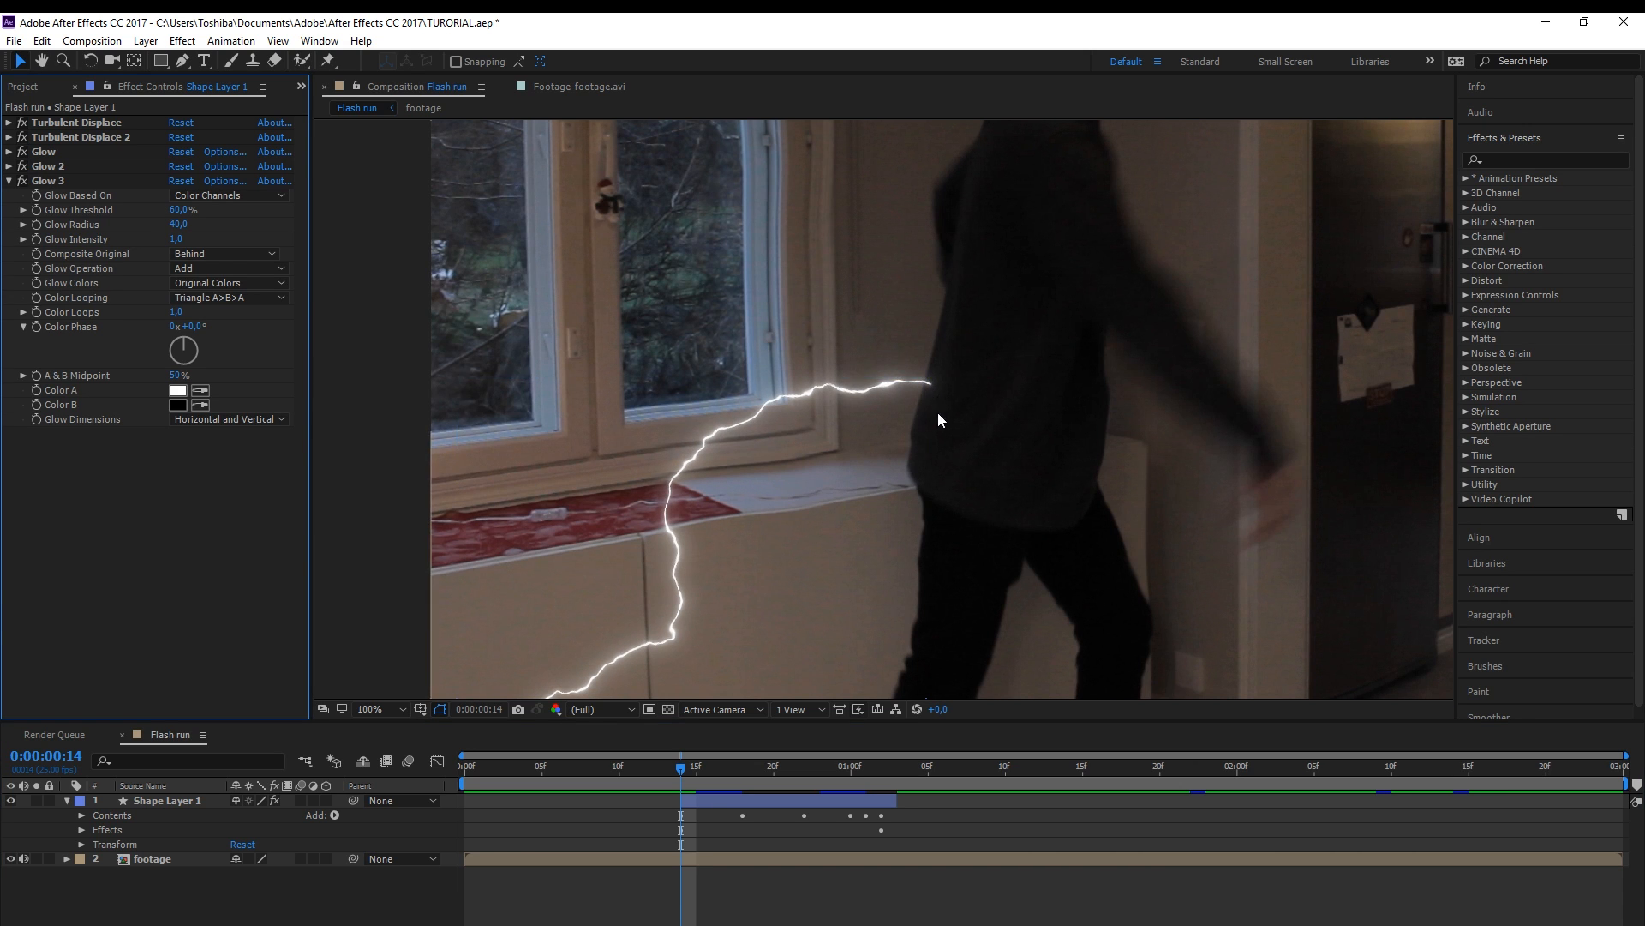
{"action": "scroll", "coordinate": [939, 413], "scroll_direction": "up", "scroll_amount": 1}
{"action": "left_click_drag", "start_coordinate": [991, 402], "coordinate": [910, 427]}
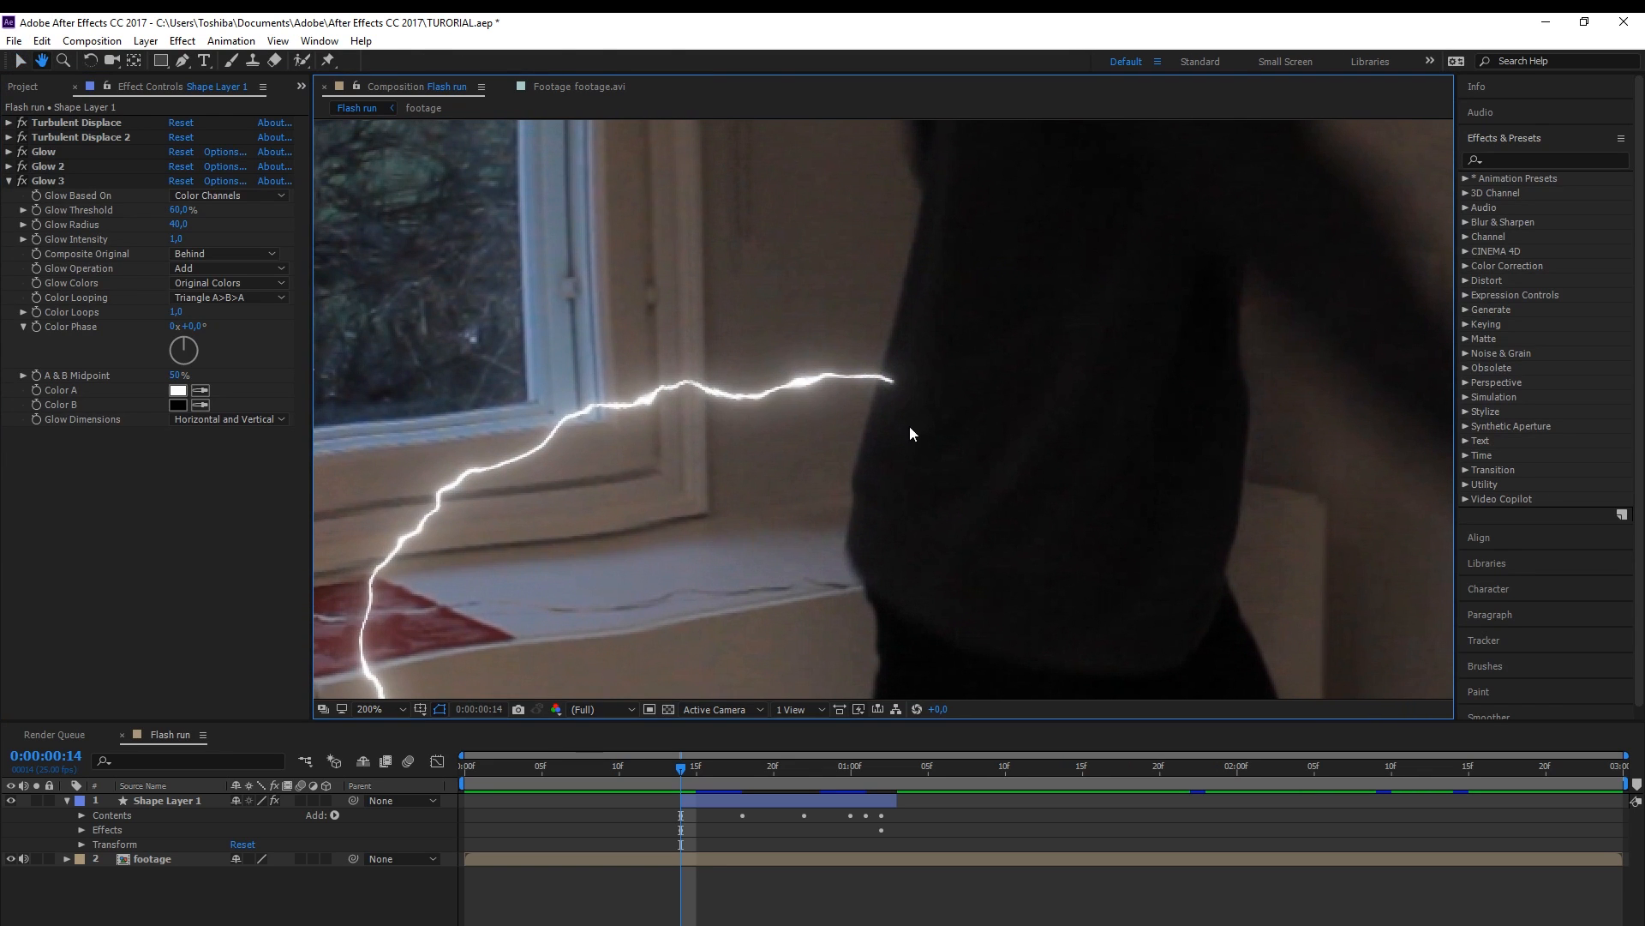
Preview and scrub the glowing lightning trail around 0:00:00:14, checking how it follows the runner
{"action": "left_click", "coordinate": [739, 805]}
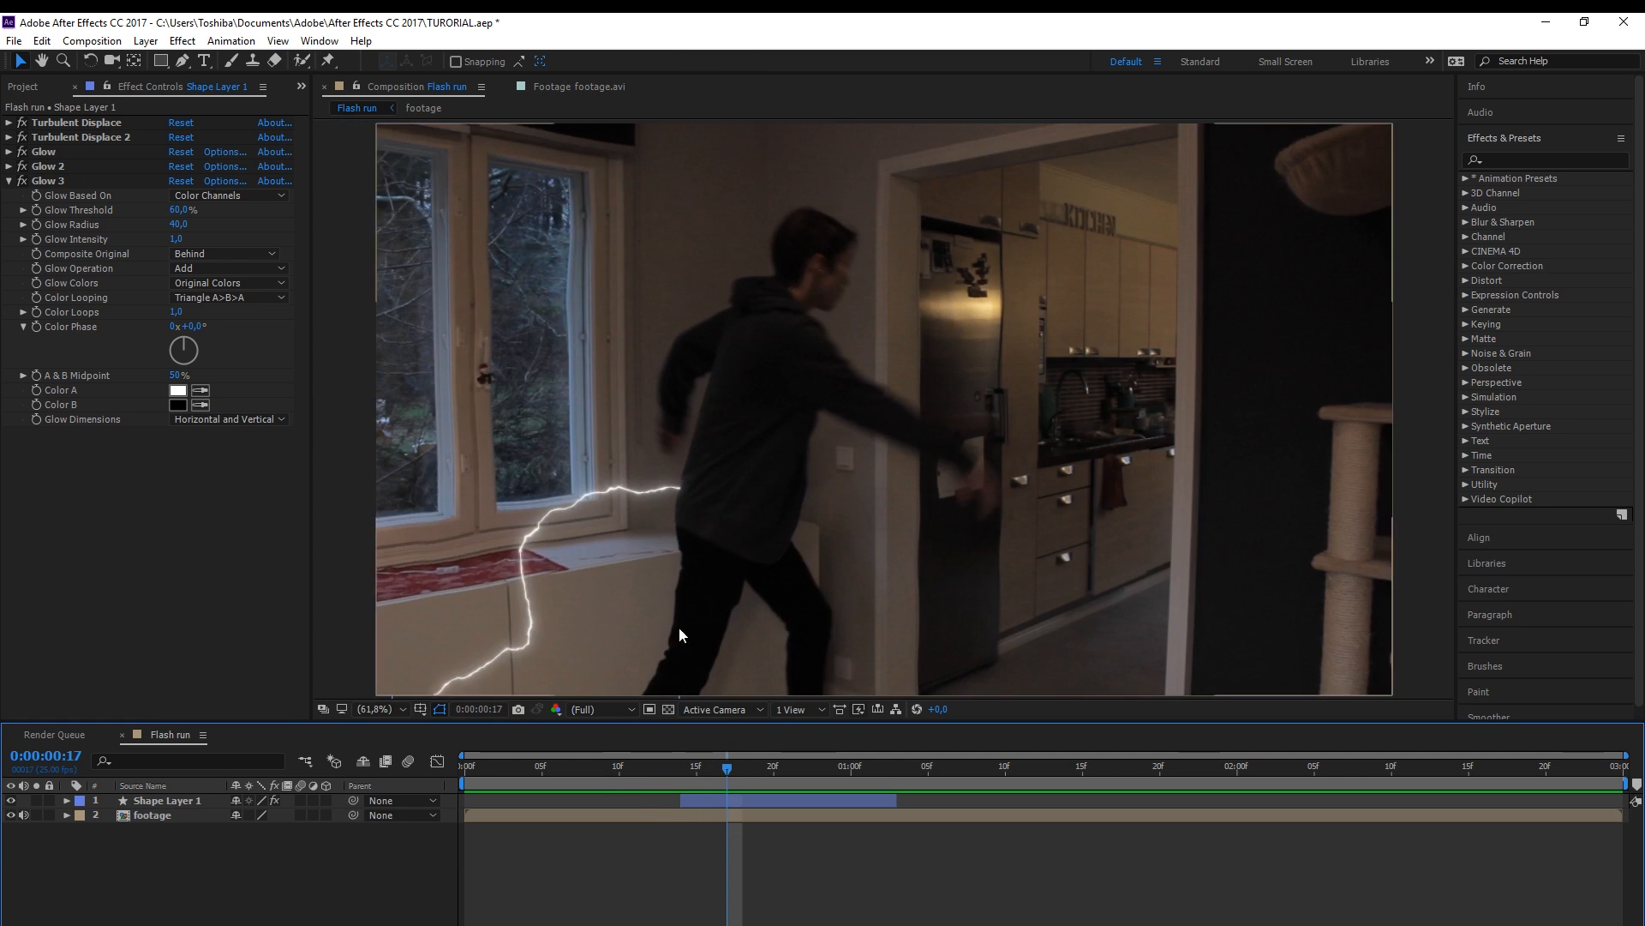
{"action": "scroll", "coordinate": [683, 591], "scroll_direction": "up", "scroll_amount": 1}
{"action": "left_click_drag", "start_coordinate": [687, 525], "coordinate": [967, 348]}
{"action": "scroll", "coordinate": [713, 401], "scroll_direction": "up", "scroll_amount": 1}
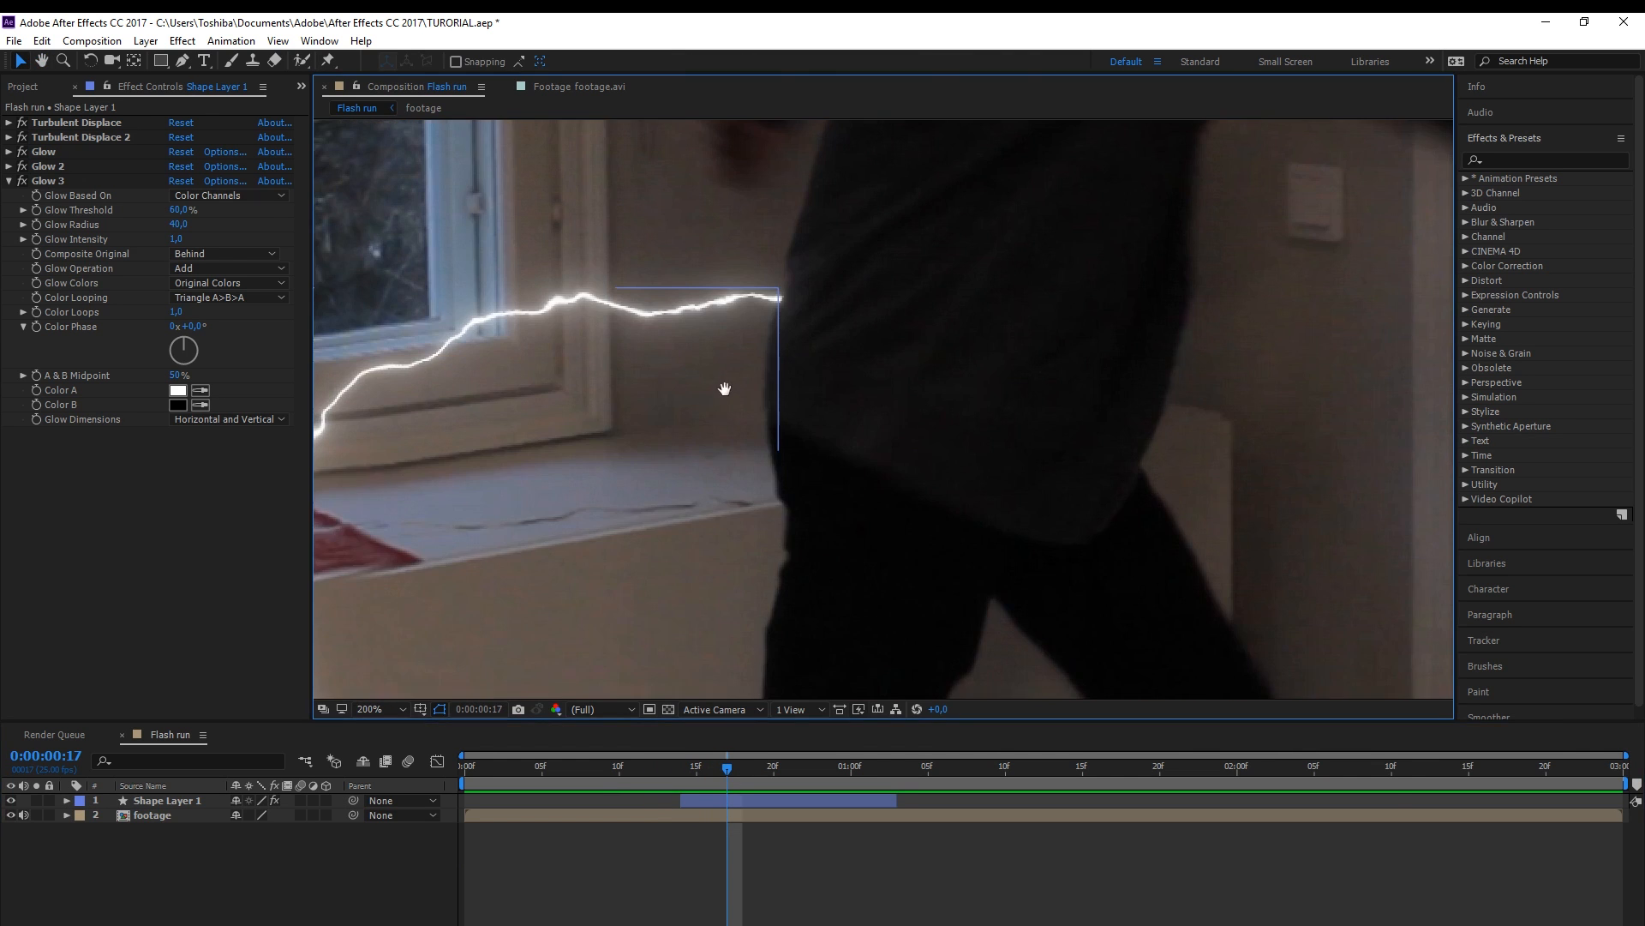
{"action": "left_click_drag", "start_coordinate": [725, 389], "coordinate": [834, 447]}
{"action": "key", "text": "space"}
{"action": "left_click_drag", "start_coordinate": [729, 765], "coordinate": [610, 735]}
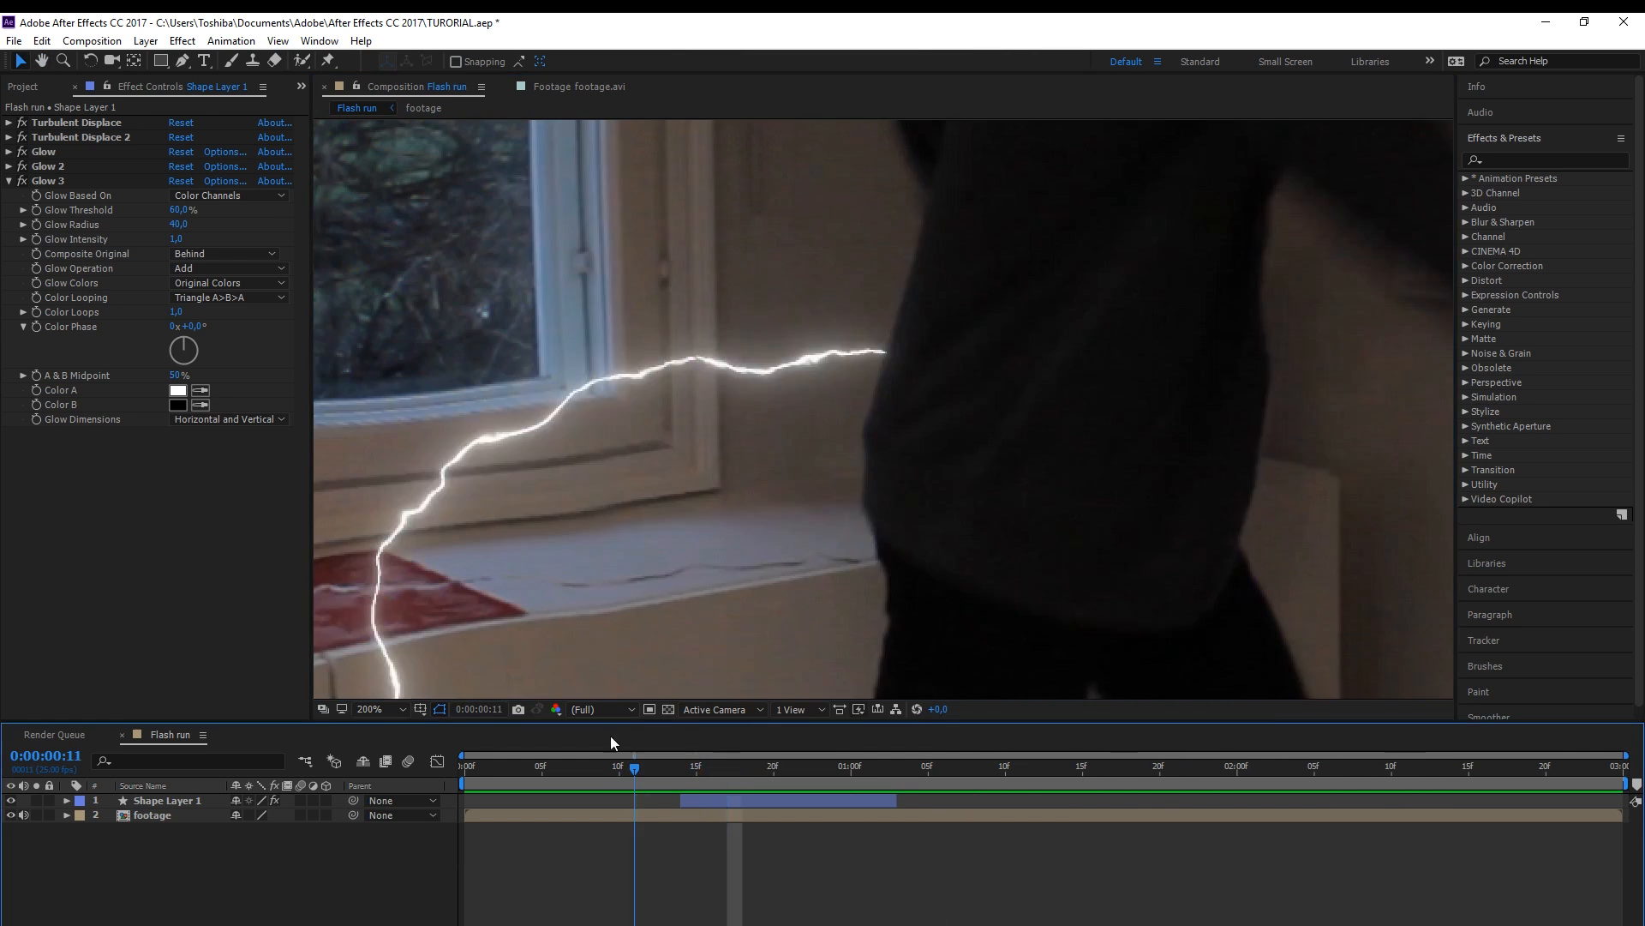
{"action": "key", "text": "space"}
{"action": "left_click", "coordinate": [697, 768]}
{"action": "scroll", "coordinate": [656, 542], "scroll_direction": "down", "scroll_amount": 1}
{"action": "left_click_drag", "start_coordinate": [656, 543], "coordinate": [752, 484]}
{"action": "key", "text": "space"}
{"action": "left_click", "coordinate": [683, 765]}
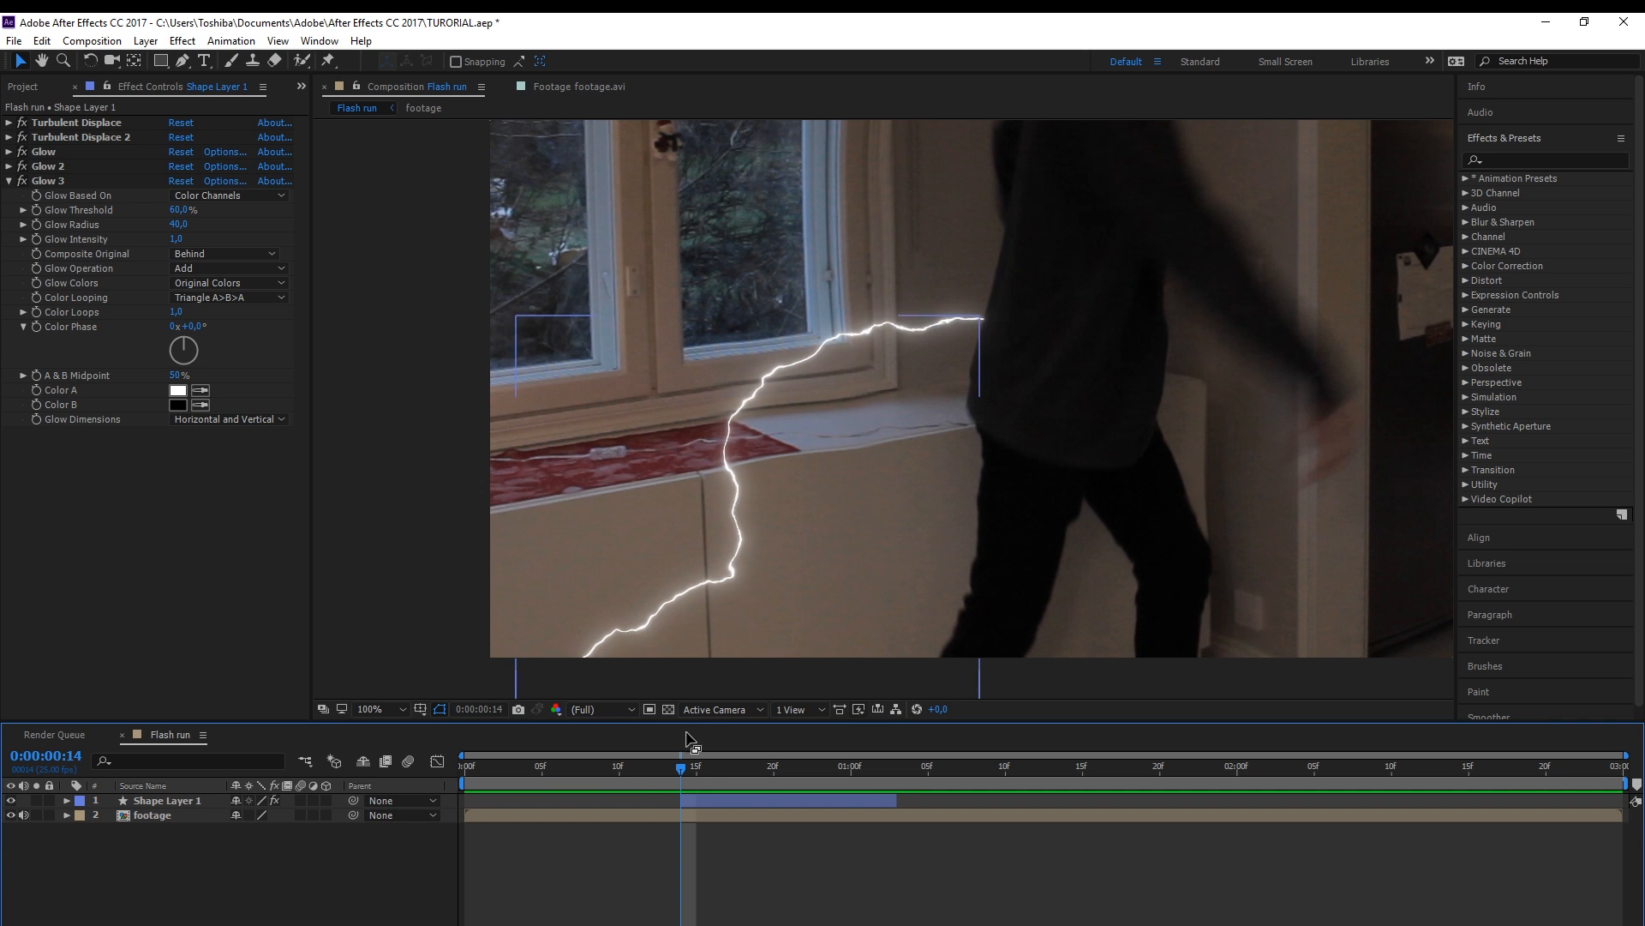
{"action": "left_click_drag", "start_coordinate": [683, 768], "coordinate": [657, 781]}
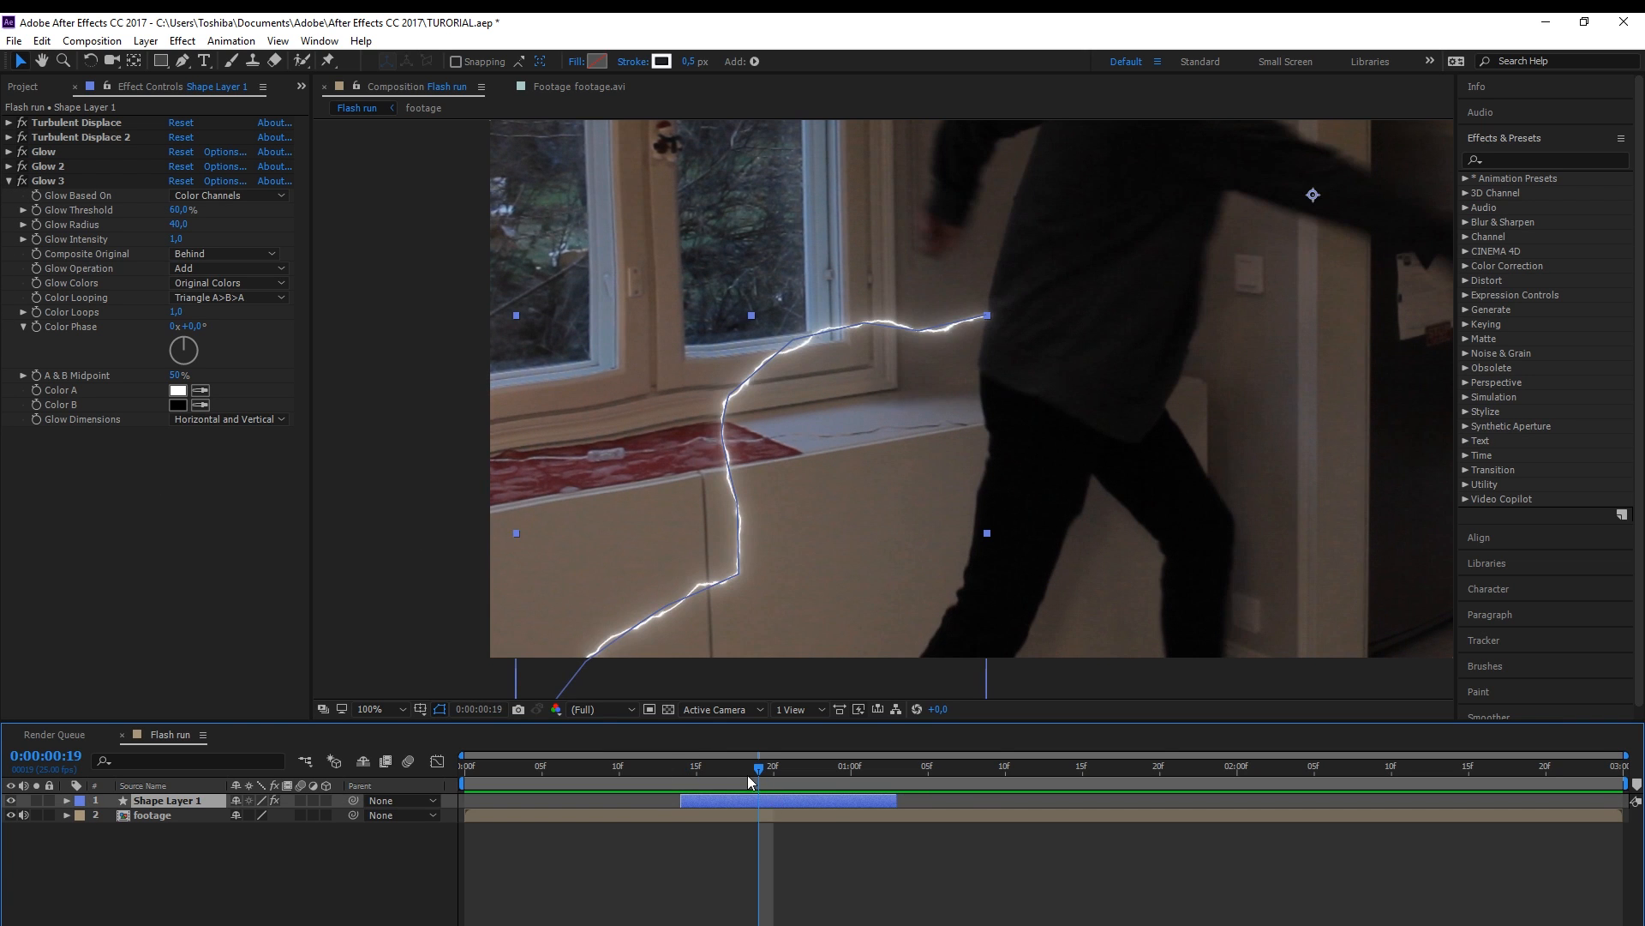
{"action": "left_click_drag", "start_coordinate": [747, 774], "coordinate": [684, 776]}
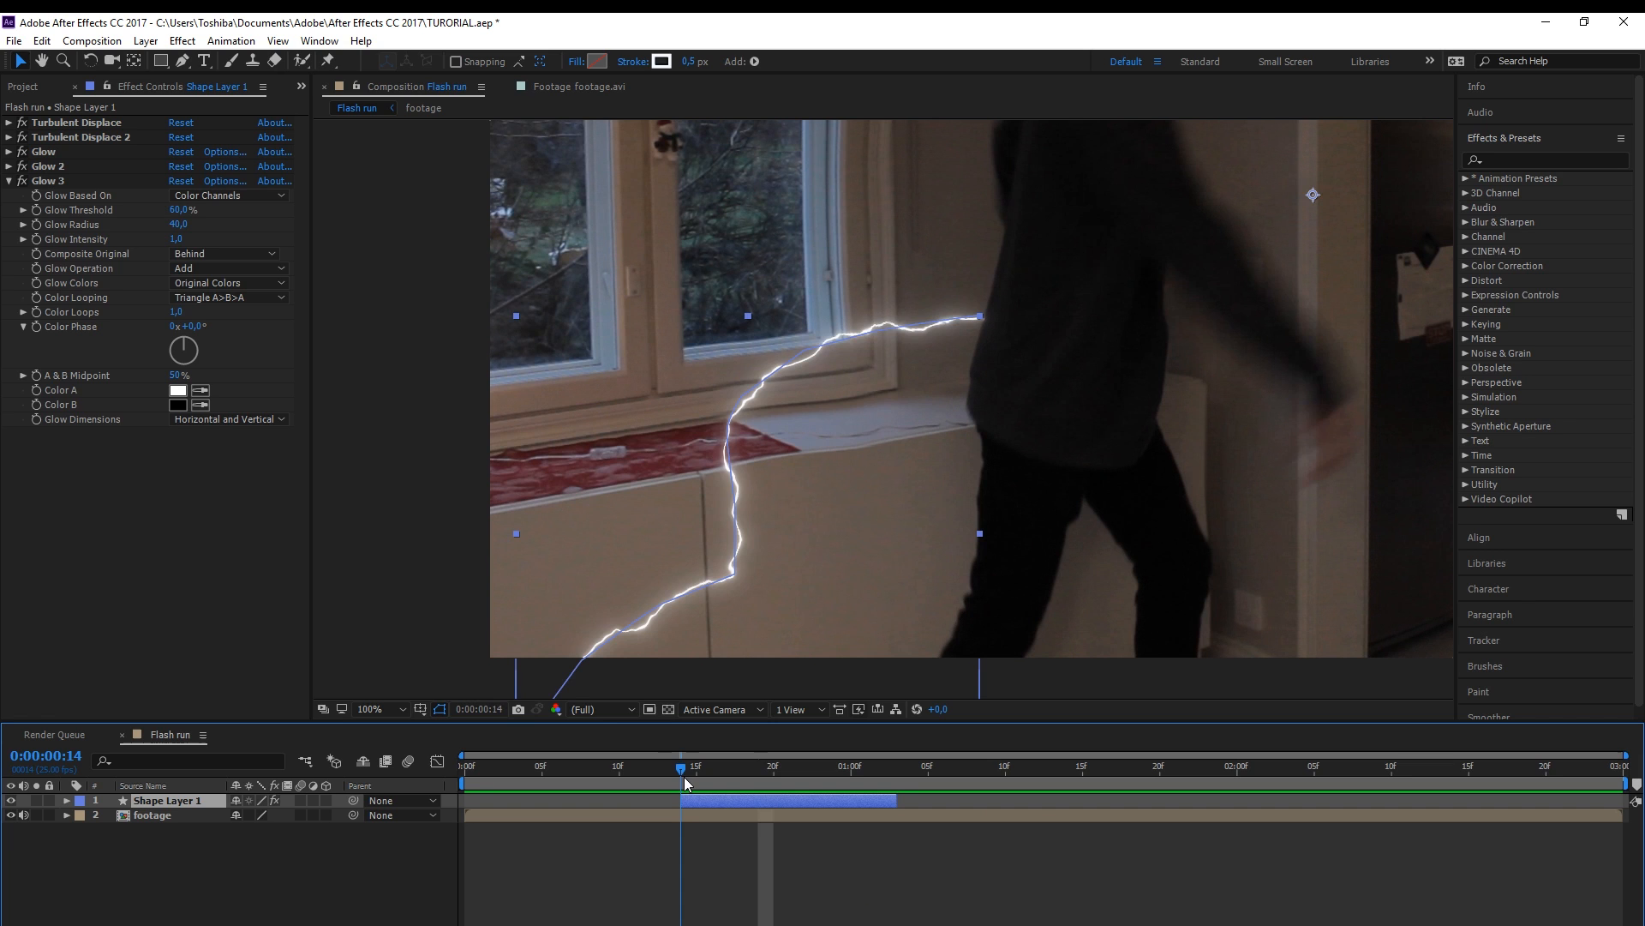
Add a Linear Wipe effect to Shape Layer 1 with a 64° wipe angle, 28% transition completion and a feather of 30
{"action": "left_click", "coordinate": [9, 181]}
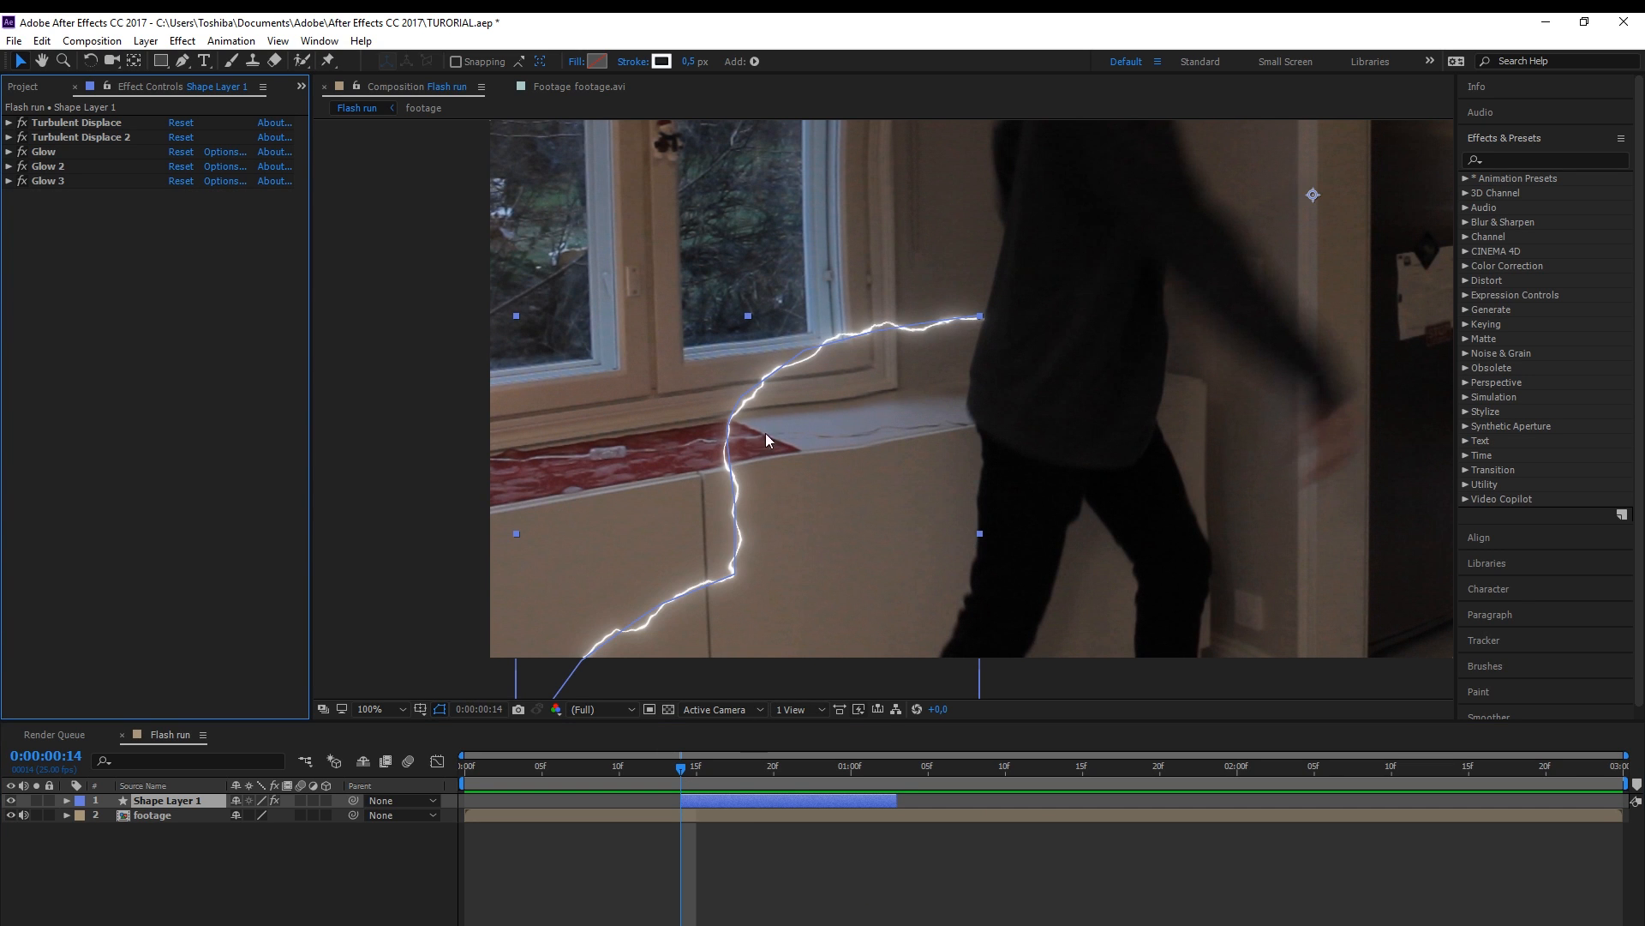
{"action": "left_click", "coordinate": [183, 40]}
{"action": "mouse_move", "coordinate": [277, 485]}
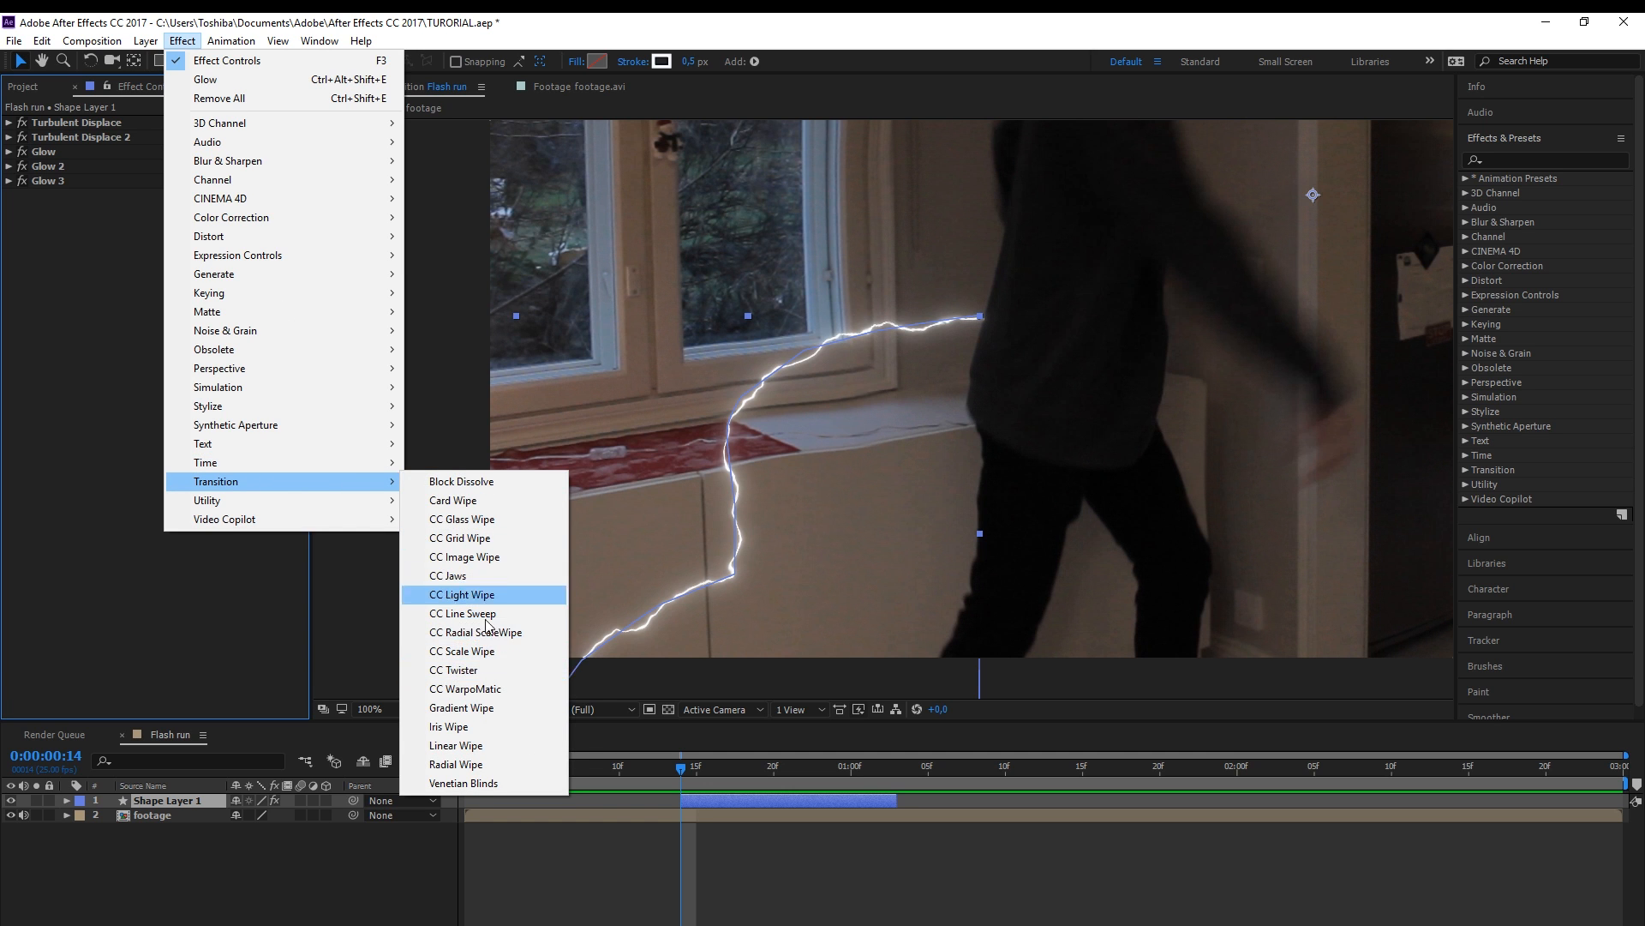
{"action": "left_click", "coordinate": [456, 744]}
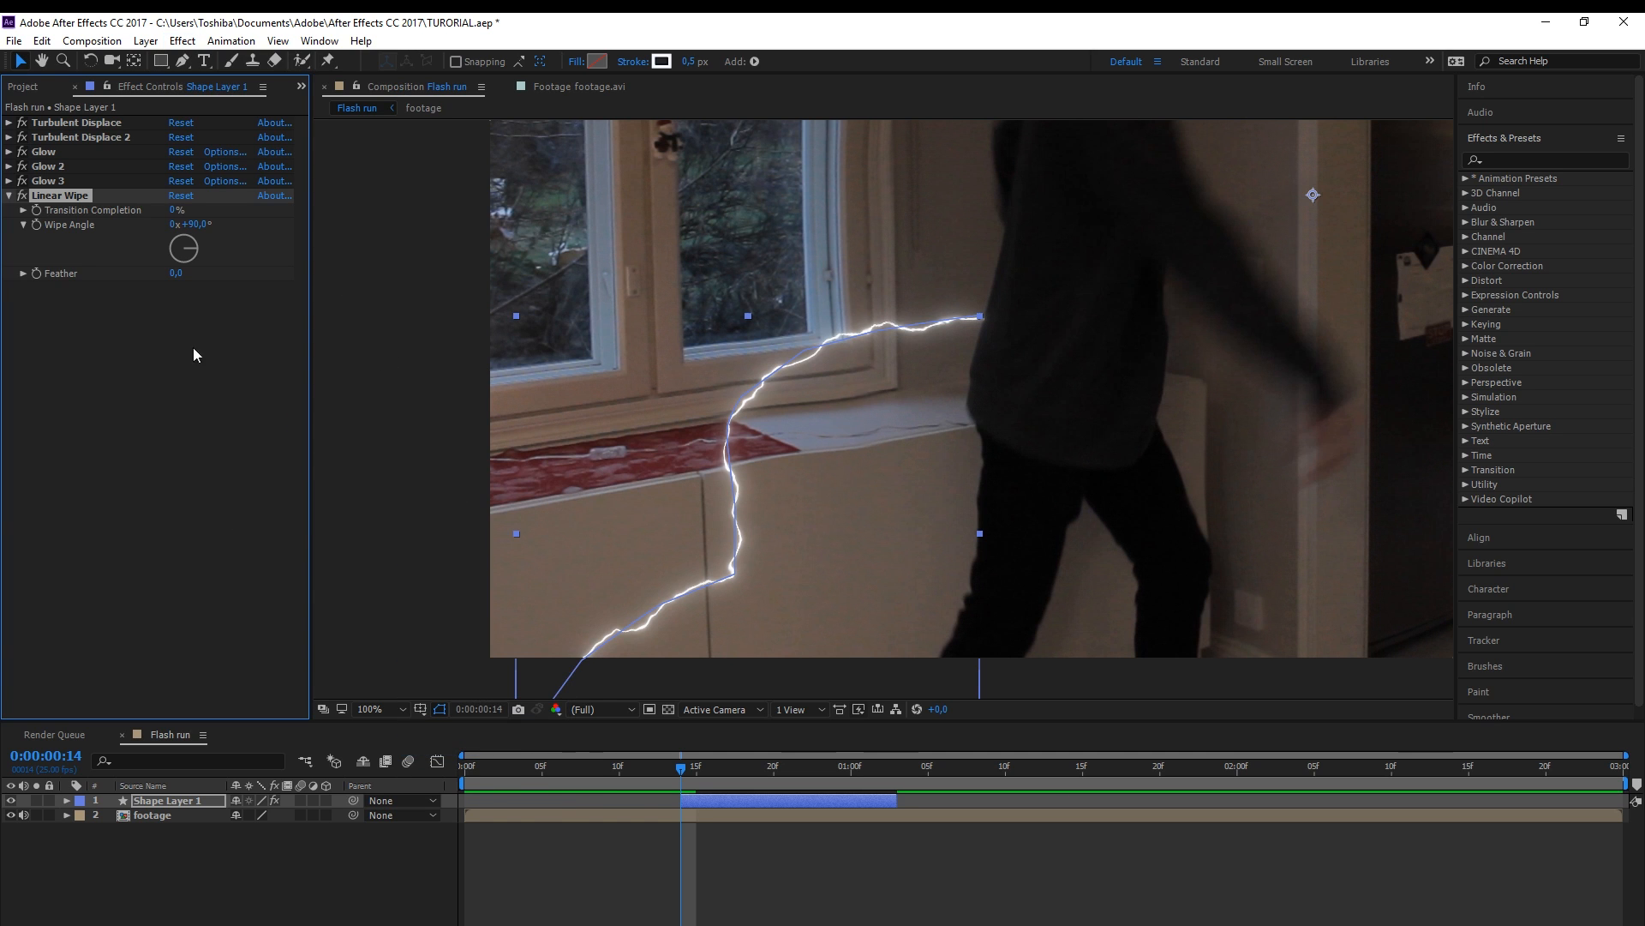
{"action": "left_click_drag", "start_coordinate": [189, 250], "coordinate": [202, 248]}
{"action": "left_click_drag", "start_coordinate": [207, 249], "coordinate": [194, 210]}
{"action": "left_click", "coordinate": [204, 210]}
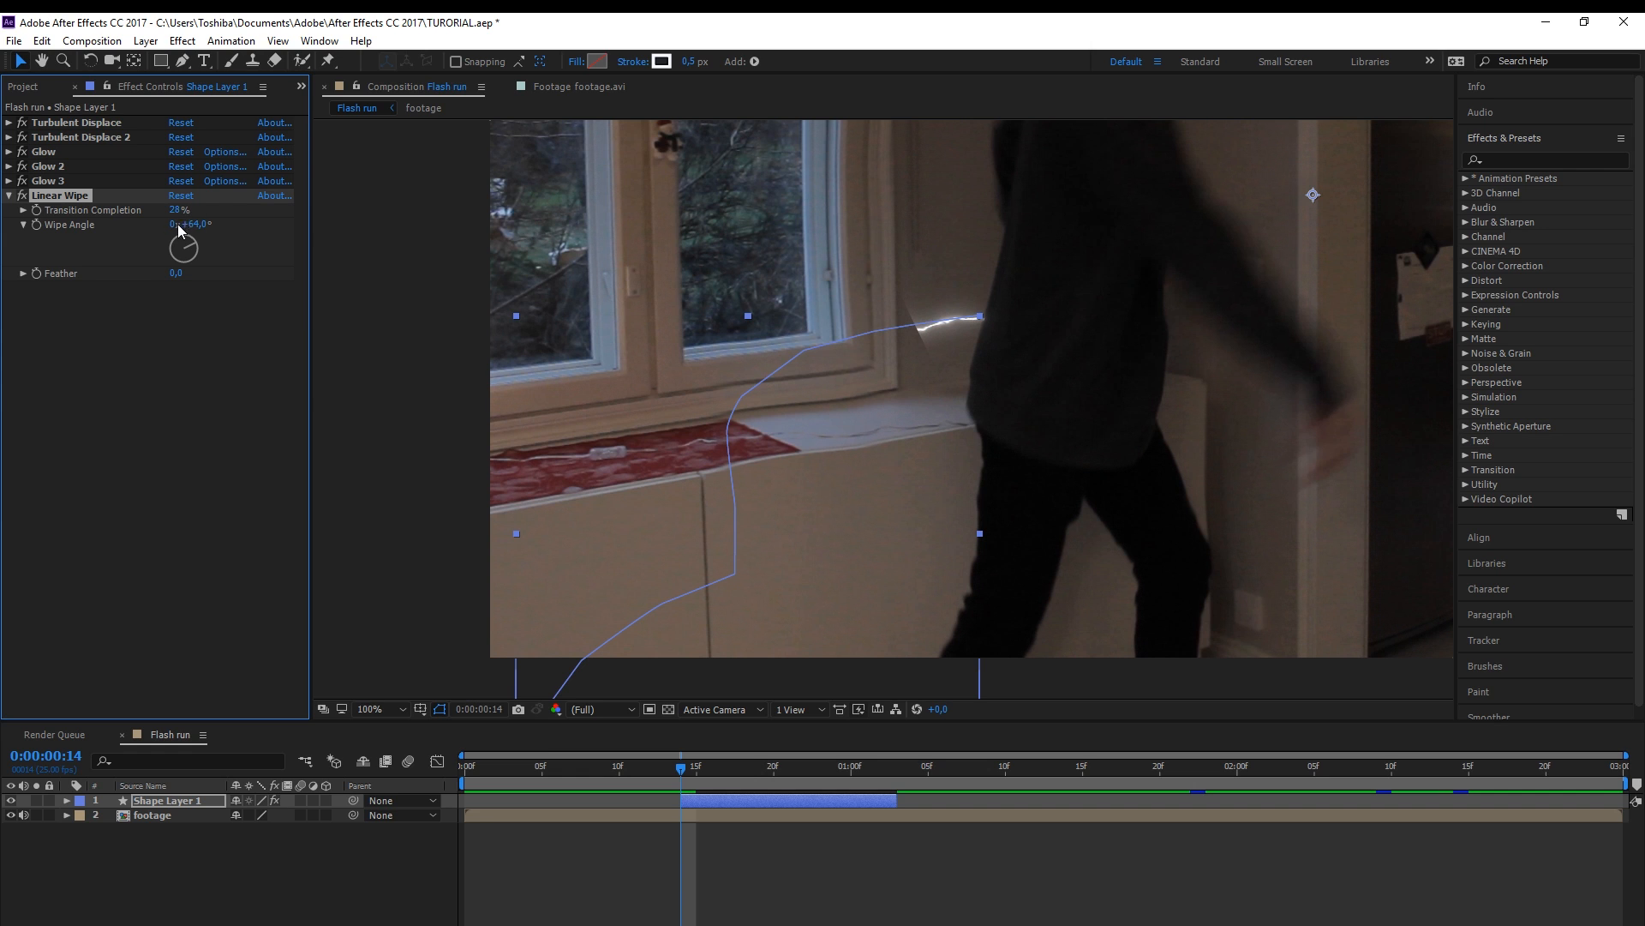
{"action": "left_click", "coordinate": [176, 275]}
{"action": "type", "text": "30"}
{"action": "key", "text": "Return"}
Keyframe the Linear Wipe's transition completion from 28% at 0:00:00:14 to 0% at 0:00:00:20
{"action": "left_click", "coordinate": [37, 210]}
{"action": "left_click_drag", "start_coordinate": [677, 771], "coordinate": [774, 765]}
{"action": "left_click", "coordinate": [176, 210]}
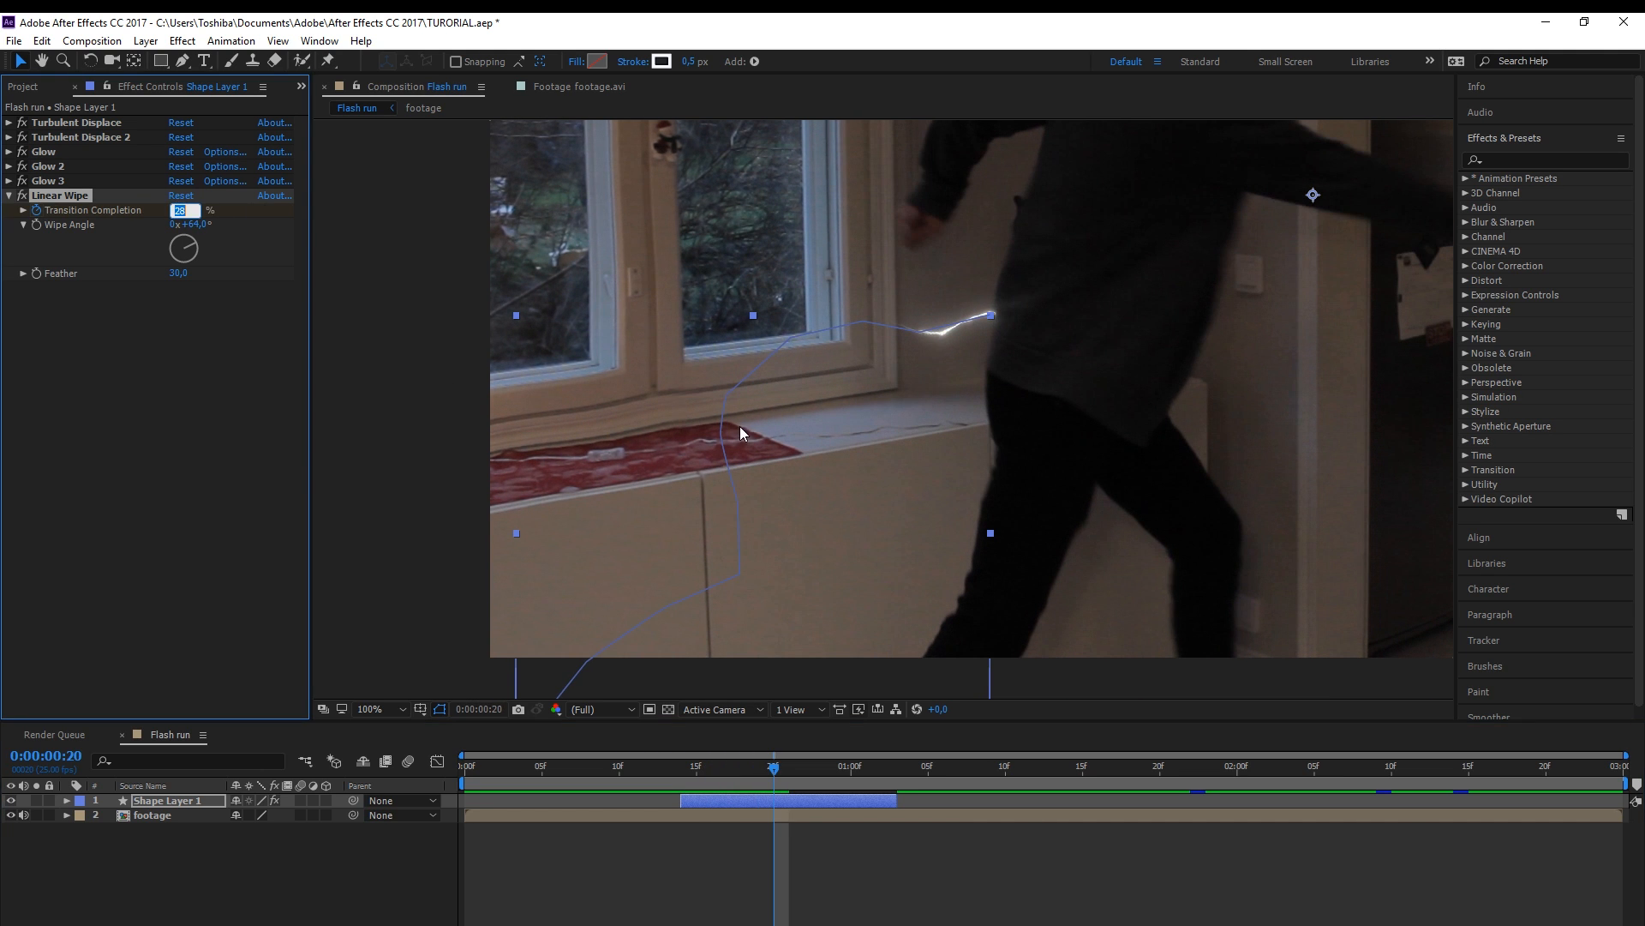
{"action": "type", "text": "0"}
{"action": "key", "text": "Return"}
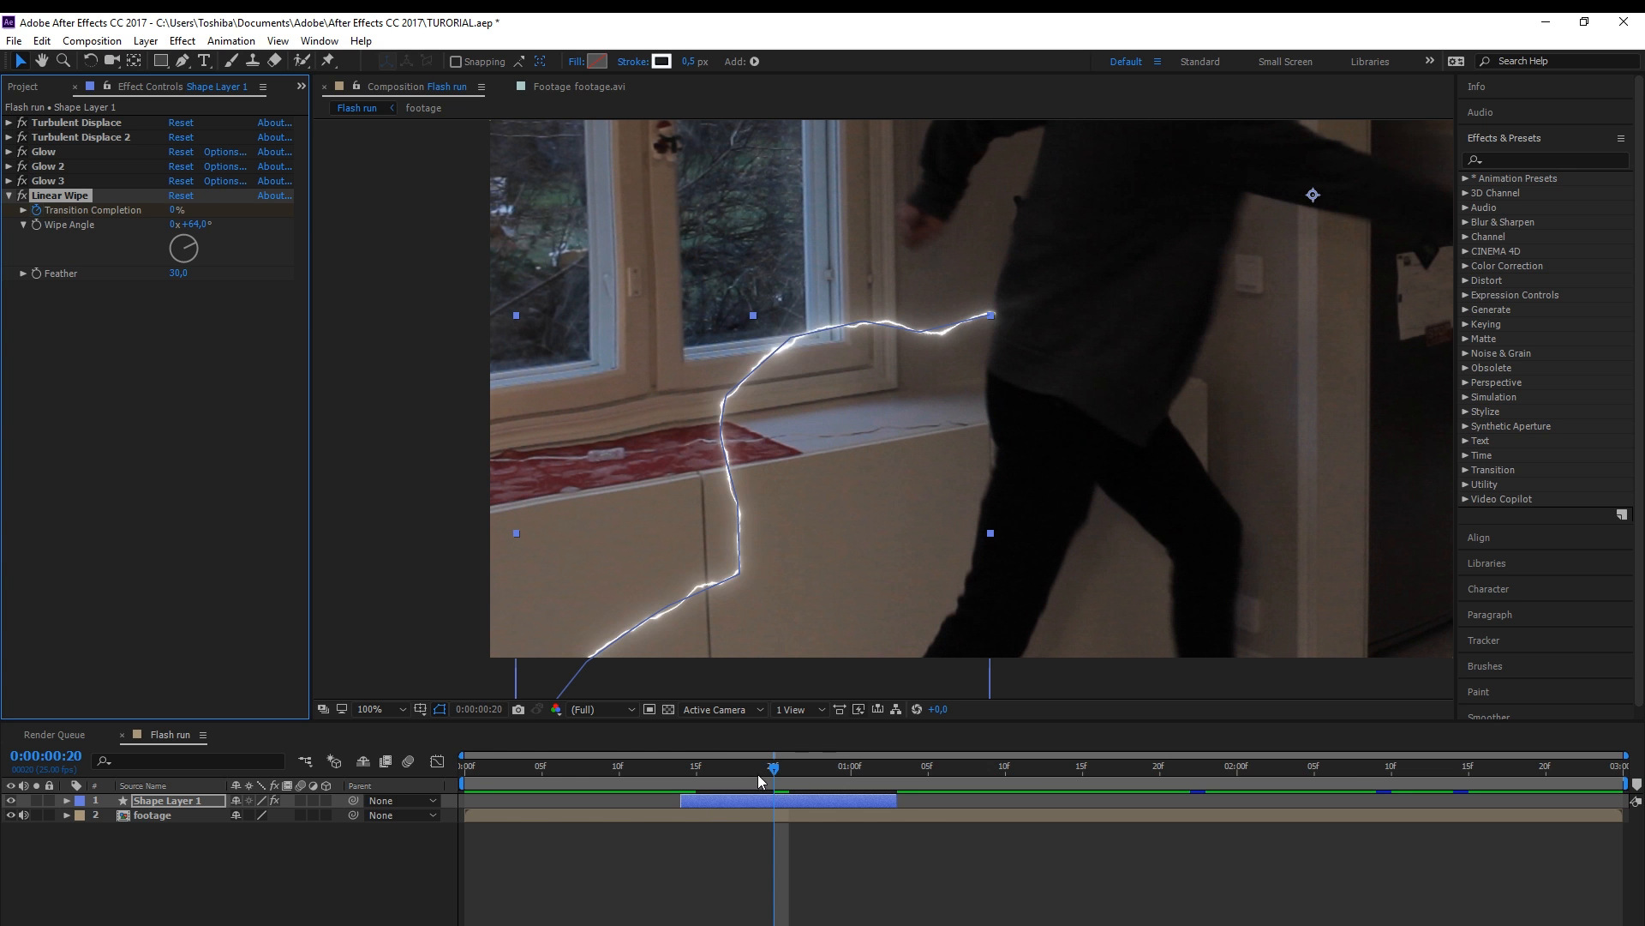
Scrub and play the lightning trail's wipe-in from 0:00:00:13
{"action": "left_click", "coordinate": [742, 780]}
{"action": "left_click_drag", "start_coordinate": [743, 782], "coordinate": [665, 780]}
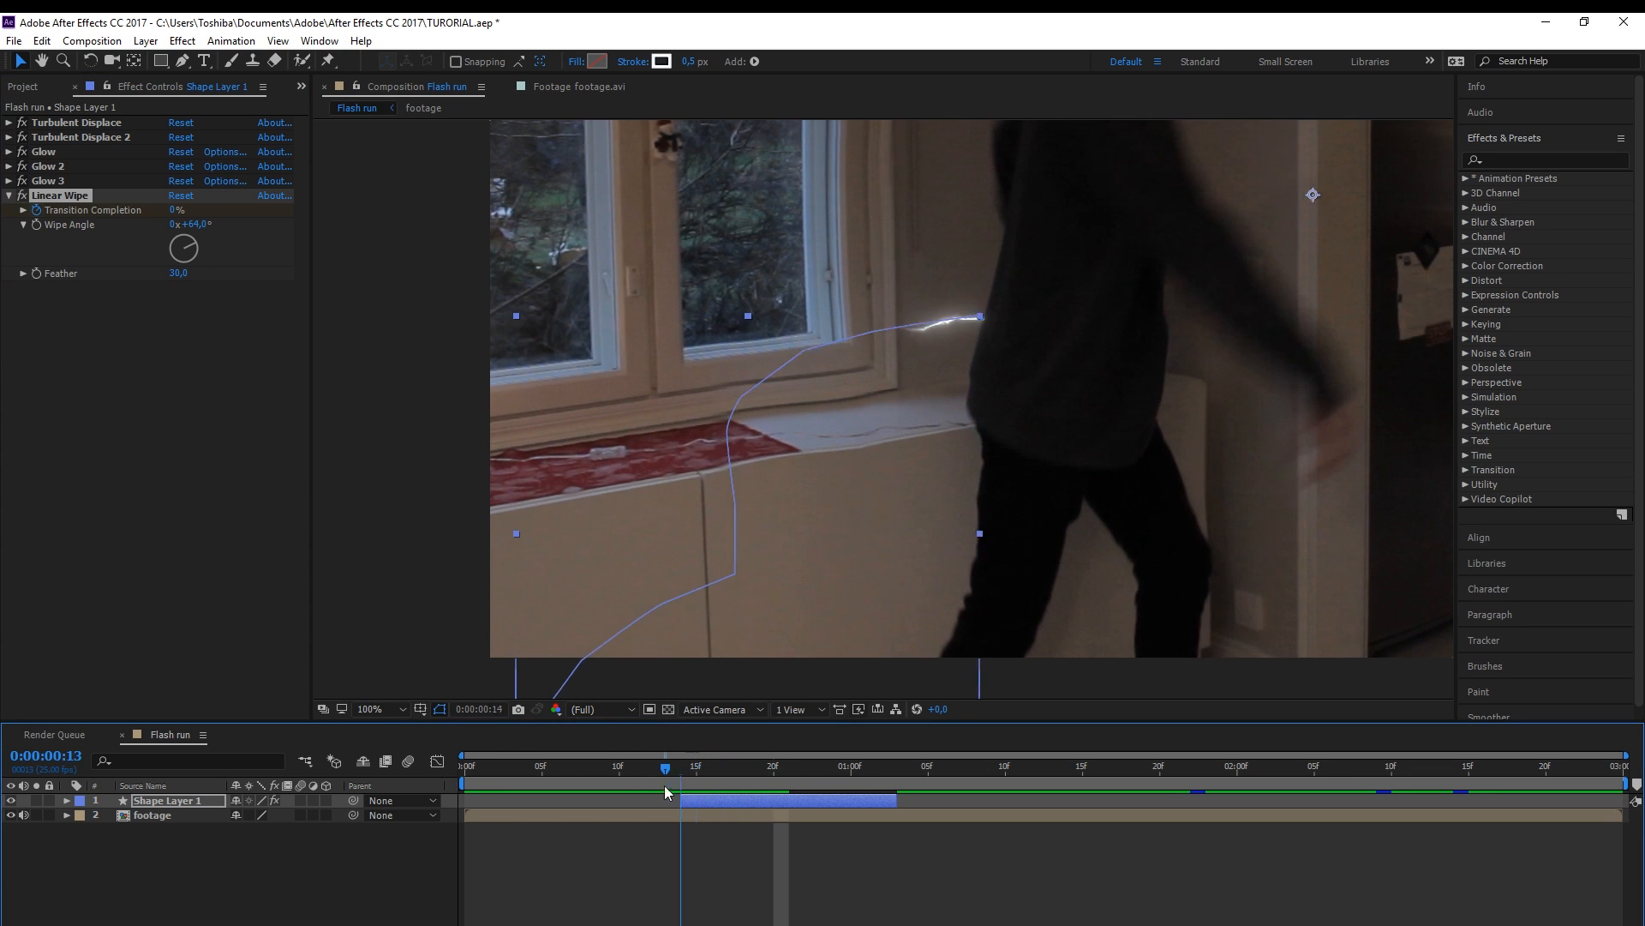
{"action": "left_click", "coordinate": [706, 843]}
{"action": "left_click", "coordinate": [686, 768]}
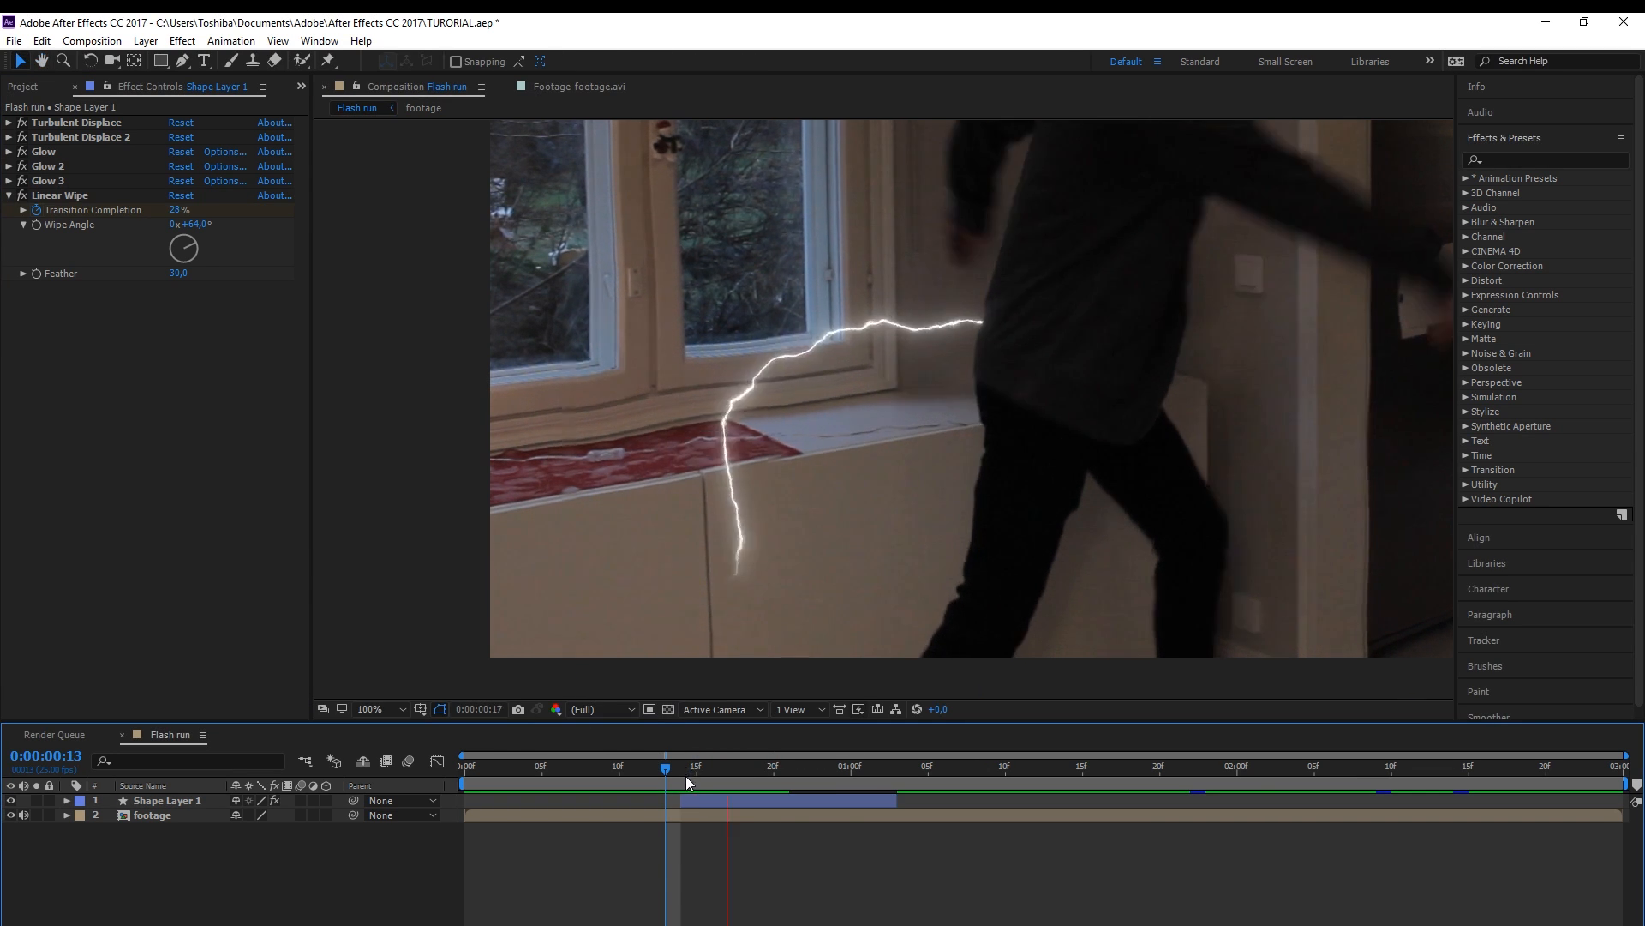
{"action": "left_click_drag", "start_coordinate": [683, 779], "coordinate": [739, 773]}
{"action": "key", "text": "space"}
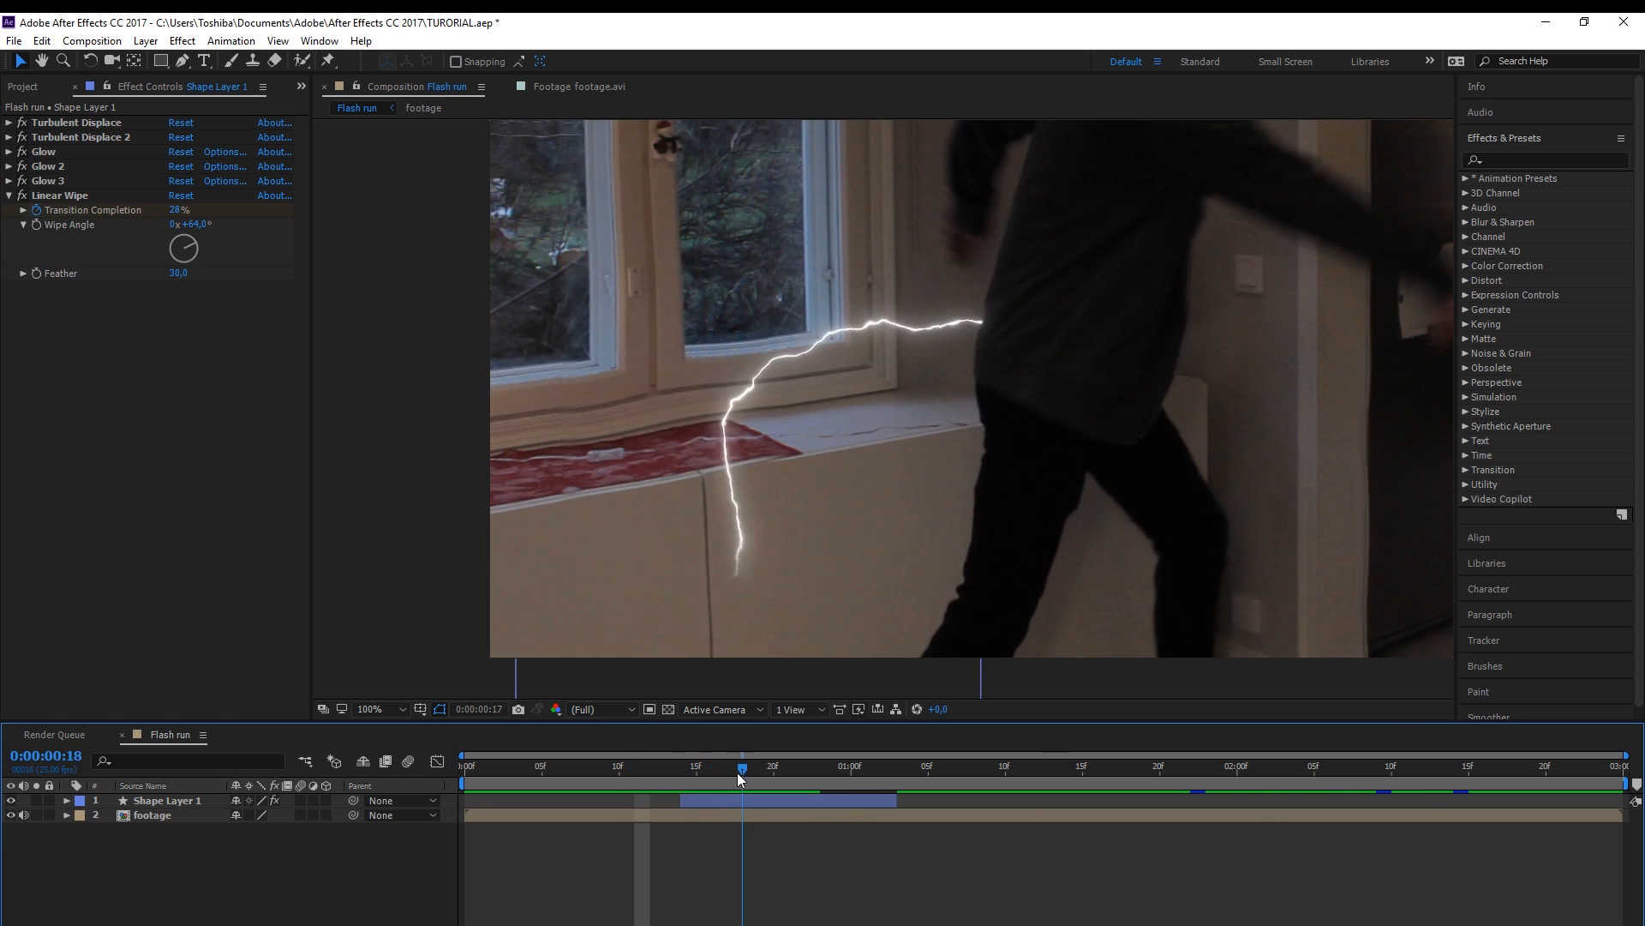
Add a second Linear Wipe to Shape Layer 1 with a 241° wipe angle and place the time at 0:00:01:02
{"action": "left_click", "coordinate": [885, 773]}
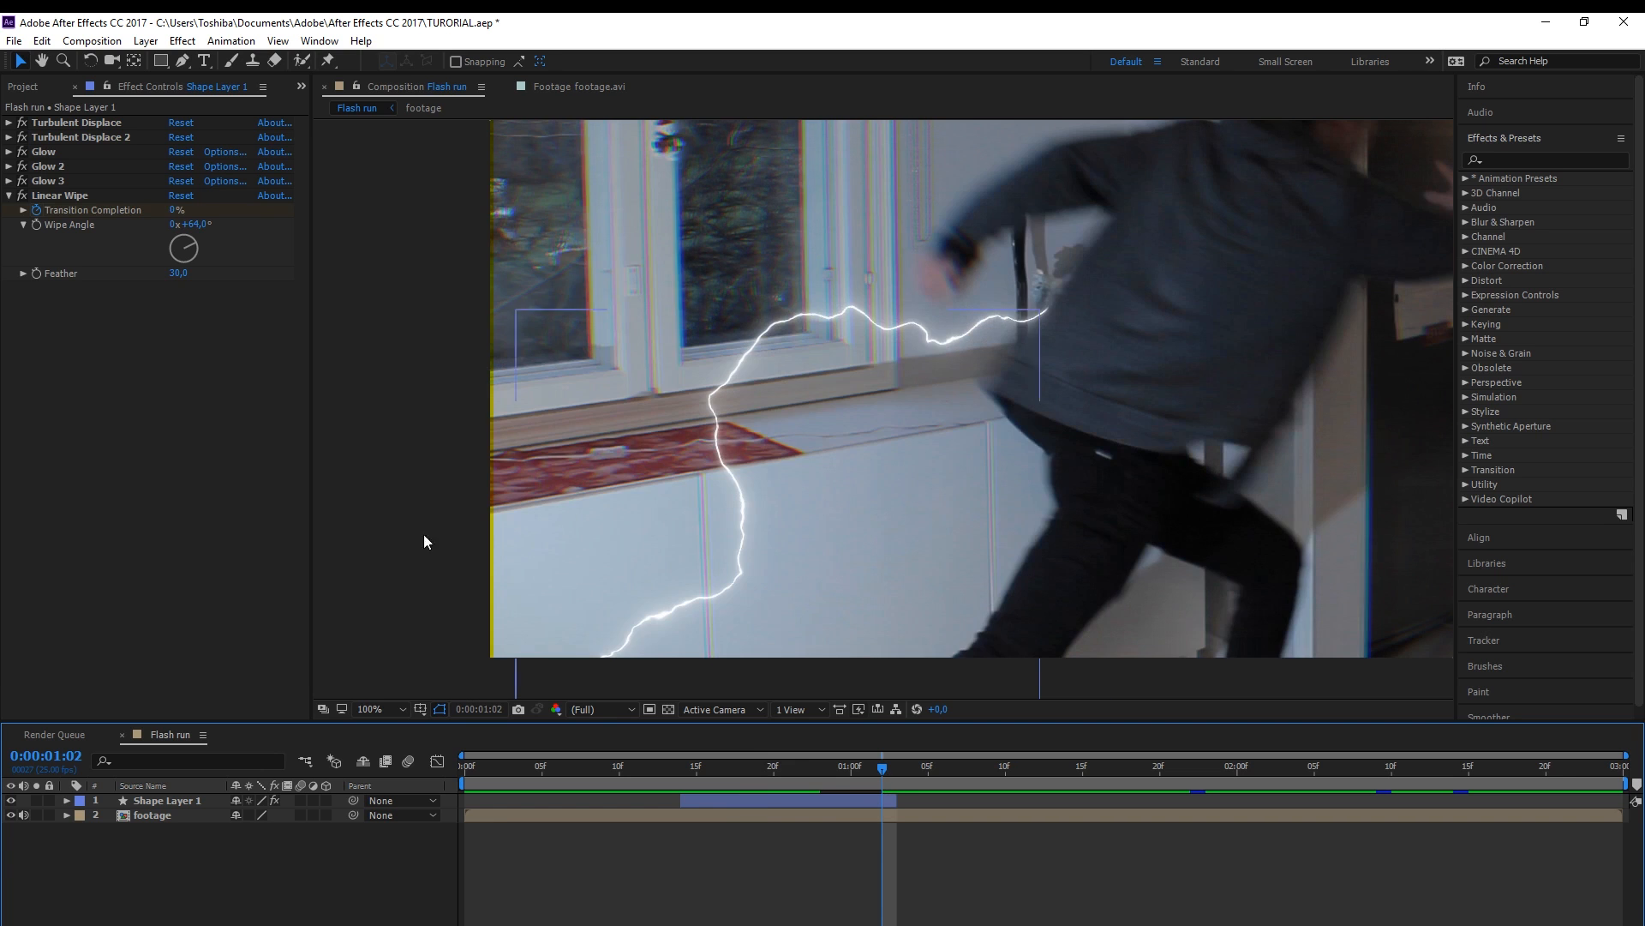
{"action": "left_click", "coordinate": [9, 195]}
{"action": "left_click", "coordinate": [183, 41]}
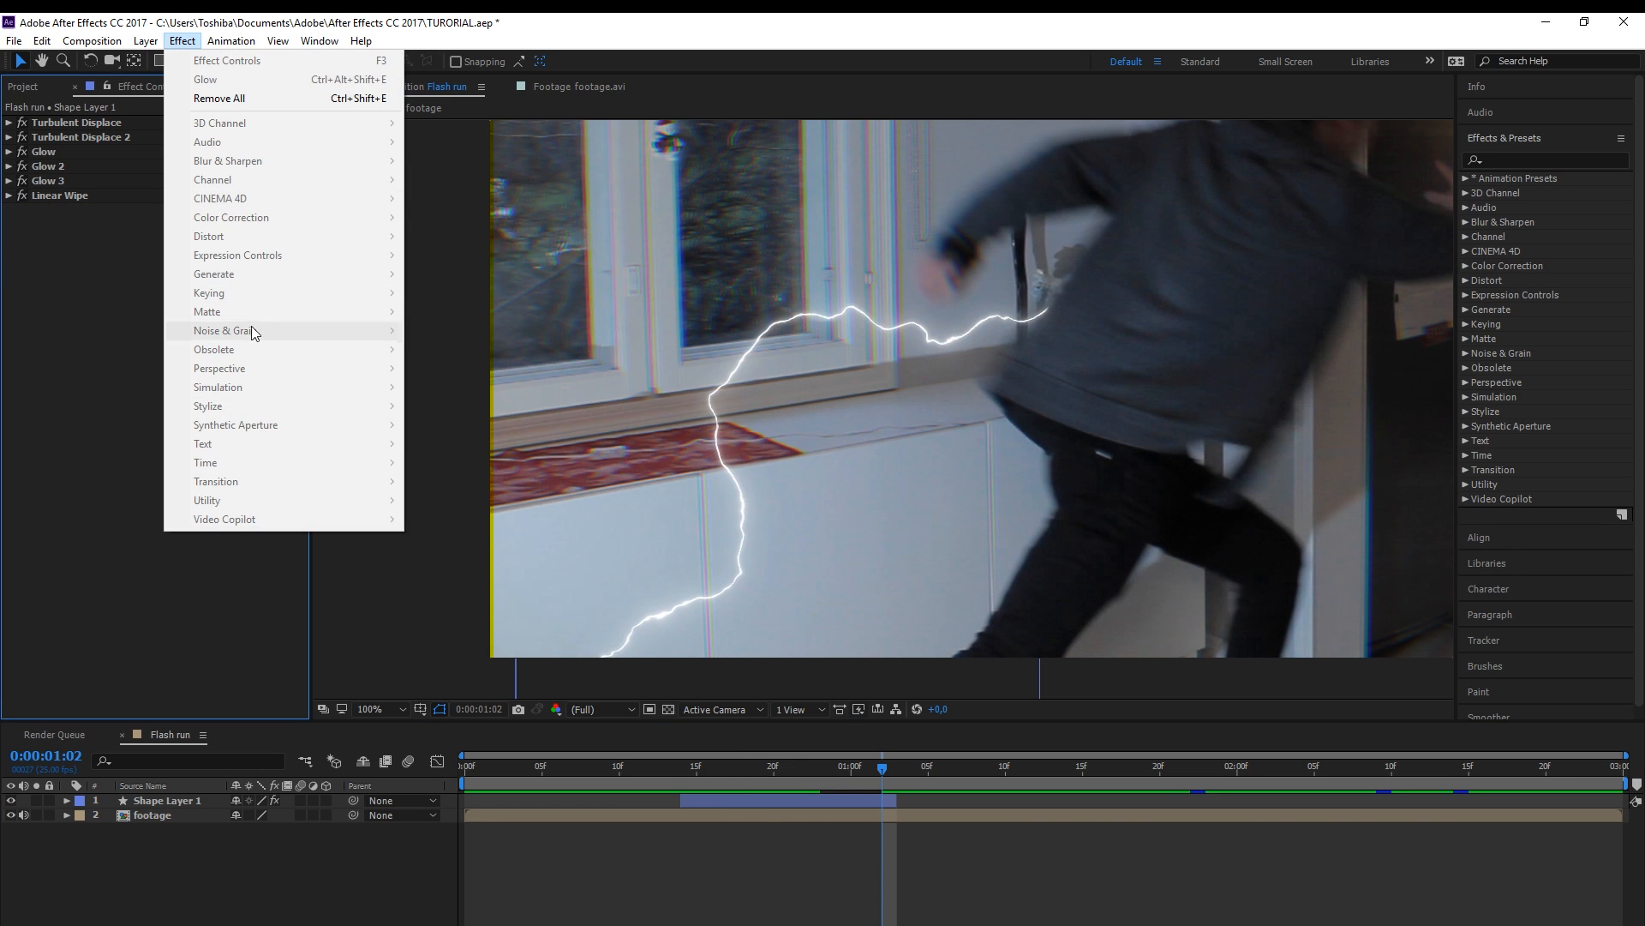
{"action": "left_click", "coordinate": [763, 799]}
{"action": "left_click", "coordinate": [182, 40]}
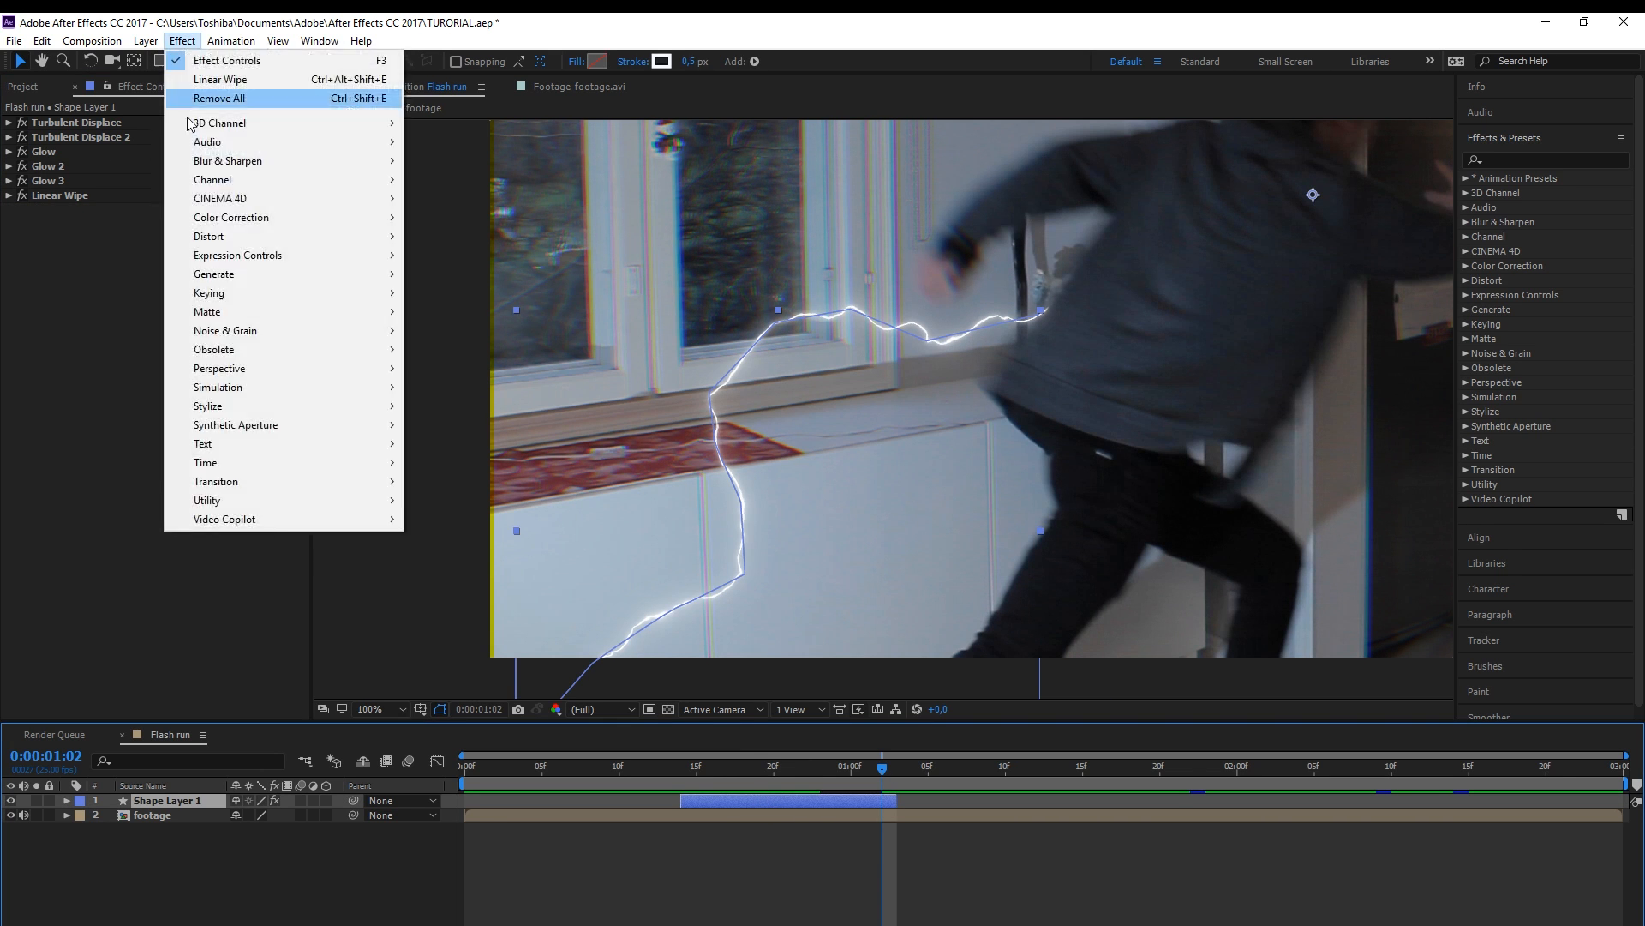
{"action": "left_click", "coordinate": [201, 70]}
{"action": "left_click", "coordinate": [887, 777]}
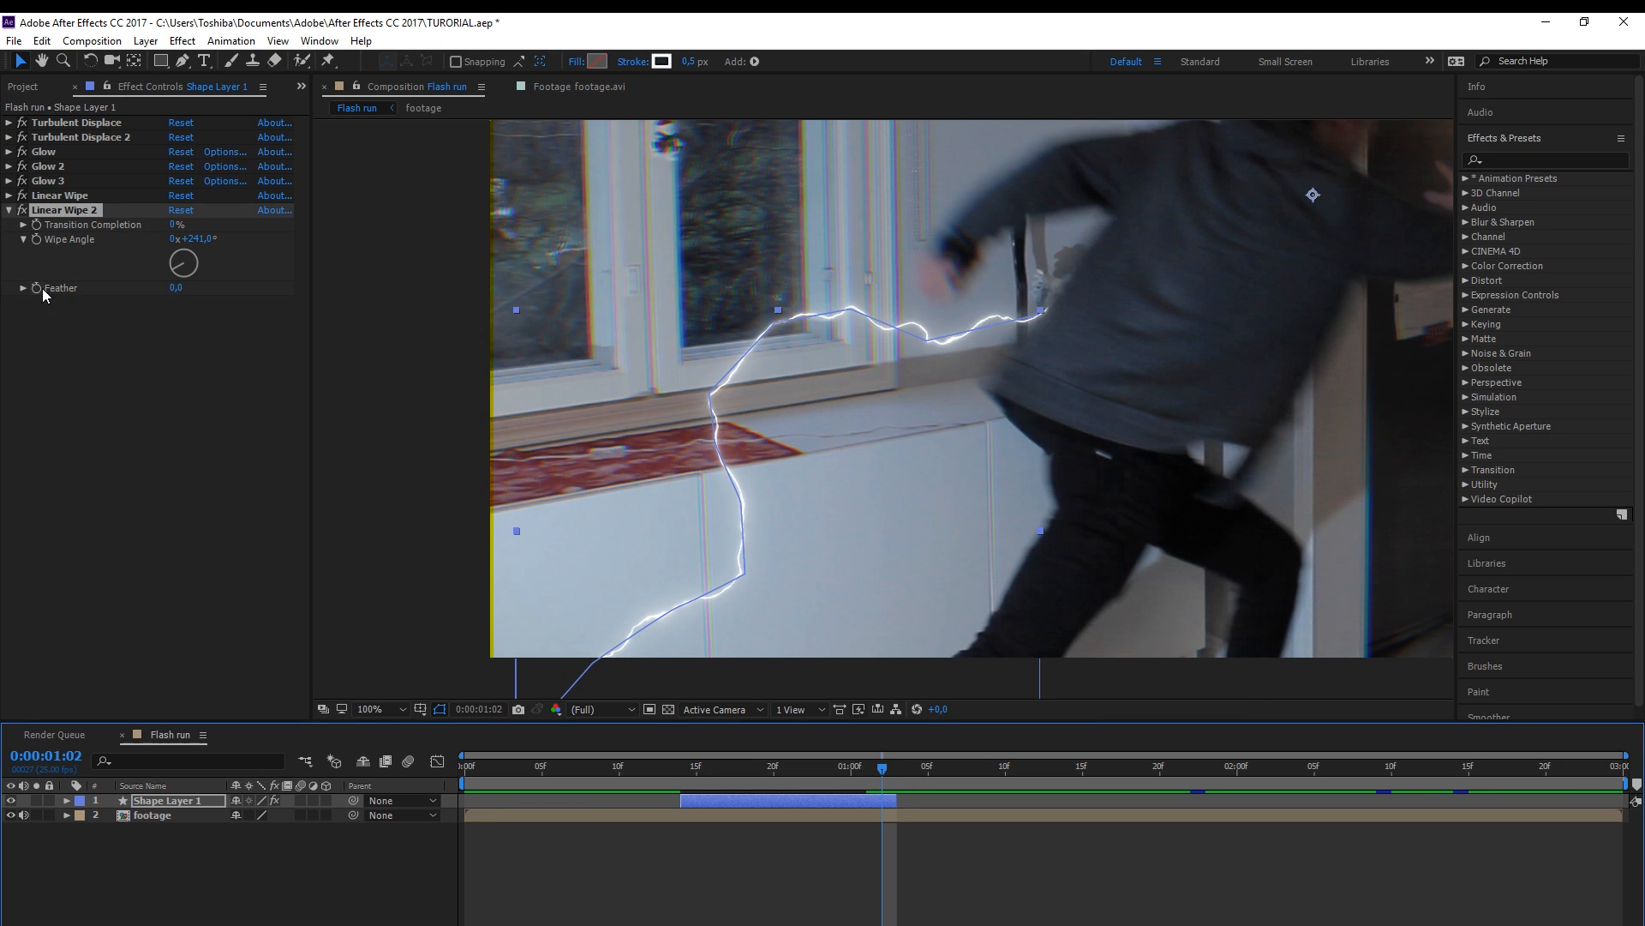
Set the second Linear Wipe's feather to 30 and its transition completion to 89% at 0:00:01:02
{"action": "left_click", "coordinate": [181, 289]}
{"action": "key", "text": "Return"}
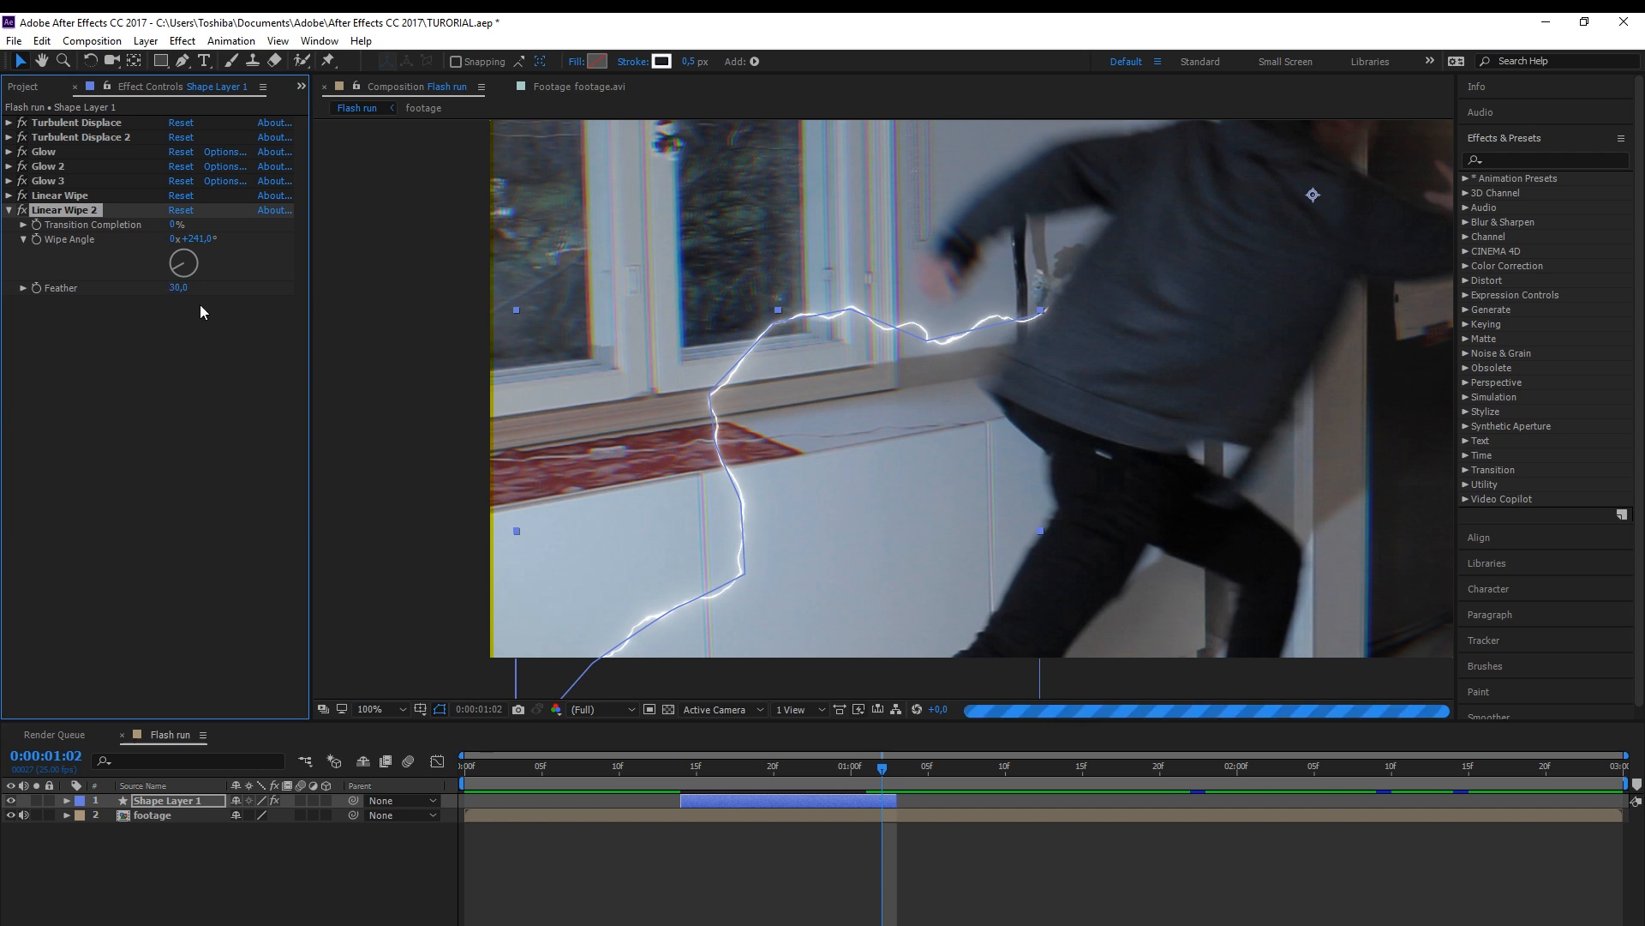
{"action": "left_click", "coordinate": [175, 225]}
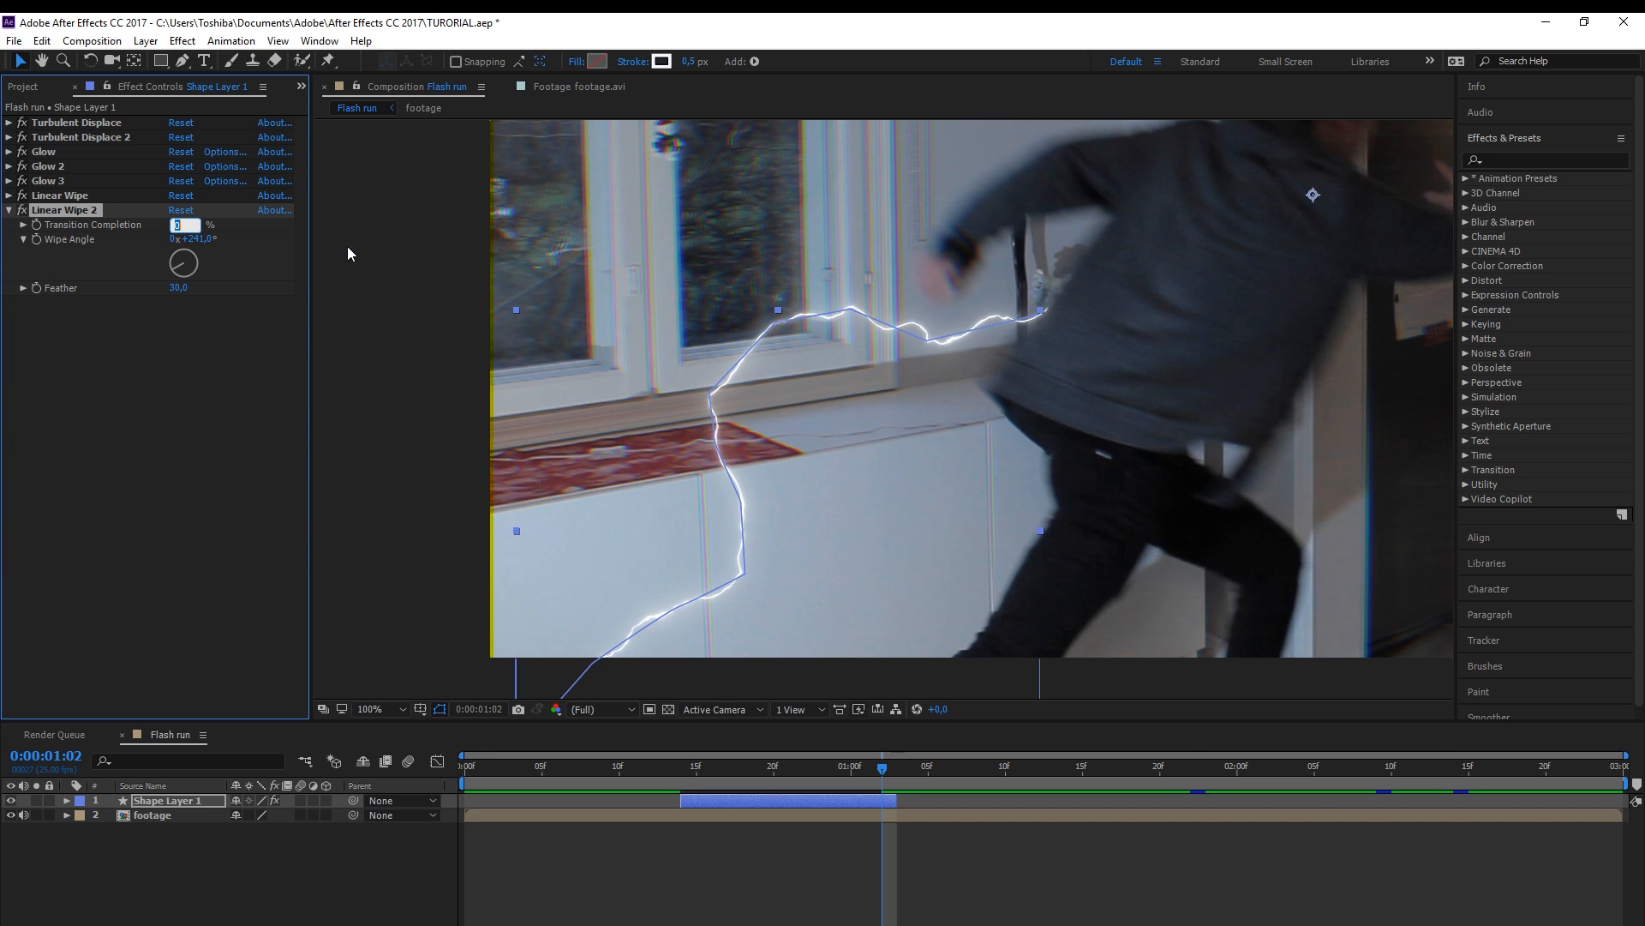
{"action": "type", "text": "87"}
{"action": "key", "text": "Return"}
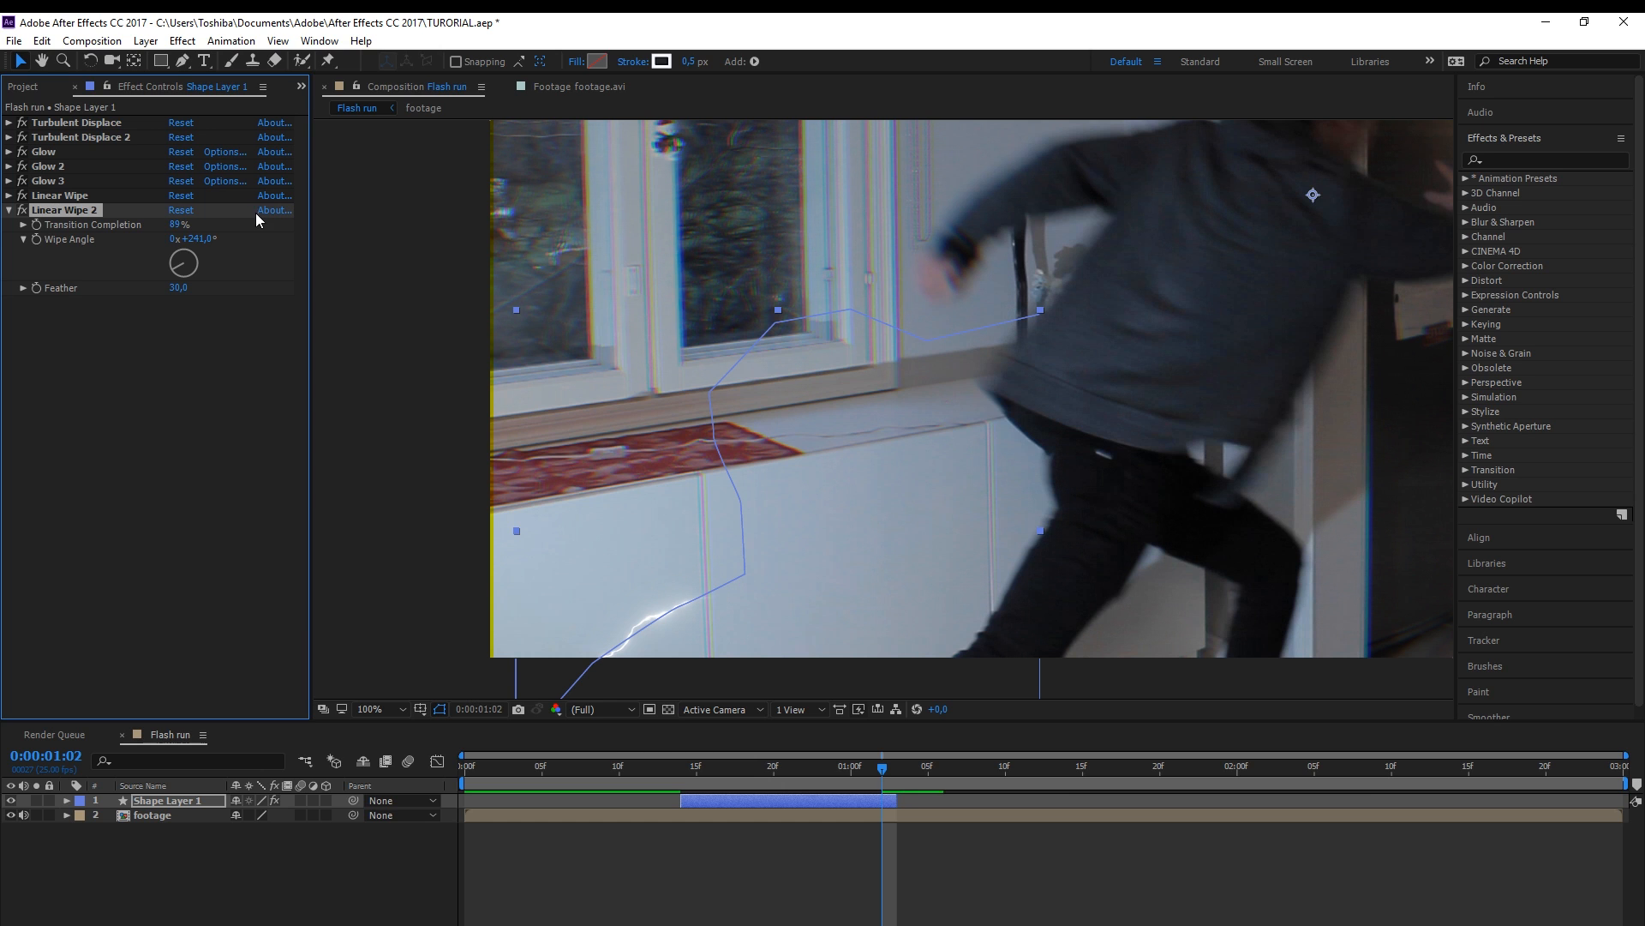
Keyframe the second Linear Wipe's transition completion to 0% at 0:00:00:24
{"action": "left_click_drag", "start_coordinate": [888, 777], "coordinate": [836, 774]}
{"action": "left_click", "coordinate": [178, 224]}
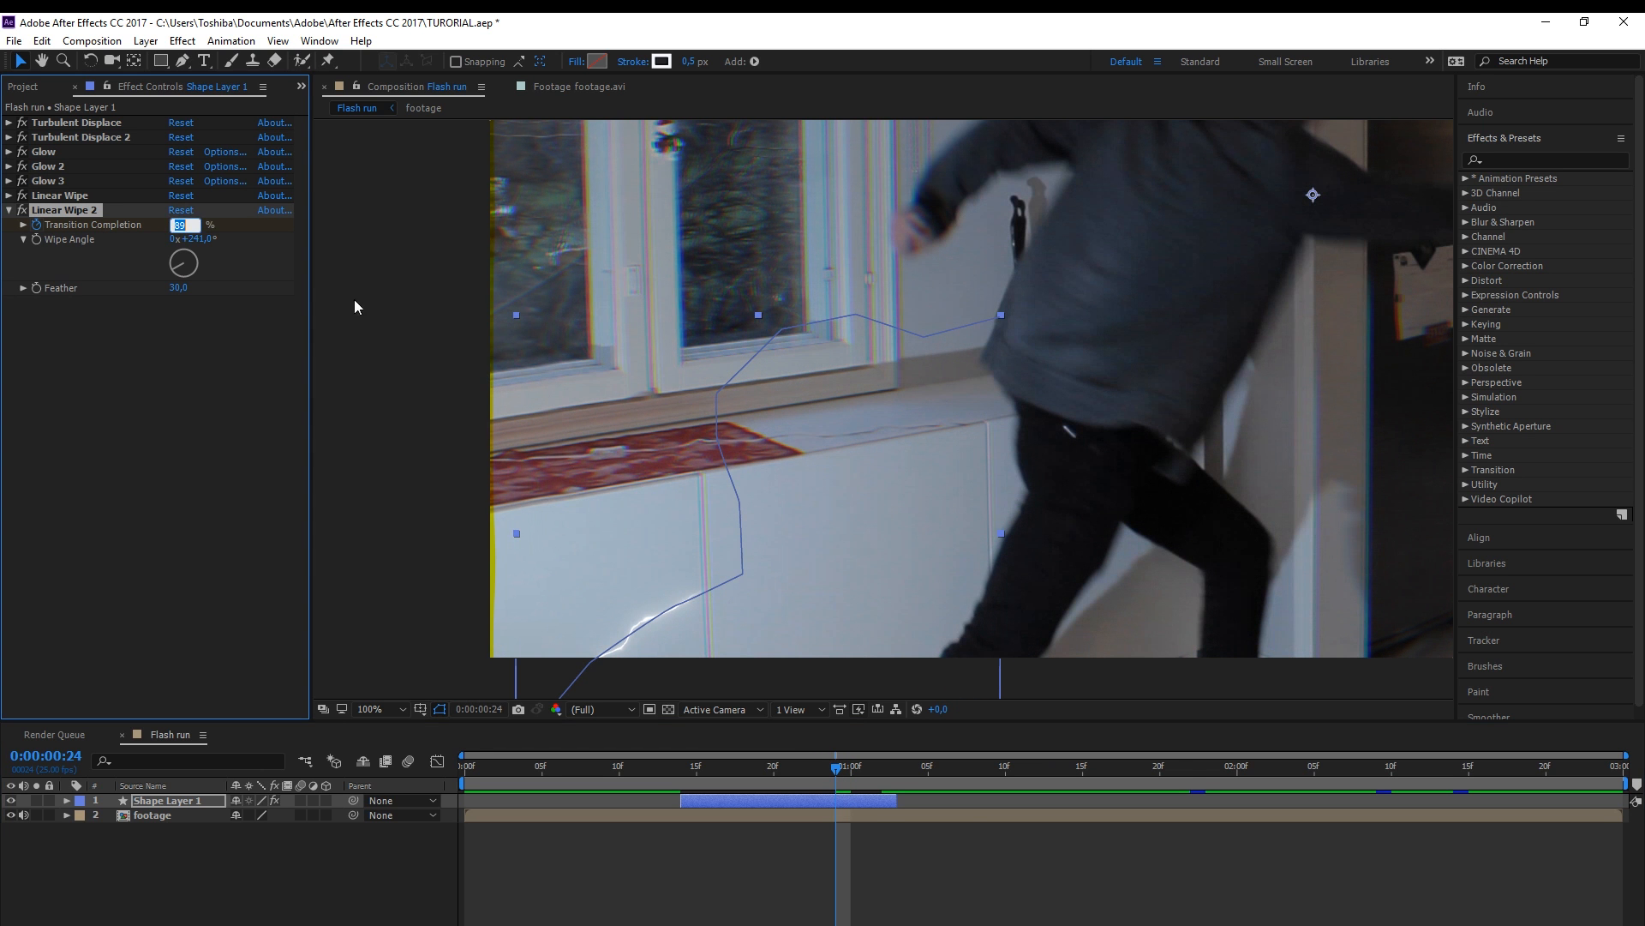
{"action": "type", "text": "0"}
{"action": "key", "text": "Return"}
{"action": "left_click", "coordinate": [1000, 873]}
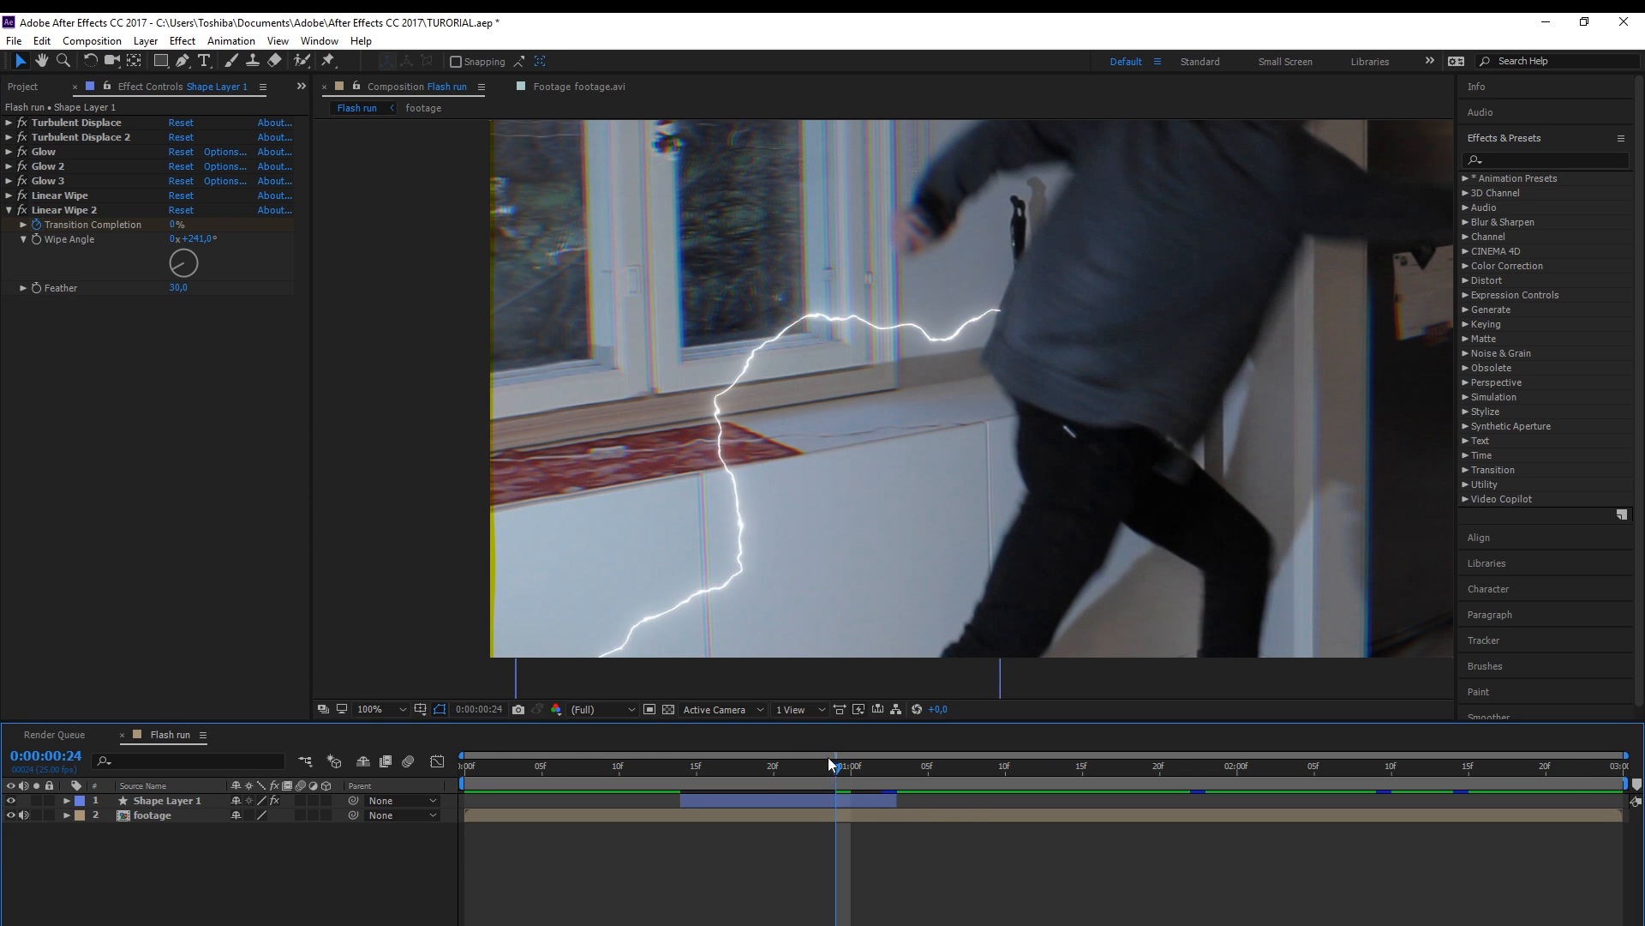
Play and scrub the lightning trail's wipe-in and wipe-out from 0:00:00:13
{"action": "key", "text": "space"}
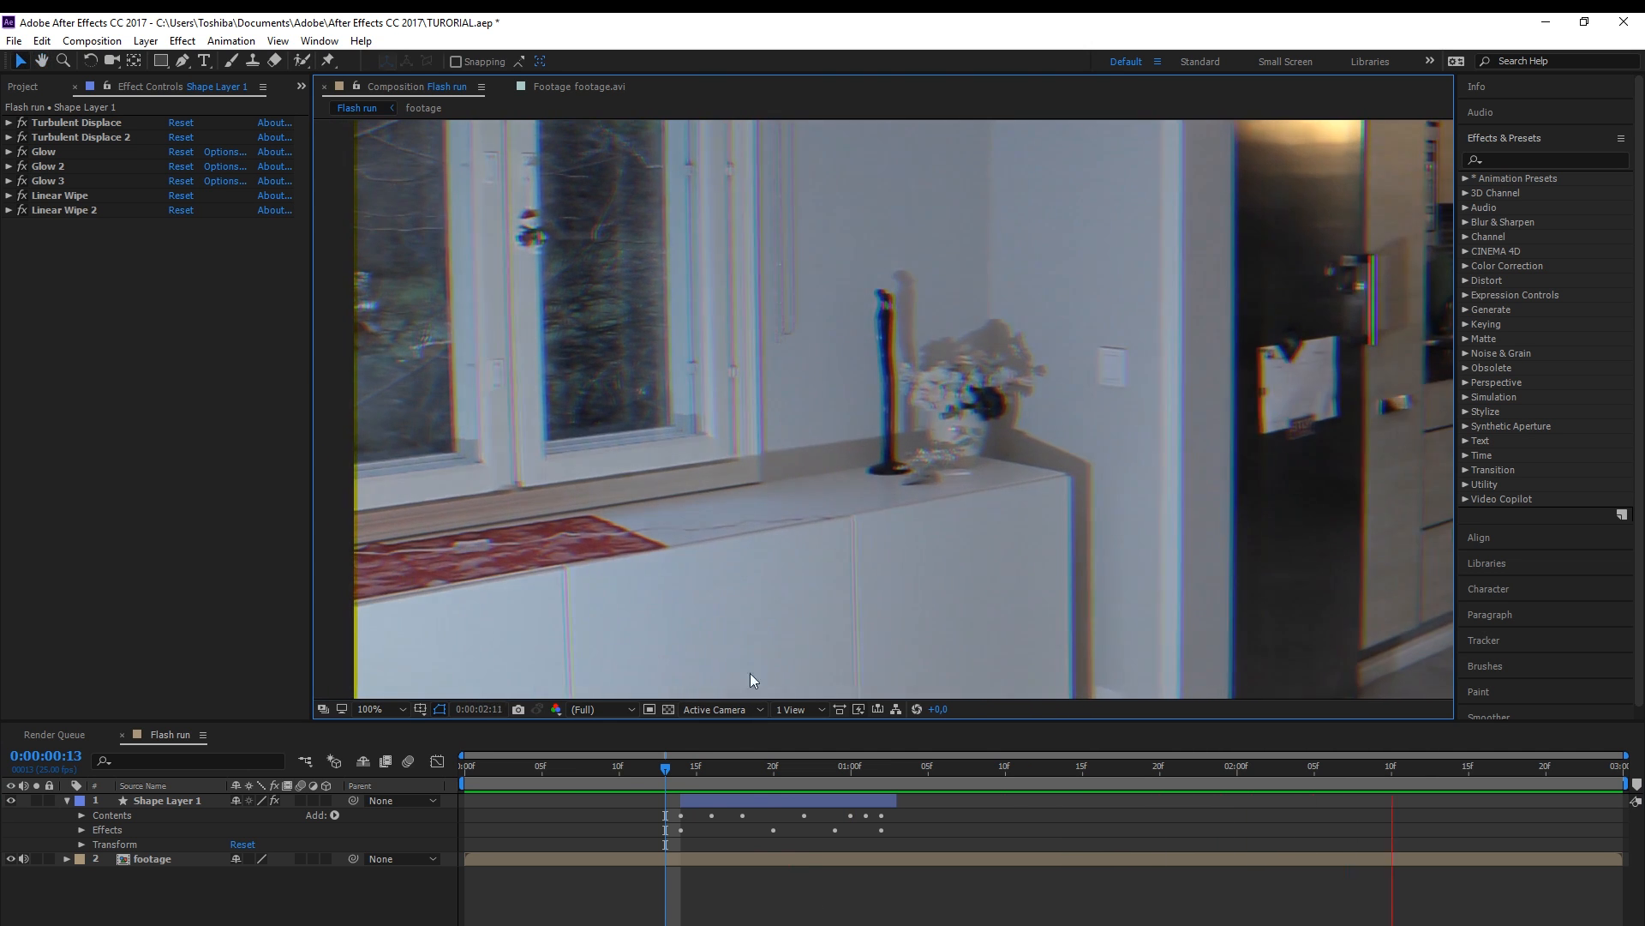
{"action": "left_click", "coordinate": [677, 779]}
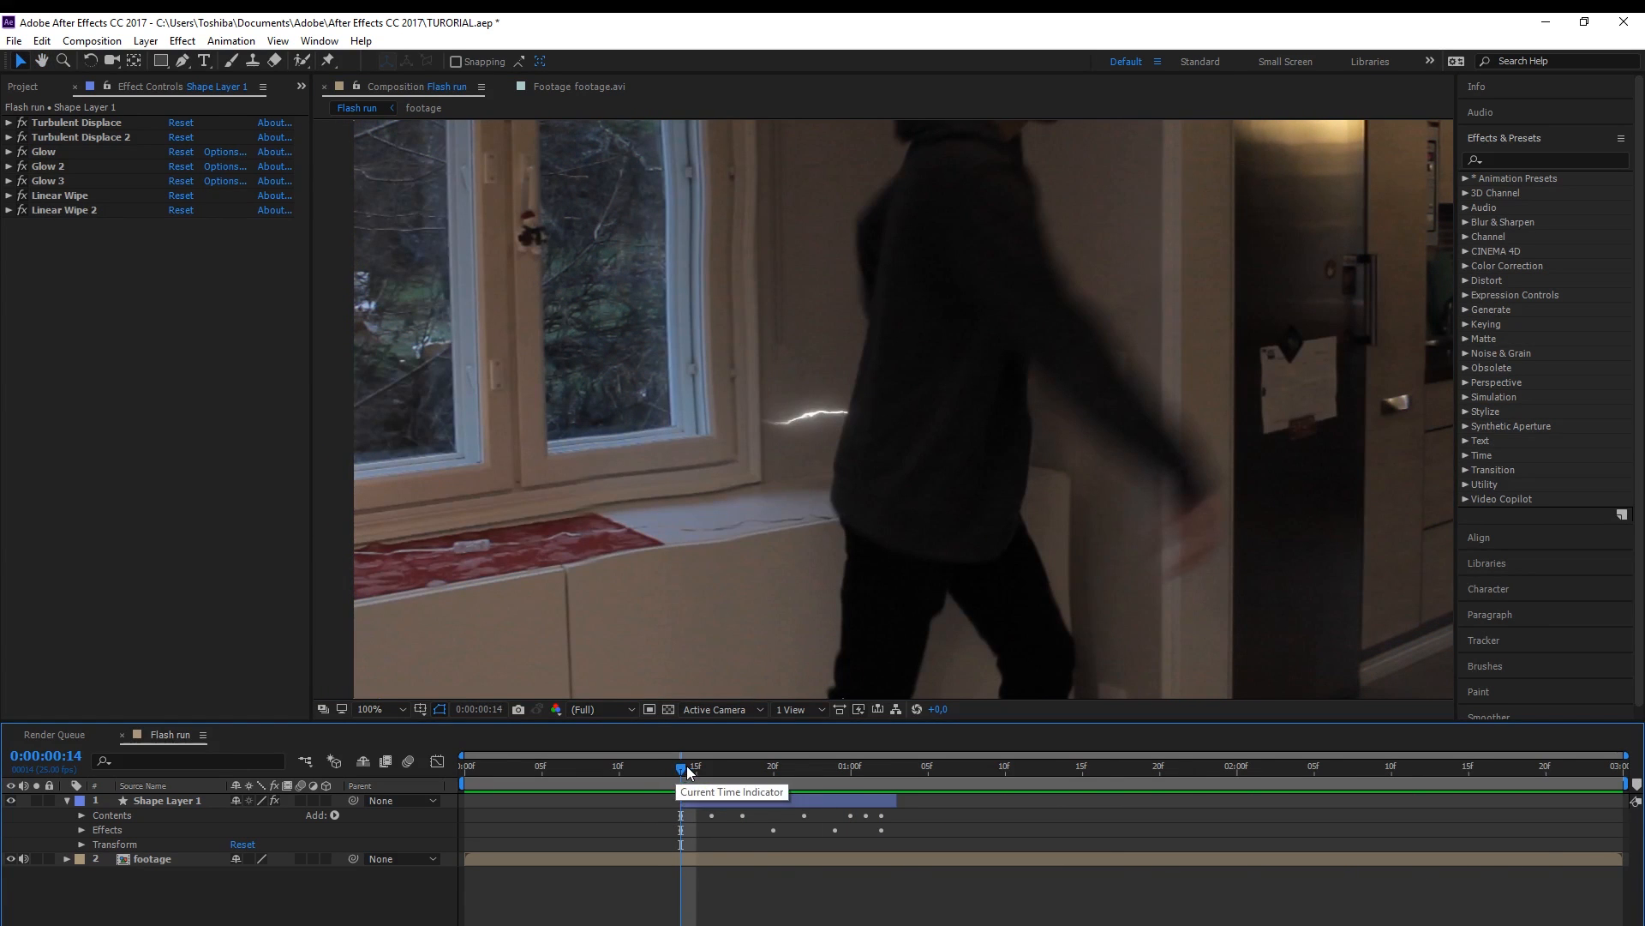
{"action": "left_click_drag", "start_coordinate": [687, 765], "coordinate": [667, 772]}
{"action": "key", "text": "space"}
{"action": "key", "text": "space"}
{"action": "left_click", "coordinate": [667, 770]}
{"action": "mouse_move", "coordinate": [666, 770]}
{"action": "left_mouse_down"}
{"action": "mouse_move", "coordinate": [877, 769]}
{"action": "mouse_move", "coordinate": [687, 781]}
{"action": "left_mouse_up"}
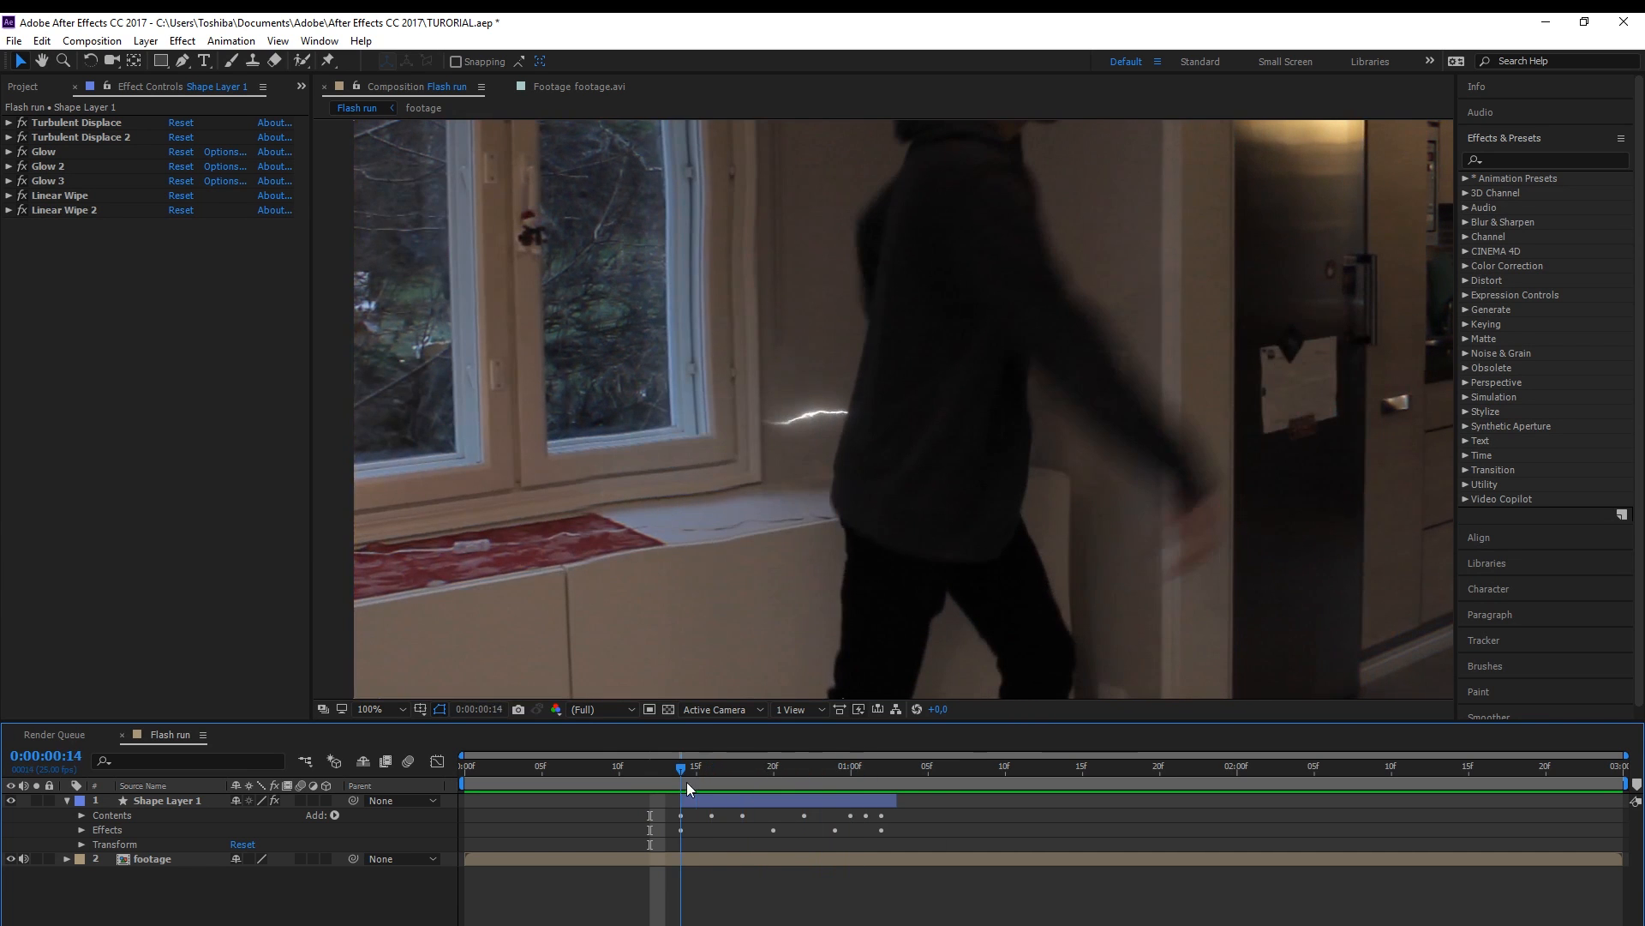
Collapse Shape Layer 1's properties and duplicate the layer
{"action": "left_click", "coordinate": [67, 800]}
{"action": "left_click", "coordinate": [142, 785]}
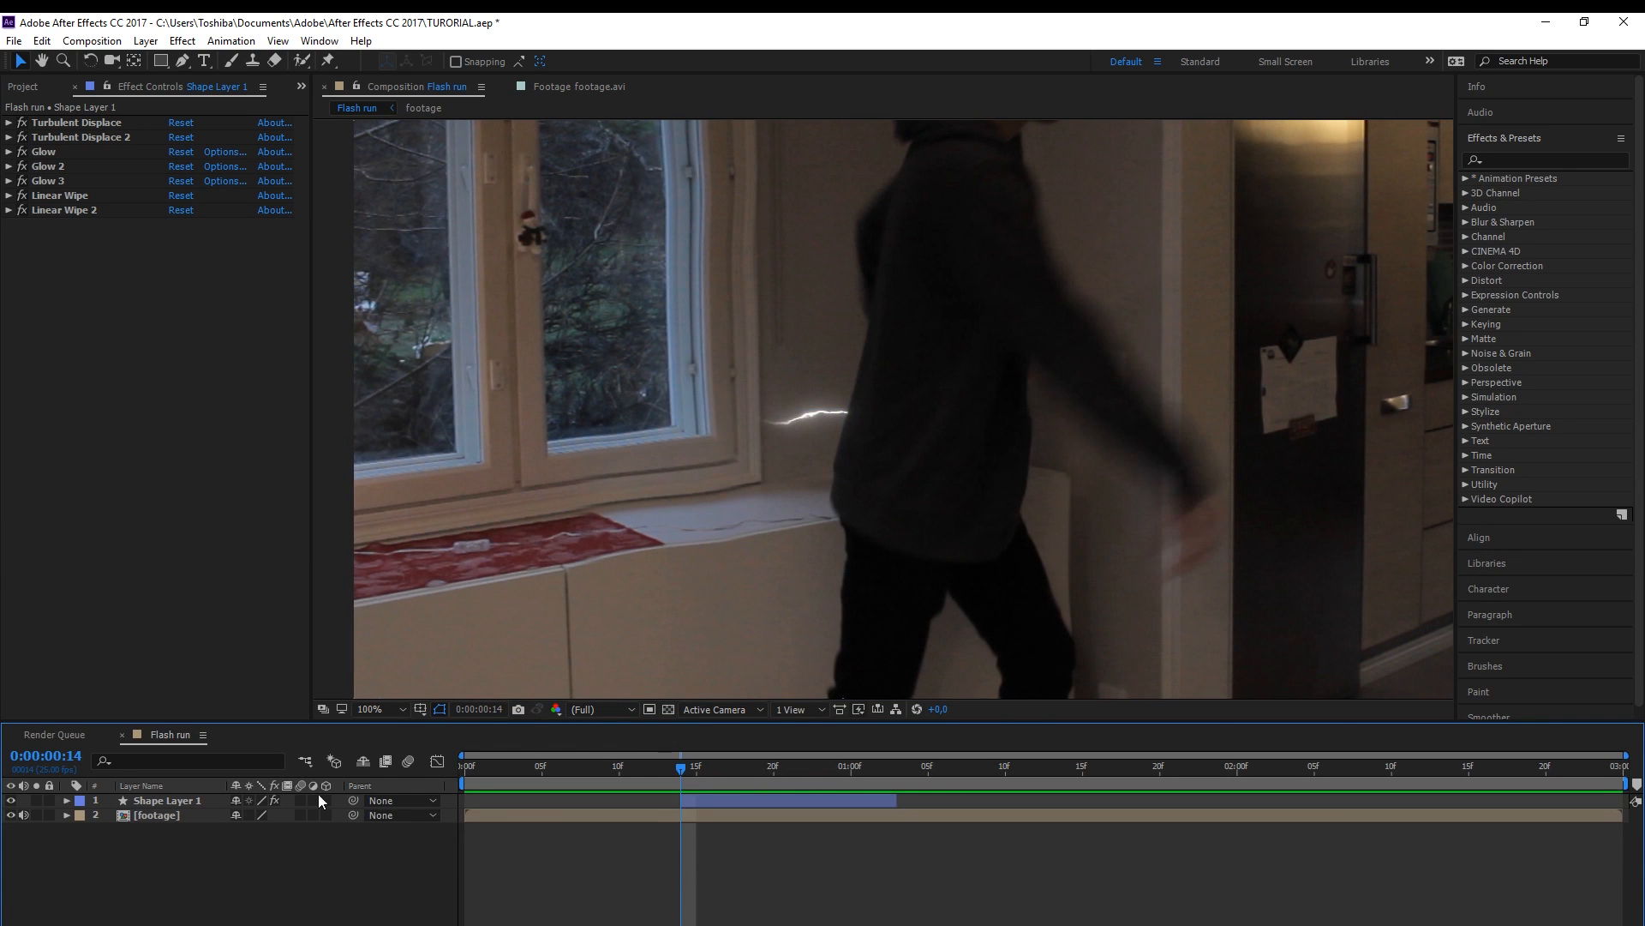
{"action": "left_click", "coordinate": [155, 801]}
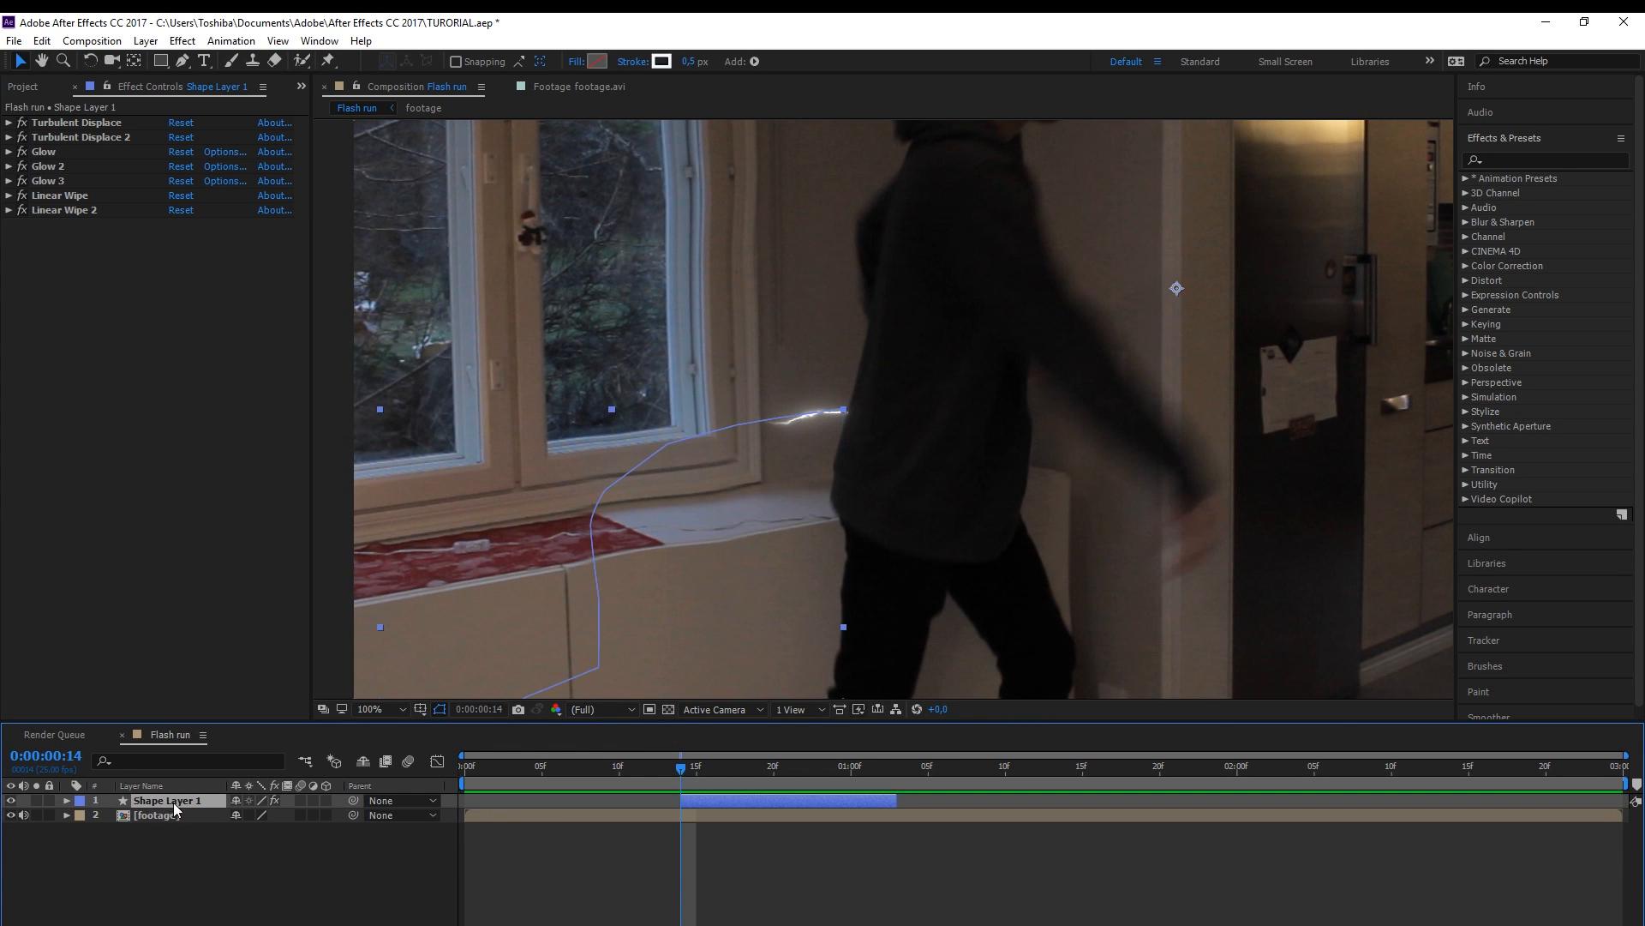
{"action": "key", "text": "ctrl+d"}
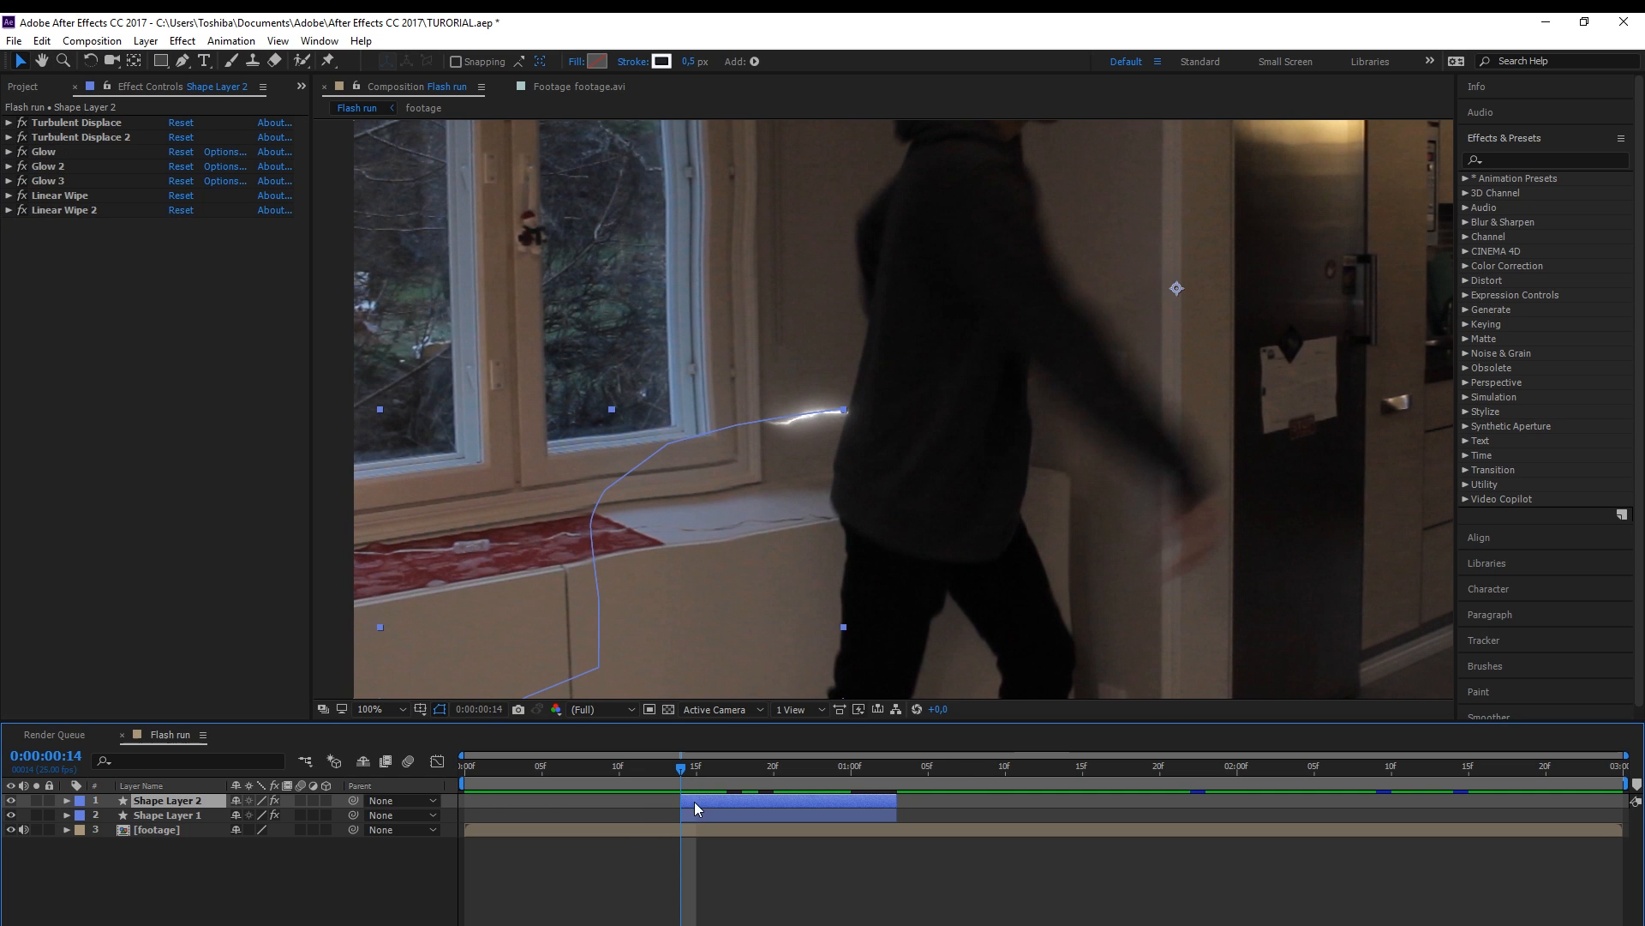
Delete all of Shape Layer 2's path keyframes except the first one at 0:00:00:14
{"action": "left_click", "coordinate": [67, 800]}
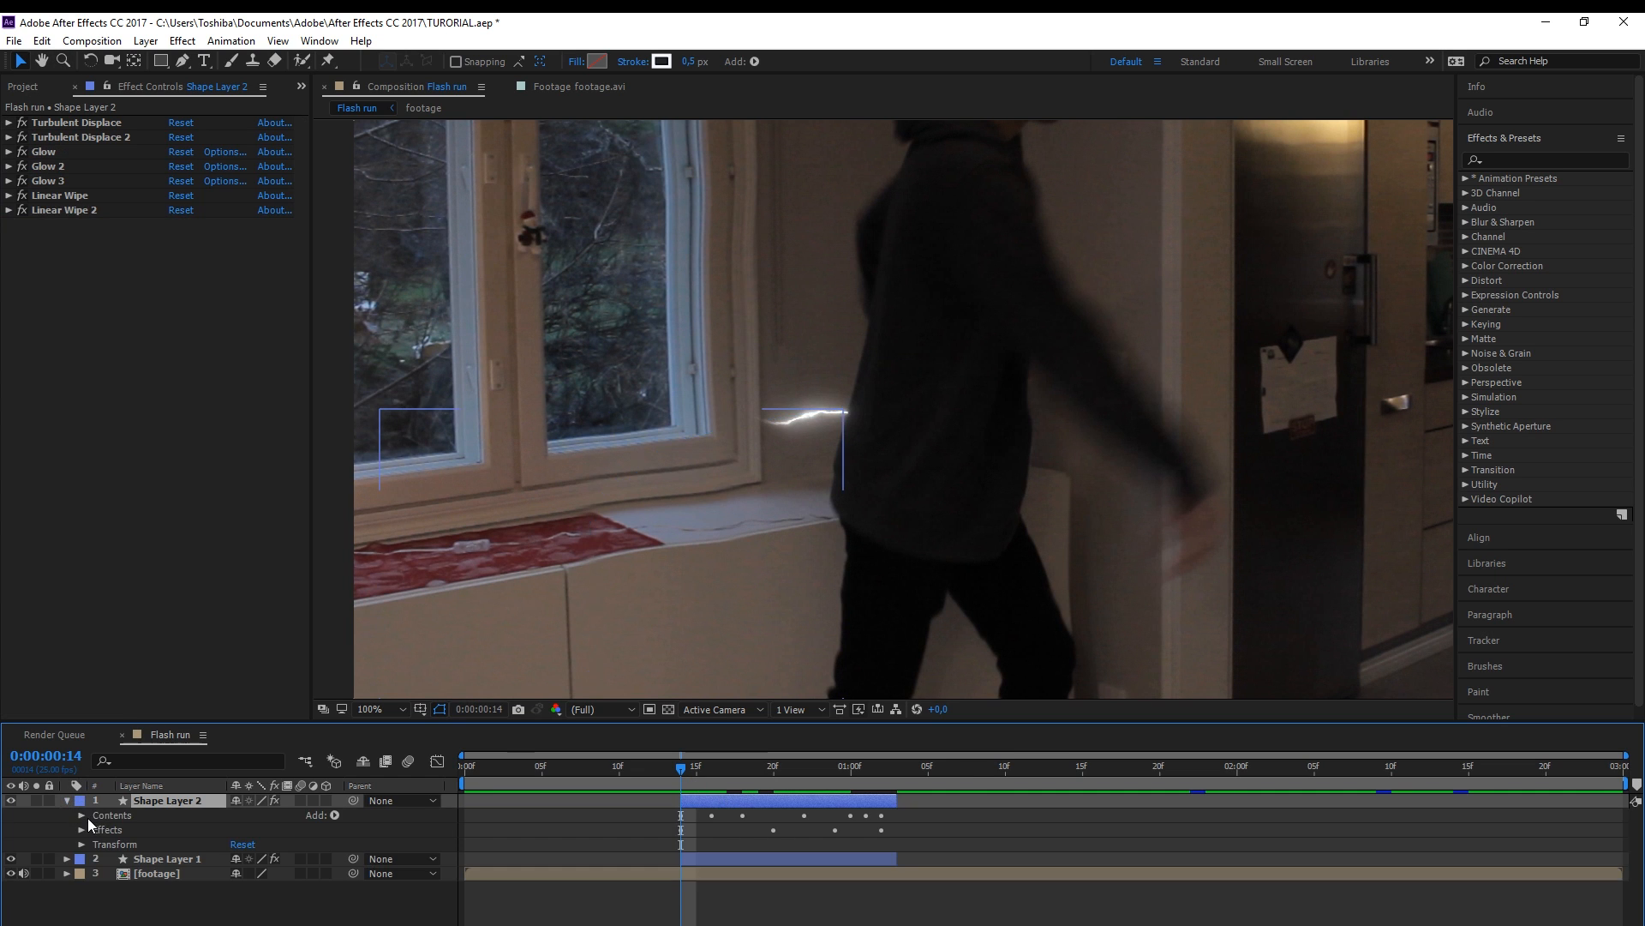
{"action": "left_click", "coordinate": [80, 819]}
{"action": "left_click", "coordinate": [95, 829]}
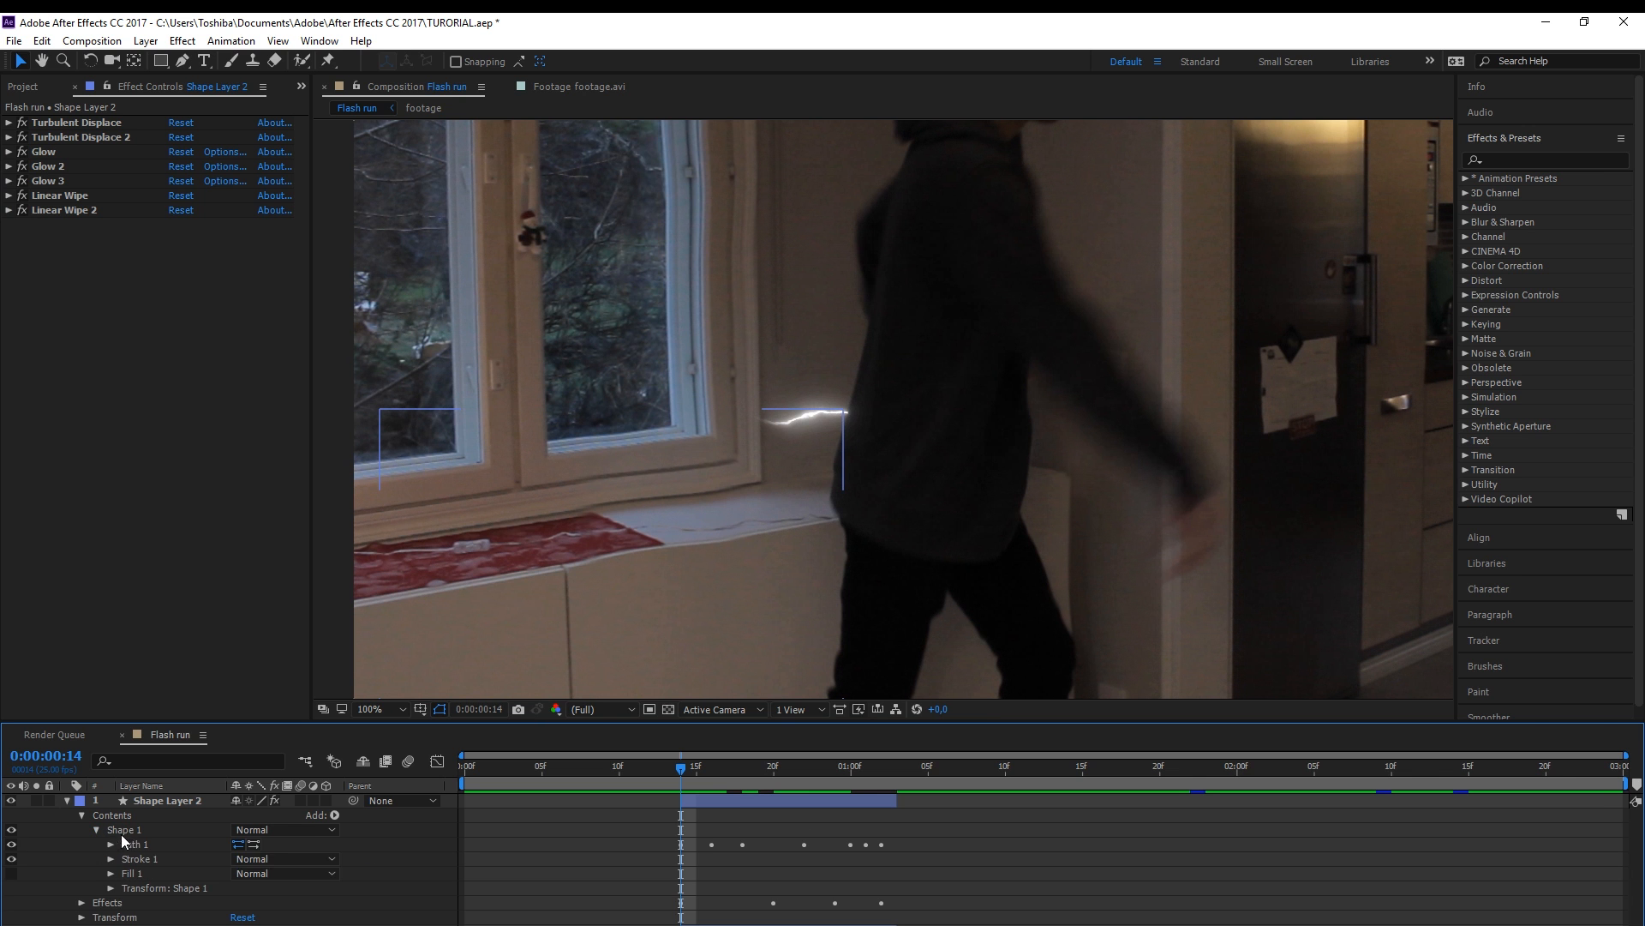
{"action": "left_click", "coordinate": [111, 844]}
{"action": "left_click_drag", "start_coordinate": [680, 767], "coordinate": [872, 883]}
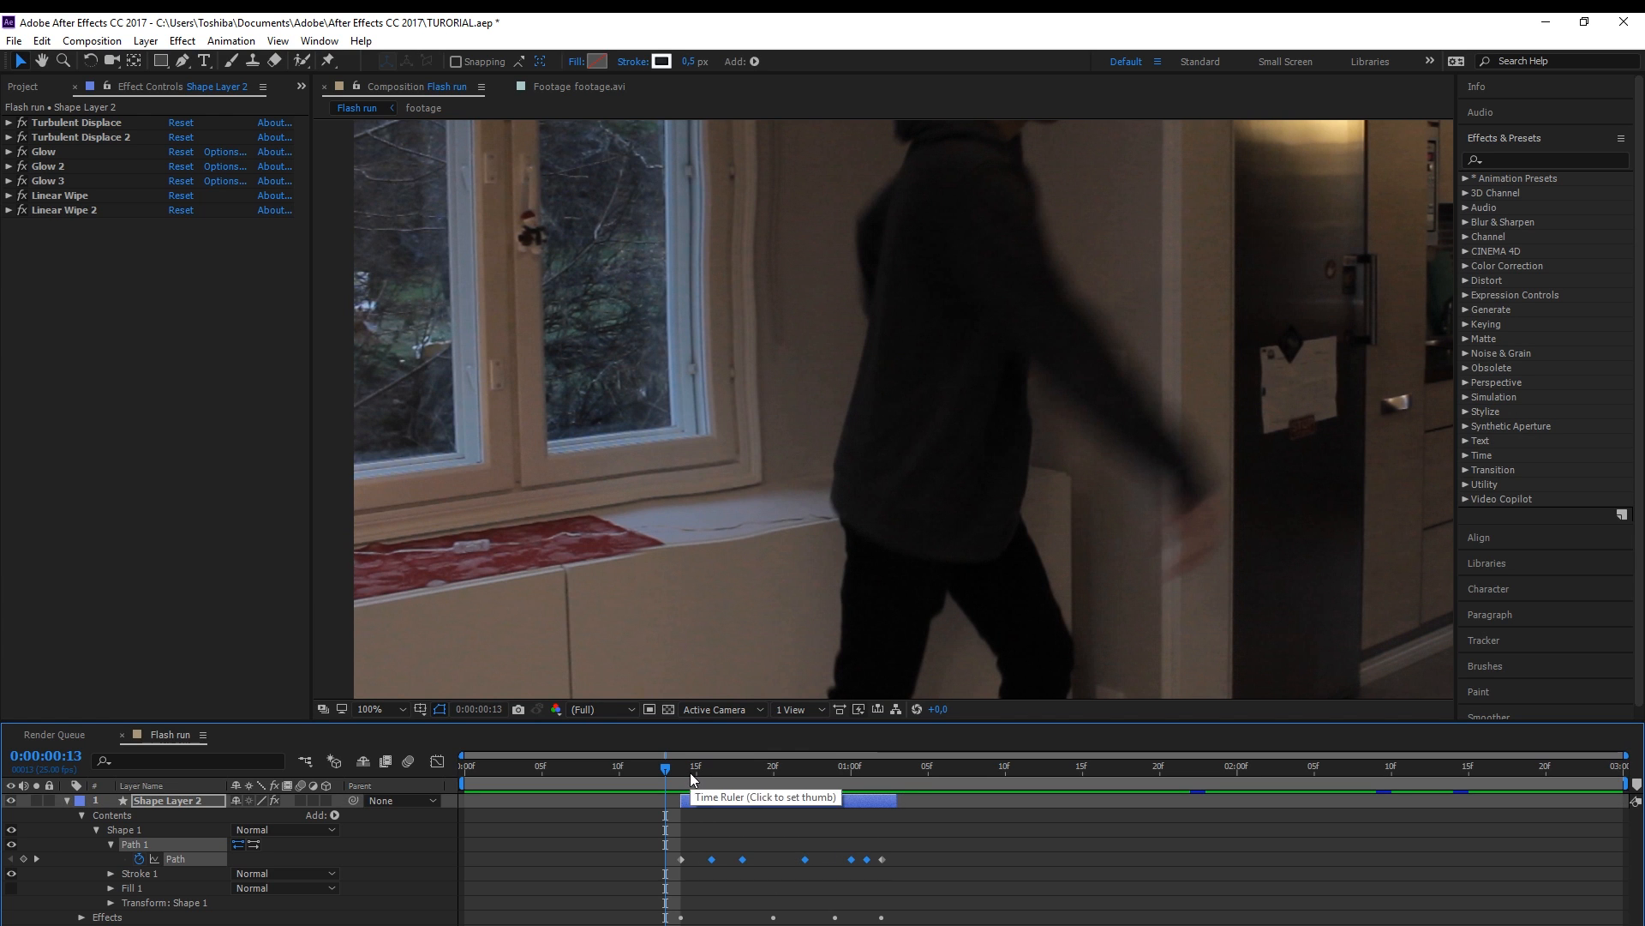
{"action": "key", "text": "Delete"}
{"action": "left_click", "coordinate": [882, 857]}
{"action": "key", "text": "Delete"}
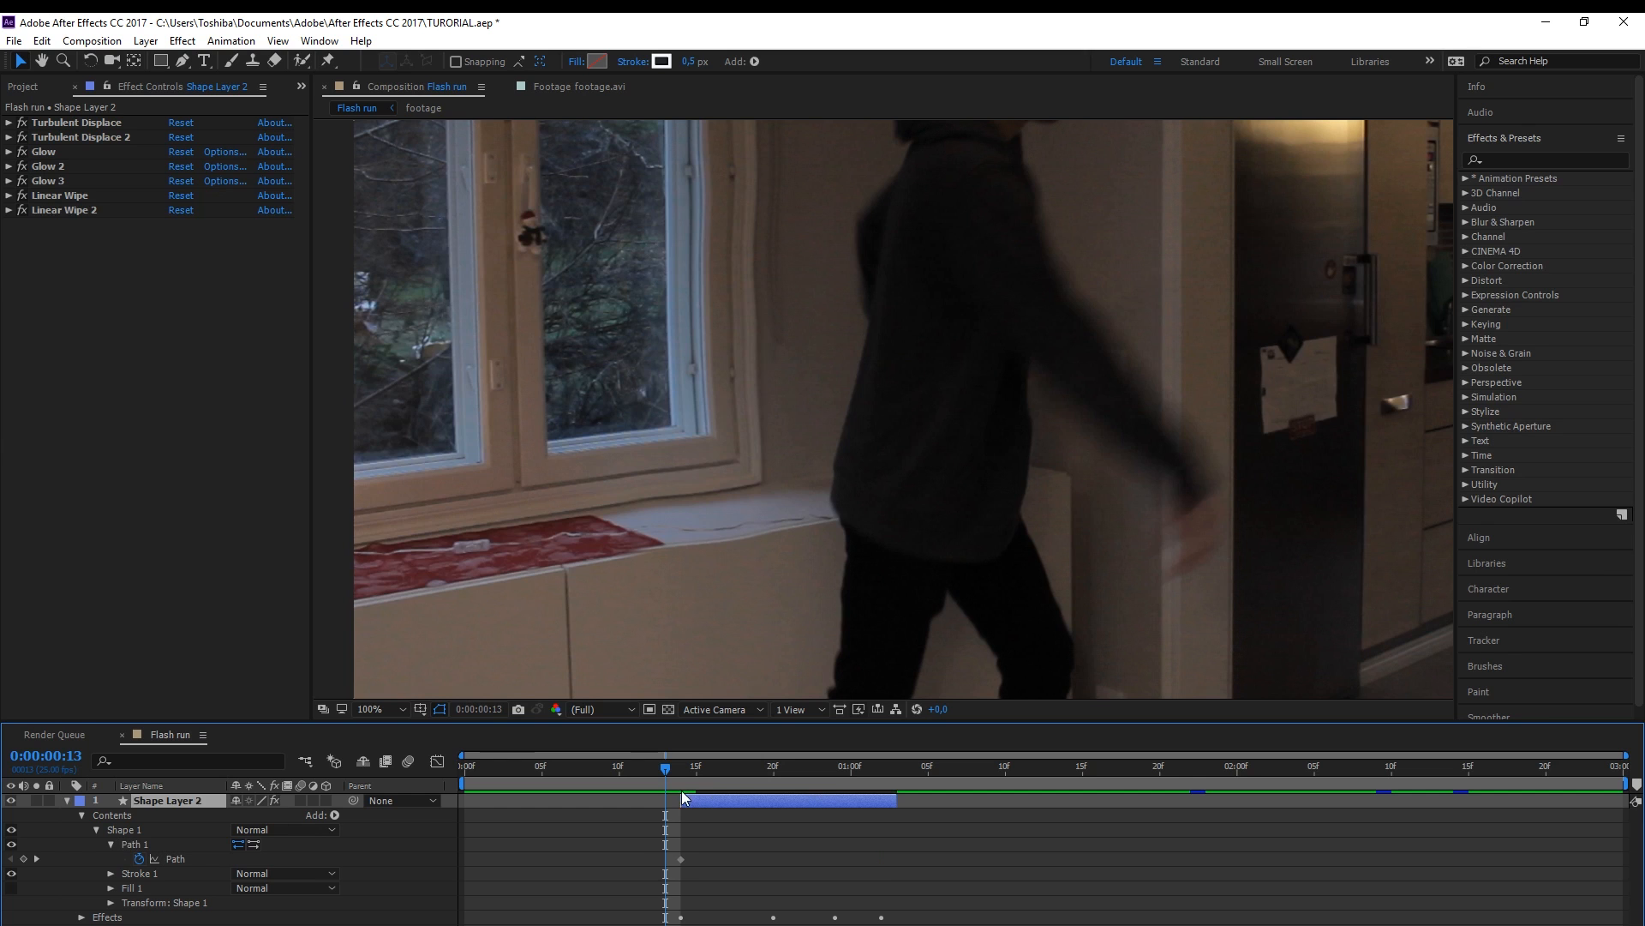
Reshape Shape Layer 2's path at 0:00:00:14 so the second trail takes a different route behind the runner
{"action": "left_click", "coordinate": [681, 771]}
{"action": "left_click", "coordinate": [794, 449]}
{"action": "left_click_drag", "start_coordinate": [760, 572], "coordinate": [829, 388]}
{"action": "scroll", "coordinate": [842, 341], "scroll_direction": "up", "scroll_amount": 1}
{"action": "scroll", "coordinate": [828, 389], "scroll_direction": "down", "scroll_amount": 1}
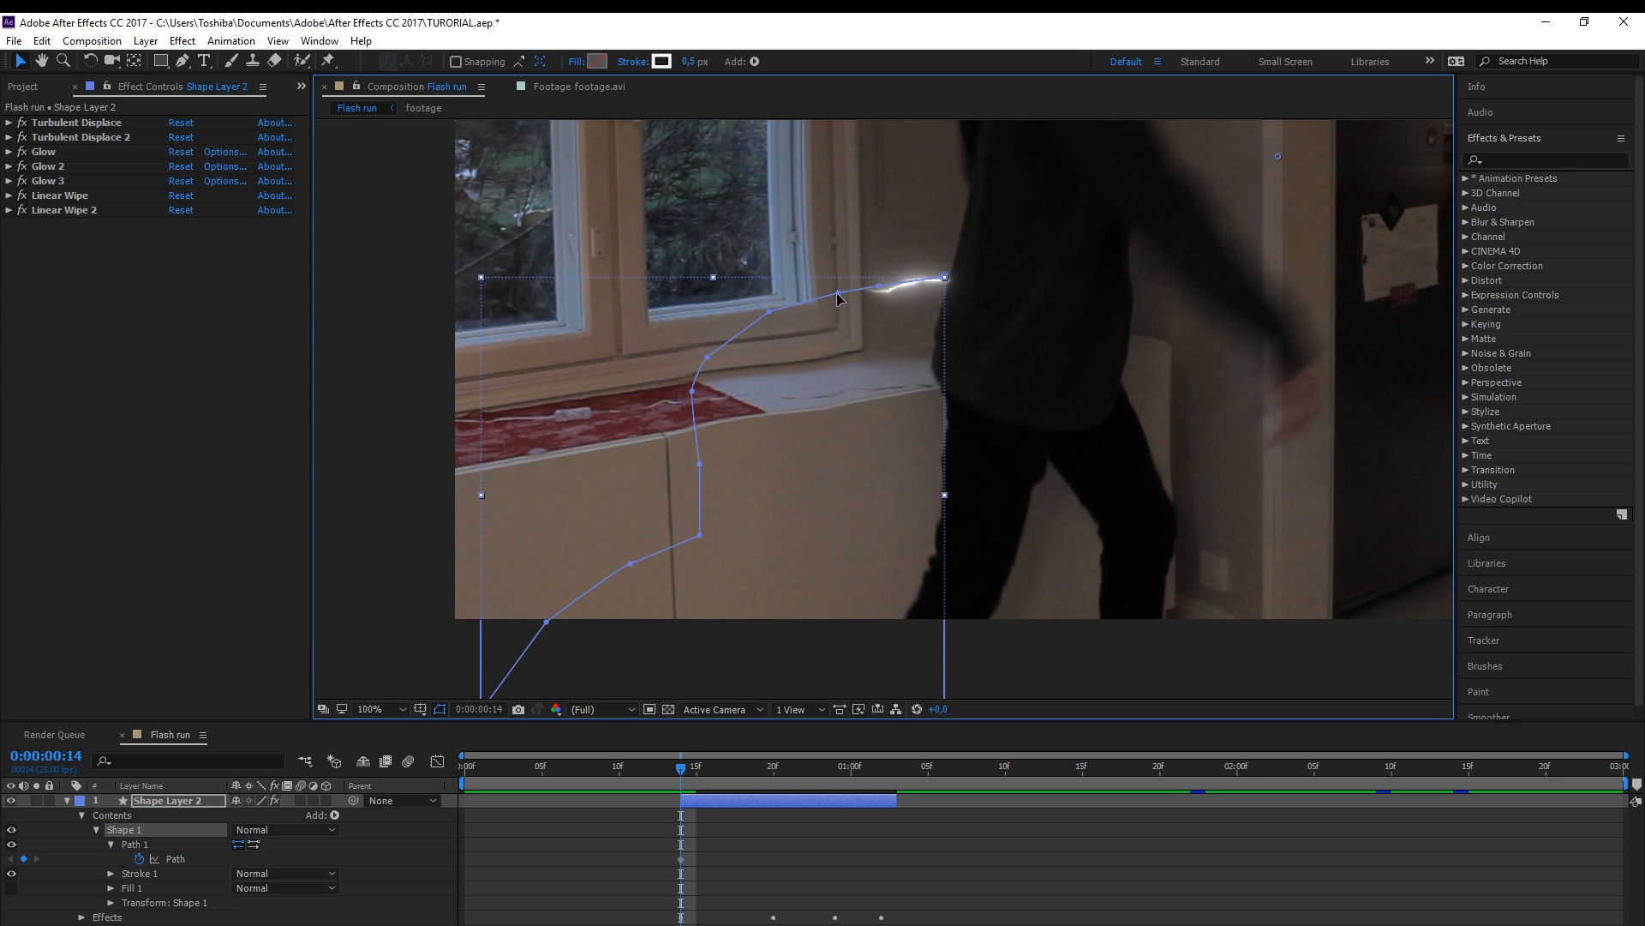
{"action": "left_click_drag", "start_coordinate": [836, 292], "coordinate": [669, 392]}
{"action": "left_click_drag", "start_coordinate": [700, 463], "coordinate": [665, 462]}
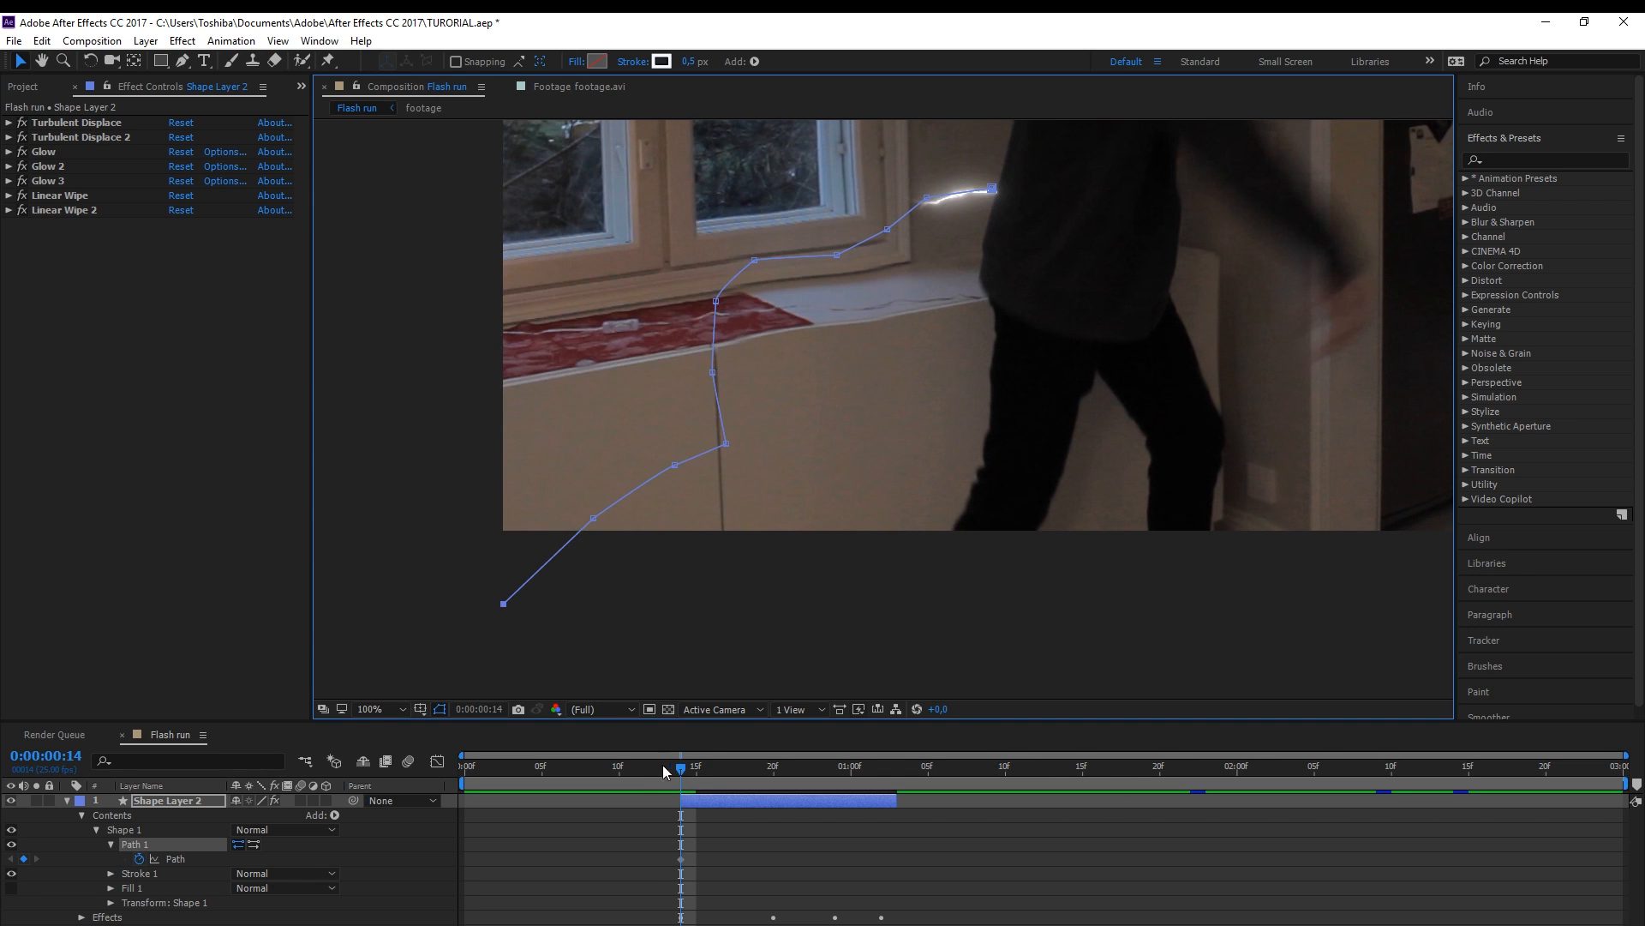
Shift Shape Layer 2 to start at 0:00:00:16 and keyframe its path at 0:00:01:04 and 0:00:01:03 to follow the runner
{"action": "left_click_drag", "start_coordinate": [673, 776], "coordinate": [679, 776]}
{"action": "left_click_drag", "start_coordinate": [699, 769], "coordinate": [756, 797]}
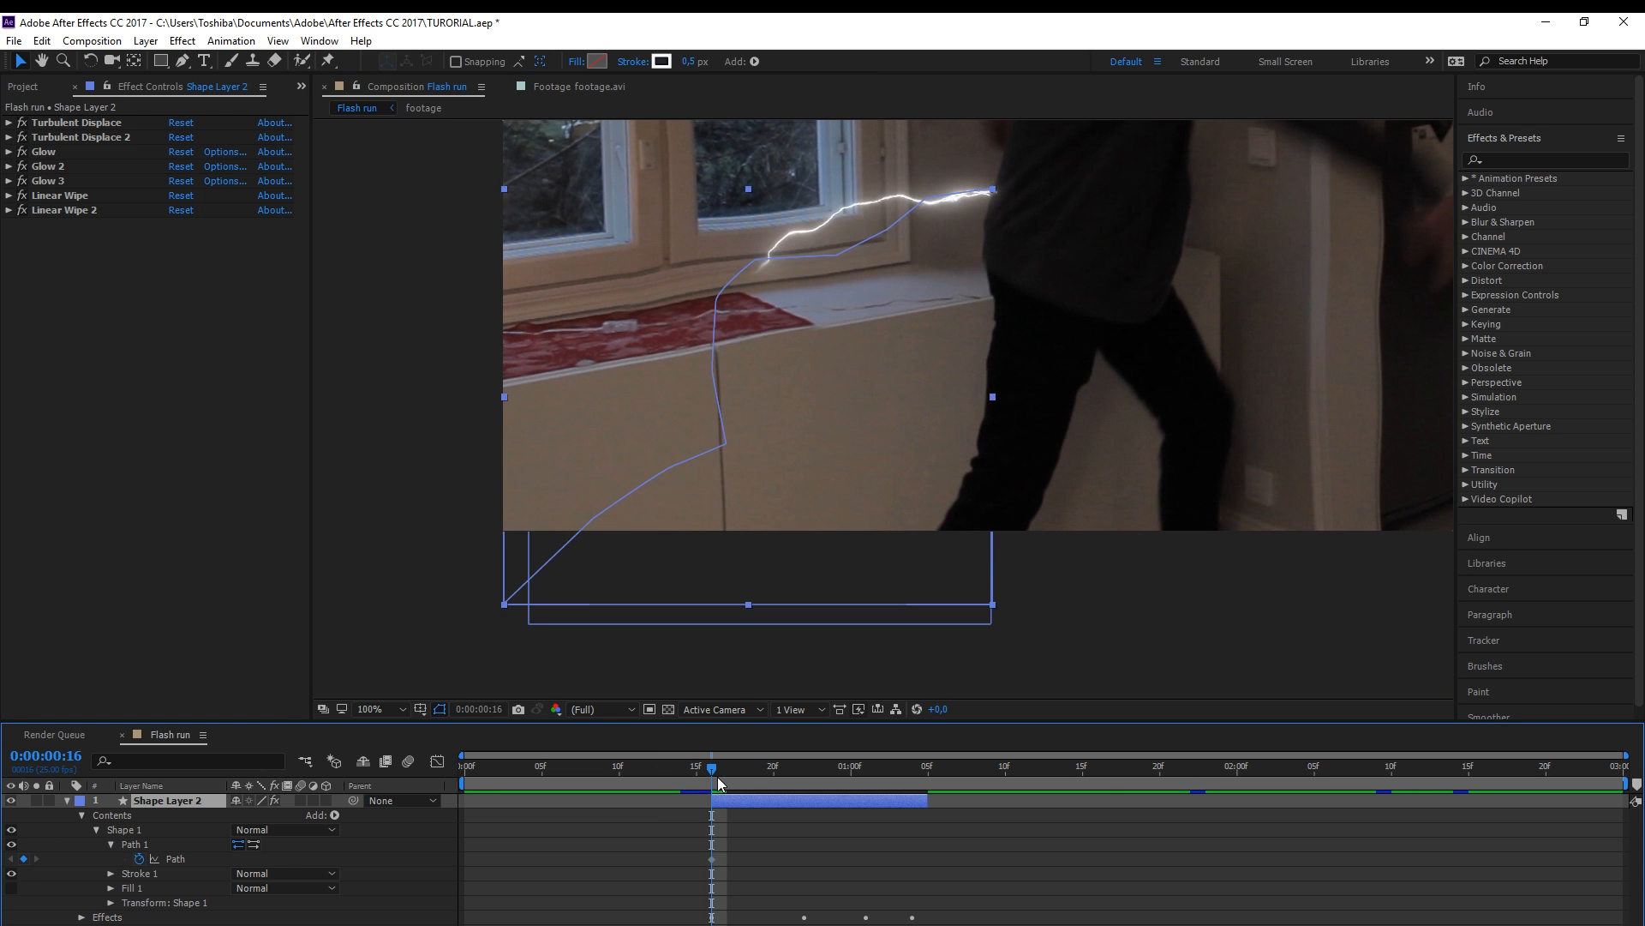
{"action": "left_click", "coordinate": [914, 774]}
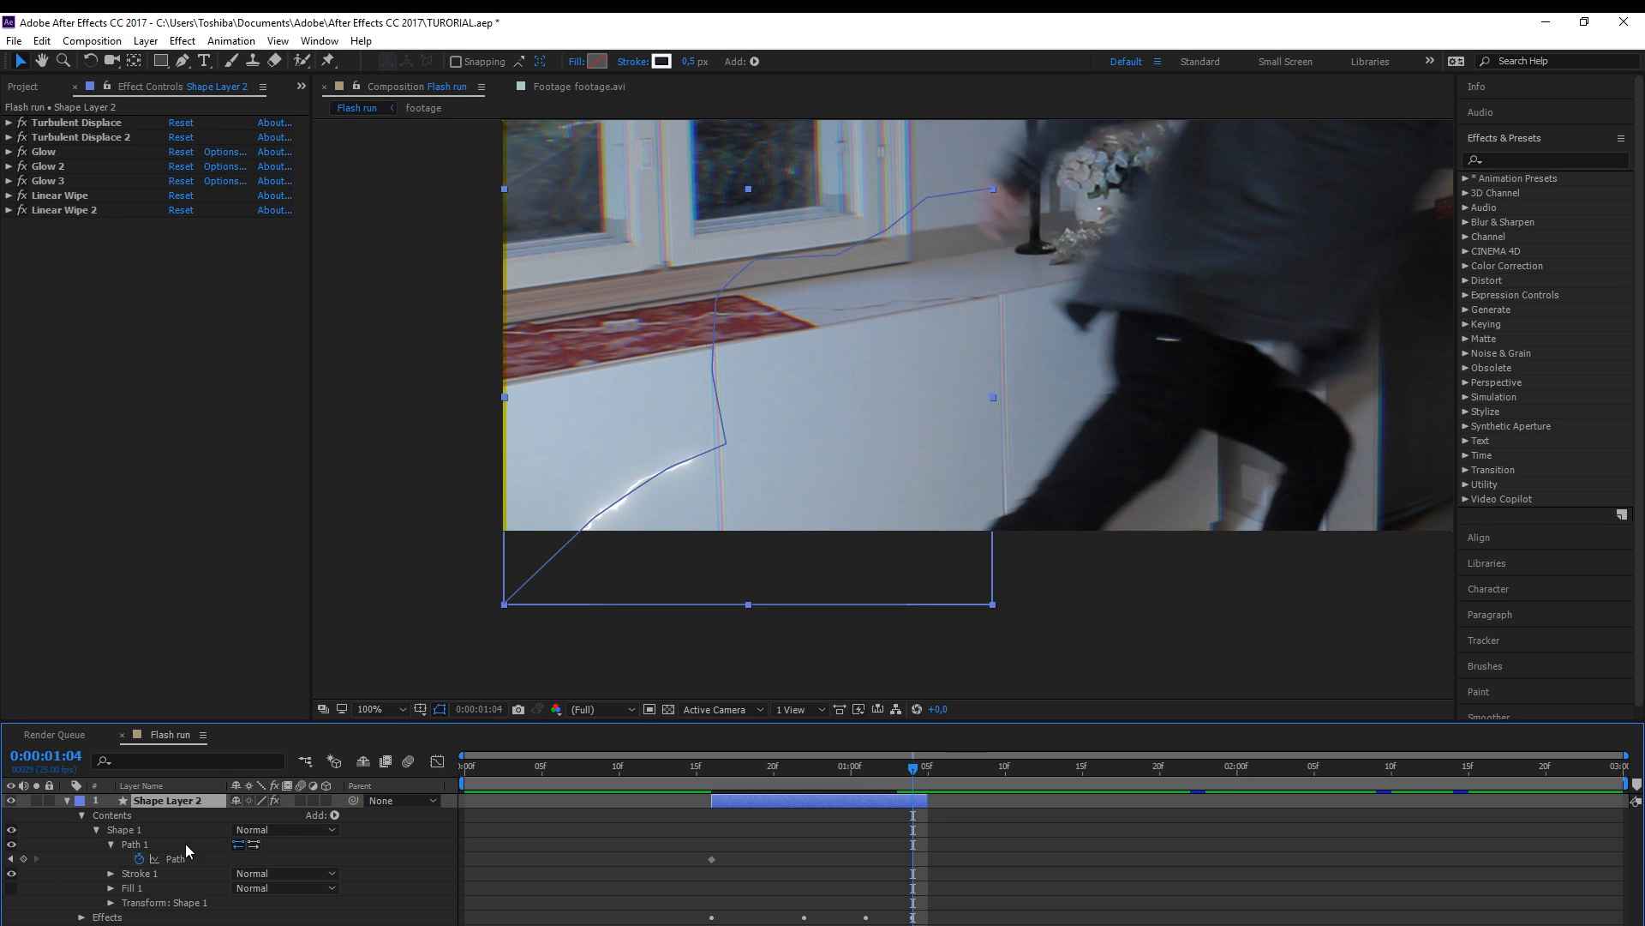
{"action": "left_click", "coordinate": [168, 860]}
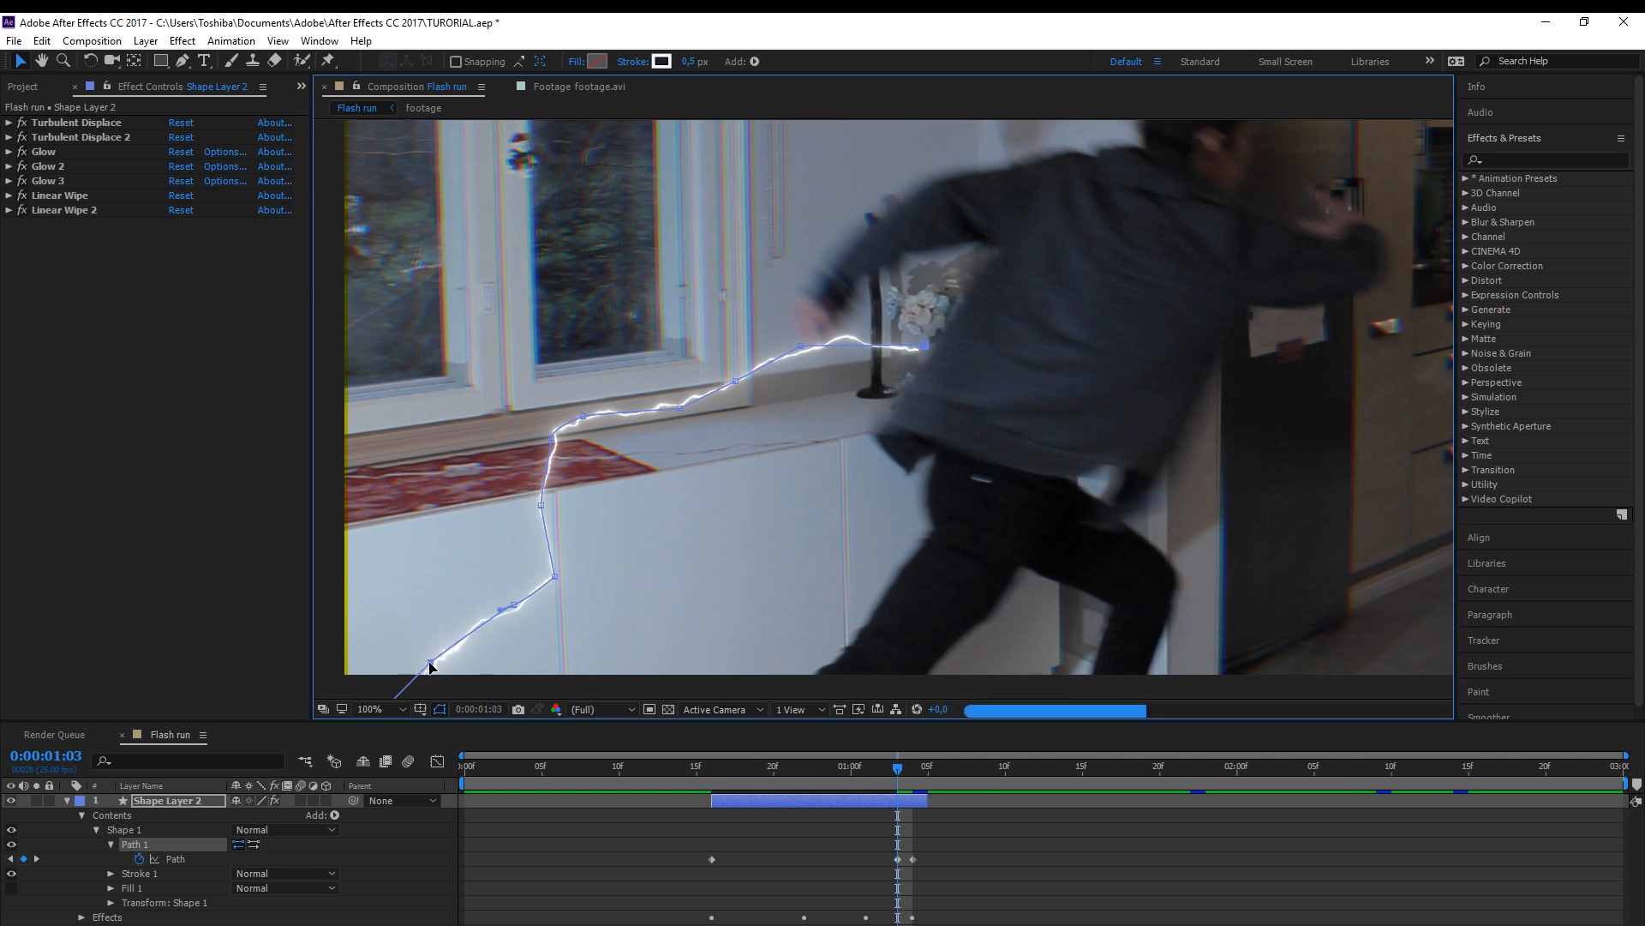
Play and scrub both lightning trails between 0:00:00:13 and 0:00:01:01 to check how they follow the runner
{"action": "key", "text": "space"}
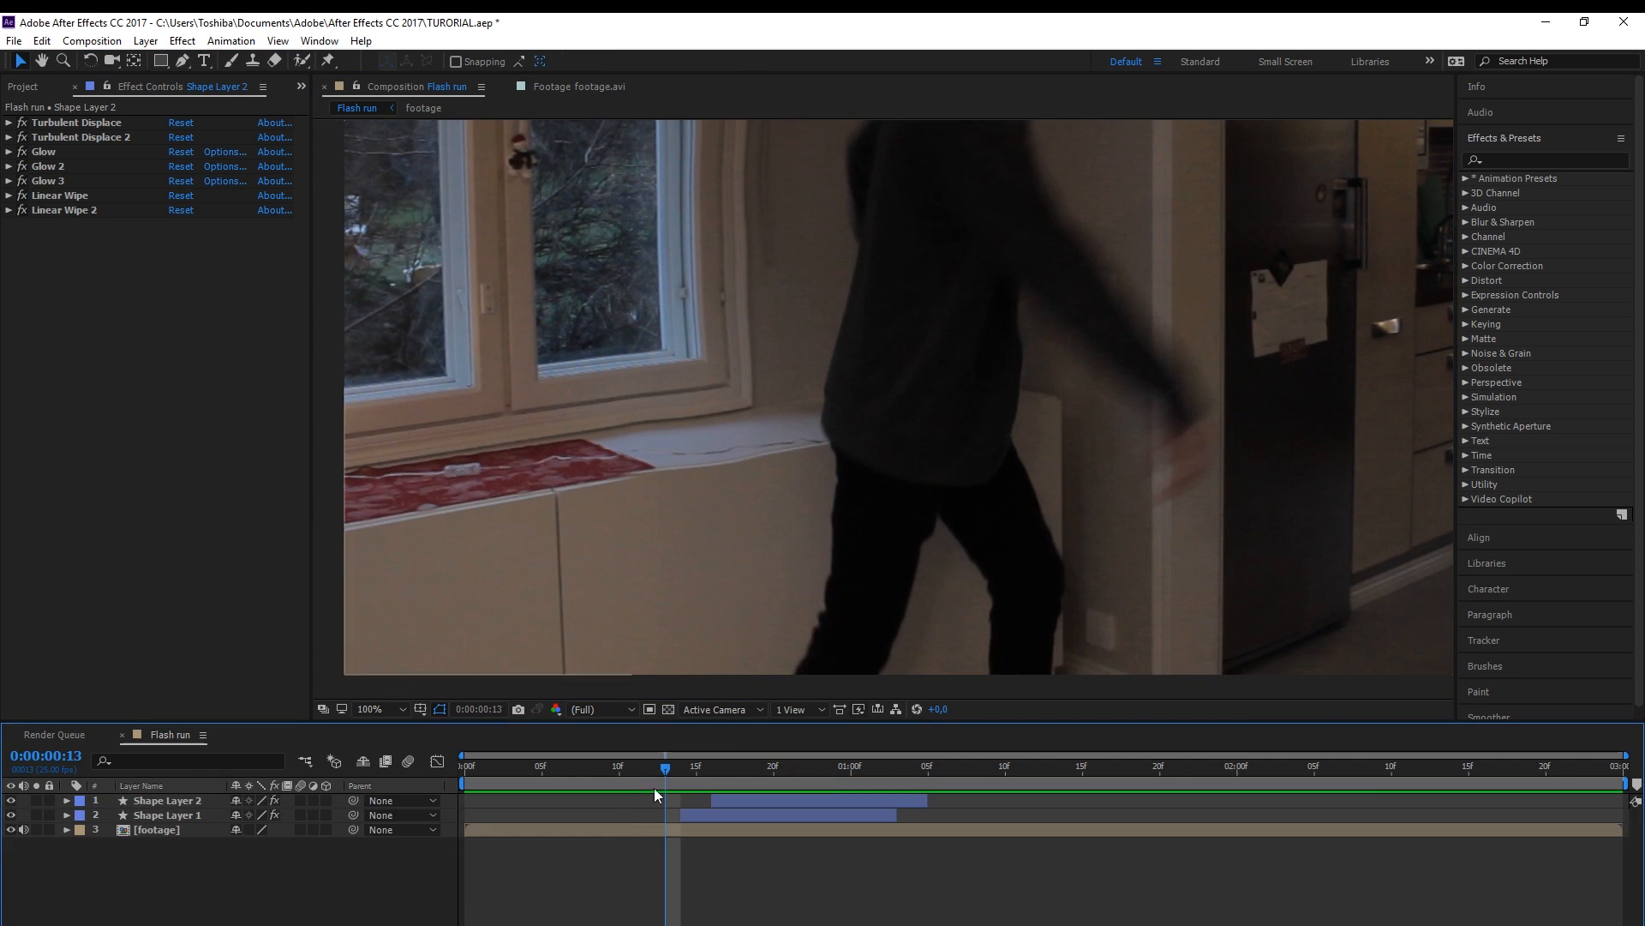
{"action": "left_click_drag", "start_coordinate": [661, 785], "coordinate": [774, 776]}
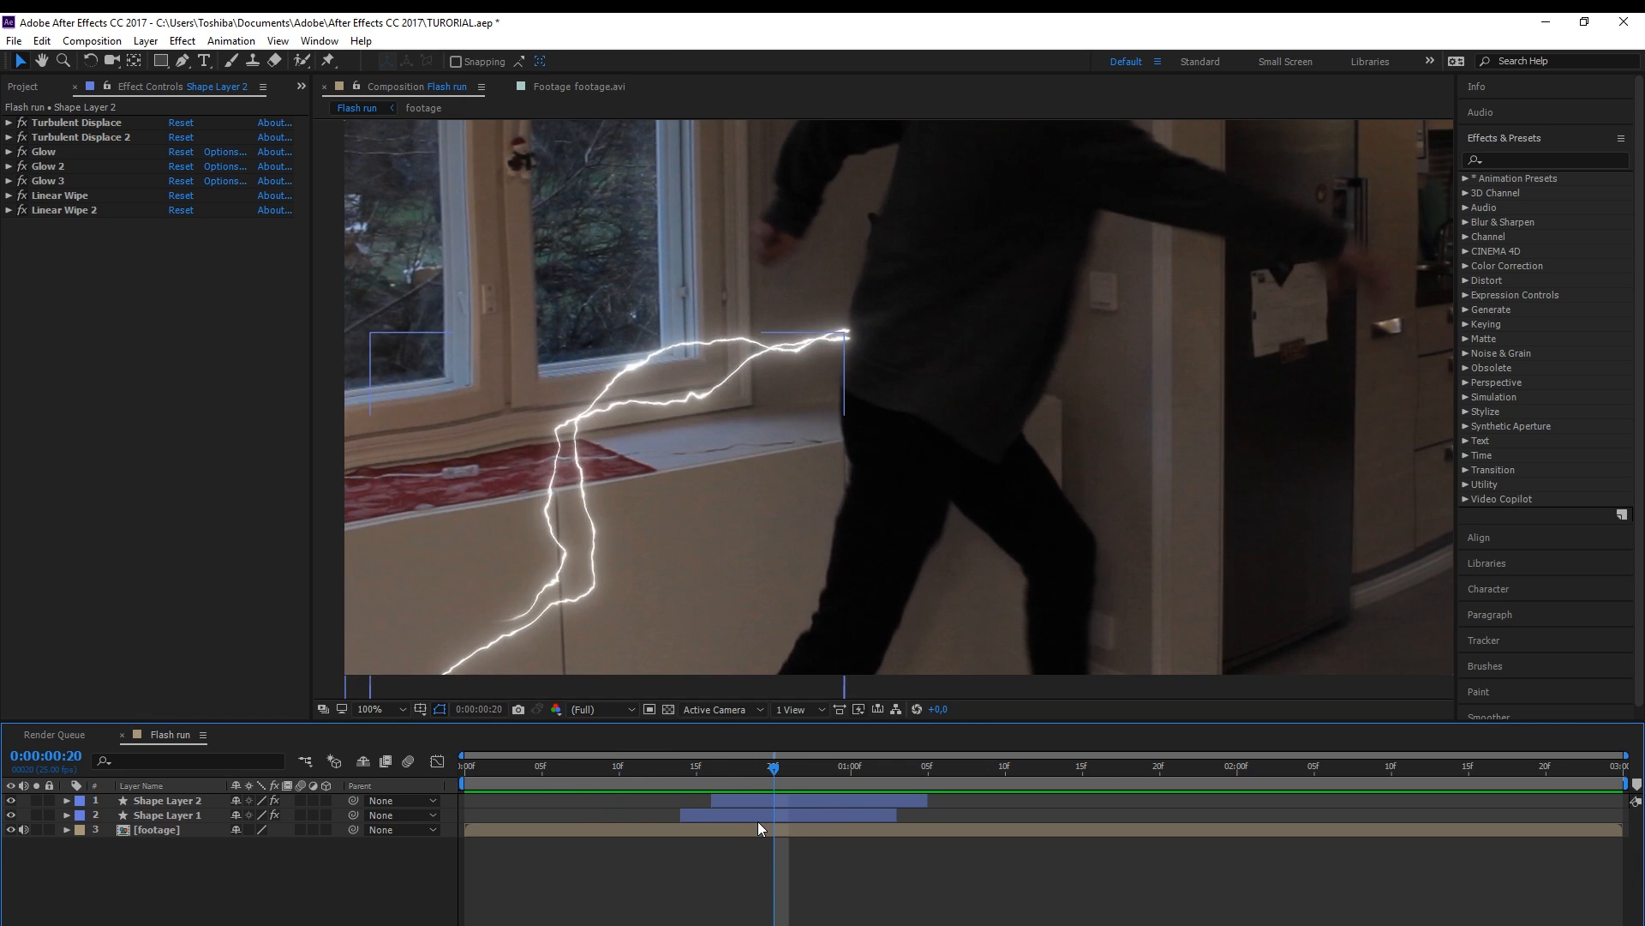
{"action": "left_click", "coordinate": [758, 814]}
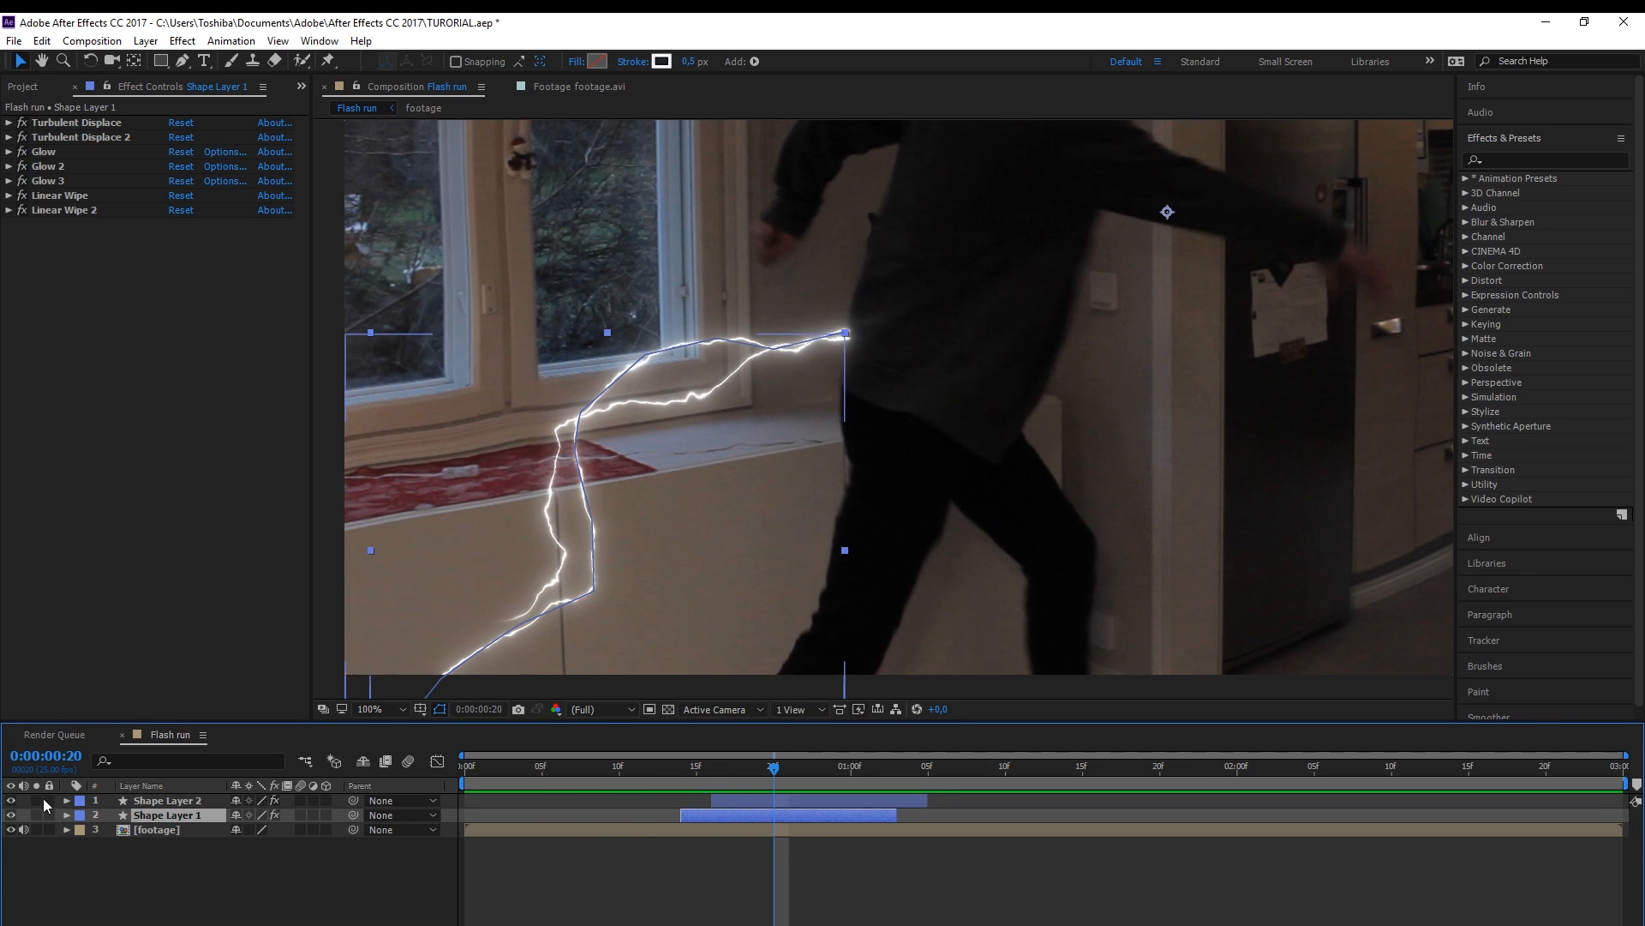
{"action": "left_click", "coordinate": [10, 800]}
{"action": "key", "text": "Page_Up"}
{"action": "left_click_drag", "start_coordinate": [757, 774], "coordinate": [662, 776]}
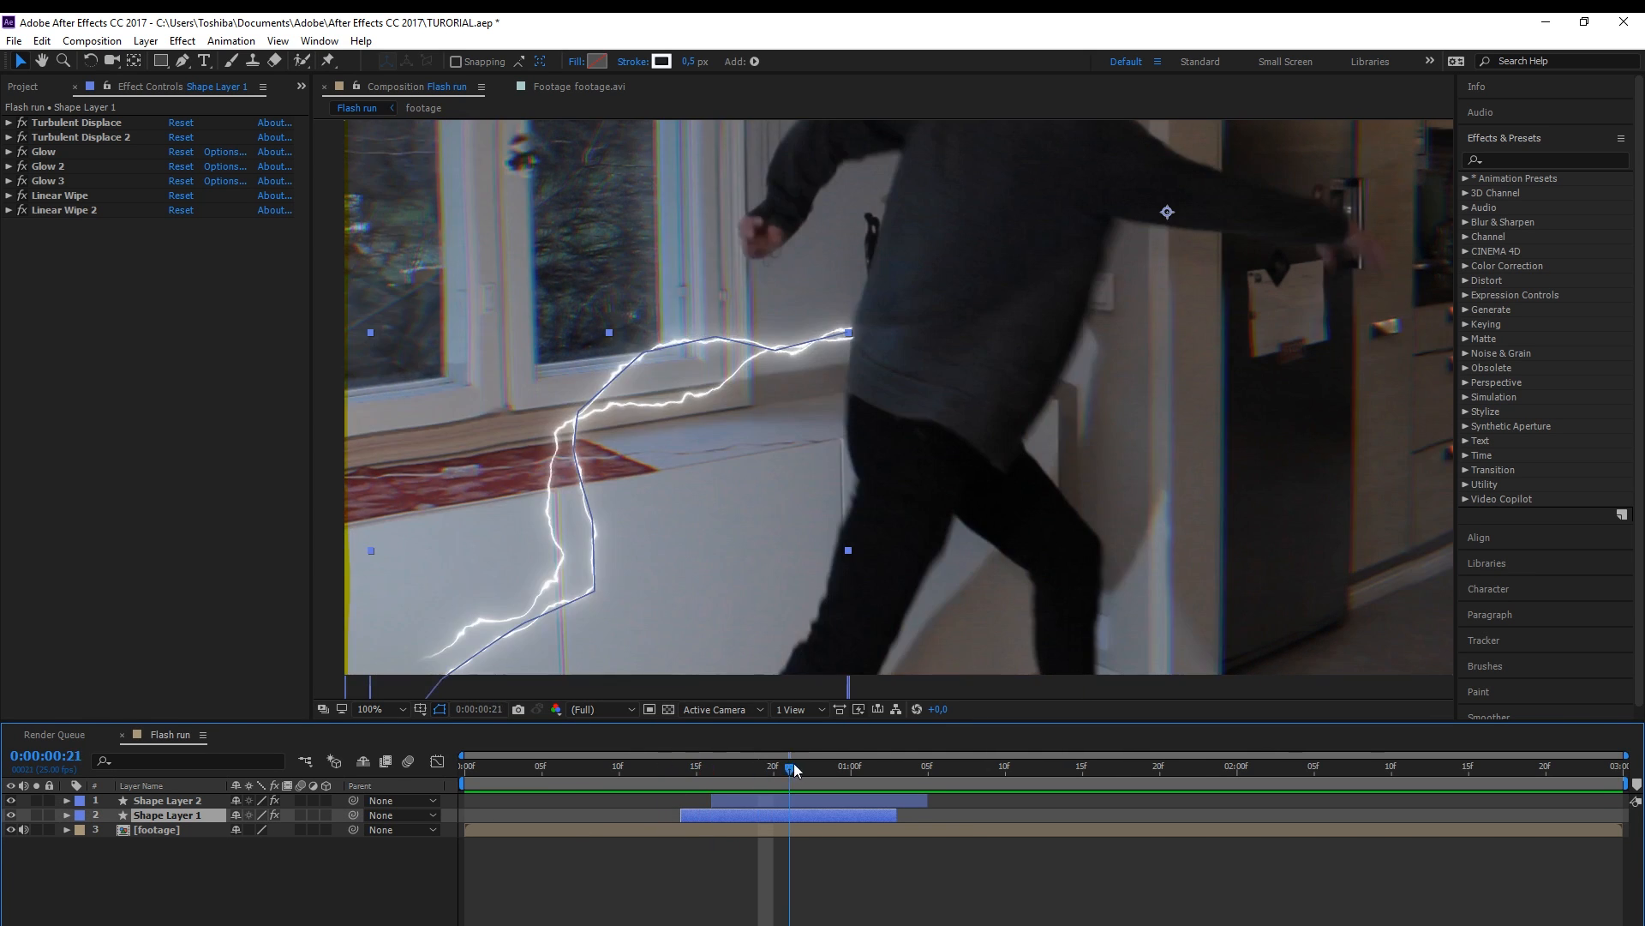
{"action": "left_click_drag", "start_coordinate": [794, 762], "coordinate": [853, 768]}
{"action": "left_click", "coordinate": [862, 866]}
{"action": "left_click", "coordinate": [867, 768]}
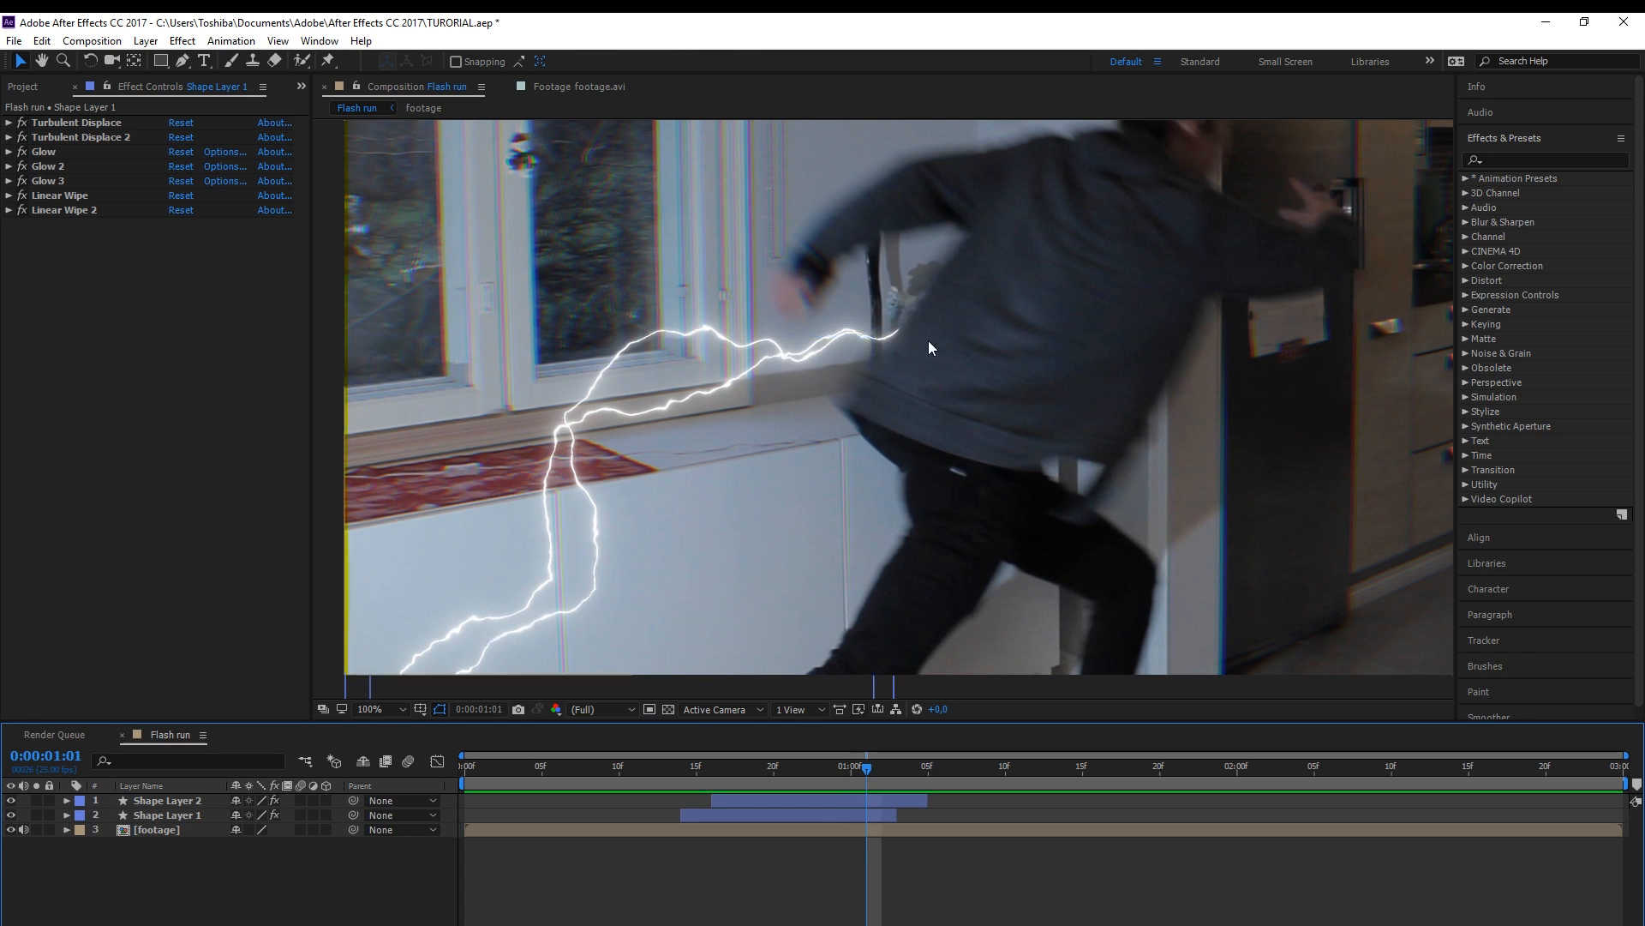
{"action": "left_click_drag", "start_coordinate": [814, 782], "coordinate": [688, 784]}
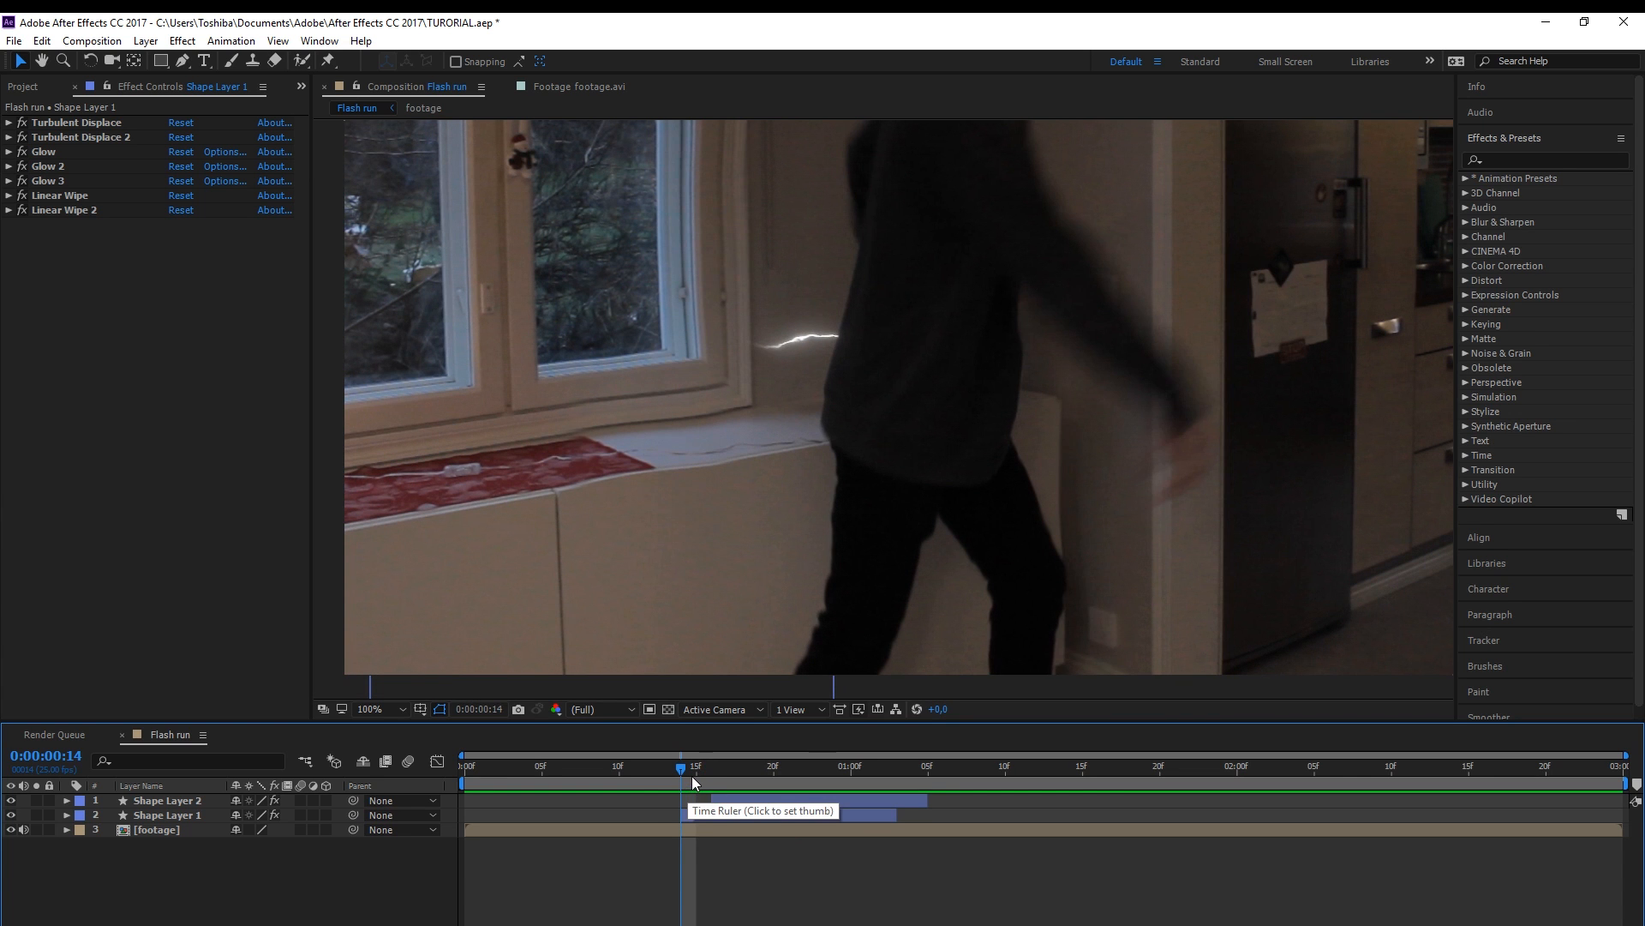
{"action": "left_click_drag", "start_coordinate": [696, 780], "coordinate": [867, 769]}
{"action": "left_click", "coordinate": [717, 772]}
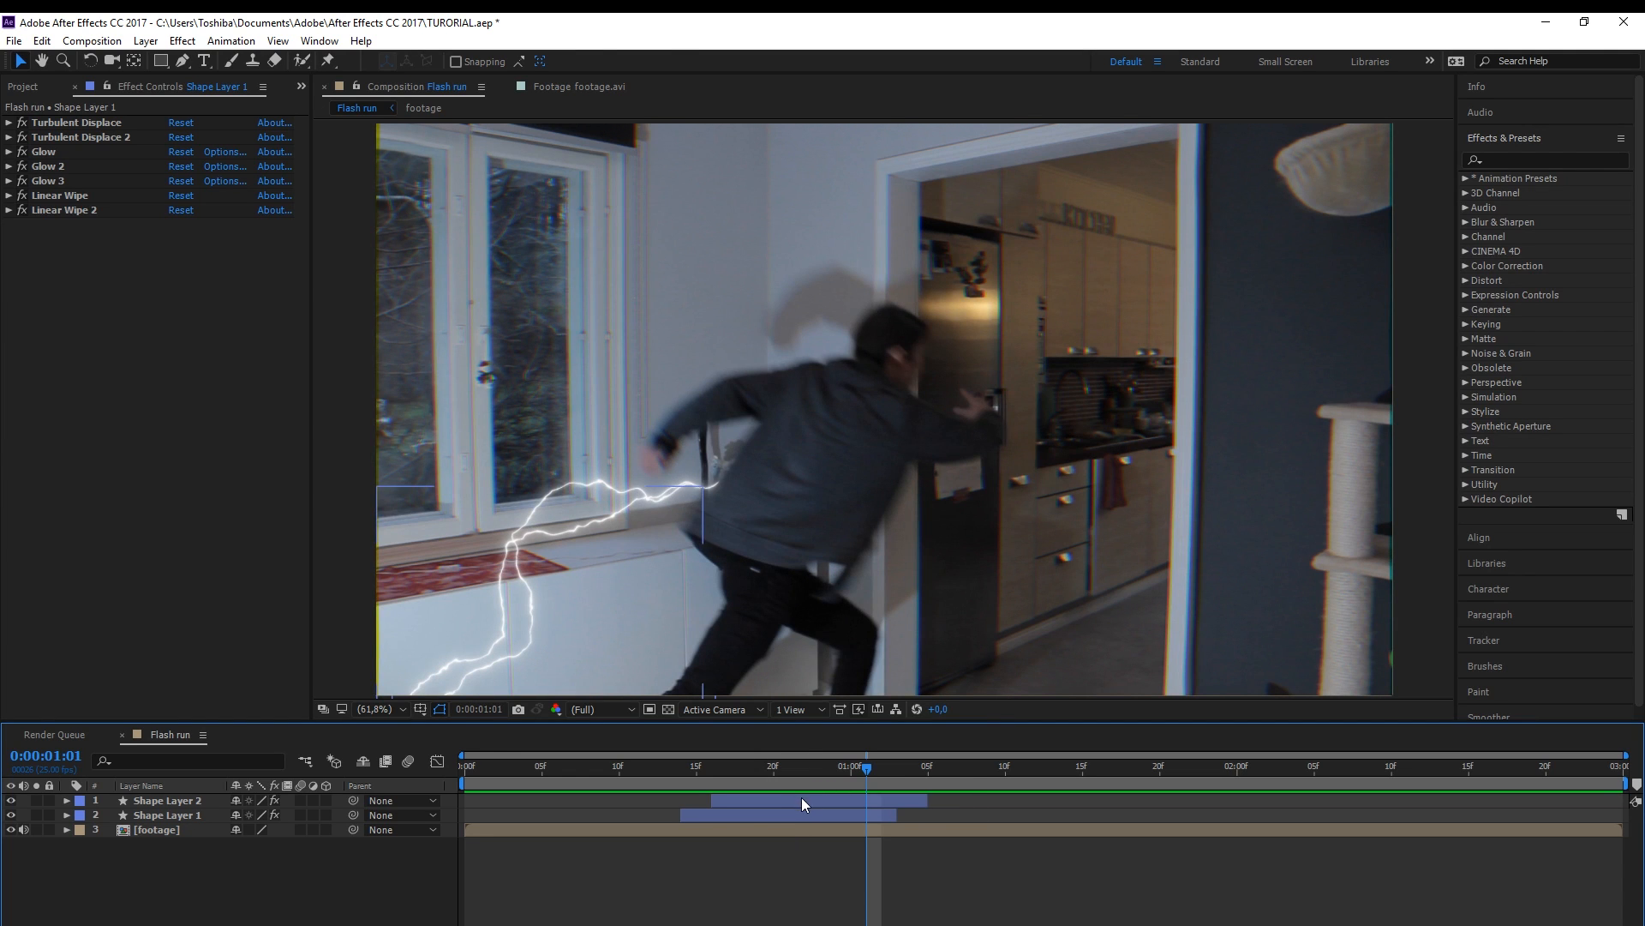
Duplicate Shape Layer 2 and move the copy to start at 0:00:01:06
{"action": "left_click", "coordinate": [800, 799]}
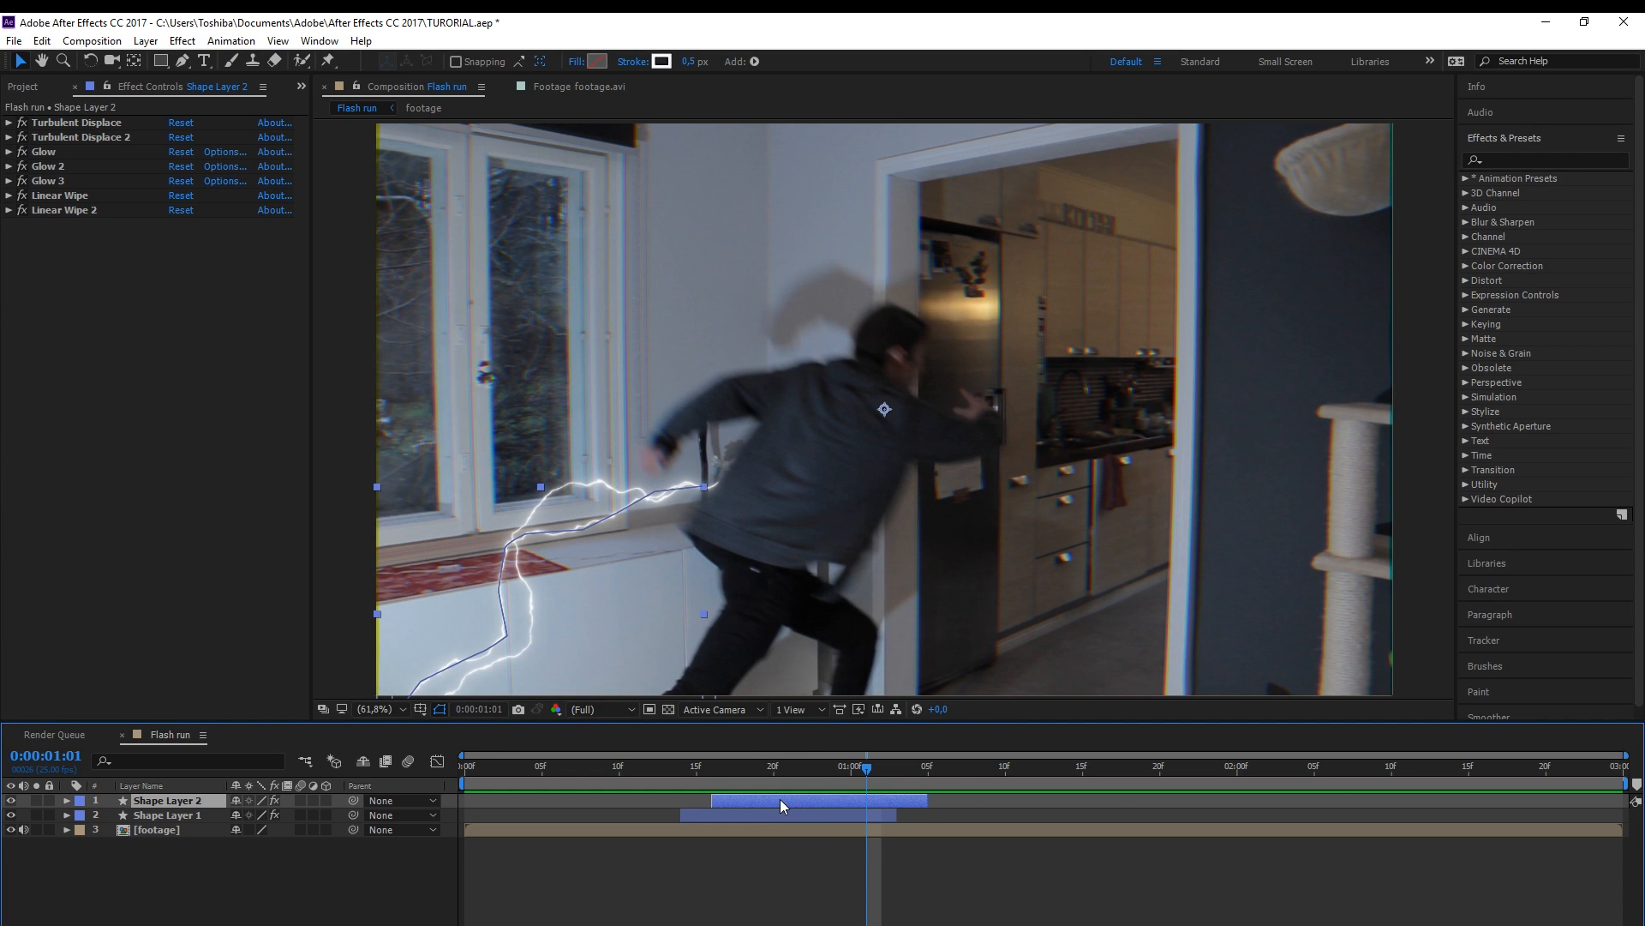
{"action": "key", "text": "ctrl+d"}
{"action": "left_click_drag", "start_coordinate": [778, 798], "coordinate": [975, 788]}
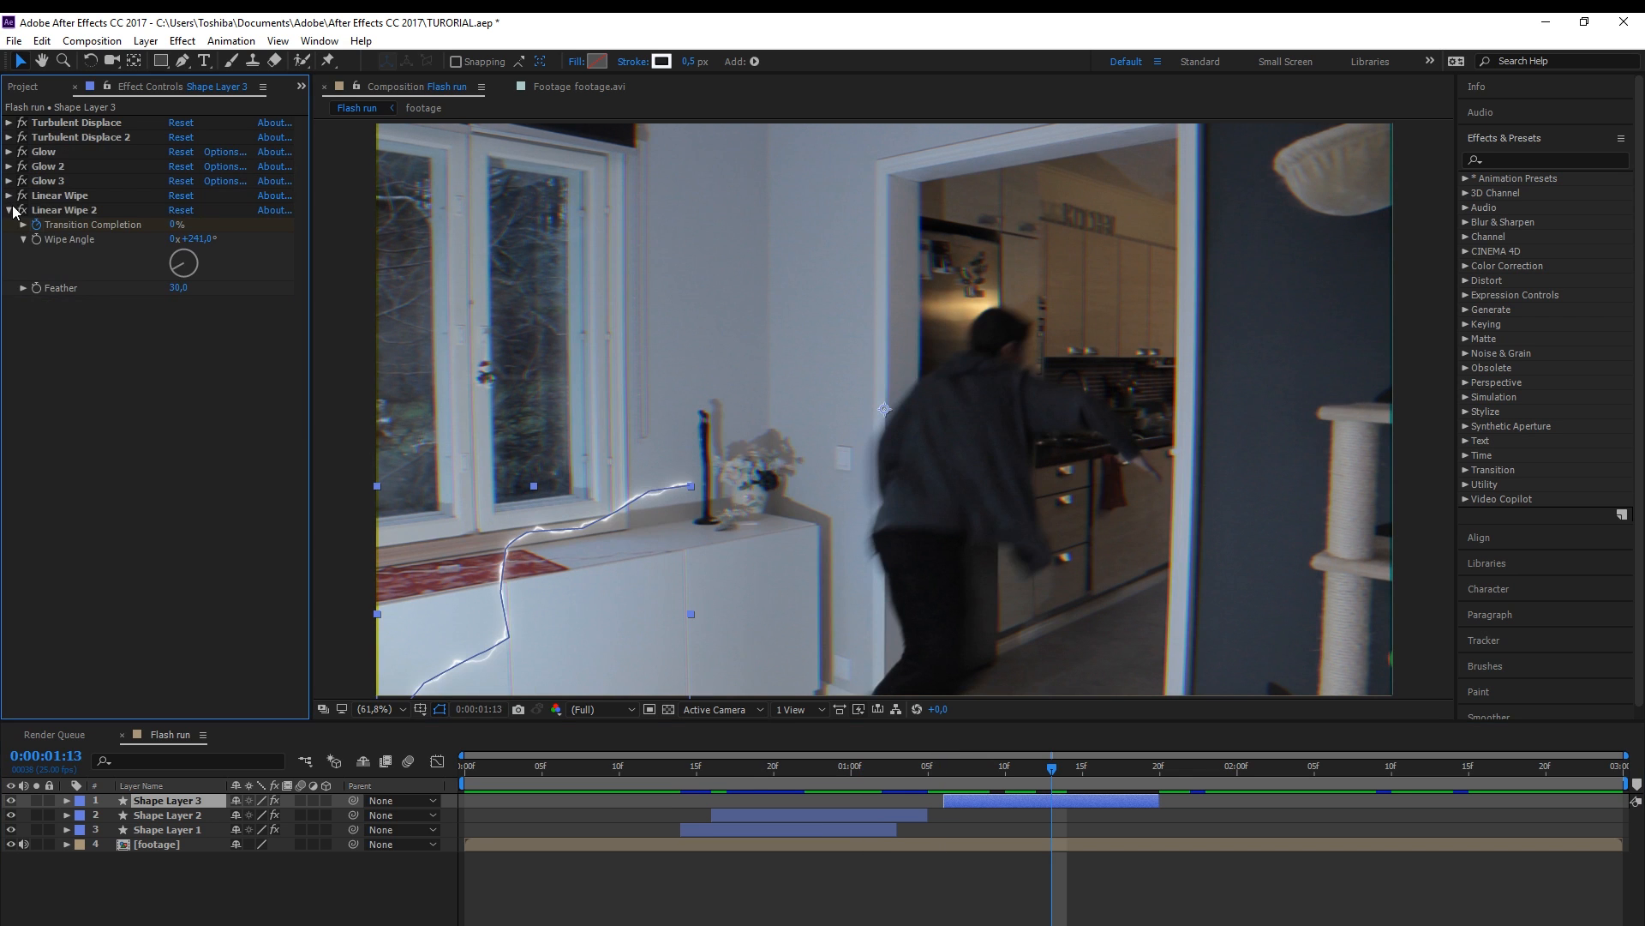
Delete both Linear Wipe effects from Shape Layer 3
{"action": "left_click", "coordinate": [68, 195]}
{"action": "key", "text": "Delete"}
{"action": "left_click", "coordinate": [85, 194]}
{"action": "key", "text": "Delete"}
{"action": "key", "text": "space"}
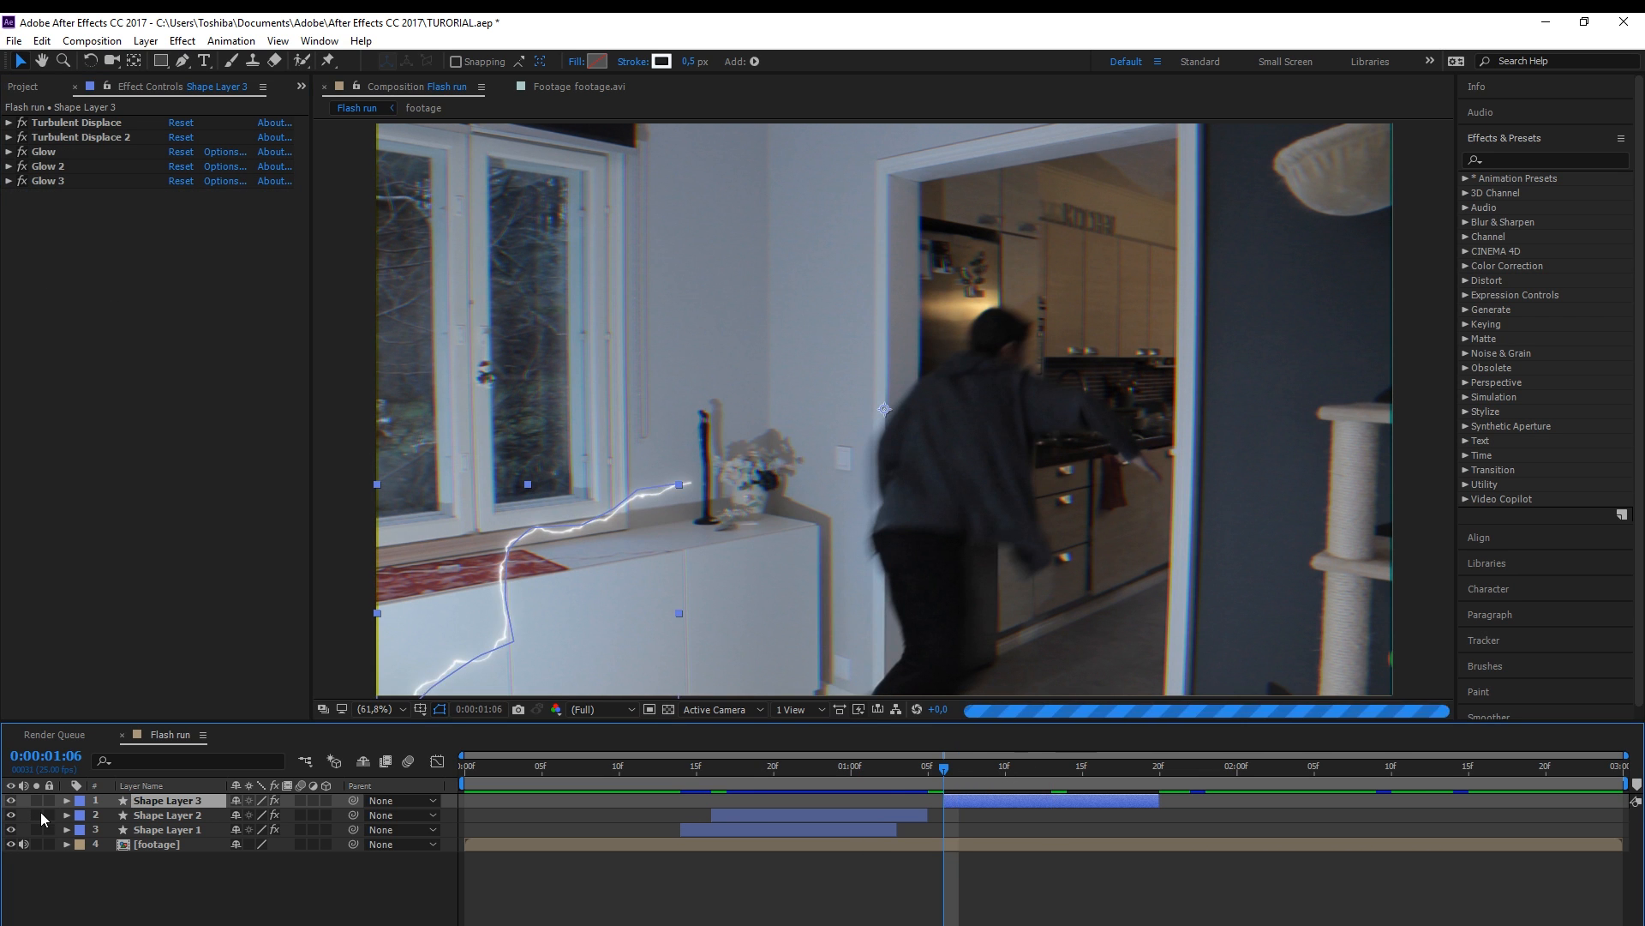
Replace Shape Layer 3's shape with a pen-drawn path curving from the kitchen cabinets around the runner to the white counter
{"action": "left_click", "coordinate": [68, 802]}
{"action": "left_click", "coordinate": [83, 815]}
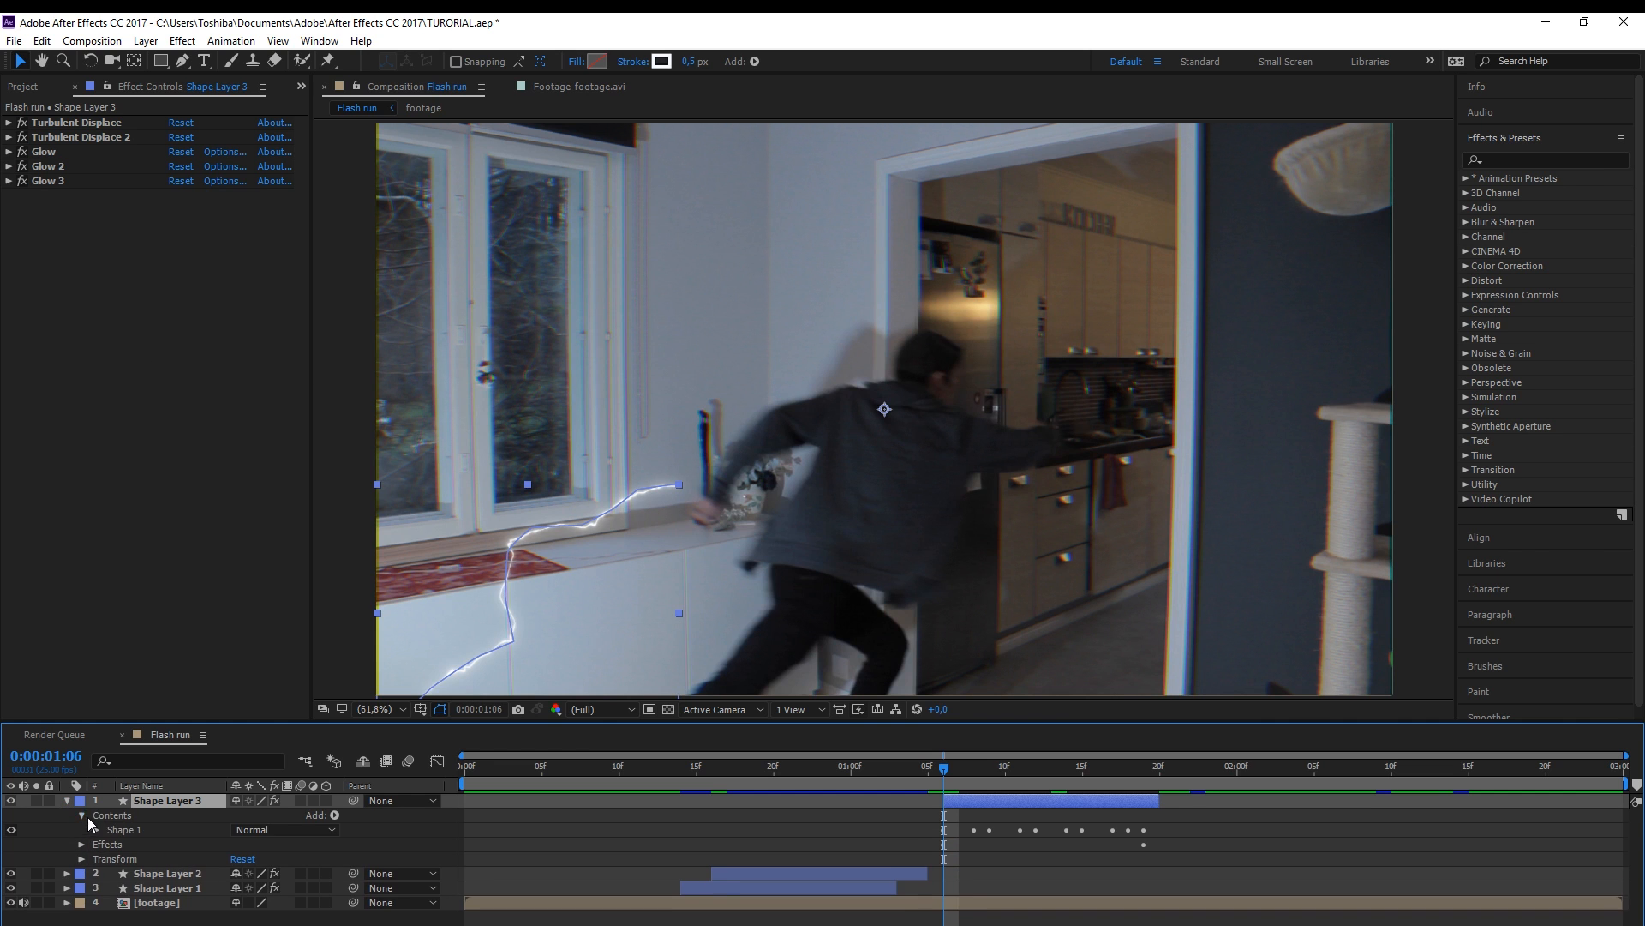
{"action": "left_click", "coordinate": [121, 829]}
{"action": "key", "text": "Delete"}
{"action": "left_click", "coordinate": [183, 60]}
{"action": "left_click", "coordinate": [960, 484]}
{"action": "left_click", "coordinate": [1046, 491]}
{"action": "left_click_drag", "start_coordinate": [1077, 531], "coordinate": [992, 598]}
{"action": "left_click_drag", "start_coordinate": [744, 554], "coordinate": [634, 511]}
{"action": "left_click", "coordinate": [477, 641]}
{"action": "left_click", "coordinate": [1062, 917]}
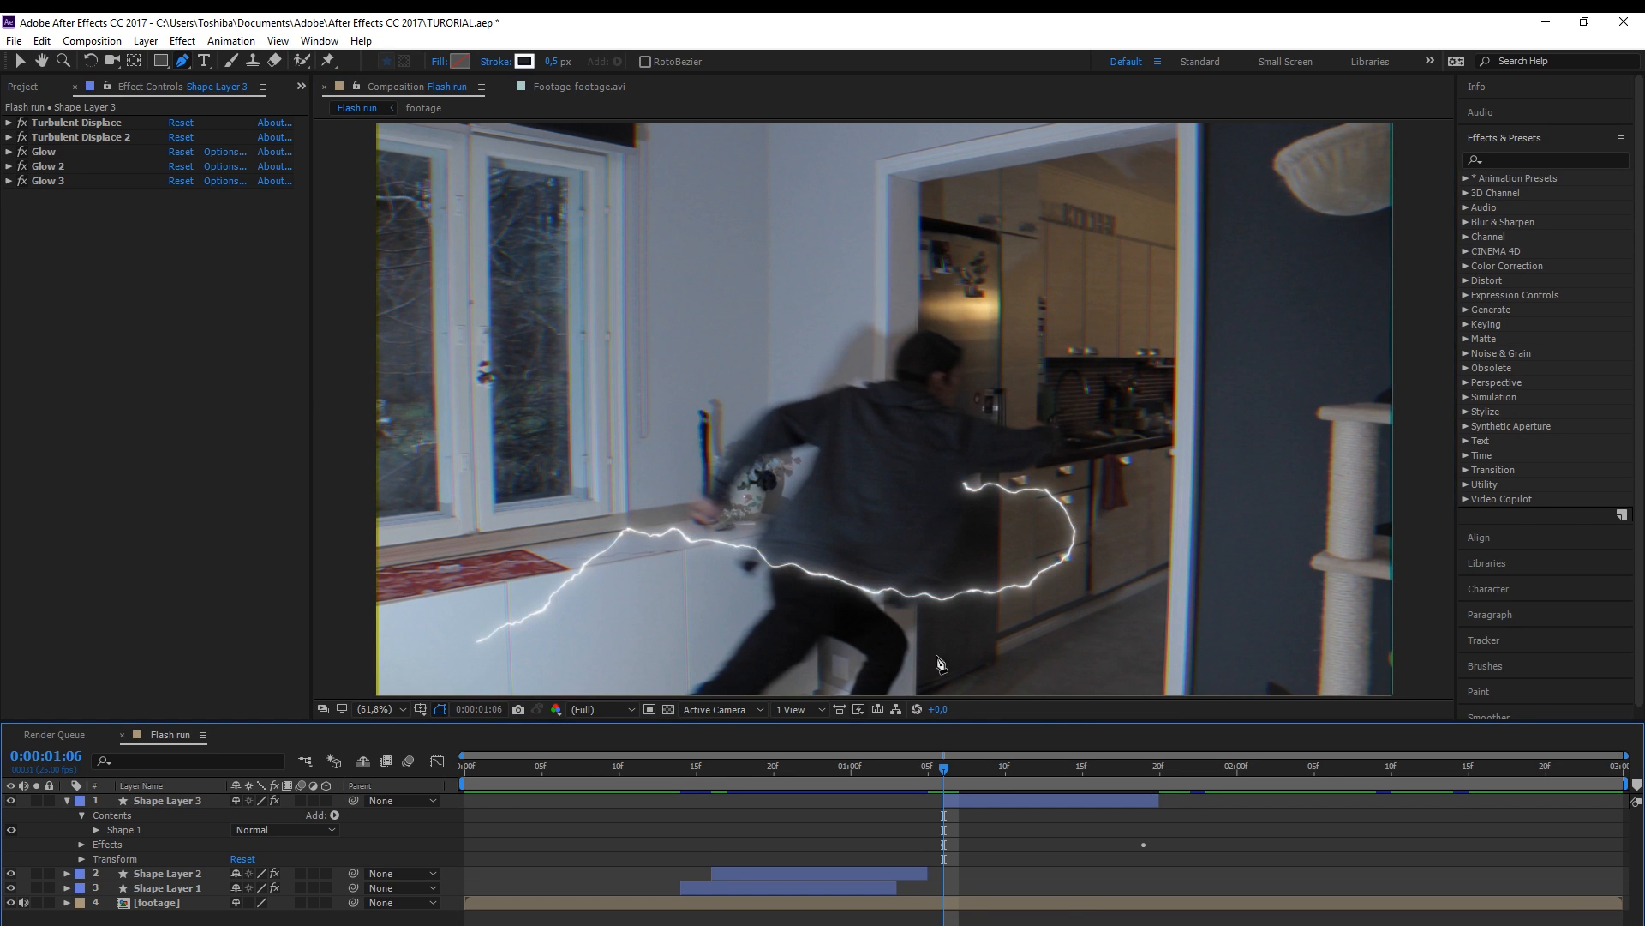
Compare the redrawn trail at 0:00:01:13 and 0:00:01:06, and scrub back through the earlier trails
{"action": "left_click", "coordinate": [1054, 777]}
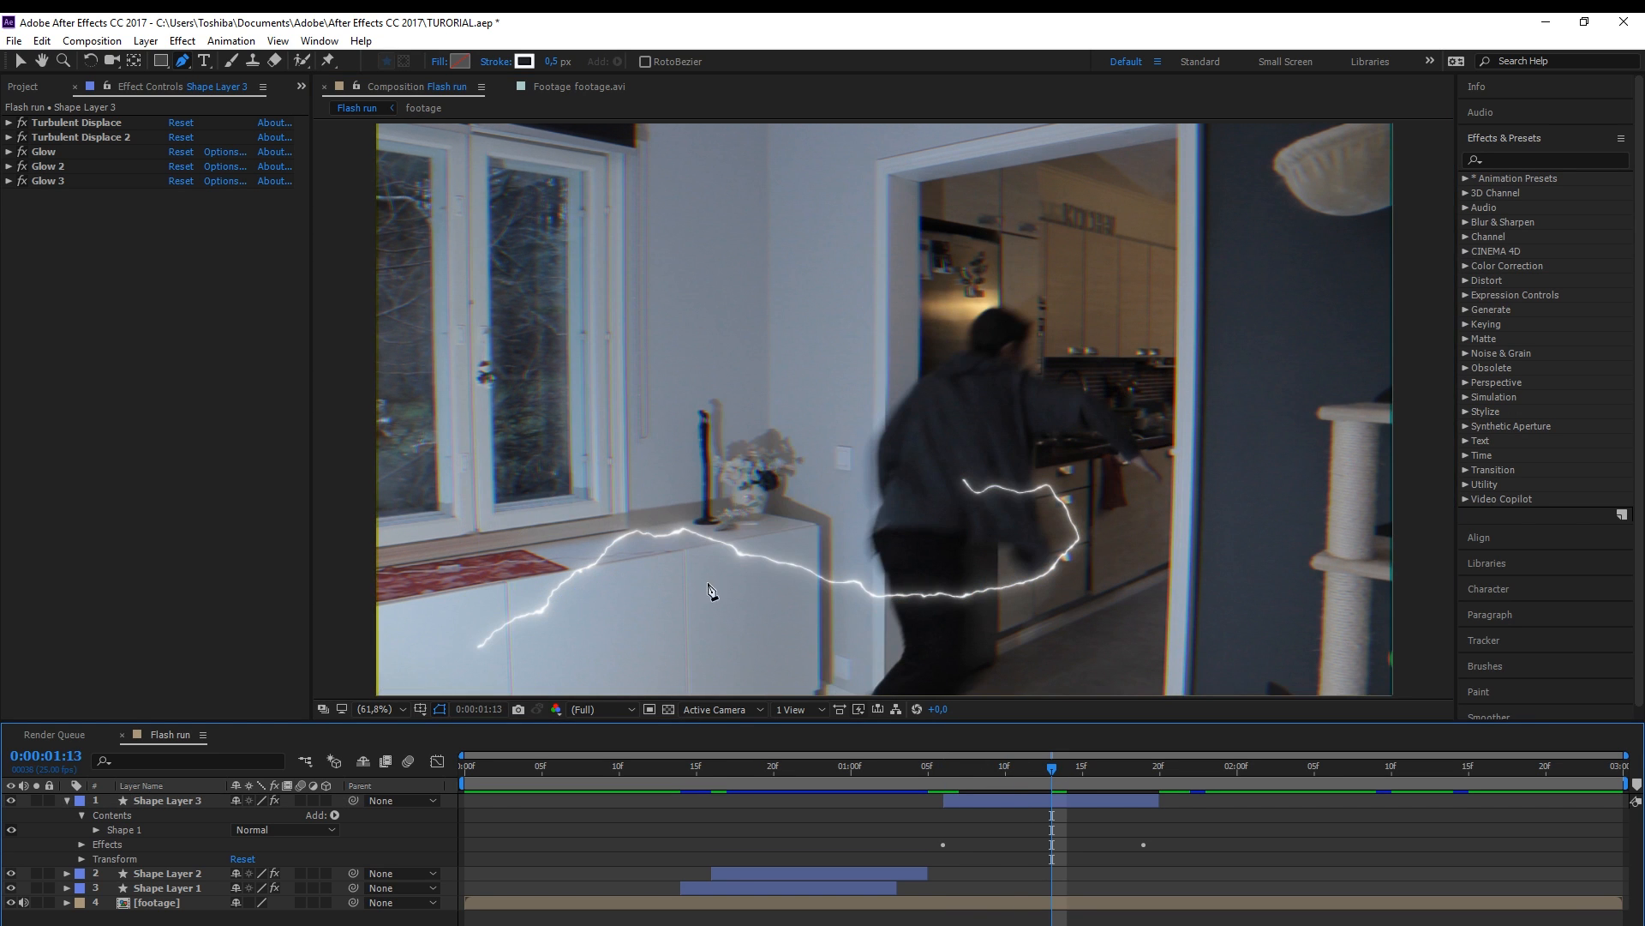
{"action": "left_click", "coordinate": [946, 775]}
{"action": "left_click", "coordinate": [980, 804]}
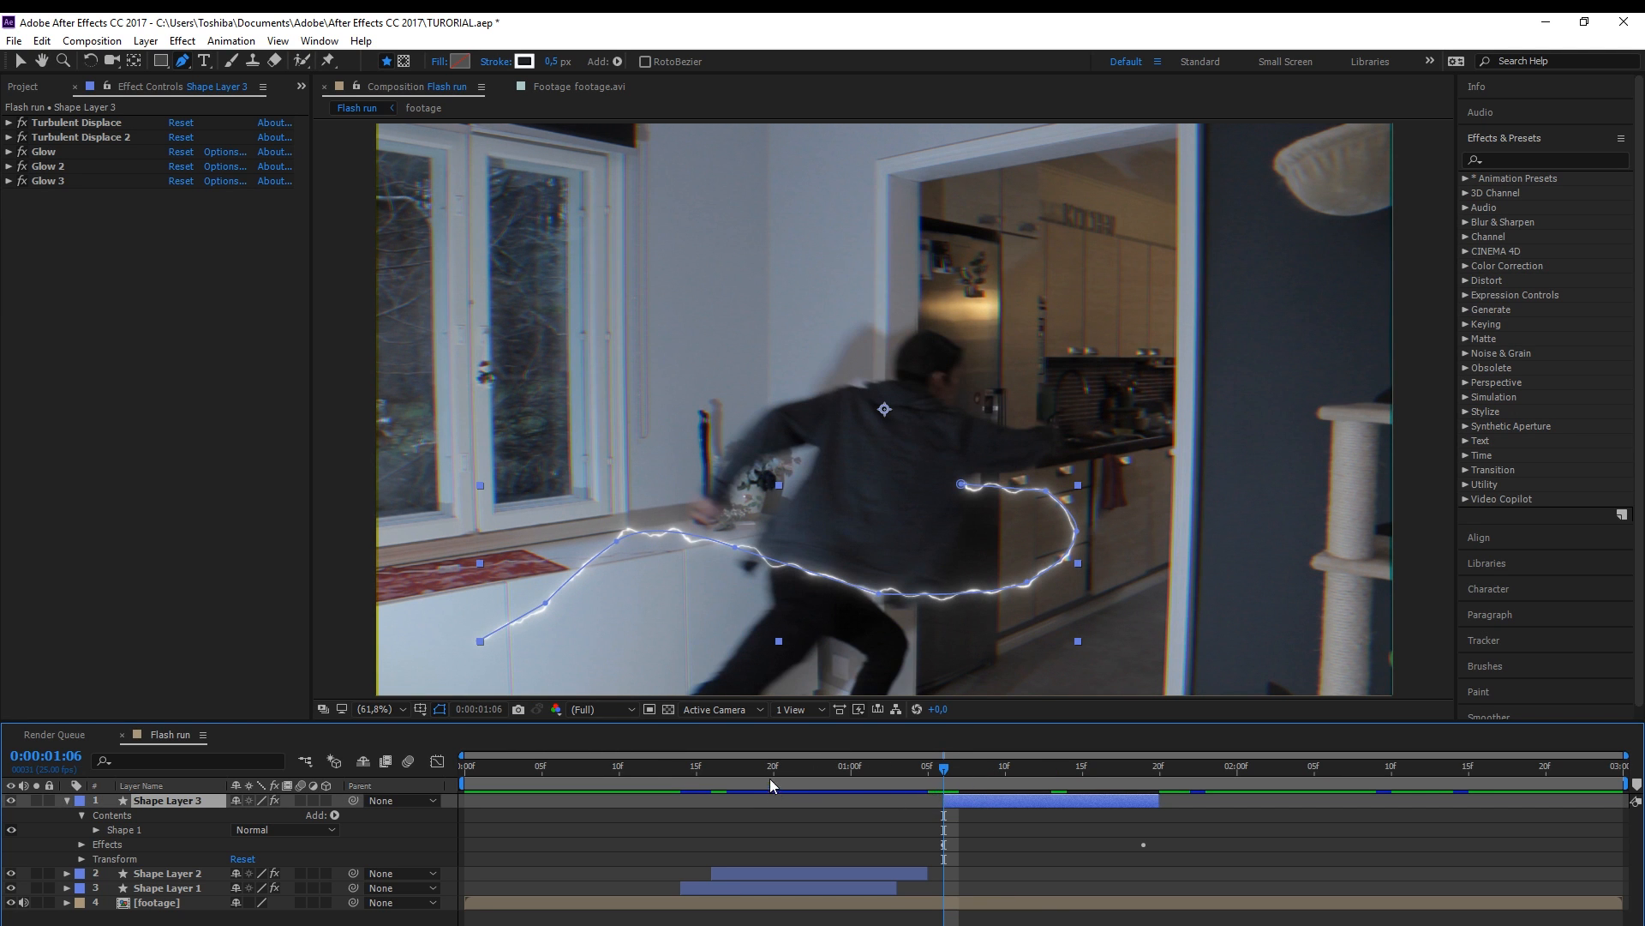
{"action": "left_click_drag", "start_coordinate": [725, 764], "coordinate": [672, 775]}
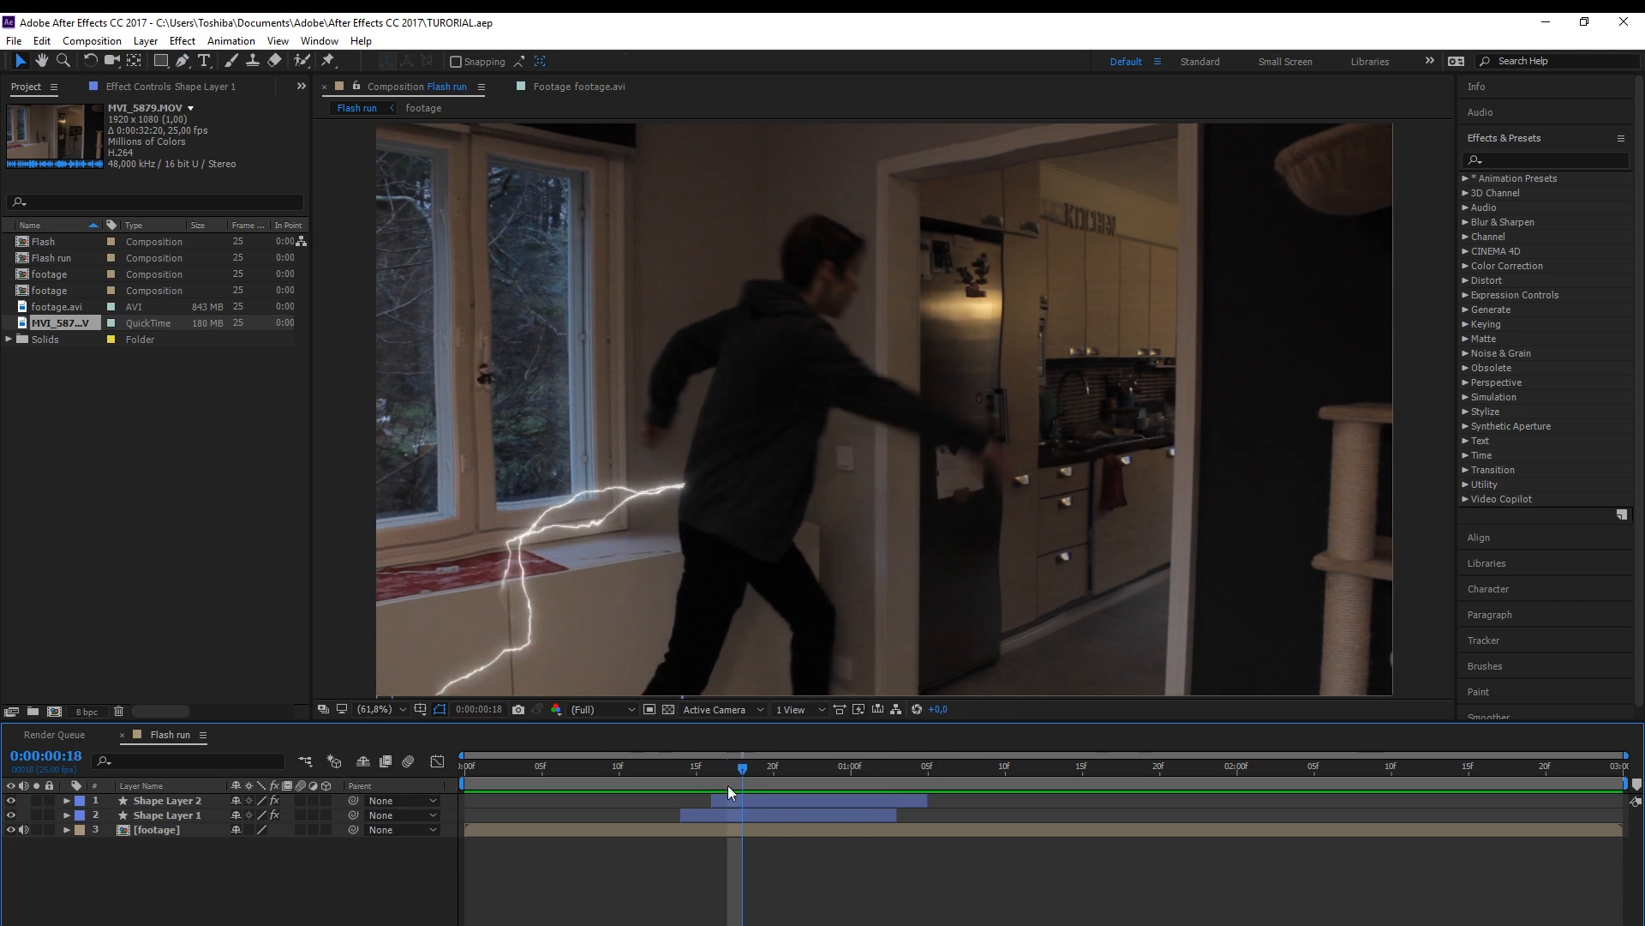
Change the blending mode of both Shape Layer 2 and Shape Layer 1, checking the trails at 0:00:00:21
{"action": "left_click_drag", "start_coordinate": [728, 785], "coordinate": [789, 789]}
{"action": "left_click", "coordinate": [785, 799]}
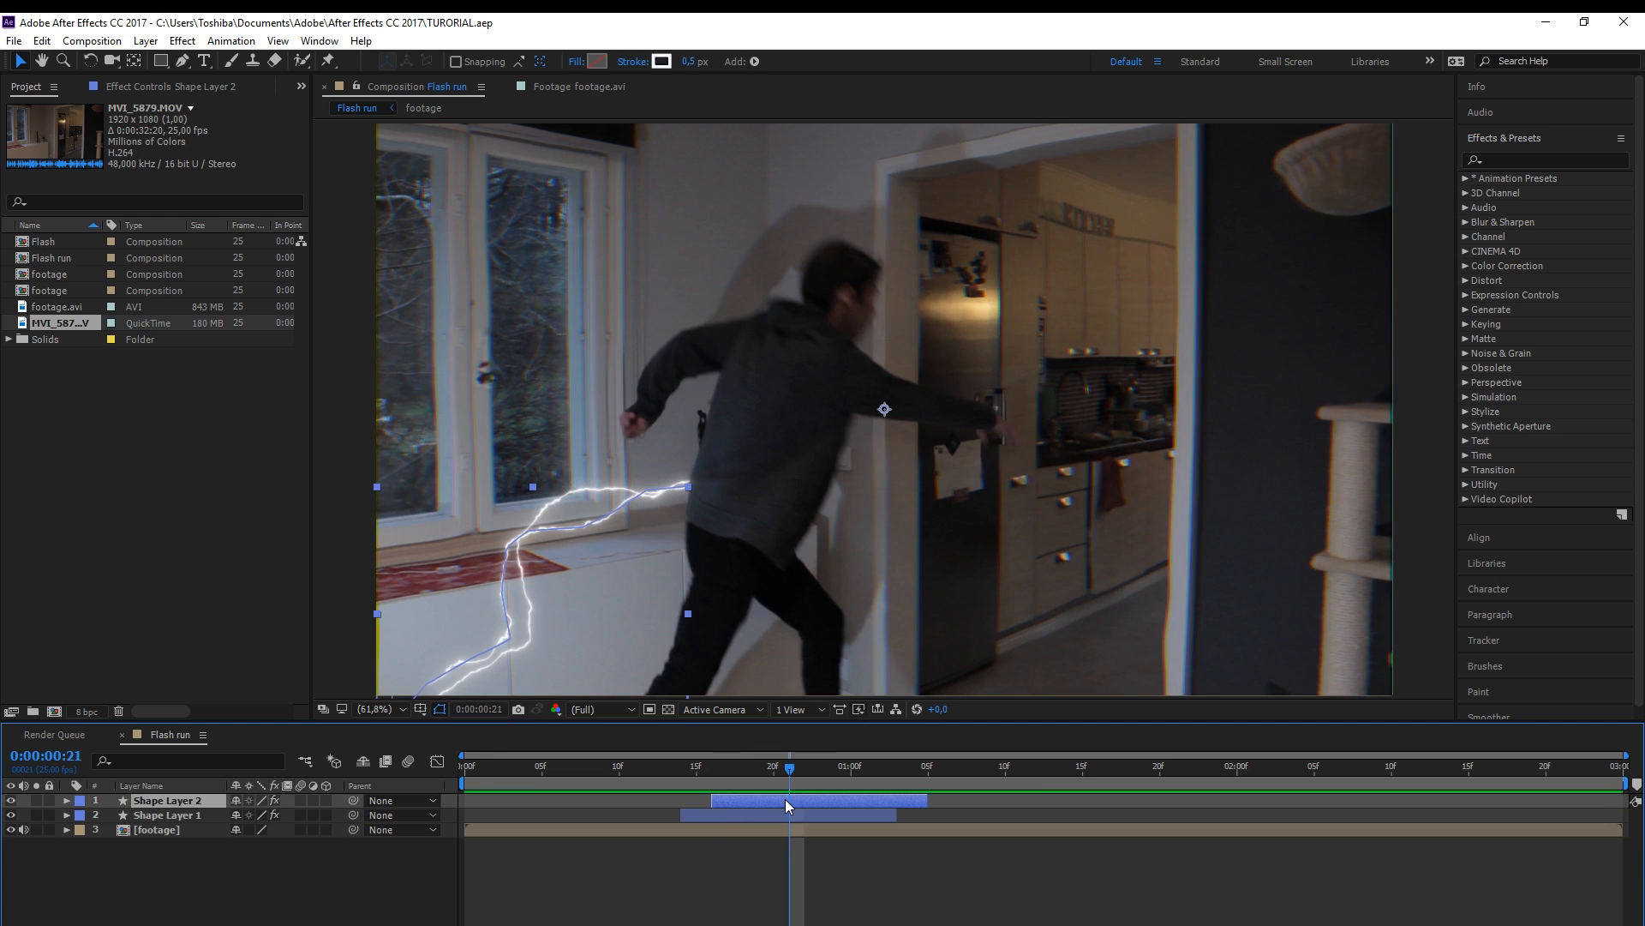
{"action": "left_click", "coordinate": [147, 43]}
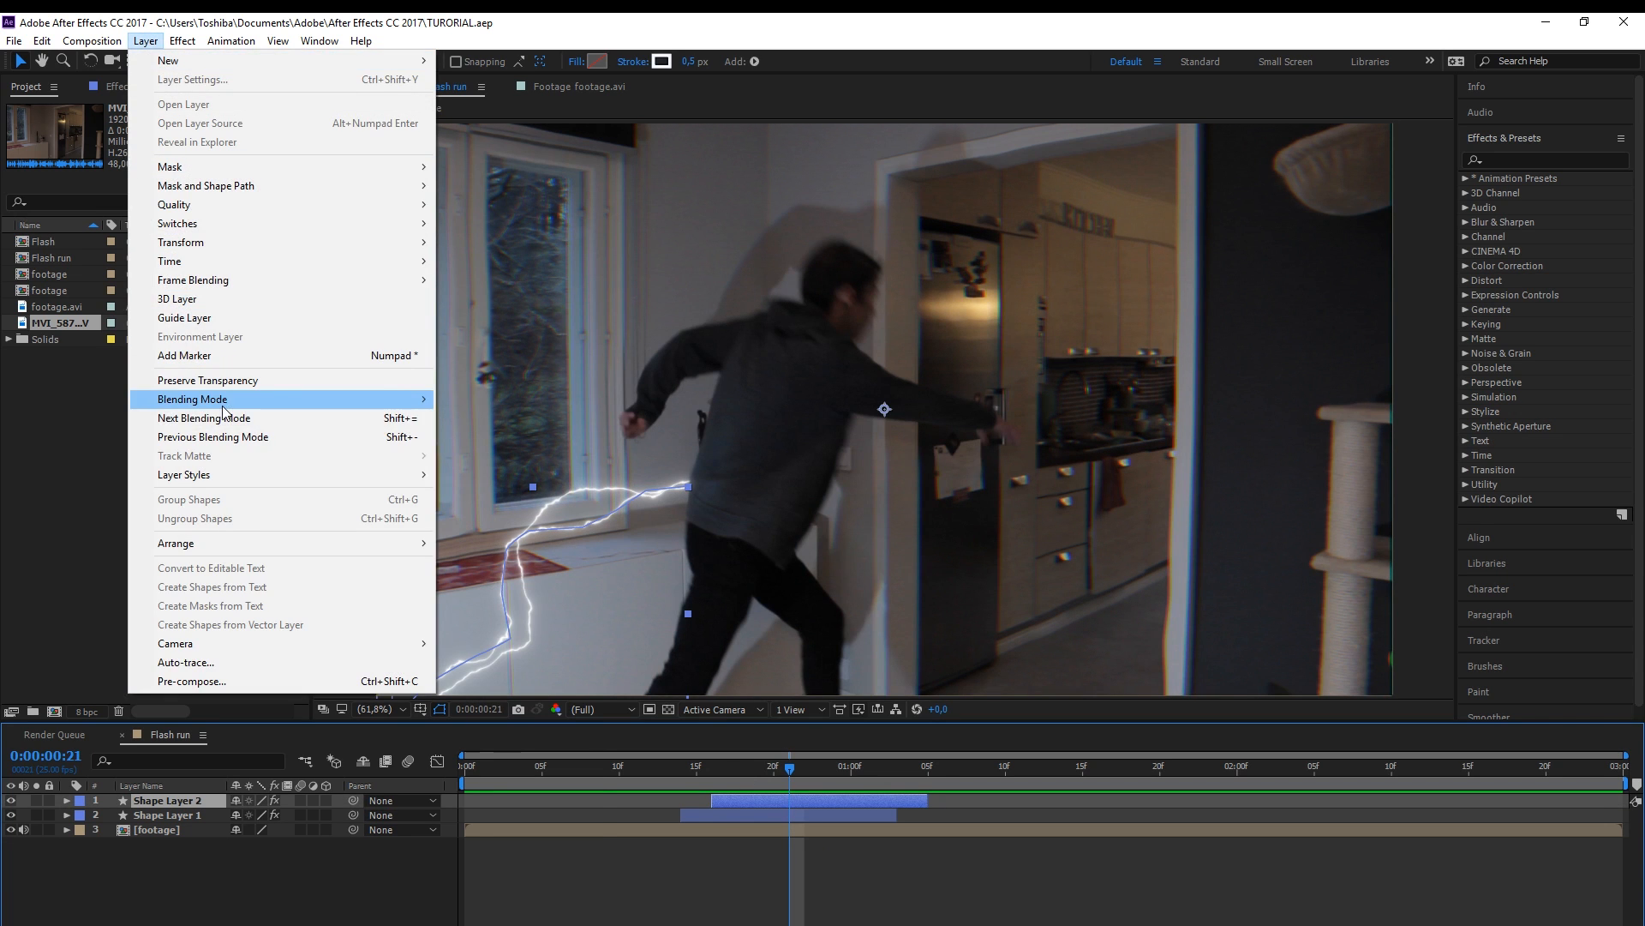
{"action": "mouse_move", "coordinate": [224, 408]}
{"action": "left_click", "coordinate": [473, 492]}
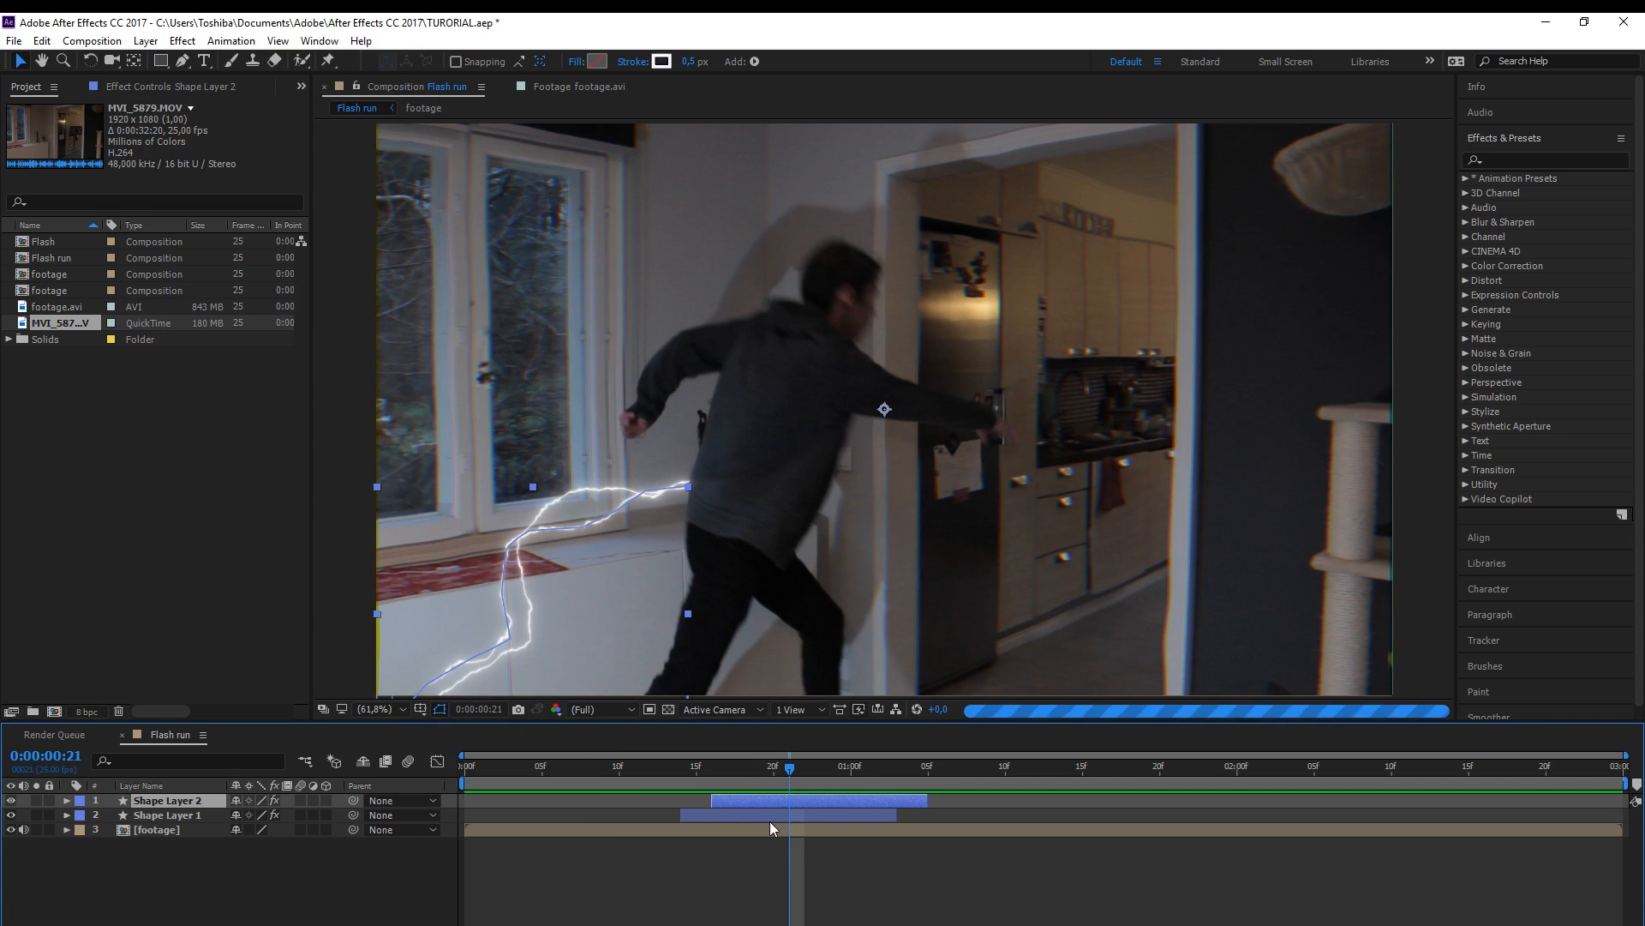
{"action": "left_click", "coordinate": [764, 816]}
{"action": "left_click", "coordinate": [146, 41]}
{"action": "mouse_move", "coordinate": [265, 401]}
{"action": "left_click", "coordinate": [490, 512]}
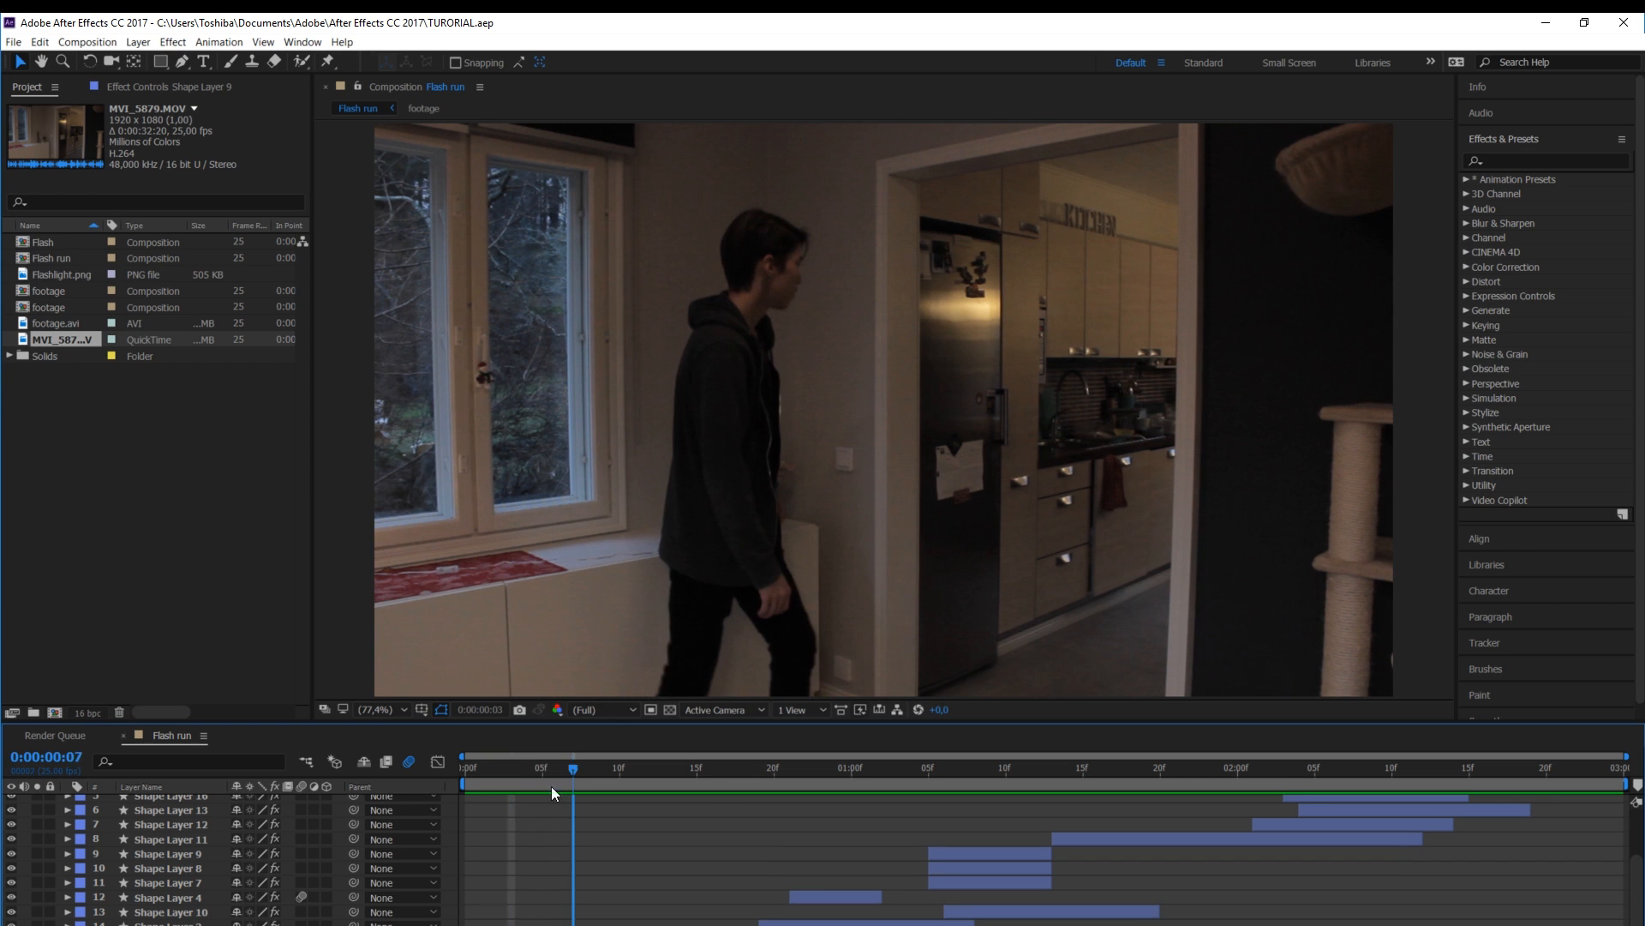
Review how the full set of lightning trails builds up behind the runner from 0:00:00:07 to 0:00:01:01
{"action": "left_click_drag", "start_coordinate": [552, 785], "coordinate": [616, 785]}
{"action": "key", "text": "space"}
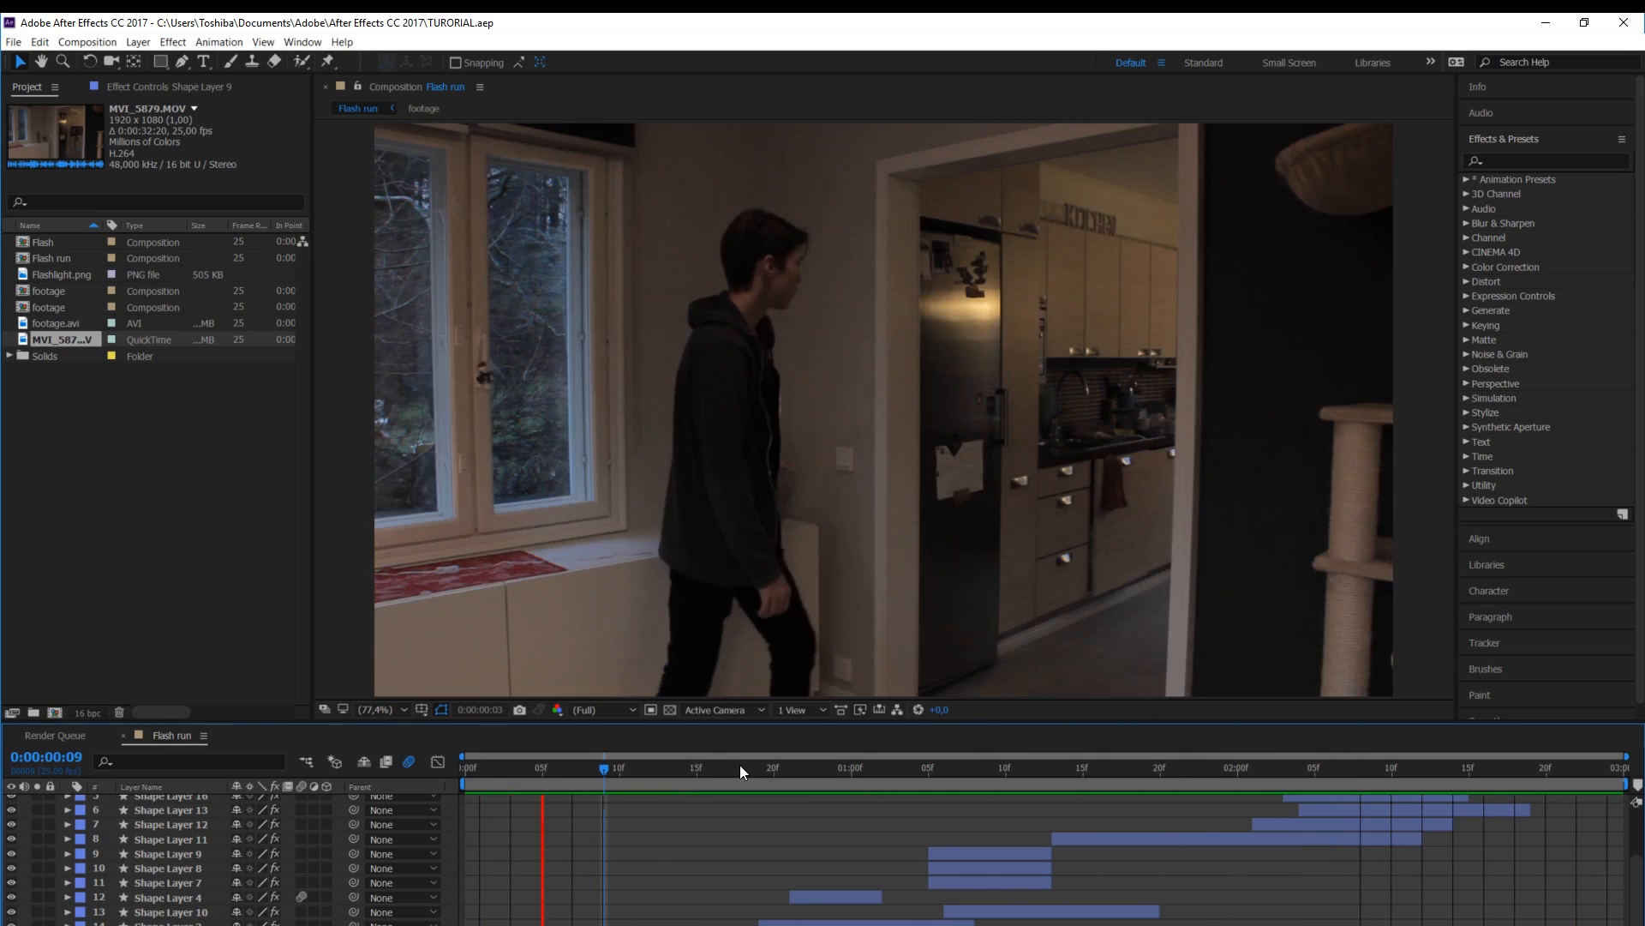
{"action": "left_click", "coordinate": [677, 768]}
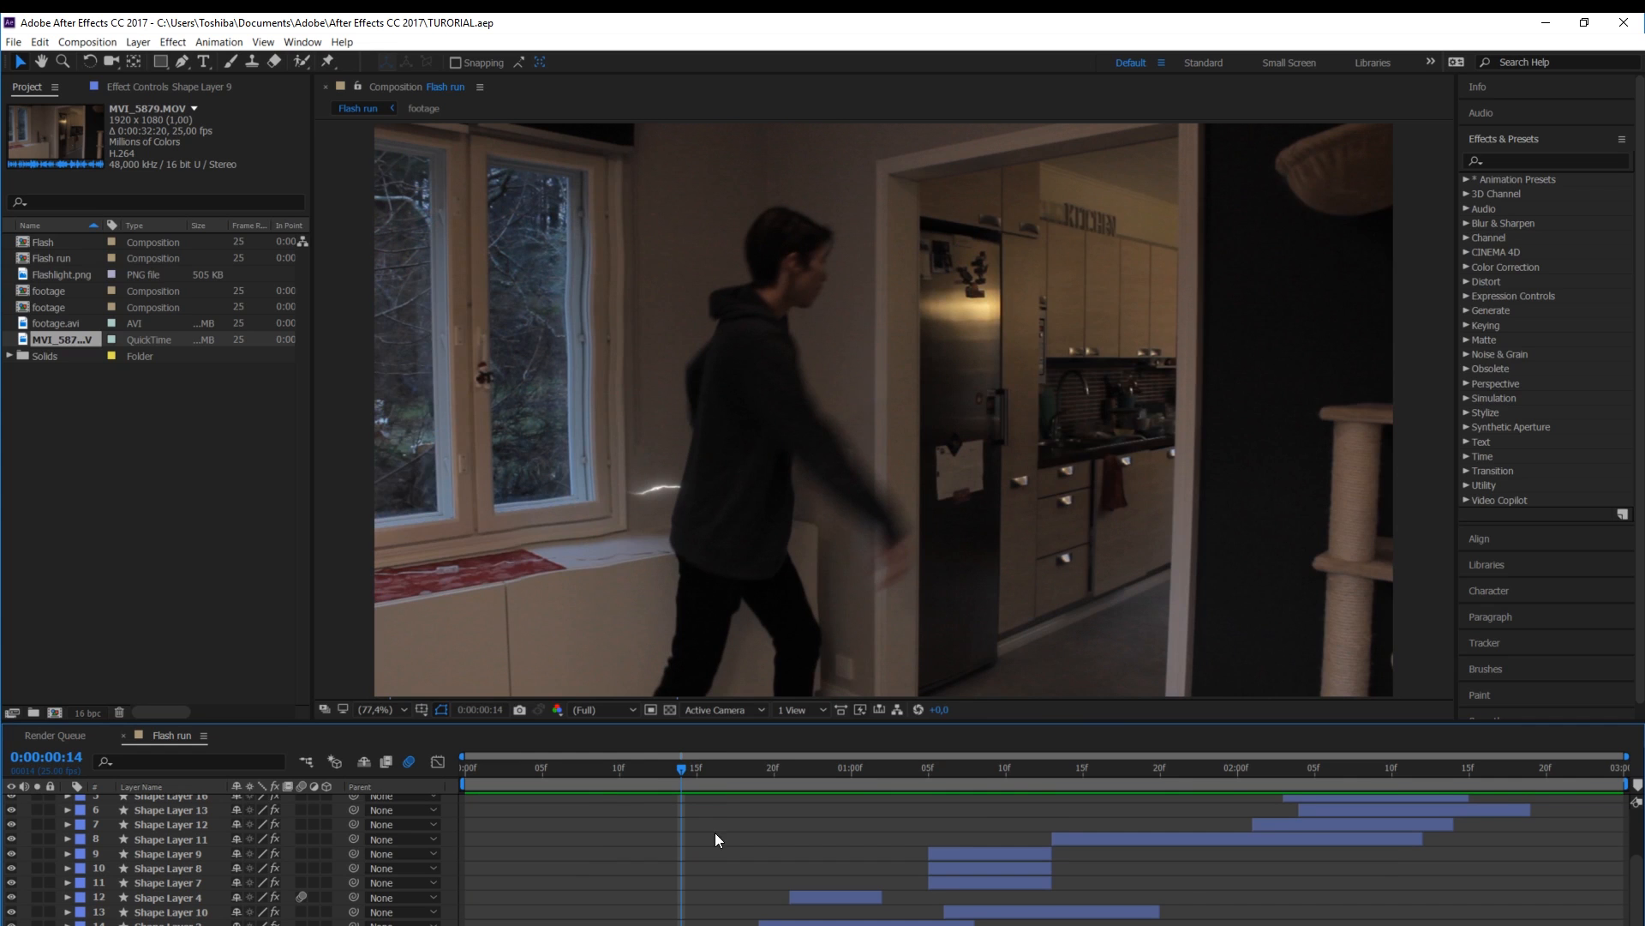
{"action": "left_click_drag", "start_coordinate": [676, 774], "coordinate": [716, 762]}
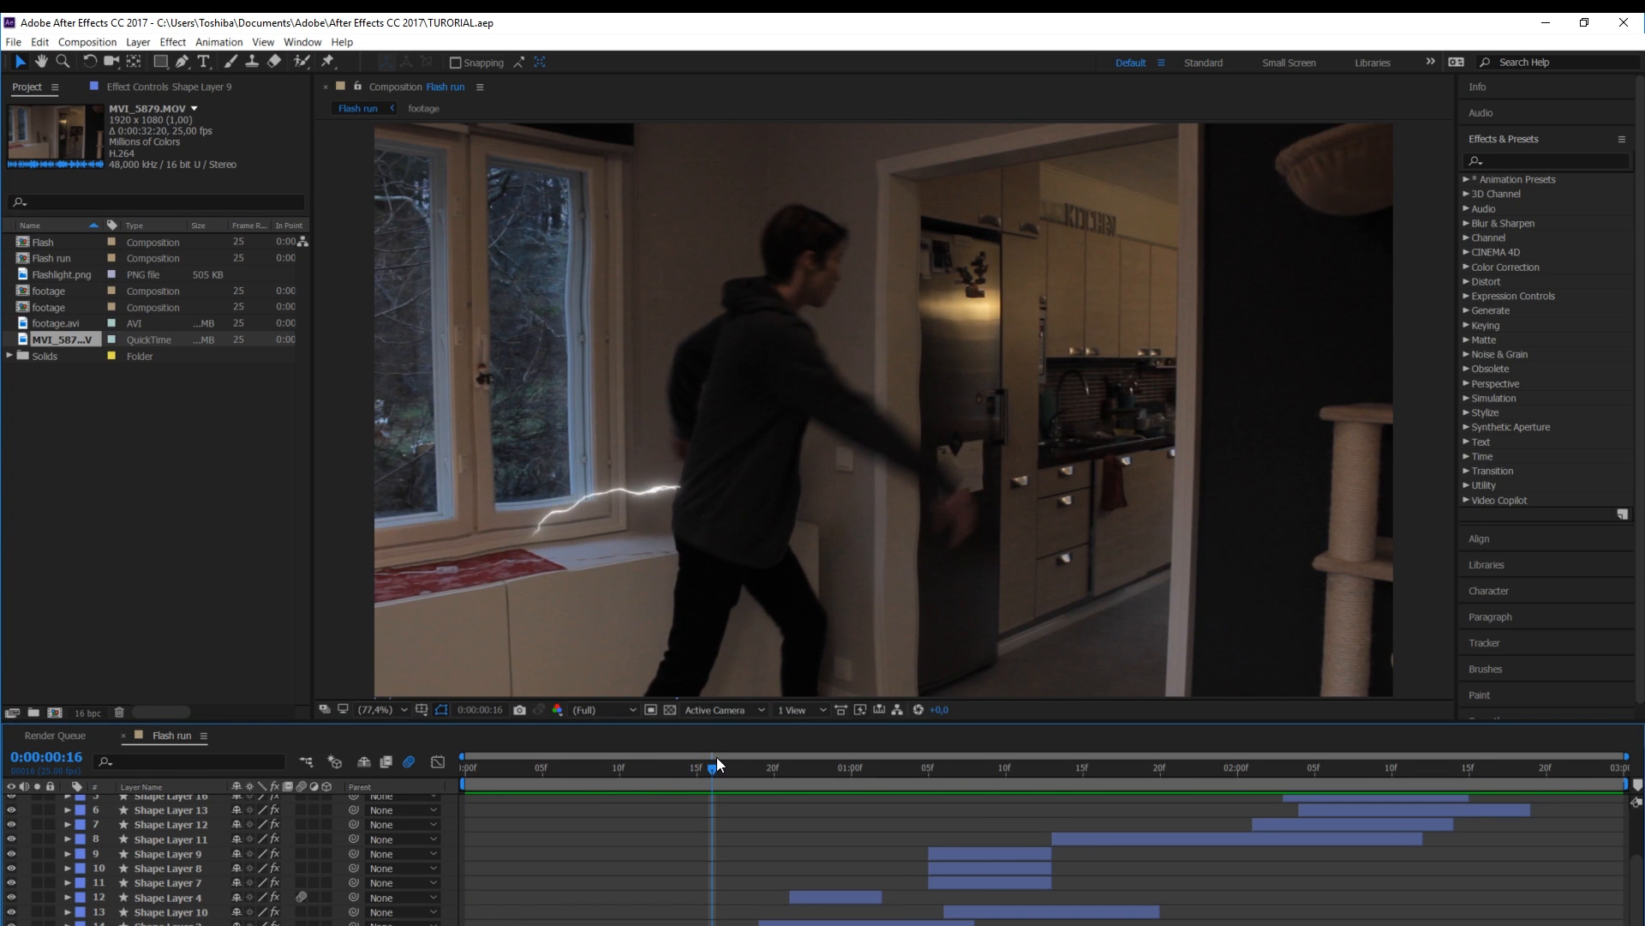
{"action": "left_click_drag", "start_coordinate": [720, 776], "coordinate": [874, 767]}
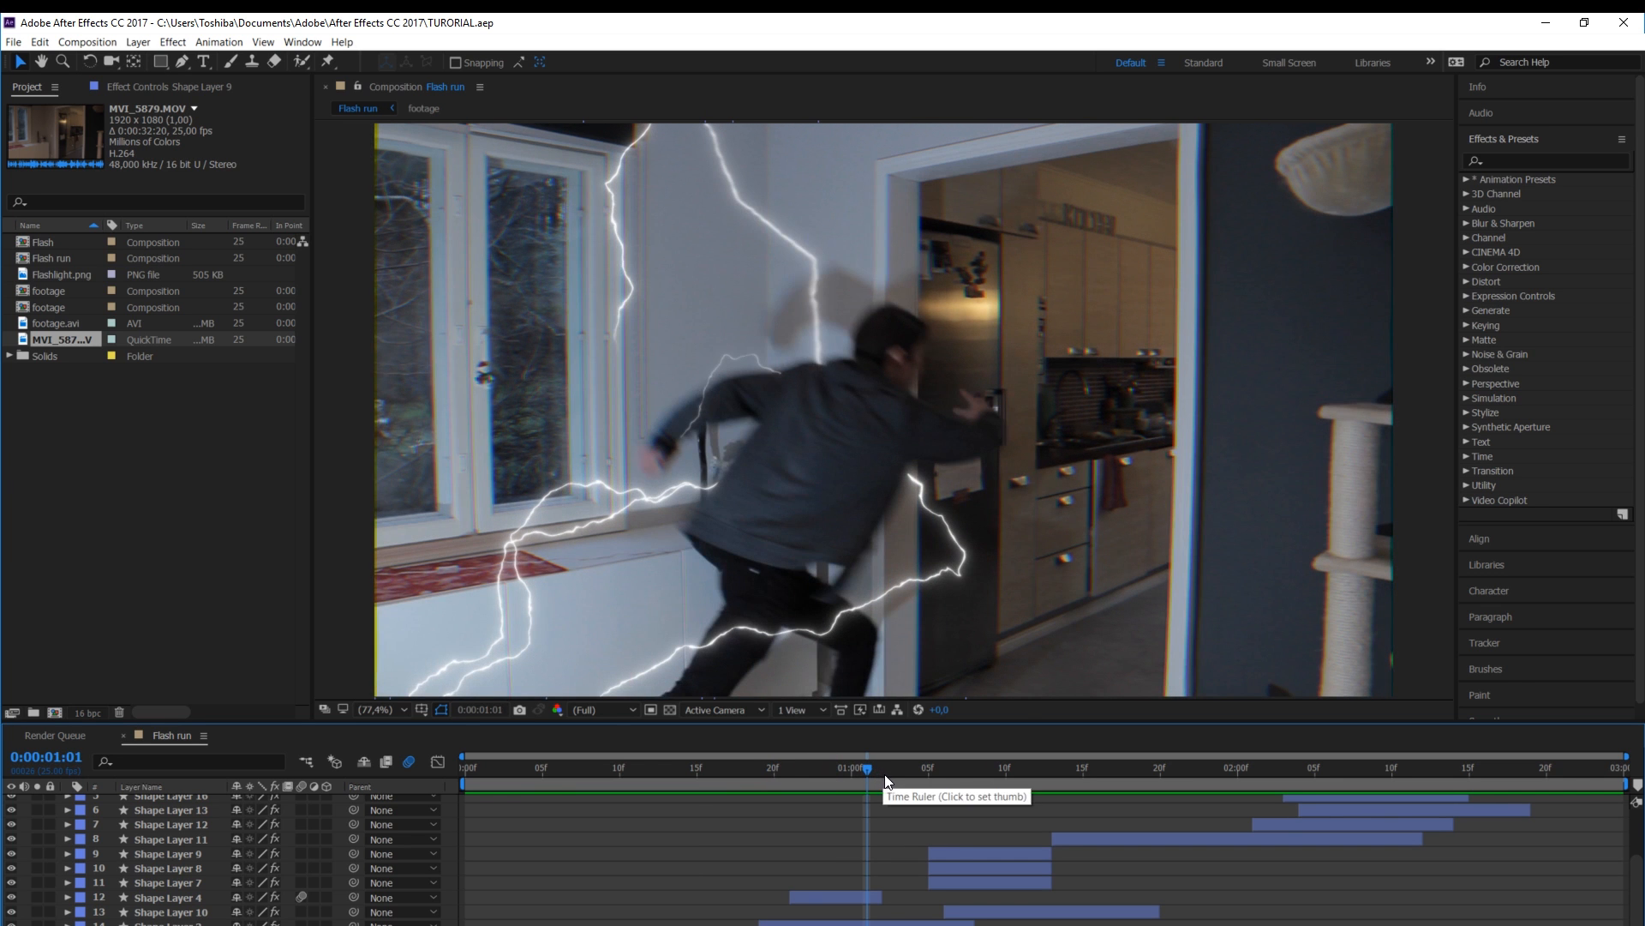
Examine the trails around the runner between 0:00:00:22 and 0:00:00:24, and replay the composition
{"action": "left_click_drag", "start_coordinate": [759, 780], "coordinate": [796, 754]}
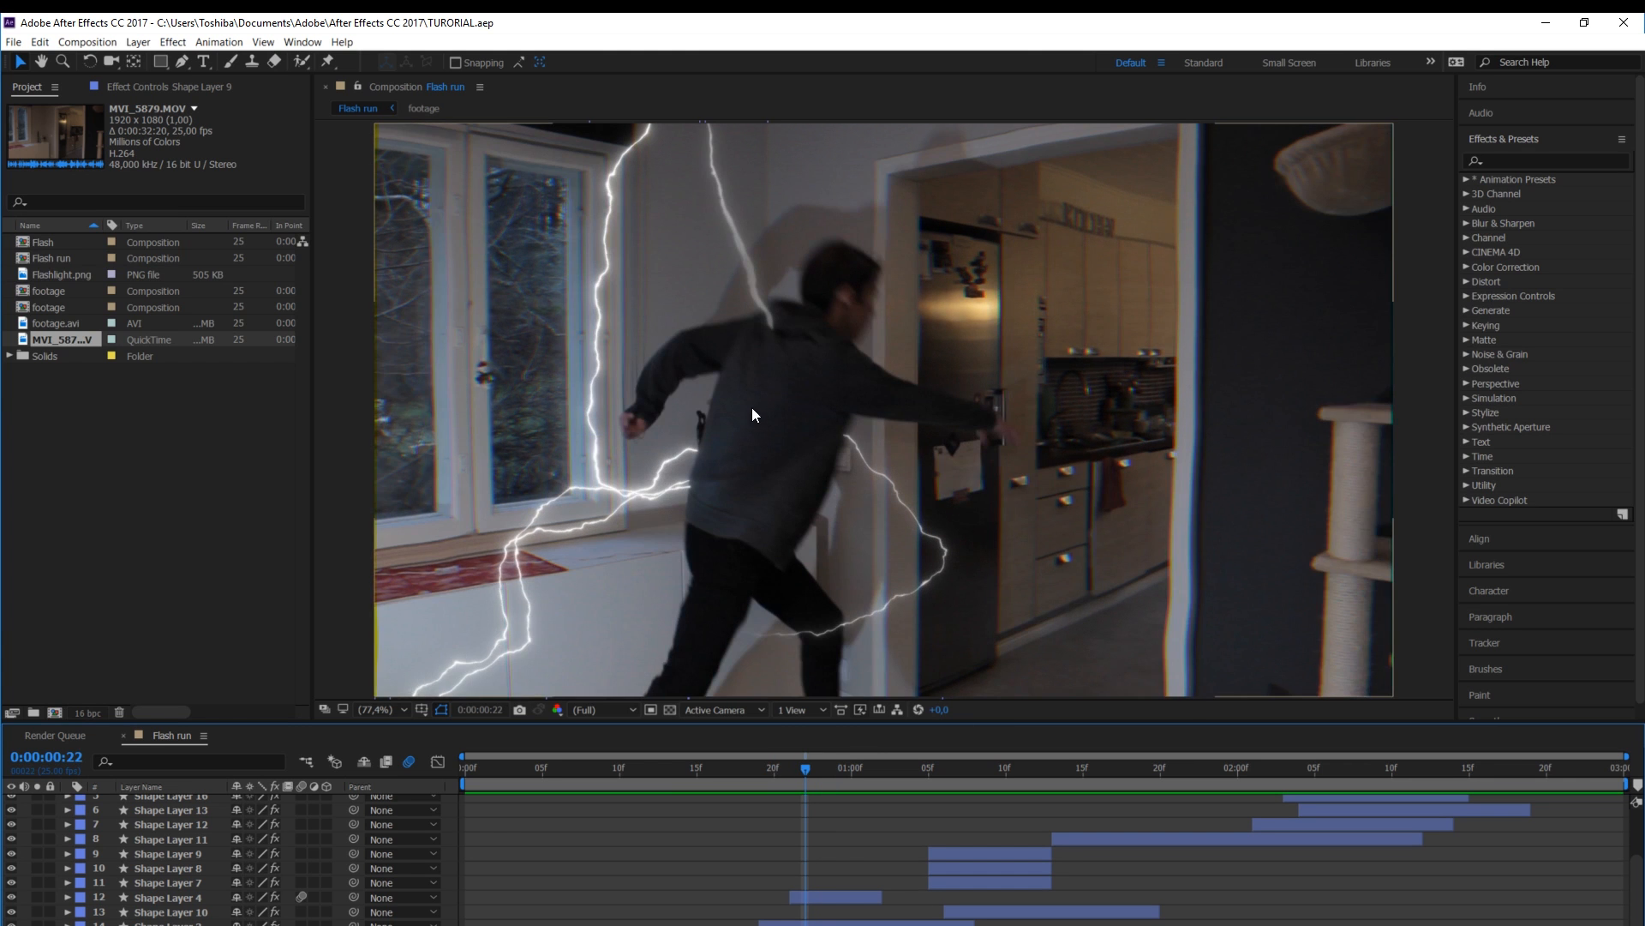
{"action": "left_click_drag", "start_coordinate": [752, 418], "coordinate": [759, 490]}
{"action": "left_click_drag", "start_coordinate": [767, 376], "coordinate": [780, 412]}
{"action": "mouse_move", "coordinate": [794, 773]}
{"action": "left_mouse_down"}
{"action": "mouse_move", "coordinate": [764, 778]}
{"action": "mouse_move", "coordinate": [880, 769]}
{"action": "mouse_move", "coordinate": [821, 771]}
{"action": "left_mouse_up"}
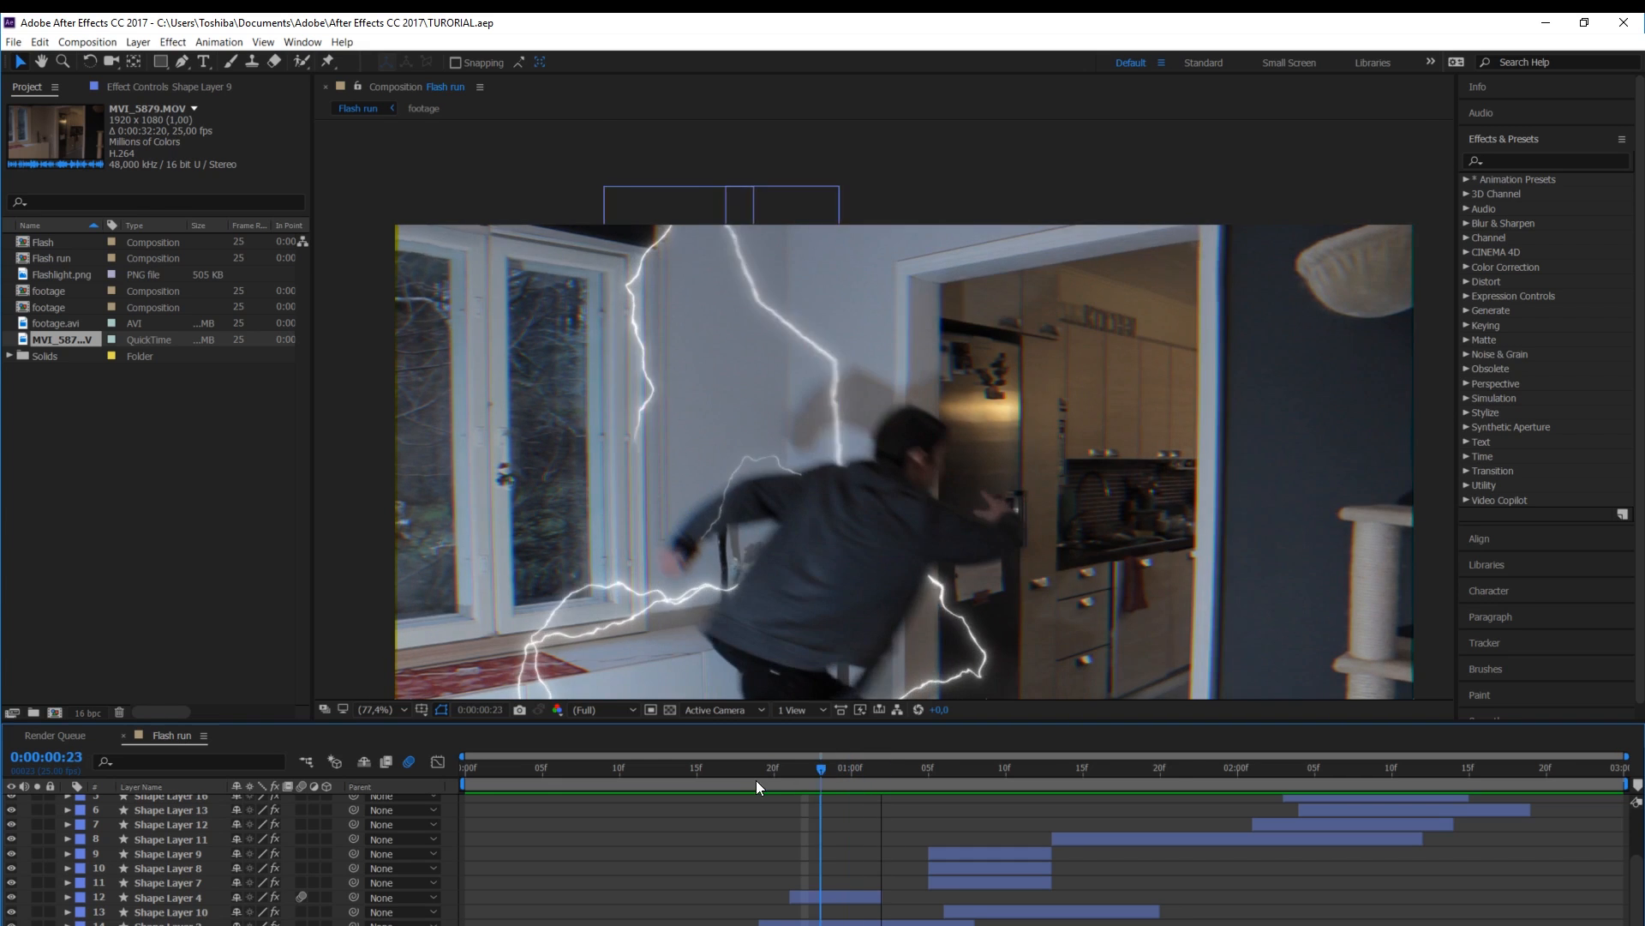
{"action": "left_click", "coordinate": [755, 780]}
{"action": "key", "text": "space"}
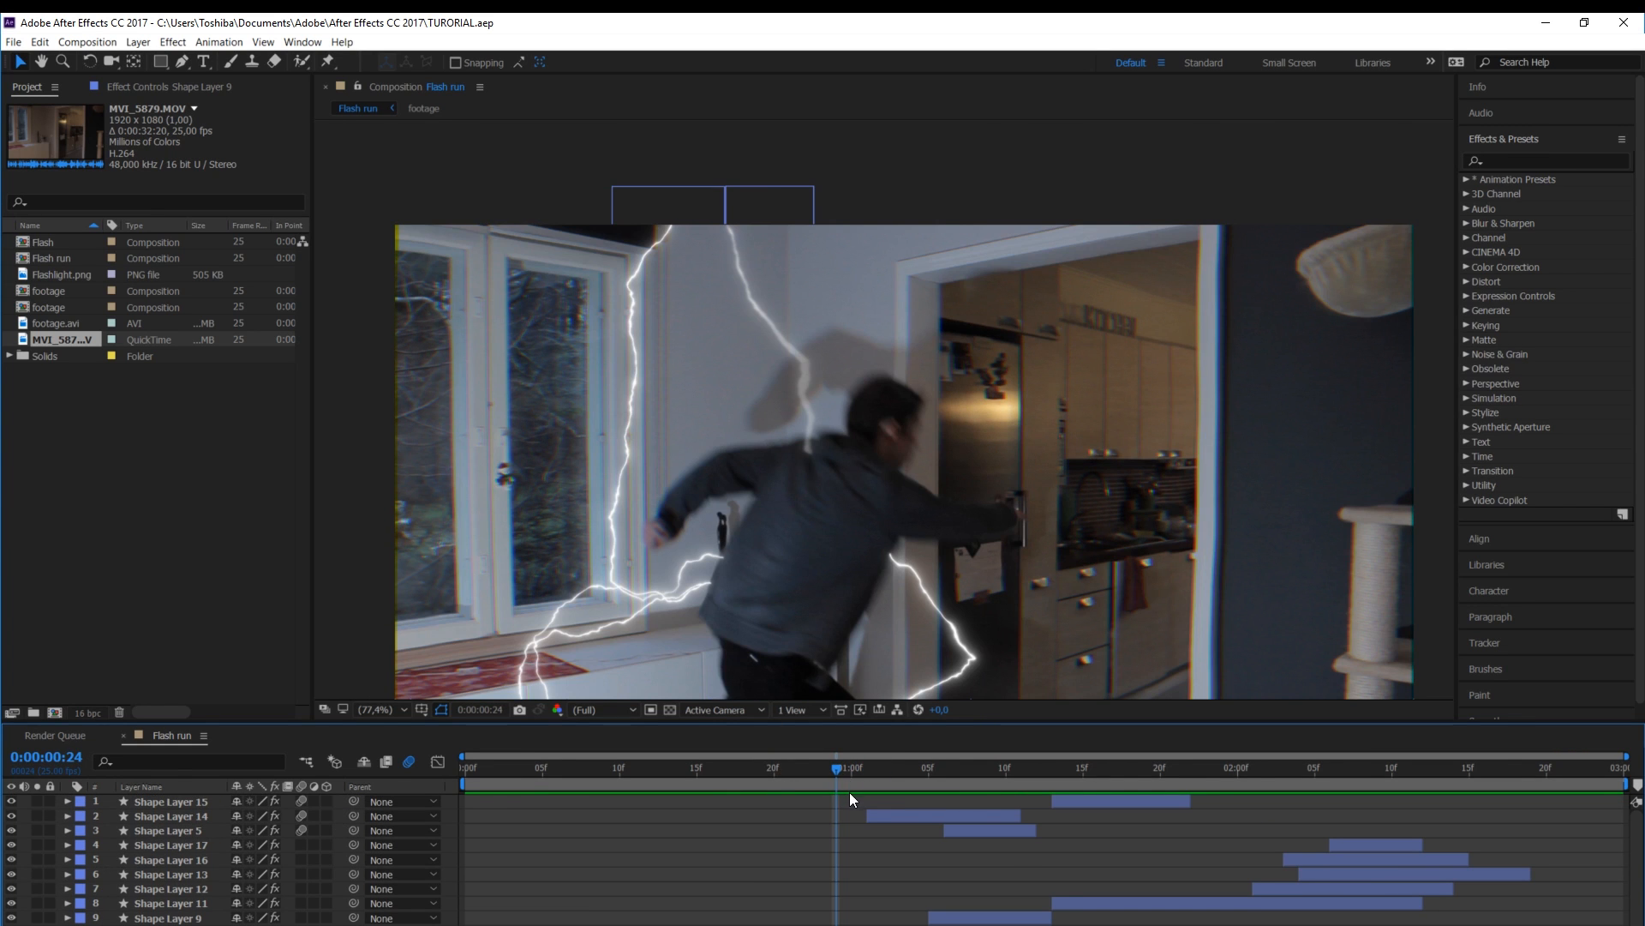
{"action": "left_click_drag", "start_coordinate": [854, 774], "coordinate": [755, 773]}
{"action": "key", "text": "space"}
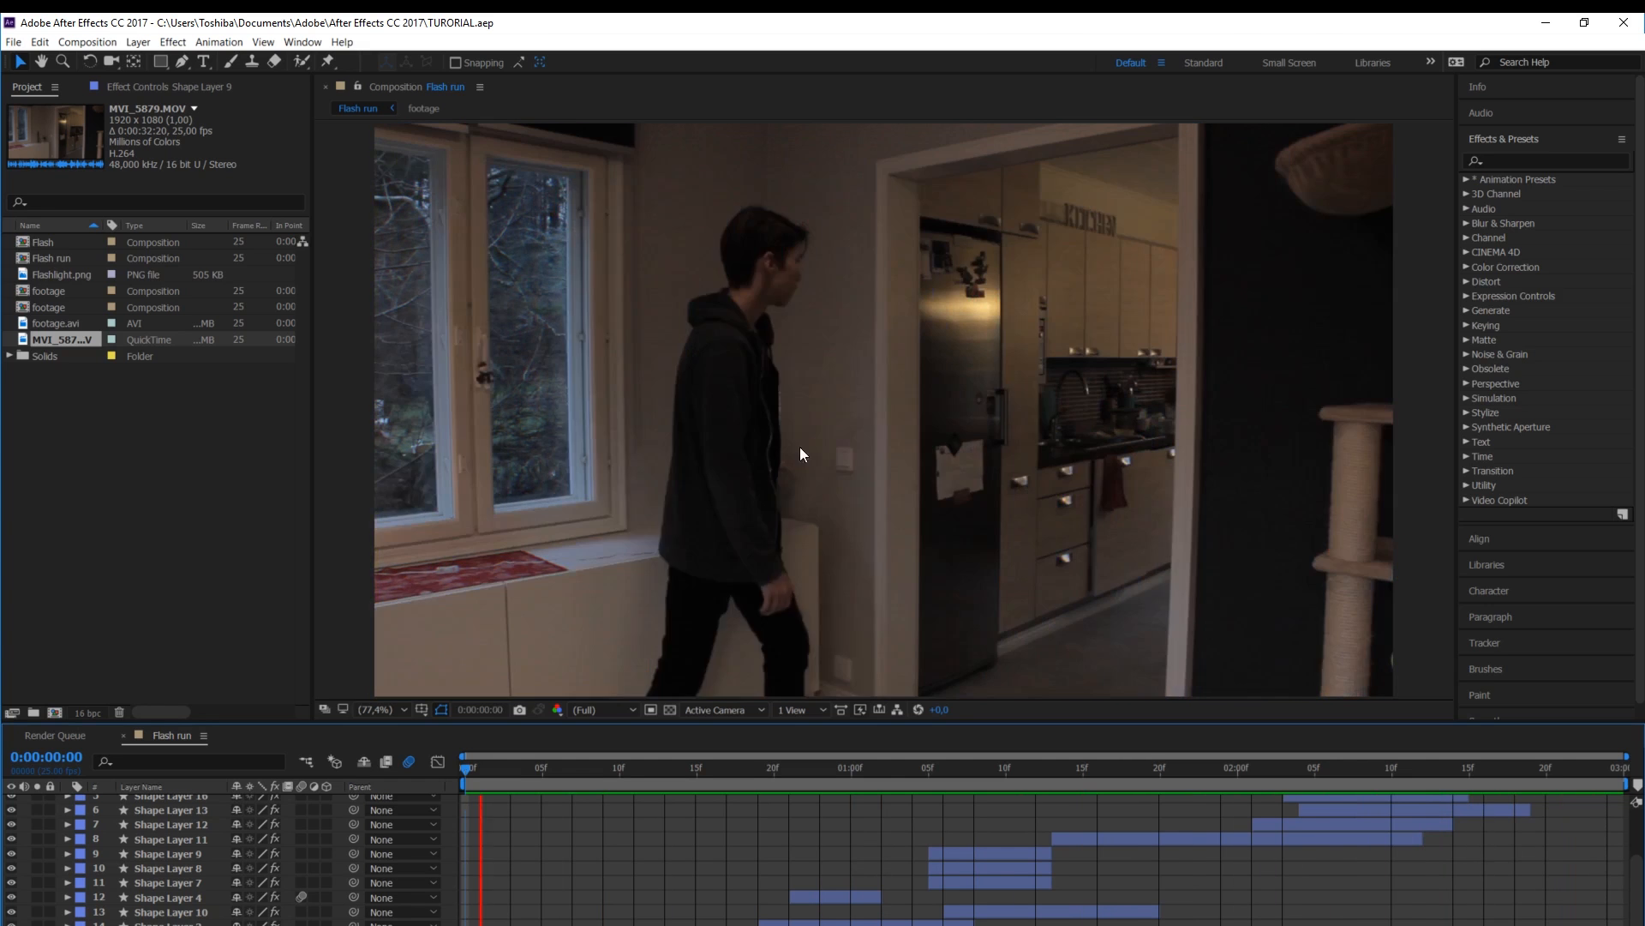
Inspect the point near the windowsill where the lightning trails cross at 0:00:00:21
{"action": "left_click_drag", "start_coordinate": [691, 761], "coordinate": [789, 767]}
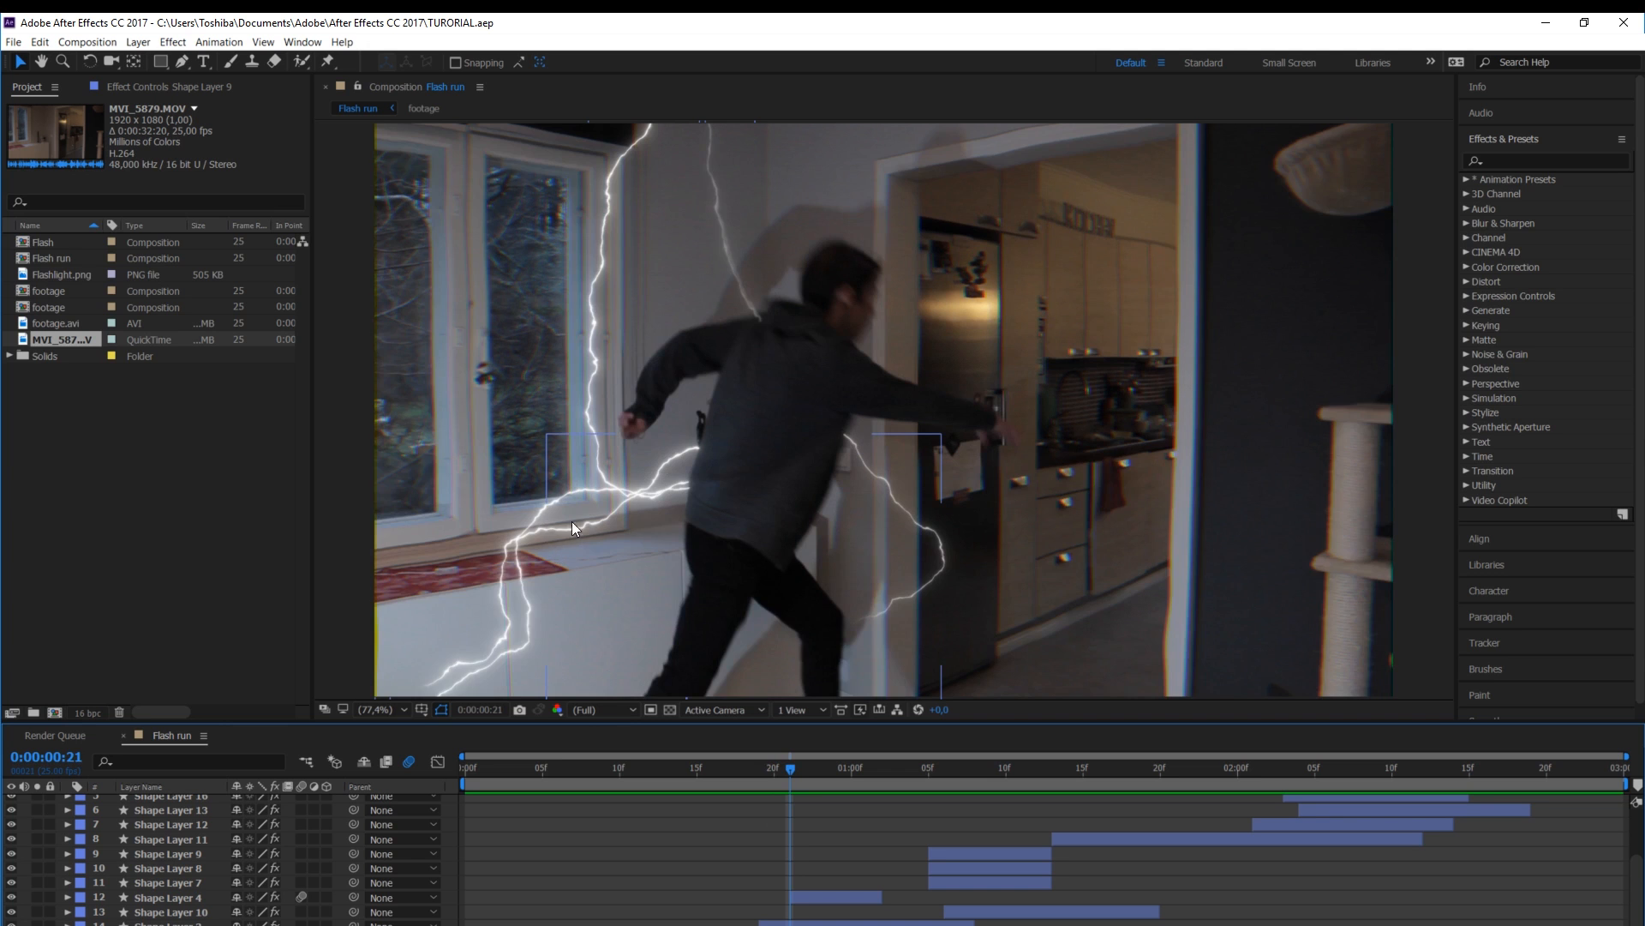
{"action": "scroll", "coordinate": [578, 520], "scroll_direction": "up", "scroll_amount": 1}
{"action": "left_click_drag", "start_coordinate": [613, 507], "coordinate": [714, 468]}
{"action": "left_click", "coordinate": [371, 710]}
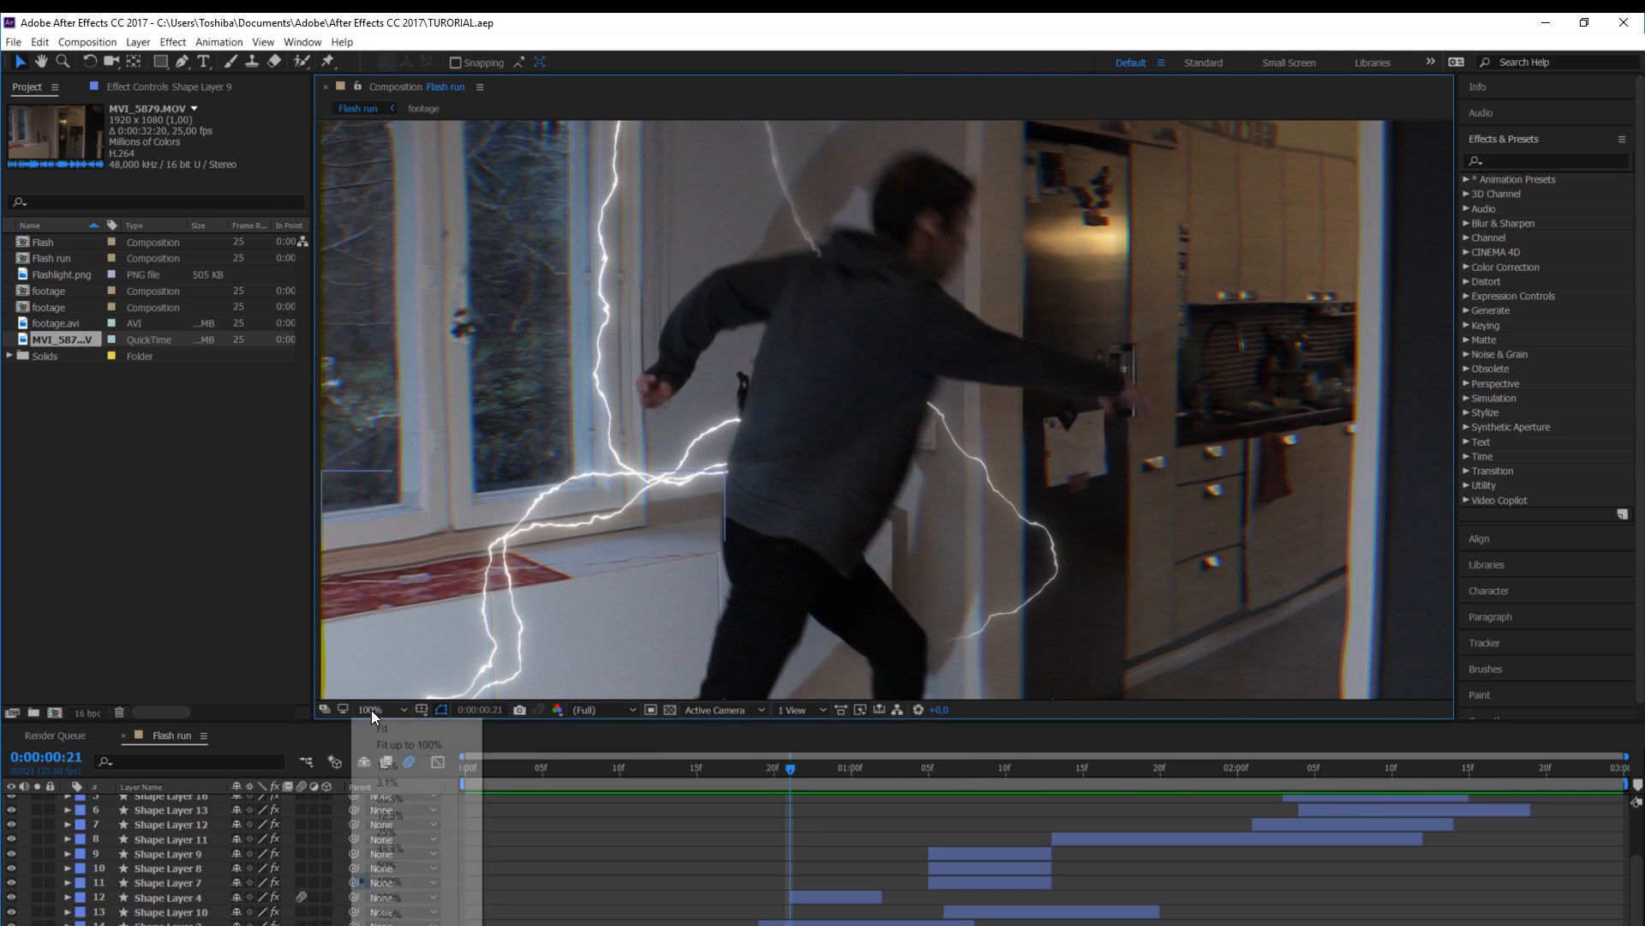
{"action": "left_click", "coordinate": [386, 726]}
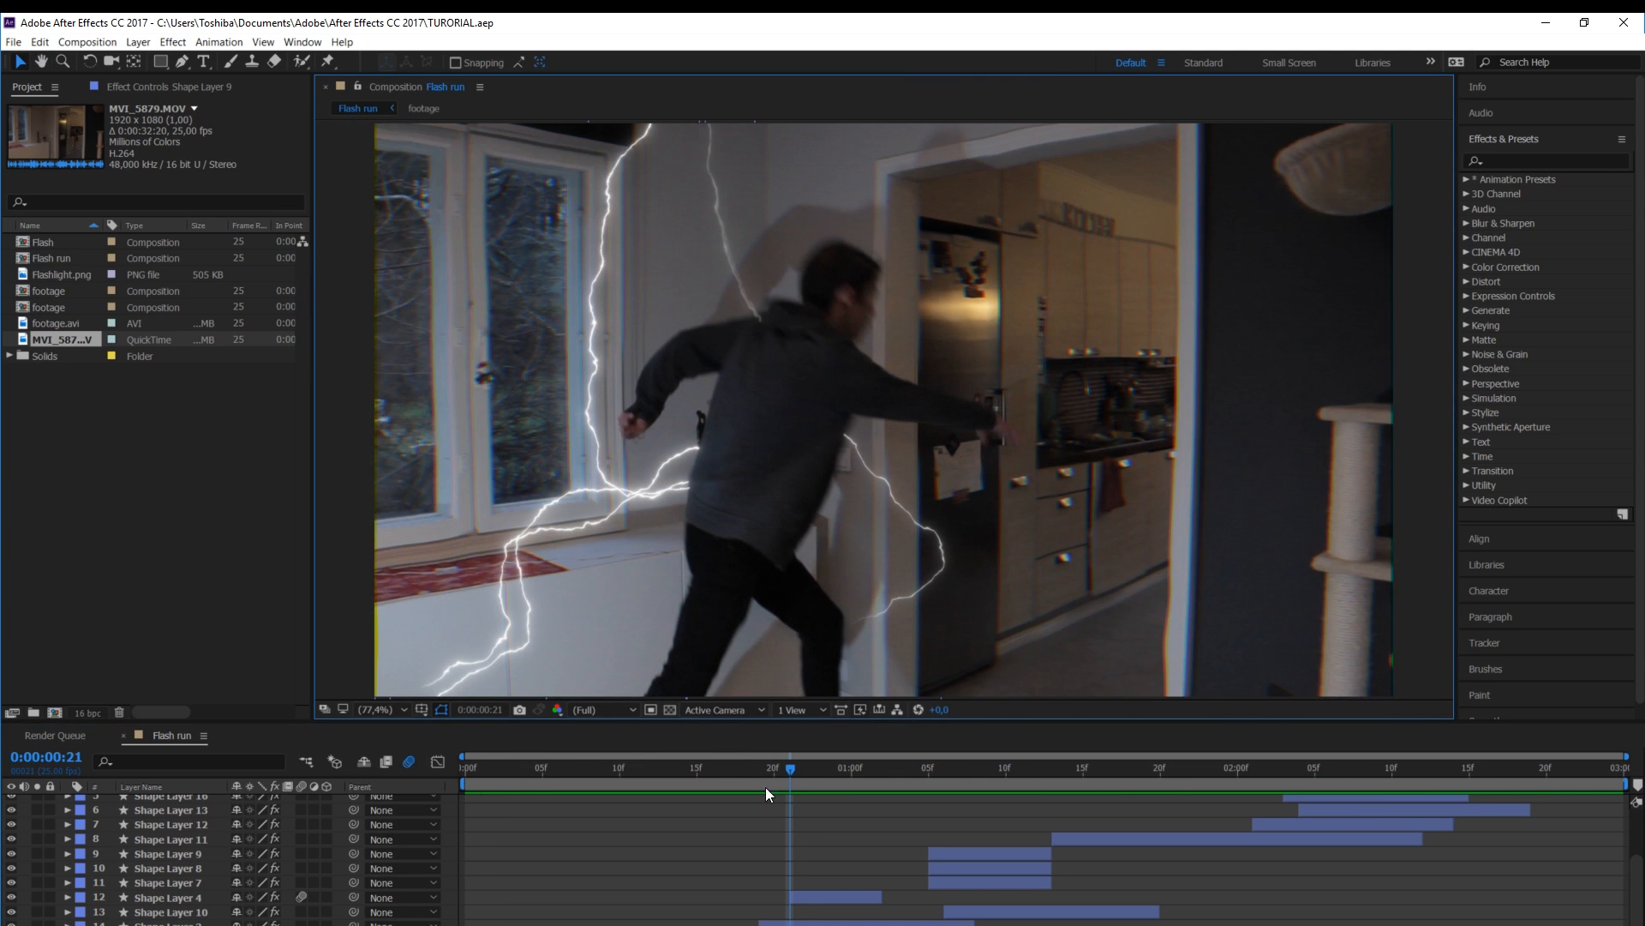
Create an adjustment layer above Shape Layer 4 and trim it to run from 0:00:00:21 to about 0:00:01:00
{"action": "mouse_move", "coordinate": [779, 782]}
{"action": "left_mouse_down"}
{"action": "mouse_move", "coordinate": [800, 773]}
{"action": "mouse_move", "coordinate": [773, 782]}
{"action": "left_mouse_up"}
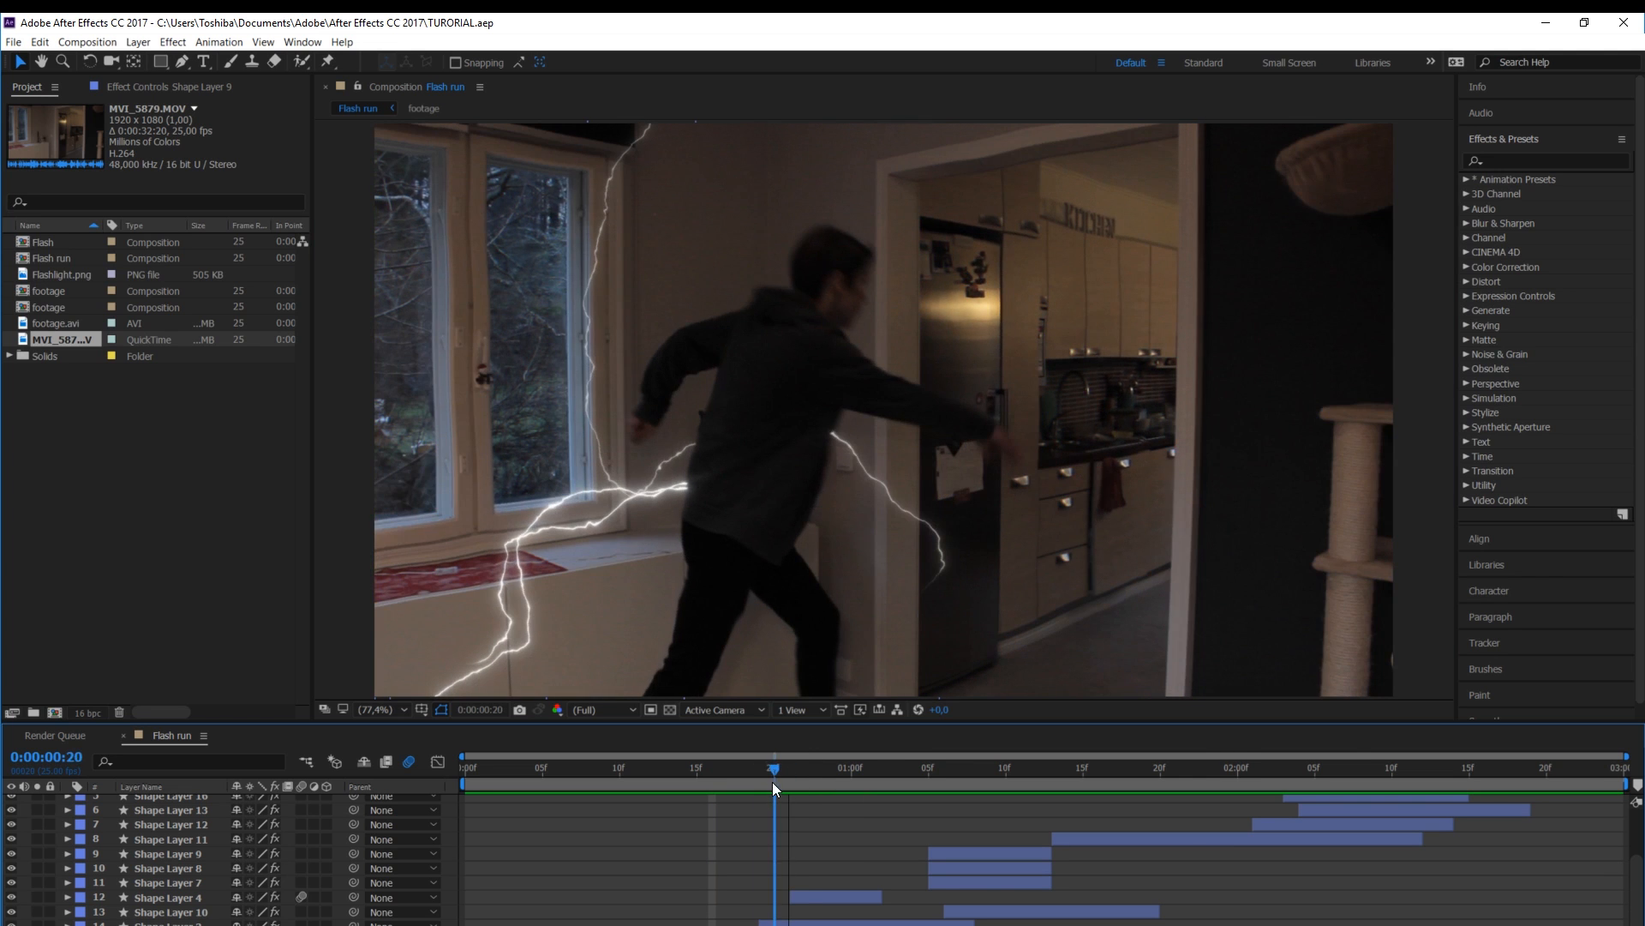
{"action": "left_click", "coordinate": [788, 784]}
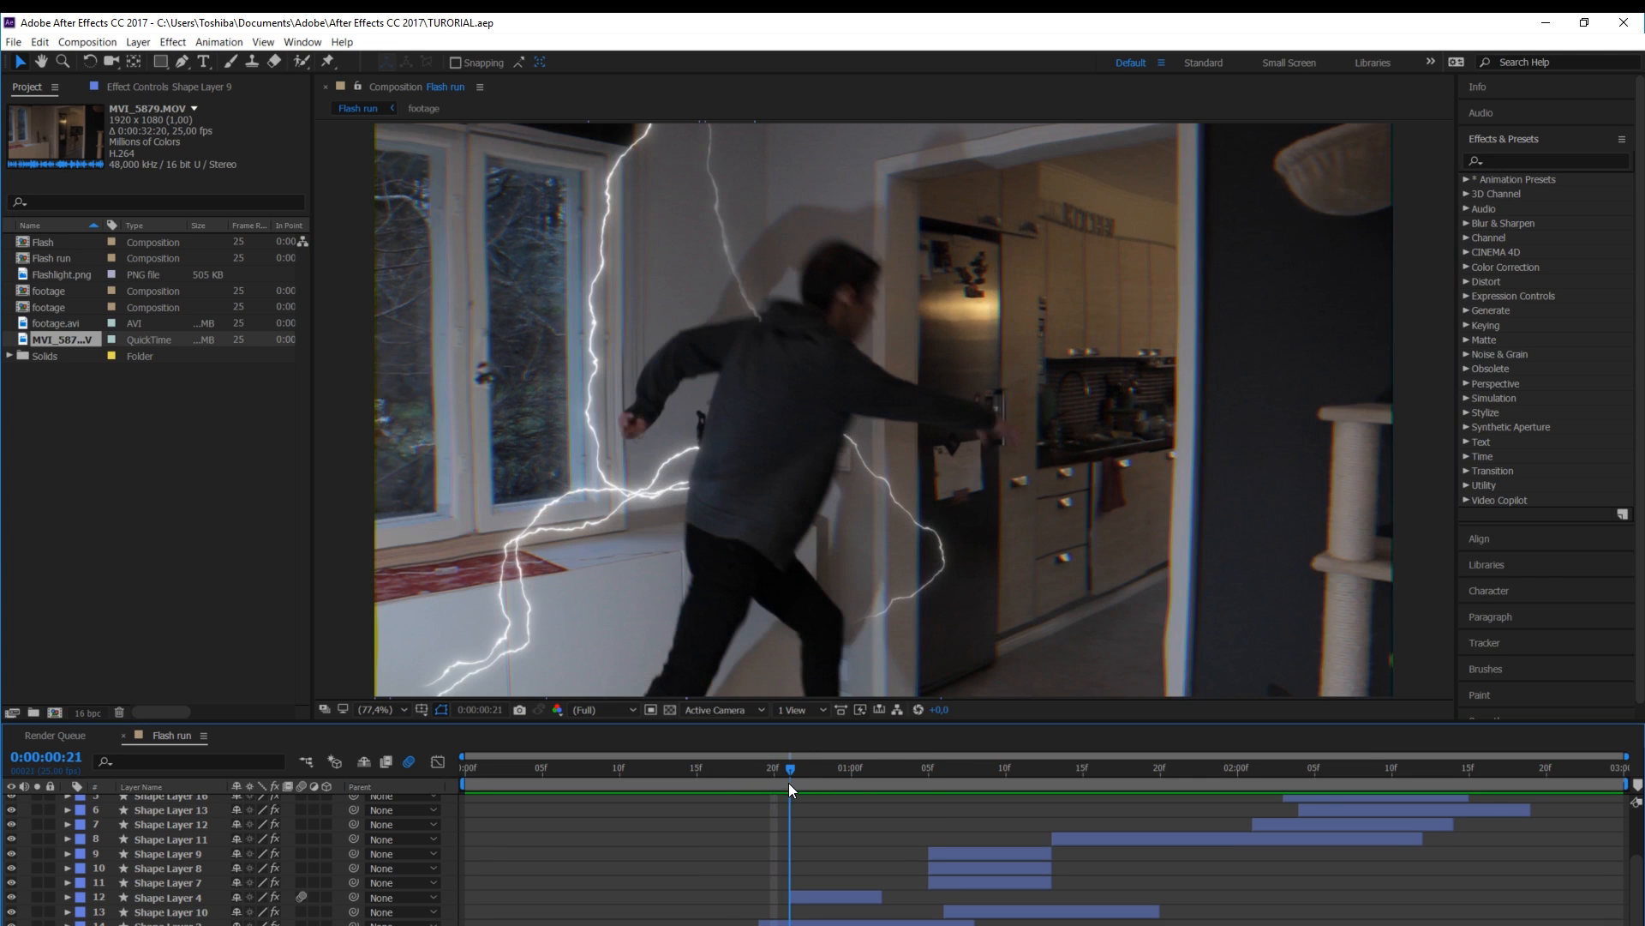
{"action": "left_click", "coordinate": [138, 42]}
{"action": "mouse_move", "coordinate": [156, 60]}
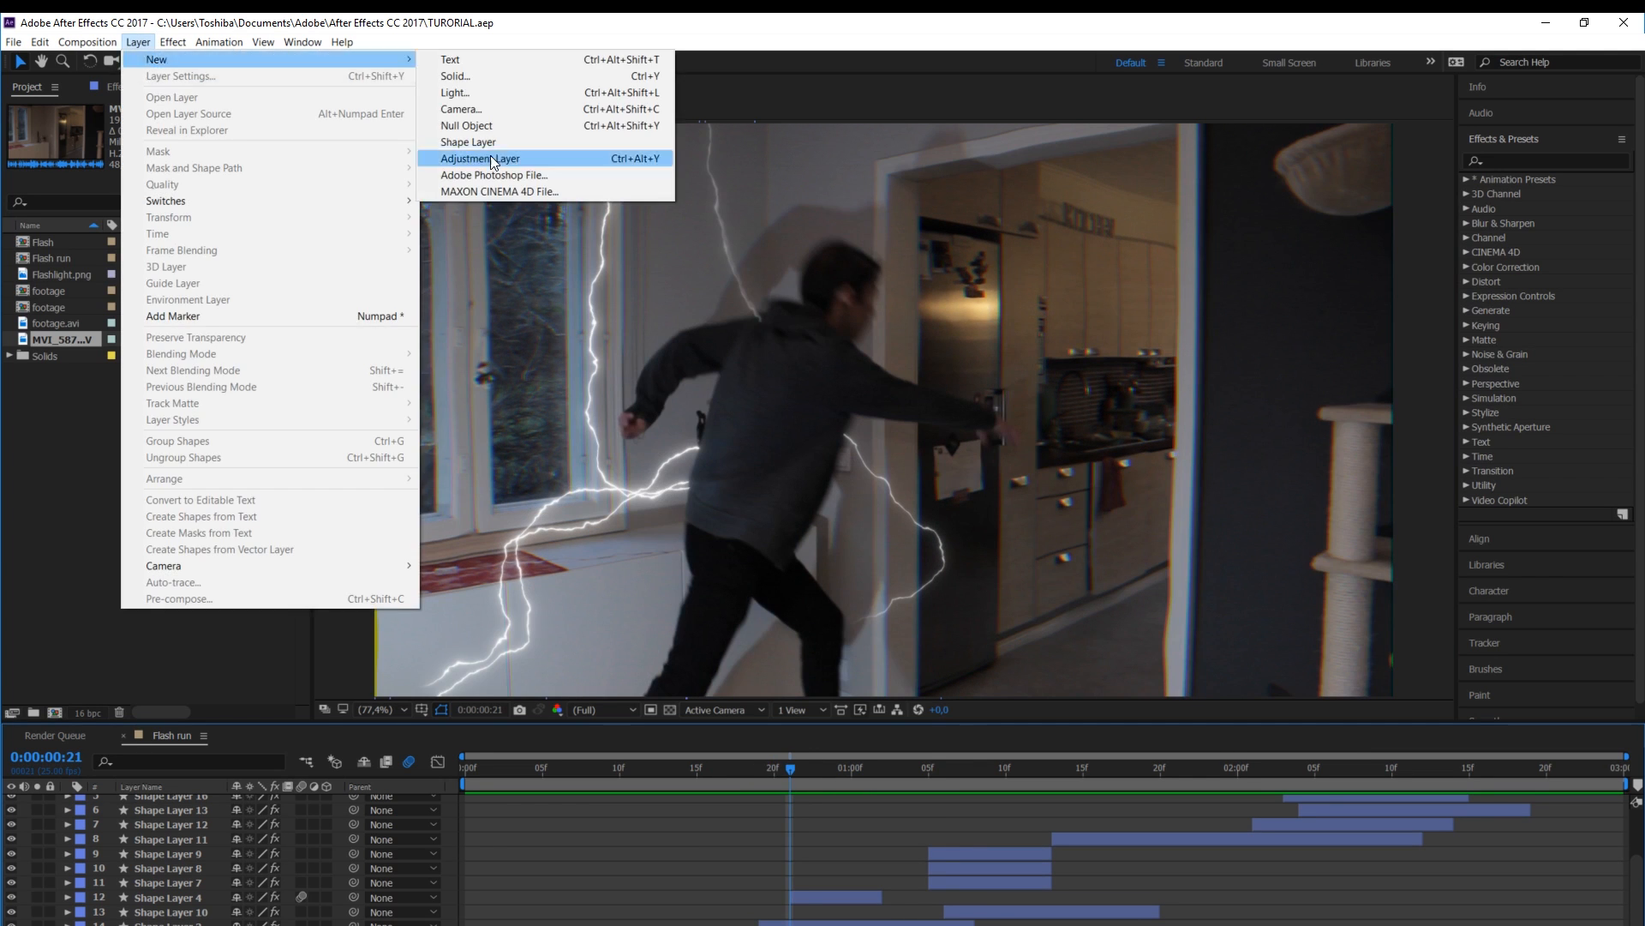
{"action": "left_click", "coordinate": [492, 161]}
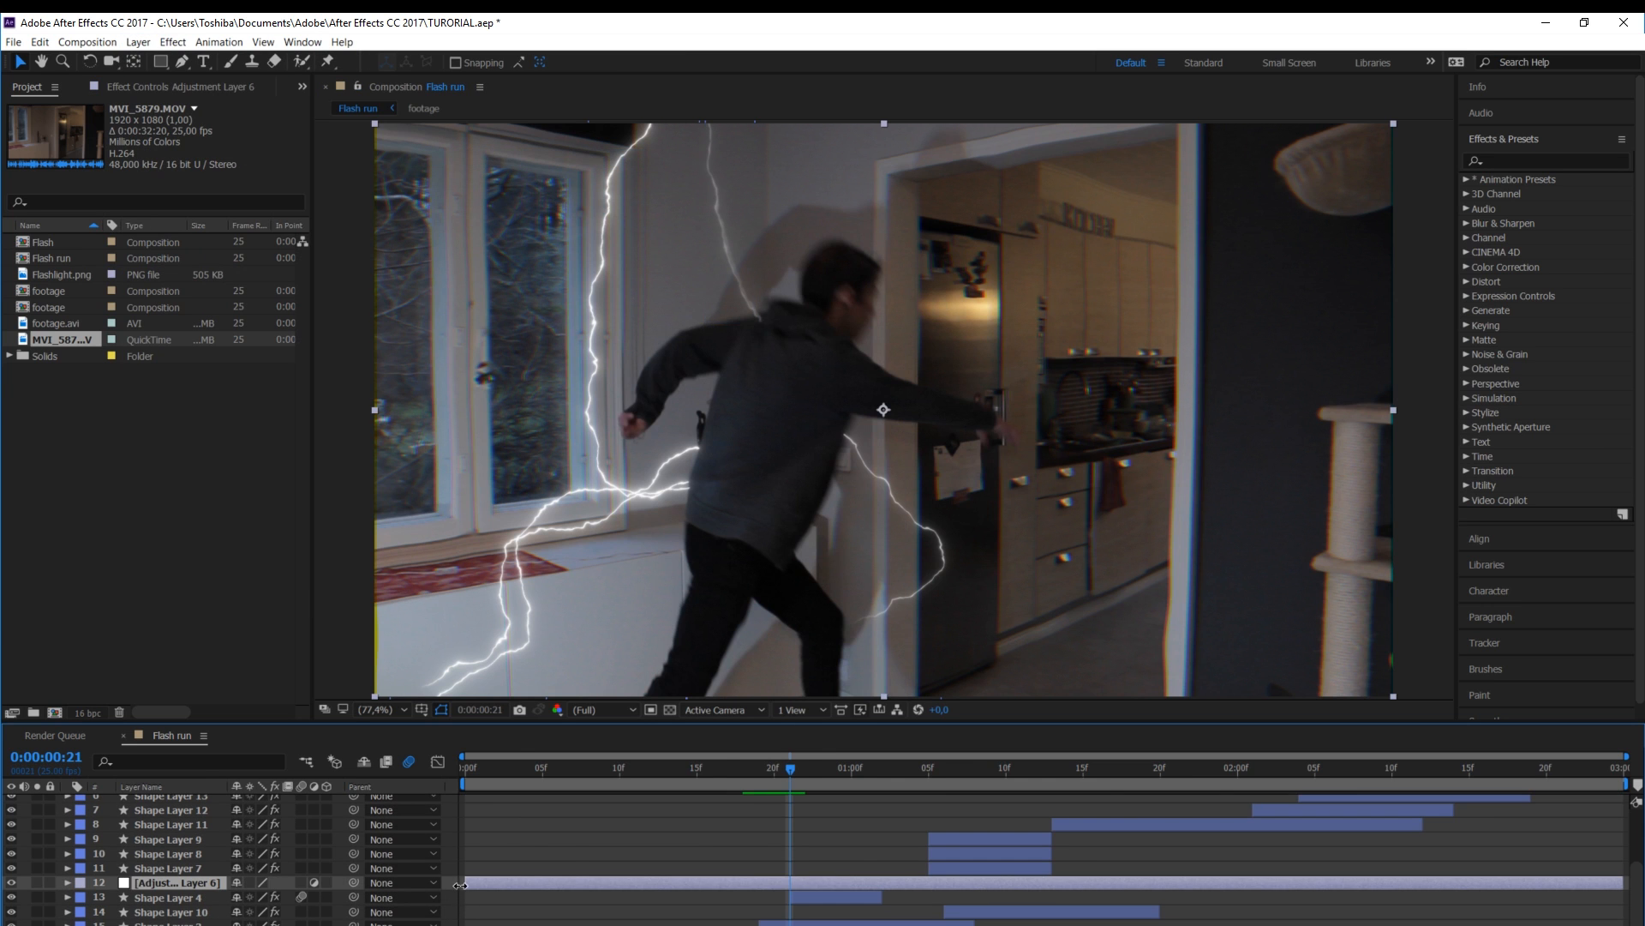
{"action": "left_click_drag", "start_coordinate": [460, 885], "coordinate": [803, 879]}
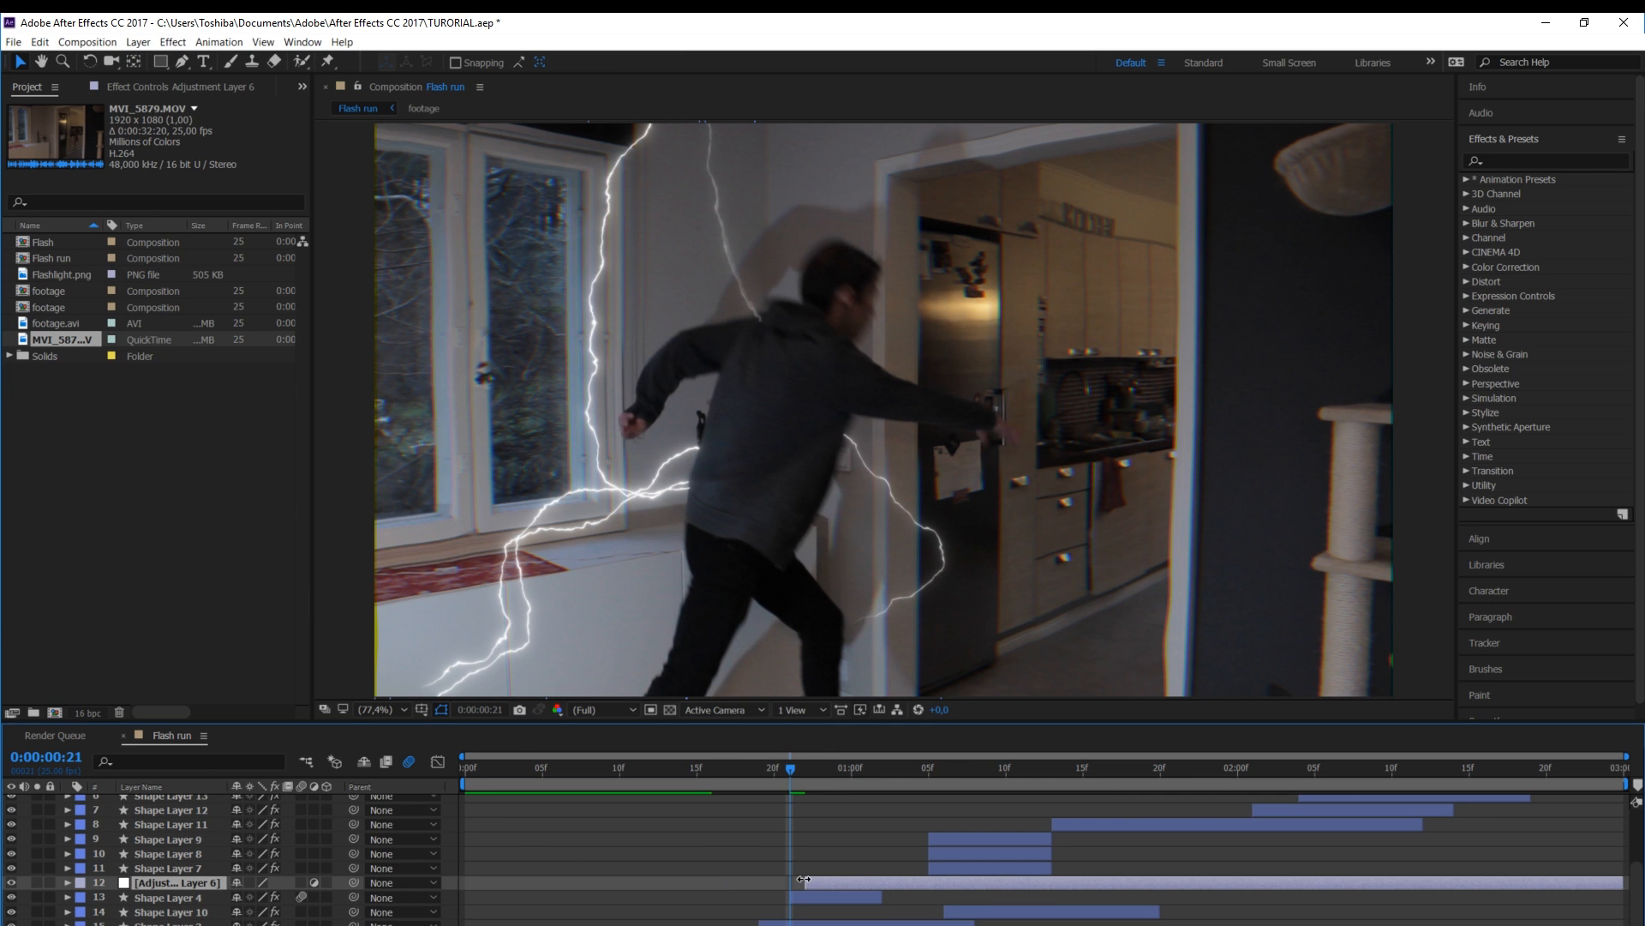
{"action": "left_click_drag", "start_coordinate": [790, 768], "coordinate": [888, 801]}
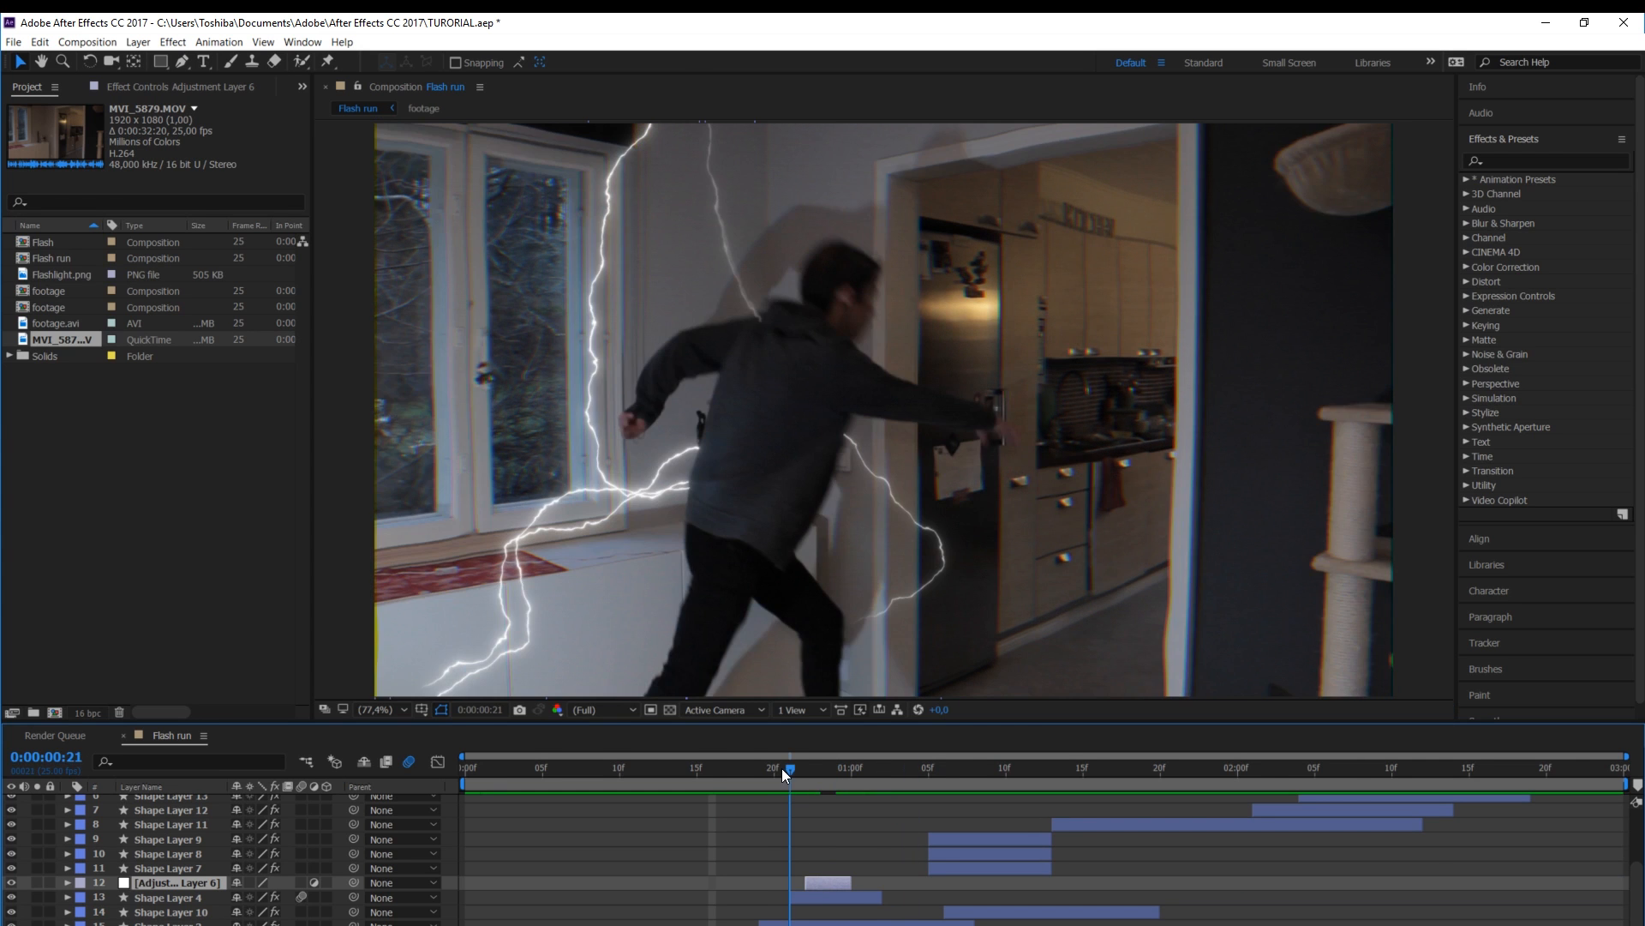
{"action": "mouse_move", "coordinate": [782, 768]}
{"action": "left_mouse_down"}
{"action": "mouse_move", "coordinate": [762, 770]}
{"action": "mouse_move", "coordinate": [838, 770]}
{"action": "mouse_move", "coordinate": [785, 779]}
{"action": "left_mouse_up"}
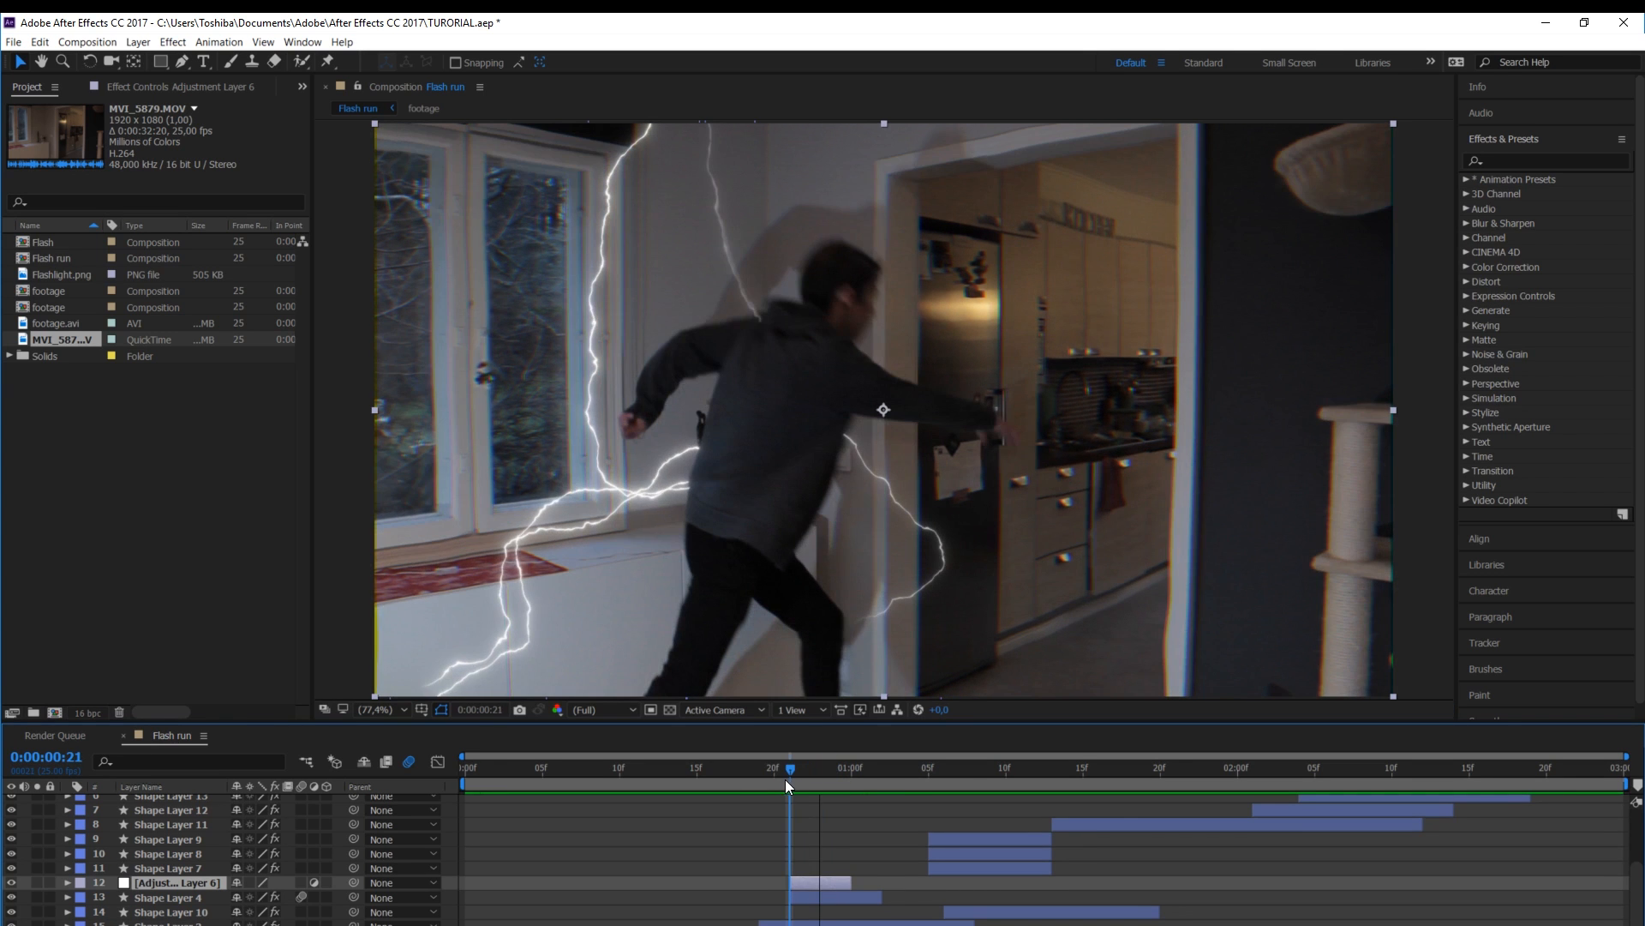
Add the CC Light Rays effect to the adjustment layer and centre it on the trails' crossing point beside the window
{"action": "left_click", "coordinate": [173, 42]}
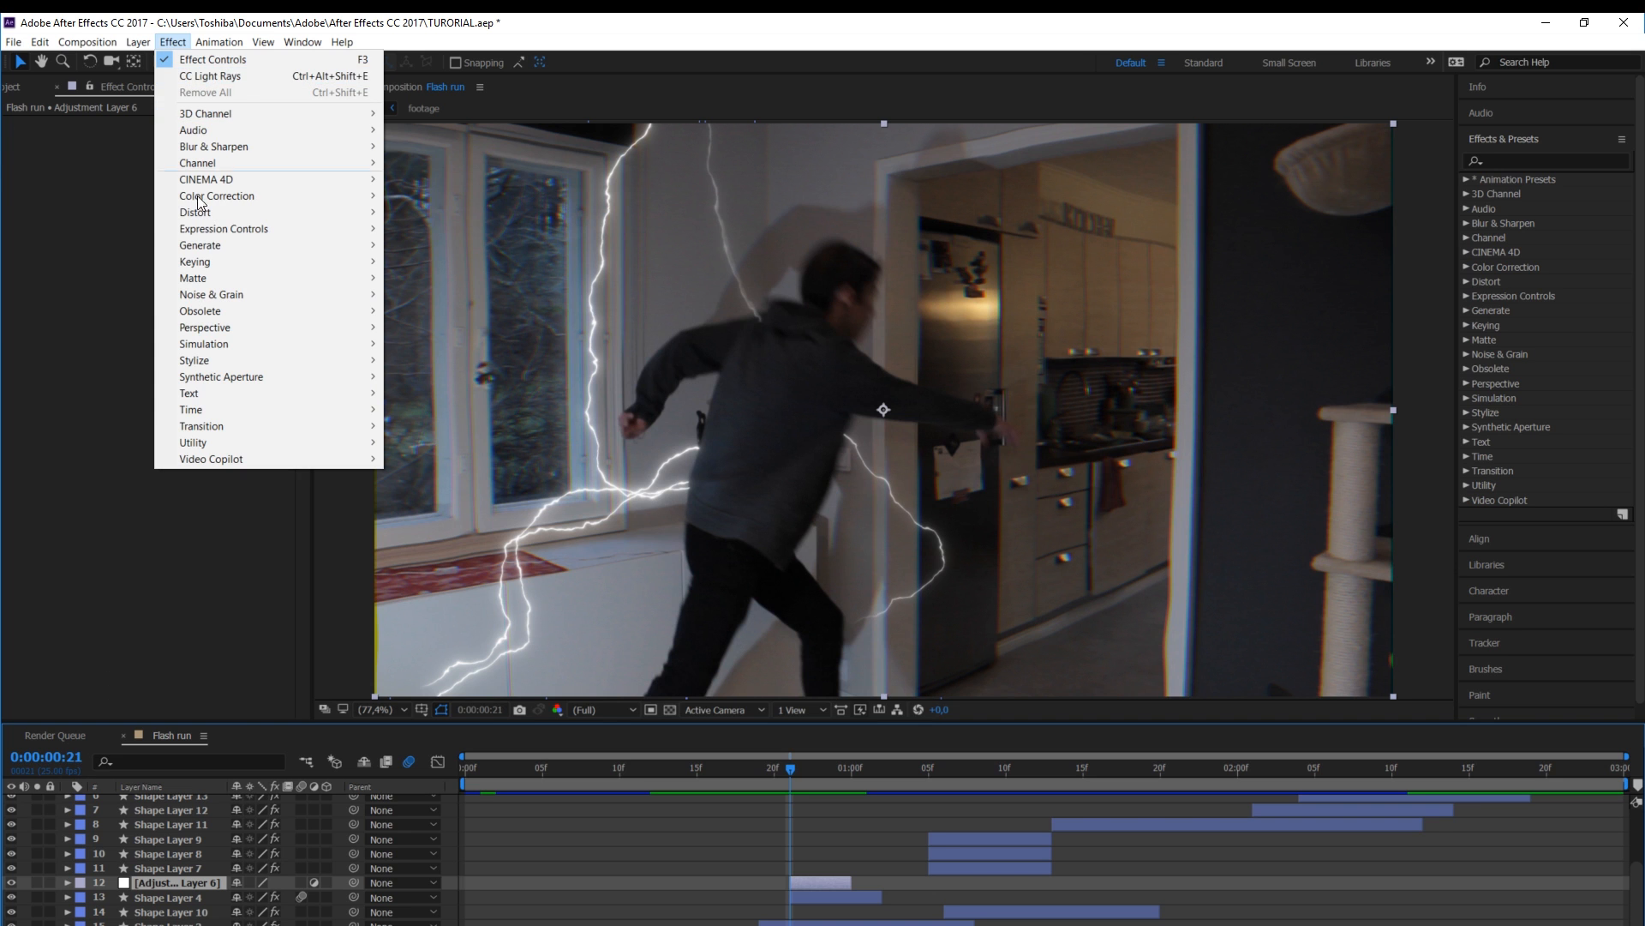
{"action": "mouse_move", "coordinate": [283, 245]}
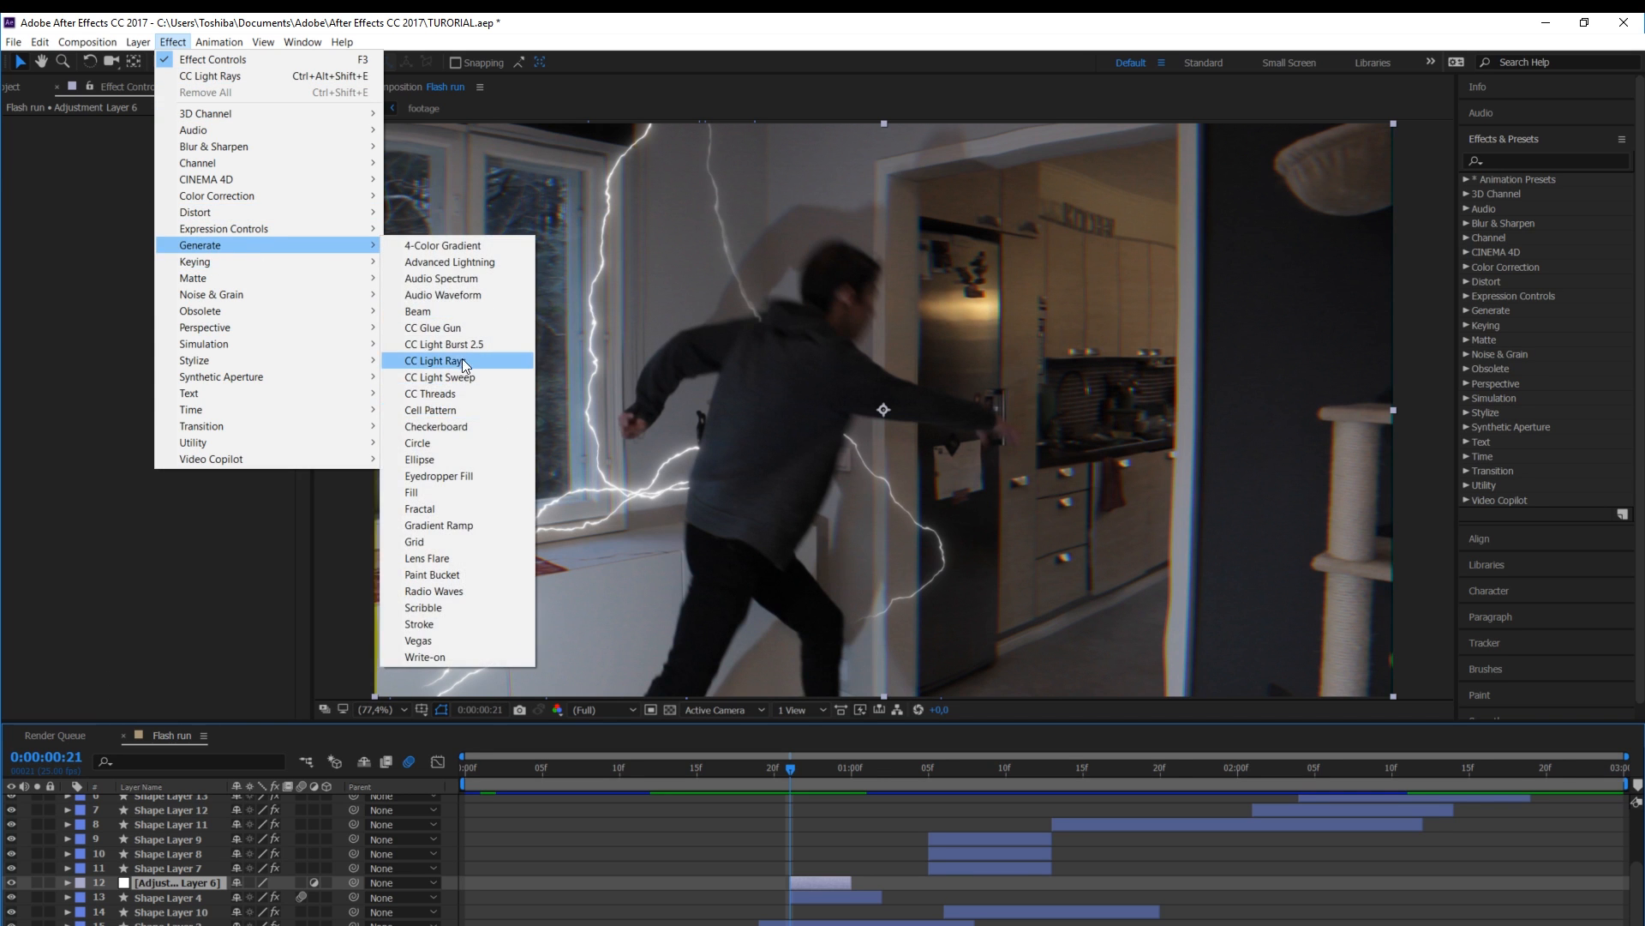
{"action": "left_click", "coordinate": [461, 360]}
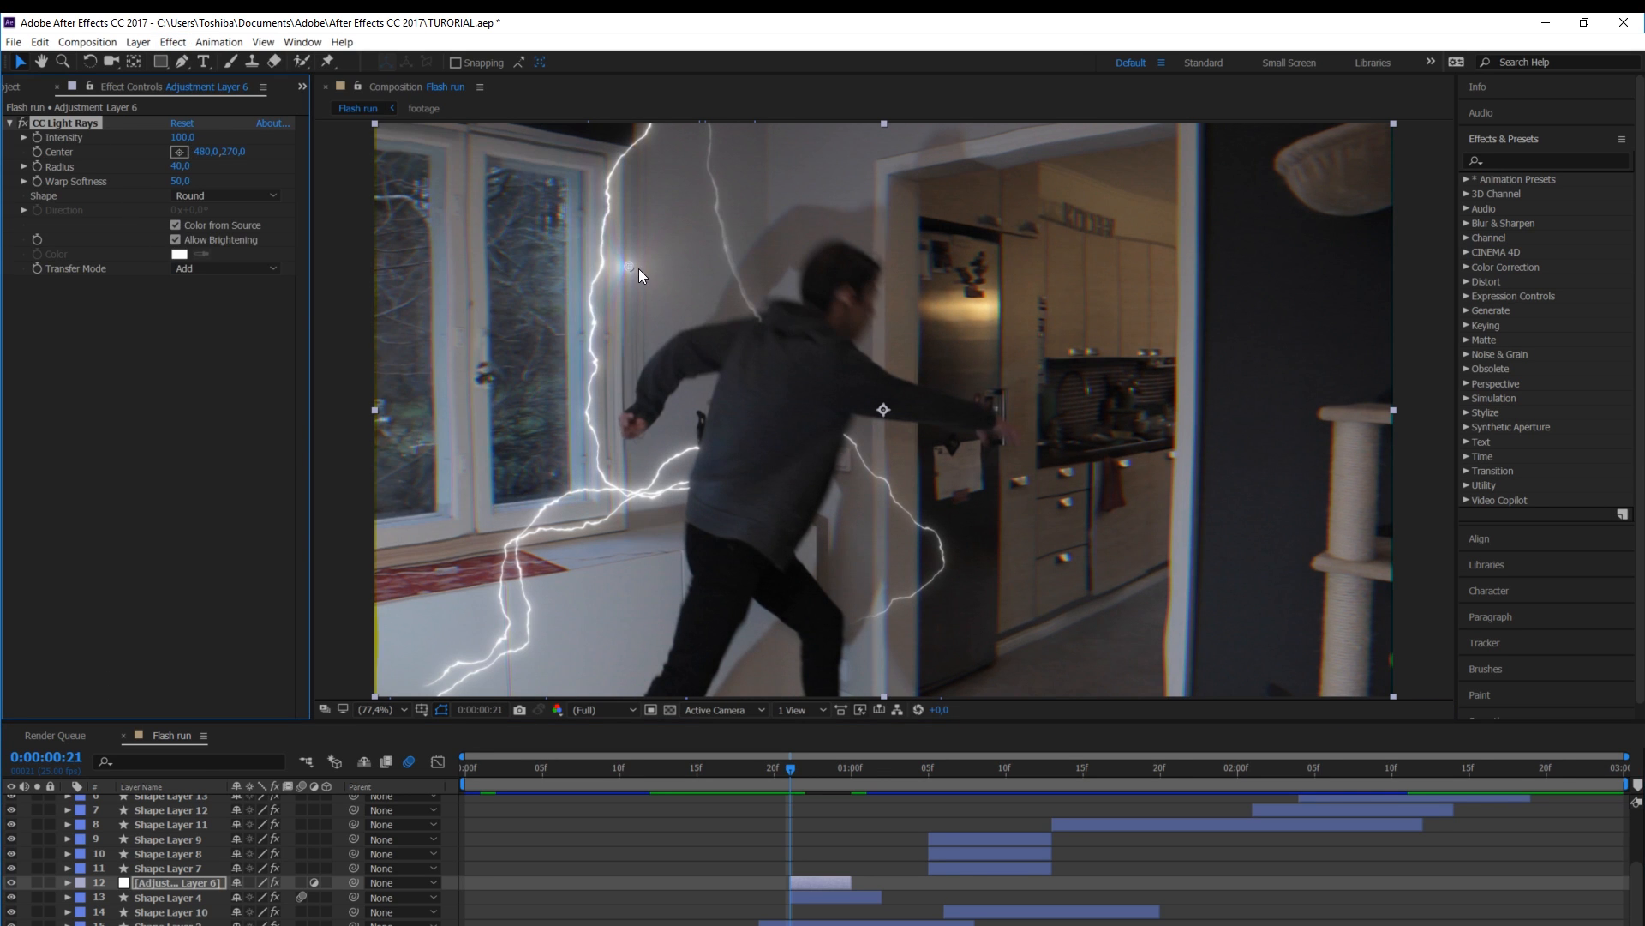
{"action": "left_click_drag", "start_coordinate": [638, 330], "coordinate": [665, 359]}
{"action": "left_click_drag", "start_coordinate": [656, 298], "coordinate": [877, 397]}
{"action": "scroll", "coordinate": [652, 521], "scroll_direction": "up", "scroll_amount": 1}
{"action": "scroll", "coordinate": [651, 513], "scroll_direction": "up", "scroll_amount": 2}
{"action": "scroll", "coordinate": [602, 518], "scroll_direction": "down", "scroll_amount": 1}
{"action": "left_click_drag", "start_coordinate": [731, 473], "coordinate": [873, 432]}
Set the light rays' Transfer Mode to Screen and fine-tune their Center to 495.5, 698.0
{"action": "left_click", "coordinate": [241, 268]}
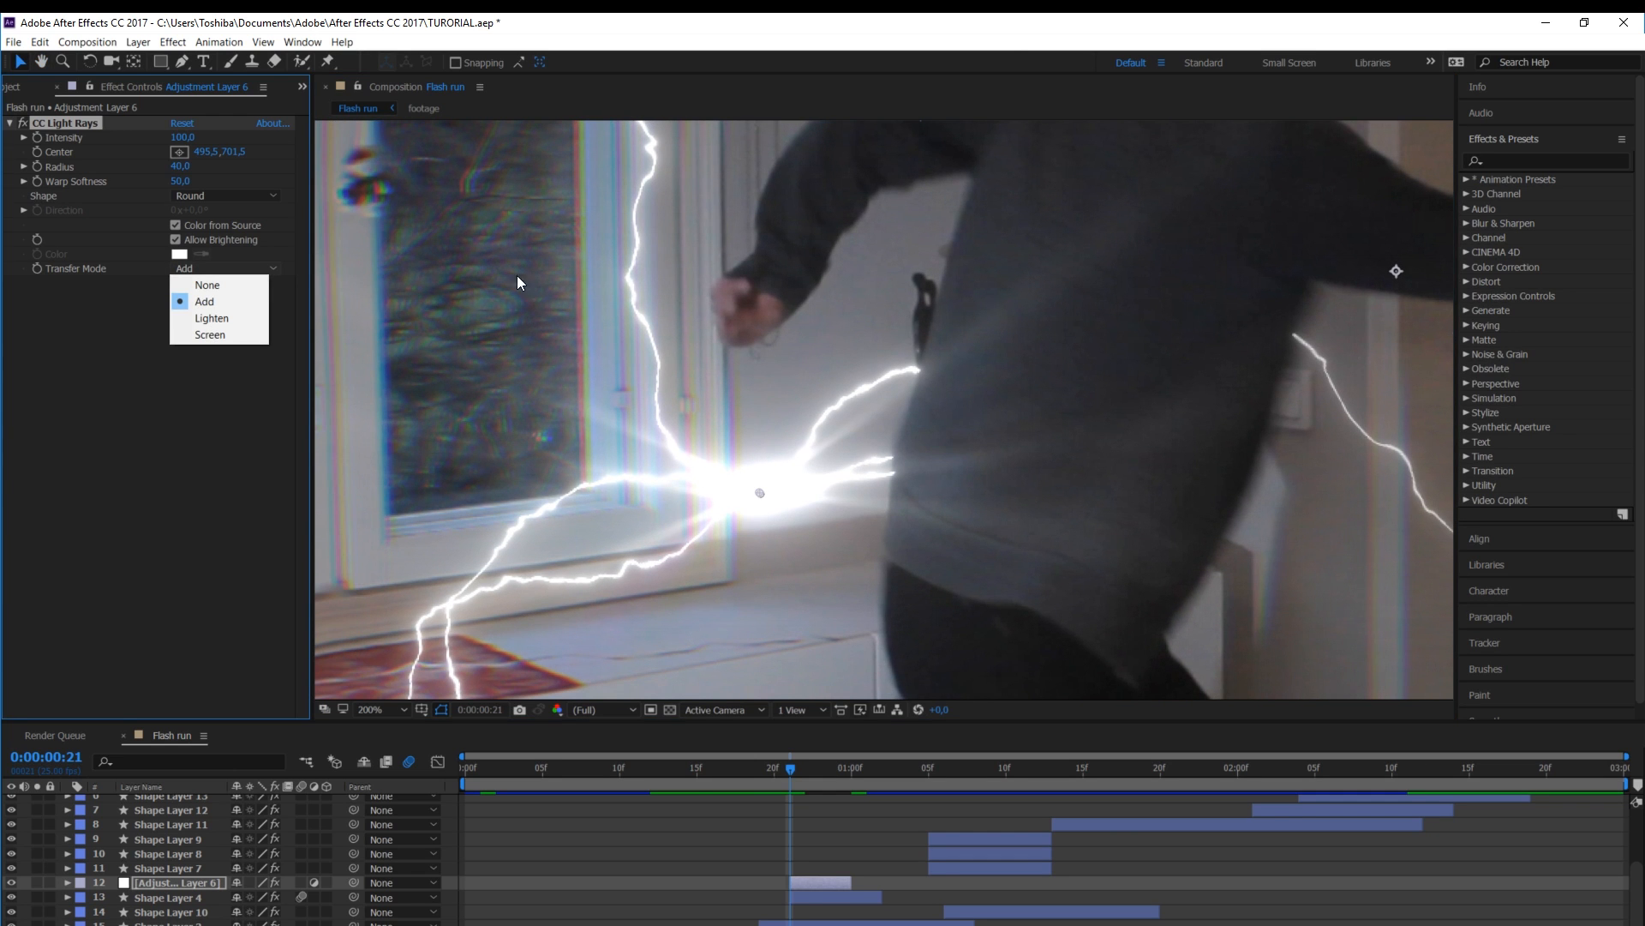
{"action": "left_click", "coordinate": [204, 334]}
{"action": "mouse_move", "coordinate": [761, 491]}
{"action": "left_mouse_down"}
{"action": "mouse_move", "coordinate": [783, 543]}
{"action": "mouse_move", "coordinate": [762, 486]}
{"action": "left_mouse_up"}
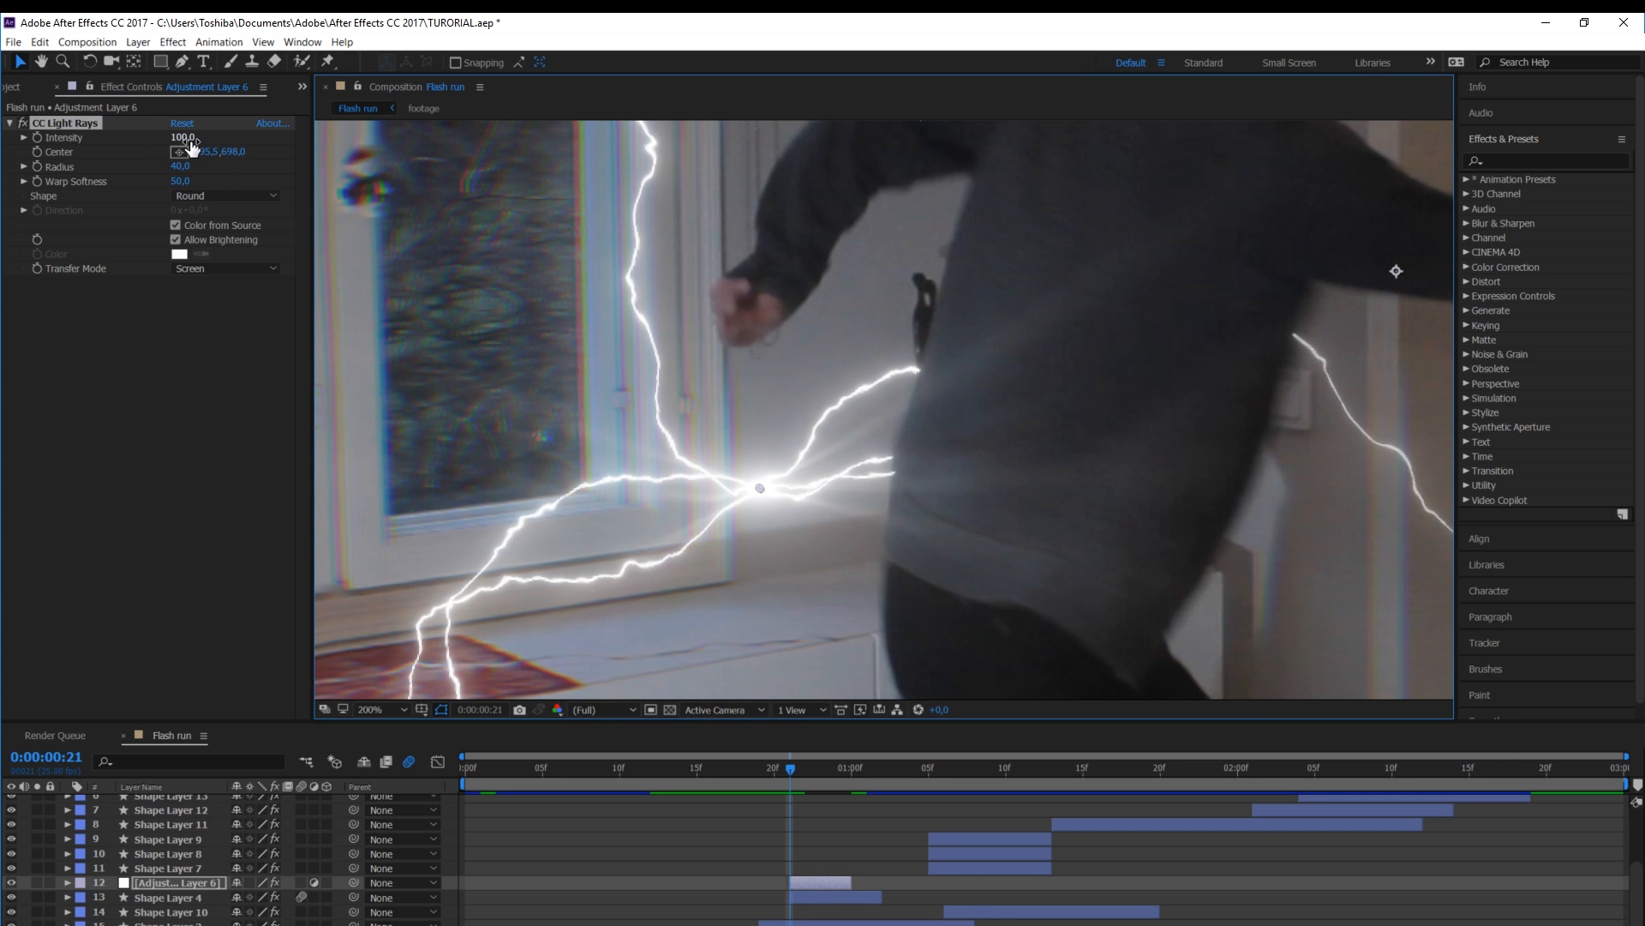
Set the CC Light Rays Radius to 20
{"action": "left_click", "coordinate": [816, 886]}
{"action": "left_click", "coordinate": [180, 166]}
{"action": "type", "text": "20"}
{"action": "key", "text": "Return"}
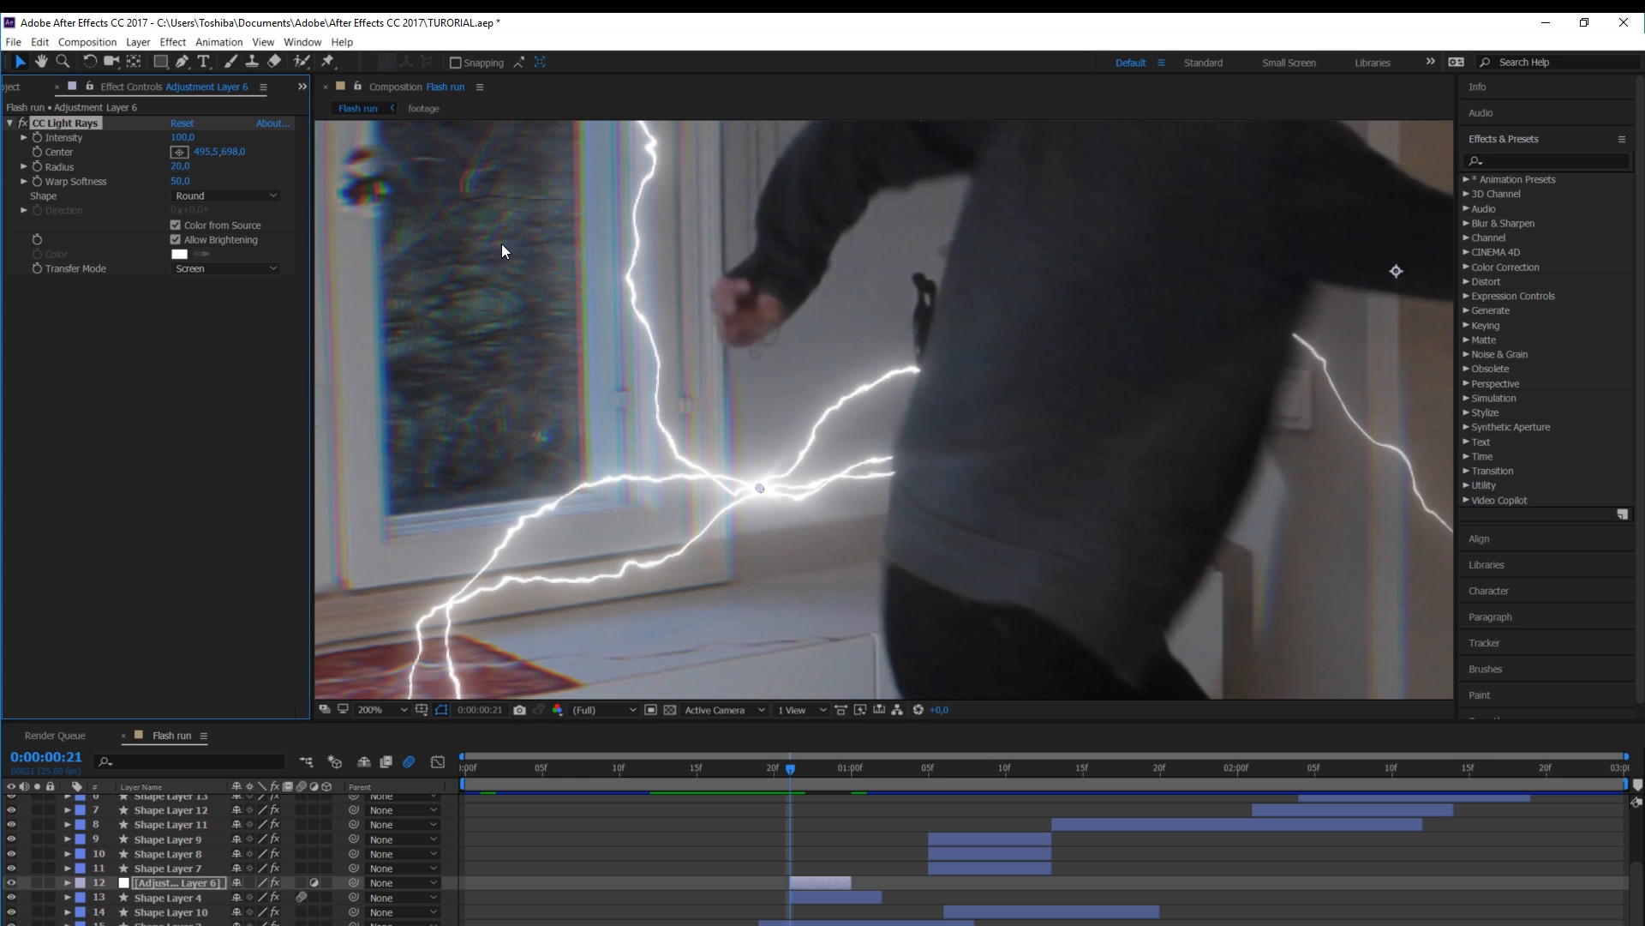
Keyframe the light rays' Intensity from 400 at 0:00:00:21 to 200 at 0:00:00:24
{"action": "left_click", "coordinate": [182, 138]}
{"action": "key", "text": "Return"}
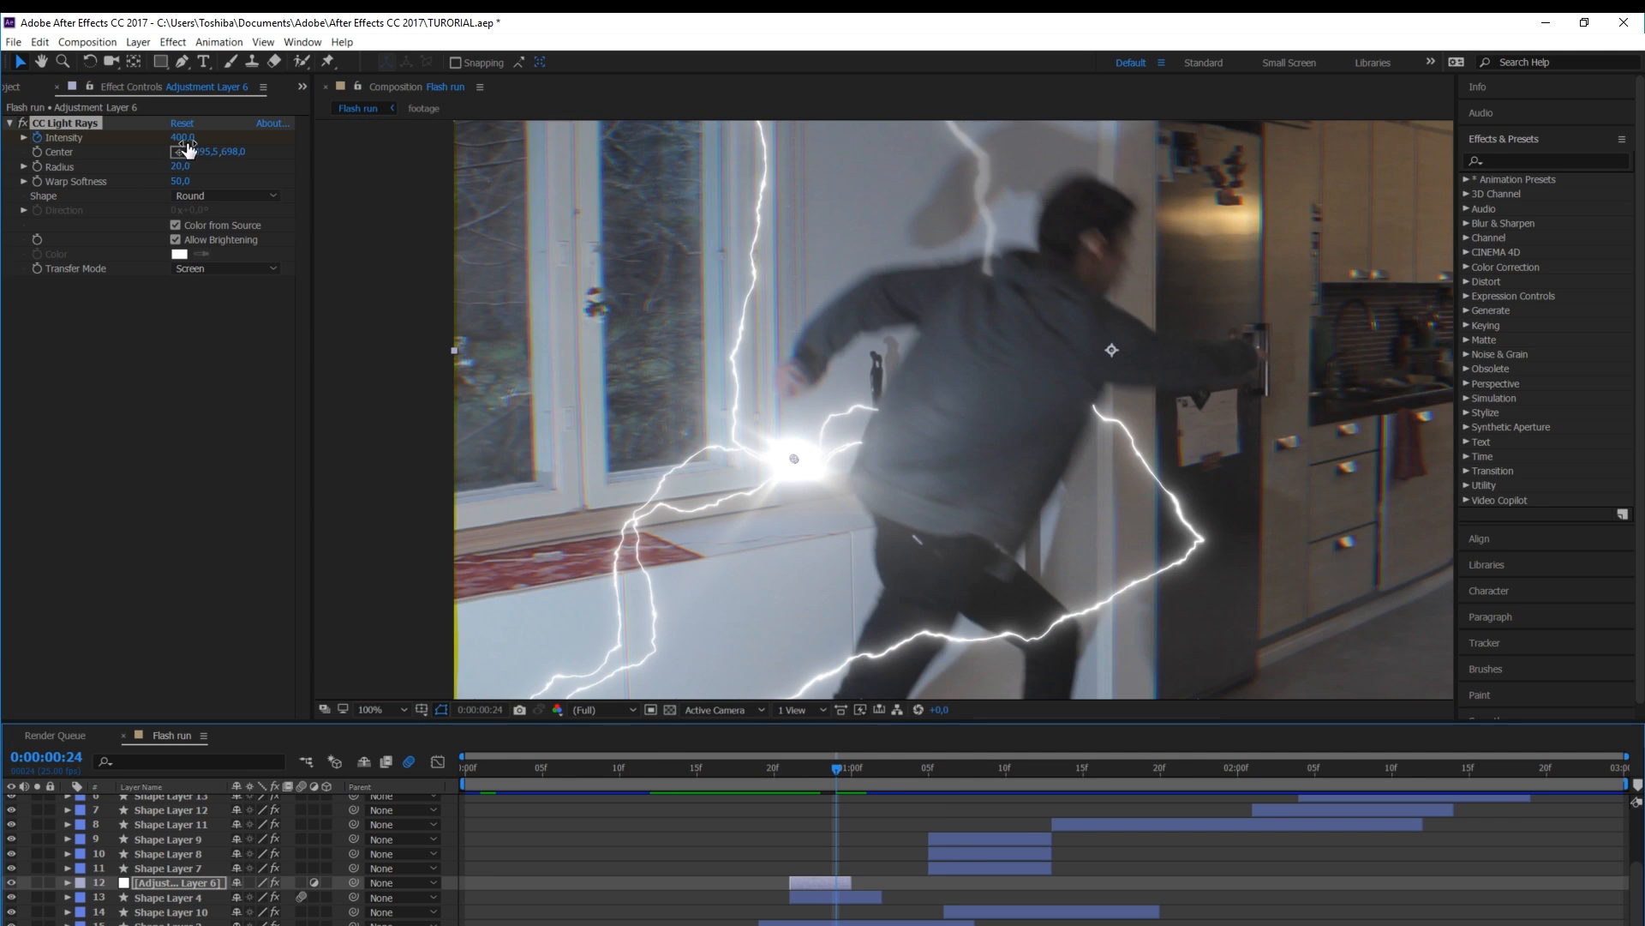
{"action": "left_click", "coordinate": [181, 137]}
{"action": "type", "text": "200"}
{"action": "key", "text": "Return"}
Play back the light flash from 0:00:00:19 and check the adjustment layer's effect at 0:00:00:23
{"action": "left_click_drag", "start_coordinate": [857, 769], "coordinate": [761, 763]}
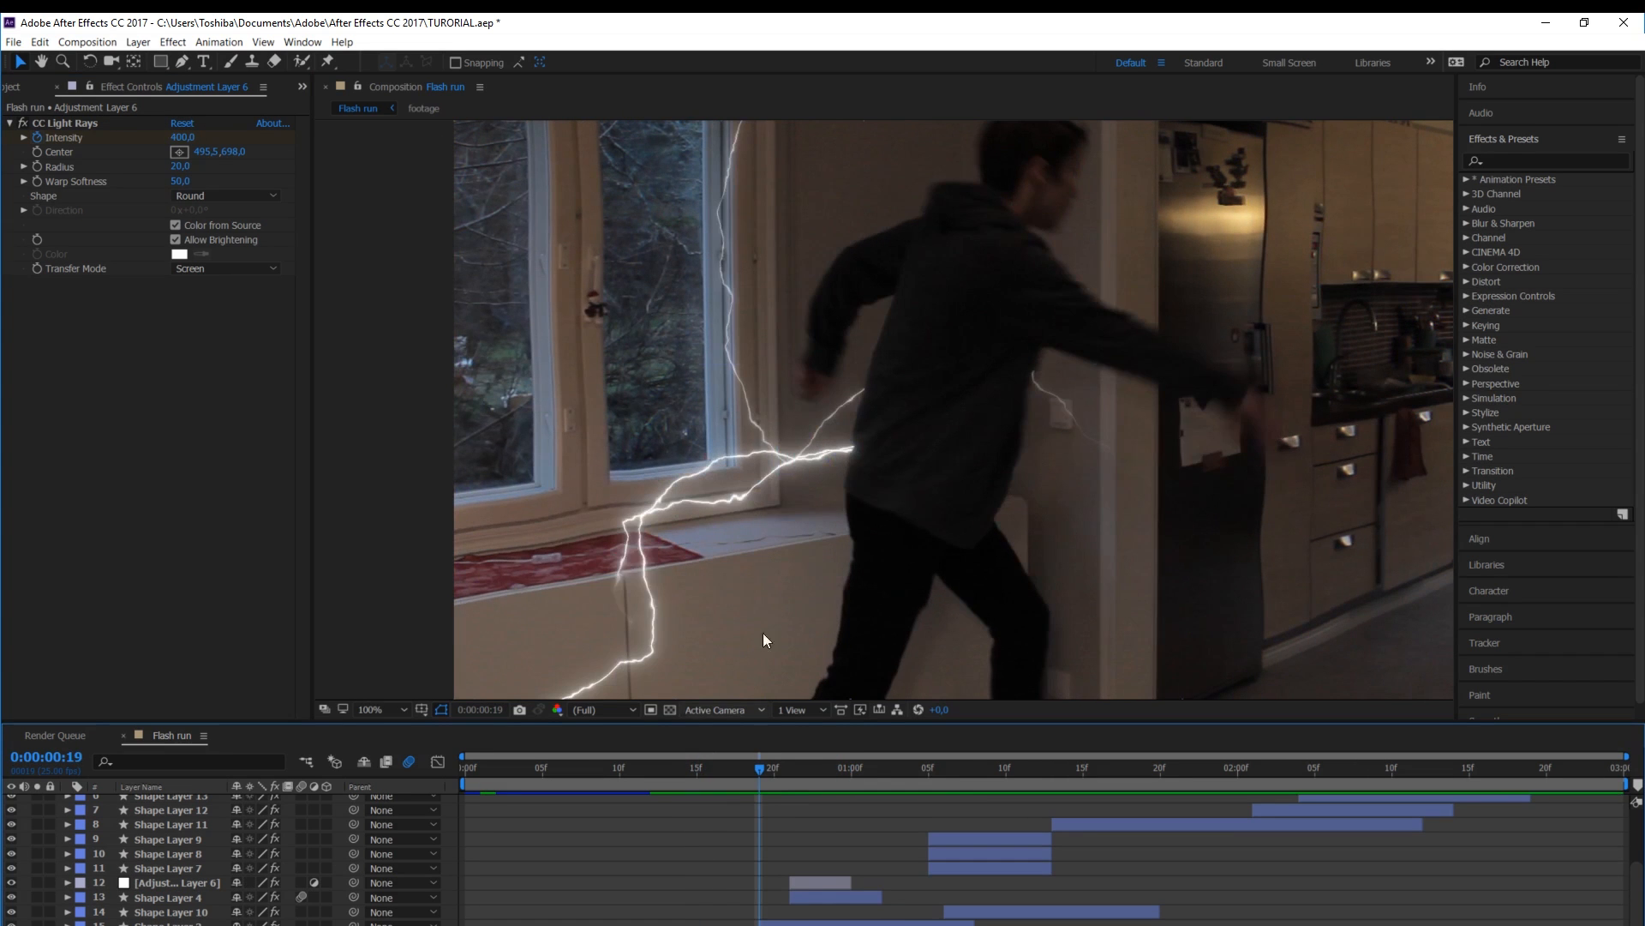
{"action": "scroll", "coordinate": [797, 478], "scroll_direction": "down", "scroll_amount": 2}
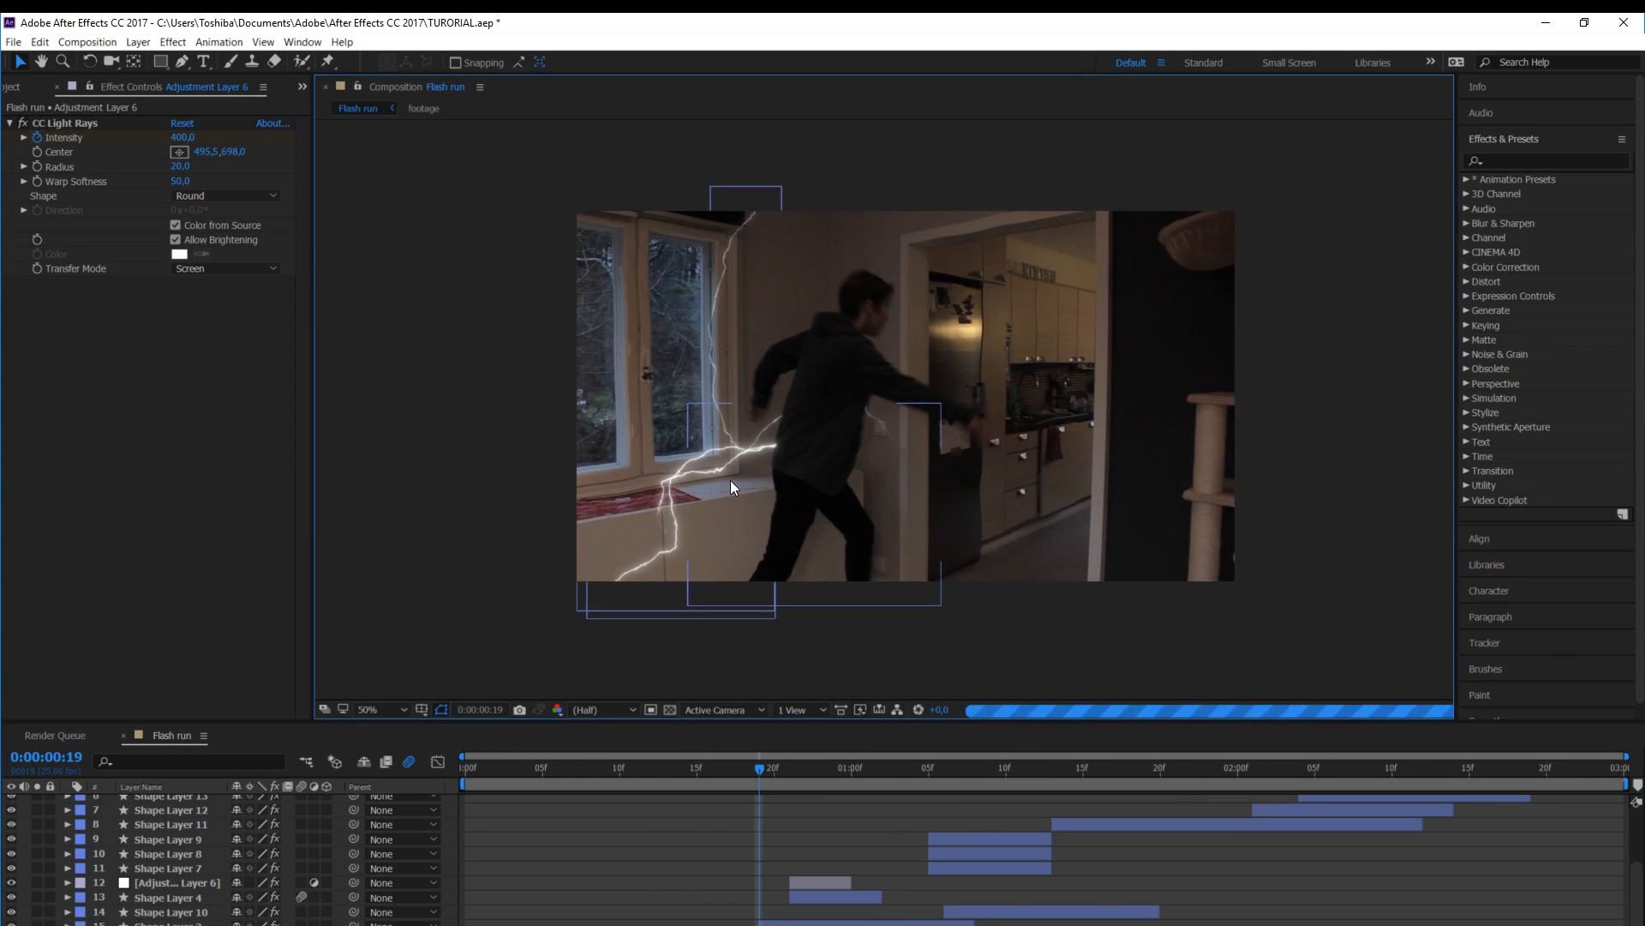
{"action": "left_click", "coordinate": [377, 710]}
{"action": "left_click", "coordinate": [402, 742]}
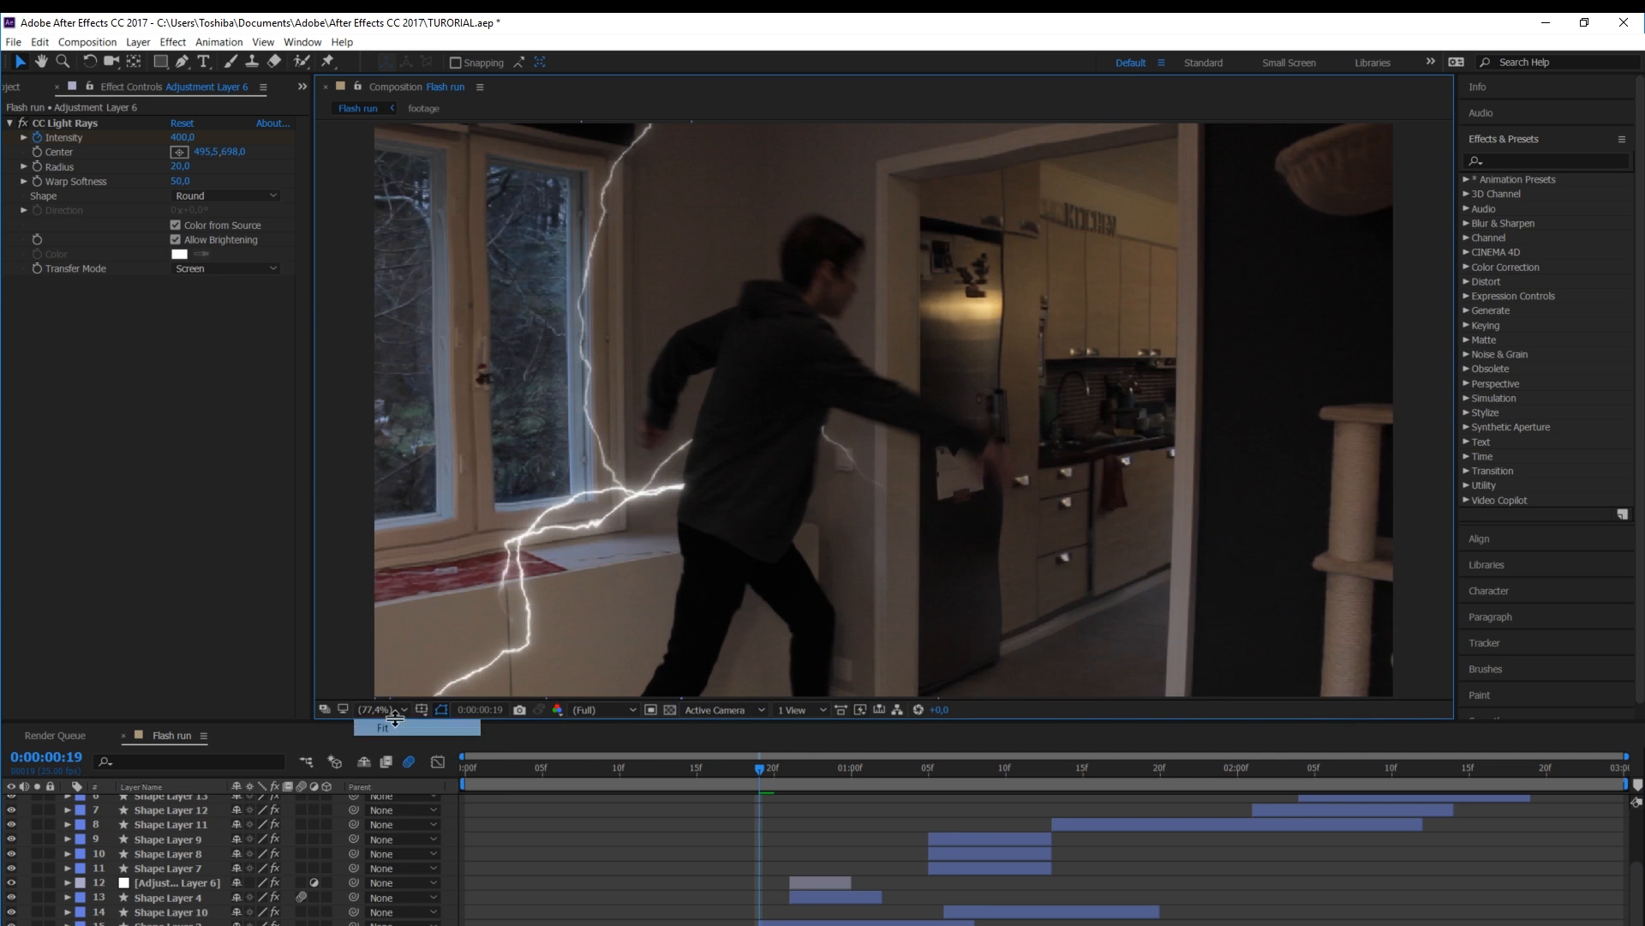
{"action": "key", "text": "space"}
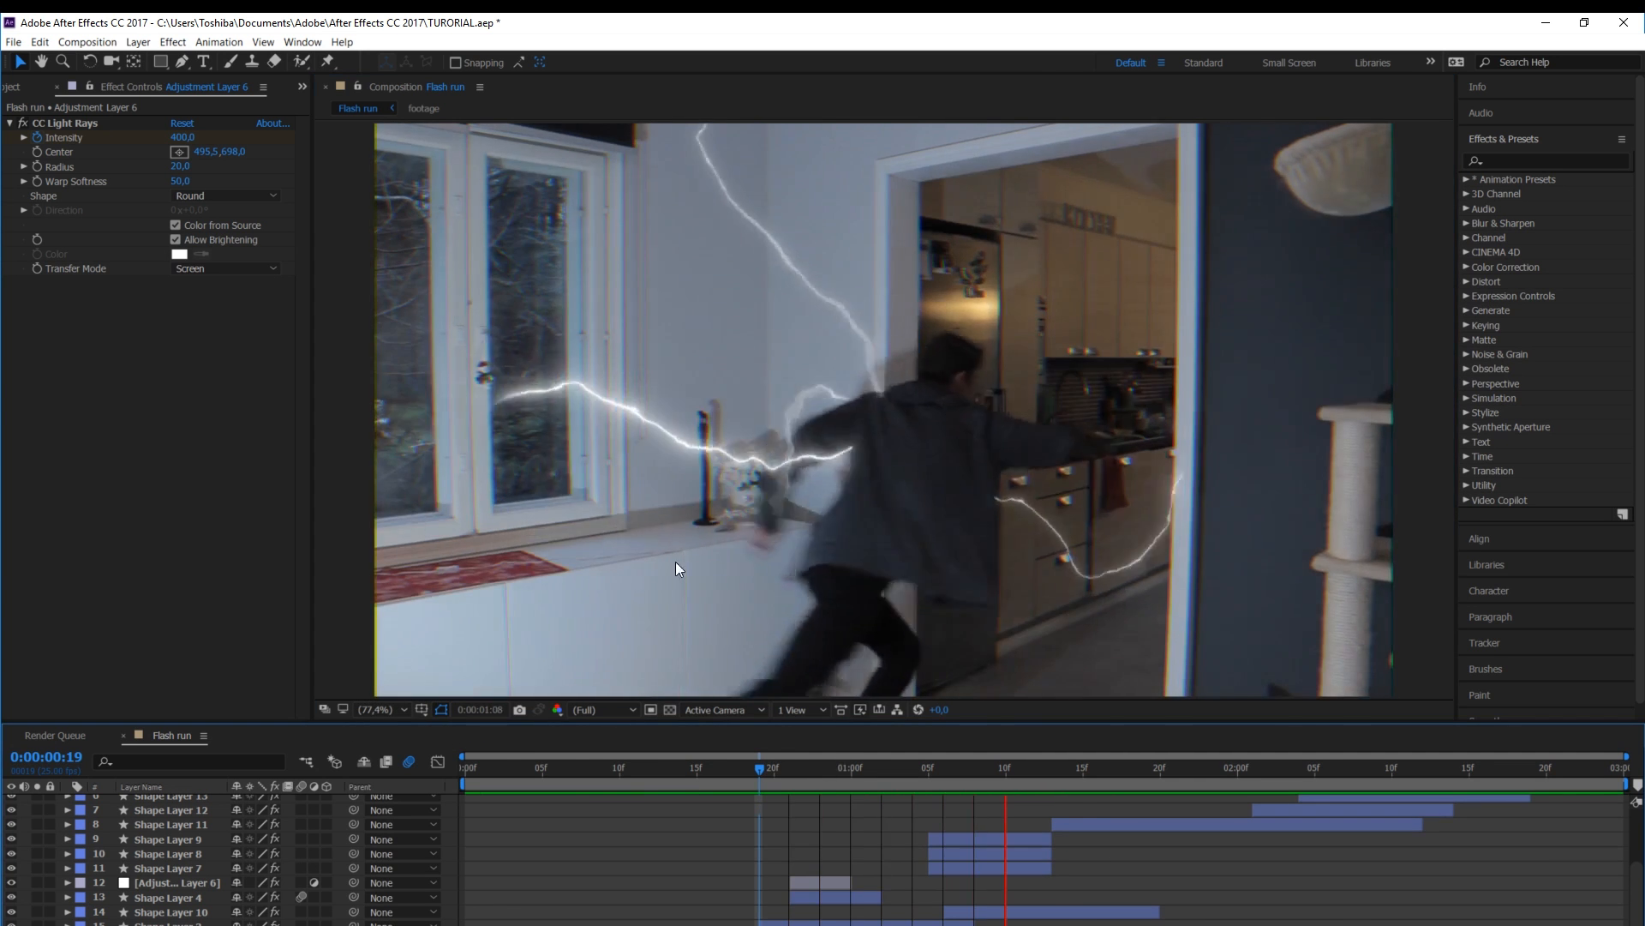
{"action": "left_click_drag", "start_coordinate": [763, 781], "coordinate": [824, 778]}
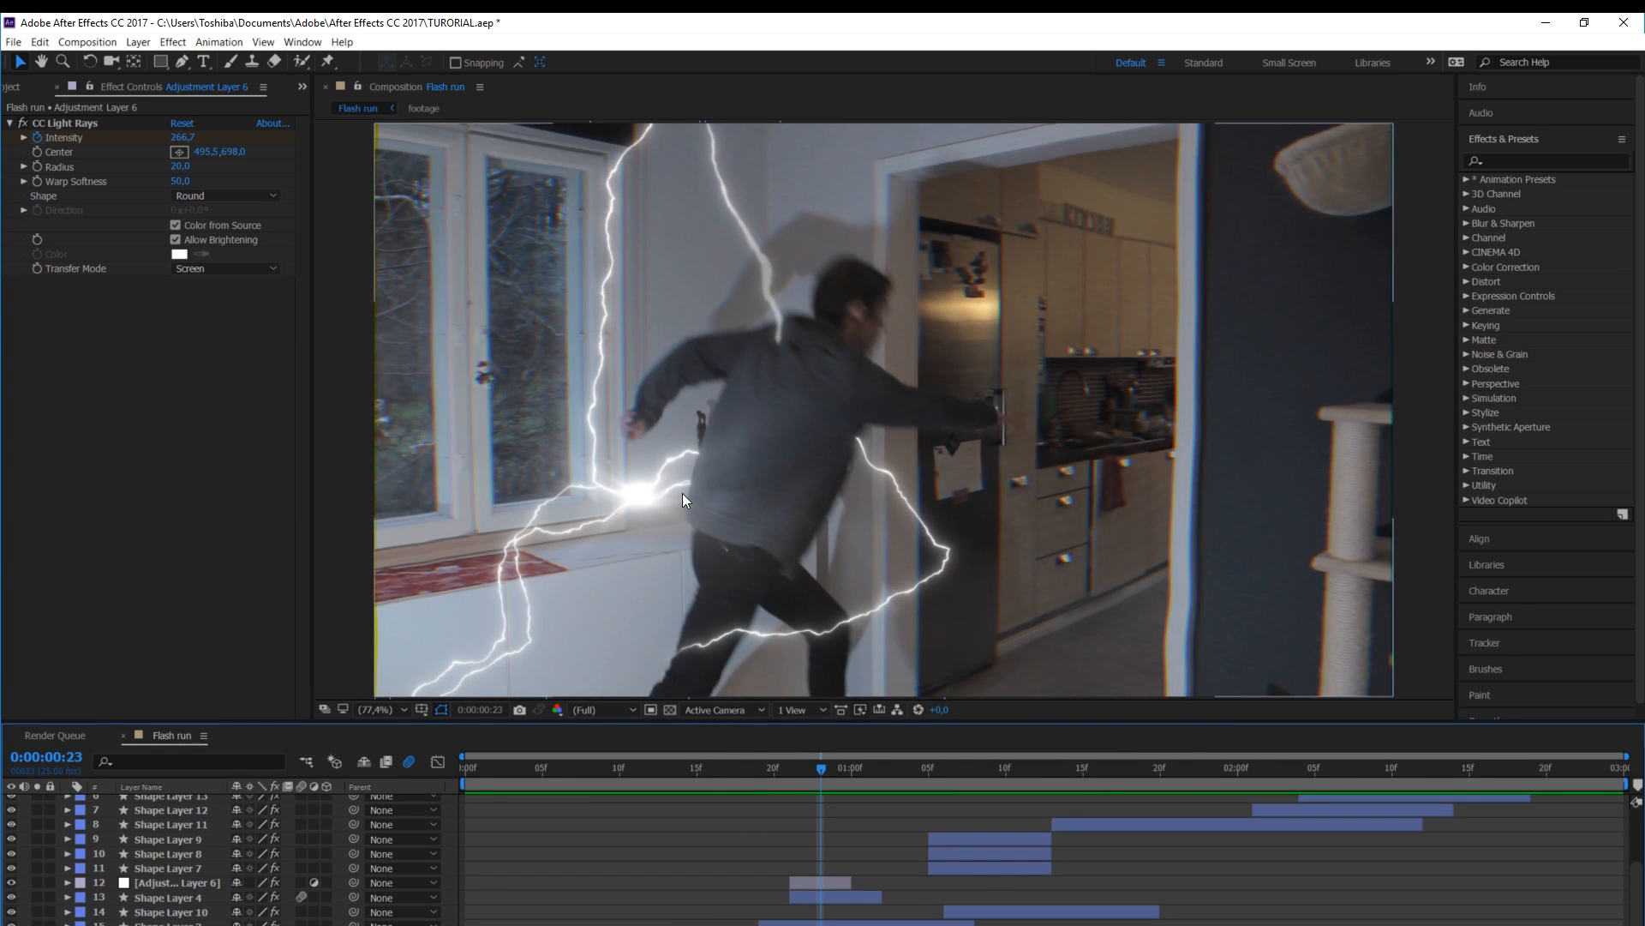
{"action": "left_click", "coordinate": [814, 883]}
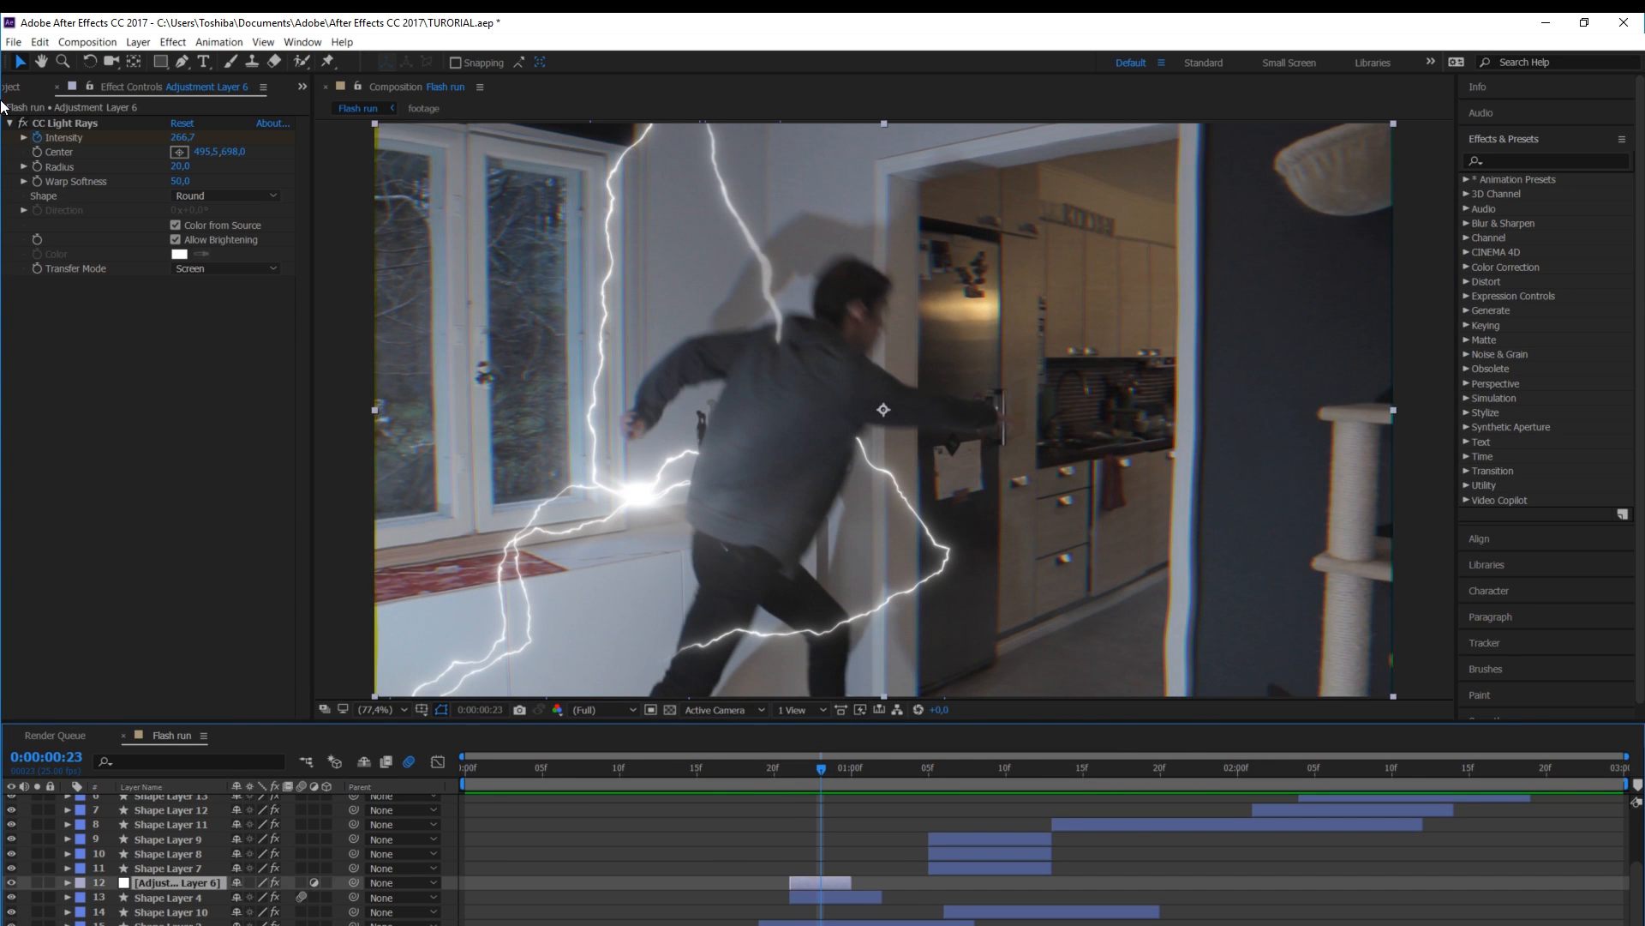
Reposition the CC Light Rays Center to 492.9, 700.6 on the lightning crossing and play back the flash
{"action": "left_click", "coordinate": [64, 123]}
{"action": "left_click_drag", "start_coordinate": [639, 491], "coordinate": [639, 492]}
{"action": "left_click", "coordinate": [790, 768]}
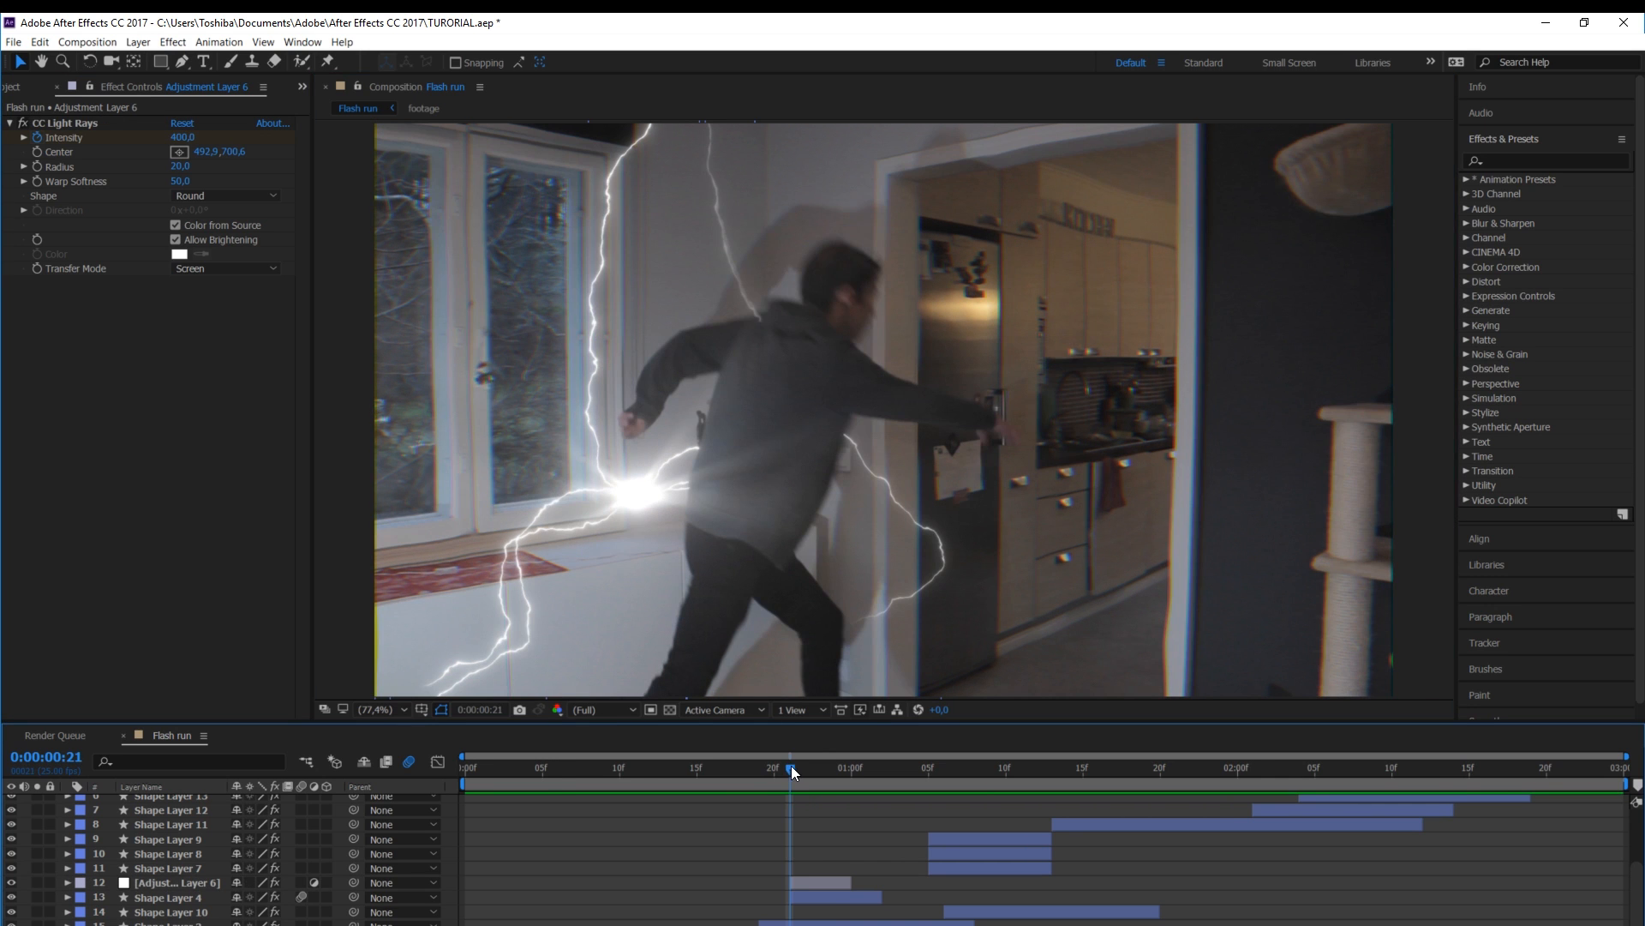
{"action": "left_click_drag", "start_coordinate": [790, 767], "coordinate": [701, 776]}
{"action": "key", "text": "space"}
Duplicate the light-ray adjustment layer, shorten the copy to two frames and move it to start at 0:00:00:16
{"action": "left_click", "coordinate": [804, 881]}
{"action": "key", "text": "ctrl+d"}
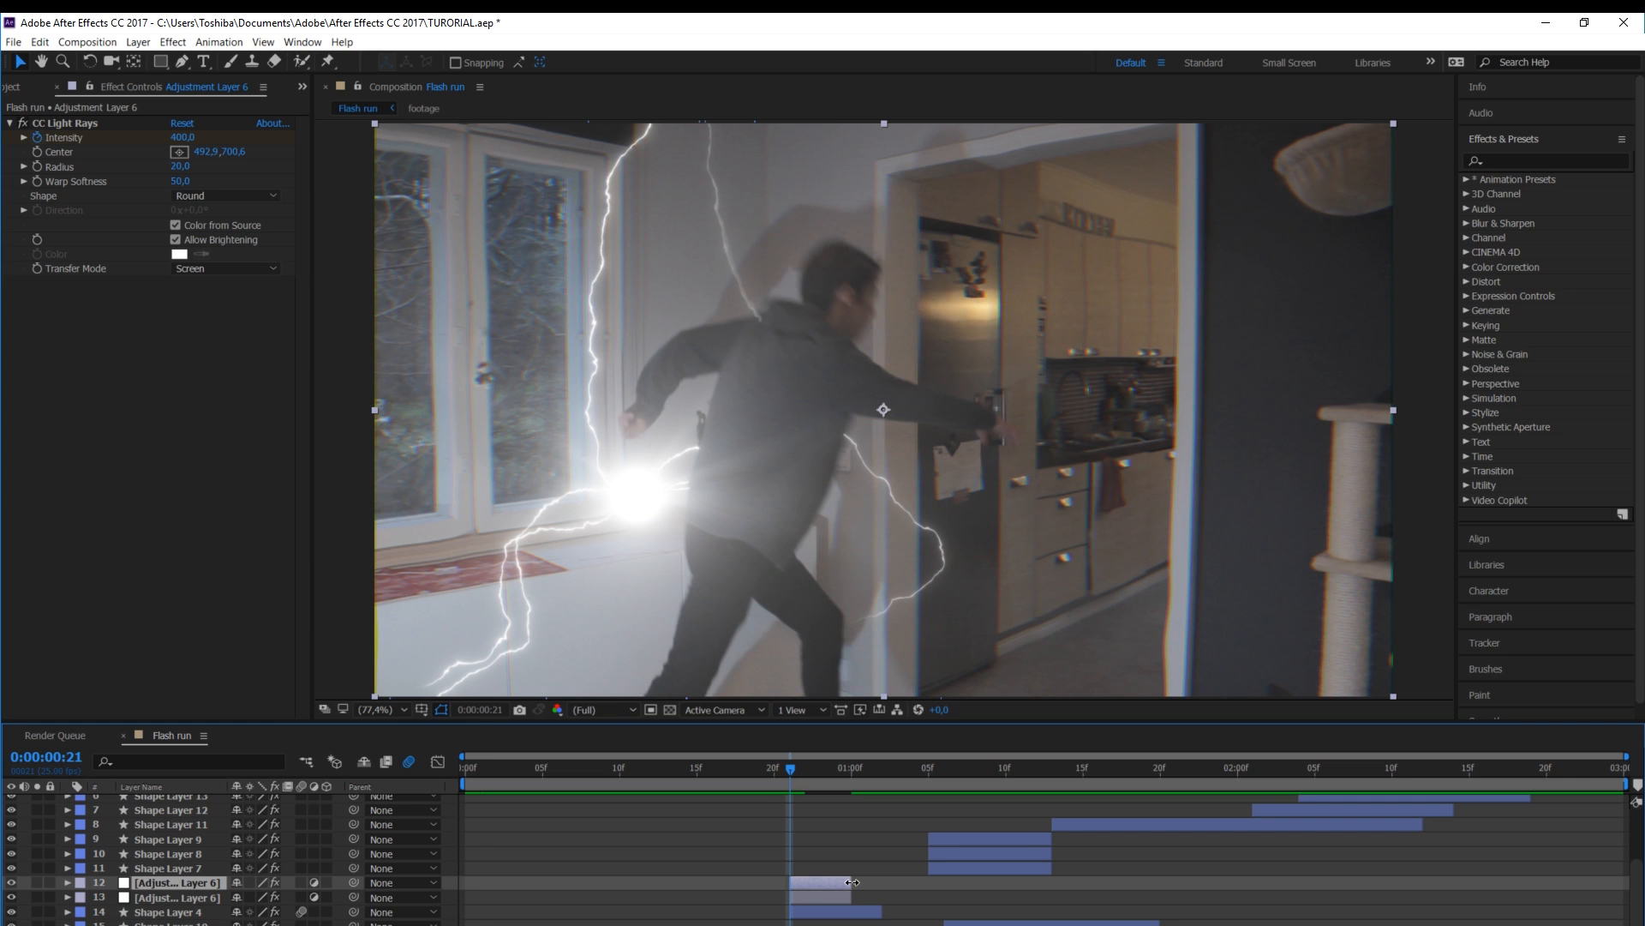
{"action": "left_click_drag", "start_coordinate": [848, 882], "coordinate": [820, 882]}
{"action": "left_click_drag", "start_coordinate": [732, 773], "coordinate": [713, 770]}
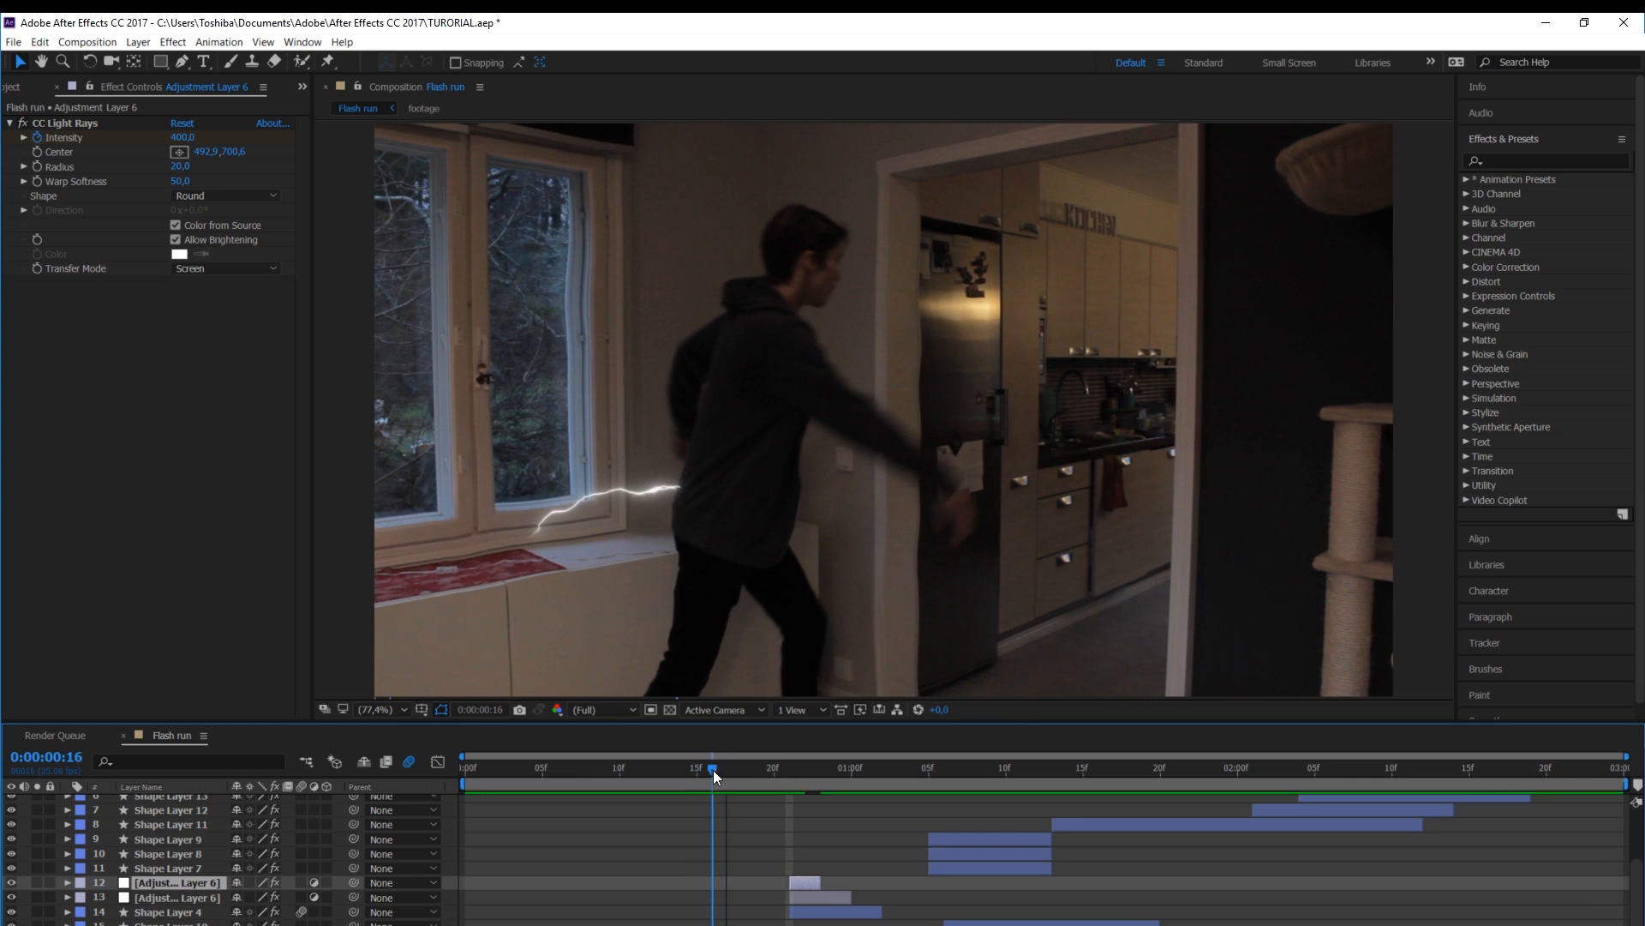
{"action": "left_click_drag", "start_coordinate": [800, 882], "coordinate": [723, 882]}
Place the copied light rays' Center at 526.4, 690.6 on the small bolt and set their Intensity to 200
{"action": "scroll", "coordinate": [697, 444], "scroll_direction": "up", "scroll_amount": 3}
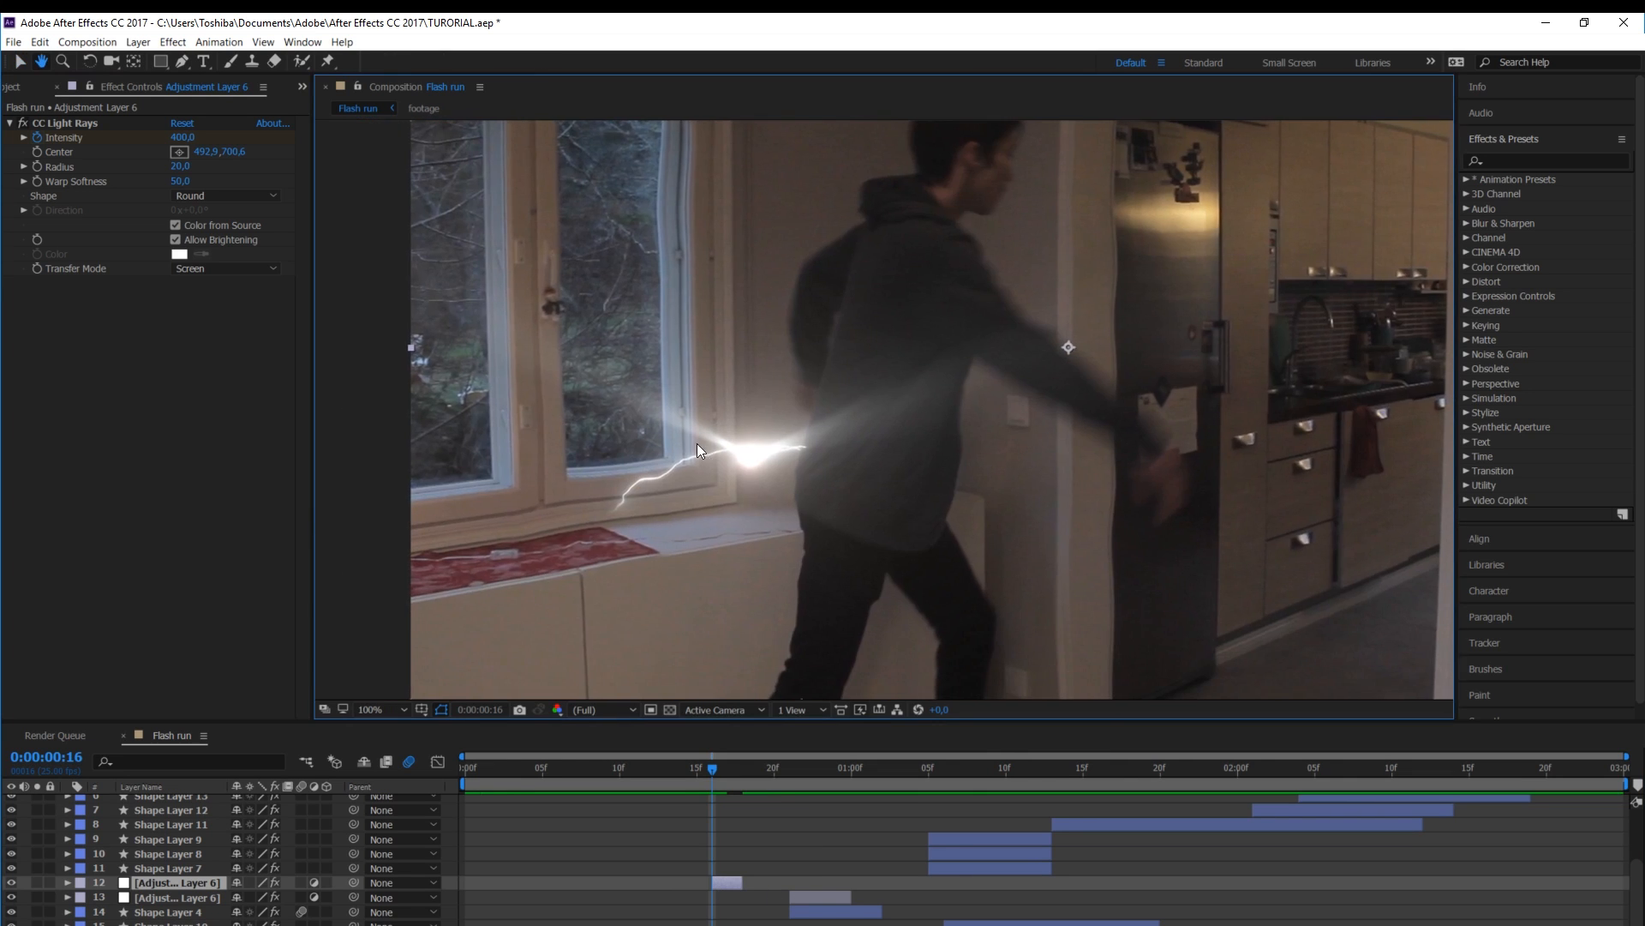
{"action": "key", "text": "v"}
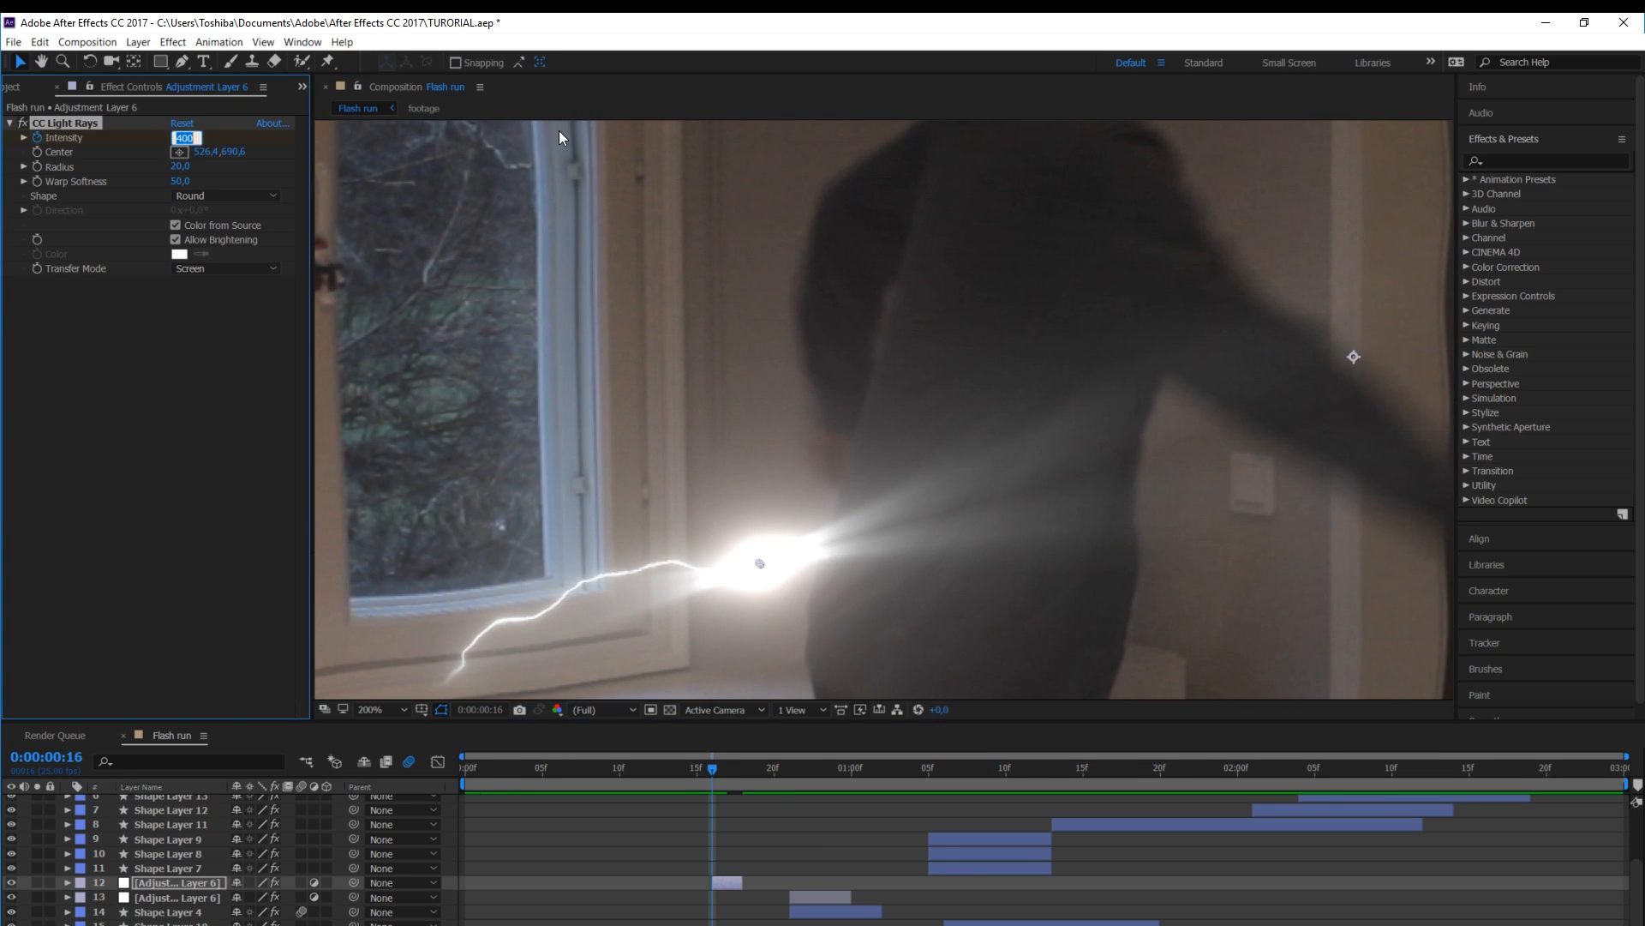
{"action": "type", "text": "200"}
{"action": "key", "text": "Return"}
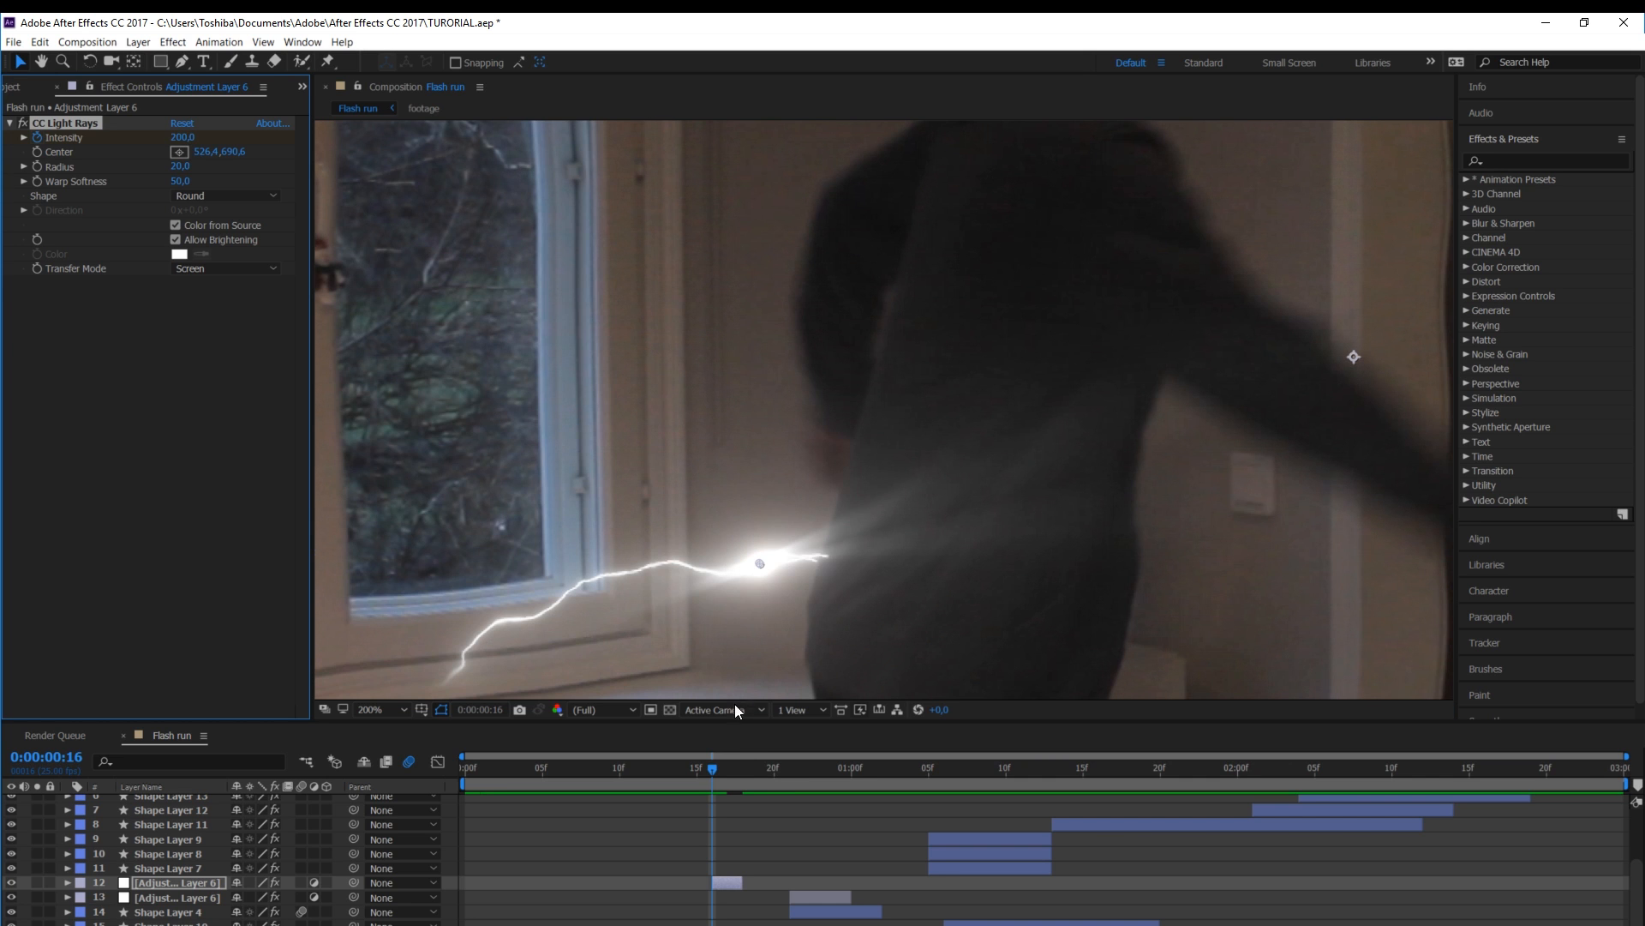
{"action": "left_click", "coordinate": [378, 710]}
{"action": "left_click", "coordinate": [403, 746]}
Play back the two light flashes from about 0:00:00:11
{"action": "left_click_drag", "start_coordinate": [716, 764], "coordinate": [631, 428]}
{"action": "key", "text": "space"}
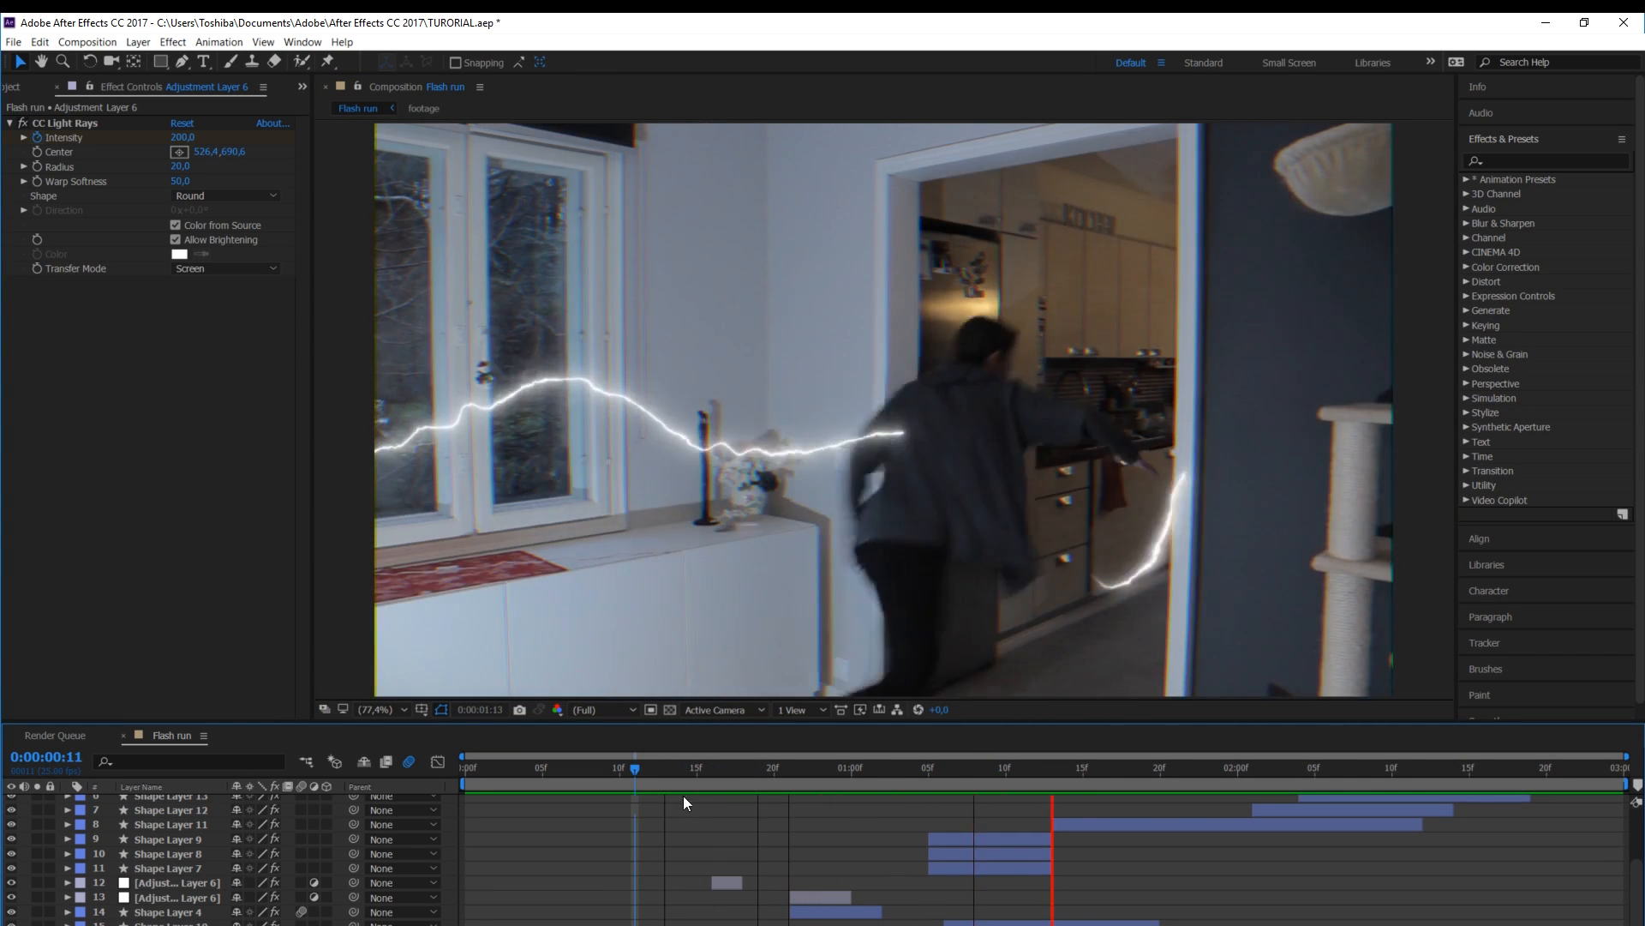
{"action": "left_click", "coordinate": [647, 769]}
{"action": "key", "text": "space"}
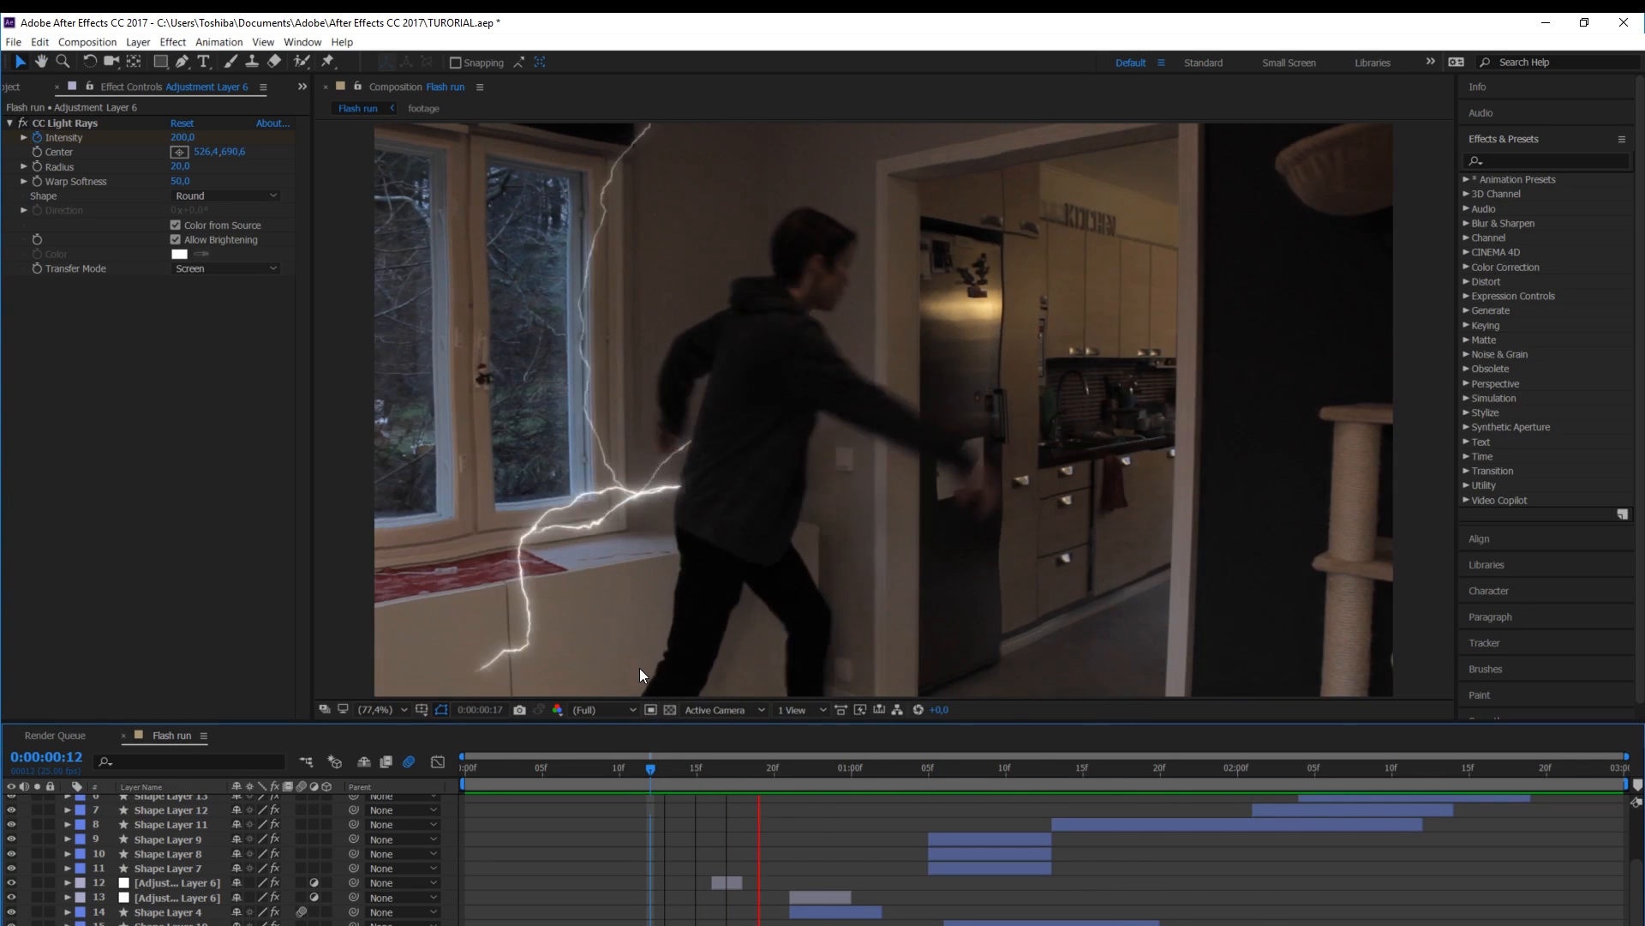
Inspect the CC Light Rays settings of Shape Layer 9 at 0:00:01:09
{"action": "left_click", "coordinate": [704, 778]}
{"action": "left_click_drag", "start_coordinate": [704, 778], "coordinate": [989, 773]}
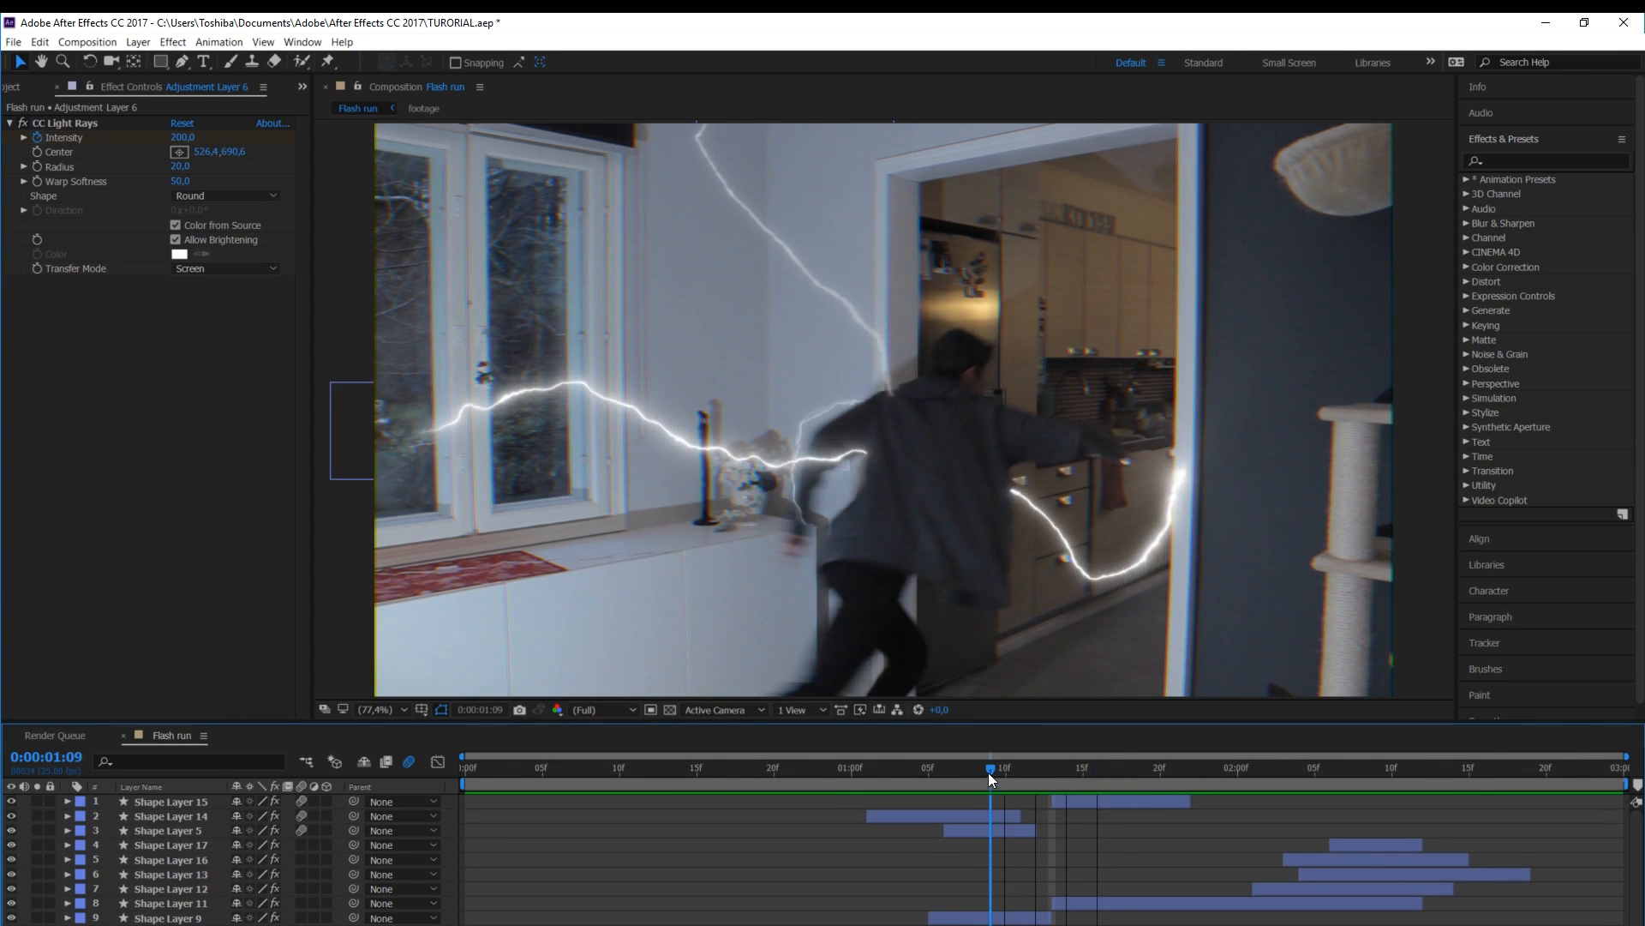
{"action": "left_click", "coordinate": [983, 828]}
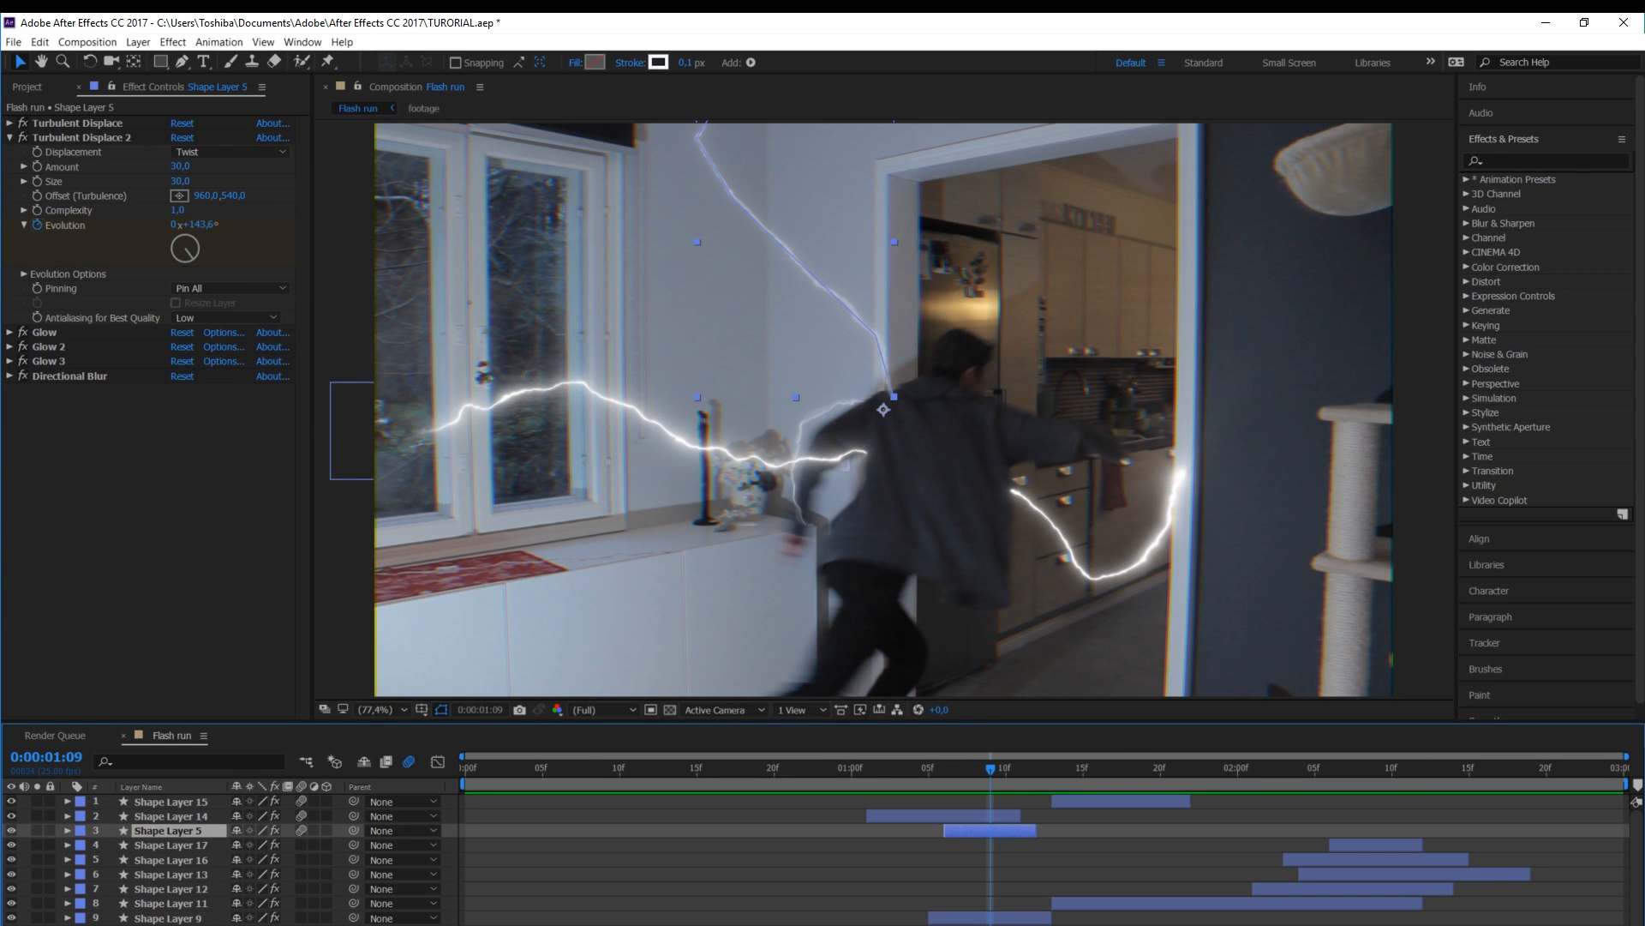
{"action": "left_click", "coordinate": [985, 918]}
{"action": "left_click", "coordinate": [25, 240]}
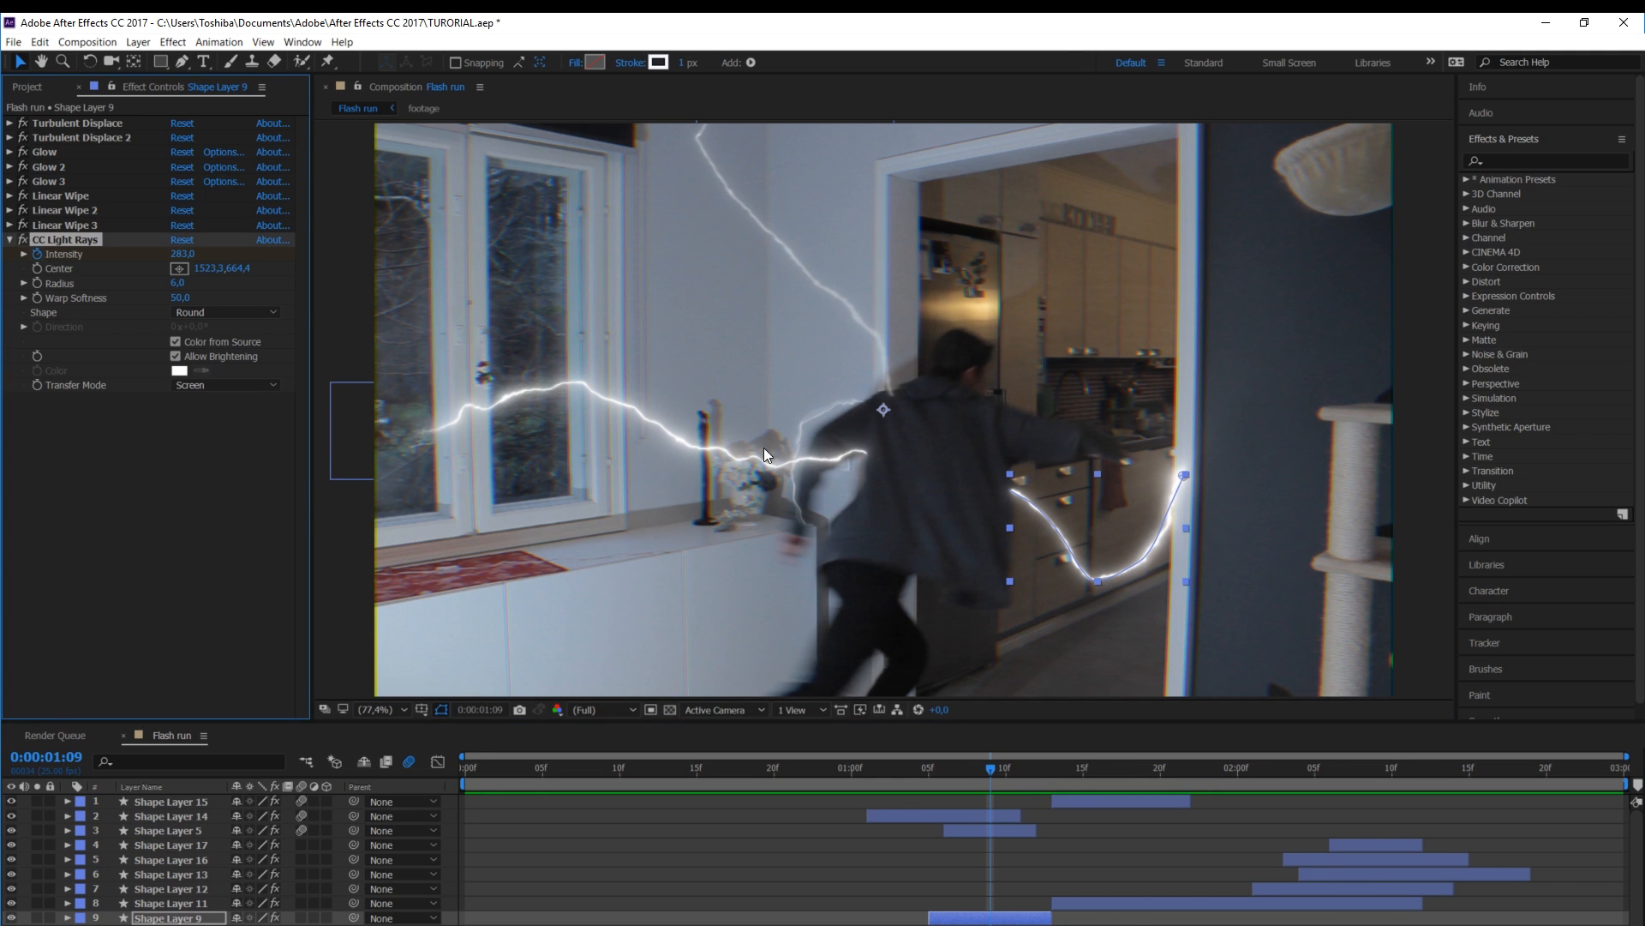
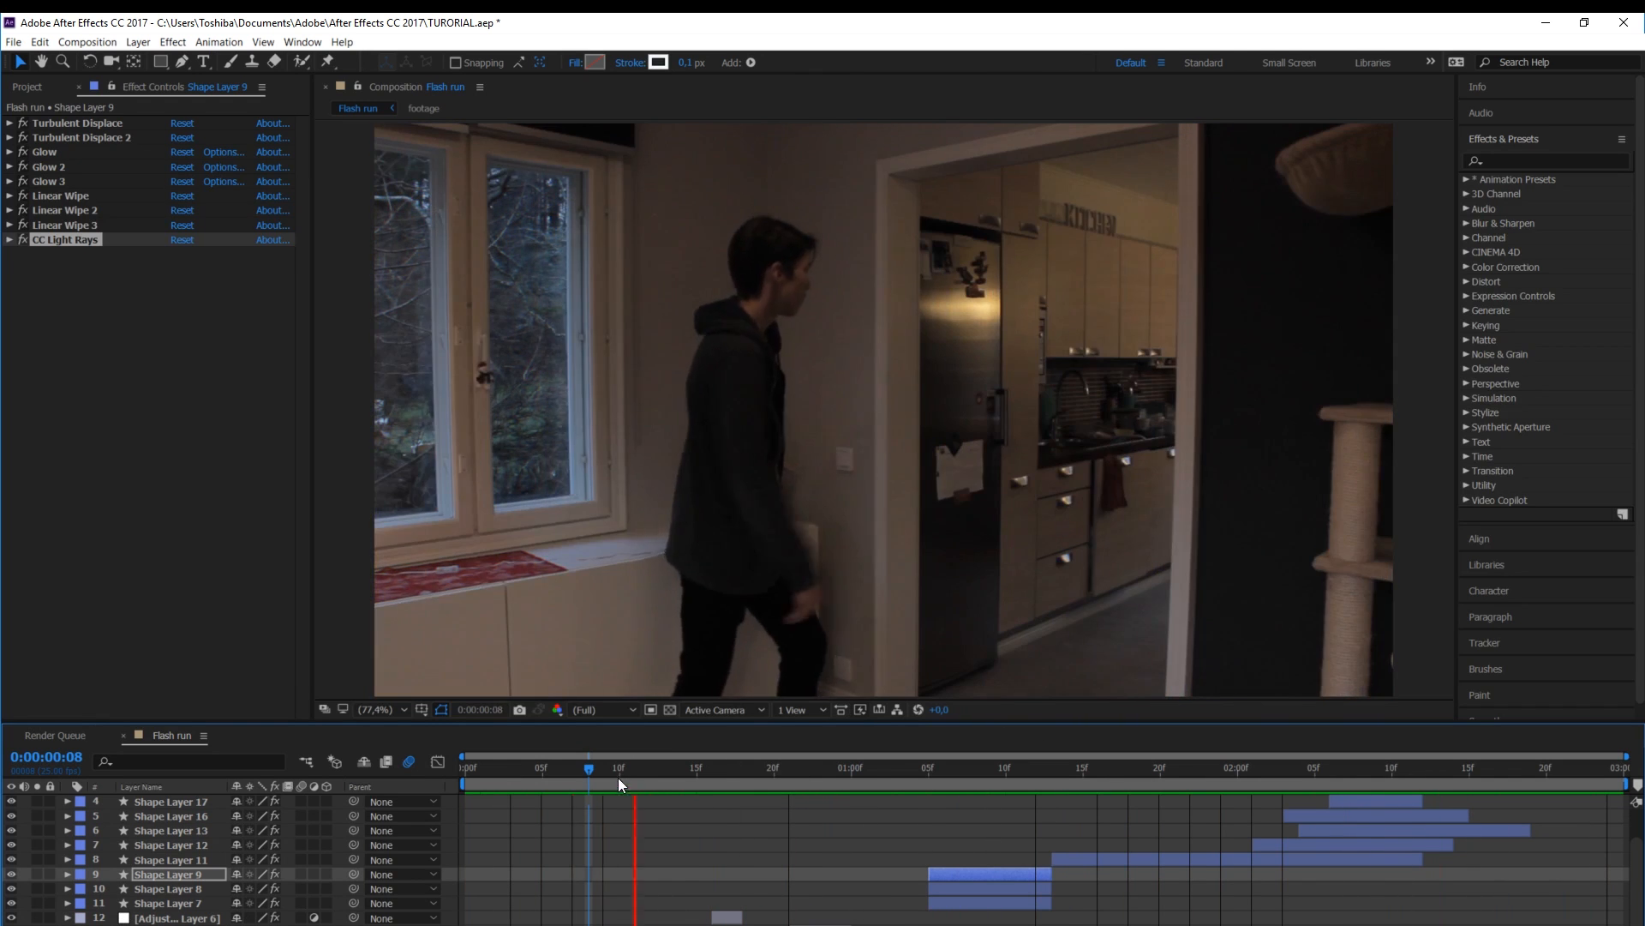
Pre-compose every shape and adjustment layer above the footage, moving all attributes, into a new composition named Small lightning
{"action": "left_click_drag", "start_coordinate": [589, 770], "coordinate": [689, 795]}
{"action": "scroll", "coordinate": [698, 850], "scroll_direction": "down", "scroll_amount": 2}
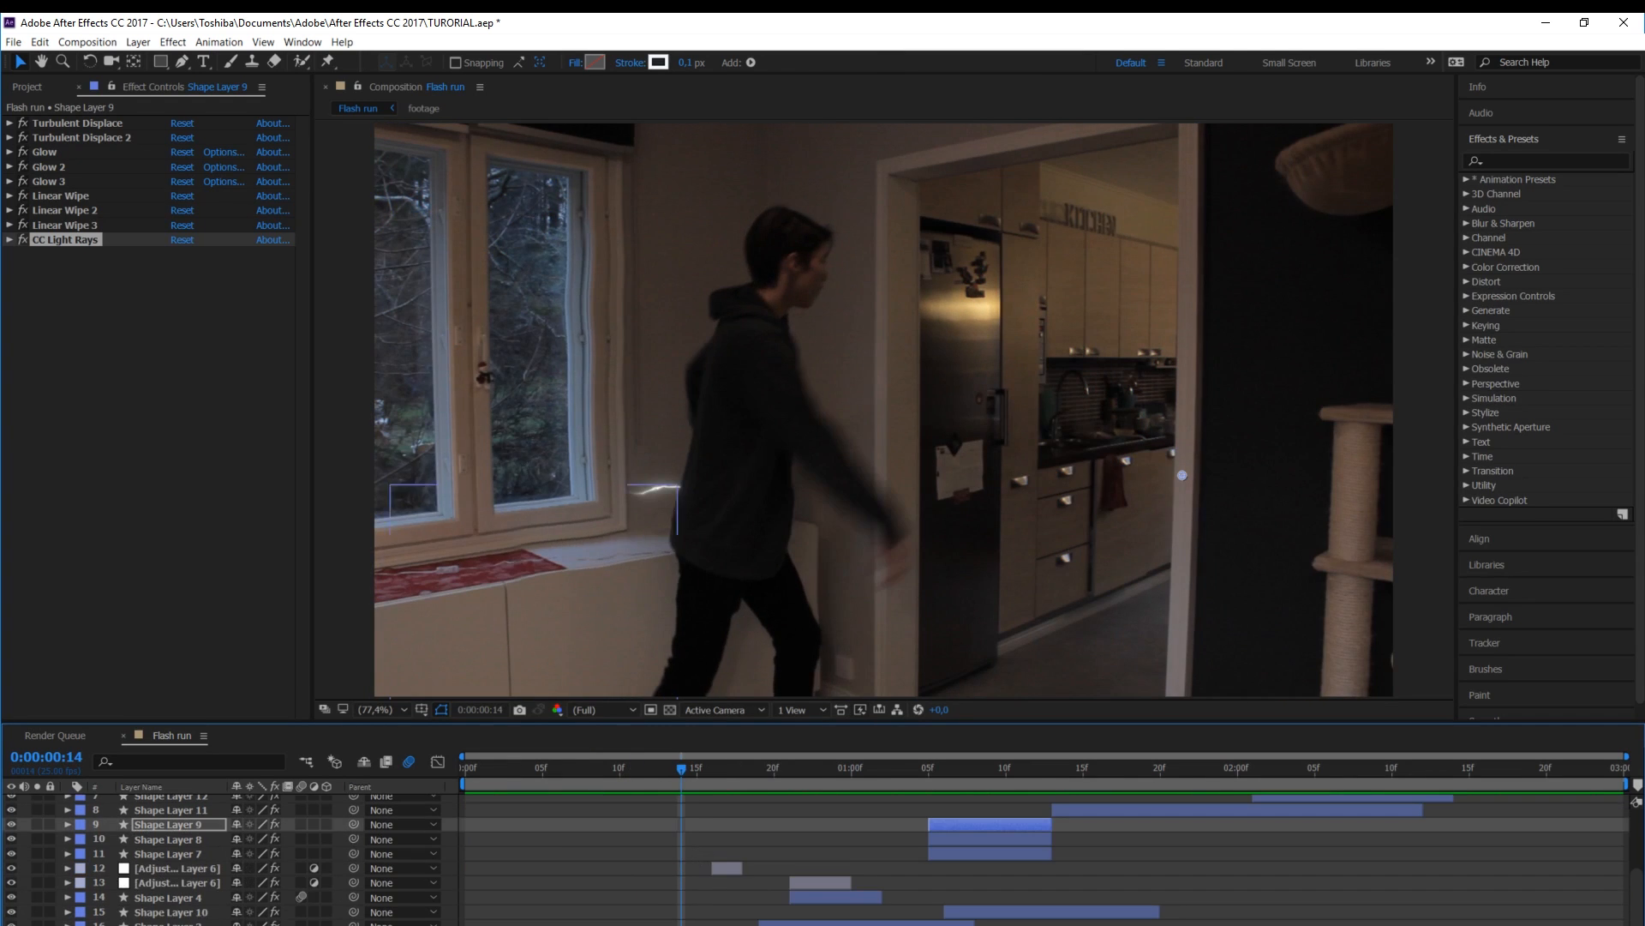
{"action": "key", "text": "ctrl+a"}
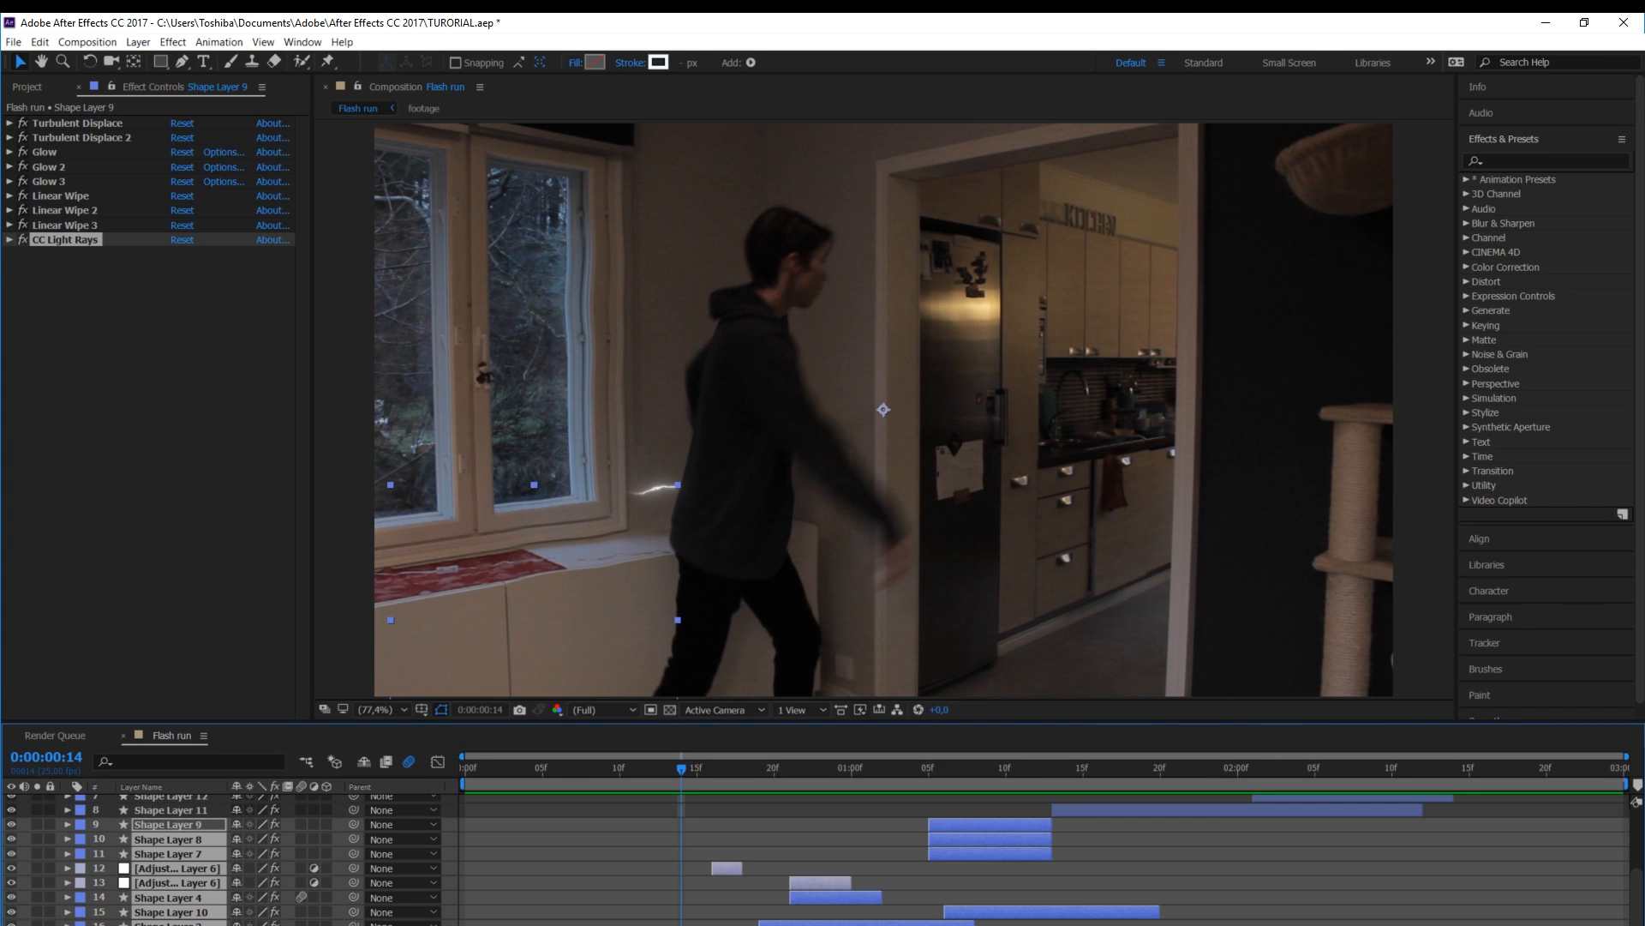
{"action": "left_click", "coordinate": [691, 924]}
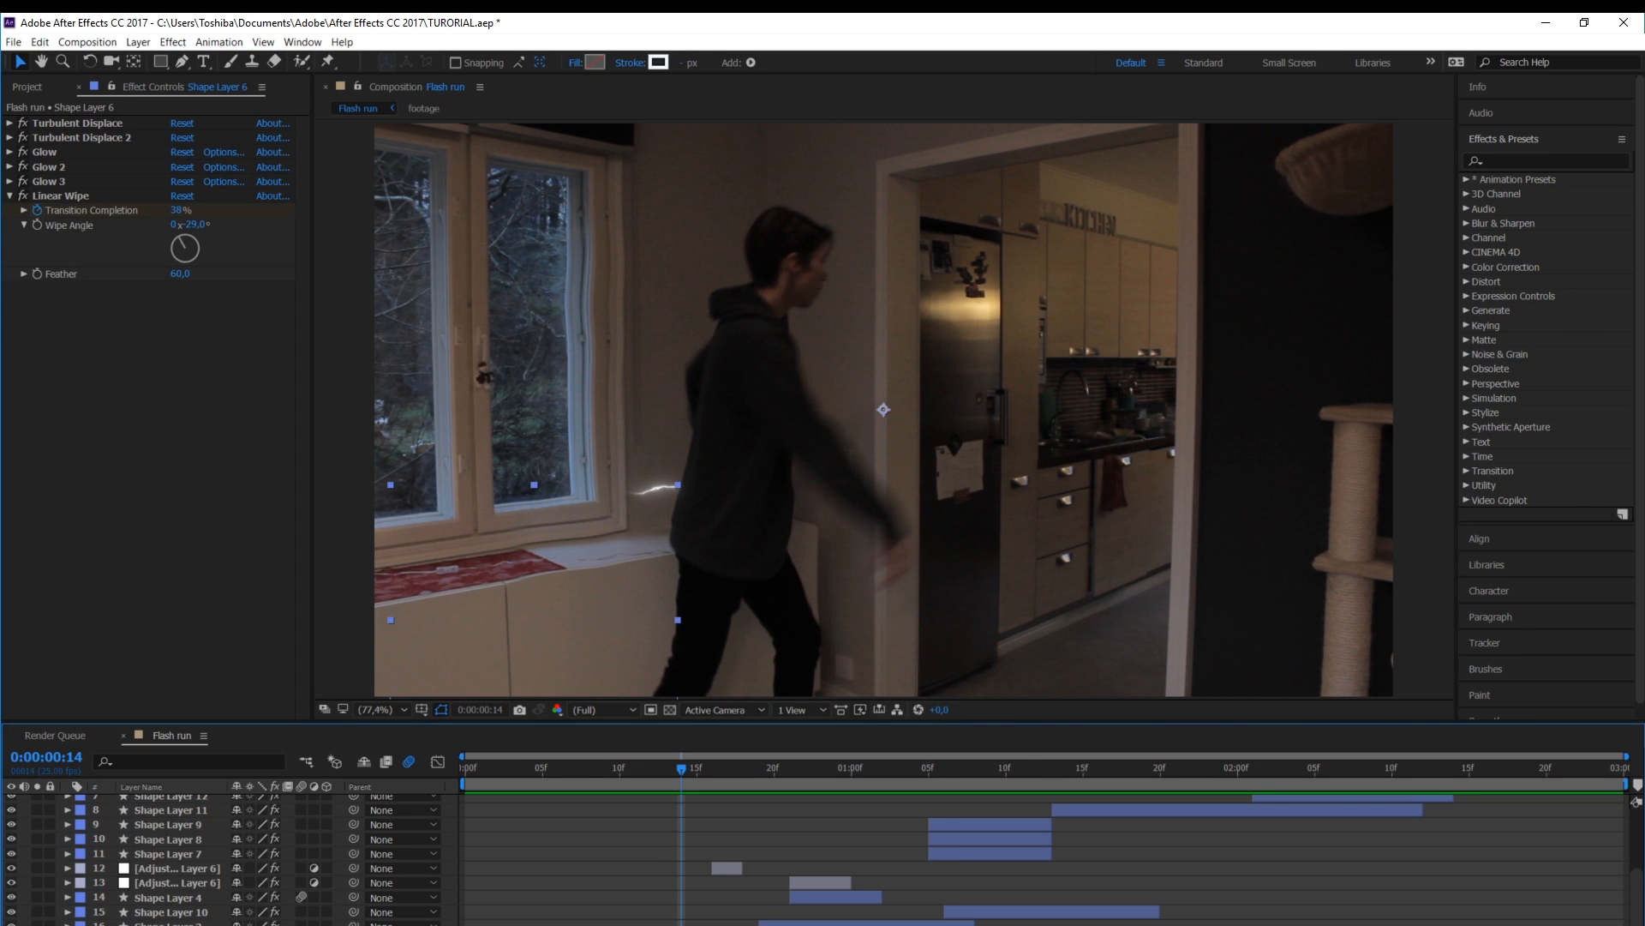
{"action": "left_click", "coordinate": [960, 924], "text": "ctrl"}
{"action": "left_click", "coordinate": [1010, 913], "text": "ctrl"}
{"action": "left_click", "coordinate": [864, 899], "text": "ctrl"}
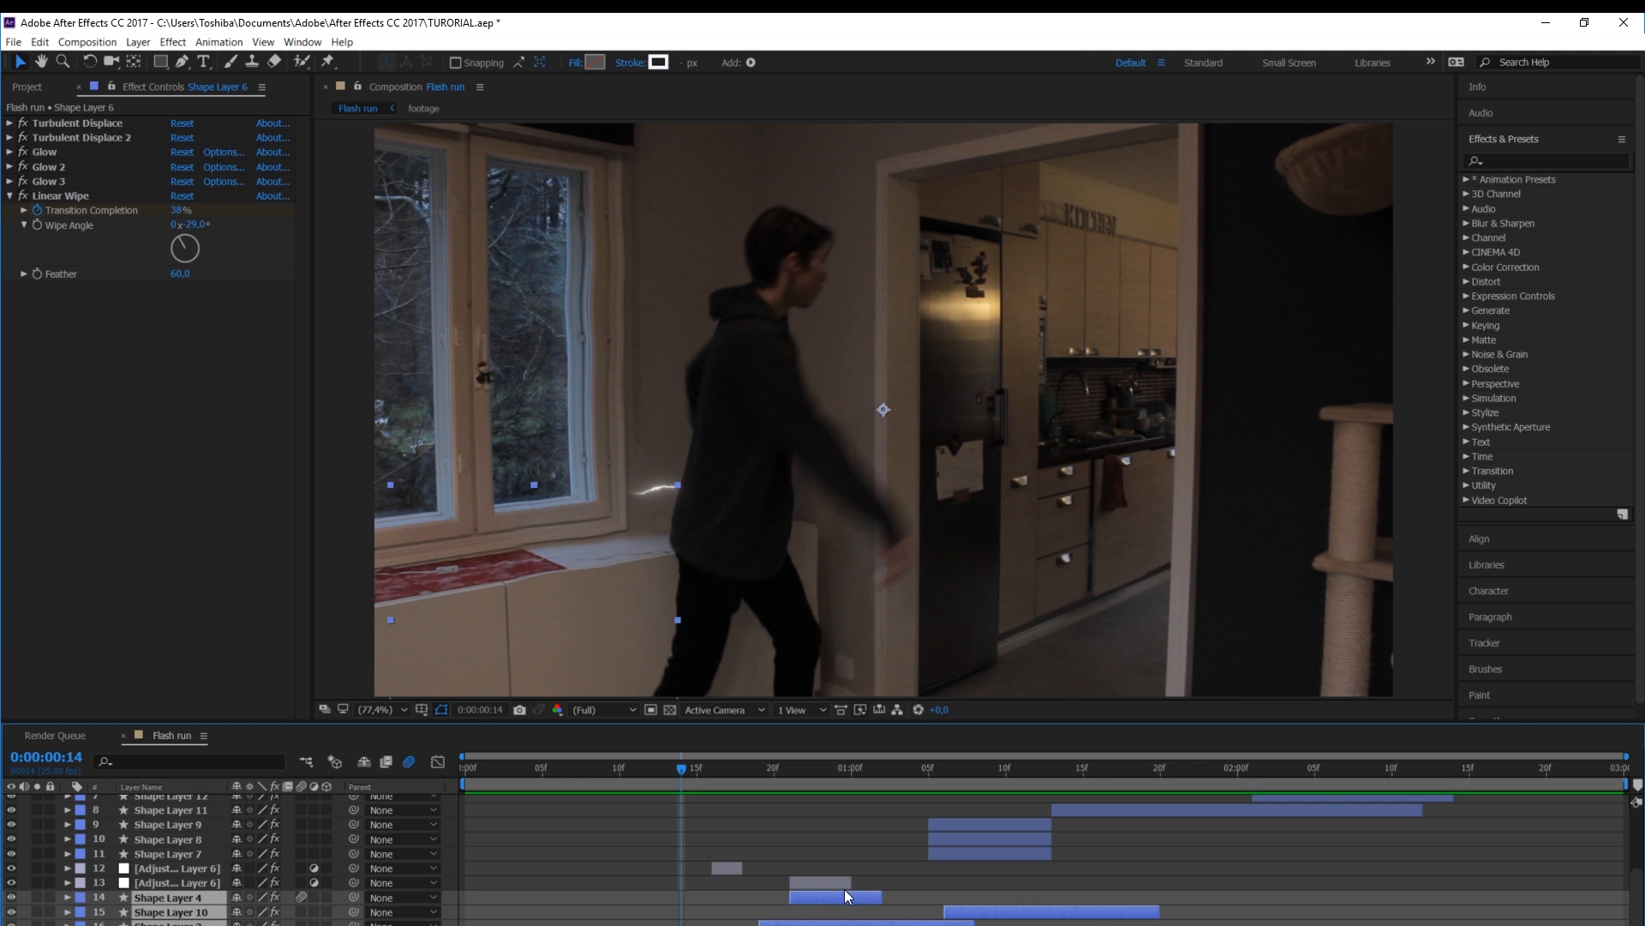
{"action": "left_click", "coordinate": [843, 885], "text": "ctrl"}
{"action": "left_click", "coordinate": [727, 868], "text": "ctrl"}
{"action": "right_click", "coordinate": [184, 868]}
{"action": "left_click", "coordinate": [225, 719]}
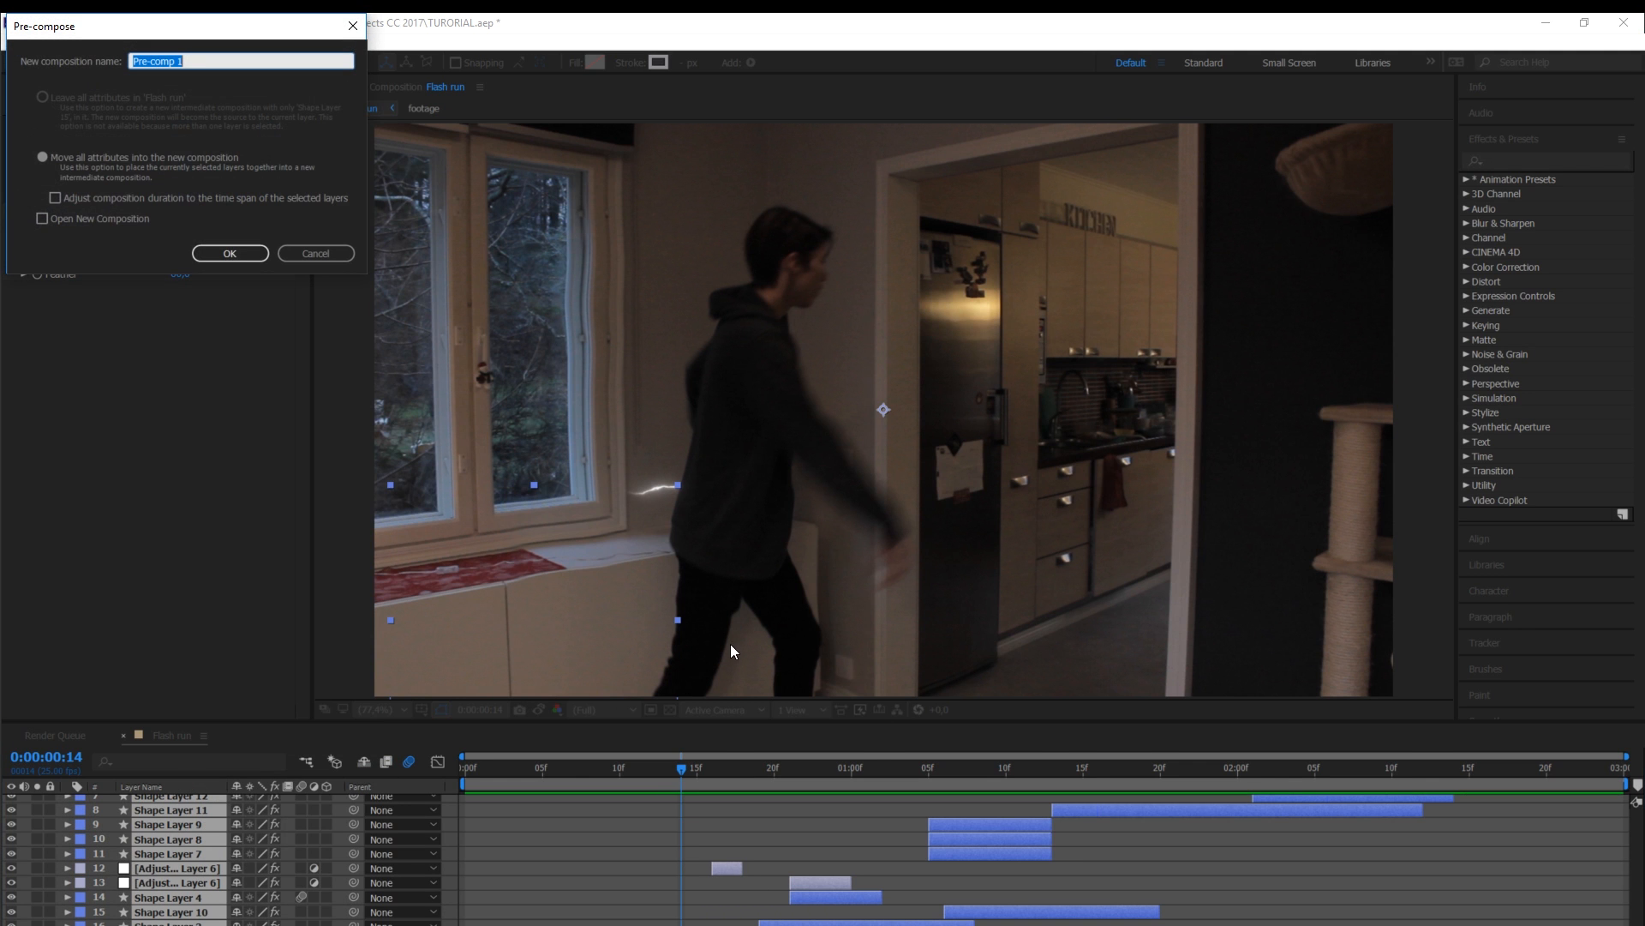
{"action": "type", "text": "Small lightning"}
{"action": "key", "text": "Return"}
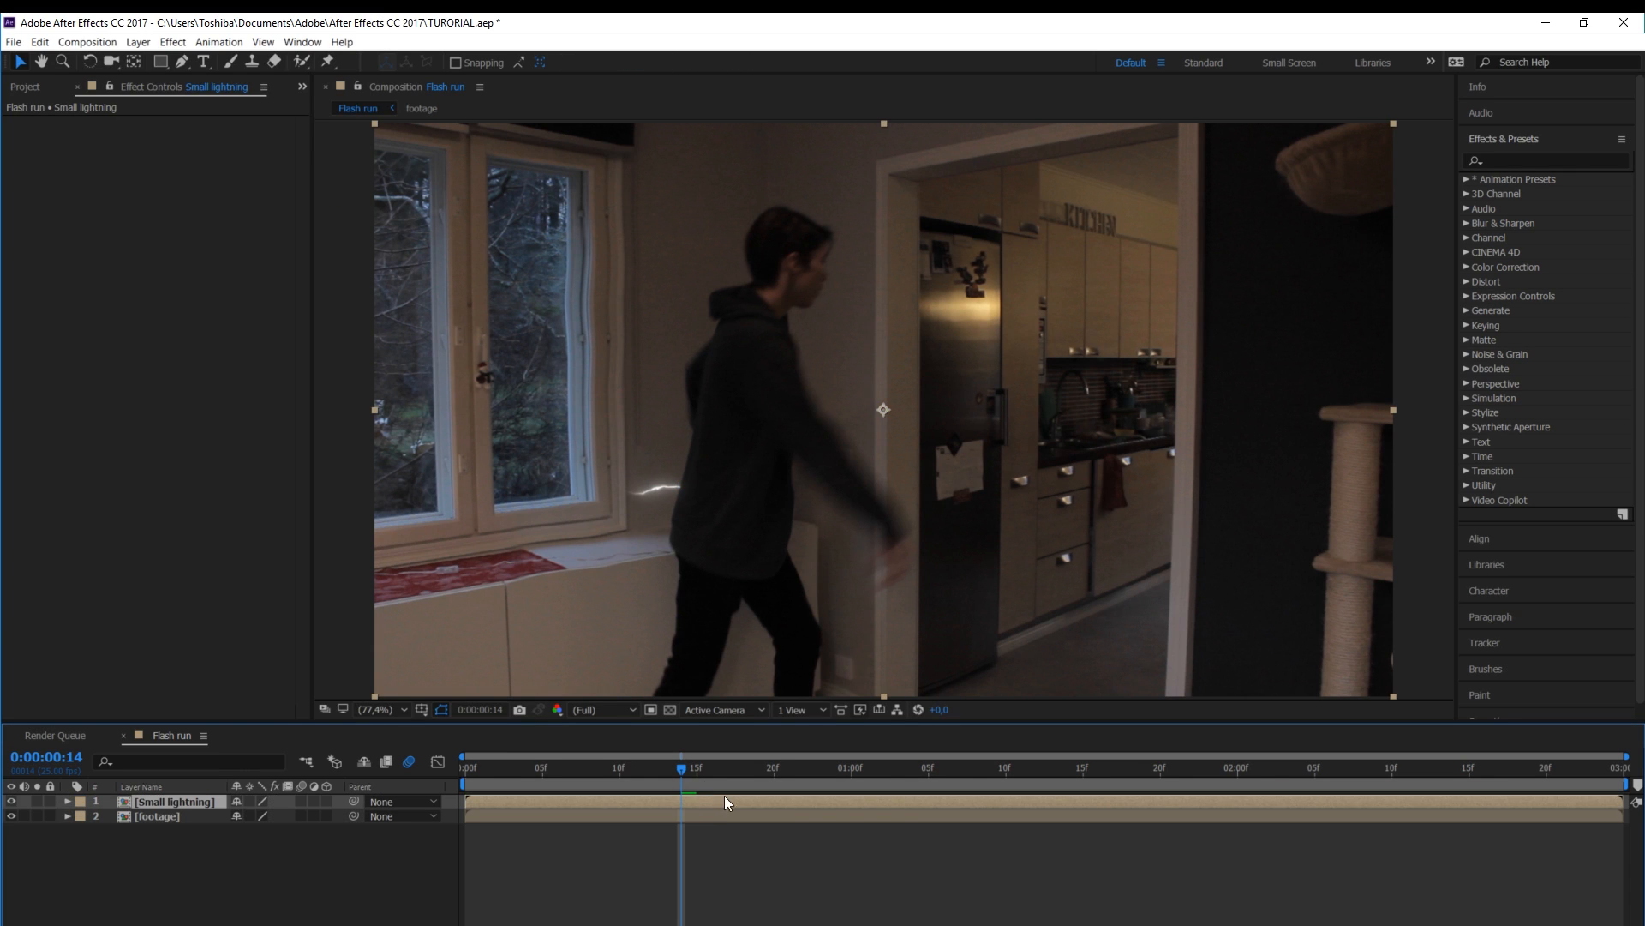
Set the Small lightning layer's blending mode to Screen and play back the composition from its beginning
{"action": "left_click", "coordinate": [138, 42]}
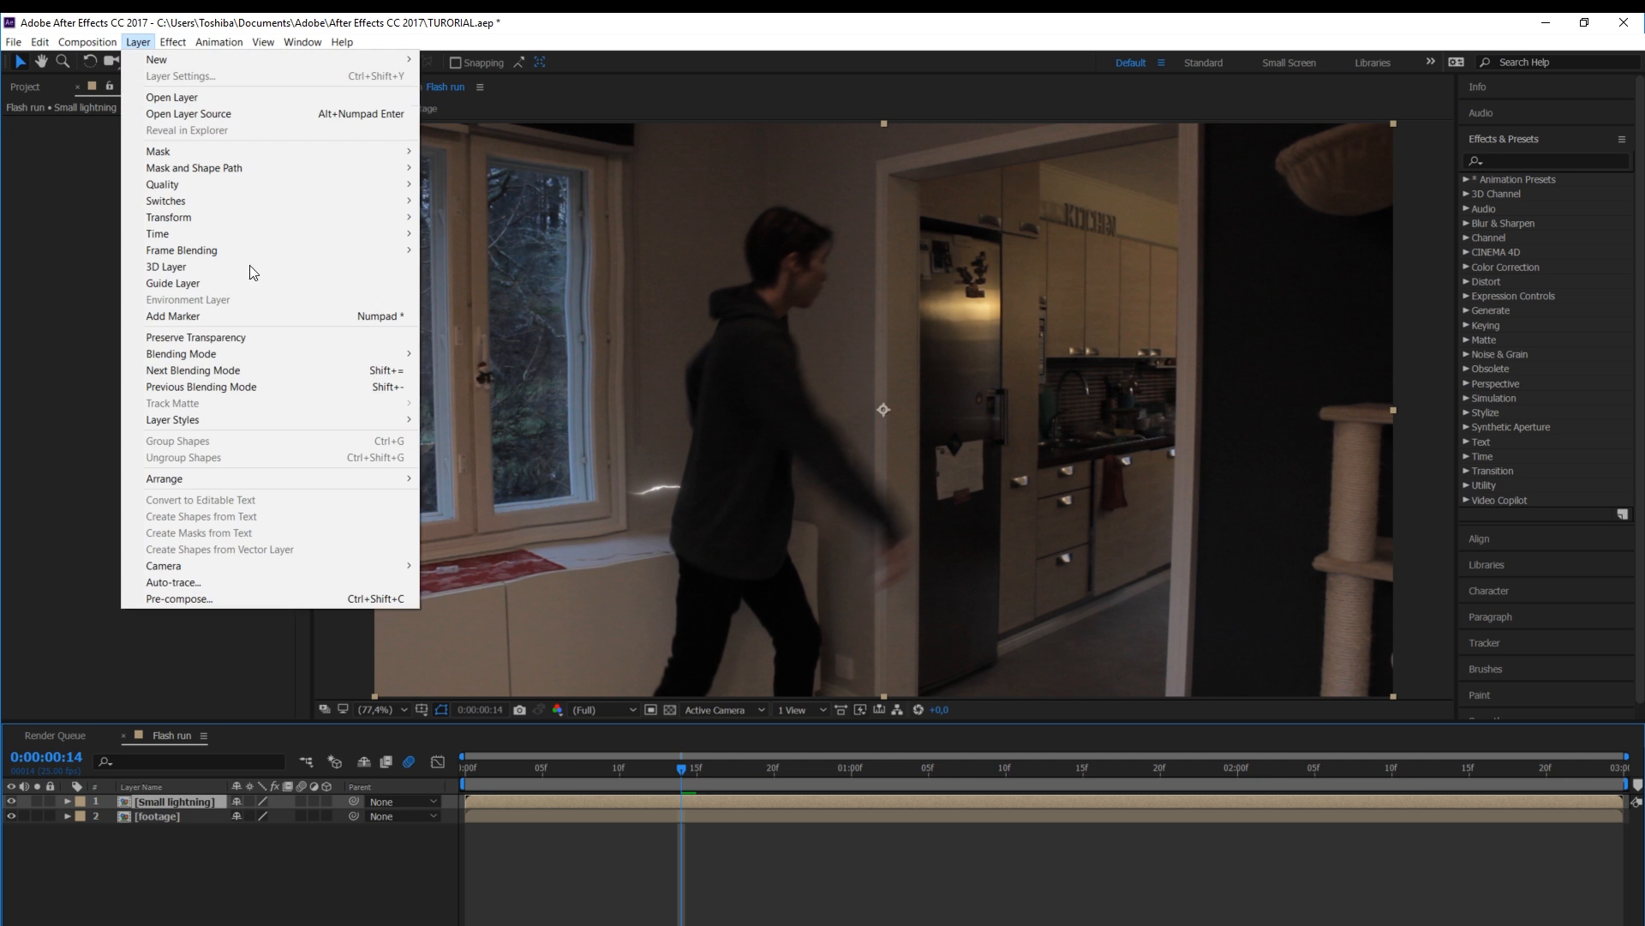
{"action": "mouse_move", "coordinate": [257, 354]}
{"action": "left_click", "coordinate": [455, 545]}
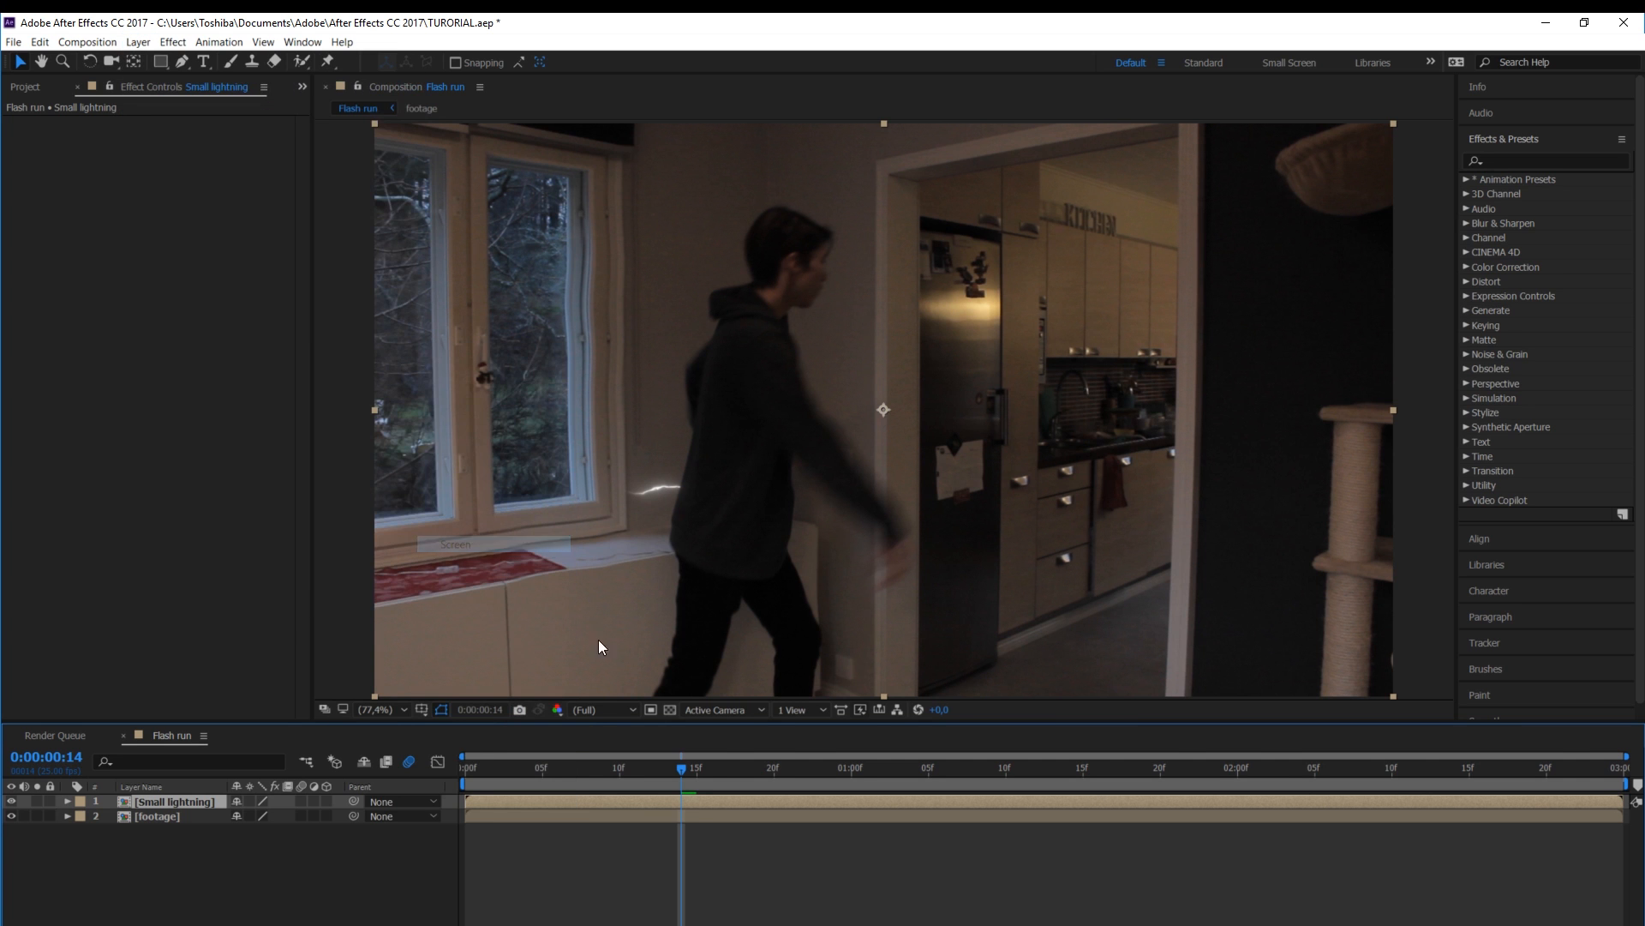
{"action": "left_click_drag", "start_coordinate": [683, 769], "coordinate": [466, 771]}
{"action": "key", "text": "space"}
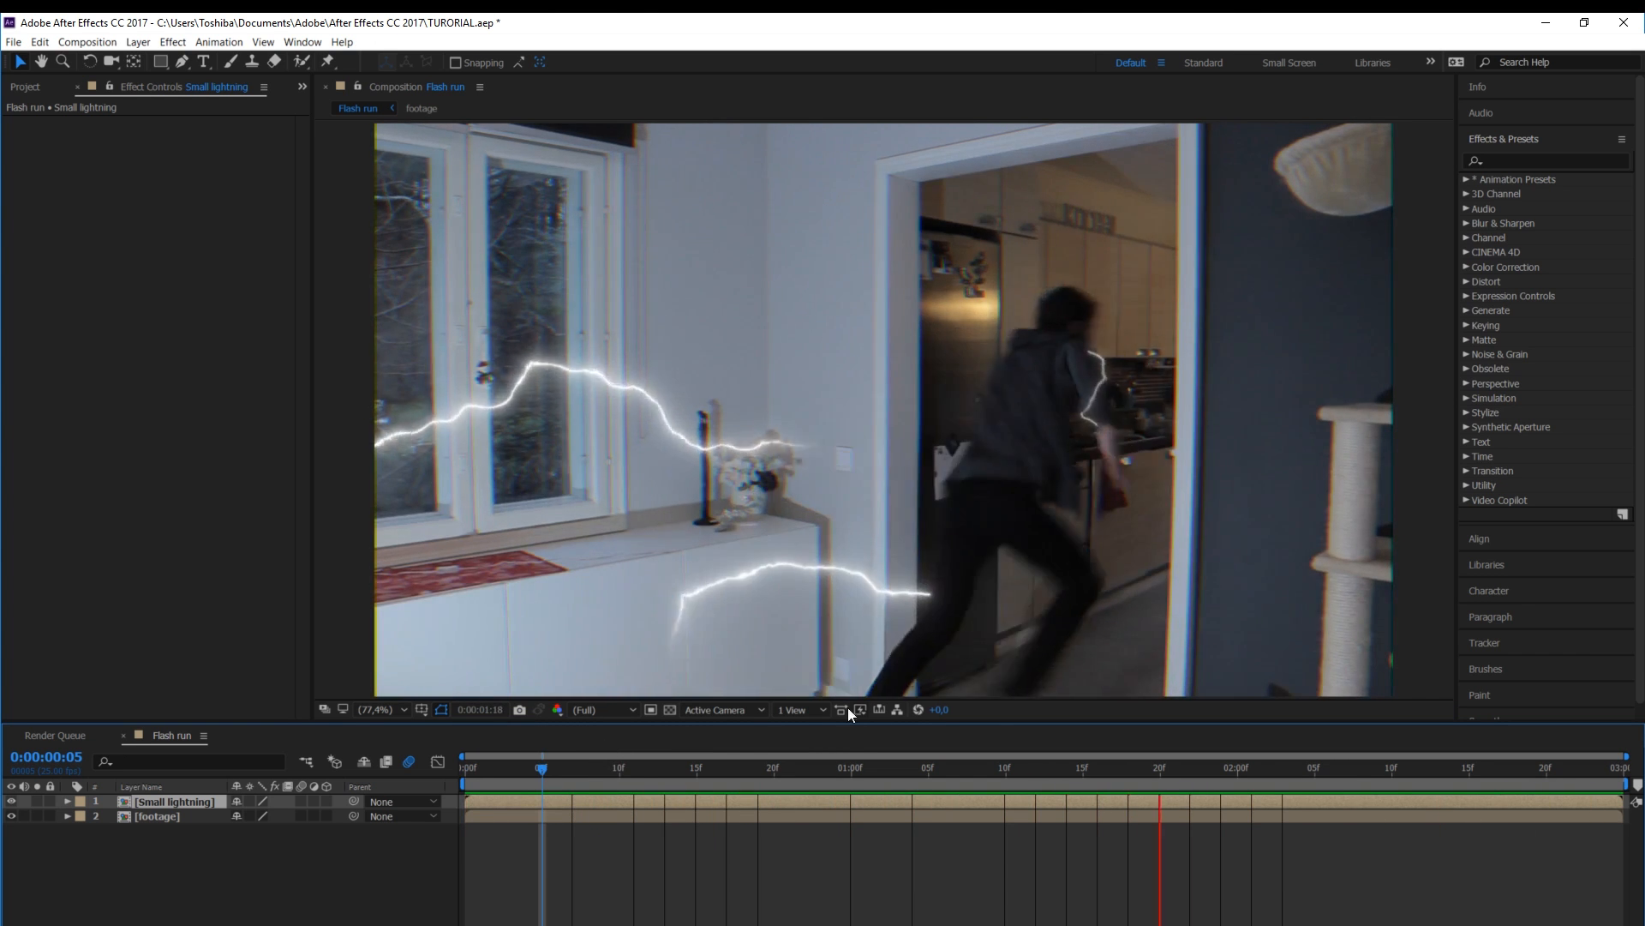
{"action": "left_click_drag", "start_coordinate": [694, 777], "coordinate": [627, 789]}
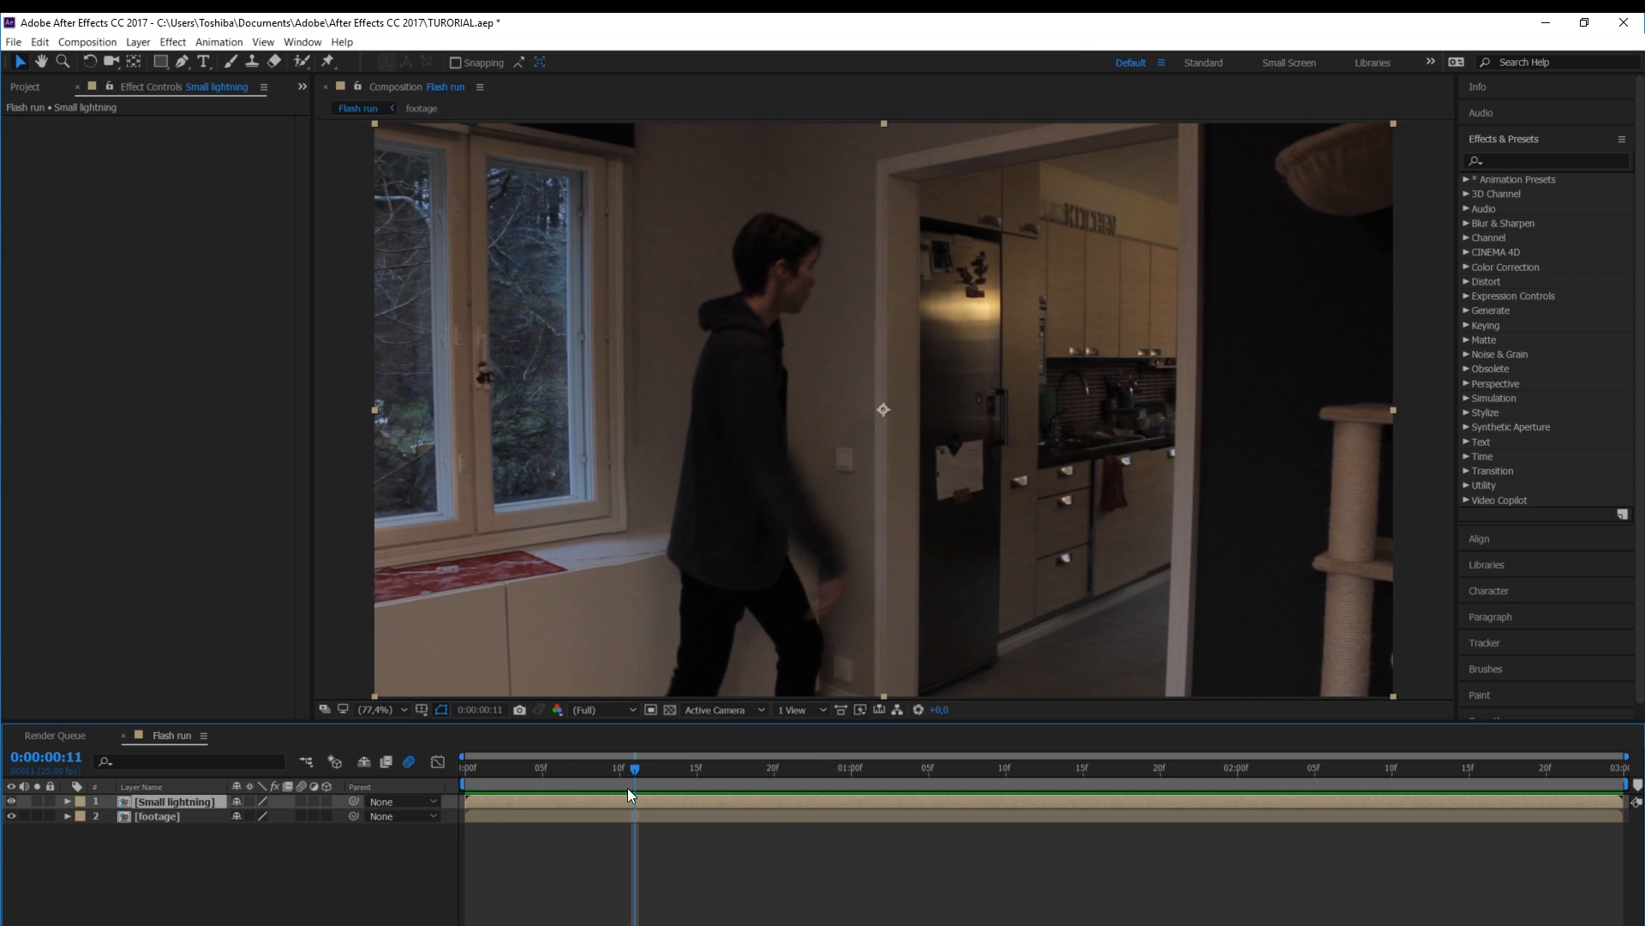
{"action": "left_click", "coordinate": [646, 773]}
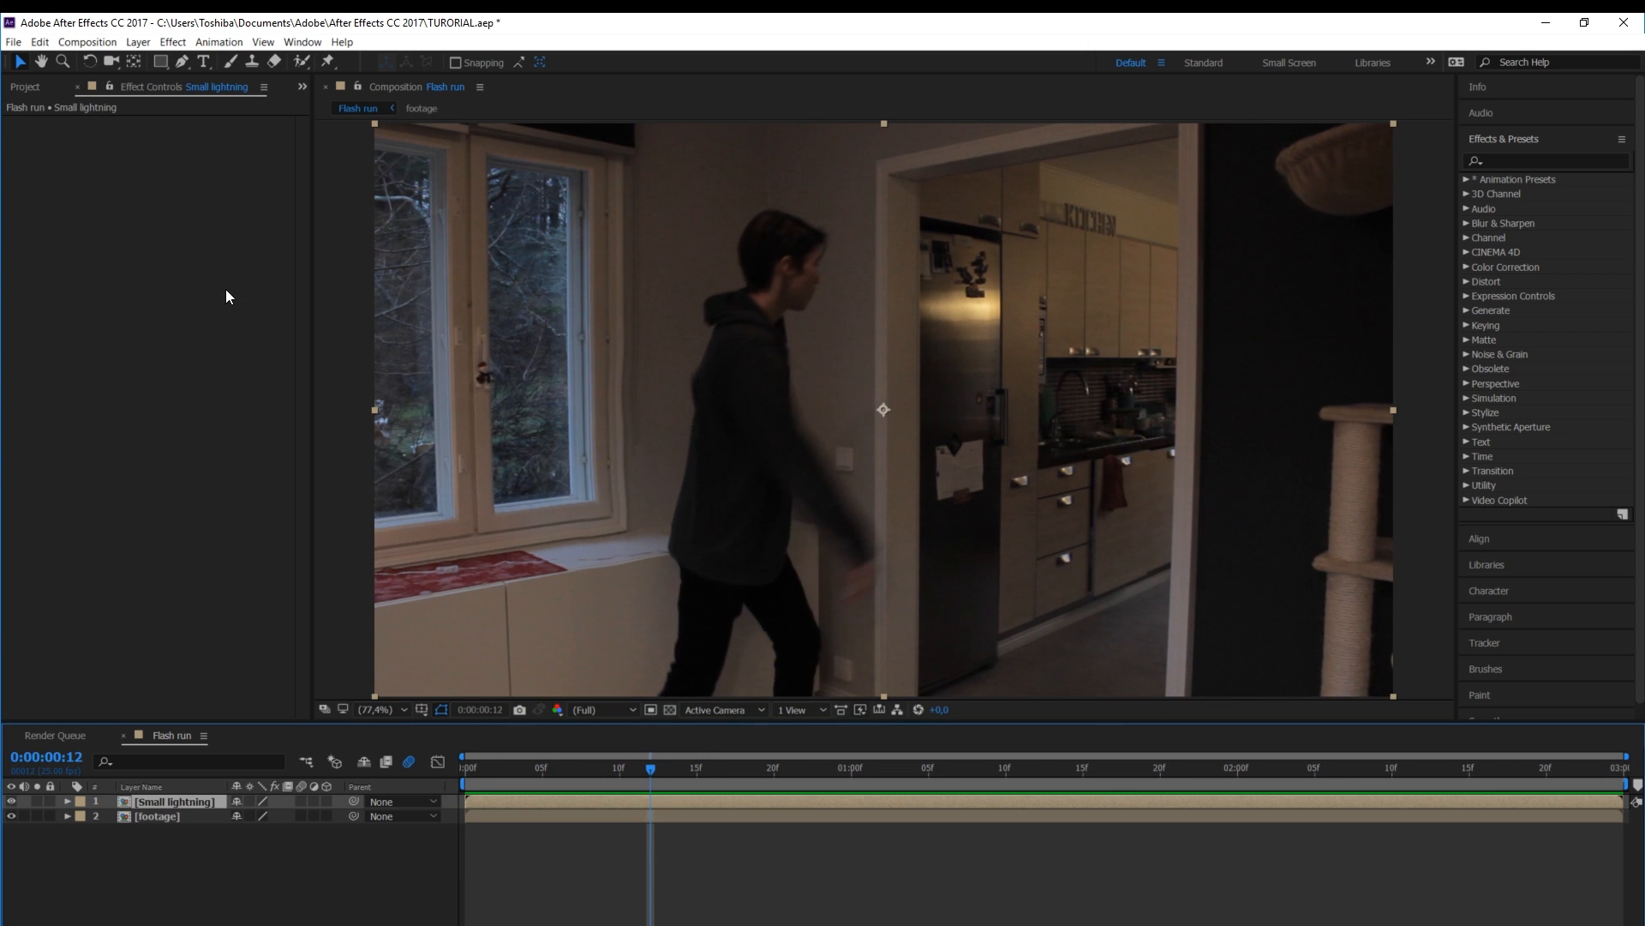
Create a white 1920 x 1080 px solid named Lightning
{"action": "left_click", "coordinate": [170, 43]}
{"action": "mouse_move", "coordinate": [150, 47]}
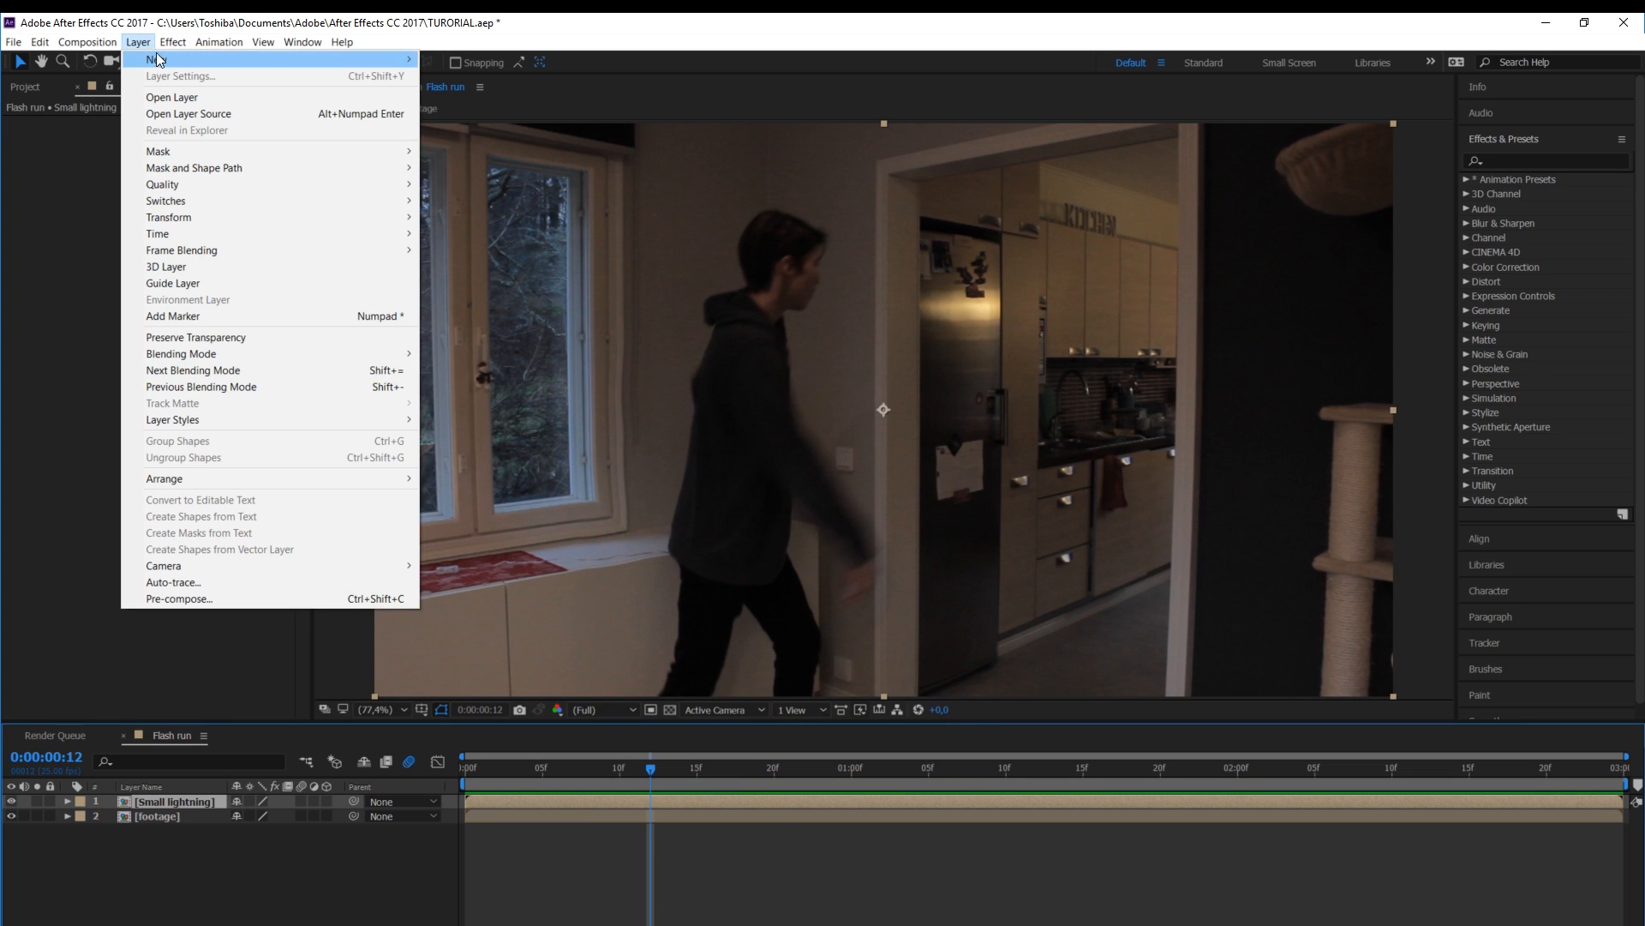
{"action": "left_click", "coordinate": [465, 76]}
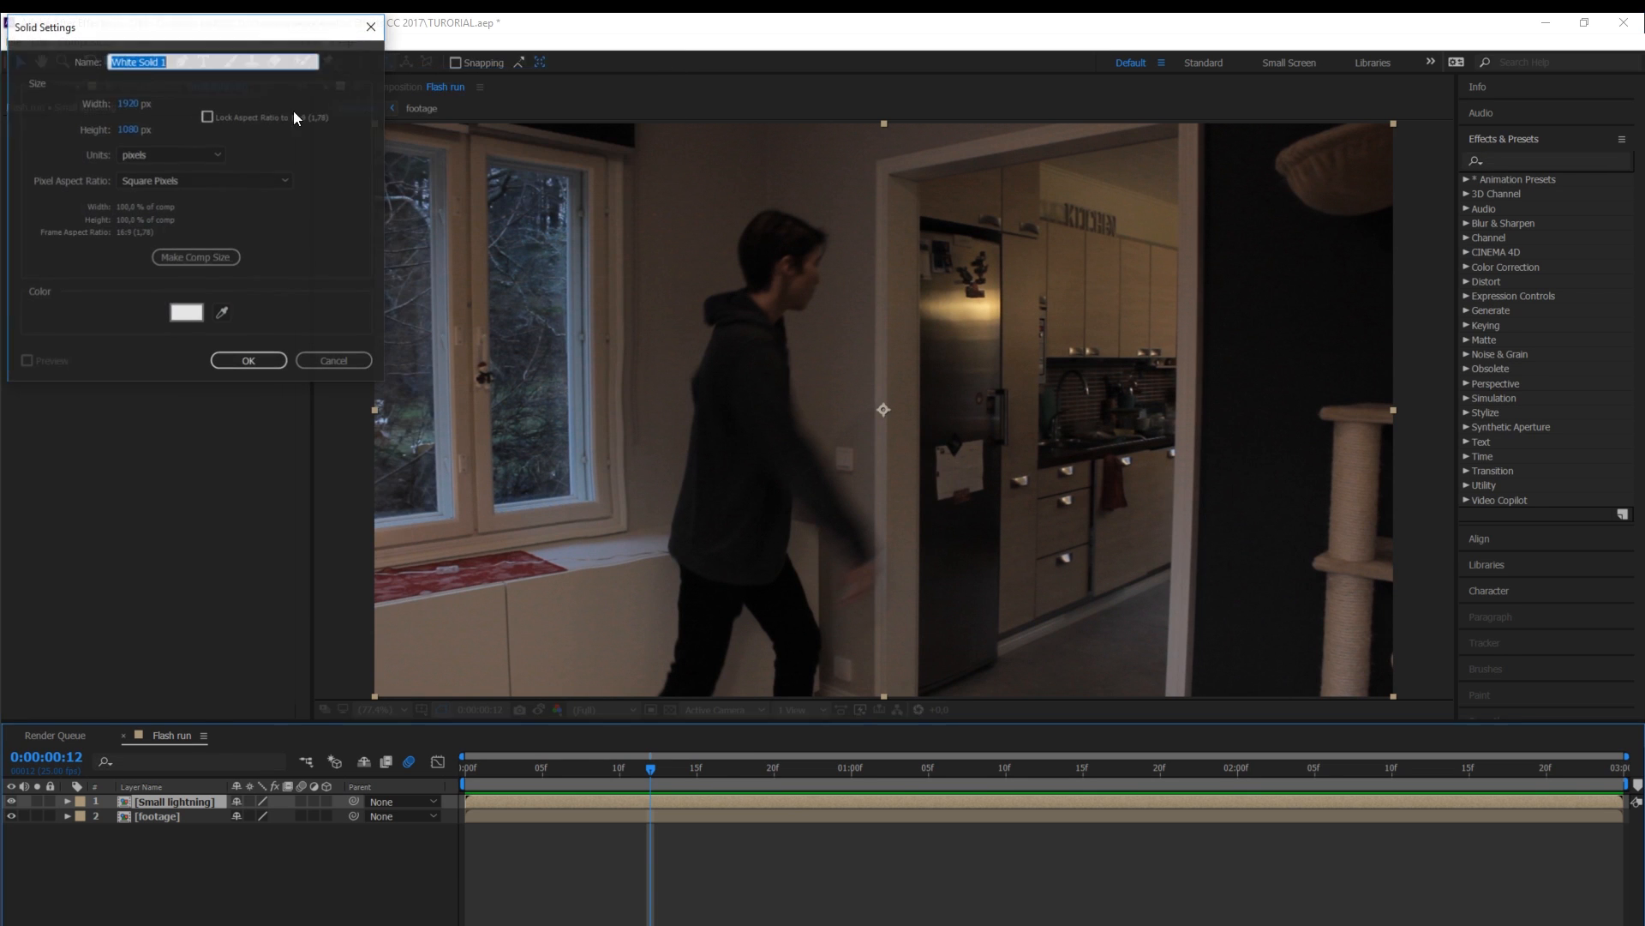
{"action": "type", "text": "Ligh"}
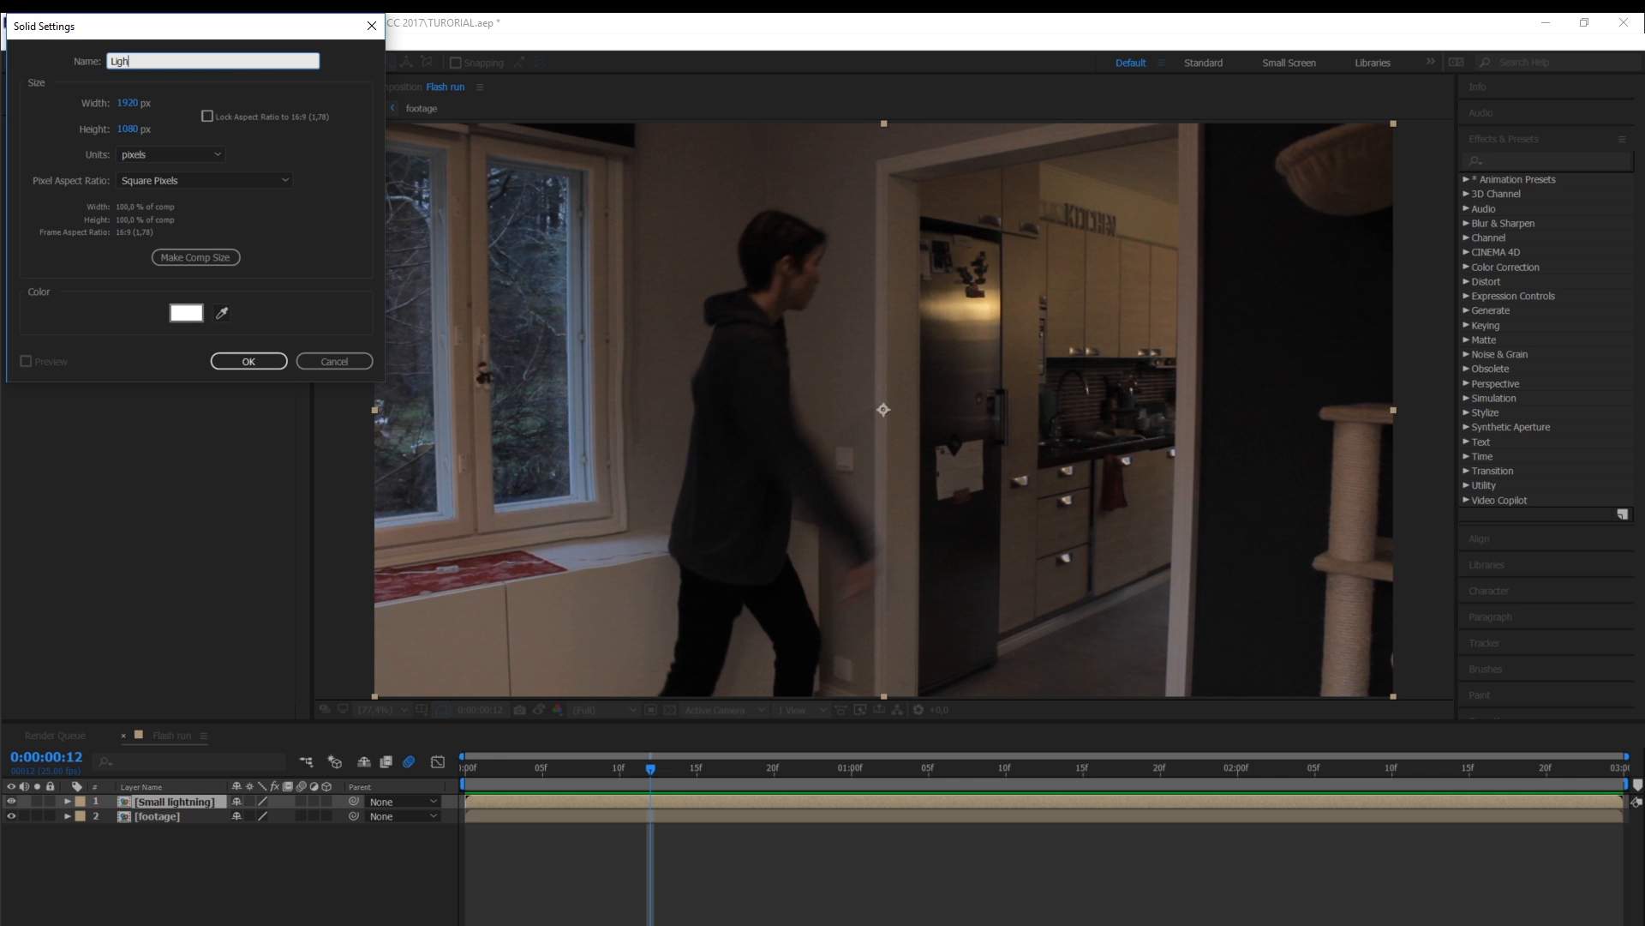
{"action": "key", "text": "Return"}
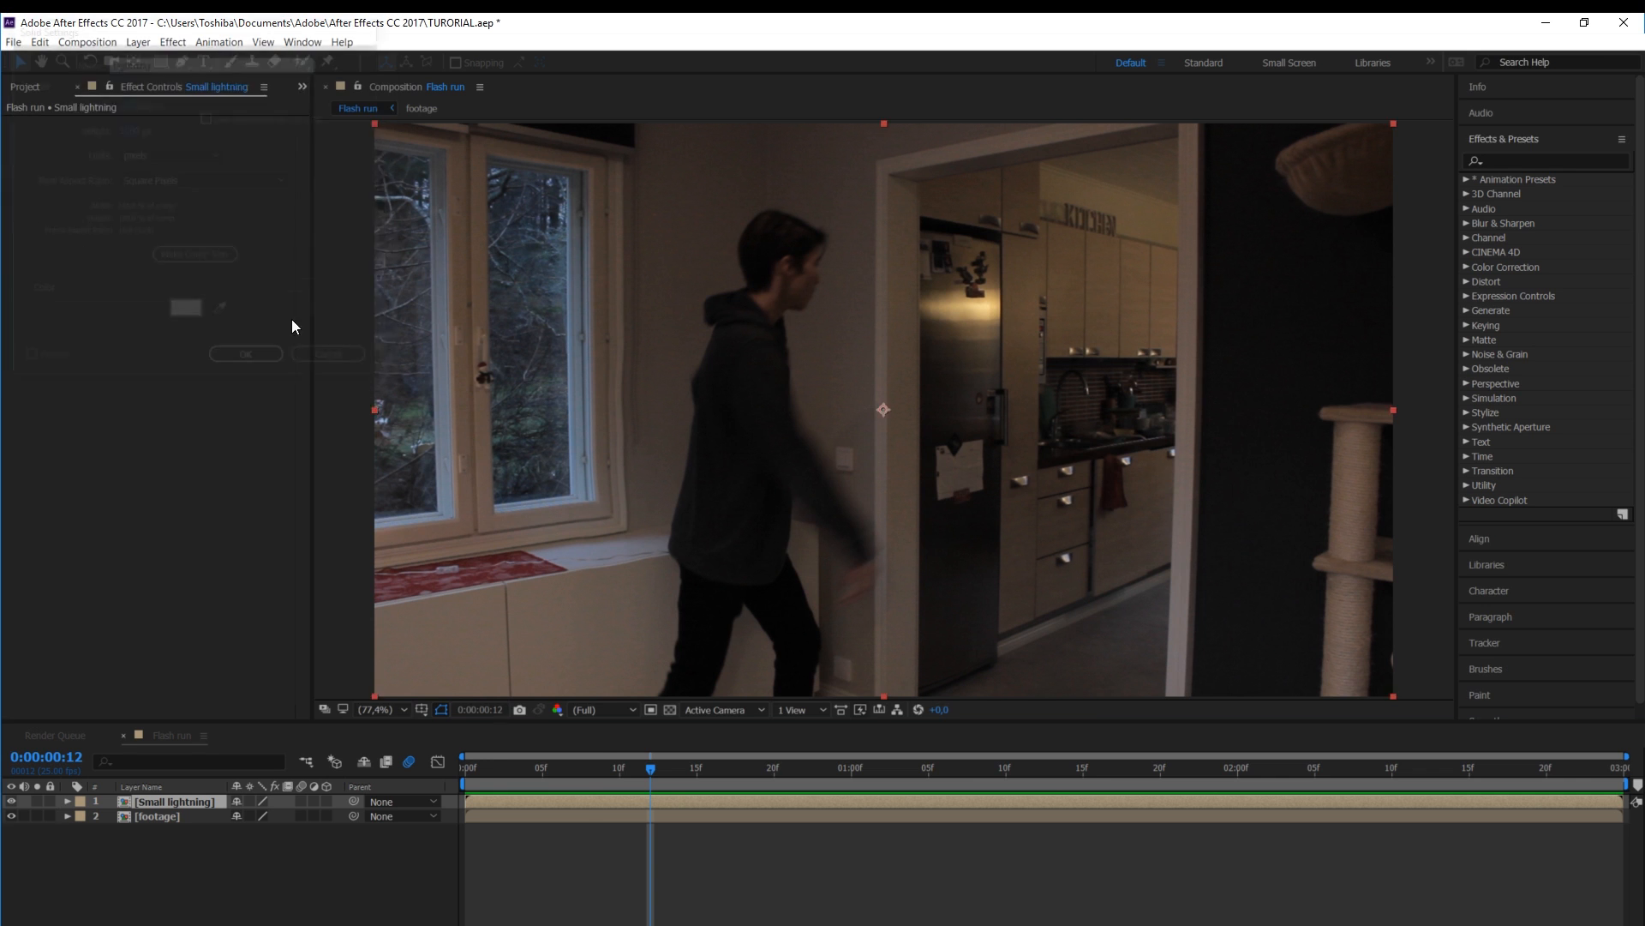
Hide the Lightning solid to see the footage and trim it to span 0:00:01:01 to about 0:00:02:15
{"action": "left_click", "coordinate": [11, 802]}
{"action": "left_click_drag", "start_coordinate": [553, 772], "coordinate": [1454, 767]}
{"action": "key", "text": "alt+bracketleft"}
{"action": "left_click_drag", "start_coordinate": [1622, 802], "coordinate": [875, 800]}
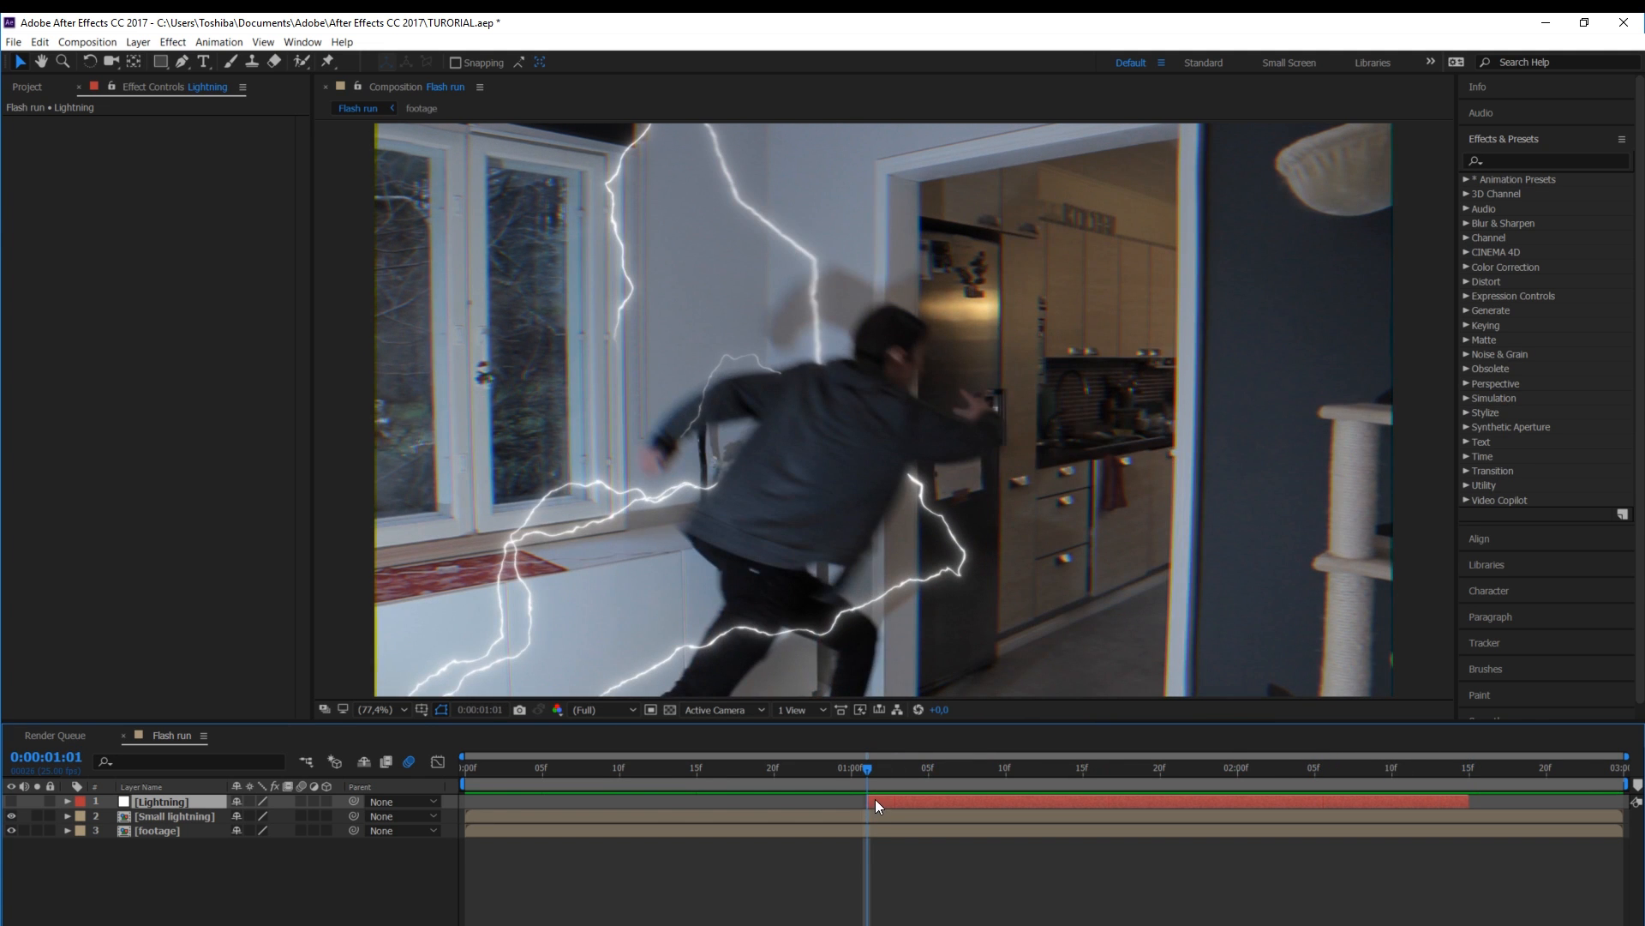
Apply the Advanced Lightning effect to the visible Lightning solid, hide the Small lightning layer and preview the bolt
{"action": "left_click", "coordinate": [173, 42]}
{"action": "mouse_move", "coordinate": [224, 245]}
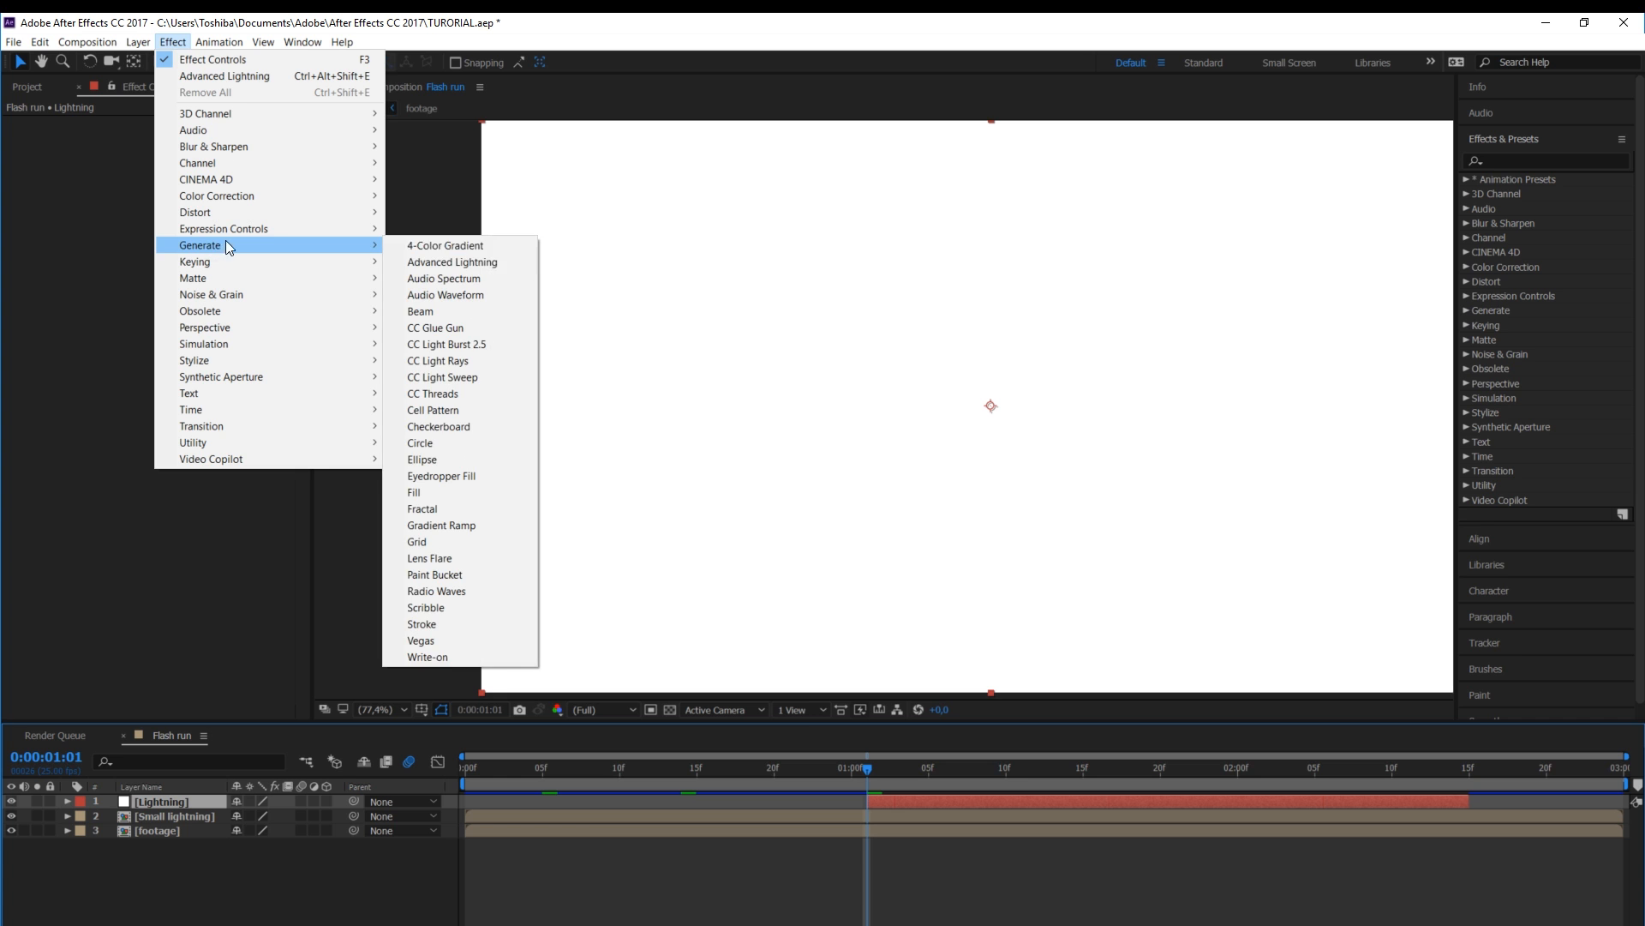
{"action": "left_click", "coordinate": [447, 264]}
{"action": "left_click", "coordinate": [172, 816]}
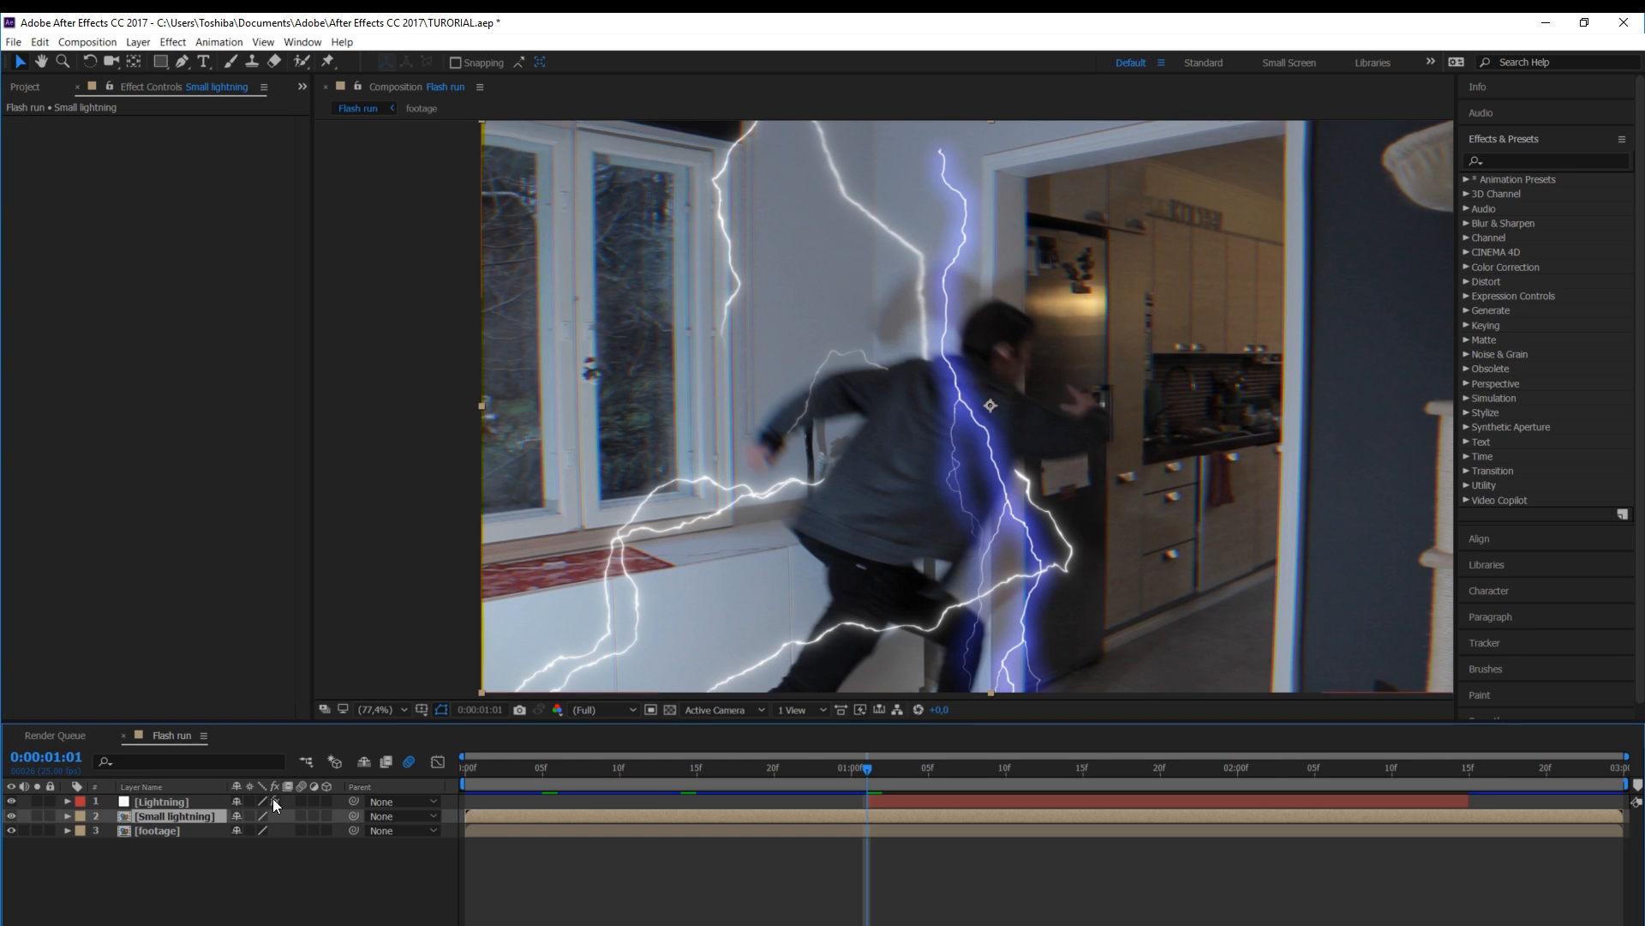
{"action": "left_click", "coordinate": [11, 816]}
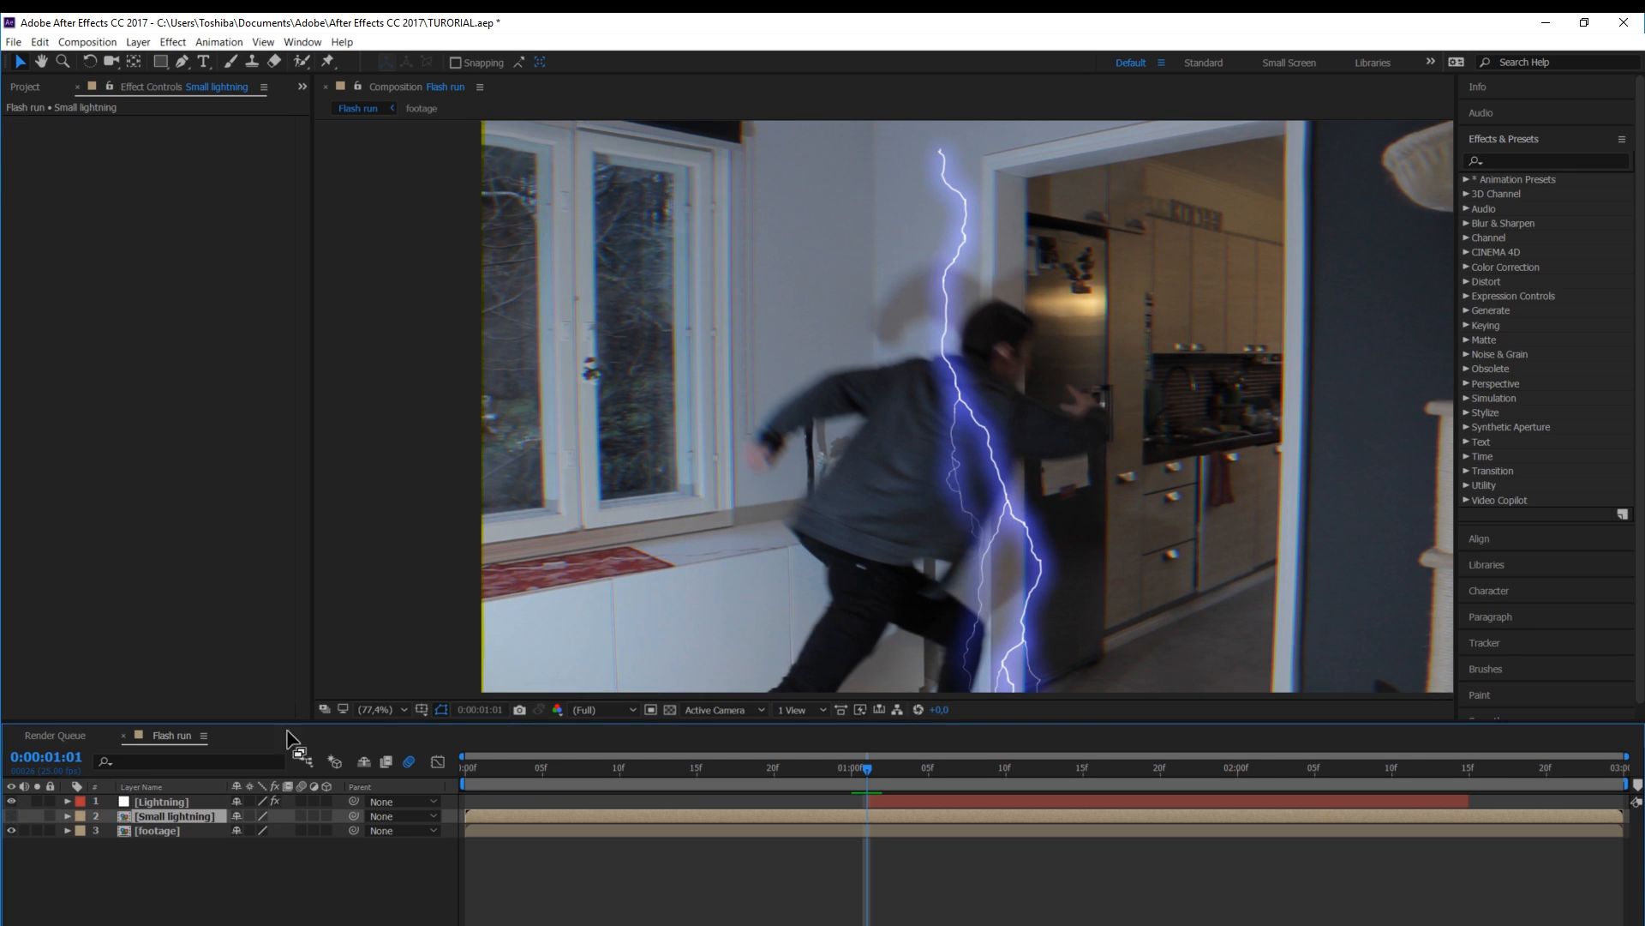
{"action": "mouse_move", "coordinate": [872, 770]}
{"action": "left_mouse_down"}
{"action": "mouse_move", "coordinate": [950, 764]}
{"action": "mouse_move", "coordinate": [877, 780]}
{"action": "left_mouse_up"}
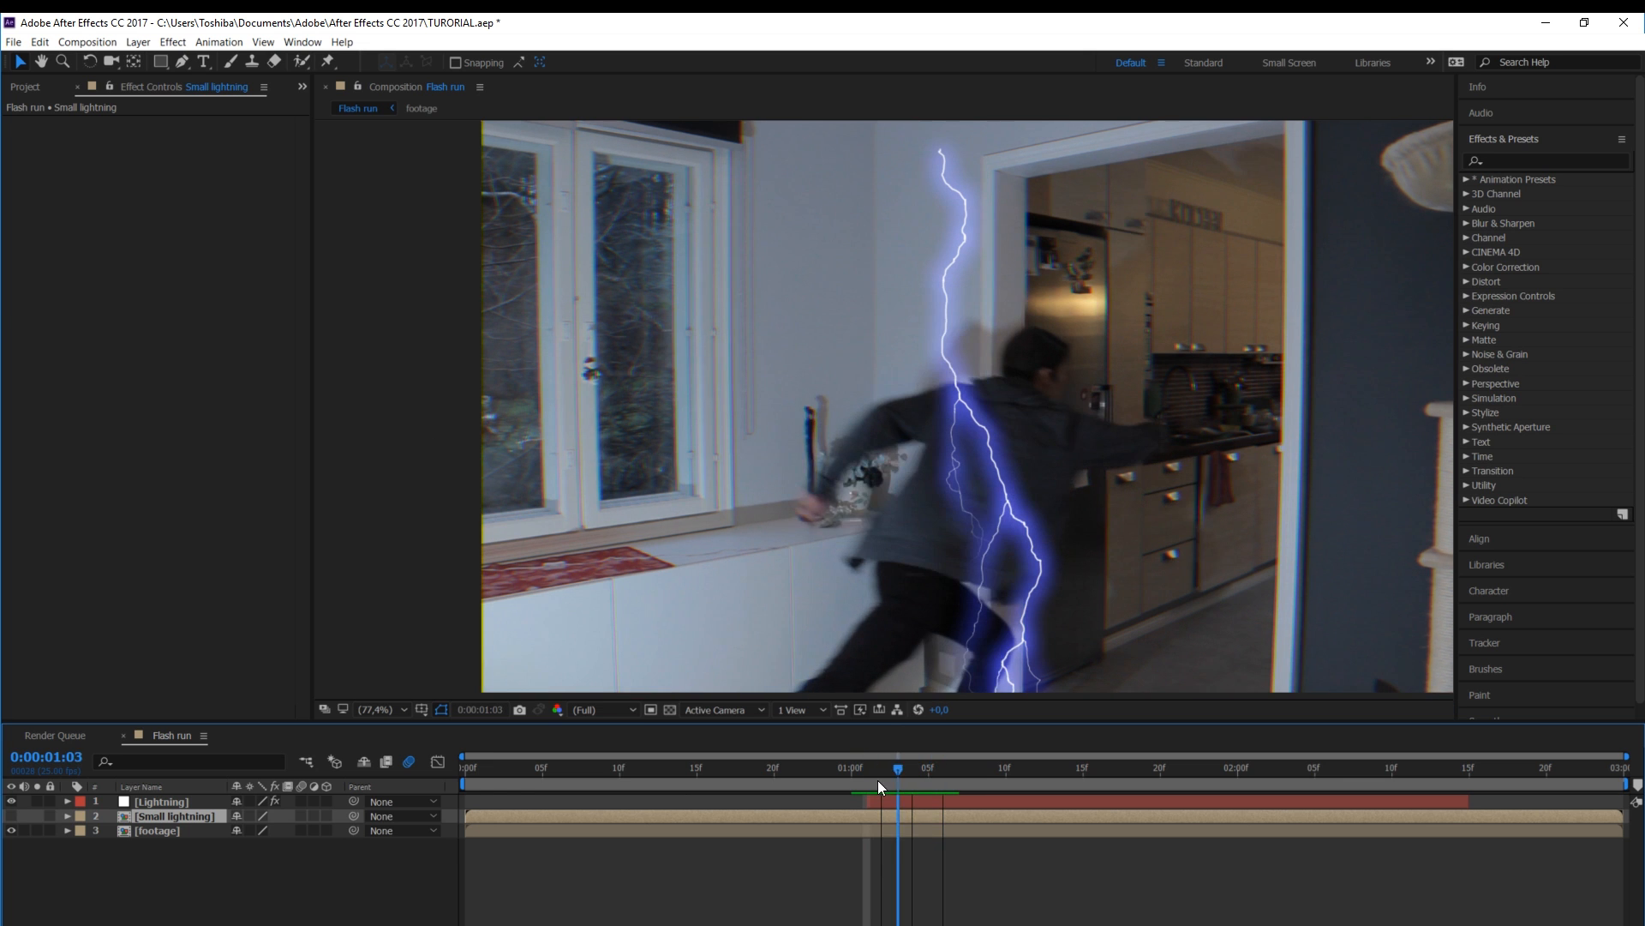
Set the Lightning layer's Advanced Lightning type to Strike and its Forking to 0%
{"action": "left_click", "coordinate": [881, 802]}
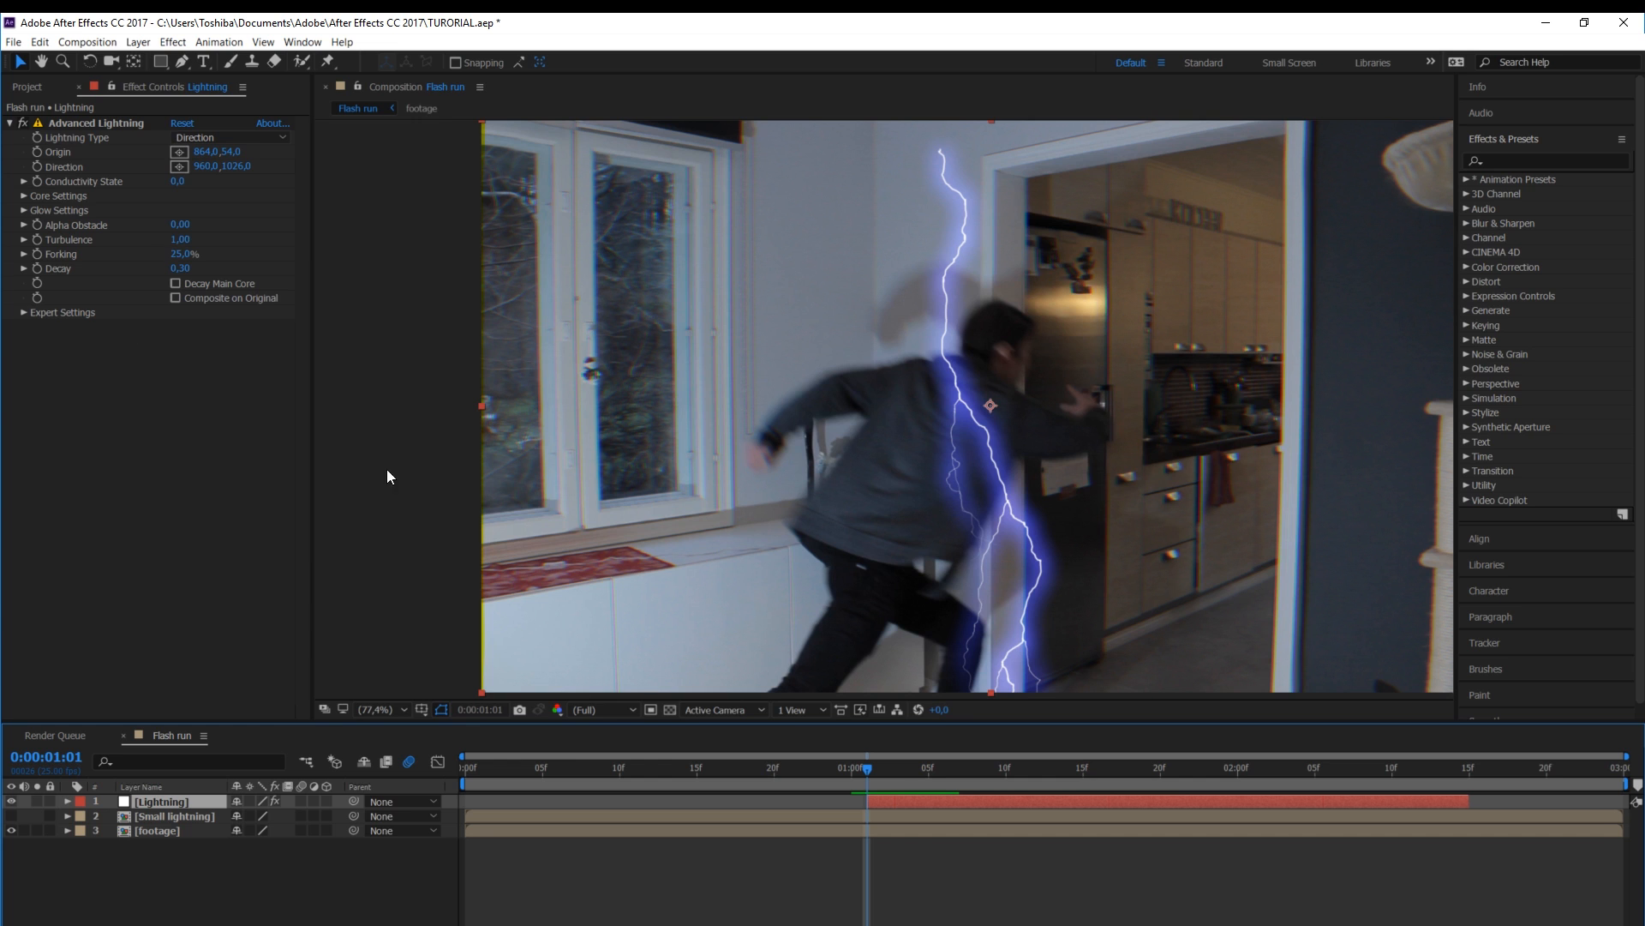
{"action": "left_click", "coordinate": [223, 137]}
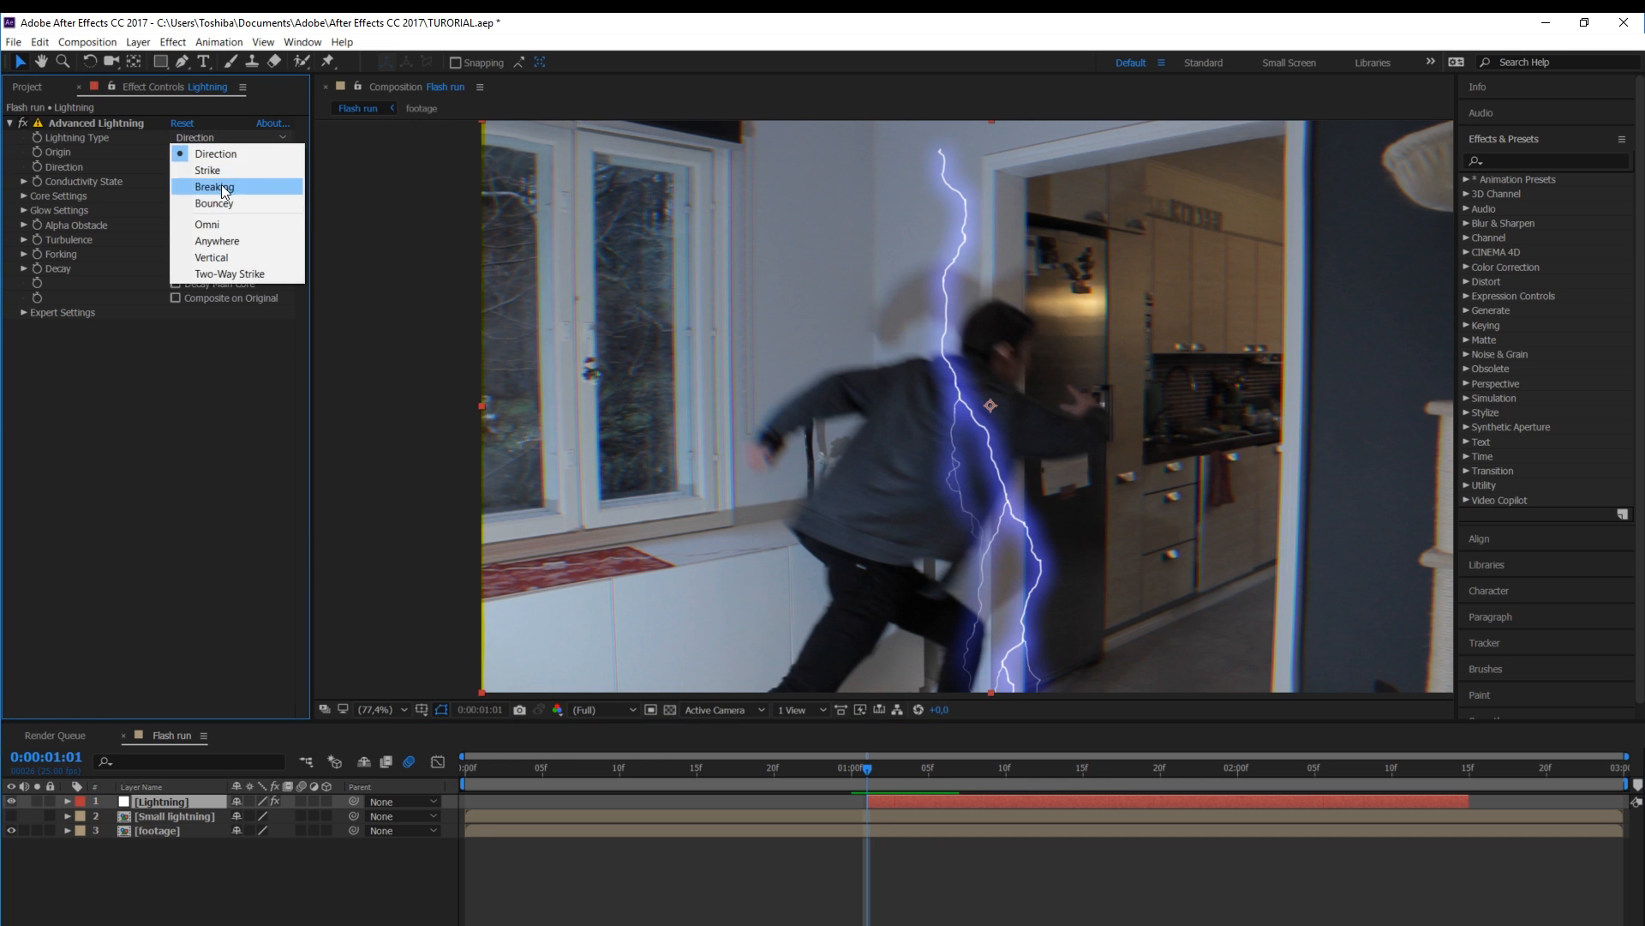
{"action": "left_click", "coordinate": [205, 172]}
{"action": "left_click", "coordinate": [185, 253]}
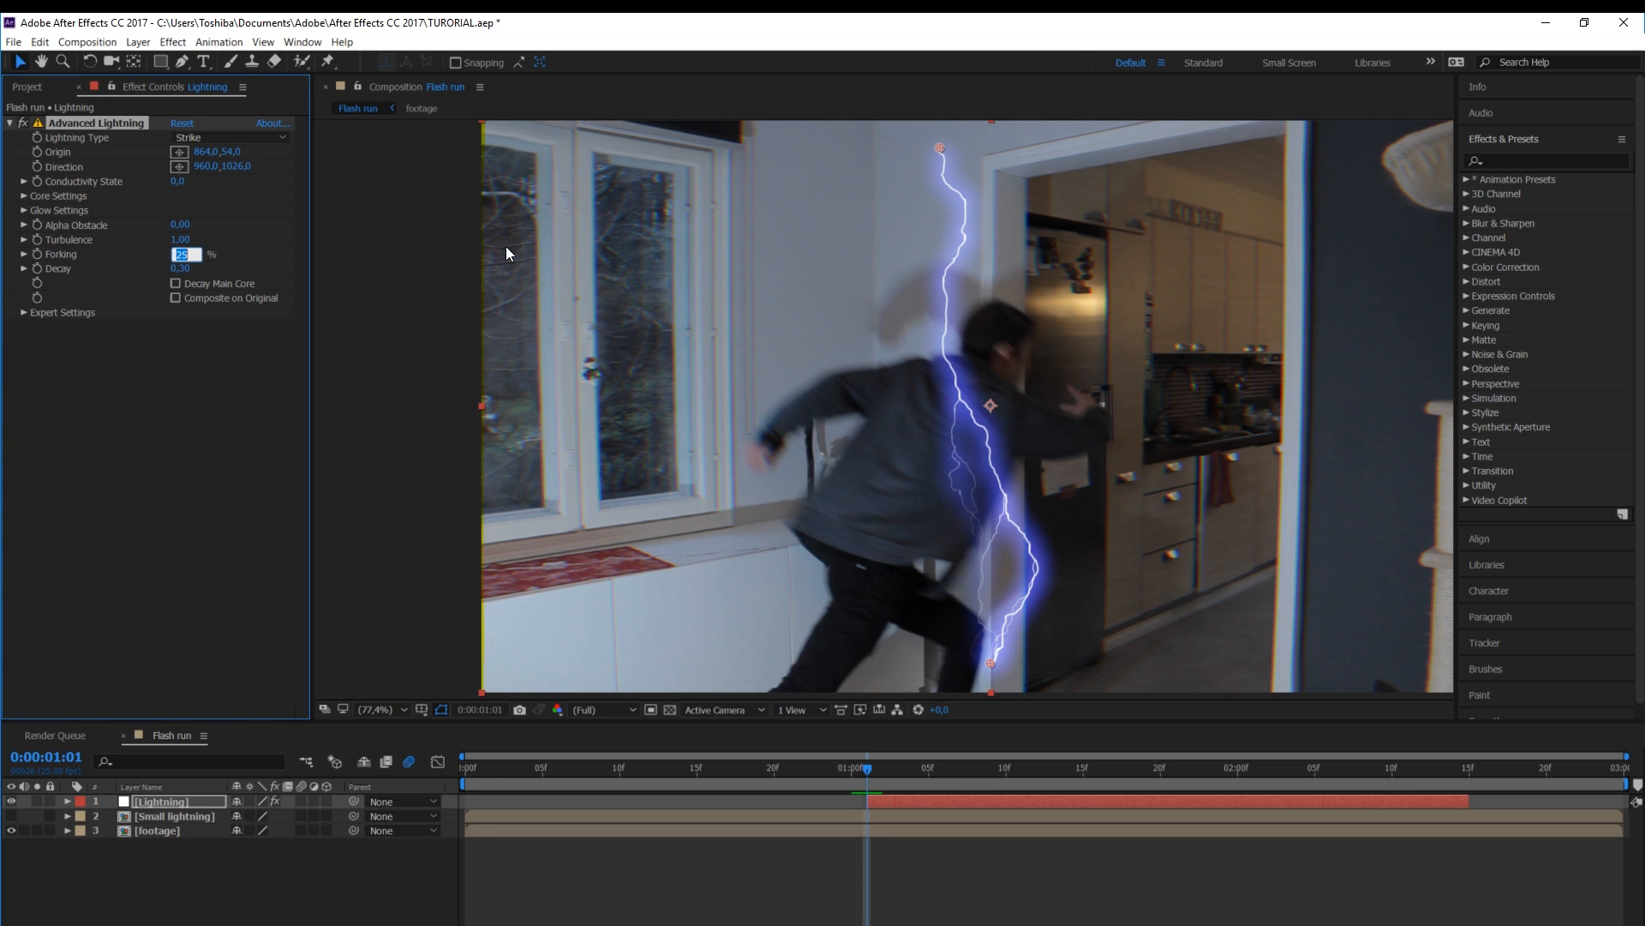
{"action": "type", "text": "0"}
{"action": "key", "text": "Return"}
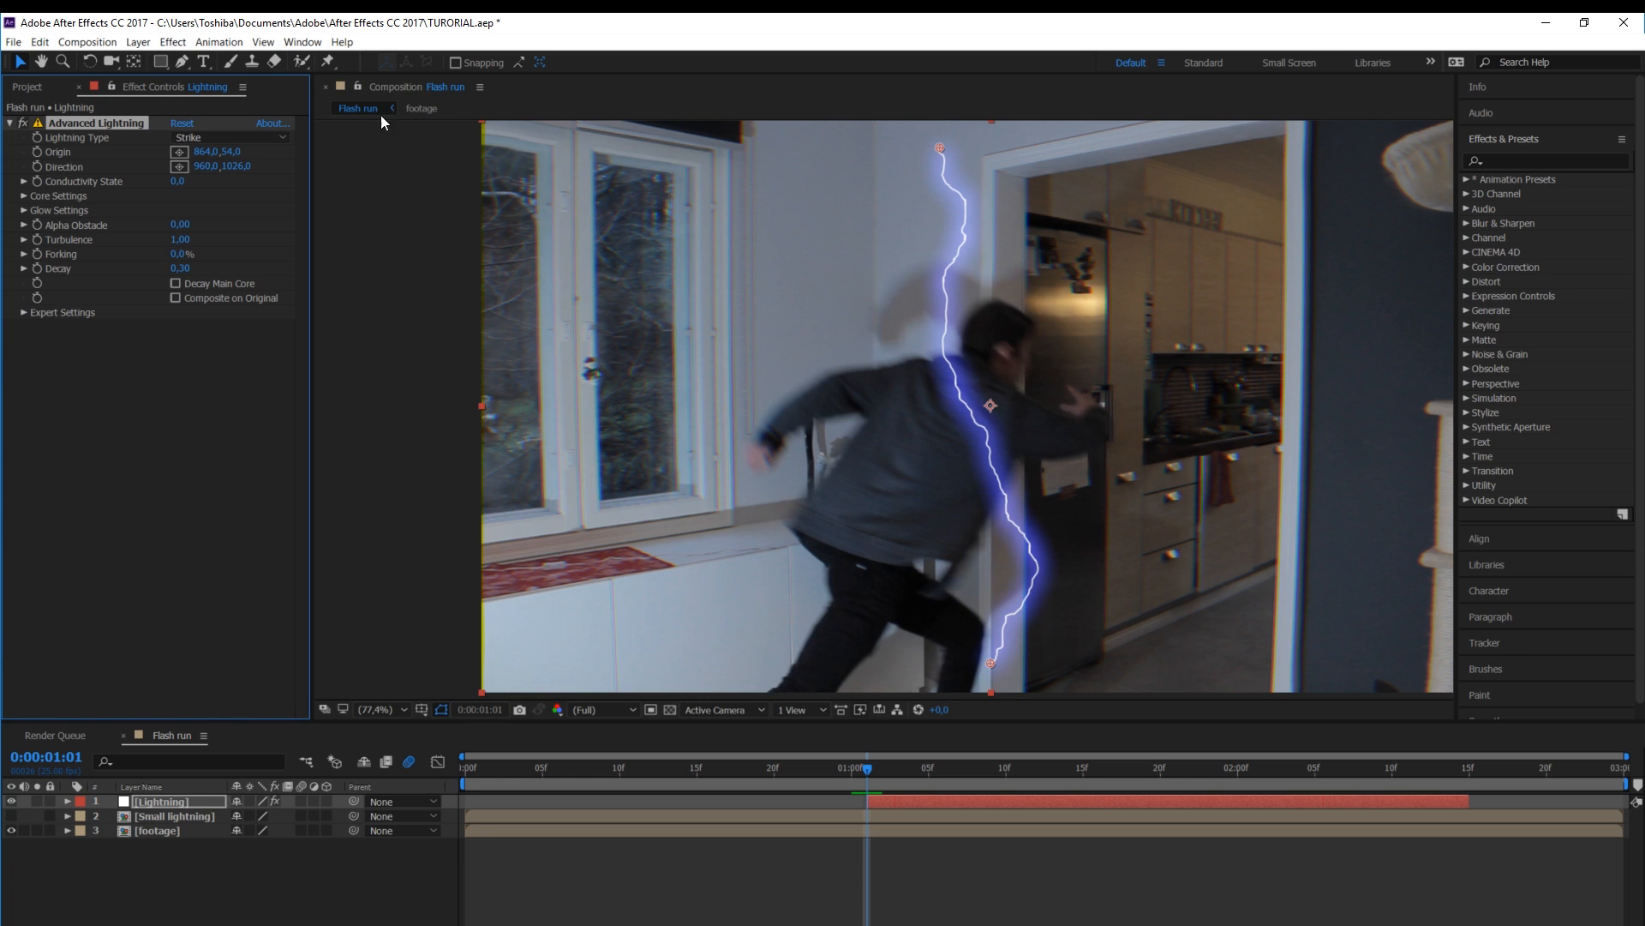
Set the Complexity in Advanced Lightning's Expert Settings to 3
{"action": "left_click", "coordinate": [24, 312]}
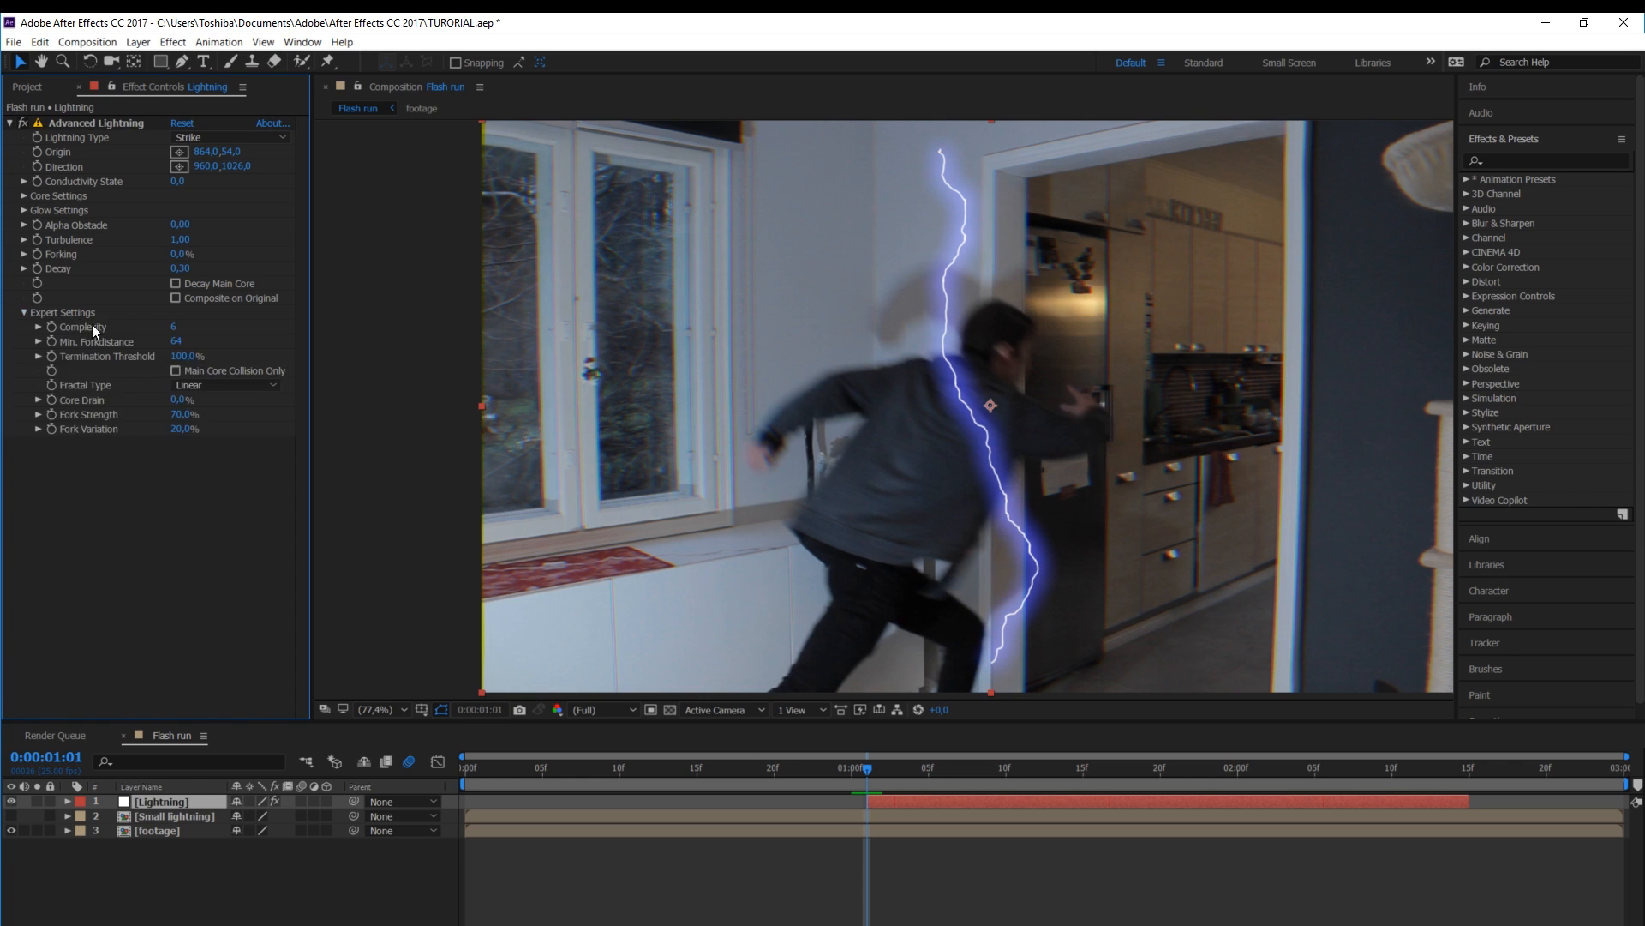
{"action": "left_click", "coordinate": [173, 325]}
{"action": "type", "text": "3"}
{"action": "key", "text": "Return"}
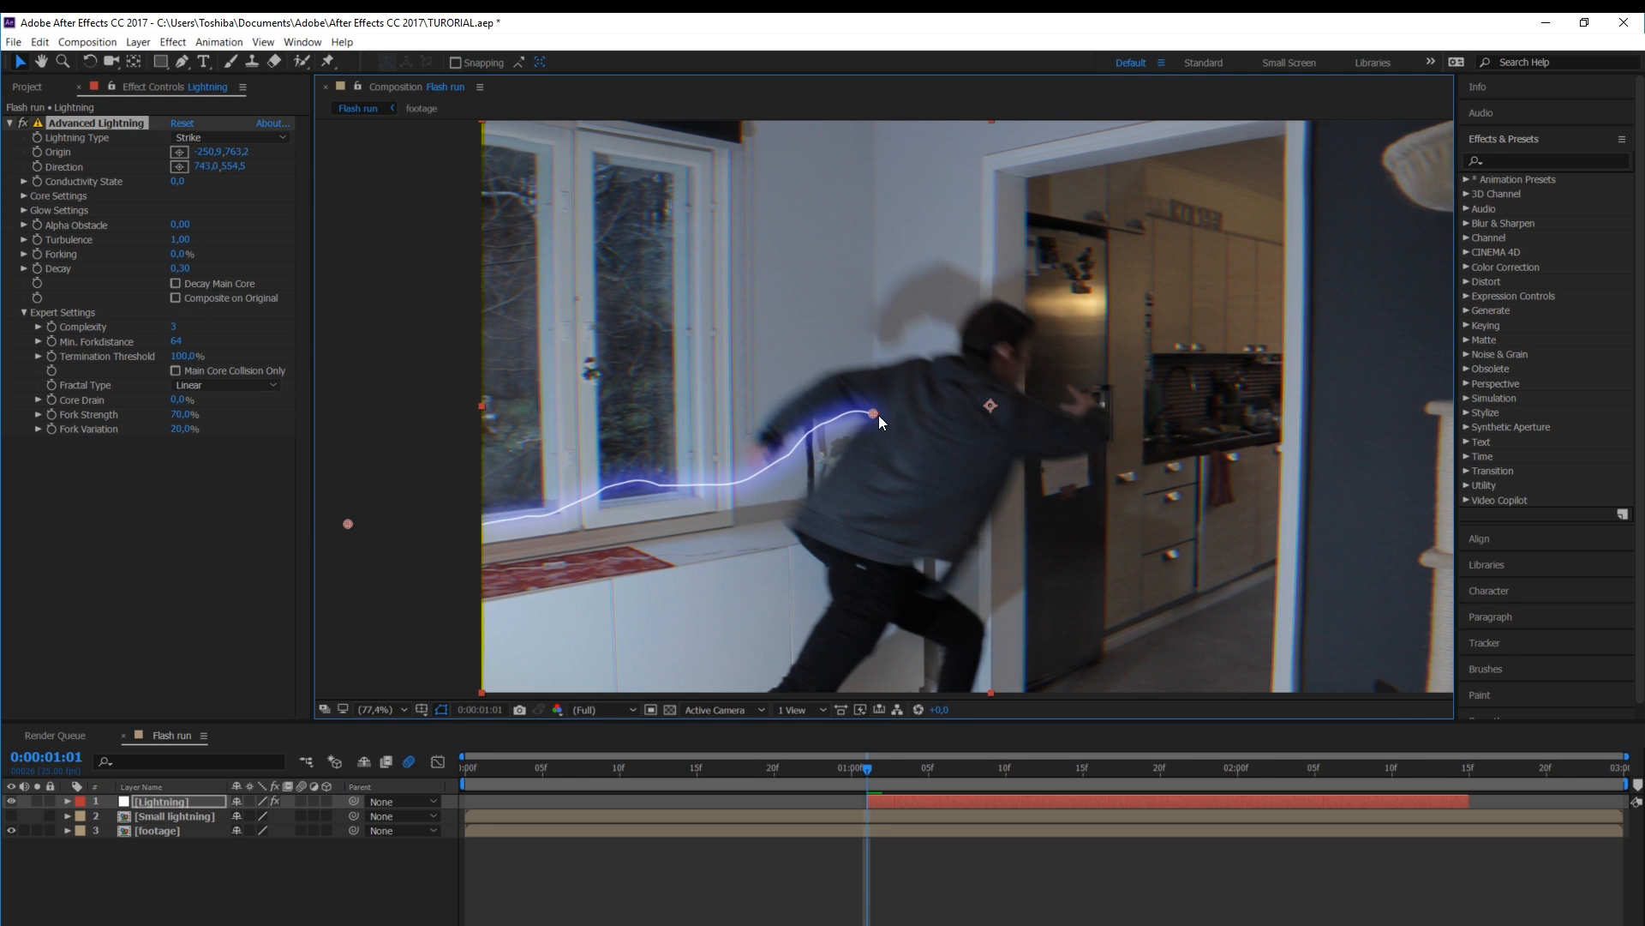
Place the bolt's Direction point on the runner's back at about 748, 555 and its Origin outside the frame at about -277, 776
{"action": "mouse_move", "coordinate": [877, 415]}
{"action": "left_mouse_down"}
{"action": "mouse_move", "coordinate": [897, 368]}
{"action": "mouse_move", "coordinate": [878, 412]}
{"action": "left_mouse_up"}
{"action": "left_click_drag", "start_coordinate": [881, 399], "coordinate": [872, 410]}
{"action": "left_click_drag", "start_coordinate": [346, 526], "coordinate": [334, 531]}
Set the Advanced Lightning Glow Opacity to 0%
{"action": "left_click", "coordinate": [24, 210]}
{"action": "left_click", "coordinate": [181, 240]}
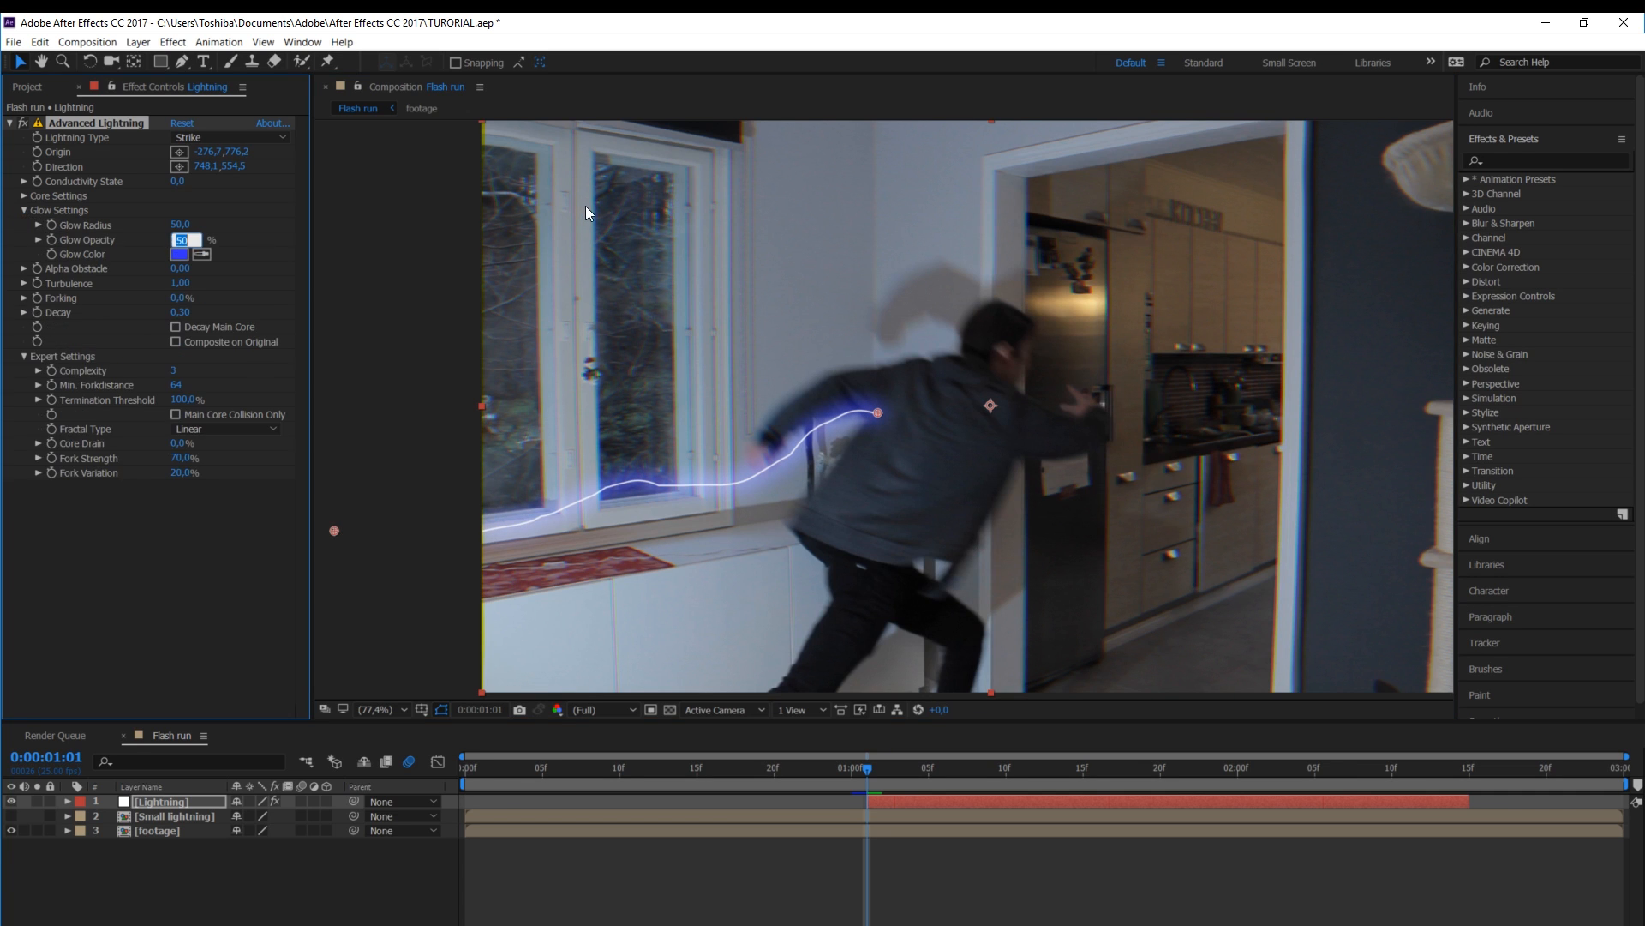
{"action": "type", "text": "0"}
{"action": "key", "text": "Return"}
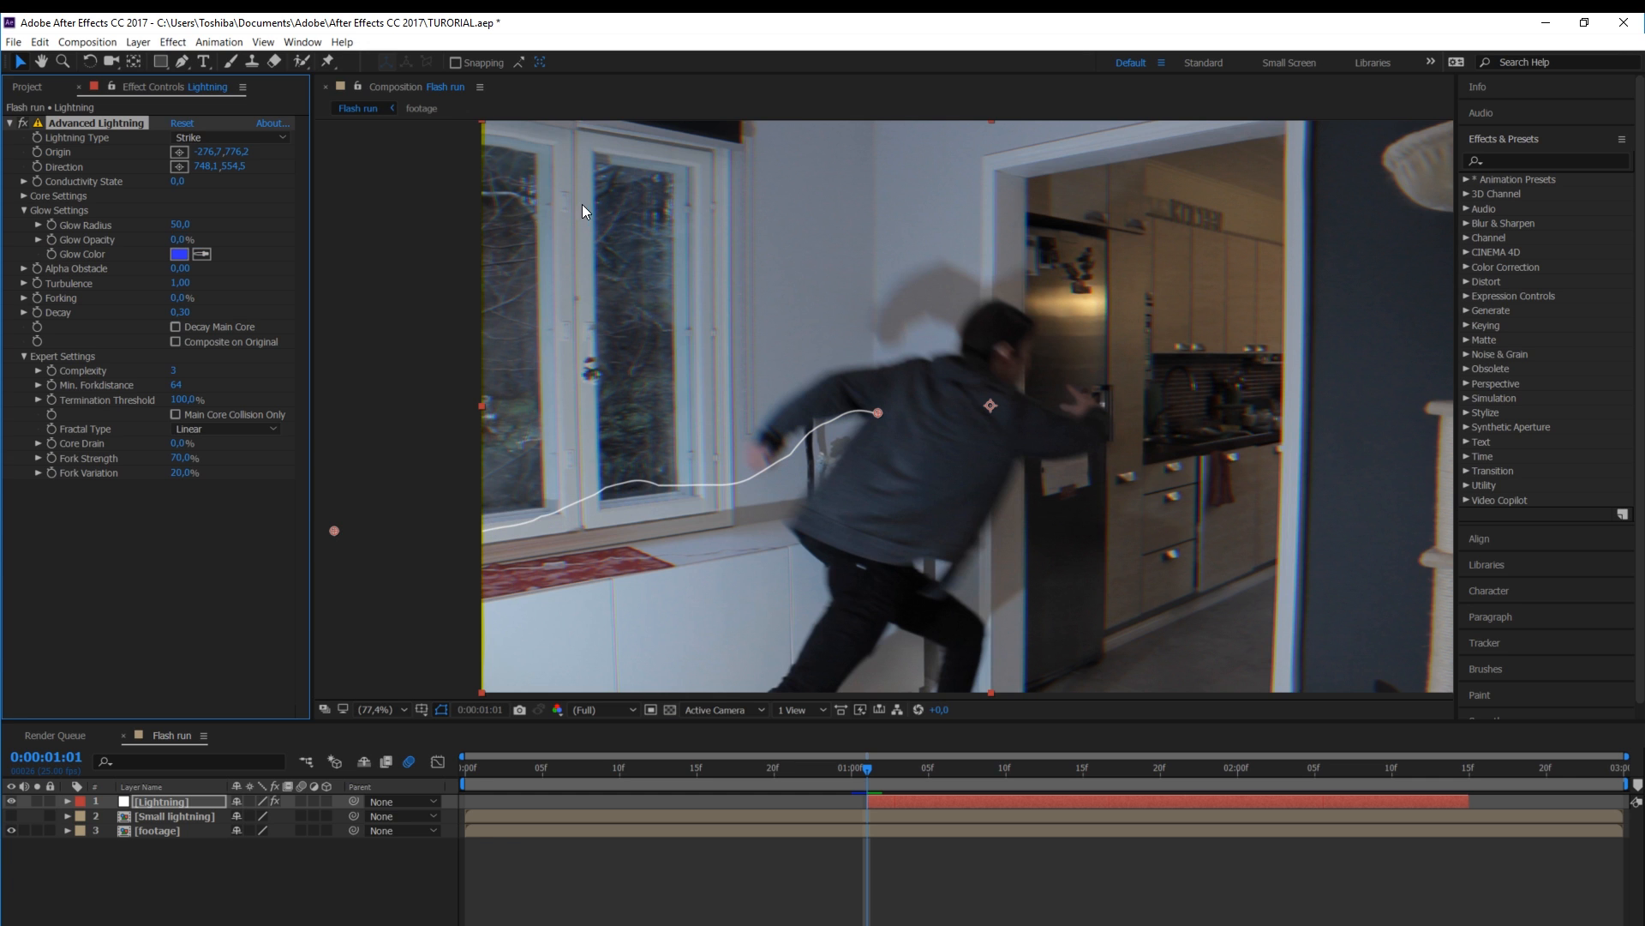
{"action": "left_click", "coordinate": [24, 210]}
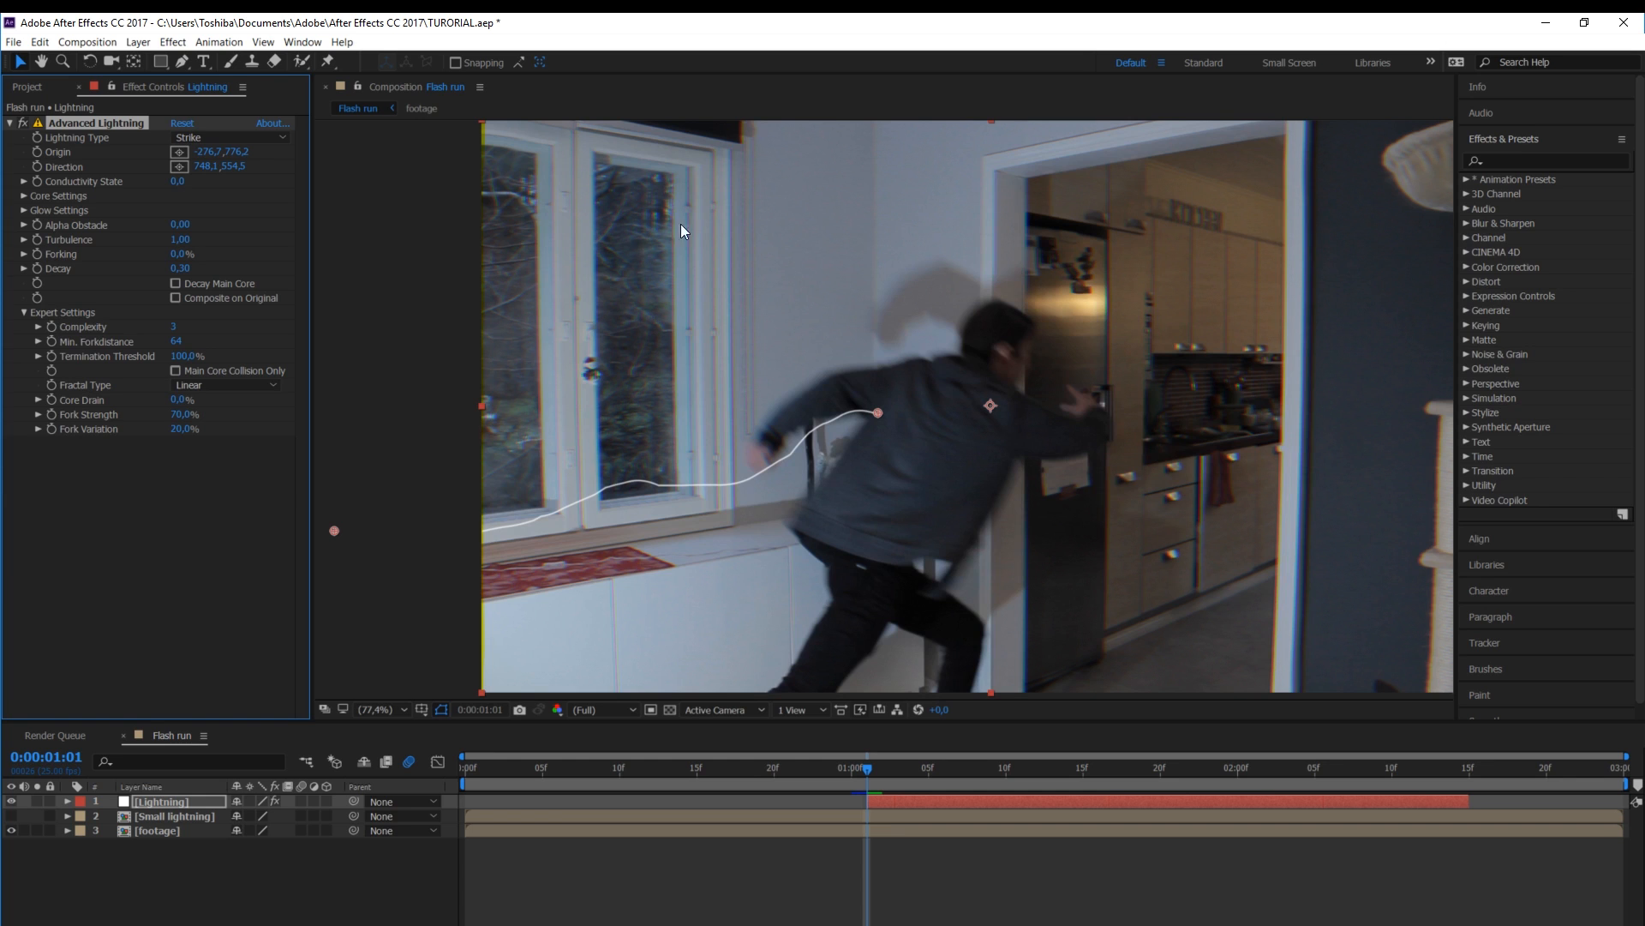
Start keyframing the bolt's Direction at 0:00:01:01 and move the point with the runner's back through 0:00:01:05
{"action": "left_click", "coordinate": [868, 781]}
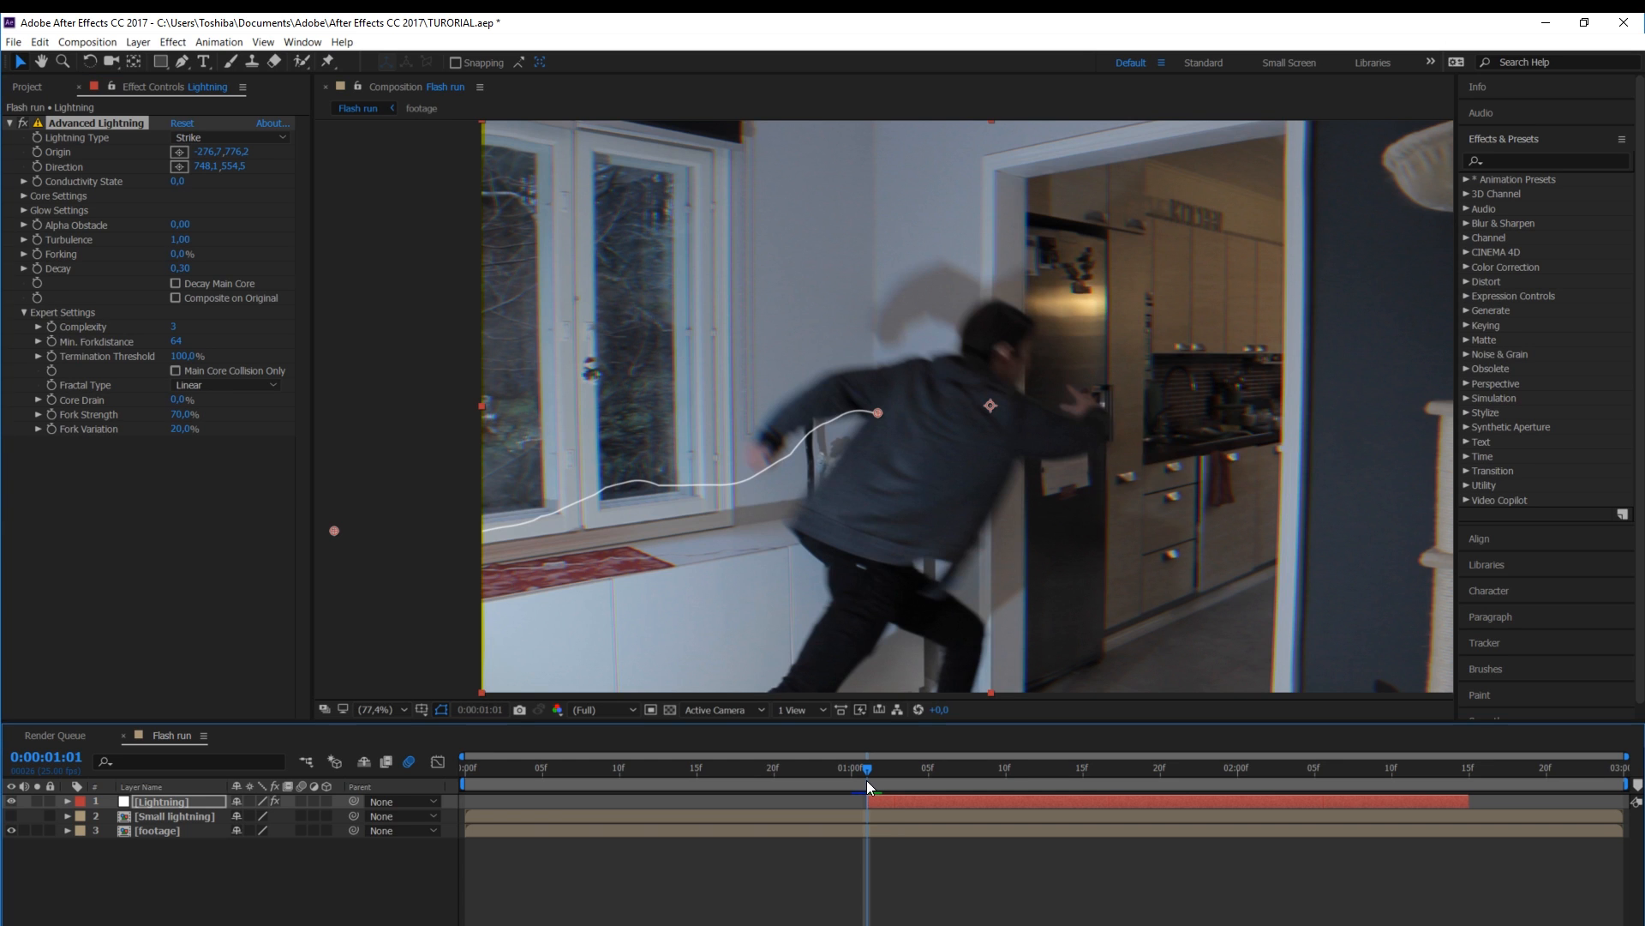
{"action": "left_click", "coordinate": [37, 167]}
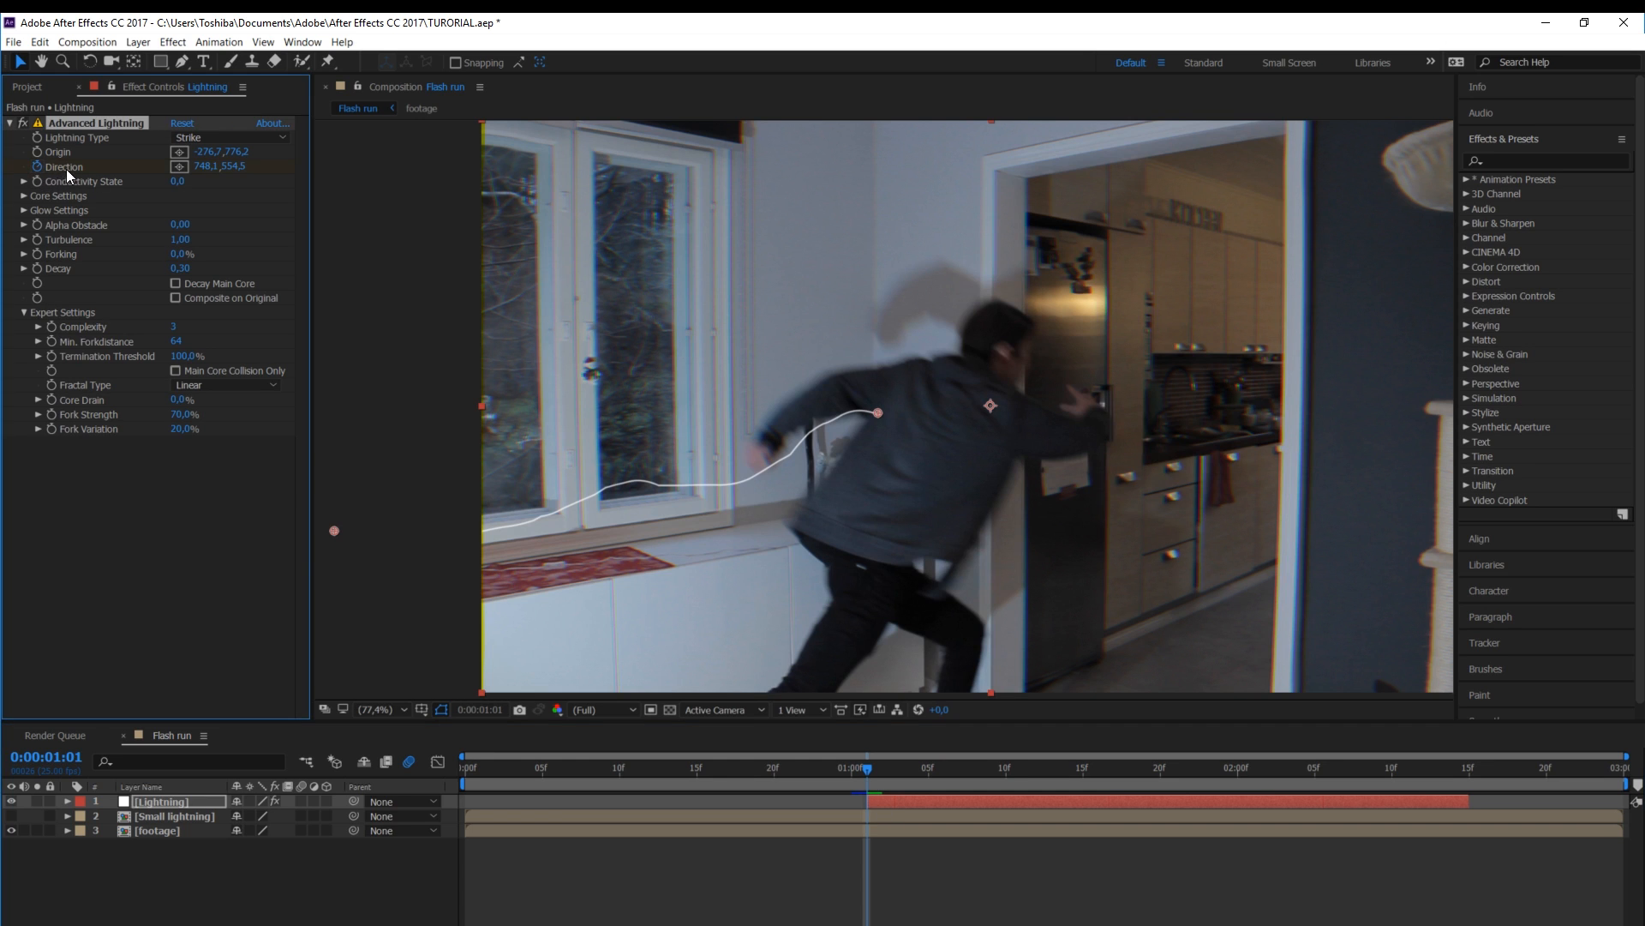
{"action": "left_click", "coordinate": [882, 769]}
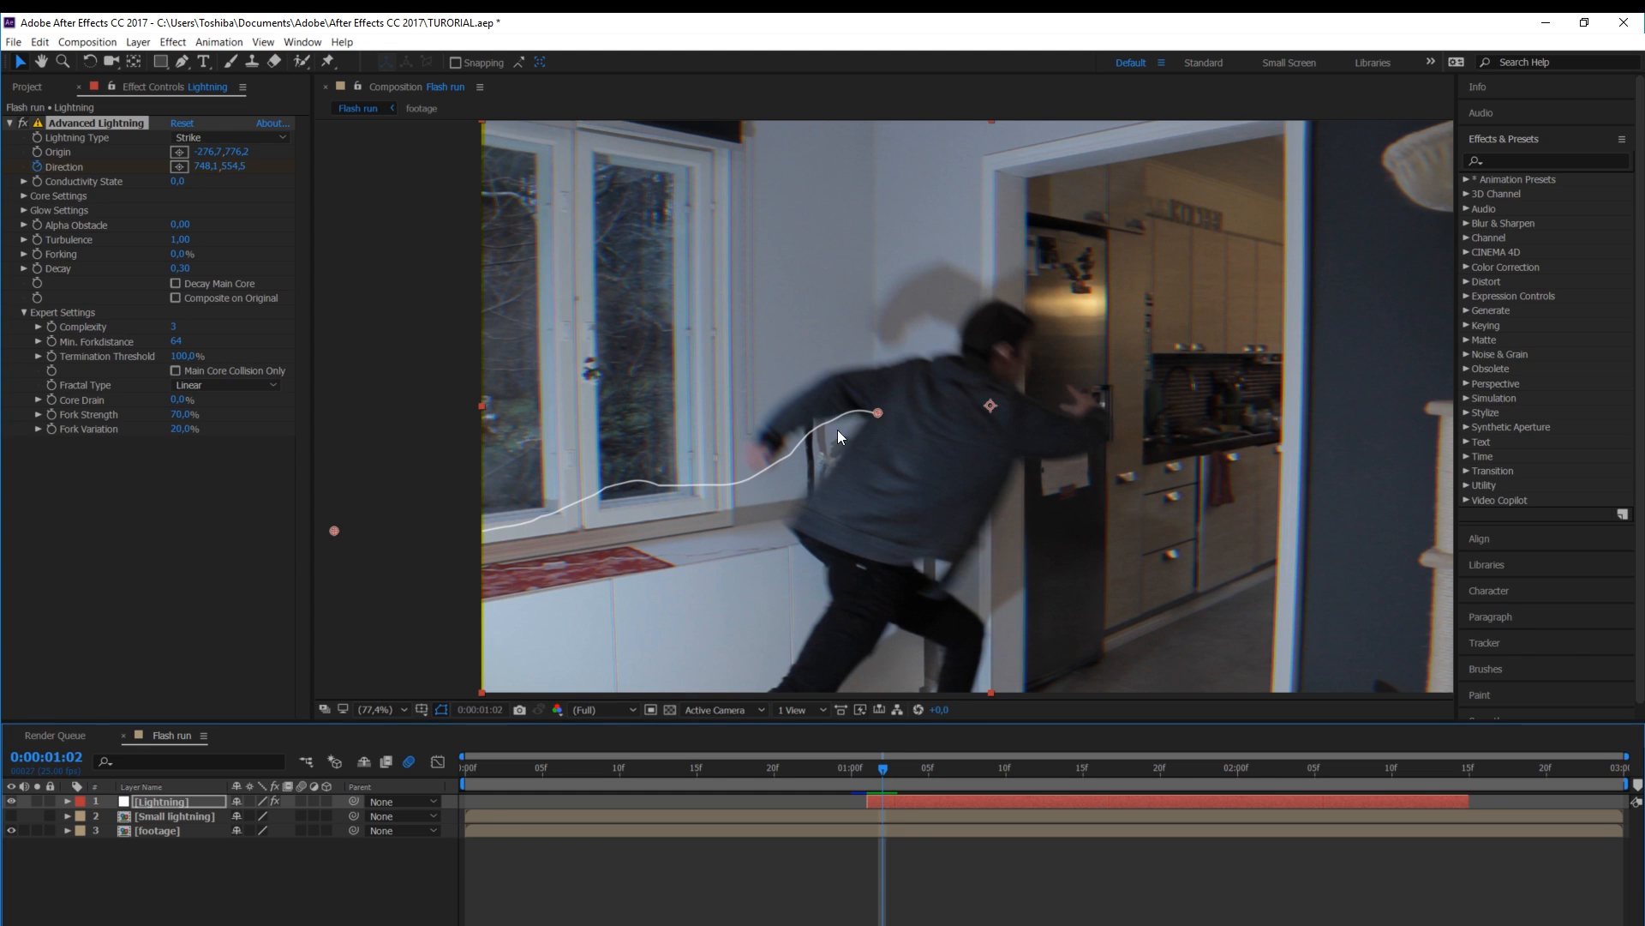
{"action": "left_click_drag", "start_coordinate": [886, 771], "coordinate": [897, 772]}
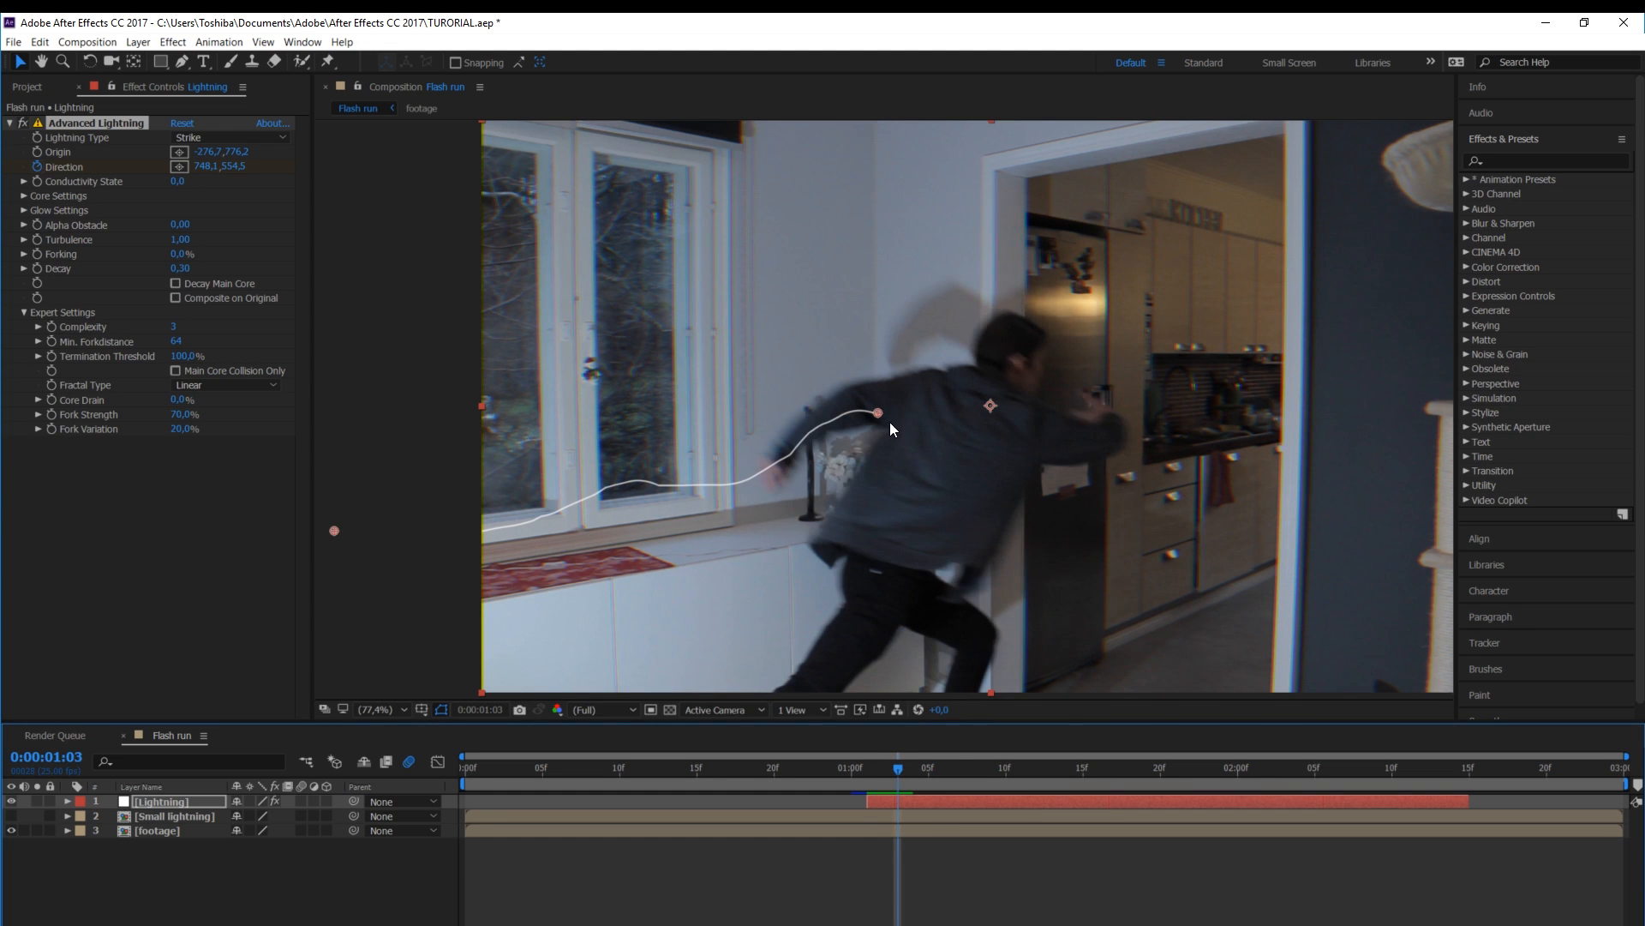
{"action": "left_click_drag", "start_coordinate": [878, 413], "coordinate": [903, 420]}
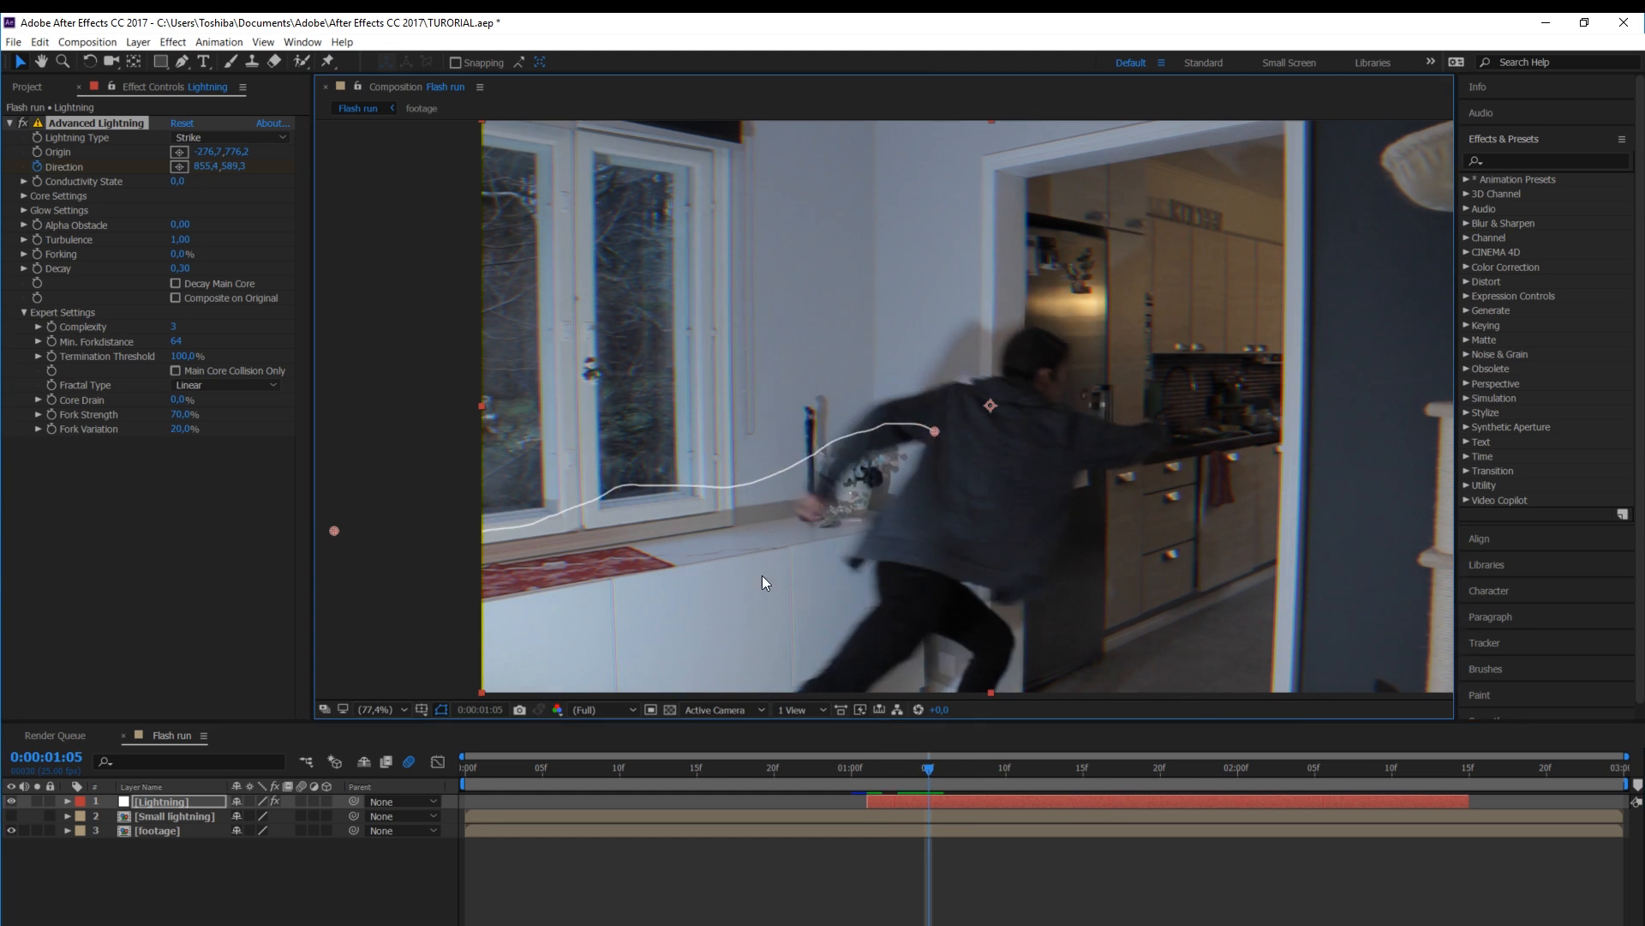
{"action": "left_click_drag", "start_coordinate": [762, 575], "coordinate": [782, 533]}
Continue keyframing the bolt's Direction point along the runner's back from about 0:00:01:08 as he runs into the kitchen
{"action": "left_click_drag", "start_coordinate": [929, 770], "coordinate": [975, 771]}
{"action": "left_click_drag", "start_coordinate": [954, 390], "coordinate": [972, 397]}
{"action": "left_click_drag", "start_coordinate": [975, 771], "coordinate": [1007, 771]}
{"action": "left_click_drag", "start_coordinate": [974, 397], "coordinate": [1003, 365]}
{"action": "left_click_drag", "start_coordinate": [1007, 770], "coordinate": [1042, 771]}
{"action": "left_click_drag", "start_coordinate": [1028, 375], "coordinate": [1048, 361]}
{"action": "left_click_drag", "start_coordinate": [1038, 770], "coordinate": [1115, 771]}
{"action": "left_click_drag", "start_coordinate": [1048, 361], "coordinate": [1104, 332]}
{"action": "left_click_drag", "start_coordinate": [1114, 770], "coordinate": [1068, 768]}
{"action": "left_click_drag", "start_coordinate": [1145, 768], "coordinate": [1314, 772]}
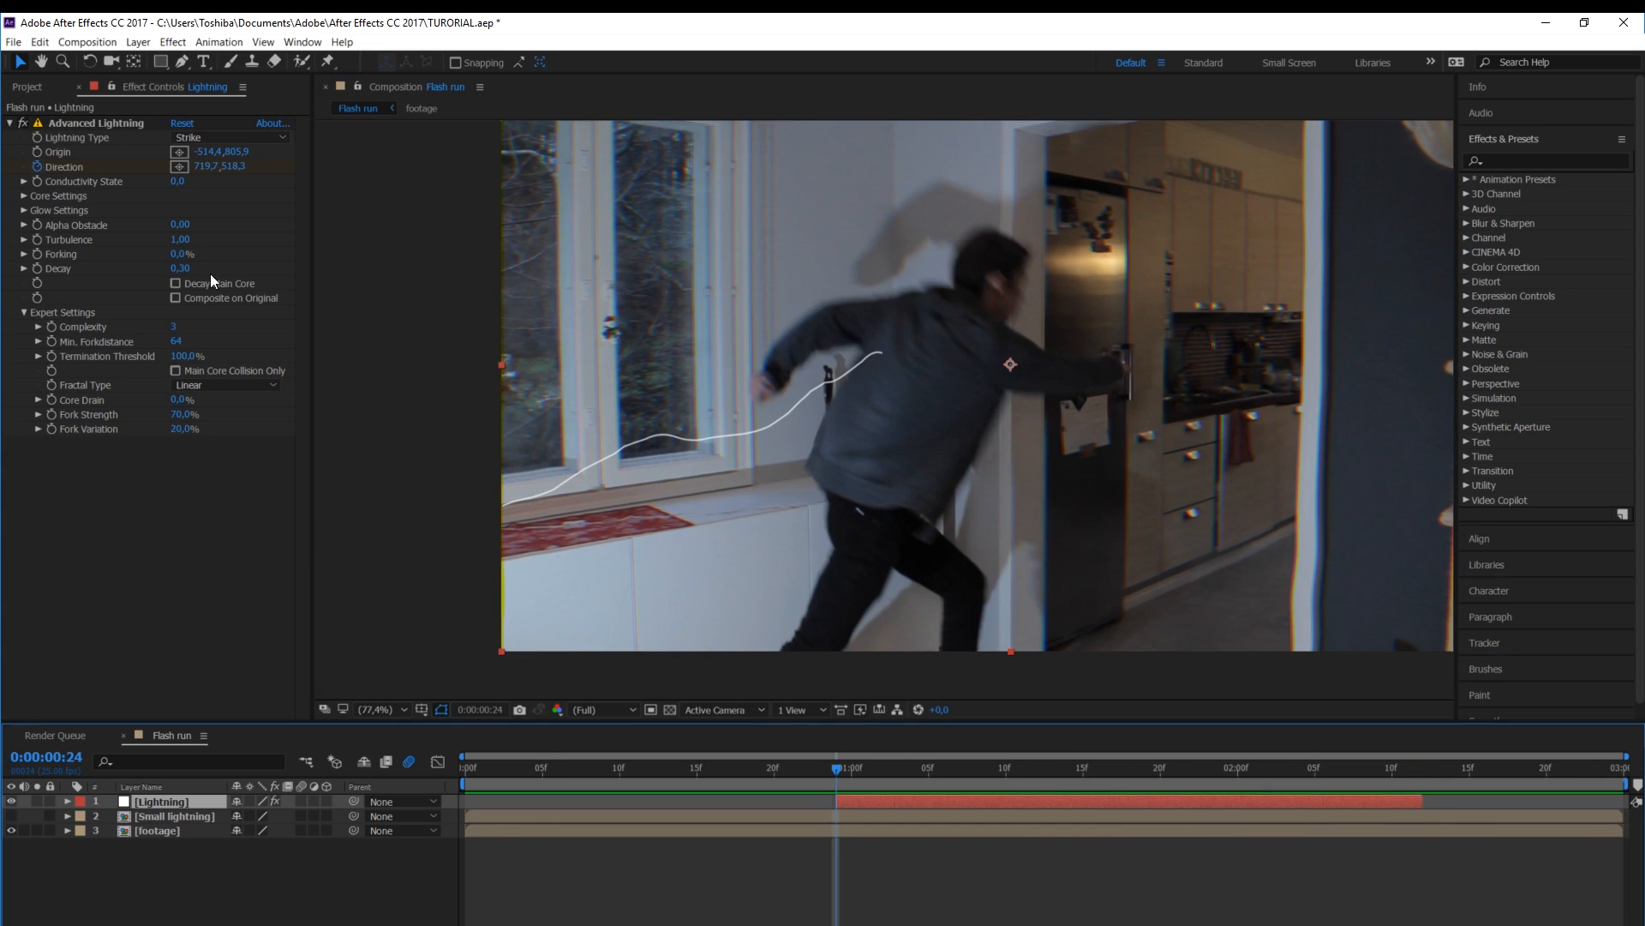
Try animating Conductivity State between 0:00:00:24 and the Lightning layer's end using a value of 45.5, and preview the bolt's movement
{"action": "left_click", "coordinate": [25, 181]}
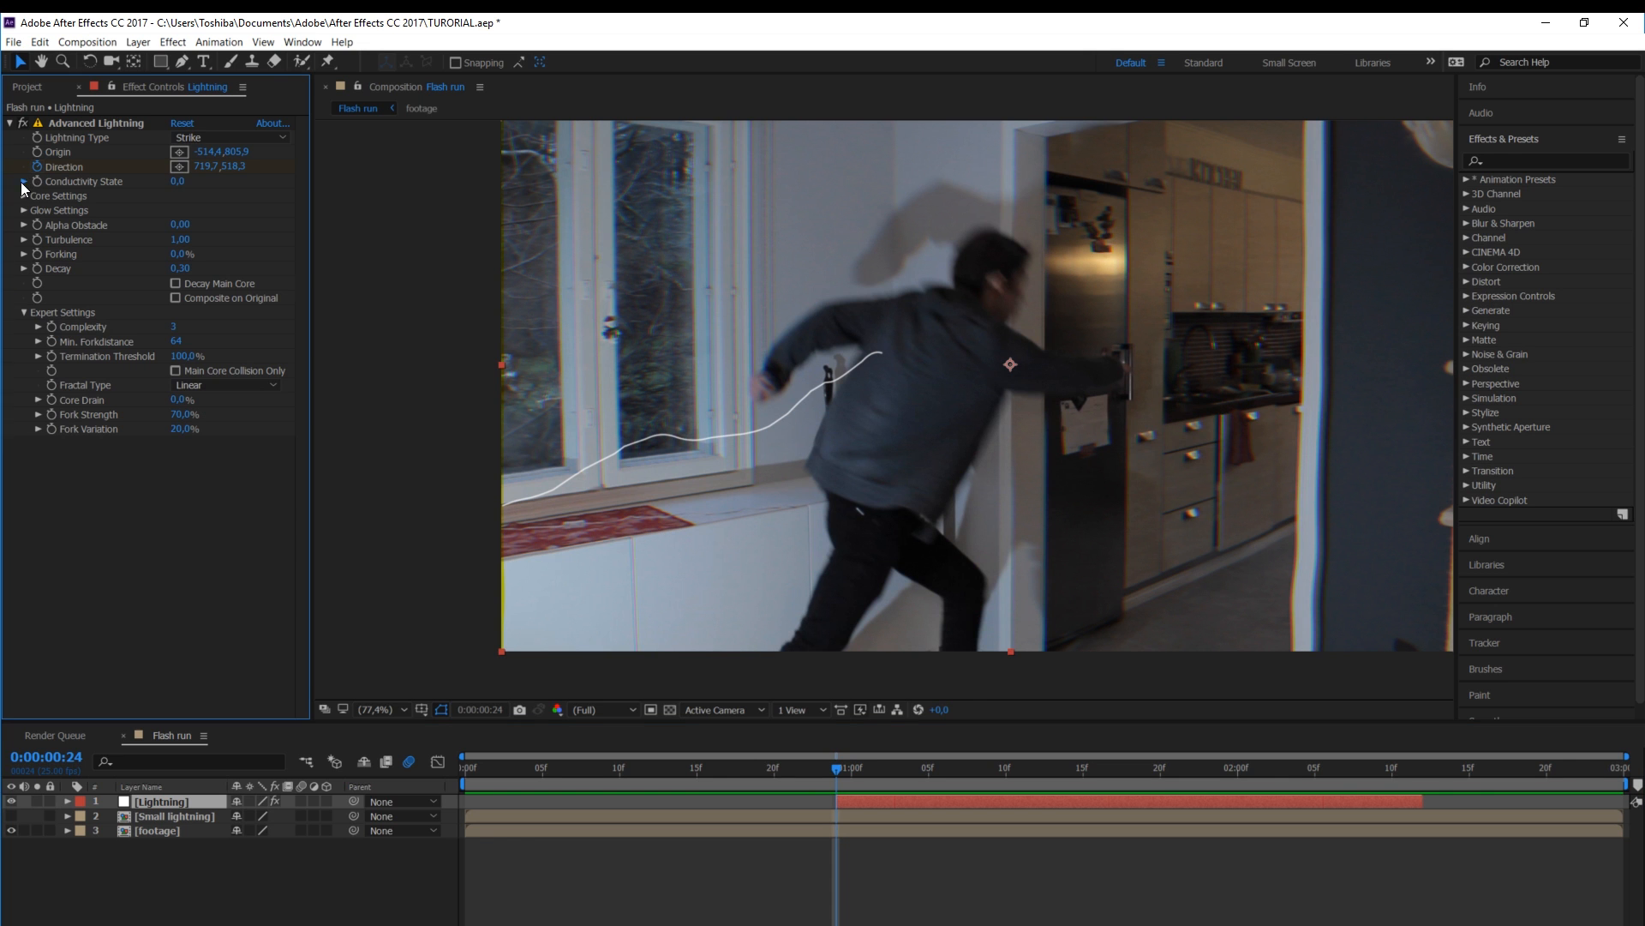
{"action": "left_click", "coordinate": [35, 181]}
{"action": "left_click_drag", "start_coordinate": [837, 769], "coordinate": [1412, 779]}
{"action": "left_click_drag", "start_coordinate": [257, 206], "coordinate": [263, 205]}
{"action": "left_click_drag", "start_coordinate": [1343, 778], "coordinate": [836, 774]}
{"action": "key", "text": "space"}
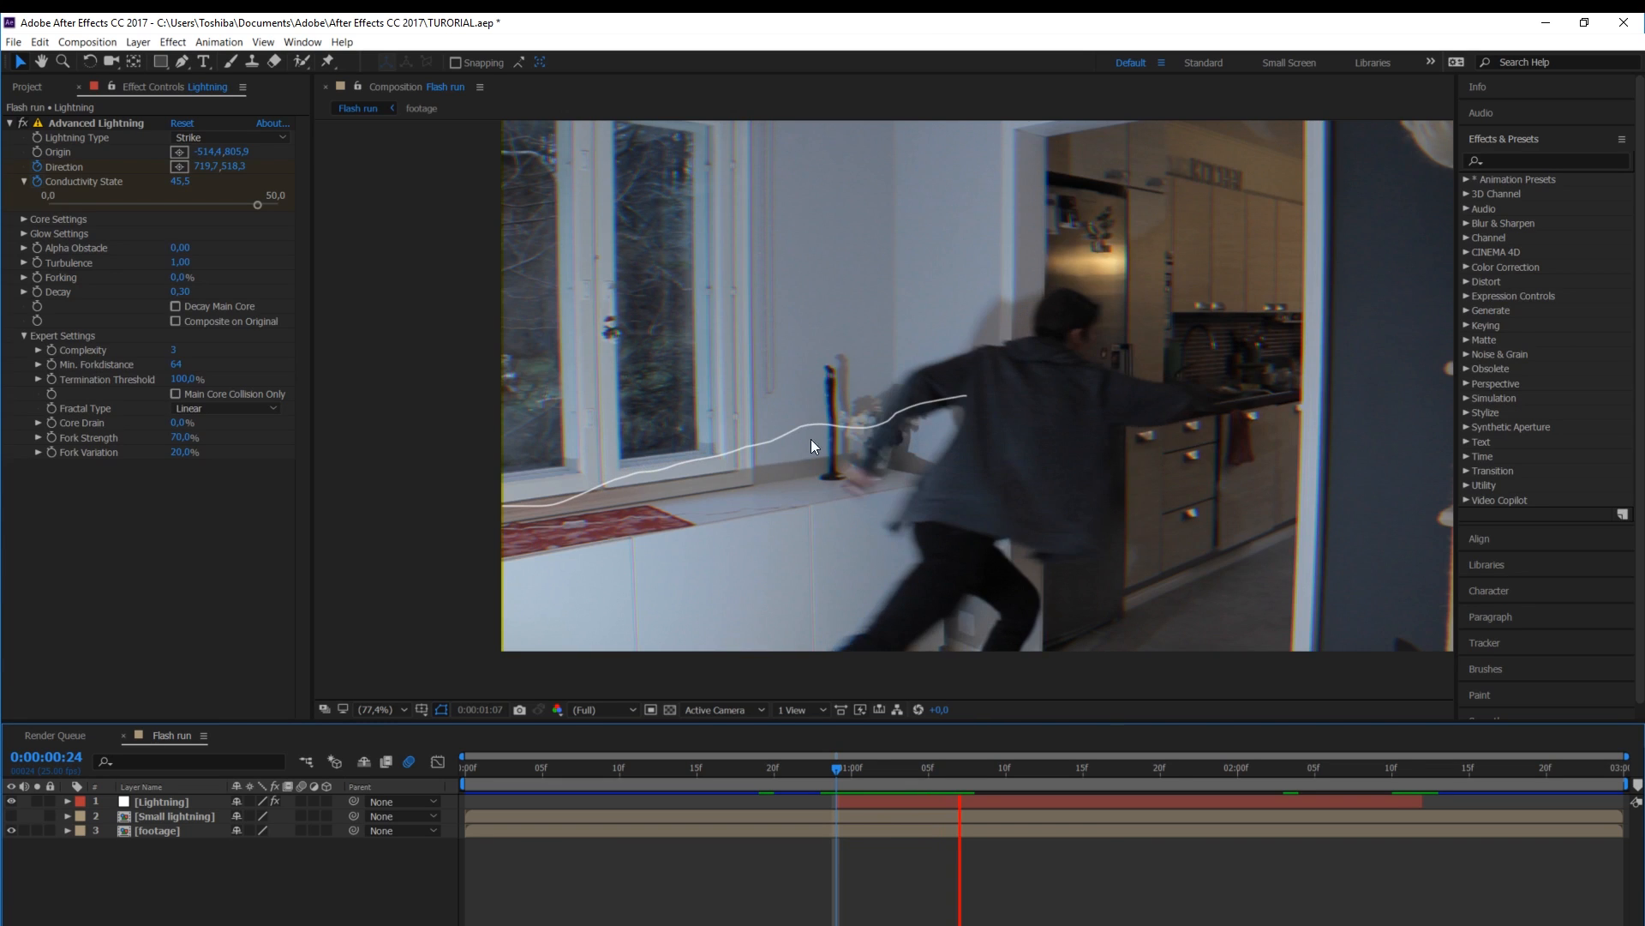
Return to the Lightning layer's start and keyframe its Conductivity State at 31.0 at 0:00:00:24
{"action": "left_click", "coordinate": [1028, 807]}
{"action": "left_click", "coordinate": [1025, 794]}
{"action": "left_click_drag", "start_coordinate": [1029, 773], "coordinate": [848, 785]}
{"action": "left_click", "coordinate": [852, 799]}
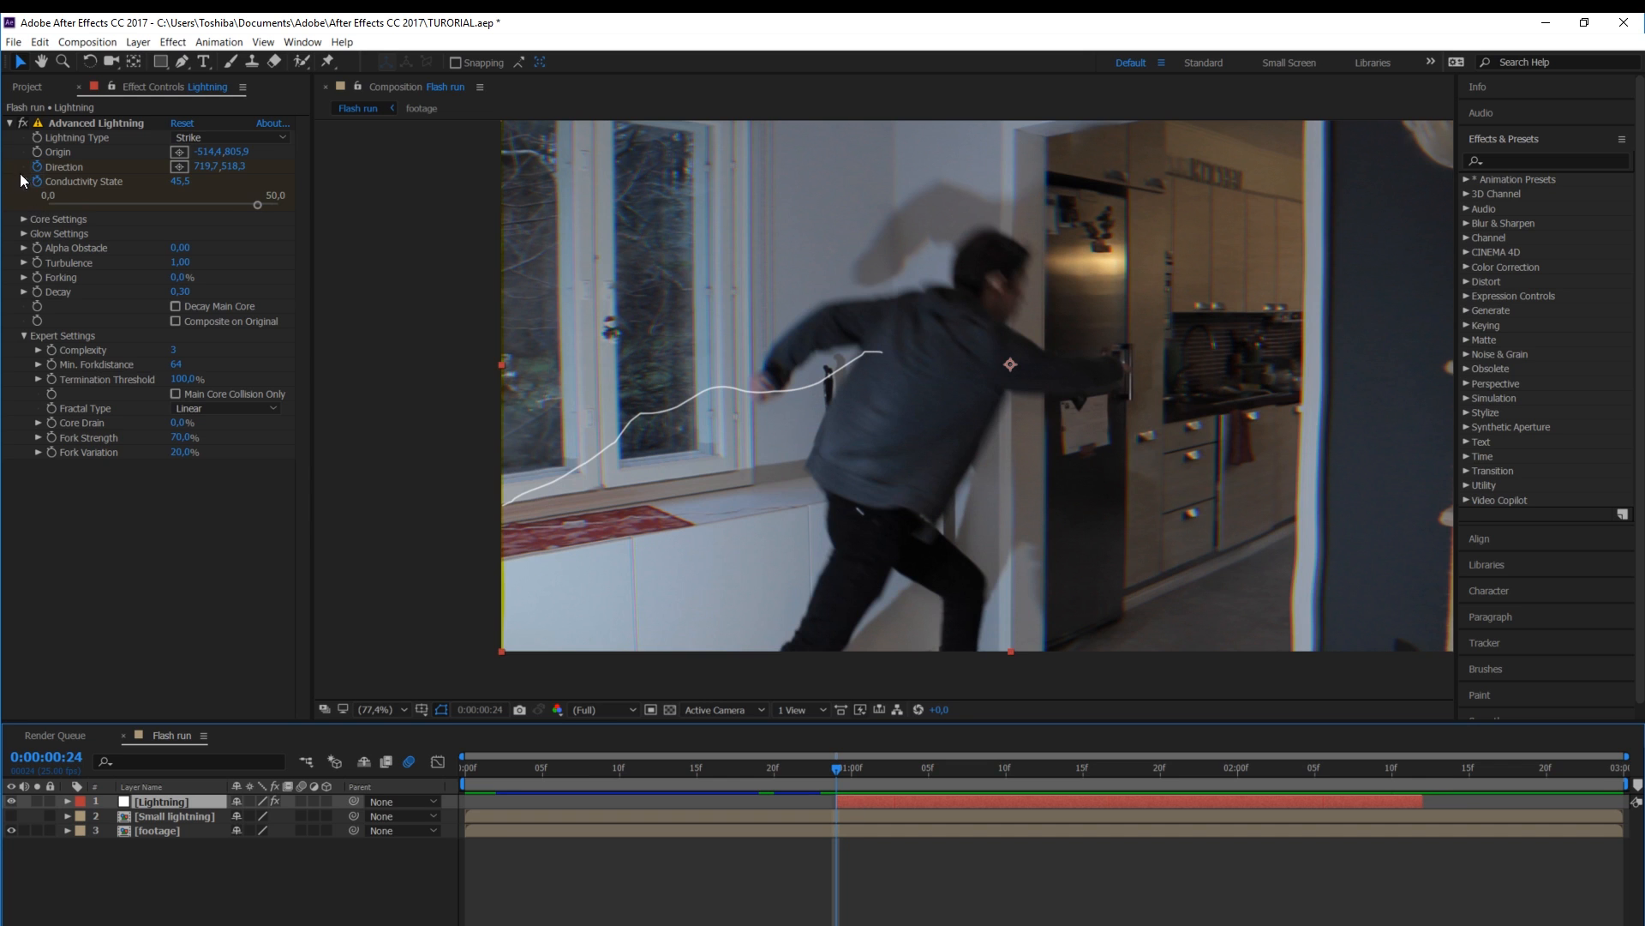
{"action": "left_click_drag", "start_coordinate": [79, 209], "coordinate": [250, 205]}
{"action": "left_click", "coordinate": [199, 206]}
{"action": "left_click_drag", "start_coordinate": [178, 189], "coordinate": [130, 188]}
{"action": "left_click", "coordinate": [37, 181]}
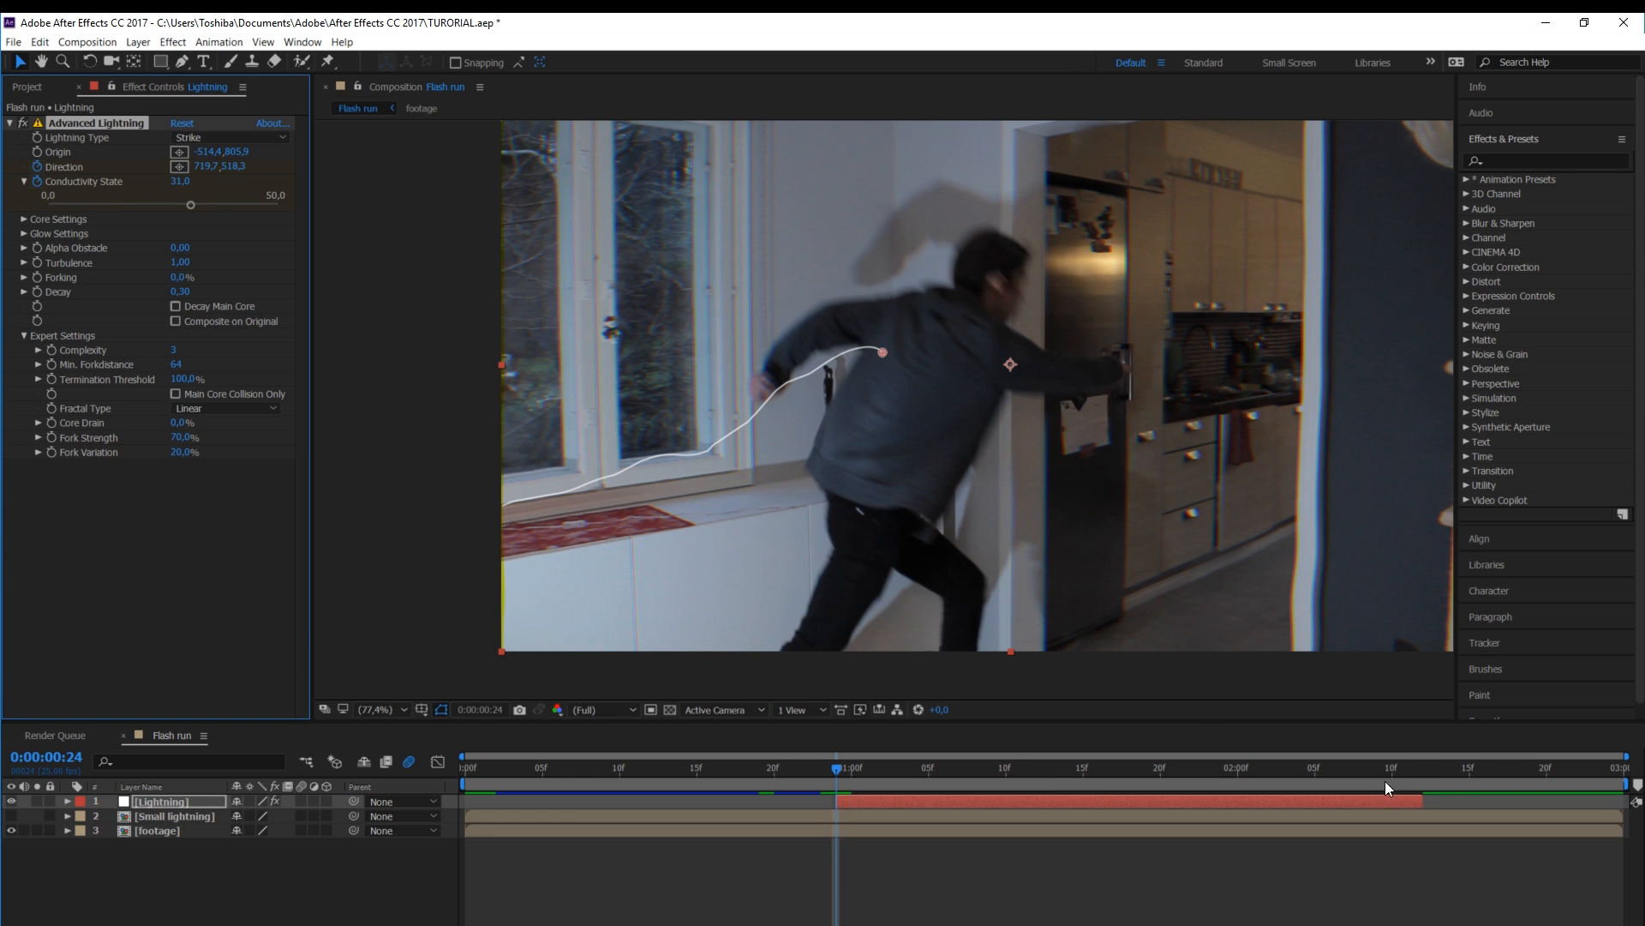
Adjust the Conductivity State slightly at 0:00:02:11 and preview the bolt from 0:00:00:23
{"action": "left_click", "coordinate": [1410, 775]}
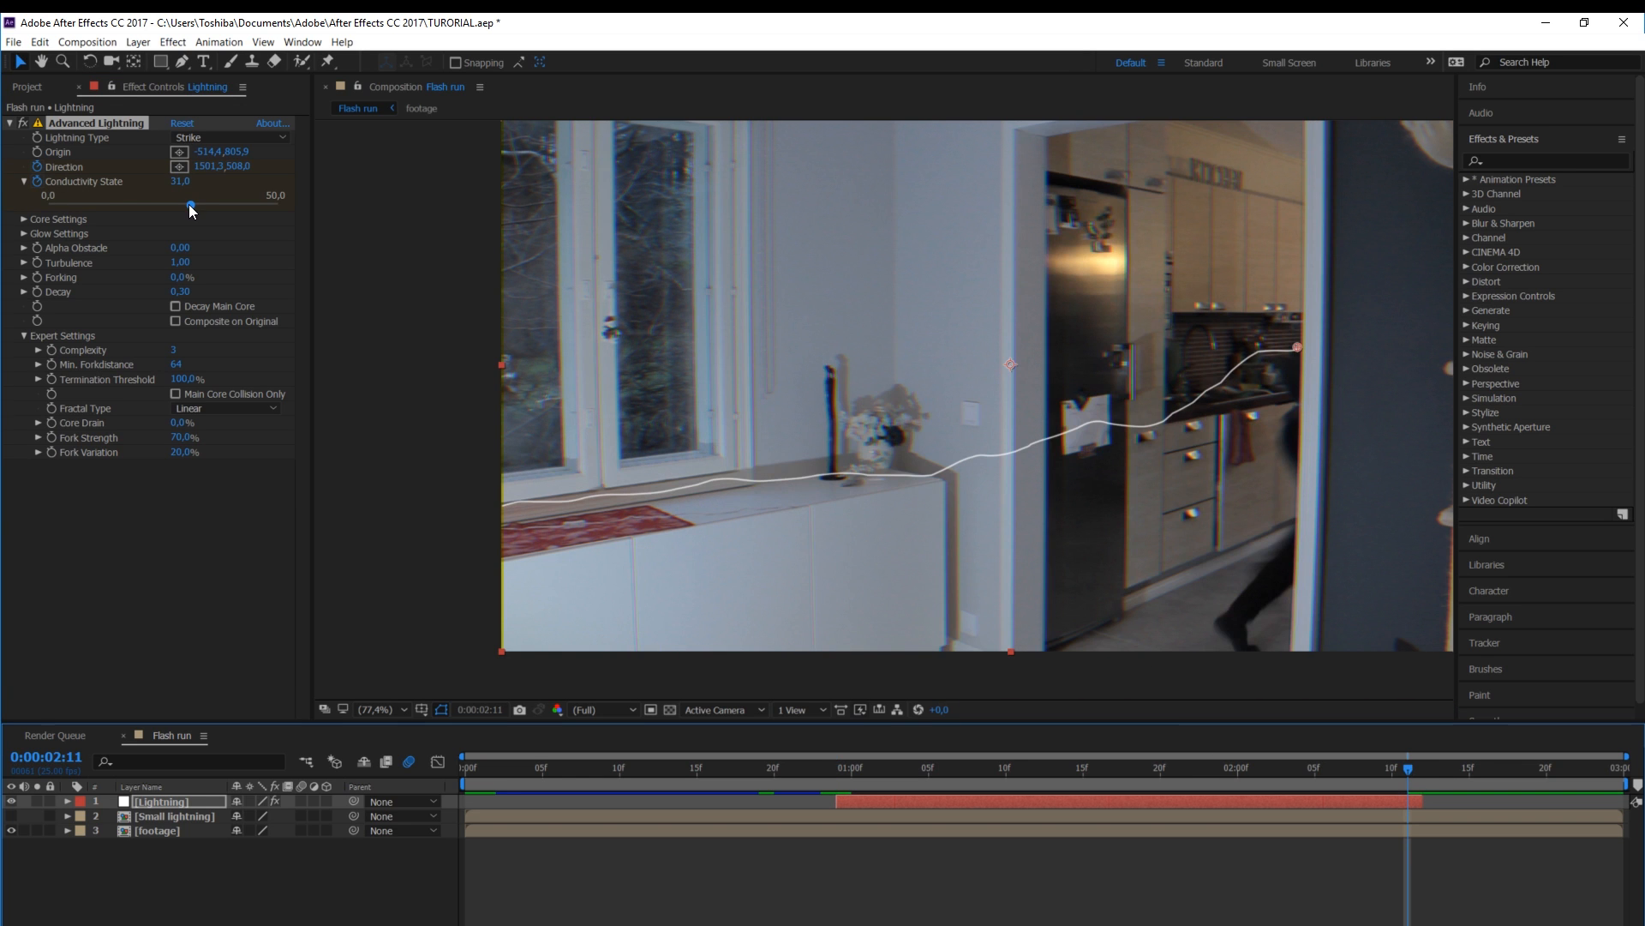
{"action": "left_click_drag", "start_coordinate": [190, 205], "coordinate": [189, 205]}
{"action": "left_click", "coordinate": [1254, 900]}
{"action": "left_click", "coordinate": [821, 767]}
{"action": "key", "text": "space"}
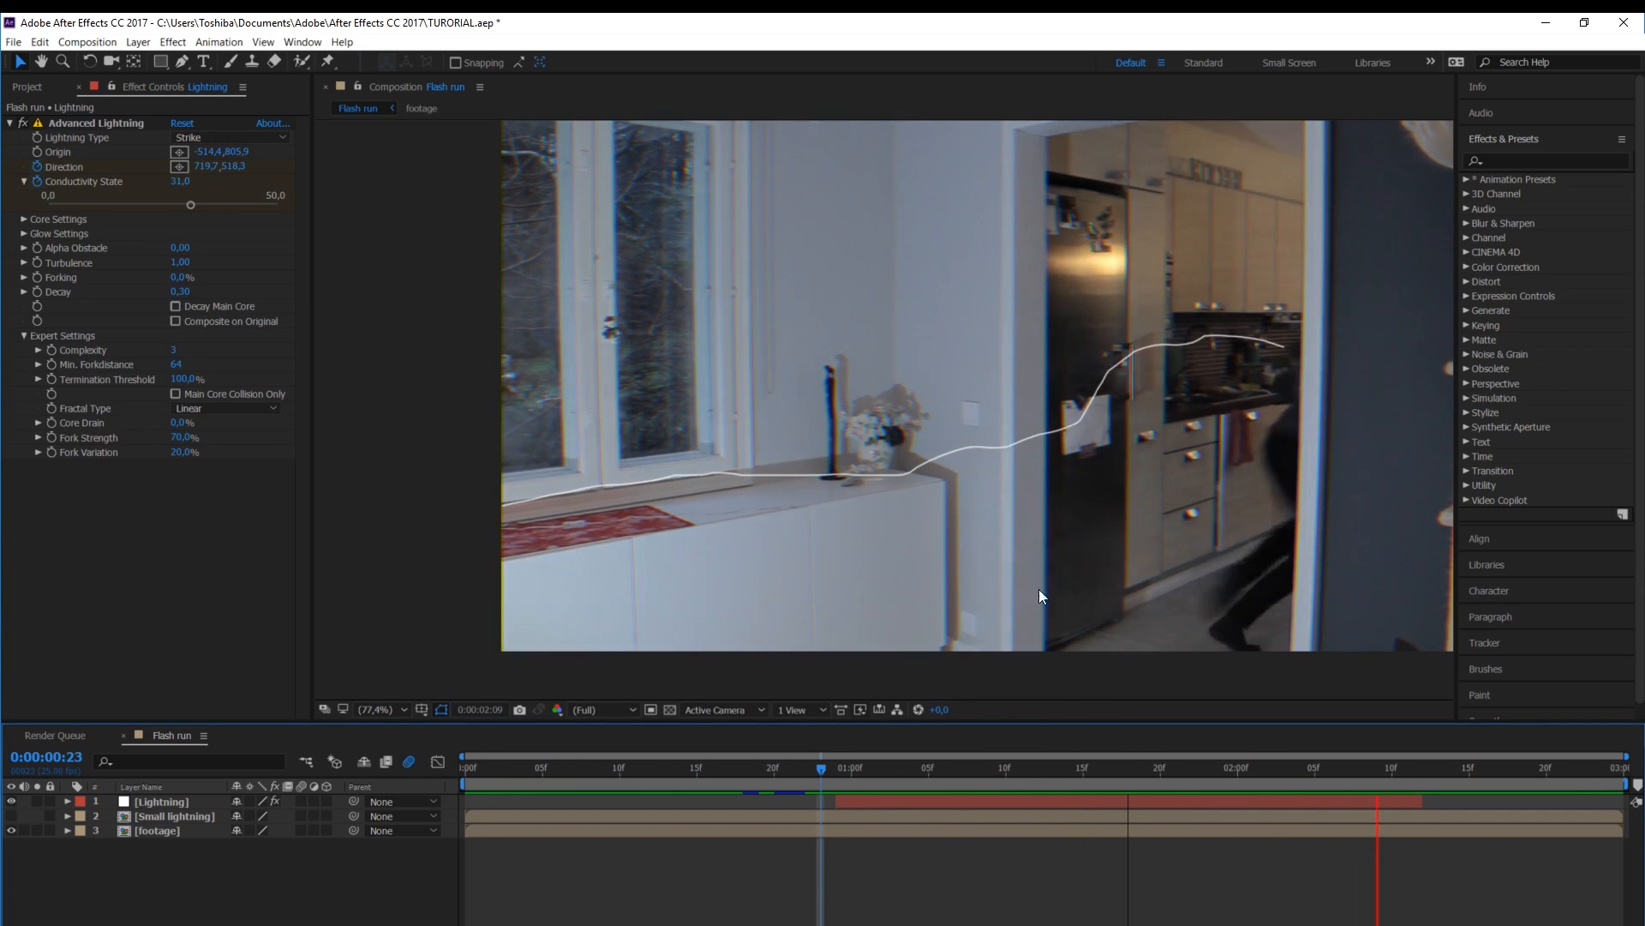
{"action": "left_click", "coordinate": [867, 773]}
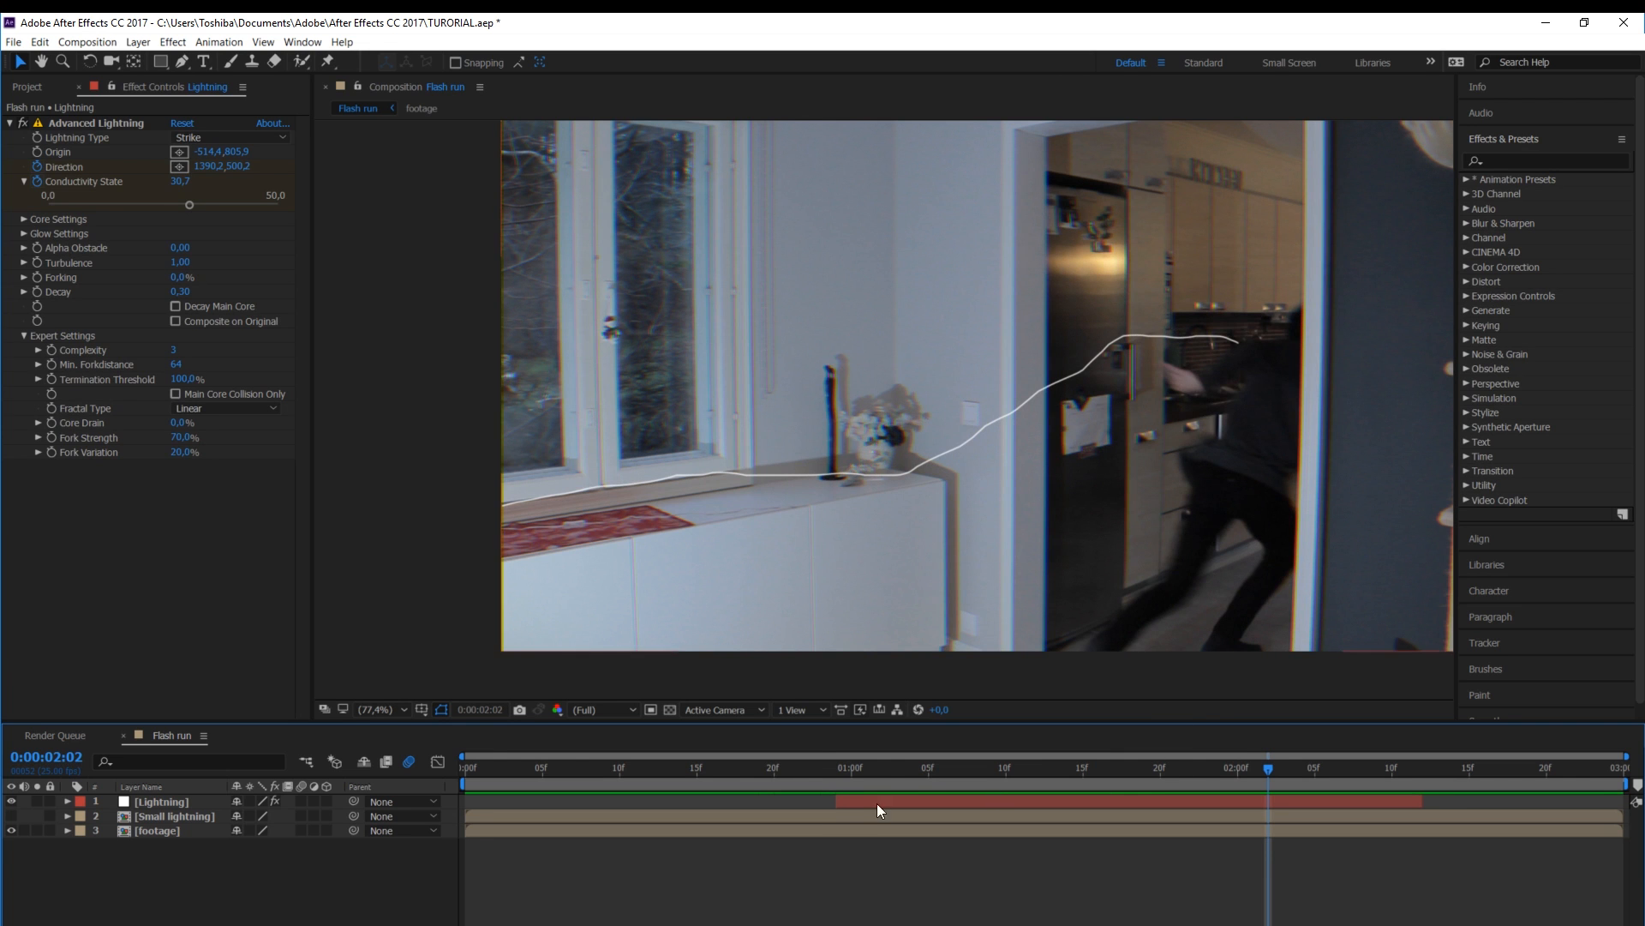
{"action": "left_click", "coordinate": [818, 770]}
{"action": "key", "text": "space"}
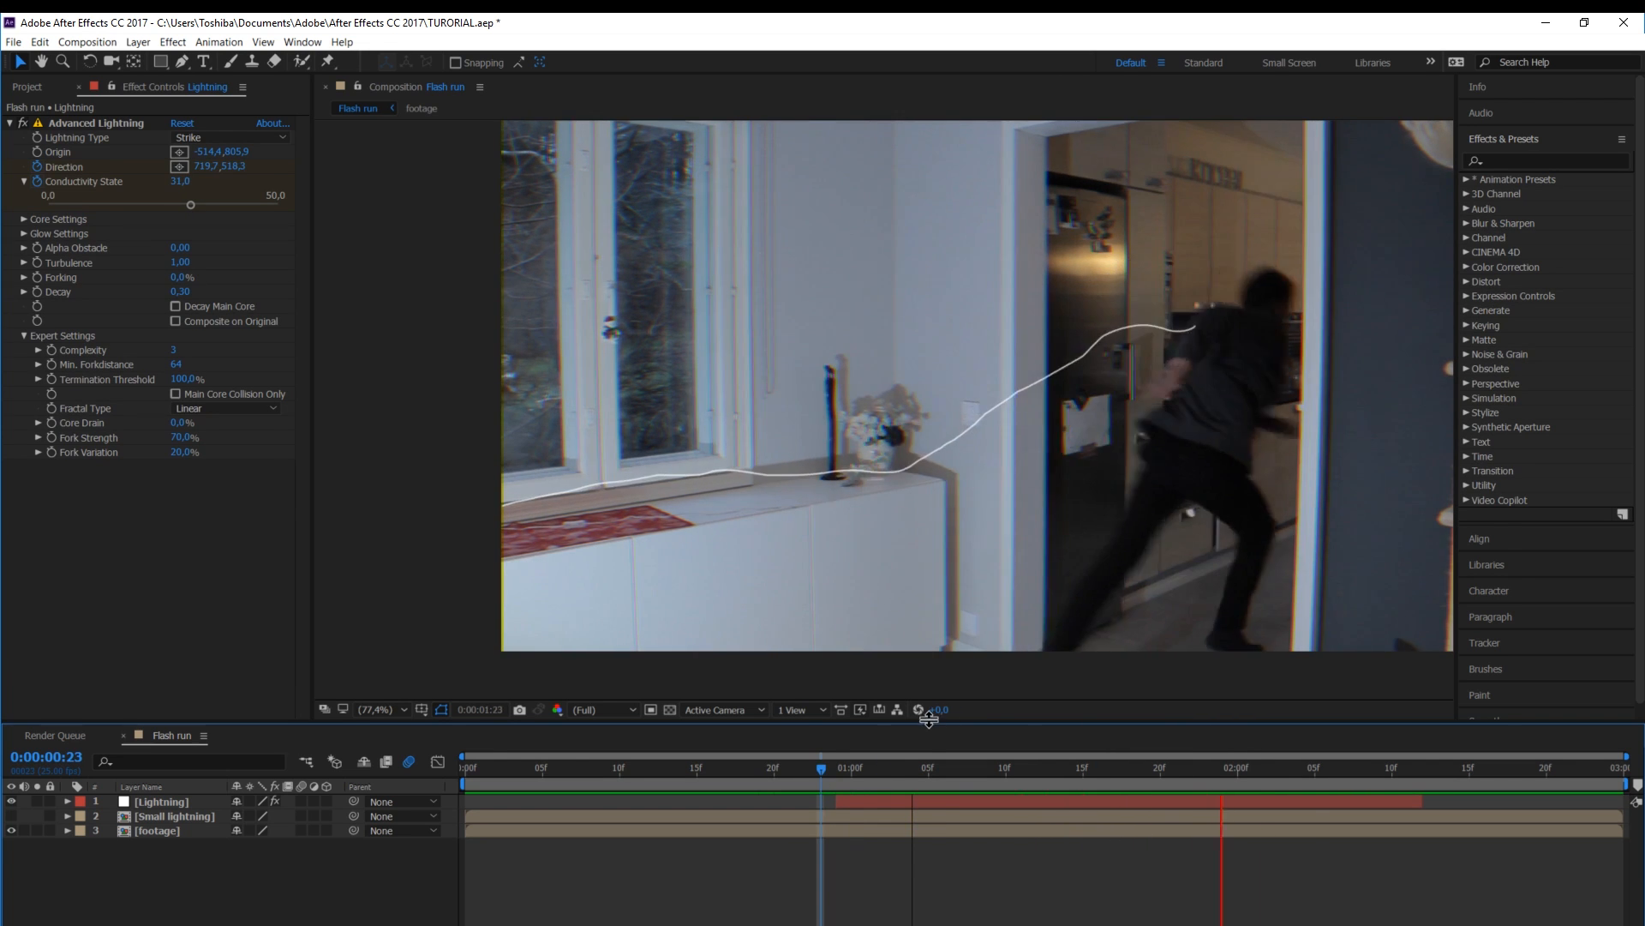
Collapse the Advanced Lightning settings and apply the Turbulent Displace effect to the Lightning layer
{"action": "left_click", "coordinate": [852, 769]}
{"action": "left_click", "coordinate": [10, 123]}
{"action": "left_click", "coordinate": [175, 42]}
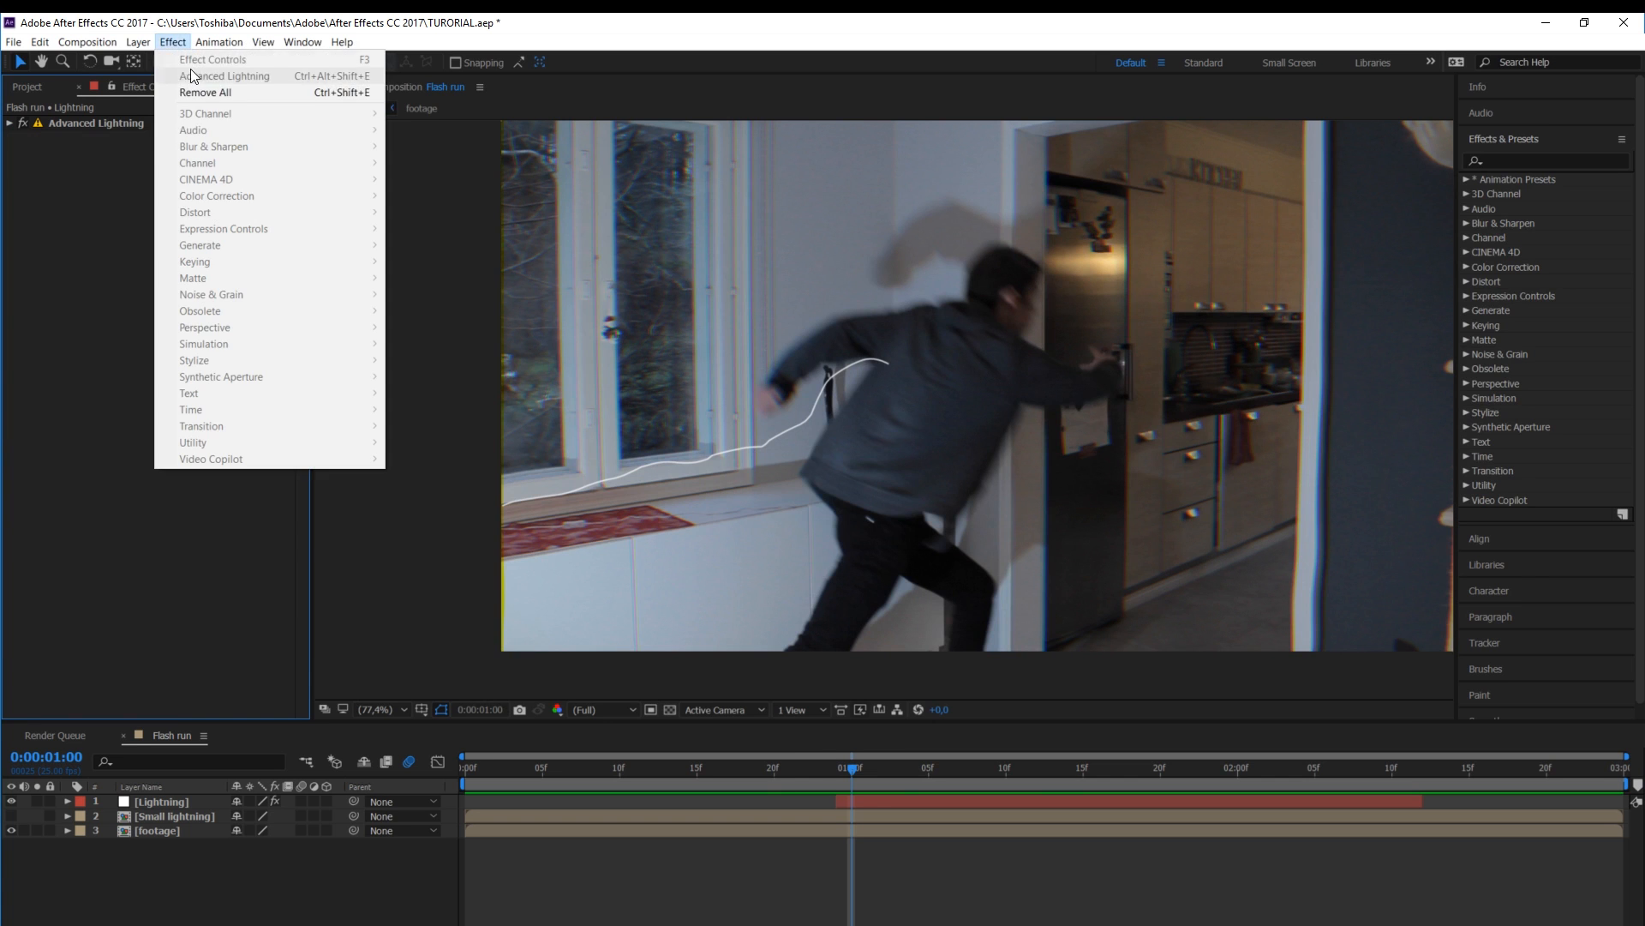
{"action": "left_click", "coordinate": [881, 797]}
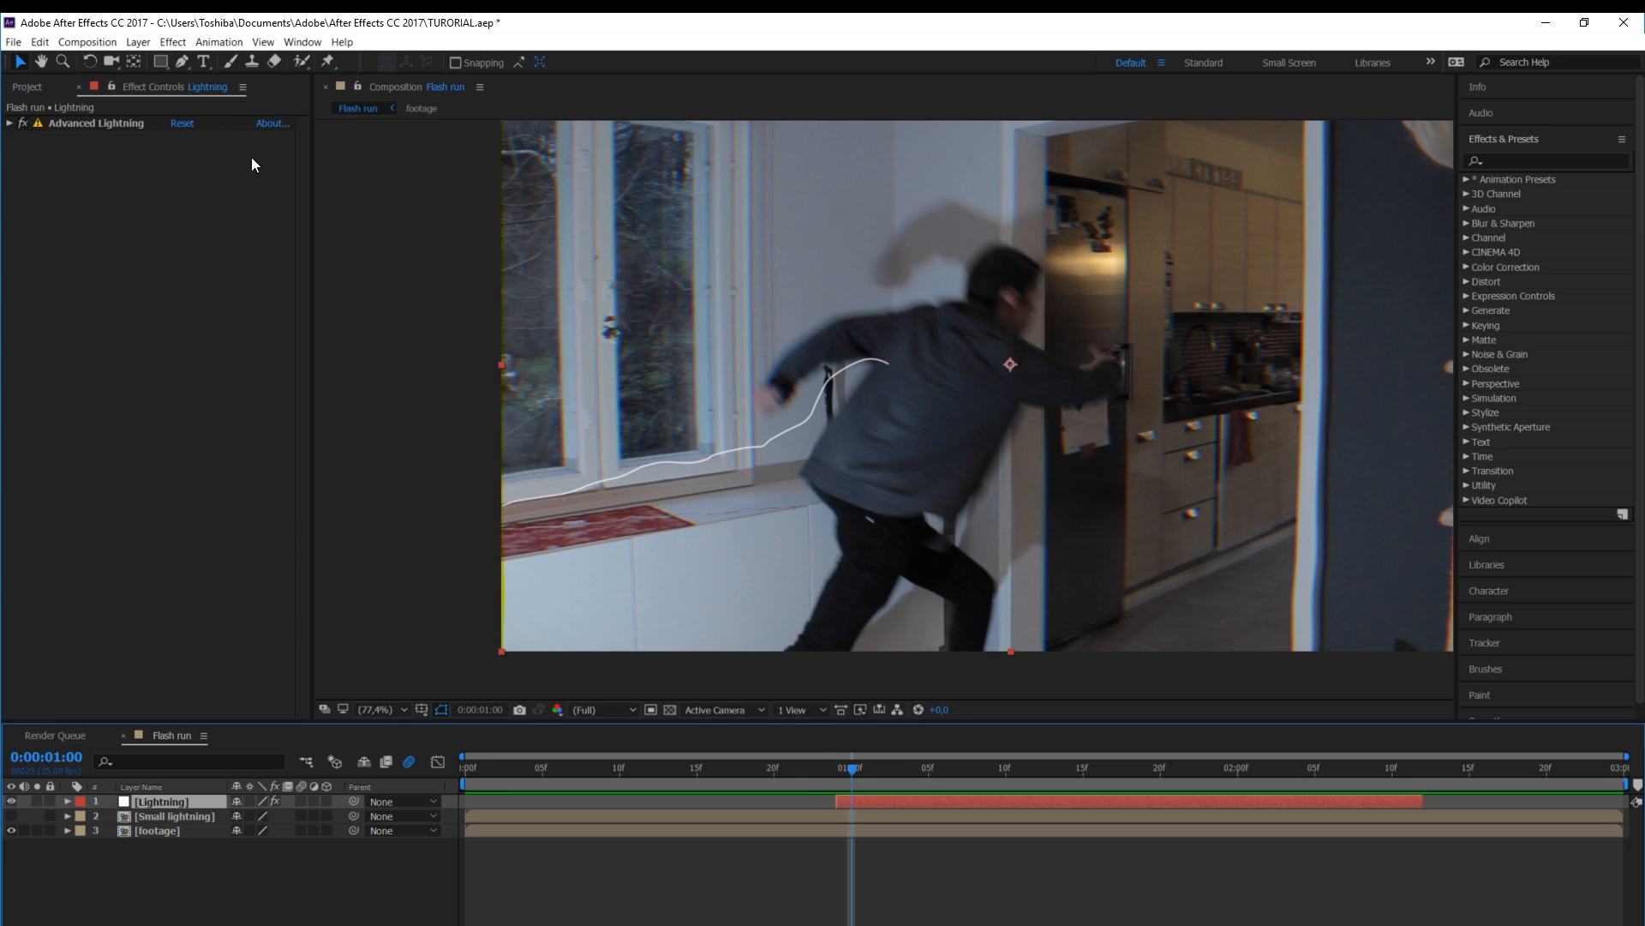
{"action": "left_click", "coordinate": [173, 42]}
{"action": "mouse_move", "coordinate": [231, 213]}
{"action": "left_click", "coordinate": [465, 742]}
Set Turbulent Displace's Size to 4 and its Displacement type to Bulge
{"action": "left_click", "coordinate": [182, 181]}
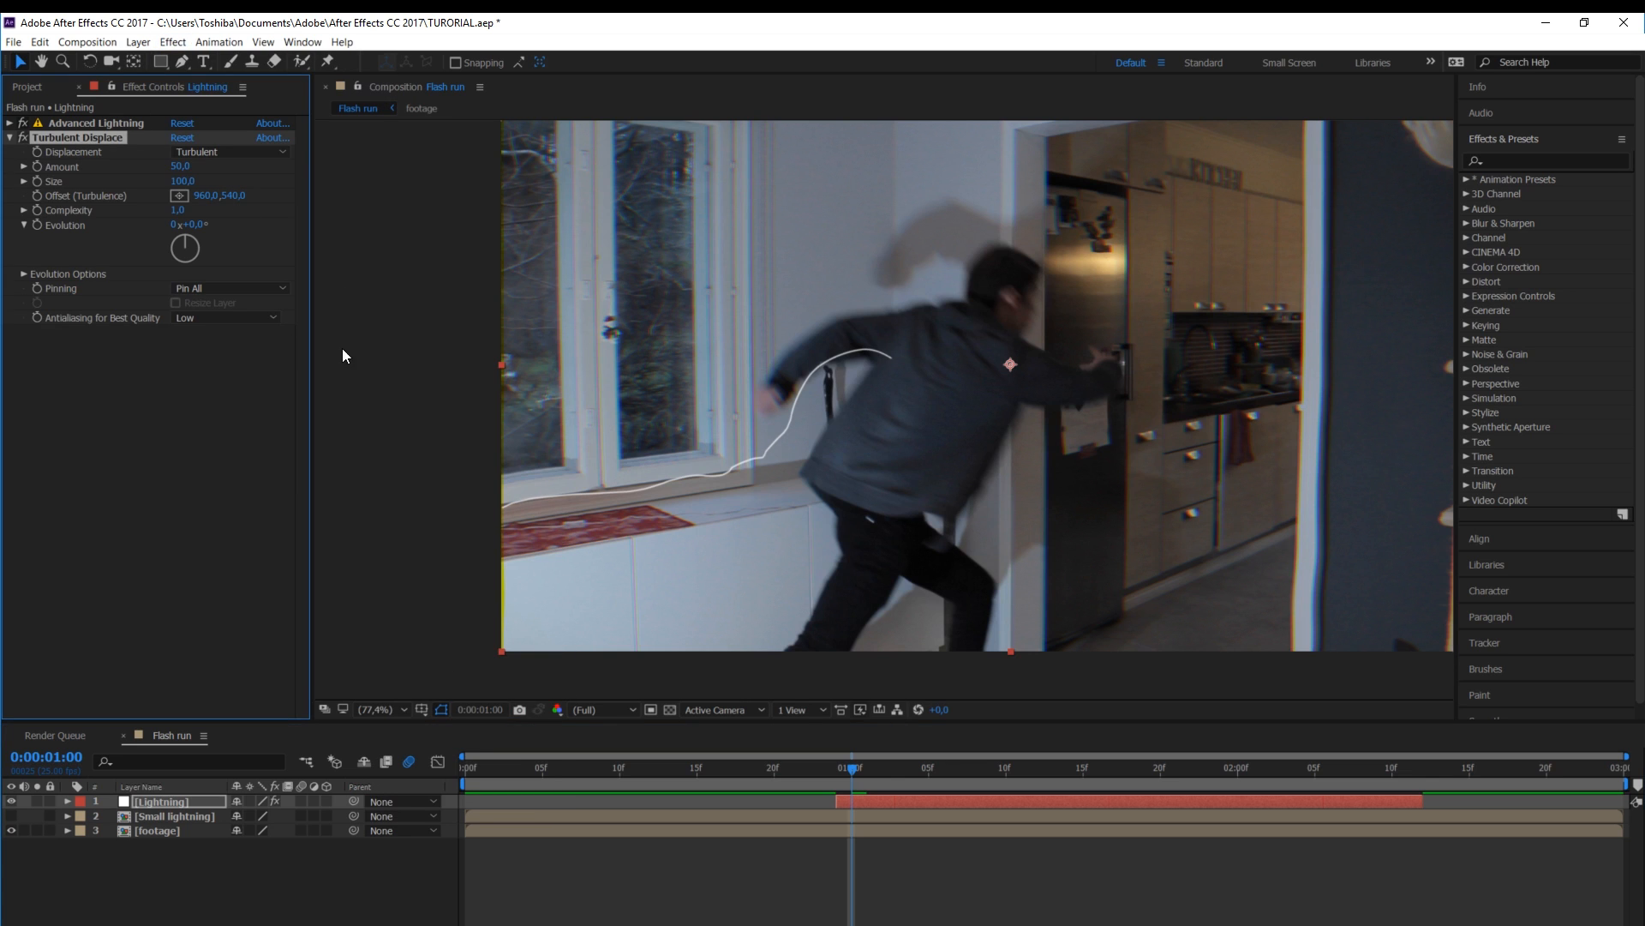
{"action": "type", "text": "4"}
{"action": "key", "text": "Return"}
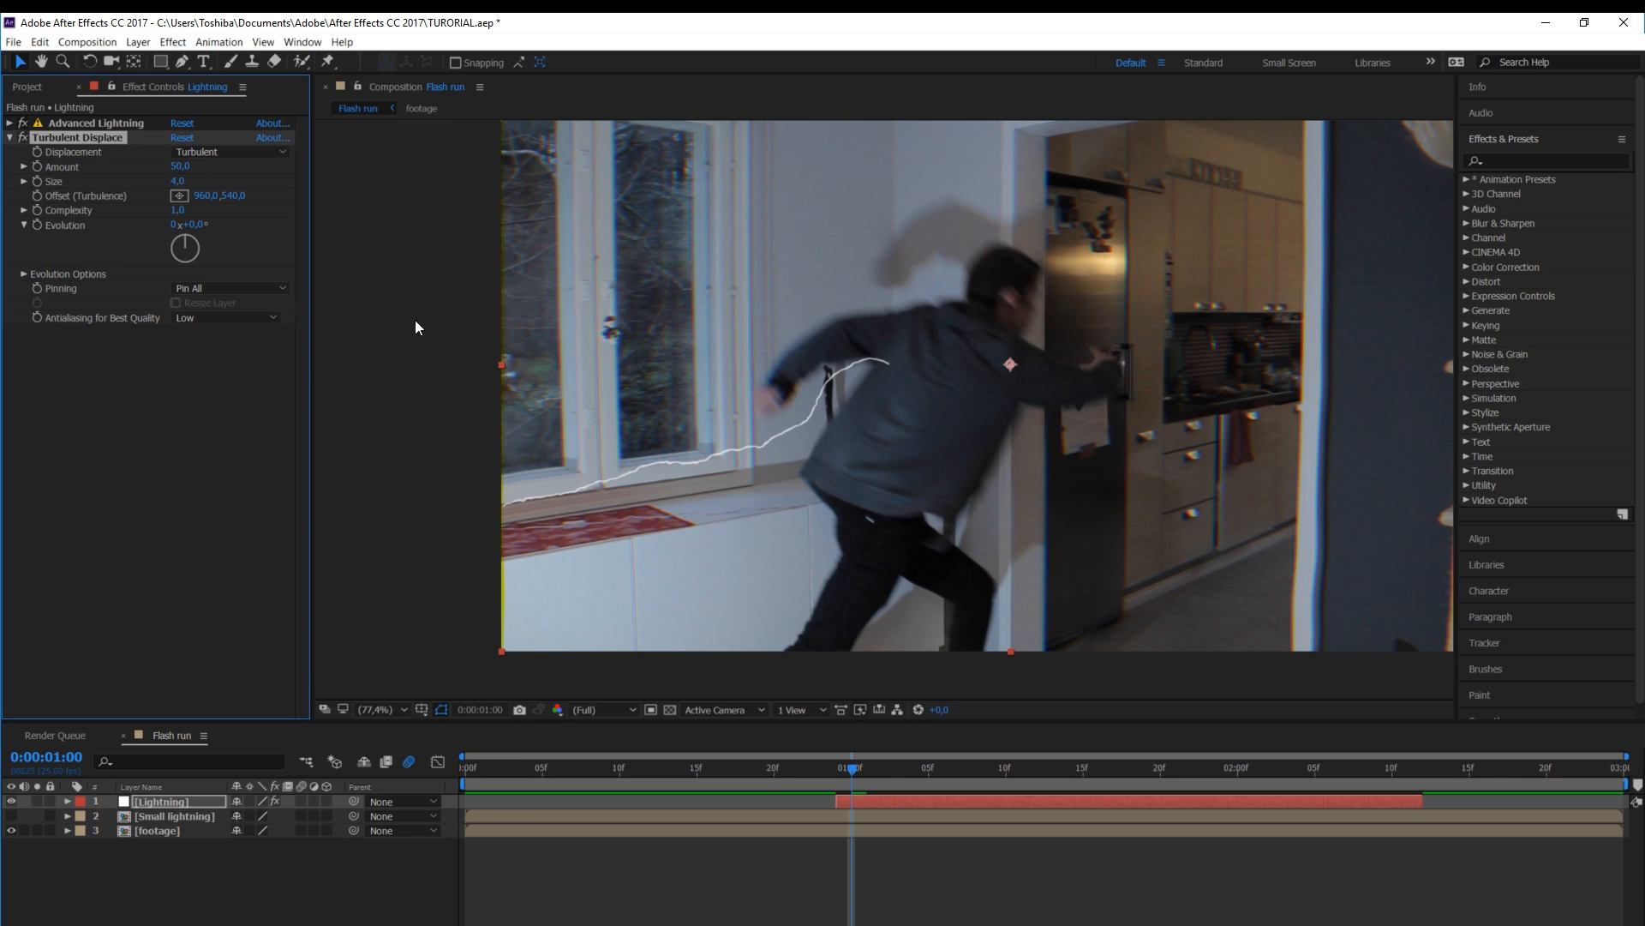
{"action": "key", "text": "Page_Up"}
{"action": "left_click", "coordinate": [178, 151]}
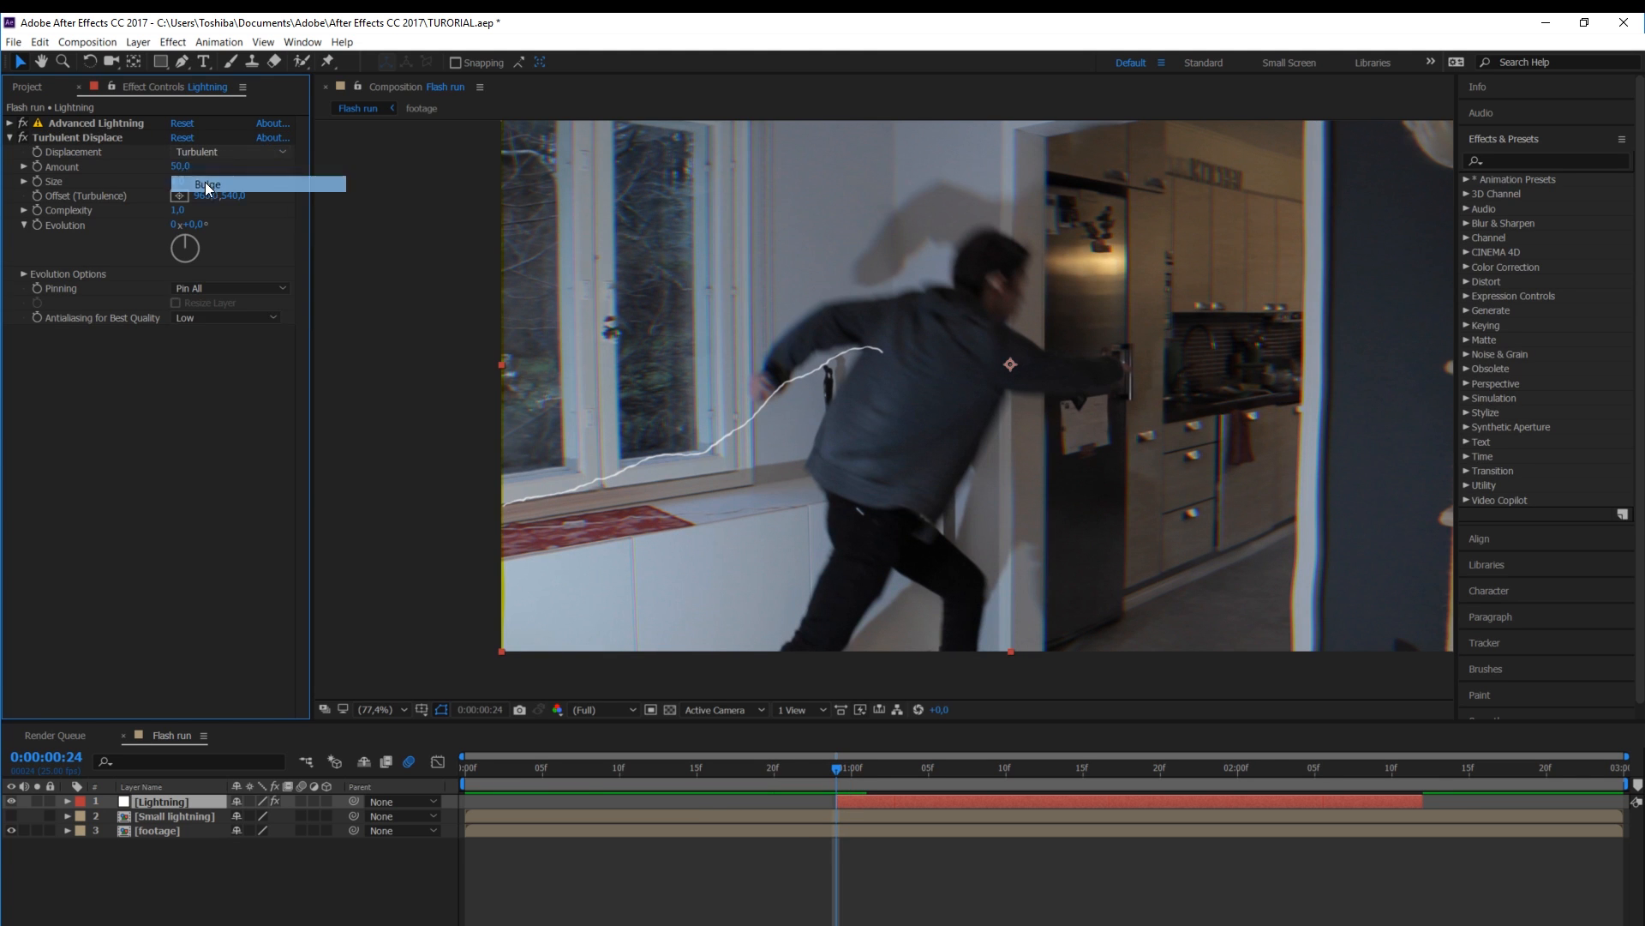
{"action": "left_click", "coordinate": [197, 182]}
Set Turbulent Displace's Amount to 30 while inspecting the bolt at 100% magnification
{"action": "key", "text": "period"}
{"action": "left_click_drag", "start_coordinate": [607, 431], "coordinate": [786, 348]}
{"action": "left_click", "coordinate": [180, 166]}
{"action": "type", "text": "30"}
{"action": "key", "text": "Return"}
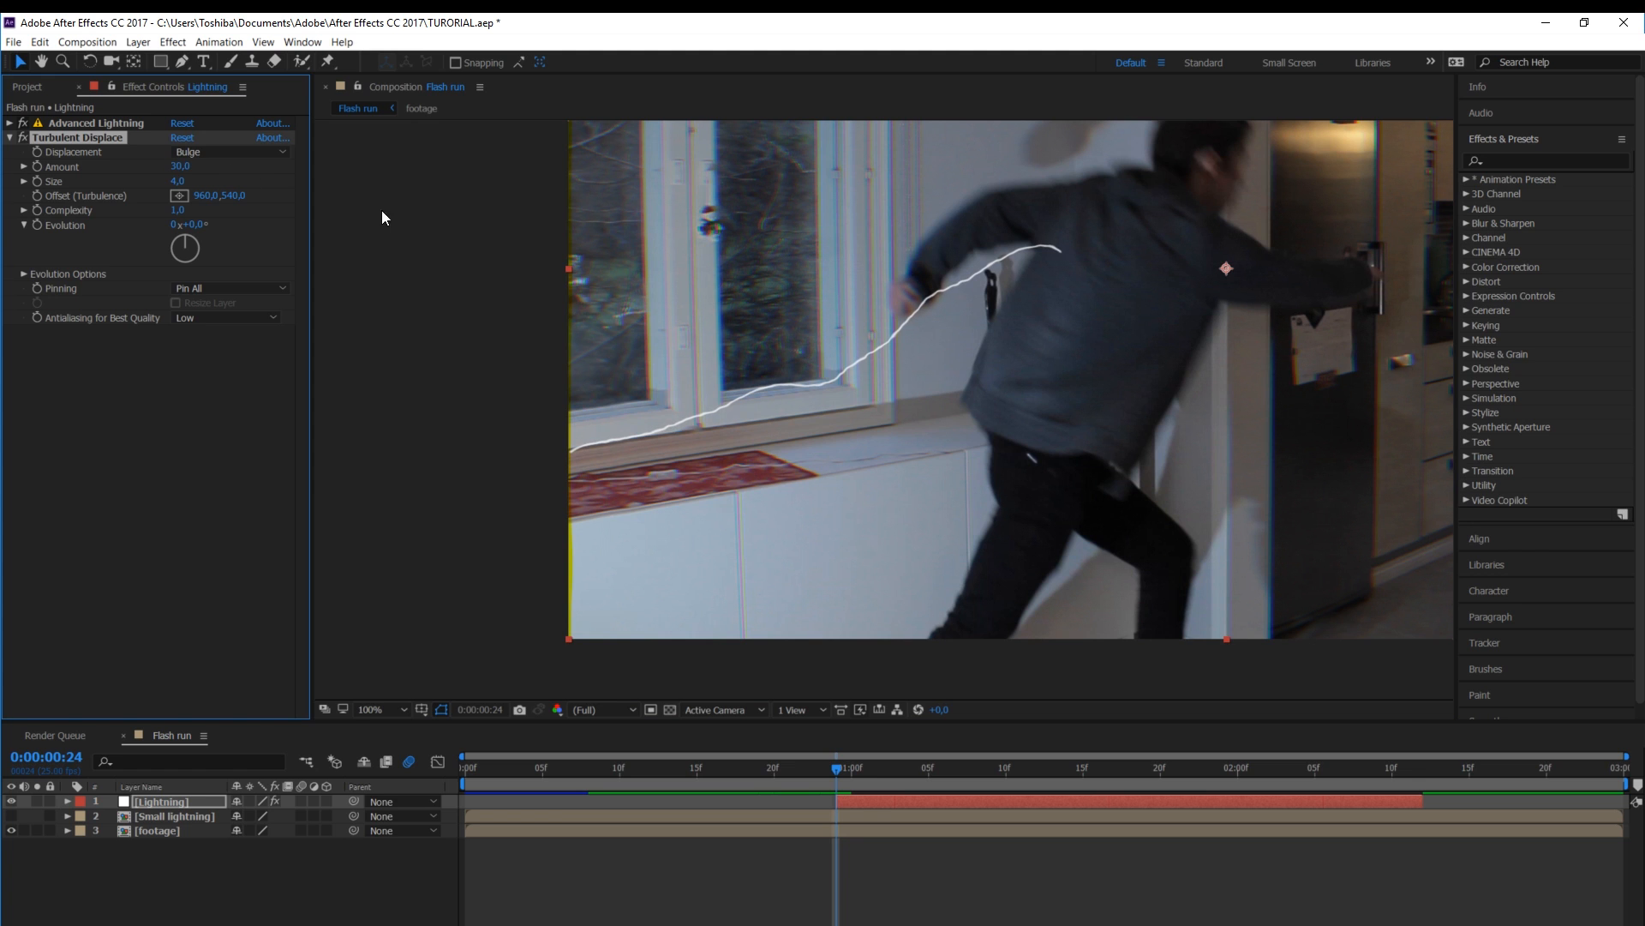
Keyframe Turbulent Displace's Offset (Turbulence) at 699, 623 at 0:00:00:24 and move the point toward the window at 0:00:02:11
{"action": "left_click", "coordinate": [855, 806]}
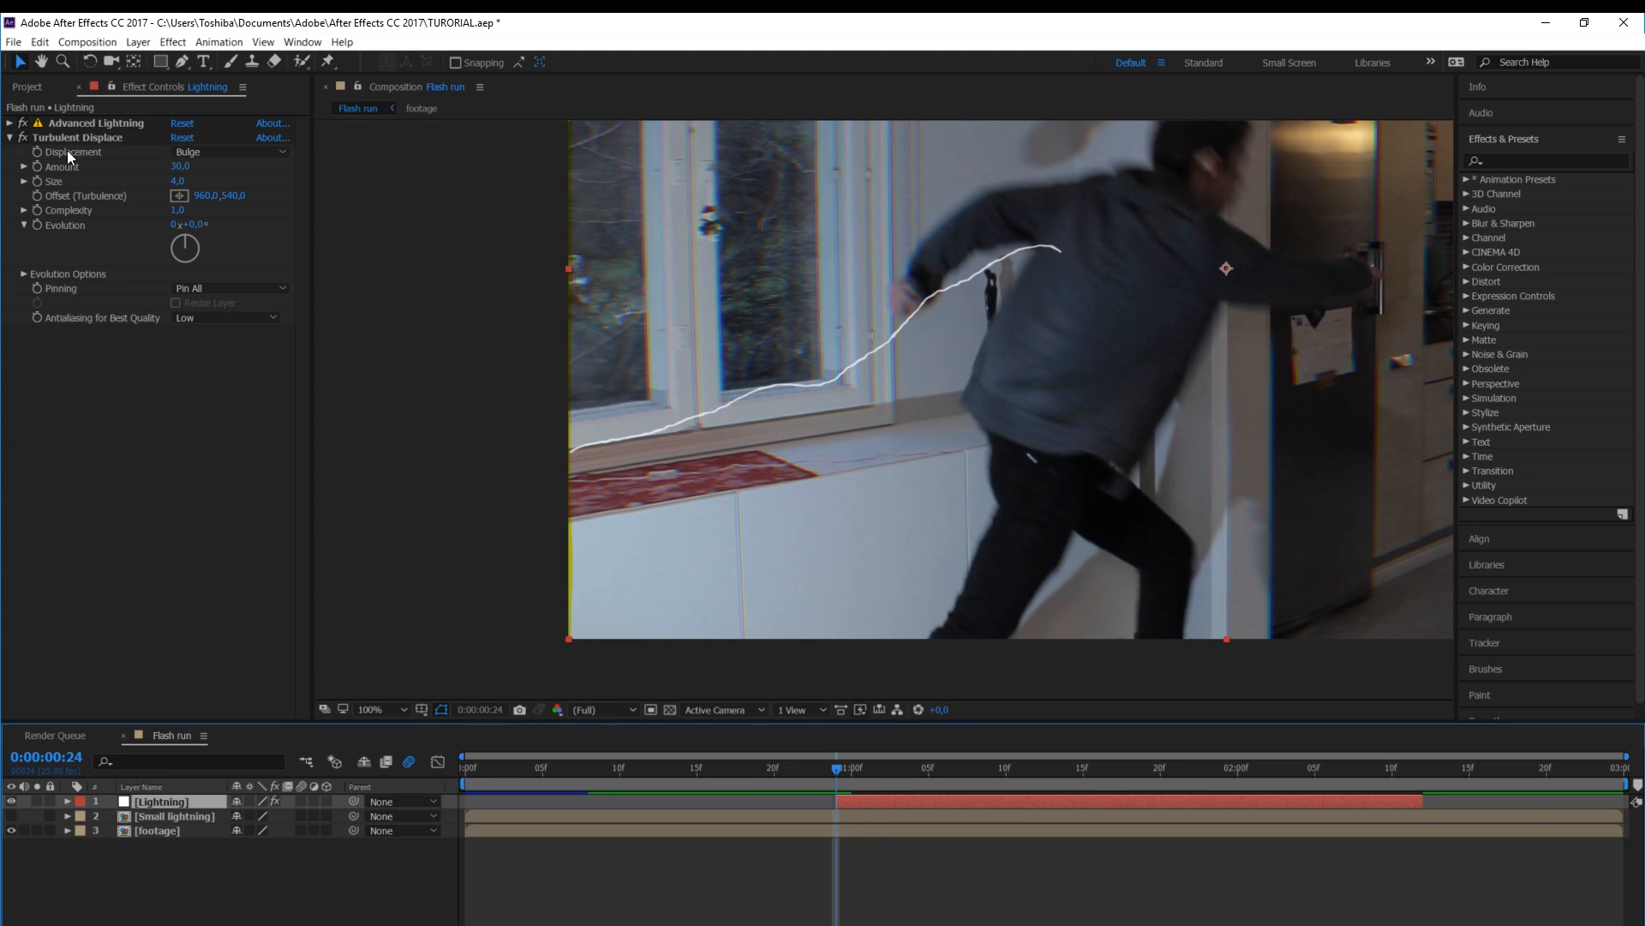
{"action": "left_click", "coordinate": [89, 139]}
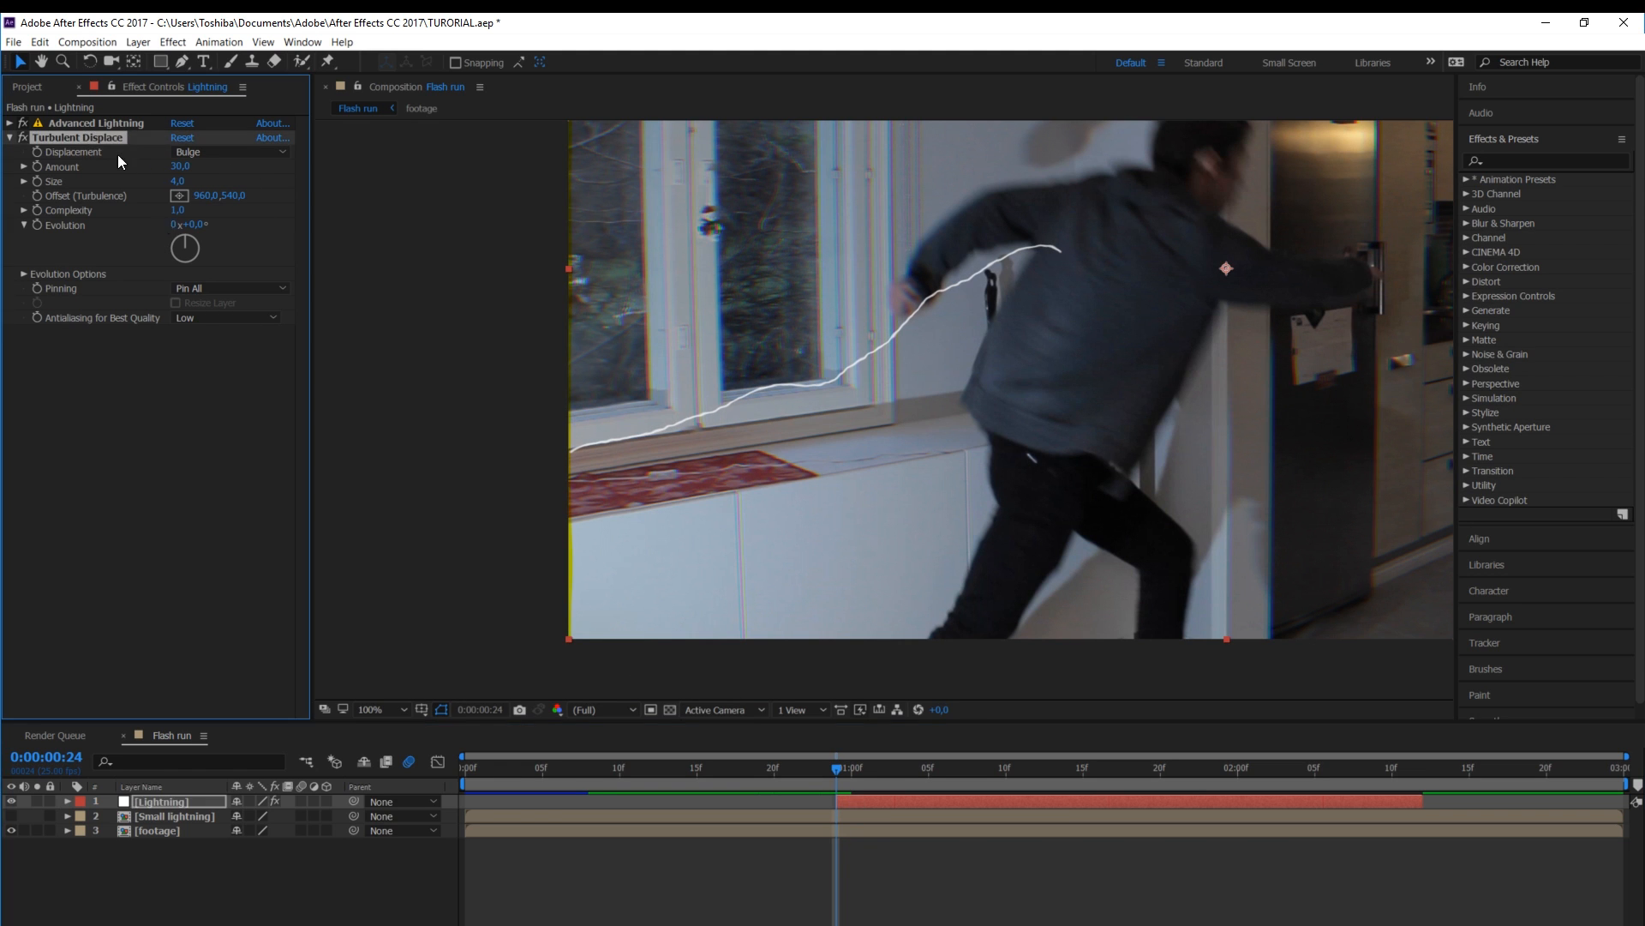
{"action": "left_click_drag", "start_coordinate": [1129, 295], "coordinate": [1047, 325]}
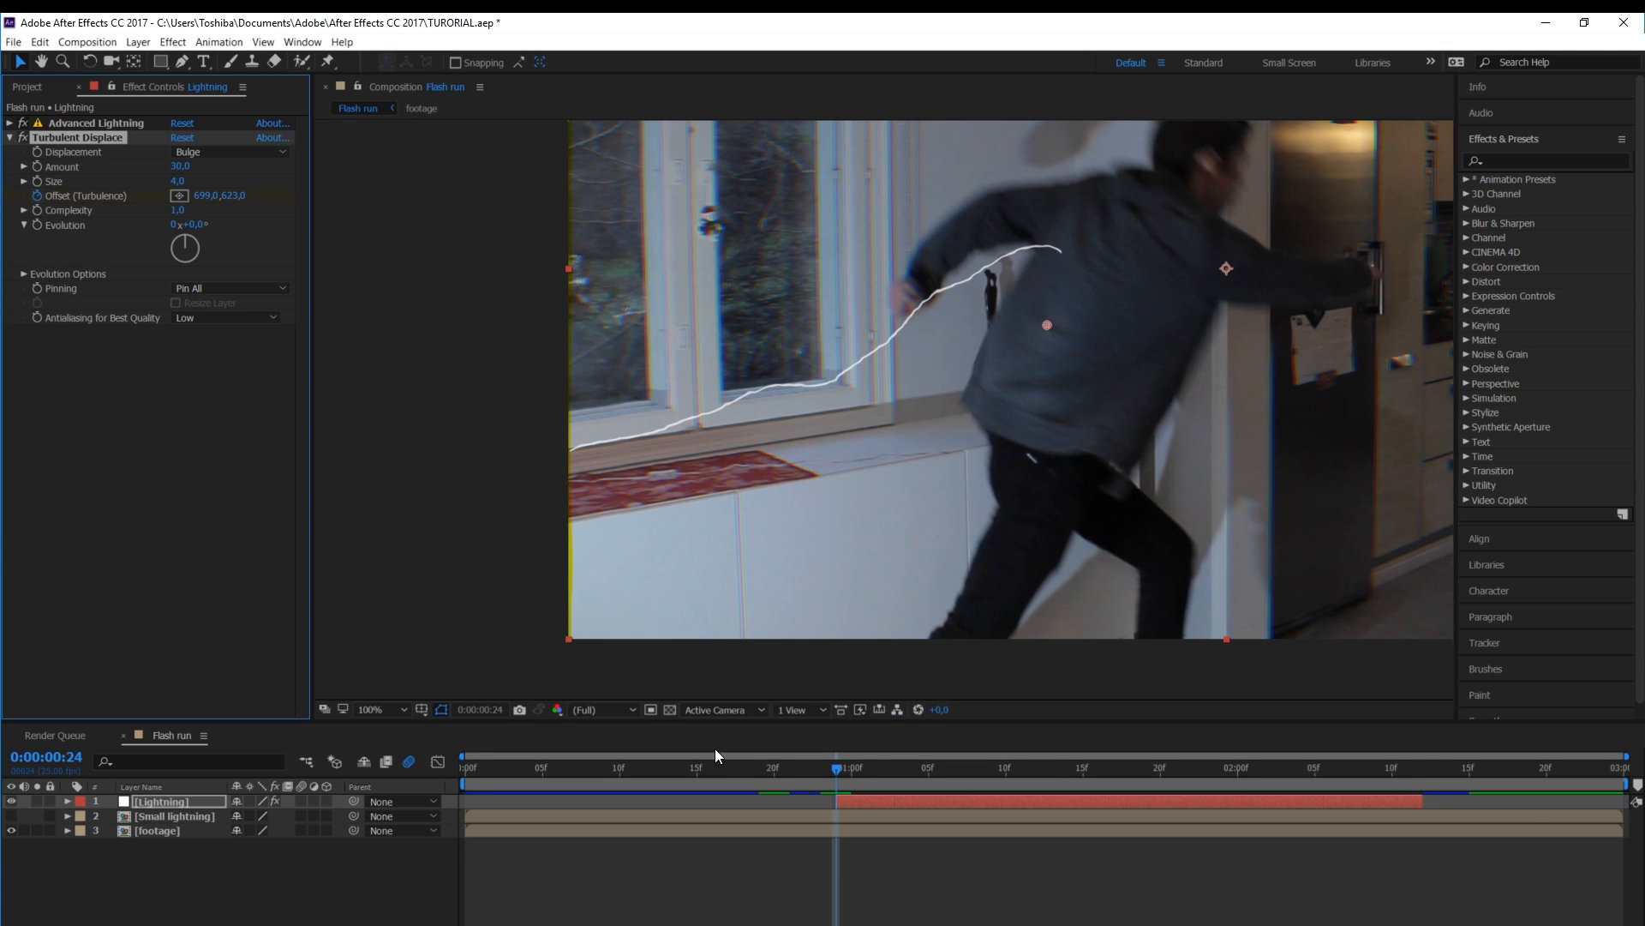
{"action": "left_click", "coordinate": [1410, 770]}
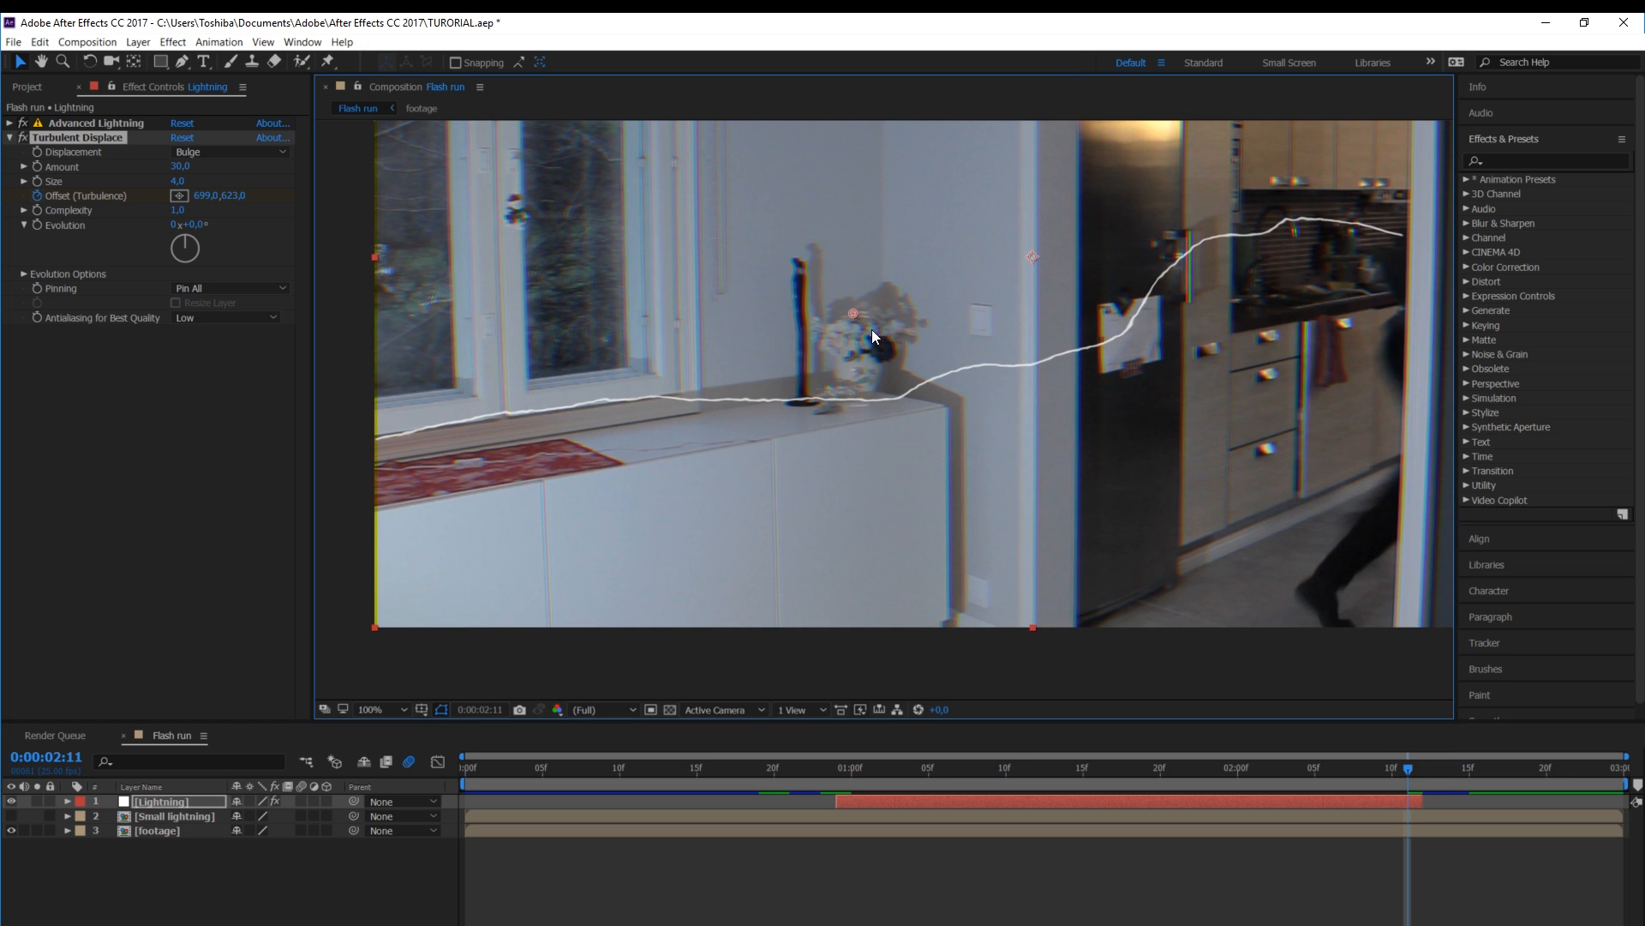
{"action": "left_click_drag", "start_coordinate": [854, 314], "coordinate": [781, 308]}
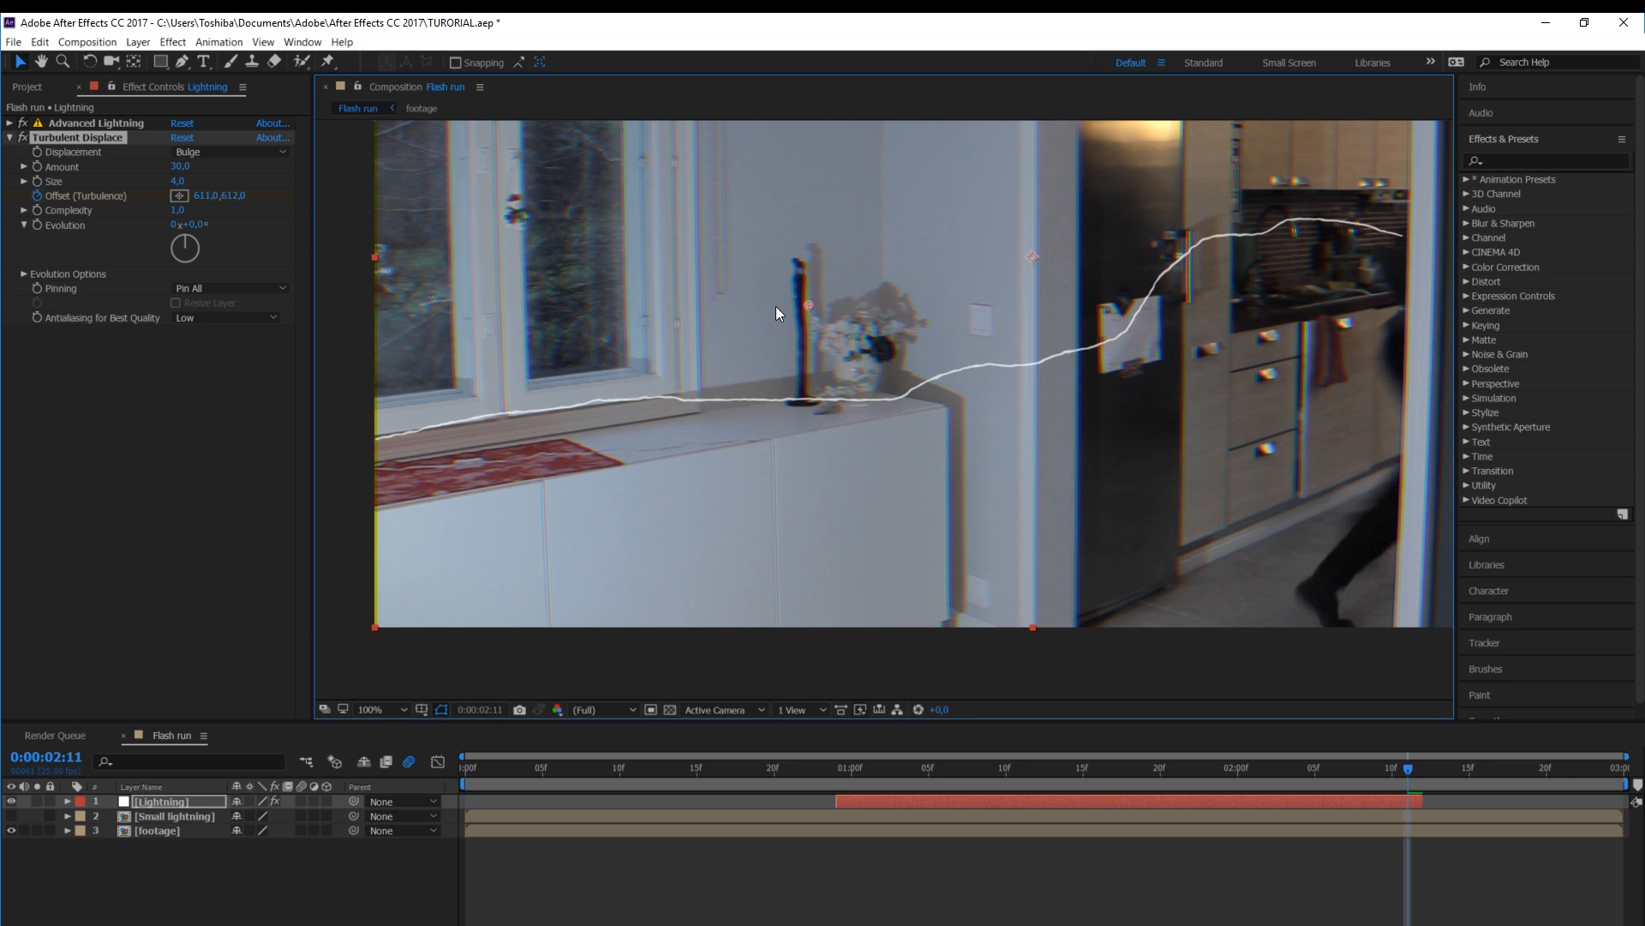
{"action": "left_click", "coordinate": [838, 769]}
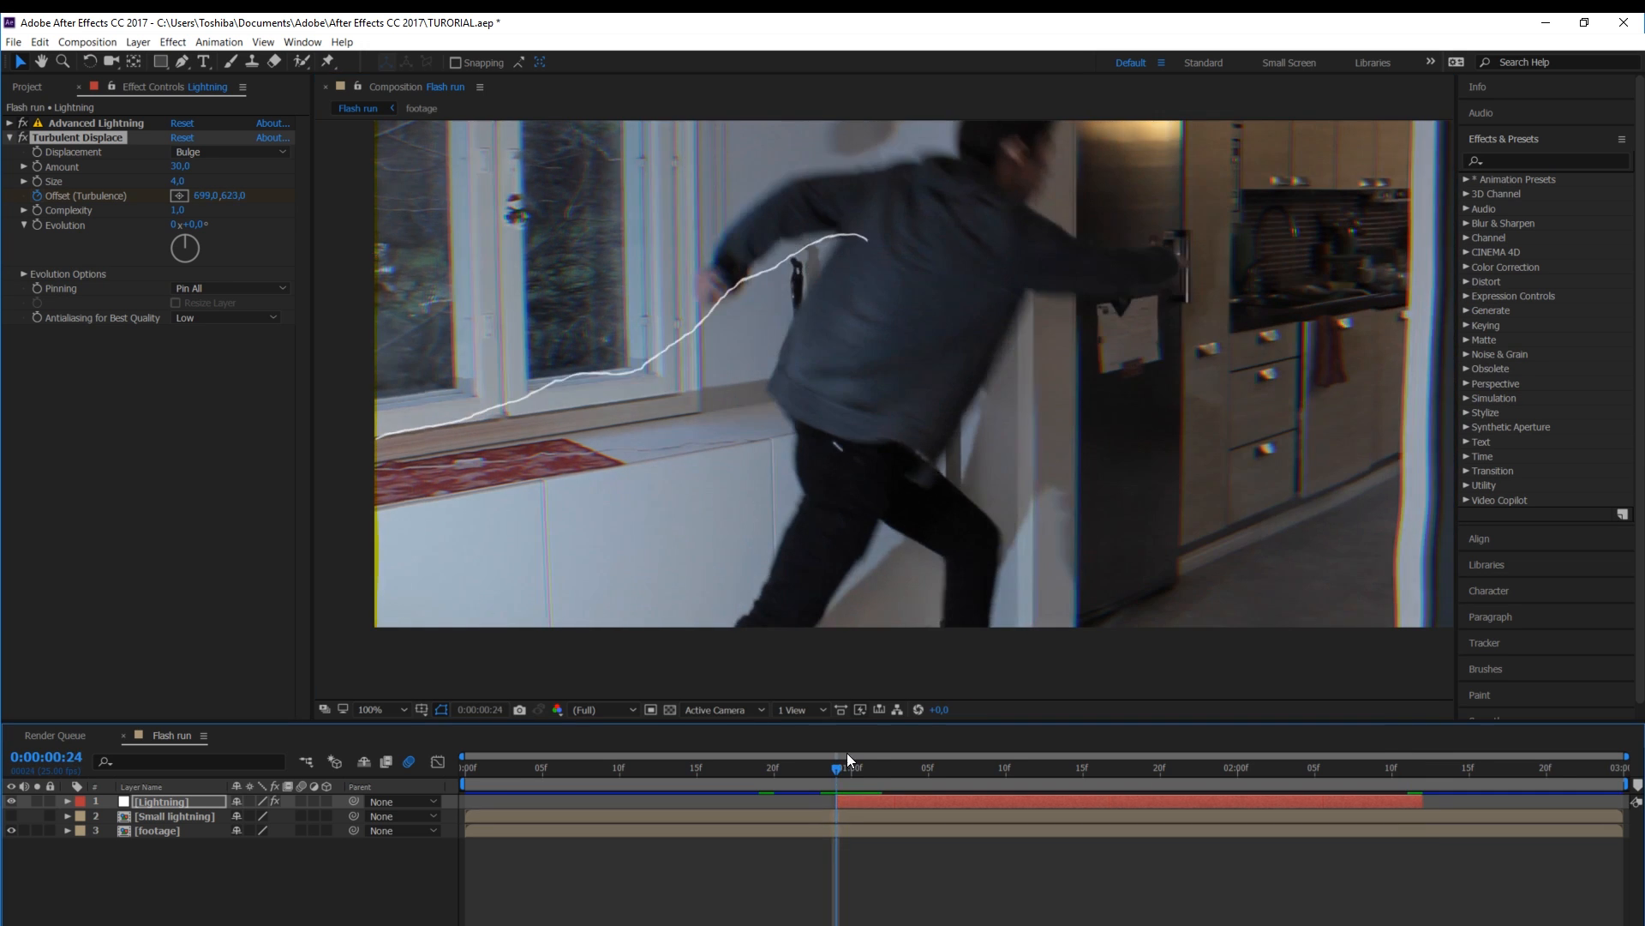
Add a second Turbulent Displace effect to the Lightning layer and set its Size to 30
{"action": "key", "text": "space"}
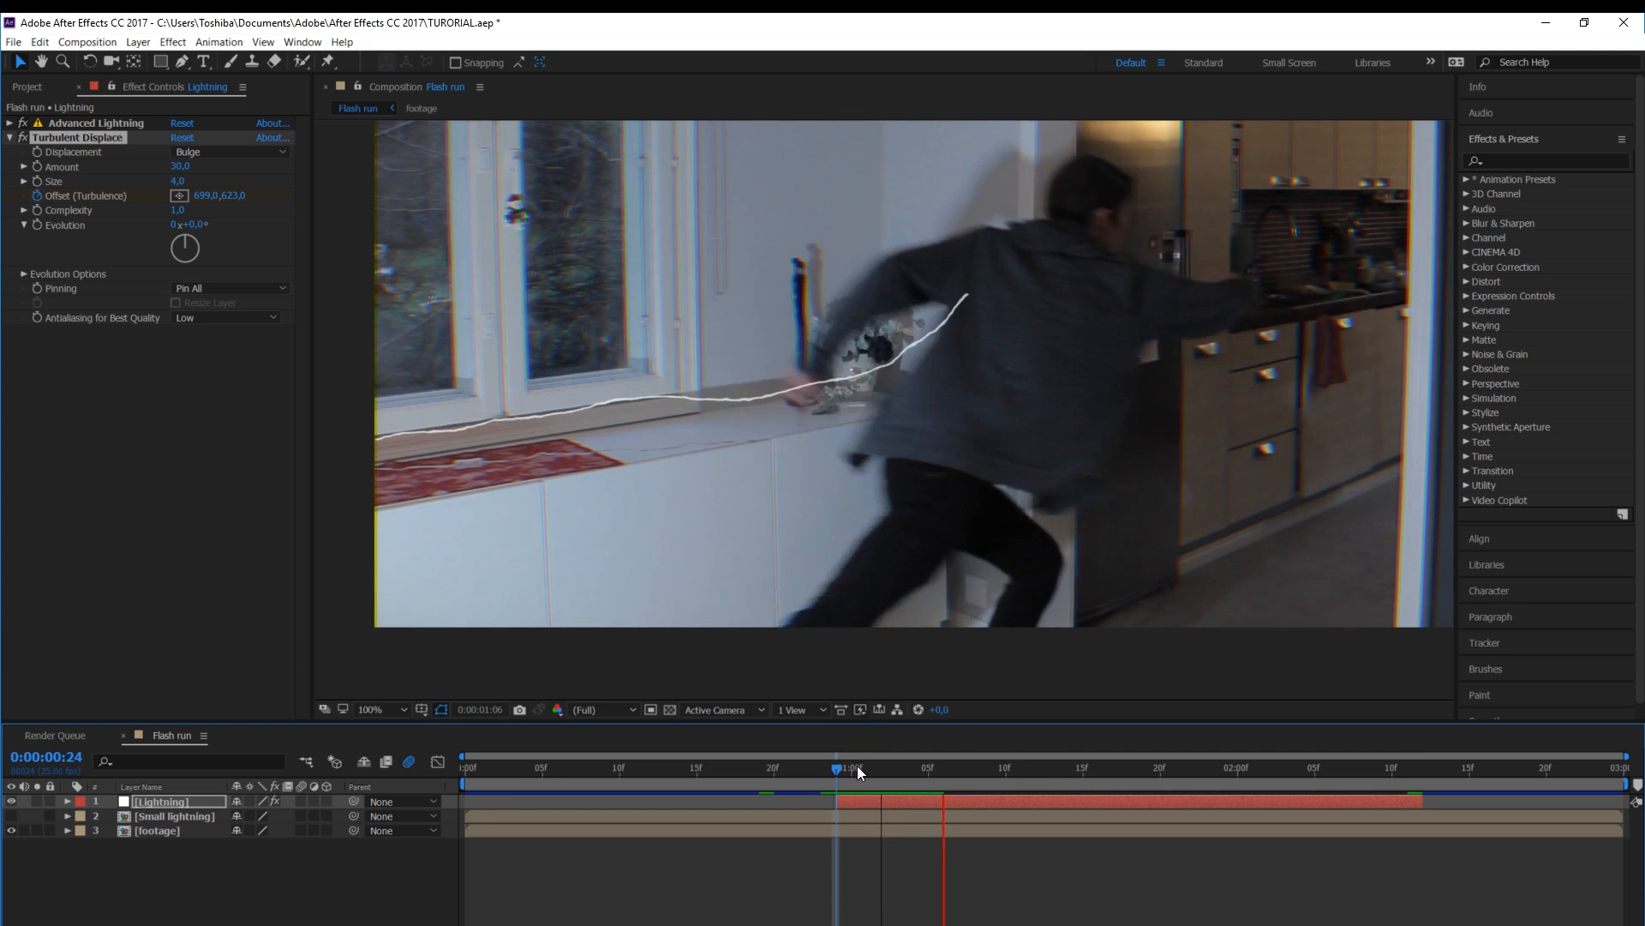
{"action": "left_click", "coordinate": [811, 769]}
{"action": "left_click", "coordinate": [172, 42]}
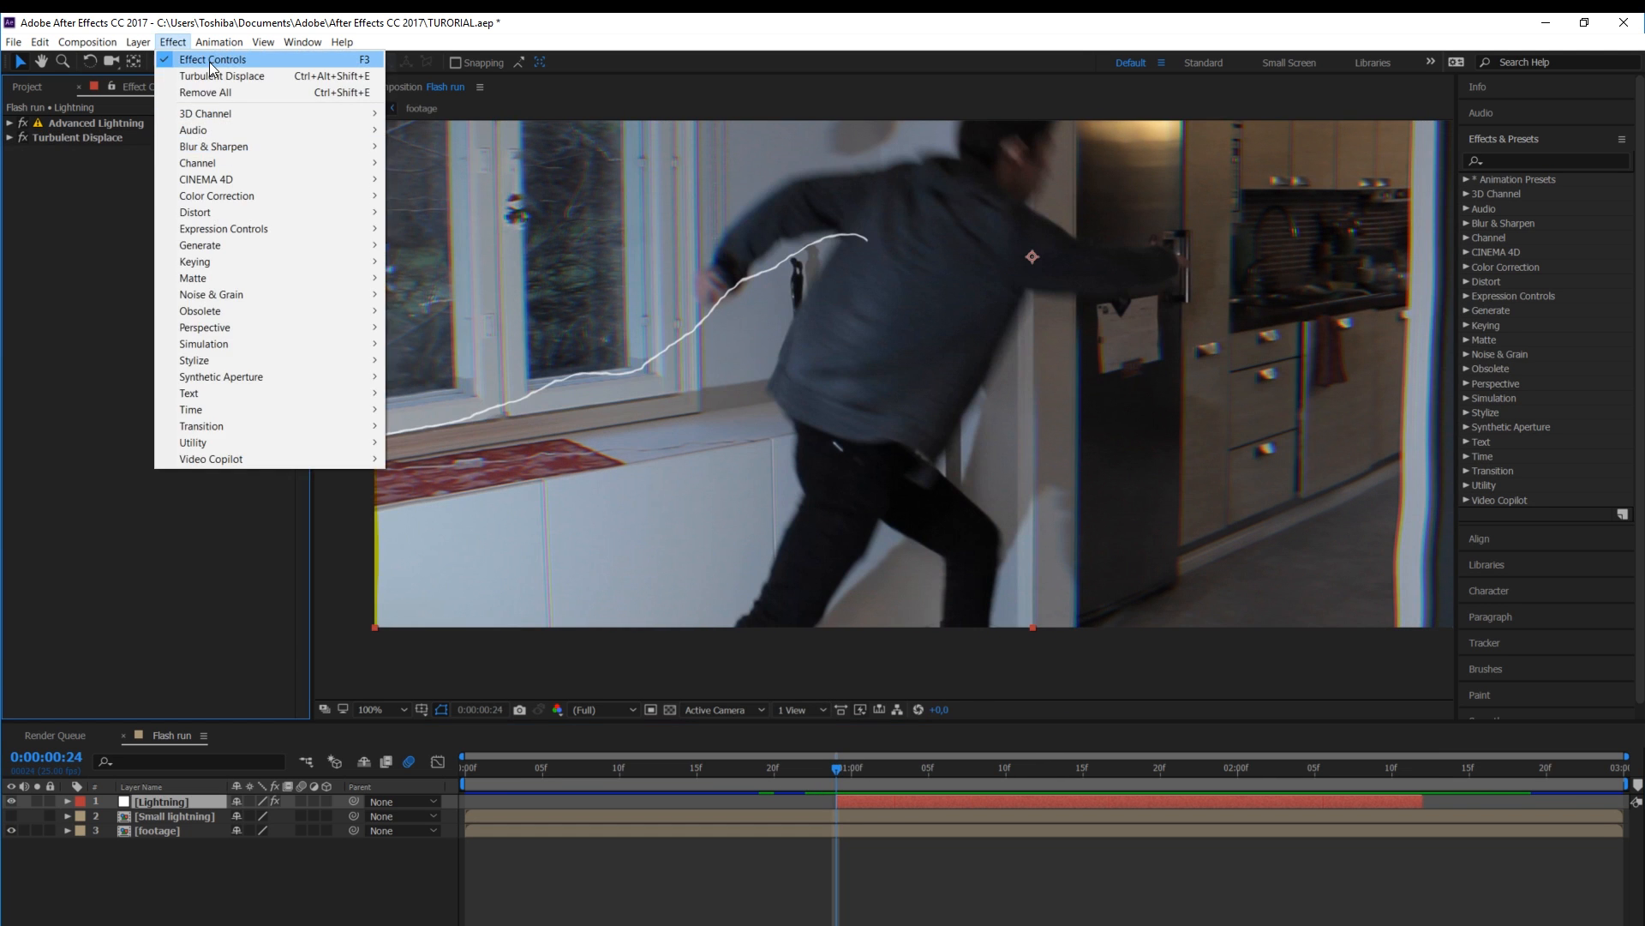
{"action": "left_click", "coordinate": [208, 76]}
{"action": "left_click", "coordinate": [184, 196]}
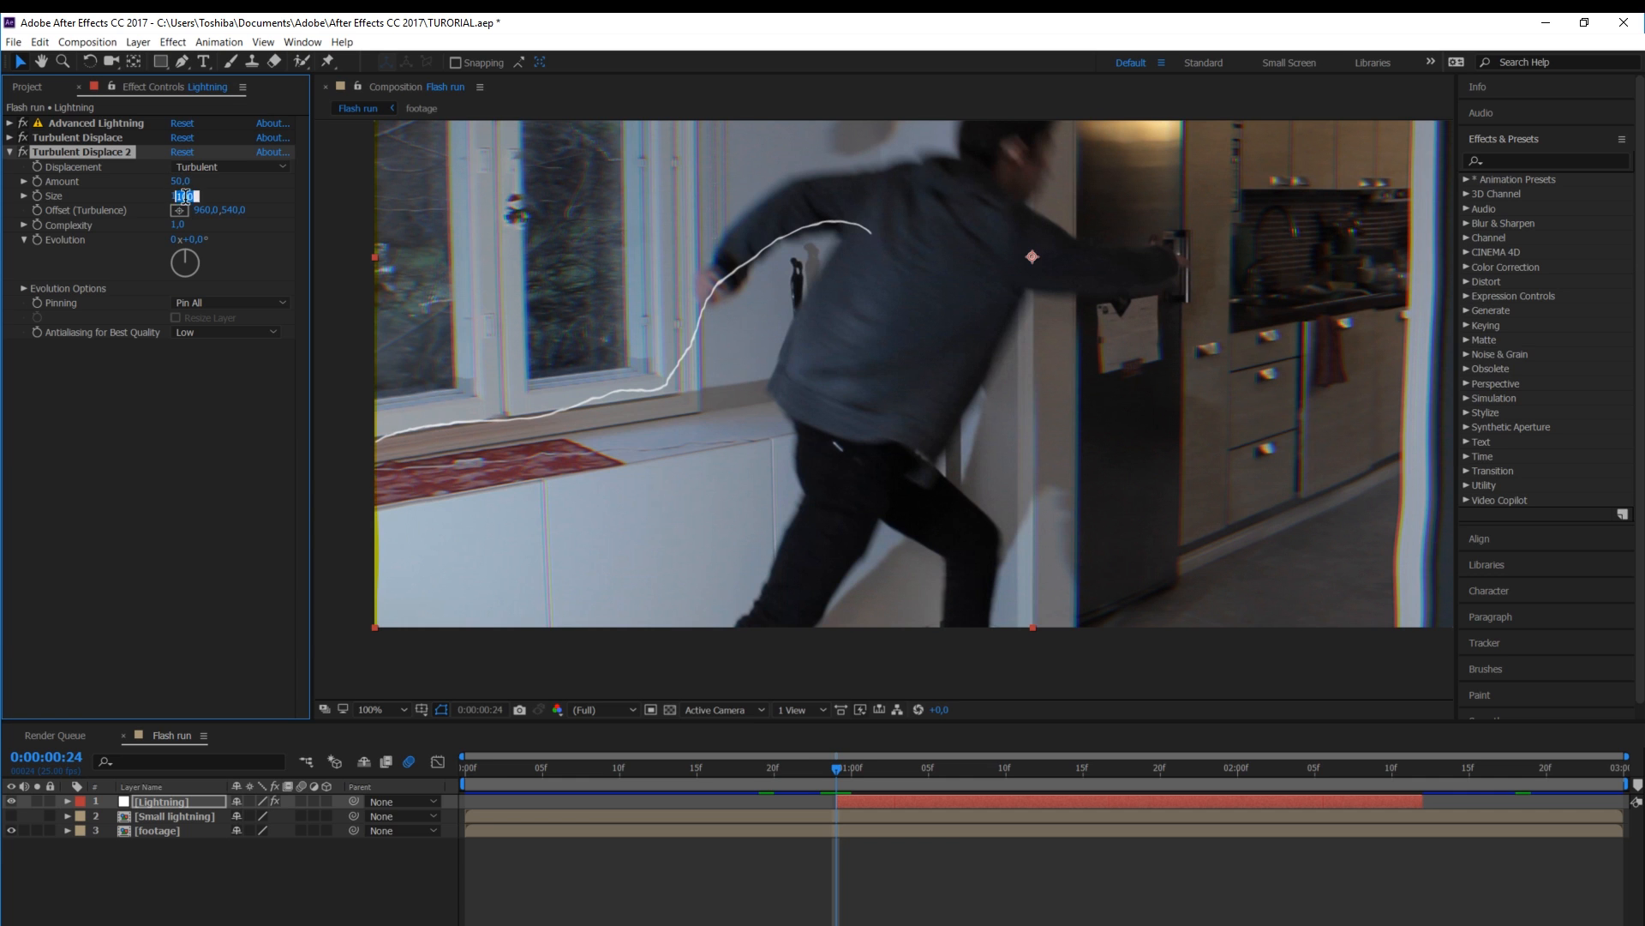
{"action": "type", "text": "30"}
{"action": "key", "text": "Return"}
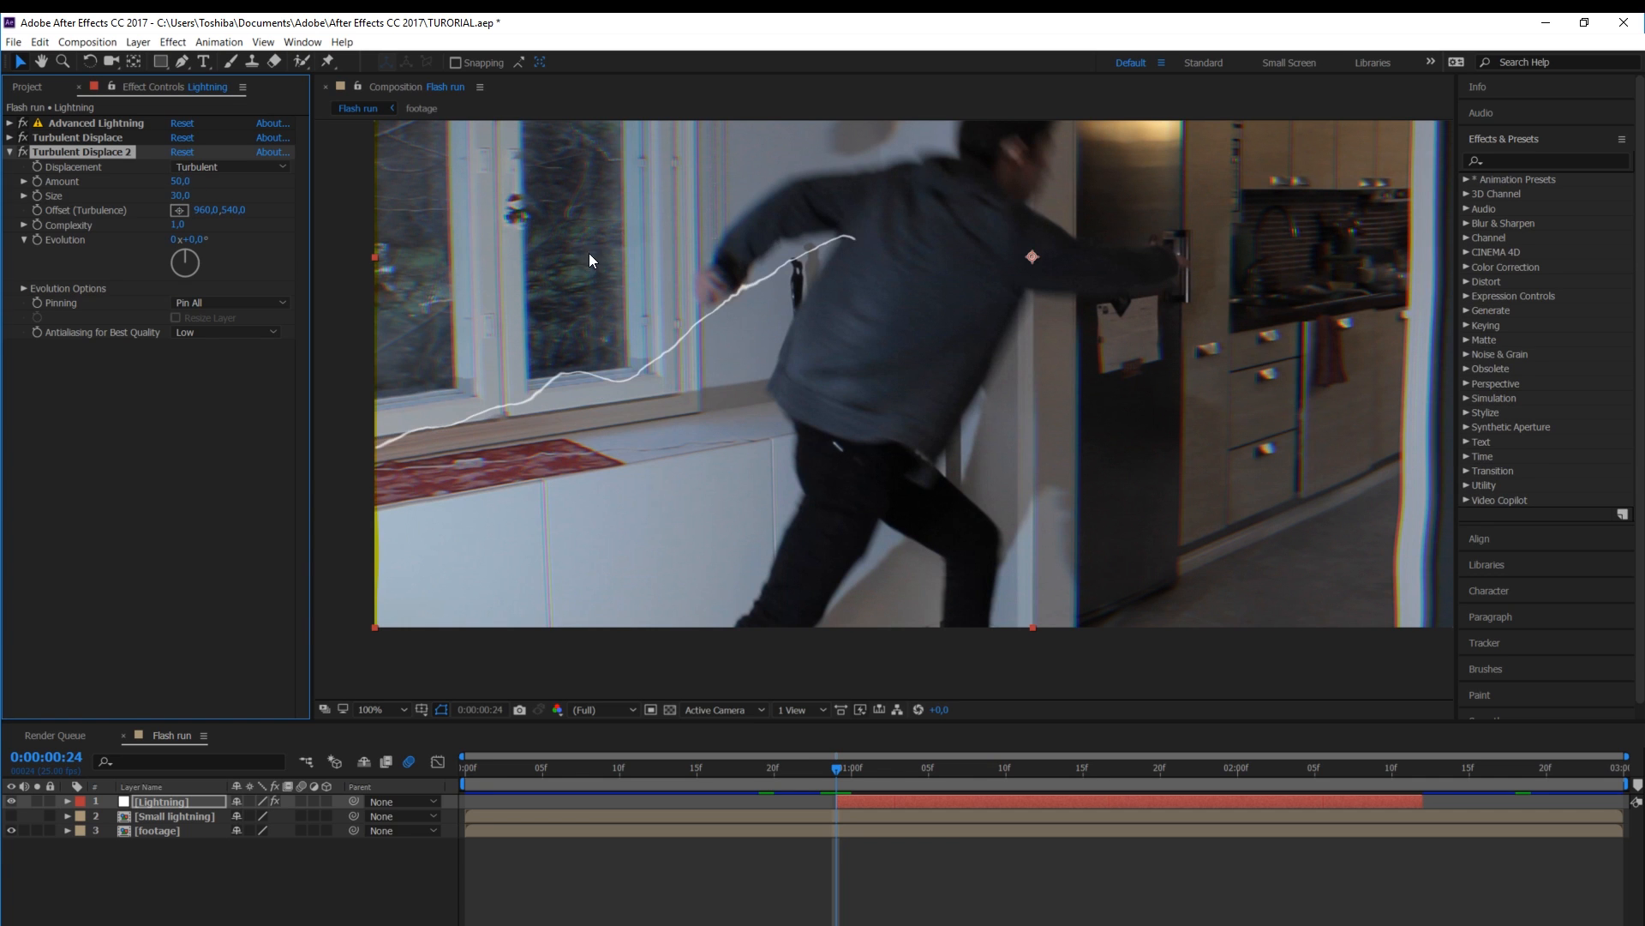
Set the second Turbulent Displace's Amount to 40 and preview the bolt
{"action": "left_click", "coordinate": [182, 181]}
{"action": "type", "text": "40"}
{"action": "key", "text": "Return"}
{"action": "key", "text": "space"}
{"action": "left_click", "coordinate": [847, 798]}
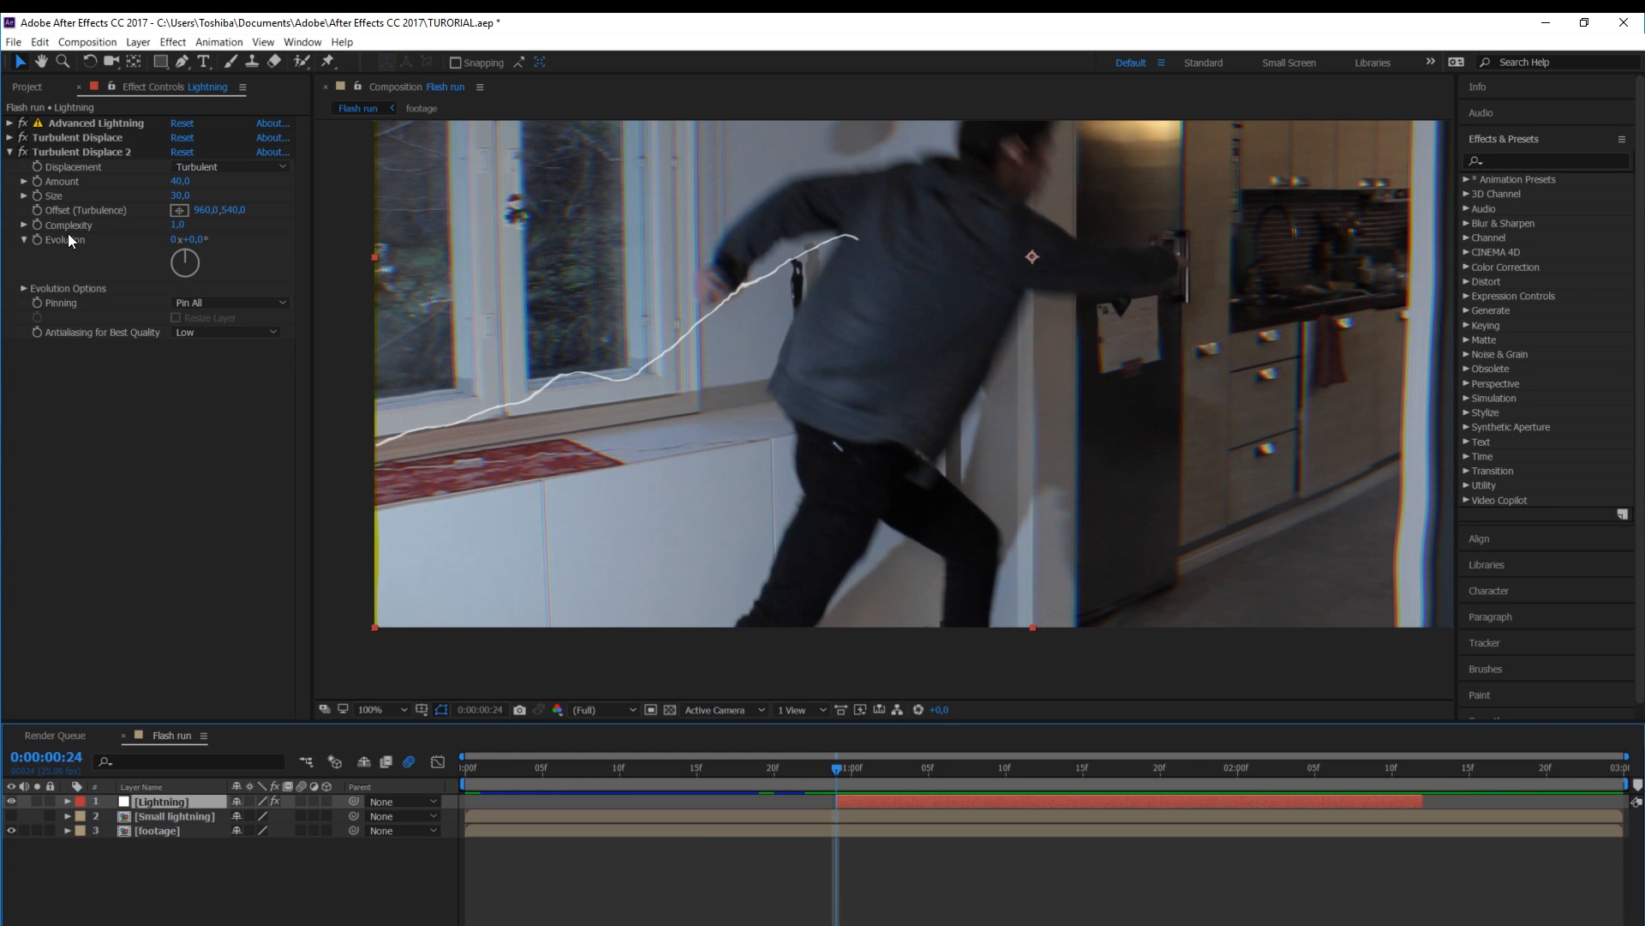
Keyframe the second Turbulent Displace's Evolution from 0° at 0:00:00:24 to a larger rotation near 0:00:02:11 and preview the bolt's motion
{"action": "left_click", "coordinate": [36, 238]}
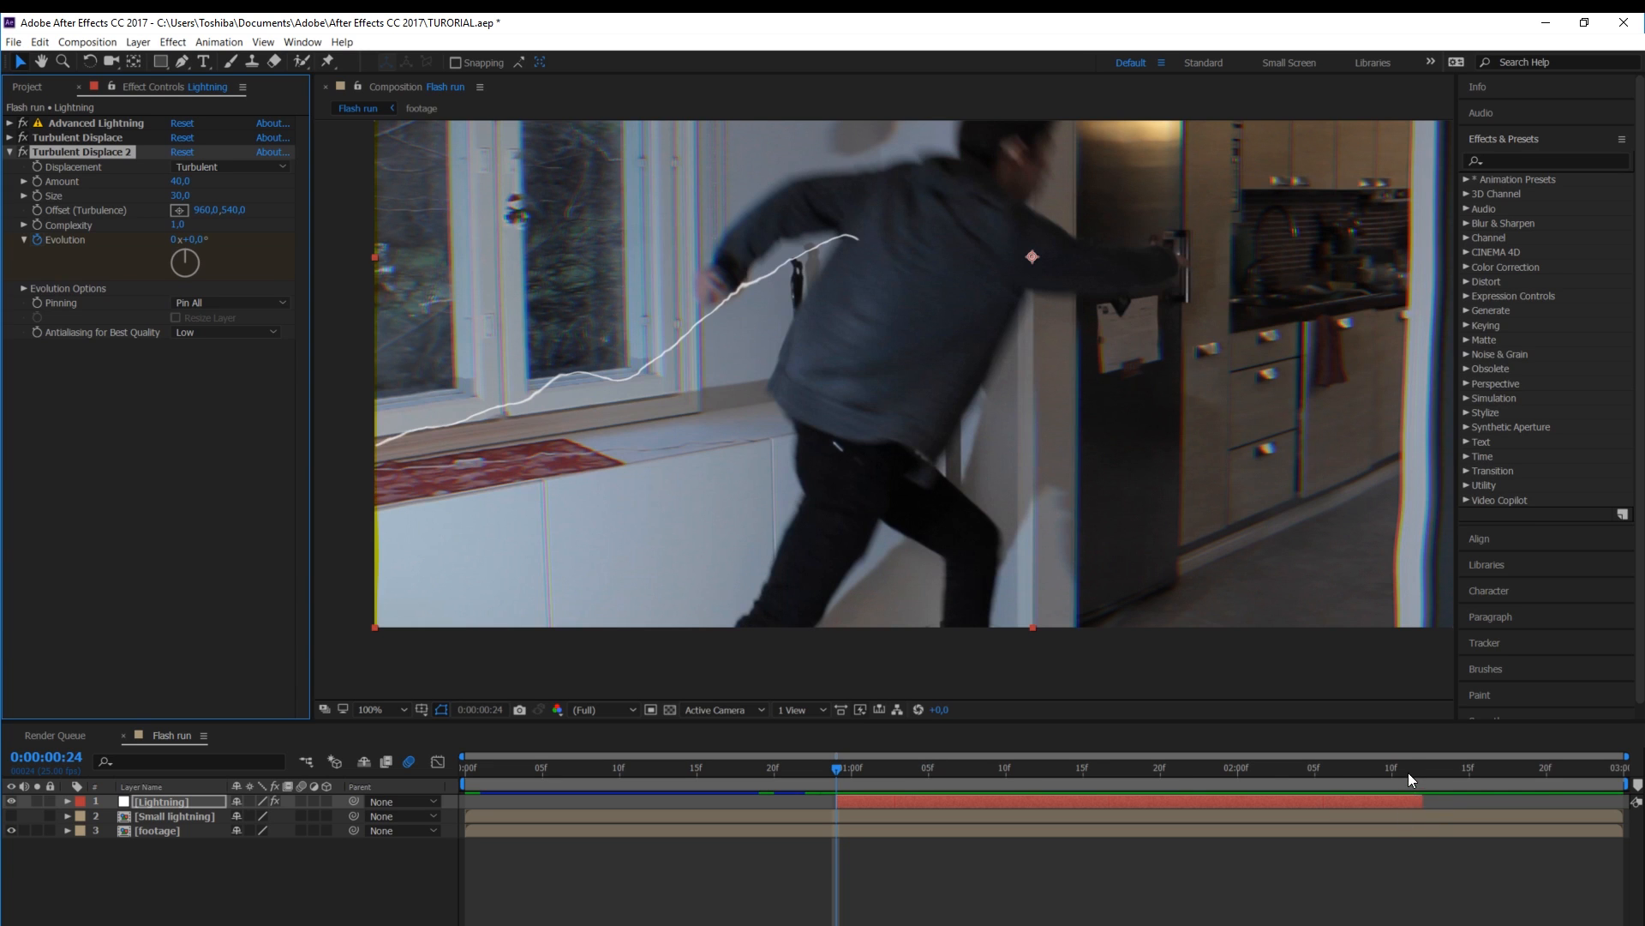
{"action": "left_click", "coordinate": [1409, 776]}
{"action": "left_click_drag", "start_coordinate": [198, 244], "coordinate": [483, 227]}
{"action": "left_click", "coordinate": [823, 769]}
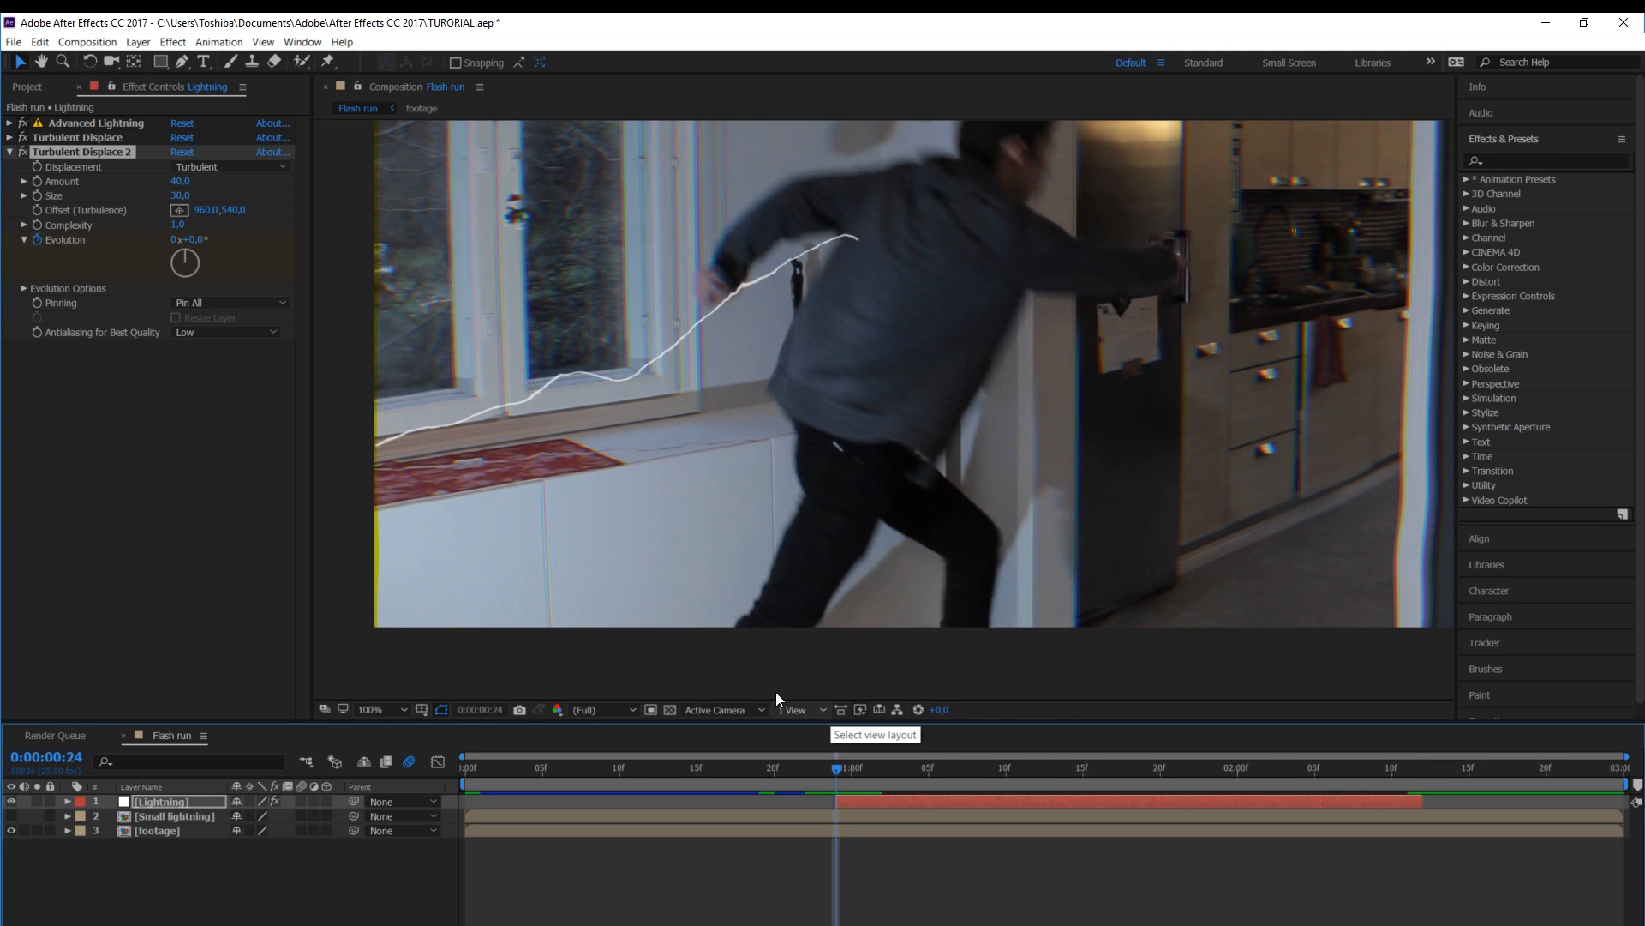
{"action": "key", "text": "space"}
{"action": "key", "text": "space"}
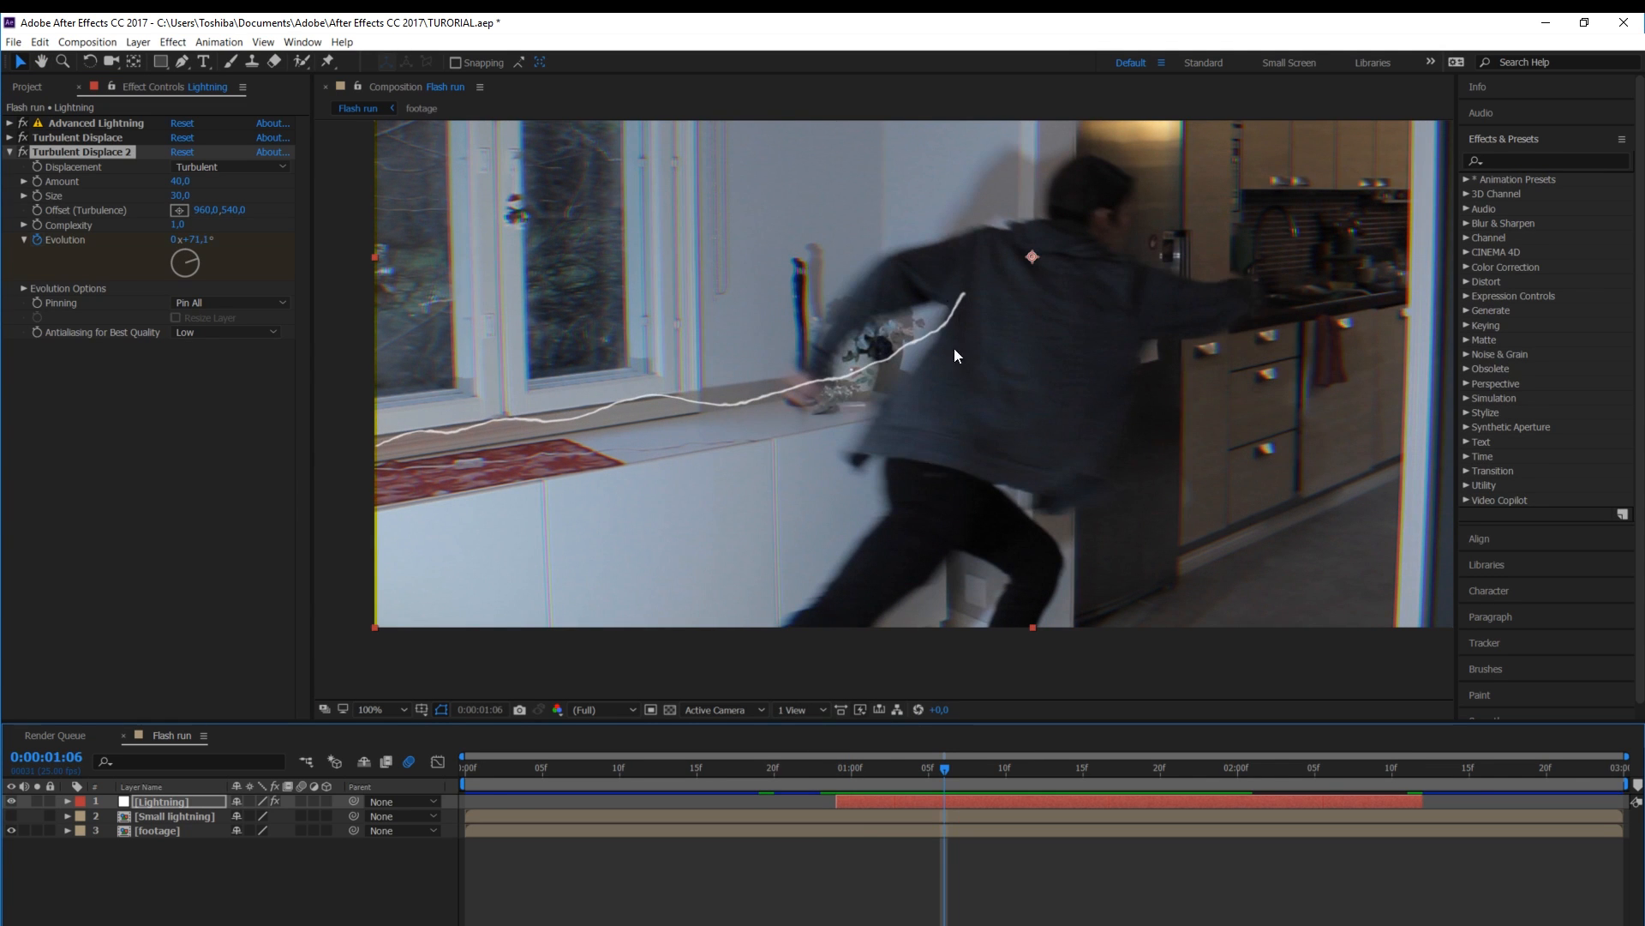
{"action": "left_click", "coordinate": [883, 768]}
{"action": "key", "text": "space"}
{"action": "mouse_move", "coordinate": [883, 770]}
{"action": "left_mouse_down"}
{"action": "mouse_move", "coordinate": [928, 779]}
{"action": "mouse_move", "coordinate": [851, 775]}
{"action": "left_mouse_up"}
{"action": "key", "text": "space"}
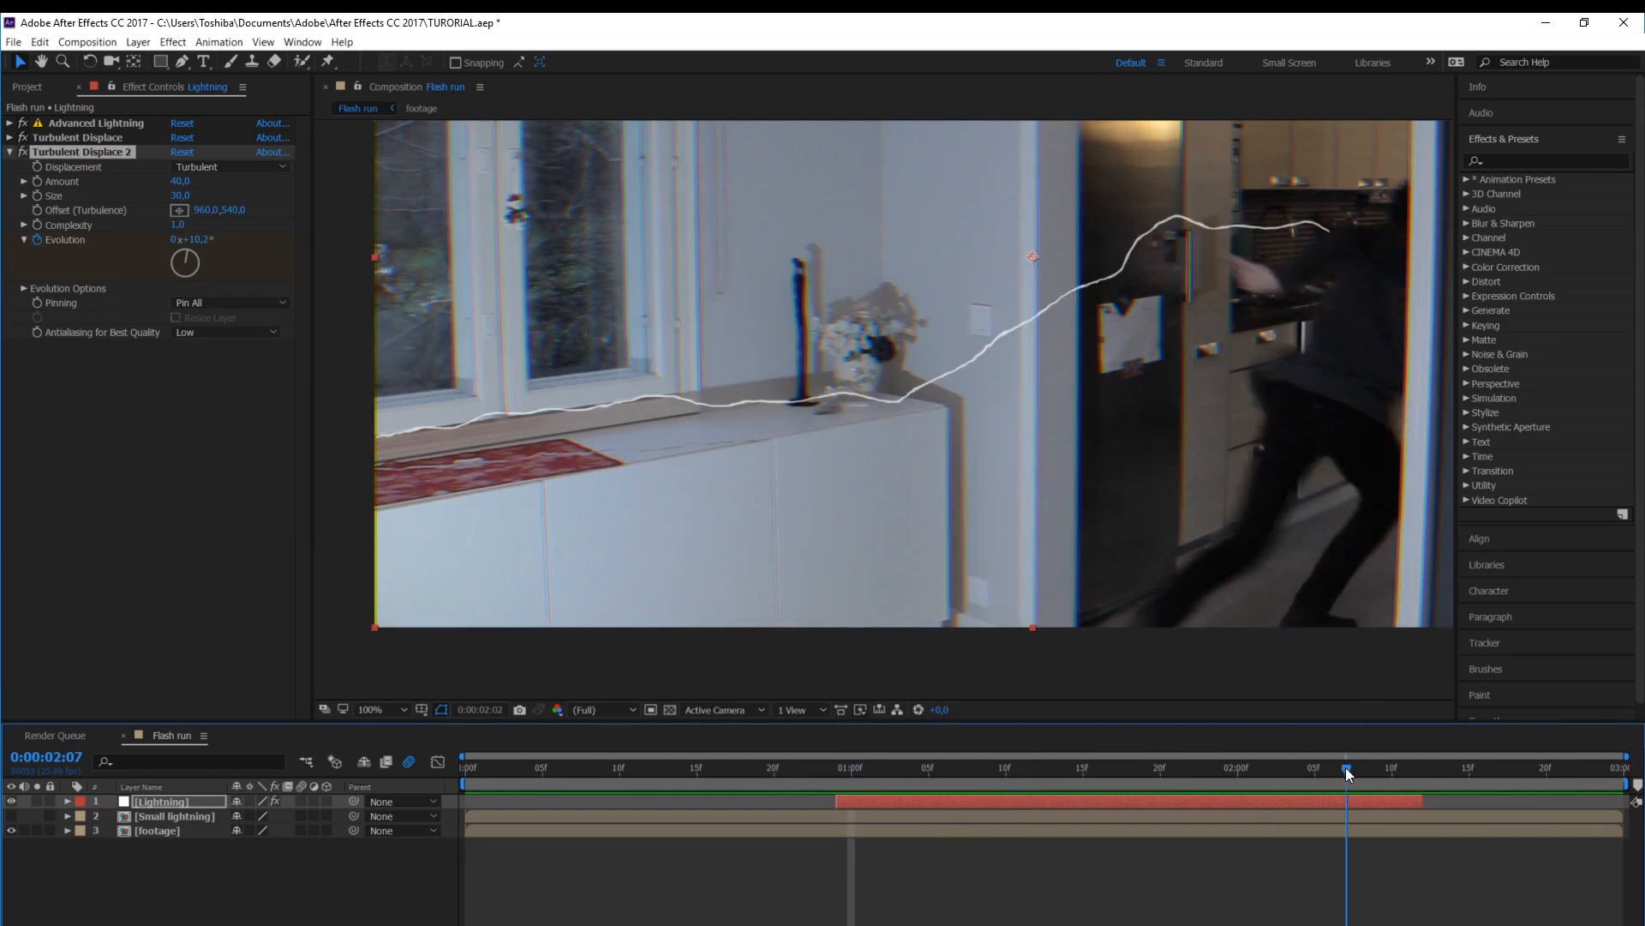
Apply a Glow effect to the Lightning layer and set its Glow Radius to 5
{"action": "left_click", "coordinate": [173, 42]}
{"action": "mouse_move", "coordinate": [194, 360]}
{"action": "left_click", "coordinate": [467, 624]}
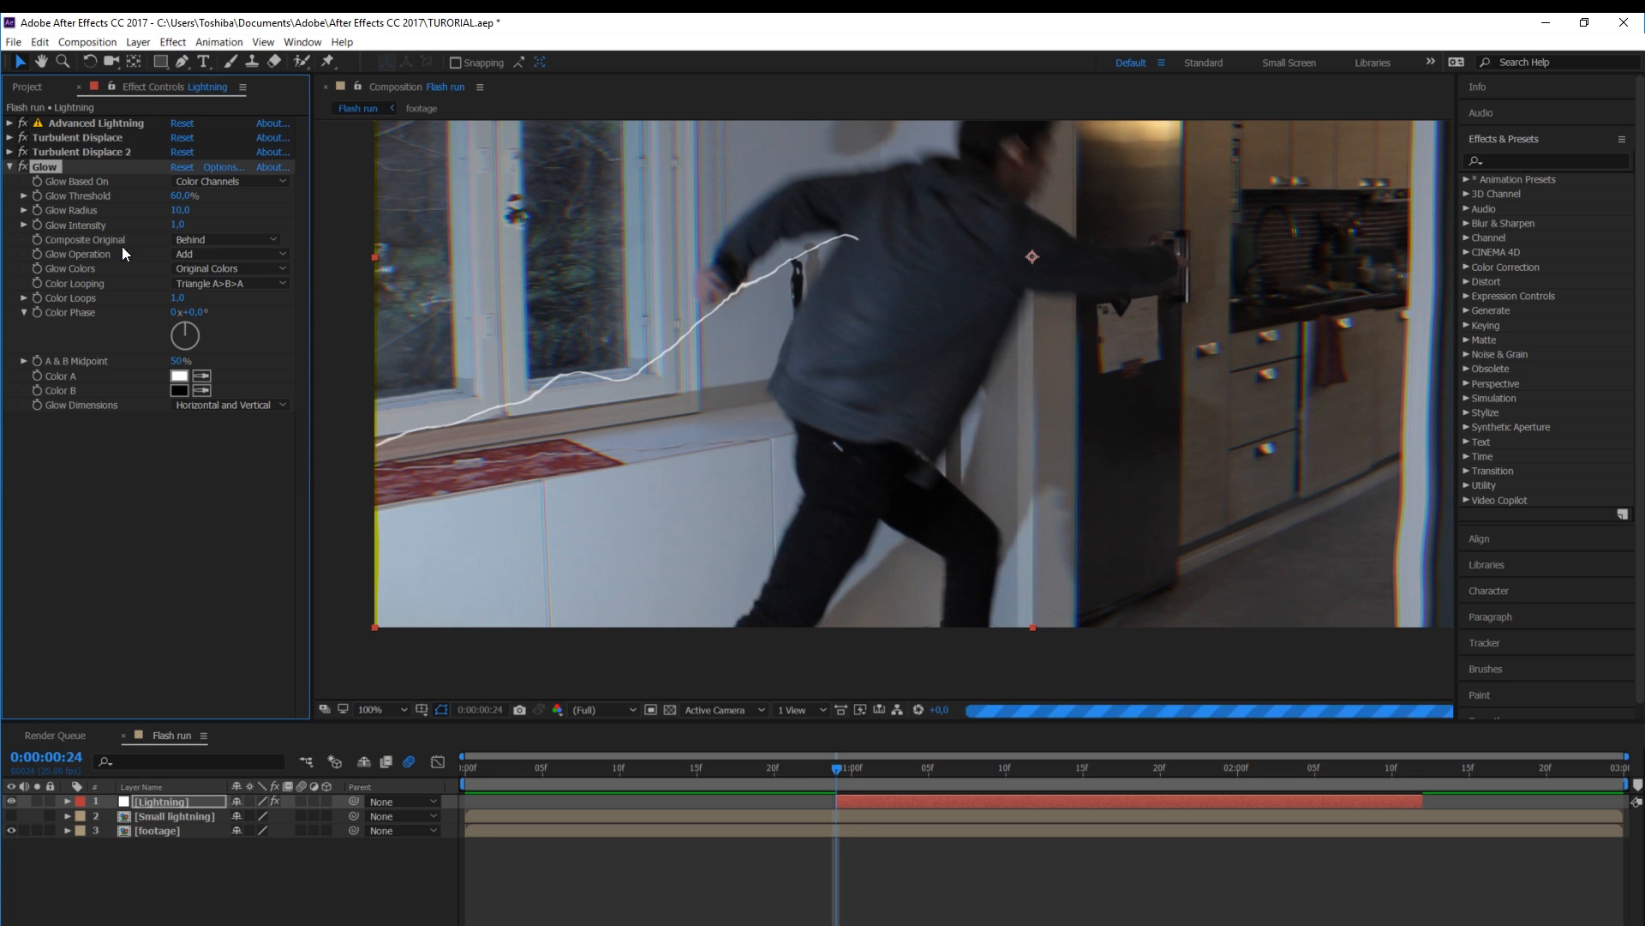
{"action": "scroll", "coordinate": [620, 327], "scroll_direction": "up", "scroll_amount": 1}
{"action": "left_click_drag", "start_coordinate": [621, 326], "coordinate": [936, 376]}
{"action": "left_click", "coordinate": [179, 210]}
{"action": "type", "text": "5"}
{"action": "key", "text": "Return"}
{"action": "left_click", "coordinate": [23, 166]}
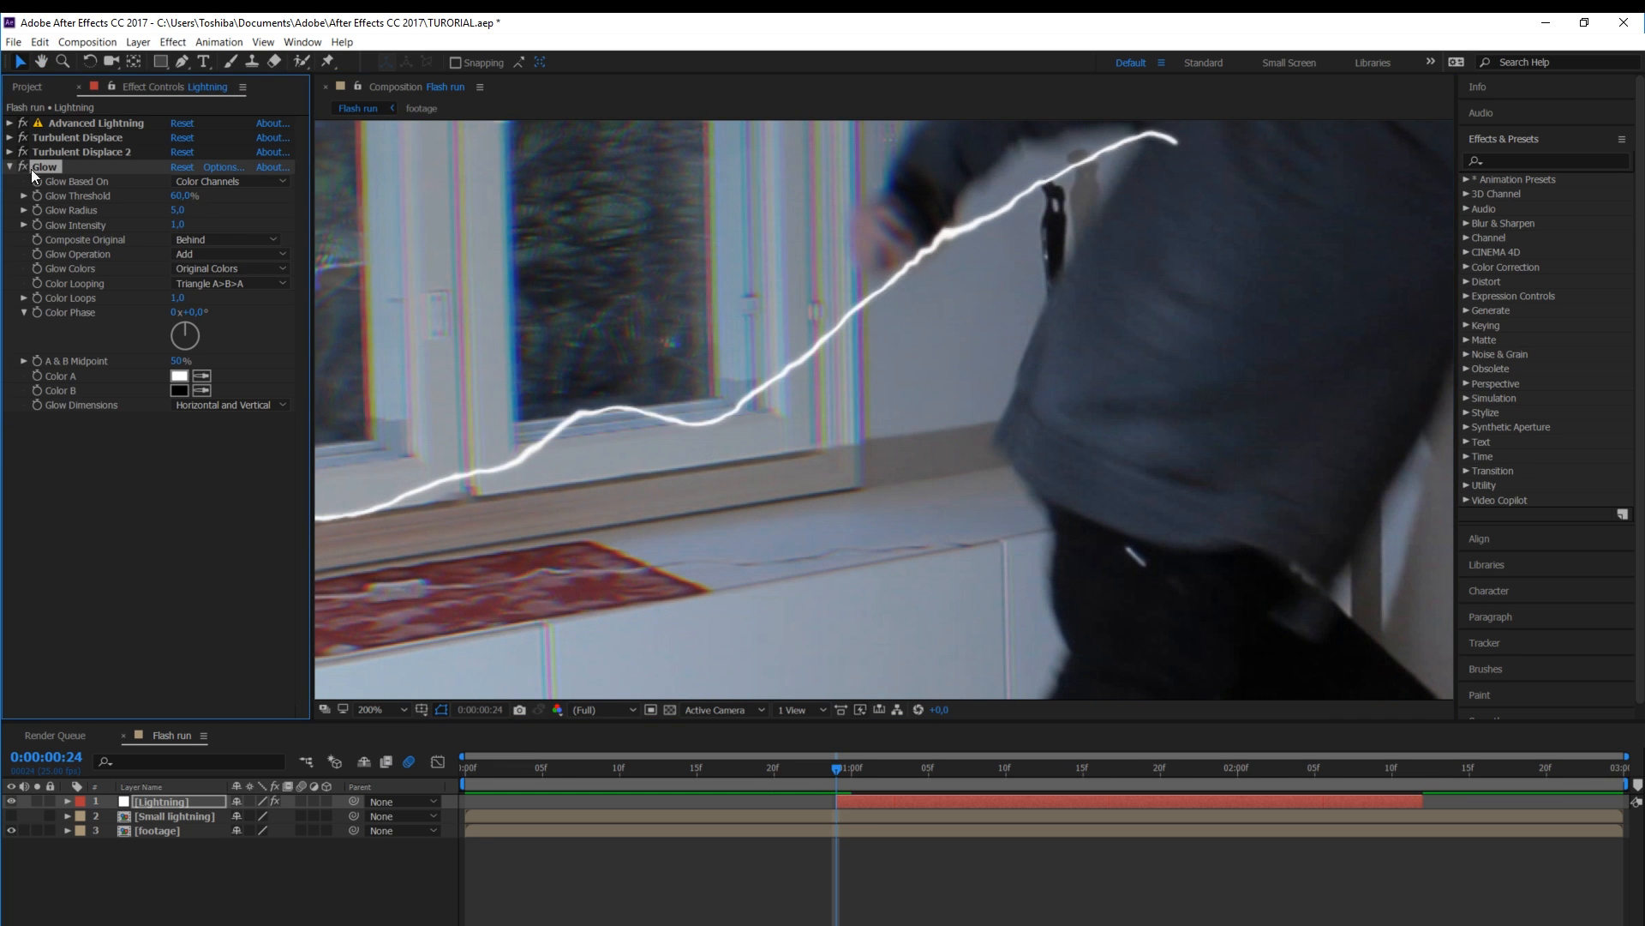
{"action": "left_click", "coordinate": [10, 167]}
Duplicate the Glow effect and set the copy's Glow Radius to 25
{"action": "key", "text": "ctrl+d"}
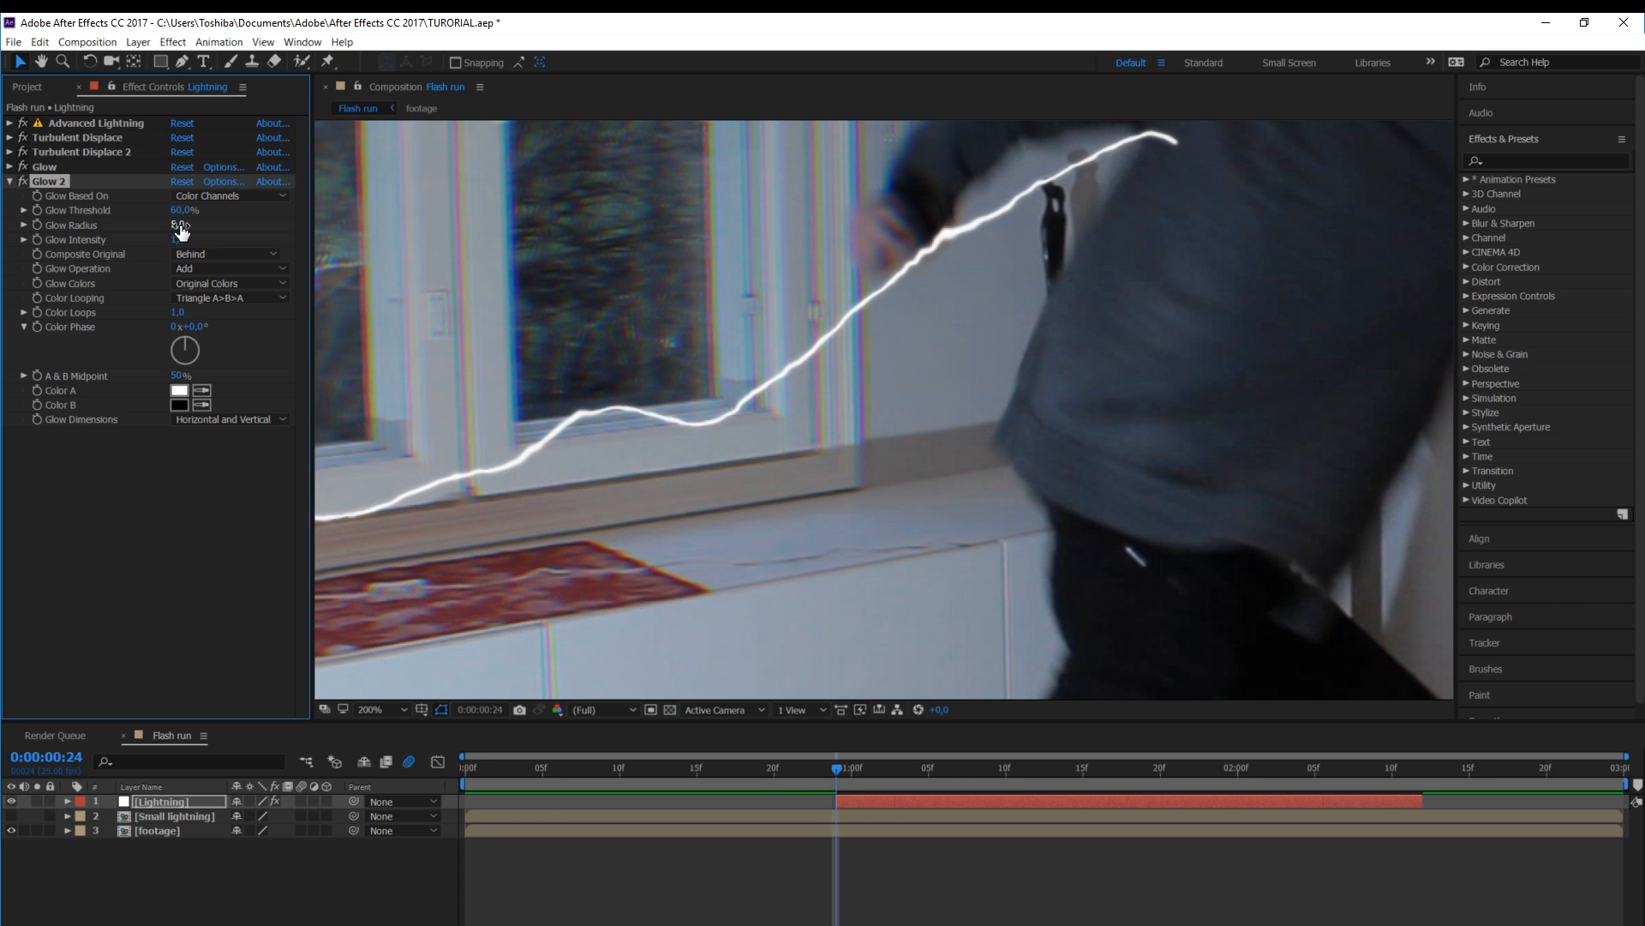
{"action": "left_click", "coordinate": [178, 225]}
{"action": "type", "text": "20"}
{"action": "key", "text": "Return"}
{"action": "left_click", "coordinate": [180, 225]}
{"action": "type", "text": "25"}
{"action": "key", "text": "Return"}
Duplicate the second Glow effect and set the new copy's Glow Radius to 50
{"action": "key", "text": "ctrl+d"}
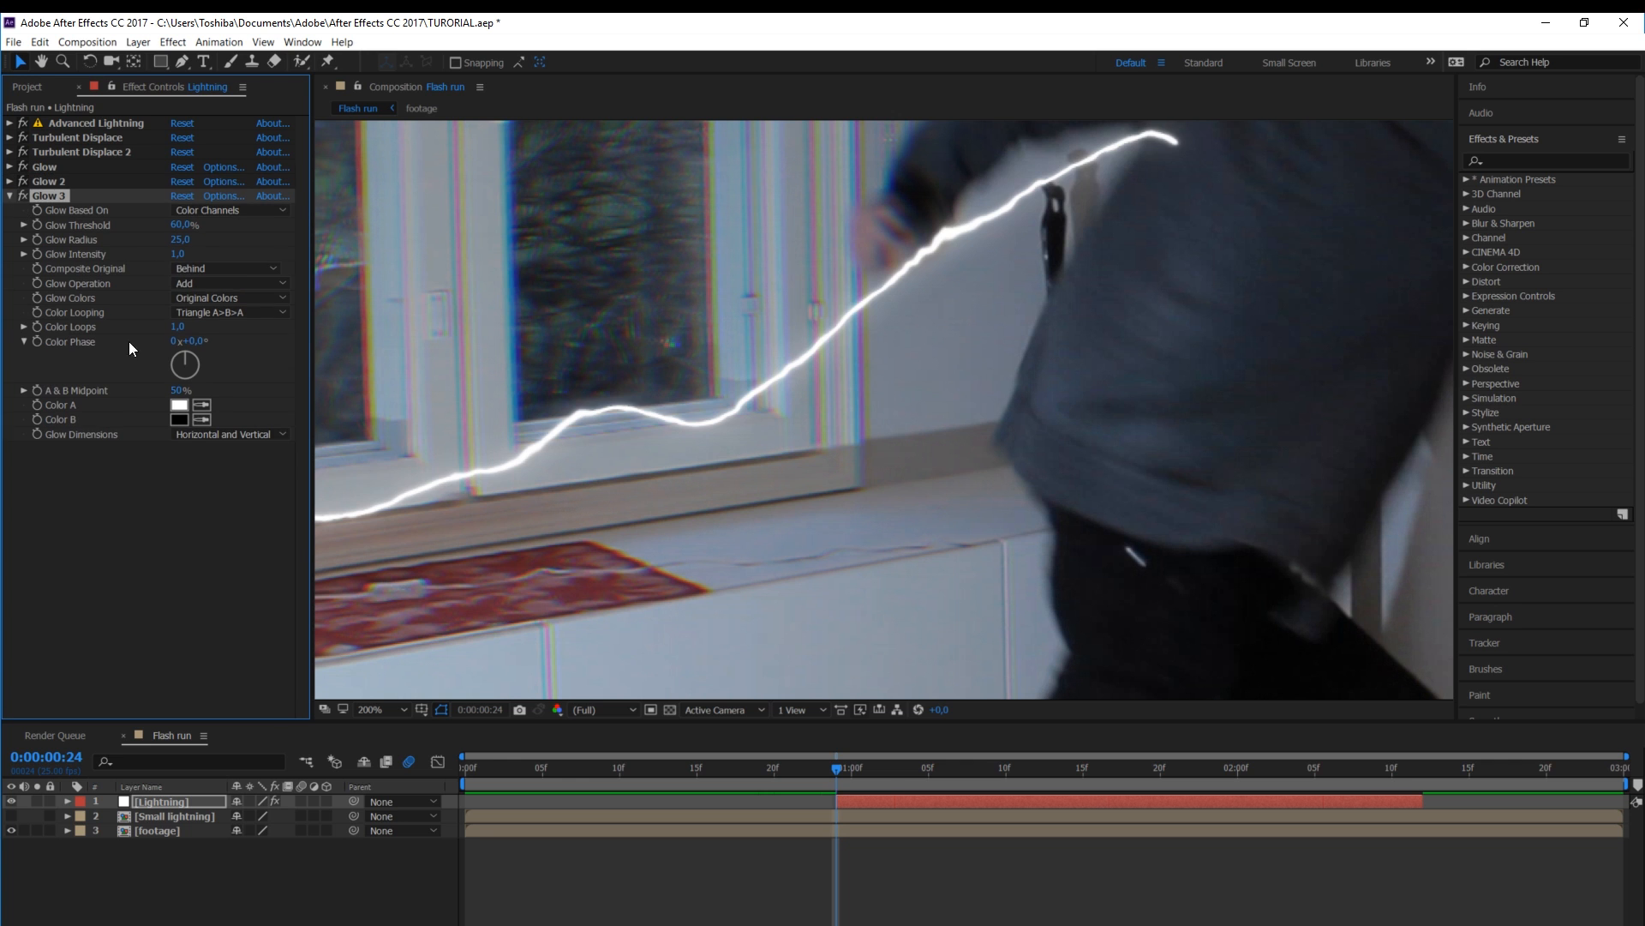
{"action": "scroll", "coordinate": [491, 266], "scroll_direction": "down", "scroll_amount": 2}
{"action": "type", "text": "50"}
{"action": "key", "text": "Return"}
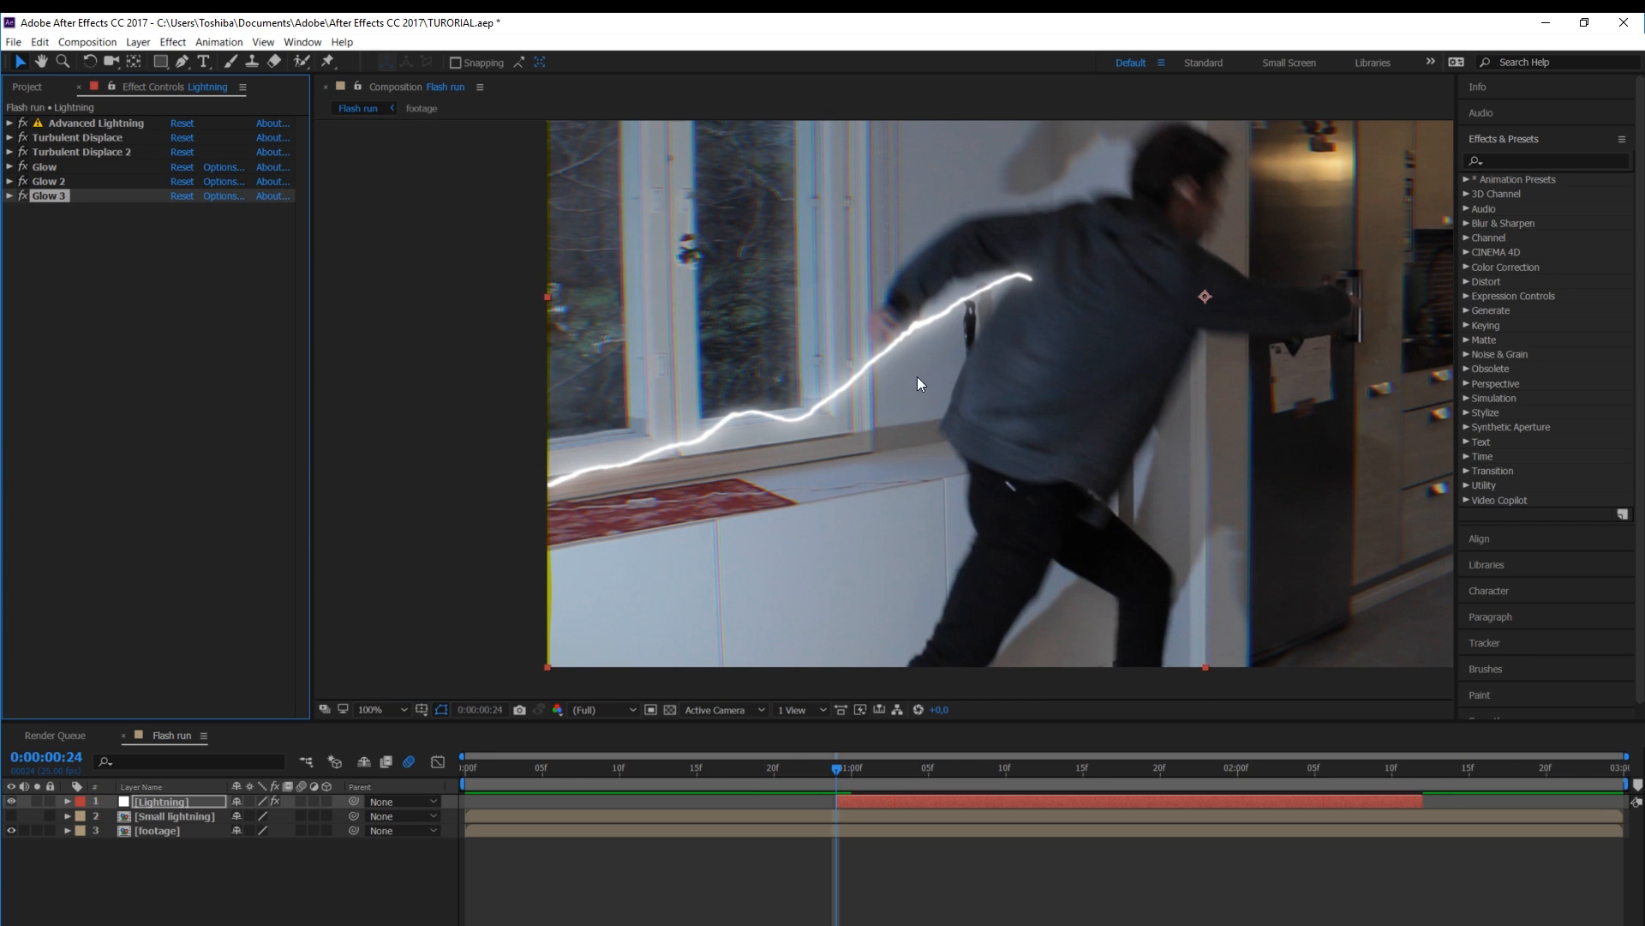
Duplicate the third Glow effect and set the new copy's Glow Radius to 100
{"action": "key", "text": "ctrl+d"}
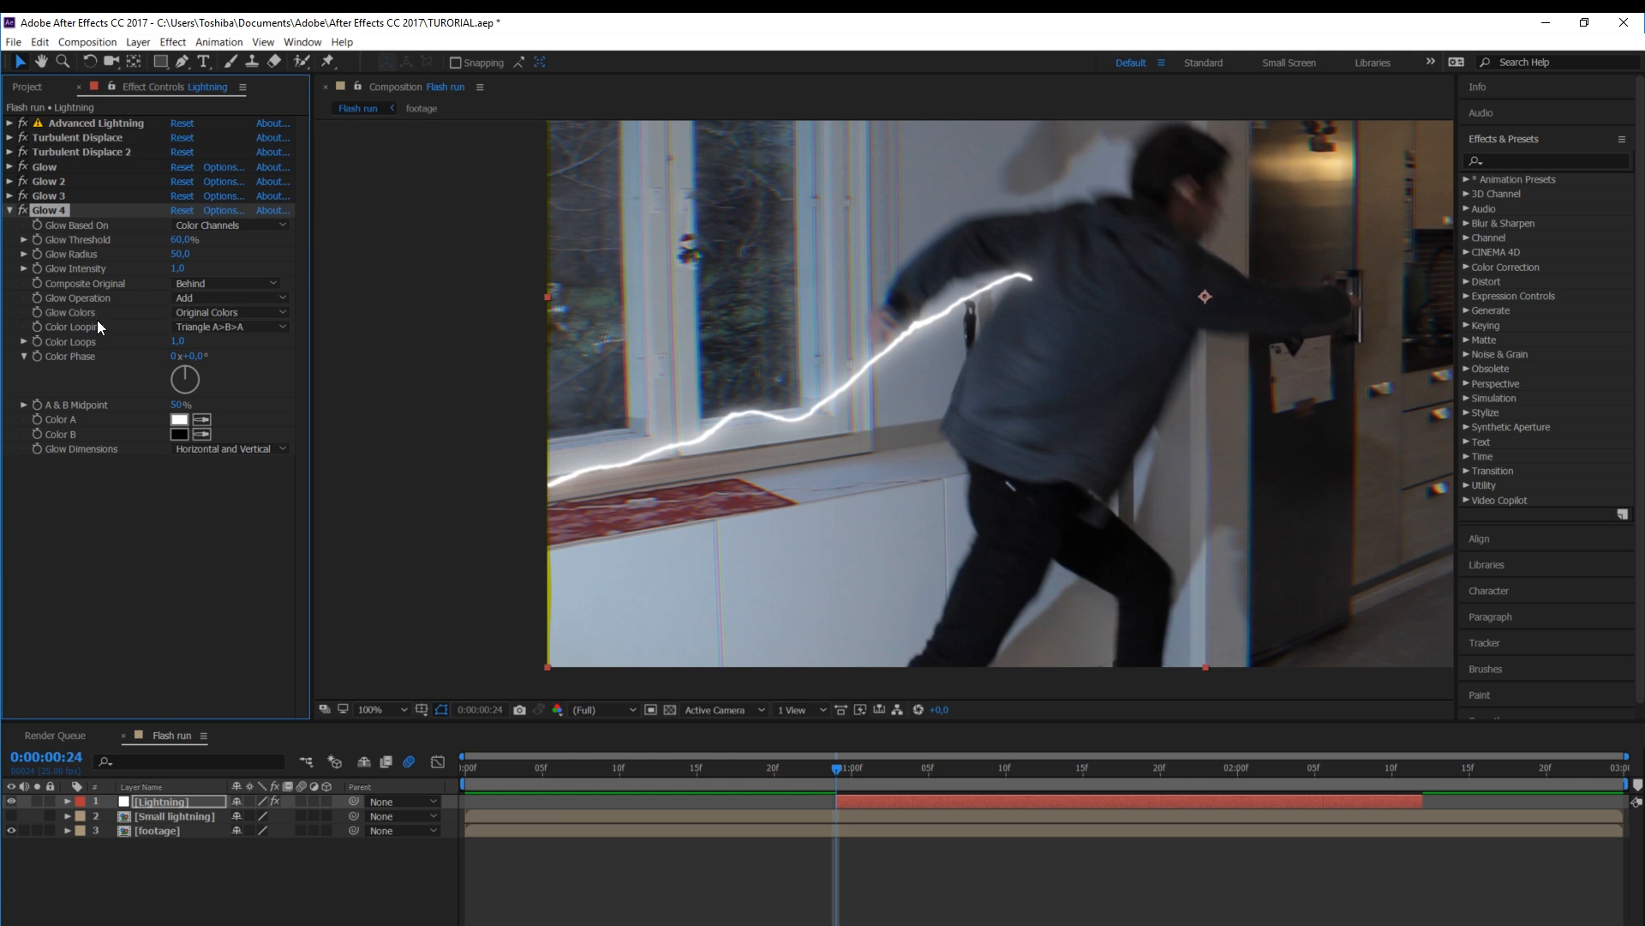
{"action": "left_click", "coordinate": [180, 254]}
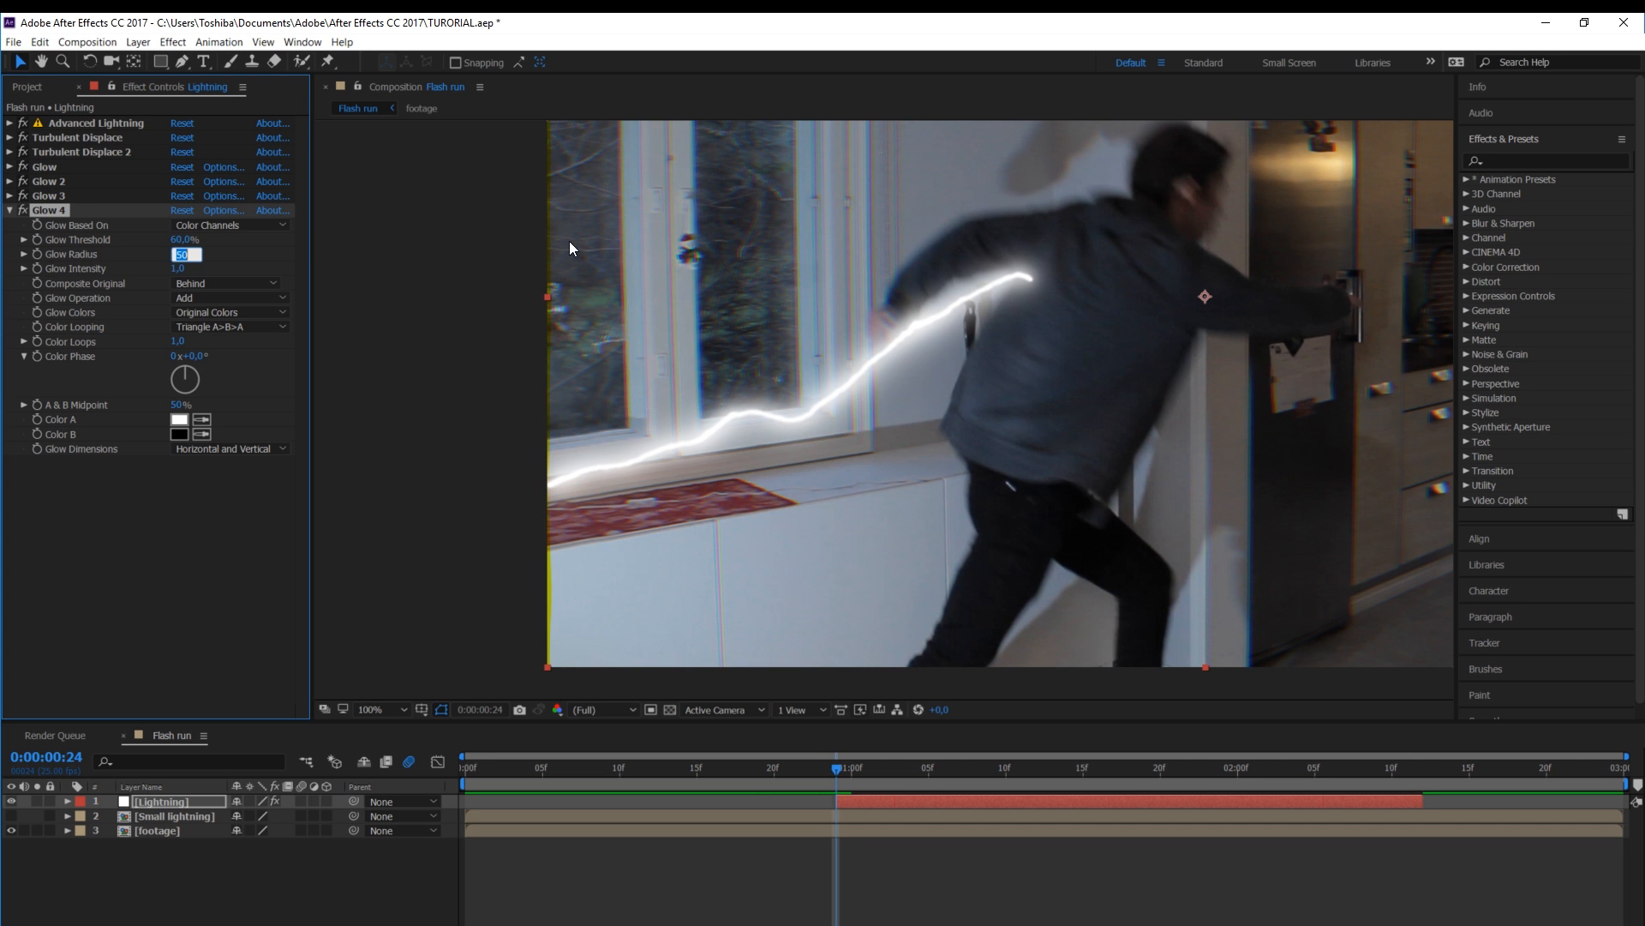
{"action": "type", "text": "100"}
{"action": "key", "text": "Return"}
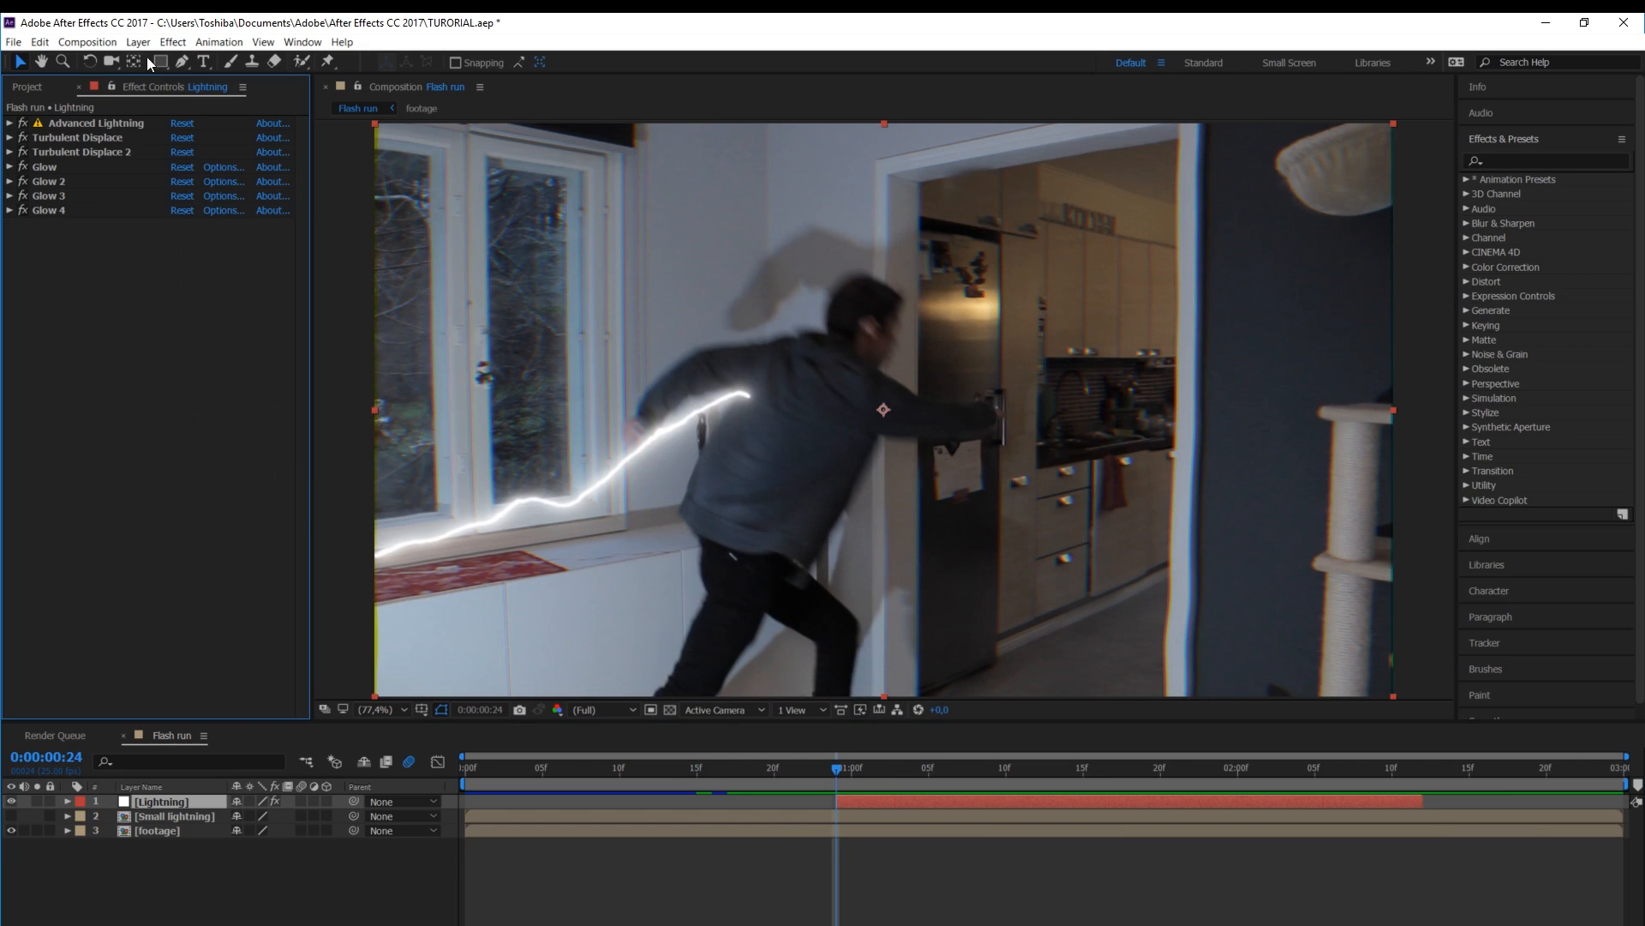
Apply the Linear Wipe transition effect to the Lightning layer and set its Wipe Angle to 79° at 0:00:00:24
{"action": "left_click", "coordinate": [173, 42]}
{"action": "mouse_move", "coordinate": [226, 427]}
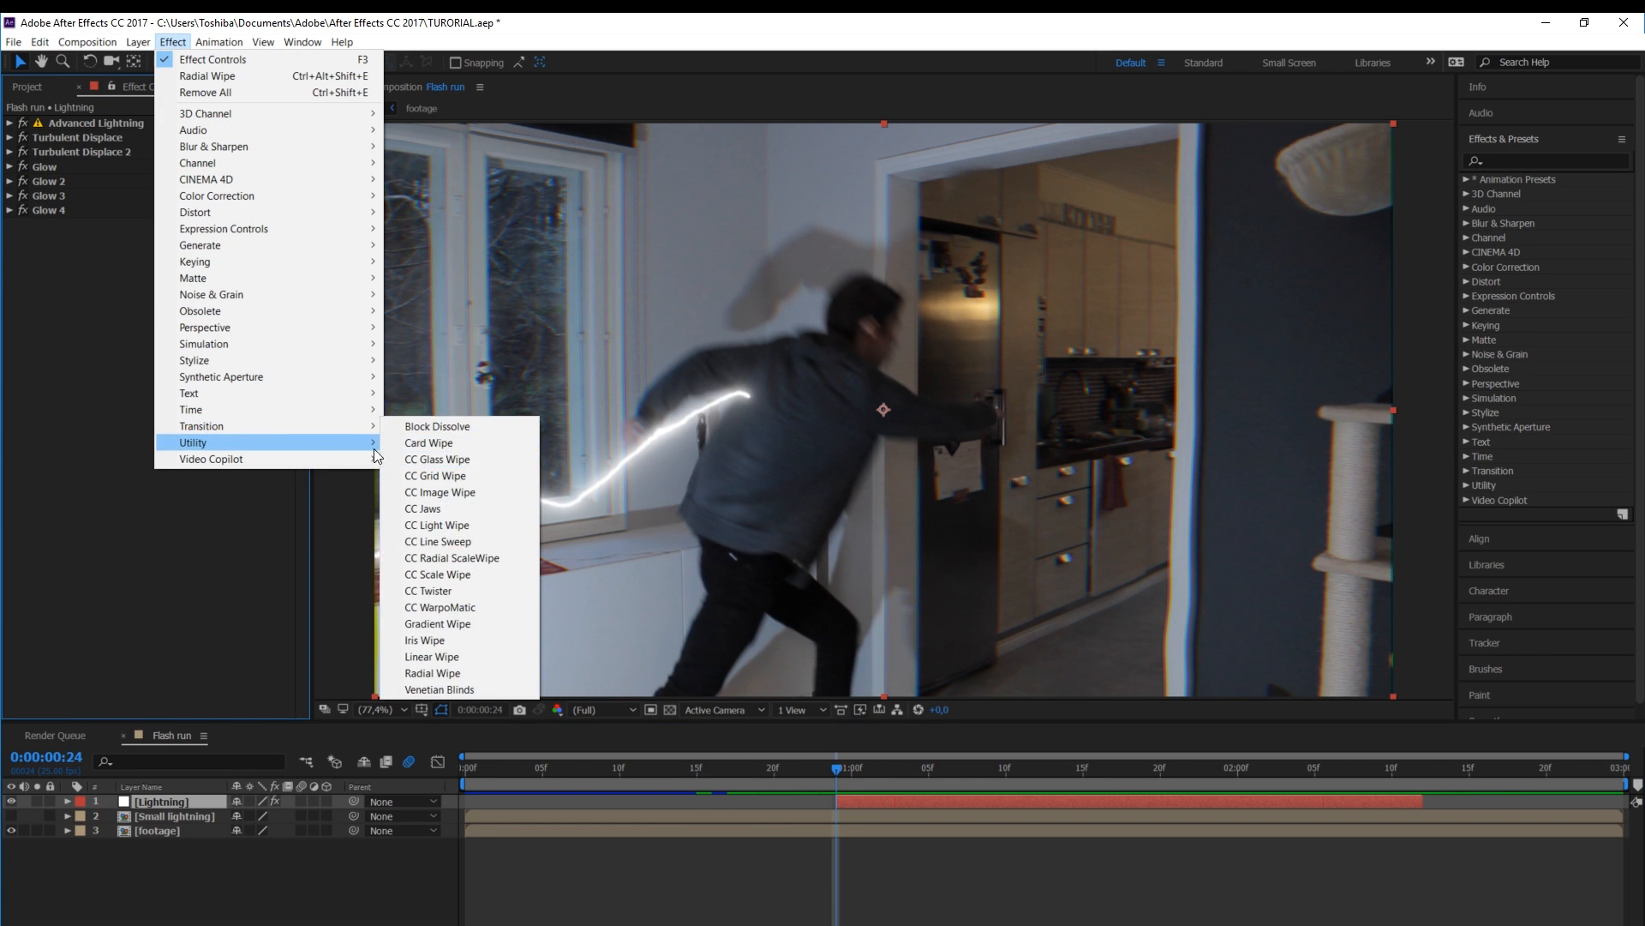
{"action": "left_click", "coordinate": [446, 656]}
{"action": "left_click", "coordinate": [831, 773]}
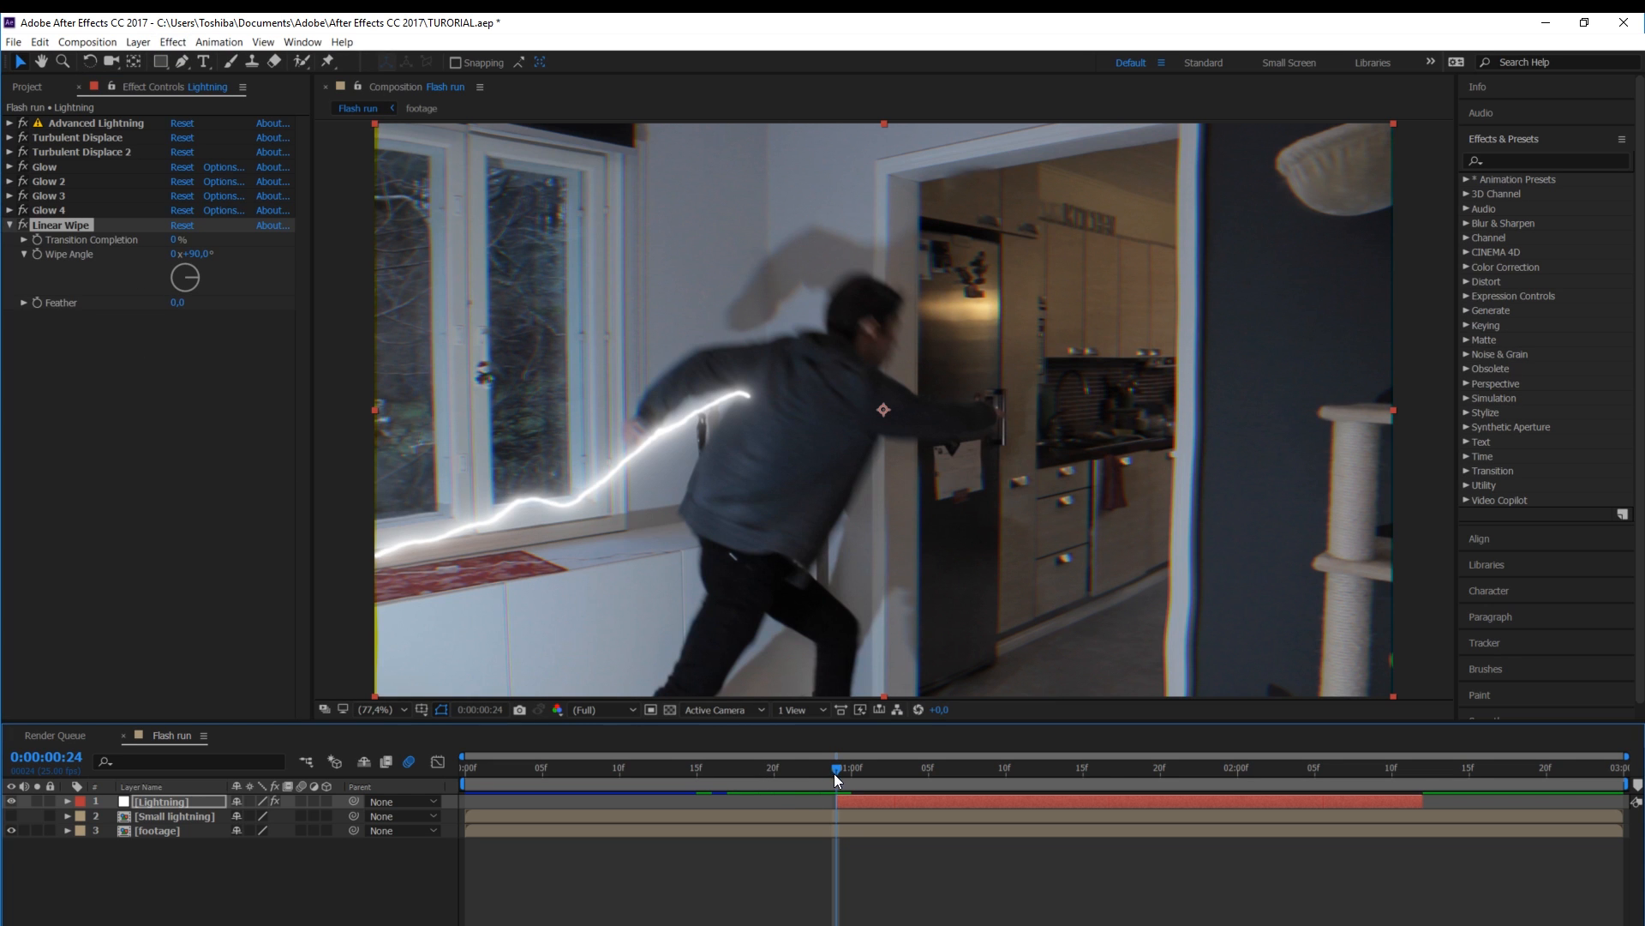
{"action": "left_click_drag", "start_coordinate": [197, 281], "coordinate": [308, 255]}
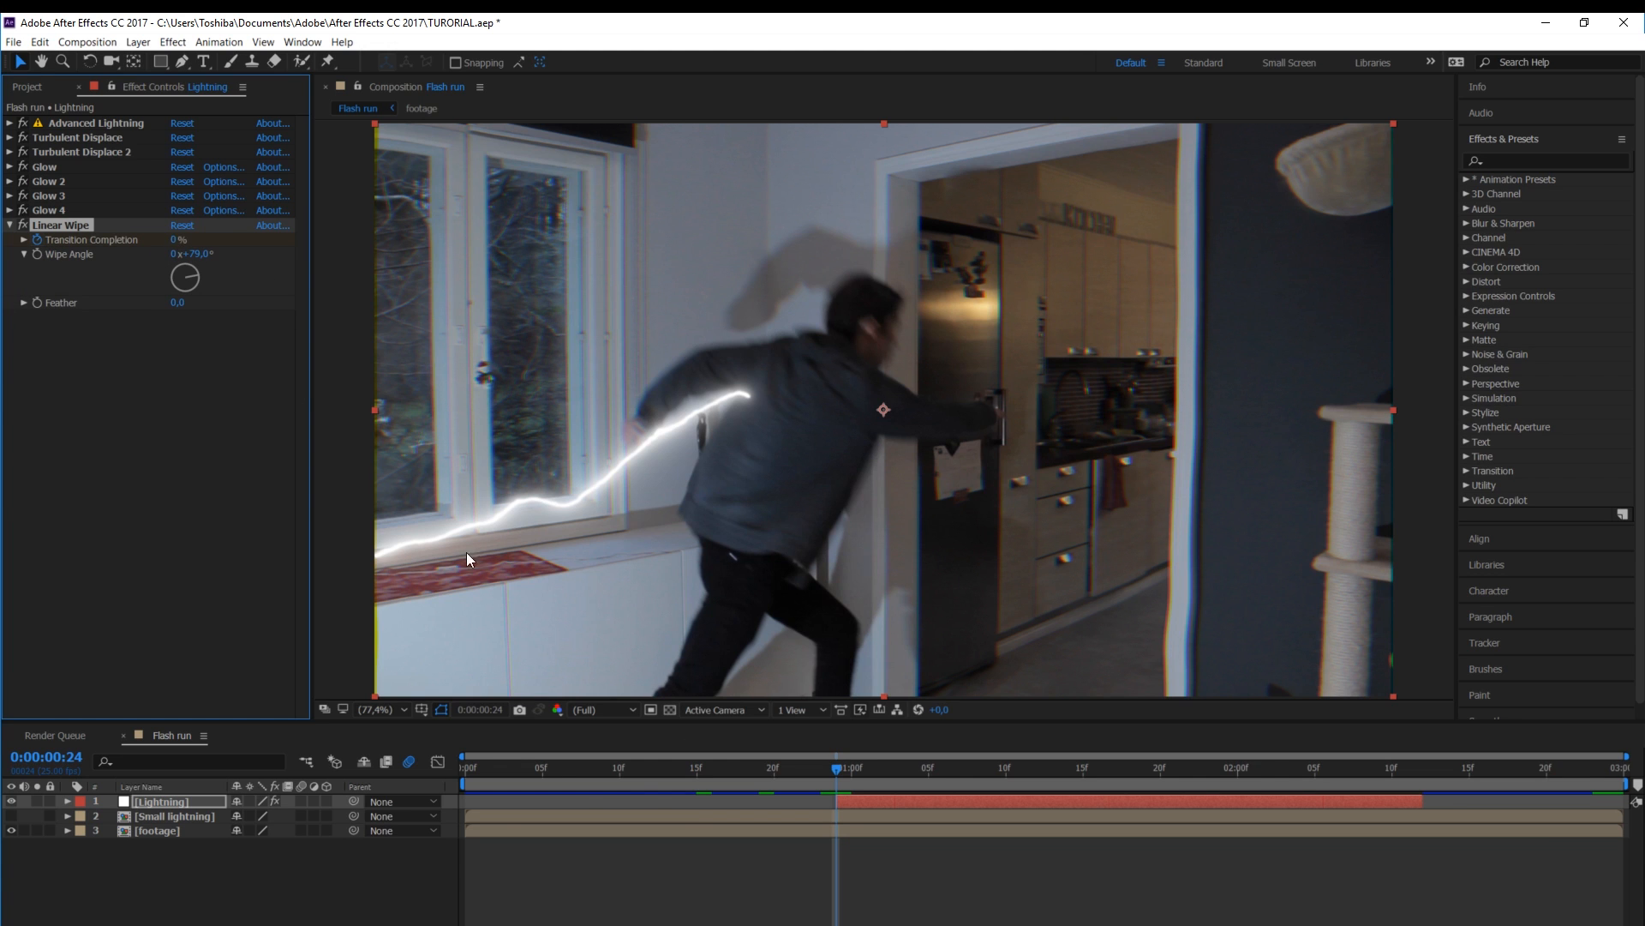
Set Linear Wipe's Transition Completion keyframe to 34% at 0:00:00:24 and its Feather to 60
{"action": "left_click", "coordinate": [174, 240]}
{"action": "left_click", "coordinate": [179, 356]}
{"action": "left_click_drag", "start_coordinate": [174, 241], "coordinate": [202, 242]}
{"action": "left_click", "coordinate": [176, 302]}
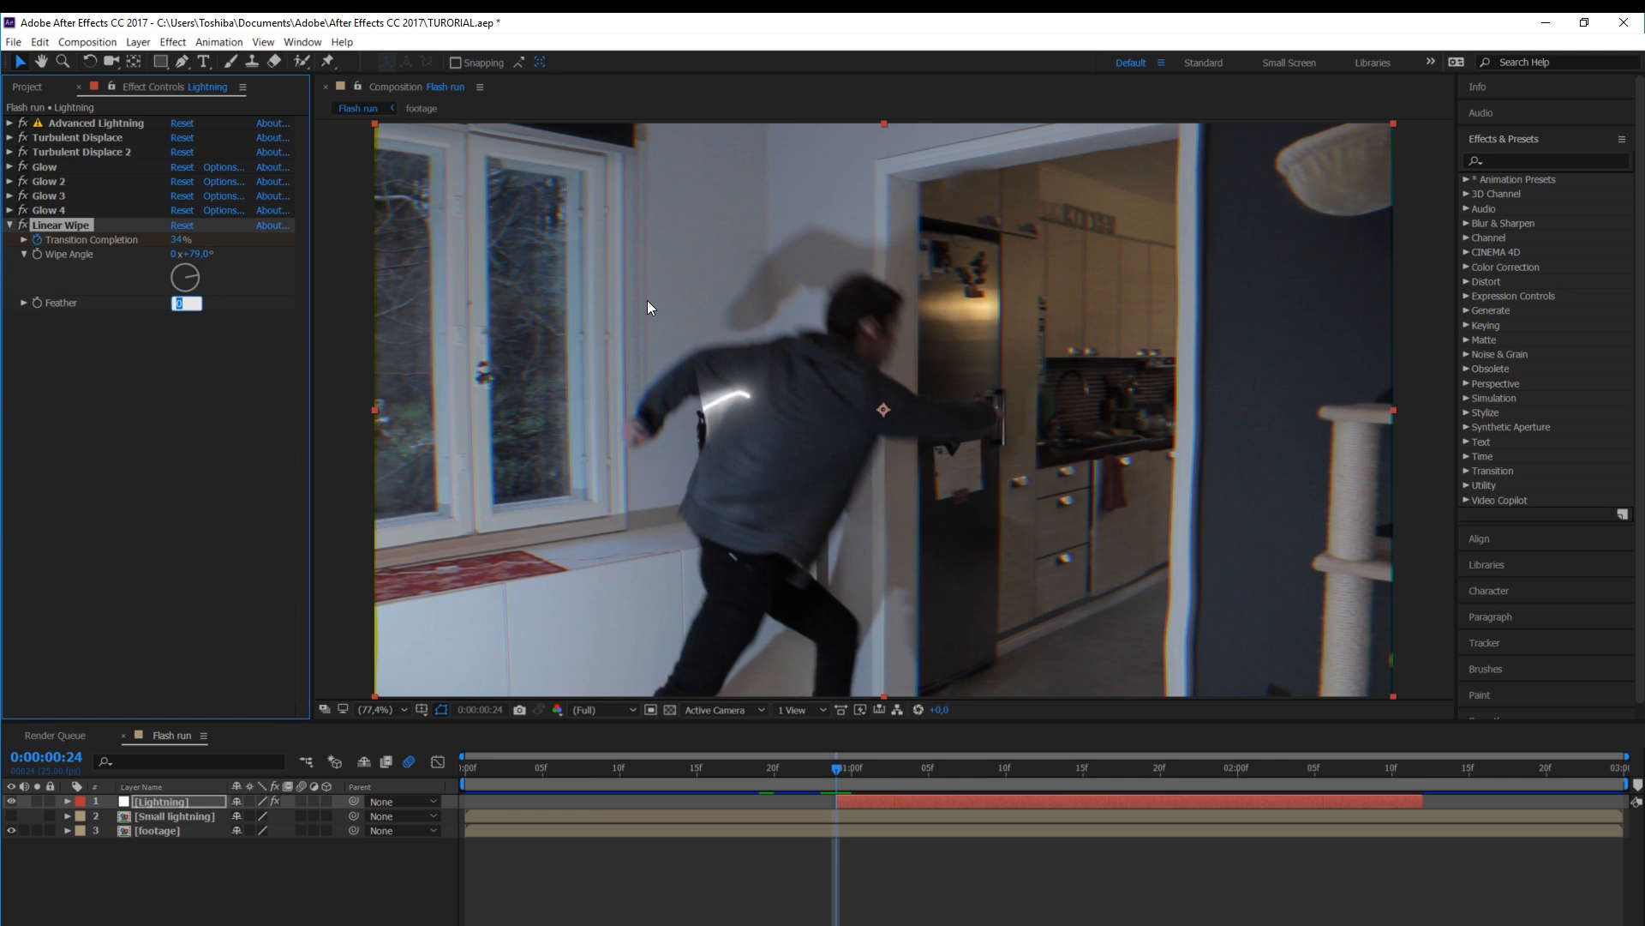
{"action": "type", "text": "60"}
{"action": "key", "text": "Return"}
Set Linear Wipe's Transition Completion to 0% at 0:00:01:09 and preview from 0:00:00:24
{"action": "left_click_drag", "start_coordinate": [866, 769], "coordinate": [990, 763]}
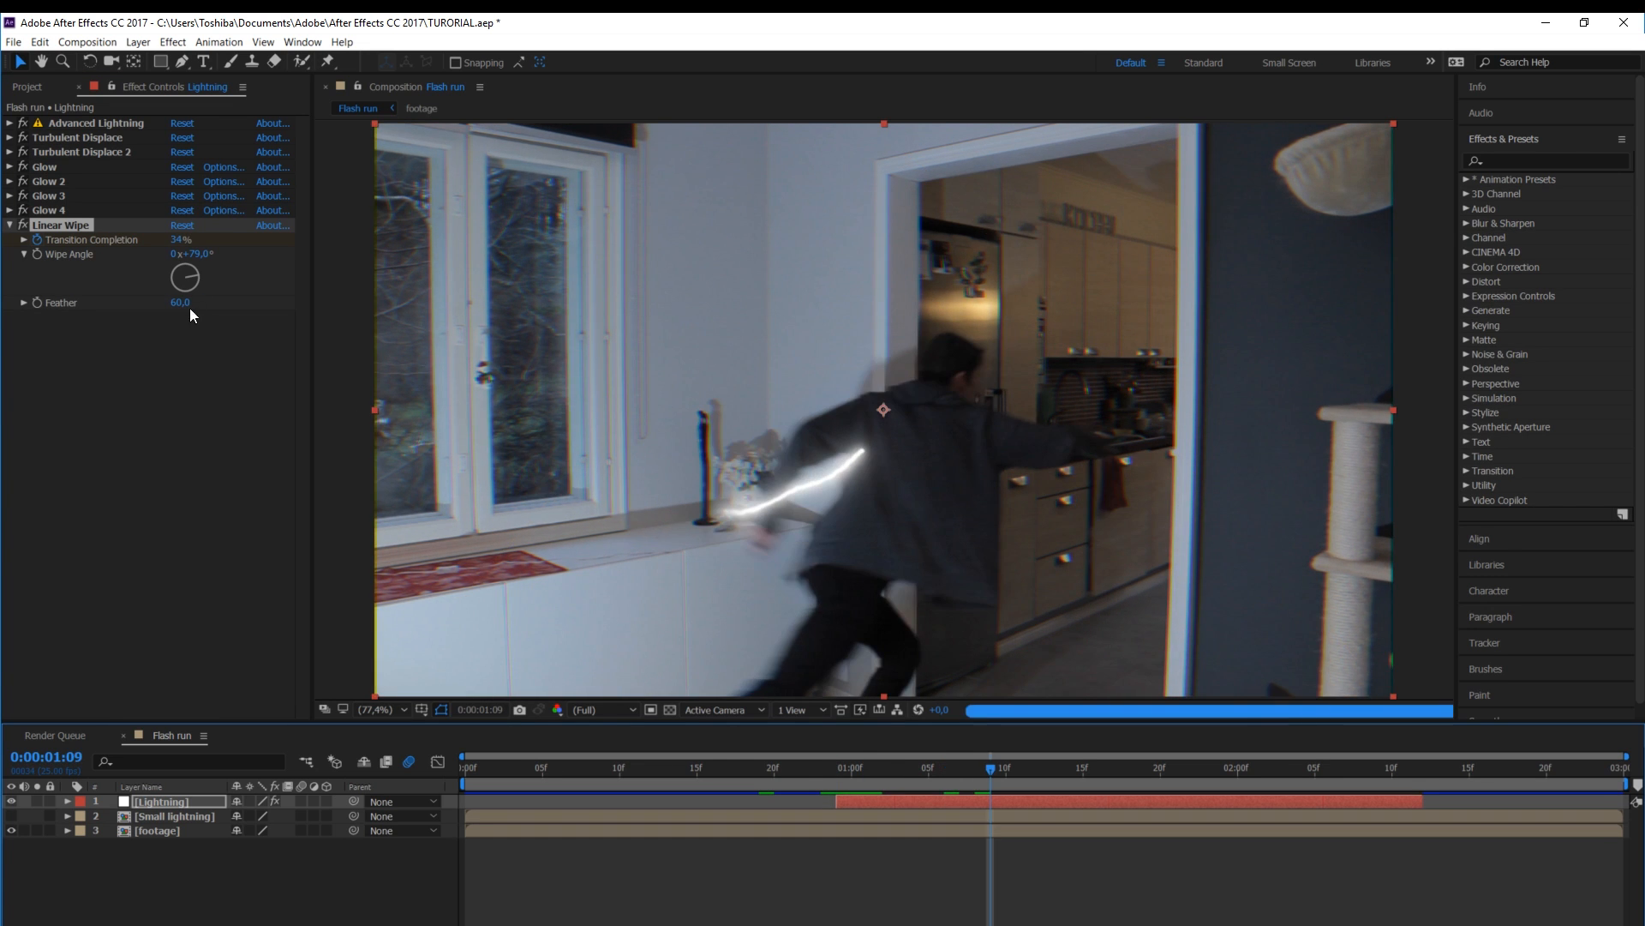
{"action": "left_click", "coordinate": [180, 243]}
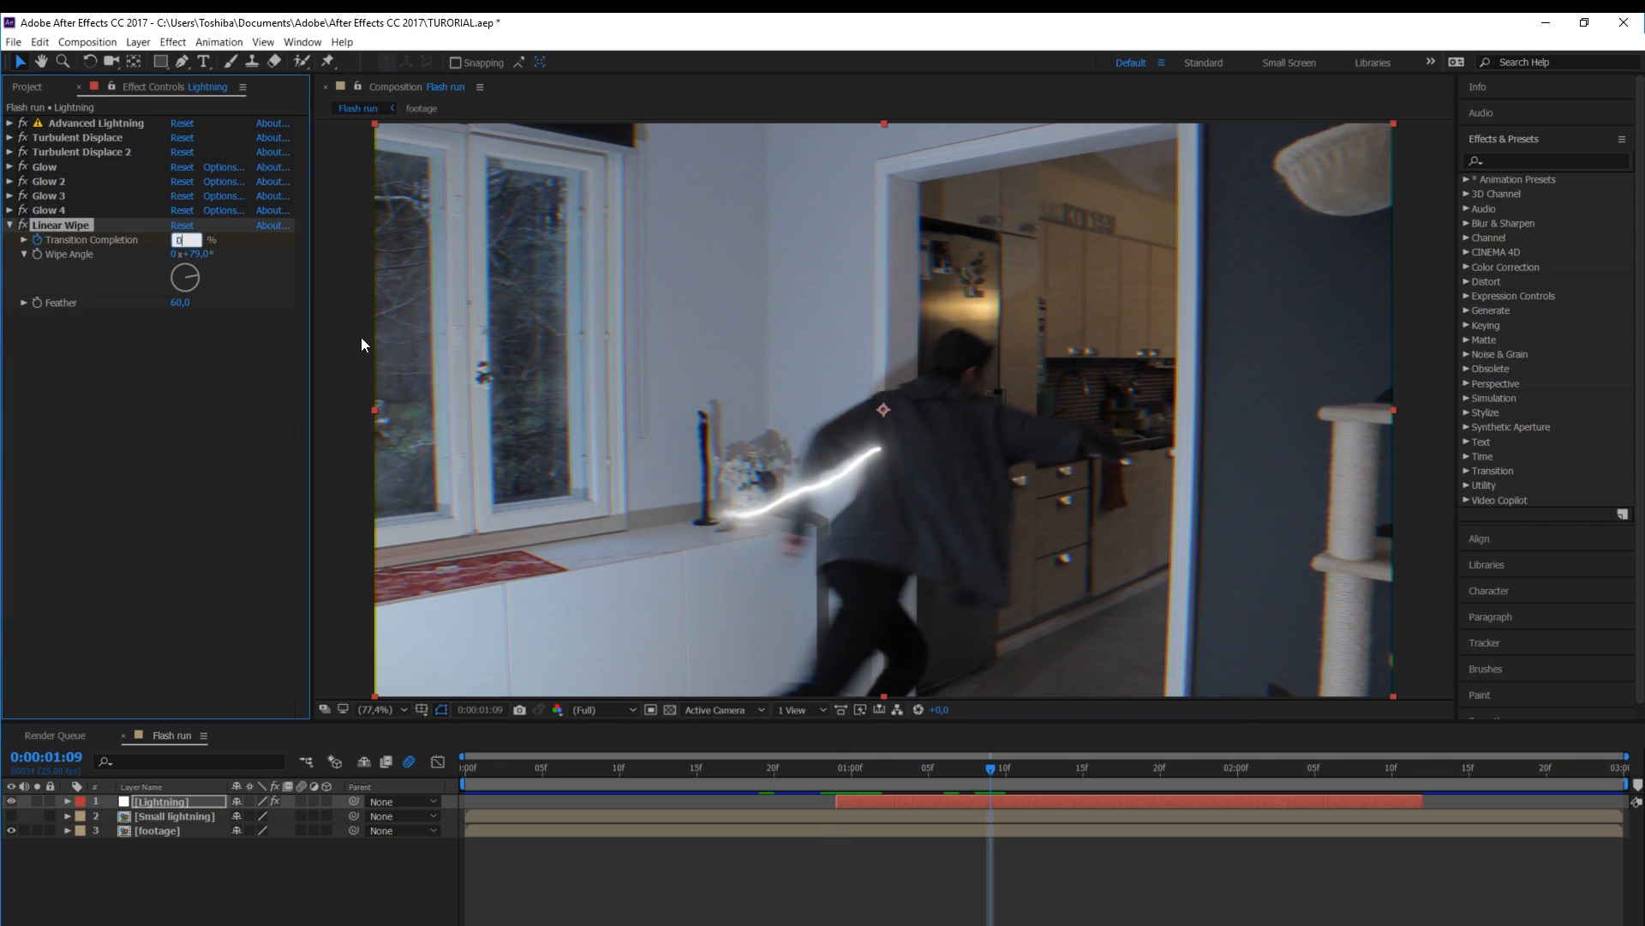
{"action": "left_click", "coordinate": [849, 761]}
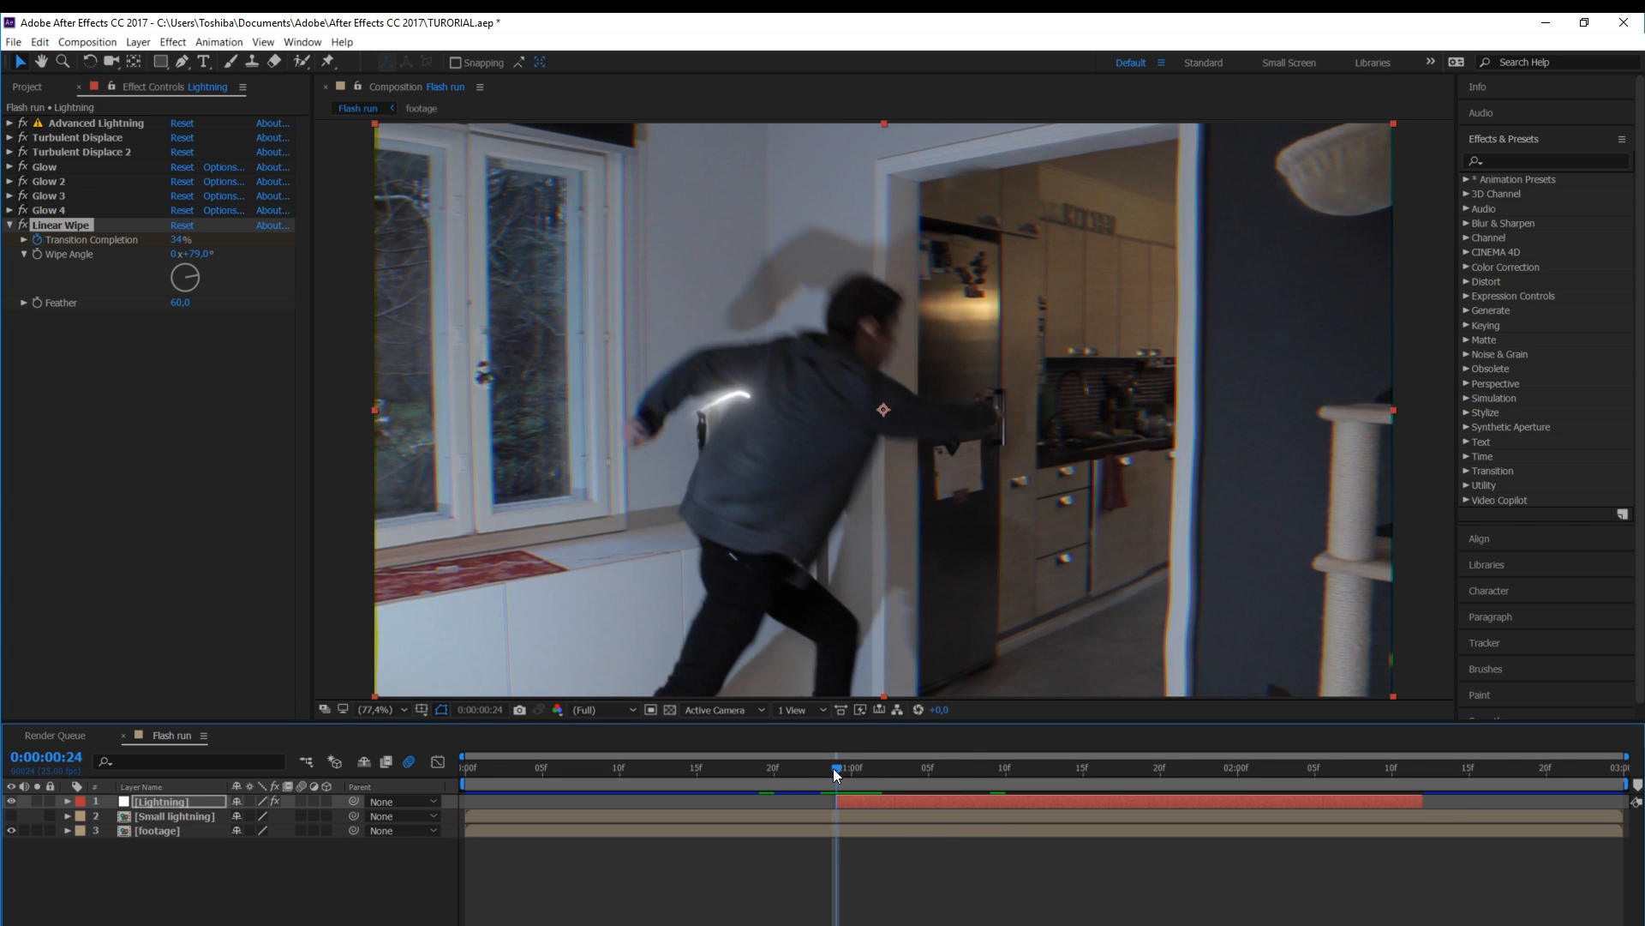
{"action": "key", "text": "space"}
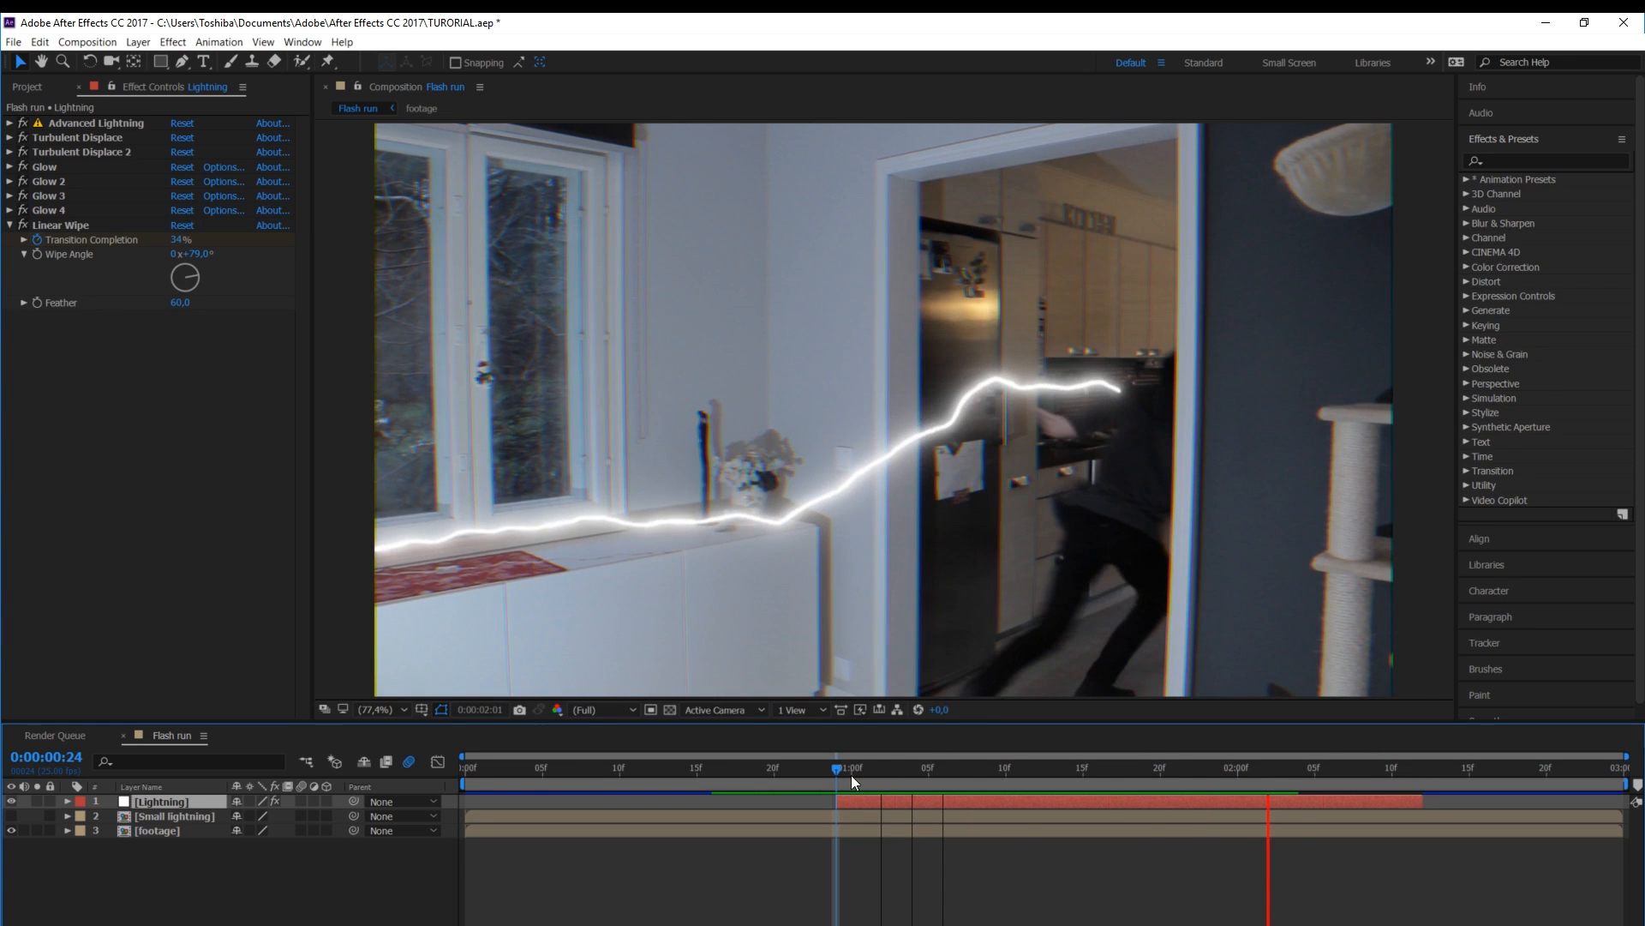
Turn on Decay Main Core in Advanced Lightning, comparing the bolt with and without it
{"action": "left_click_drag", "start_coordinate": [874, 770], "coordinate": [1253, 759]}
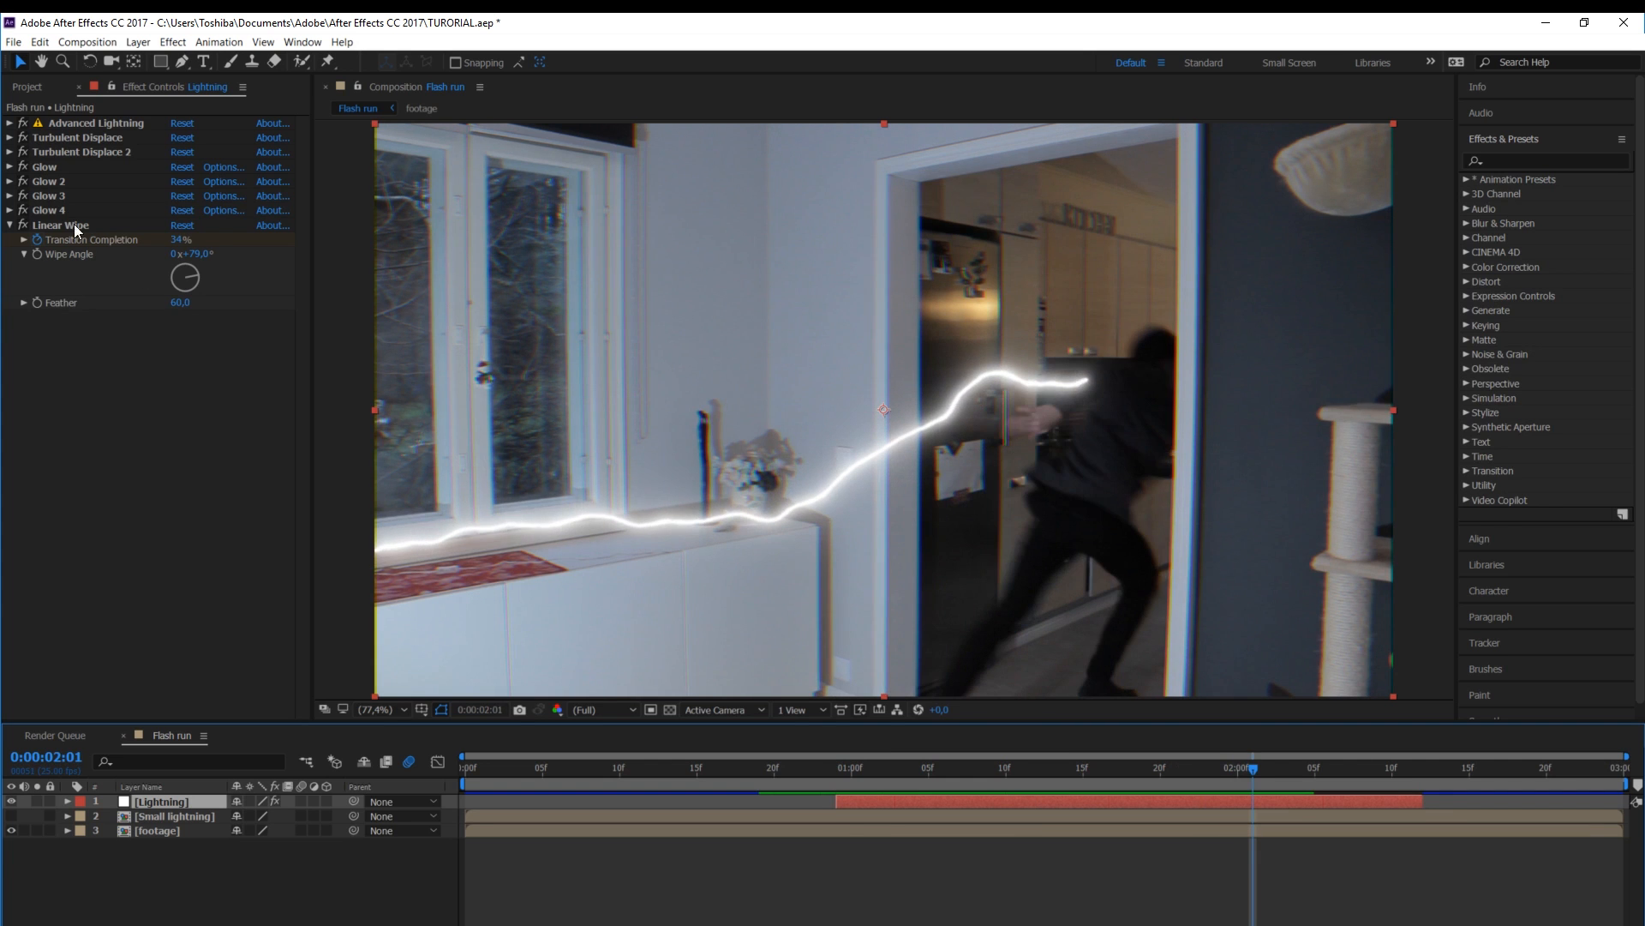
{"action": "left_click", "coordinate": [10, 123]}
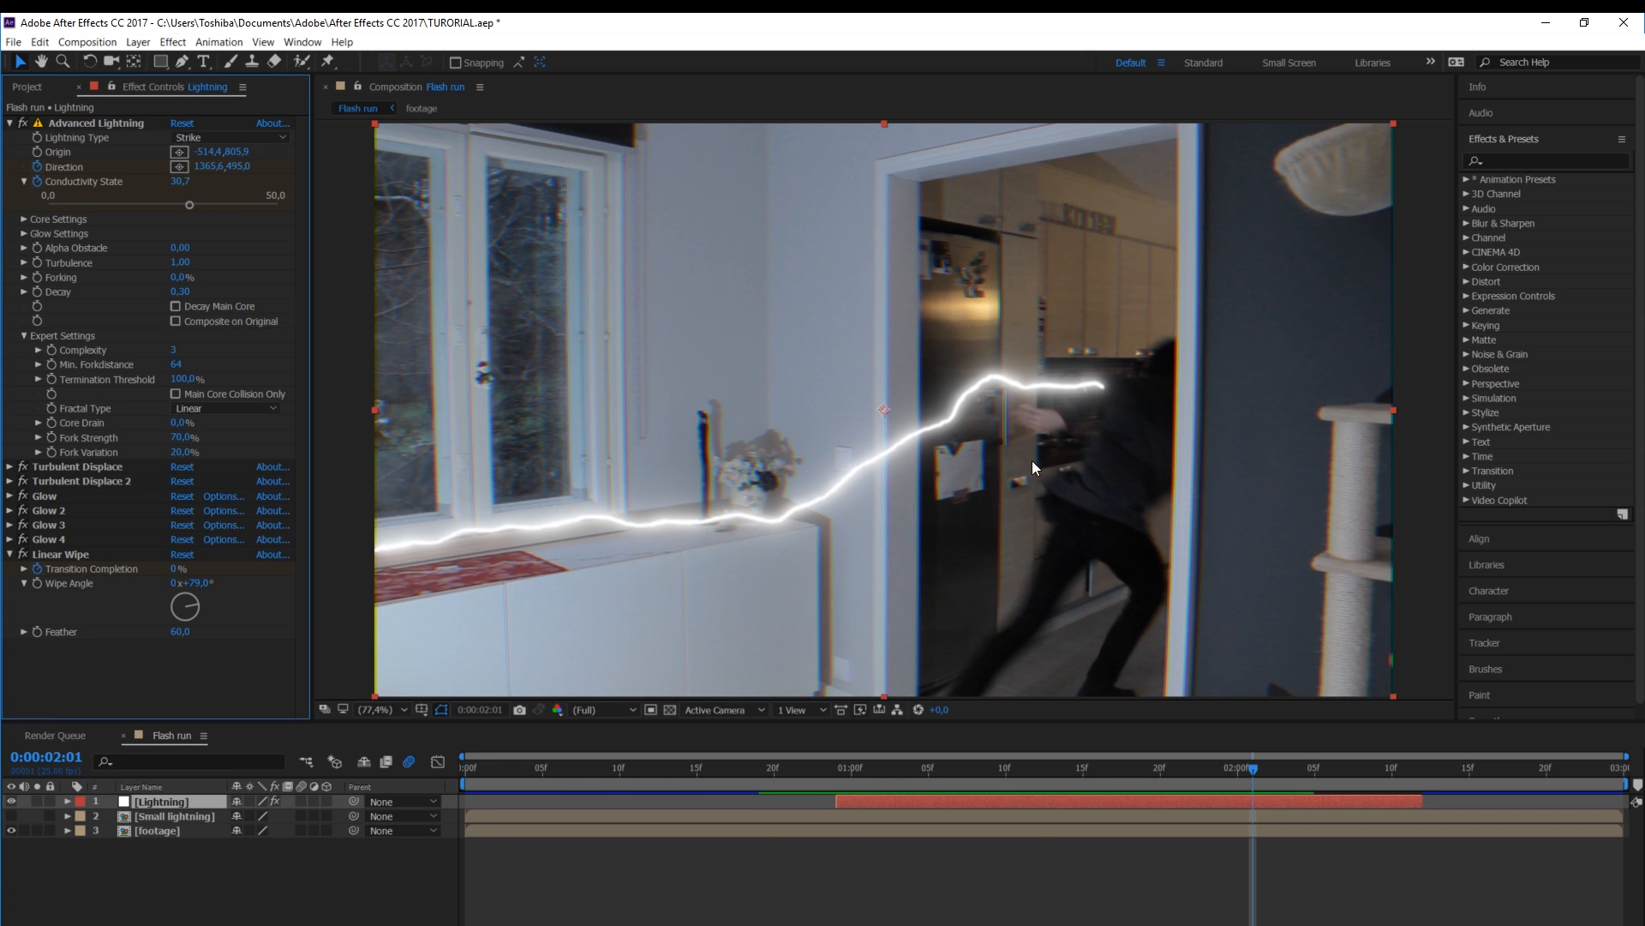
{"action": "left_click", "coordinate": [177, 306]}
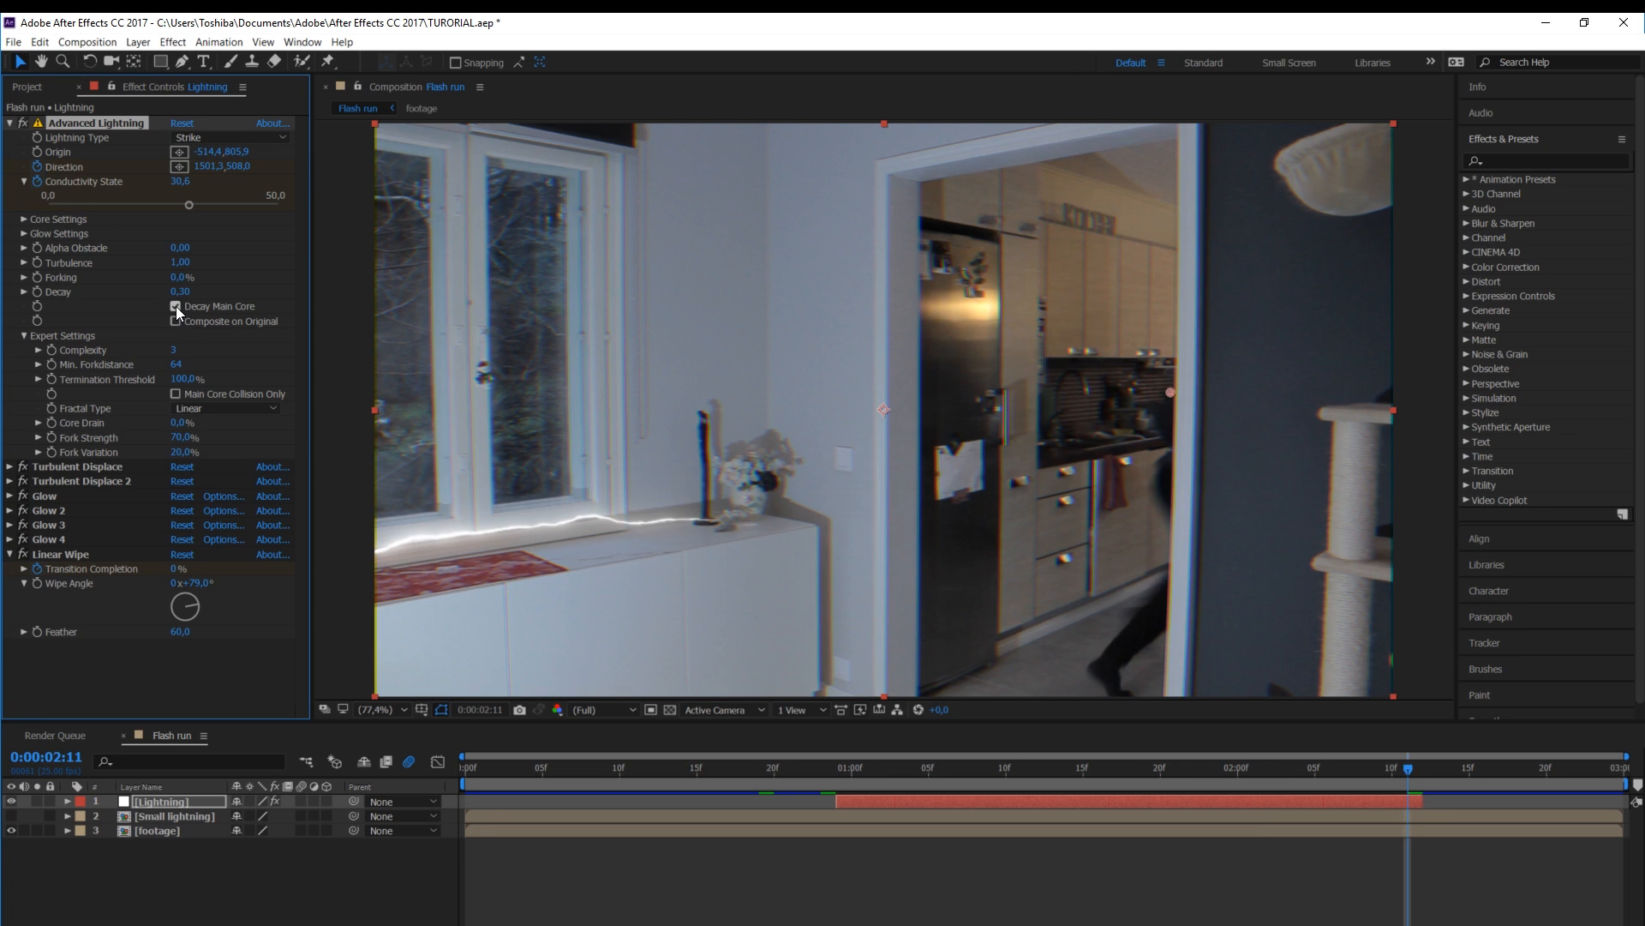
{"action": "left_click", "coordinate": [176, 306]}
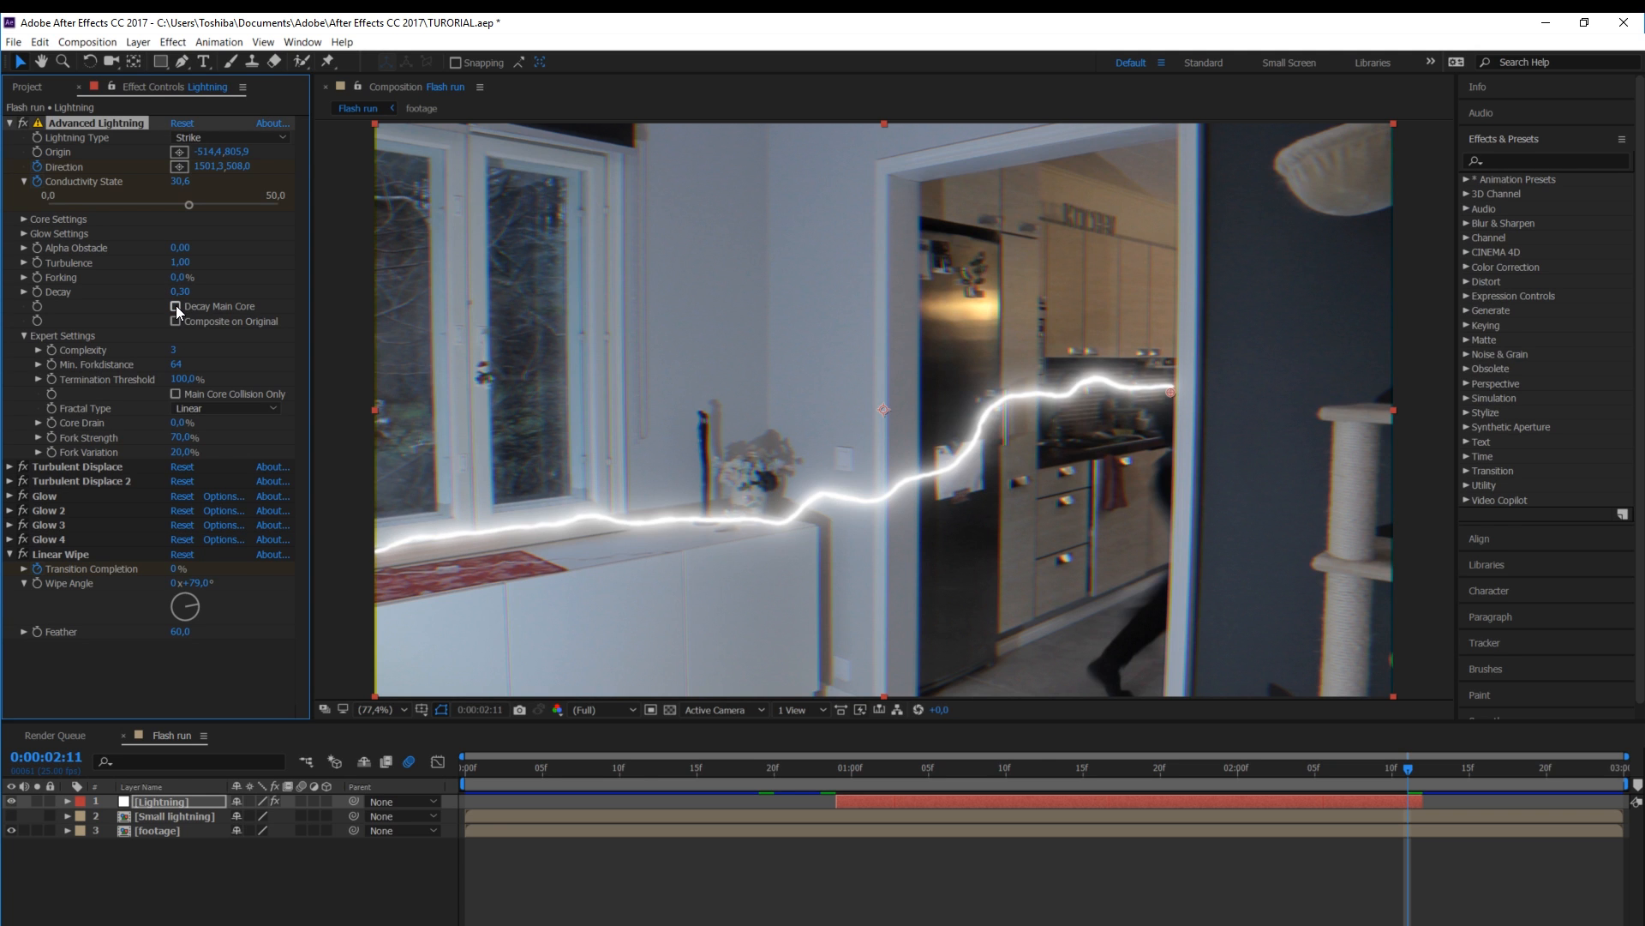
{"action": "left_click", "coordinate": [177, 306]}
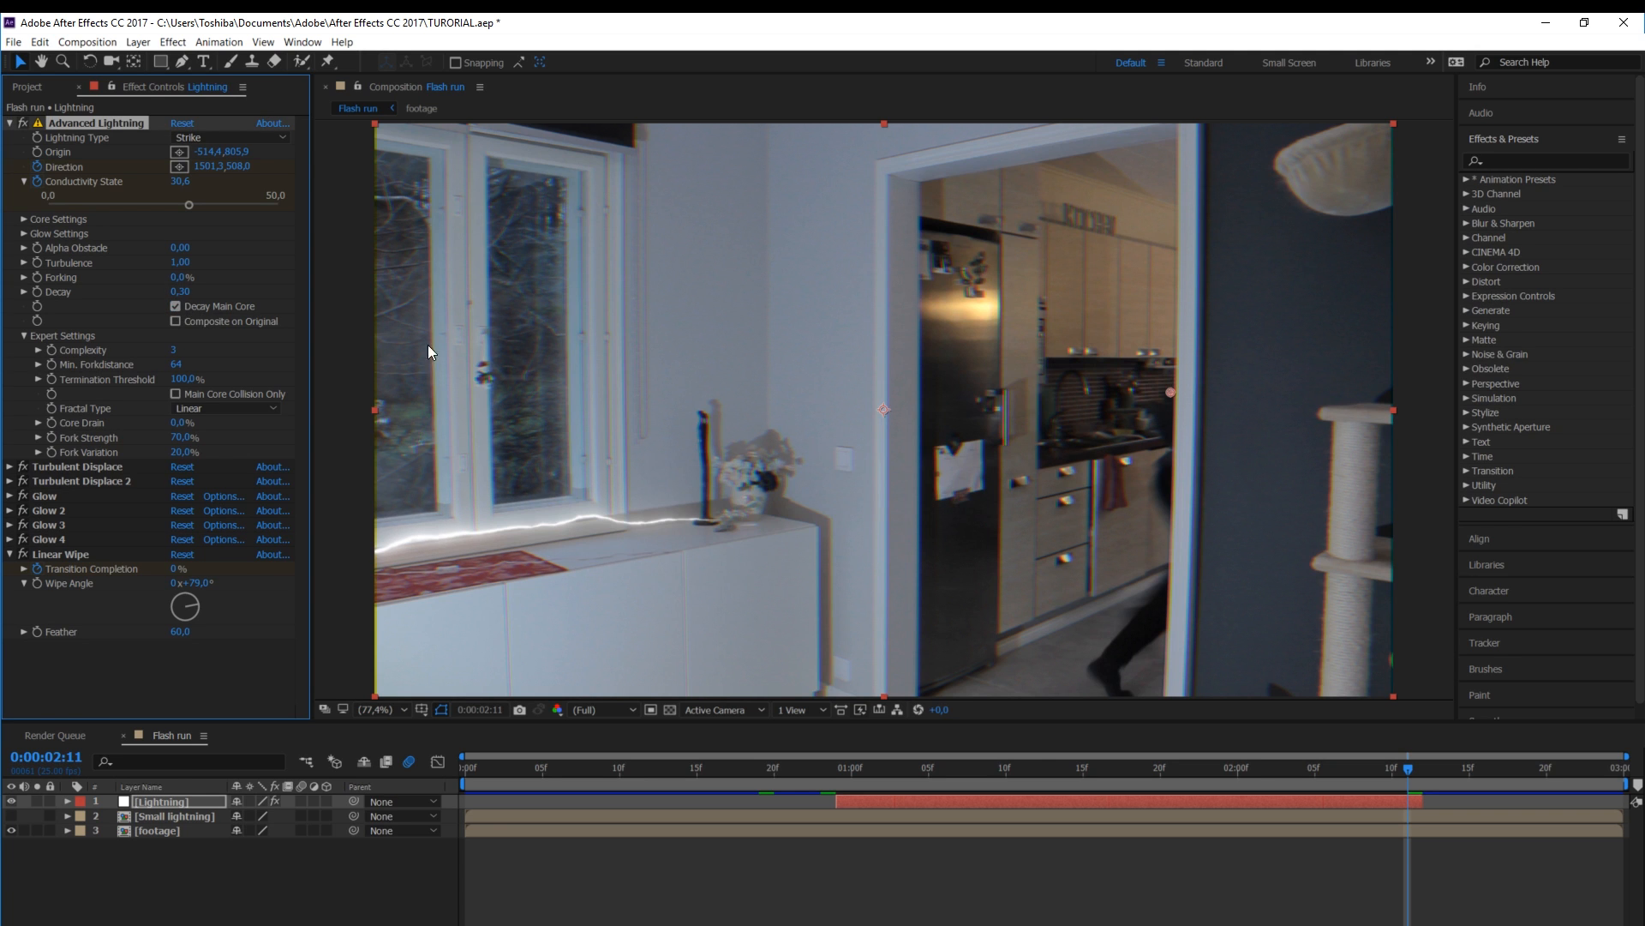
Set Advanced Lightning's Decay to 0.53 and keyframe it at 0:00:02:11
{"action": "left_click", "coordinate": [1406, 782]}
{"action": "left_click_drag", "start_coordinate": [178, 291], "coordinate": [197, 290]}
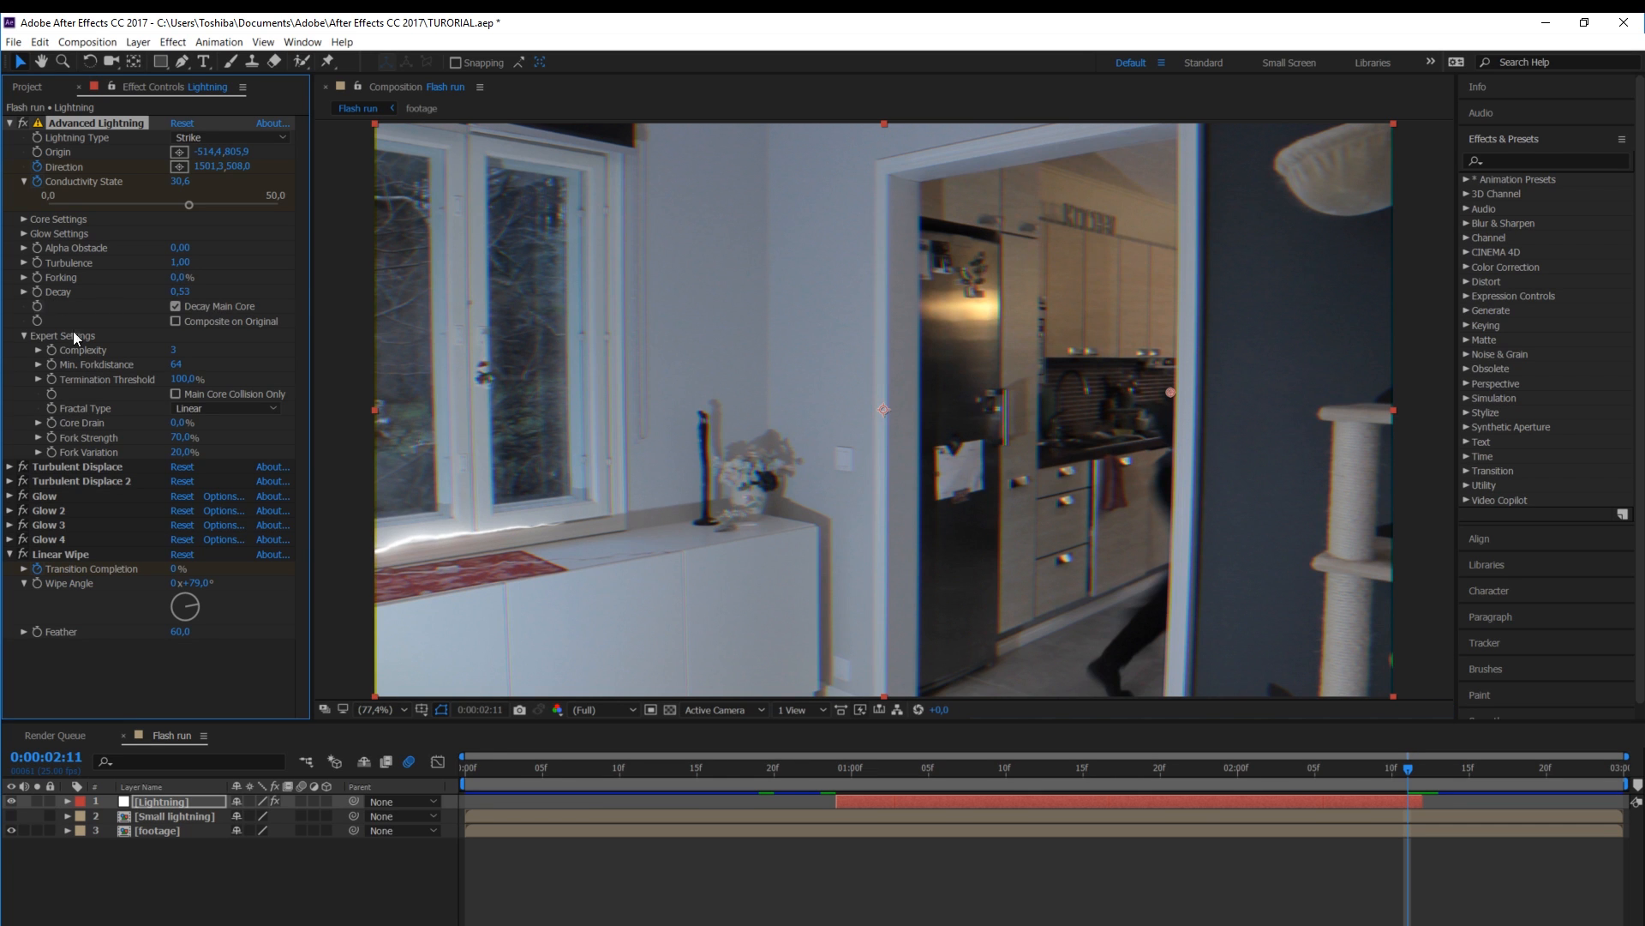
{"action": "left_click", "coordinate": [37, 291]}
Set Advanced Lightning's Decay to 0.1 at 0:00:01:19 and return to 0:00:00:24 to review the bolt
{"action": "left_click_drag", "start_coordinate": [1415, 770], "coordinate": [1148, 780]}
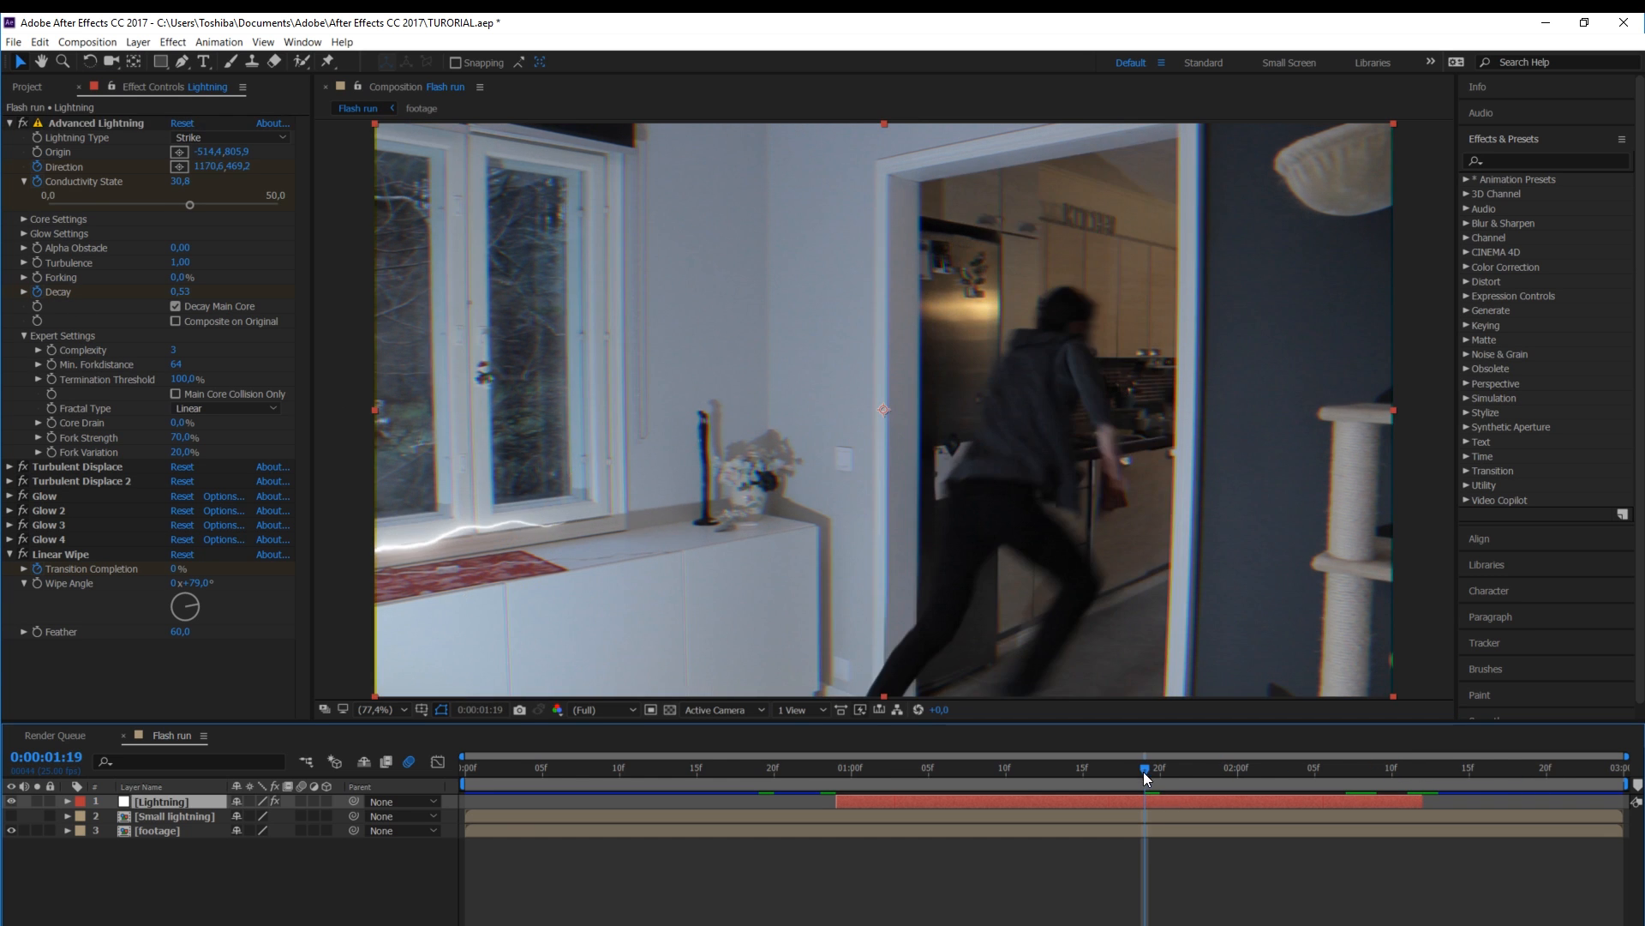
{"action": "left_click", "coordinate": [185, 292]}
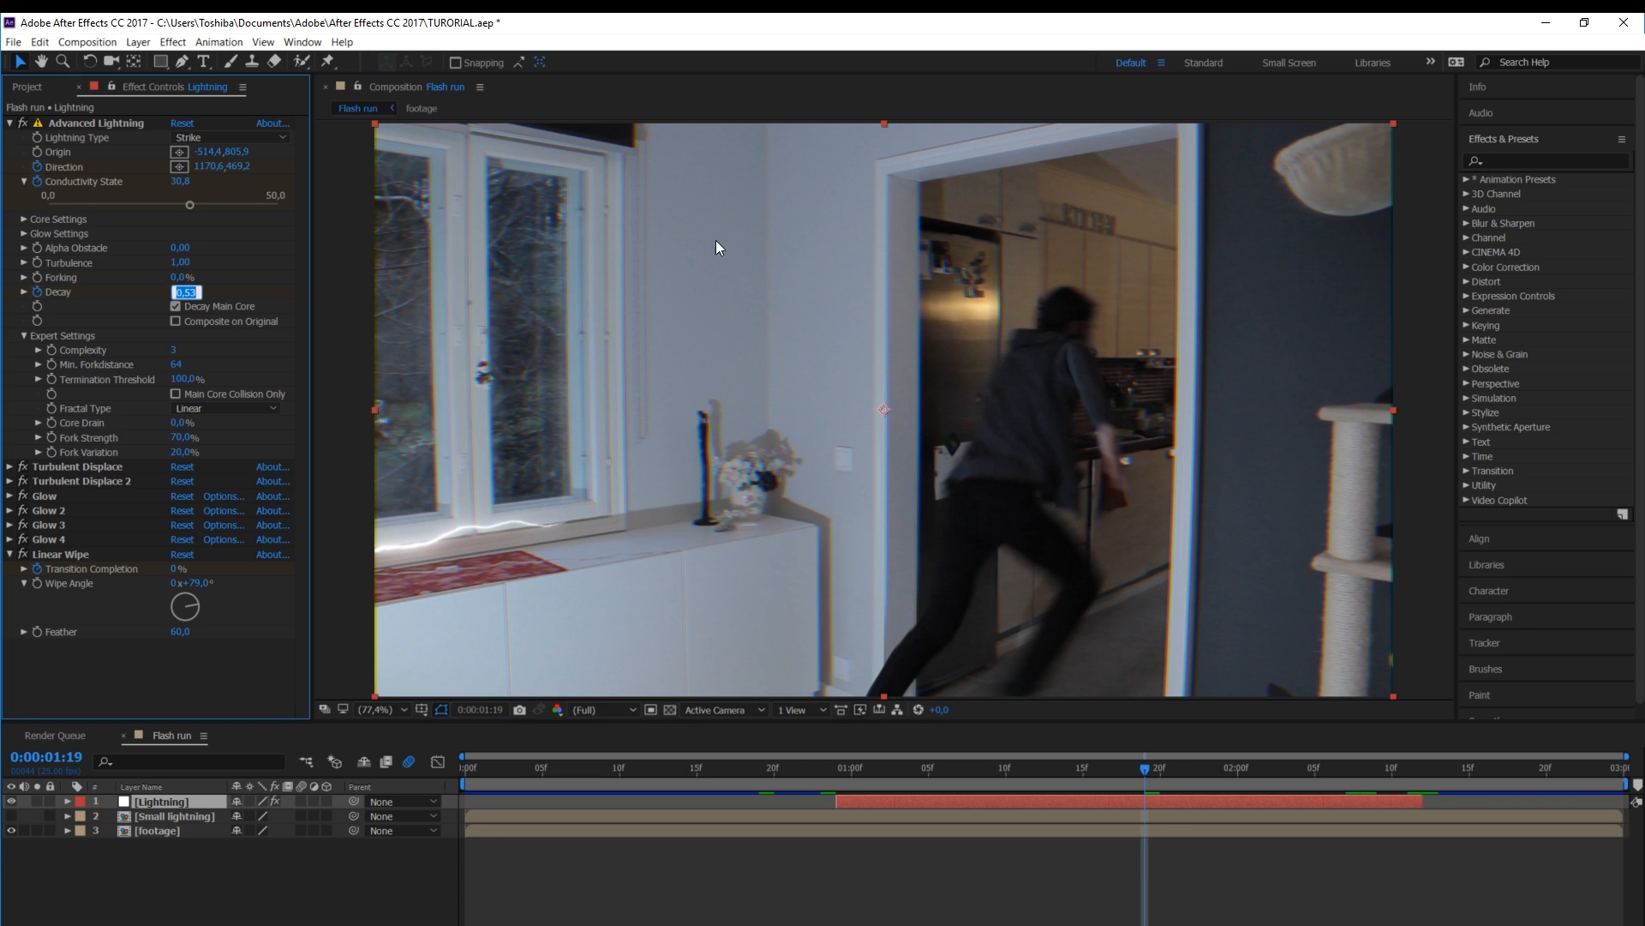
{"action": "type", "text": "0,1"}
{"action": "key", "text": "Return"}
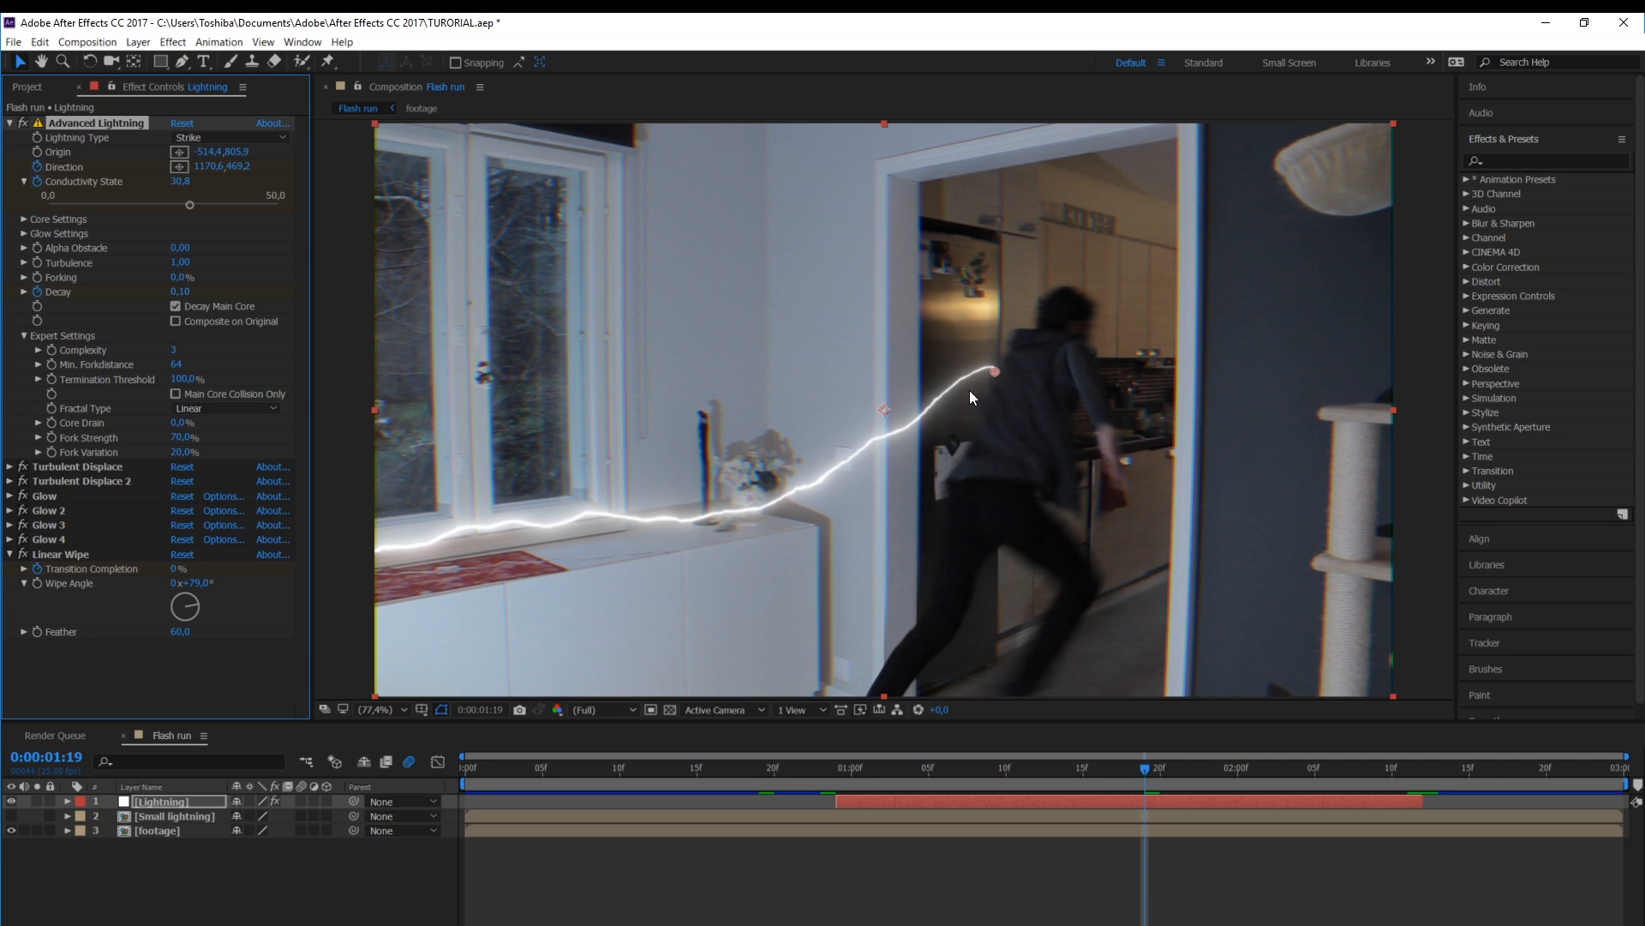
{"action": "left_click", "coordinate": [843, 778]}
{"action": "mouse_move", "coordinate": [851, 775]}
{"action": "left_mouse_down"}
{"action": "mouse_move", "coordinate": [872, 753]}
{"action": "mouse_move", "coordinate": [841, 779]}
{"action": "mouse_move", "coordinate": [943, 766]}
{"action": "mouse_move", "coordinate": [836, 786]}
{"action": "left_mouse_up"}
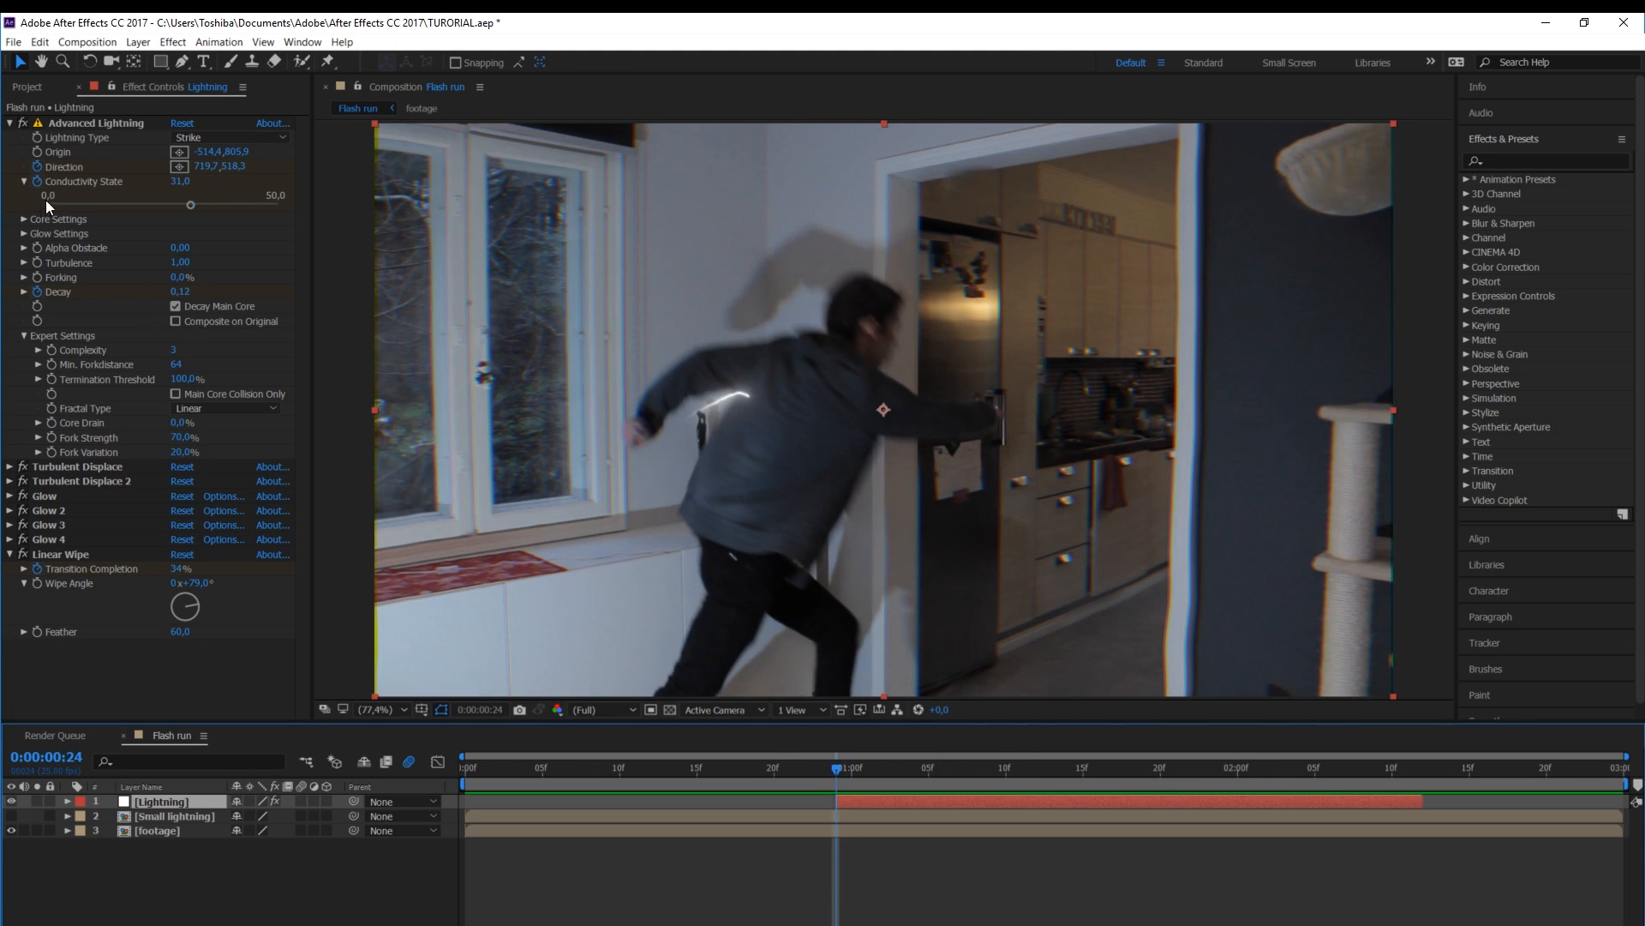
Start keyframing Advanced Lightning's Core Radius at 0:00:00:24 with a value of 1,5
{"action": "left_click", "coordinate": [25, 220]}
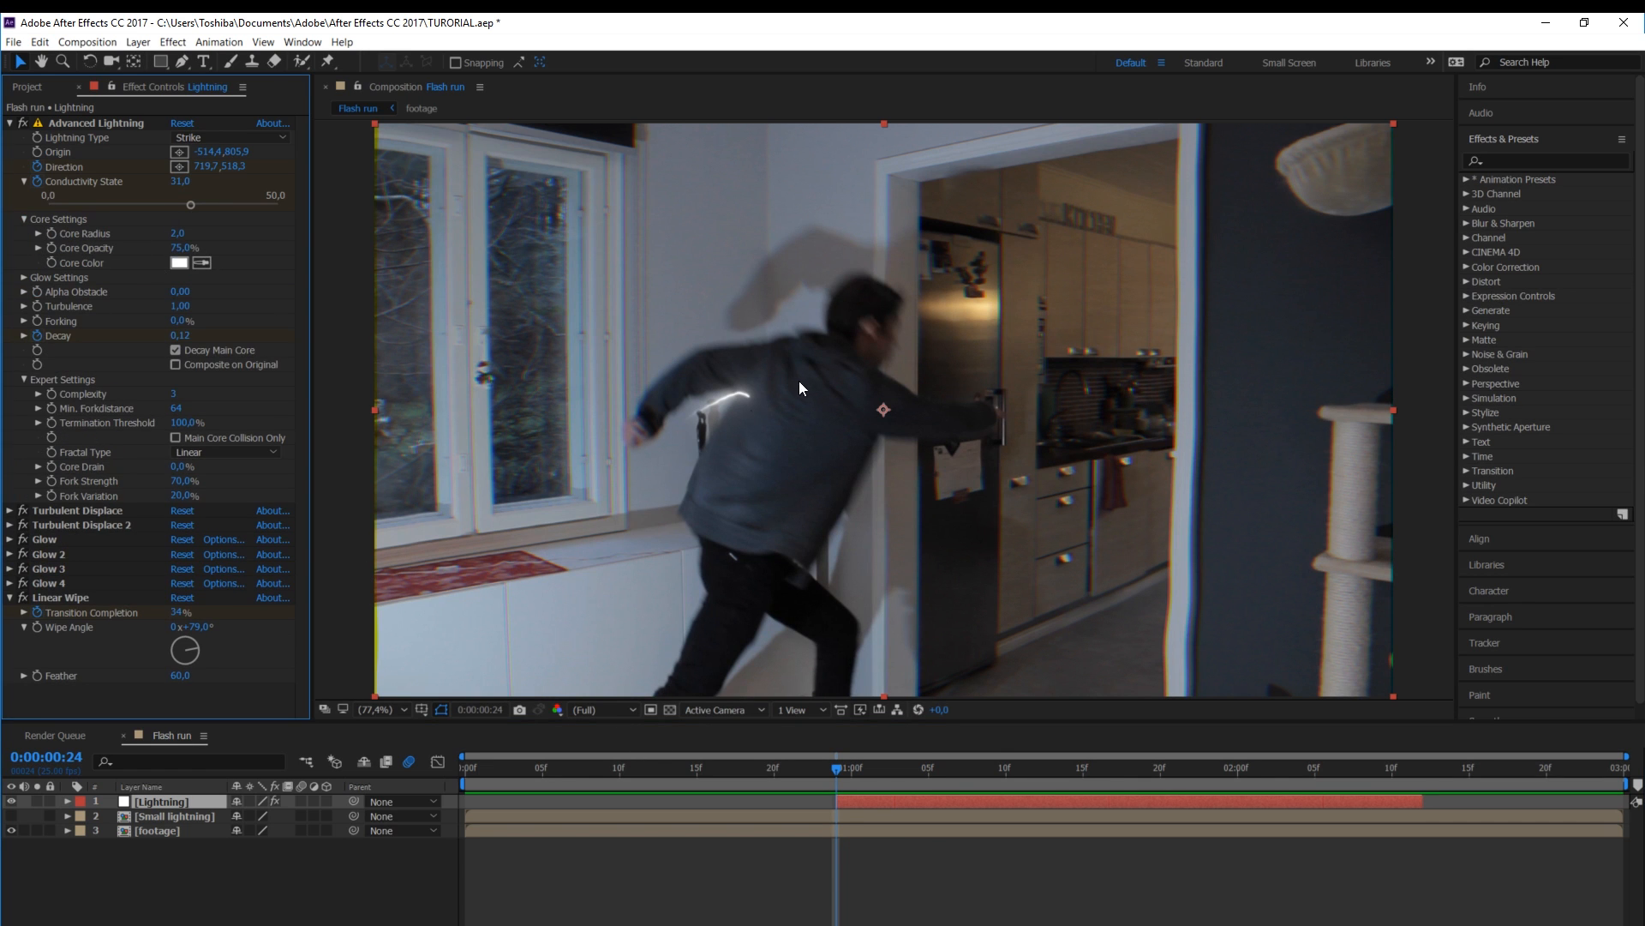
{"action": "left_click", "coordinate": [51, 233]}
{"action": "type", "text": "1,5"}
{"action": "key", "text": "Return"}
At 0:00:01:11, try a Core Radius of 3 for the lightning, then set it to 4
{"action": "left_click_drag", "start_coordinate": [838, 767], "coordinate": [974, 763]}
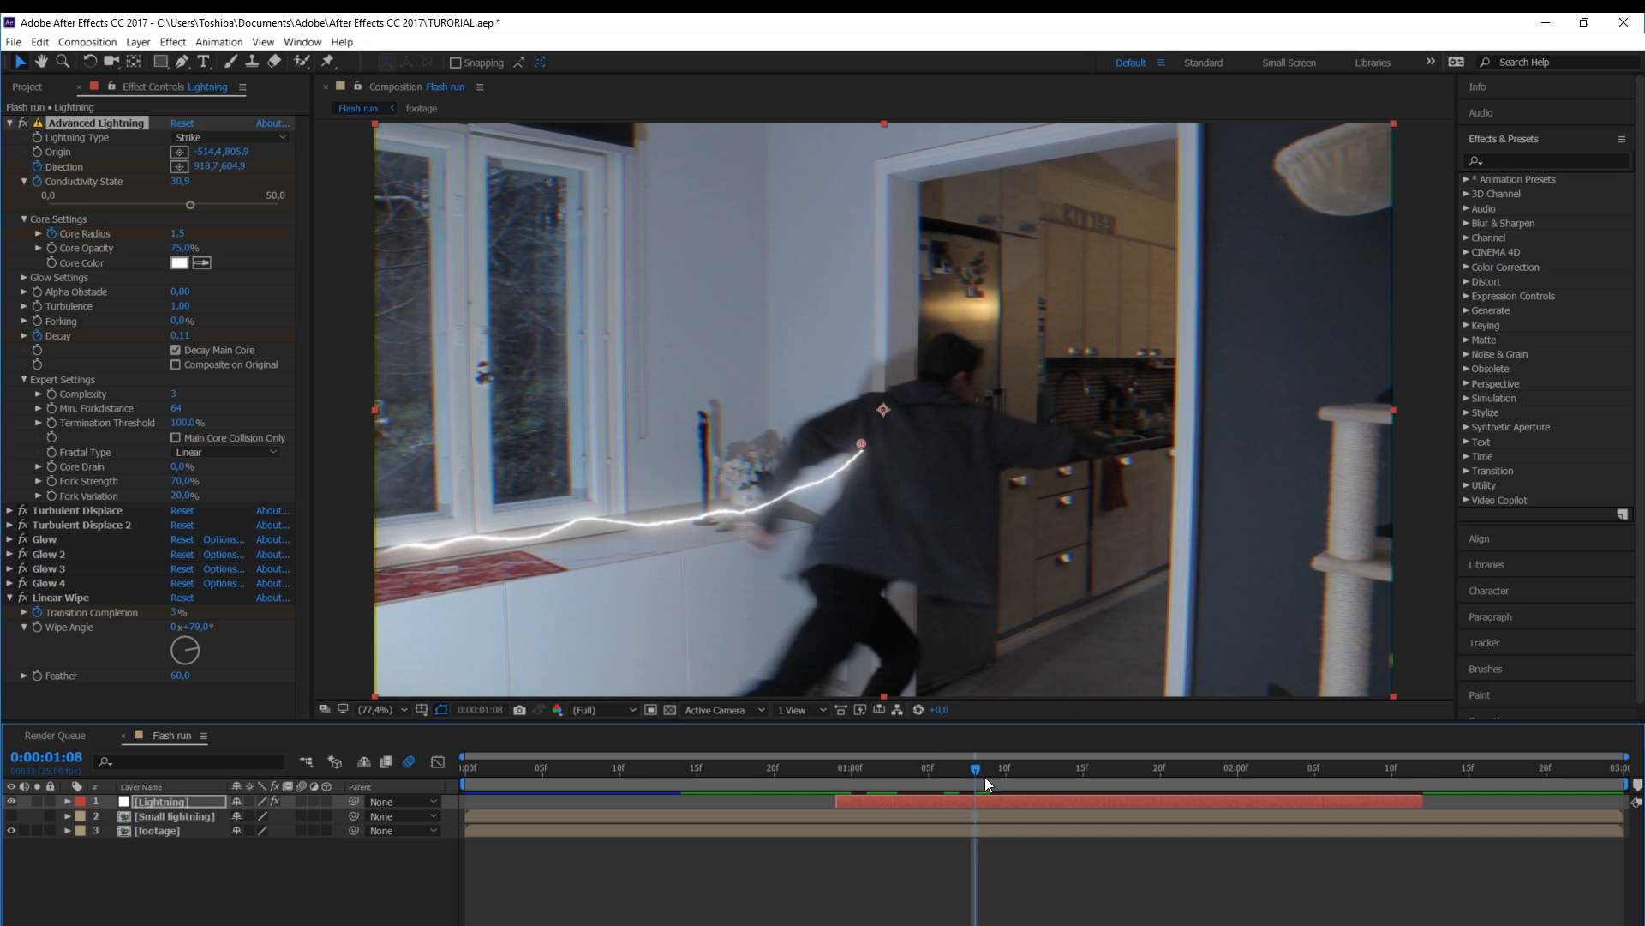
{"action": "left_click_drag", "start_coordinate": [977, 768], "coordinate": [1017, 769]}
{"action": "left_click", "coordinate": [177, 234]}
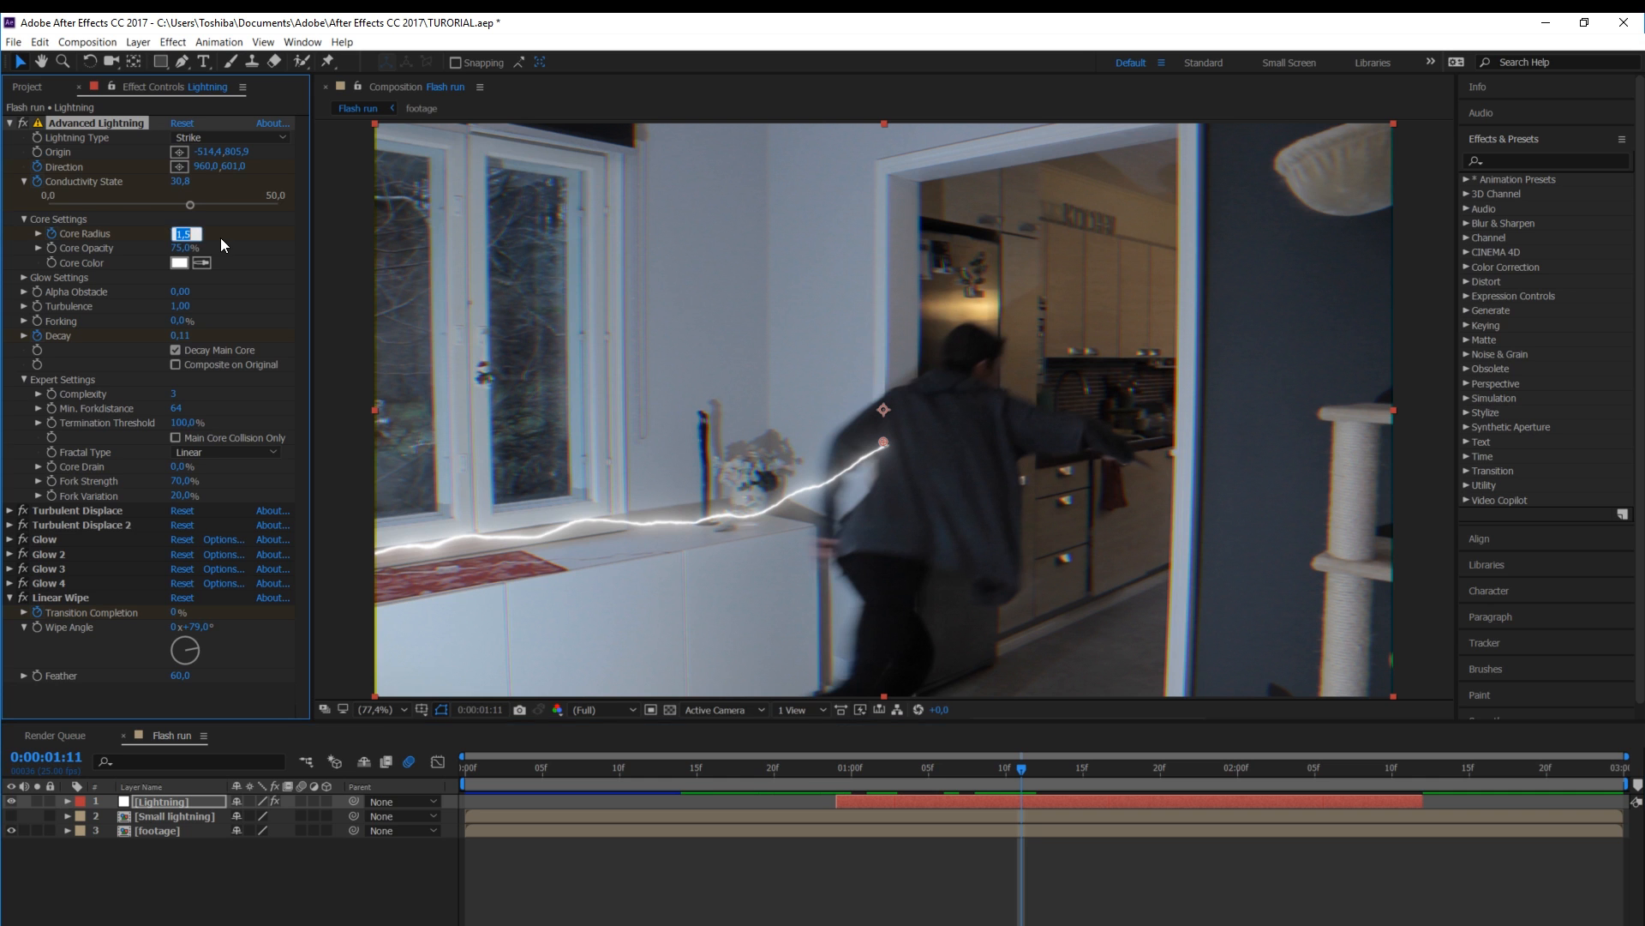
{"action": "type", "text": "3"}
{"action": "key", "text": "Return"}
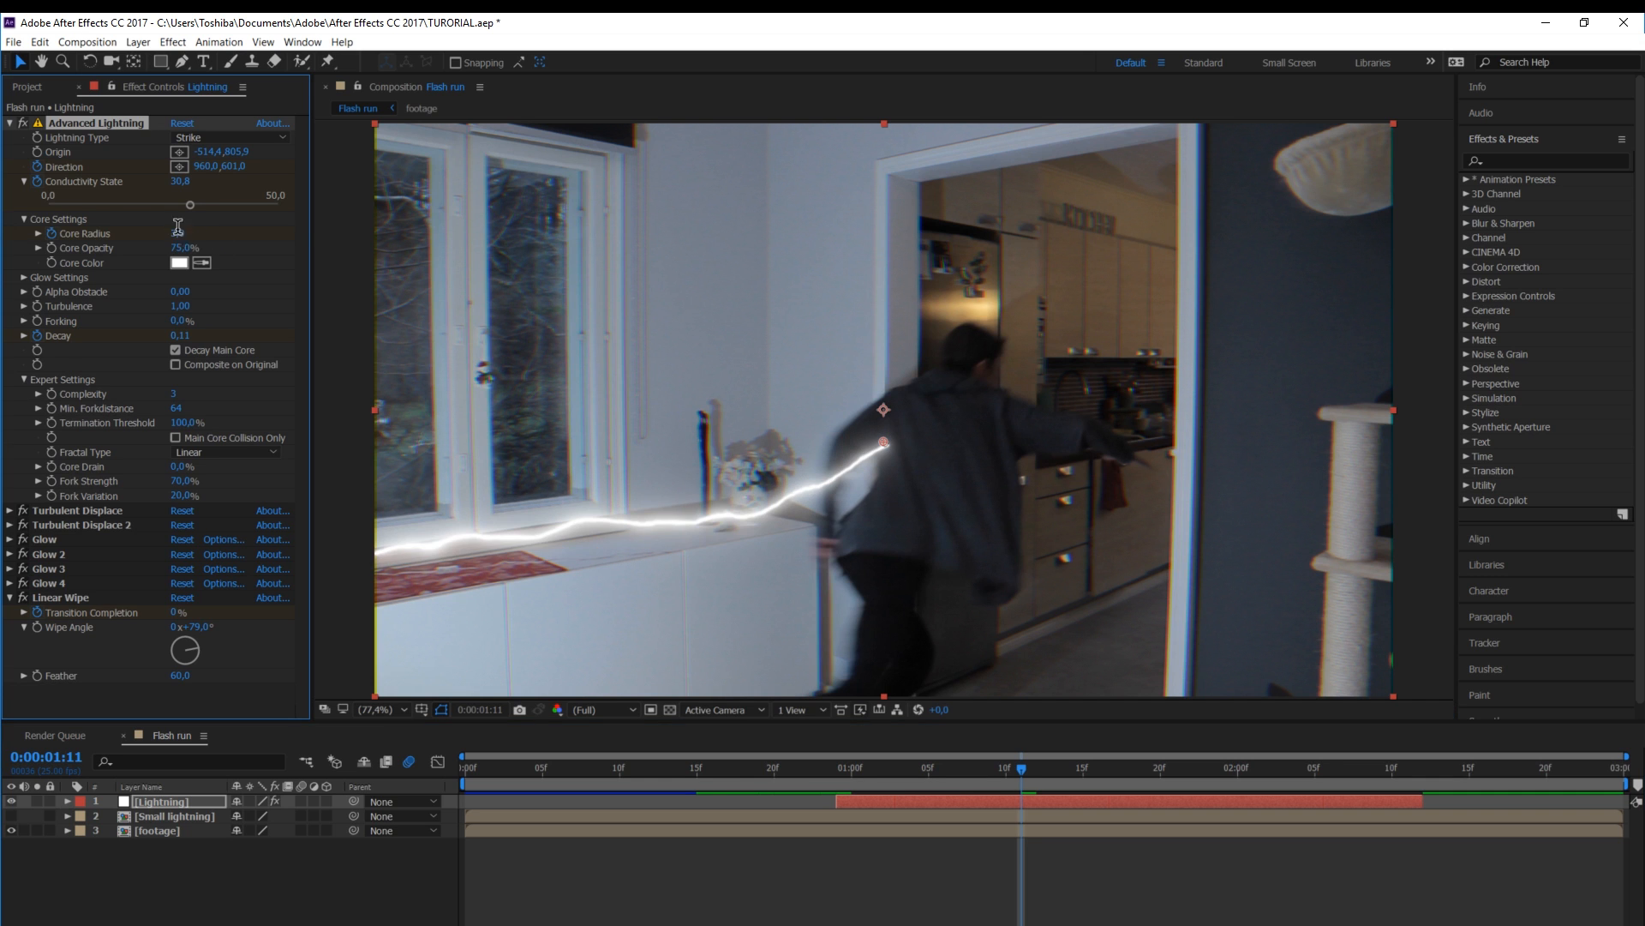
{"action": "type", "text": "4"}
{"action": "key", "text": "Return"}
Set the lightning's Core Radius to 1,5 at 0:00:01:09 and move the current time to 0:00:01:15
{"action": "left_click", "coordinate": [1015, 770]}
{"action": "left_click_drag", "start_coordinate": [1014, 770], "coordinate": [991, 770]}
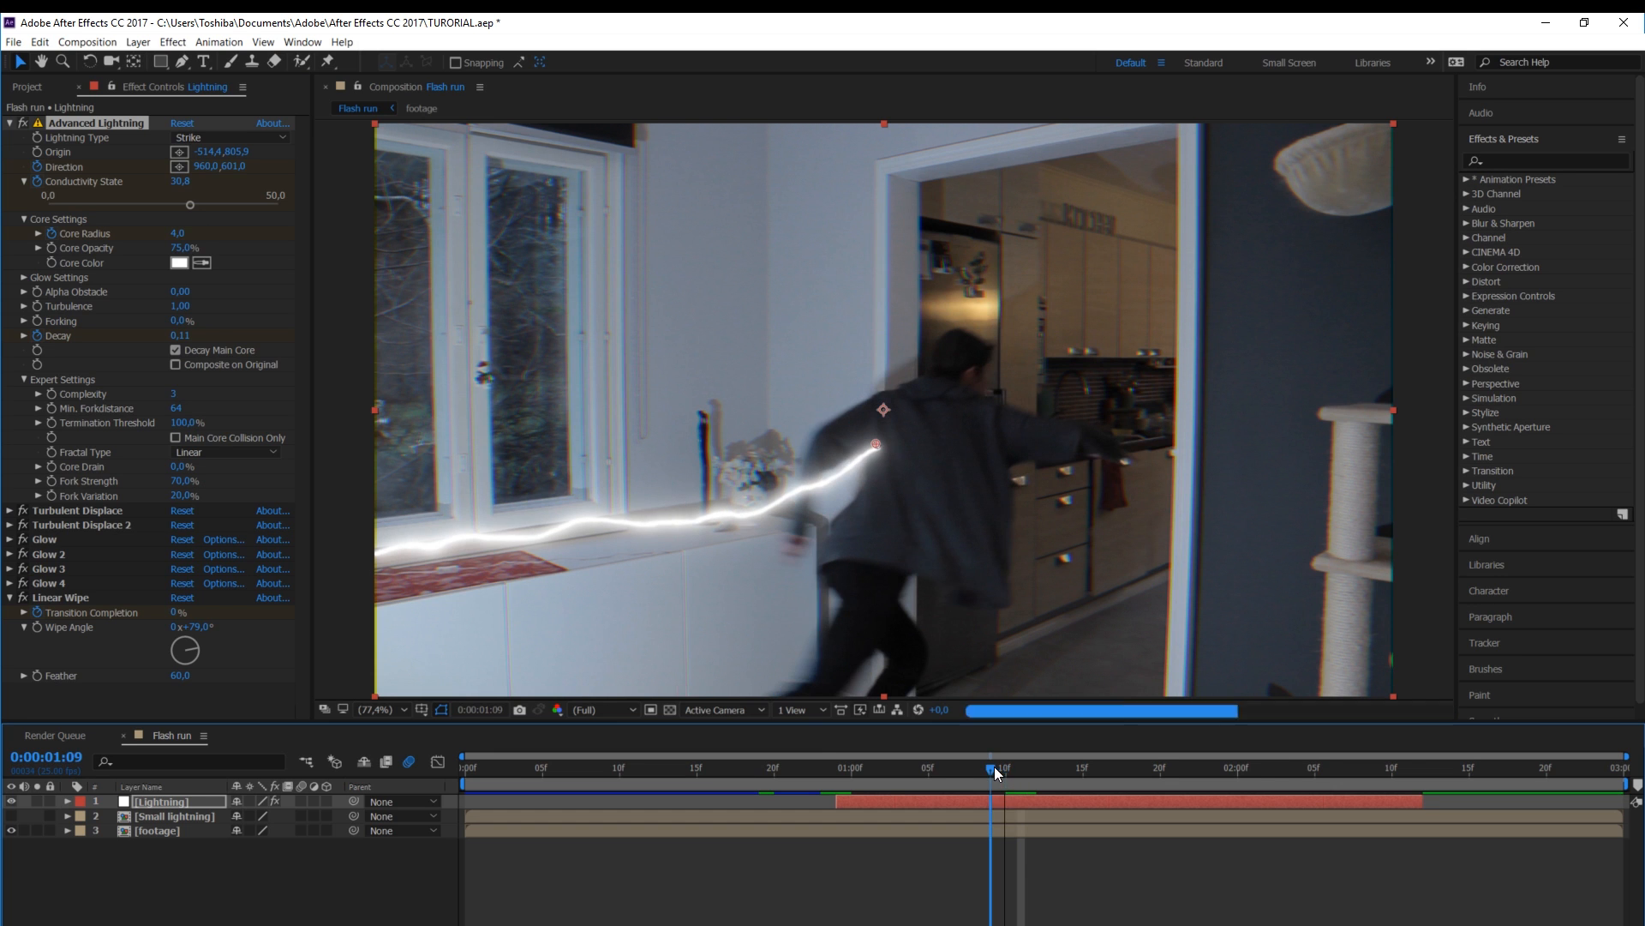
{"action": "left_click", "coordinate": [187, 234]}
{"action": "type", "text": "1,5"}
{"action": "key", "text": "Return"}
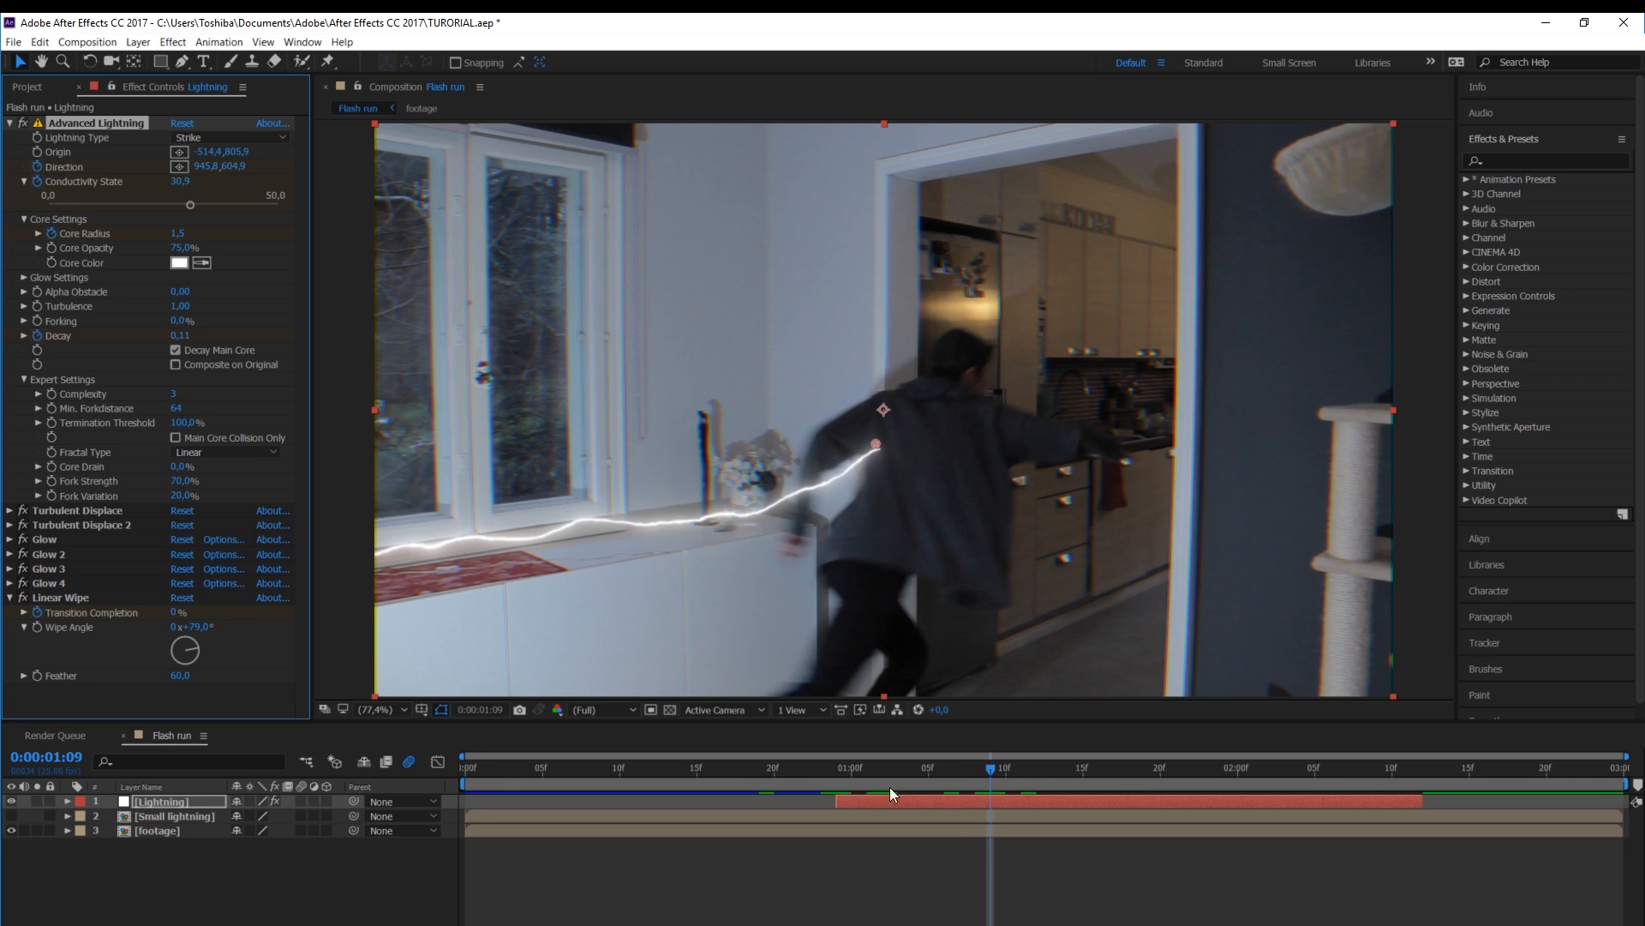
{"action": "left_click_drag", "start_coordinate": [992, 769], "coordinate": [1085, 777]}
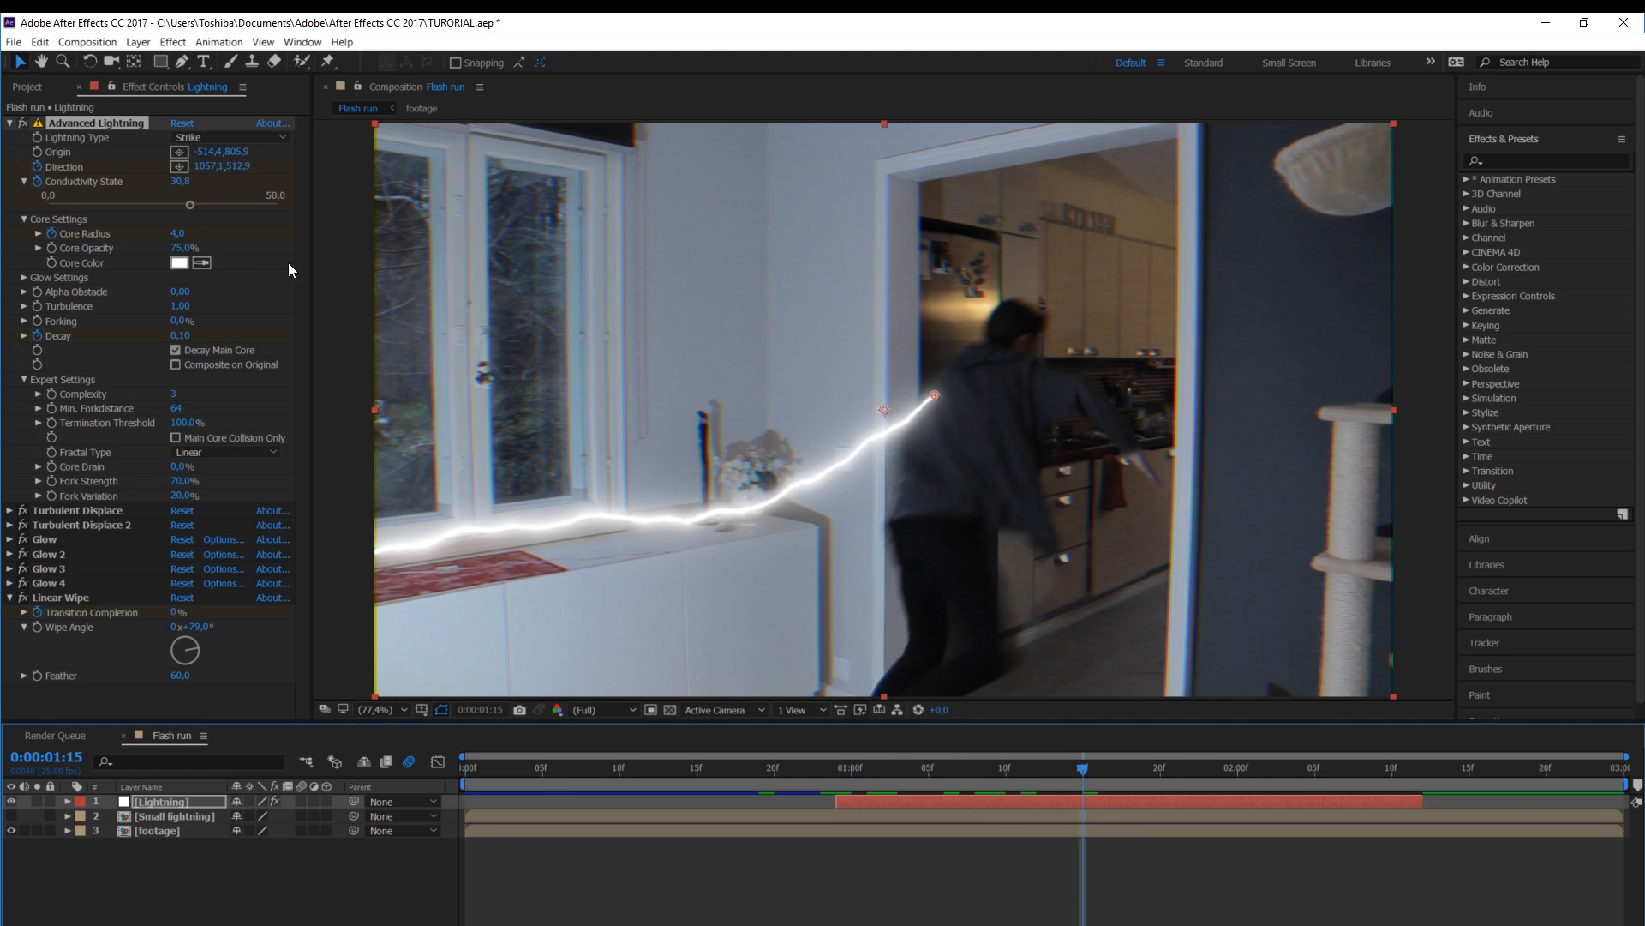
Set the Lightning layer's Core Radius to 3,0 at 0:00:01:15 and preview the result
{"action": "left_click", "coordinate": [181, 234]}
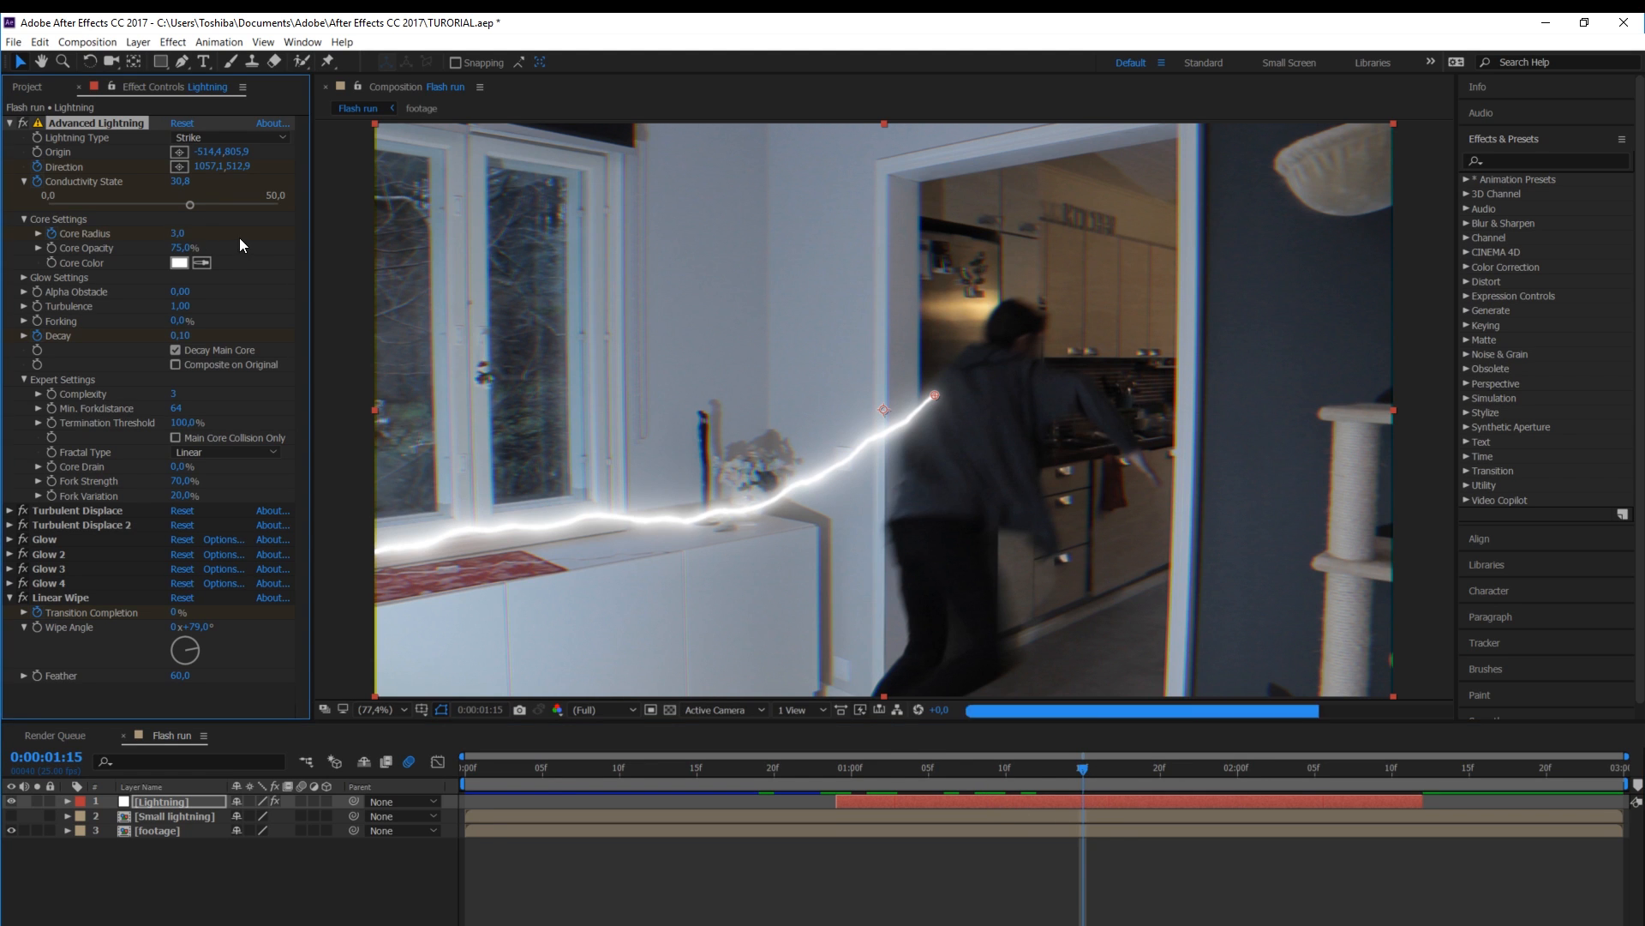
{"action": "left_click", "coordinate": [1080, 769]}
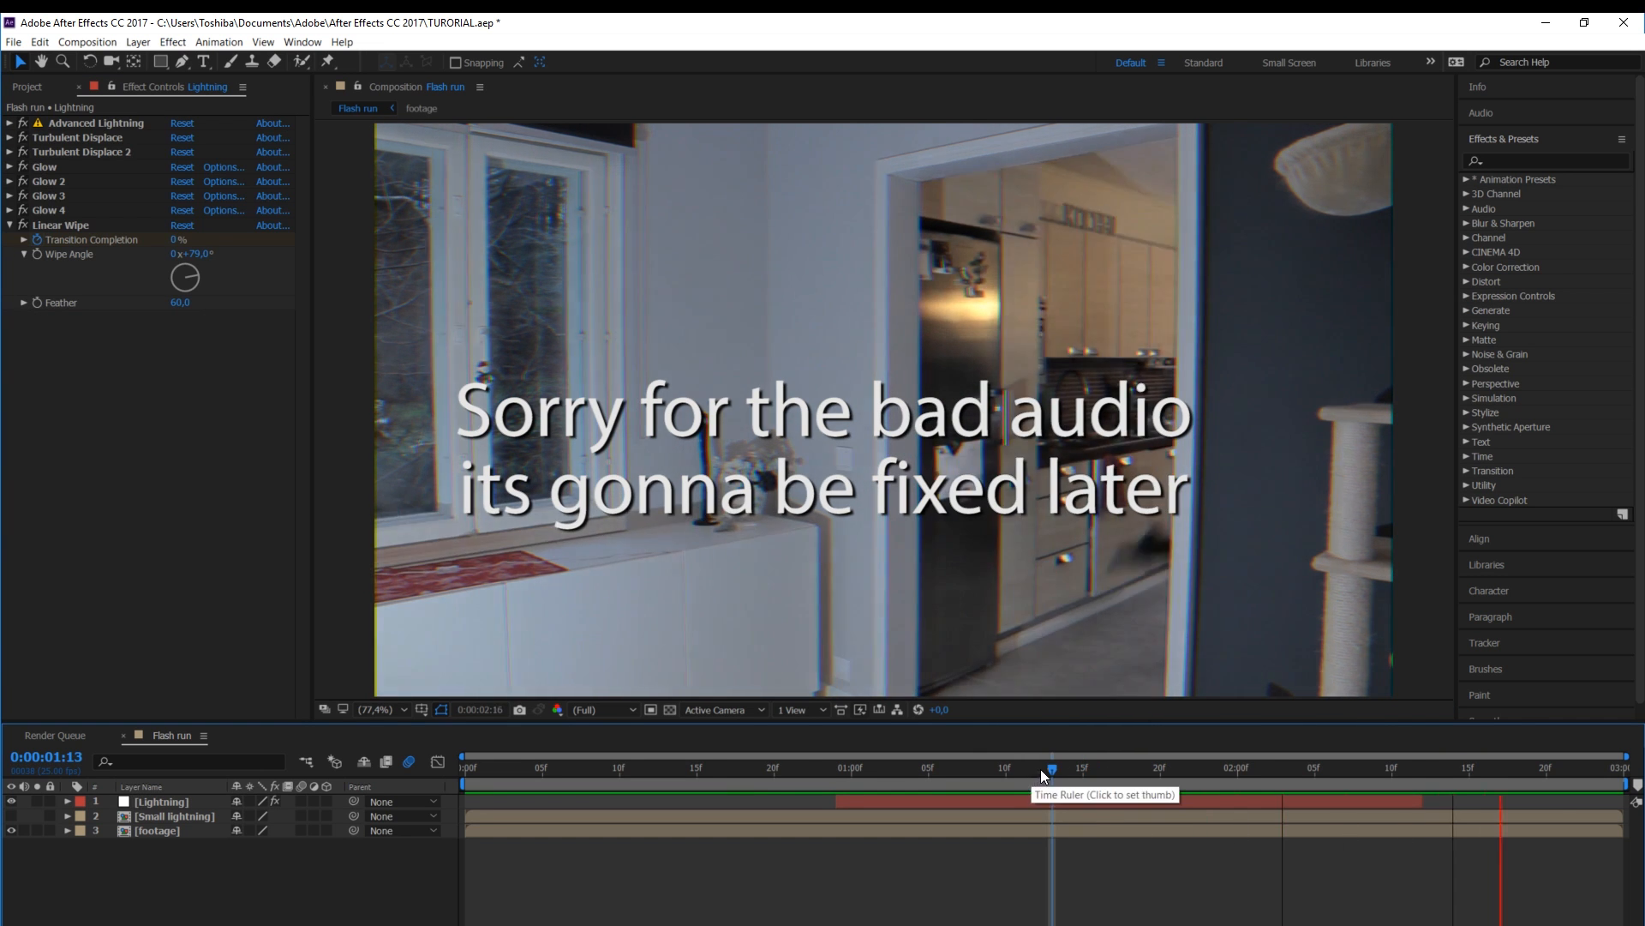
{"action": "left_click", "coordinate": [1118, 767]}
Duplicate the Lightning layer and delete the Turbulent Displace 2 effect from the copy
{"action": "left_click", "coordinate": [1097, 802]}
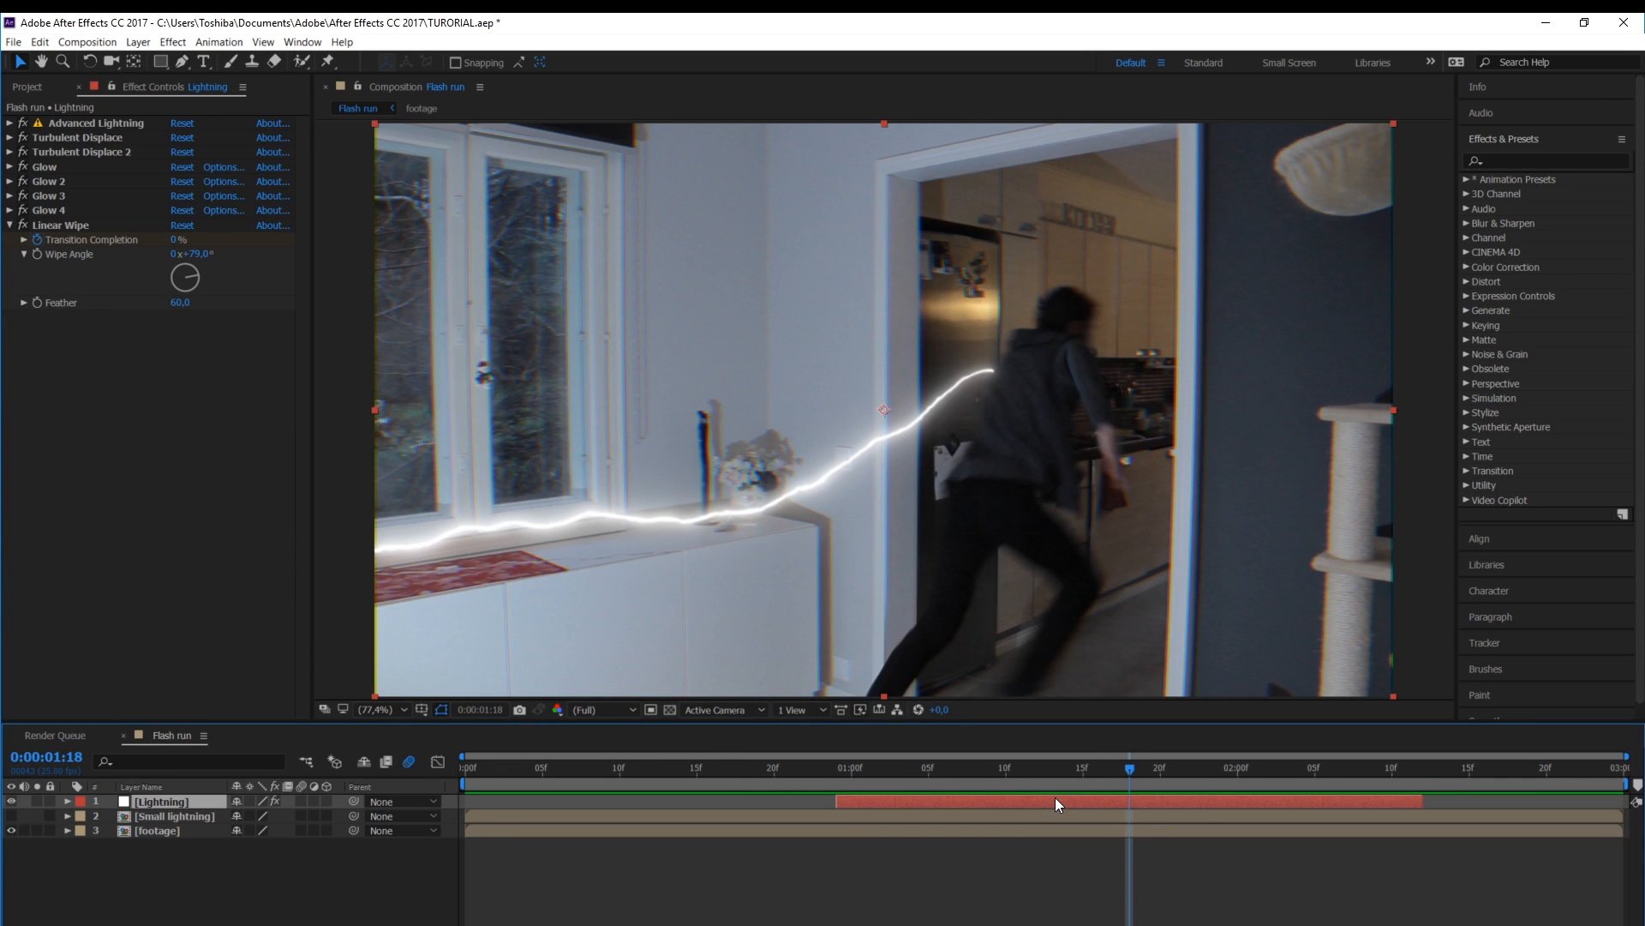
{"action": "key", "text": "ctrl+d"}
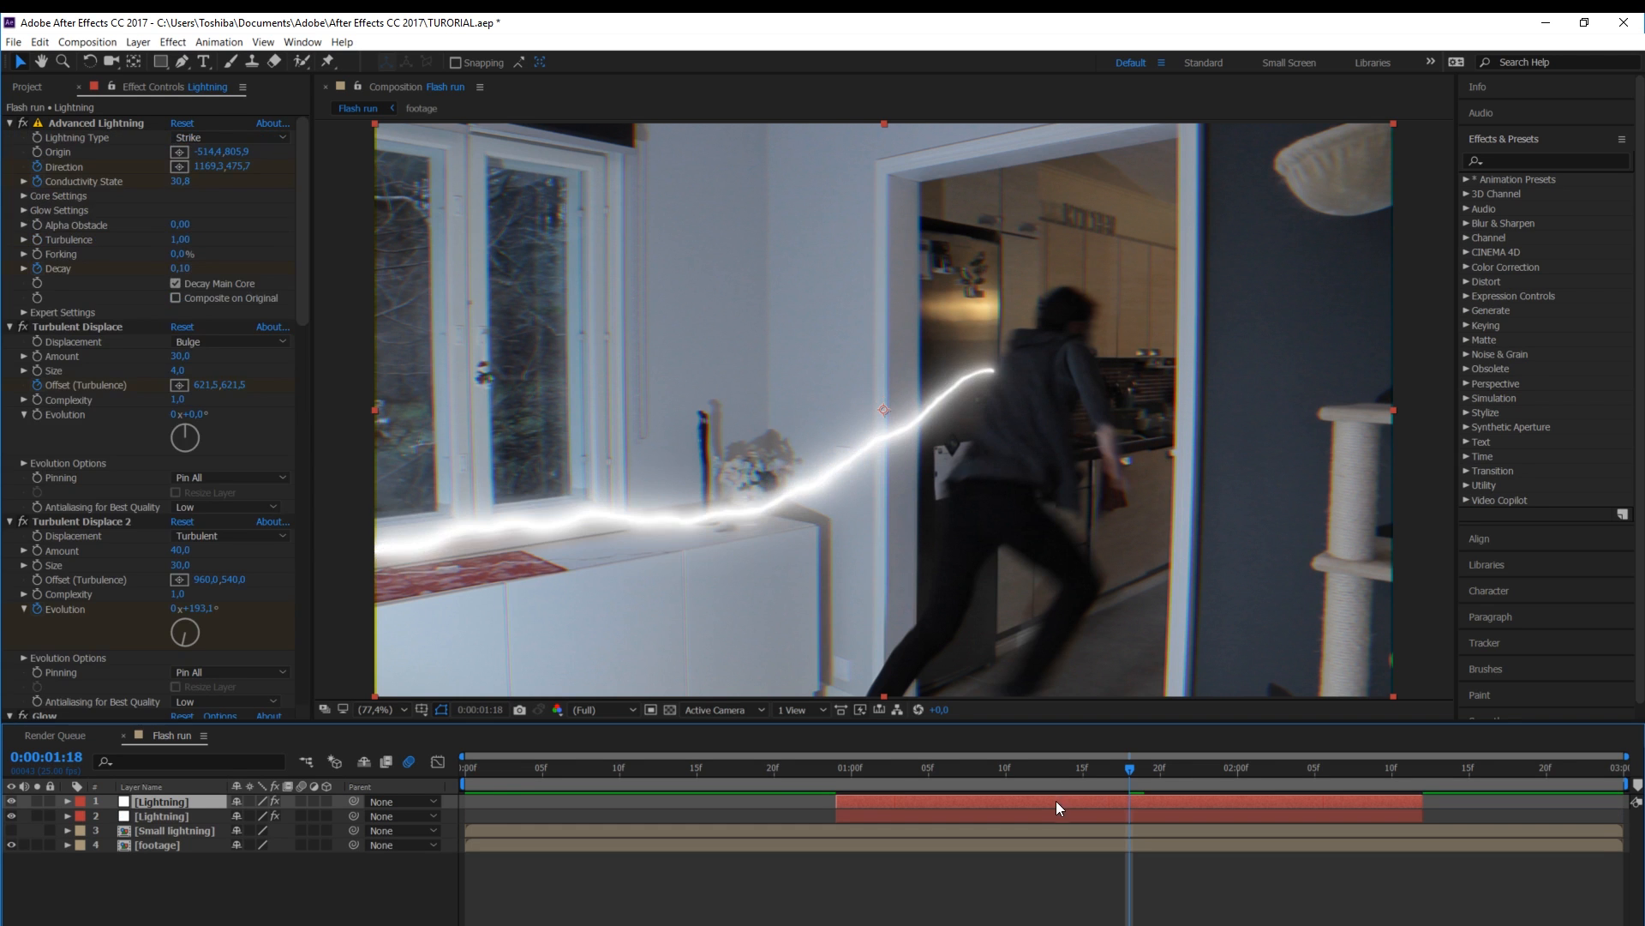
{"action": "left_click", "coordinate": [12, 133]}
{"action": "left_click", "coordinate": [10, 124], "text": "ctrl"}
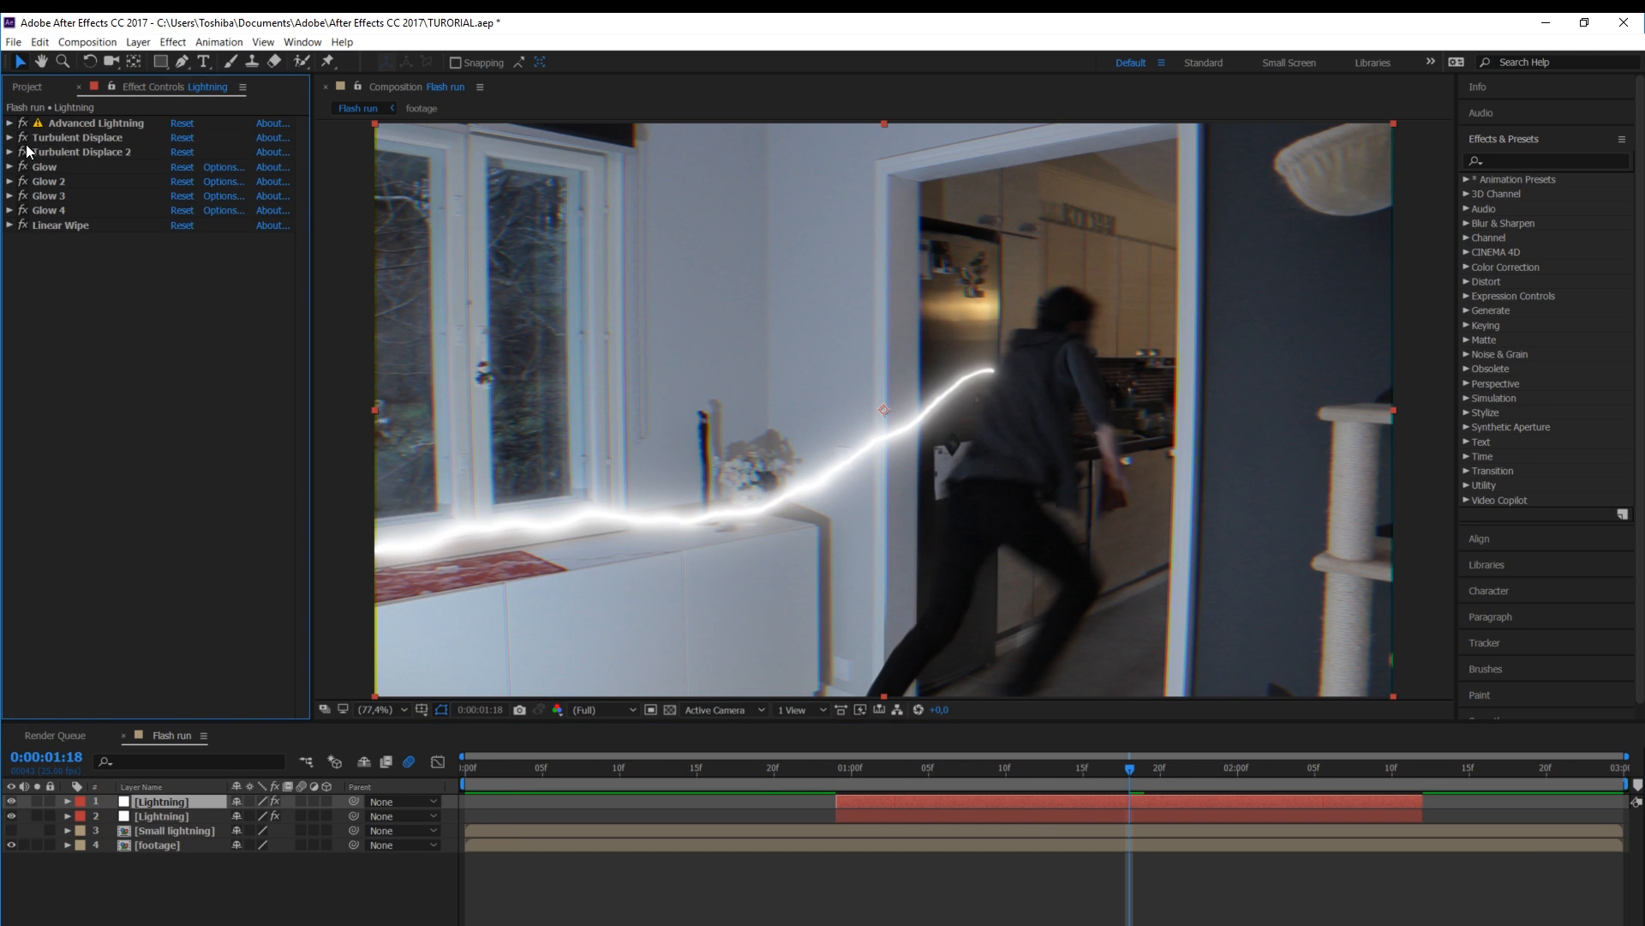
{"action": "left_click", "coordinate": [10, 152]}
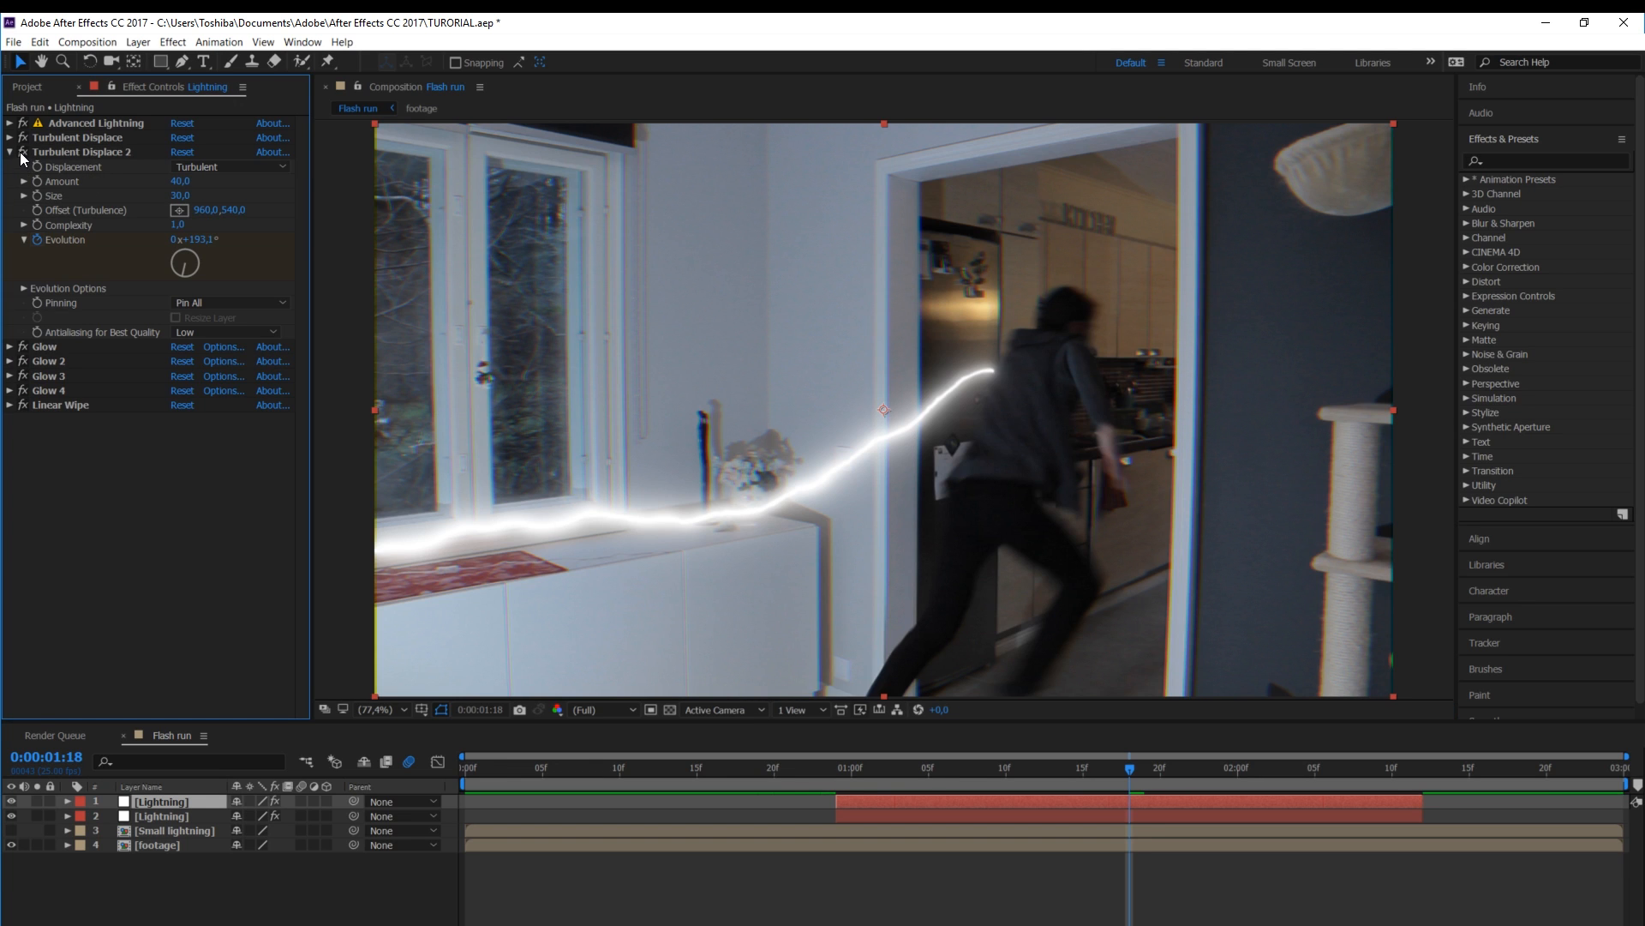
{"action": "left_click", "coordinate": [23, 153]}
{"action": "left_click", "coordinate": [73, 151]}
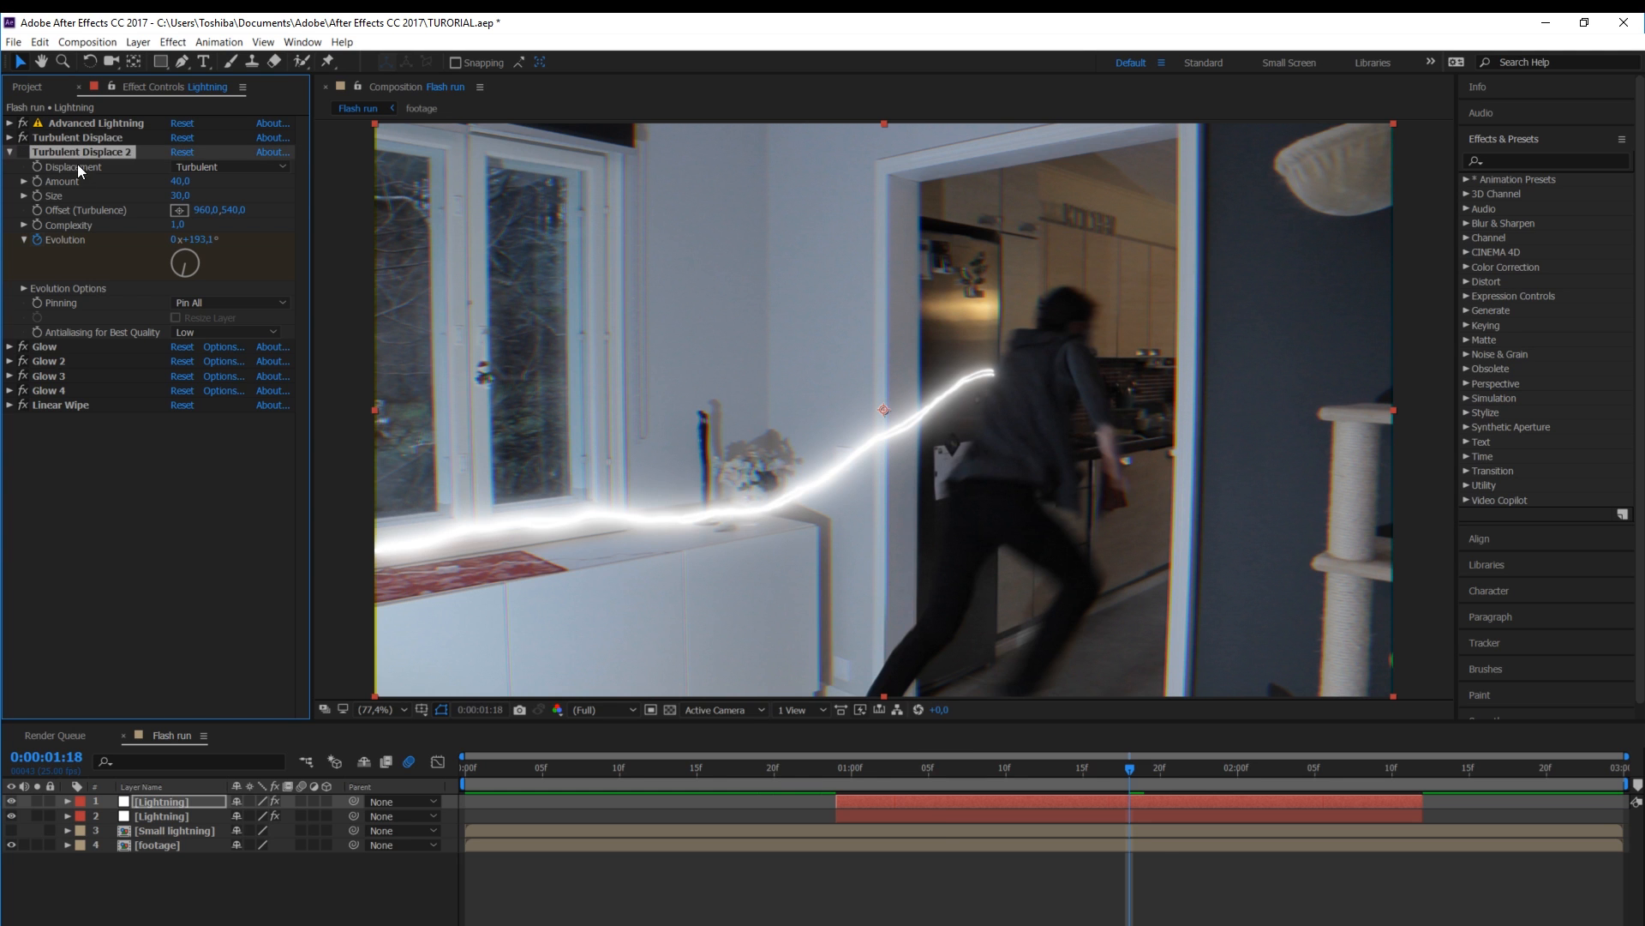
{"action": "key", "text": "Delete"}
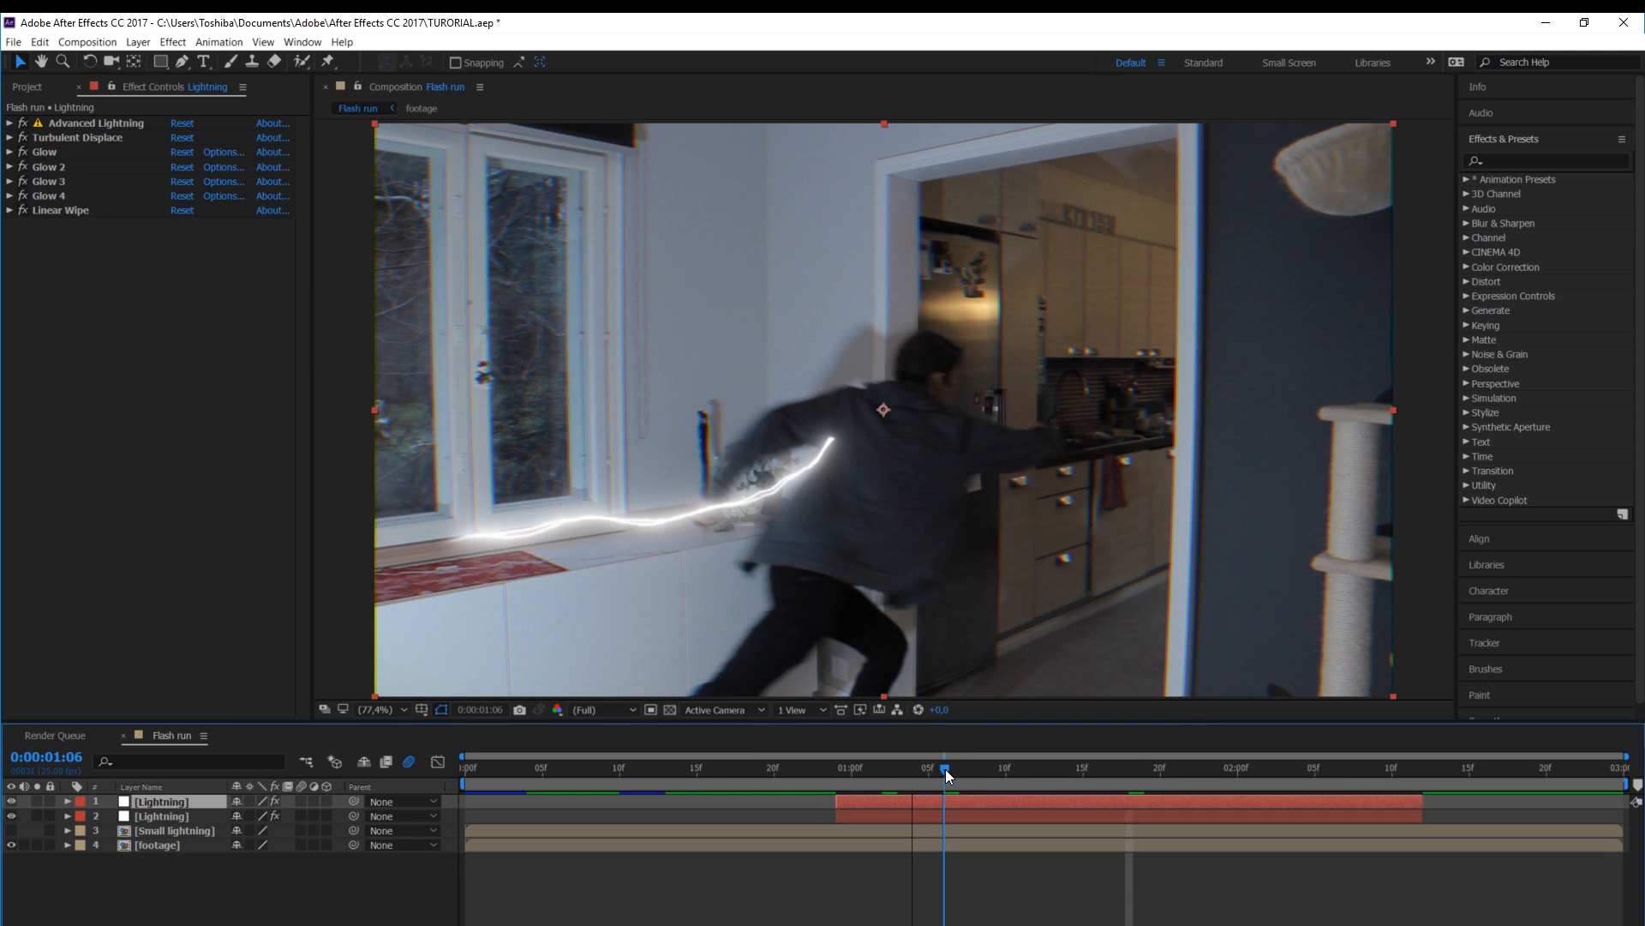
Review the doubled lightning along the timeline and delete the Glow 2 effect from the upper Lightning layer
{"action": "left_click_drag", "start_coordinate": [944, 769], "coordinate": [969, 765]}
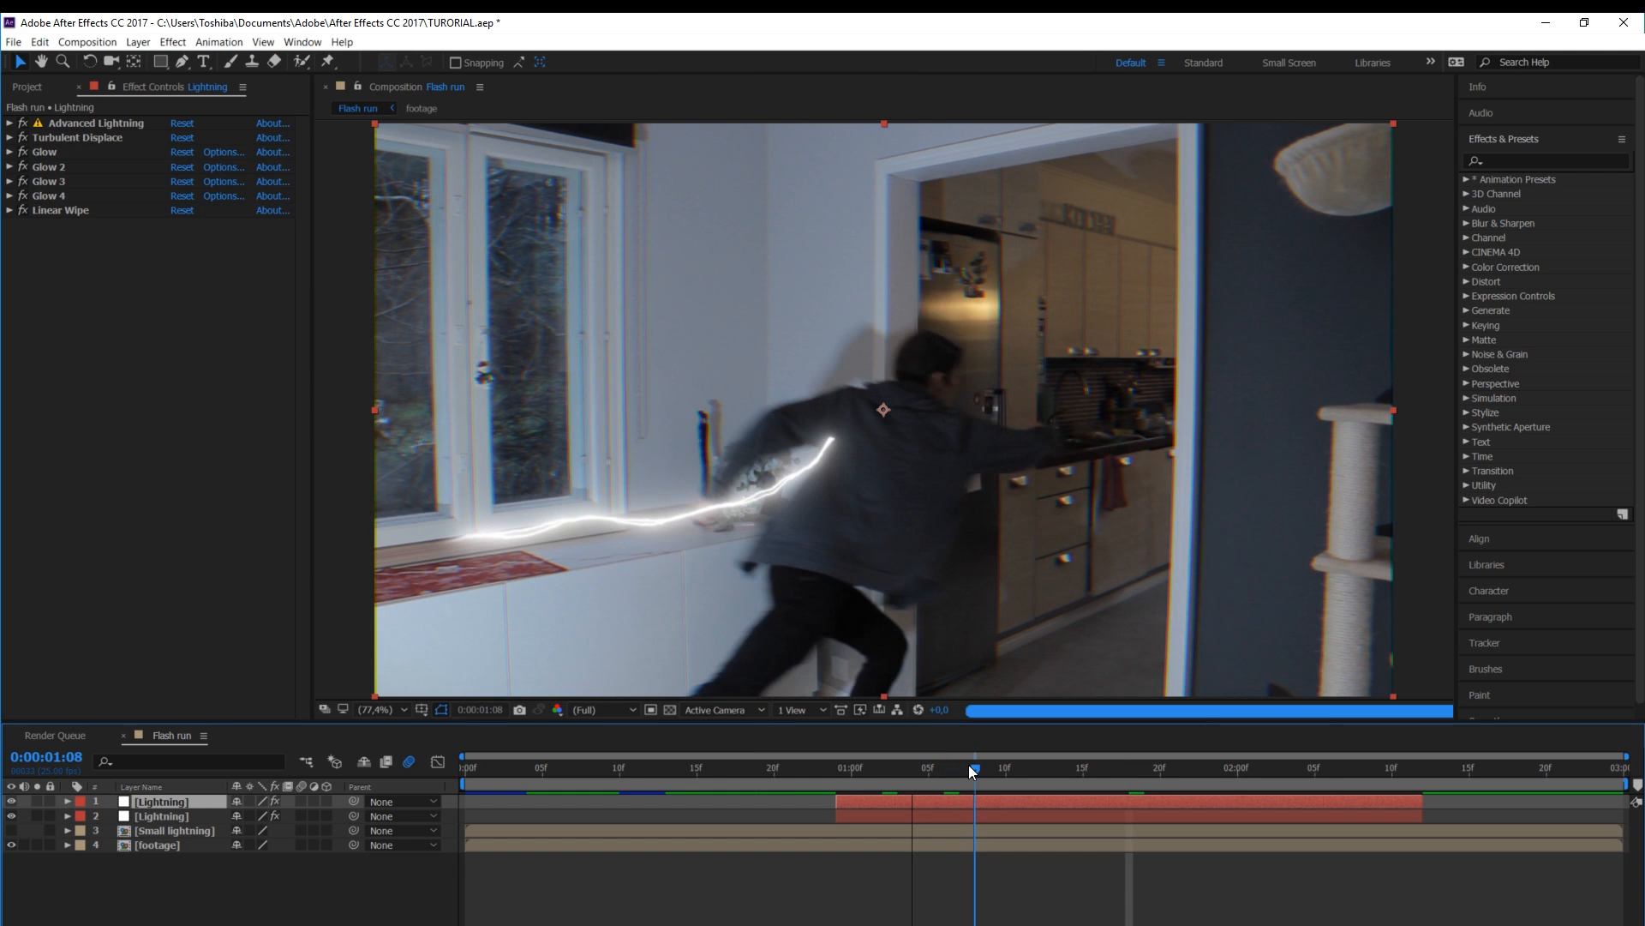
{"action": "scroll", "coordinate": [710, 552], "scroll_direction": "up", "scroll_amount": 1}
{"action": "left_click_drag", "start_coordinate": [748, 603], "coordinate": [828, 537]}
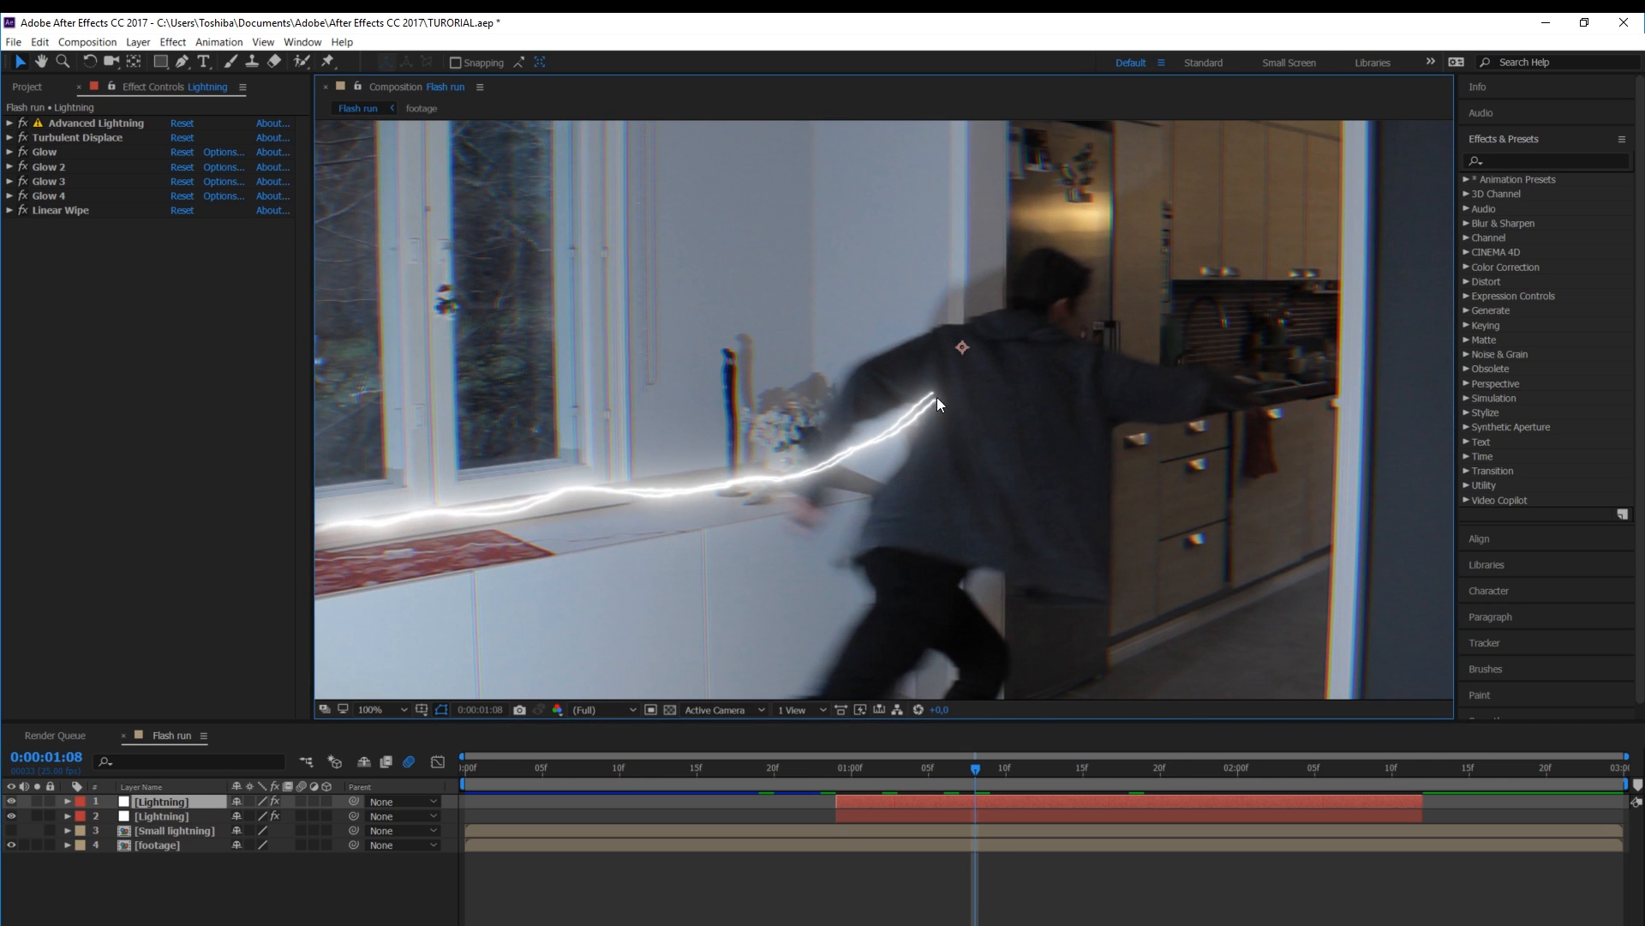
{"action": "scroll", "coordinate": [747, 490], "scroll_direction": "up", "scroll_amount": 2}
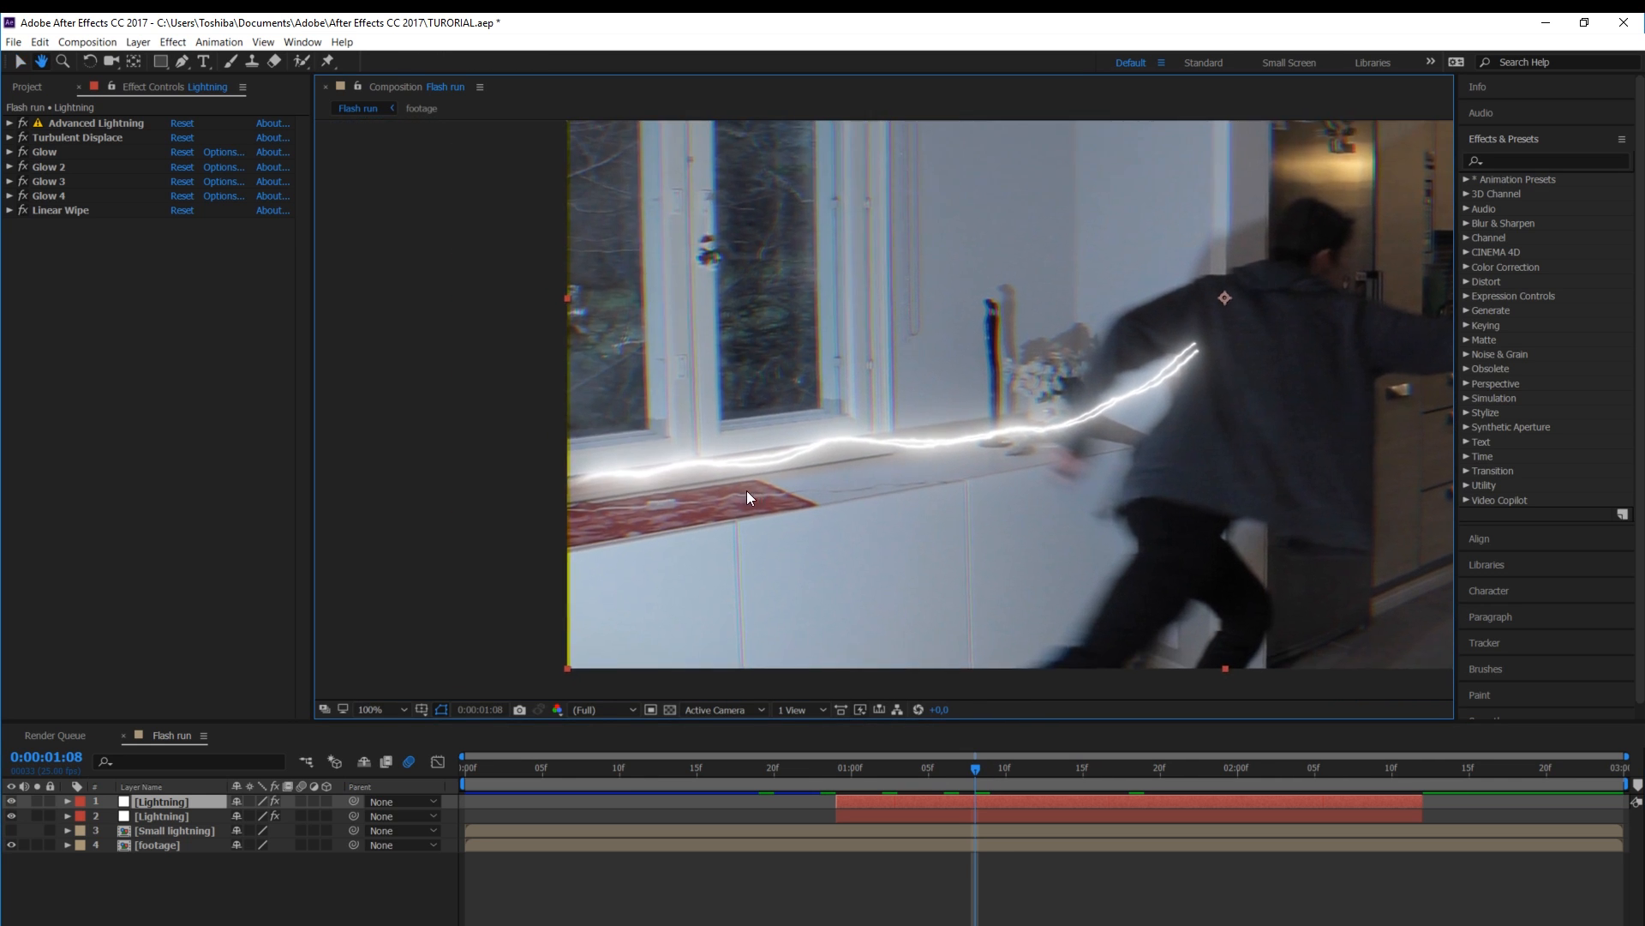
{"action": "left_click_drag", "start_coordinate": [1008, 757], "coordinate": [1159, 771]}
{"action": "left_click", "coordinate": [1220, 778]}
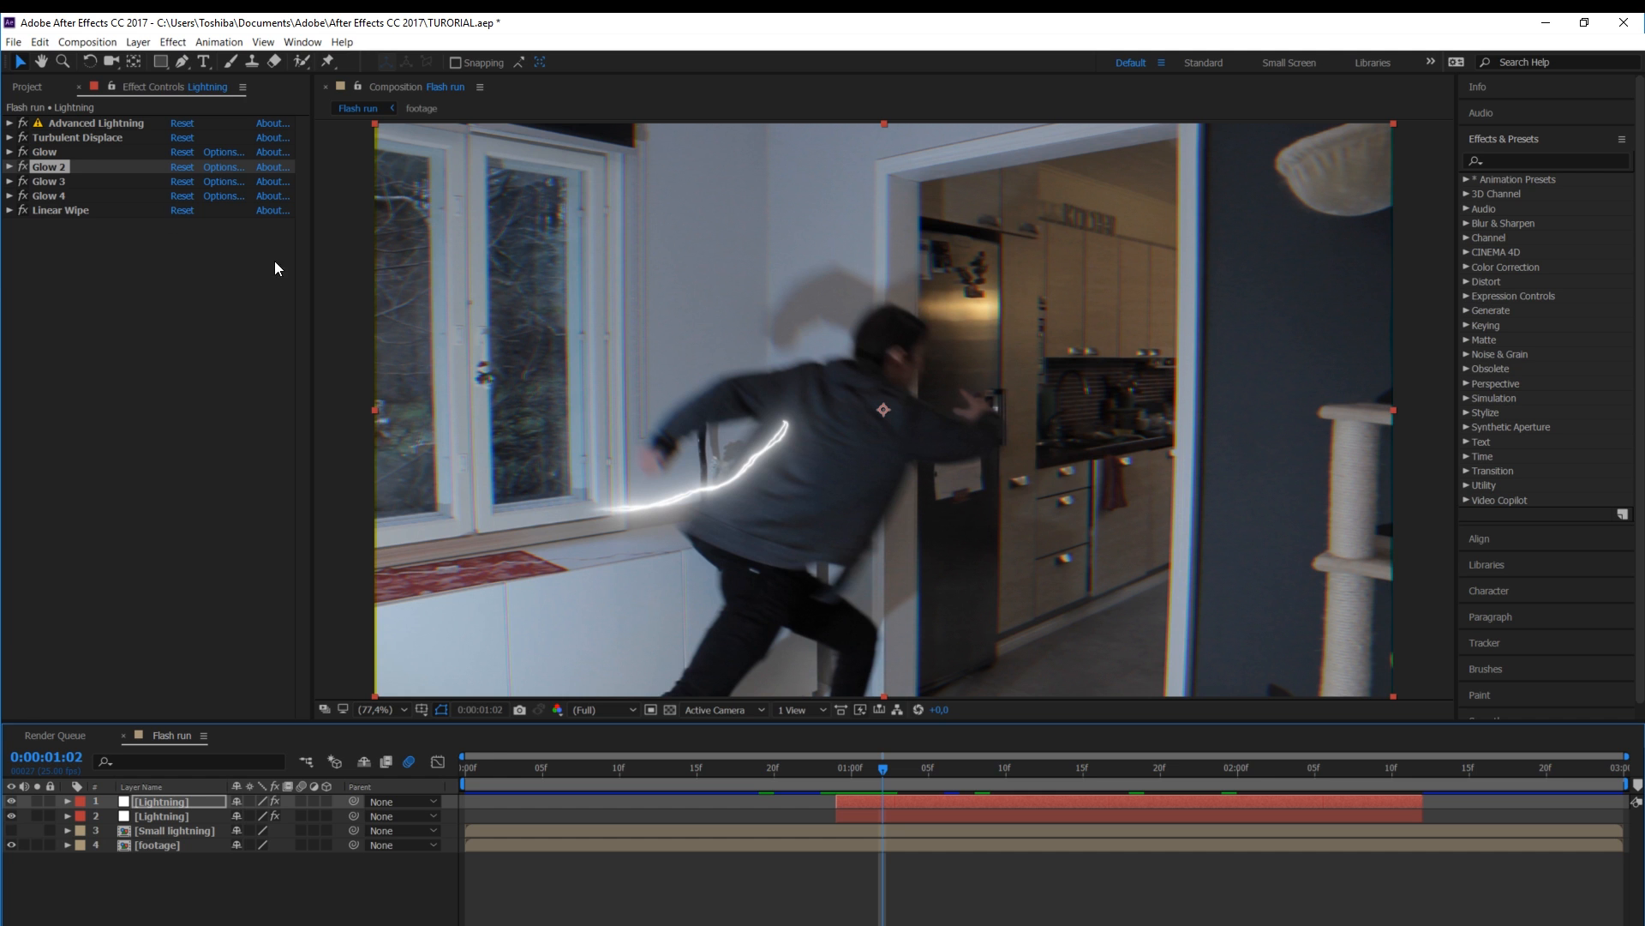
{"action": "left_click", "coordinate": [40, 170]}
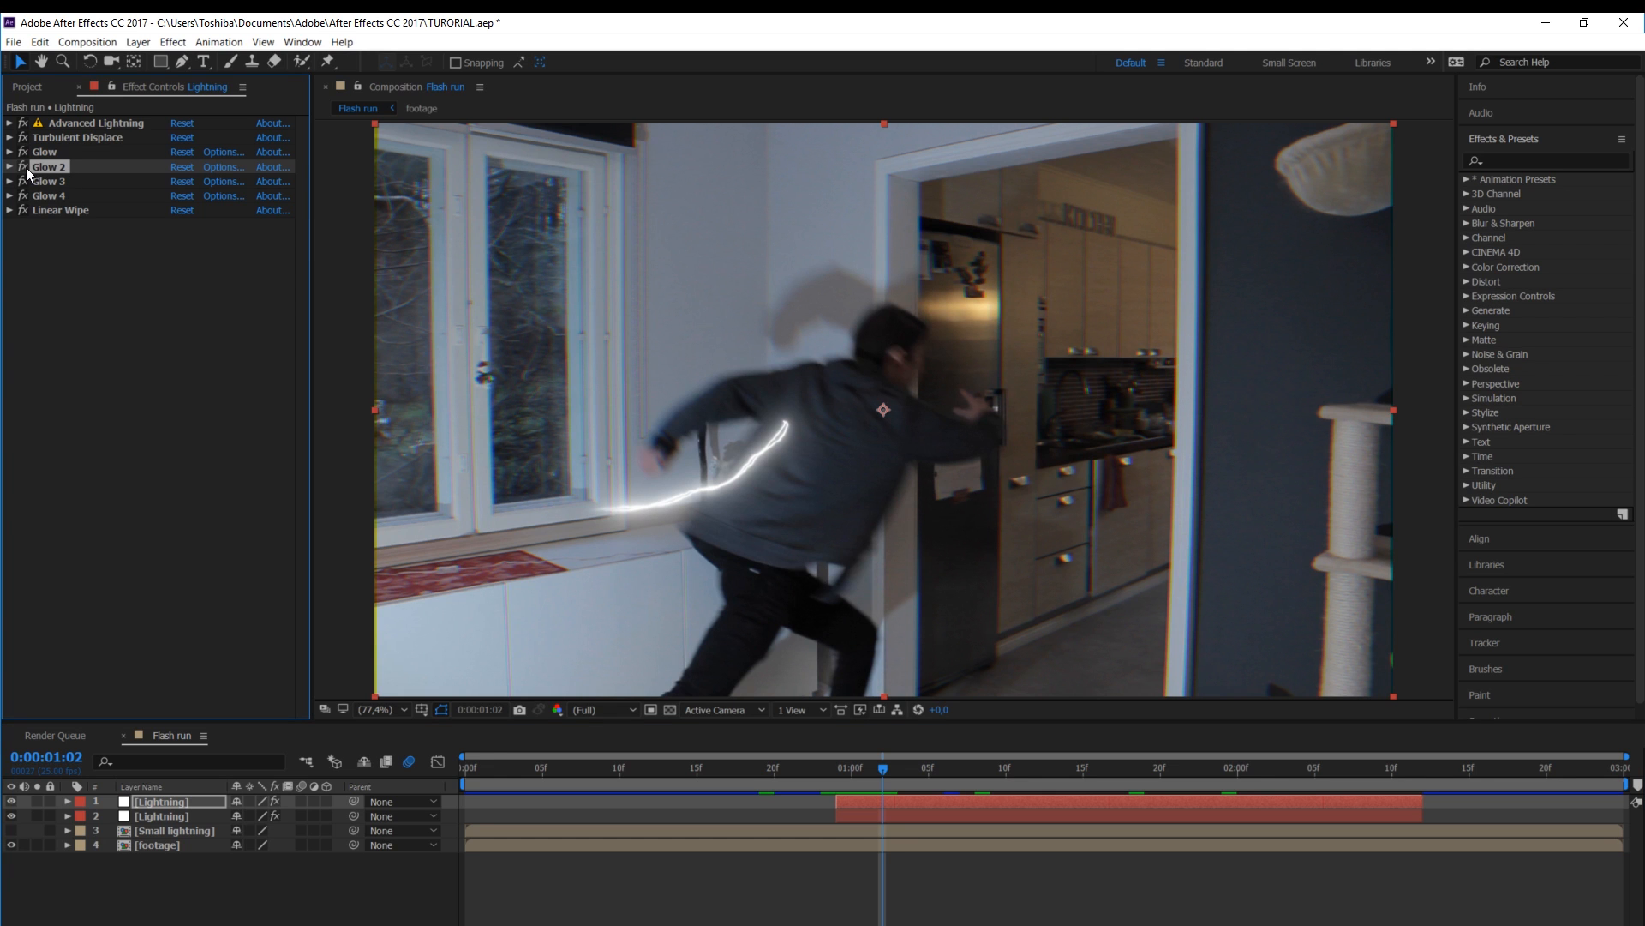
{"action": "key", "text": "Delete"}
{"action": "left_click_drag", "start_coordinate": [1043, 787], "coordinate": [985, 786]}
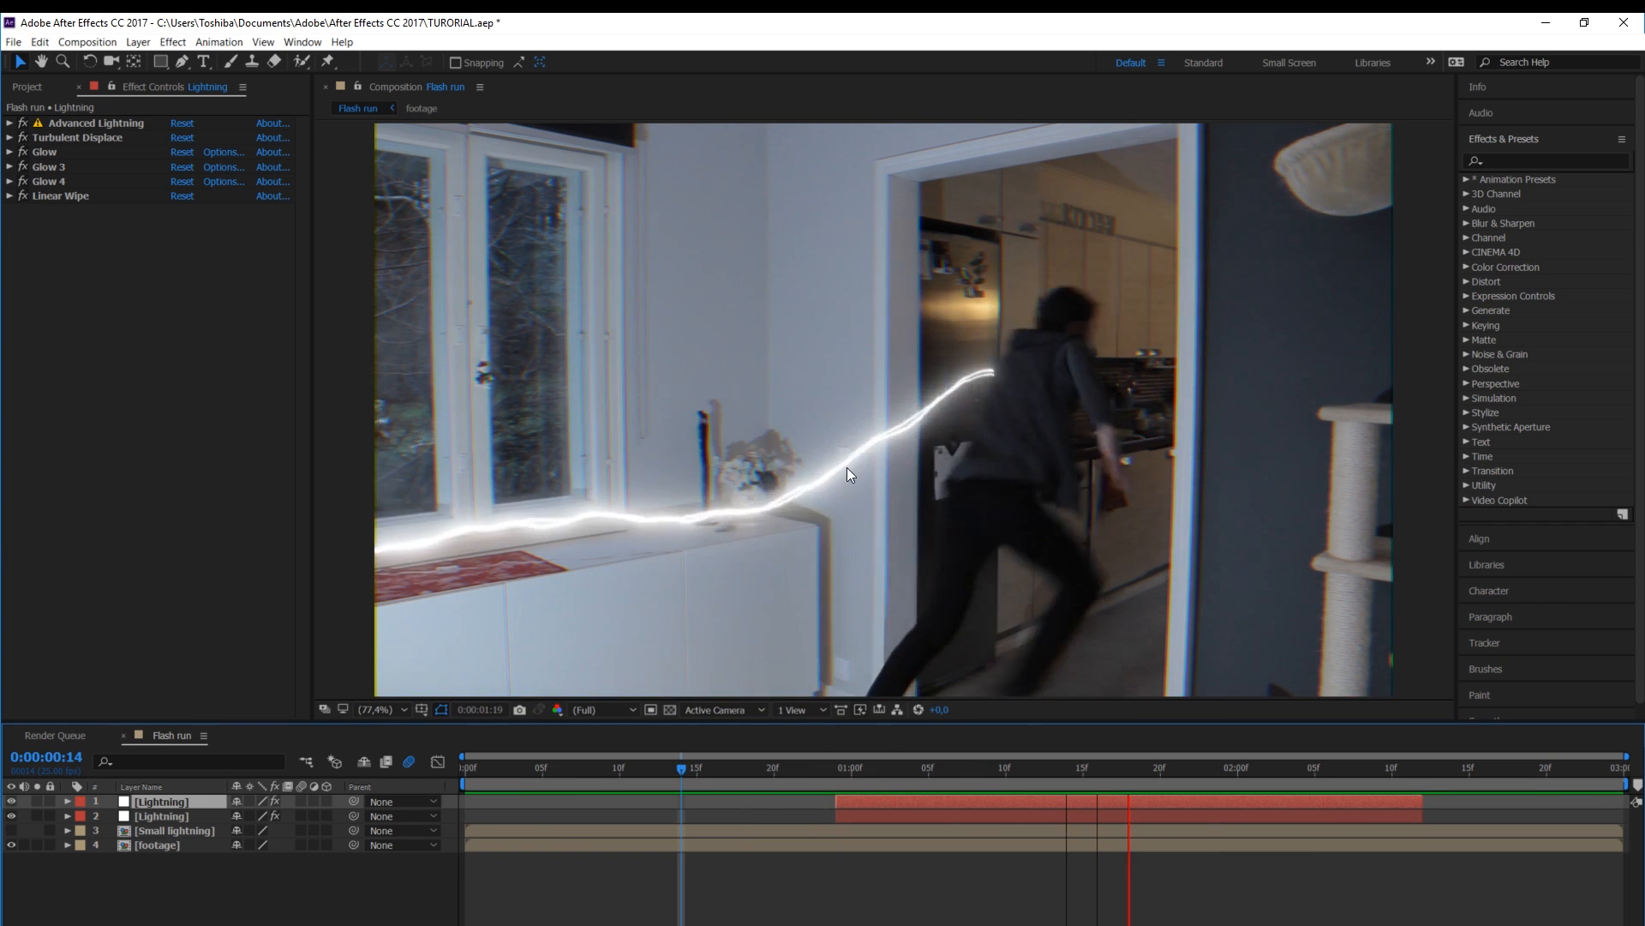
{"action": "left_click_drag", "start_coordinate": [834, 769], "coordinate": [1052, 759]}
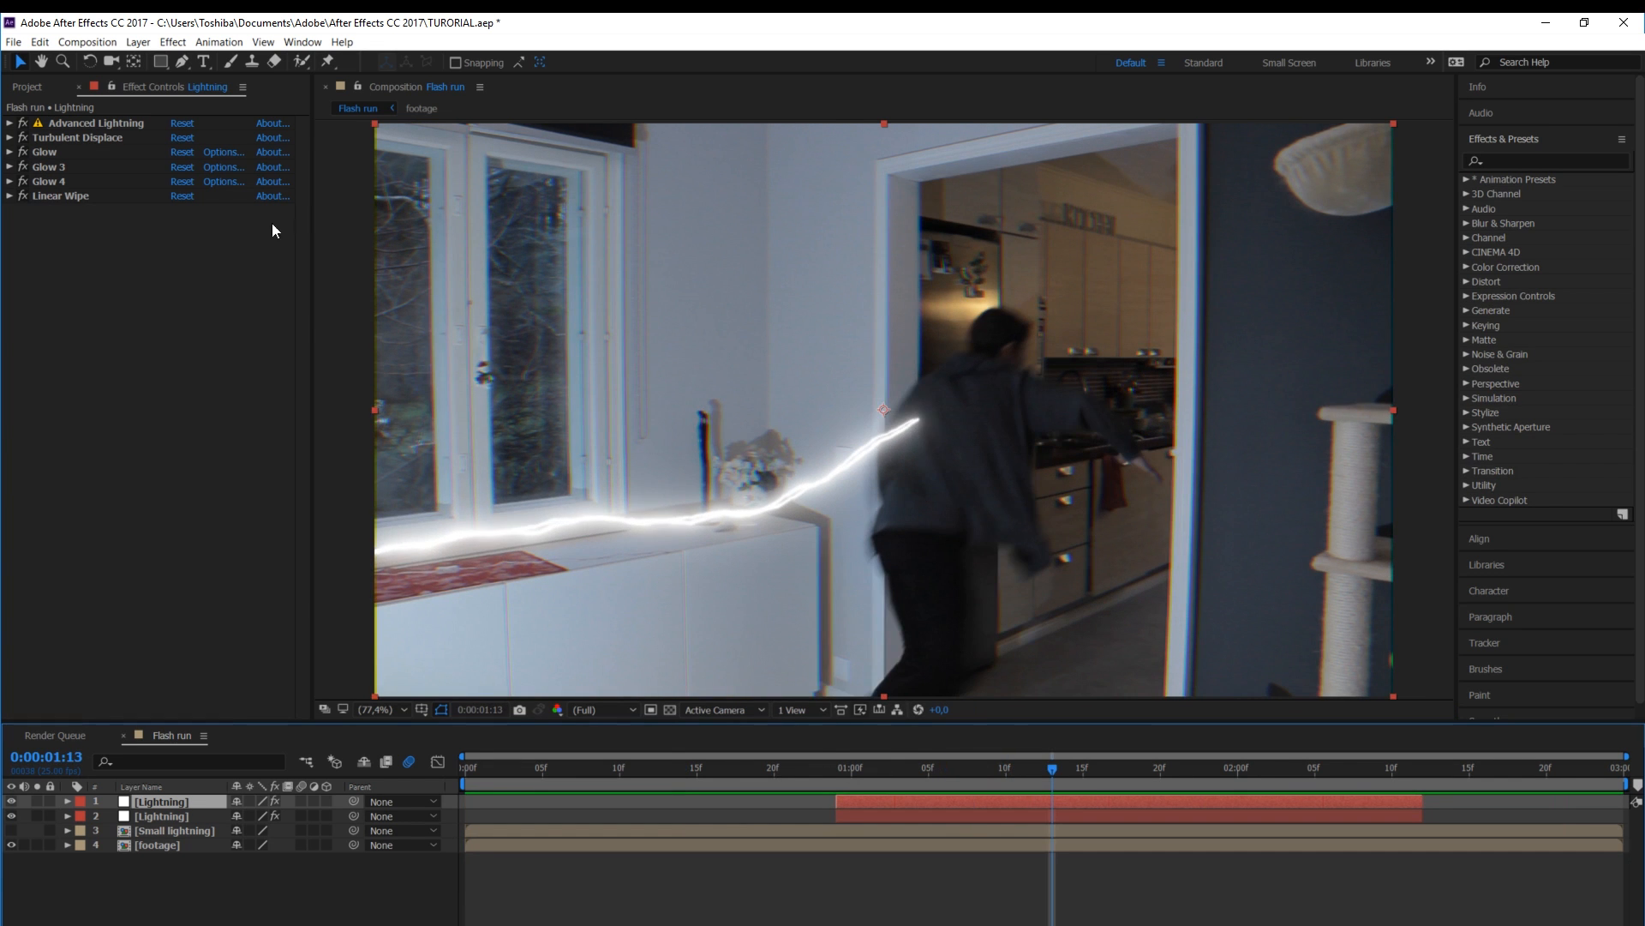
Create a white solid layer named Light and hide it
{"action": "left_click", "coordinate": [138, 42]}
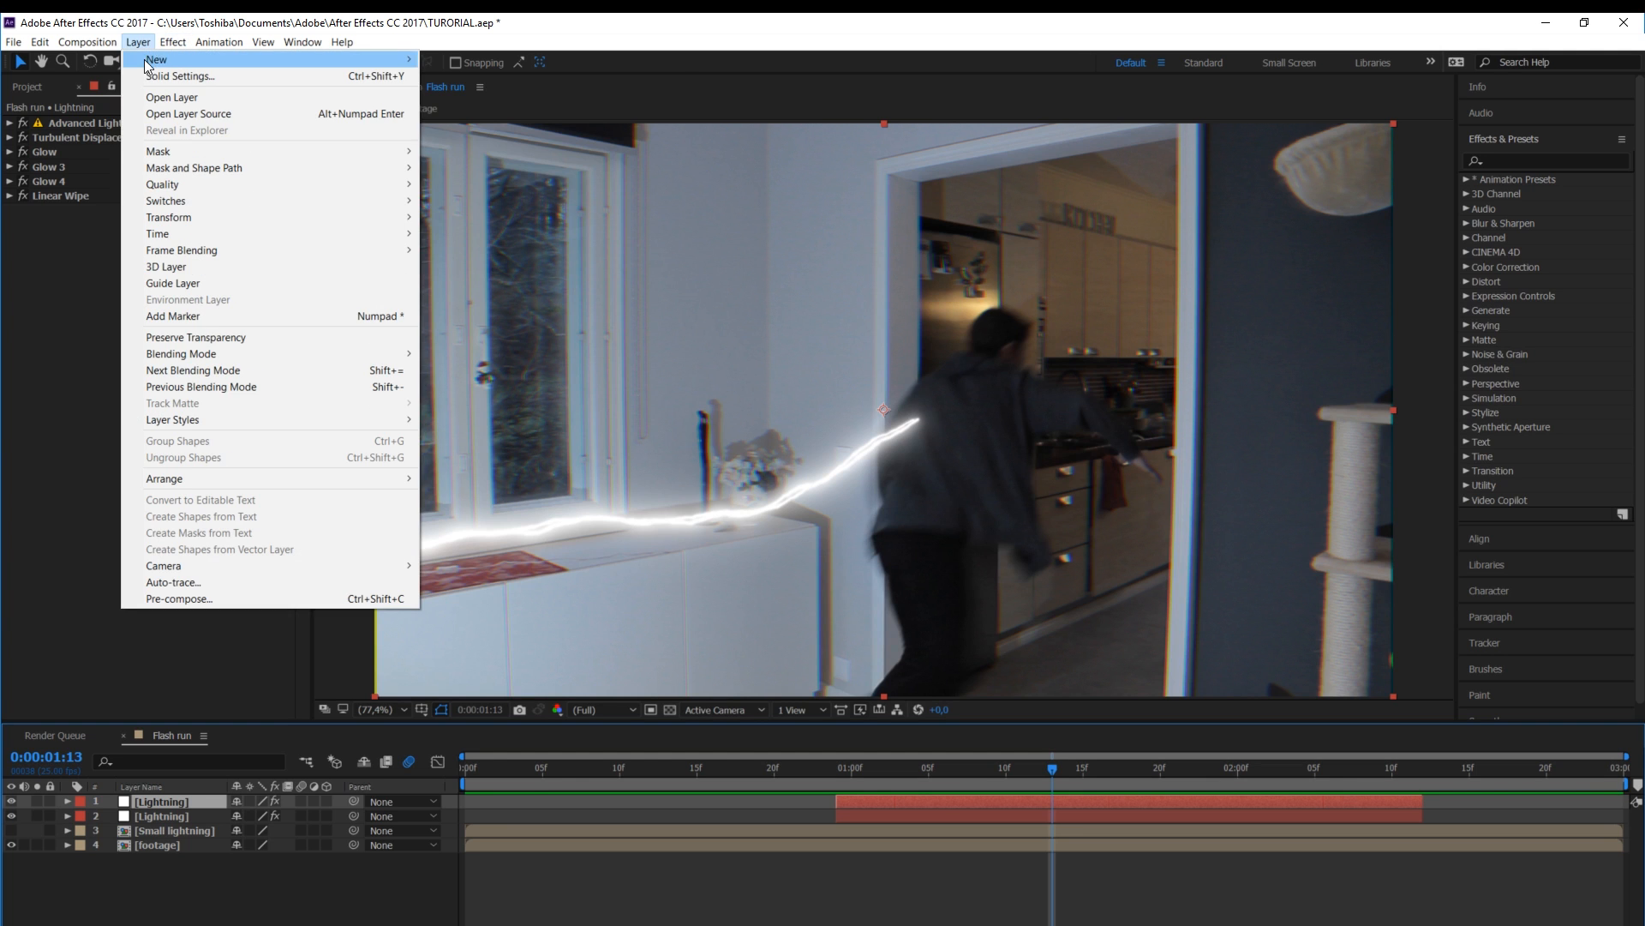
{"action": "mouse_move", "coordinate": [156, 62]}
{"action": "left_click", "coordinate": [480, 74]}
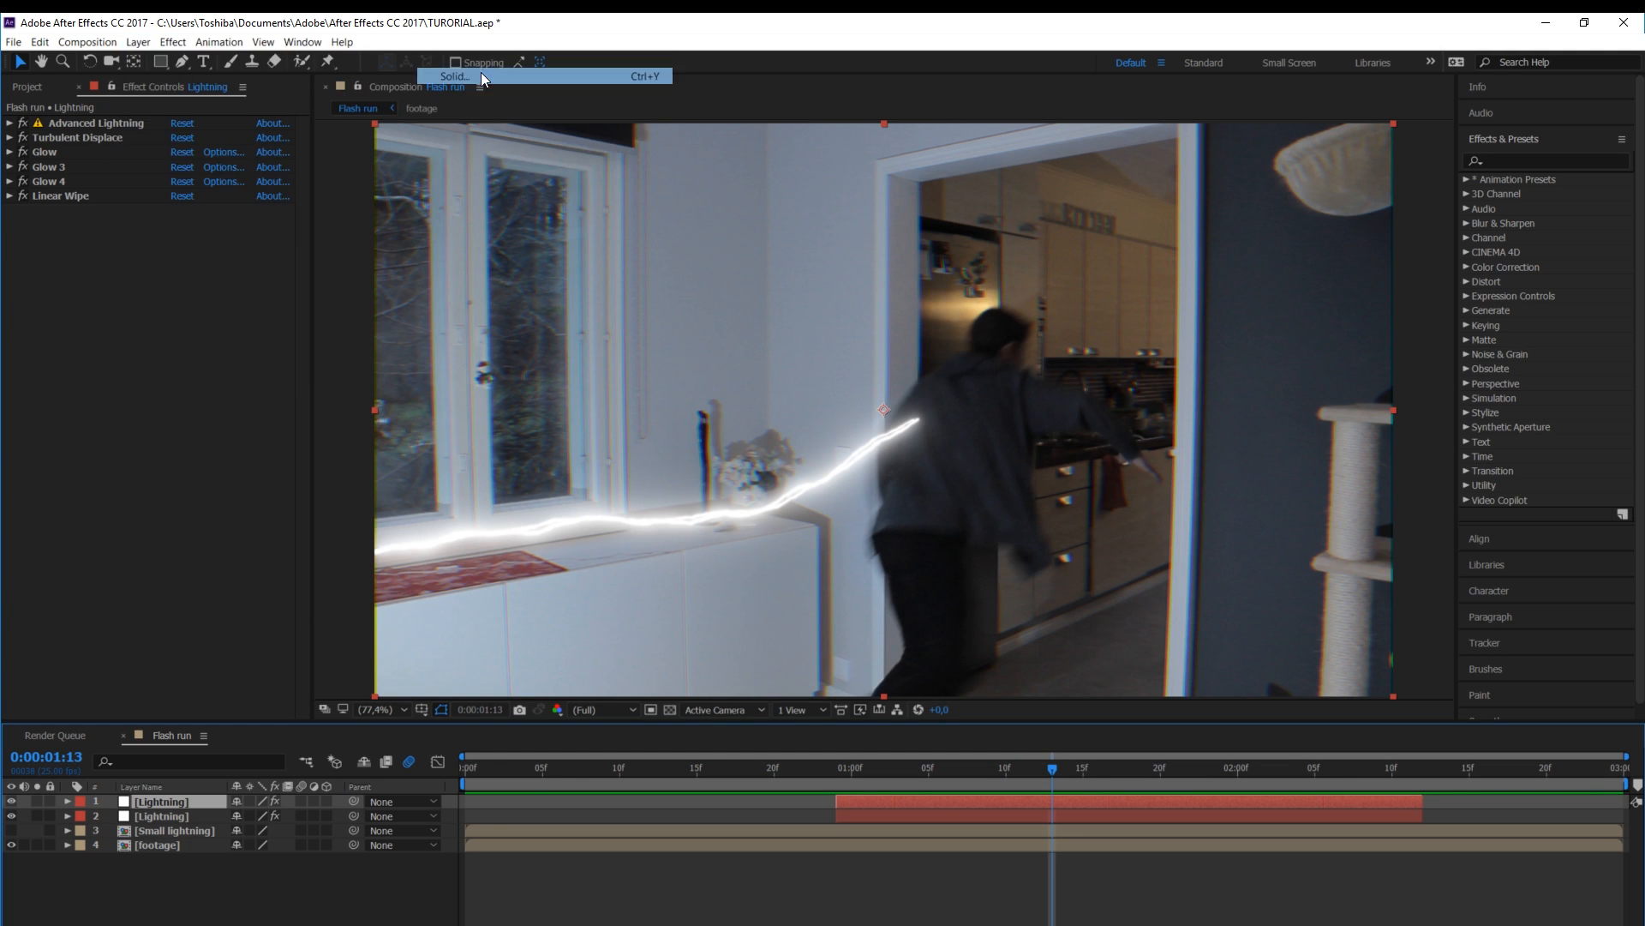
{"action": "type", "text": "Light"}
{"action": "key", "text": "Return"}
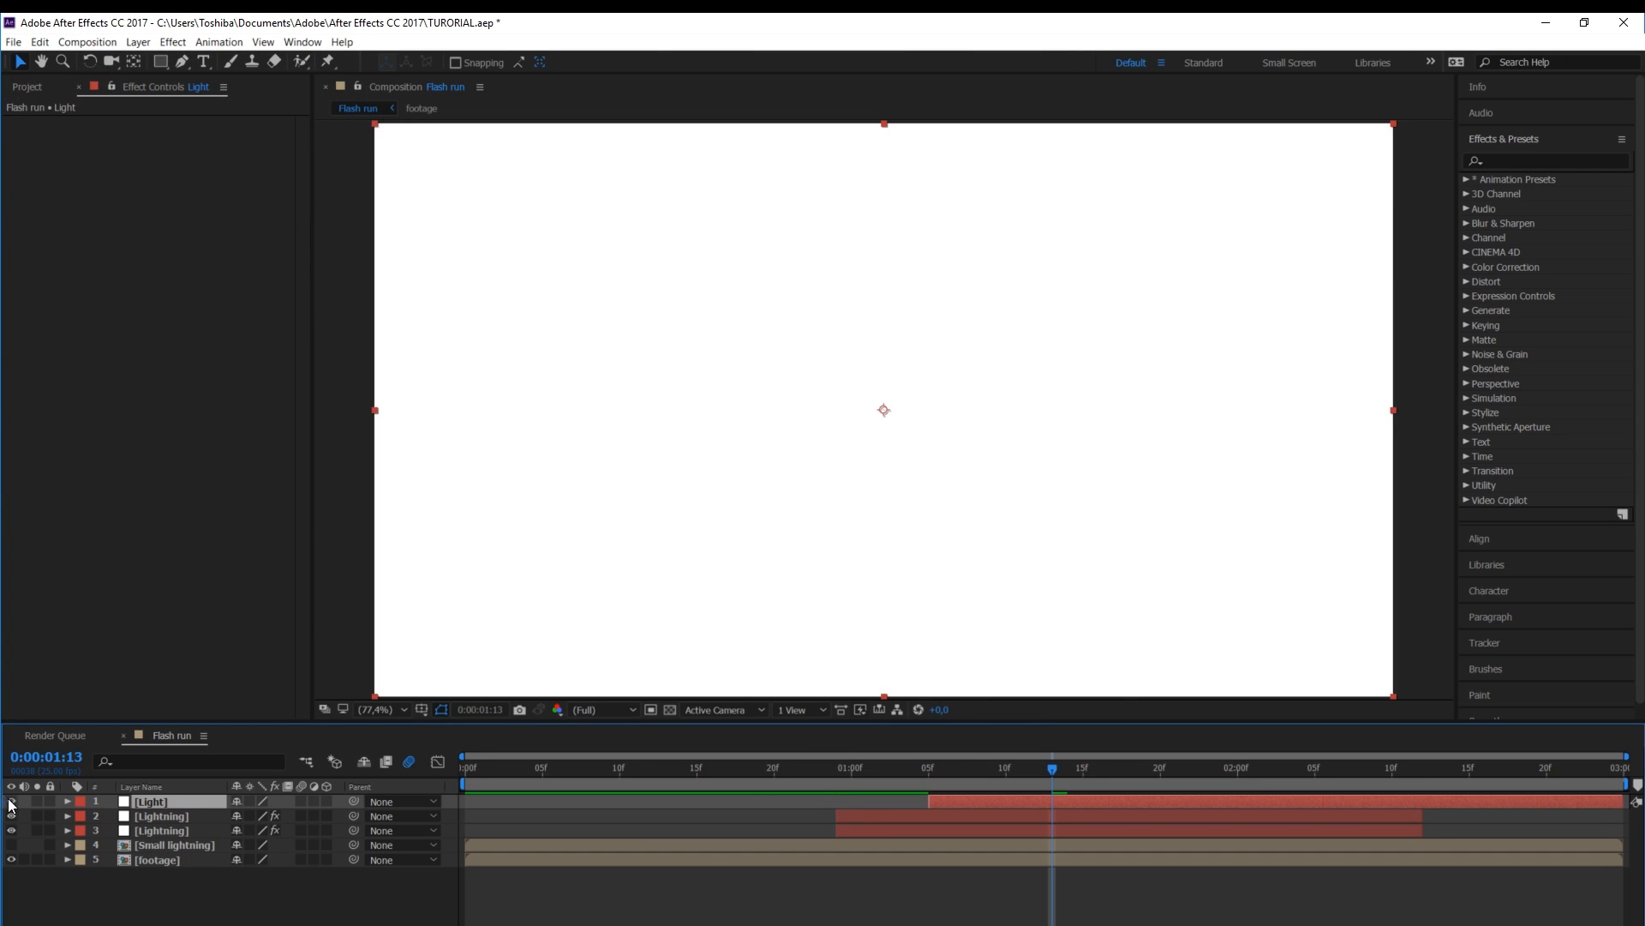
{"action": "left_click", "coordinate": [11, 802]}
Trim the Light layer so it runs from 0:00:00:24 to about 0:00:01:22
{"action": "left_click", "coordinate": [816, 769]}
{"action": "left_click_drag", "start_coordinate": [817, 768], "coordinate": [1197, 763]}
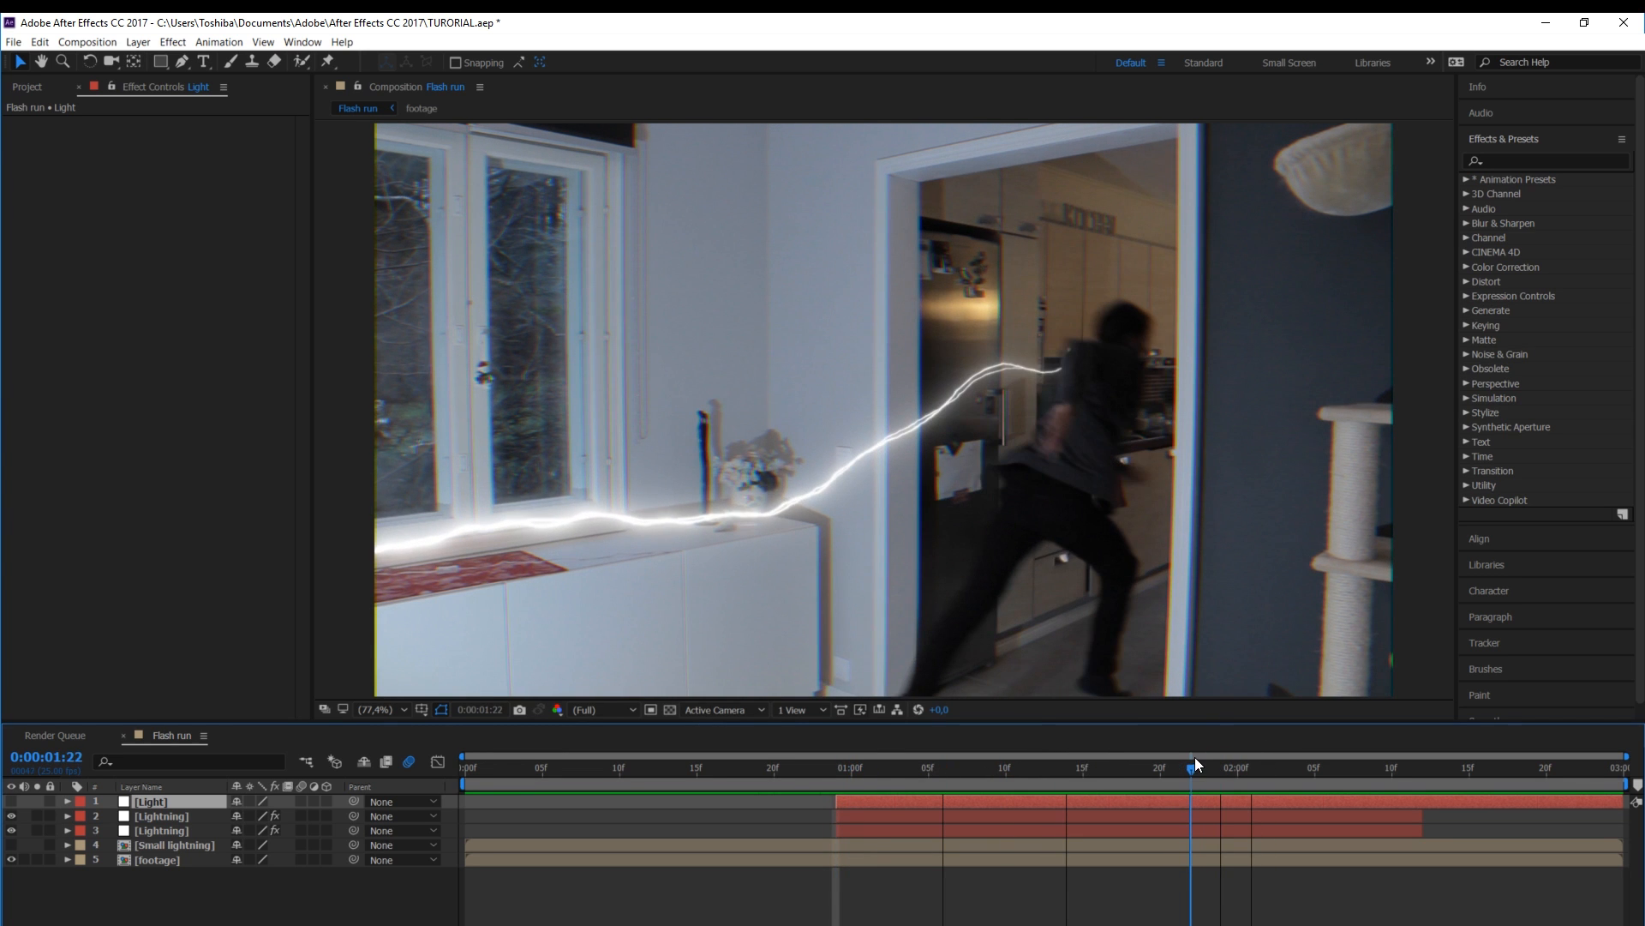
{"action": "left_click_drag", "start_coordinate": [1622, 802], "coordinate": [1191, 809]}
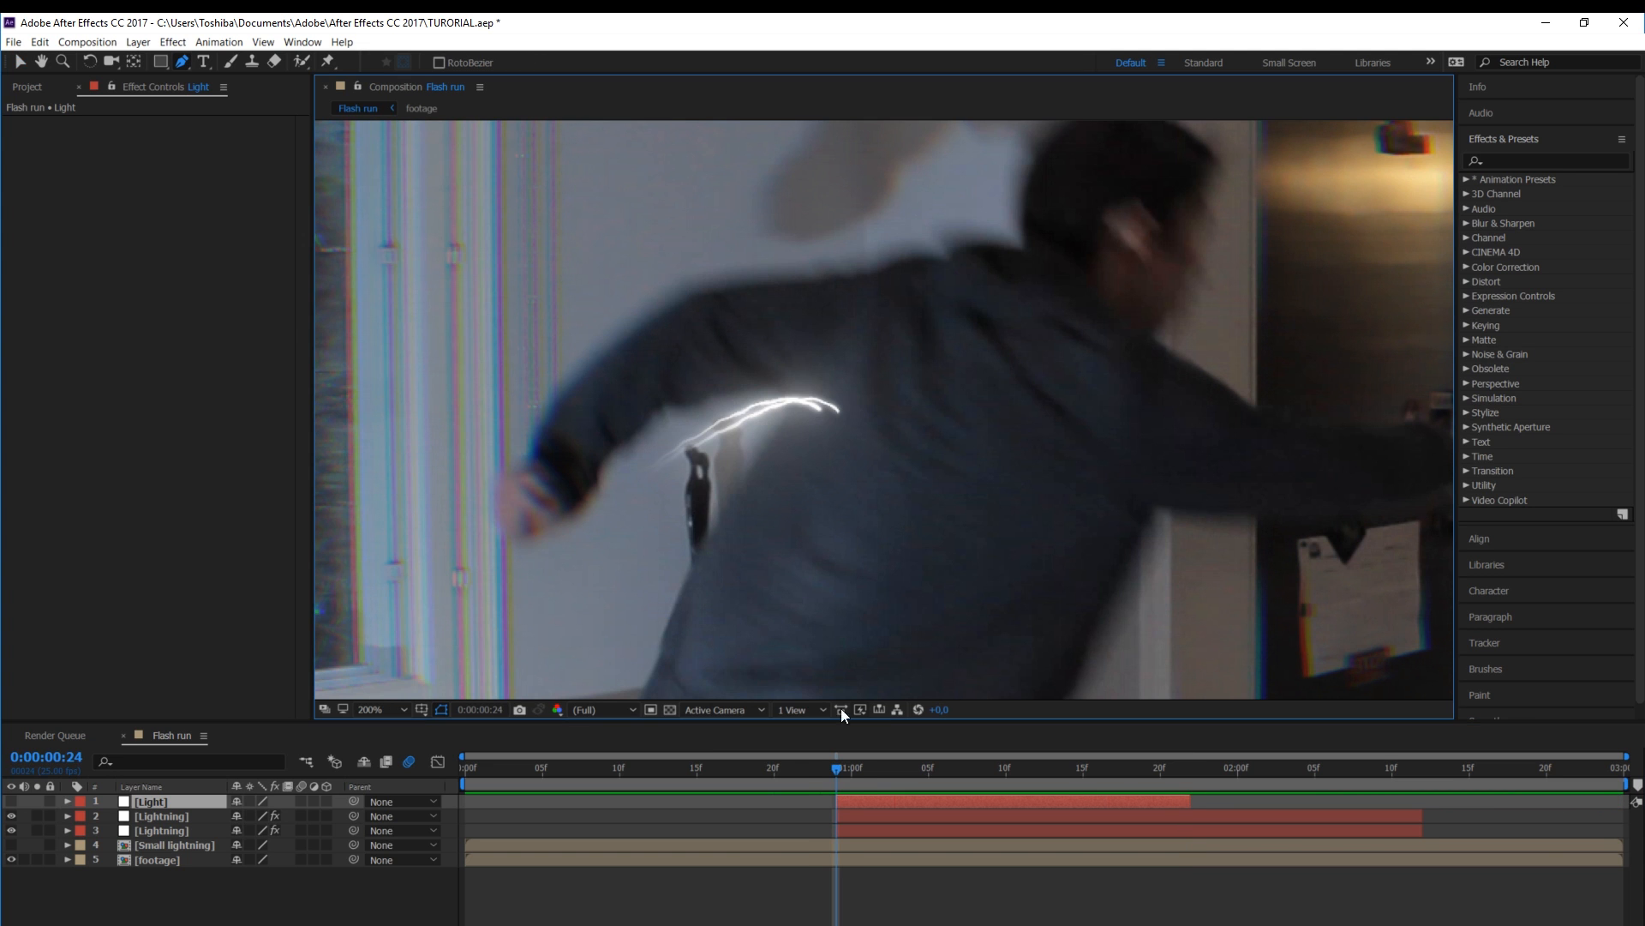
Draw a small closed Pen mask around the lightning's tip on the Light layer, with a Mask Path keyframe at 0:00:00:24
{"action": "left_click", "coordinate": [820, 773]}
{"action": "key", "text": "Page_Down"}
{"action": "key", "text": "g"}
{"action": "left_click", "coordinate": [815, 379]}
{"action": "left_click", "coordinate": [795, 400]}
{"action": "left_click", "coordinate": [782, 429]}
{"action": "left_click", "coordinate": [800, 447]}
{"action": "left_click", "coordinate": [836, 426]}
{"action": "left_click", "coordinate": [852, 394]}
{"action": "left_click_drag", "start_coordinate": [836, 427], "coordinate": [848, 421]}
{"action": "left_click", "coordinate": [843, 364]}
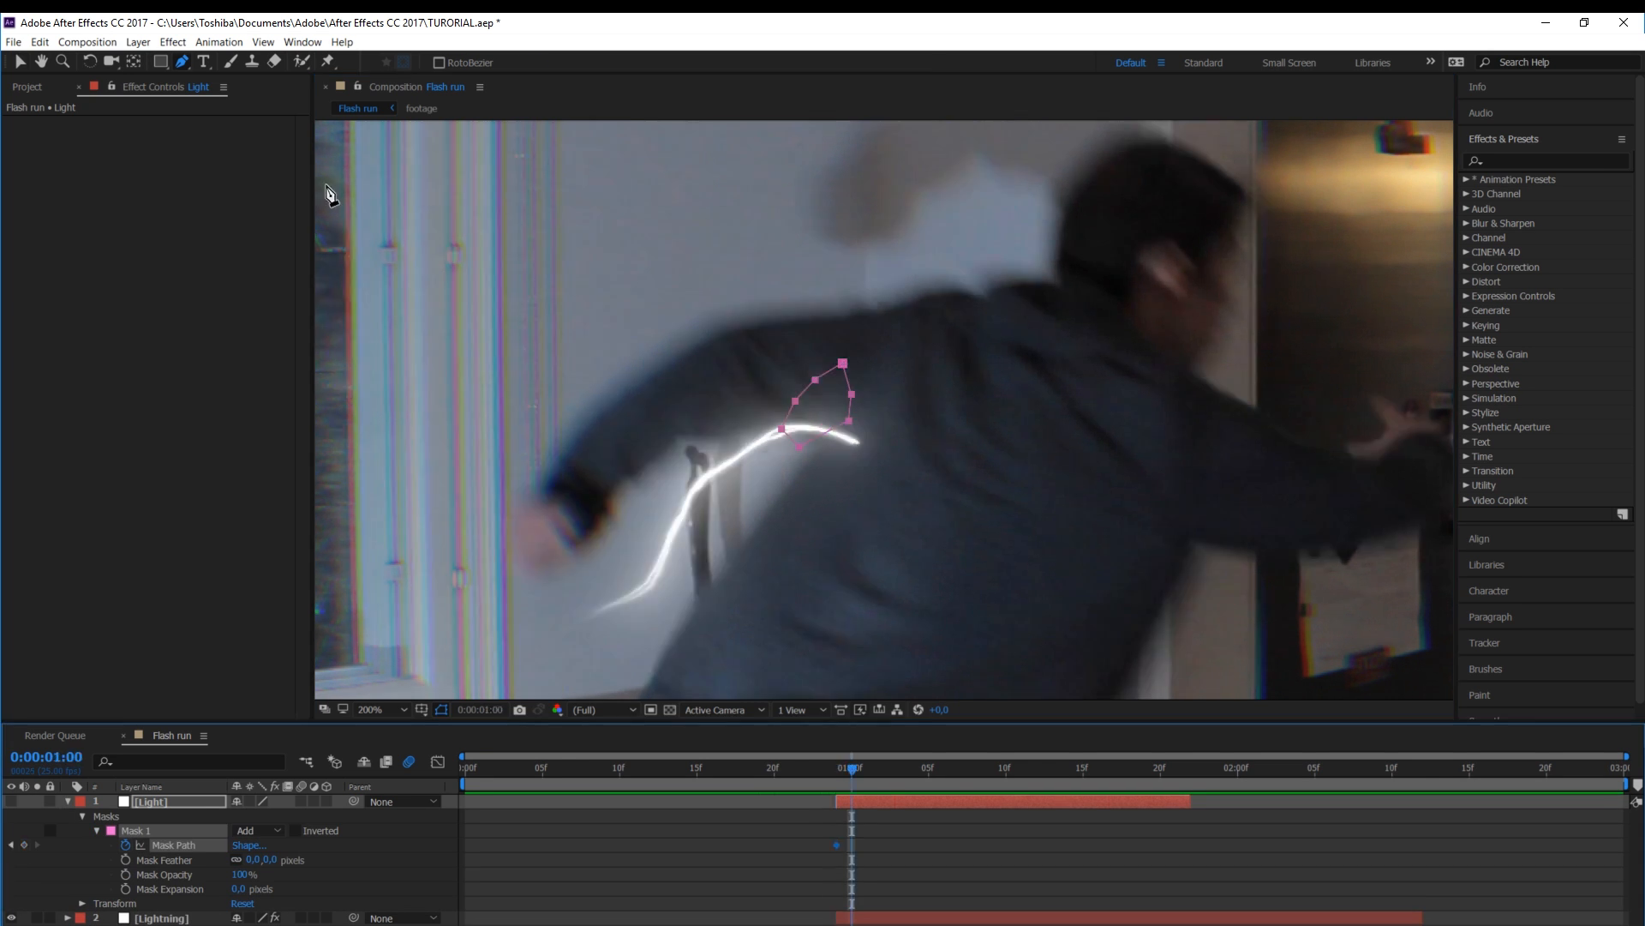
Keyframe Mask 1's path along the Light layer so it follows the lightning's tip, and preview the visible layer
{"action": "key", "text": "Page_Down"}
{"action": "left_click_drag", "start_coordinate": [857, 381], "coordinate": [968, 522]}
{"action": "key", "text": "Page_Down"}
{"action": "key", "text": "Page_Down"}
{"action": "left_click_drag", "start_coordinate": [977, 769], "coordinate": [836, 802]}
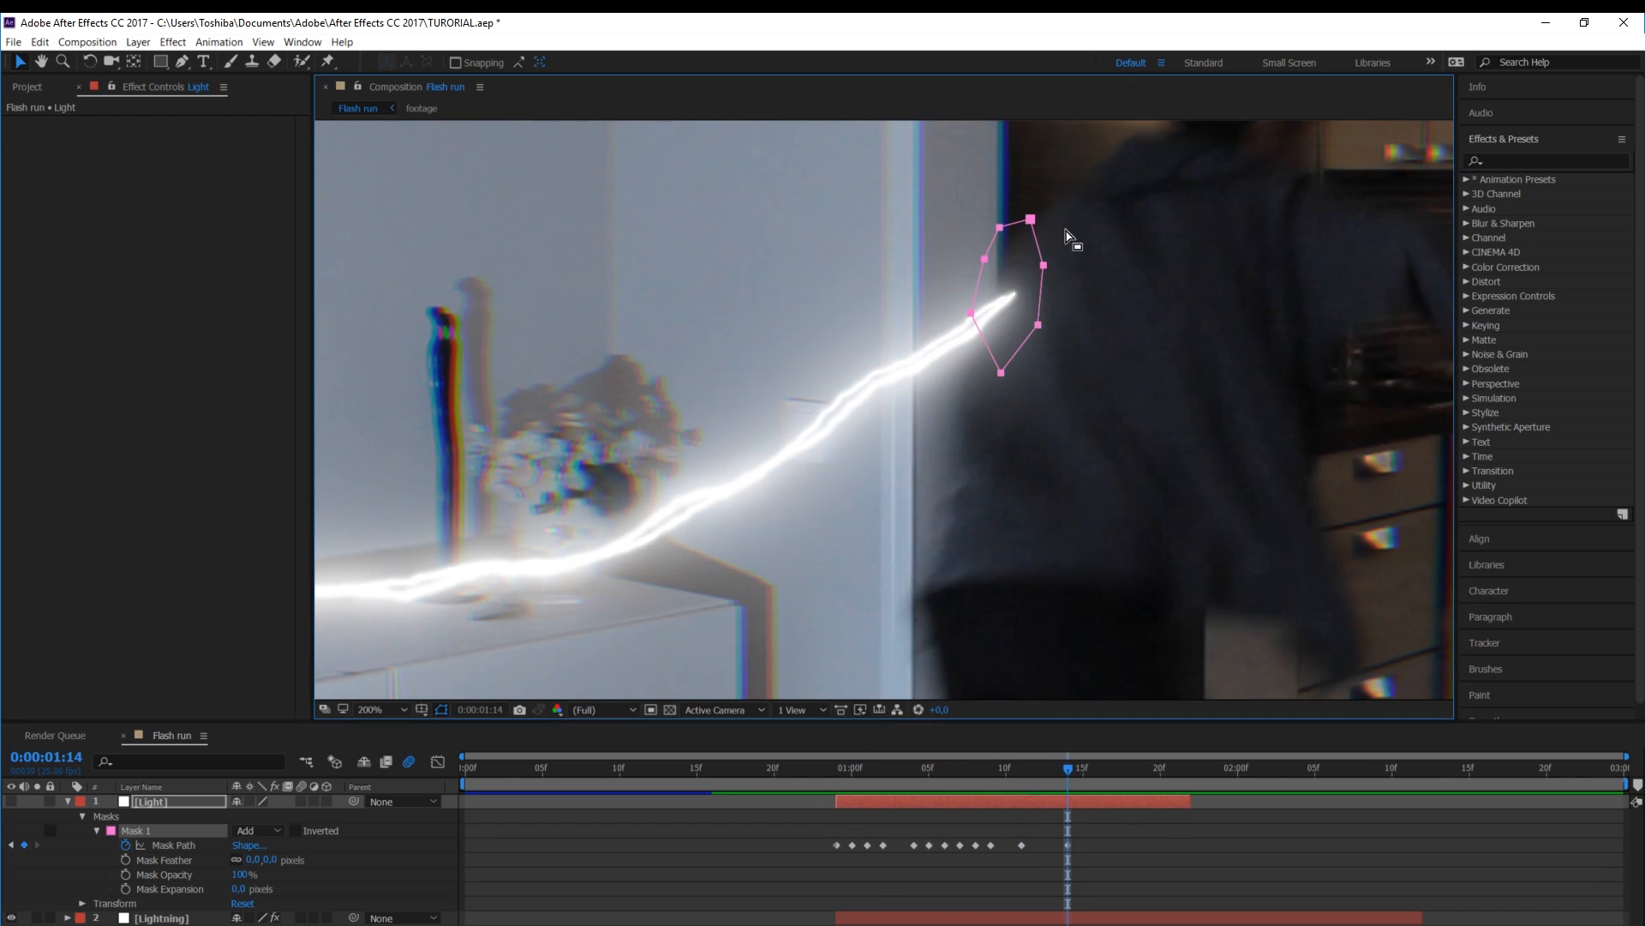
{"action": "left_click_drag", "start_coordinate": [1068, 768], "coordinate": [1176, 769]}
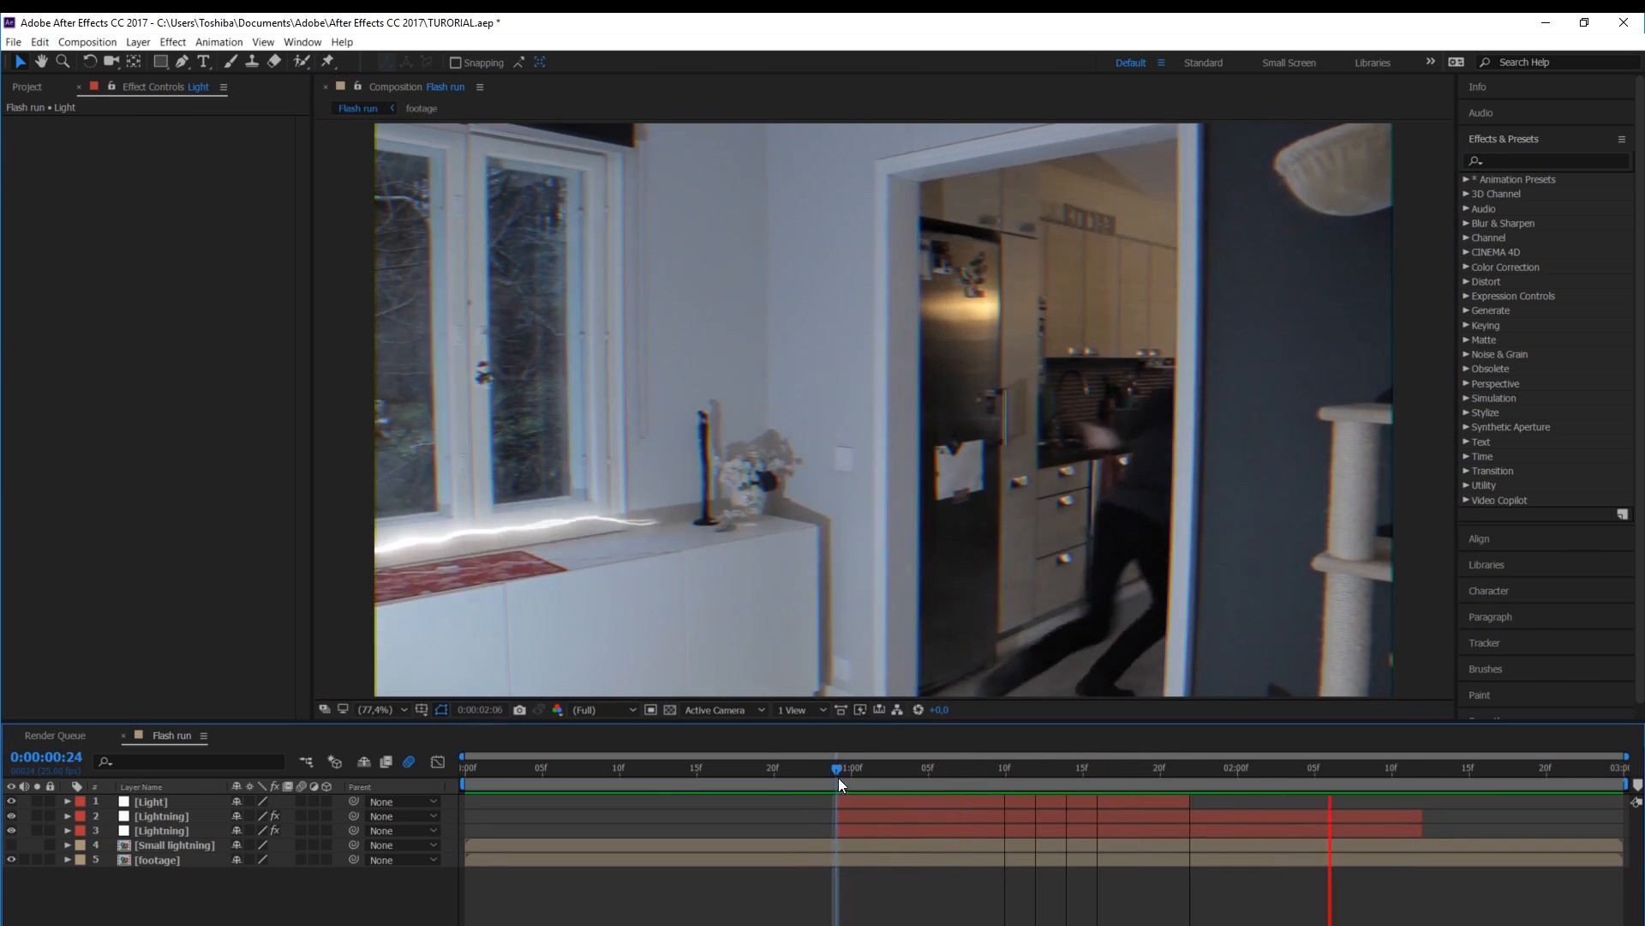
{"action": "left_click_drag", "start_coordinate": [838, 769], "coordinate": [773, 768]}
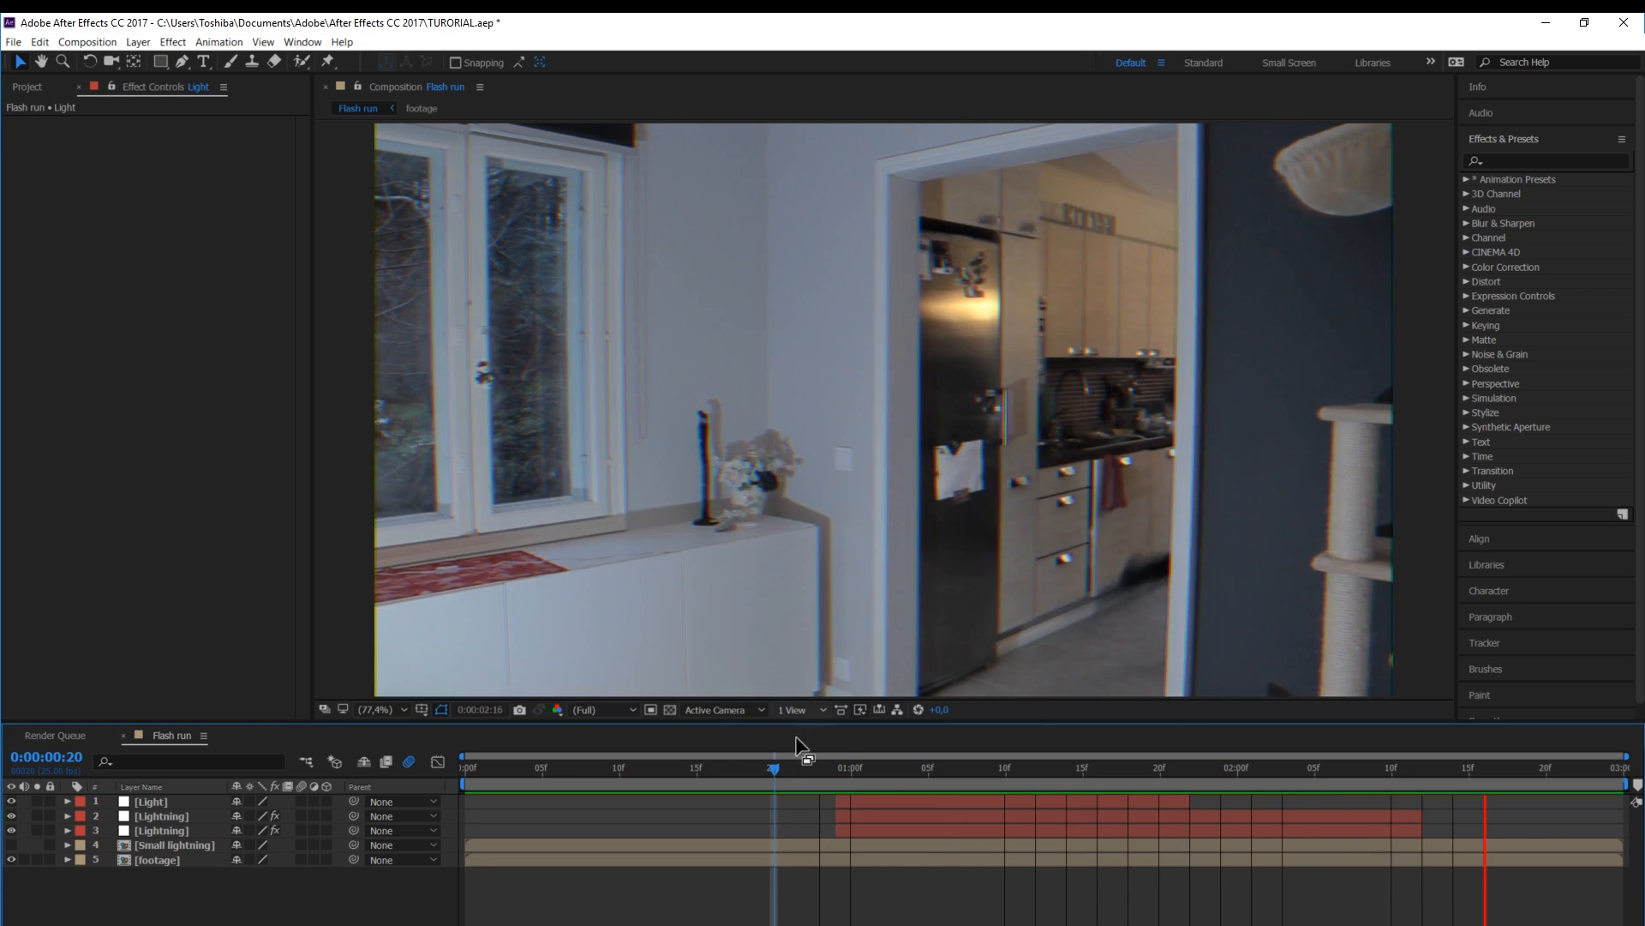
{"action": "key", "text": "space"}
Try feather values of 20 and 30 pixels on the Light layer's Mask 1 and settle on 25 pixels
{"action": "left_click_drag", "start_coordinate": [841, 775], "coordinate": [944, 769]}
{"action": "left_click", "coordinate": [117, 797]}
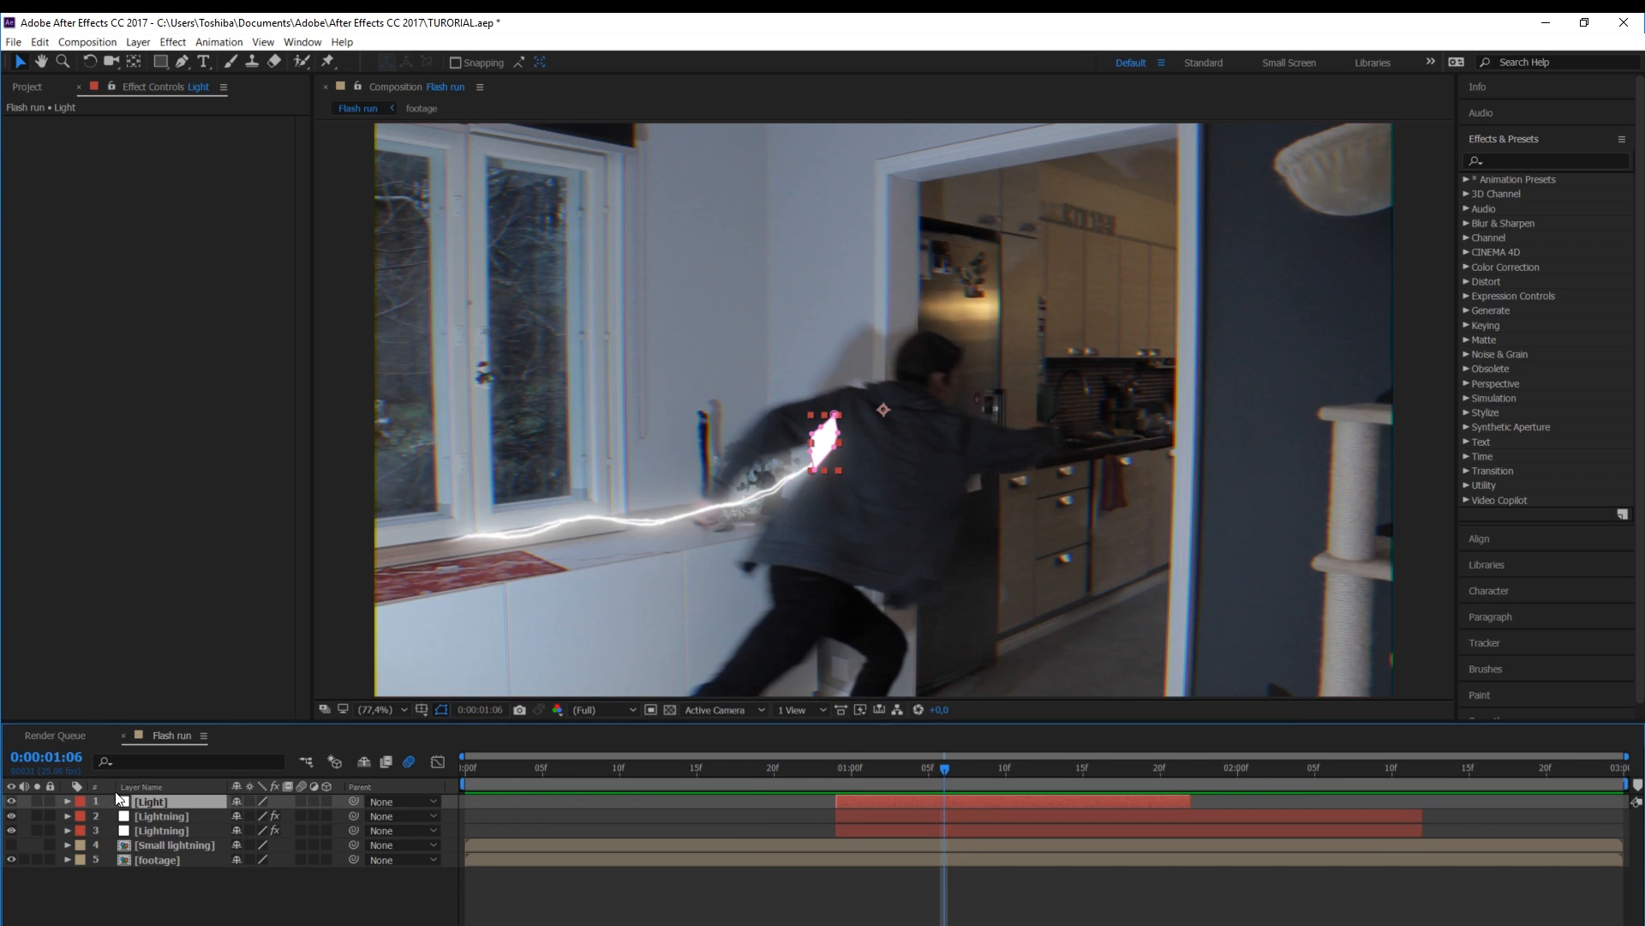
{"action": "left_click", "coordinate": [66, 801]}
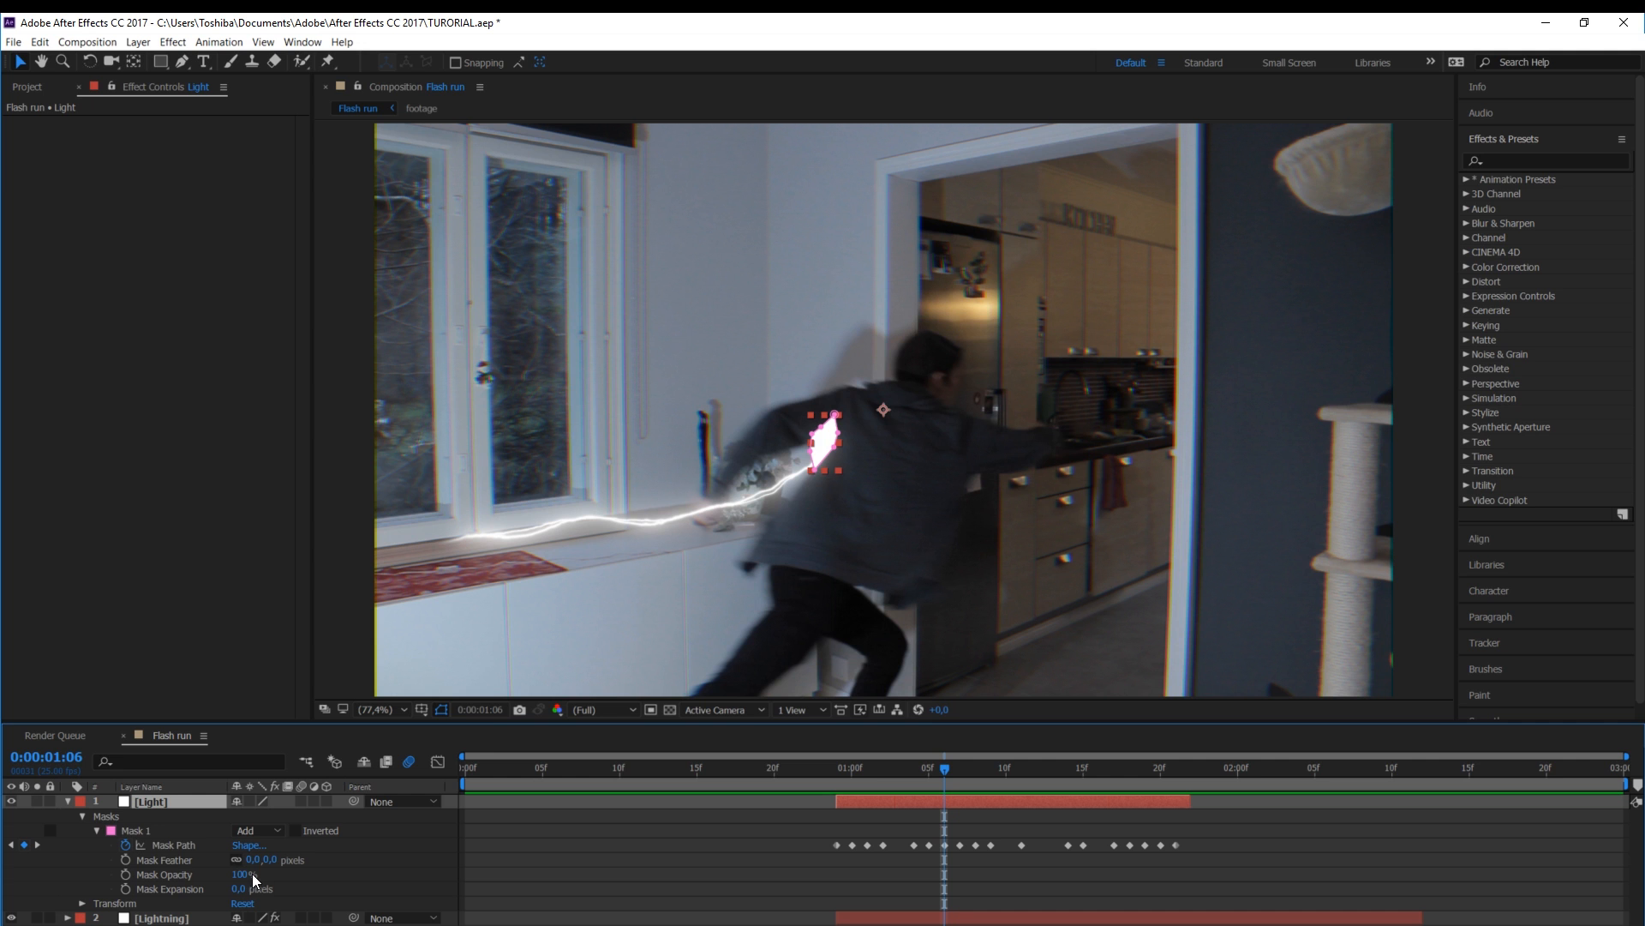
{"action": "left_click", "coordinate": [197, 833]}
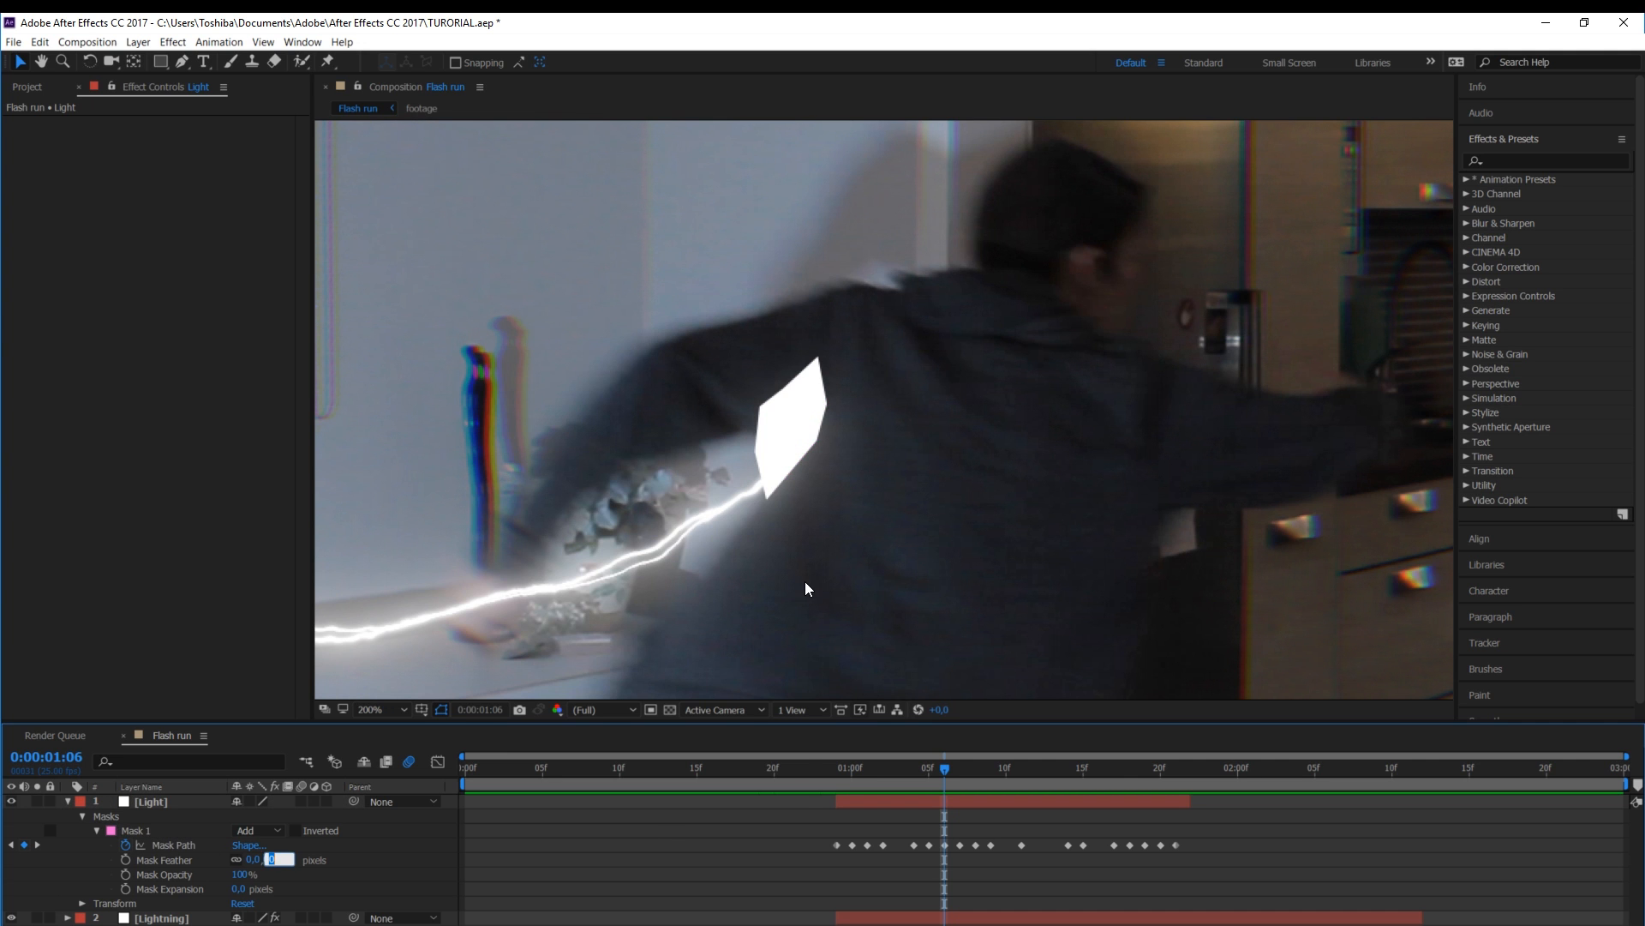
{"action": "type", "text": "20"}
{"action": "key", "text": "Return"}
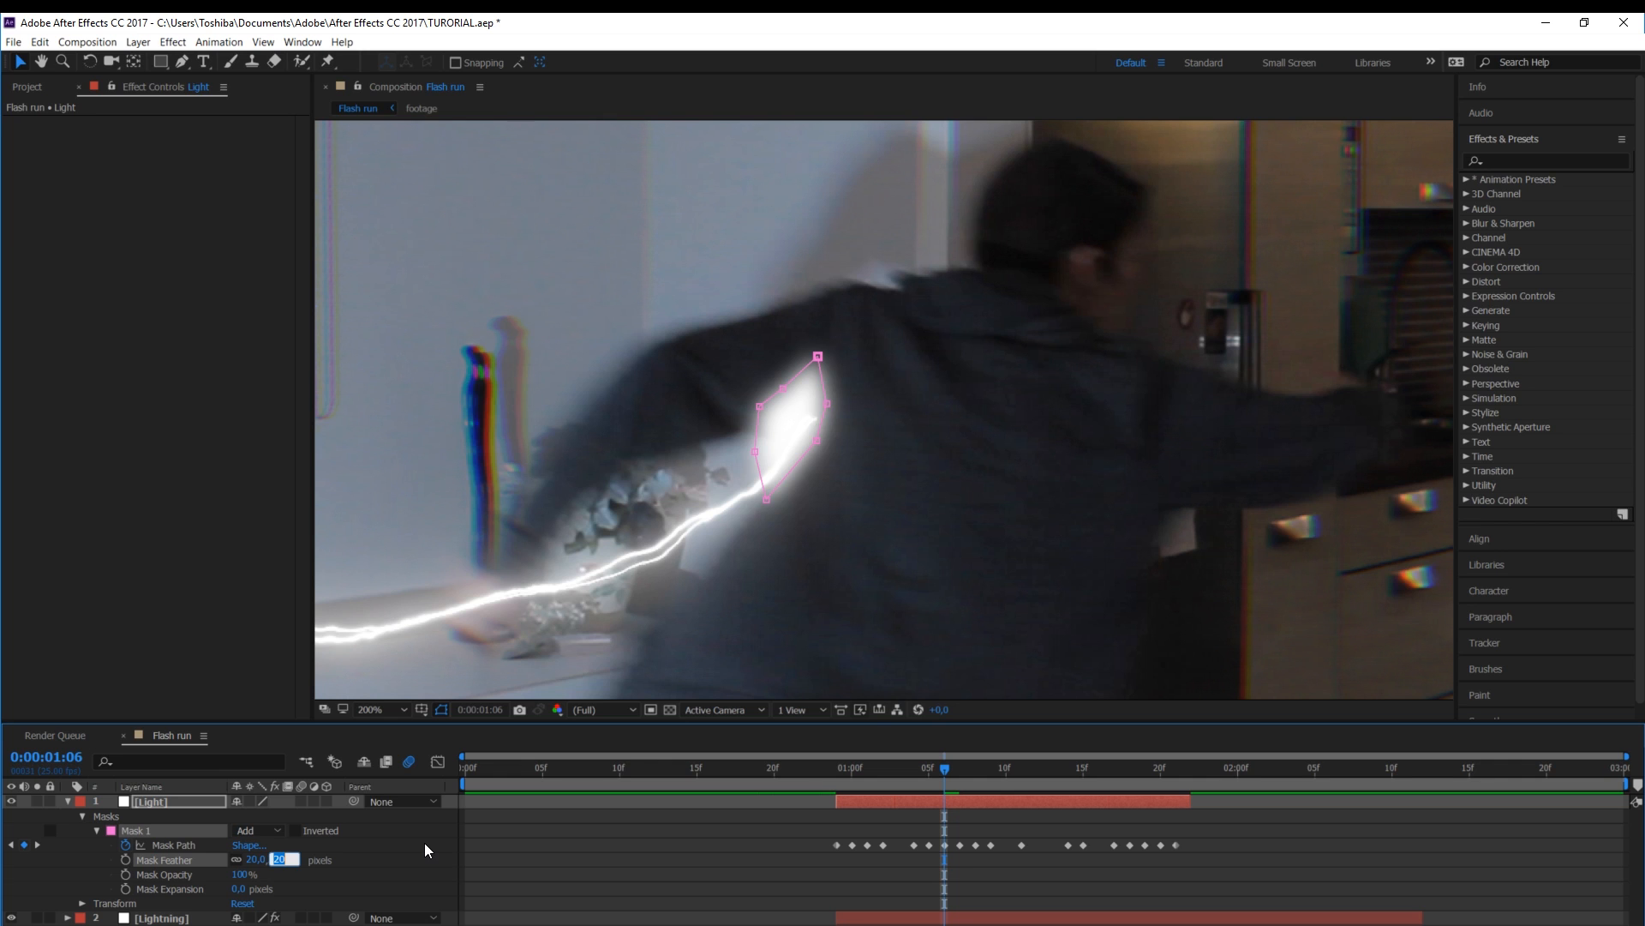
{"action": "type", "text": "30"}
{"action": "key", "text": "Return"}
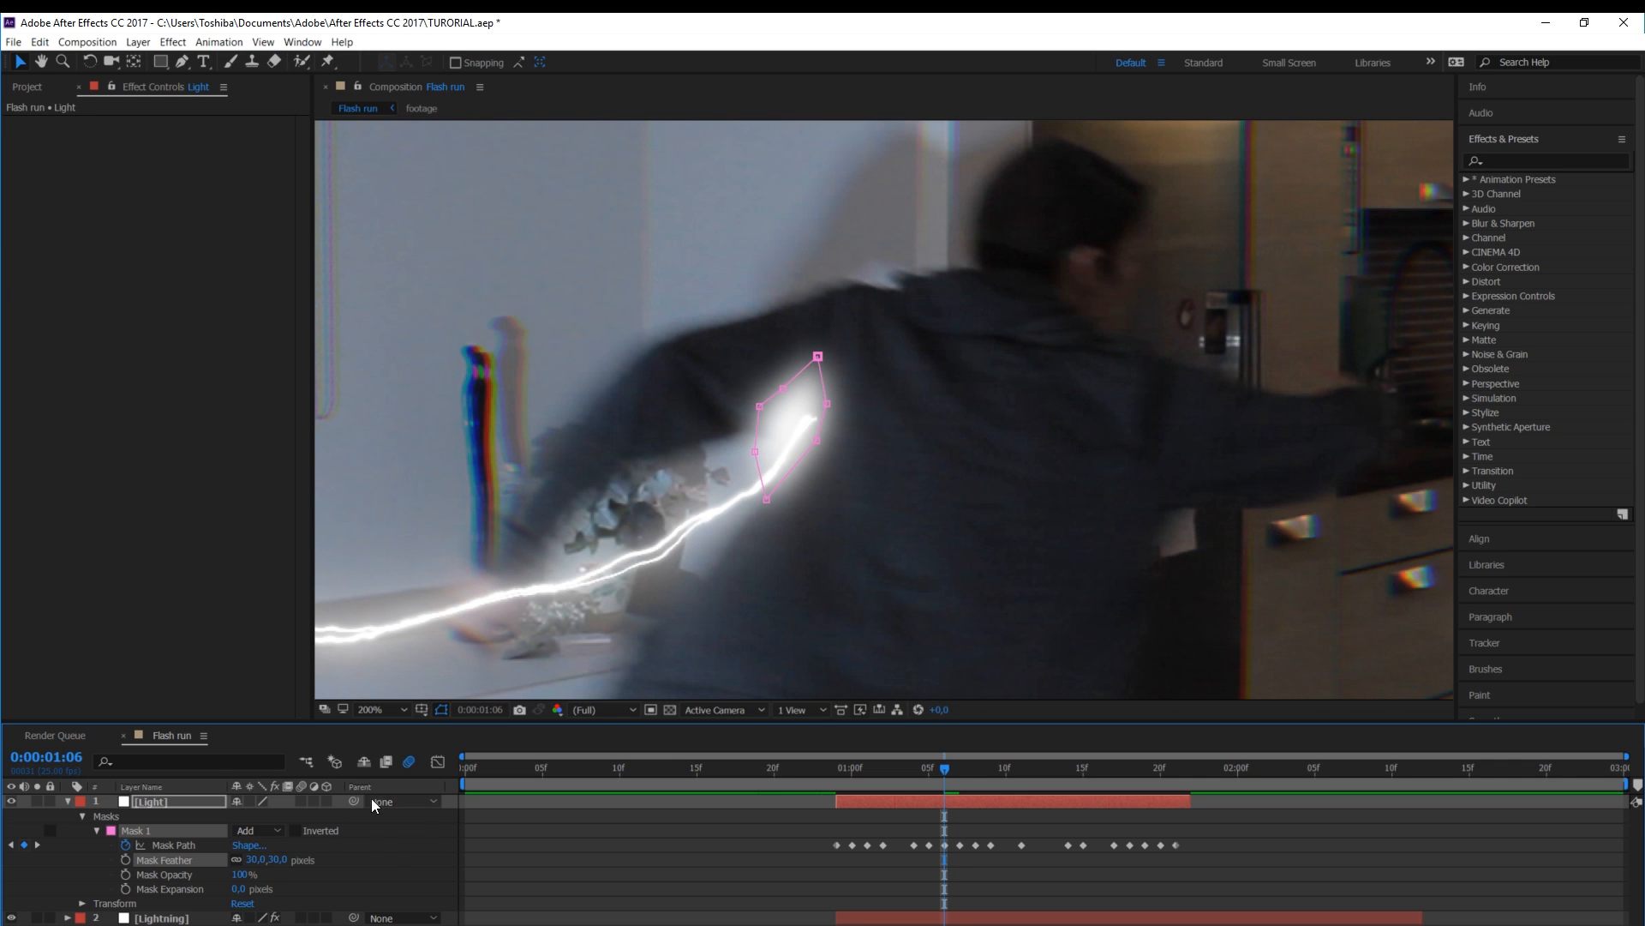
{"action": "left_click", "coordinate": [275, 859]}
{"action": "type", "text": "25"}
{"action": "key", "text": "Return"}
Duplicate Mask 1 and give the copy a Mask Expansion of 20 pixels and a Mask Feather of 50 pixels
{"action": "left_click", "coordinate": [852, 776]}
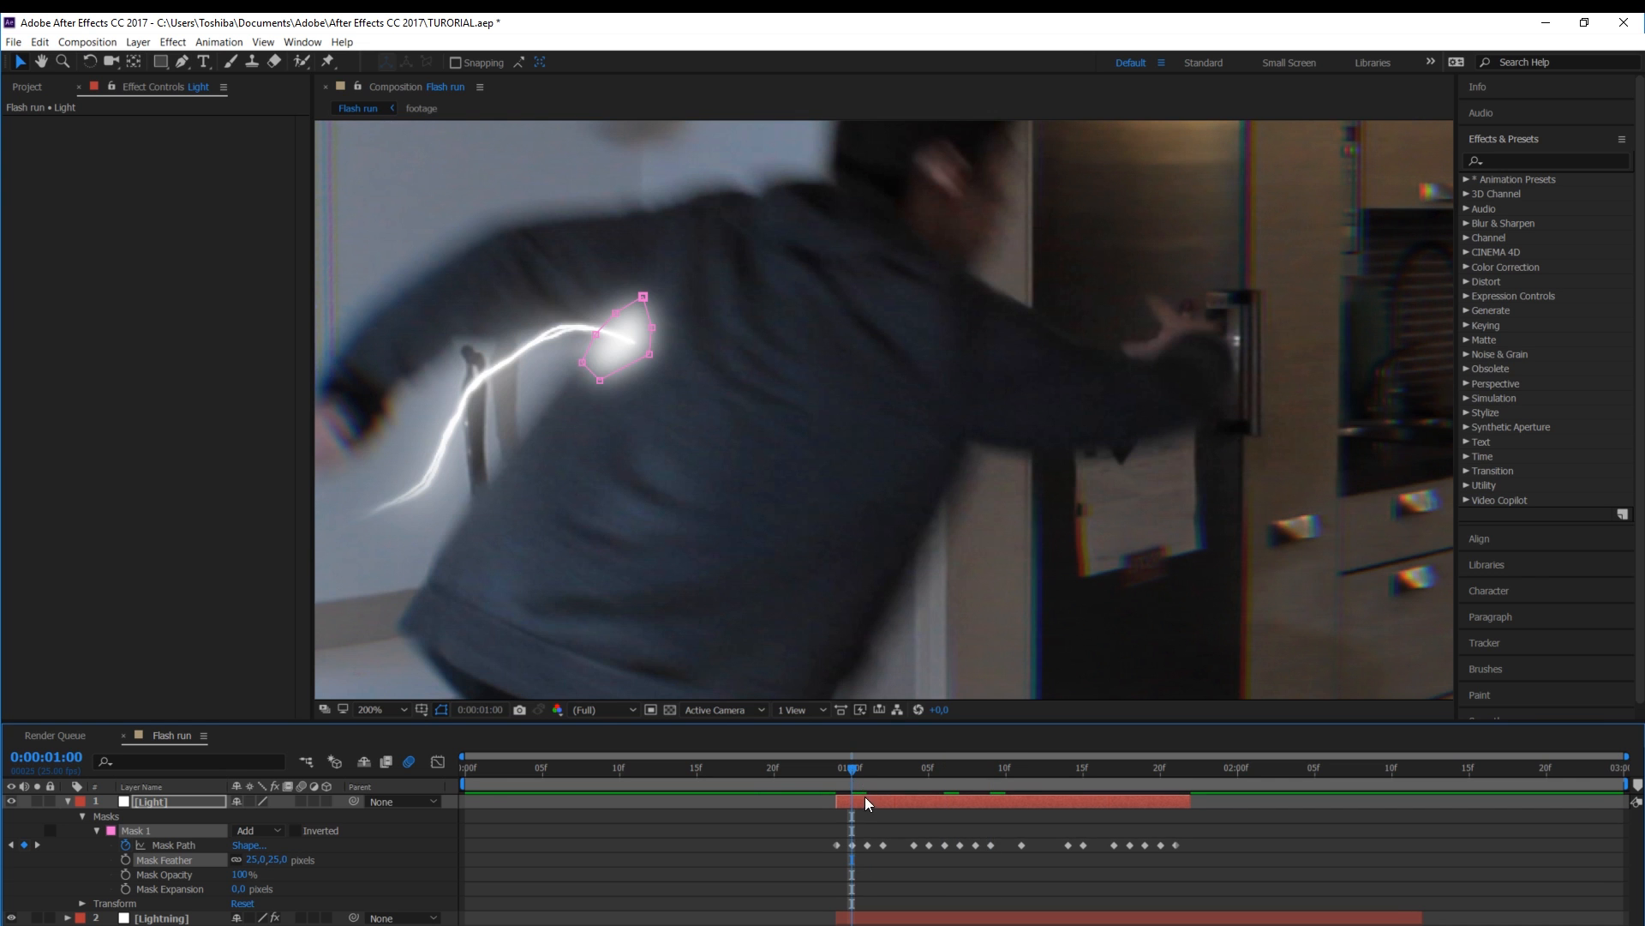
{"action": "key", "text": "ctrl+d"}
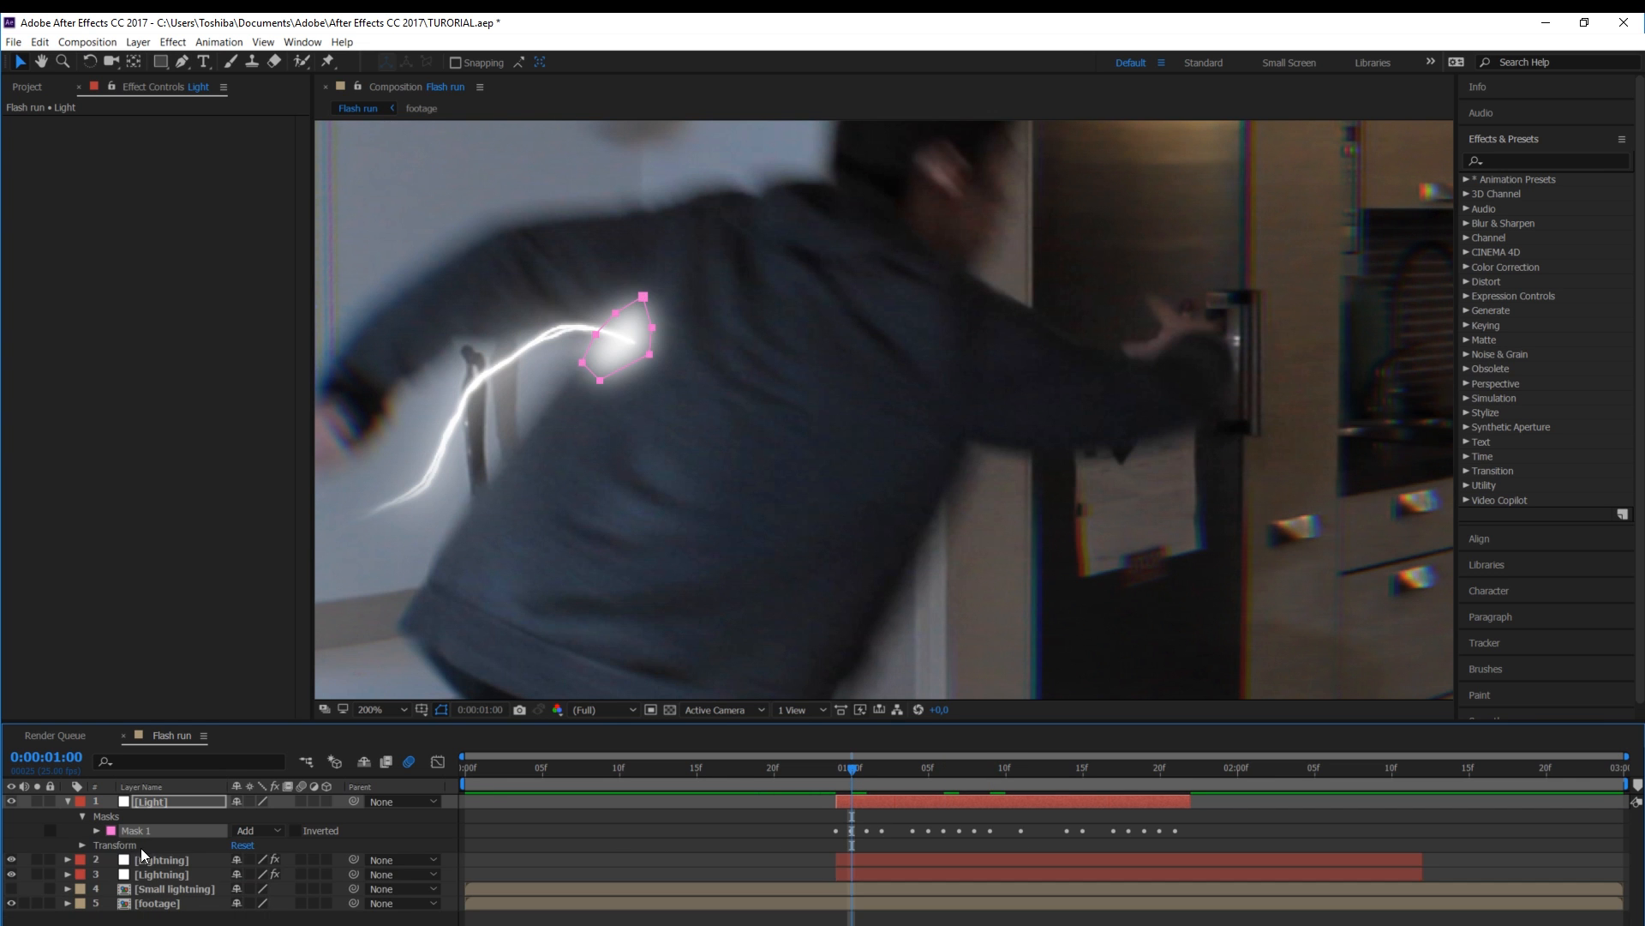
{"action": "left_click", "coordinate": [96, 845]}
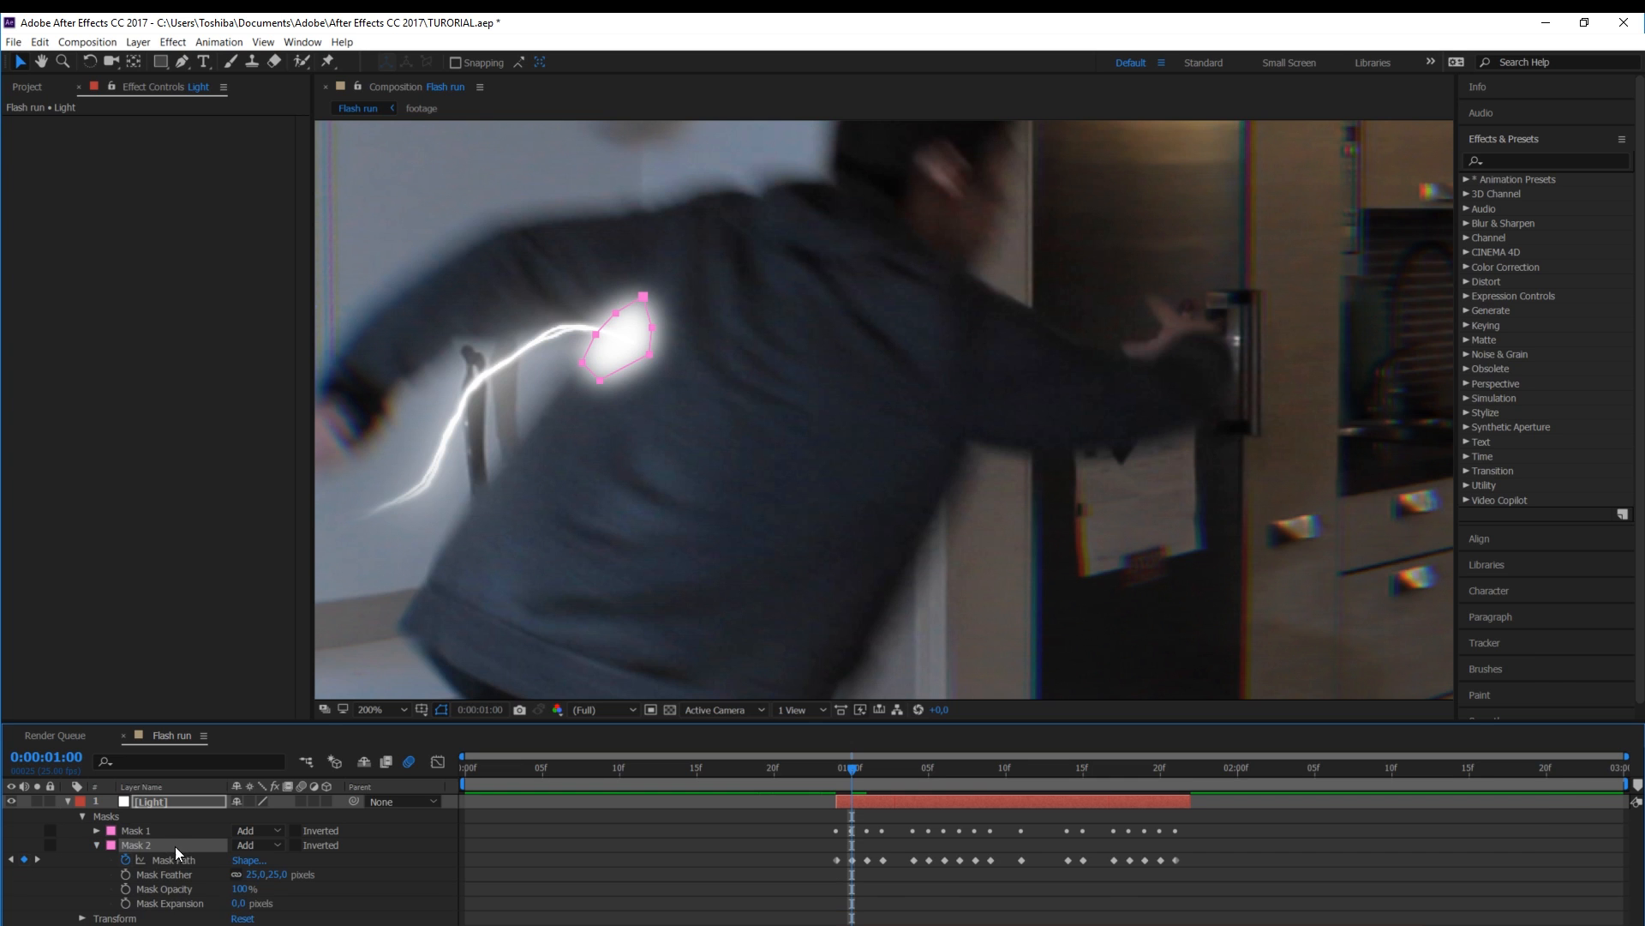
{"action": "left_click", "coordinate": [239, 903]}
{"action": "type", "text": "20"}
{"action": "key", "text": "Return"}
{"action": "left_click", "coordinate": [279, 875]}
{"action": "type", "text": "50"}
{"action": "key", "text": "Return"}
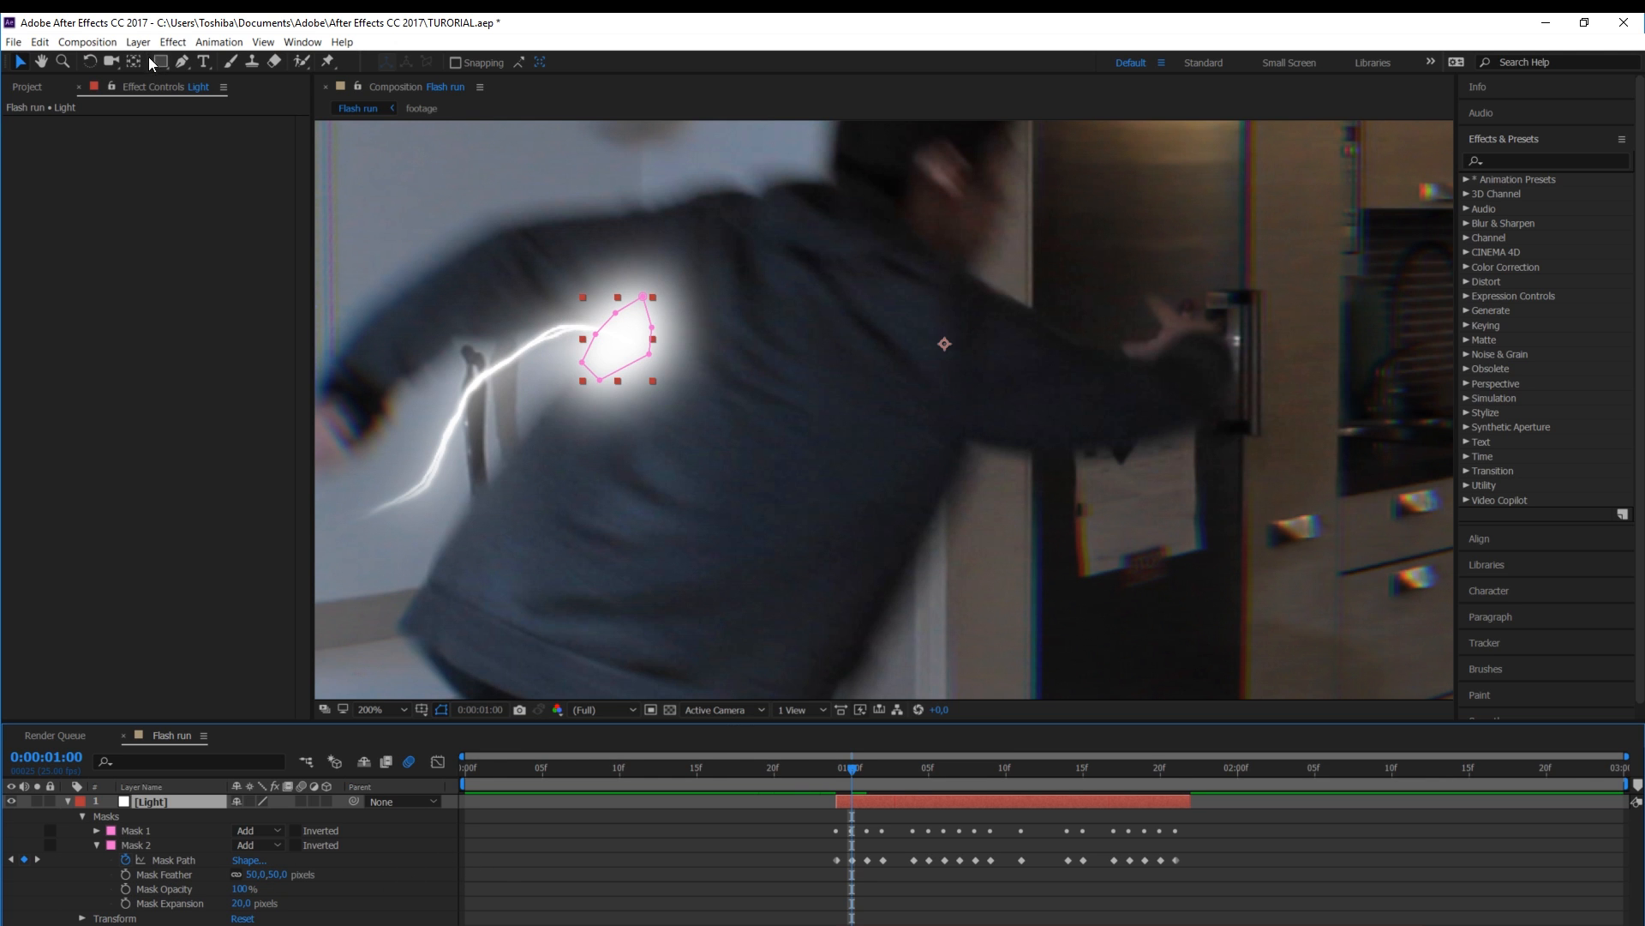
Change the Light layer's blending mode
{"action": "key", "text": "ctrl+t"}
{"action": "left_click", "coordinate": [138, 42]}
{"action": "mouse_move", "coordinate": [206, 353]}
{"action": "left_click", "coordinate": [494, 547]}
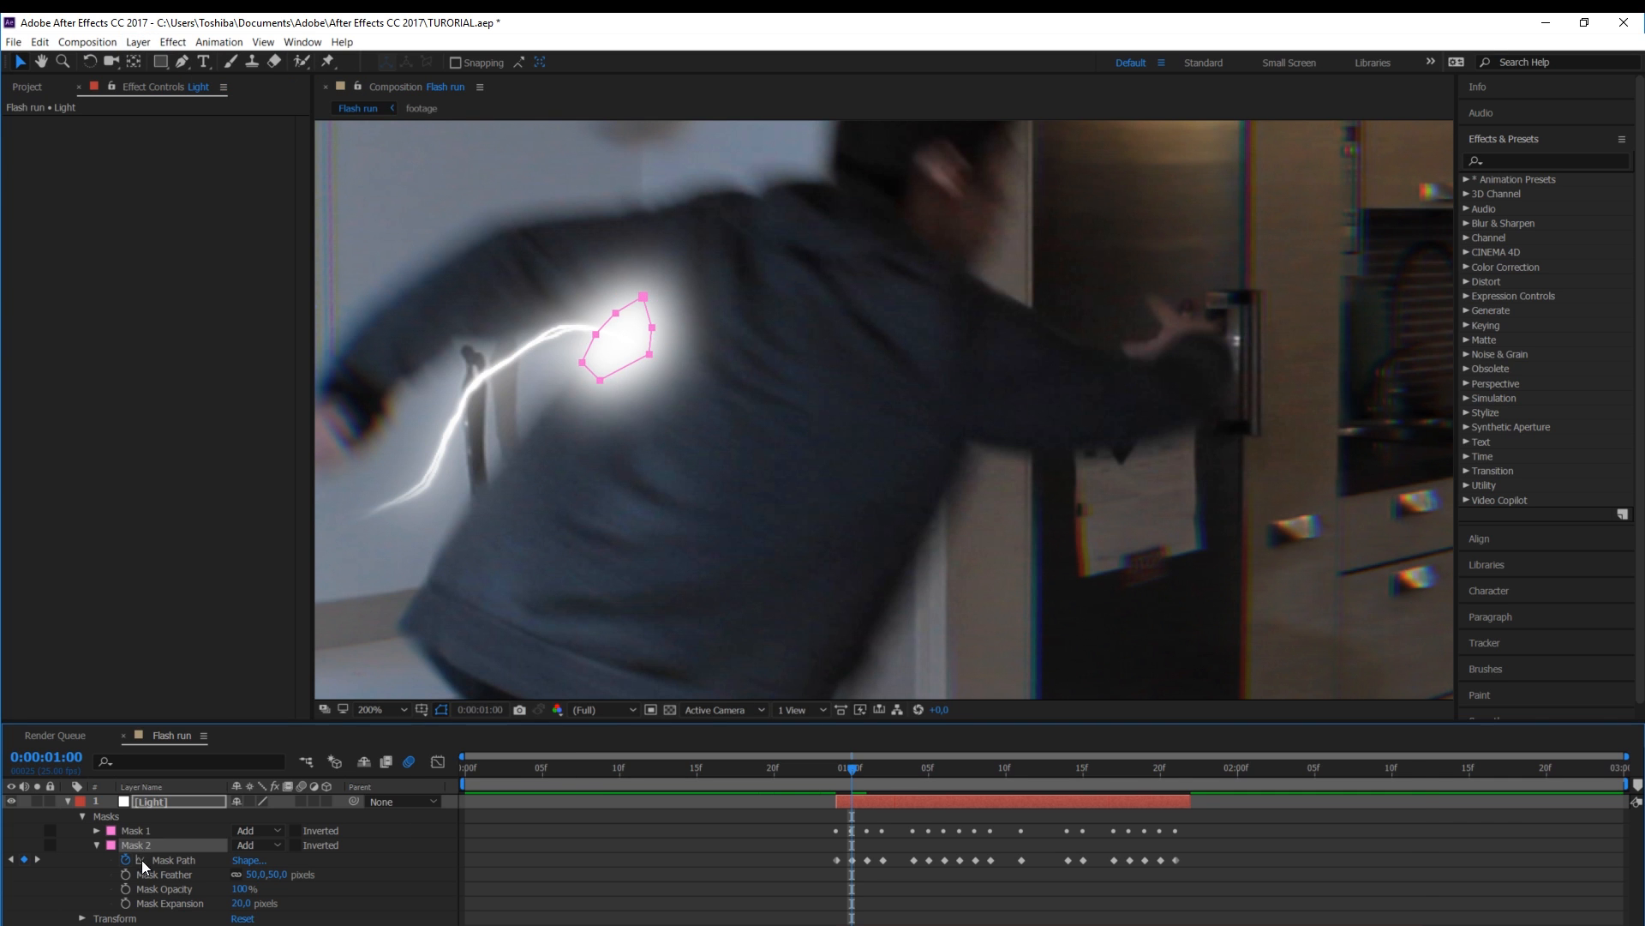
Duplicate Mask 2 on the Light layer and give the copy a Mask Feather of 100 pixels and a Mask Expansion of 25 pixels
{"action": "key", "text": "ctrl+d"}
{"action": "left_click", "coordinate": [97, 845]}
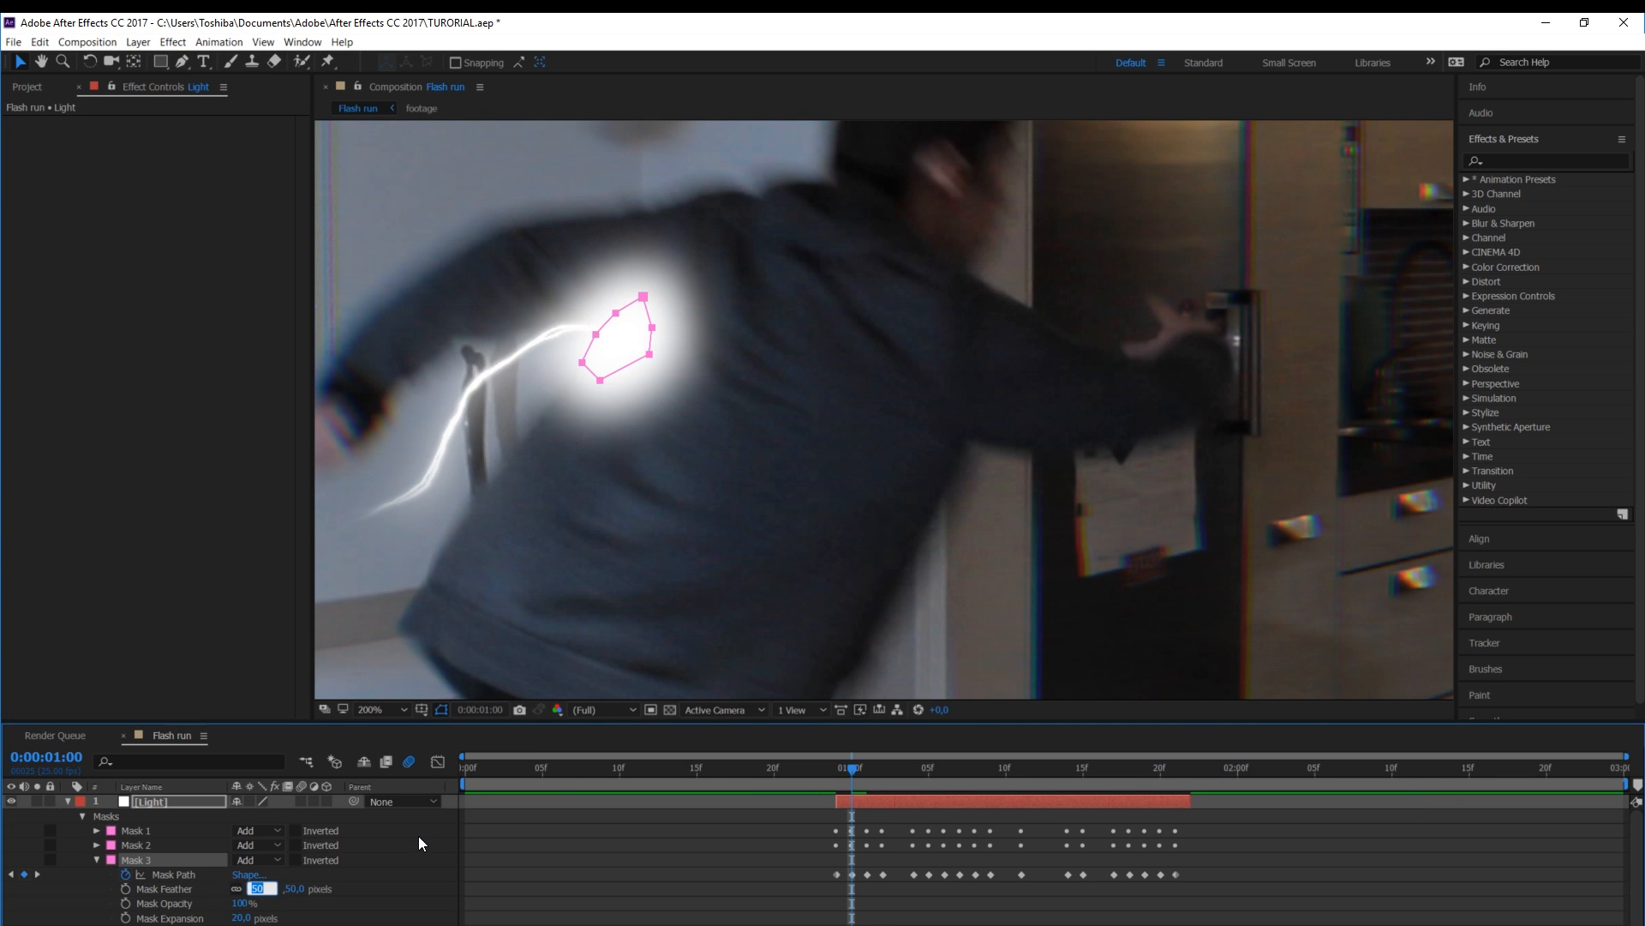
{"action": "type", "text": "100"}
{"action": "key", "text": "Return"}
{"action": "left_click", "coordinate": [240, 918]}
{"action": "type", "text": "25"}
{"action": "key", "text": "Return"}
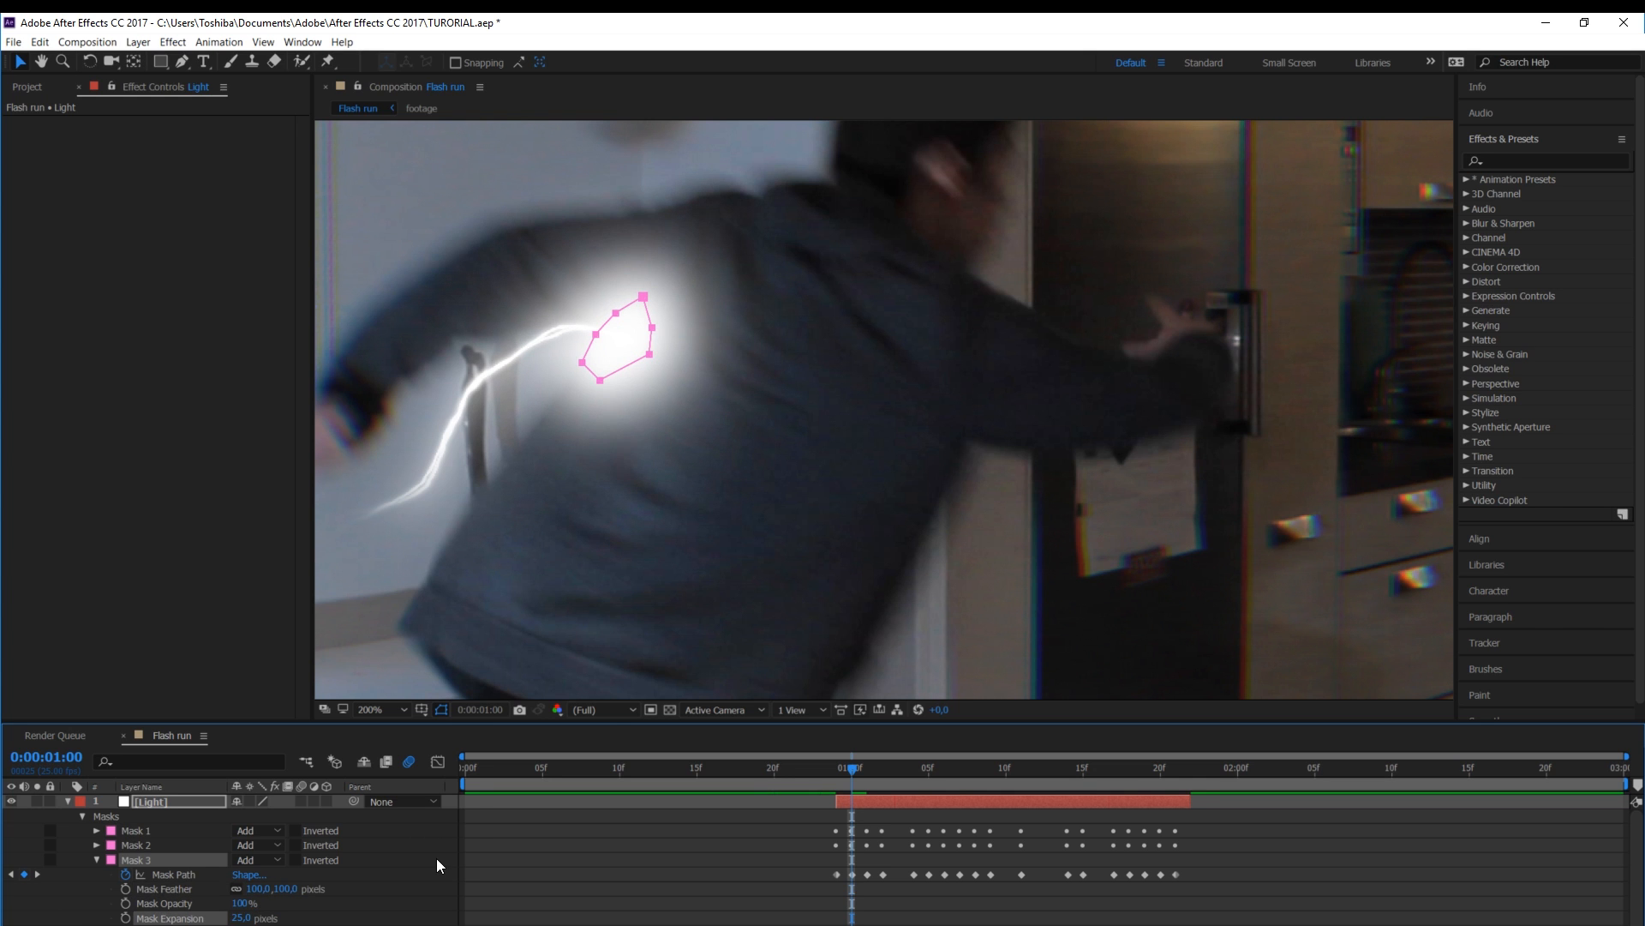
{"action": "left_click", "coordinate": [97, 859]}
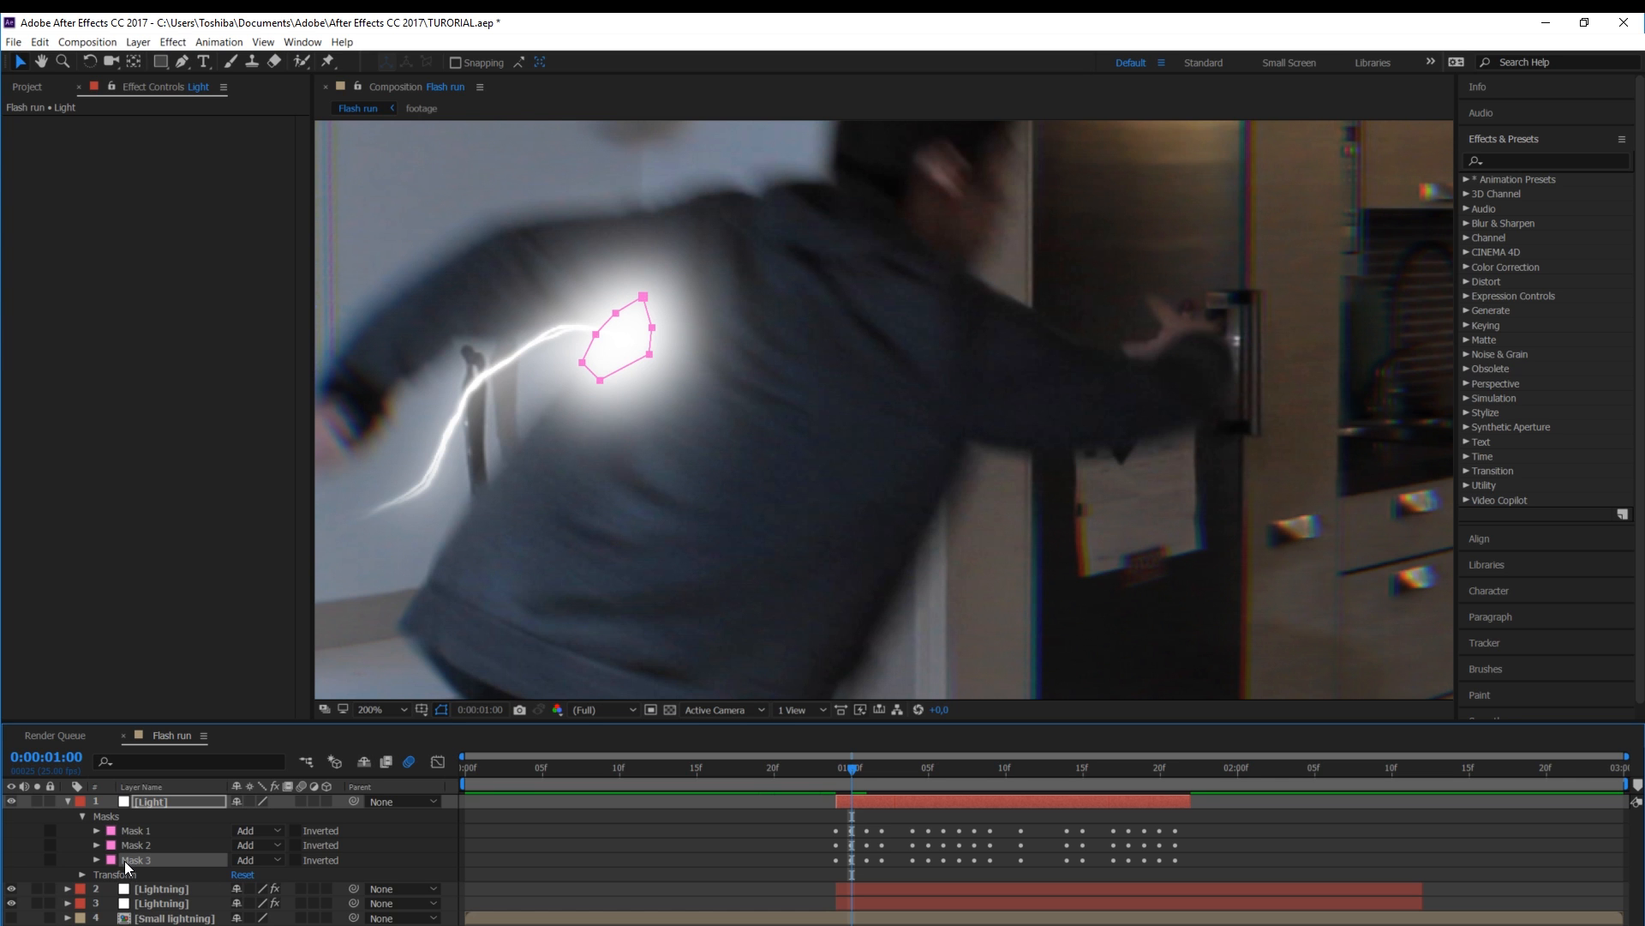
Duplicate Mask 3 and give the copy a Mask Feather of 200 pixels and a Mask Expansion of 40 pixels
{"action": "key", "text": "ctrl+d"}
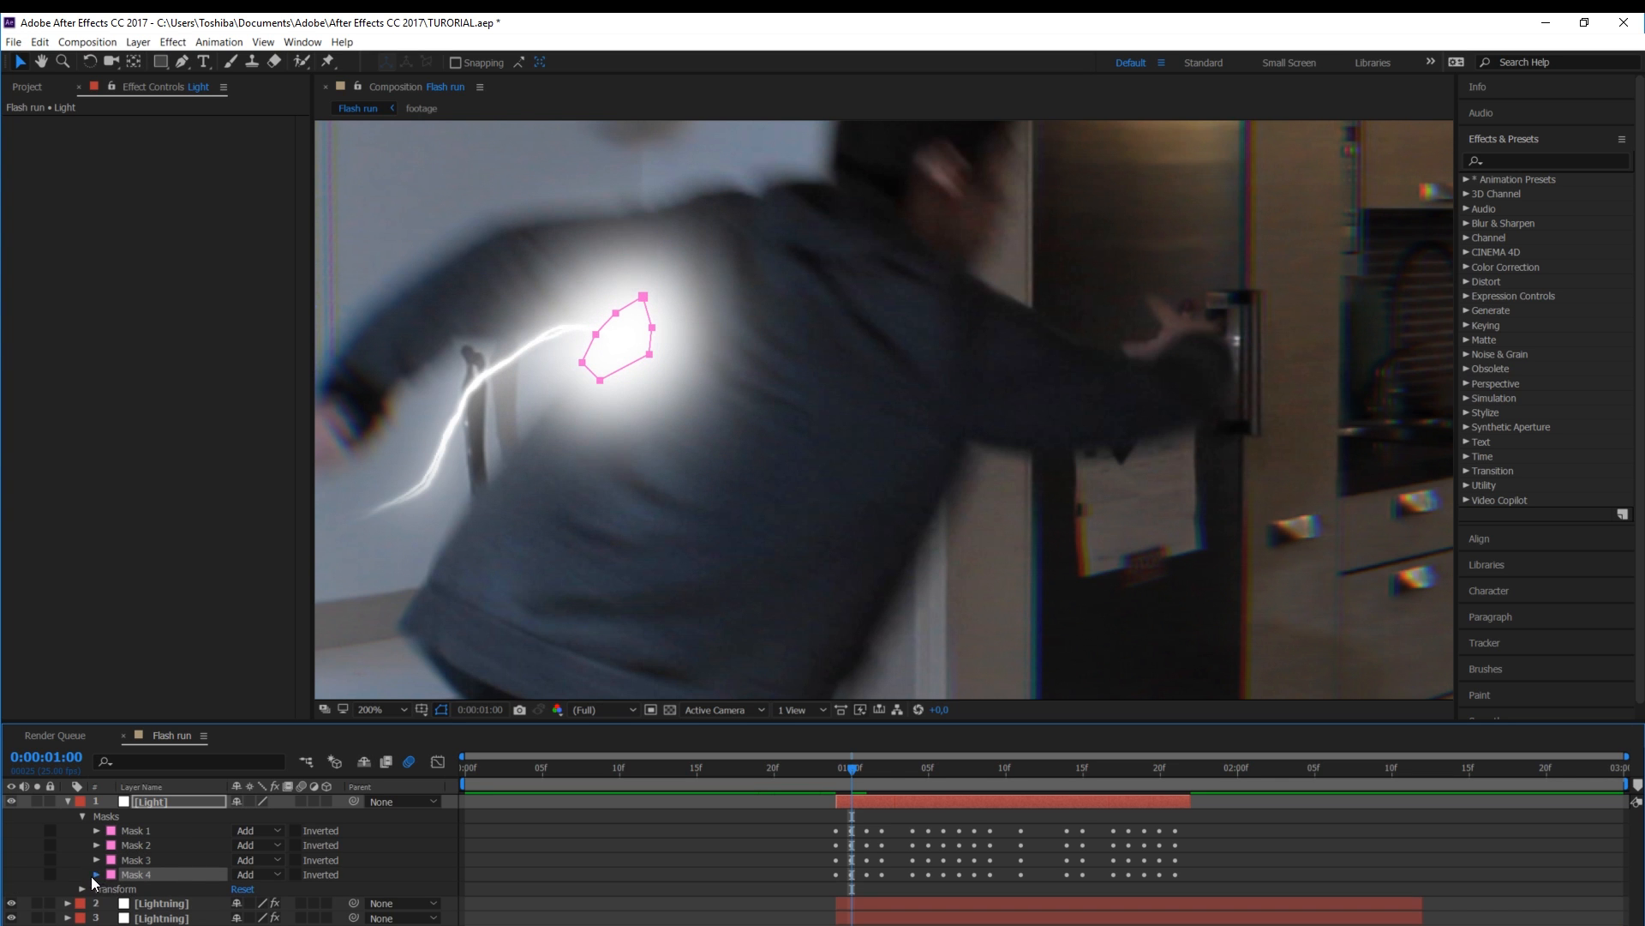
{"action": "left_click", "coordinate": [97, 875]}
{"action": "scroll", "coordinate": [174, 910], "scroll_direction": "down", "scroll_amount": 1}
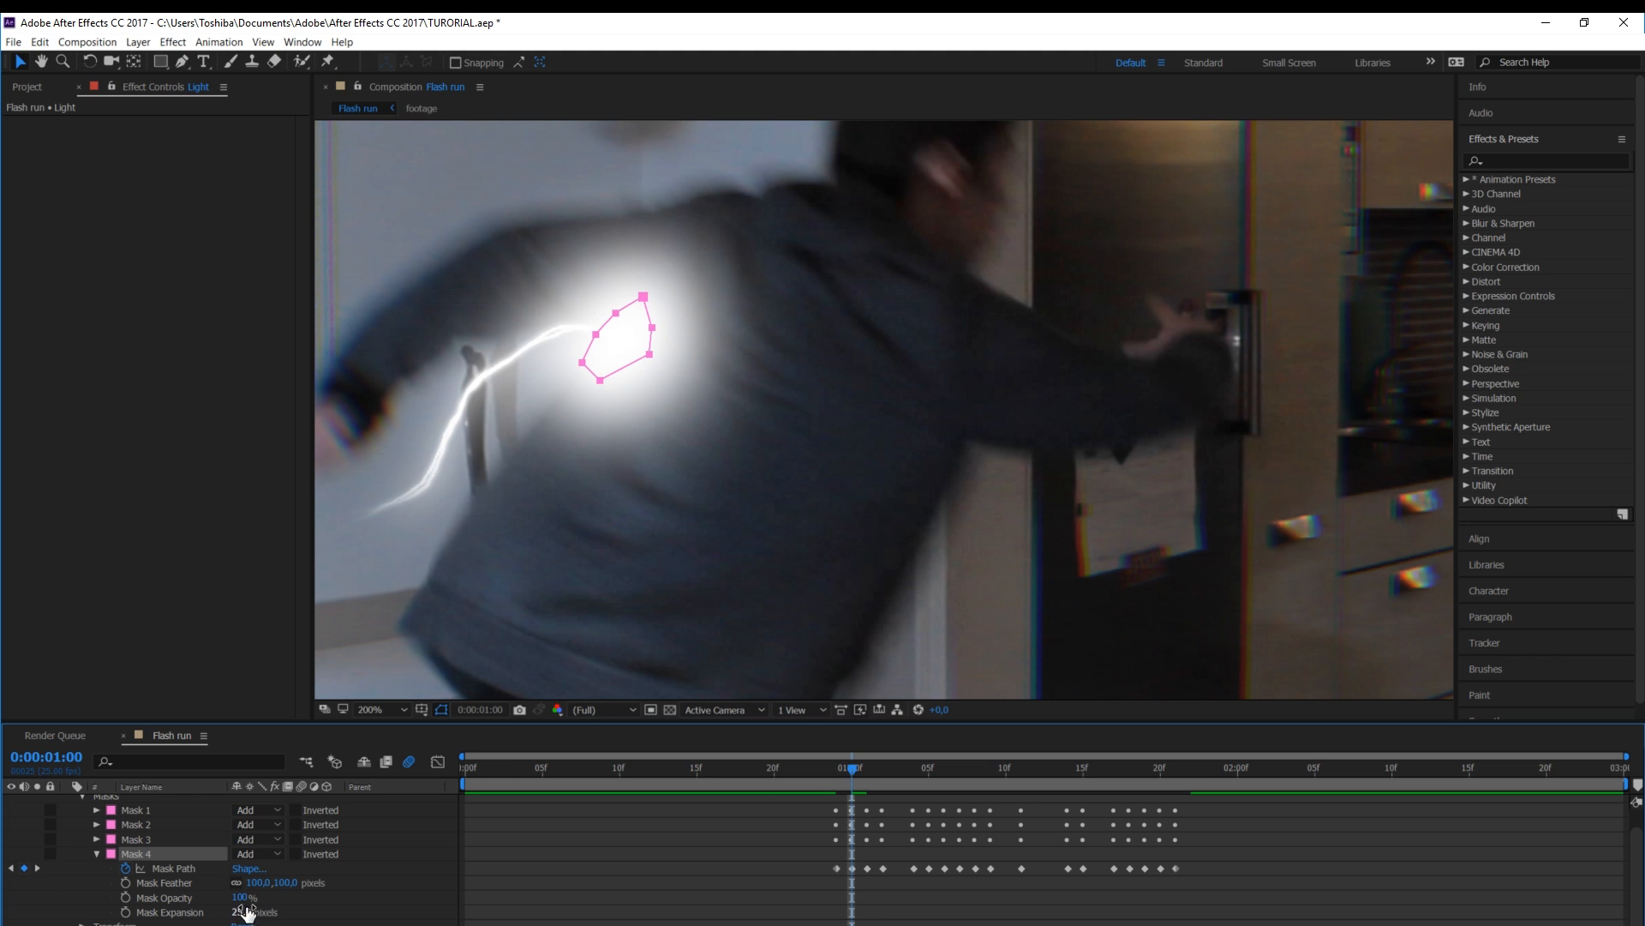
{"action": "left_click", "coordinate": [287, 884]}
{"action": "type", "text": "200"}
{"action": "key", "text": "Return"}
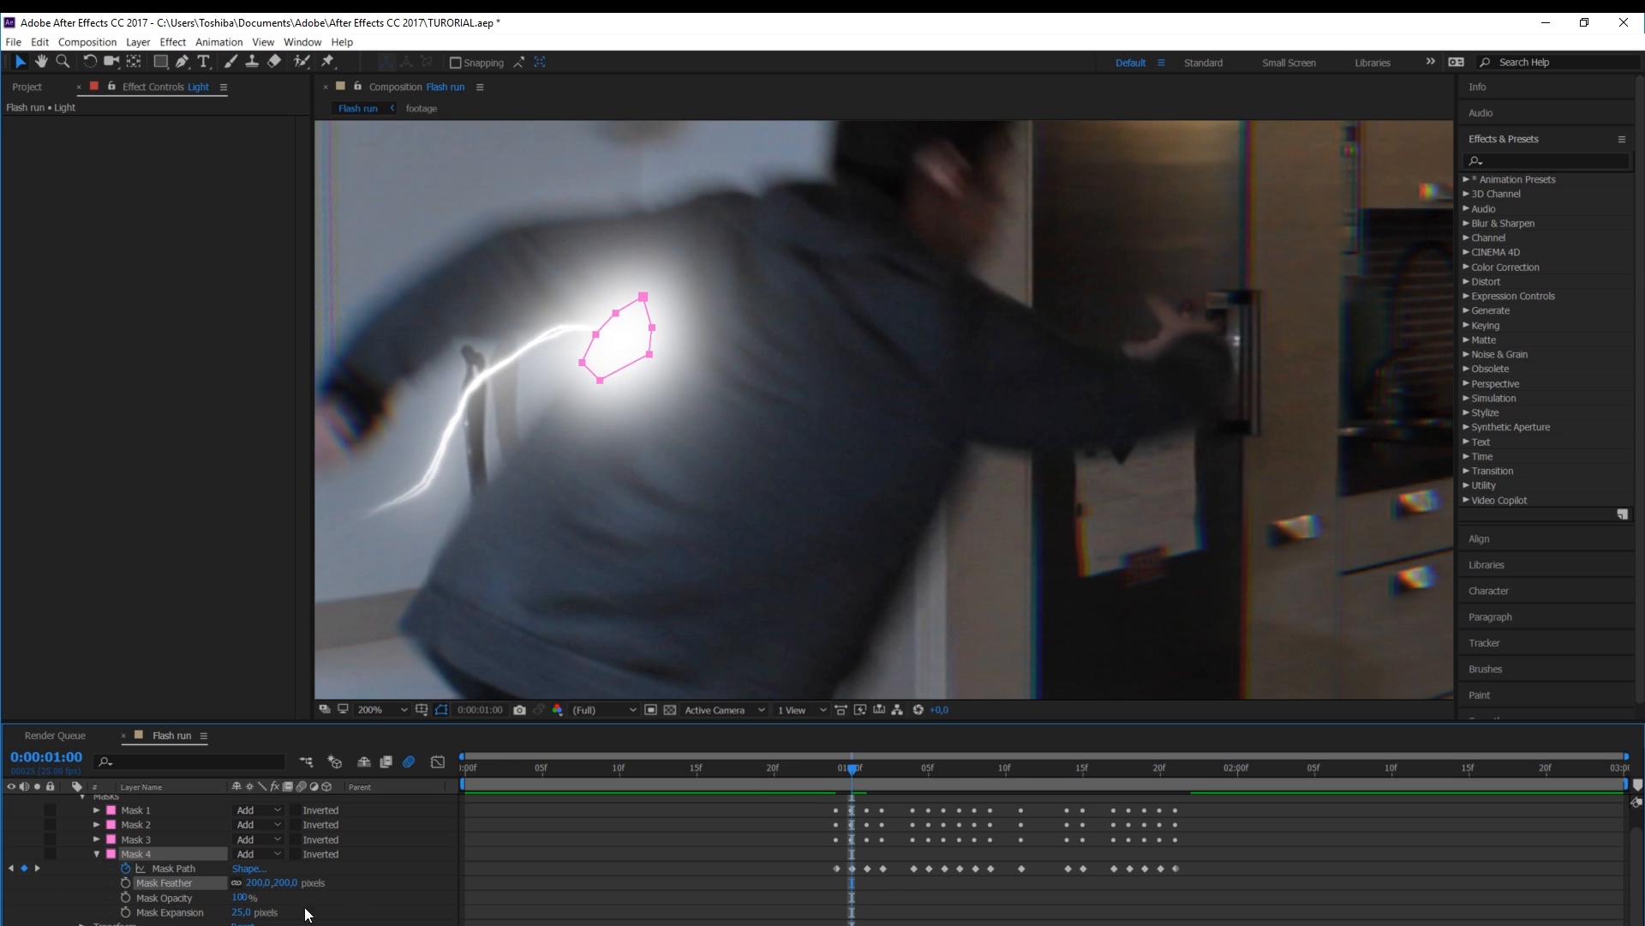
{"action": "left_click", "coordinate": [241, 913]}
{"action": "type", "text": "30"}
{"action": "key", "text": "Return"}
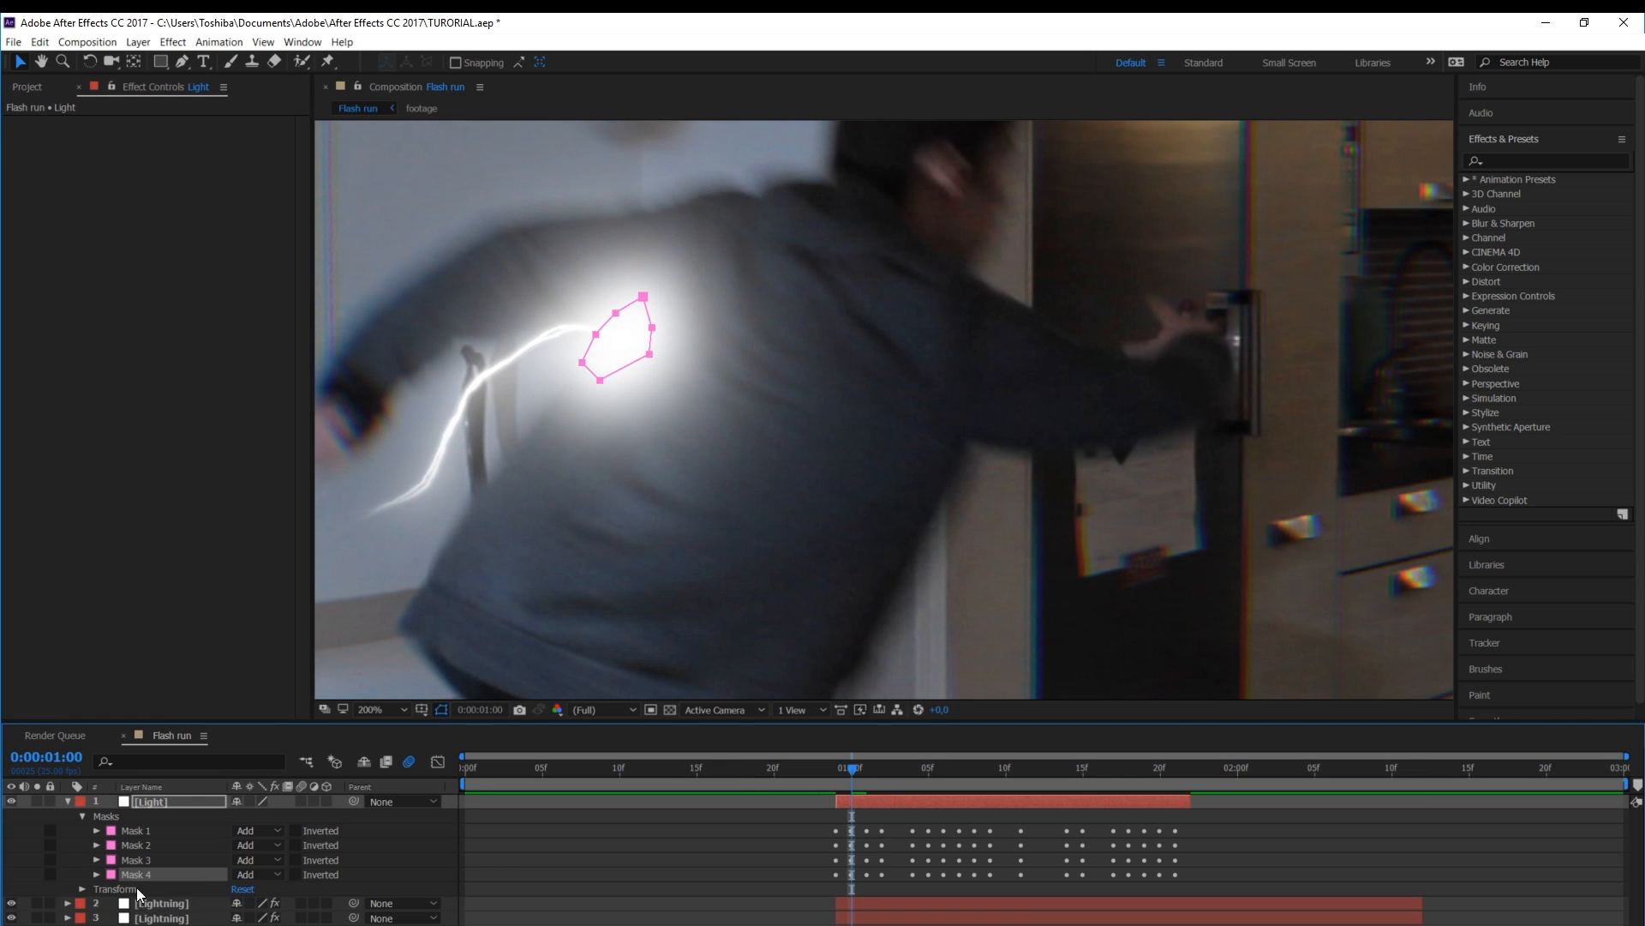
Duplicate Mask 4 and give the copy a Mask Feather of 300 pixels and a Mask Expansion of 50 pixels
{"action": "key", "text": "ctrl+d"}
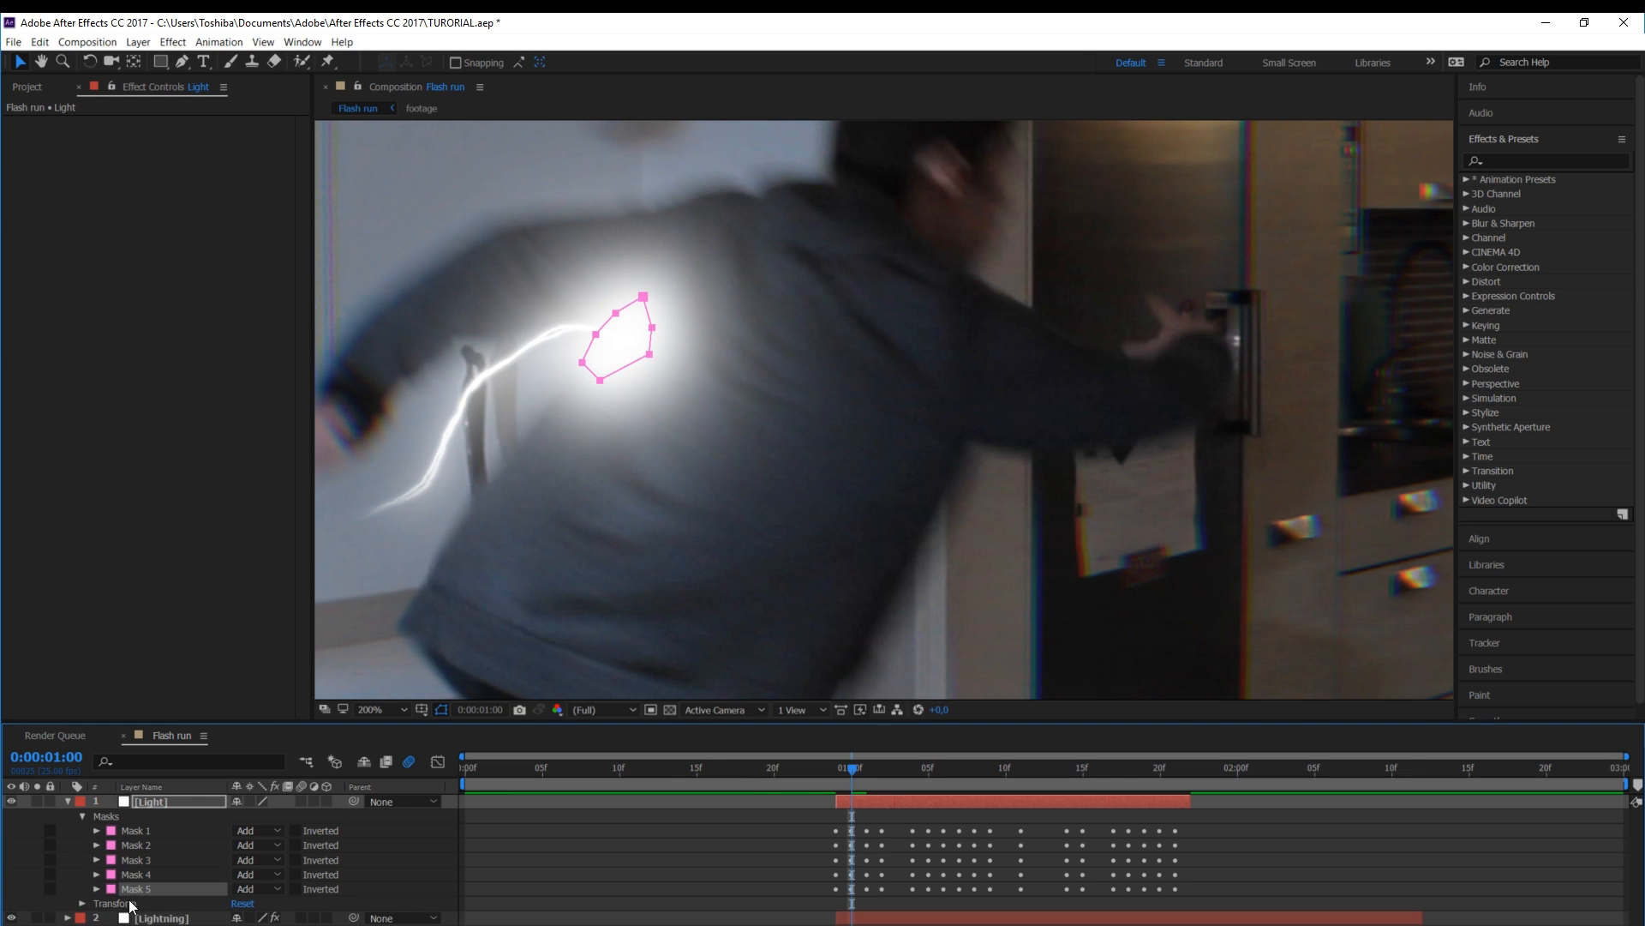
{"action": "left_click", "coordinate": [97, 889]}
{"action": "scroll", "coordinate": [103, 891], "scroll_direction": "down", "scroll_amount": 1}
{"action": "left_click", "coordinate": [259, 882]}
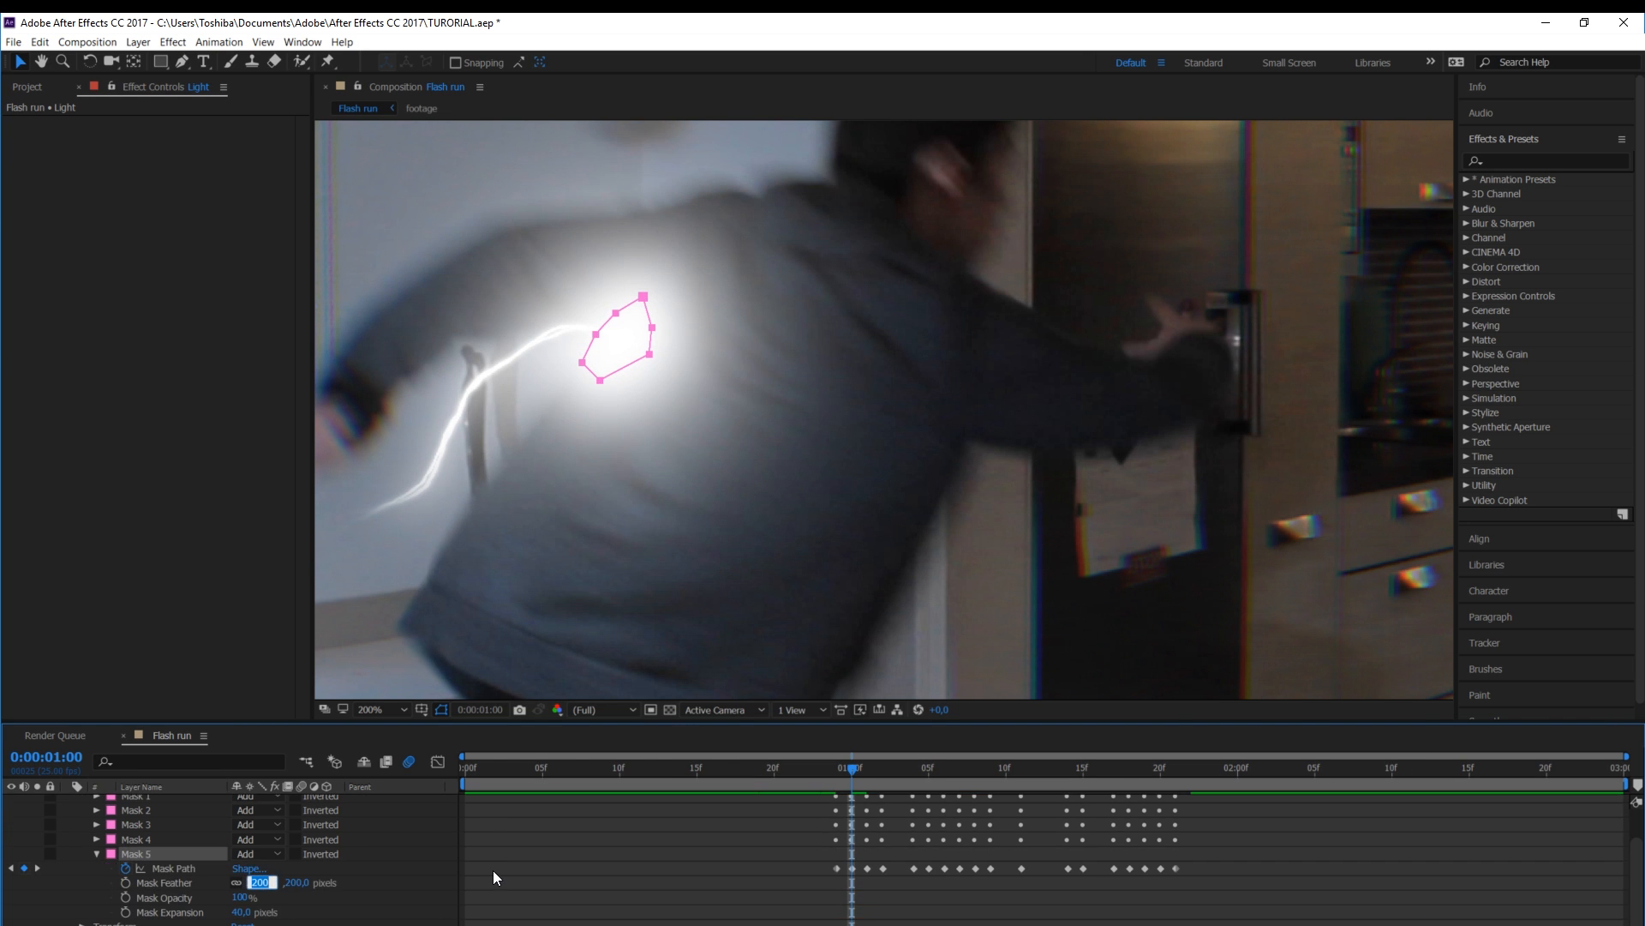
{"action": "type", "text": "300"}
{"action": "key", "text": "Return"}
{"action": "key", "text": "Tab"}
{"action": "type", "text": "50"}
{"action": "key", "text": "Return"}
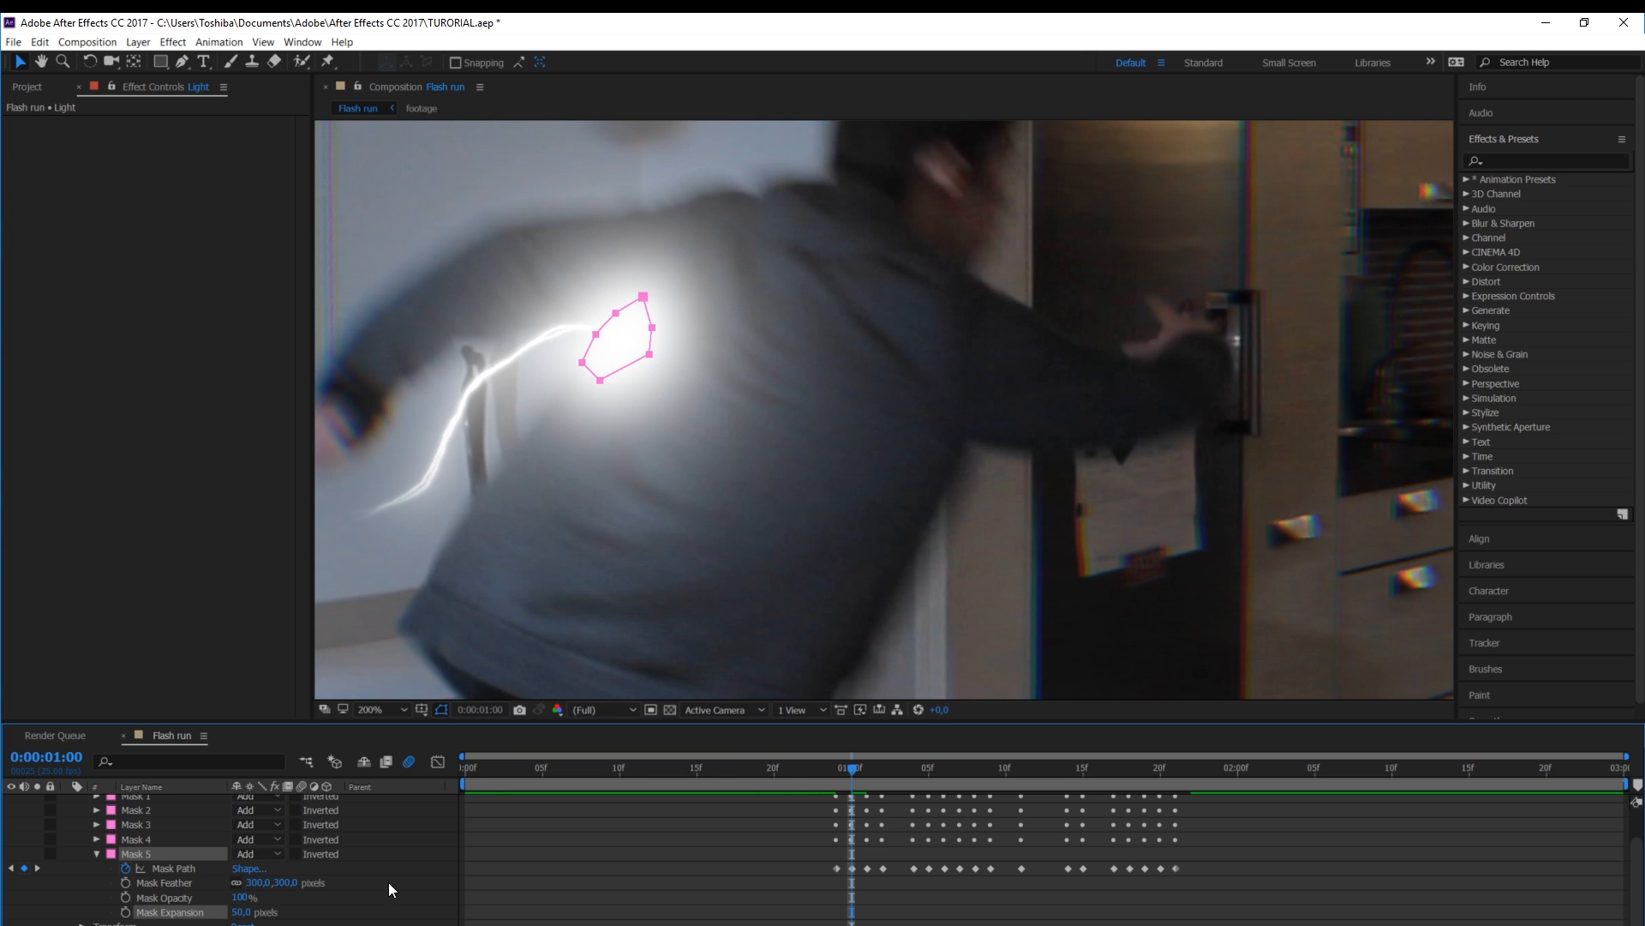
Duplicate Mask 5 and give the copy a Mask Feather of 500 pixels and a Mask Expansion of 100 pixels
{"action": "scroll", "coordinate": [697, 480], "scroll_direction": "down", "scroll_amount": 2}
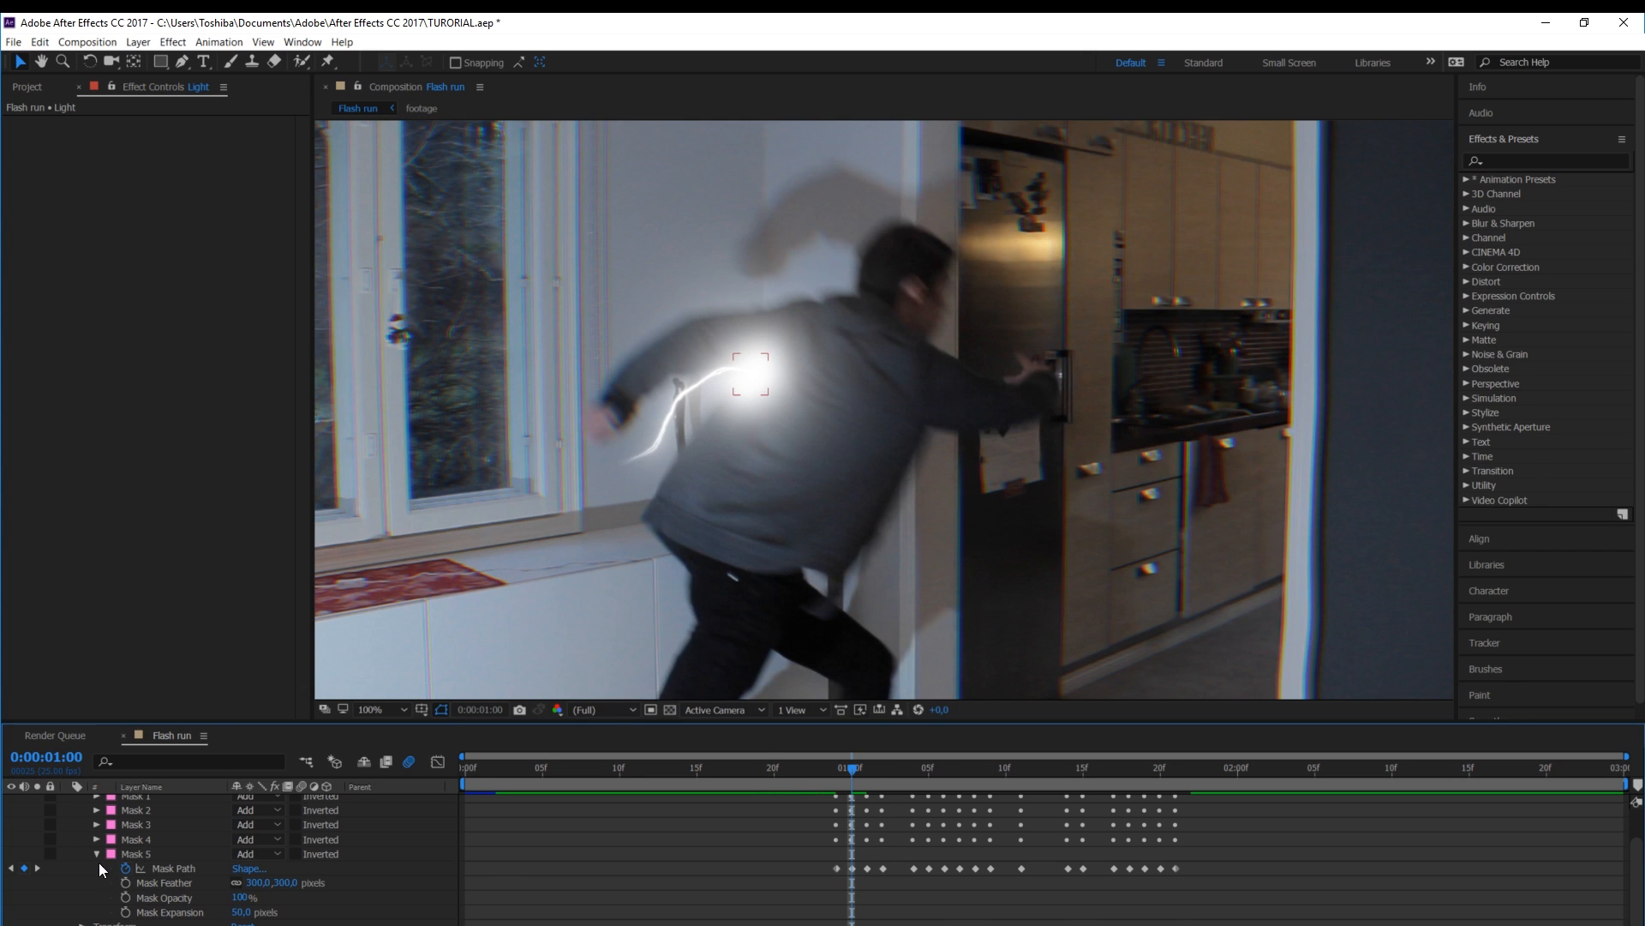
{"action": "left_click", "coordinate": [125, 855]}
{"action": "key", "text": "ctrl+d"}
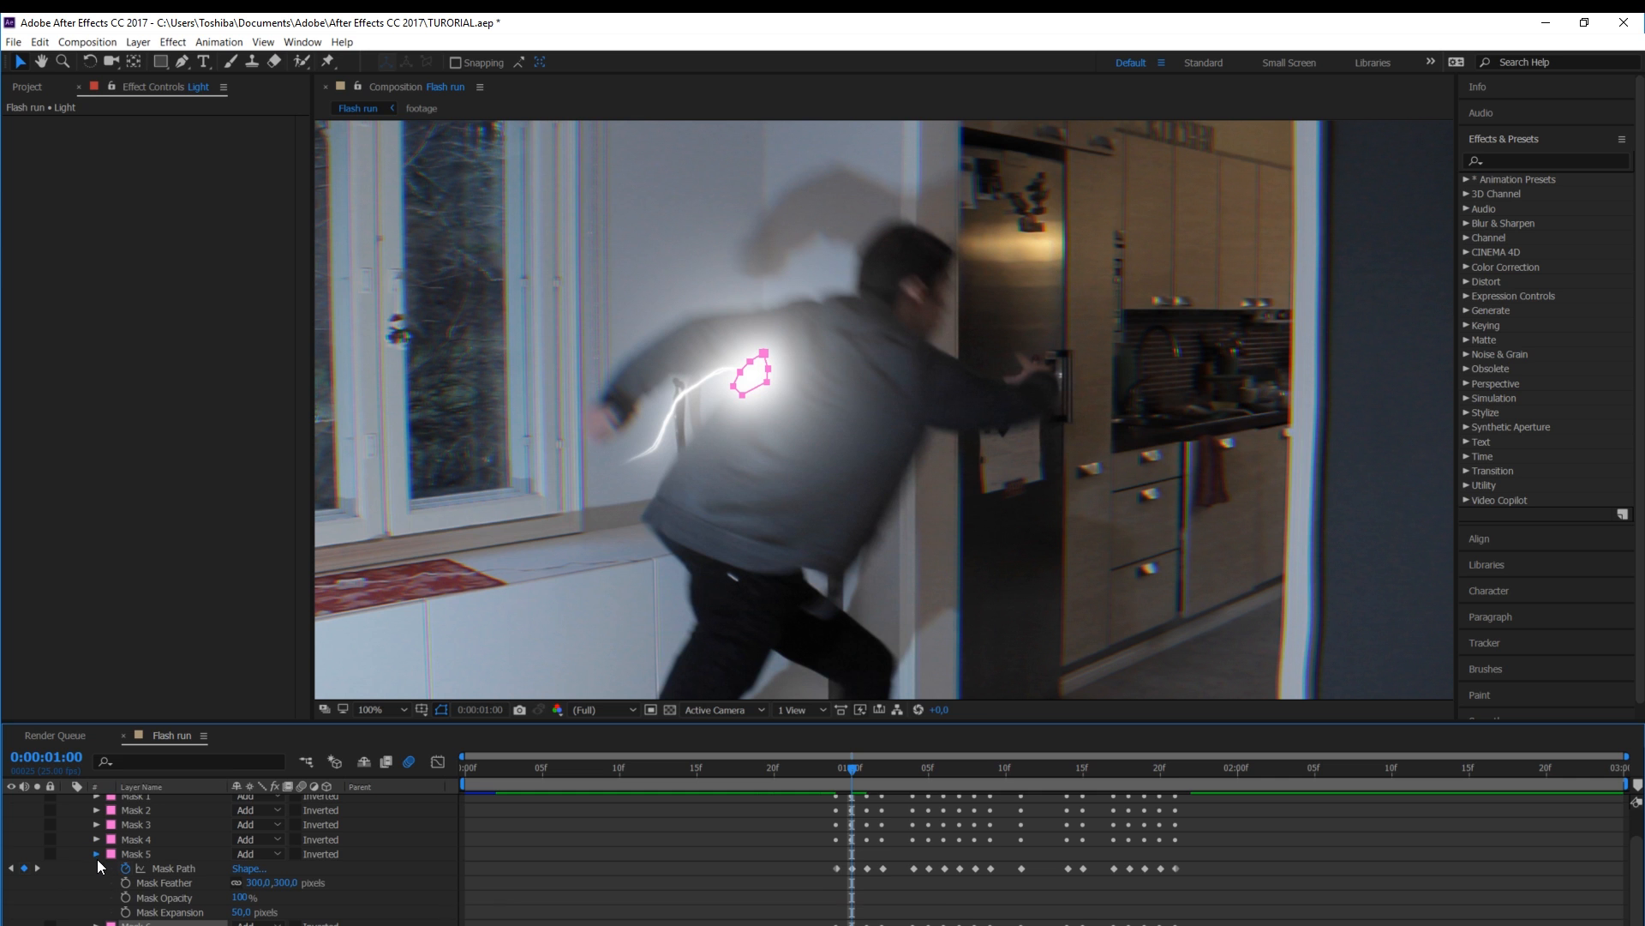
{"action": "left_click", "coordinate": [96, 855]}
{"action": "left_click", "coordinate": [260, 882]}
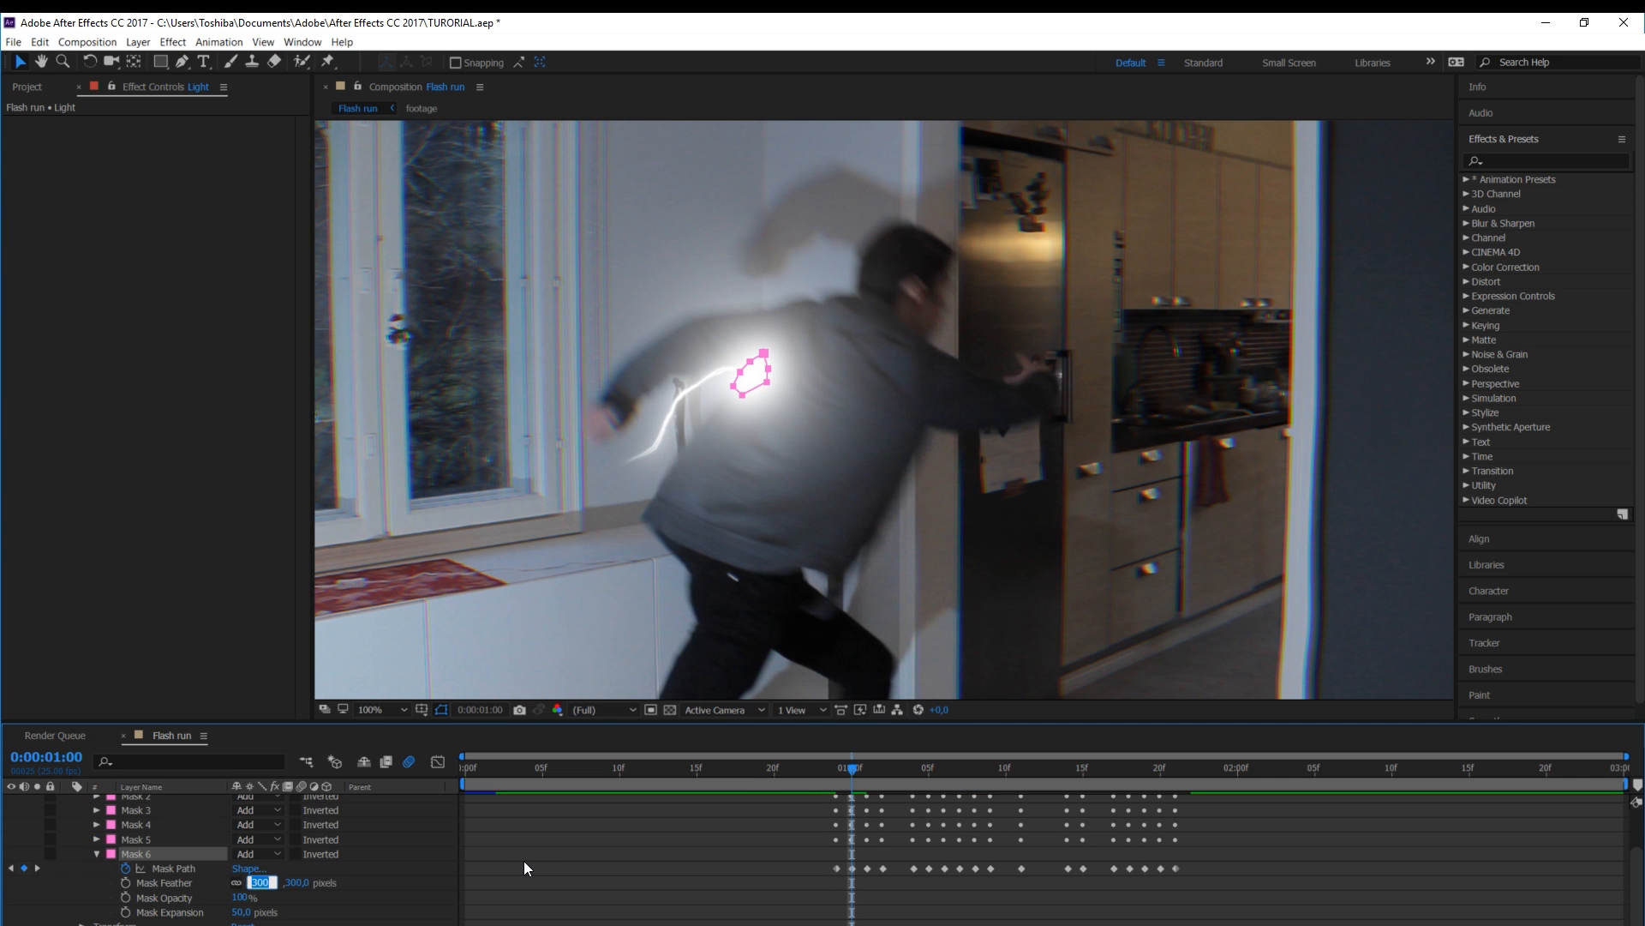
{"action": "type", "text": "500"}
{"action": "key", "text": "Return"}
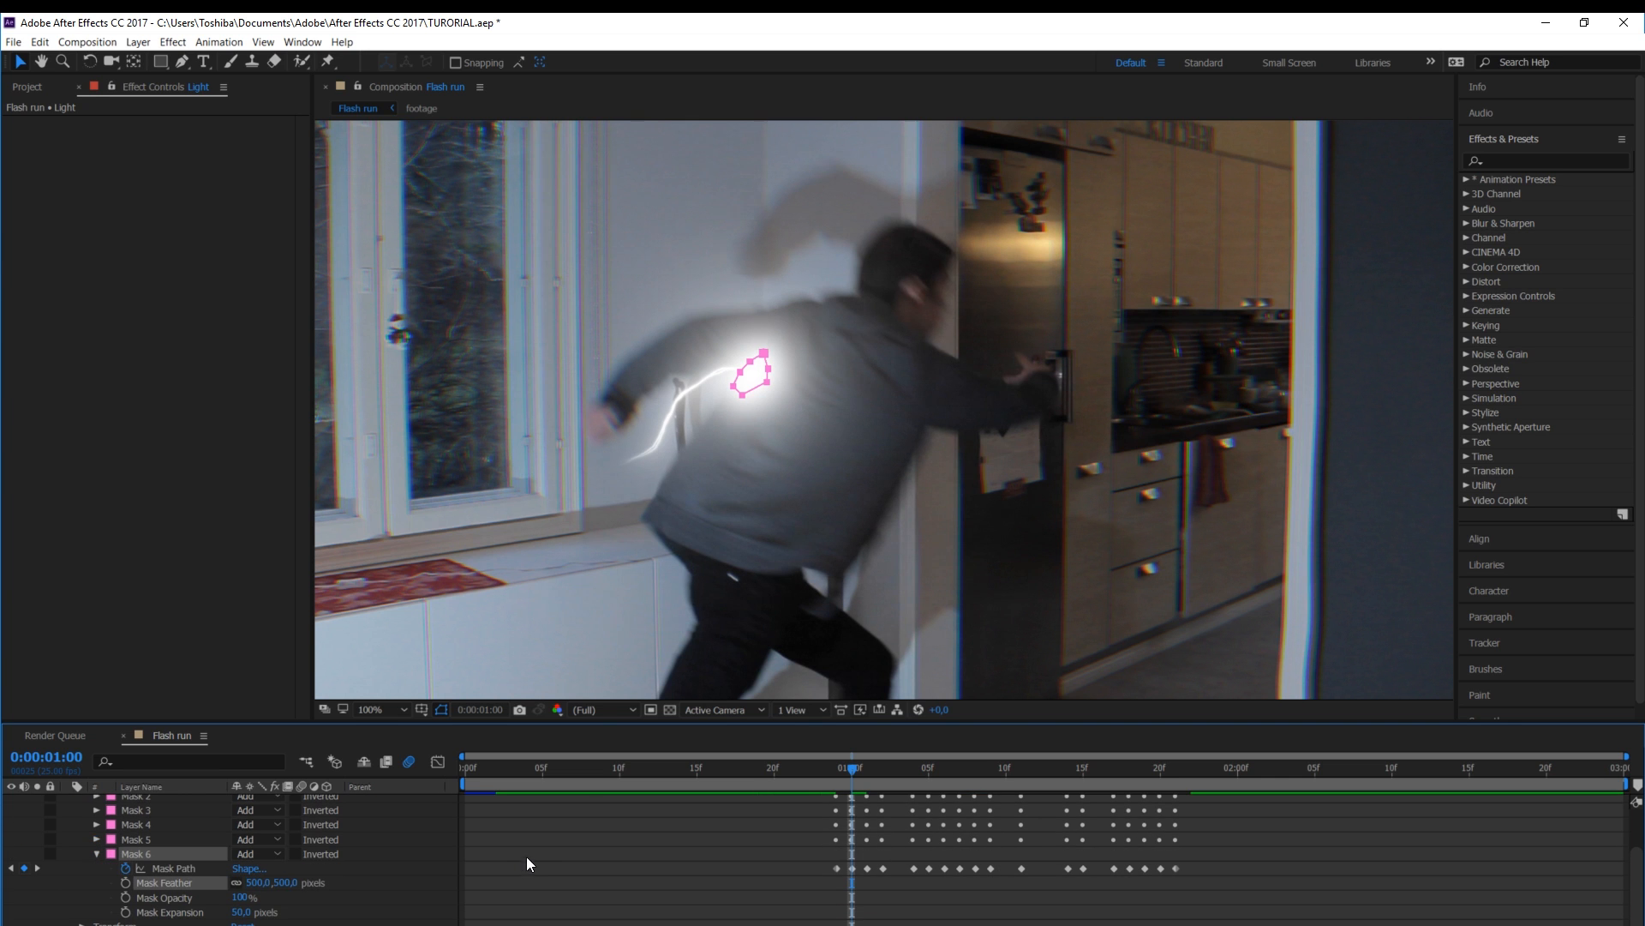
{"action": "key", "text": "Tab"}
{"action": "type", "text": "100"}
{"action": "key", "text": "Return"}
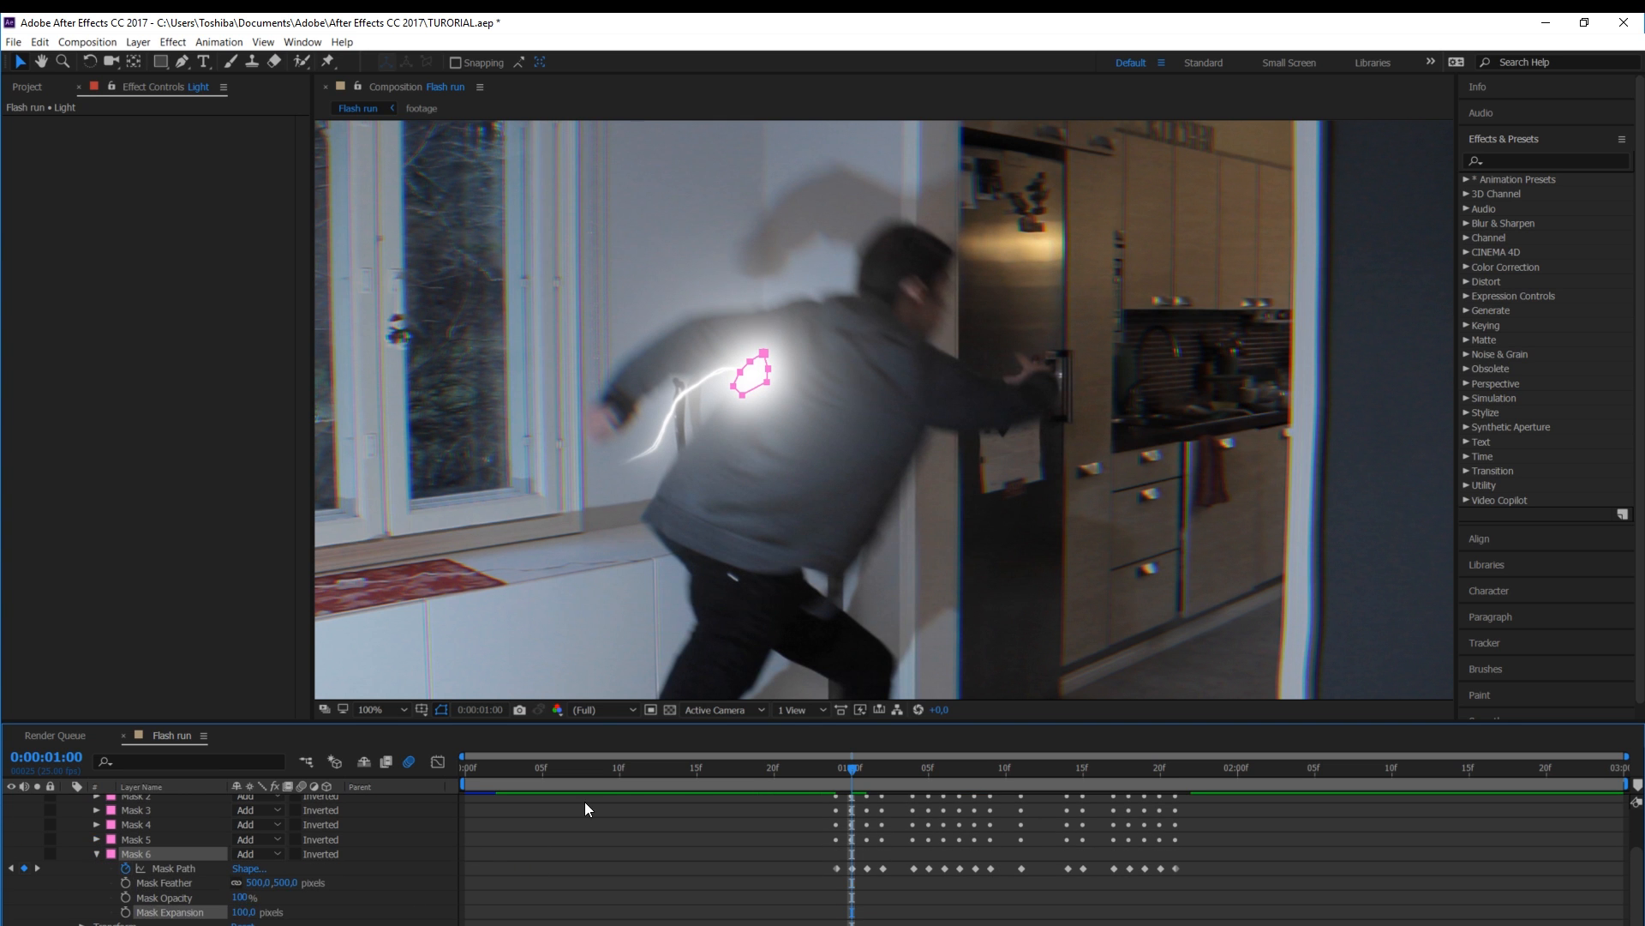
Preview the layered glow from 0:00:00:23 with the whole composition fitted in the viewer
{"action": "left_click", "coordinate": [819, 782]}
{"action": "key", "text": "space"}
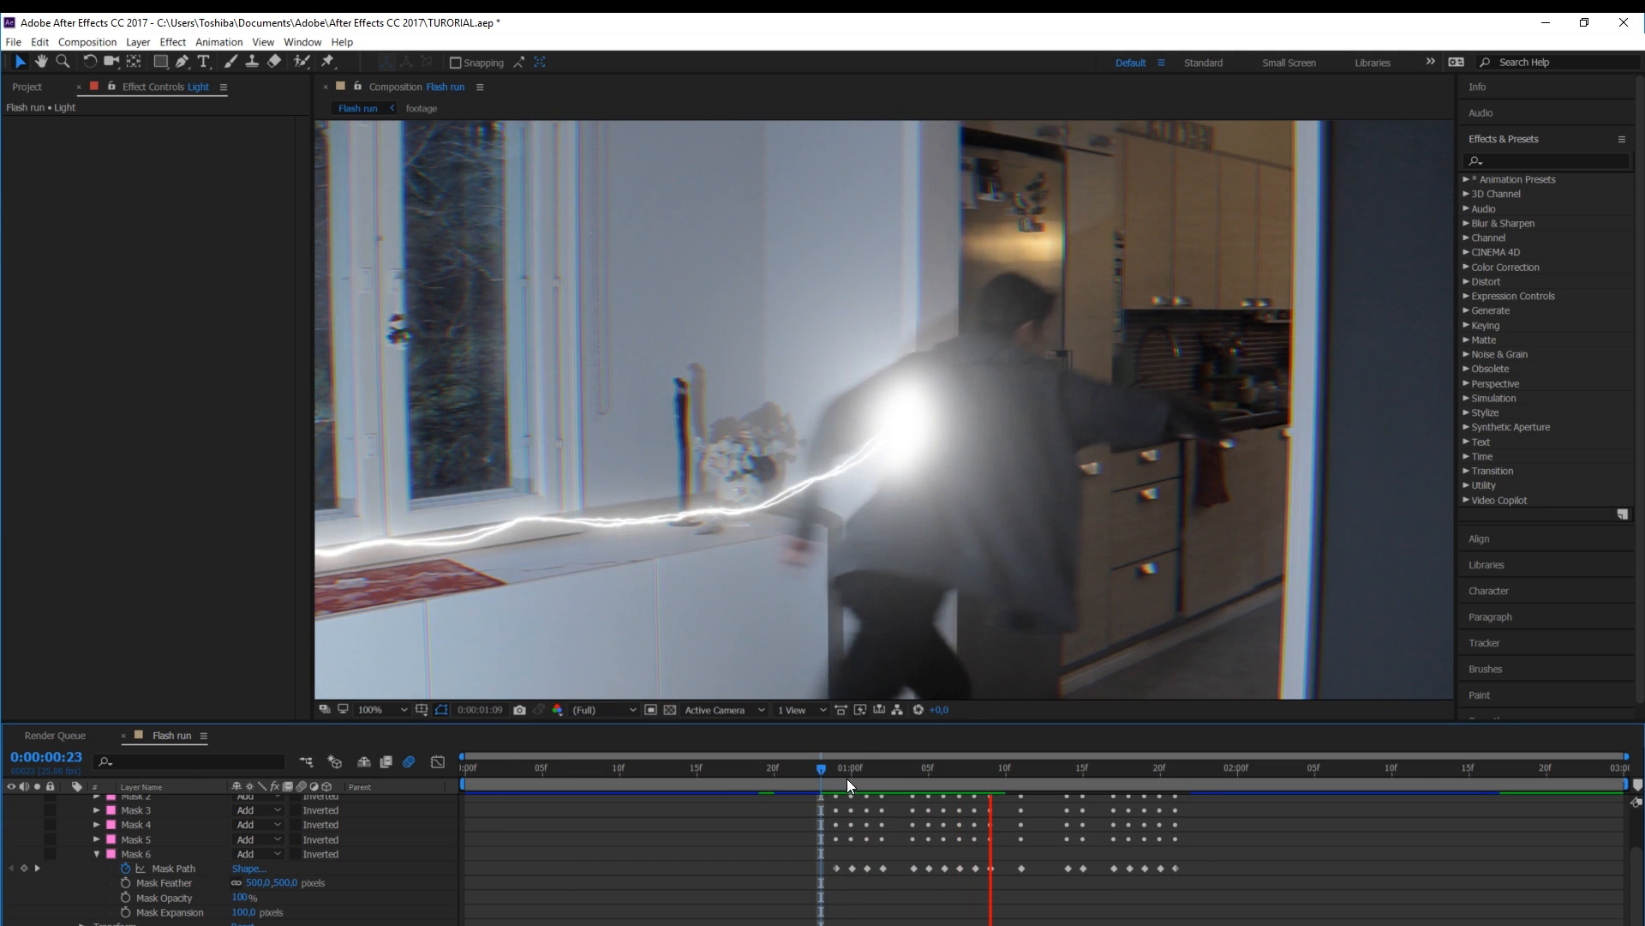
{"action": "key", "text": "space"}
{"action": "left_click", "coordinate": [820, 776]}
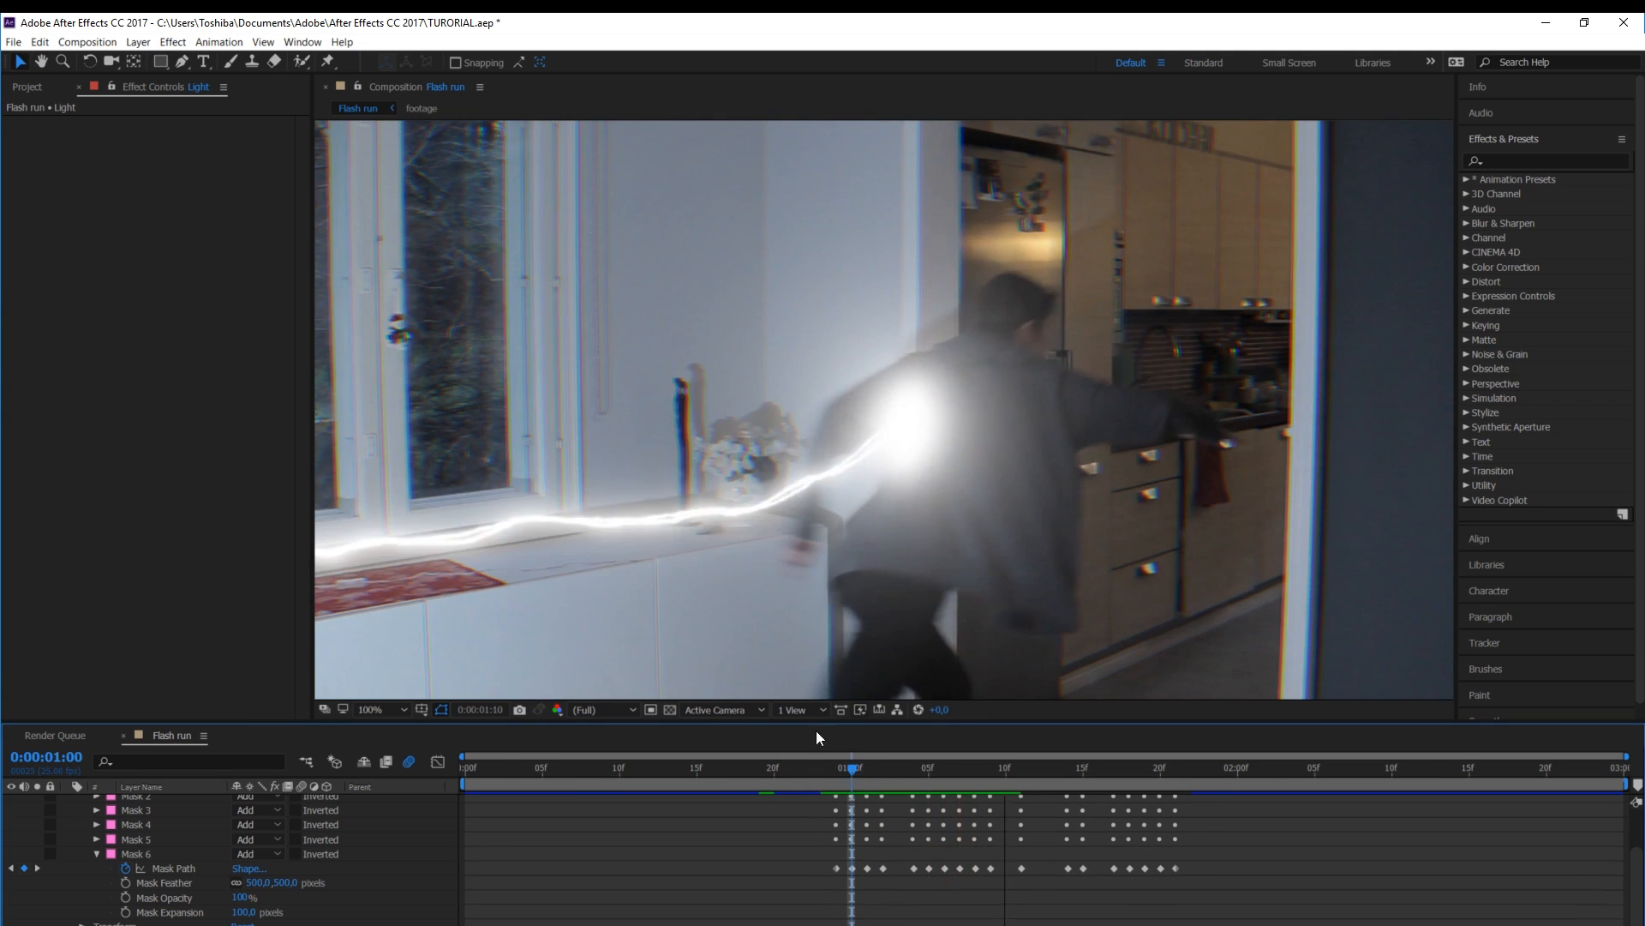
{"action": "scroll", "coordinate": [875, 521], "scroll_direction": "down", "scroll_amount": 1}
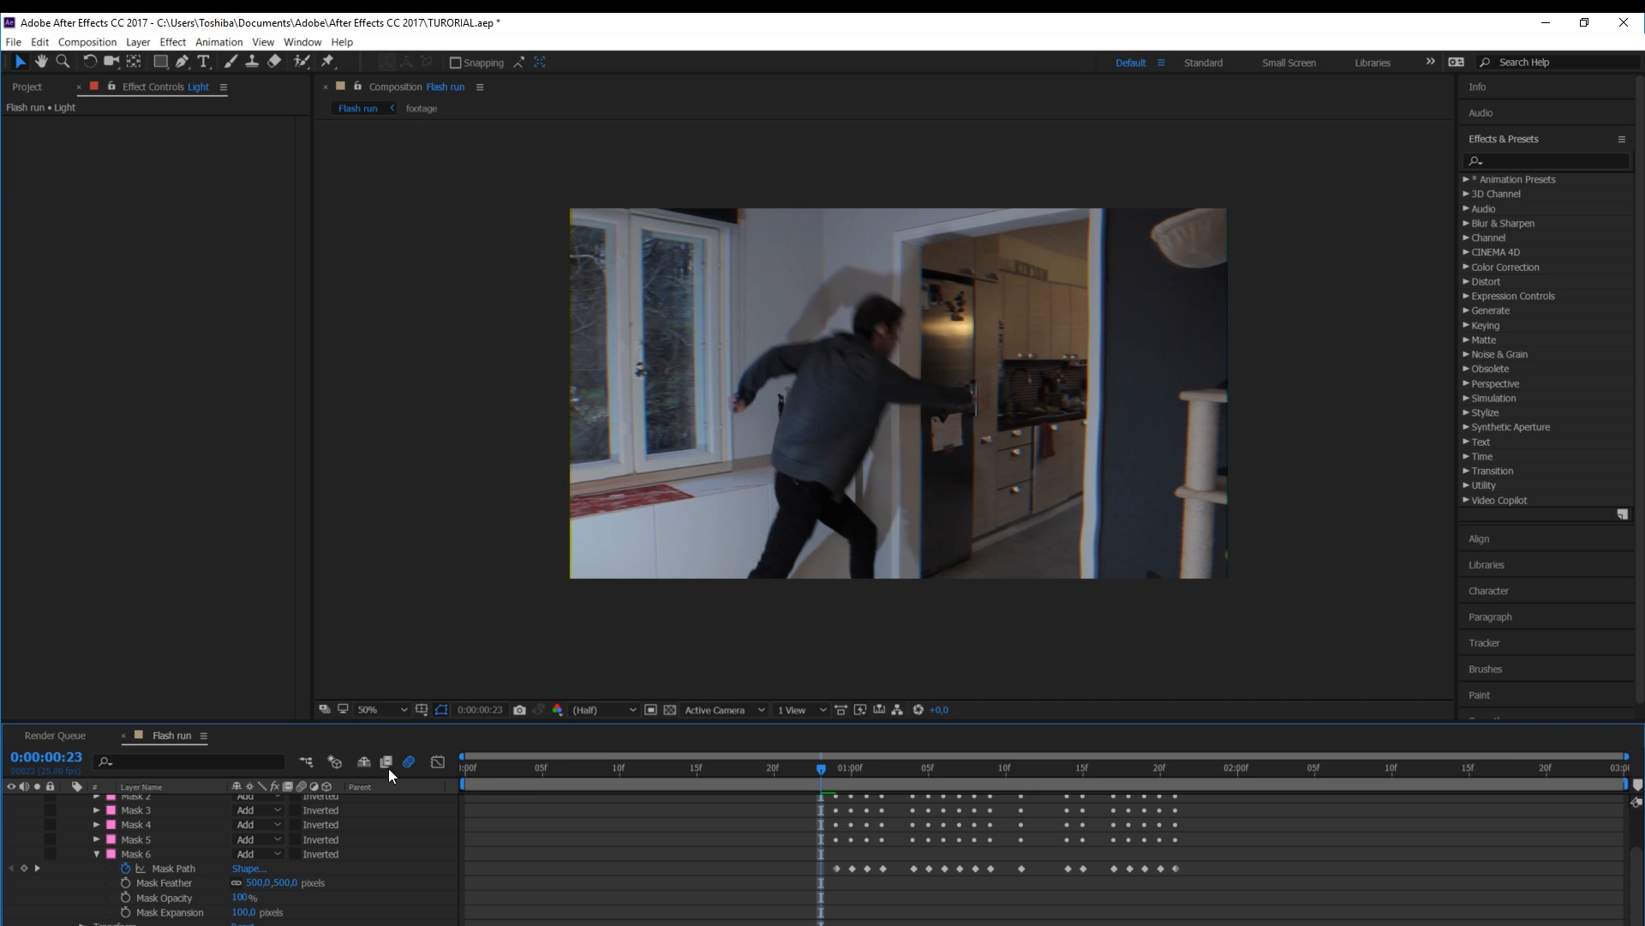
{"action": "left_click", "coordinate": [368, 709]}
{"action": "left_click", "coordinate": [394, 742]}
{"action": "key", "text": "space"}
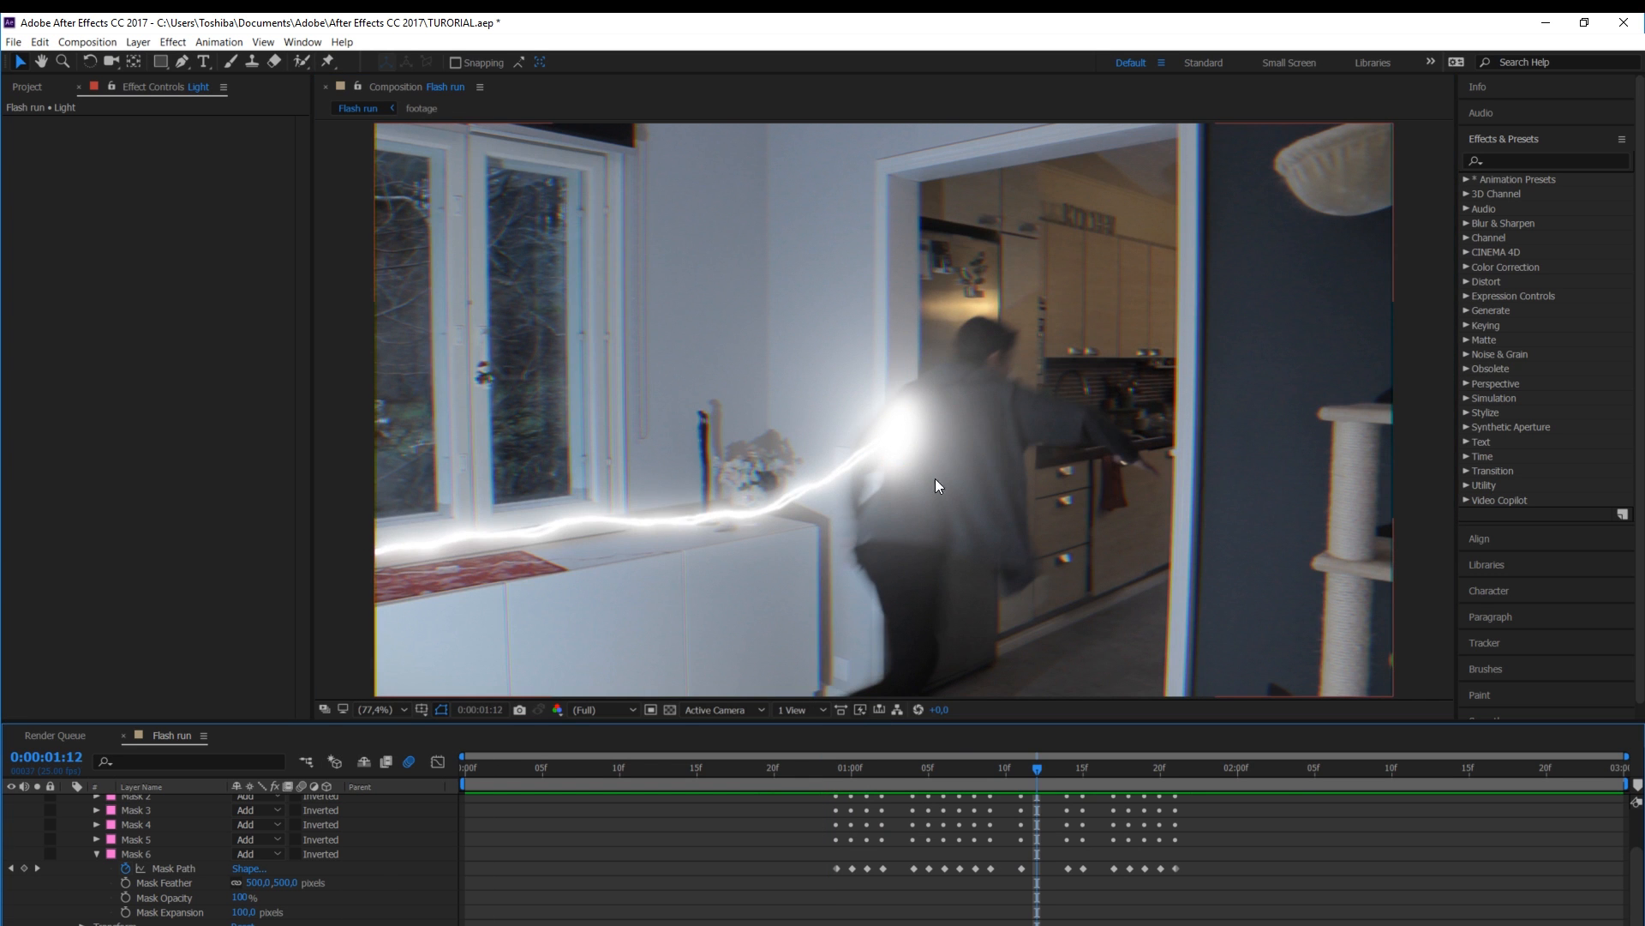
Set the Mask Feather of the Light layer's Mask 2 to 60 pixels
{"action": "left_click", "coordinate": [96, 854]}
{"action": "left_click", "coordinate": [96, 830]}
{"action": "left_click", "coordinate": [92, 830]}
{"action": "left_click", "coordinate": [96, 844]}
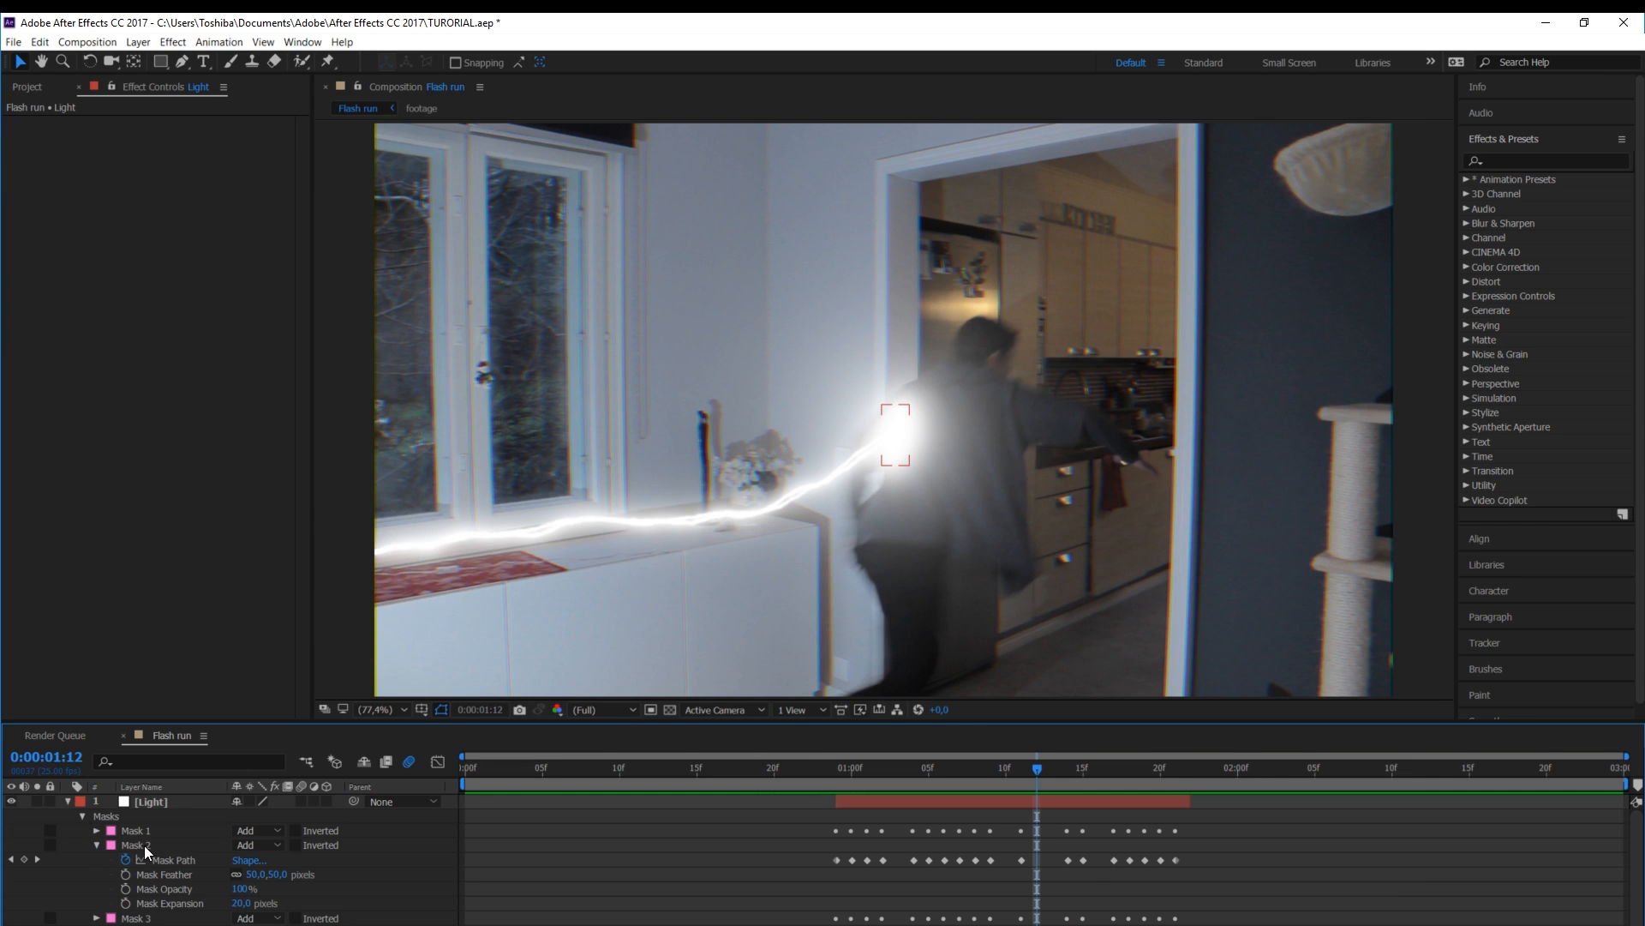
{"action": "left_click", "coordinate": [153, 845]}
{"action": "left_click", "coordinate": [254, 874]}
{"action": "type", "text": "60"}
{"action": "key", "text": "Return"}
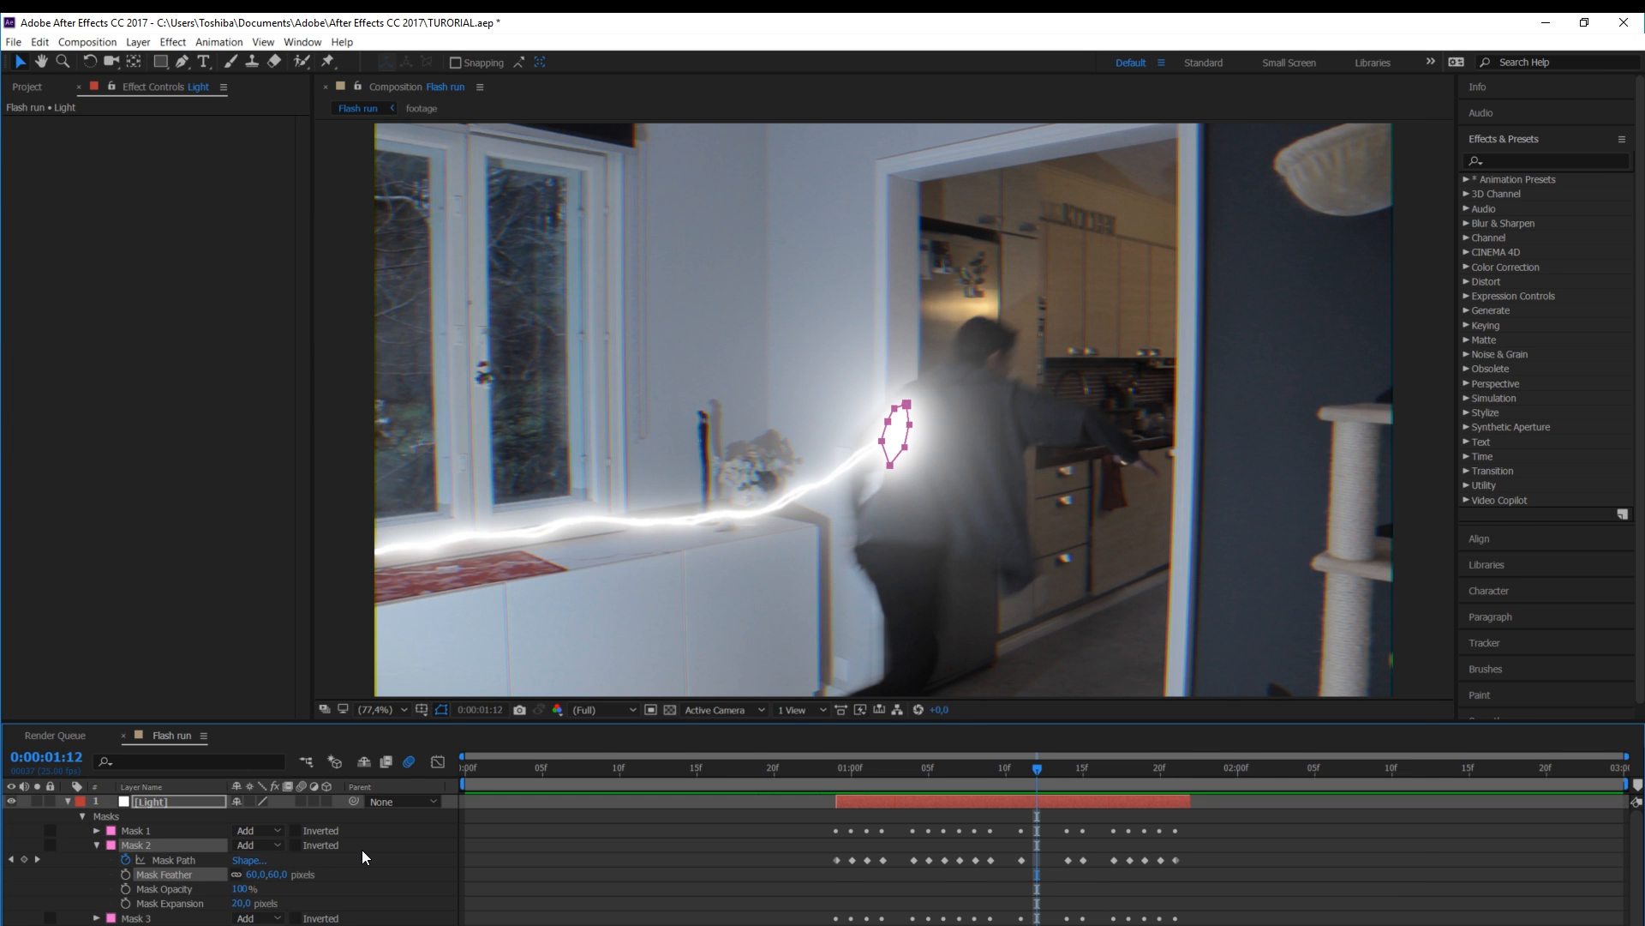
Try a Mask Feather of 30 pixels on the Light layer's Mask 1, settle on 40 pixels, and preview the glow
{"action": "left_click", "coordinate": [96, 845]}
{"action": "left_click", "coordinate": [97, 830]}
{"action": "left_click", "coordinate": [257, 859]}
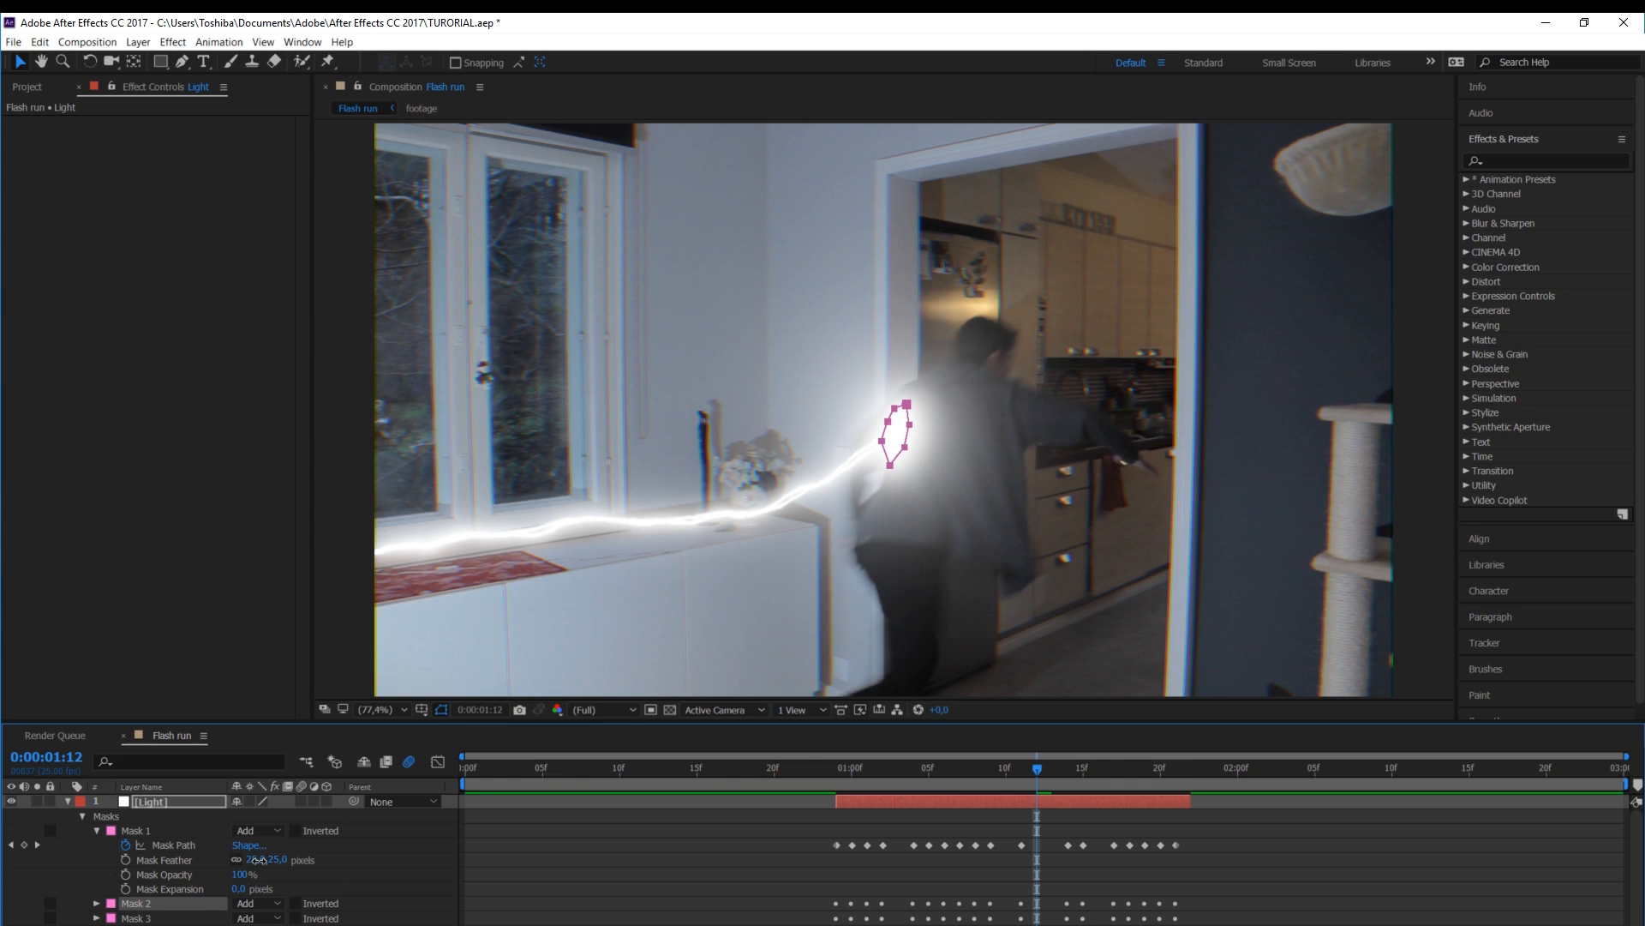
{"action": "type", "text": "30"}
{"action": "key", "text": "Return"}
{"action": "left_click", "coordinate": [753, 860]}
{"action": "left_click", "coordinate": [259, 860]}
{"action": "type", "text": "40"}
{"action": "key", "text": "Return"}
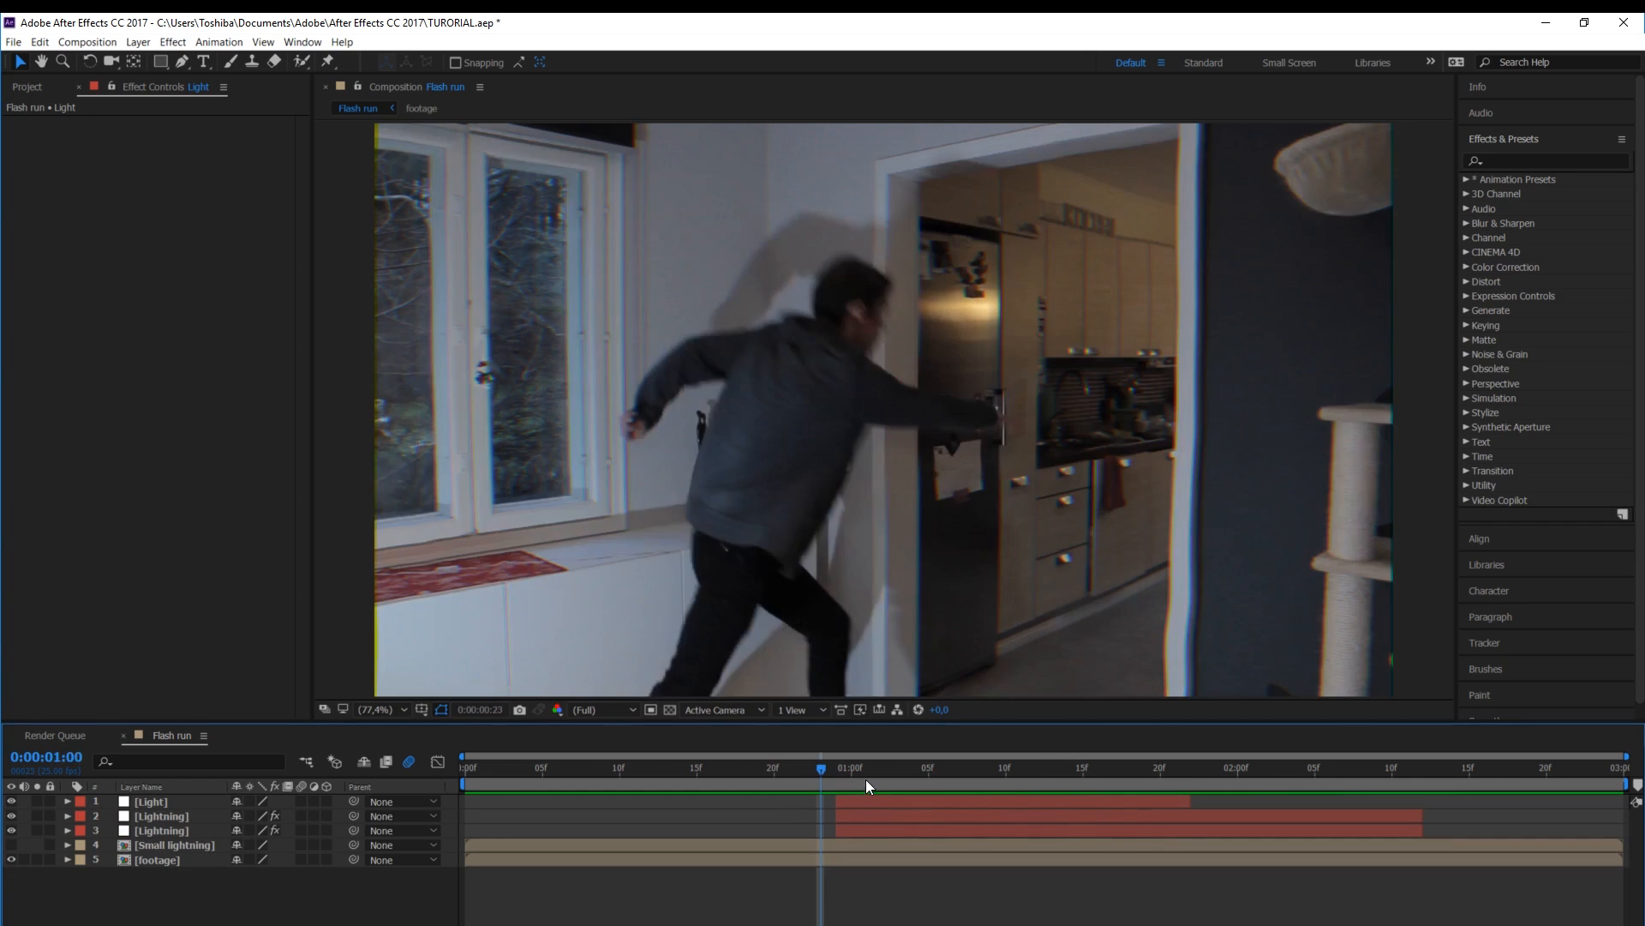
{"action": "key", "text": "space"}
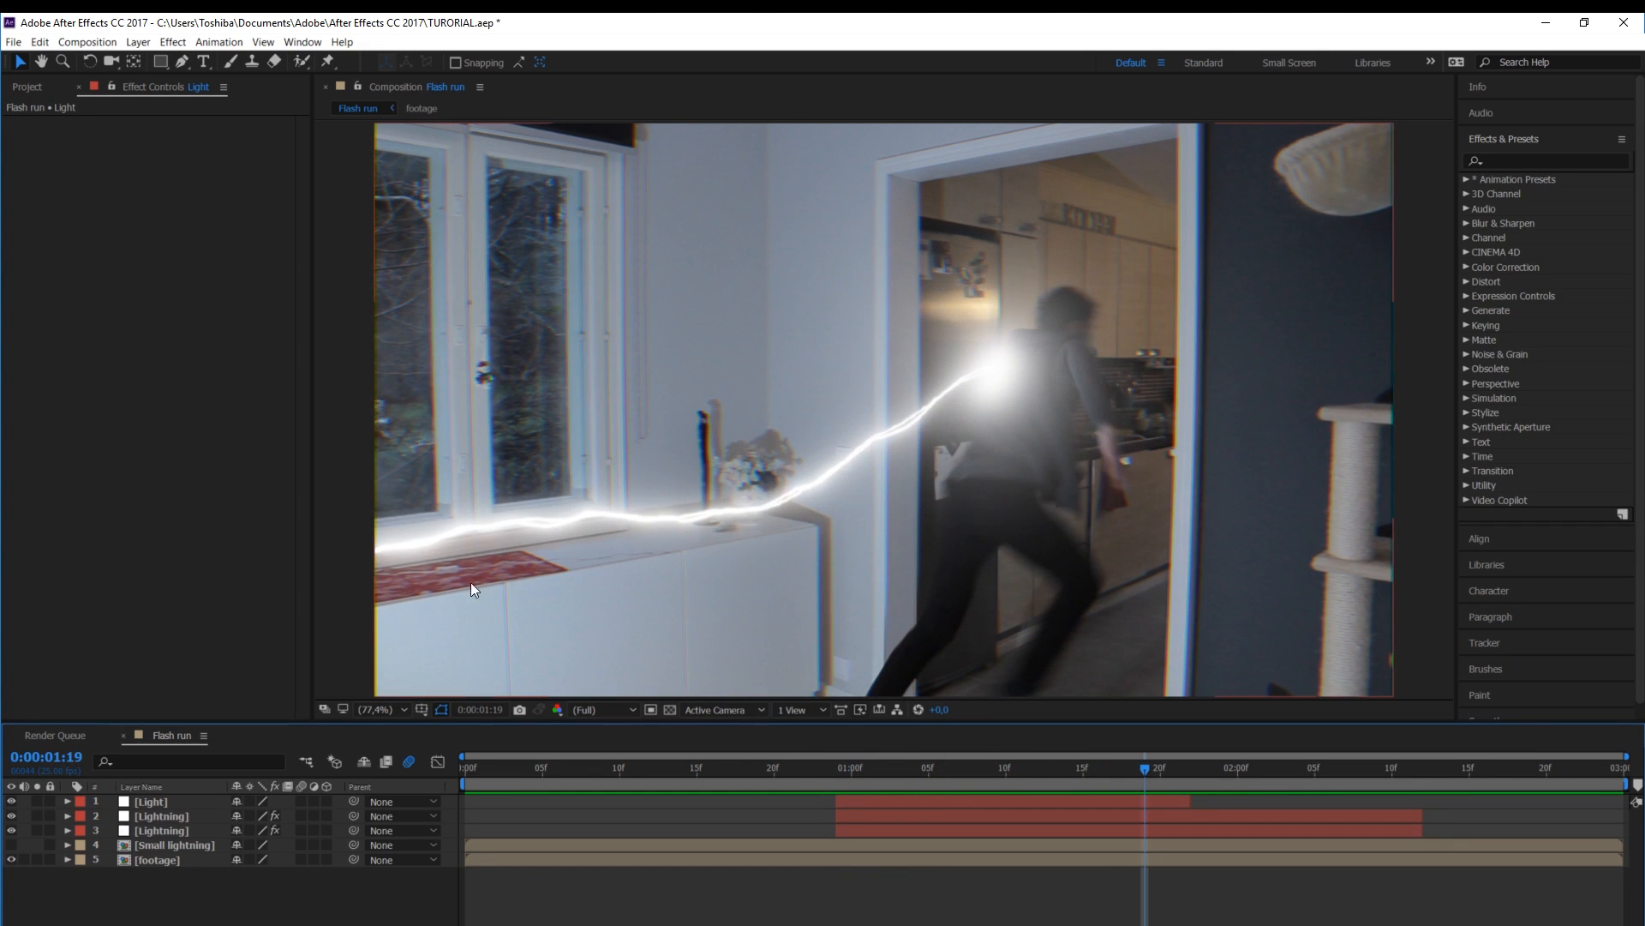
Duplicate the Light layer and trim the start of the copy to 0:00:01:13
{"action": "left_click_drag", "start_coordinate": [840, 765], "coordinate": [1052, 768]}
{"action": "left_click", "coordinate": [1031, 801]}
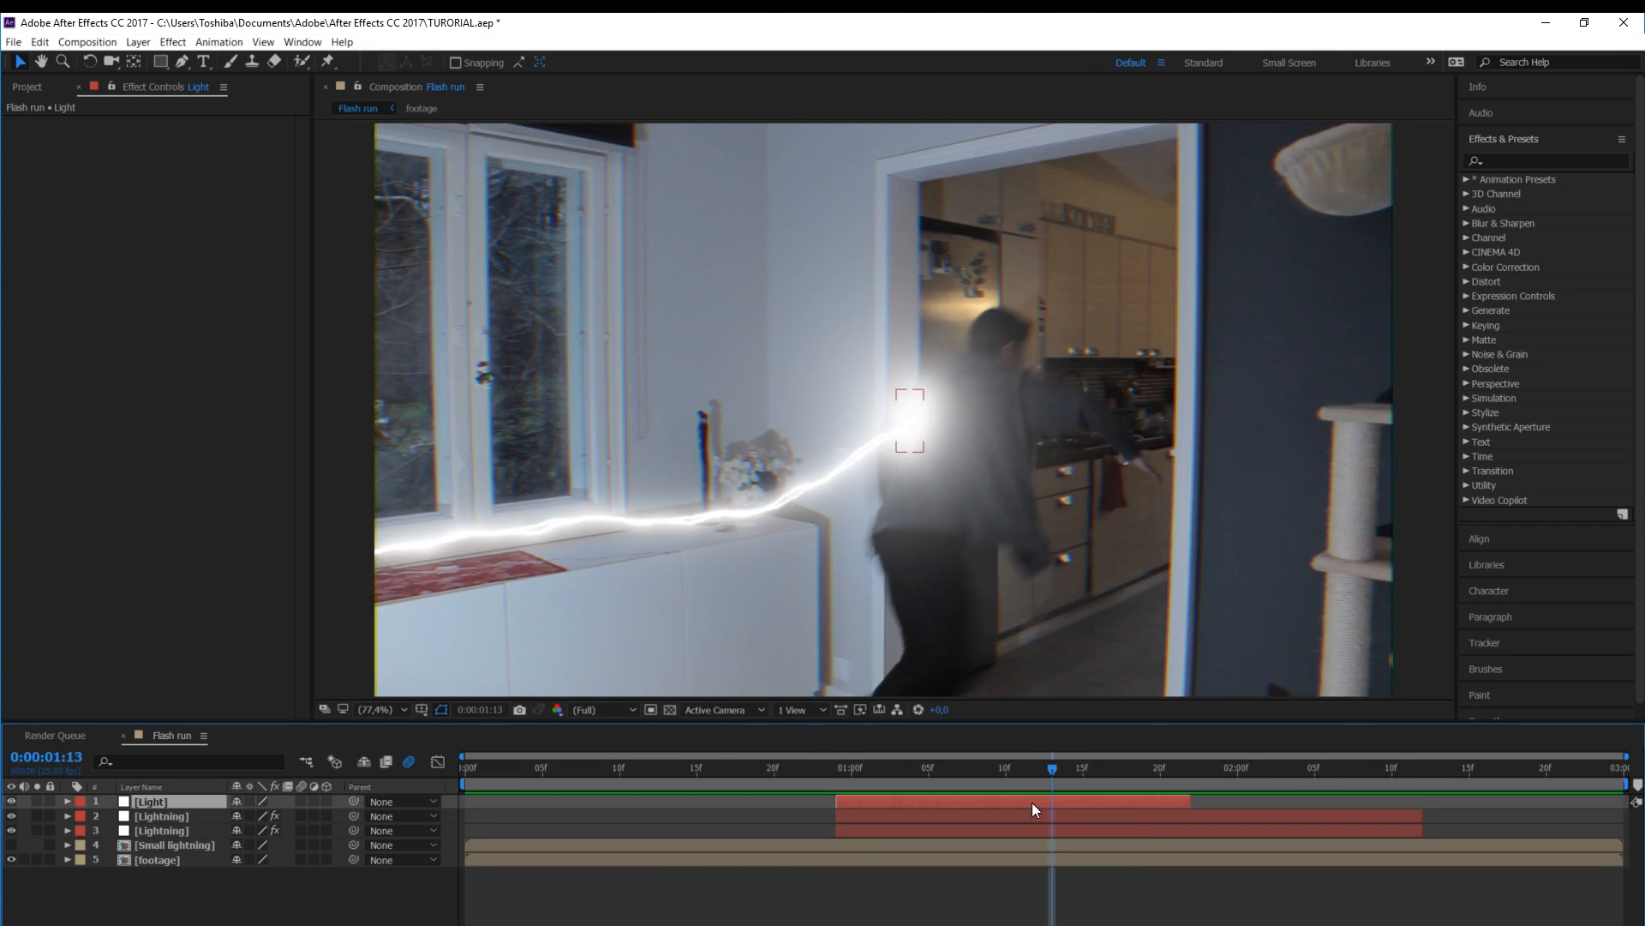
{"action": "key", "text": "ctrl+d"}
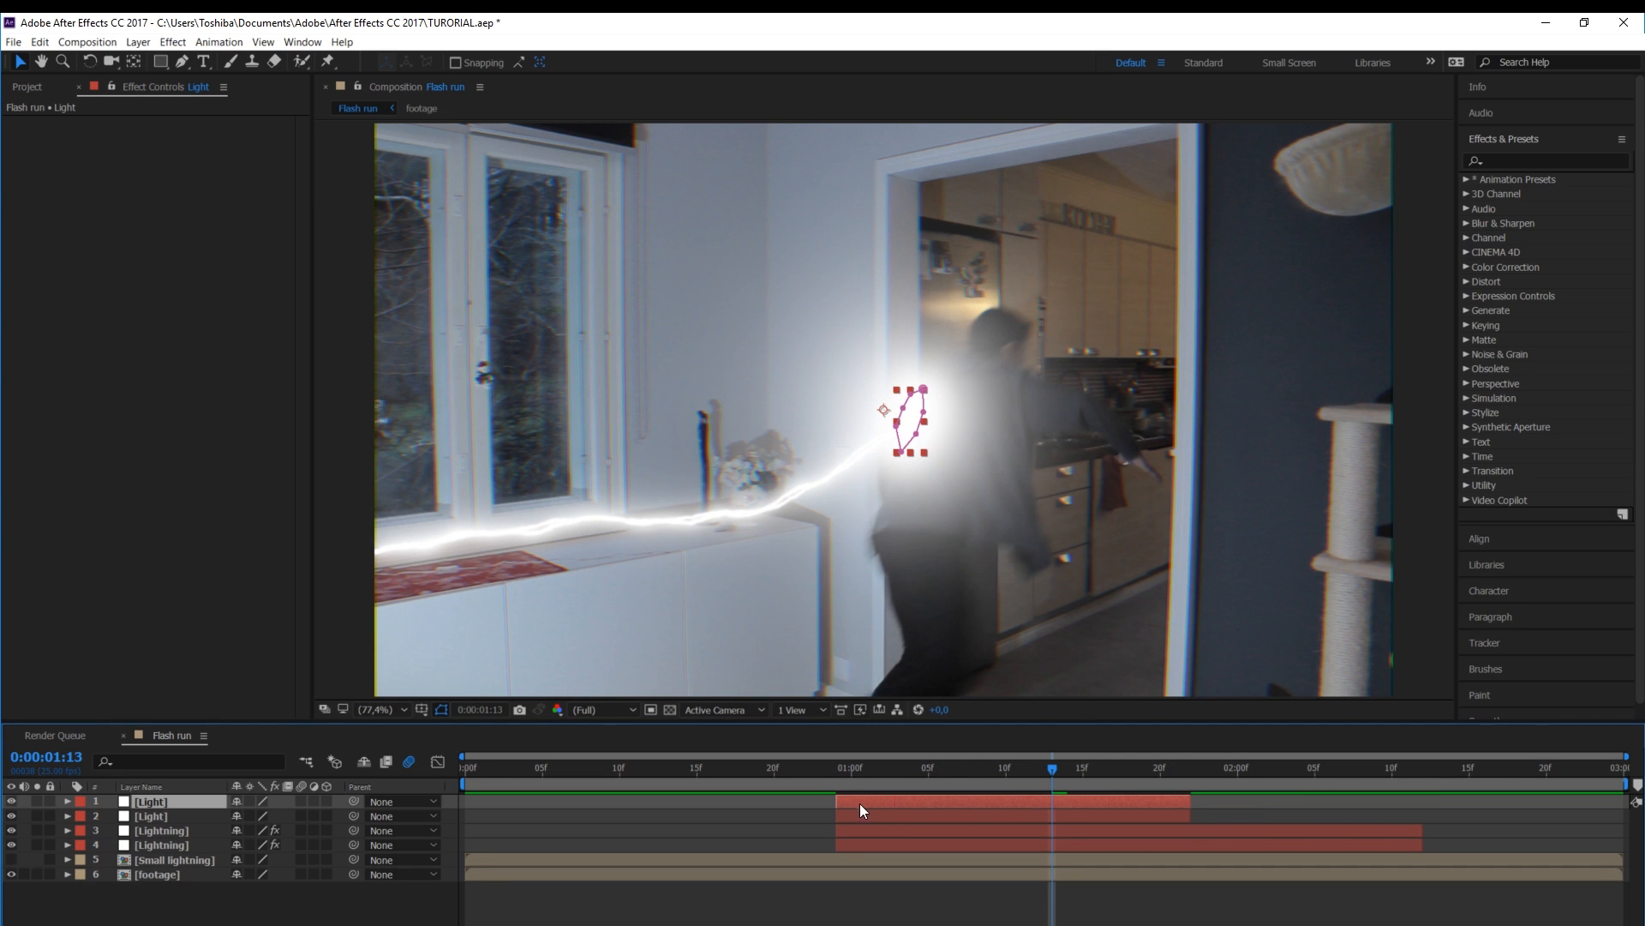
{"action": "left_click_drag", "start_coordinate": [1032, 774], "coordinate": [1068, 775]}
{"action": "left_click_drag", "start_coordinate": [838, 804], "coordinate": [1053, 782]}
Delete all the masks from the copied Light layer
{"action": "left_click", "coordinate": [68, 802]}
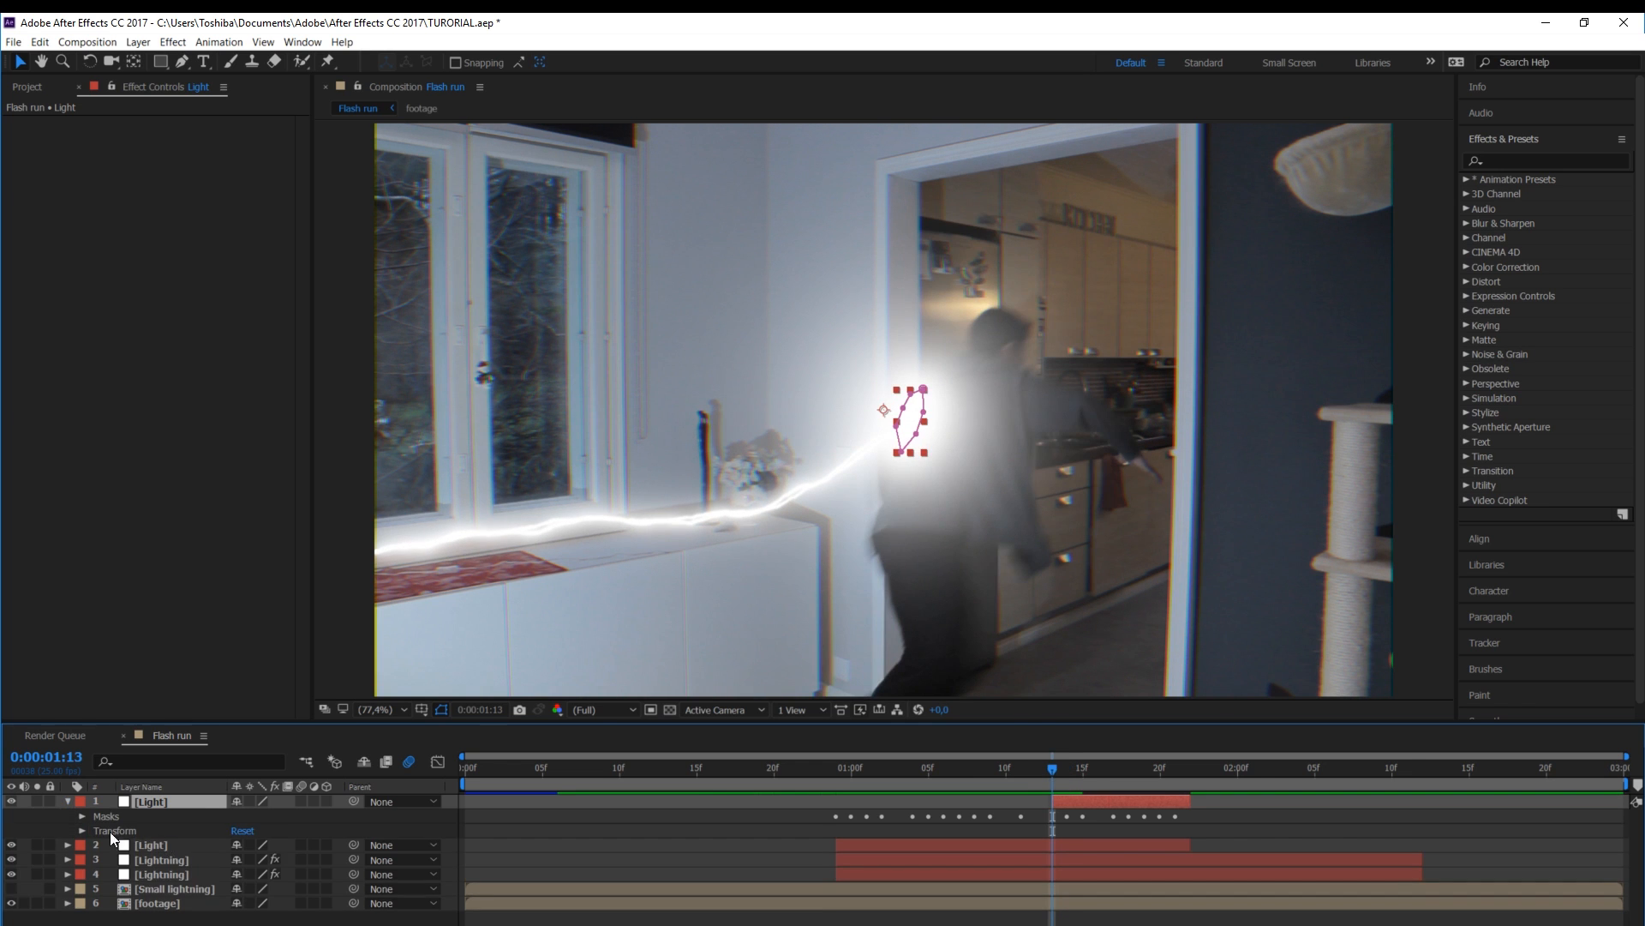
{"action": "left_click", "coordinate": [82, 816]}
{"action": "left_click", "coordinate": [120, 820]}
{"action": "key", "text": "Delete"}
With the copied Light layer hidden, draw a closed Pen mask around the frame's lower-left corner, extending outside the frame, and show the layer again
{"action": "key", "text": "g"}
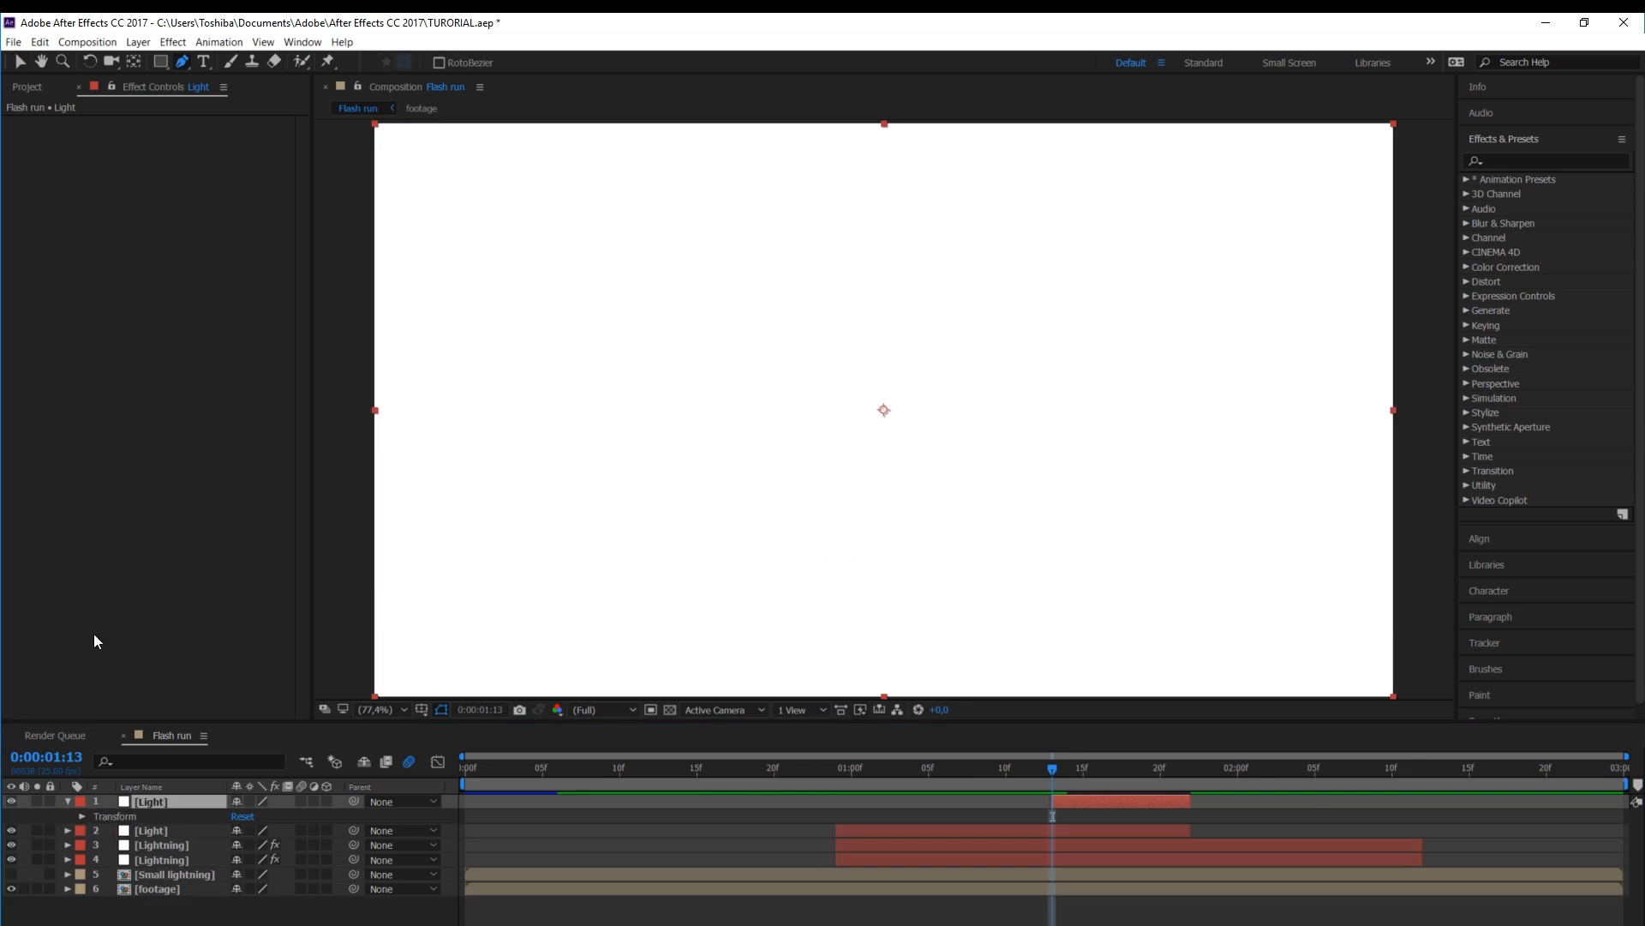
{"action": "left_click", "coordinate": [12, 802]}
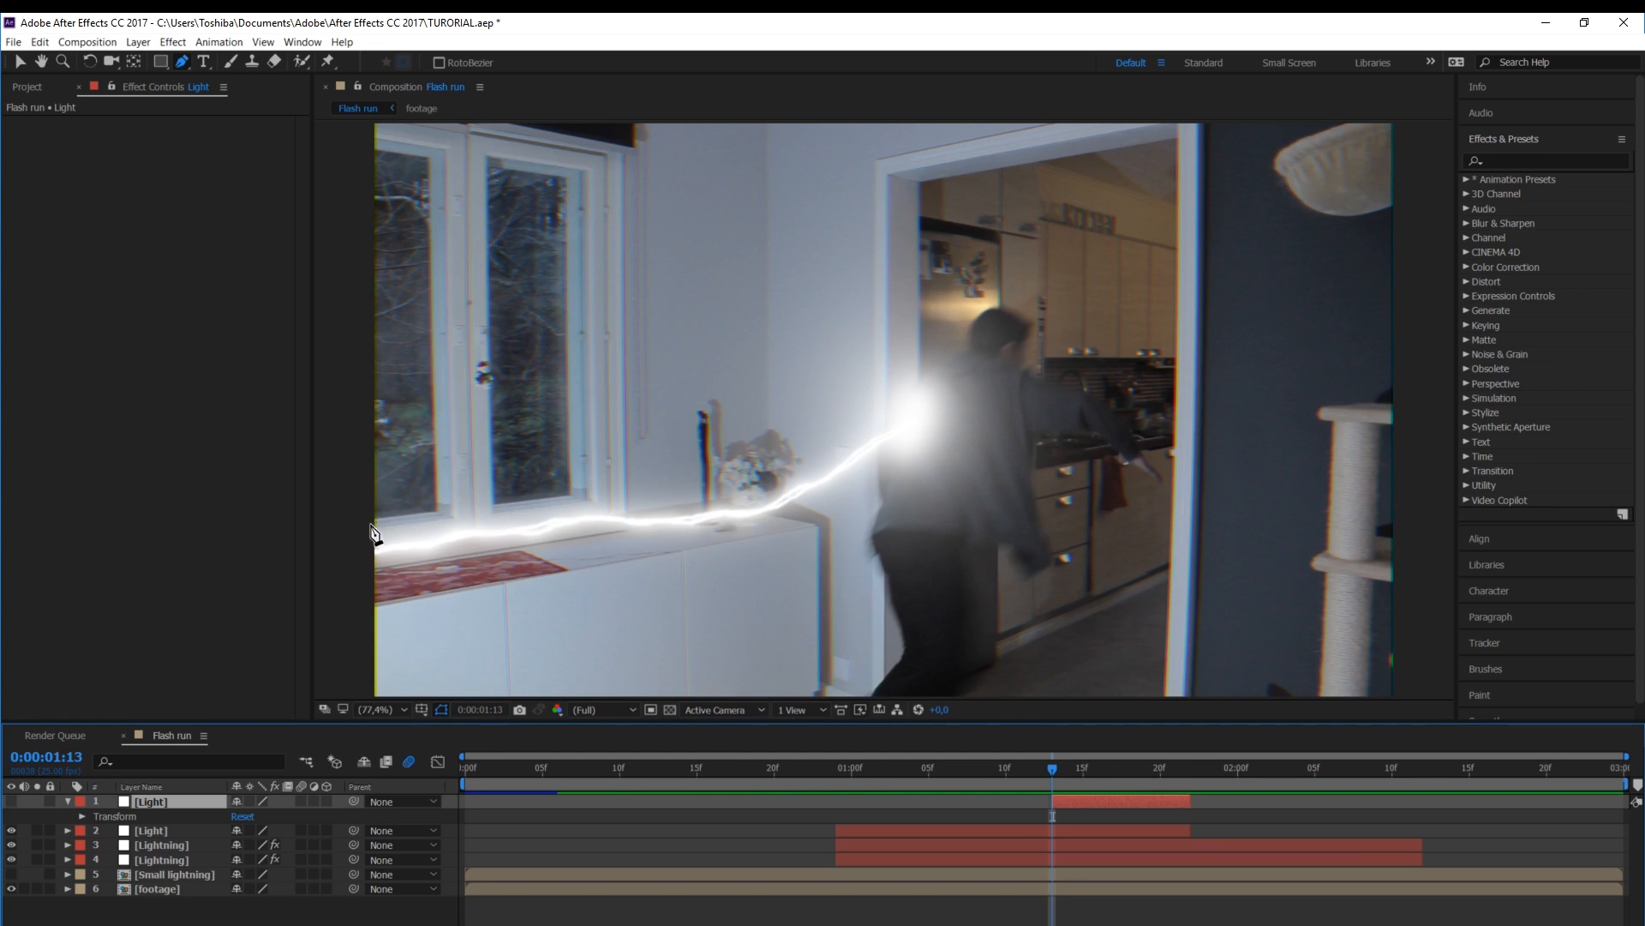
{"action": "left_click_drag", "start_coordinate": [371, 494], "coordinate": [403, 500]}
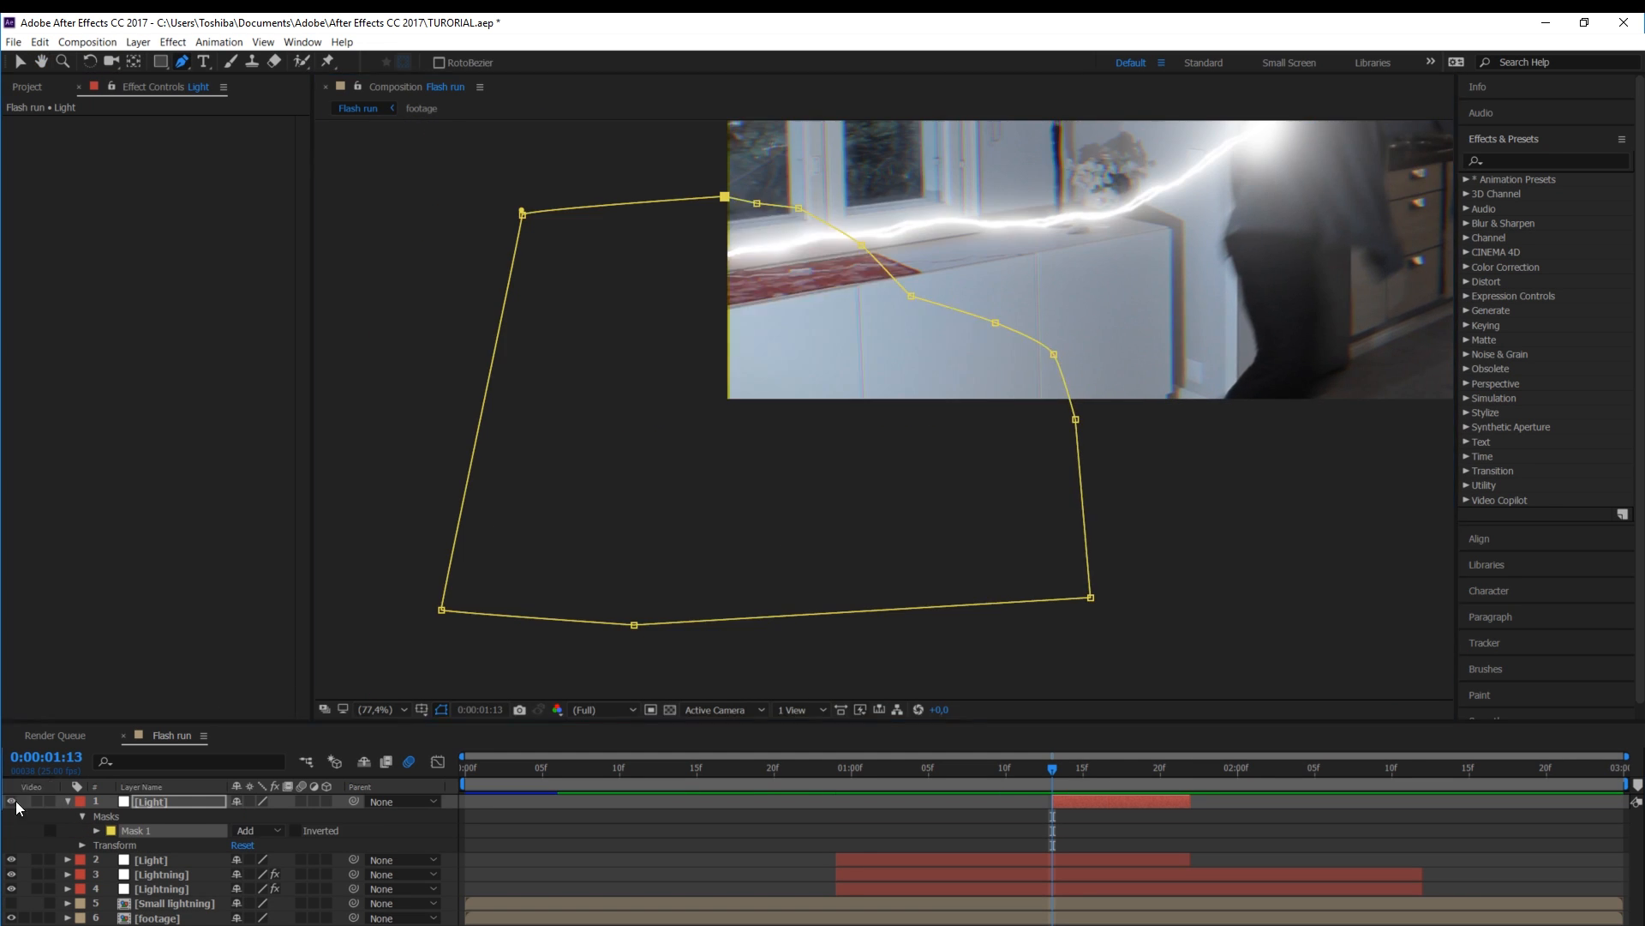
Feather the copied Light layer's Mask 1 by 326 pixels
{"action": "left_click", "coordinate": [97, 830]}
{"action": "left_click_drag", "start_coordinate": [275, 860], "coordinate": [374, 834]}
{"action": "left_click_drag", "start_coordinate": [274, 859], "coordinate": [72, 809]}
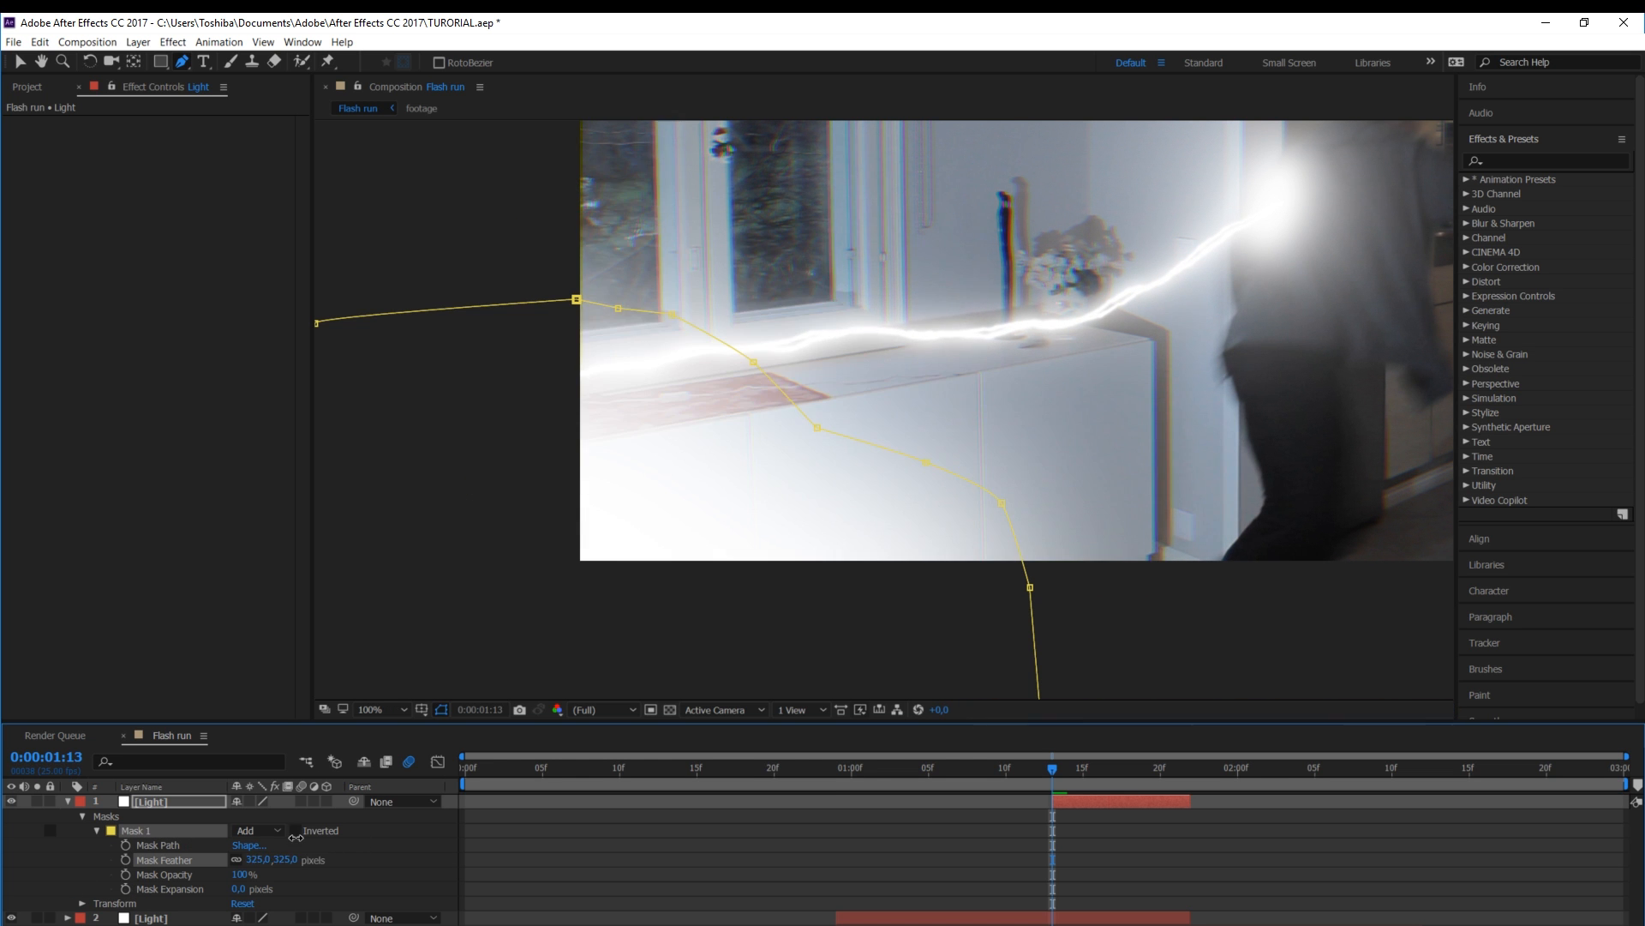
{"action": "left_click", "coordinate": [1084, 803]}
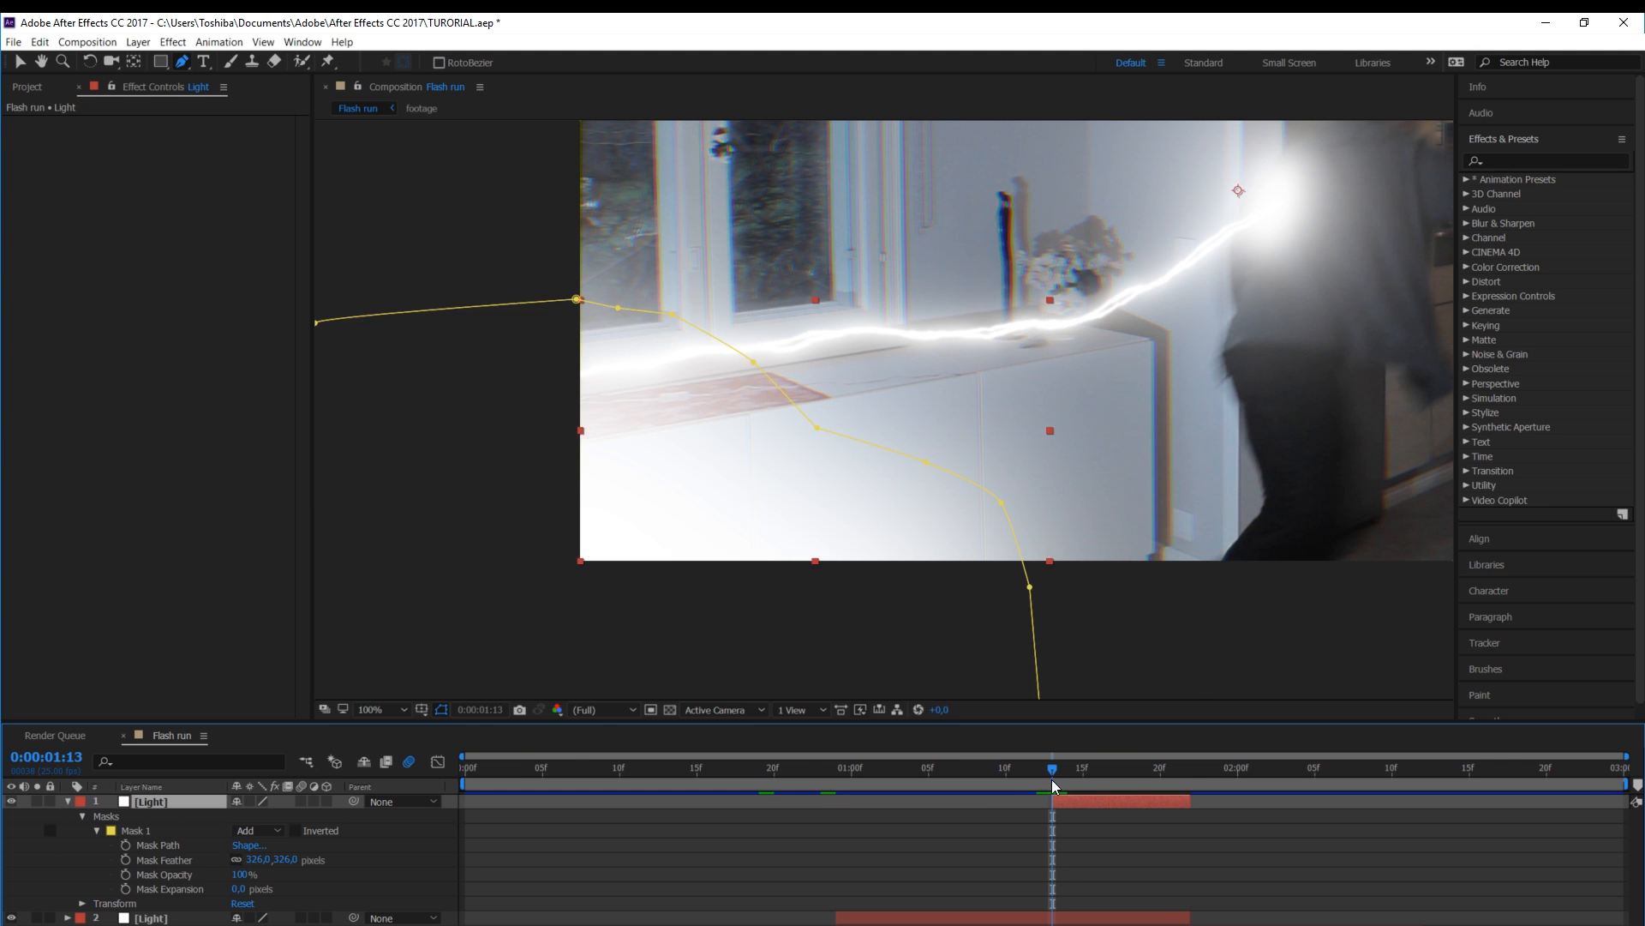
Duplicate Mask 1 on the copied Light layer and set the duplicate's feather to 1088 pixels
{"action": "left_click", "coordinate": [133, 831]}
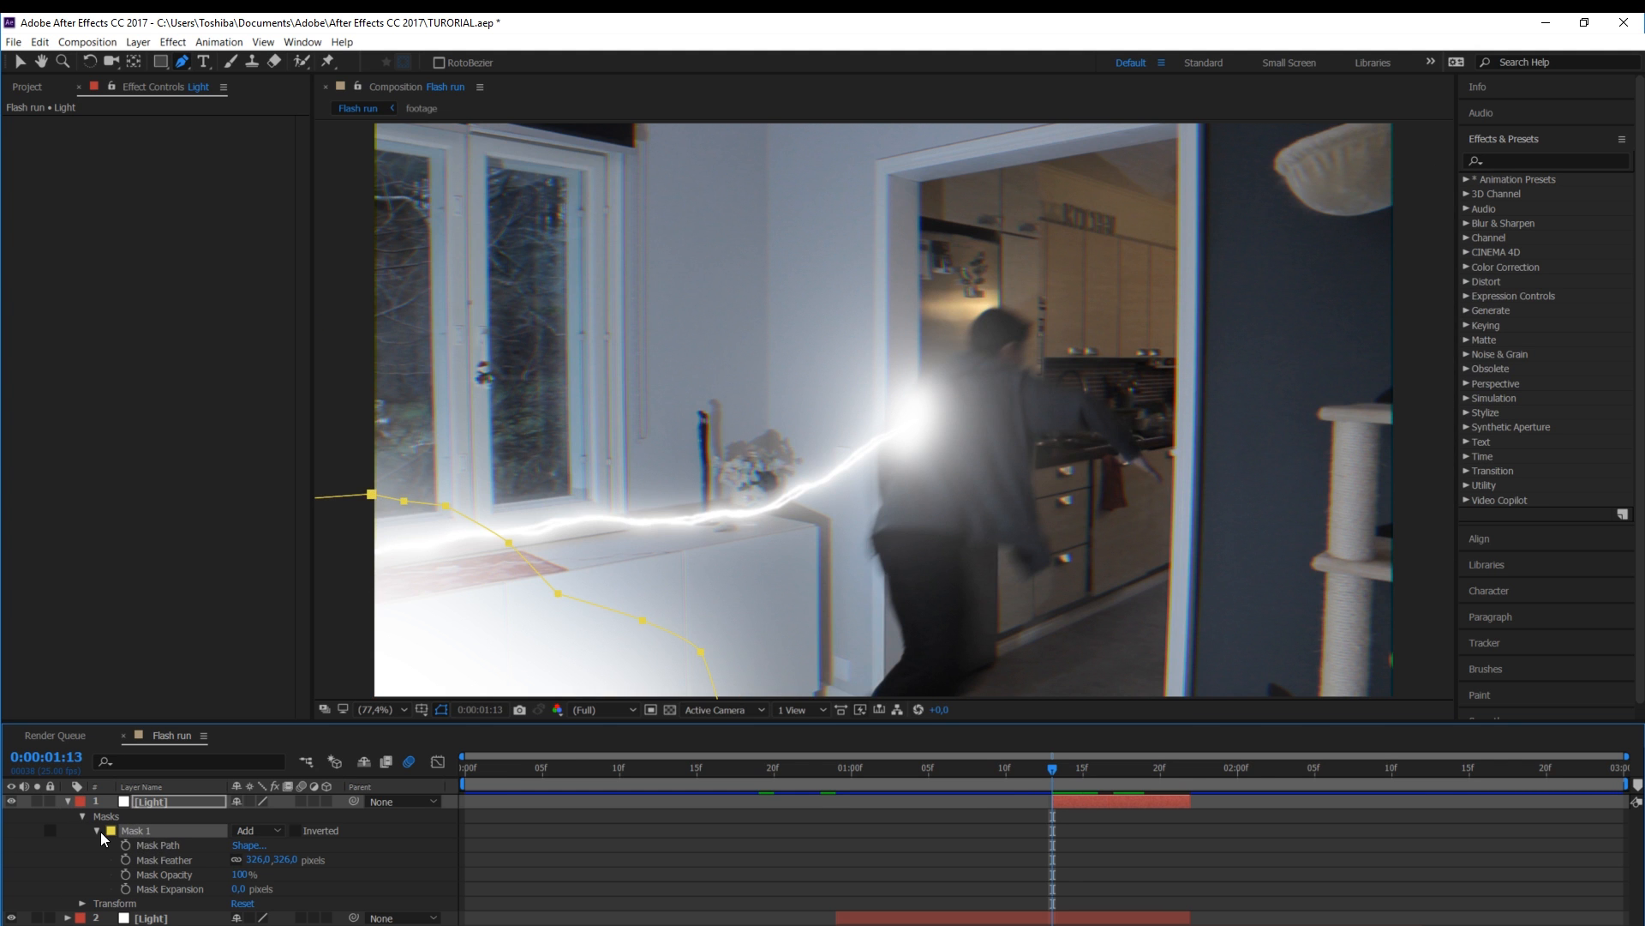
{"action": "left_click", "coordinate": [97, 831]}
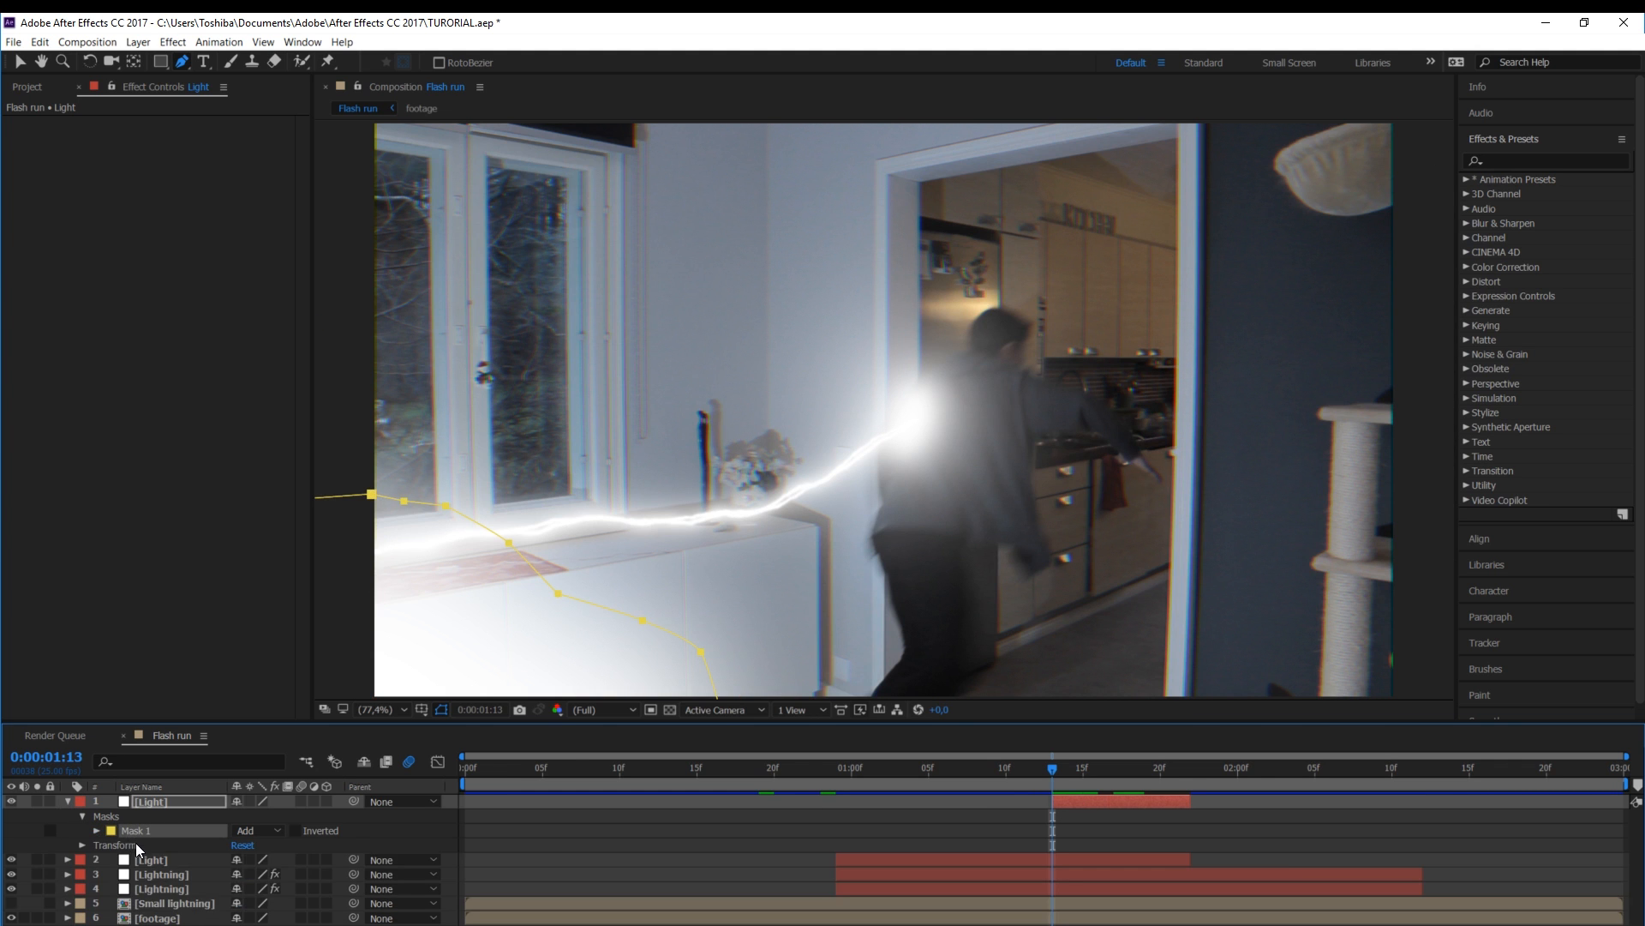
{"action": "key", "text": "ctrl+d"}
{"action": "left_click", "coordinate": [96, 845]}
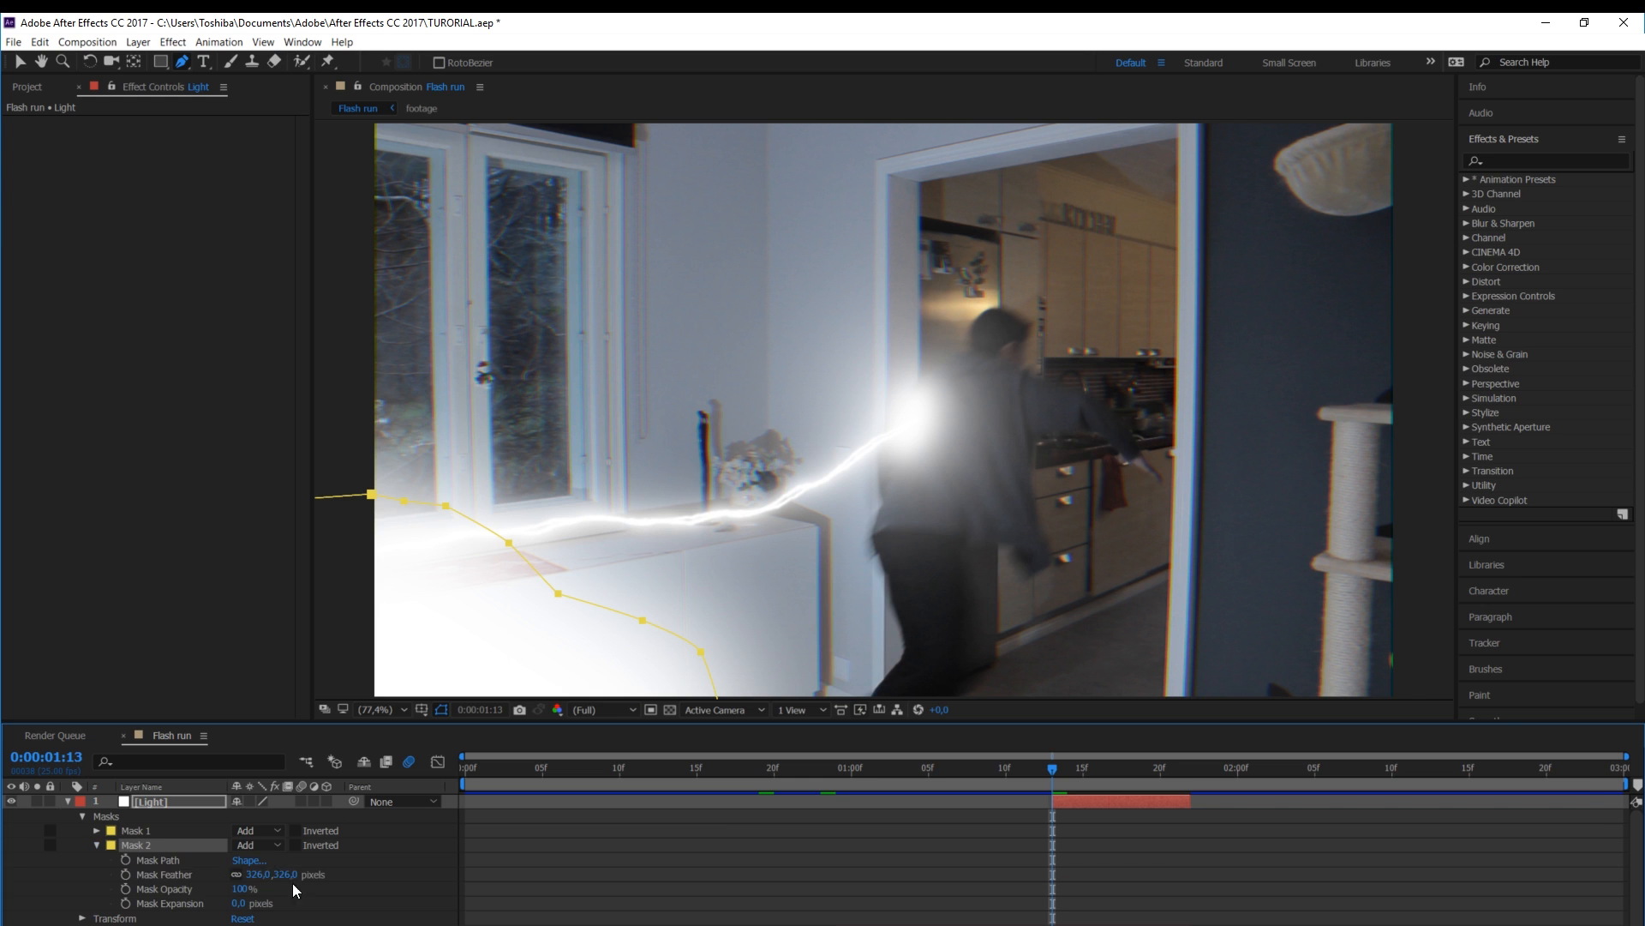
{"action": "left_click_drag", "start_coordinate": [771, 823], "coordinate": [831, 803]}
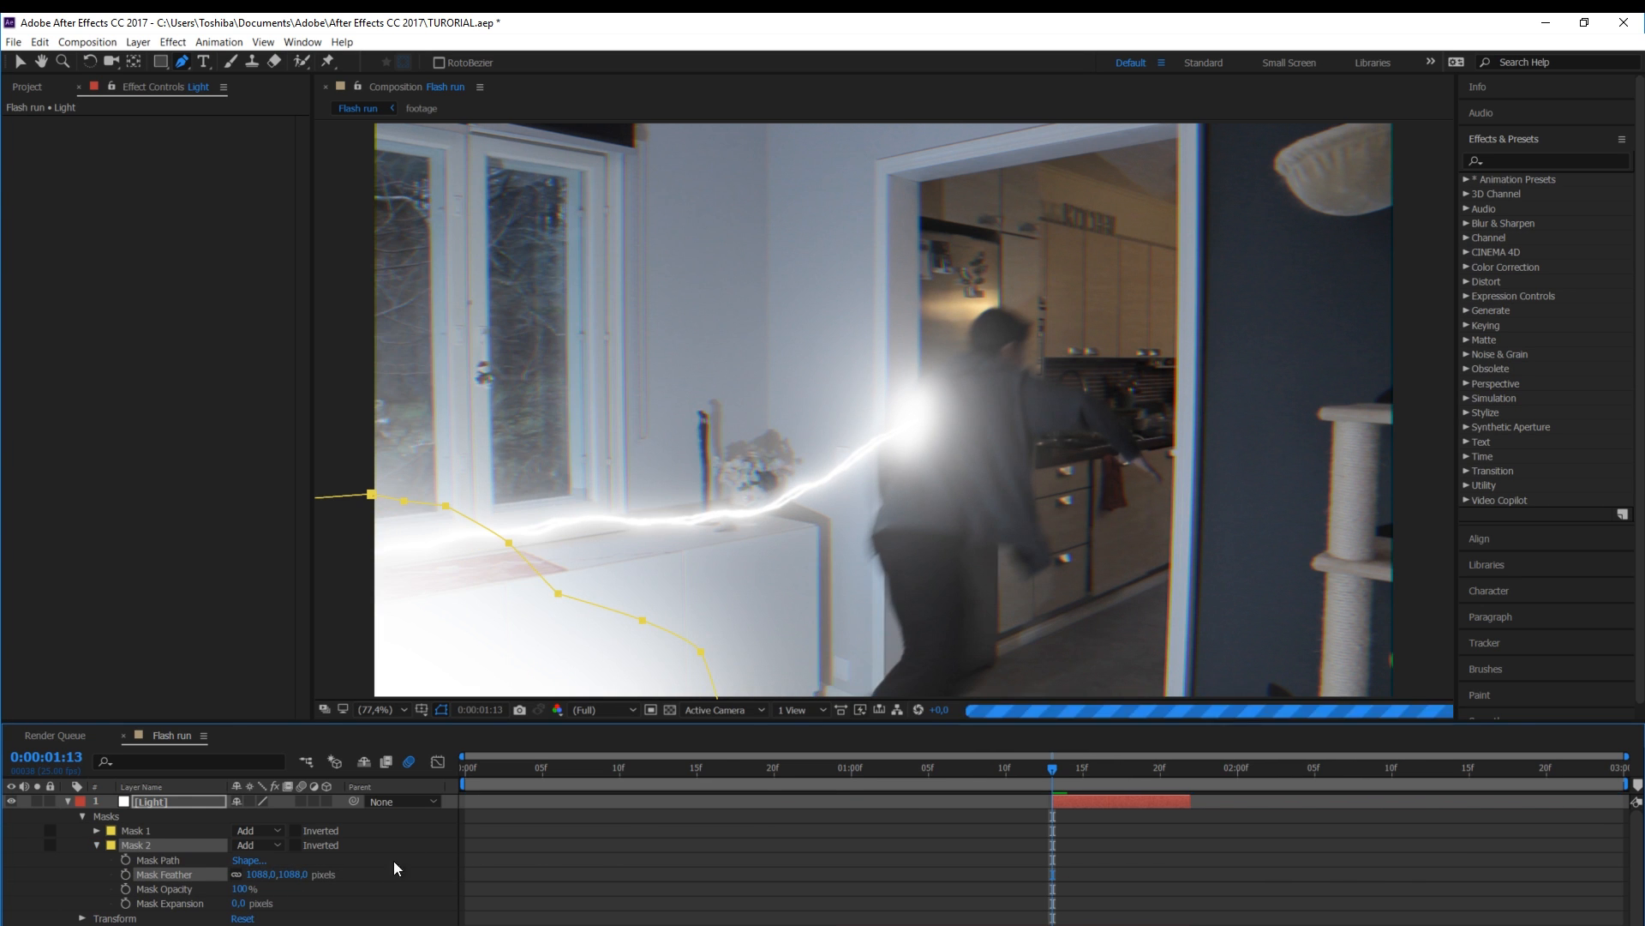
{"action": "left_click", "coordinate": [96, 845]}
Set the copied Light layer to start at 0:00:01:12 and end at 0:00:02:05, and preview the animation
{"action": "left_click", "coordinate": [1101, 802]}
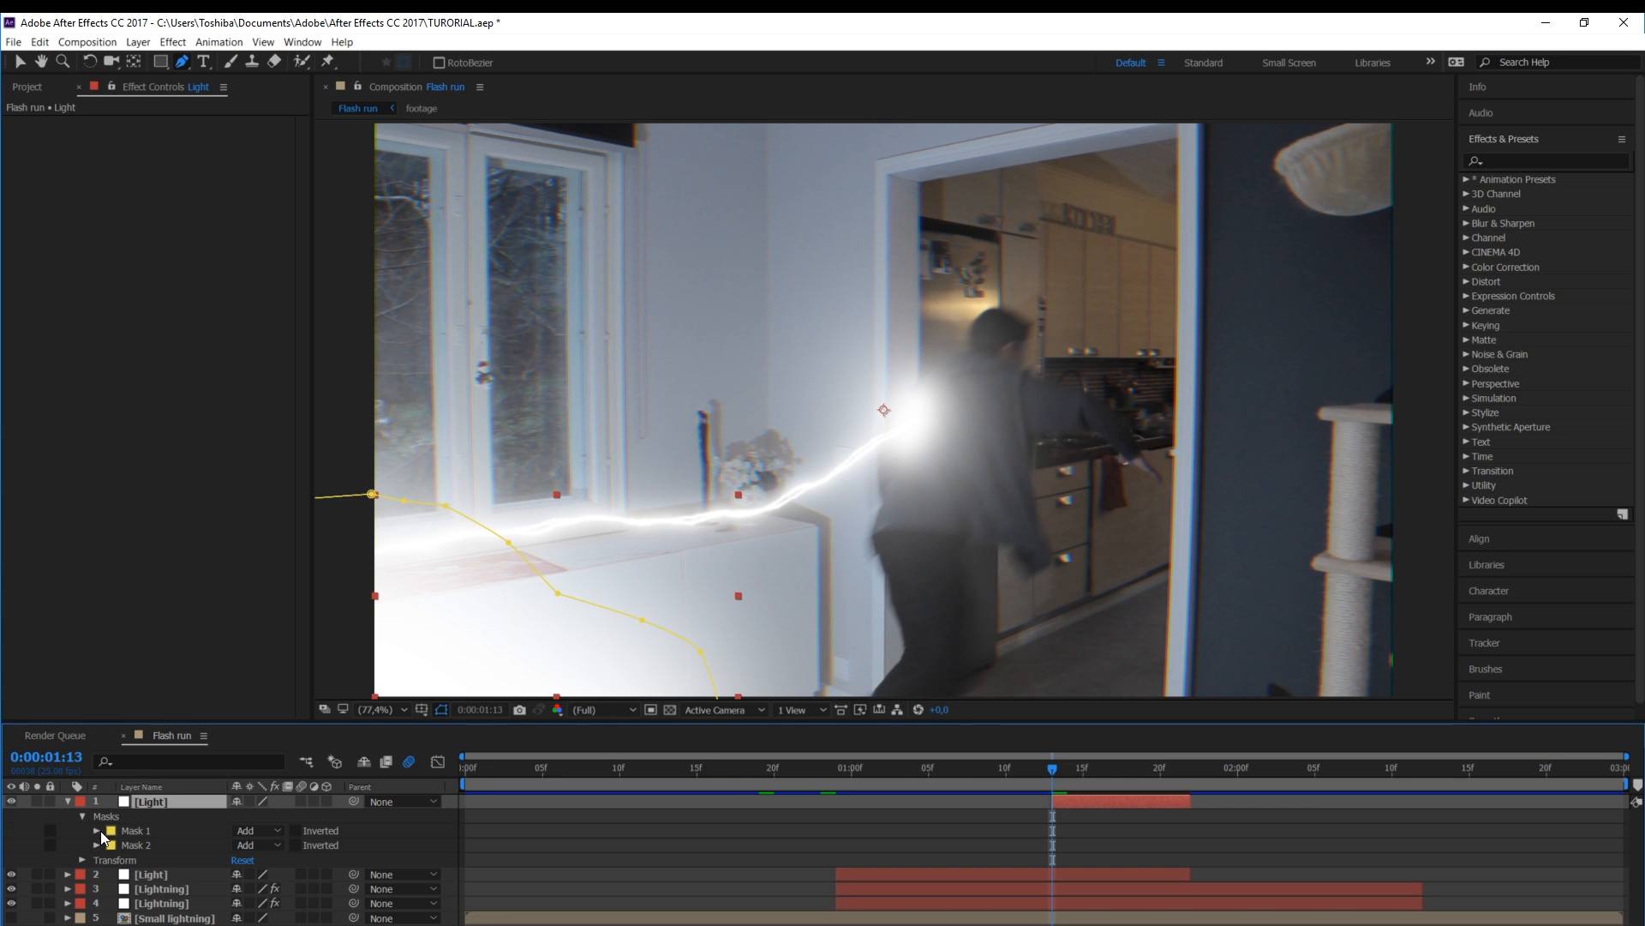
{"action": "left_click", "coordinate": [83, 860]}
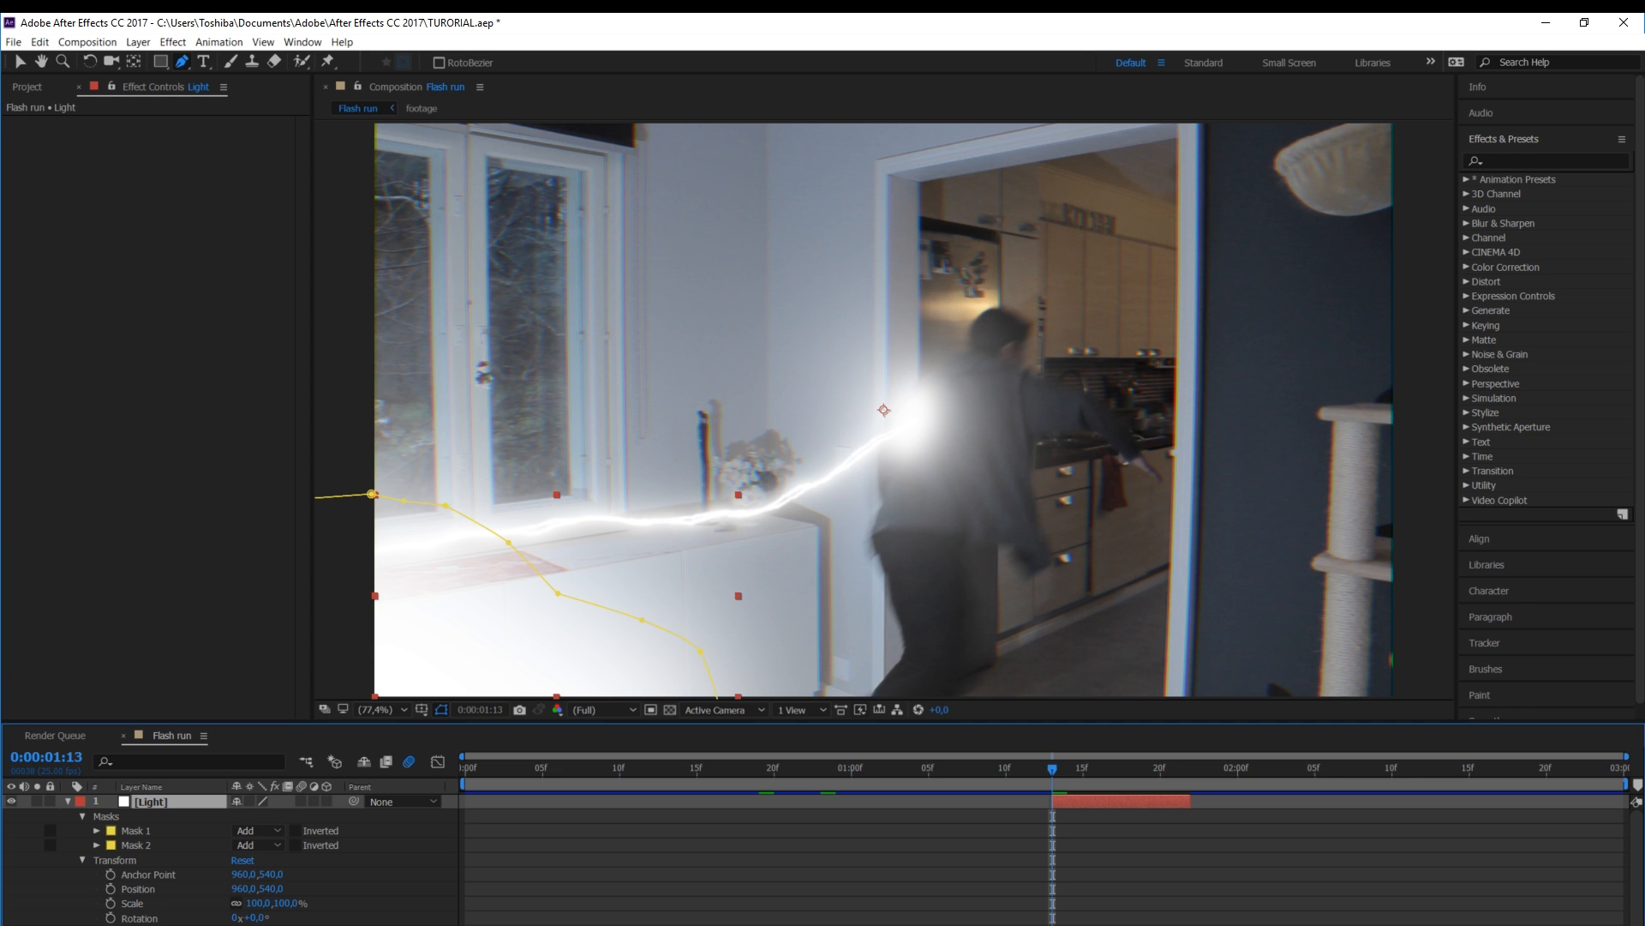
{"action": "key", "text": "Page_Up"}
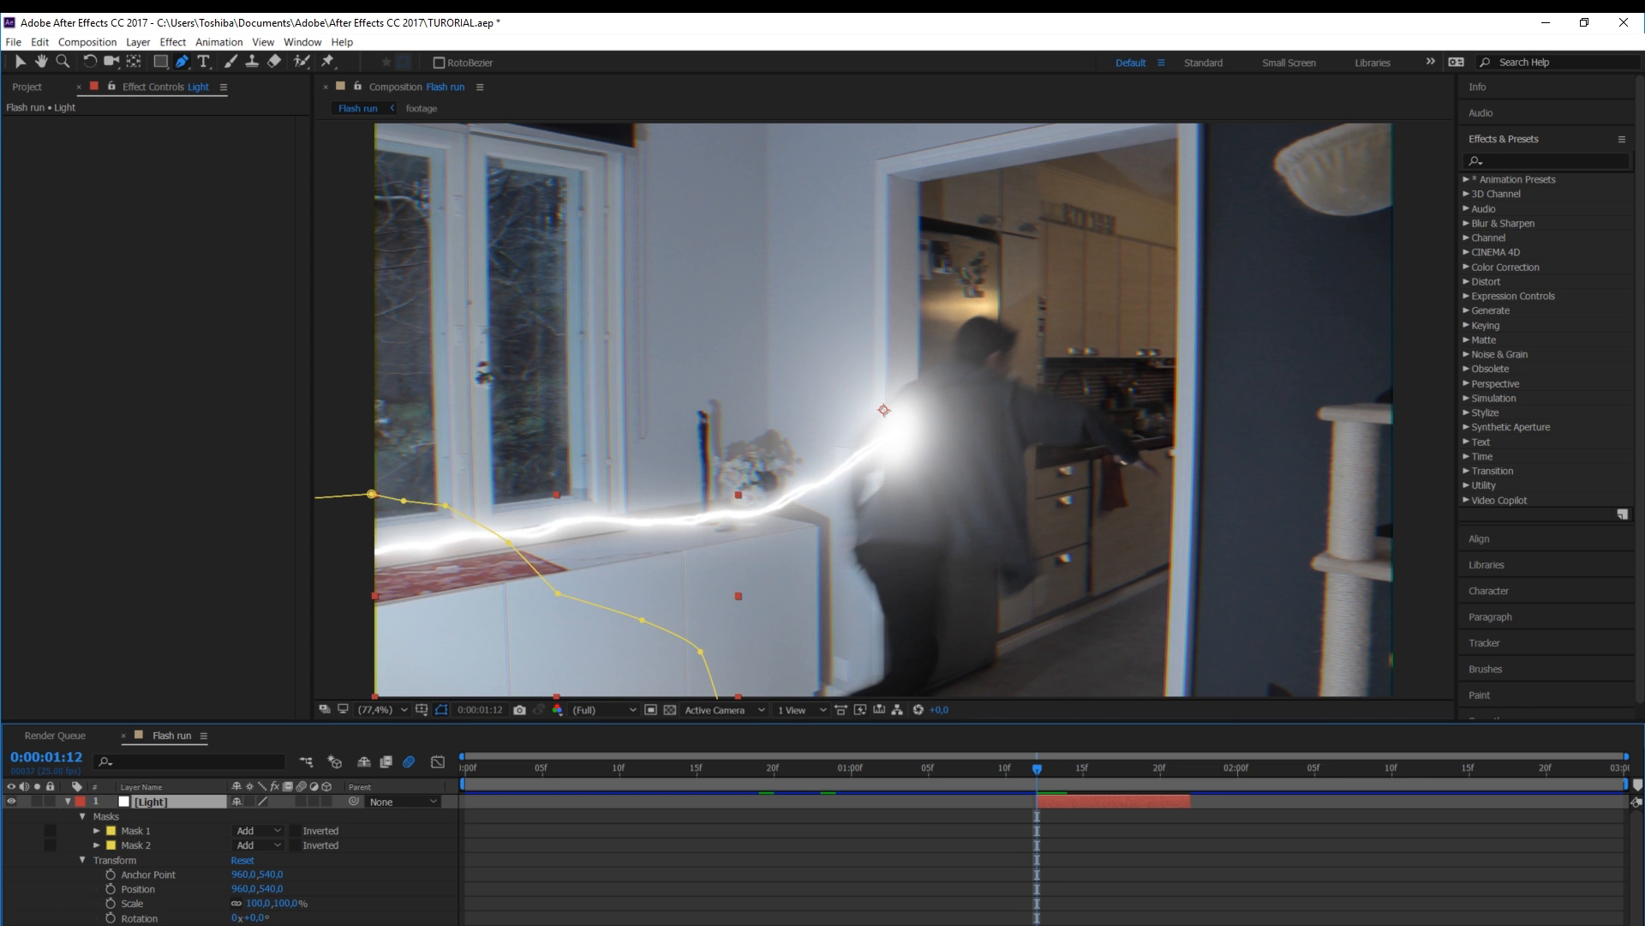
{"action": "key", "text": "Return"}
{"action": "mouse_move", "coordinate": [1013, 775]}
{"action": "left_mouse_down"}
{"action": "mouse_move", "coordinate": [1283, 754]}
{"action": "mouse_move", "coordinate": [1329, 768]}
{"action": "left_mouse_up"}
{"action": "left_click_drag", "start_coordinate": [1330, 768], "coordinate": [1315, 768]}
{"action": "left_click_drag", "start_coordinate": [1190, 802], "coordinate": [1325, 803]}
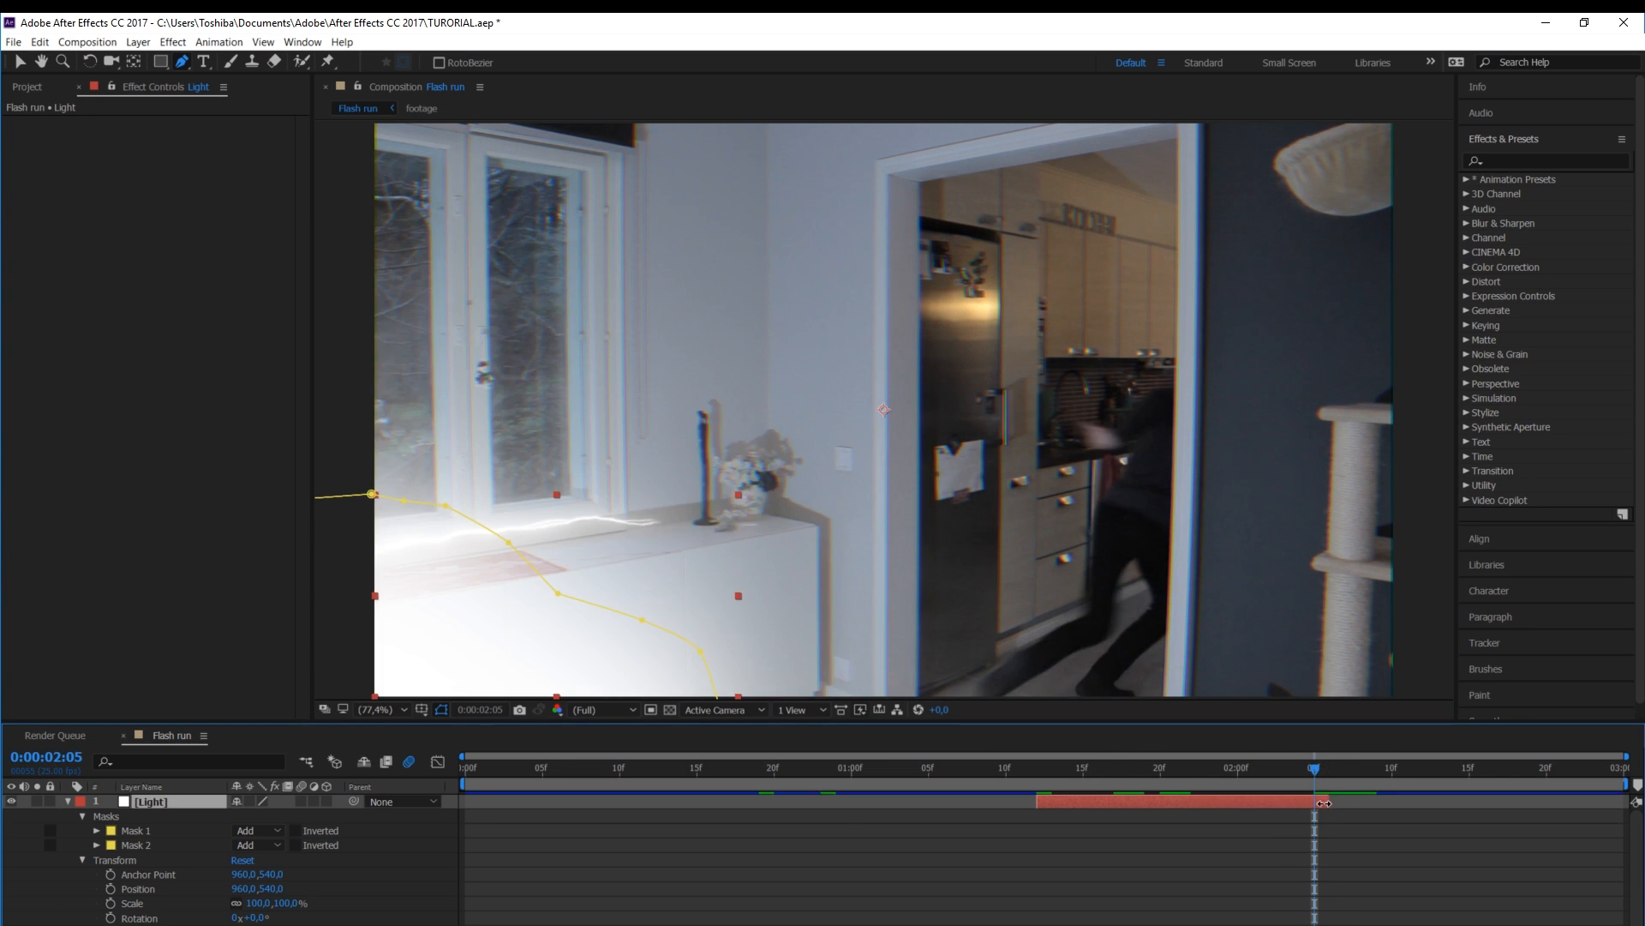
{"action": "key", "text": "Return"}
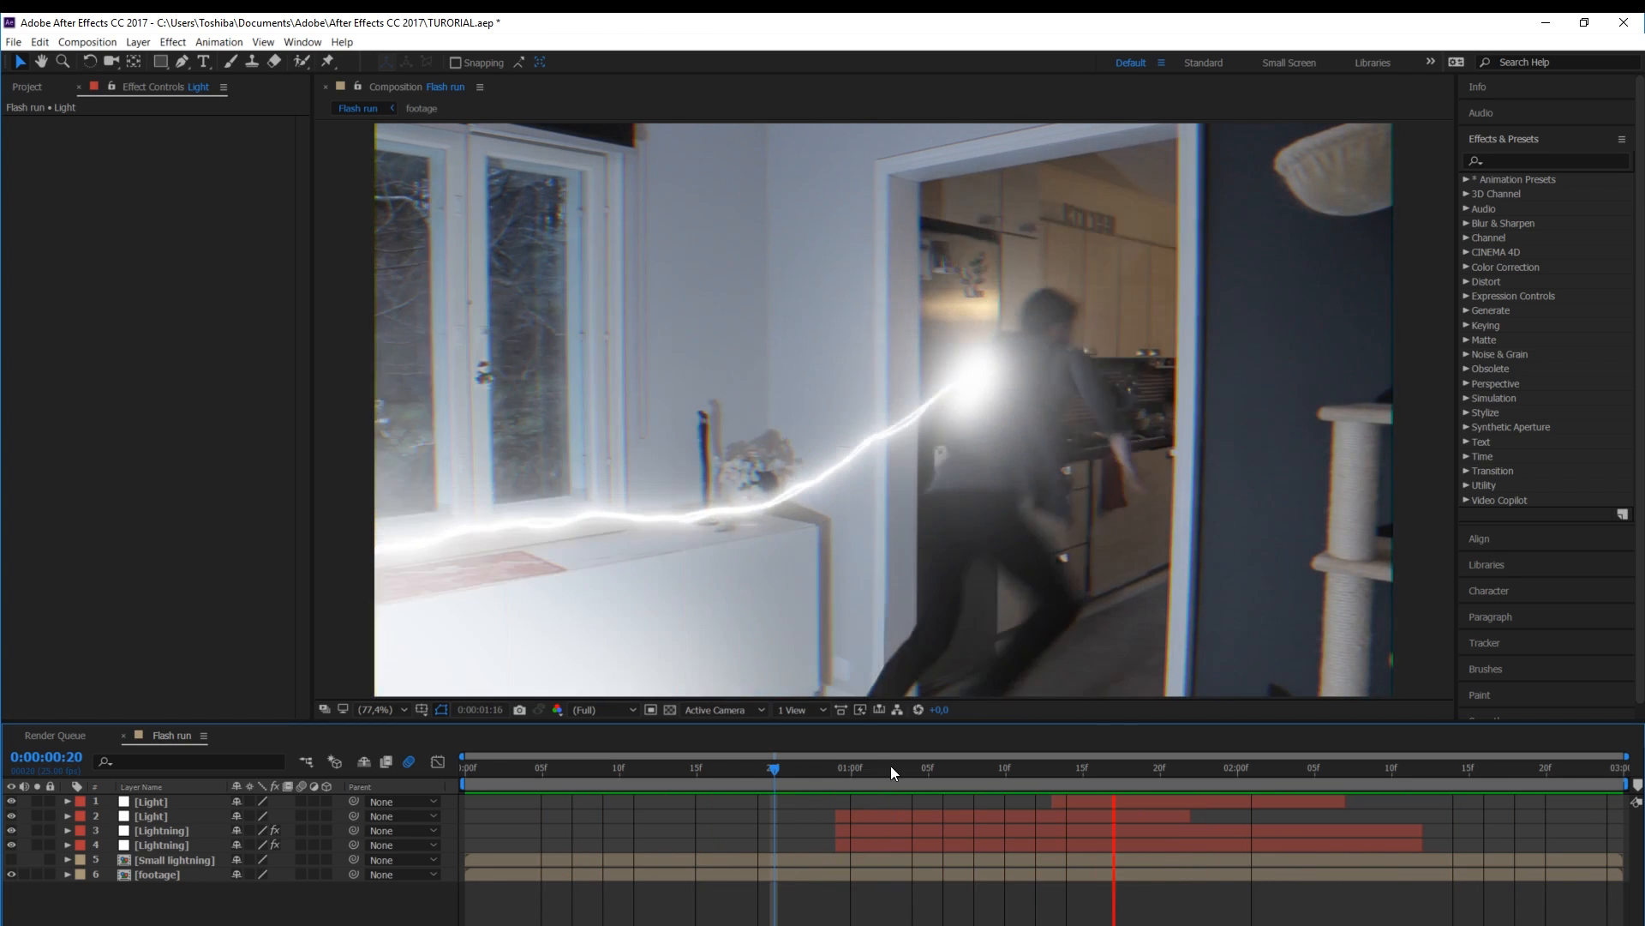
{"action": "key", "text": "space"}
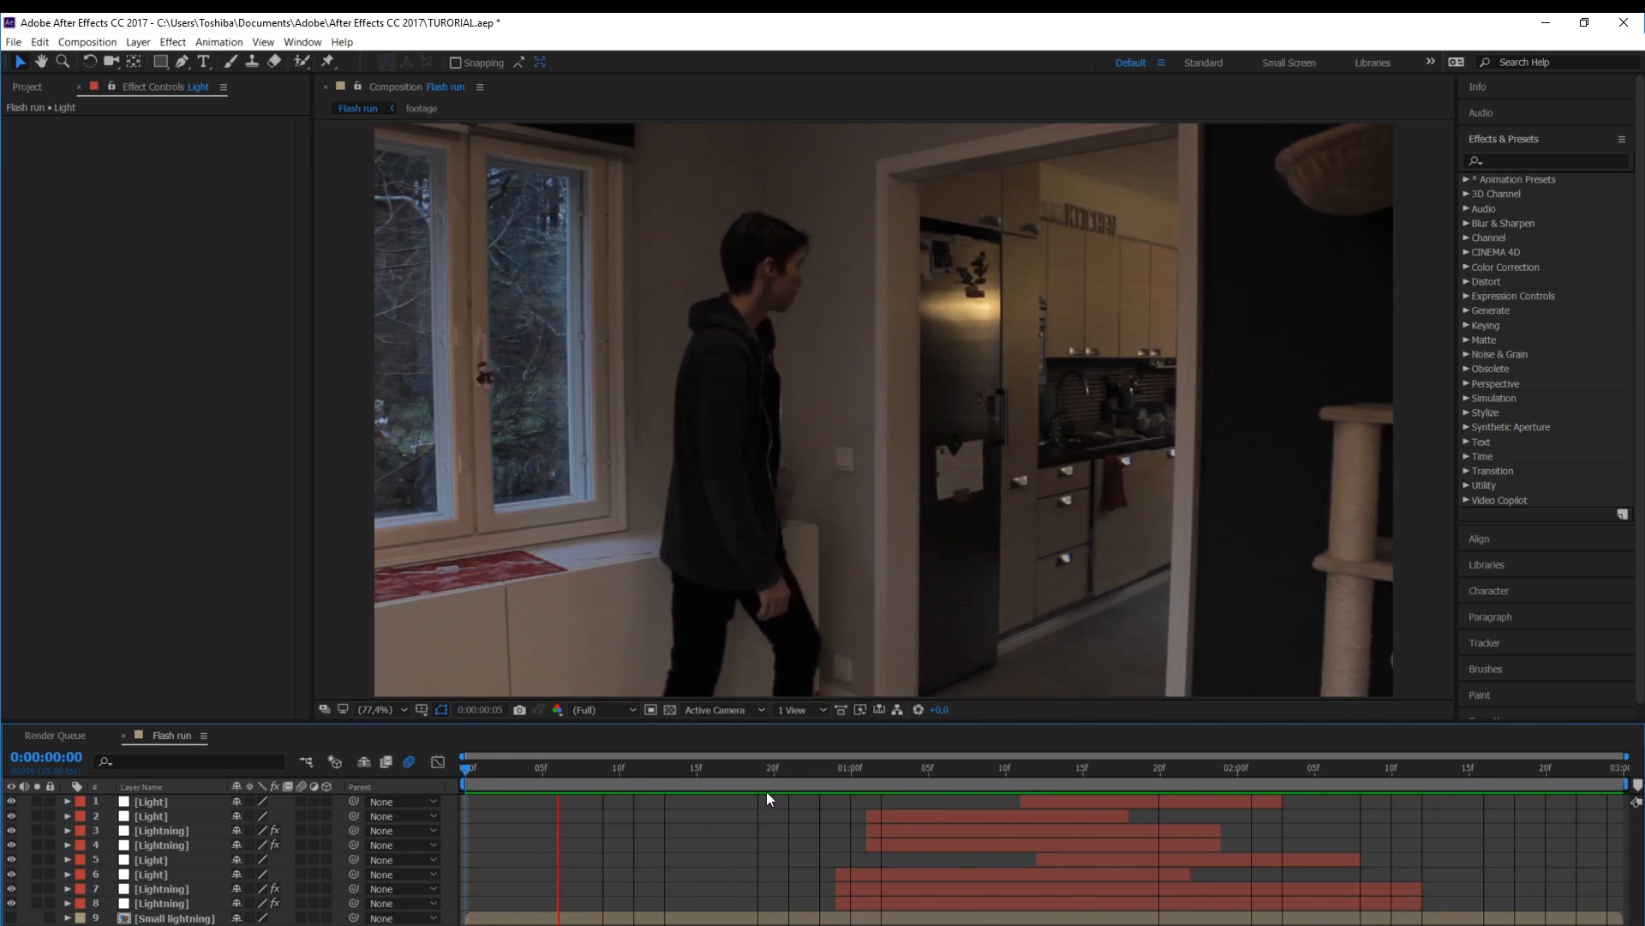
Pre-compose all the Light and Lightning layers into a new composition named Lightning
{"action": "left_click", "coordinate": [1037, 803]}
{"action": "left_click", "coordinate": [1038, 815], "text": "ctrl"}
{"action": "left_click", "coordinate": [1045, 830], "text": "ctrl"}
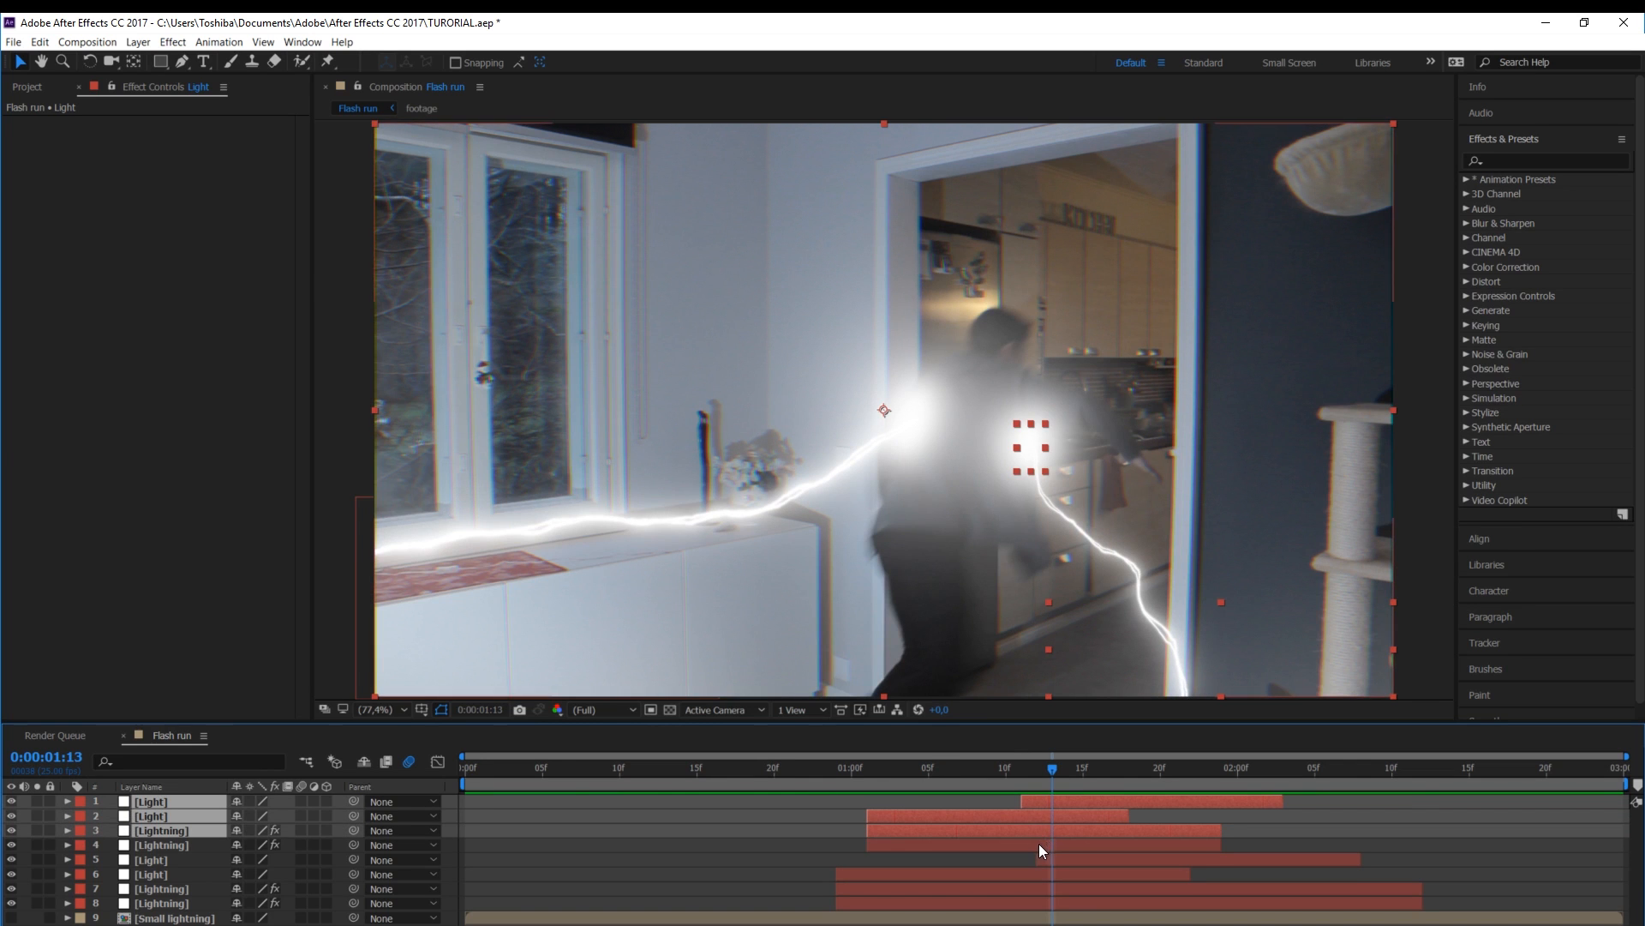
{"action": "left_click", "coordinate": [1039, 845], "text": "ctrl"}
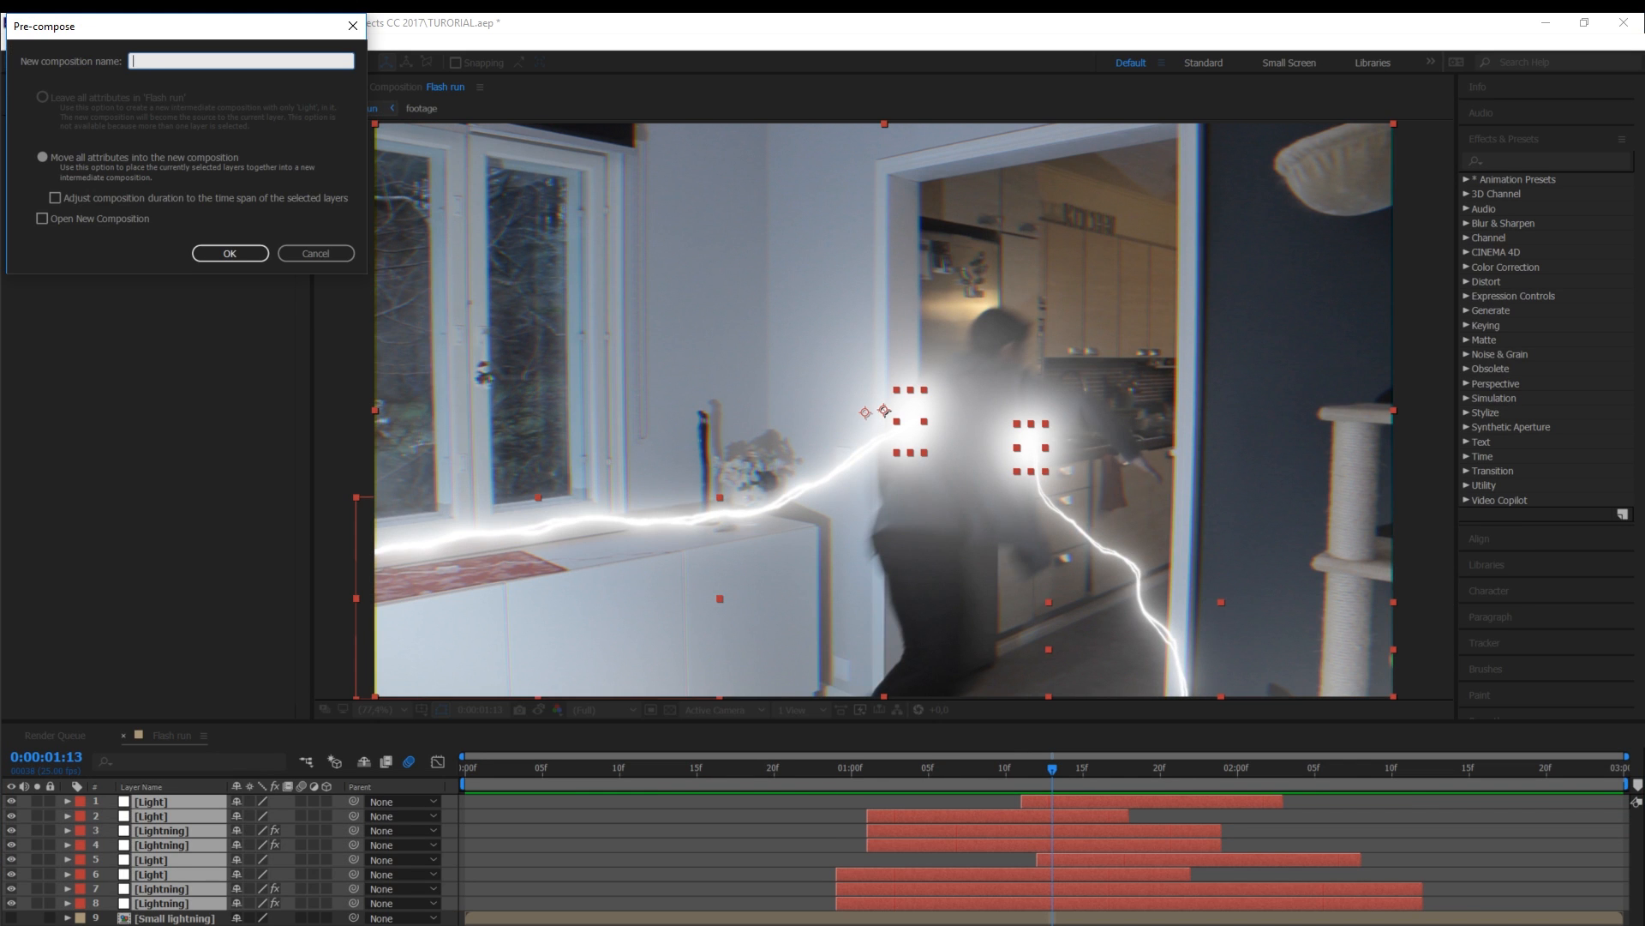
{"action": "type", "text": "Lightning"}
{"action": "left_click", "coordinate": [233, 257]}
Hide the Lightning pre-composition and preview the footage from the beginning
{"action": "left_click", "coordinate": [475, 774]}
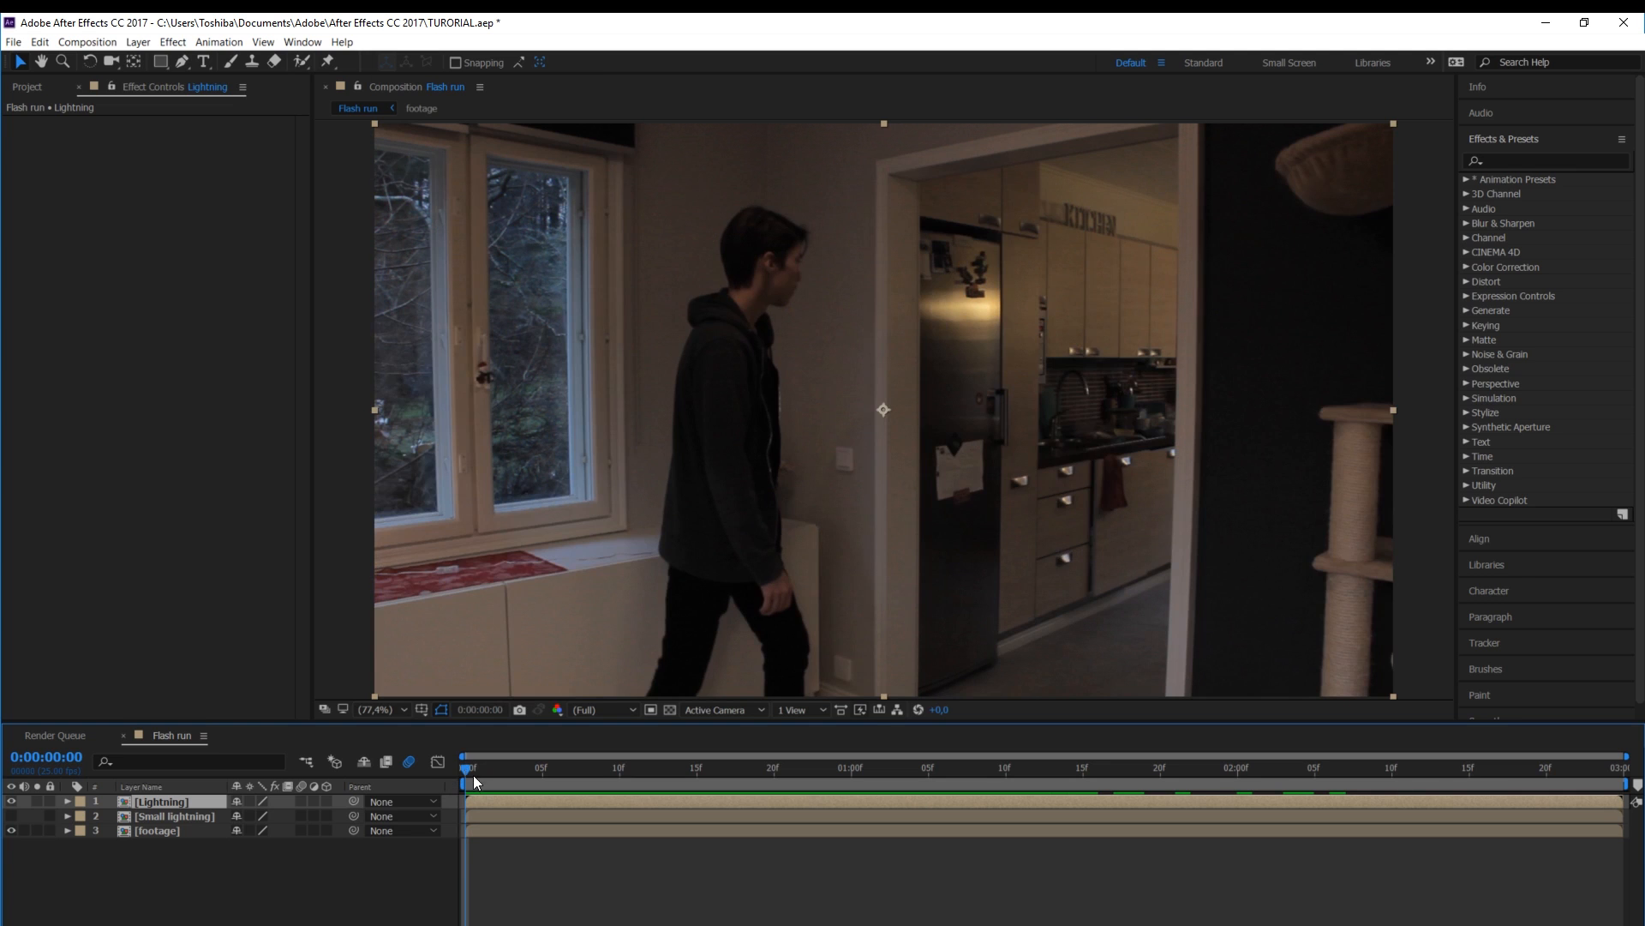
{"action": "left_click_drag", "start_coordinate": [476, 773], "coordinate": [18, 812]}
{"action": "left_click", "coordinate": [11, 801]}
{"action": "key", "text": "space"}
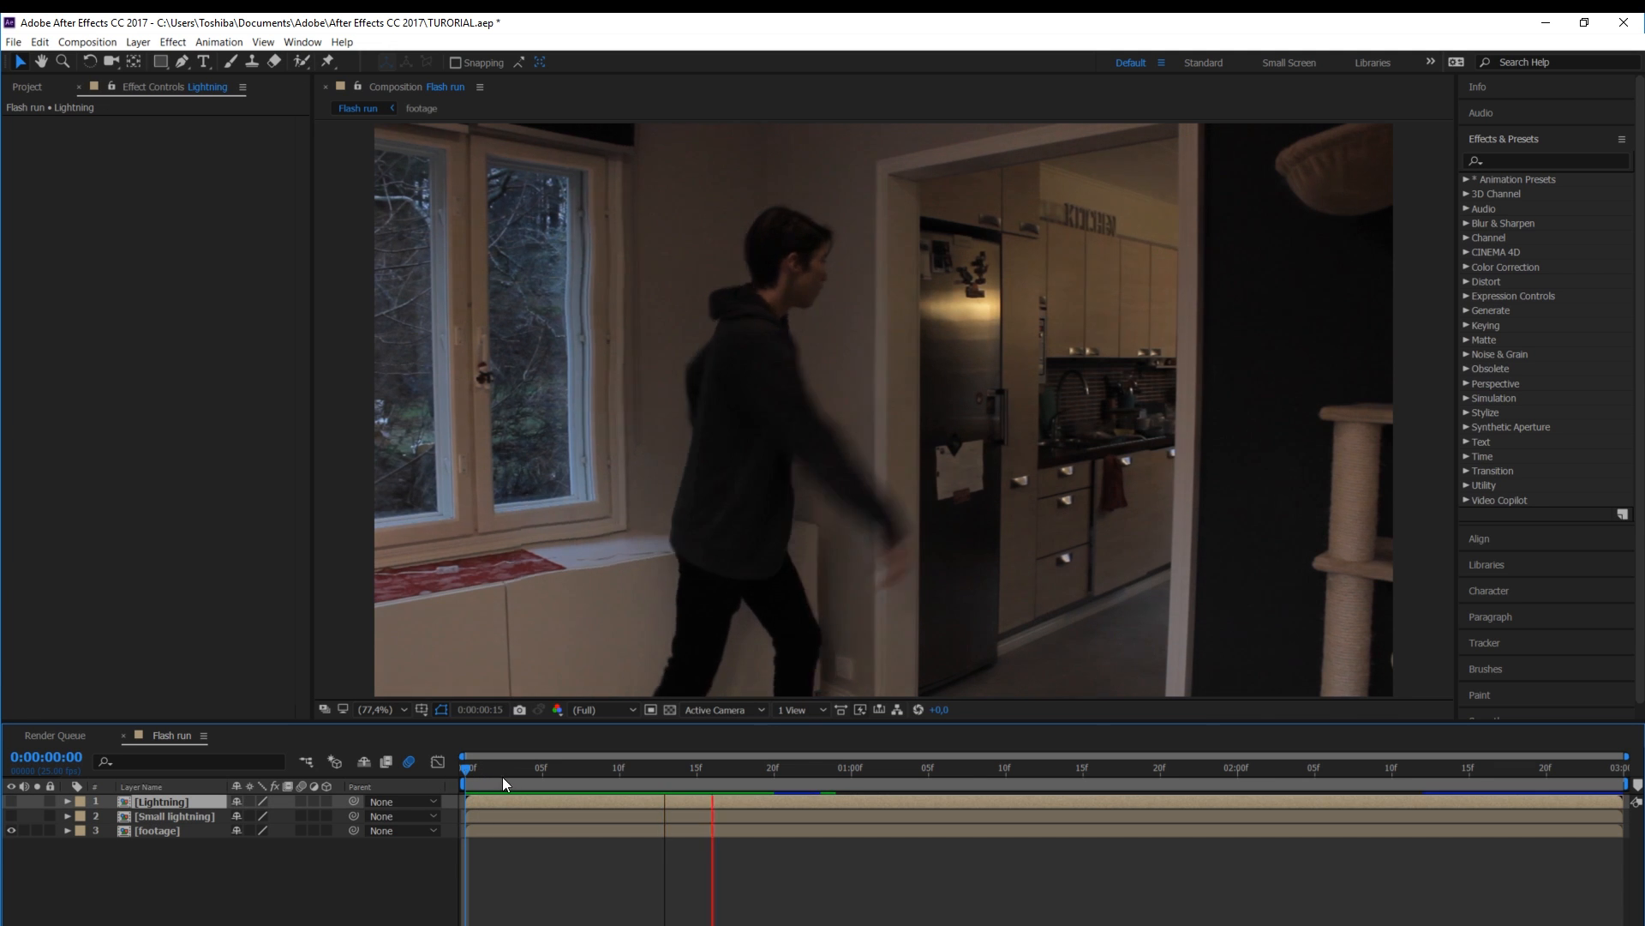
{"action": "key", "text": "space"}
{"action": "key", "text": "space"}
Create a white 1920 x 1080 px solid layer named Sparks
{"action": "left_click_drag", "start_coordinate": [665, 775], "coordinate": [774, 772]}
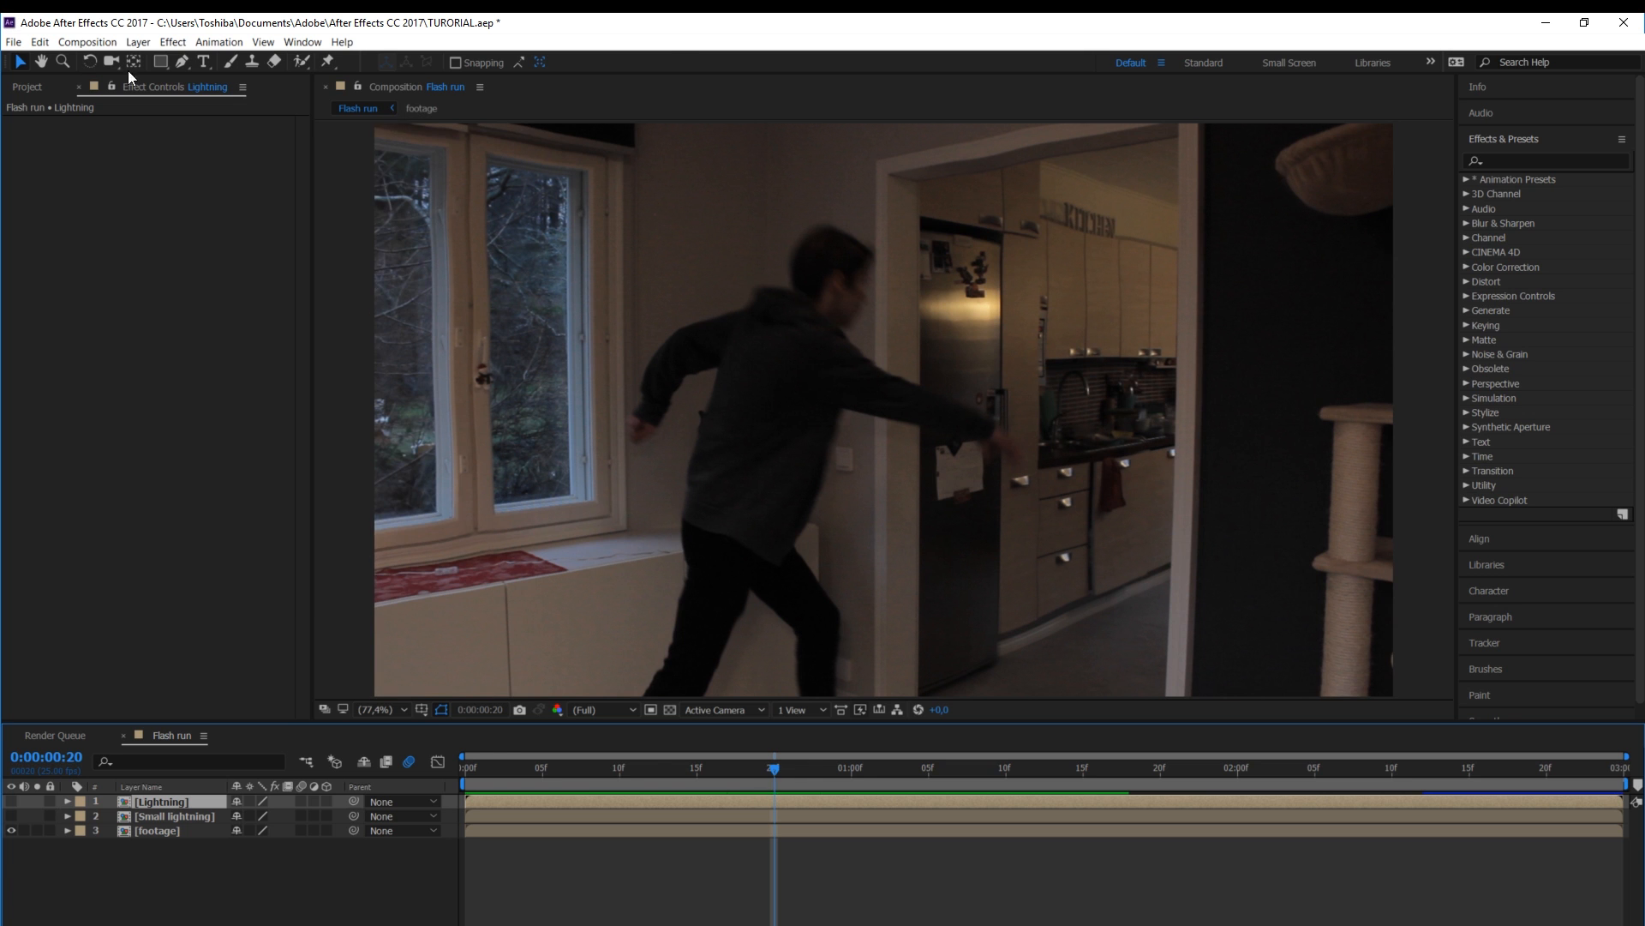
{"action": "left_click", "coordinate": [151, 47]}
{"action": "mouse_move", "coordinate": [155, 58]}
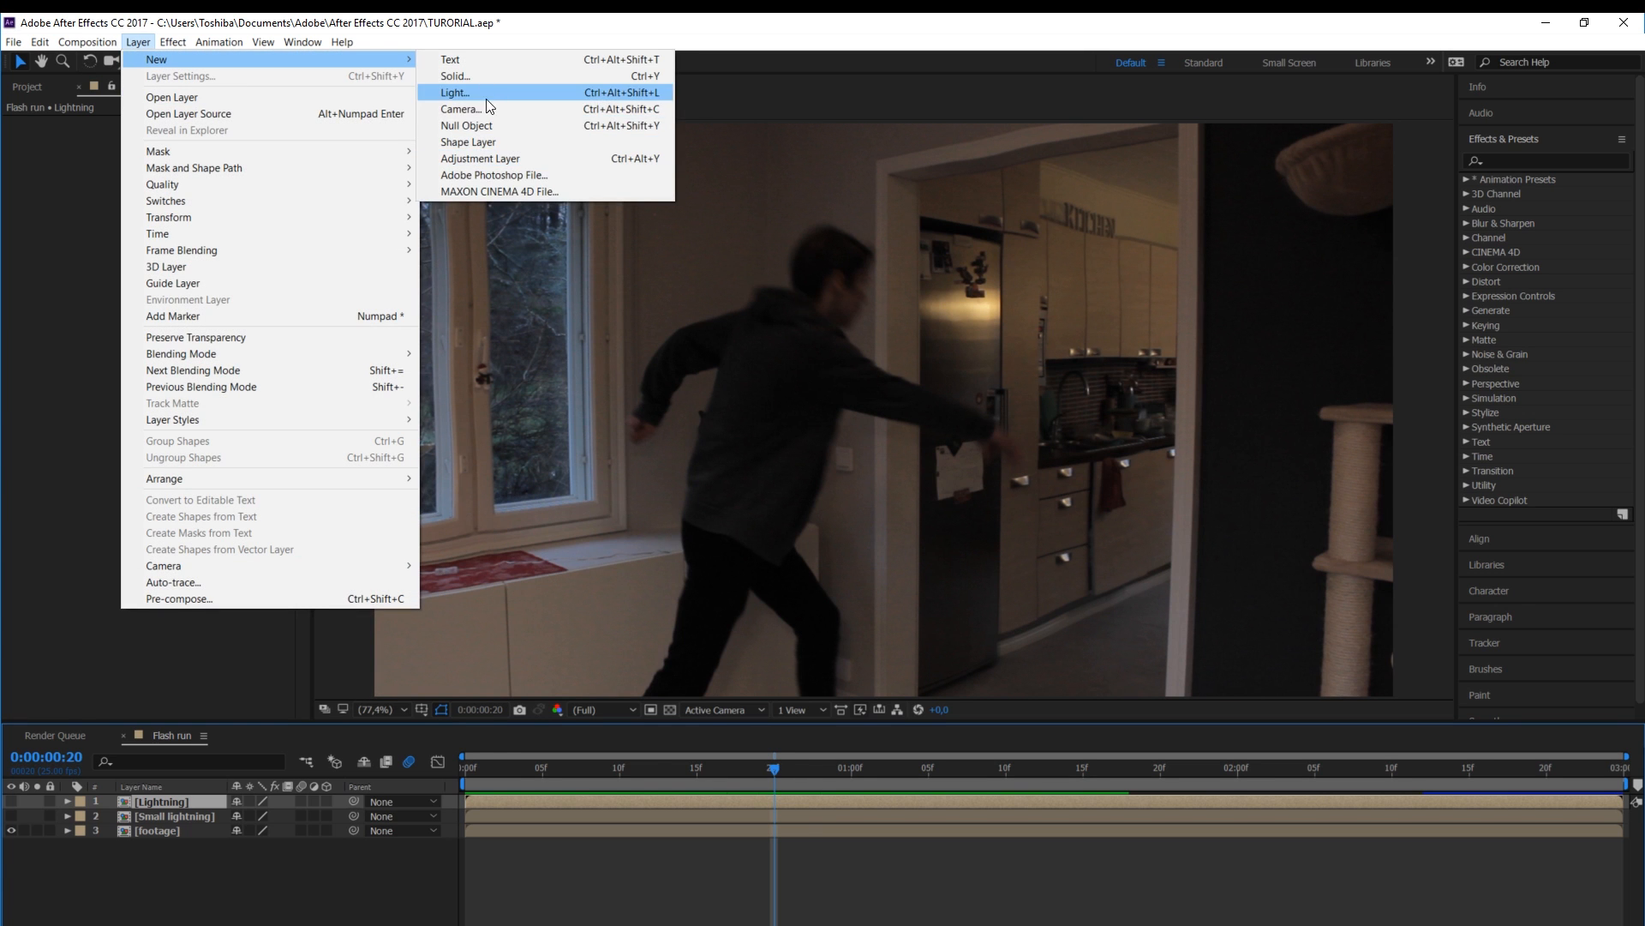
{"action": "left_click", "coordinate": [467, 76]}
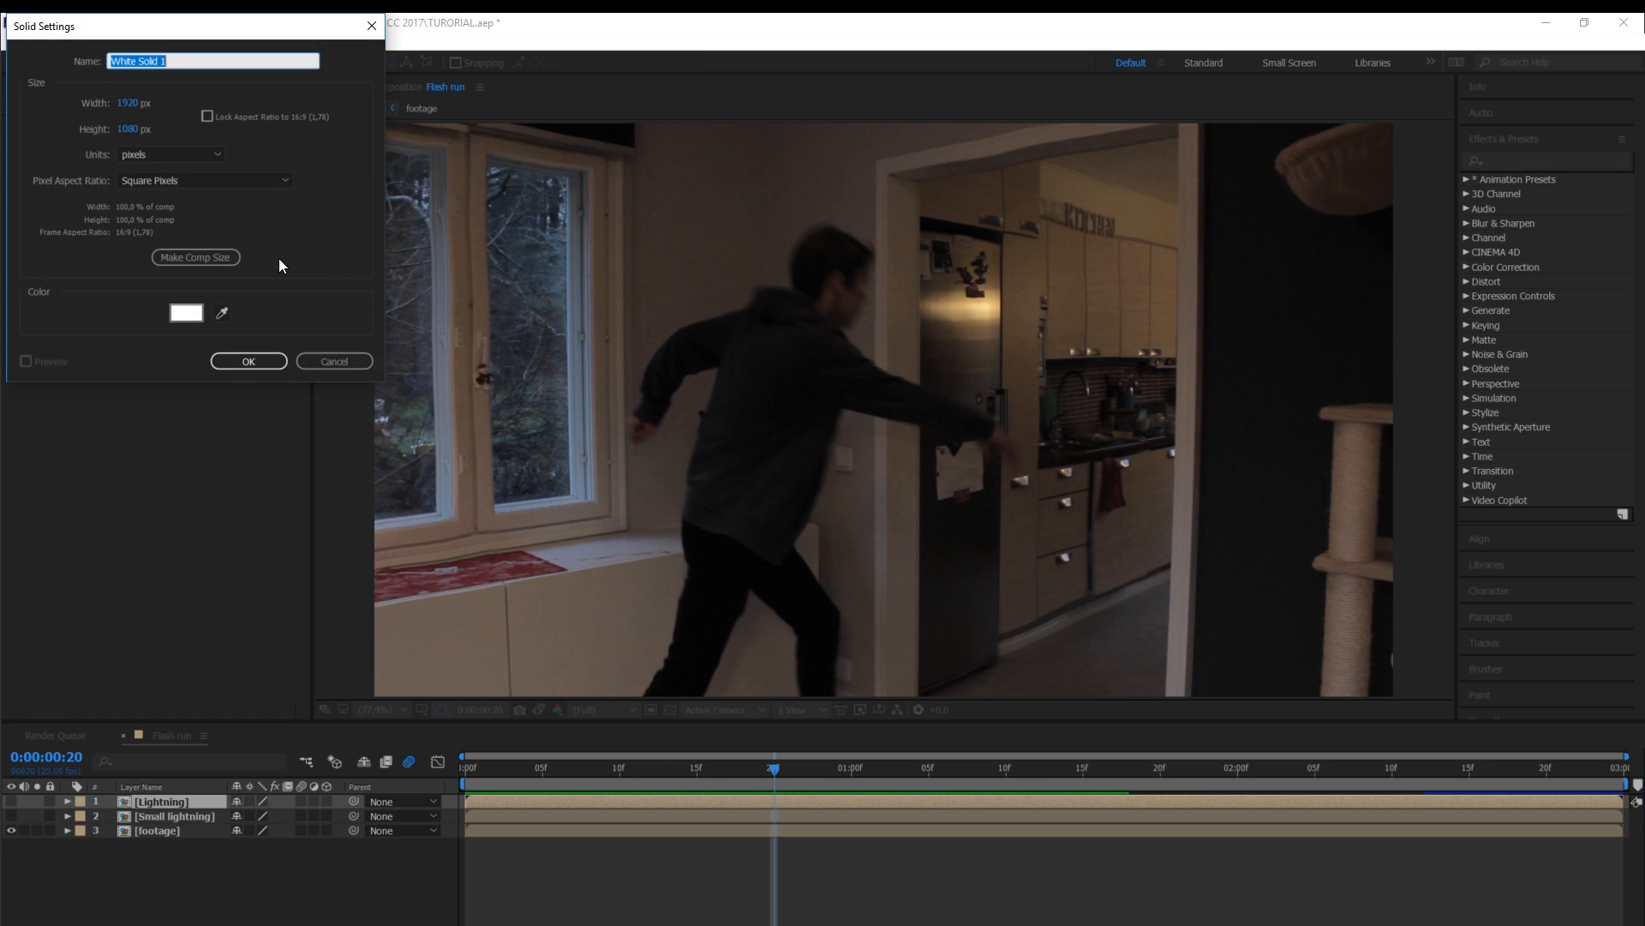
{"action": "type", "text": "Sparks"}
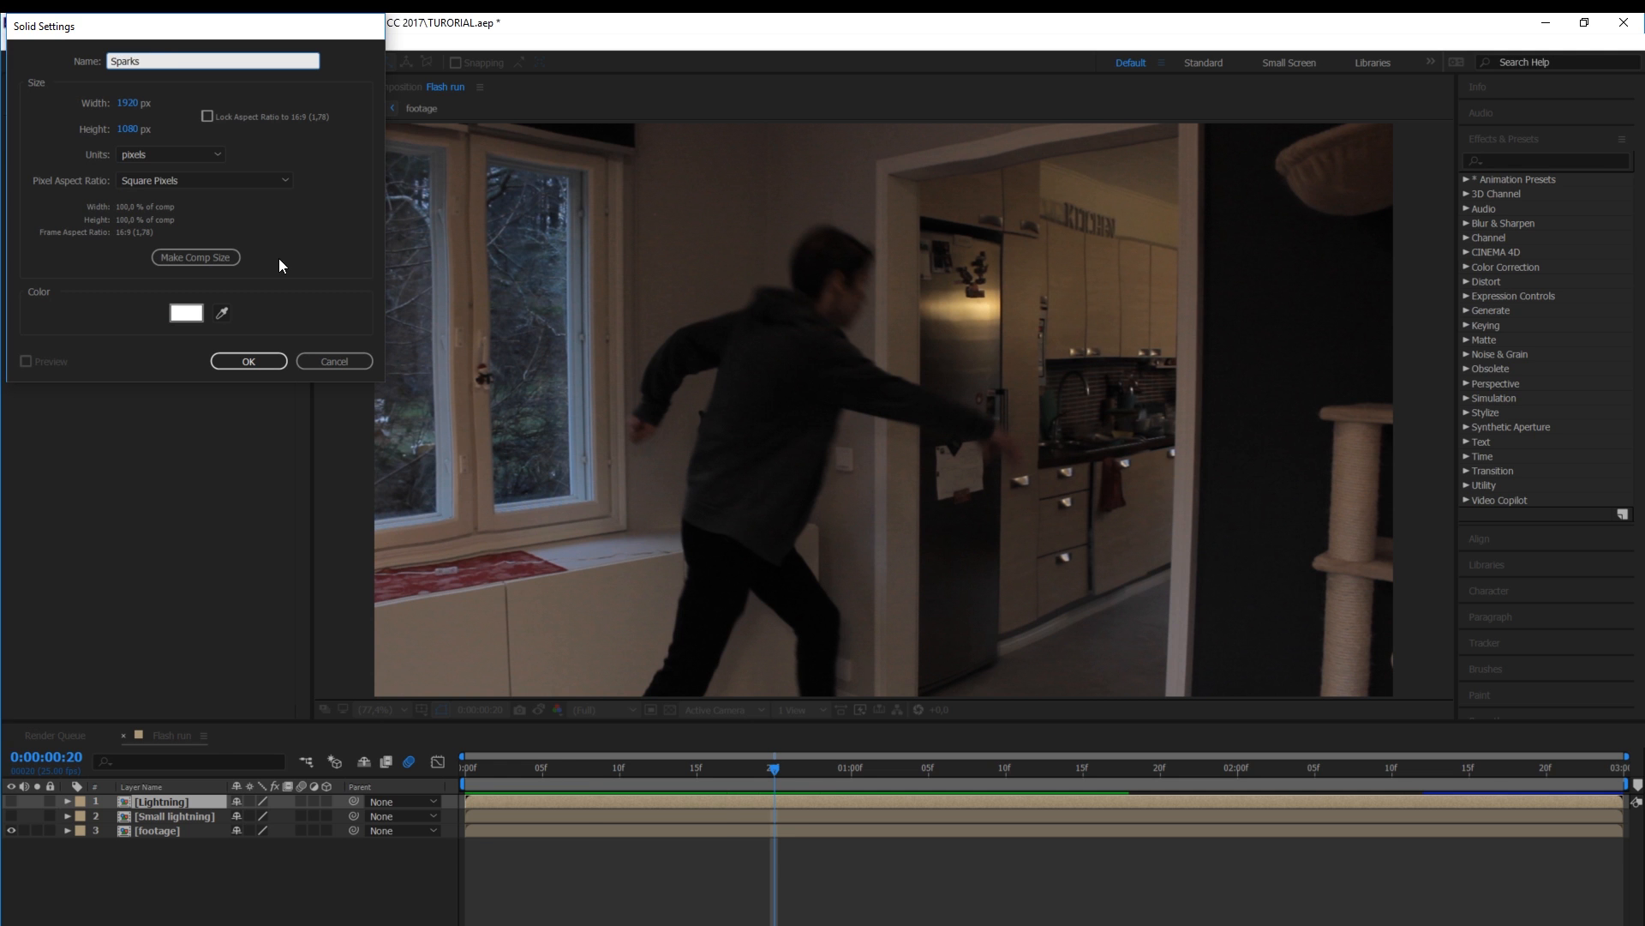
{"action": "key", "text": "Return"}
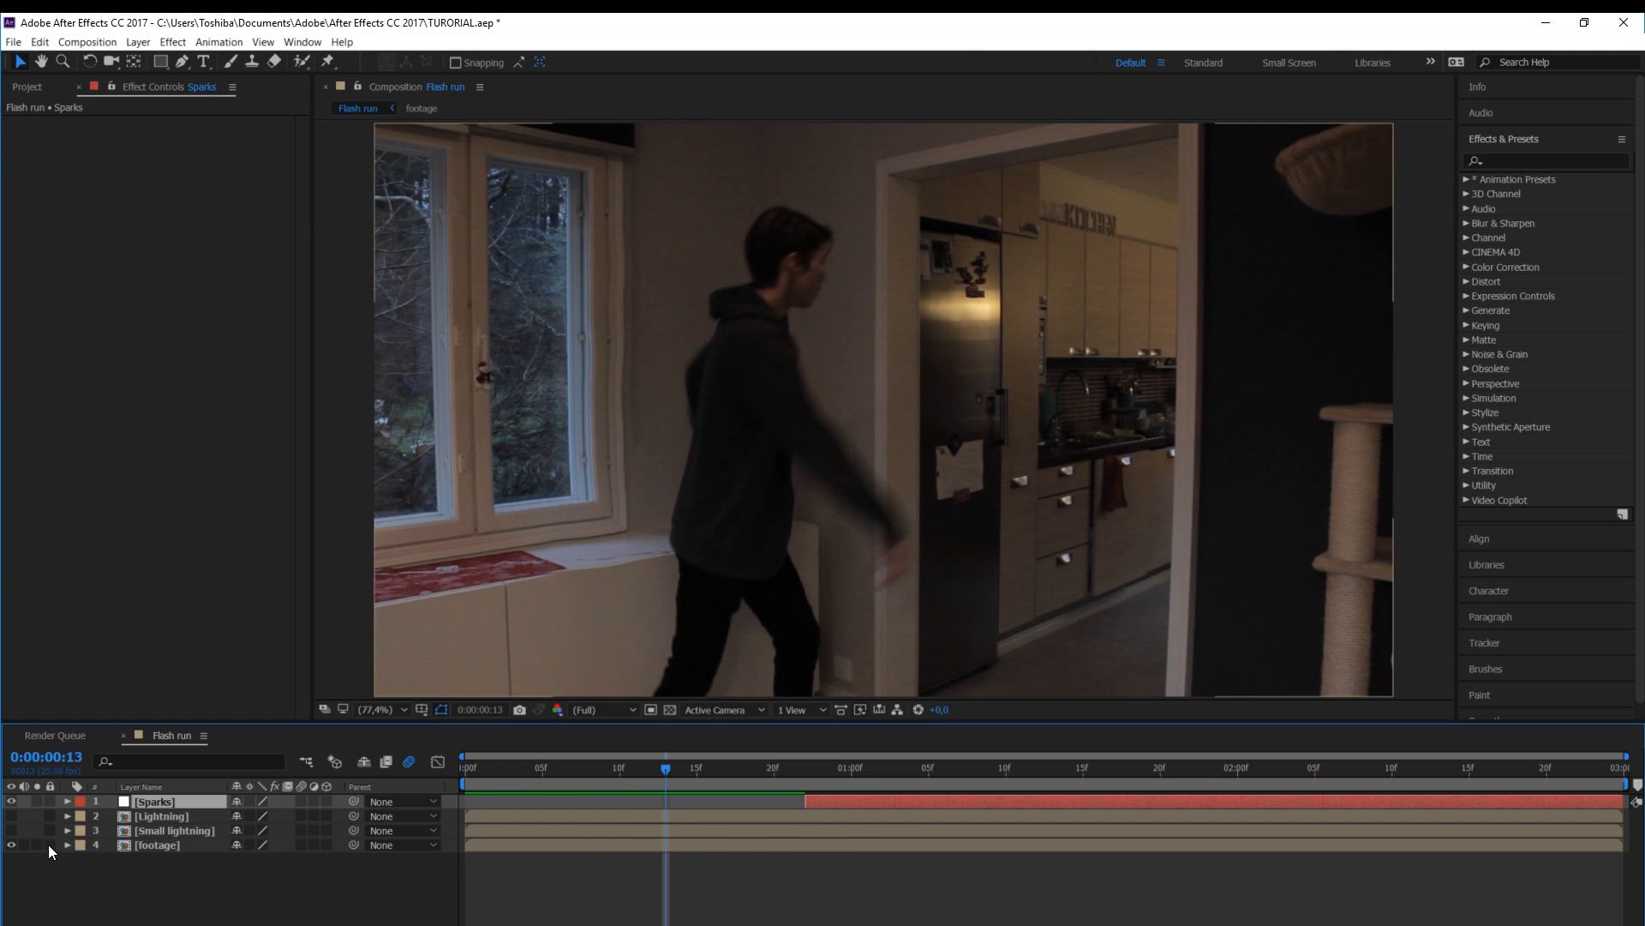
Show the Small lightning layer and shift the Sparks layer to start at 0:00:00:21
{"action": "left_click_drag", "start_coordinate": [10, 831], "coordinate": [10, 845]}
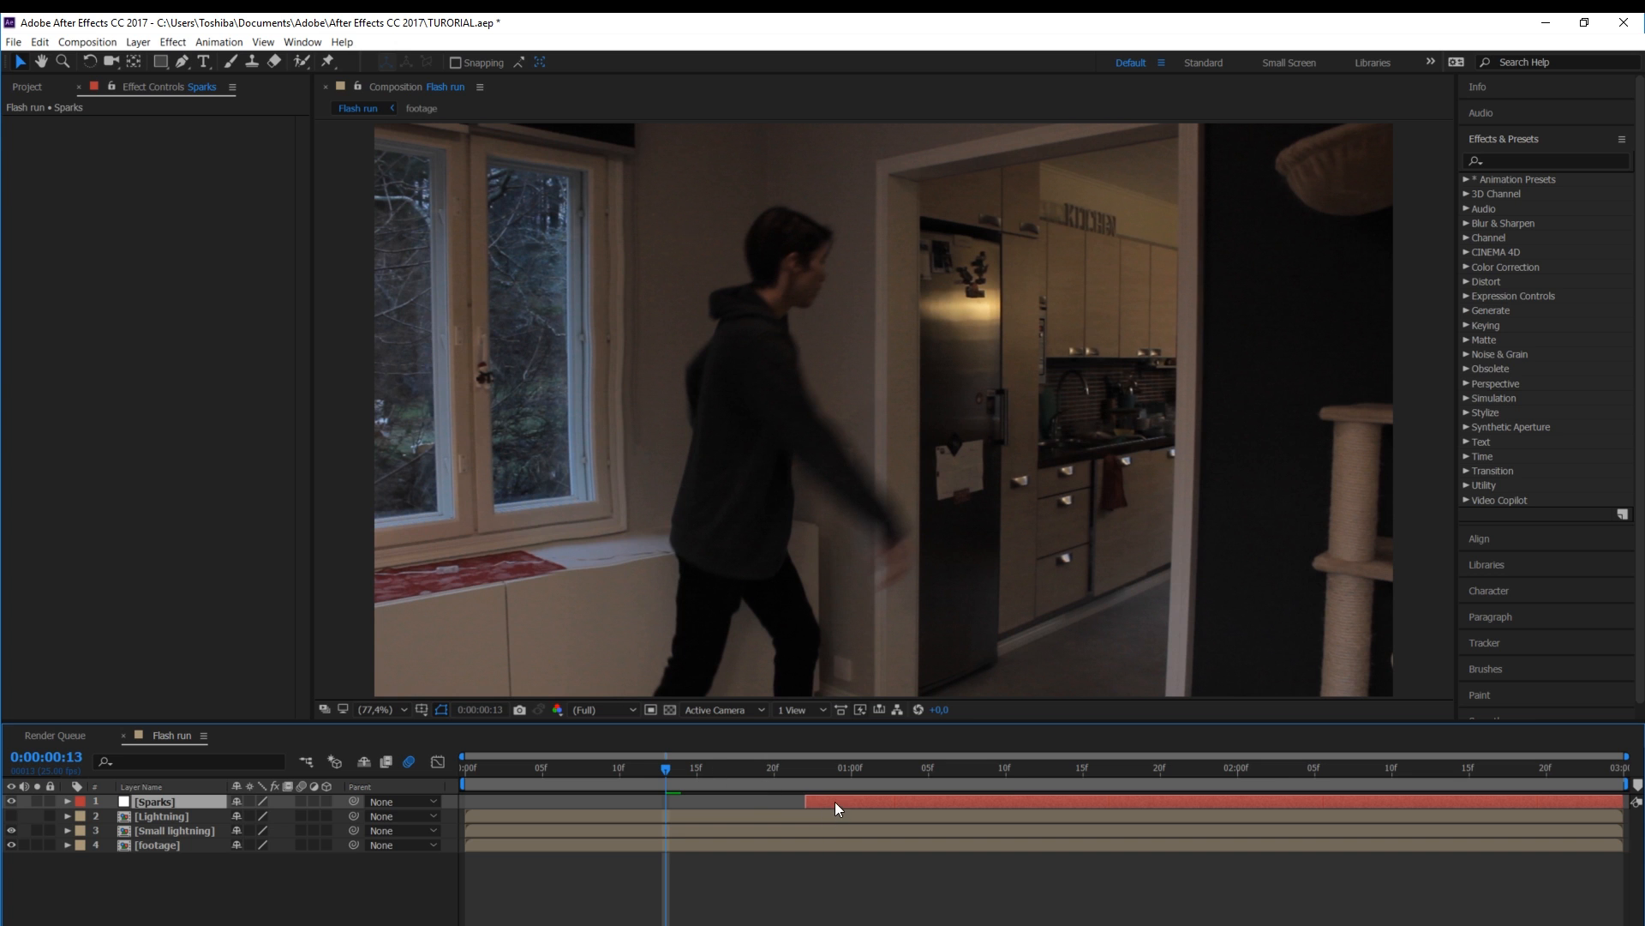
{"action": "left_click_drag", "start_coordinate": [677, 780], "coordinate": [797, 776]}
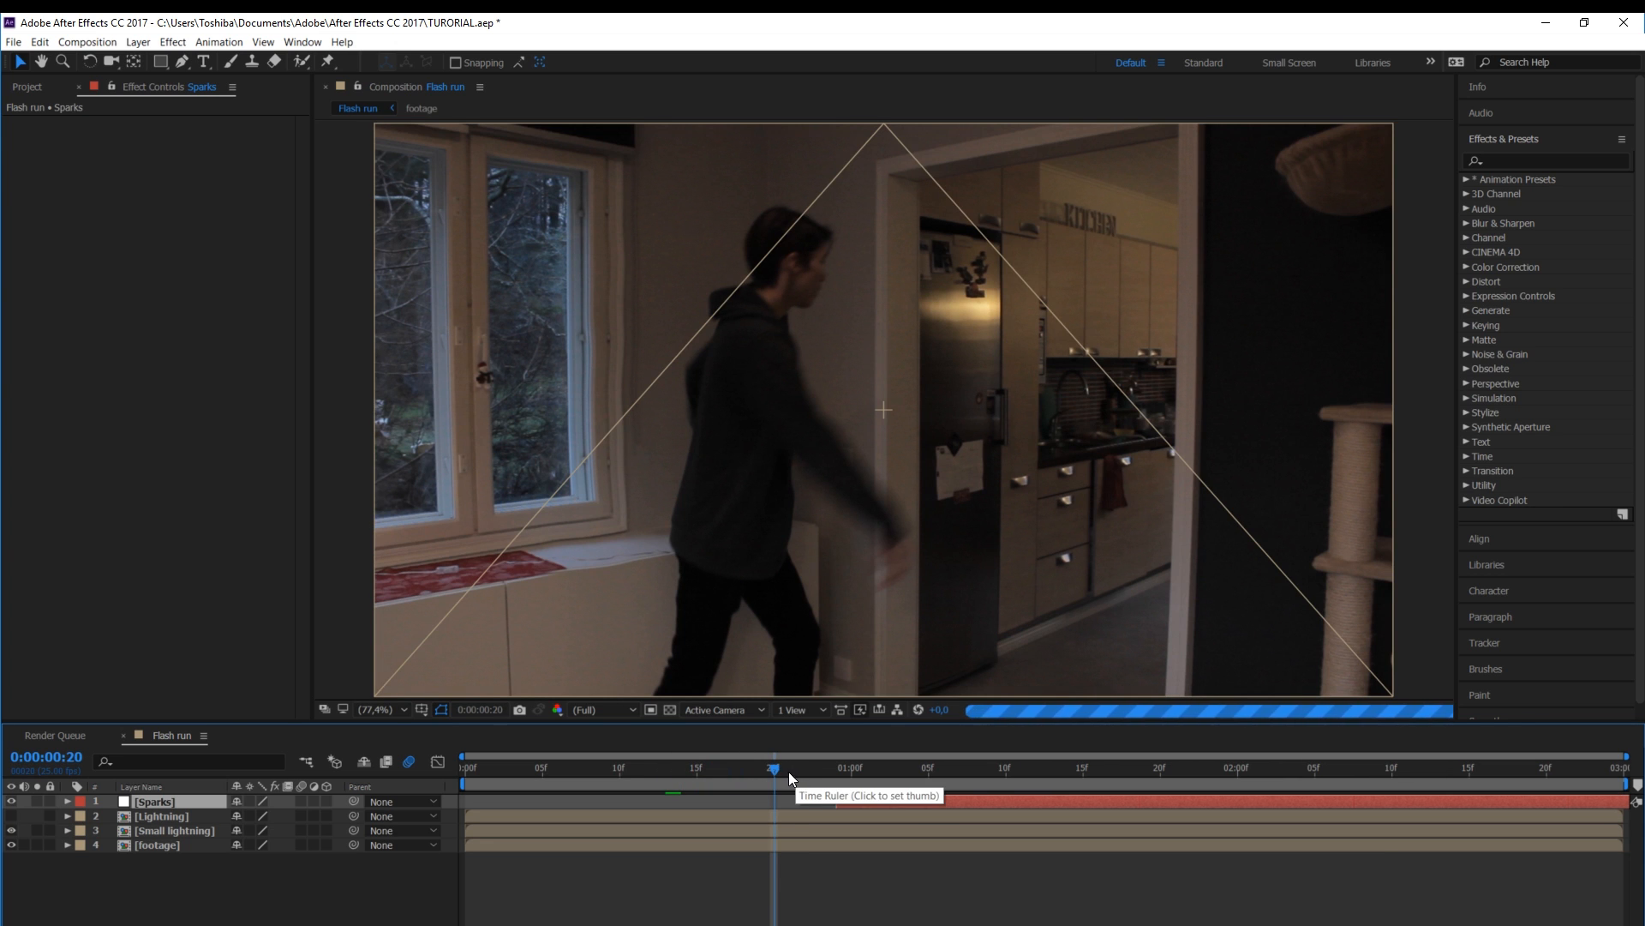
{"action": "left_click", "coordinate": [805, 775]}
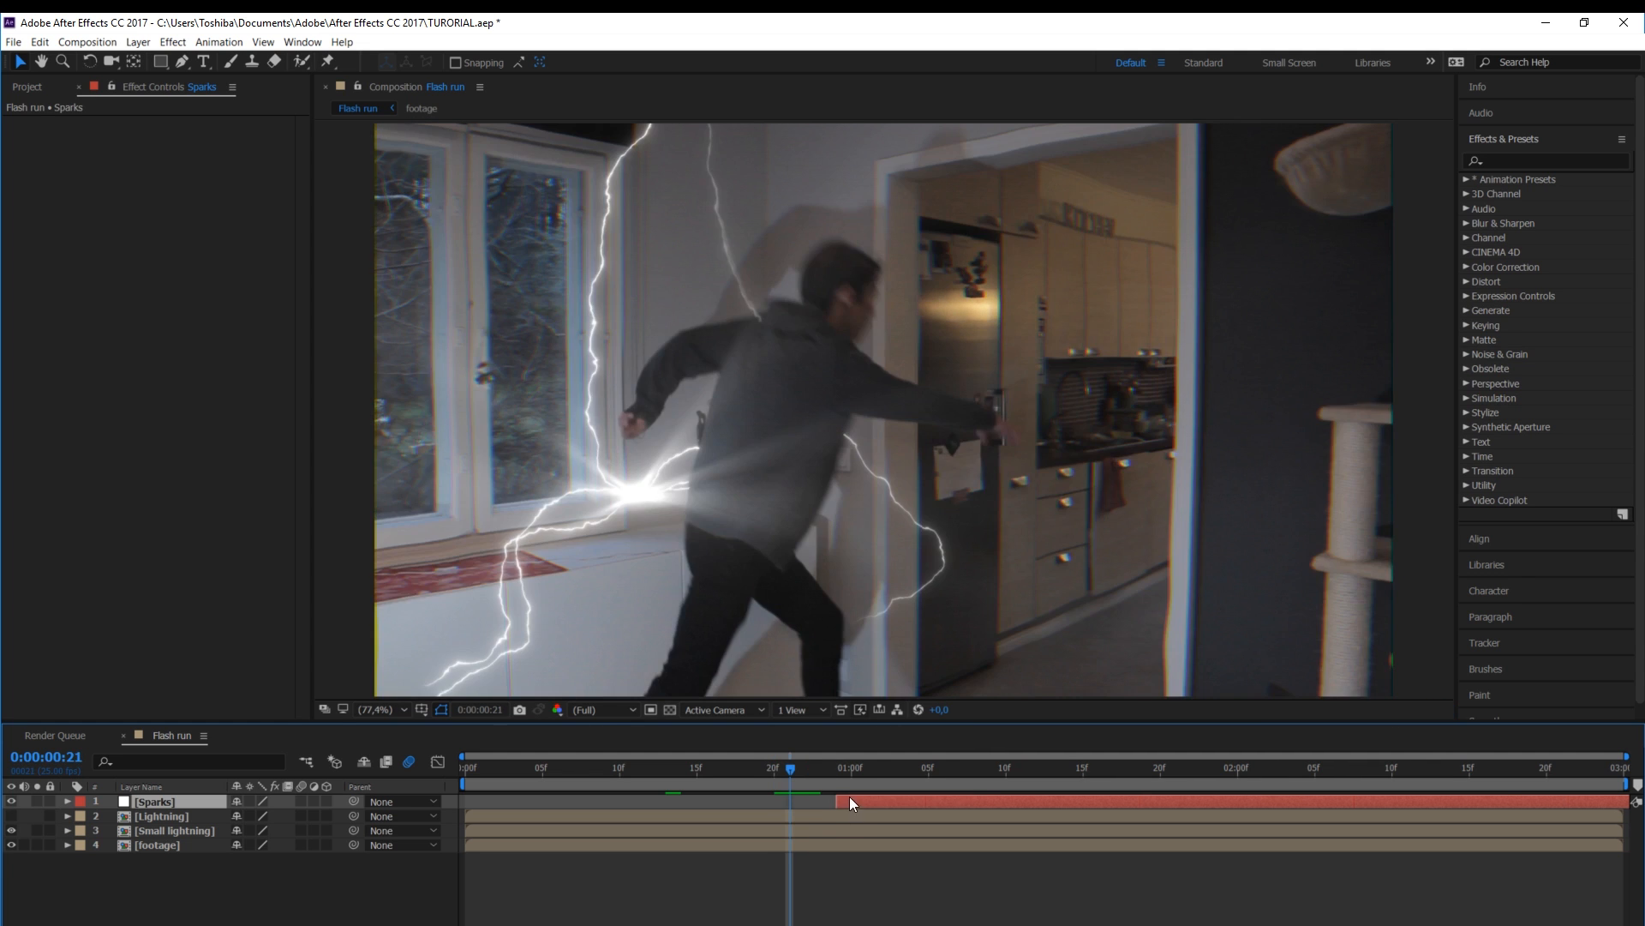
{"action": "left_click_drag", "start_coordinate": [850, 798], "coordinate": [806, 799]}
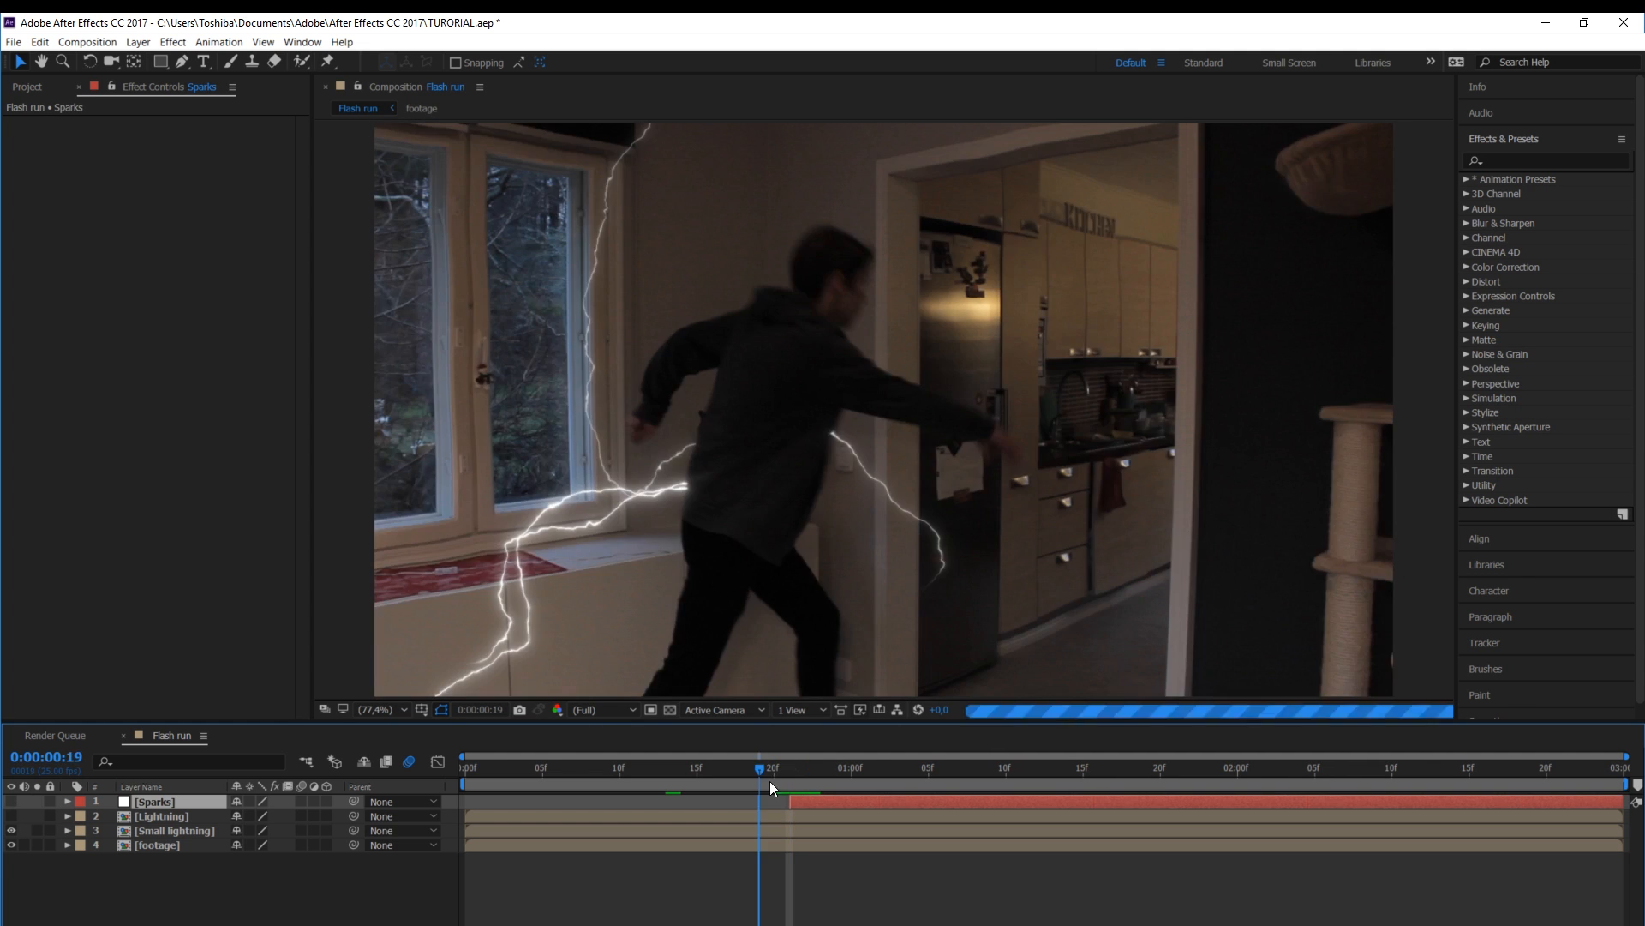
{"action": "left_click", "coordinate": [790, 778]}
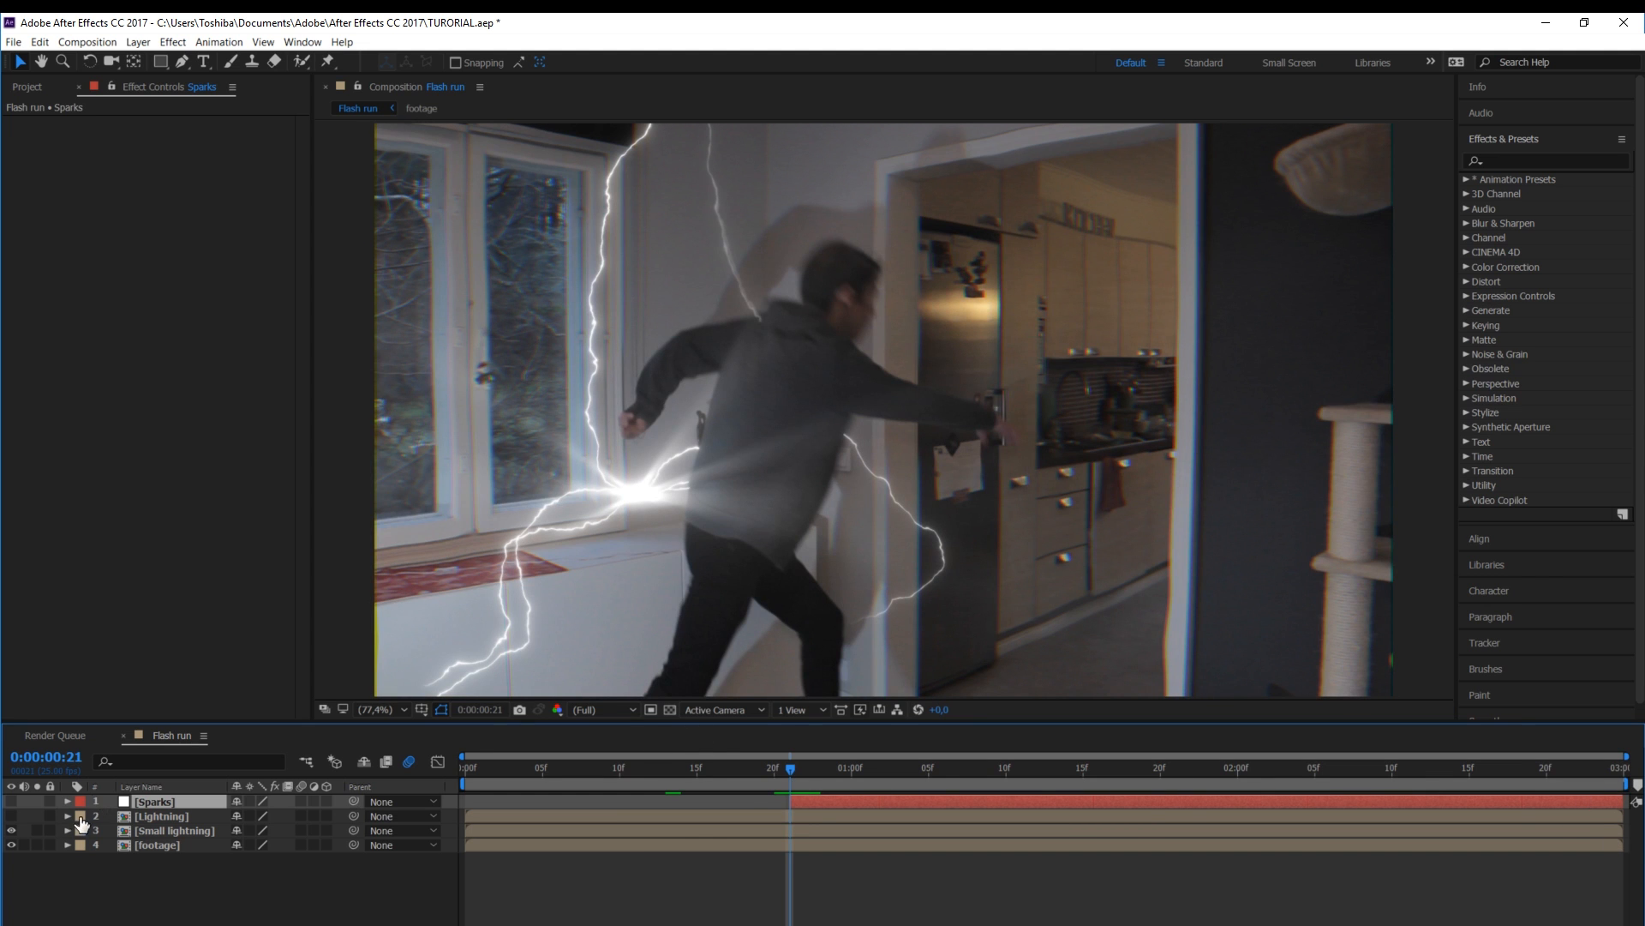
{"action": "left_click_drag", "start_coordinate": [775, 776], "coordinate": [787, 776]}
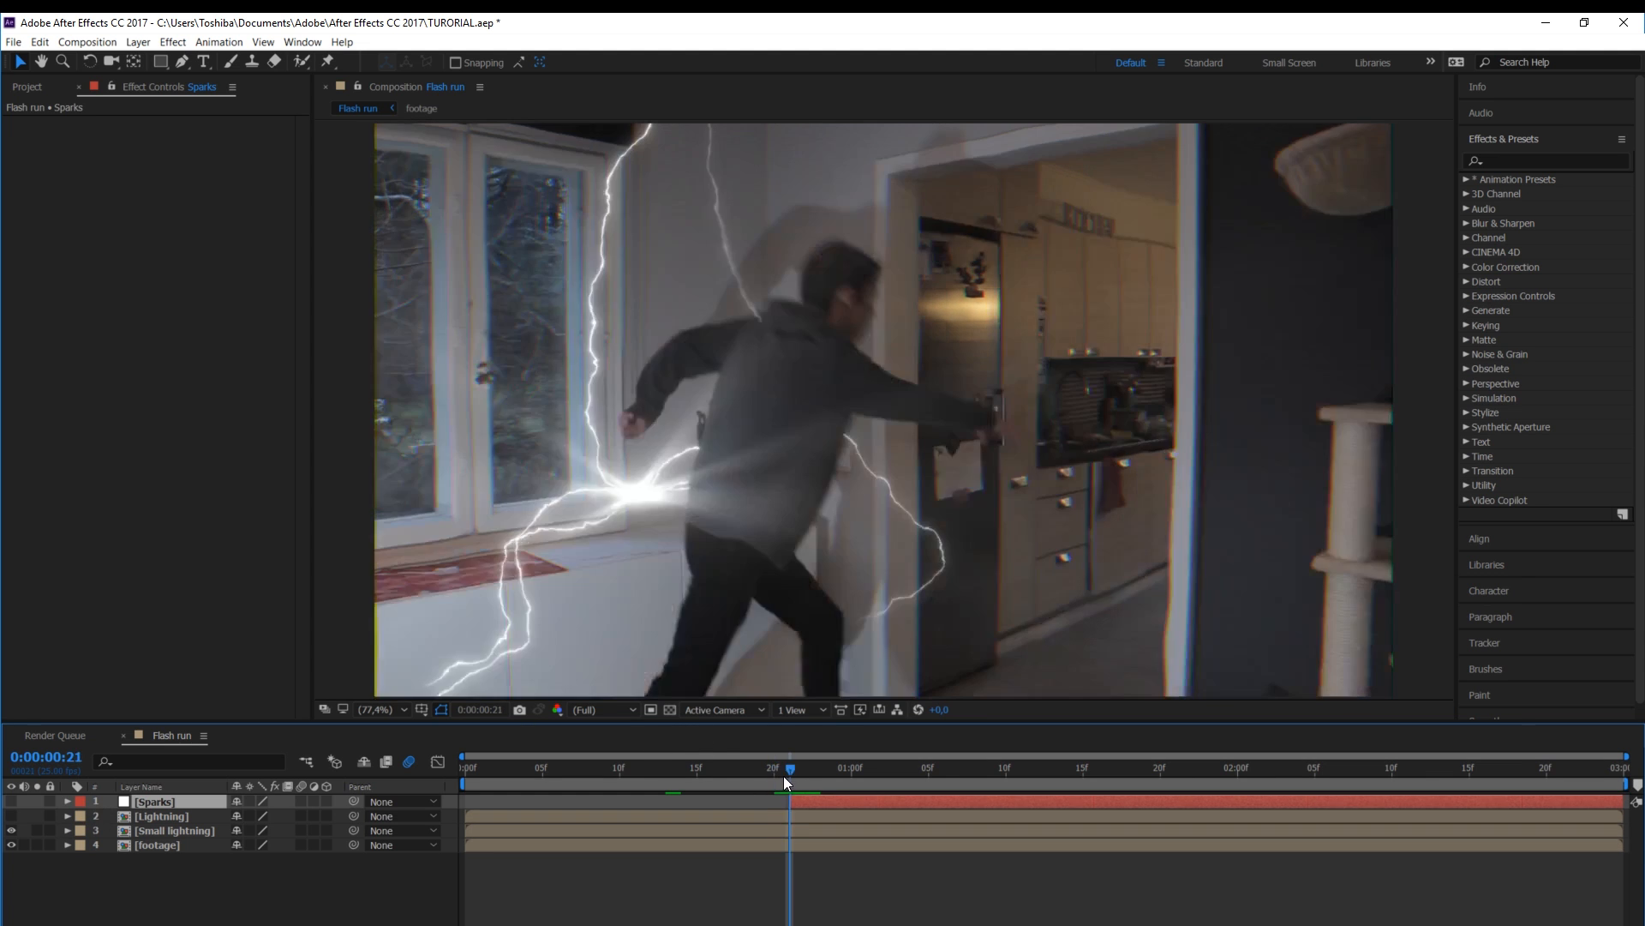
Make the Sparks layer visible and apply the CC Particle World effect to it
{"action": "left_click", "coordinate": [14, 801]}
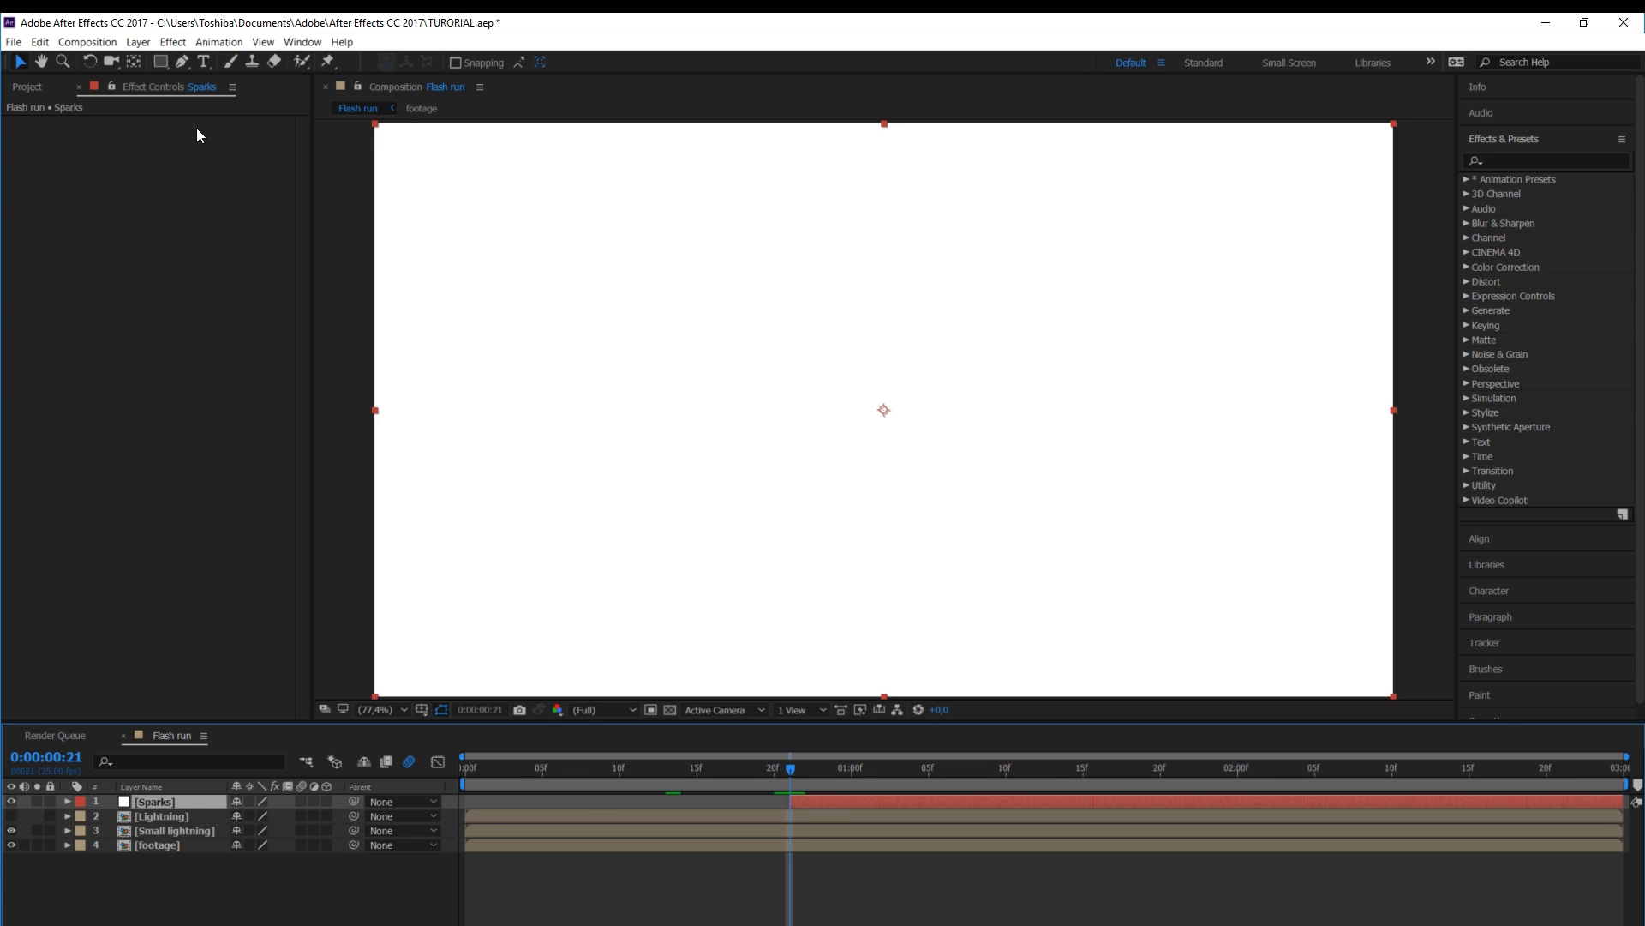
{"action": "left_click", "coordinate": [173, 42]}
{"action": "mouse_move", "coordinate": [223, 245]}
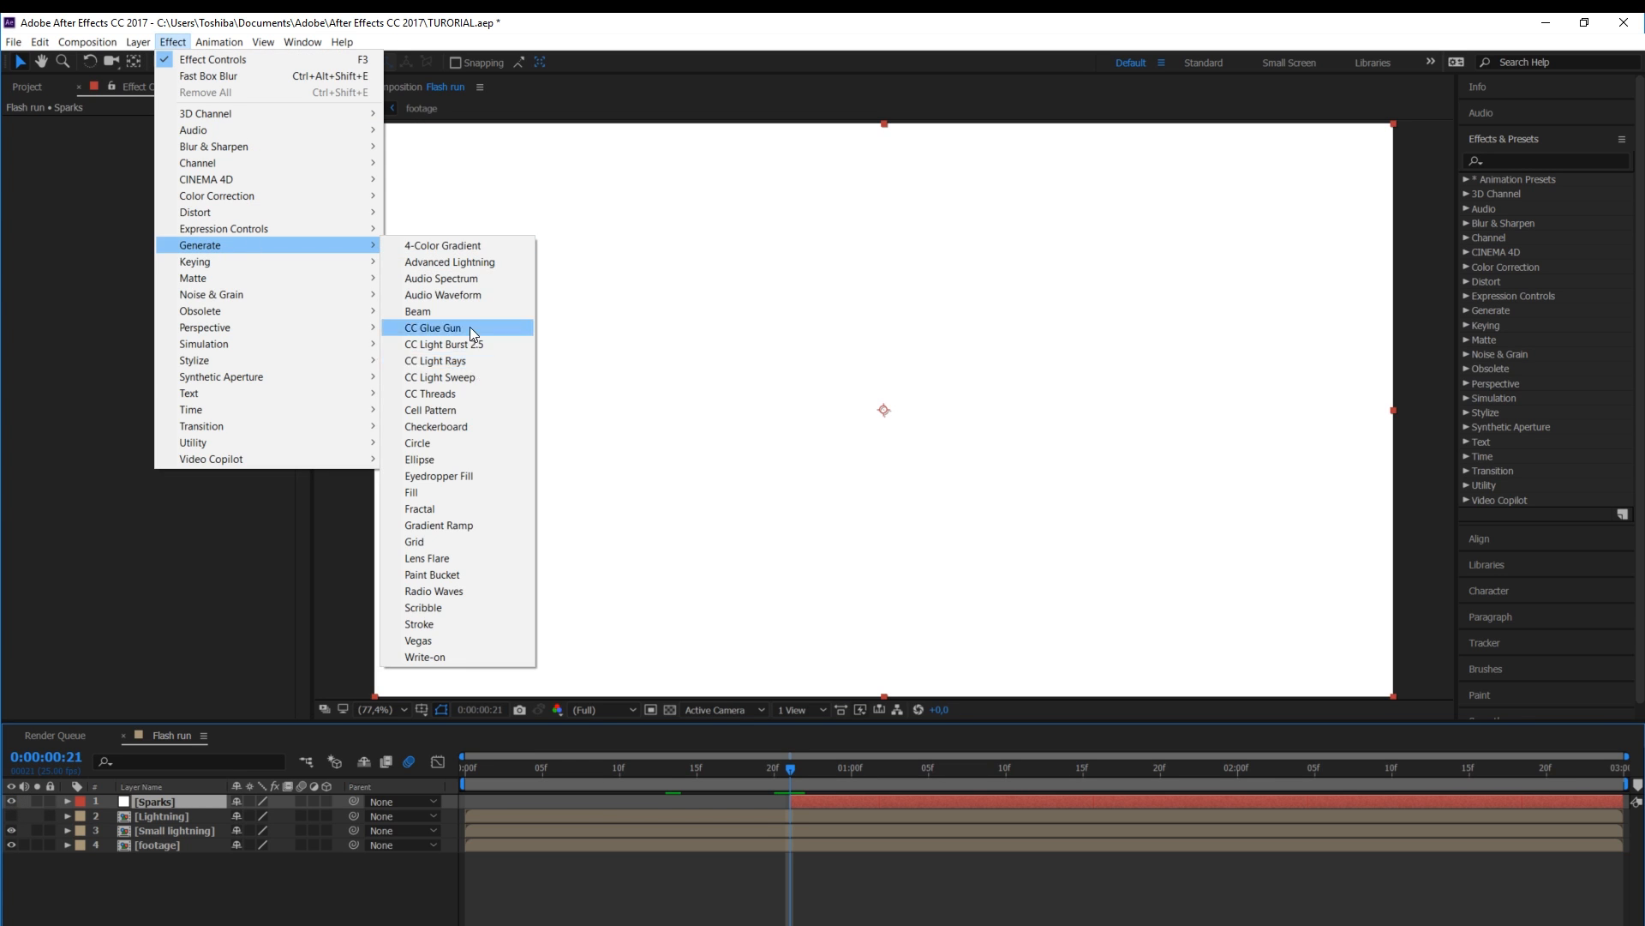
{"action": "mouse_move", "coordinate": [341, 352]}
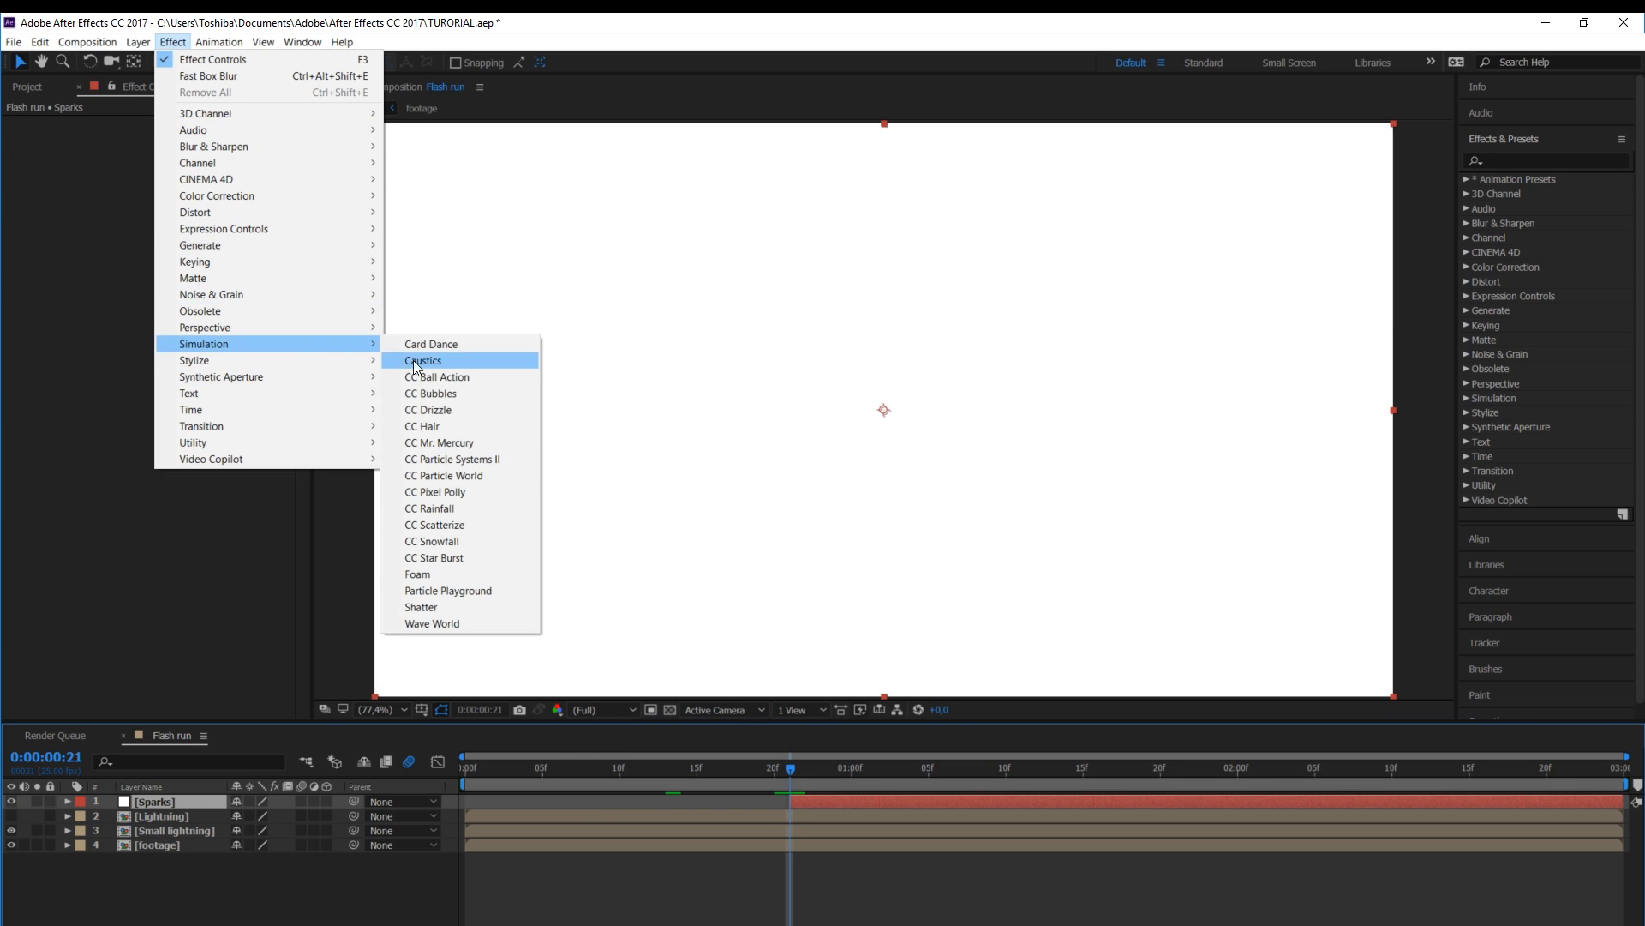
{"action": "left_click", "coordinate": [455, 476]}
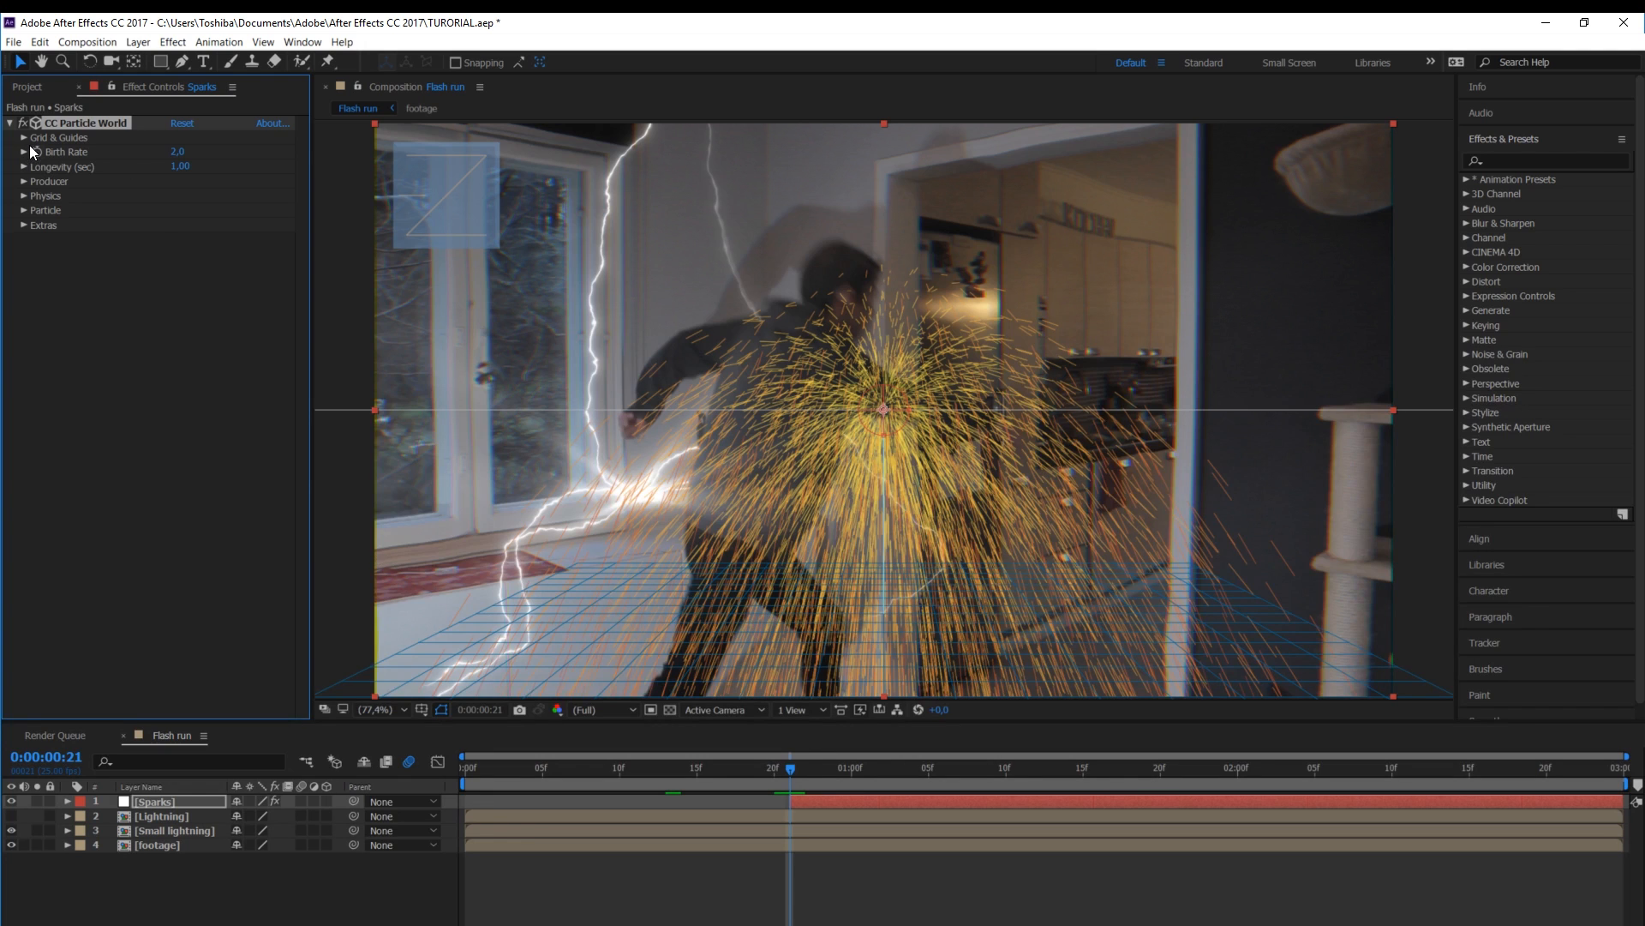
Set the particle type of the Sparks layer's CC Particle World effect to Faded Sphere
{"action": "left_click", "coordinate": [22, 210]}
{"action": "left_click", "coordinate": [180, 225]}
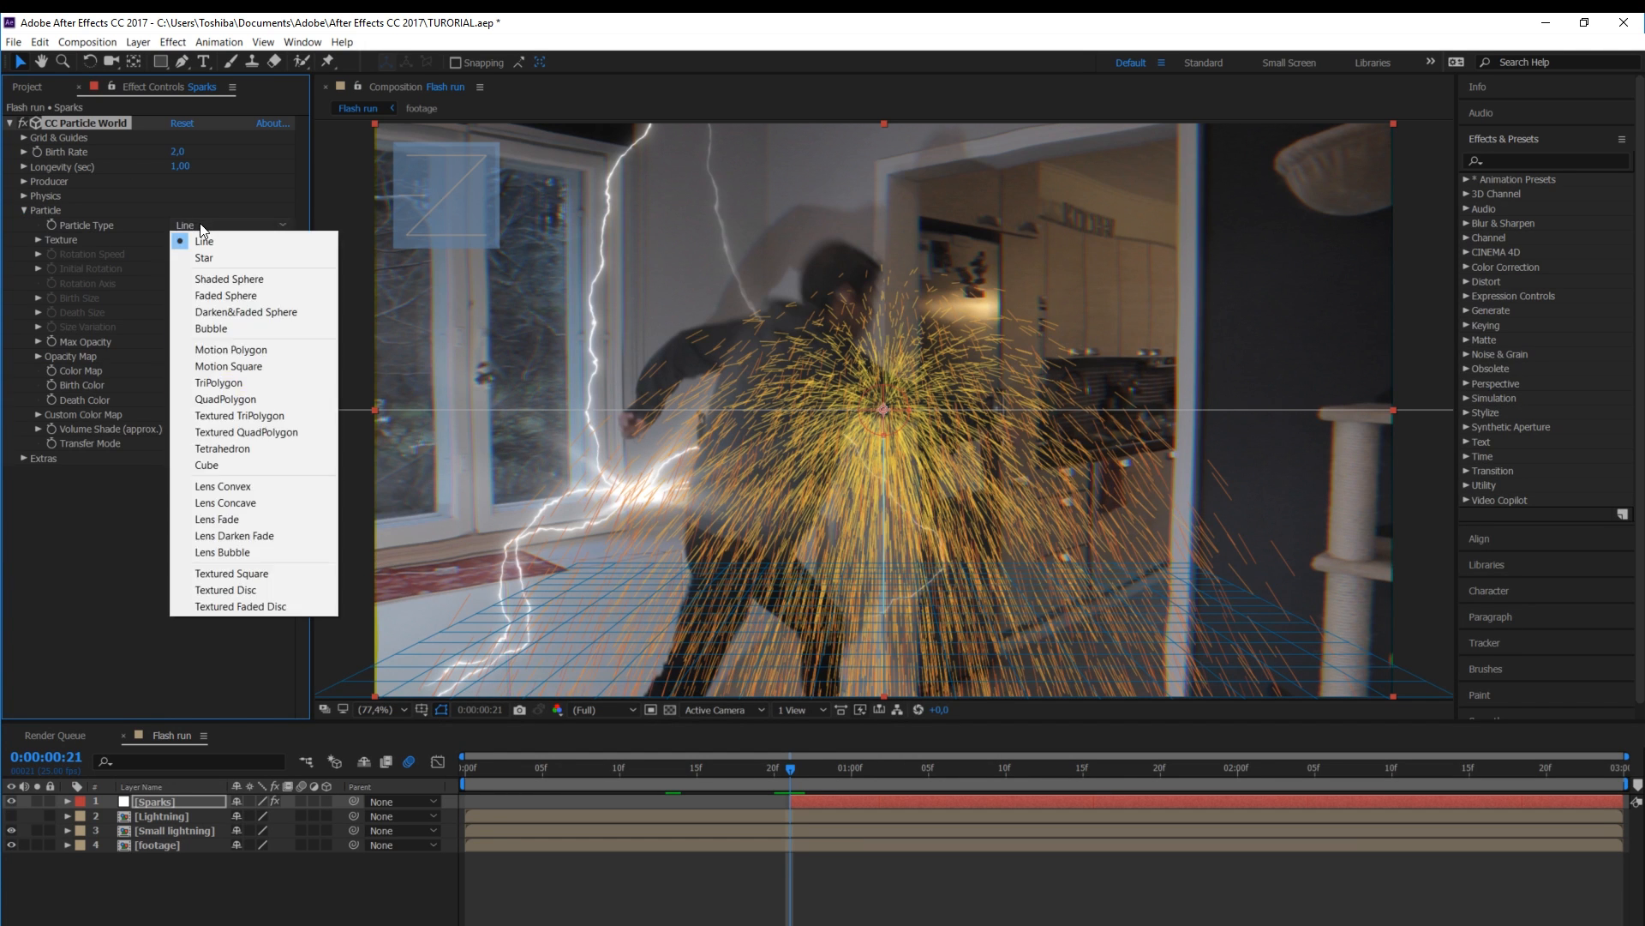
{"action": "left_click", "coordinate": [213, 294]}
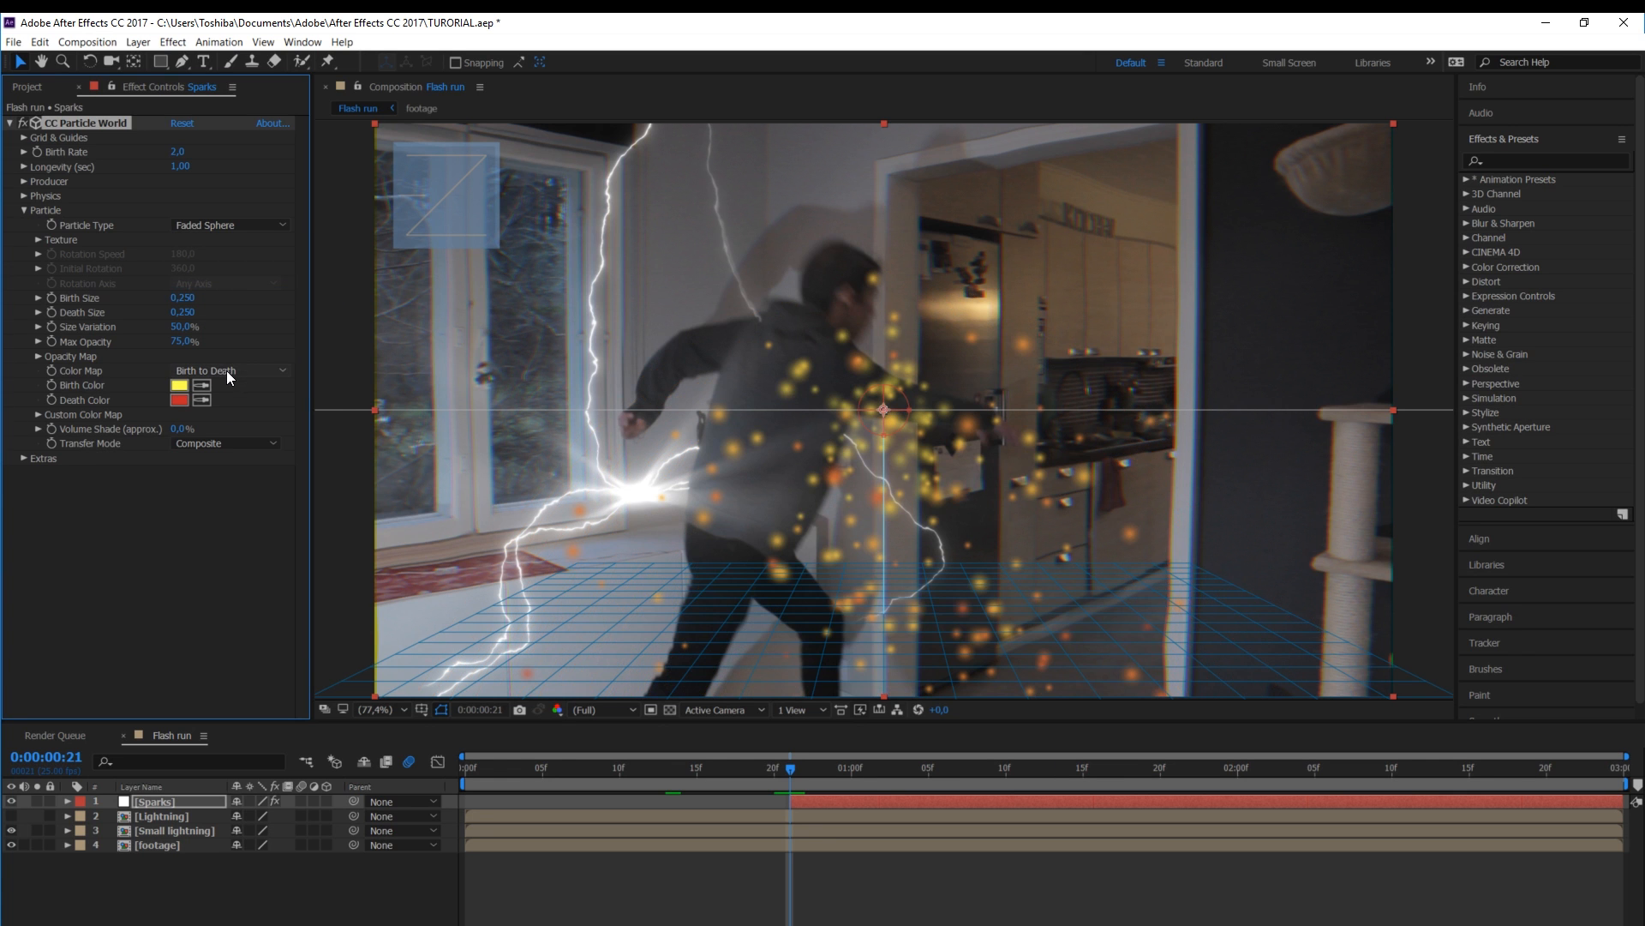
Set the particles' birth and death colors to white and their max opacity to 100%
{"action": "left_click", "coordinate": [179, 386]}
{"action": "left_click_drag", "start_coordinate": [67, 74], "coordinate": [22, 55]}
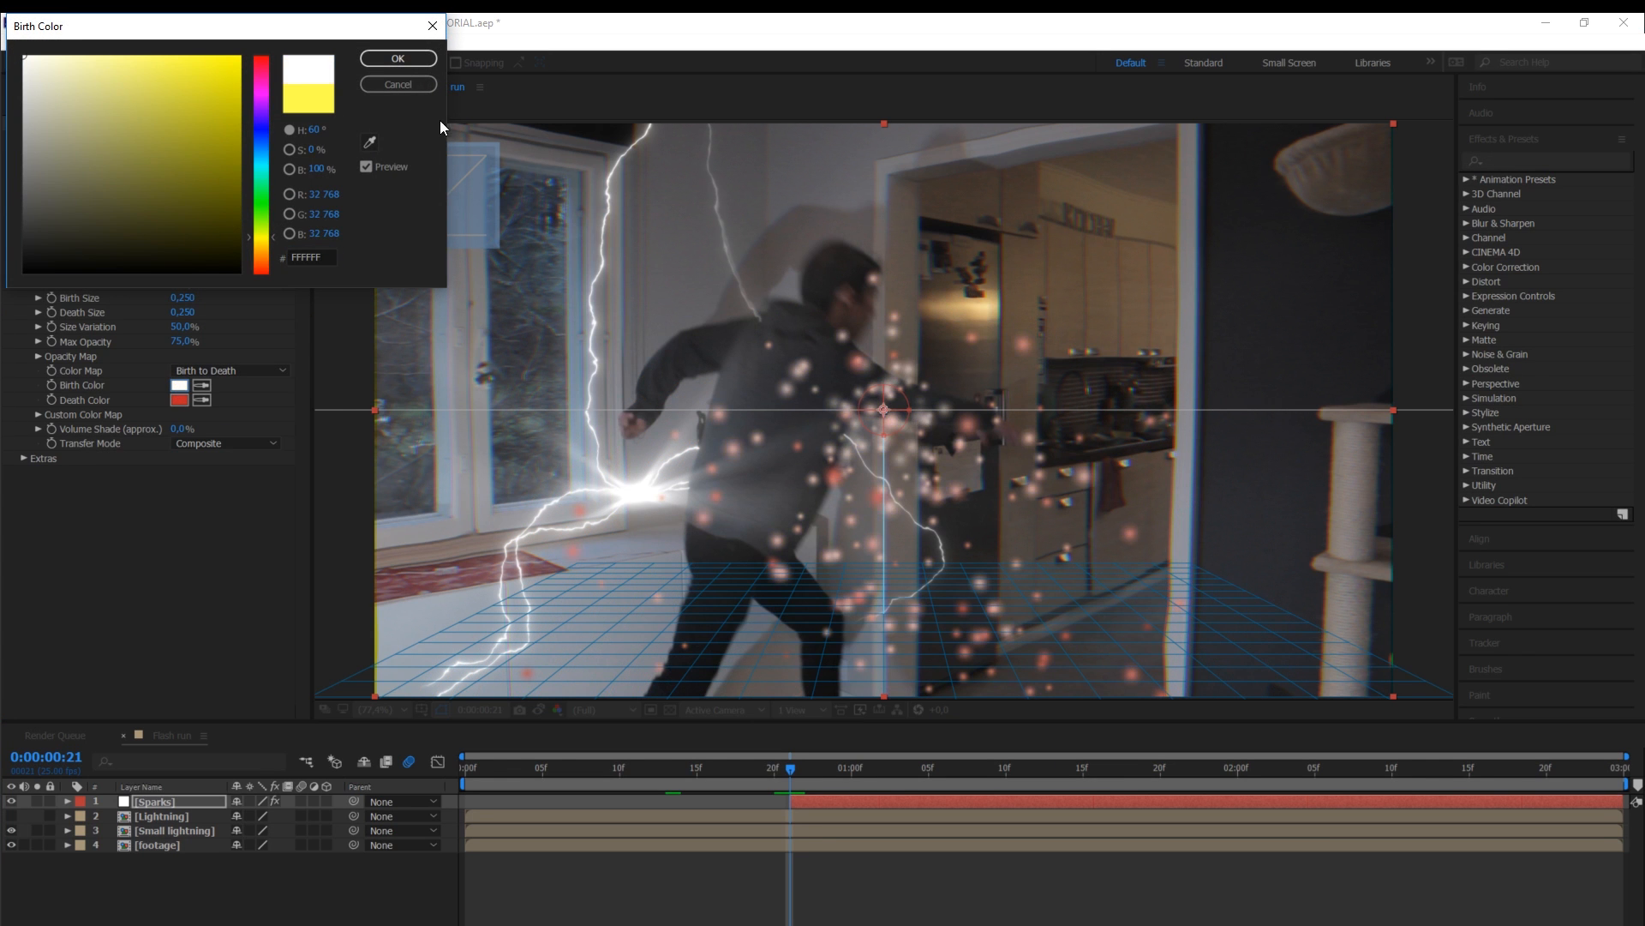
{"action": "left_click", "coordinate": [378, 65]}
{"action": "left_click", "coordinate": [179, 400]}
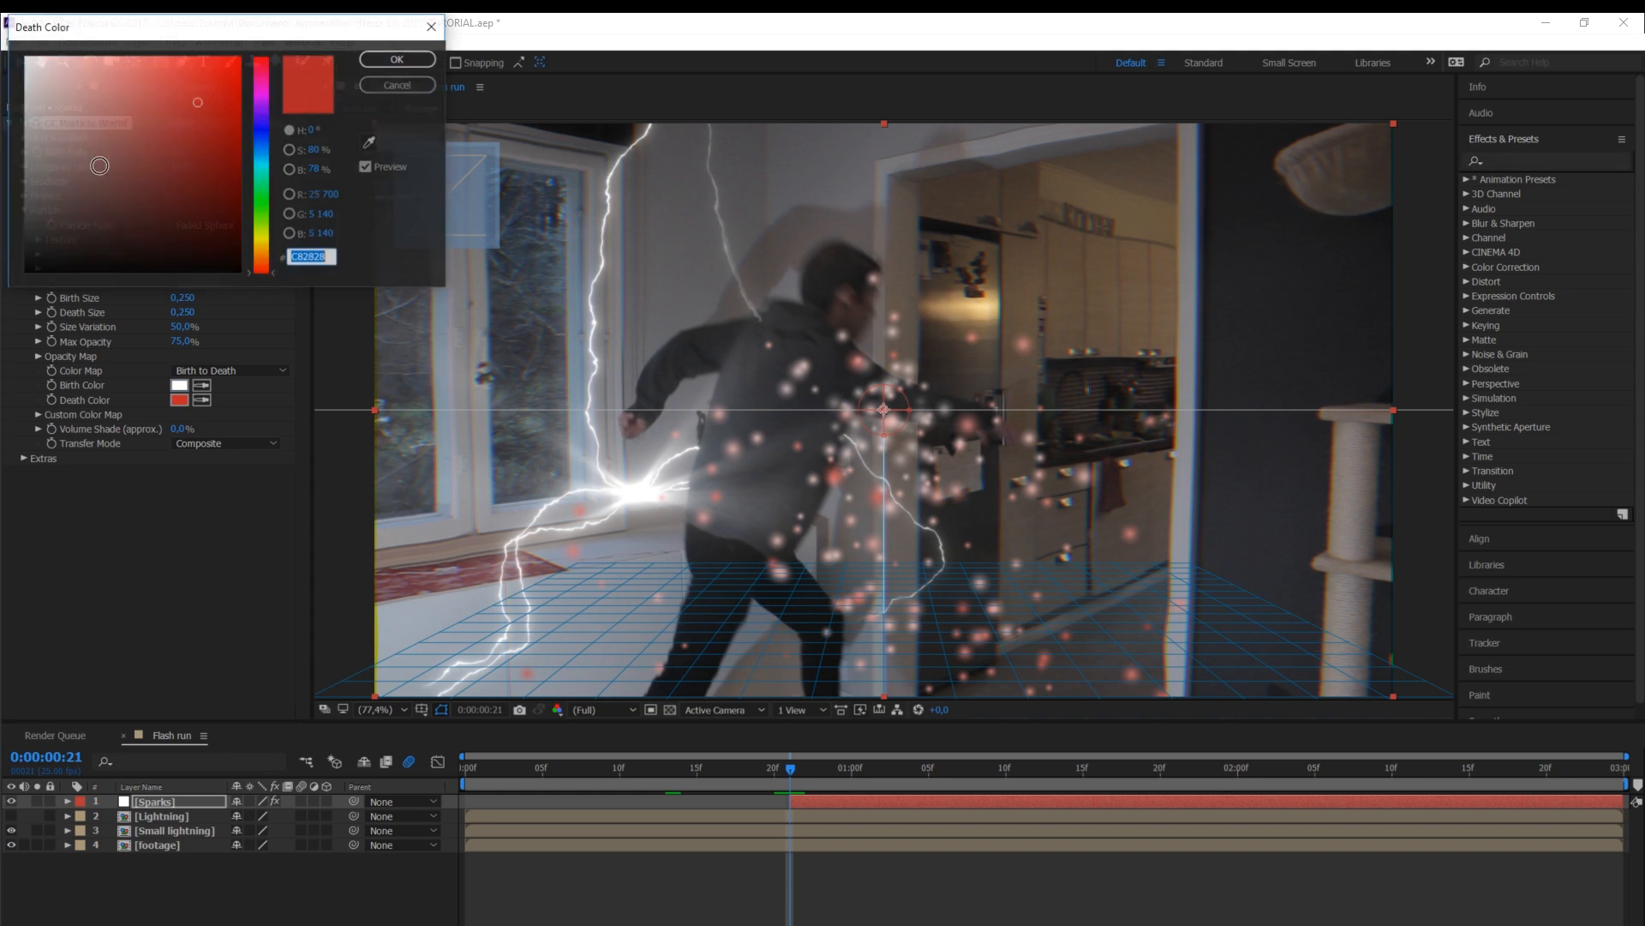
{"action": "left_click_drag", "start_coordinate": [95, 162], "coordinate": [22, 56]}
{"action": "left_click", "coordinate": [381, 60]}
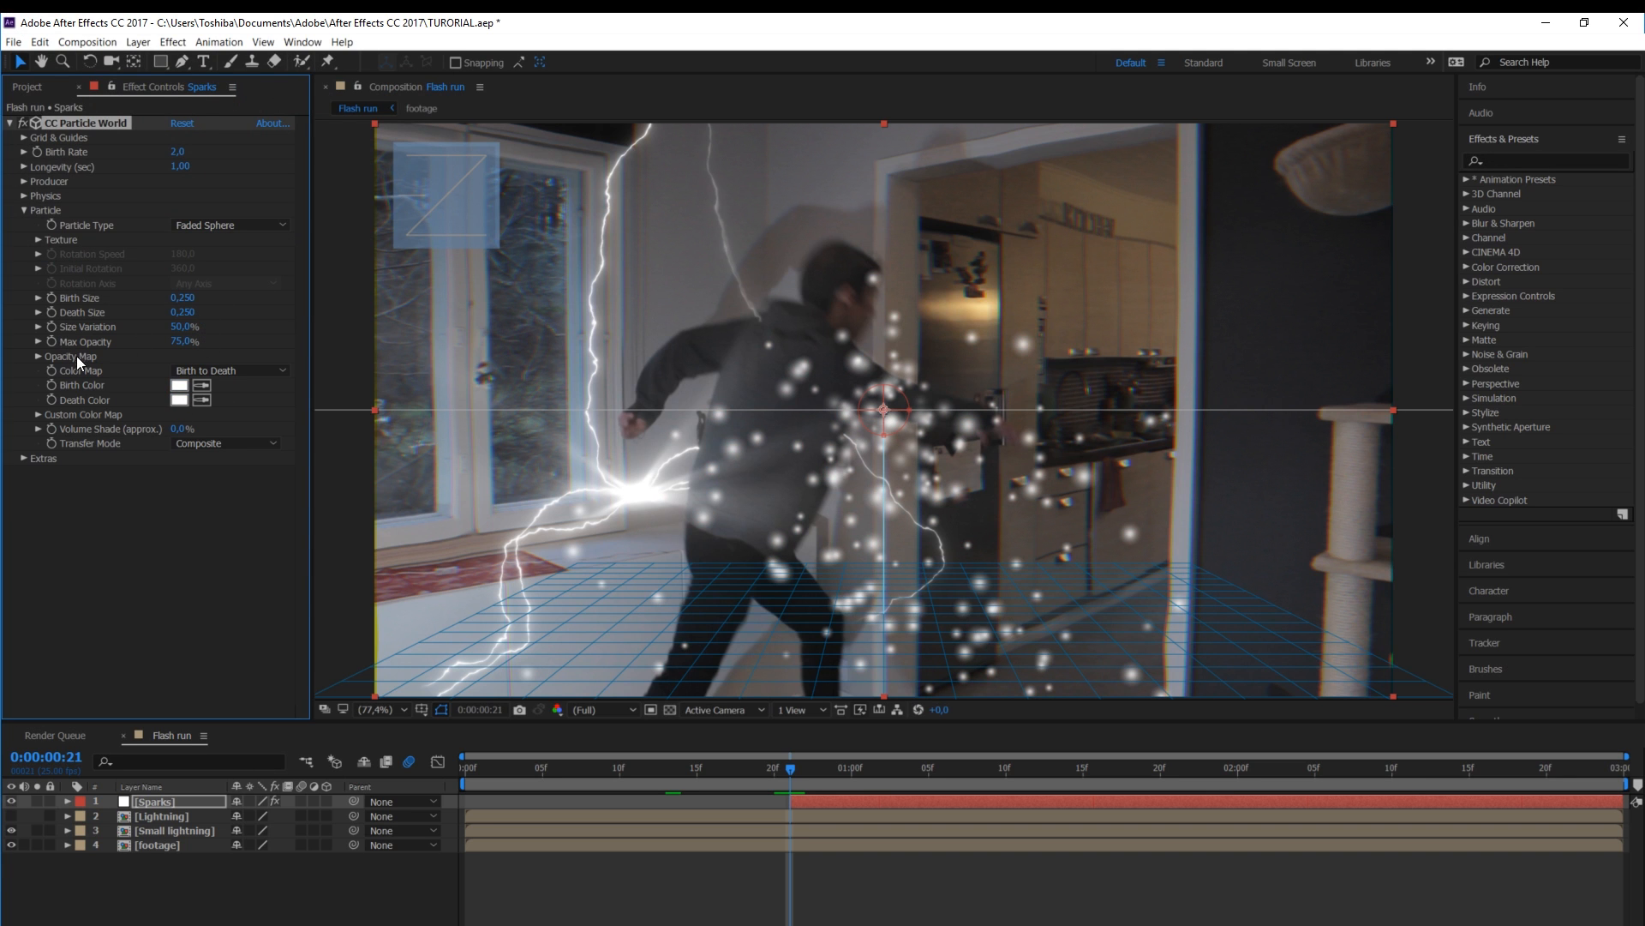
{"action": "left_click_drag", "start_coordinate": [183, 342], "coordinate": [347, 357]}
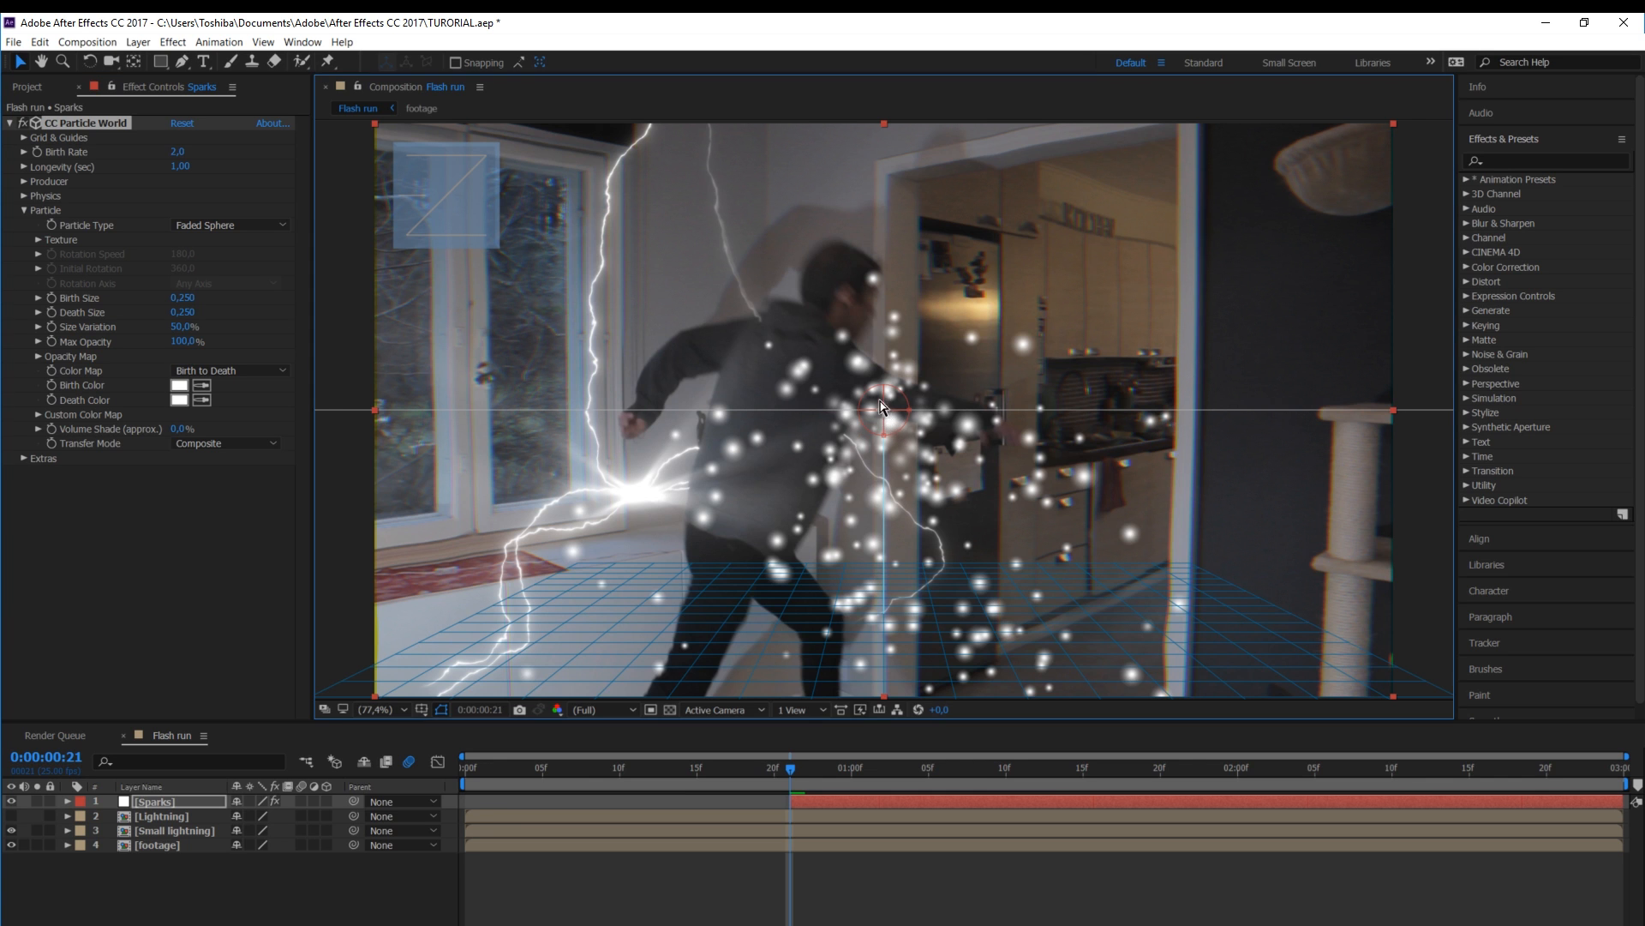
Set the Sparks layer's particle birth size to 0,04 and death size to 0,02
{"action": "left_click", "coordinate": [184, 298]}
{"action": "type", "text": "0,"}
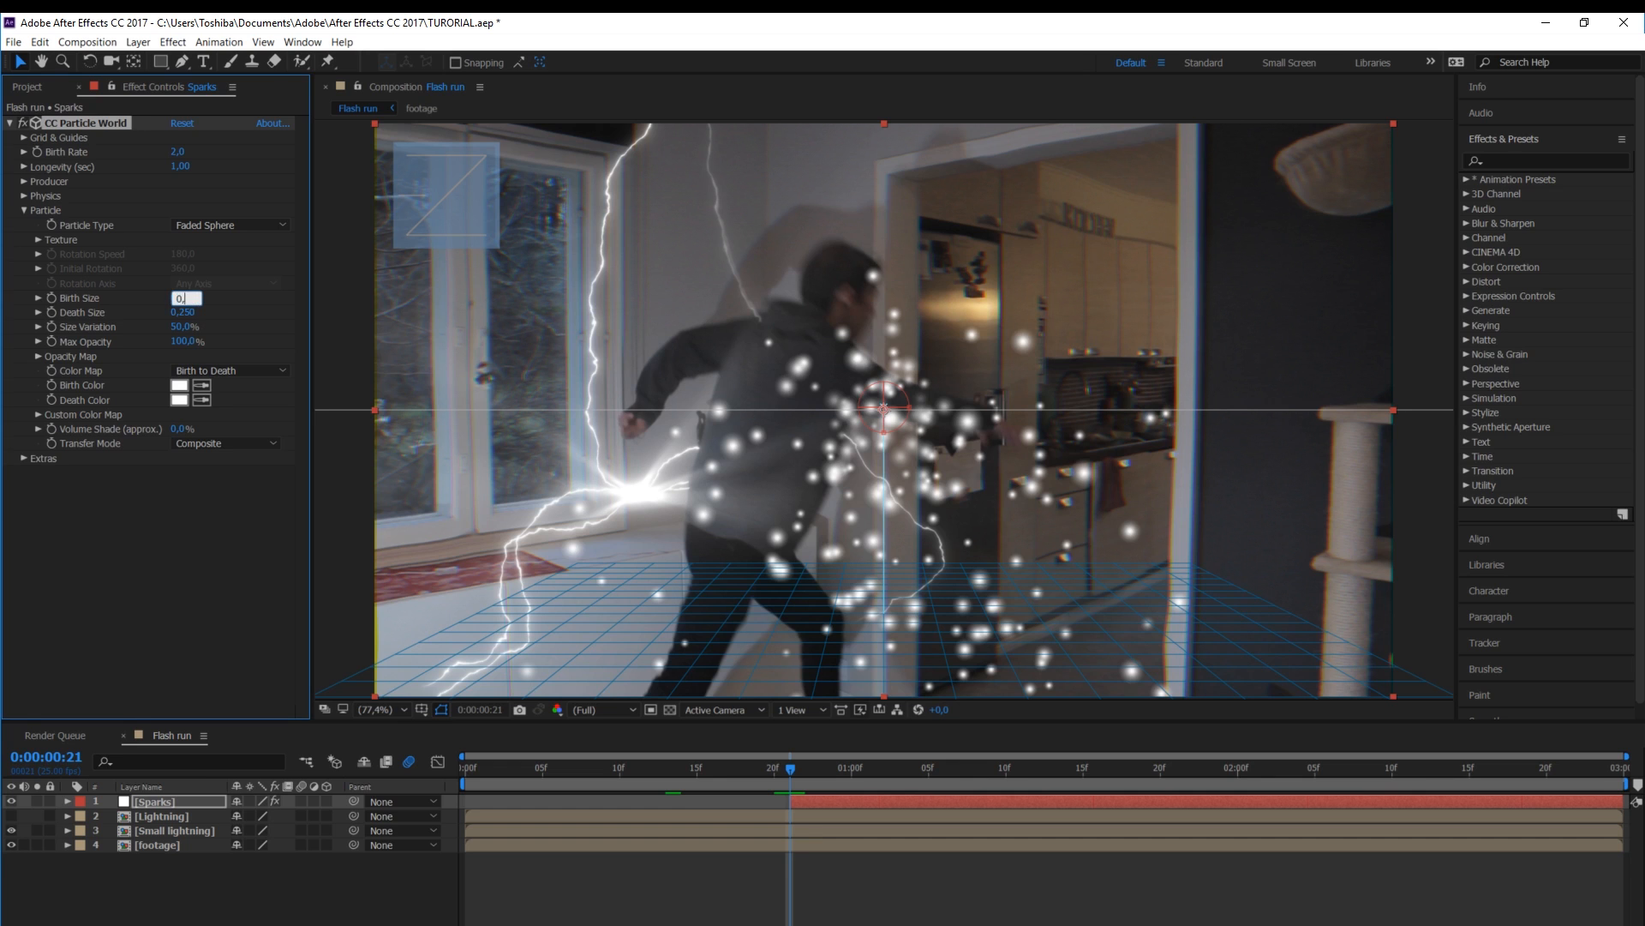
{"action": "type", "text": "04"}
{"action": "key", "text": "Return"}
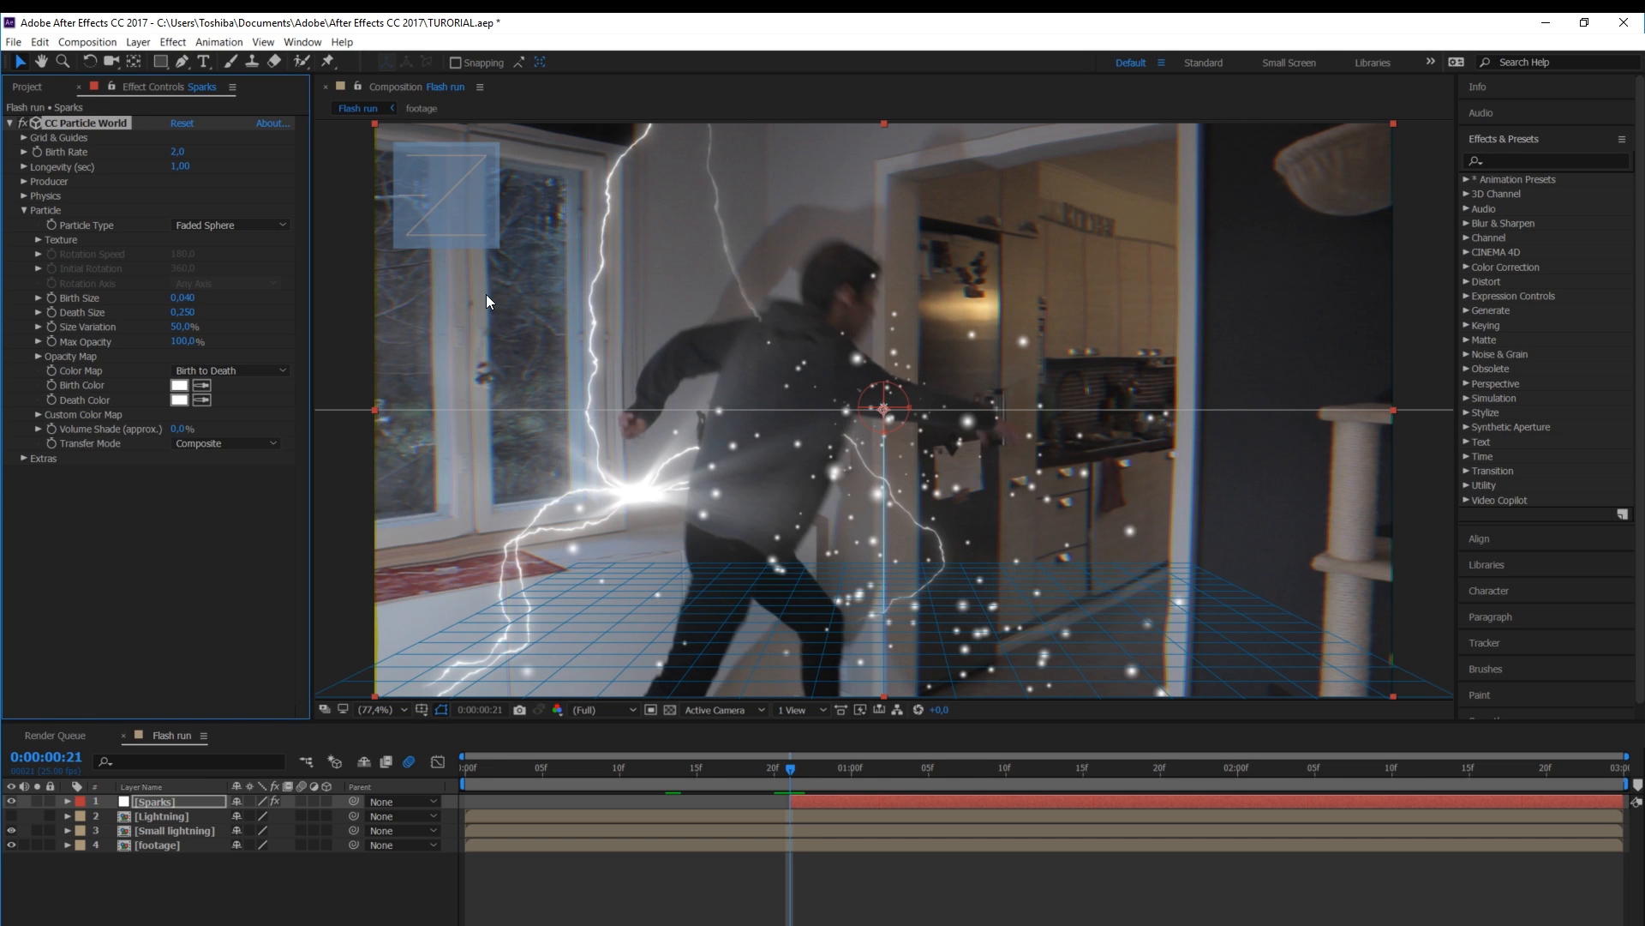
{"action": "left_click", "coordinate": [182, 312]}
{"action": "type", "text": "0,02"}
{"action": "key", "text": "Return"}
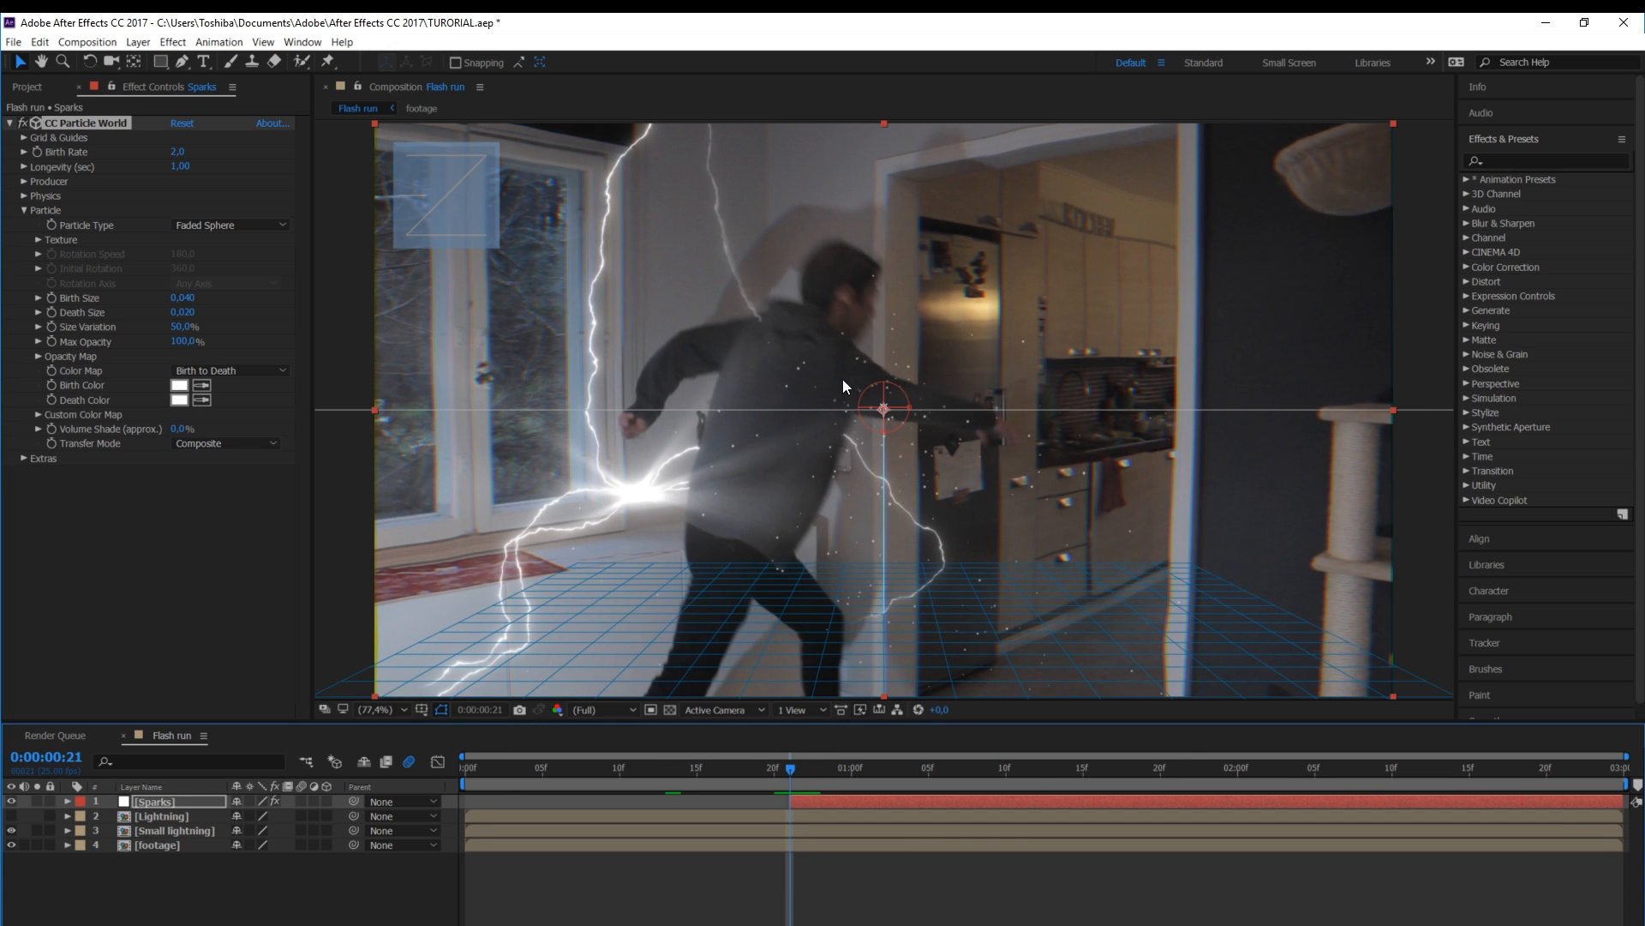
Reshape the particles' opacity map to fade out gradually after an early peak, and set the physics animation to Viscouse
{"action": "left_click", "coordinate": [38, 356]}
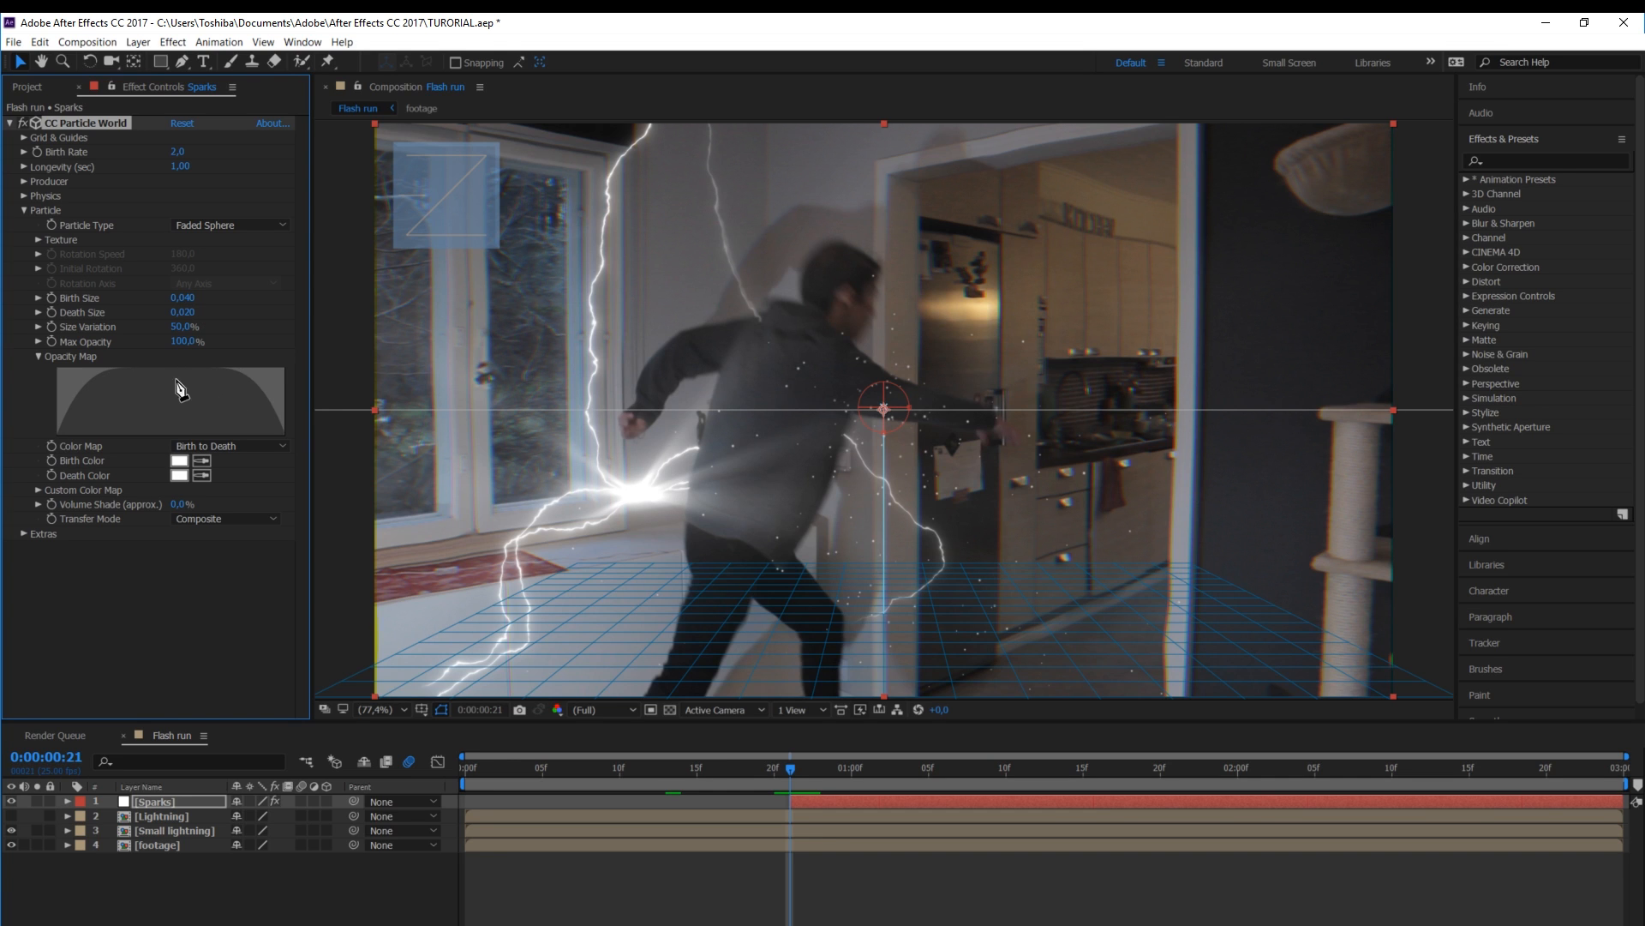
{"action": "left_click_drag", "start_coordinate": [135, 370], "coordinate": [292, 441]}
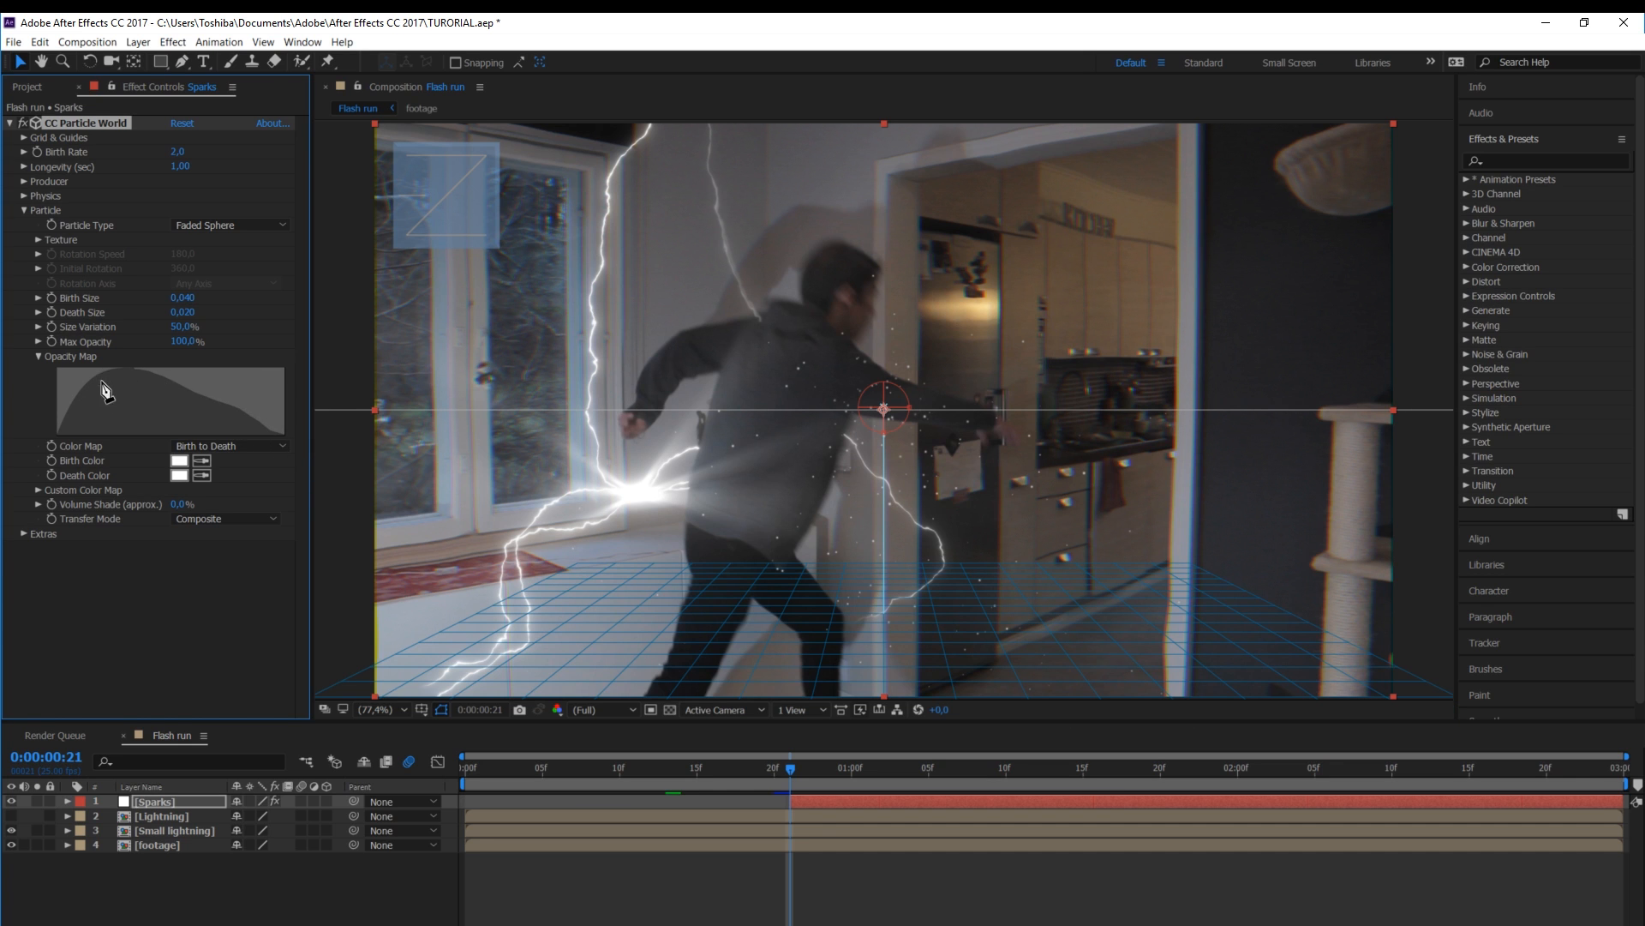
{"action": "left_click", "coordinate": [24, 210]}
{"action": "left_click", "coordinate": [25, 197]}
{"action": "left_click", "coordinate": [214, 209]}
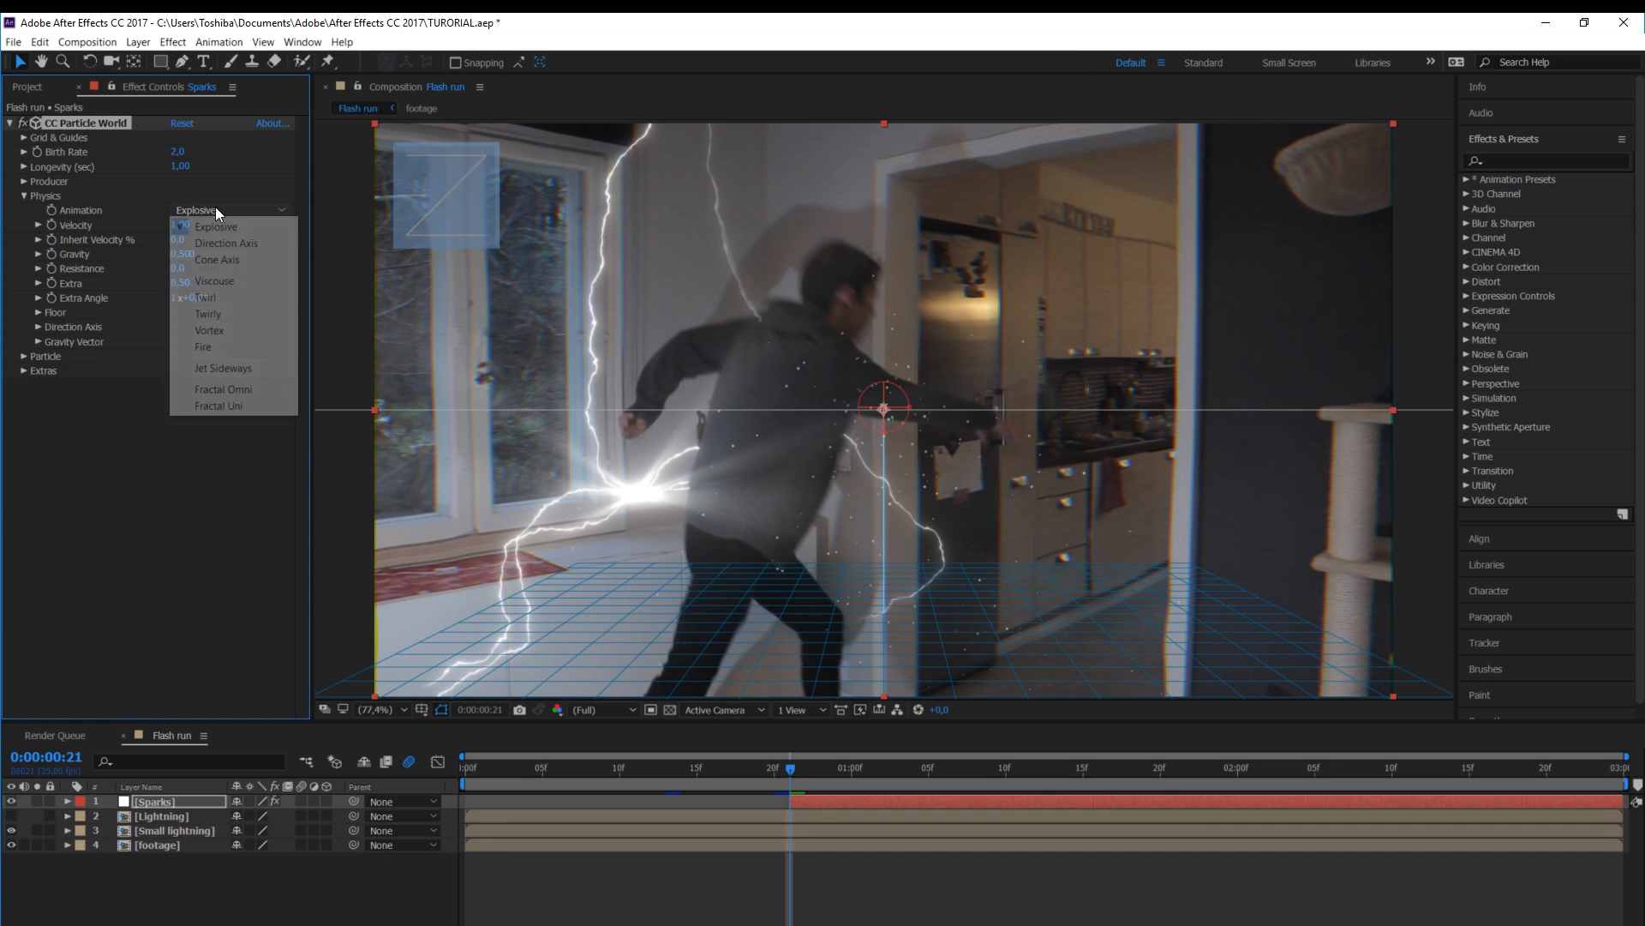
{"action": "left_click", "coordinate": [220, 280]}
Move the particle producer onto the bright lightning flash behind the runner and check the particles a few frames on
{"action": "left_click_drag", "start_coordinate": [868, 429], "coordinate": [643, 503]}
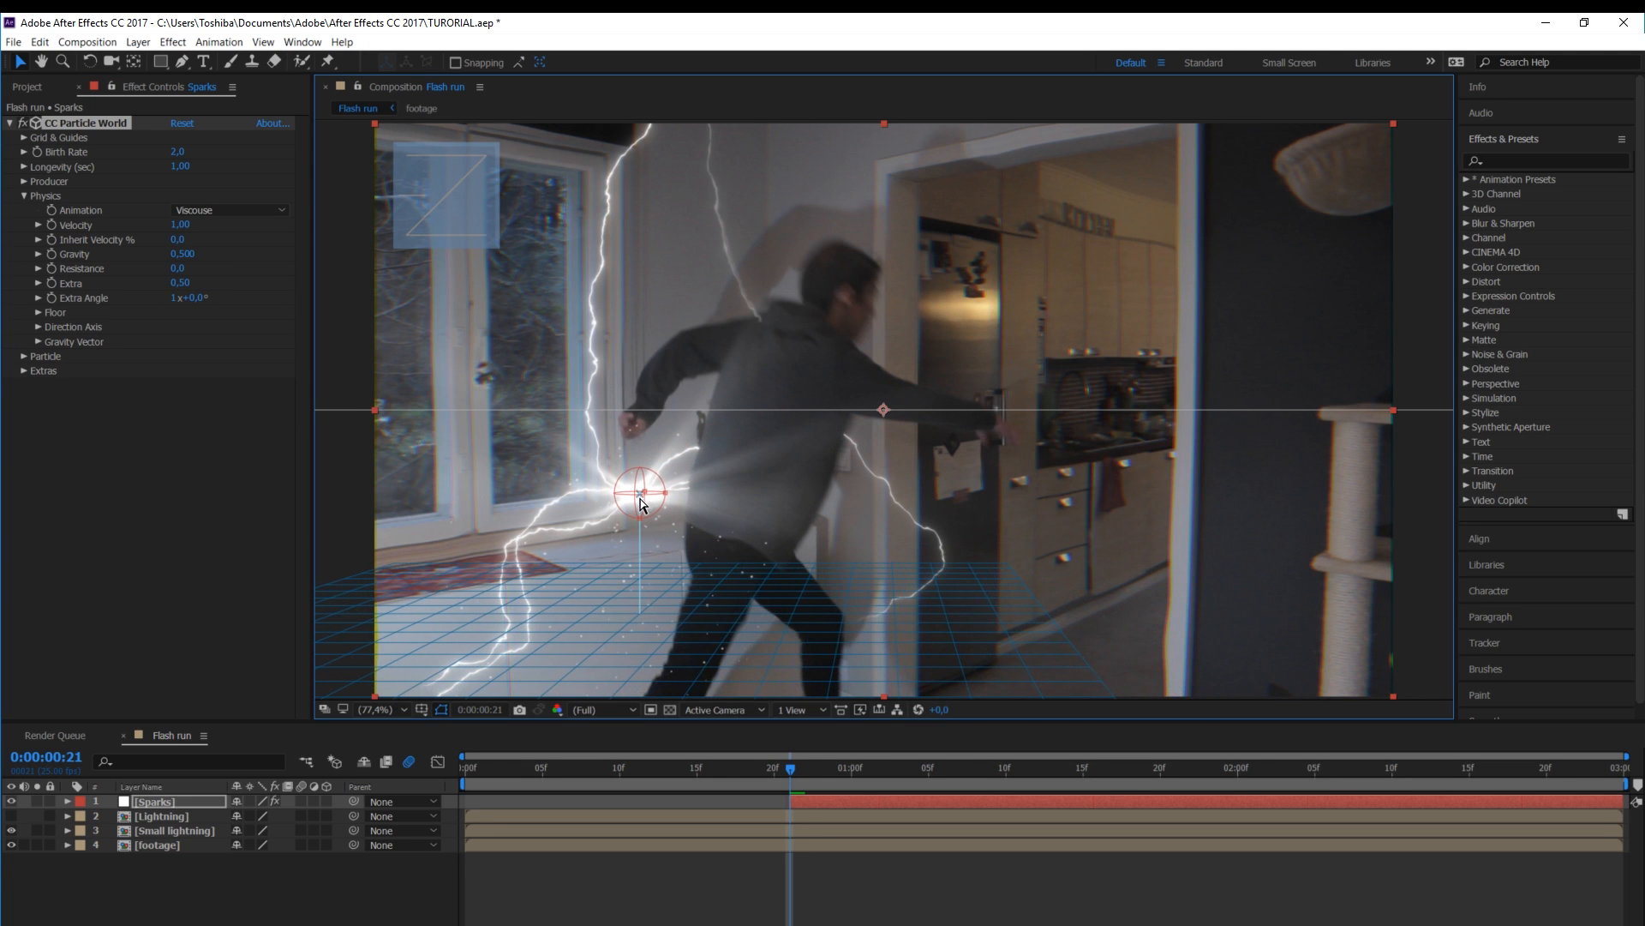
{"action": "left_click", "coordinate": [803, 774]}
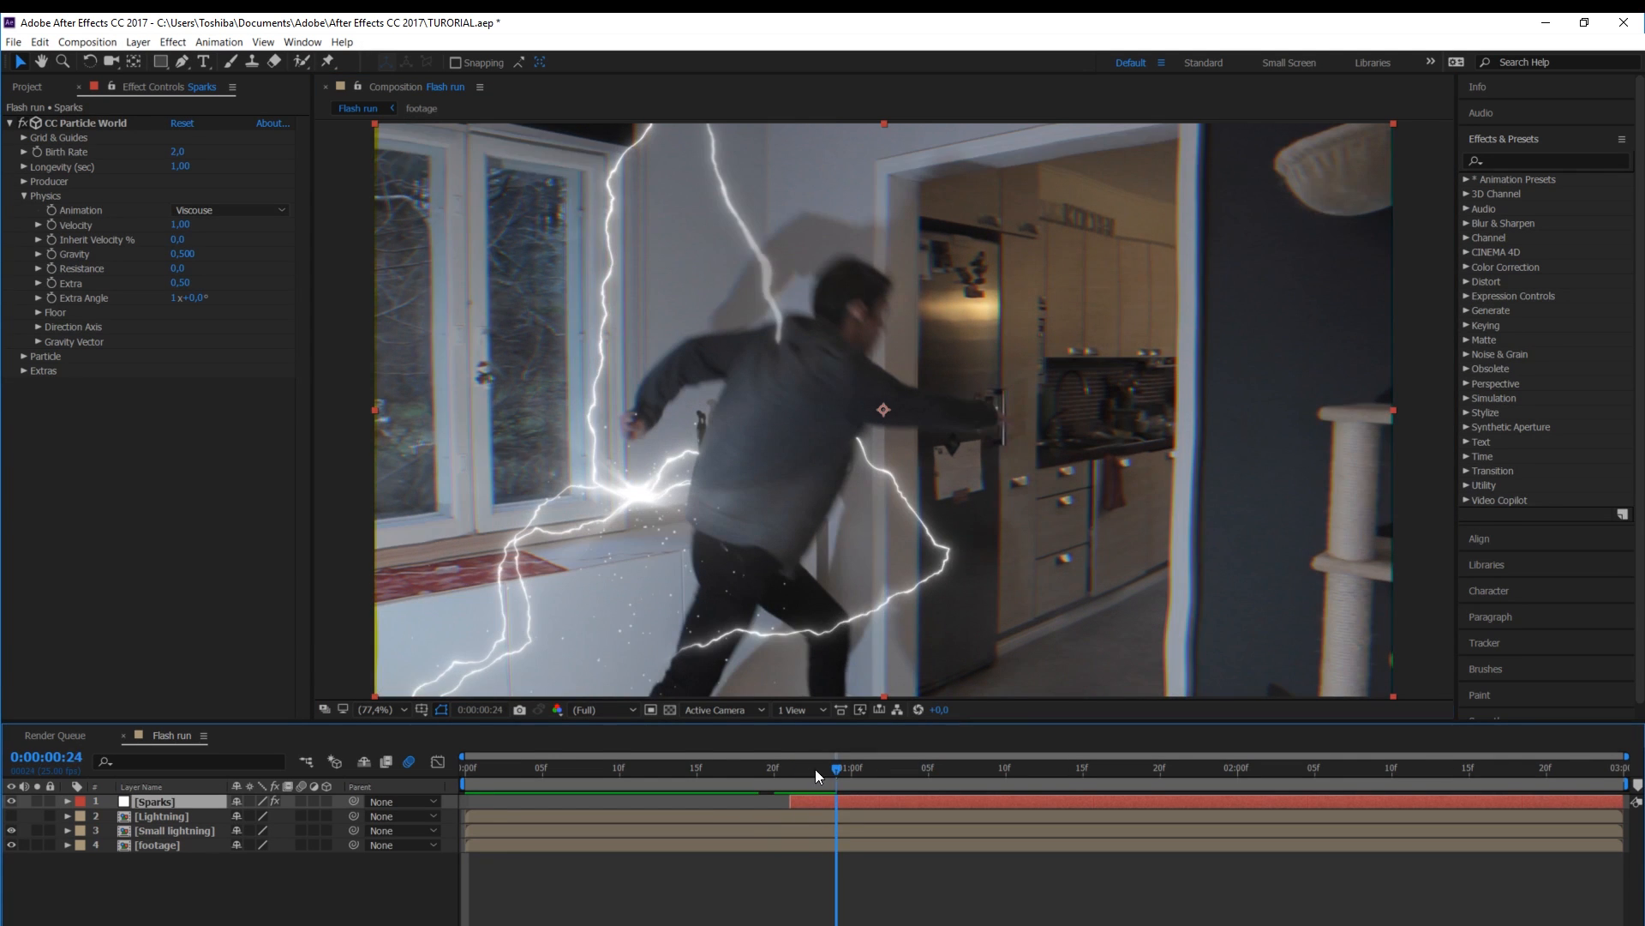
{"action": "left_click", "coordinate": [789, 771]}
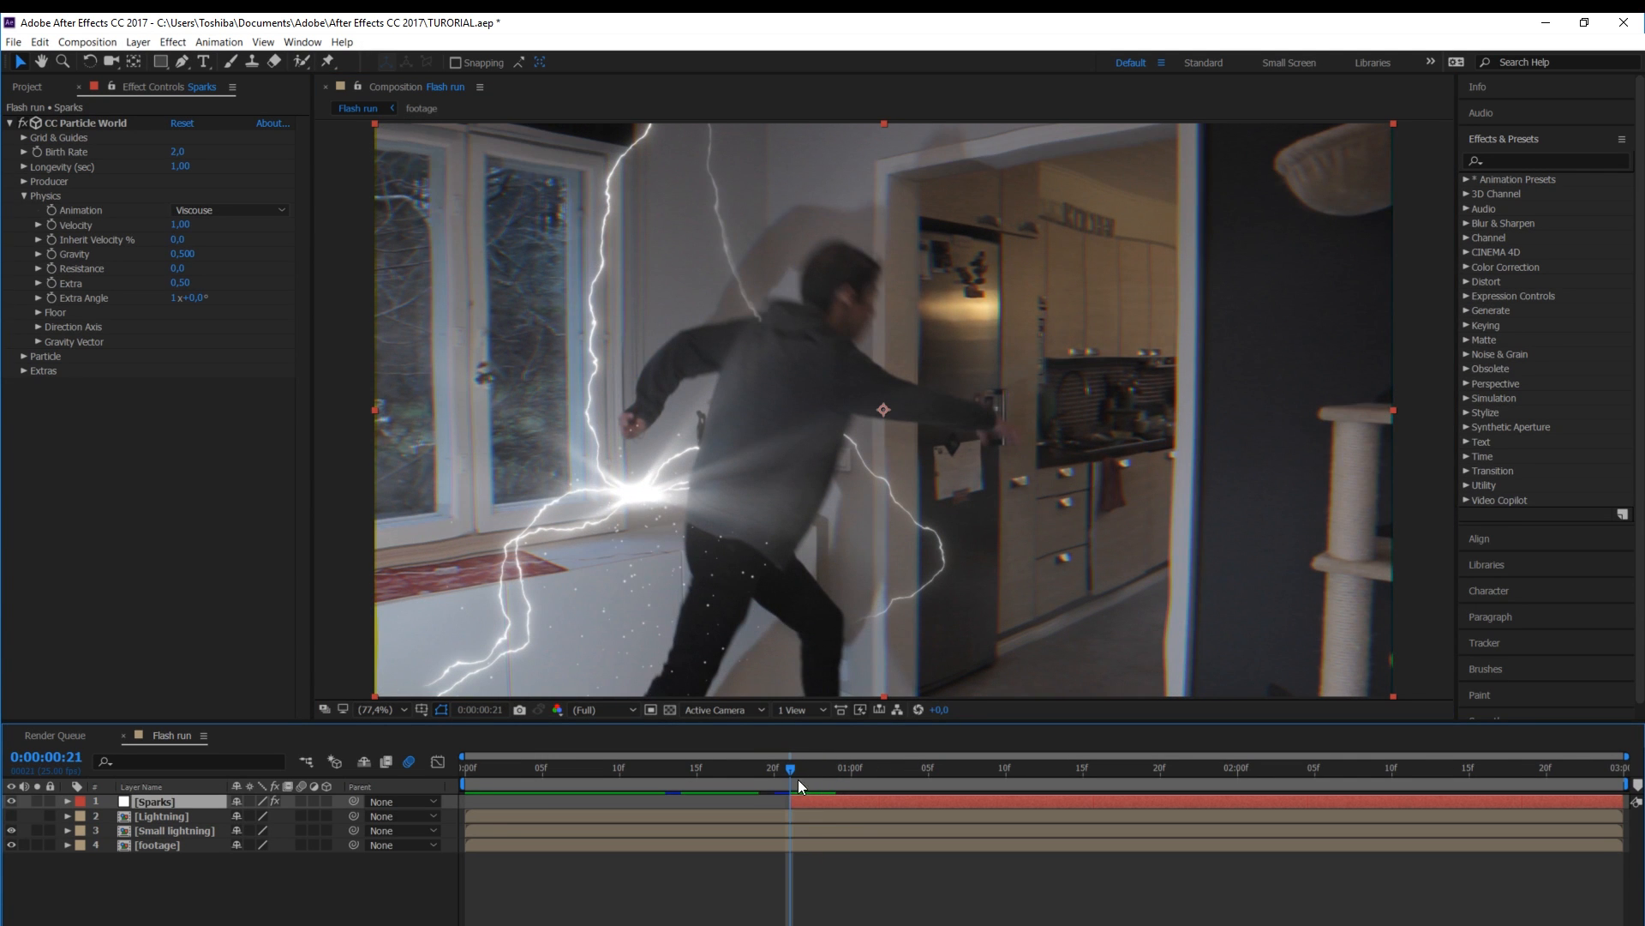
Keyframe the particles' birth rate as a burst: 0 at 0:00:00:21, 14 at 0:00:00:22 and 0 at 0:00:00:23
{"action": "left_click", "coordinate": [23, 152]}
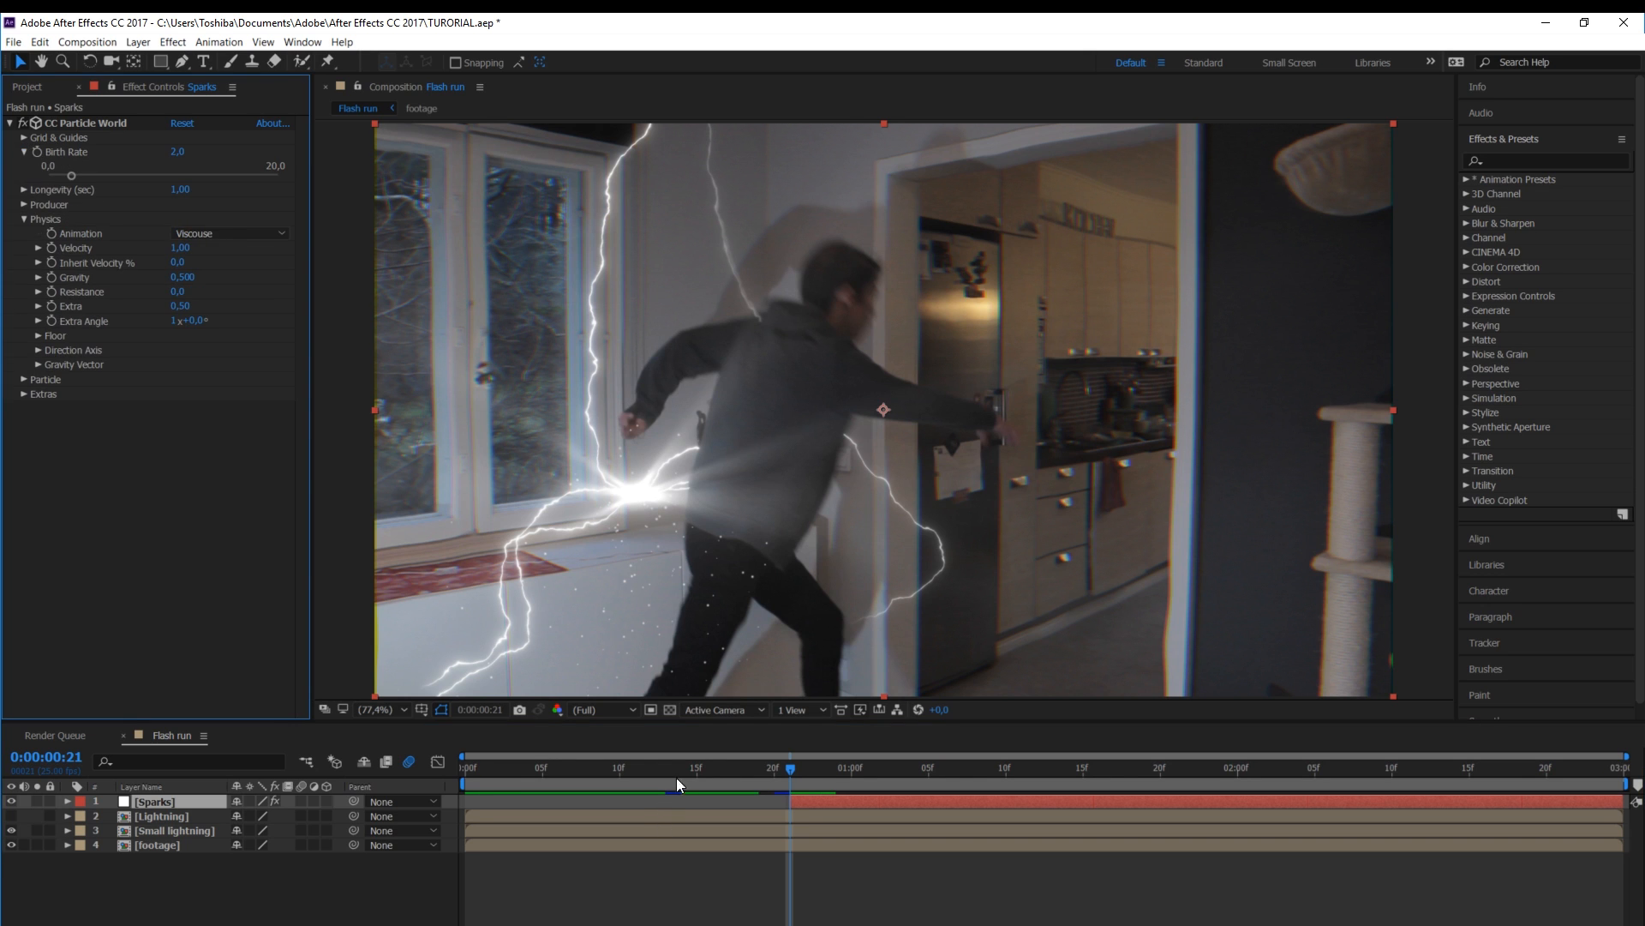
{"action": "left_click", "coordinate": [36, 152]}
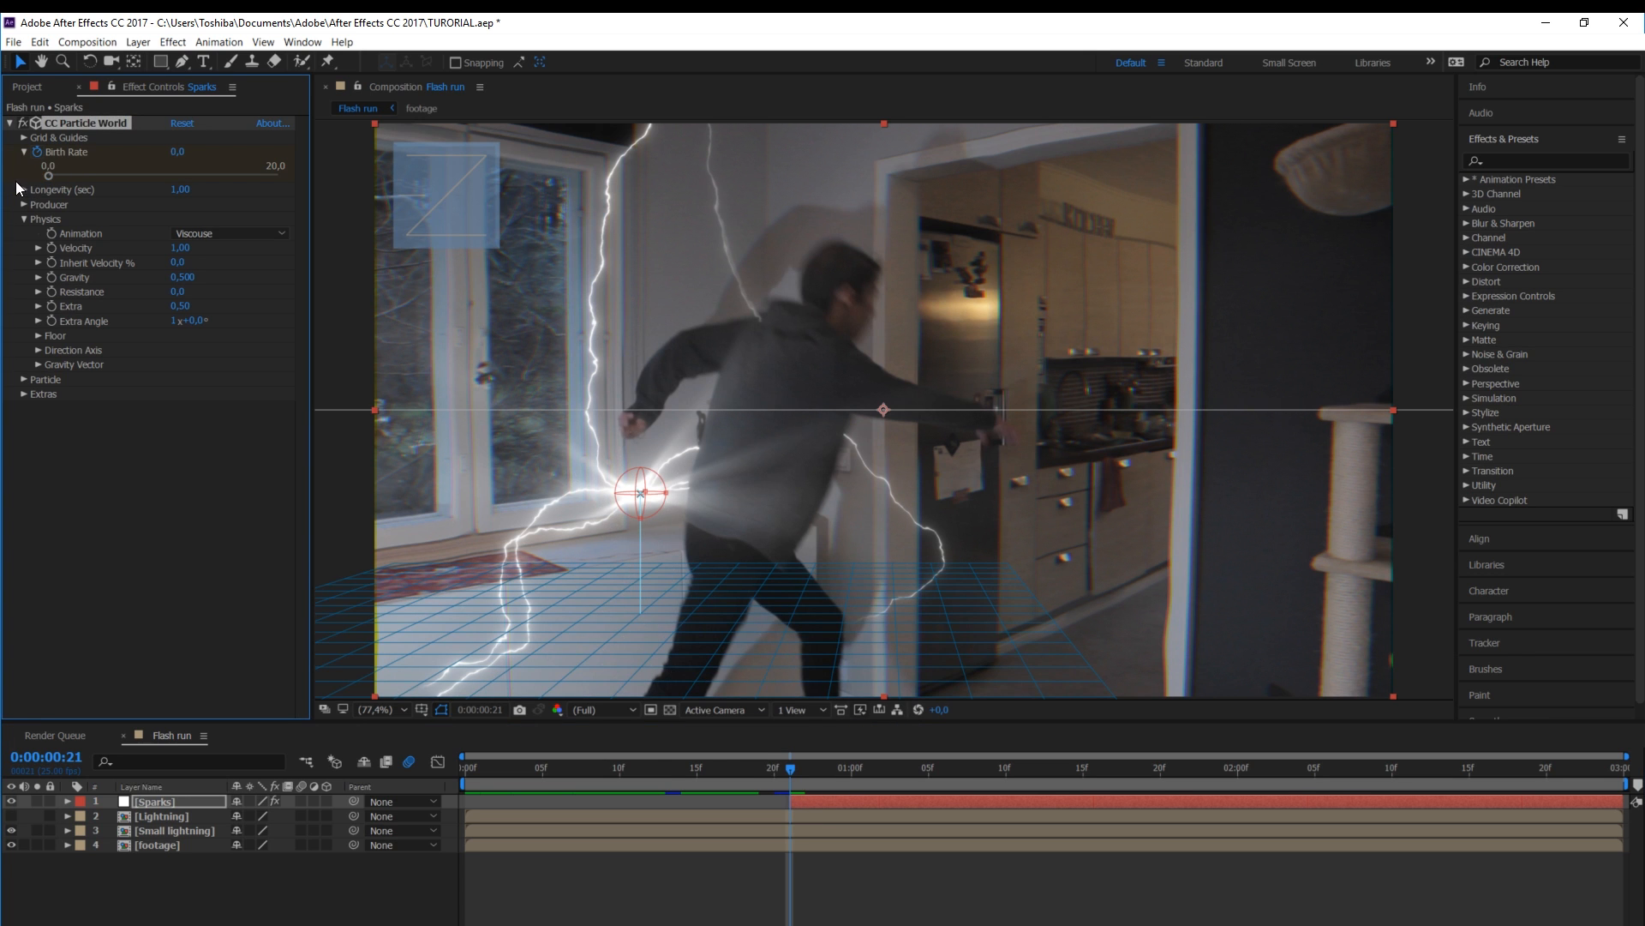
{"action": "left_click", "coordinate": [795, 773]}
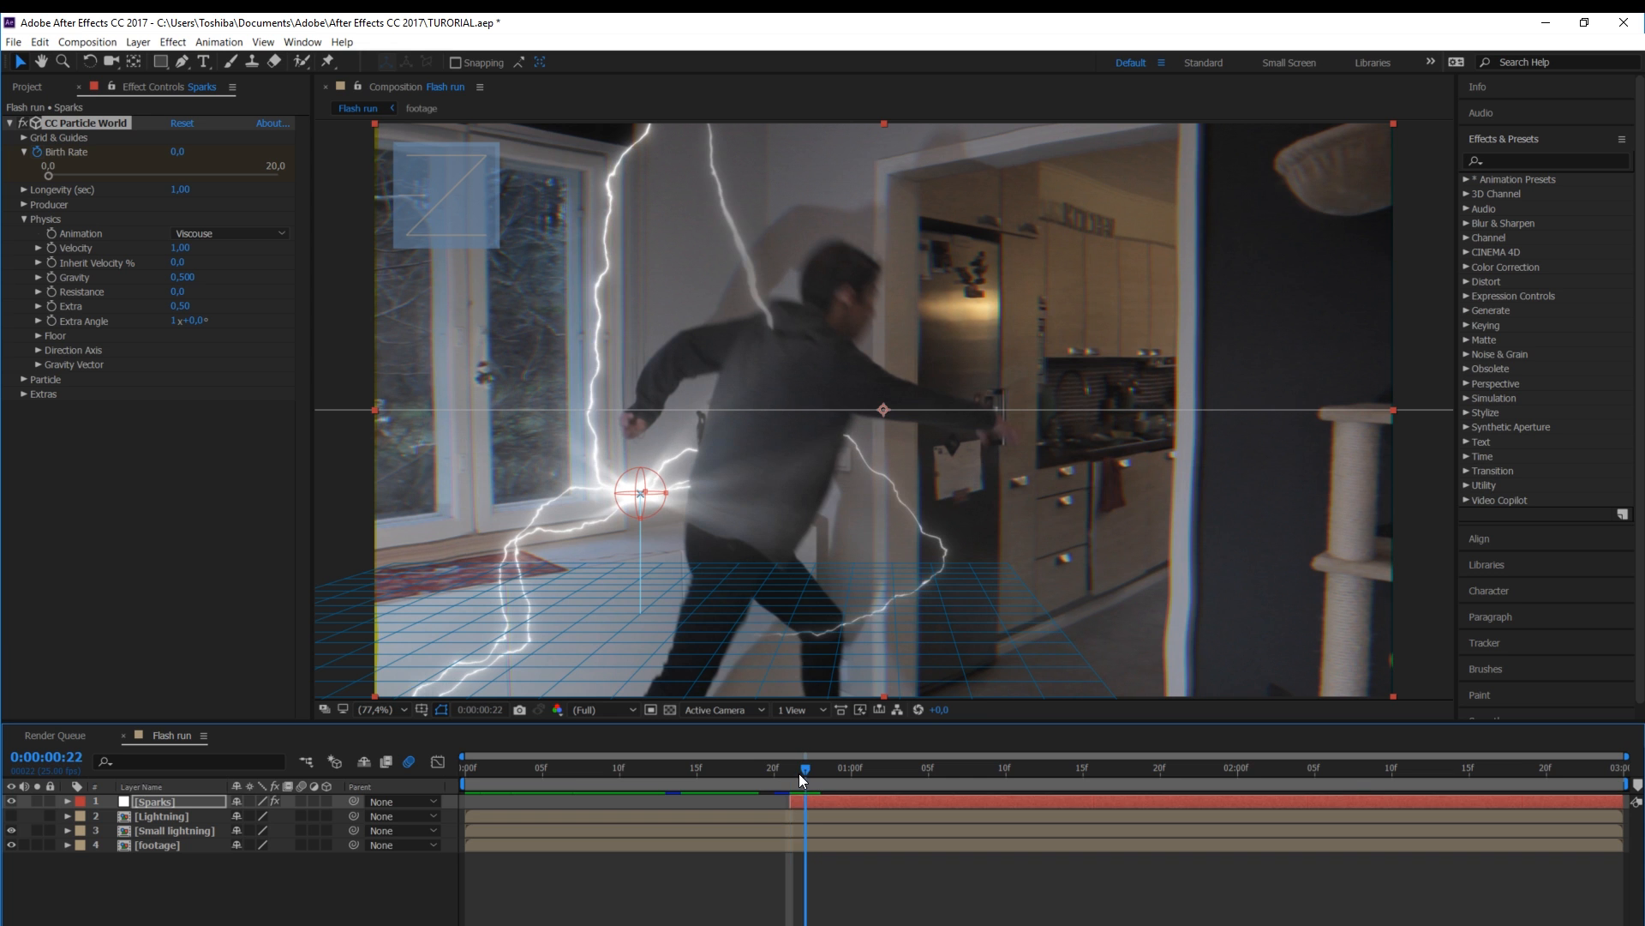
{"action": "left_click_drag", "start_coordinate": [130, 175], "coordinate": [49, 180]}
{"action": "left_click", "coordinate": [824, 766]}
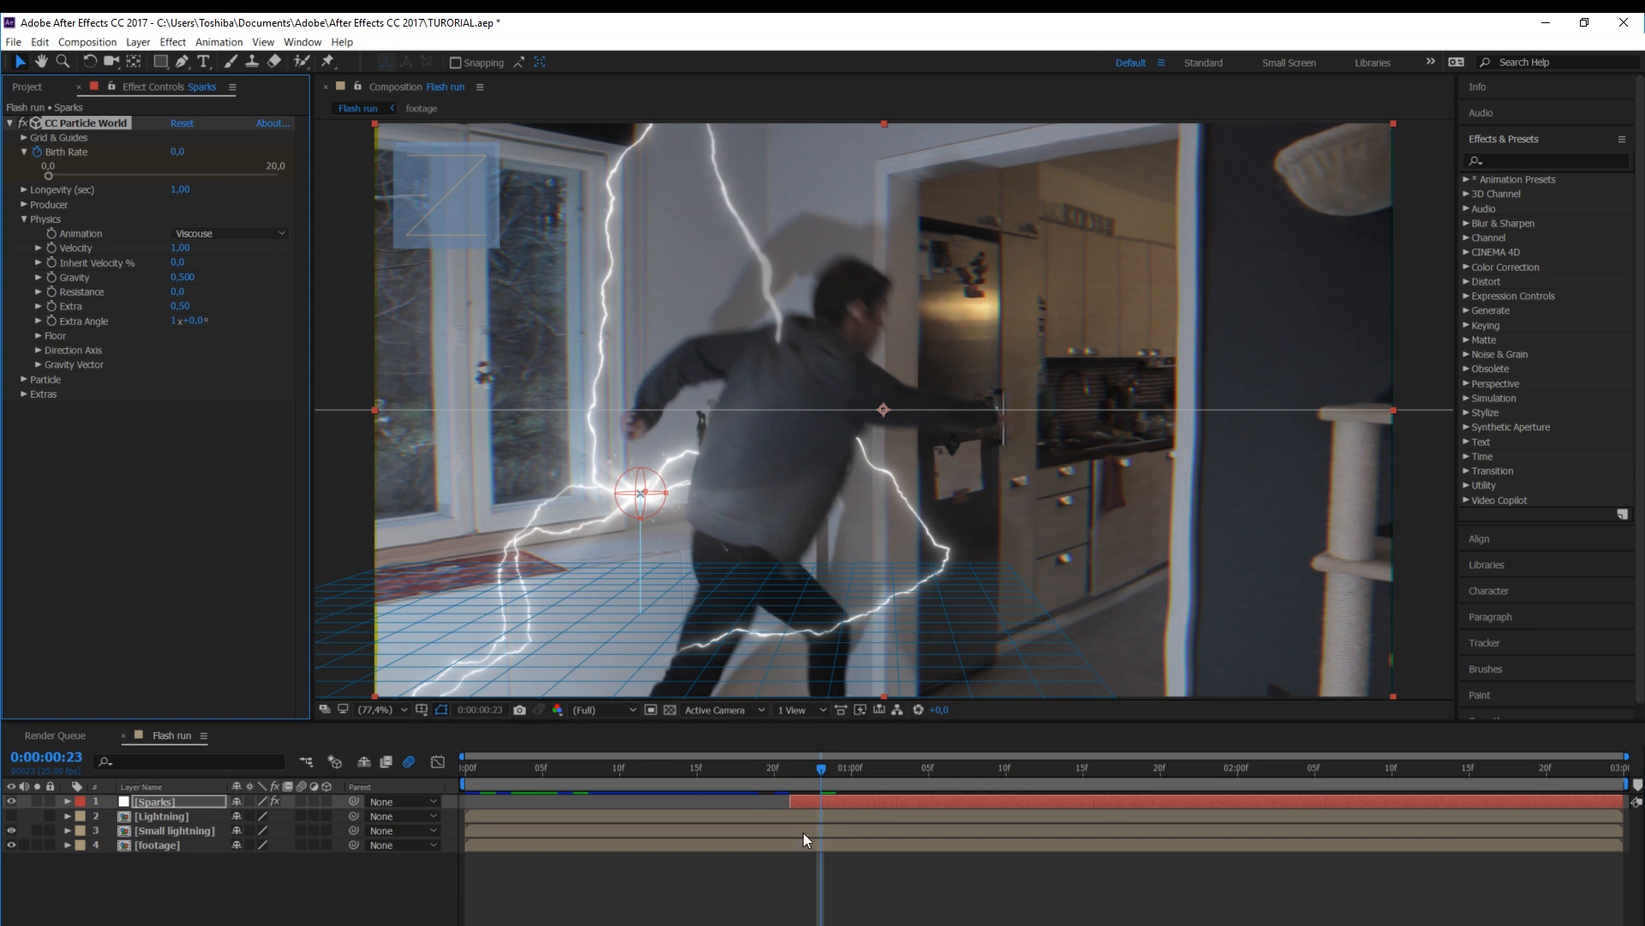
{"action": "left_click", "coordinate": [806, 766]}
{"action": "key", "text": "ctrl+z"}
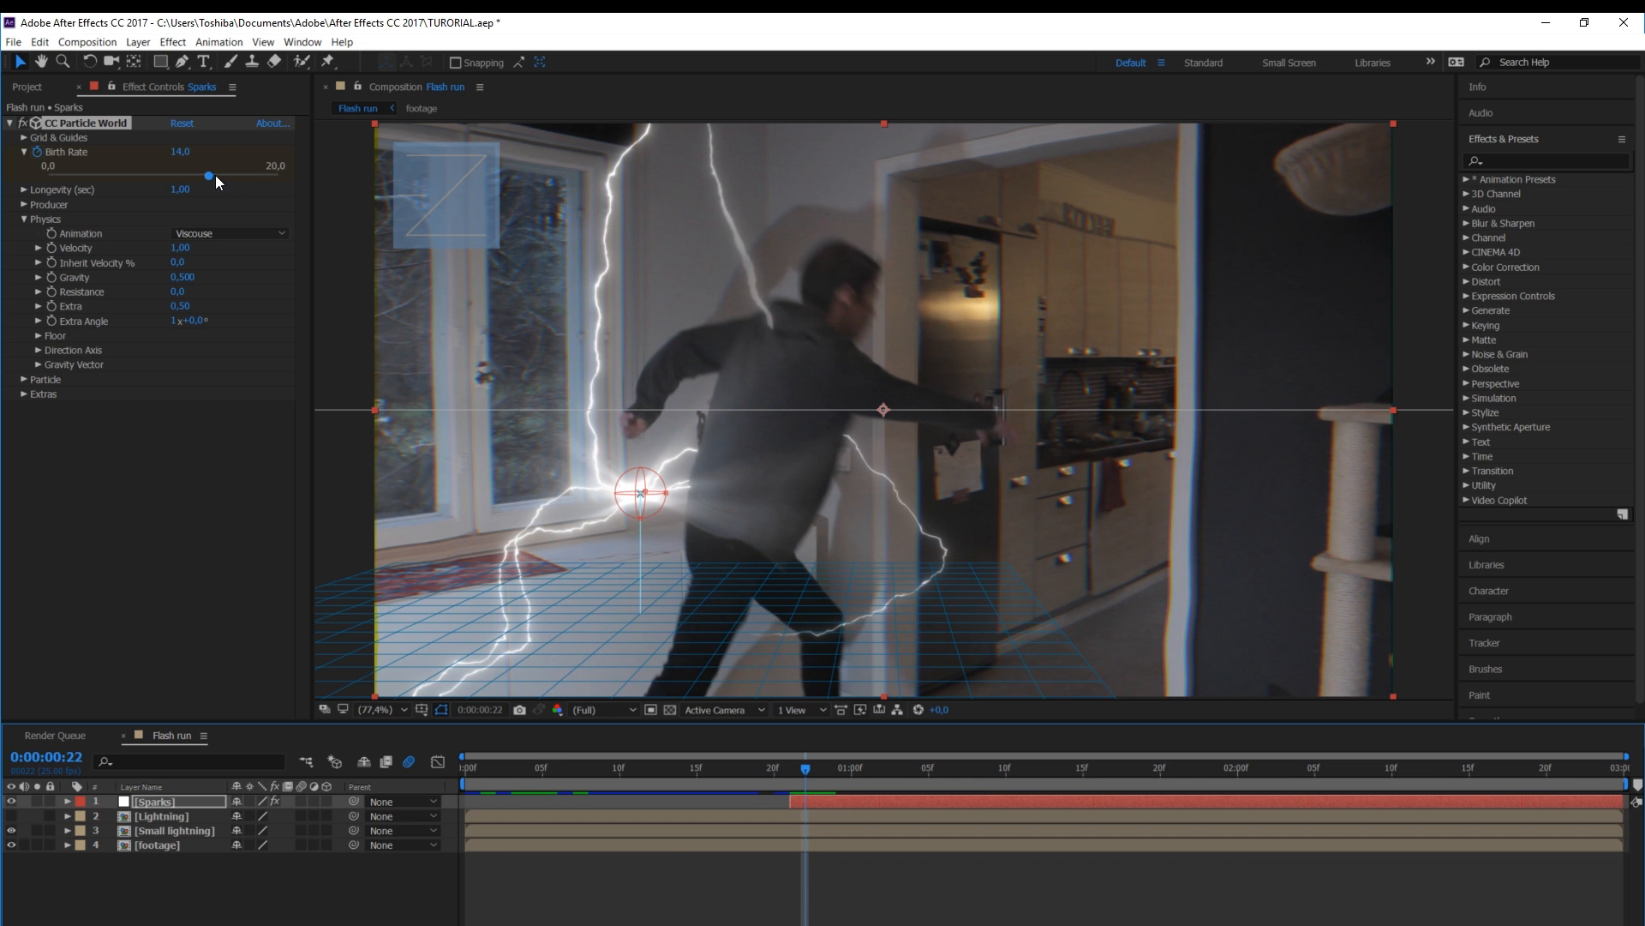
{"action": "mouse_move", "coordinate": [810, 775]}
{"action": "left_mouse_down"}
{"action": "mouse_move", "coordinate": [841, 777]}
{"action": "mouse_move", "coordinate": [774, 770]}
{"action": "mouse_move", "coordinate": [790, 775]}
{"action": "left_mouse_up"}
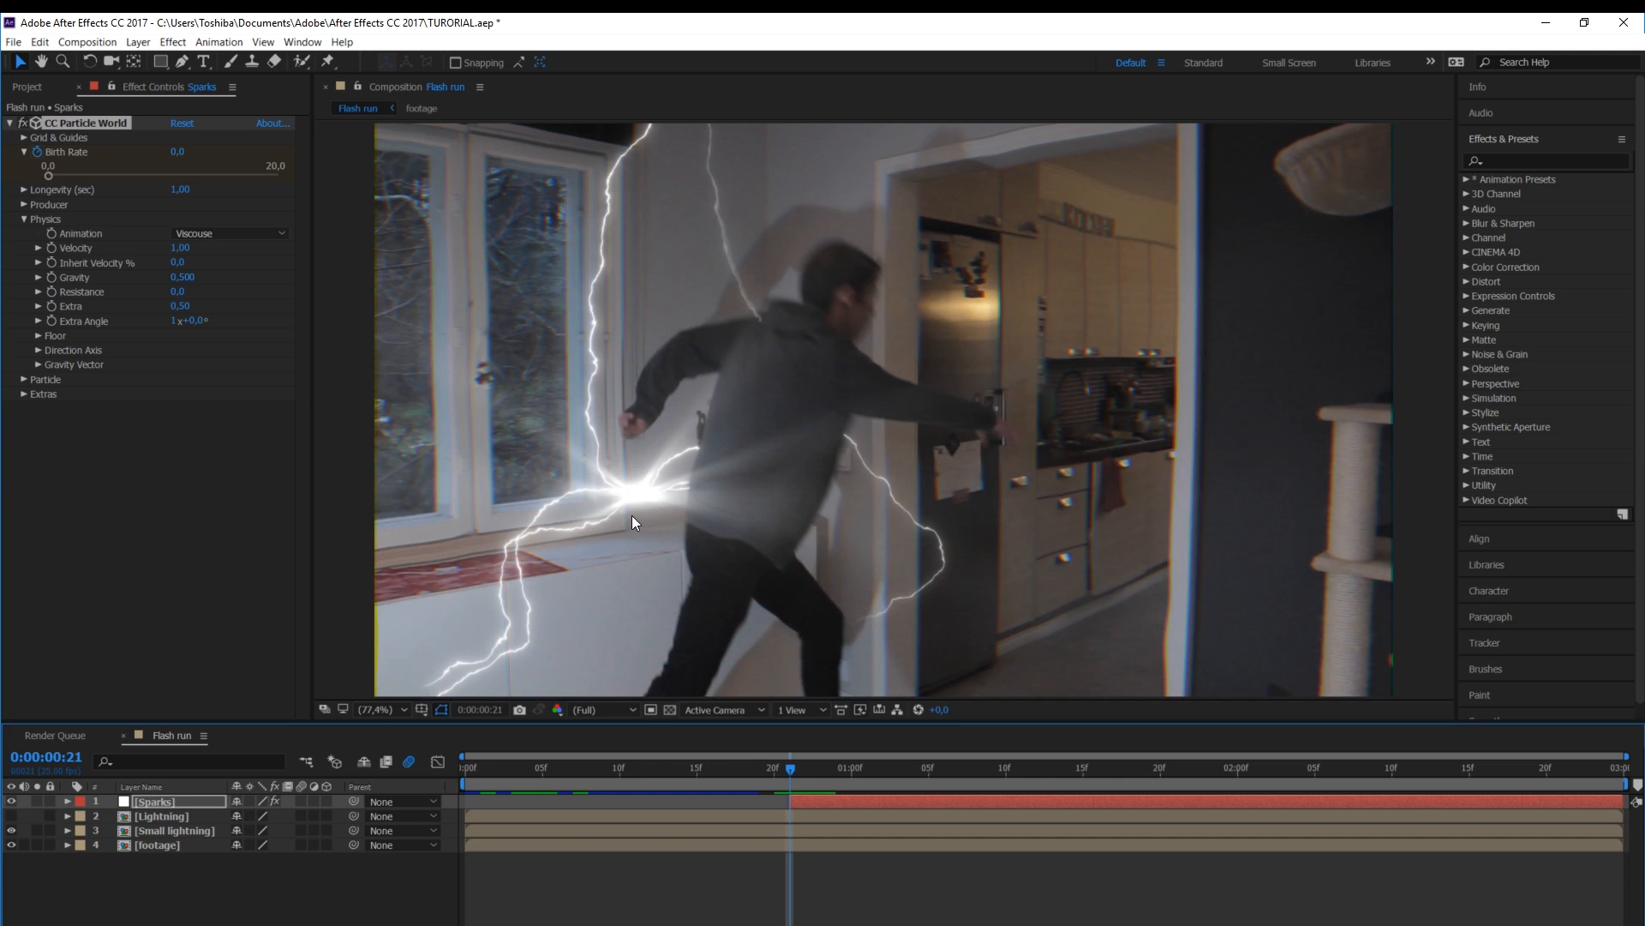
{"action": "left_click", "coordinate": [633, 521]}
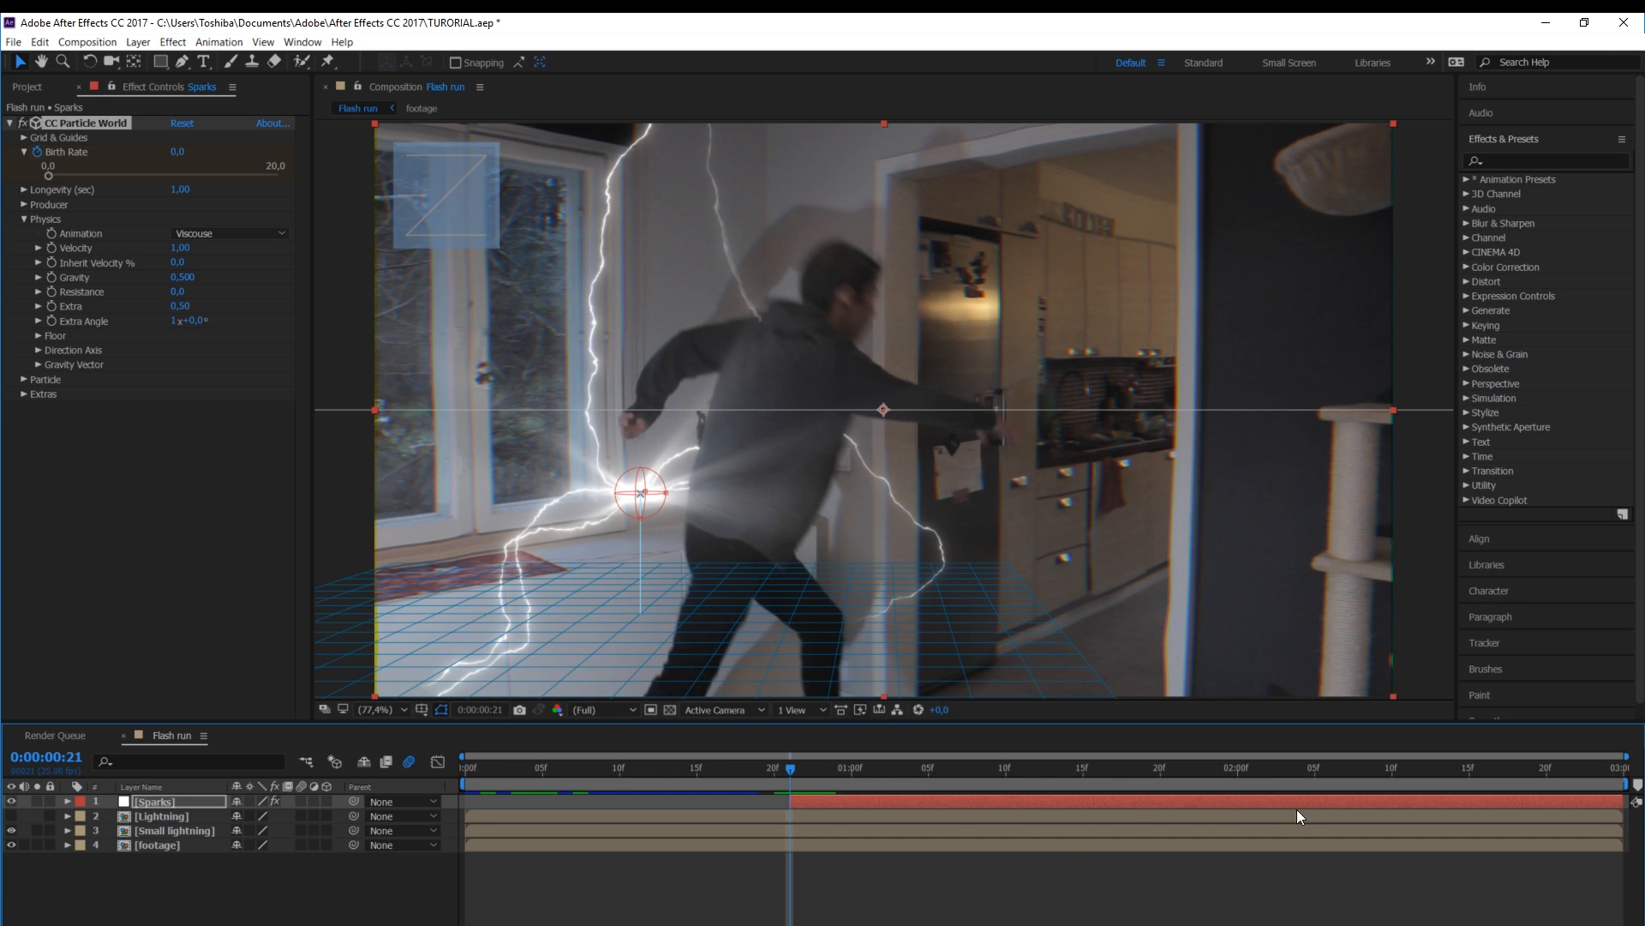
{"action": "left_click_drag", "start_coordinate": [814, 778], "coordinate": [863, 797]}
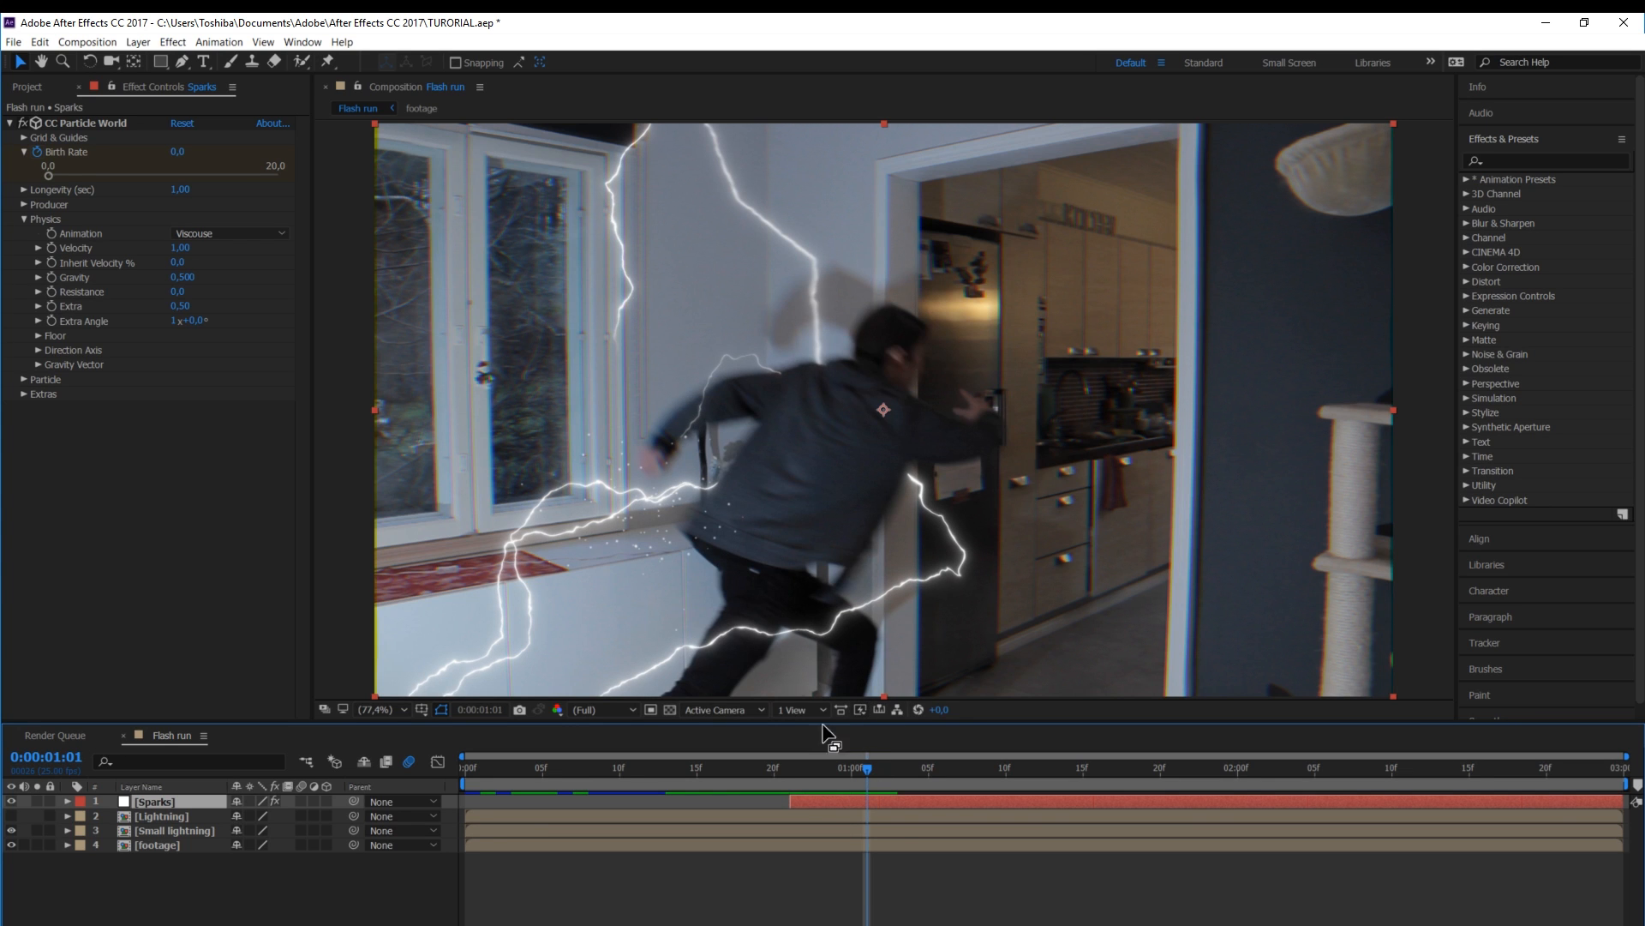
Apply the Glow effect to the Sparks layer, keeping a glow radius of 10
{"action": "left_click", "coordinate": [20, 363]}
{"action": "left_click", "coordinate": [172, 42]}
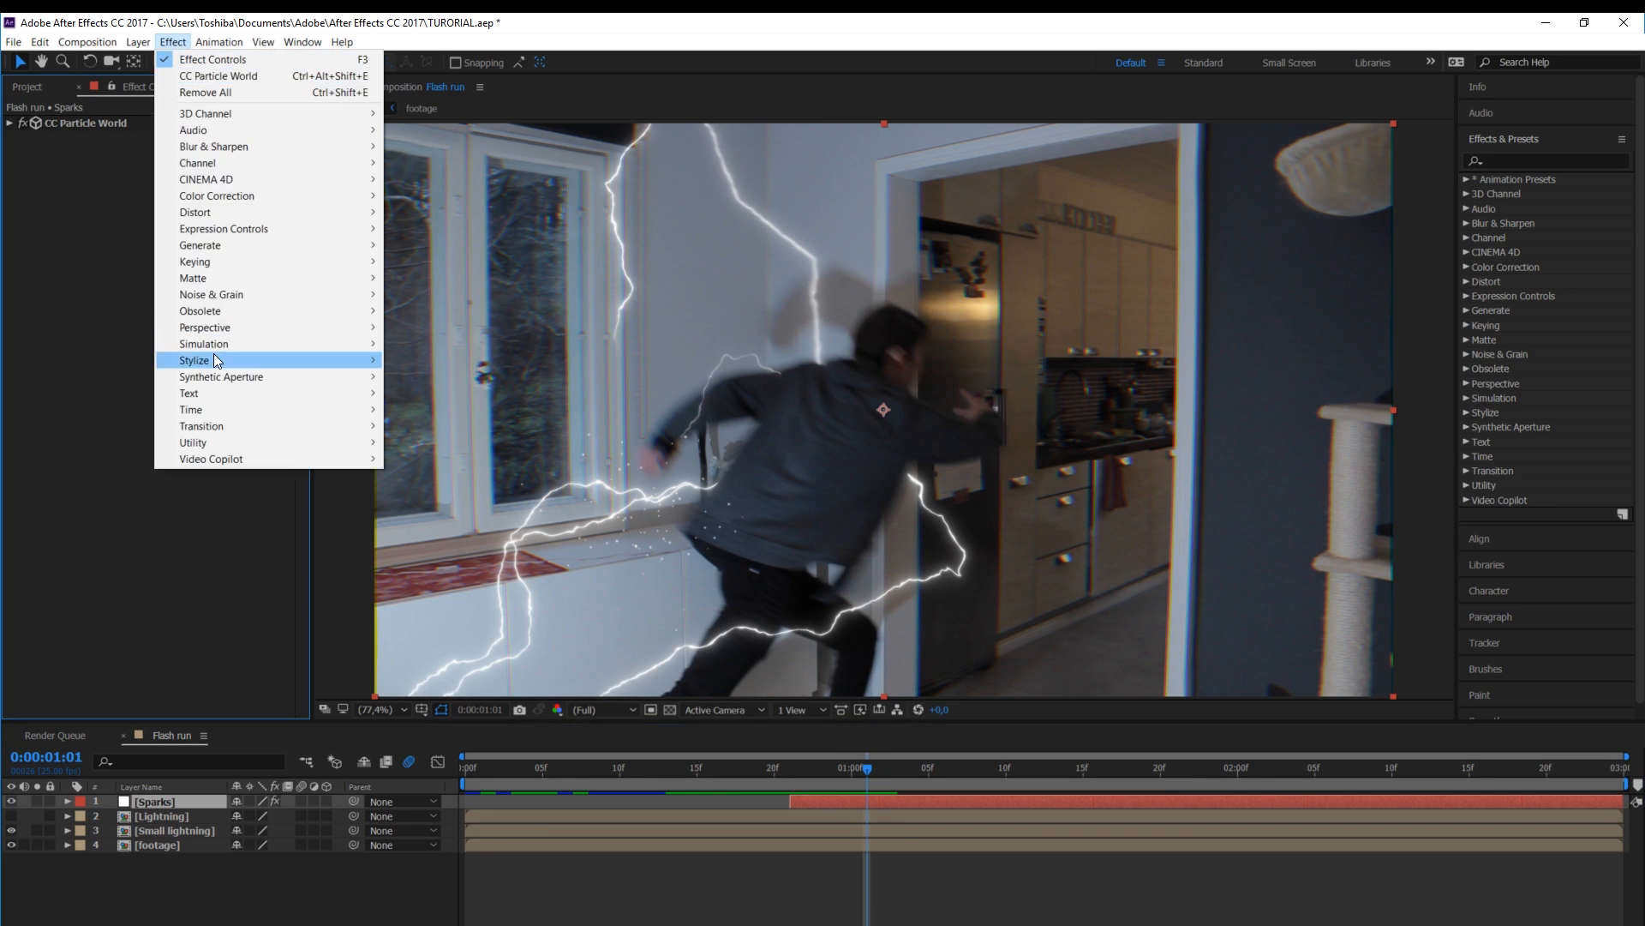
{"action": "mouse_move", "coordinate": [210, 360]}
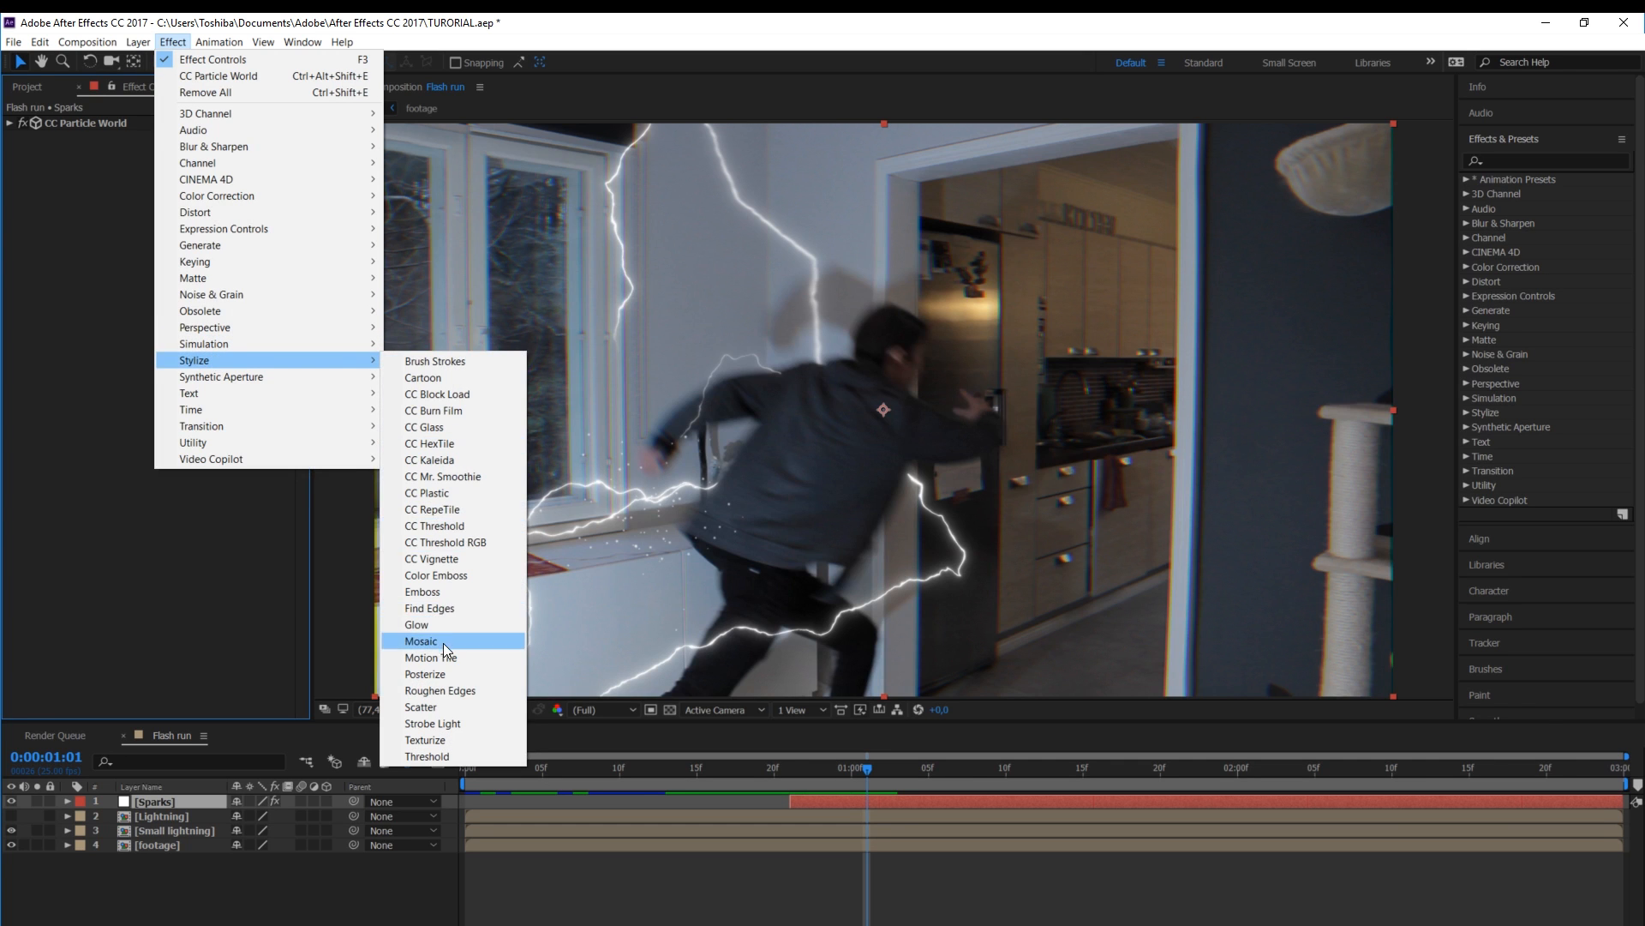
{"action": "left_click", "coordinate": [444, 641]}
{"action": "scroll", "coordinate": [646, 564], "scroll_direction": "up", "scroll_amount": 1}
{"action": "left_click", "coordinate": [196, 180]}
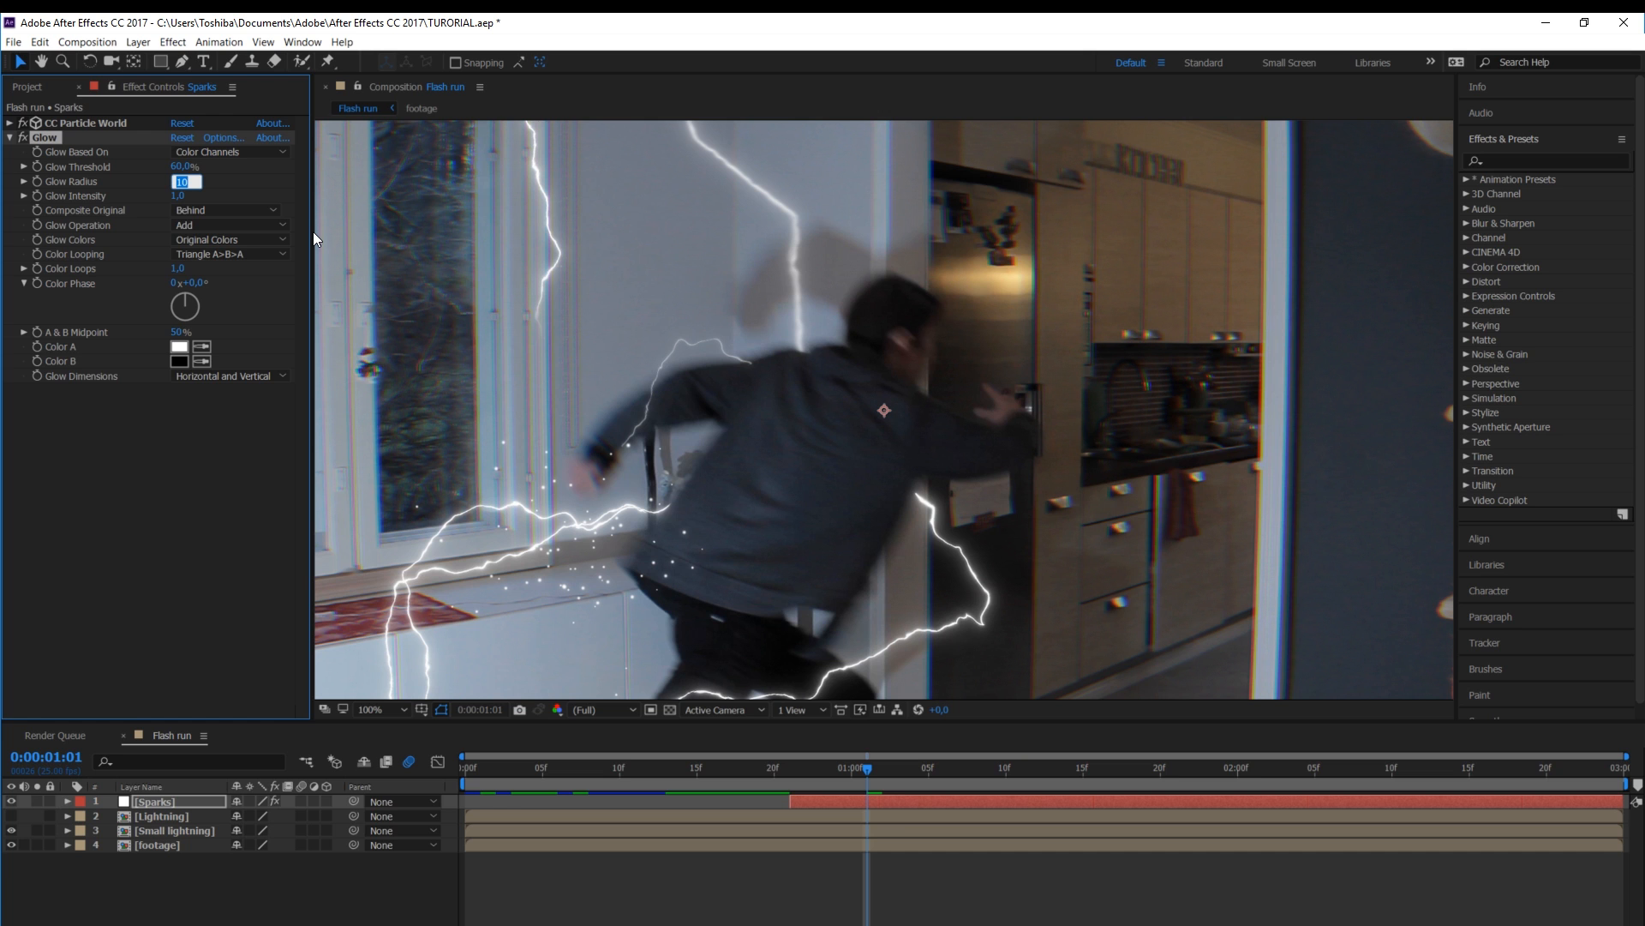
{"action": "key", "text": "Return"}
{"action": "left_click", "coordinate": [9, 138]}
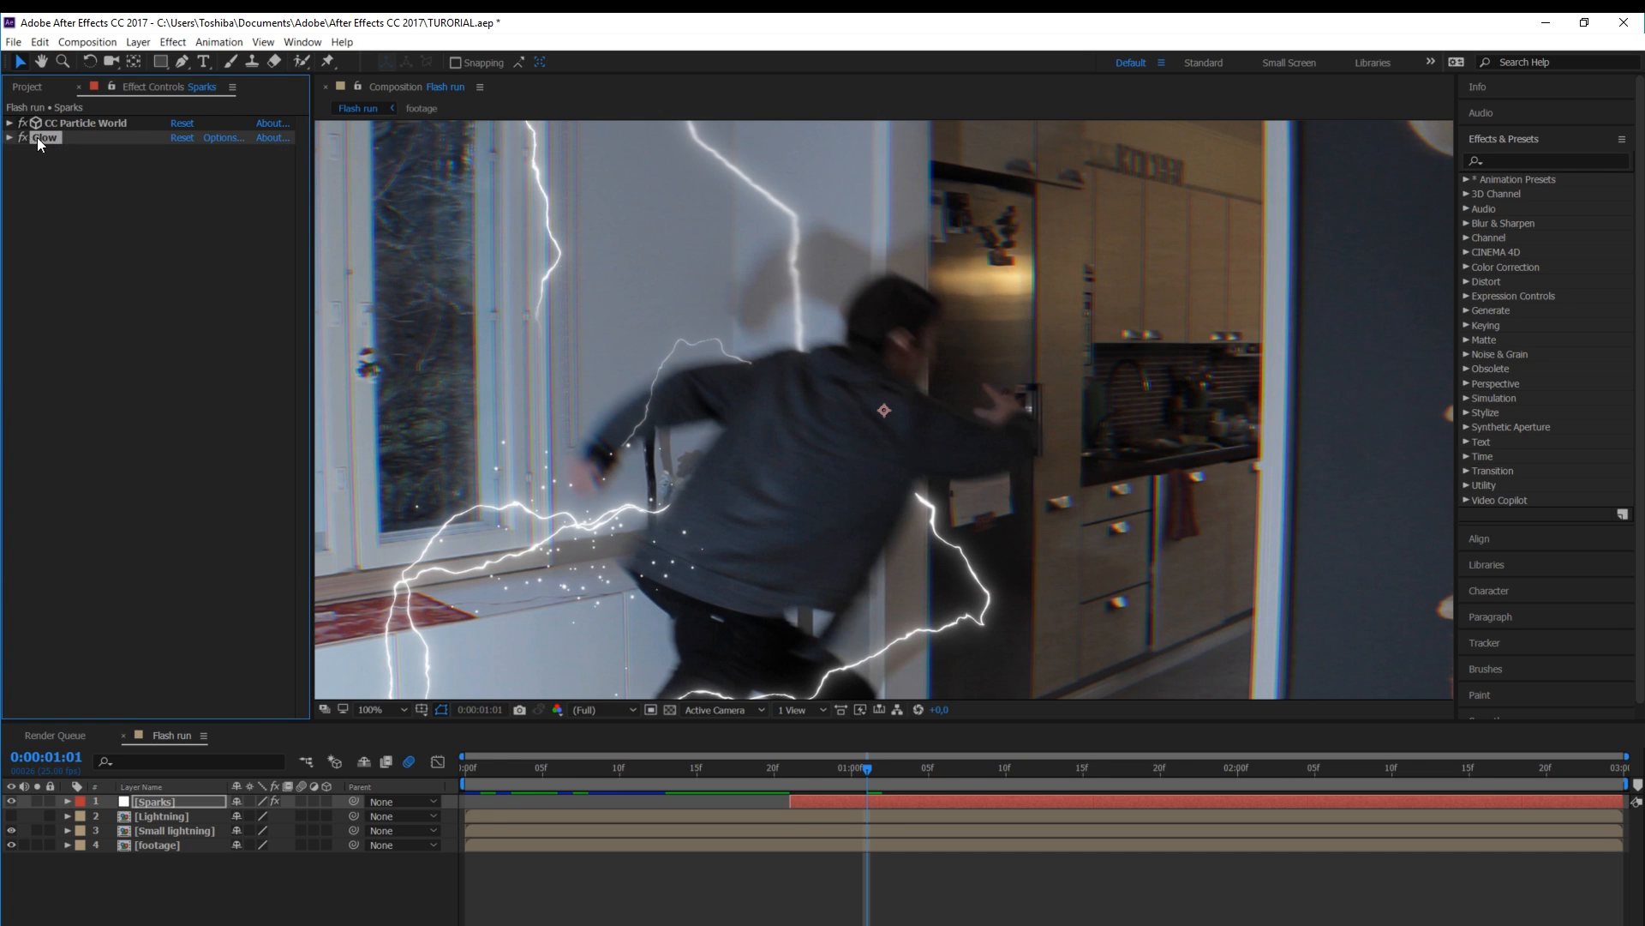
Duplicate the Glow effect on the Sparks layer and adjust the copy's glow radius
{"action": "key", "text": "ctrl+d"}
{"action": "left_click", "coordinate": [184, 195]}
{"action": "type", "text": "1"}
{"action": "left_click", "coordinate": [10, 152]}
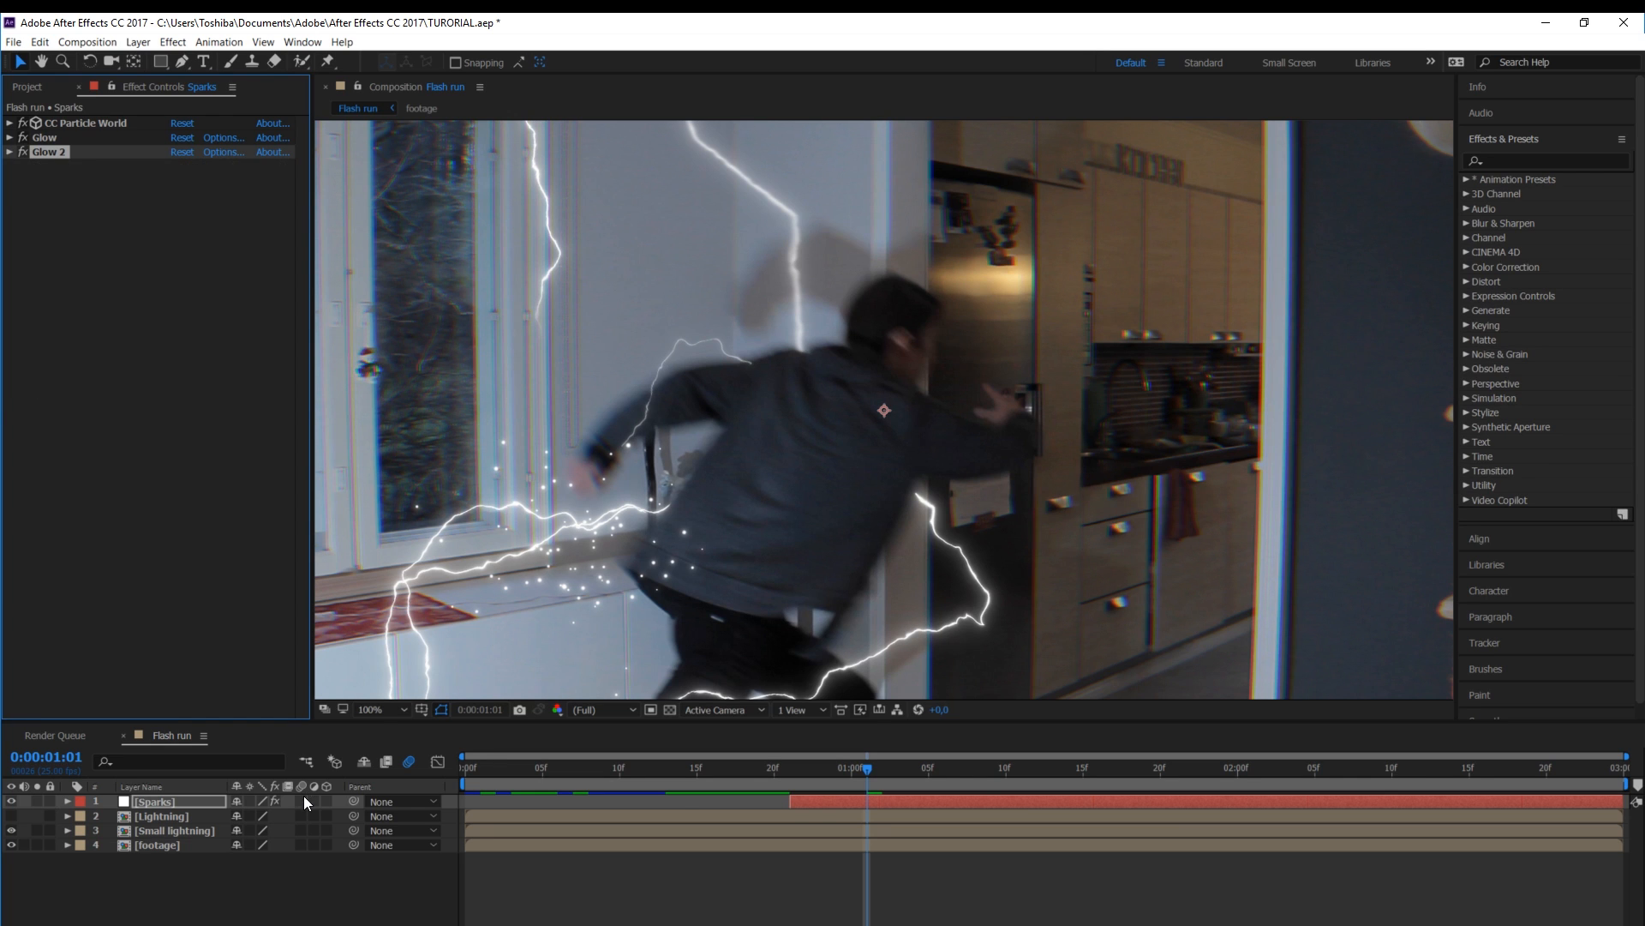
Enable motion blur for the Sparks layer and check the streaked sparks at 0:00:01:00
{"action": "left_click", "coordinate": [301, 800]}
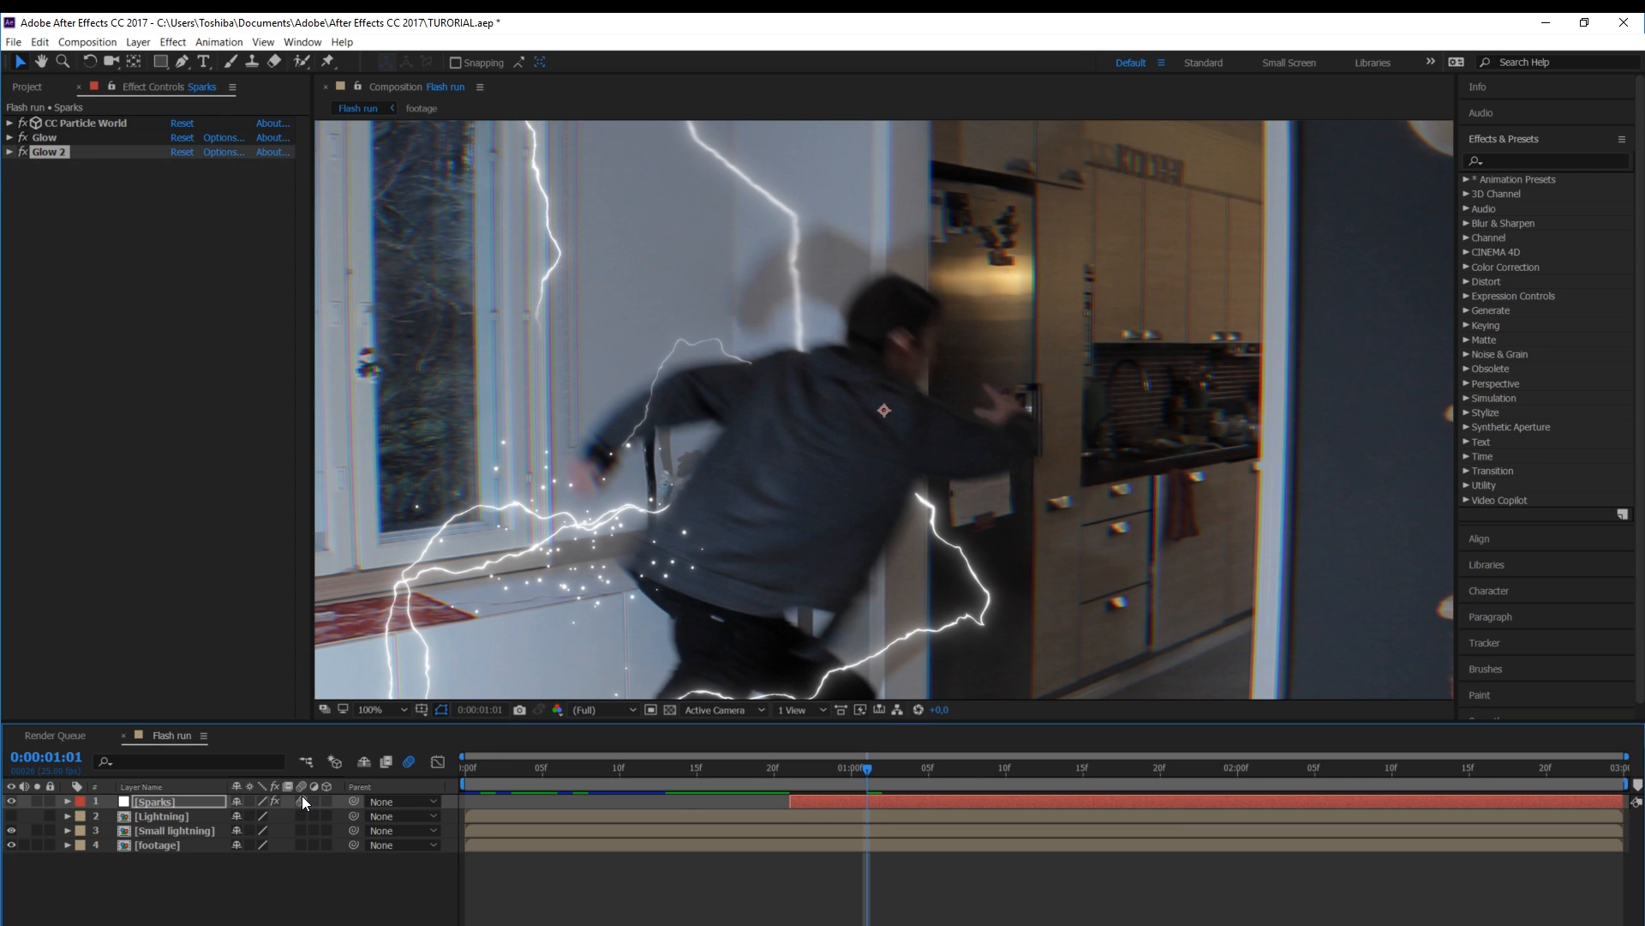
{"action": "left_click", "coordinate": [409, 766]}
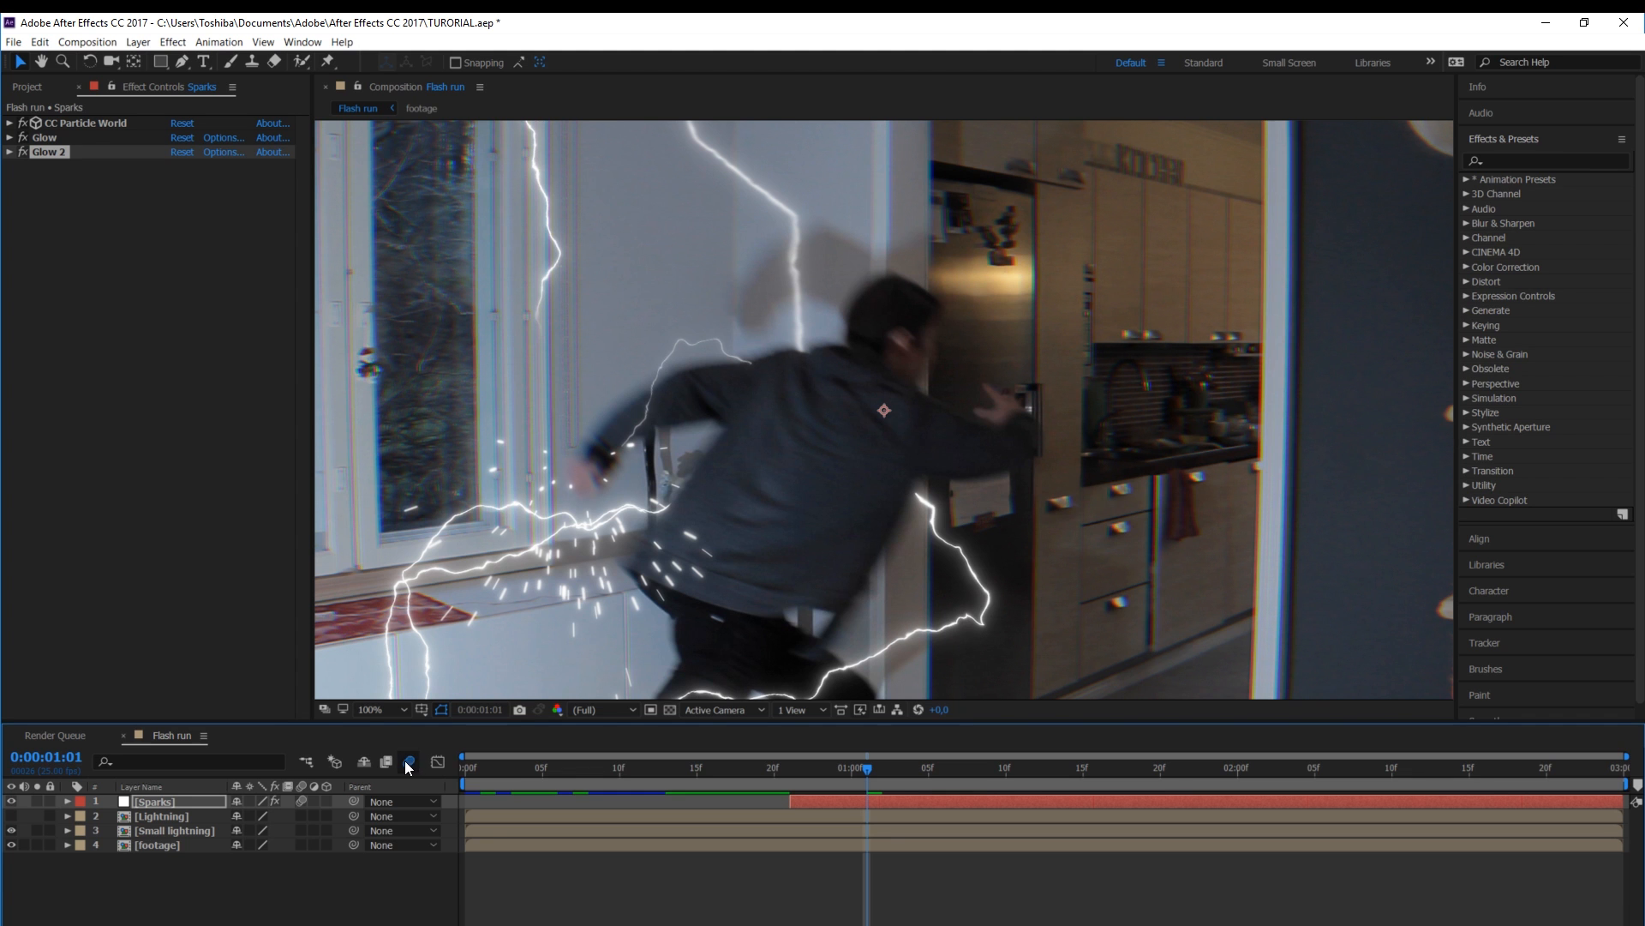
{"action": "mouse_move", "coordinate": [874, 773]}
{"action": "left_mouse_down"}
{"action": "mouse_move", "coordinate": [799, 780]}
{"action": "mouse_move", "coordinate": [850, 780]}
{"action": "left_mouse_up"}
{"action": "left_click_drag", "start_coordinate": [561, 534], "coordinate": [656, 486]}
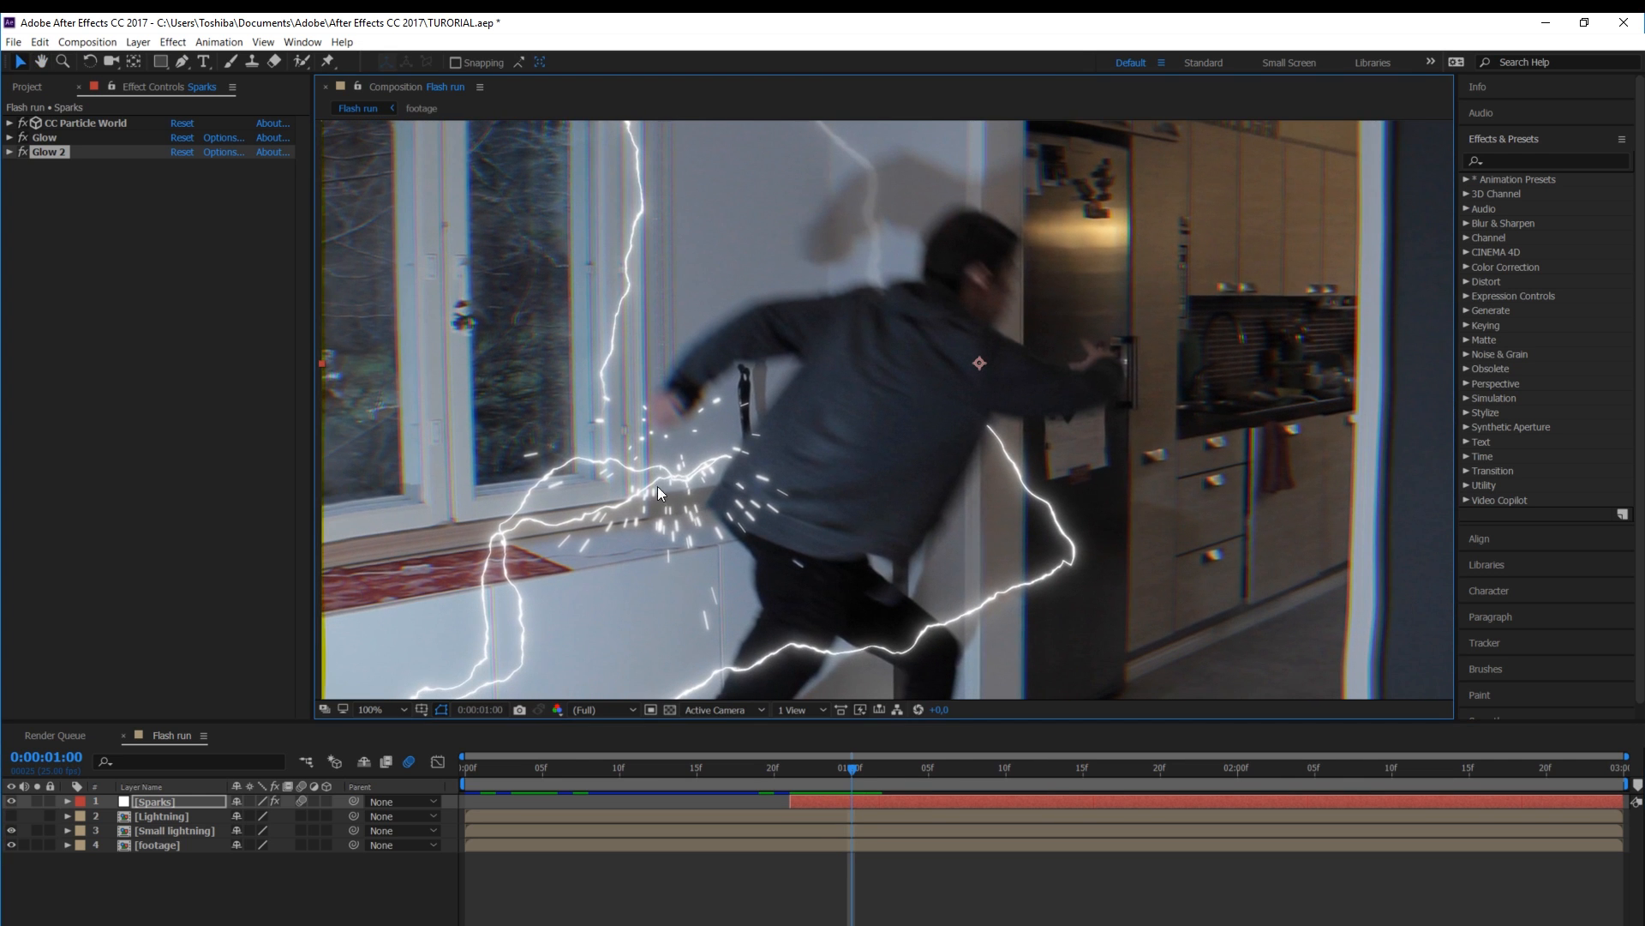
Reduce the particles' velocity to 0,66 and preview the burst from 0:00:00:21
{"action": "left_click", "coordinate": [9, 123]}
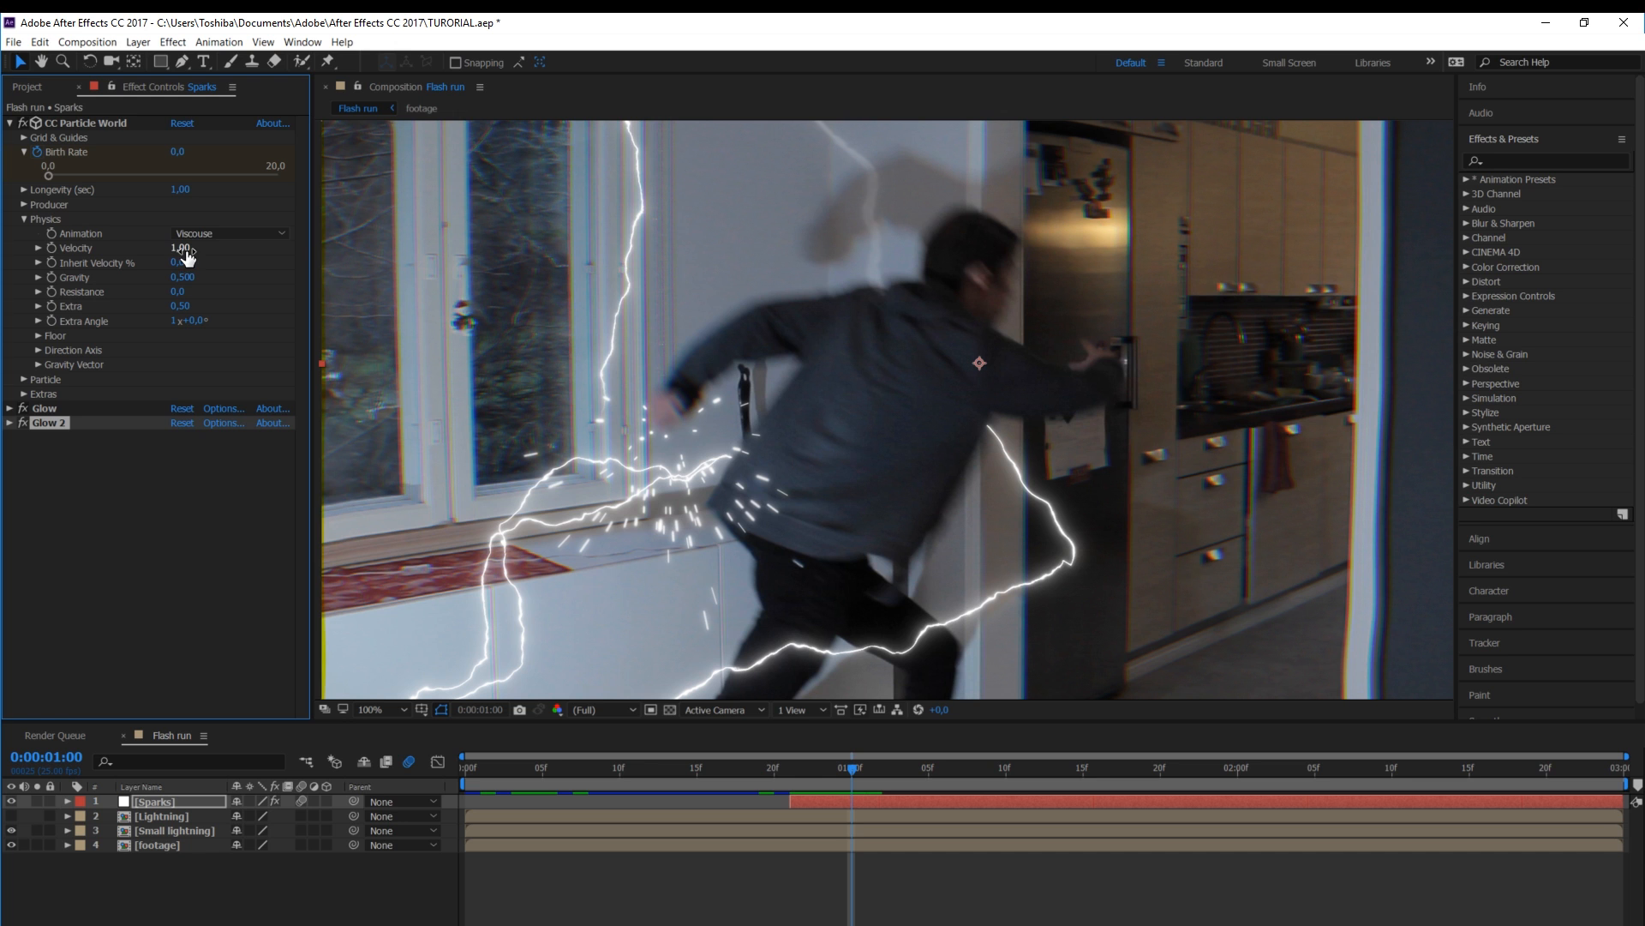
{"action": "left_click_drag", "start_coordinate": [186, 251], "coordinate": [141, 239]}
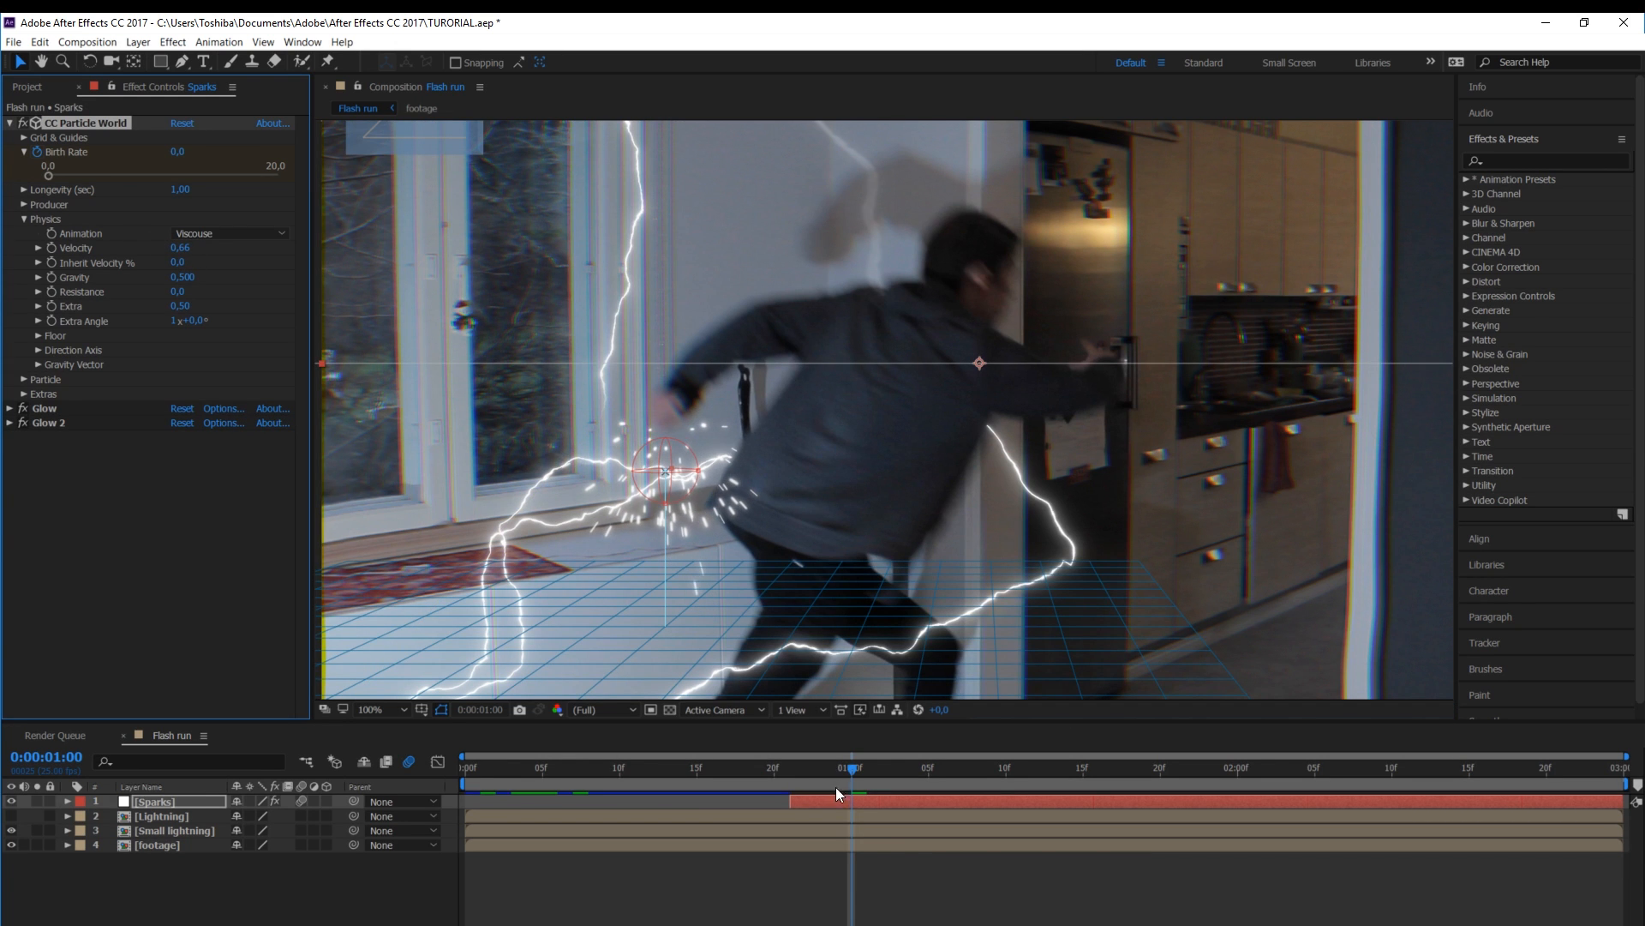
{"action": "left_click", "coordinate": [789, 777]}
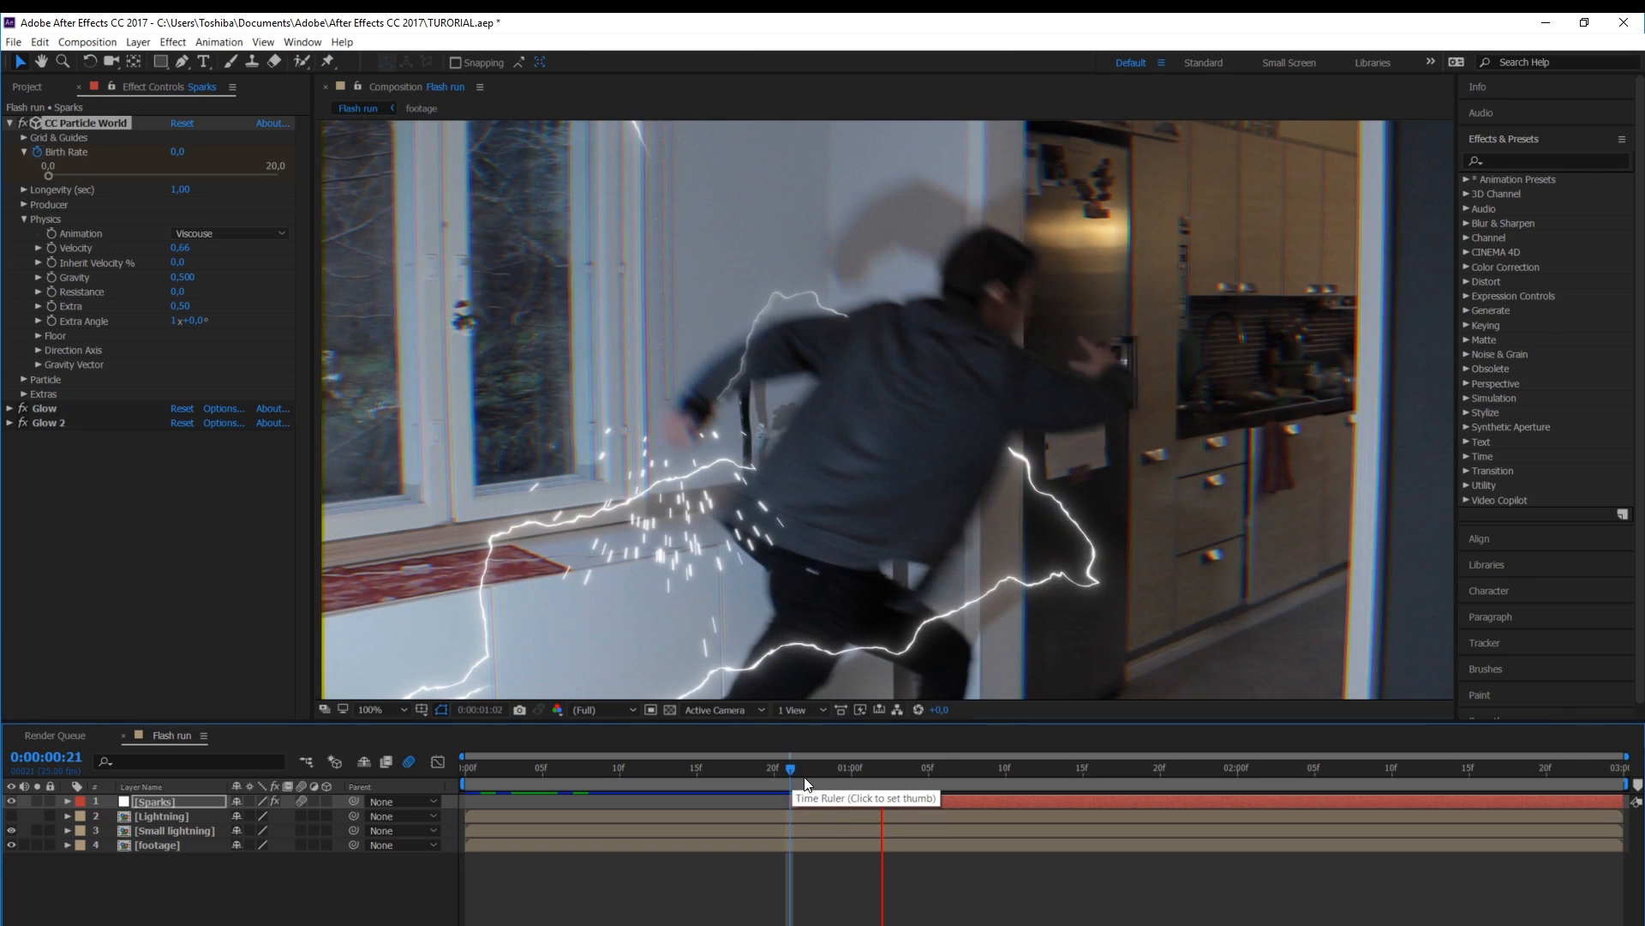
Narrow the particle producer's horizontal radius around the lightning flash and check the sparks up to 0:00:01:00
{"action": "left_click", "coordinate": [819, 767]}
{"action": "scroll", "coordinate": [730, 481], "scroll_direction": "up", "scroll_amount": 2}
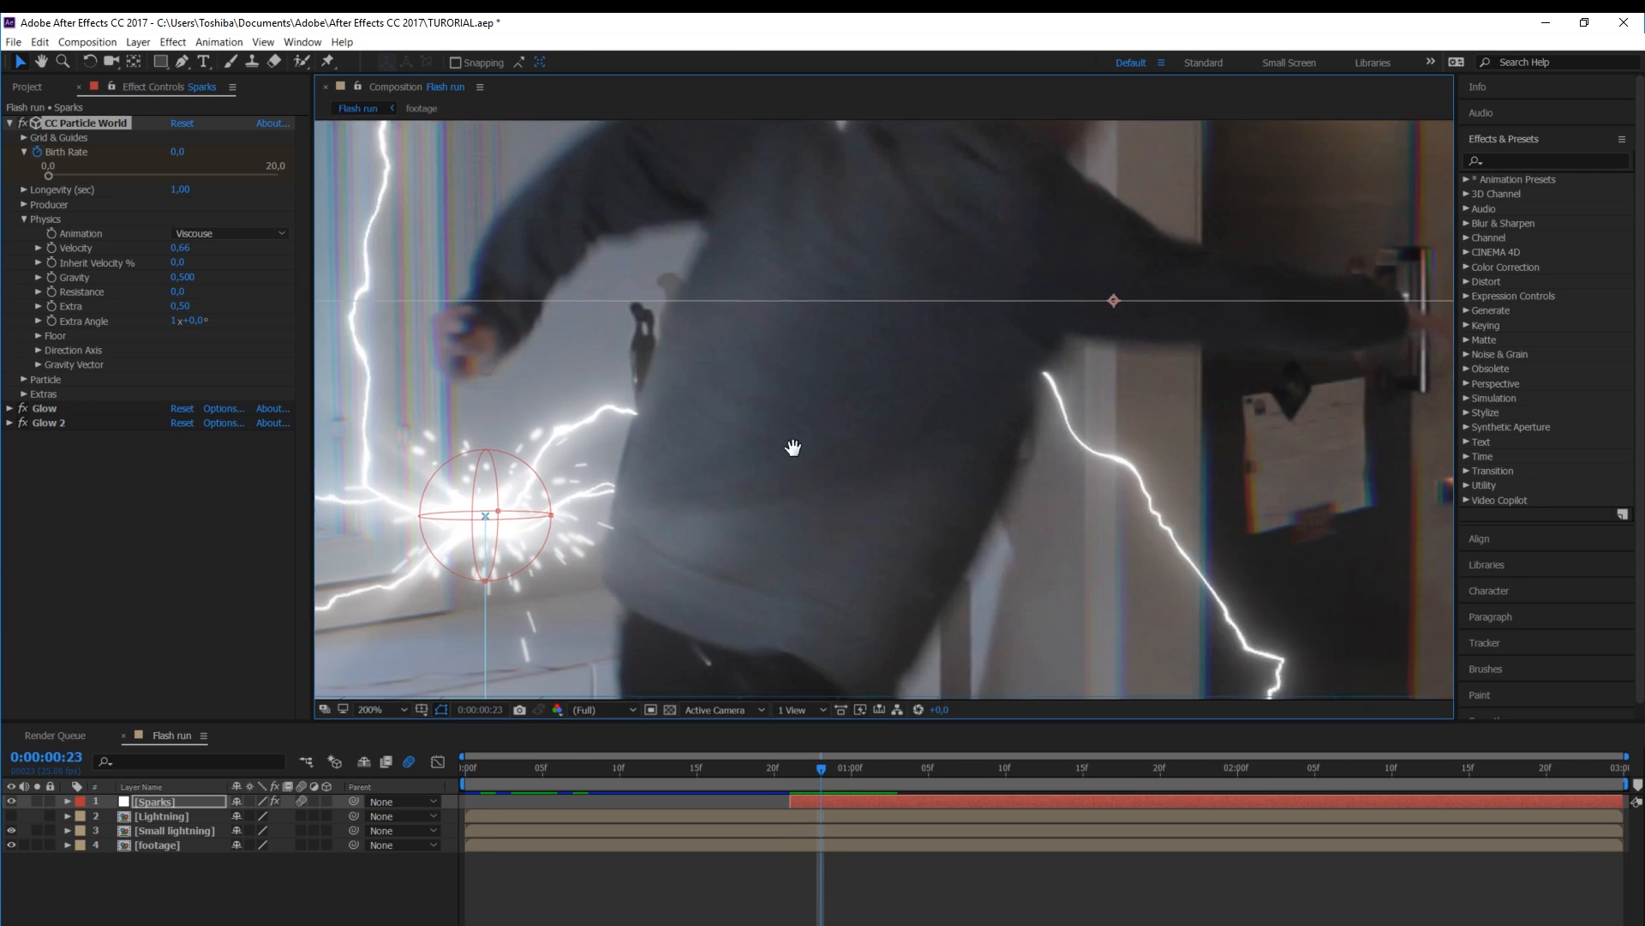
{"action": "left_click_drag", "start_coordinate": [616, 510], "coordinate": [881, 459]}
{"action": "key", "text": "v"}
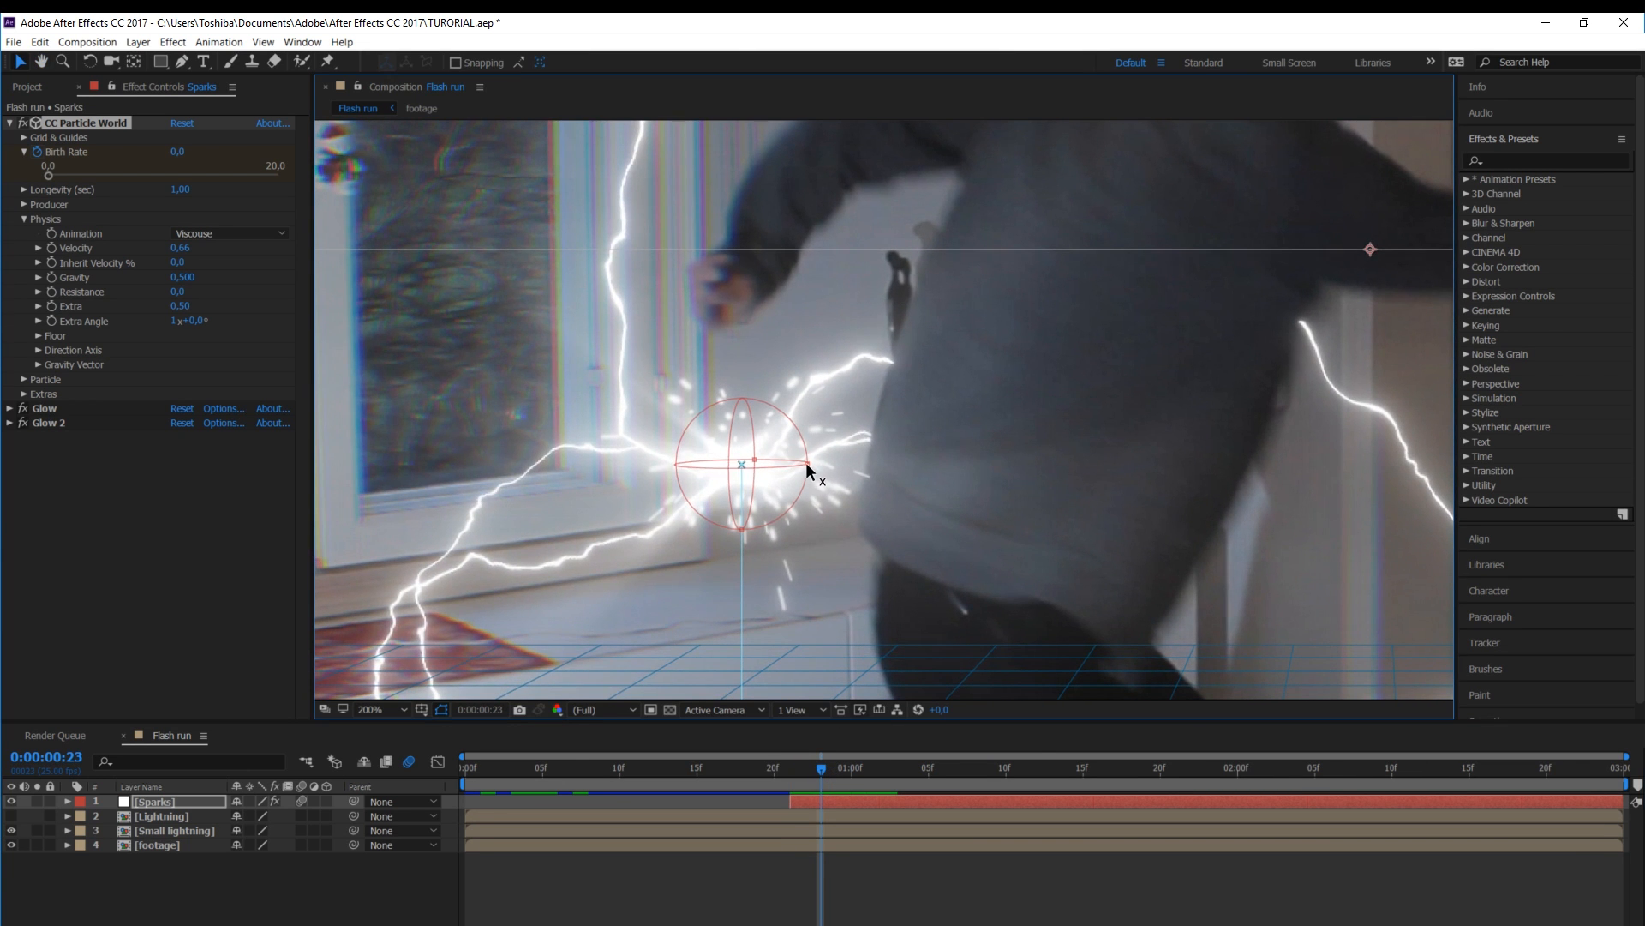
{"action": "mouse_move", "coordinate": [826, 772]}
{"action": "left_mouse_down"}
{"action": "mouse_move", "coordinate": [803, 777]}
{"action": "mouse_move", "coordinate": [837, 773]}
{"action": "left_mouse_up"}
{"action": "left_click_drag", "start_coordinate": [807, 464], "coordinate": [735, 466]}
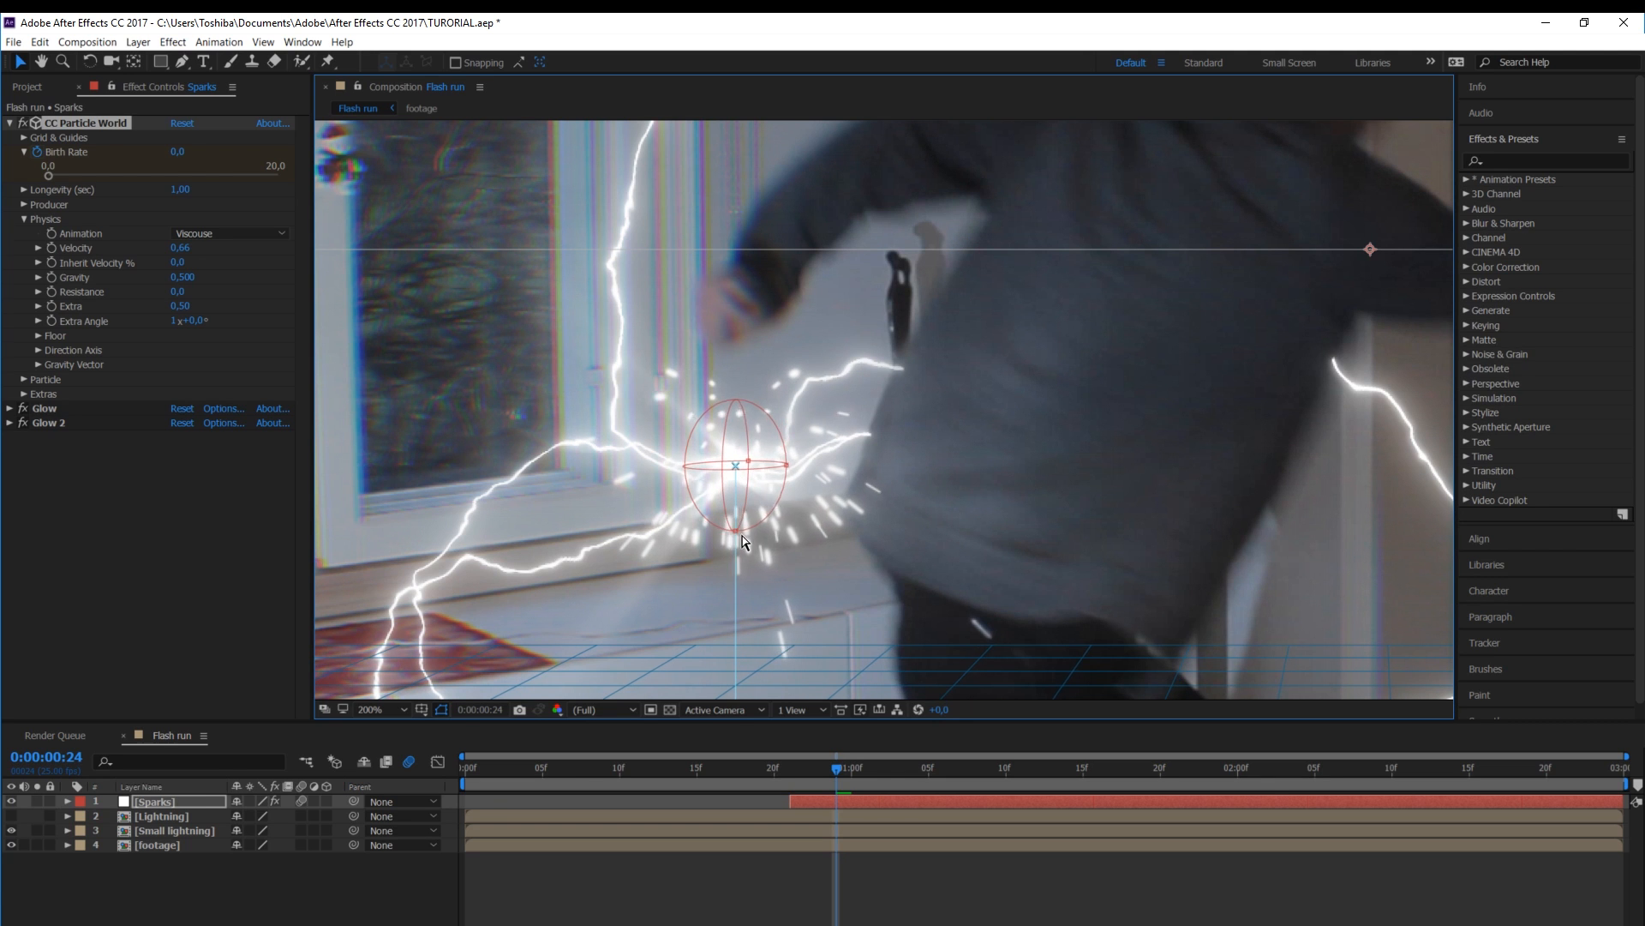
{"action": "left_click_drag", "start_coordinate": [742, 540], "coordinate": [732, 548]}
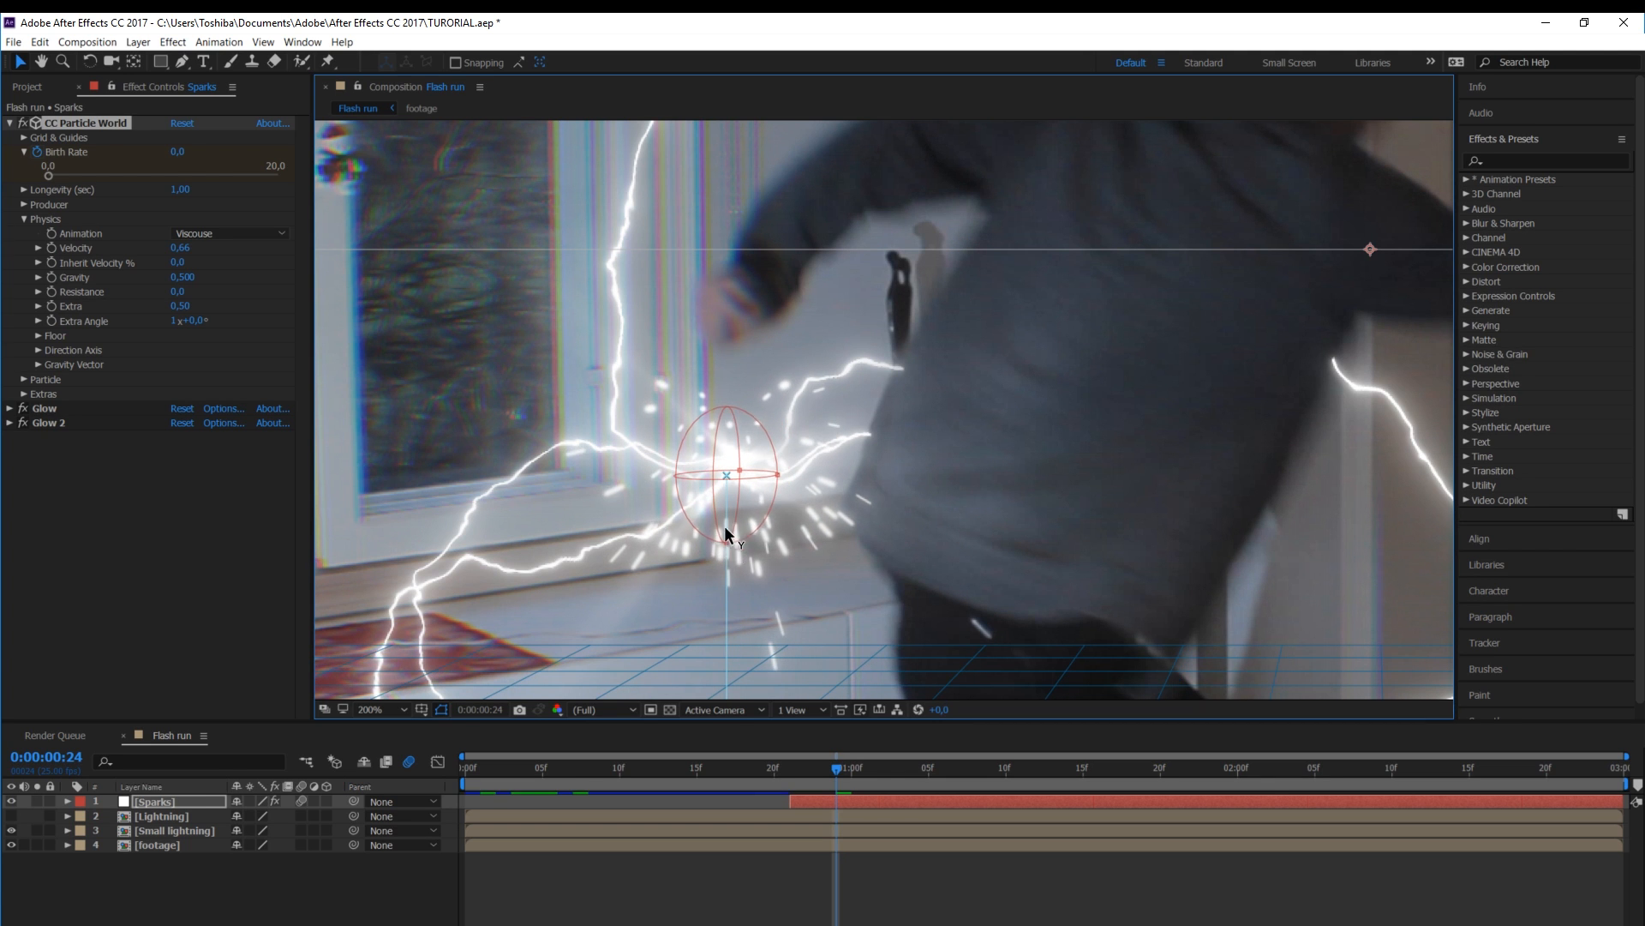
{"action": "key", "text": "ctrl+z"}
{"action": "mouse_move", "coordinate": [834, 768]}
{"action": "left_mouse_down"}
{"action": "mouse_move", "coordinate": [788, 770]}
{"action": "mouse_move", "coordinate": [851, 765]}
{"action": "left_mouse_up"}
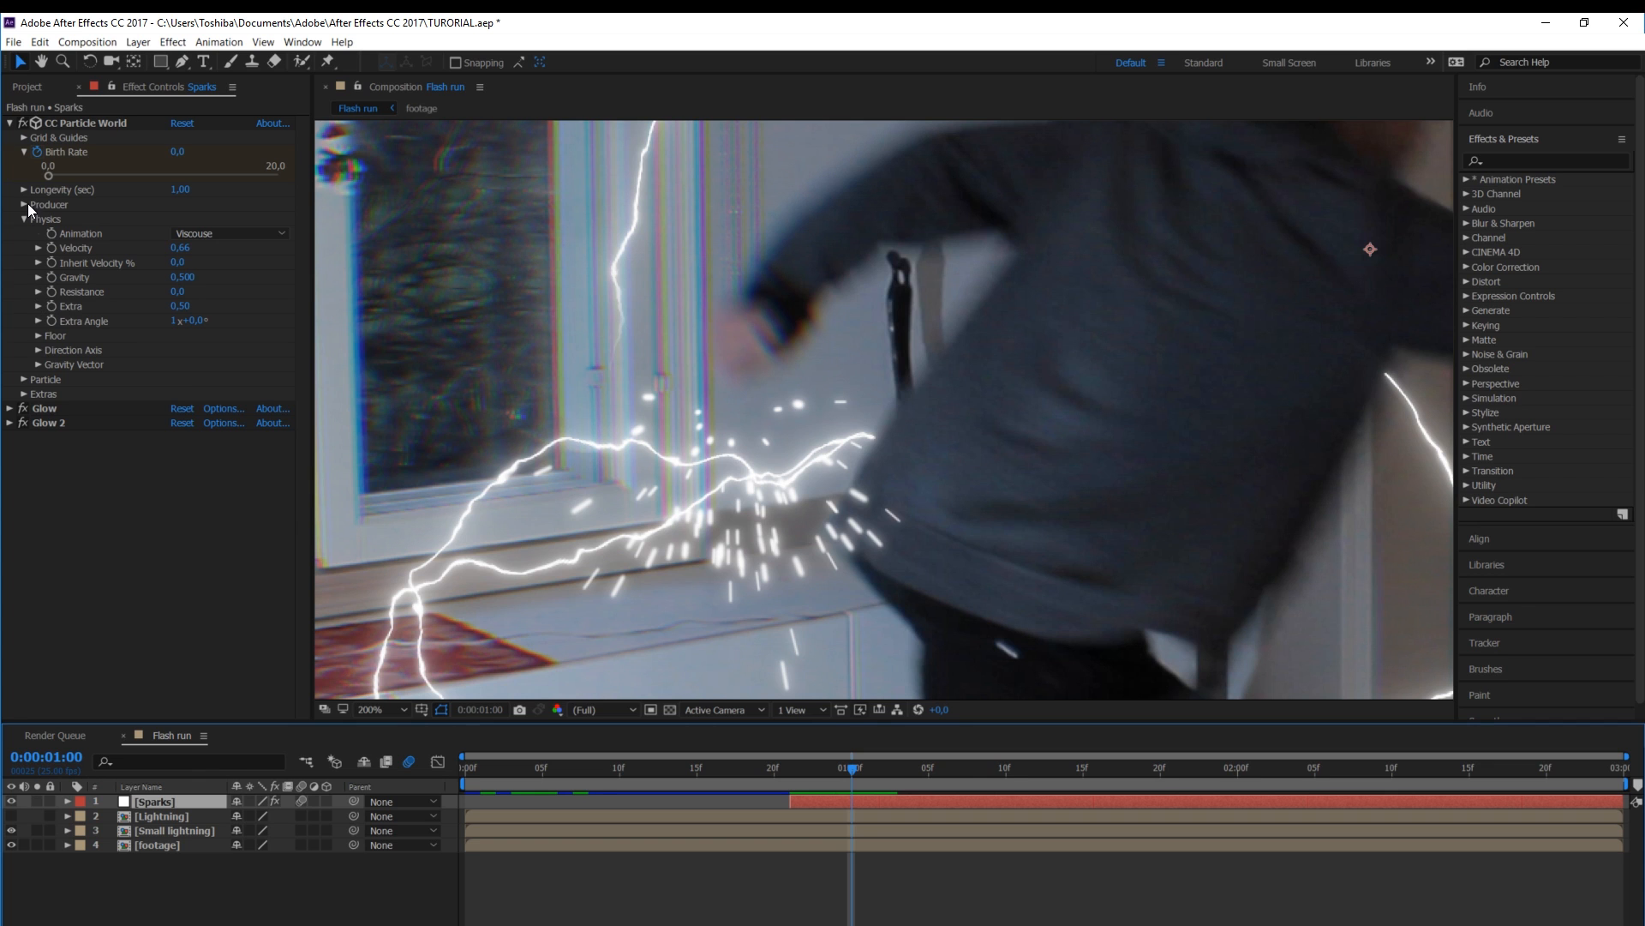
Set the spark particles' Birth Color to a pale warm white, FFF1E8
{"action": "left_click", "coordinate": [24, 152]}
{"action": "left_click", "coordinate": [24, 357]}
{"action": "left_click", "coordinate": [178, 531]}
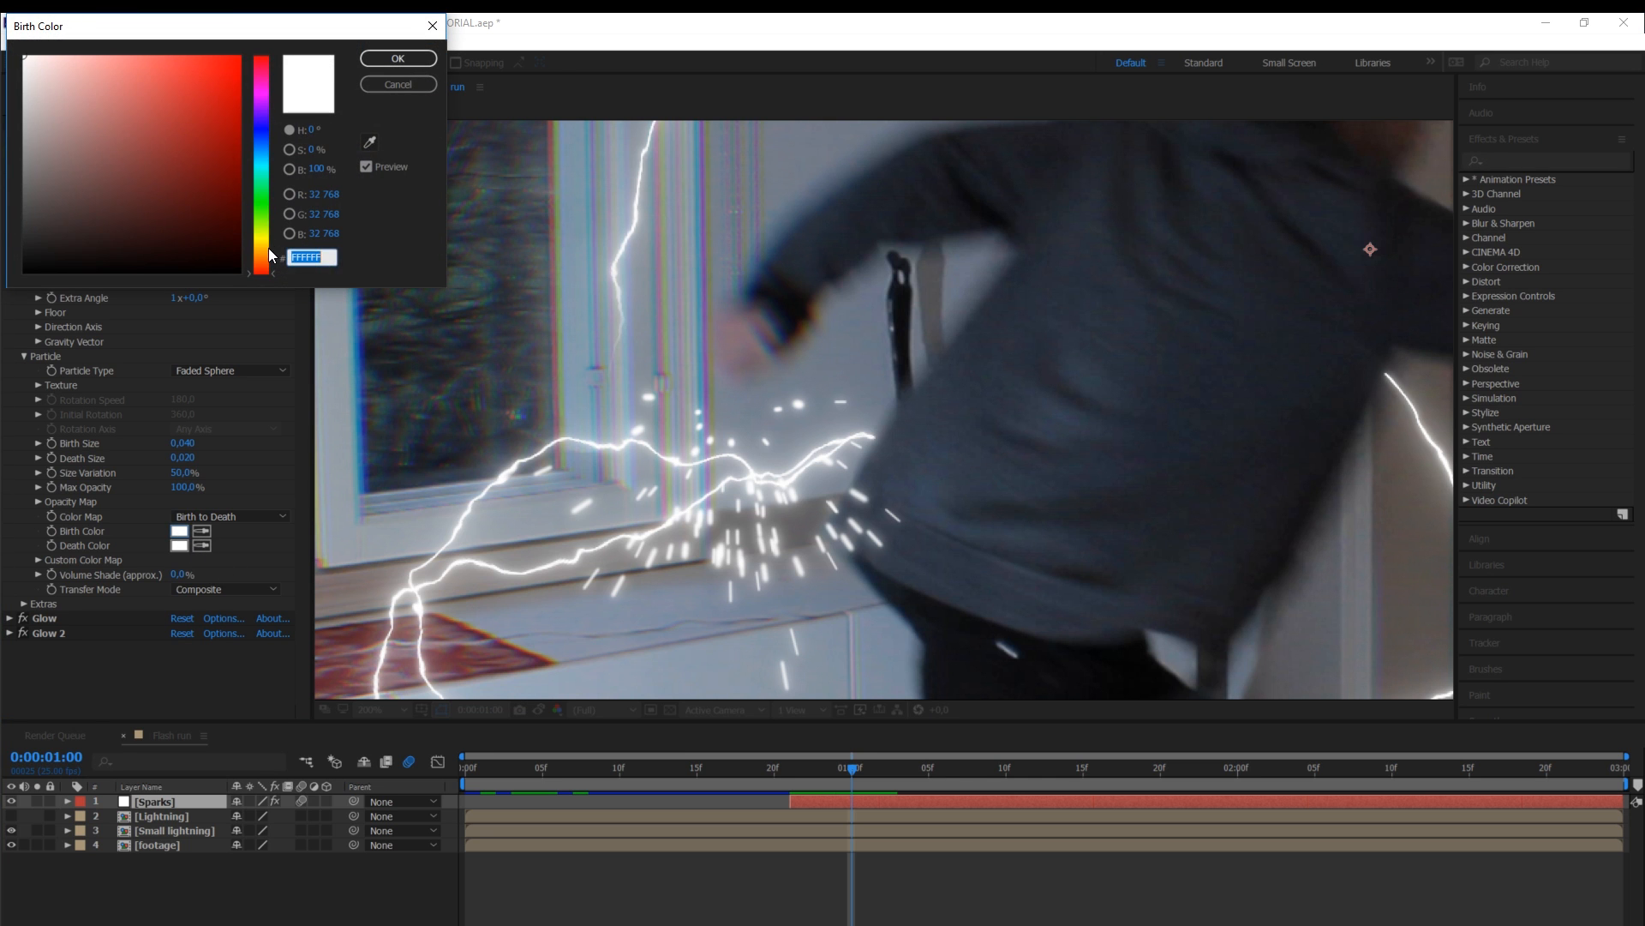
{"action": "left_click", "coordinate": [261, 260]}
{"action": "left_click", "coordinate": [41, 55]}
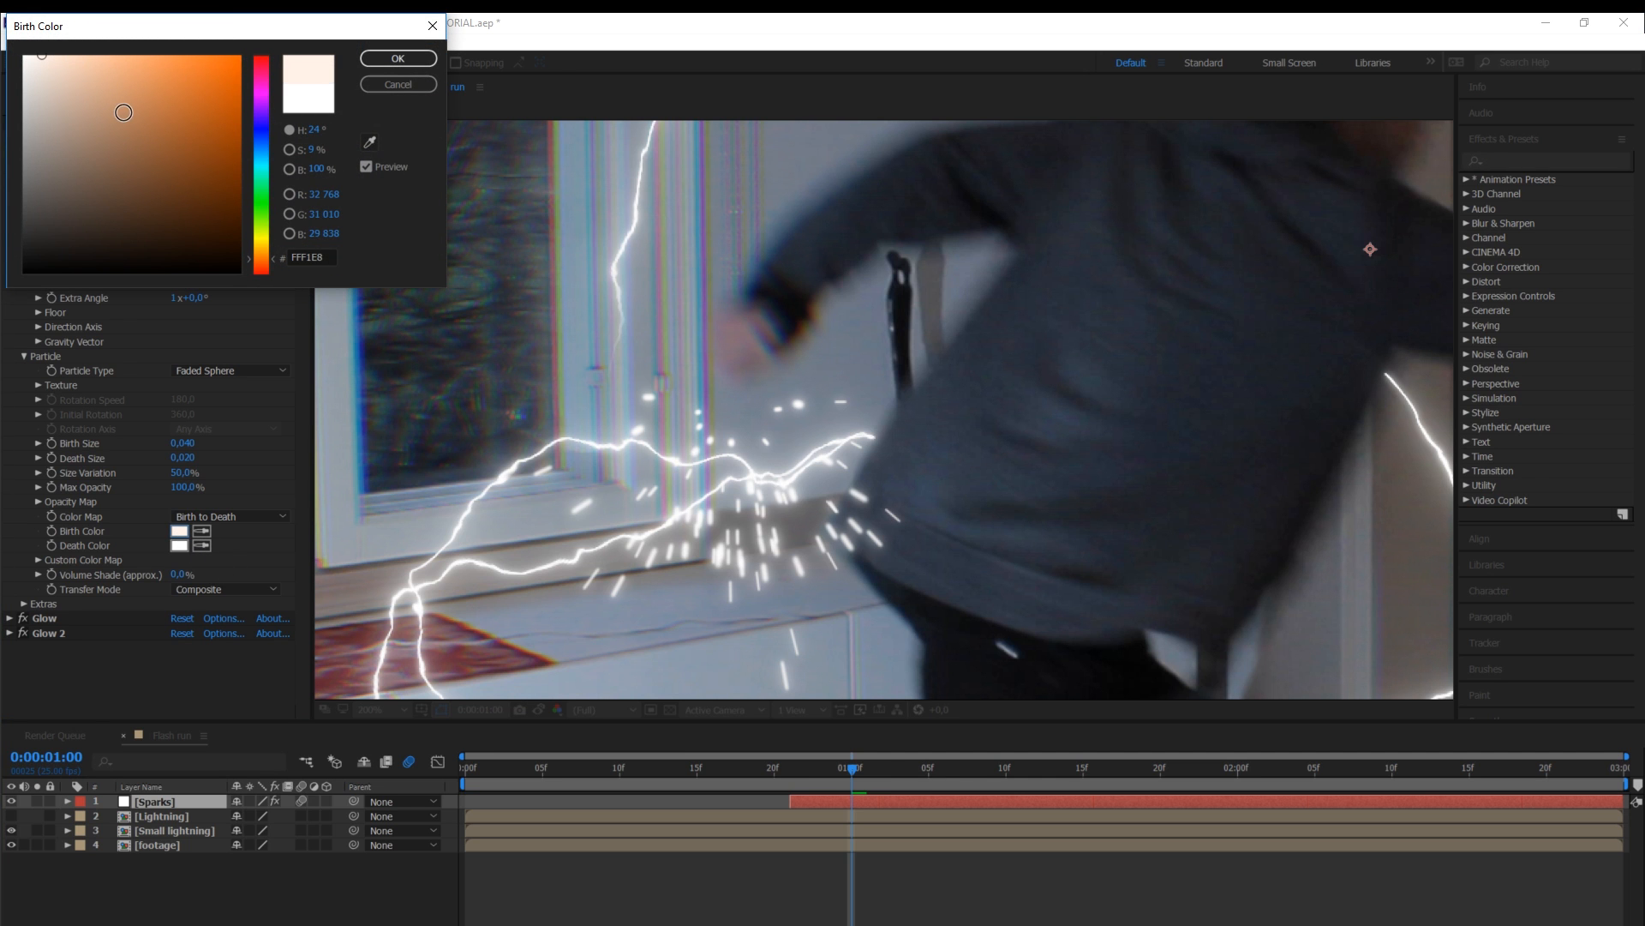
{"action": "key", "text": "Return"}
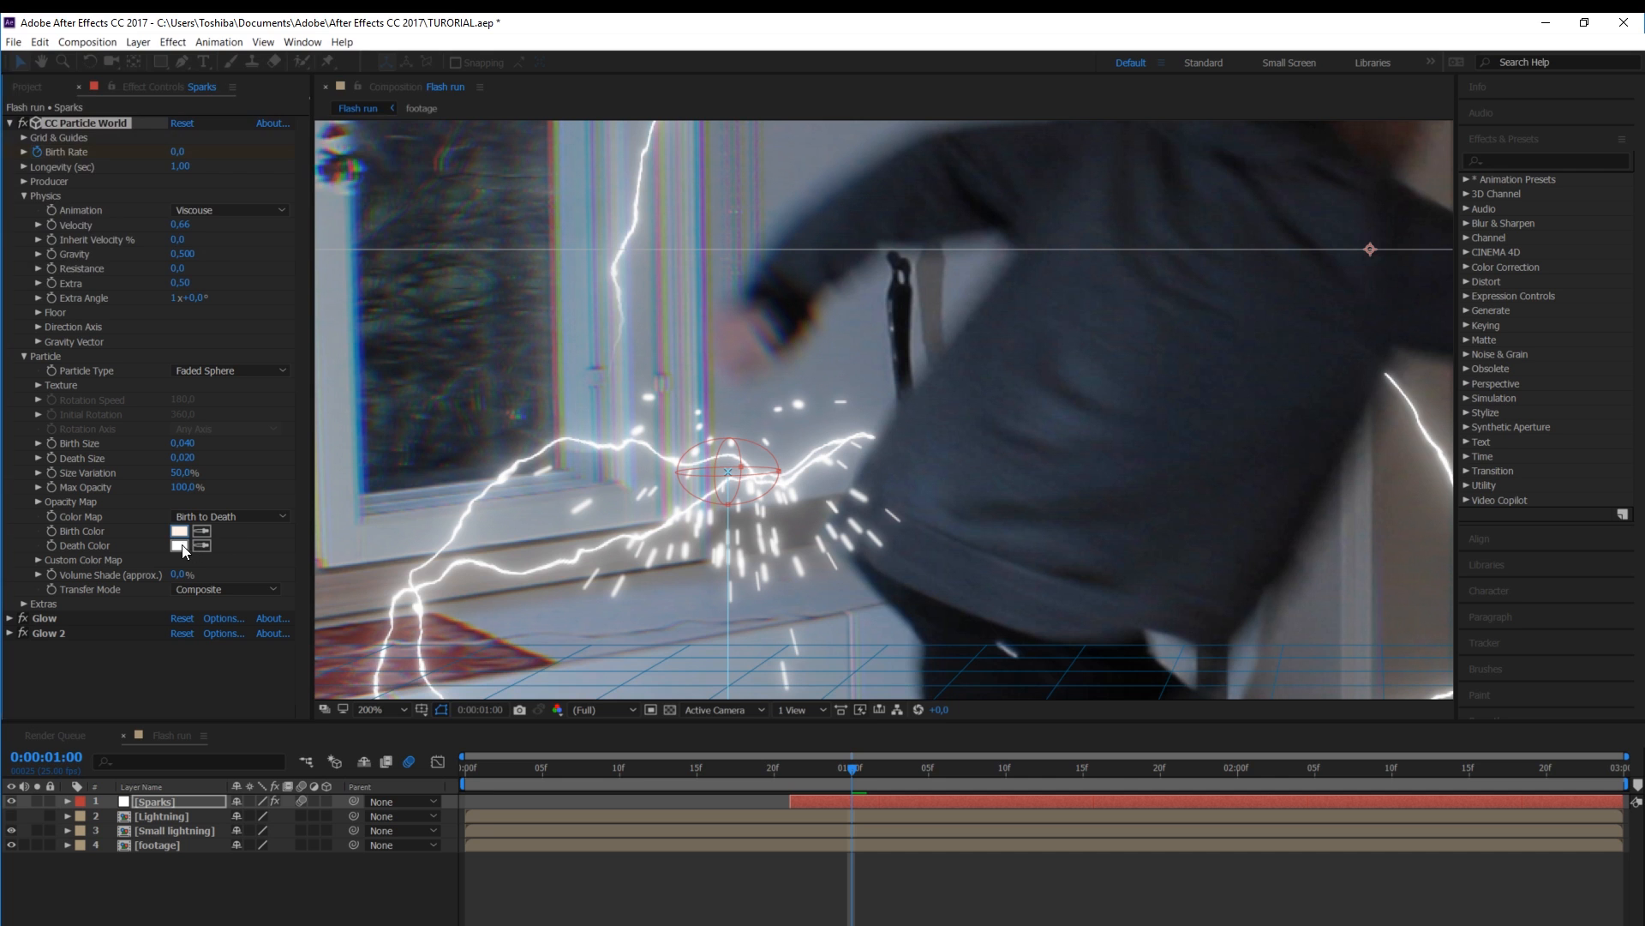
Set the spark particles' Death Color to a burnt orange
{"action": "left_click", "coordinate": [178, 545]}
{"action": "left_click", "coordinate": [262, 264]}
{"action": "left_click_drag", "start_coordinate": [156, 73], "coordinate": [187, 120]}
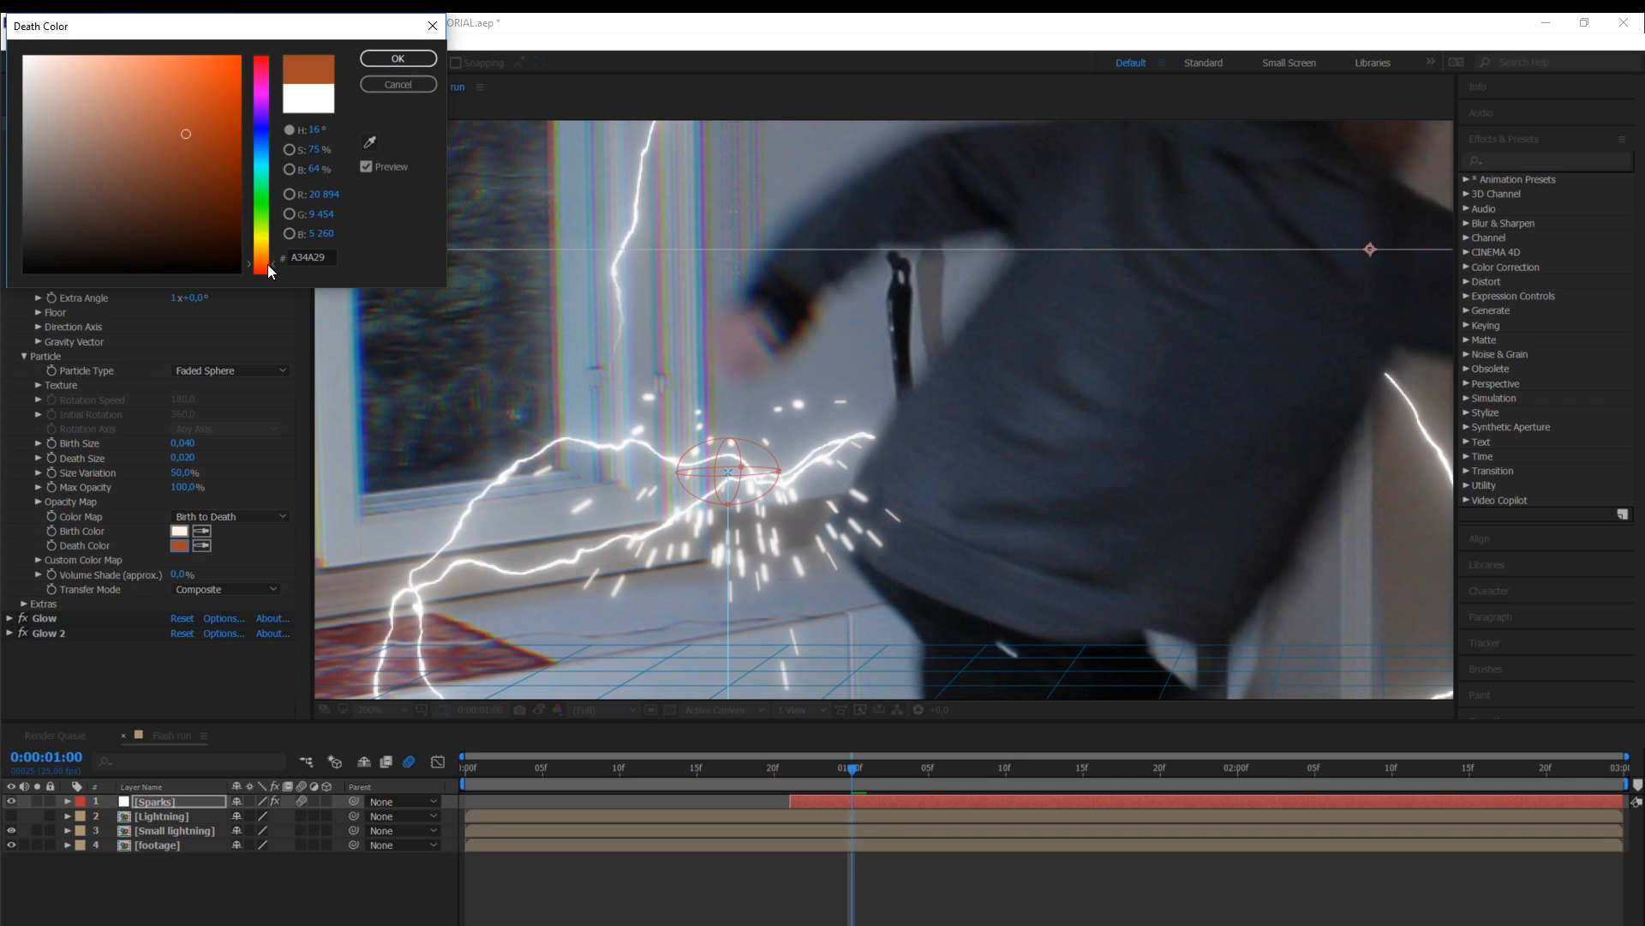
{"action": "key", "text": "Return"}
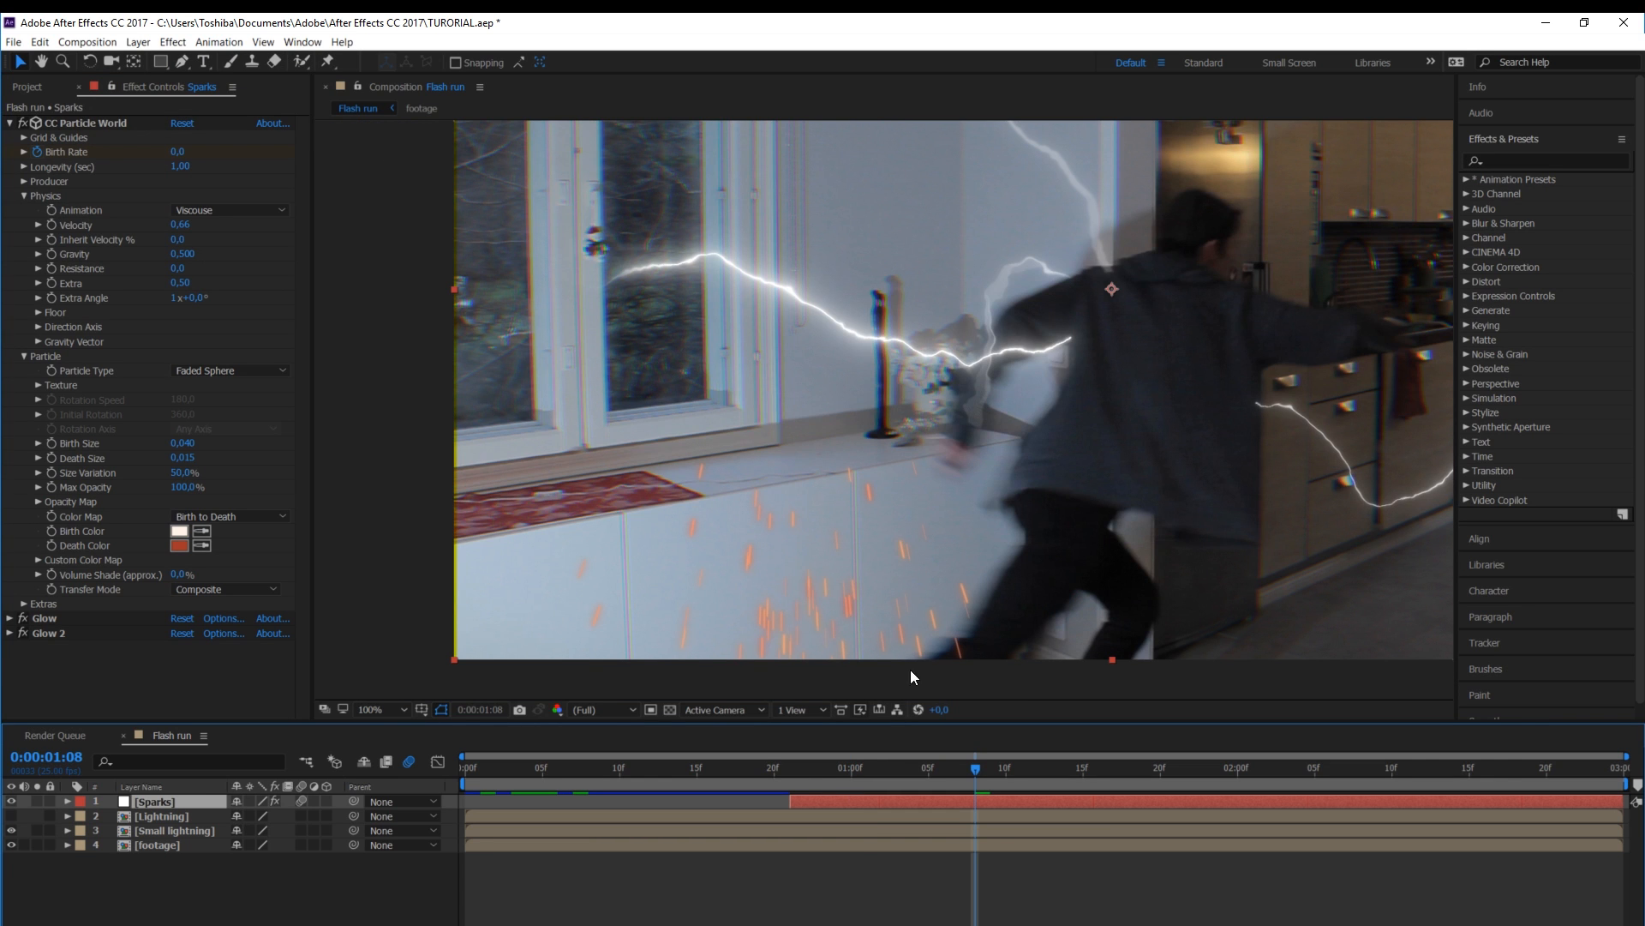
Change the Sparks layer's blending mode to brighten the particles and check the burst at 0:00:01:02
{"action": "left_click", "coordinate": [140, 45]}
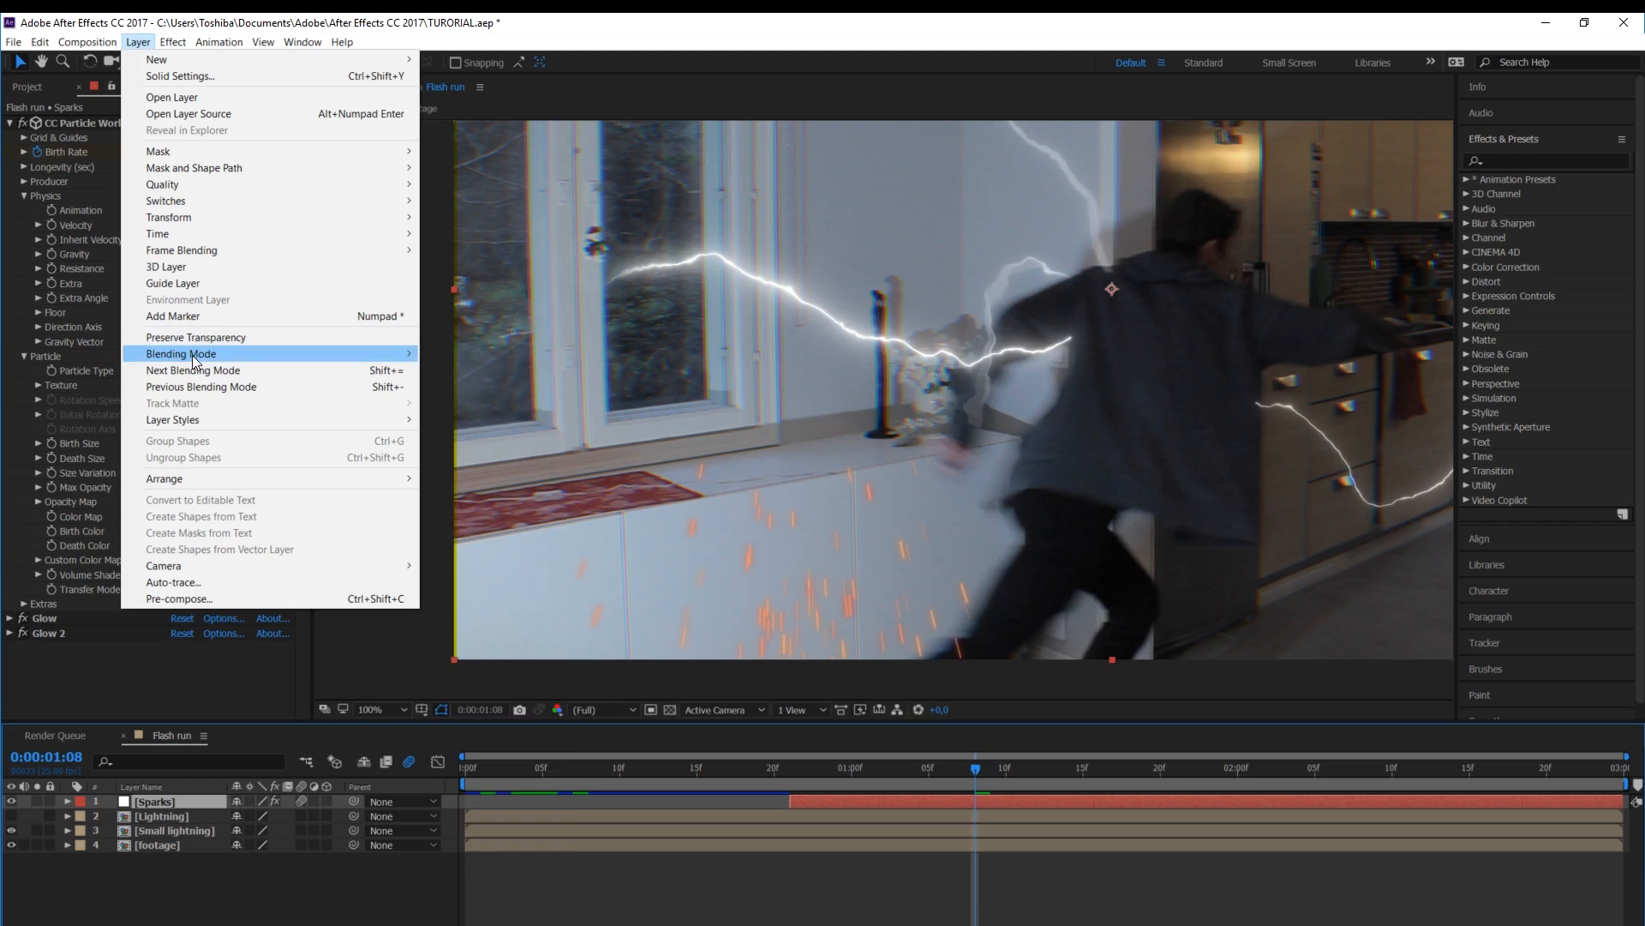
{"action": "mouse_move", "coordinate": [321, 354]}
{"action": "left_click", "coordinate": [480, 538]}
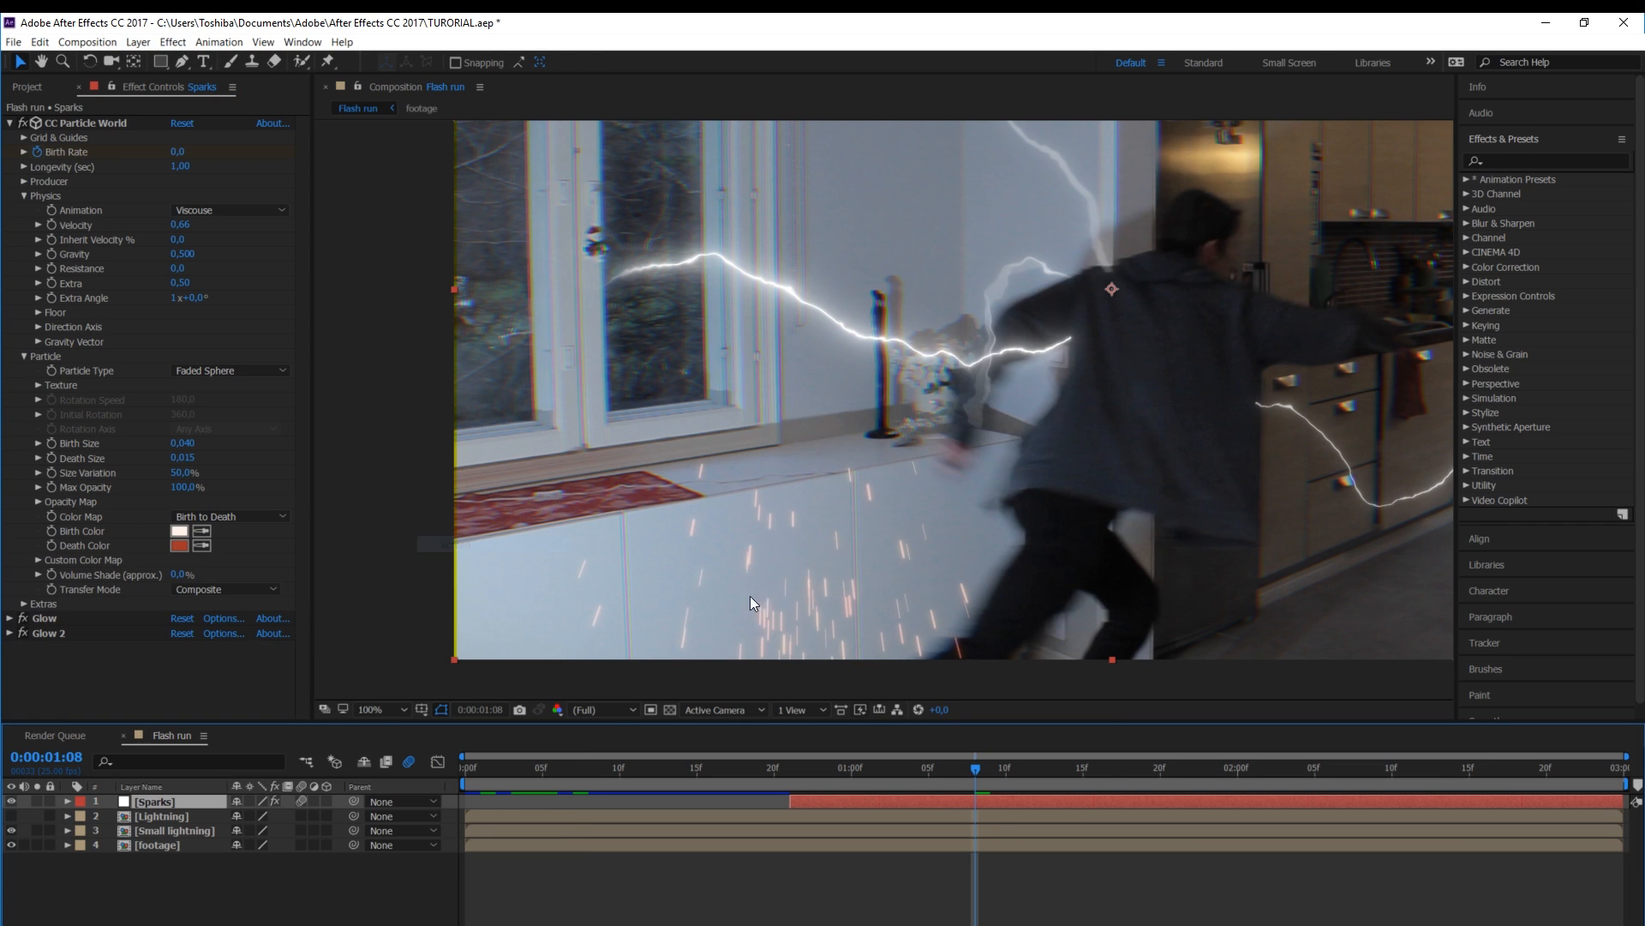
{"action": "left_click_drag", "start_coordinate": [925, 773], "coordinate": [853, 768]}
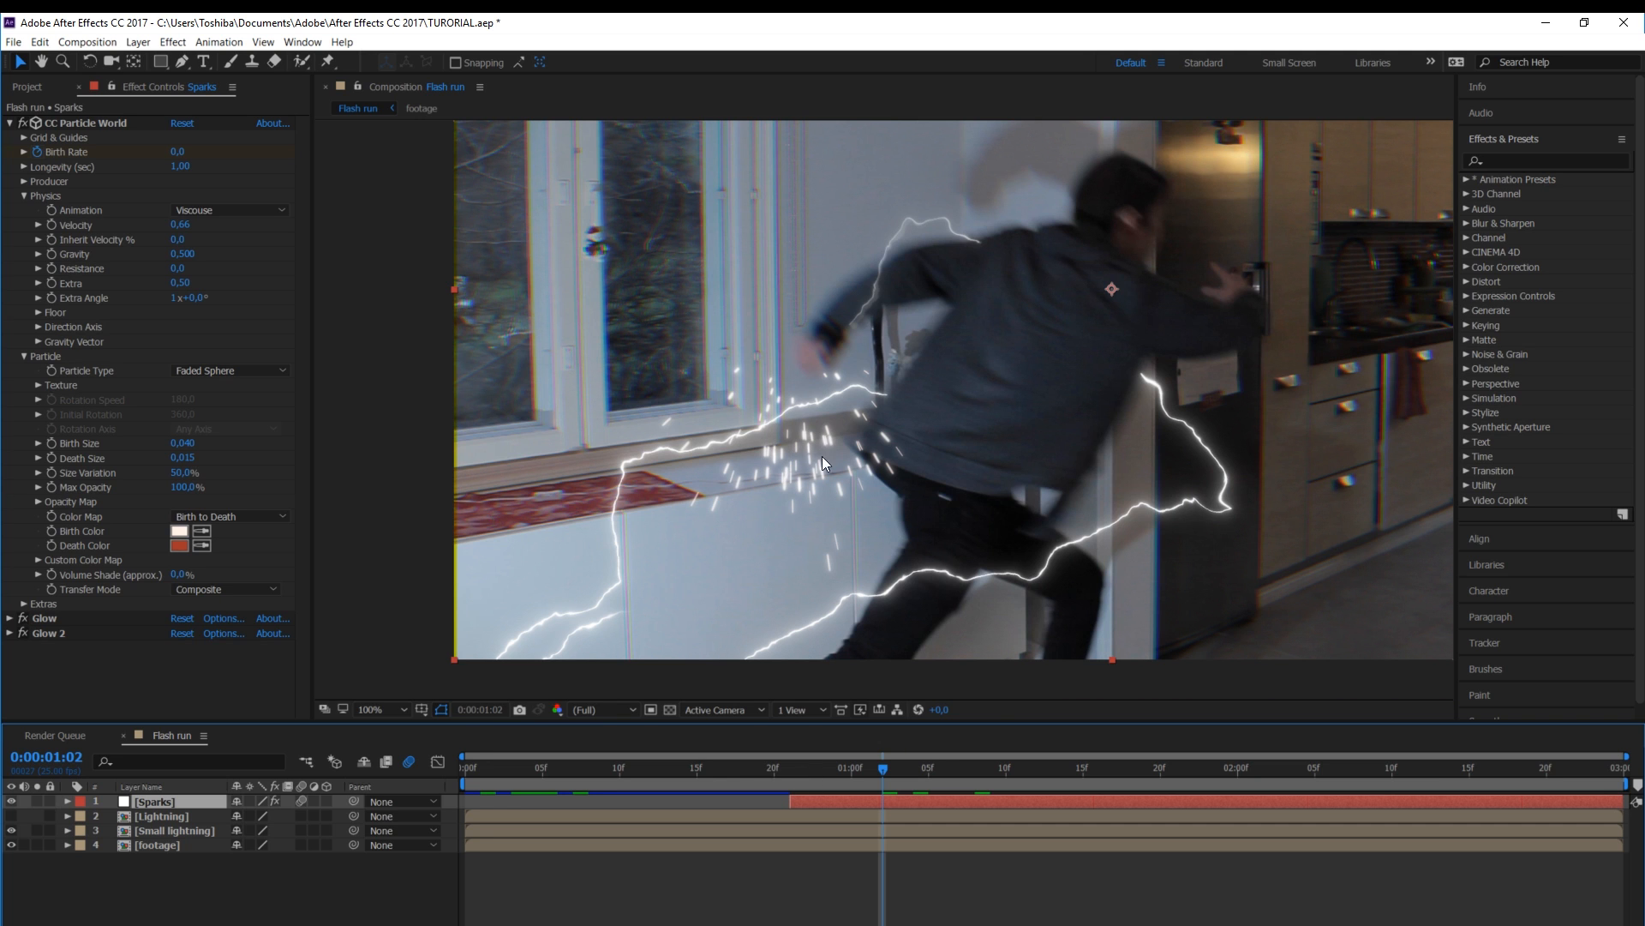
{"action": "left_click", "coordinate": [10, 123]}
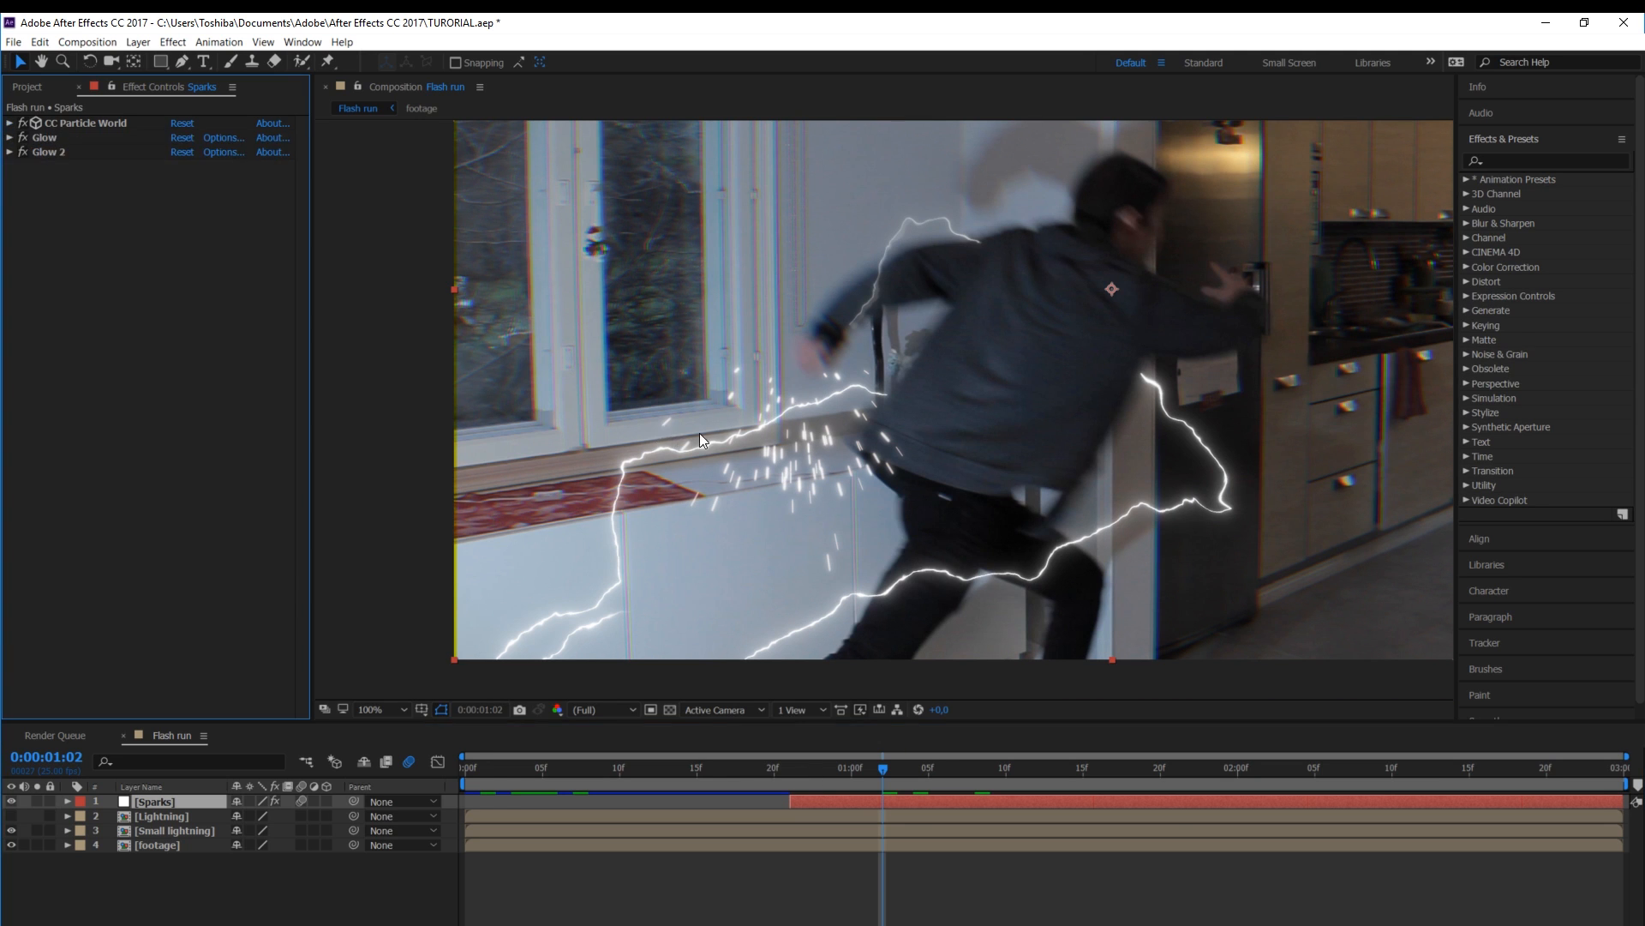
Time-stretch the Sparks layer by a factor of 400, holding its in-point, and scrub through the slowed burst
{"action": "mouse_move", "coordinate": [794, 771]}
{"action": "left_mouse_down"}
{"action": "mouse_move", "coordinate": [807, 779]}
{"action": "mouse_move", "coordinate": [783, 774]}
{"action": "left_mouse_up"}
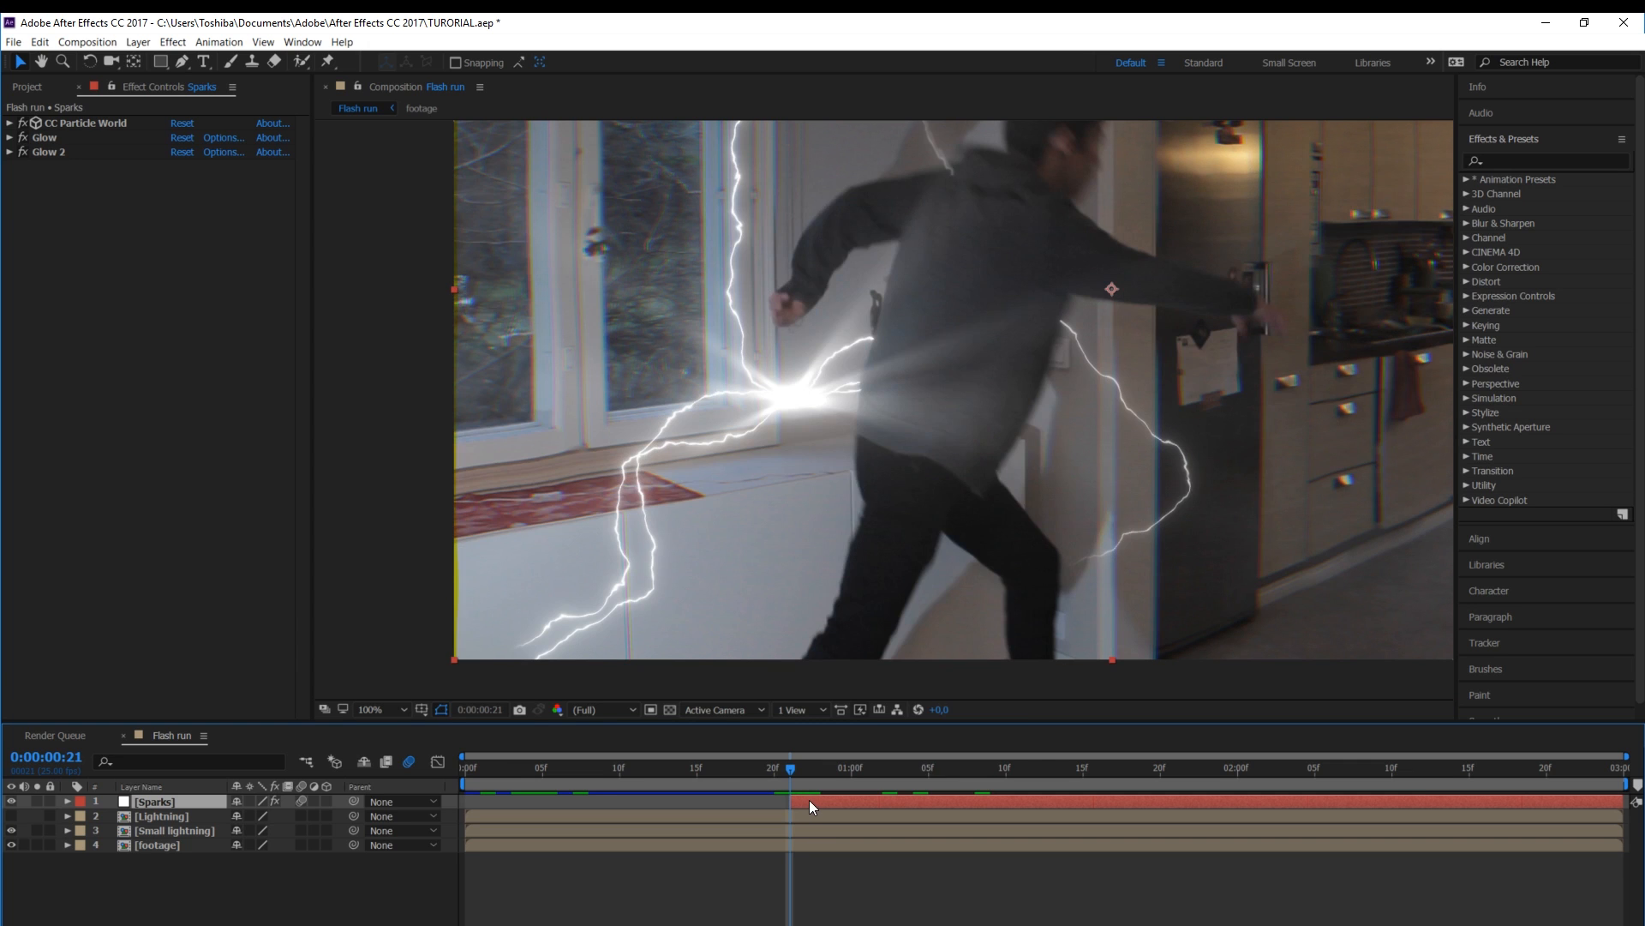
{"action": "right_click", "coordinate": [809, 800]}
{"action": "mouse_move", "coordinate": [943, 287]}
{"action": "left_click", "coordinate": [1051, 320]}
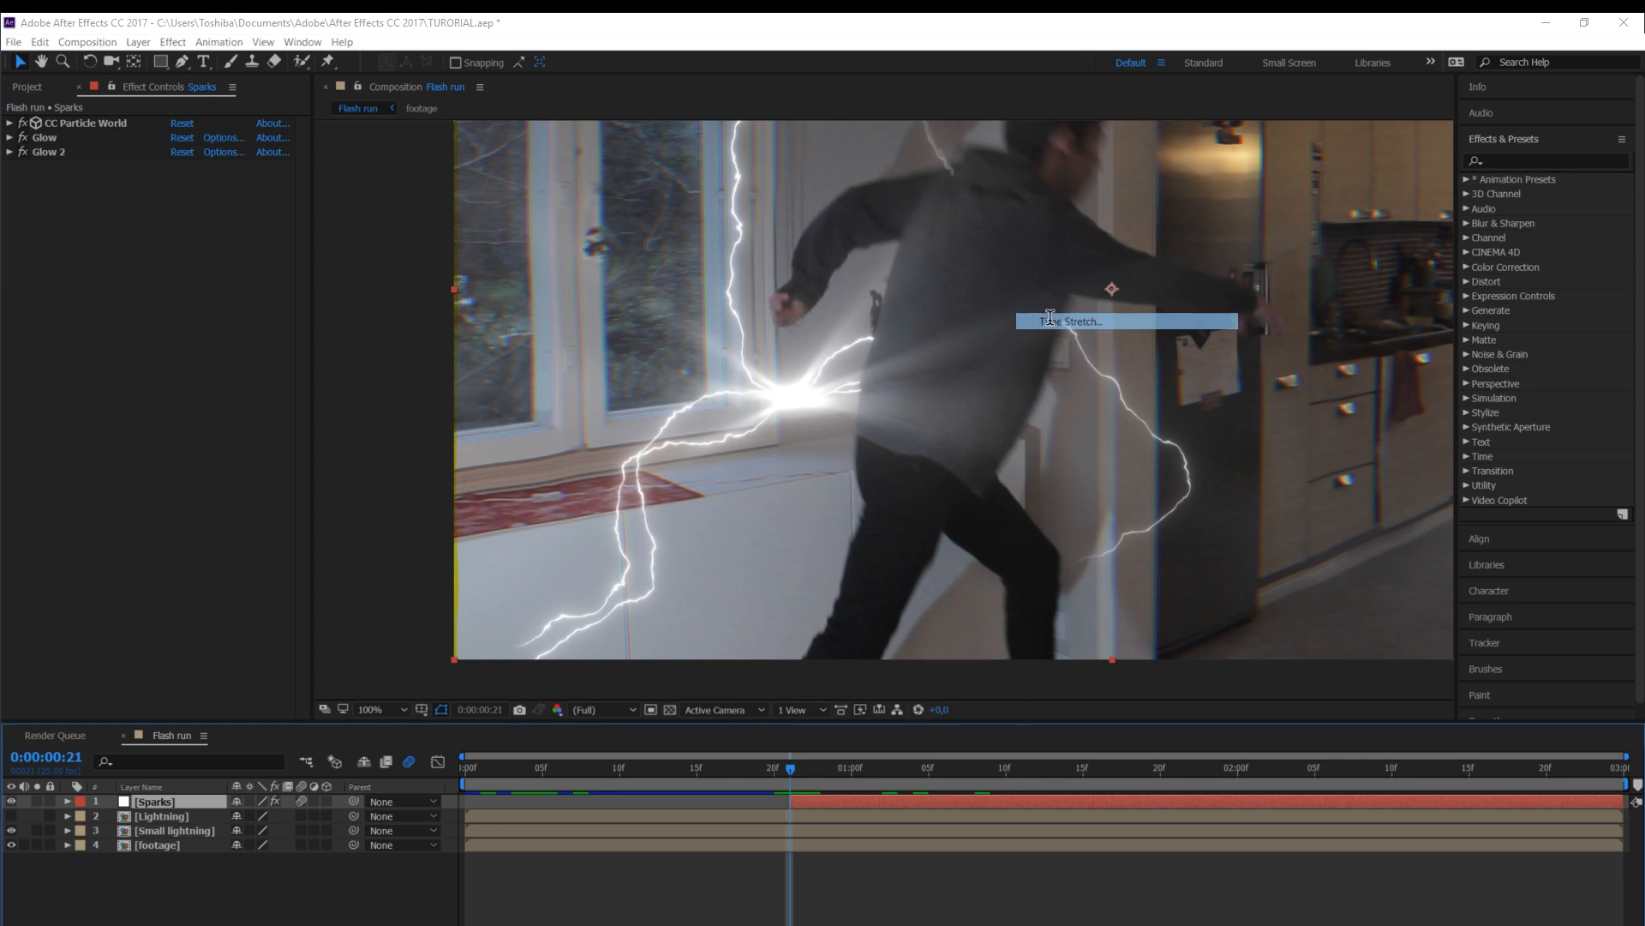
{"action": "type", "text": "400"}
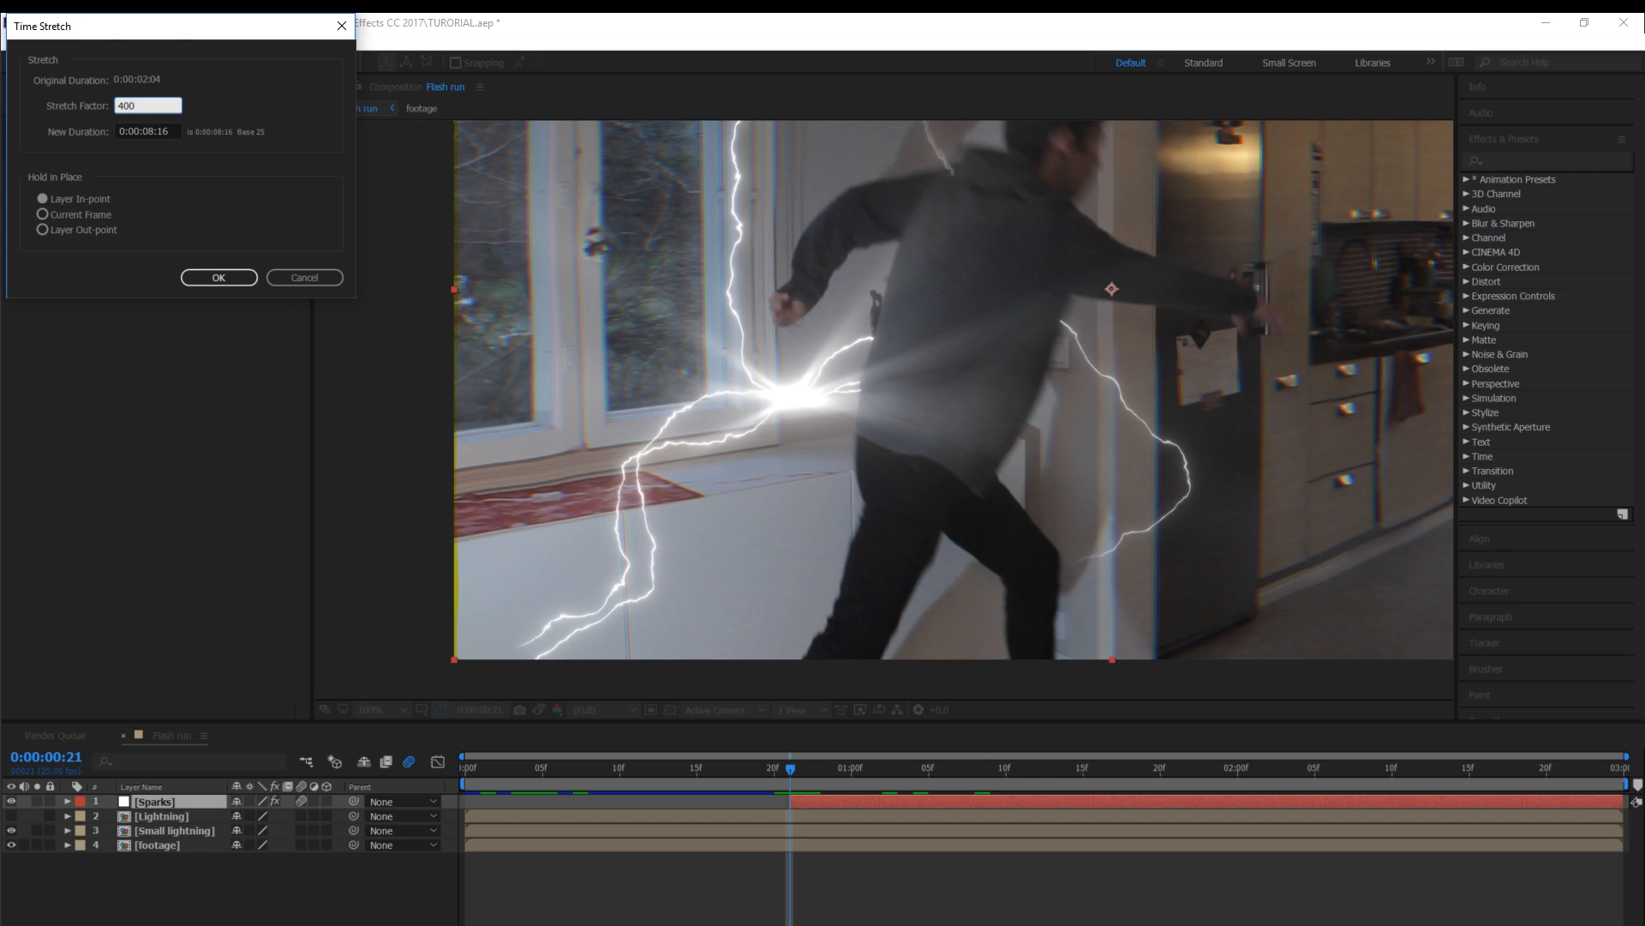
{"action": "key", "text": "Return"}
{"action": "mouse_move", "coordinate": [801, 766]}
{"action": "left_mouse_down"}
{"action": "mouse_move", "coordinate": [816, 766]}
{"action": "mouse_move", "coordinate": [789, 764]}
{"action": "left_mouse_up"}
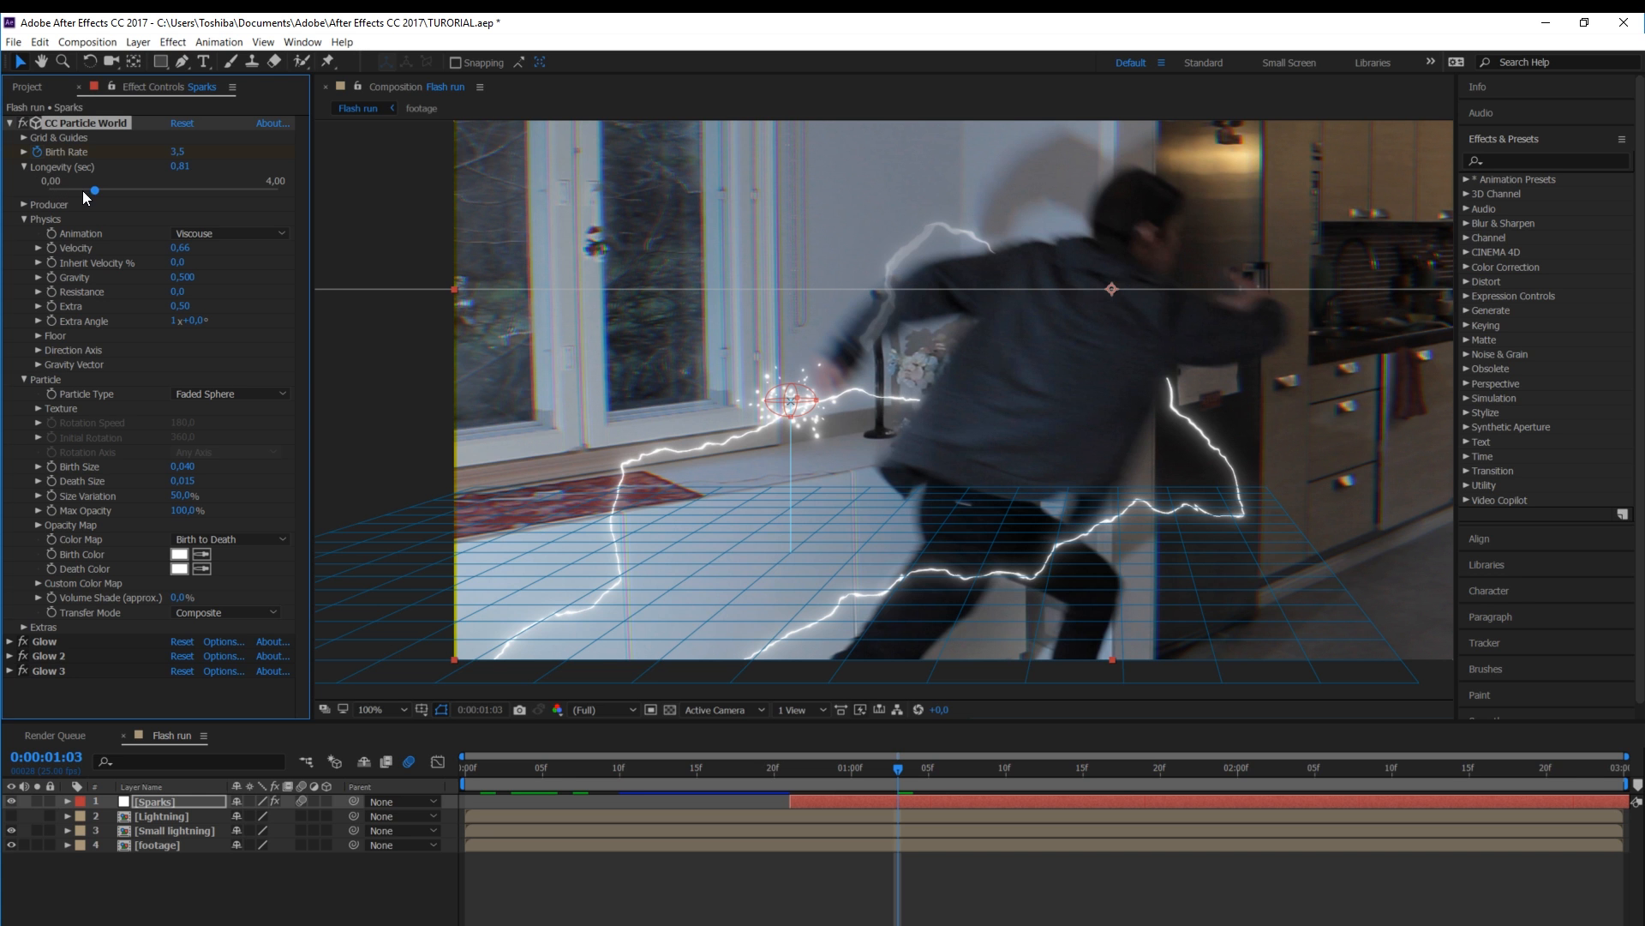
Reduce the particles' Longevity to 0,30 and preview the sparks
{"action": "left_click_drag", "start_coordinate": [93, 190], "coordinate": [65, 195]}
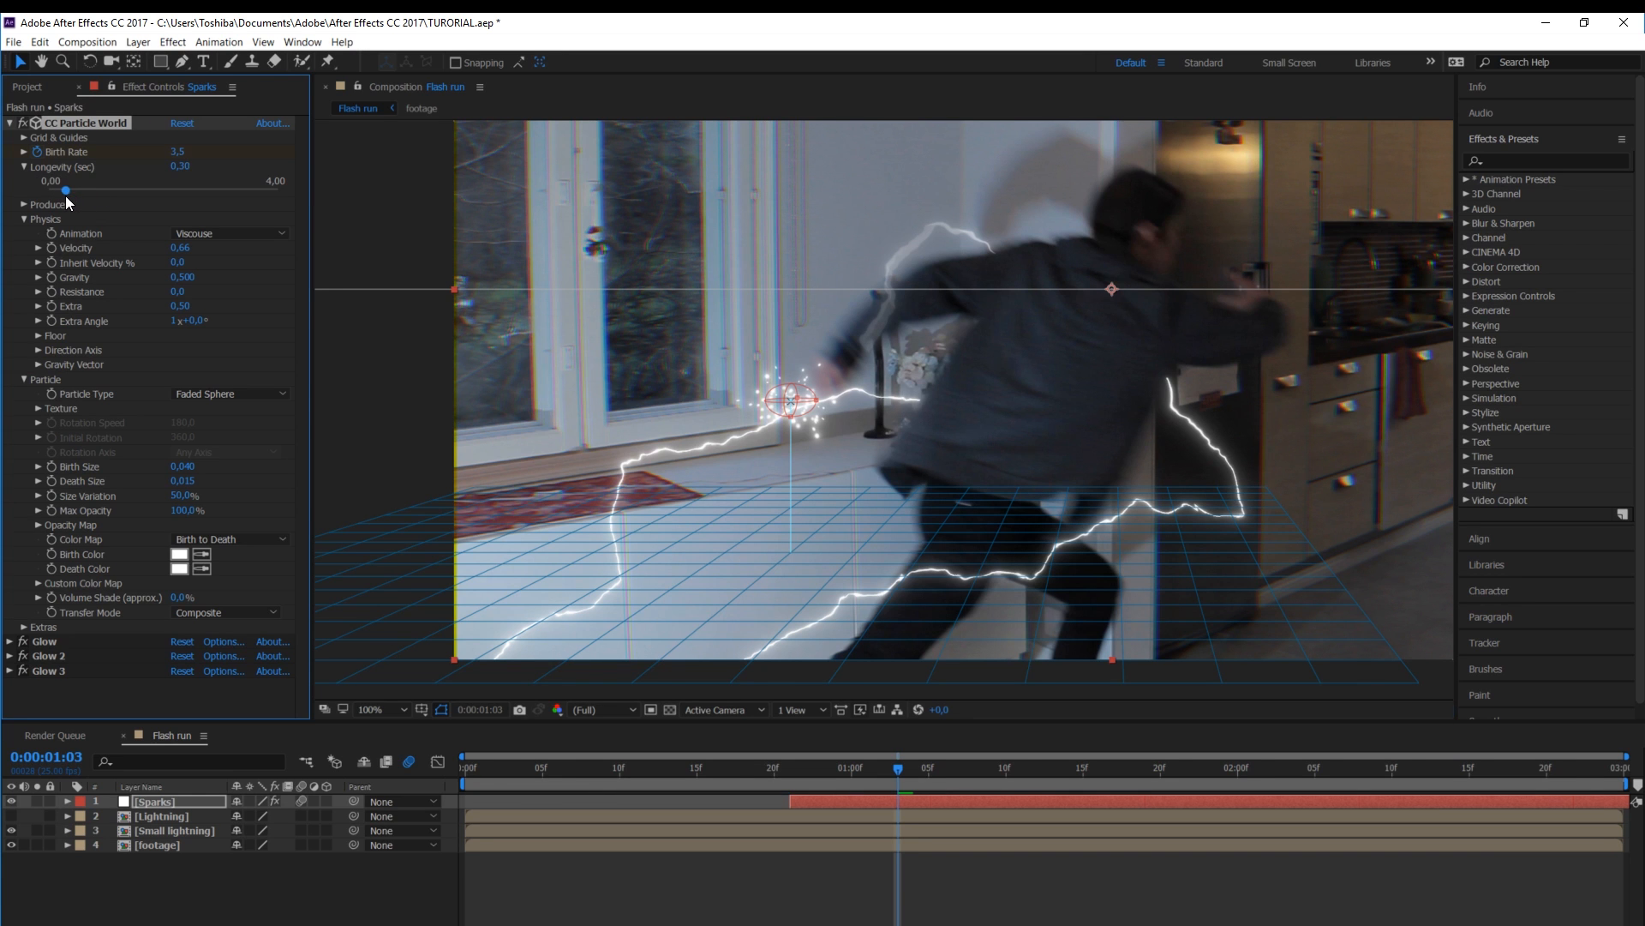
{"action": "left_click_drag", "start_coordinate": [1050, 769], "coordinate": [1330, 785]}
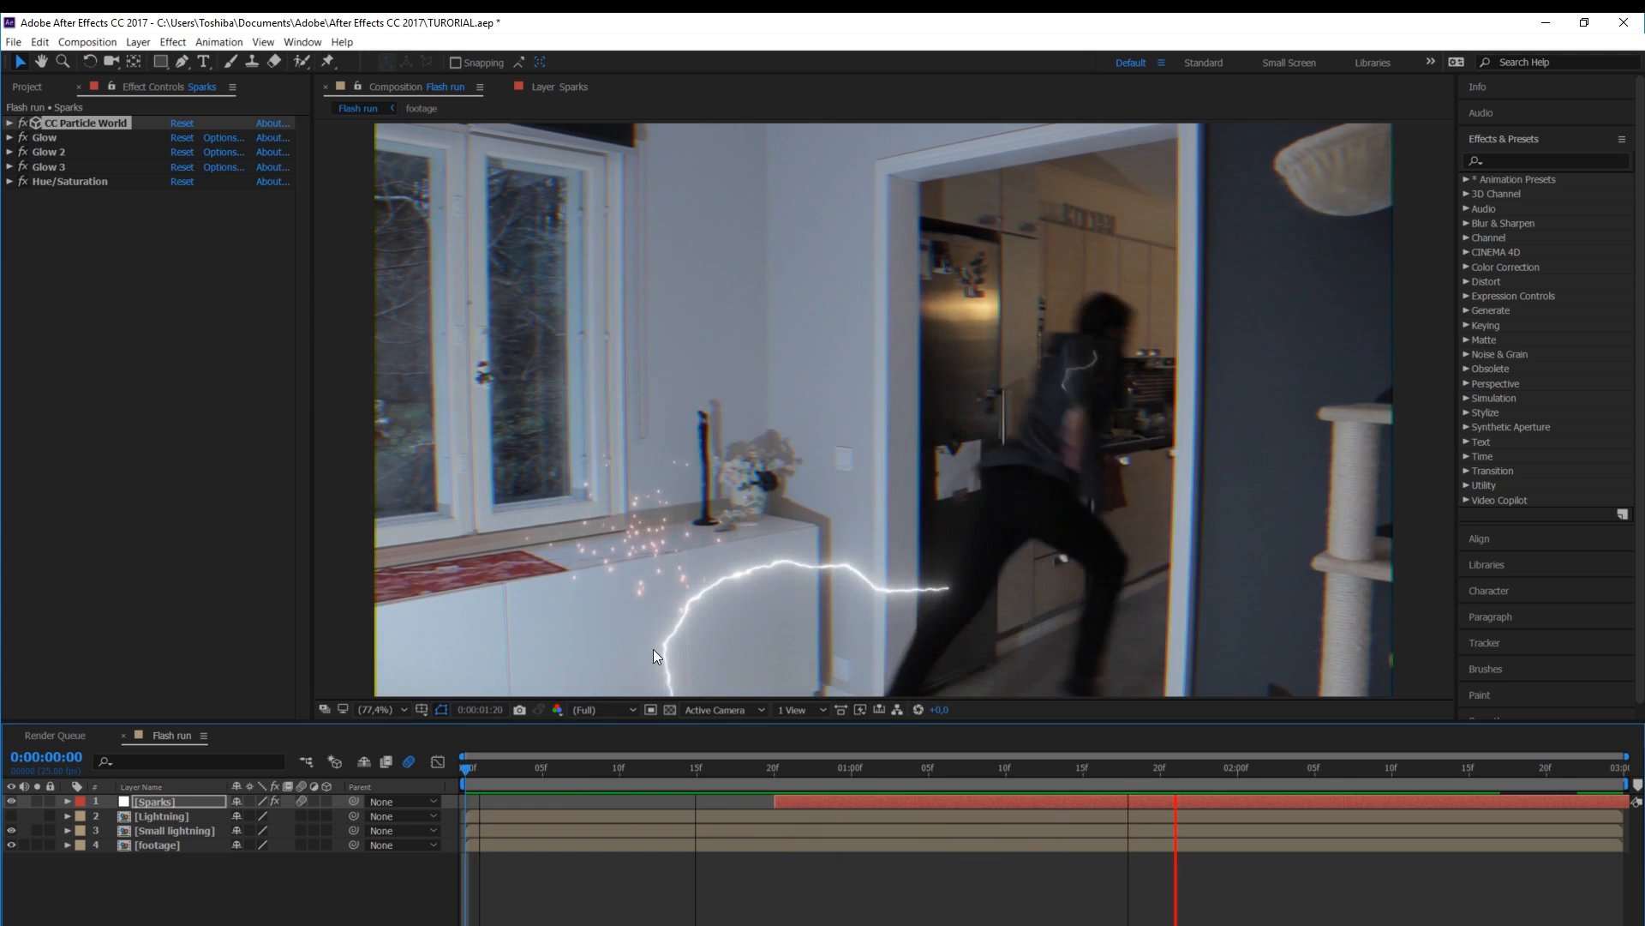
{"action": "key", "text": "space"}
Duplicate the Sparks layer, slide the copy later in time and trim its start to 0:00:01:09
{"action": "left_click", "coordinate": [867, 797]}
{"action": "key", "text": "ctrl+d"}
{"action": "left_click_drag", "start_coordinate": [851, 801], "coordinate": [1129, 801]}
{"action": "left_click_drag", "start_coordinate": [920, 774], "coordinate": [985, 774]}
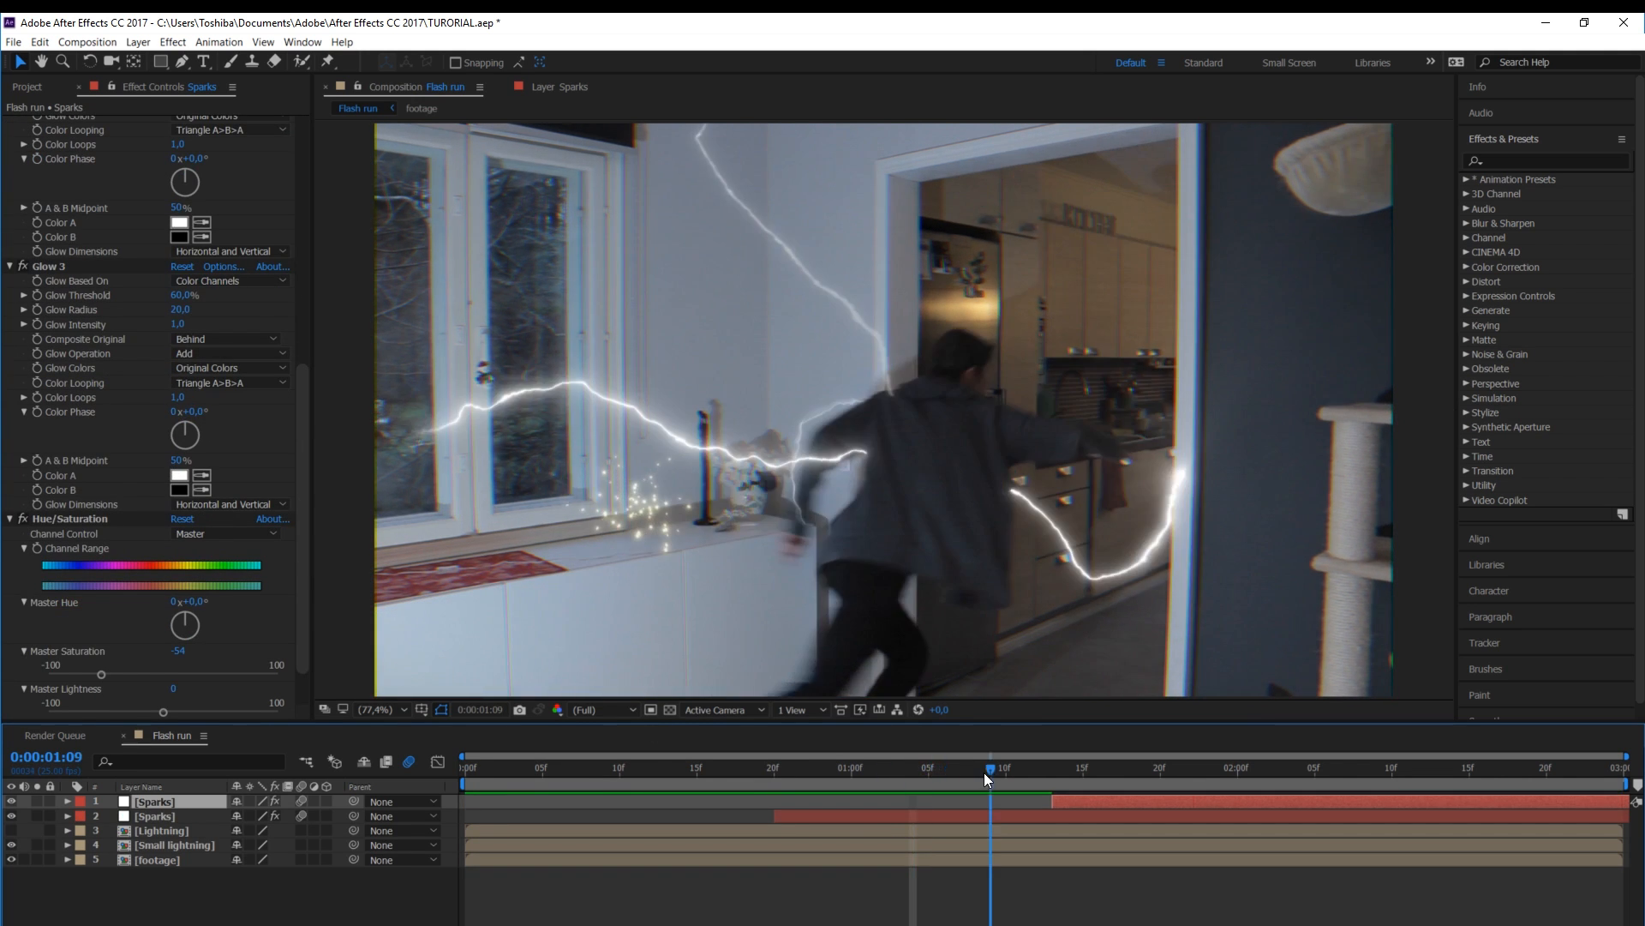
{"action": "key", "text": "alt+bracketleft"}
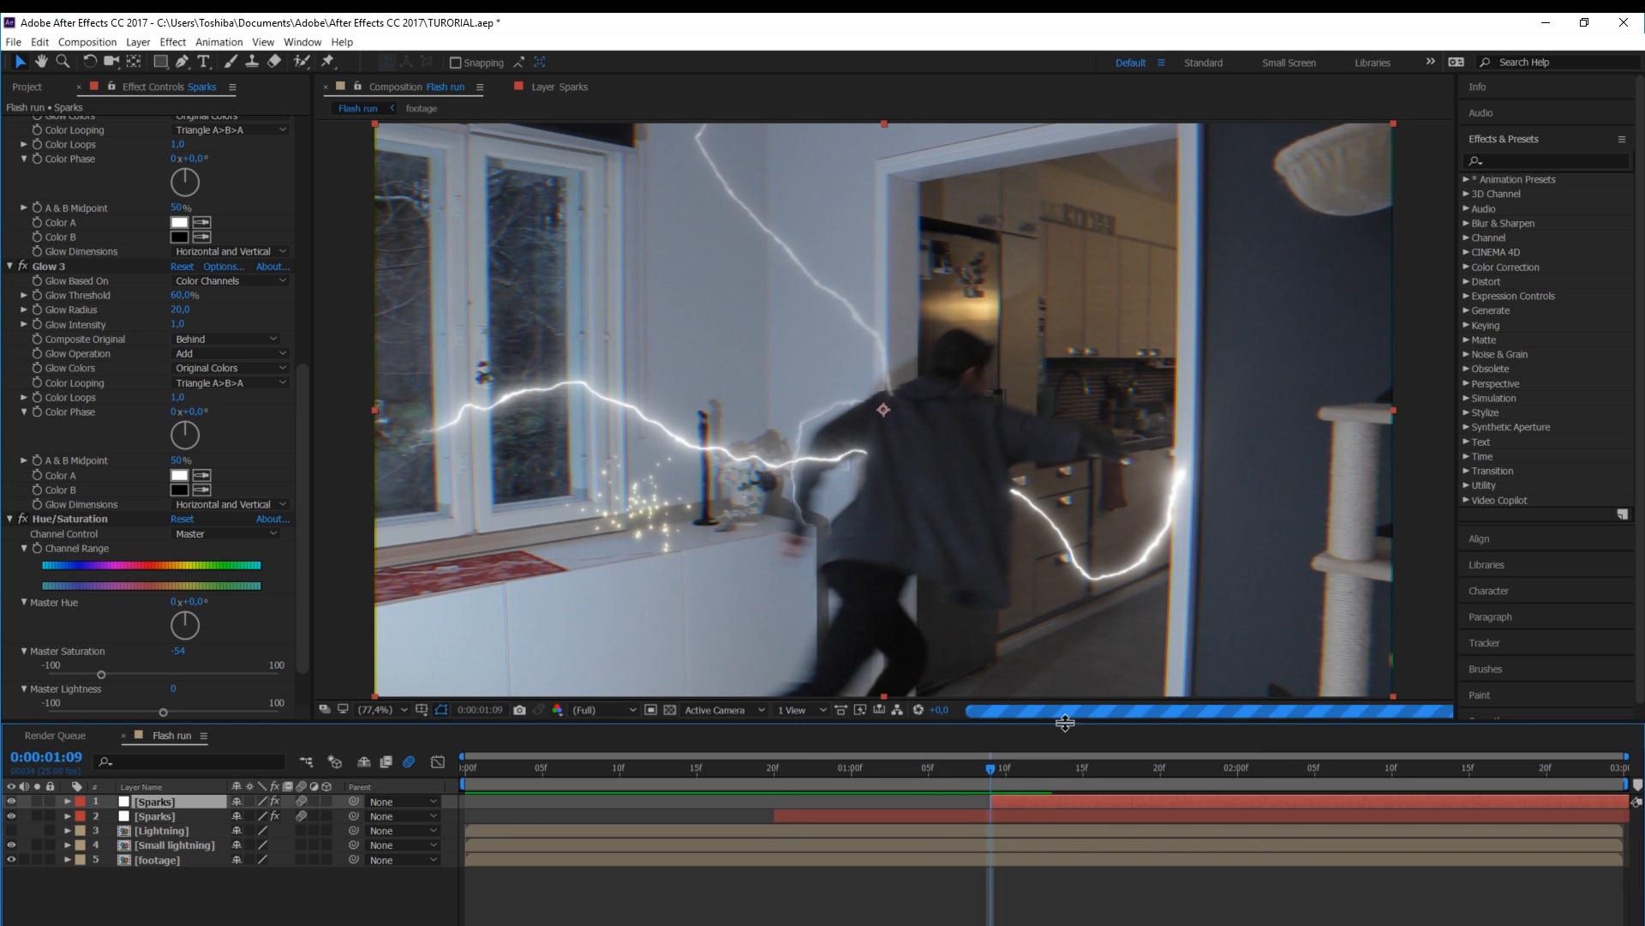
Move the duplicated sparks' particle producer onto the door frame where the lightning strikes
{"action": "scroll", "coordinate": [35, 145], "scroll_direction": "up", "scroll_amount": 10}
{"action": "left_click", "coordinate": [9, 124]}
{"action": "left_click", "coordinate": [9, 138]}
{"action": "left_click", "coordinate": [60, 125]}
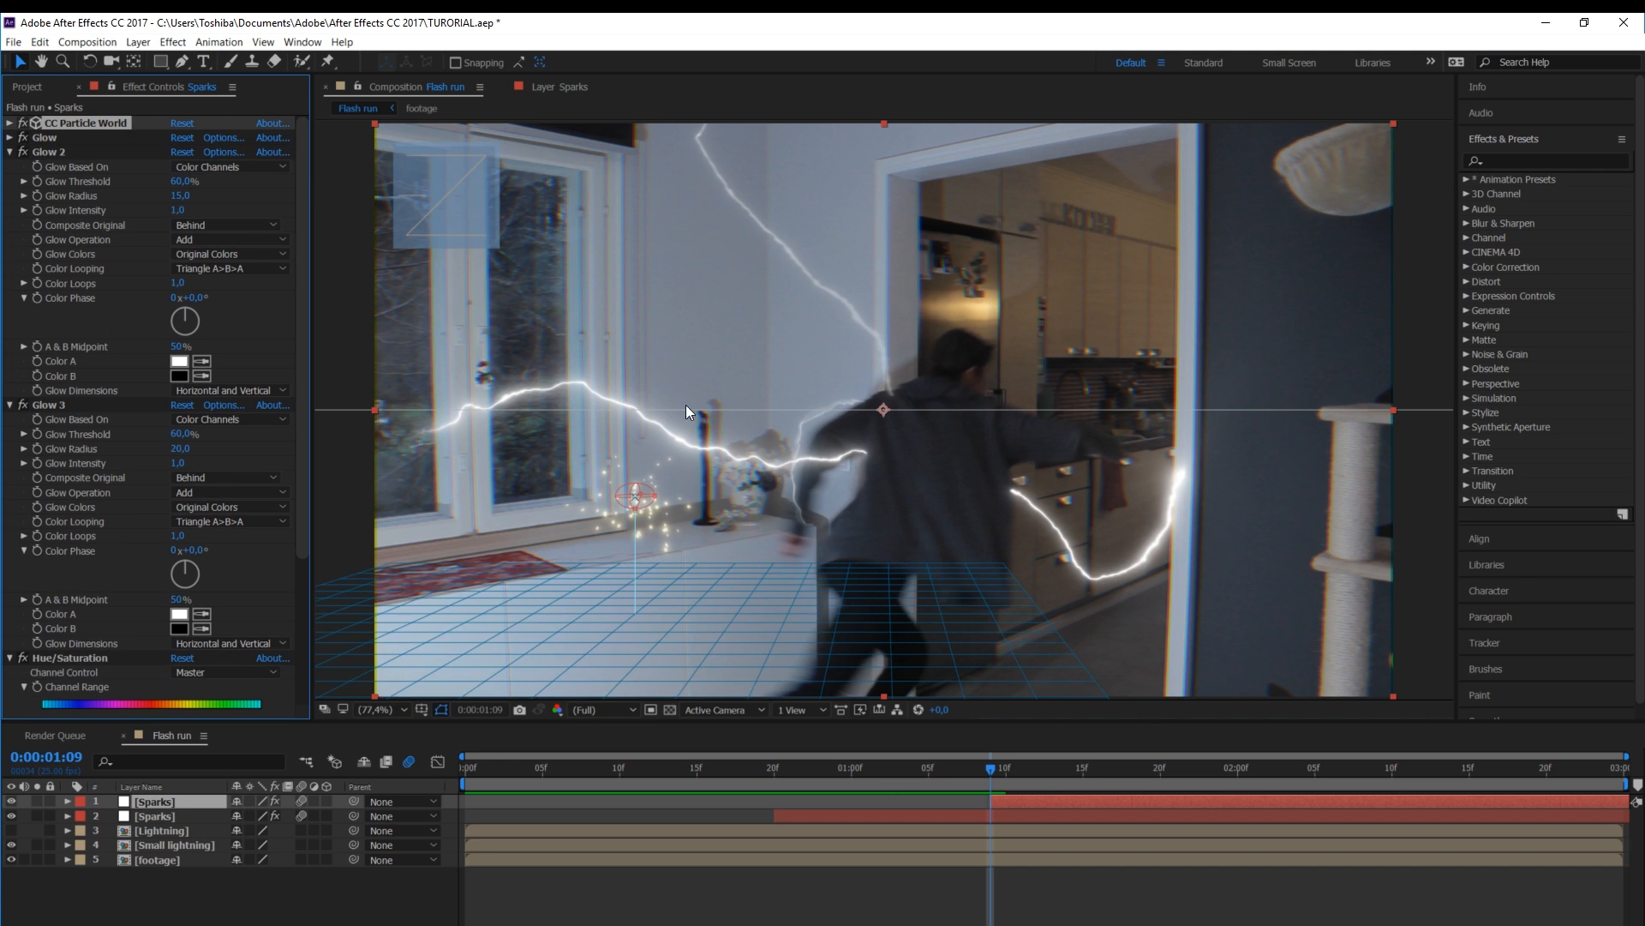
{"action": "left_click_drag", "start_coordinate": [1182, 473], "coordinate": [1177, 473]}
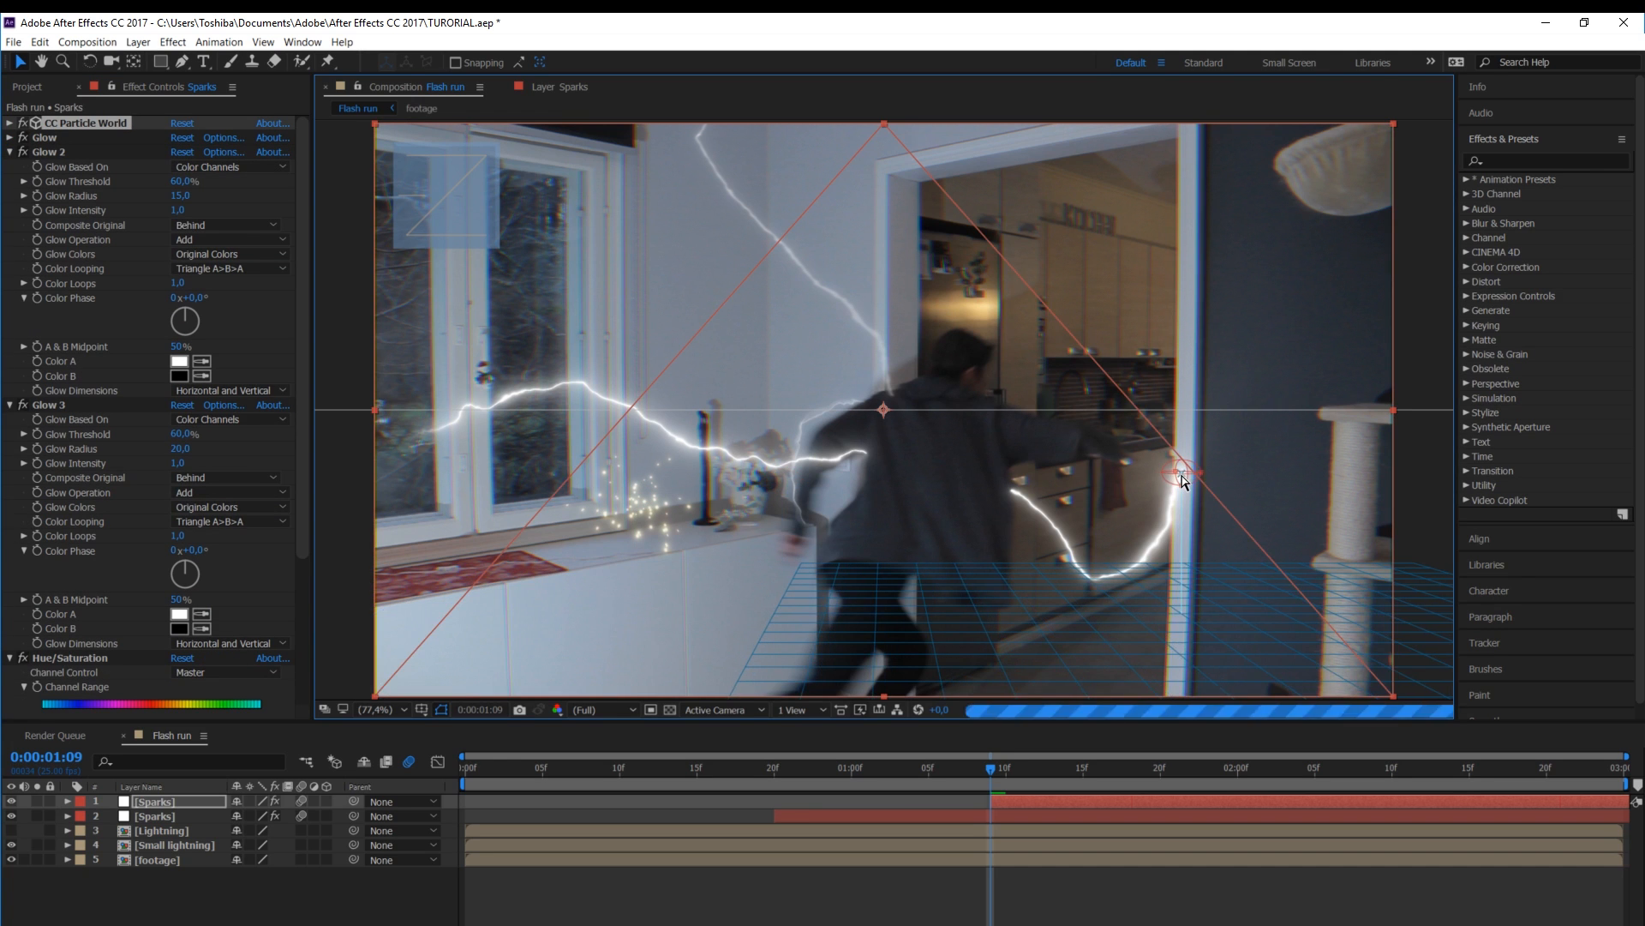
{"action": "scroll", "coordinate": [1205, 467], "scroll_direction": "up", "scroll_amount": 1}
{"action": "left_click_drag", "start_coordinate": [1272, 503], "coordinate": [1017, 452]}
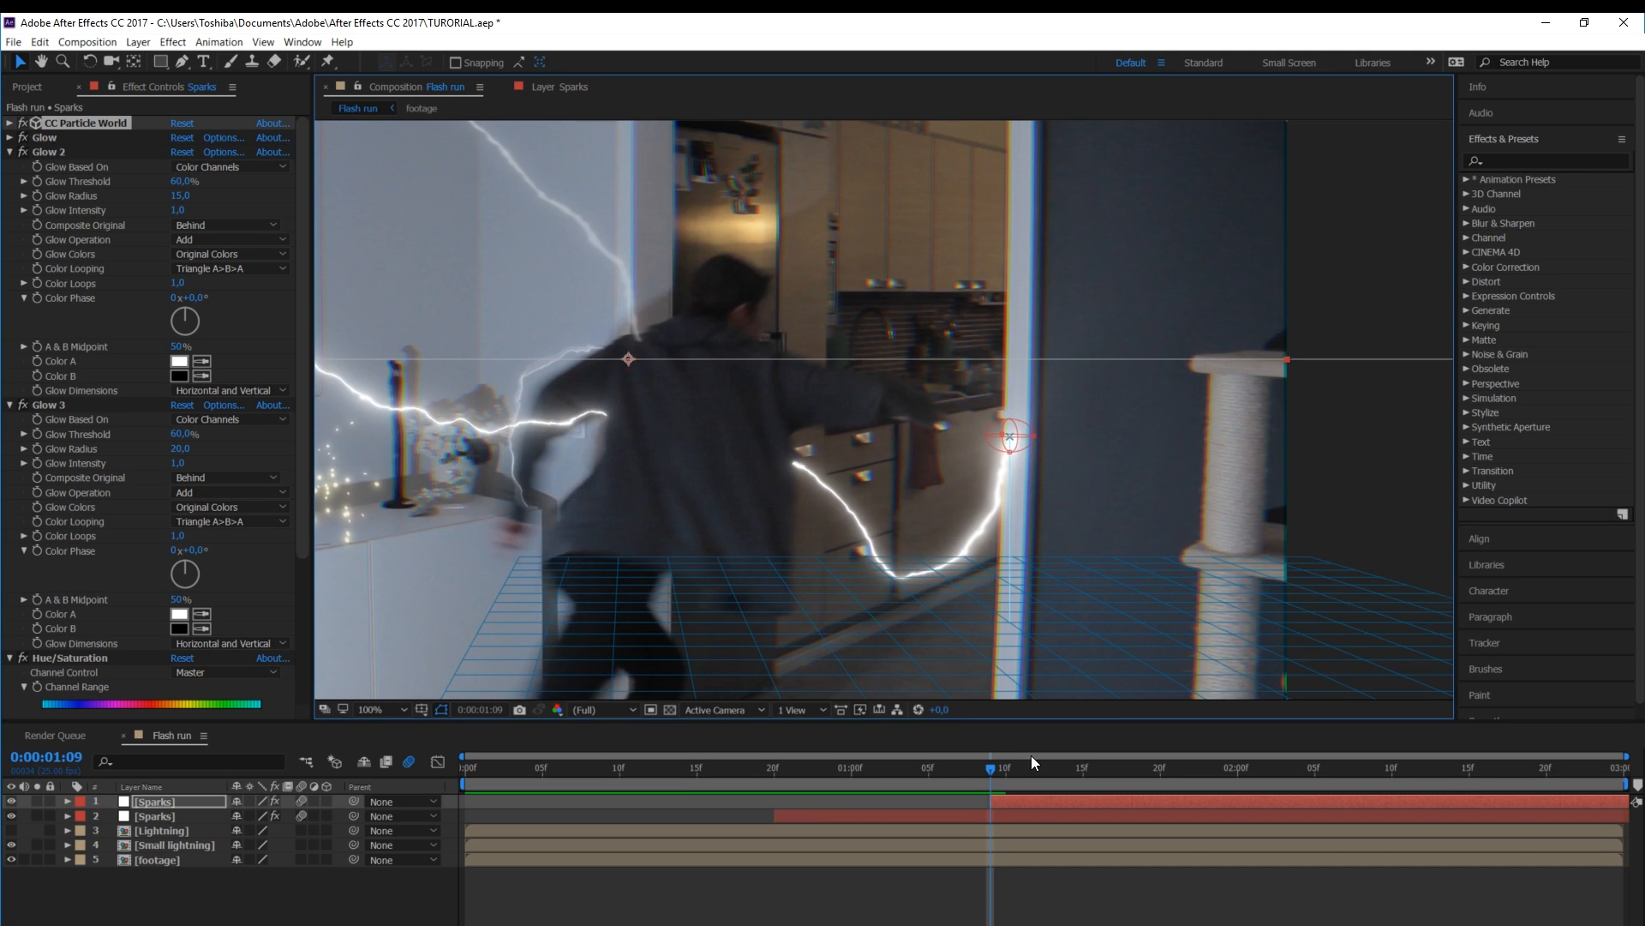
Set the duplicated sparks' Birth Rate to 9,6 at 0:00:01:13
{"action": "left_click", "coordinate": [998, 788]}
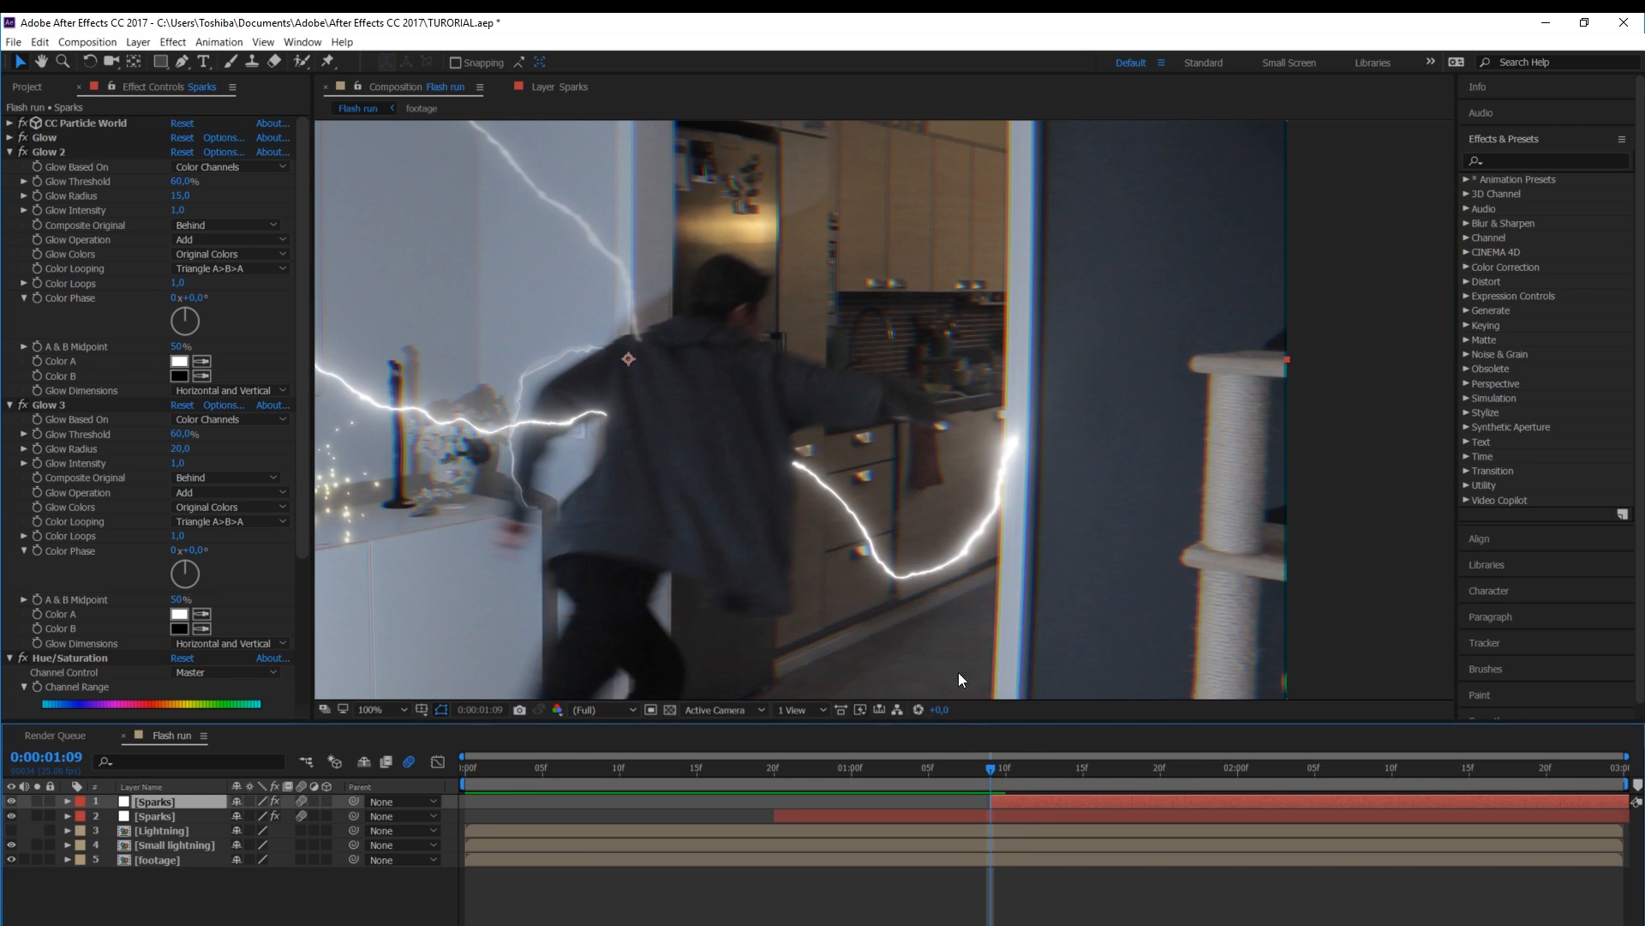
{"action": "left_click", "coordinate": [10, 124]}
{"action": "left_click", "coordinate": [24, 154]}
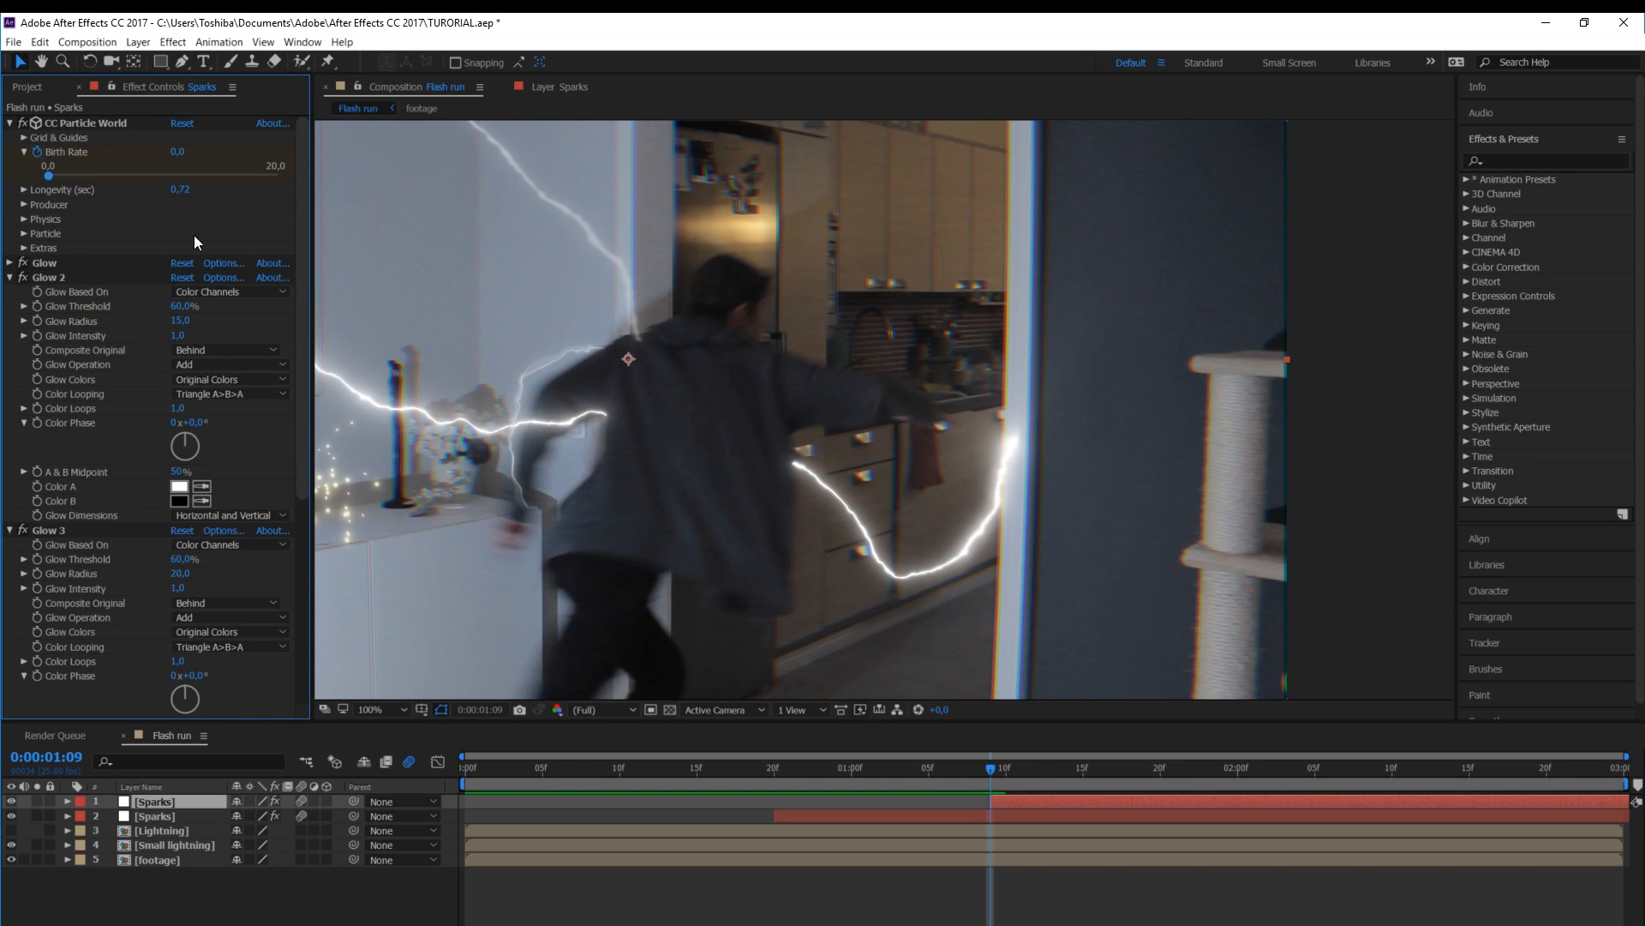
{"action": "left_click", "coordinate": [1050, 768]}
{"action": "left_click_drag", "start_coordinate": [1046, 768], "coordinate": [1050, 773]}
{"action": "left_click_drag", "start_coordinate": [188, 176], "coordinate": [160, 175]}
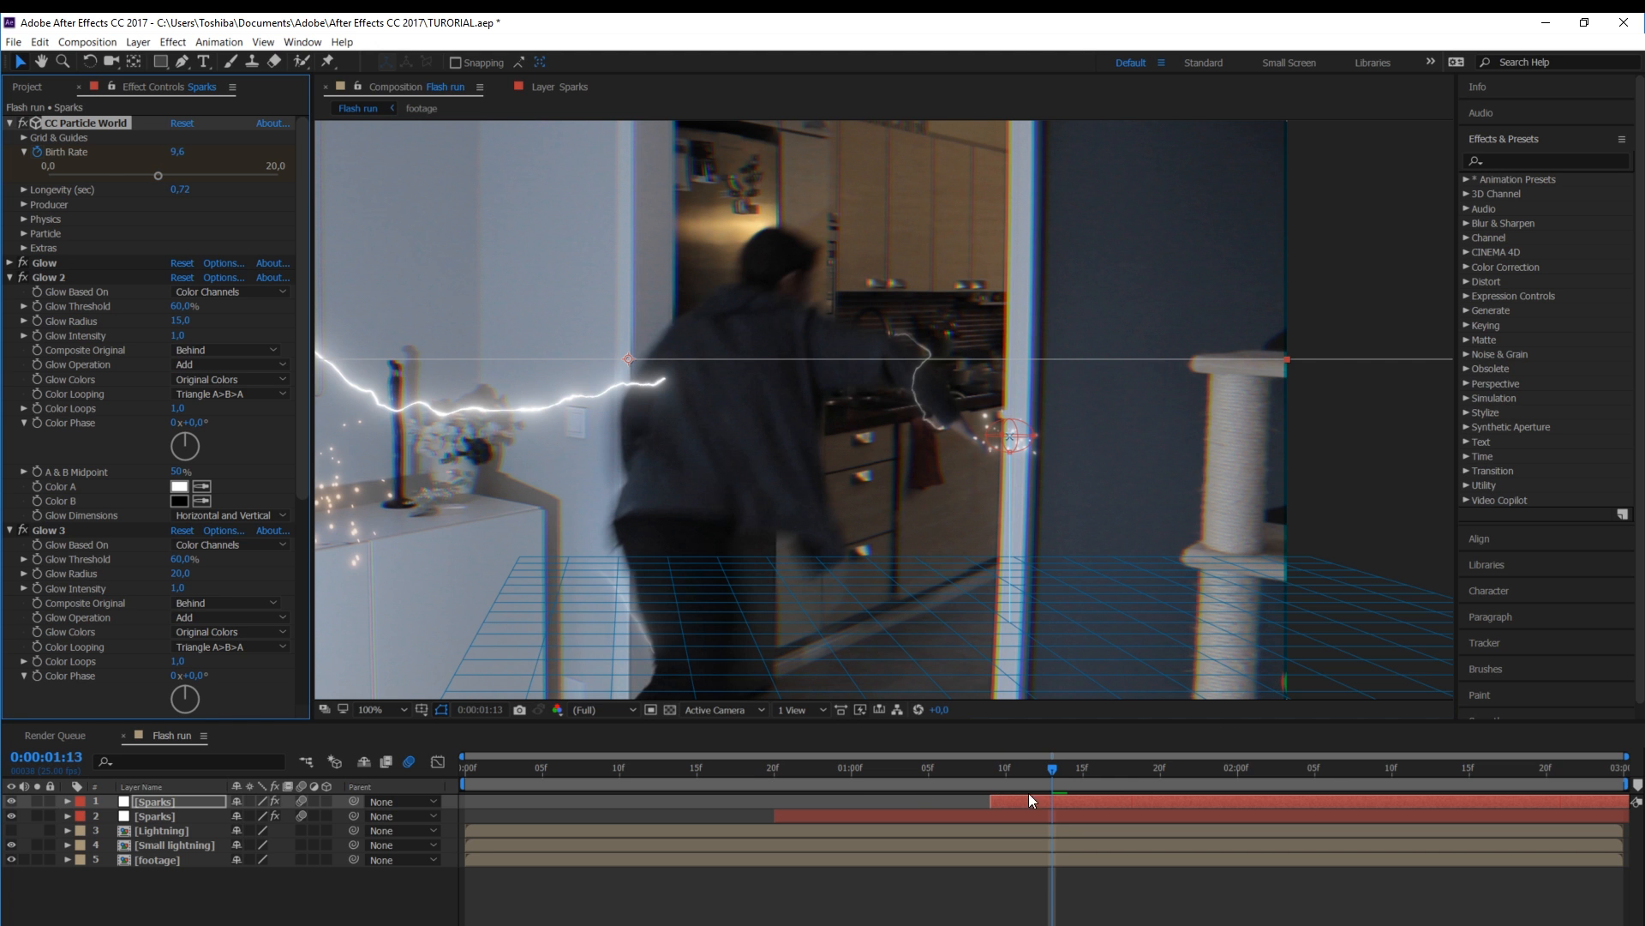
Shift the duplicated Sparks layer one frame earlier and adjust its particle world's viewing angle
{"action": "left_click_drag", "start_coordinate": [1026, 775], "coordinate": [998, 801]}
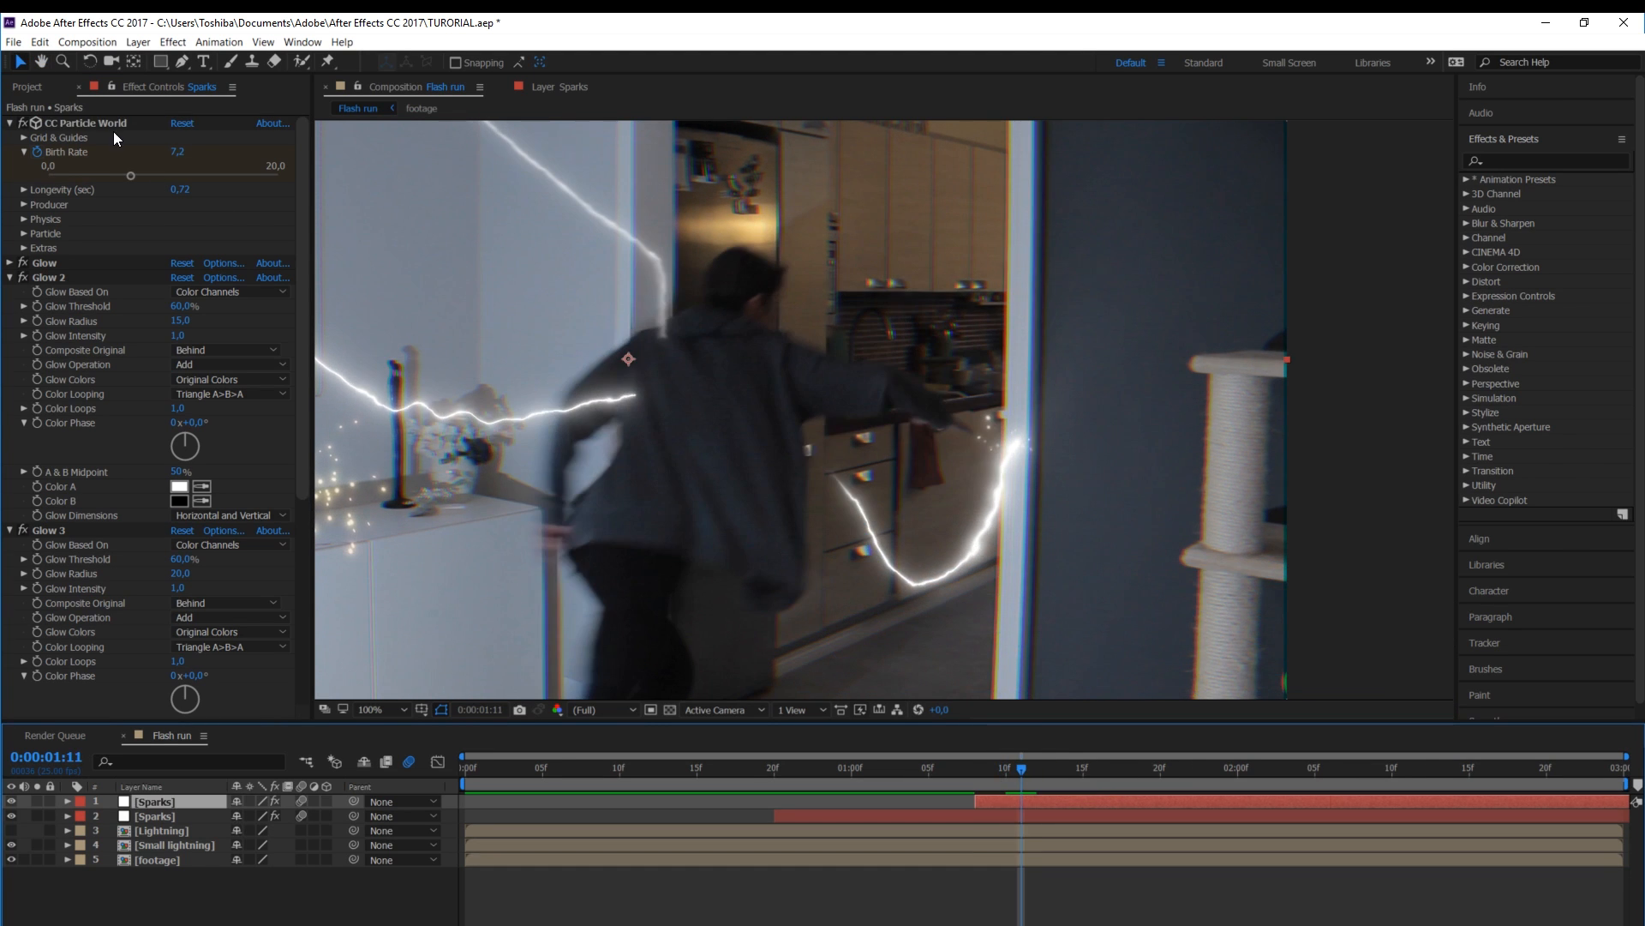
{"action": "left_click", "coordinate": [113, 126]}
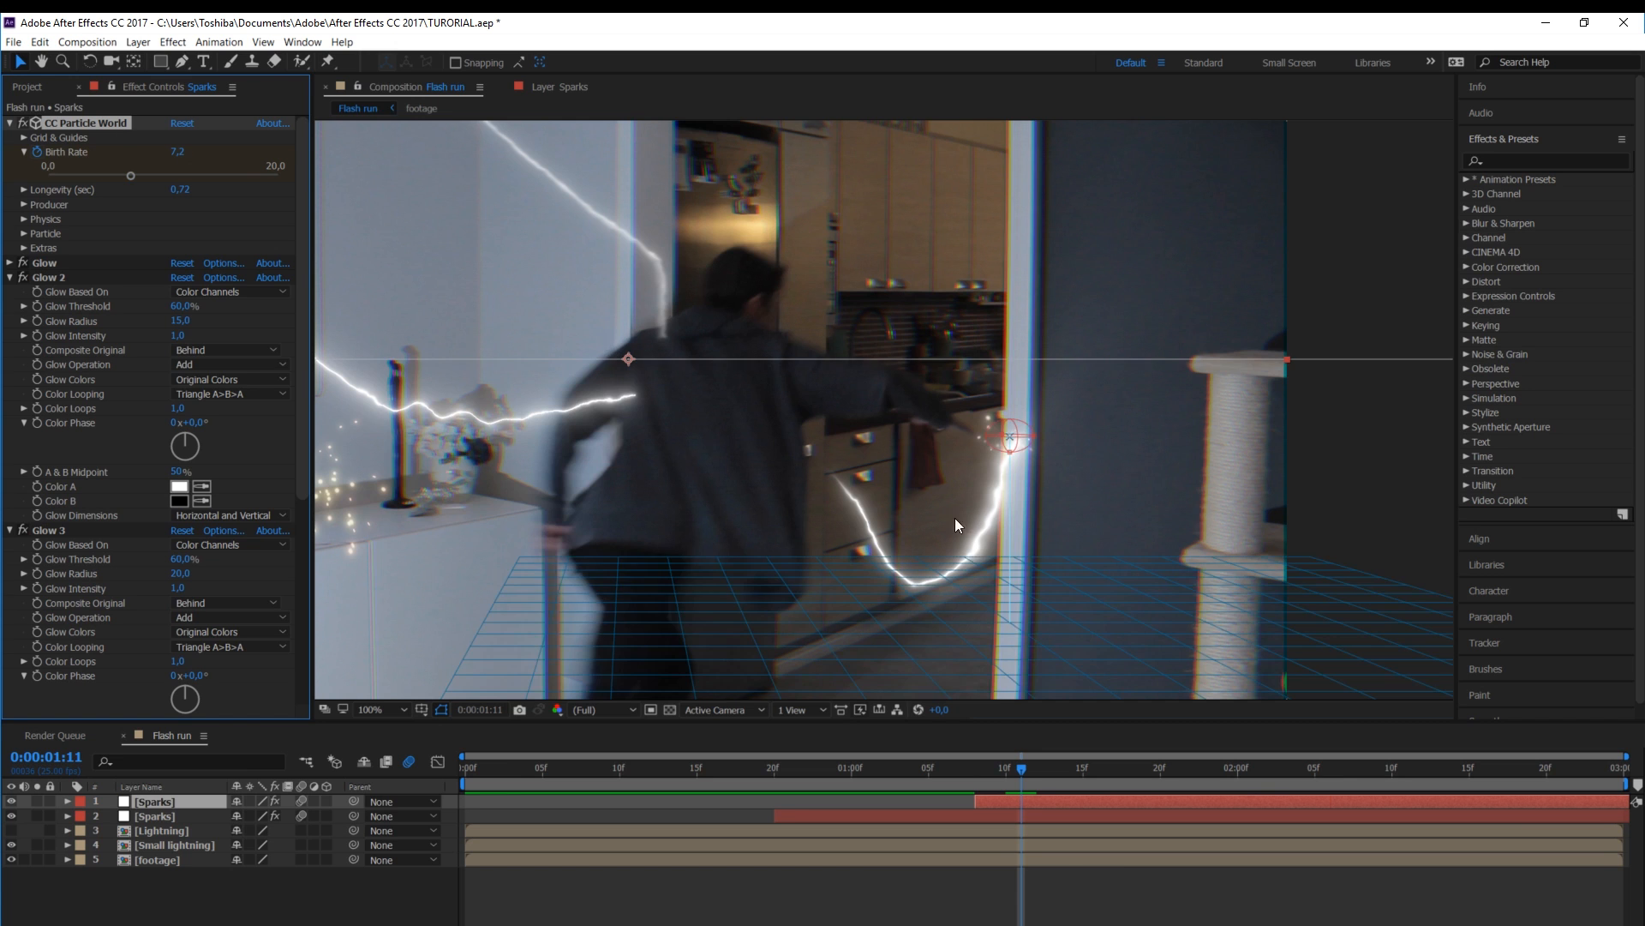
{"action": "key", "text": "period"}
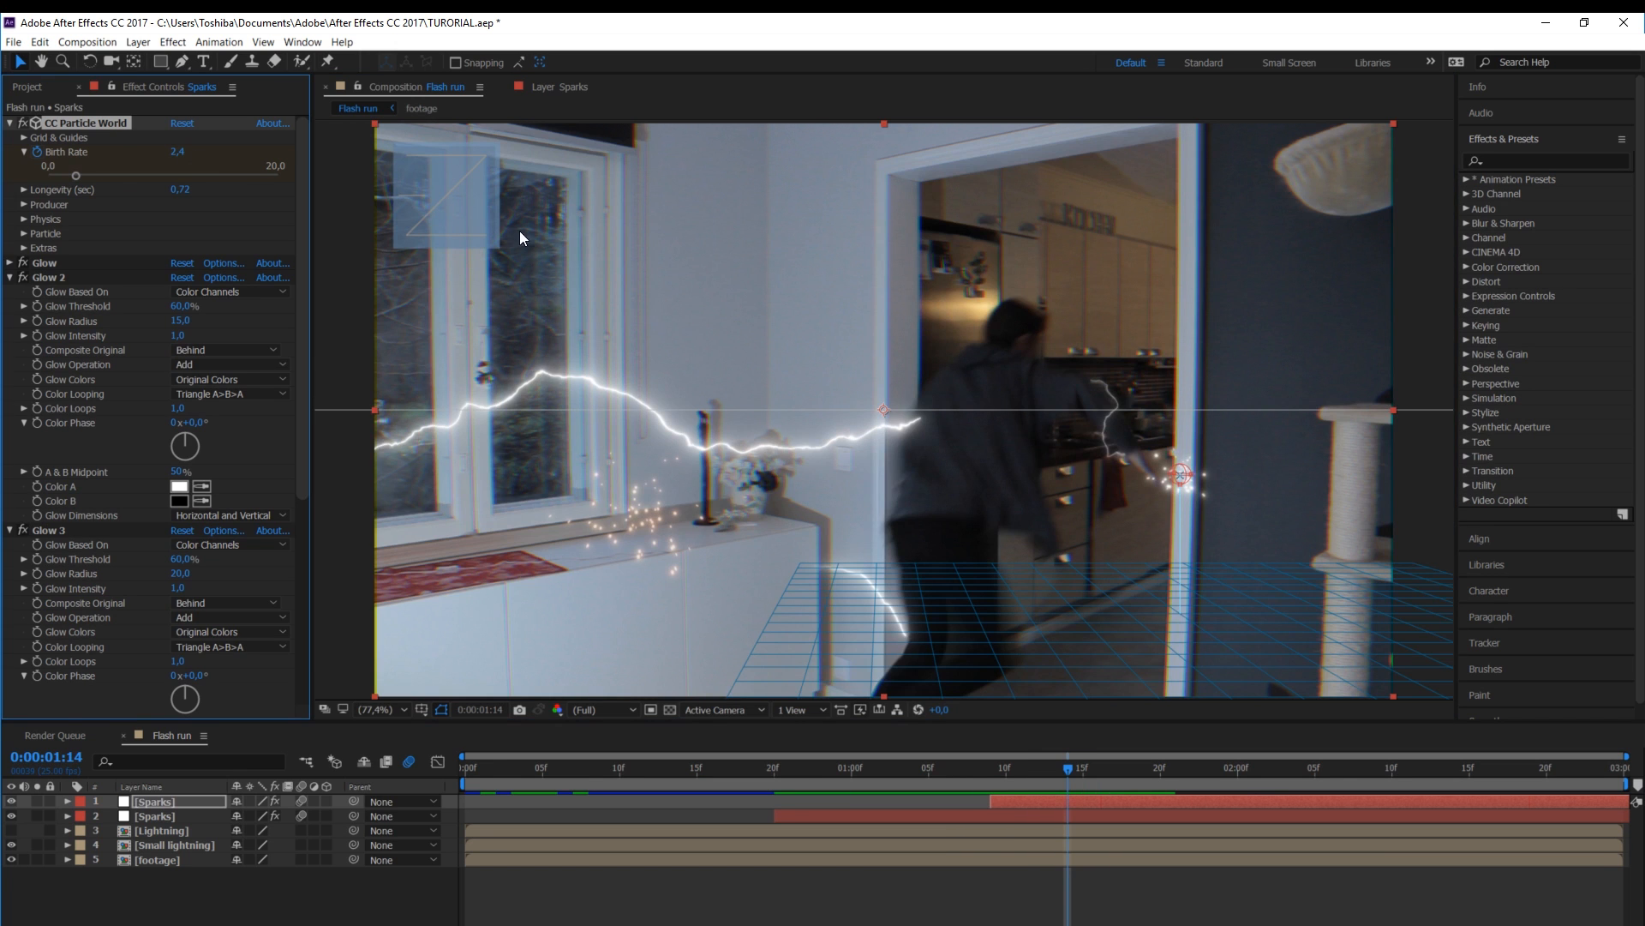
{"action": "left_click_drag", "start_coordinate": [460, 209], "coordinate": [416, 211]}
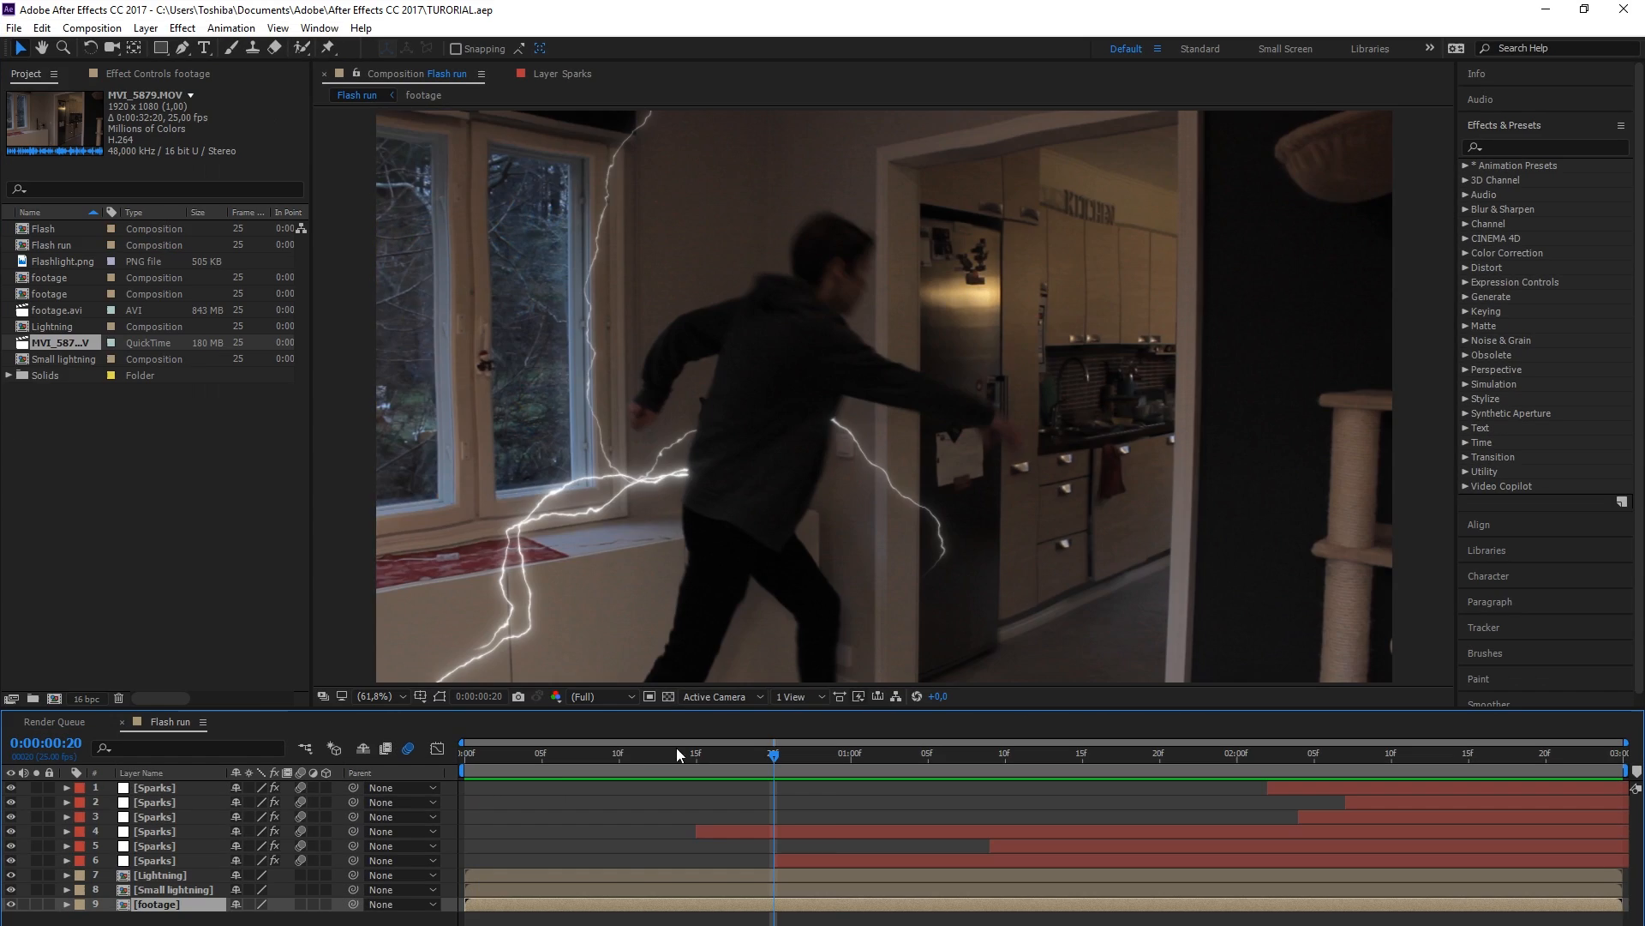
Preview the full effect and pre-compose all six Sparks layers into one composition named Sparks
{"action": "key", "text": "space"}
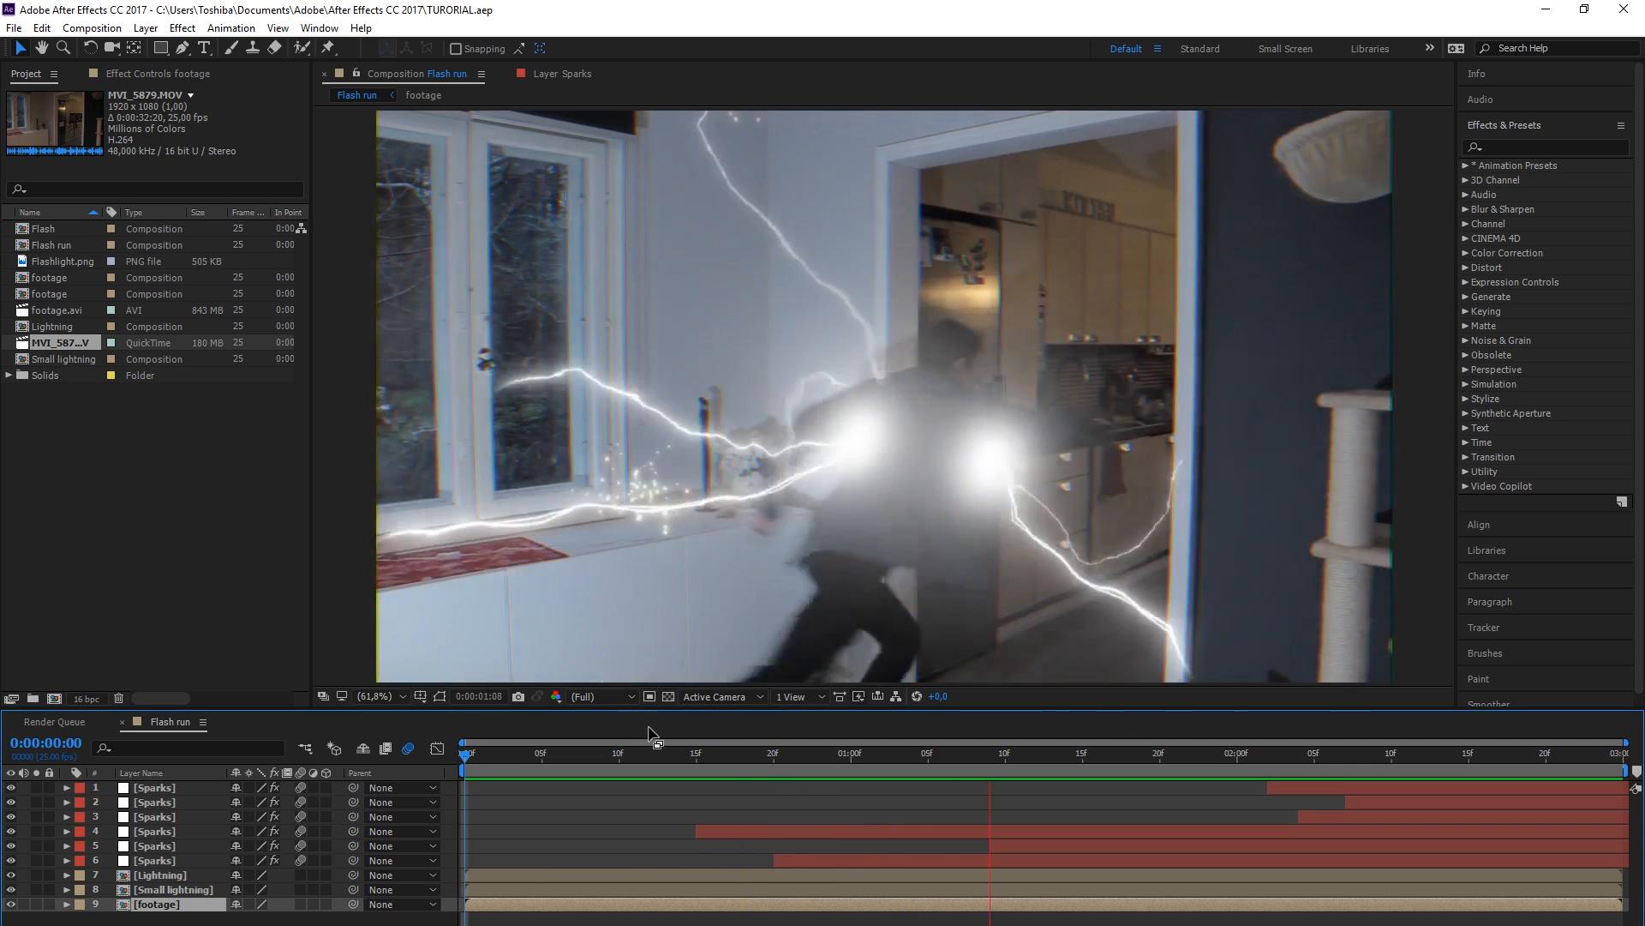
{"action": "left_click_drag", "start_coordinate": [789, 754], "coordinate": [1076, 779]}
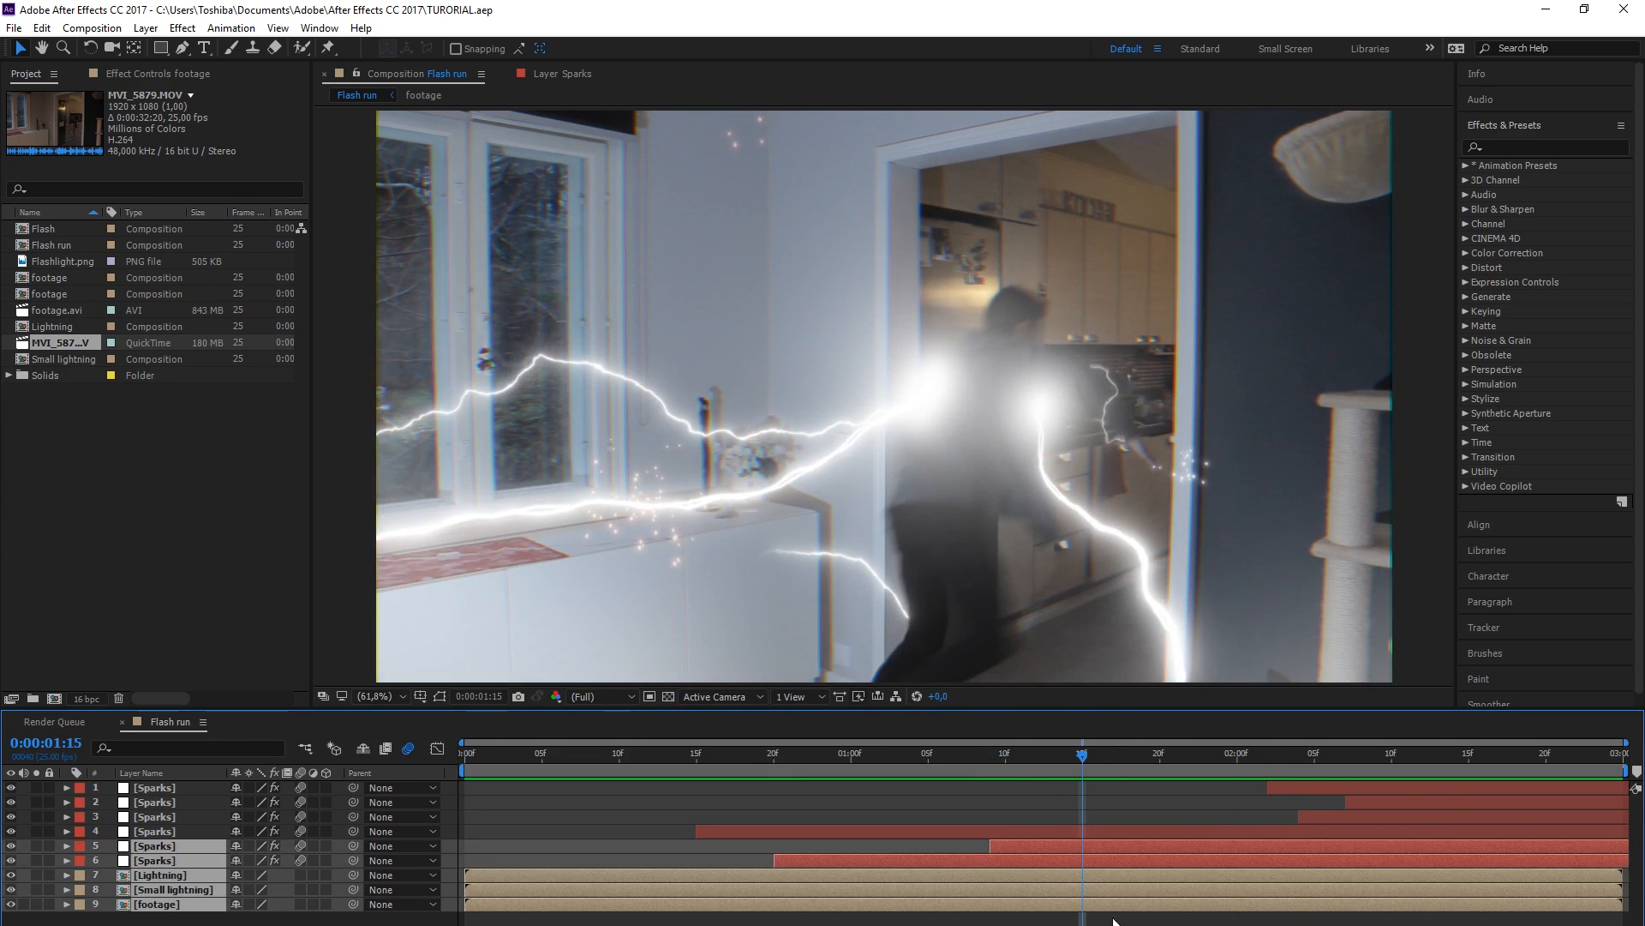
{"action": "left_click", "coordinate": [1119, 862]}
{"action": "left_click", "coordinate": [1136, 838], "text": "ctrl"}
{"action": "left_click", "coordinate": [1149, 831], "text": "ctrl"}
{"action": "left_click", "coordinate": [1324, 817], "text": "ctrl"}
{"action": "left_click", "coordinate": [1362, 802], "text": "ctrl"}
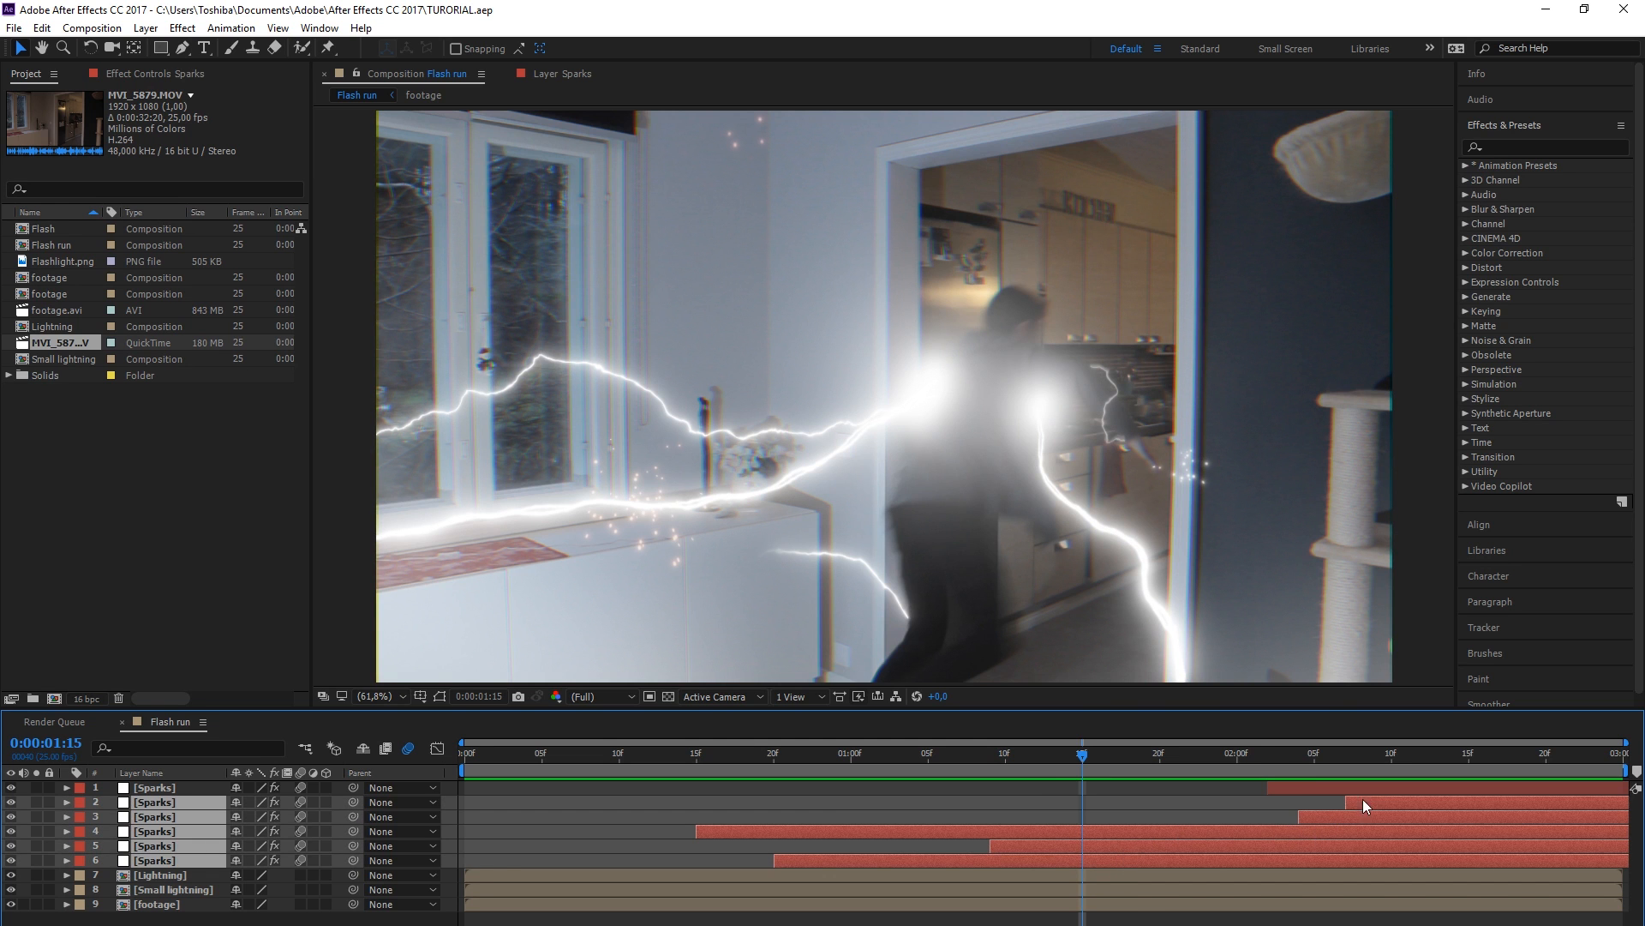
{"action": "left_click", "coordinate": [1371, 787], "text": "ctrl"}
{"action": "right_click", "coordinate": [1371, 787]}
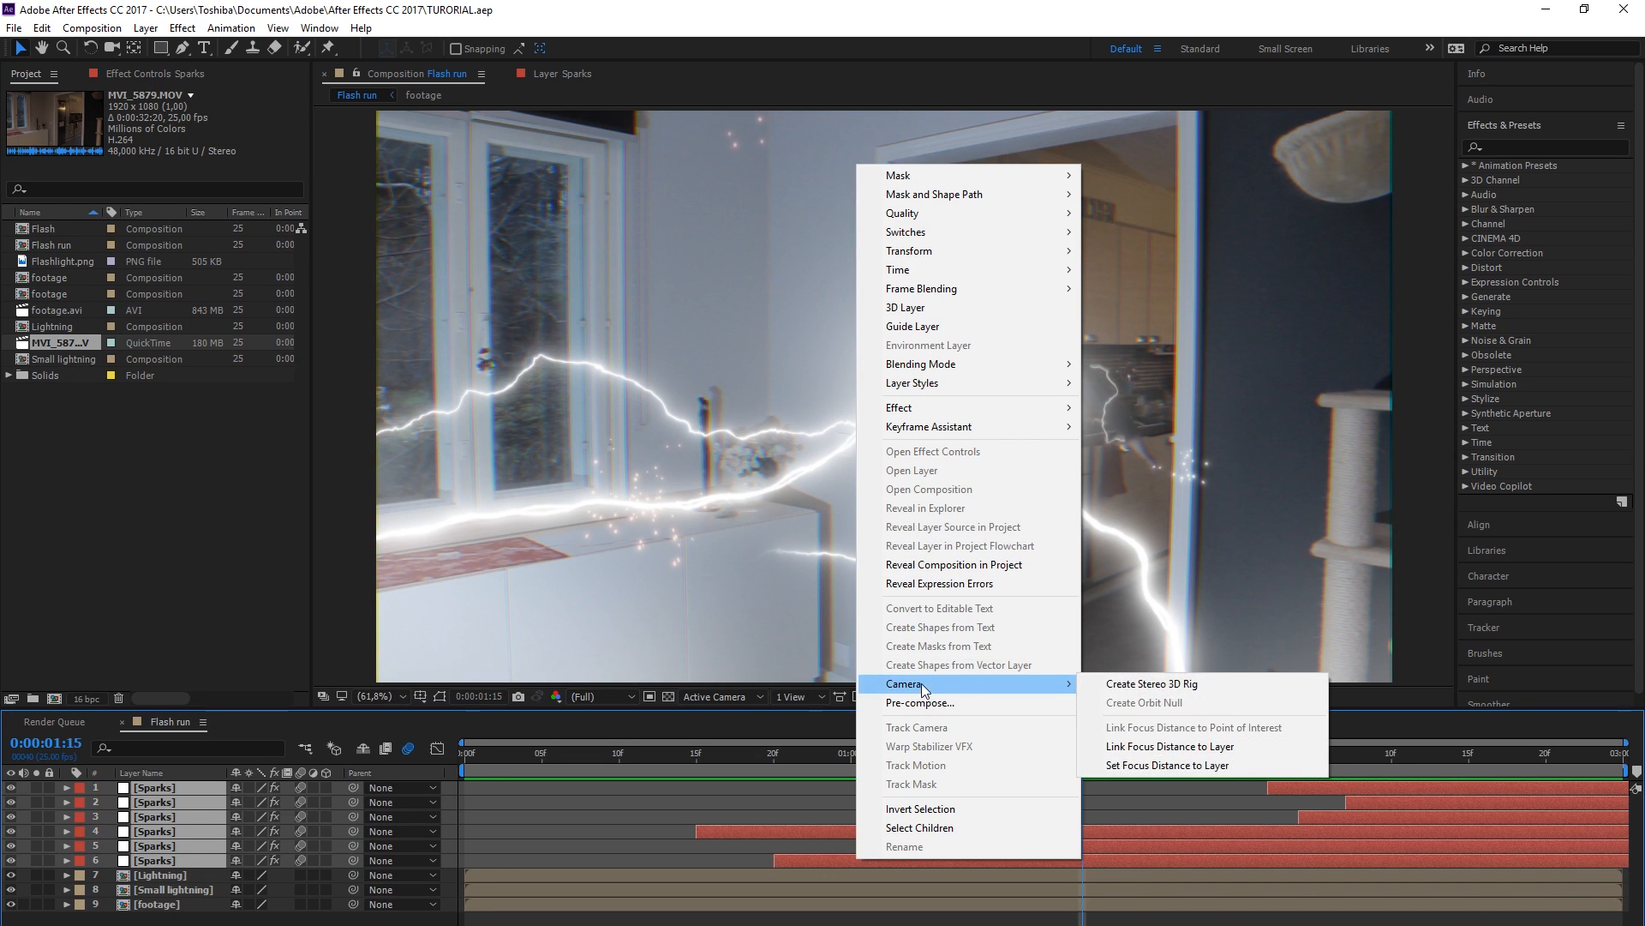
{"action": "left_click", "coordinate": [924, 701]}
{"action": "key", "text": "Return"}
Change the blending mode of the pre-composed Sparks layer
{"action": "left_click", "coordinate": [146, 28]}
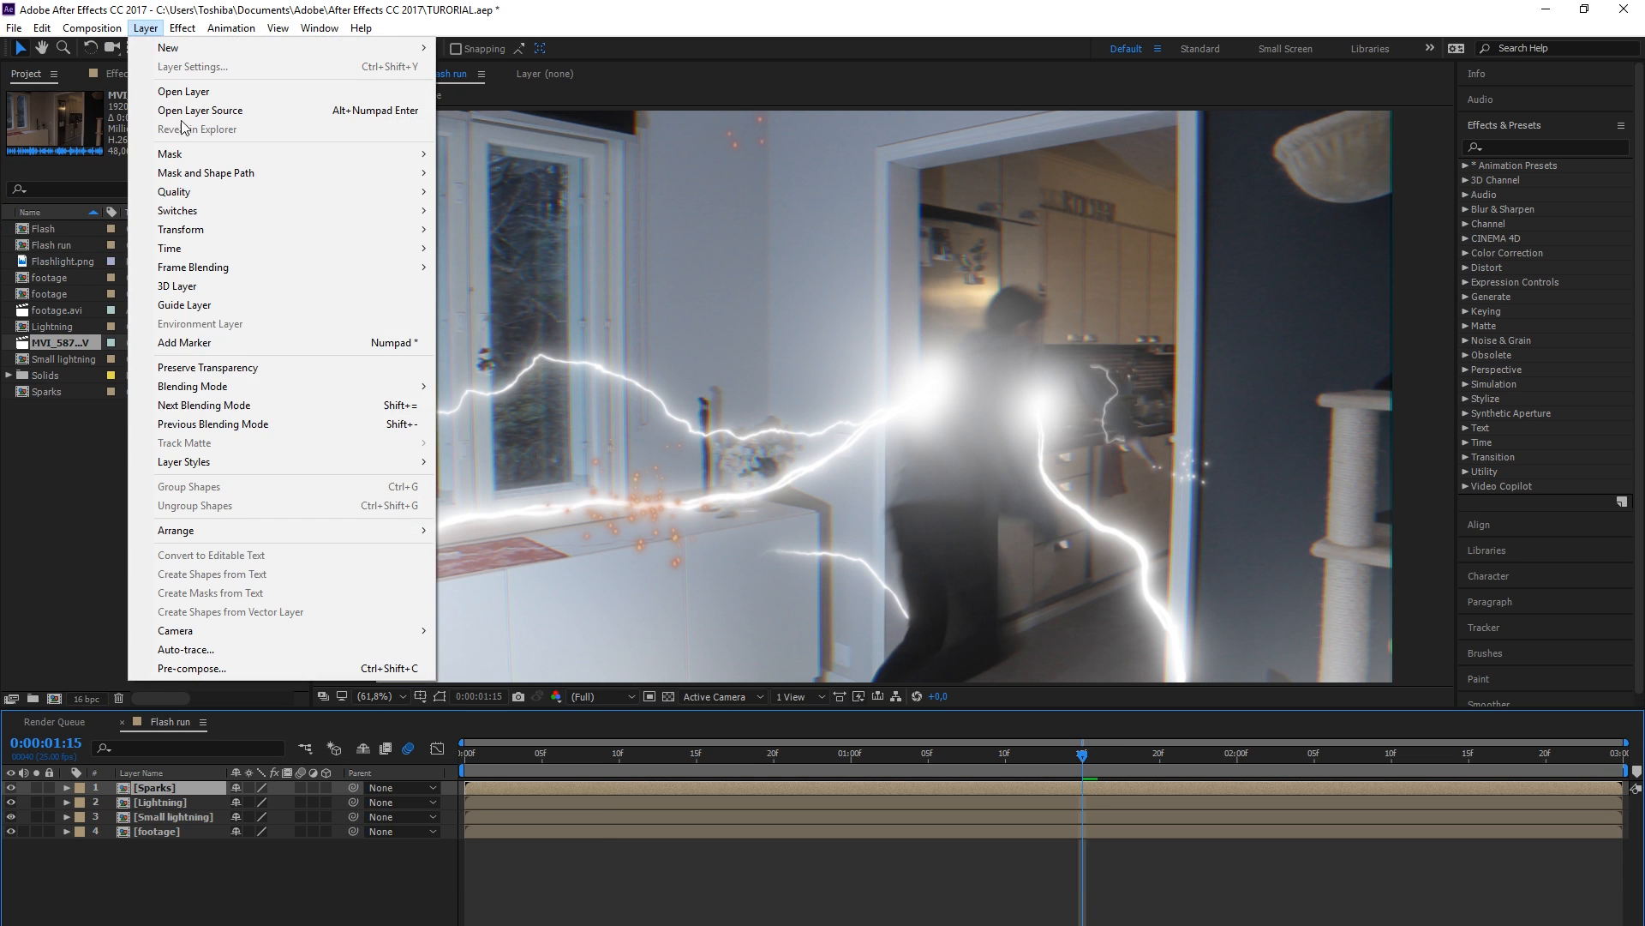
{"action": "mouse_move", "coordinate": [292, 392]}
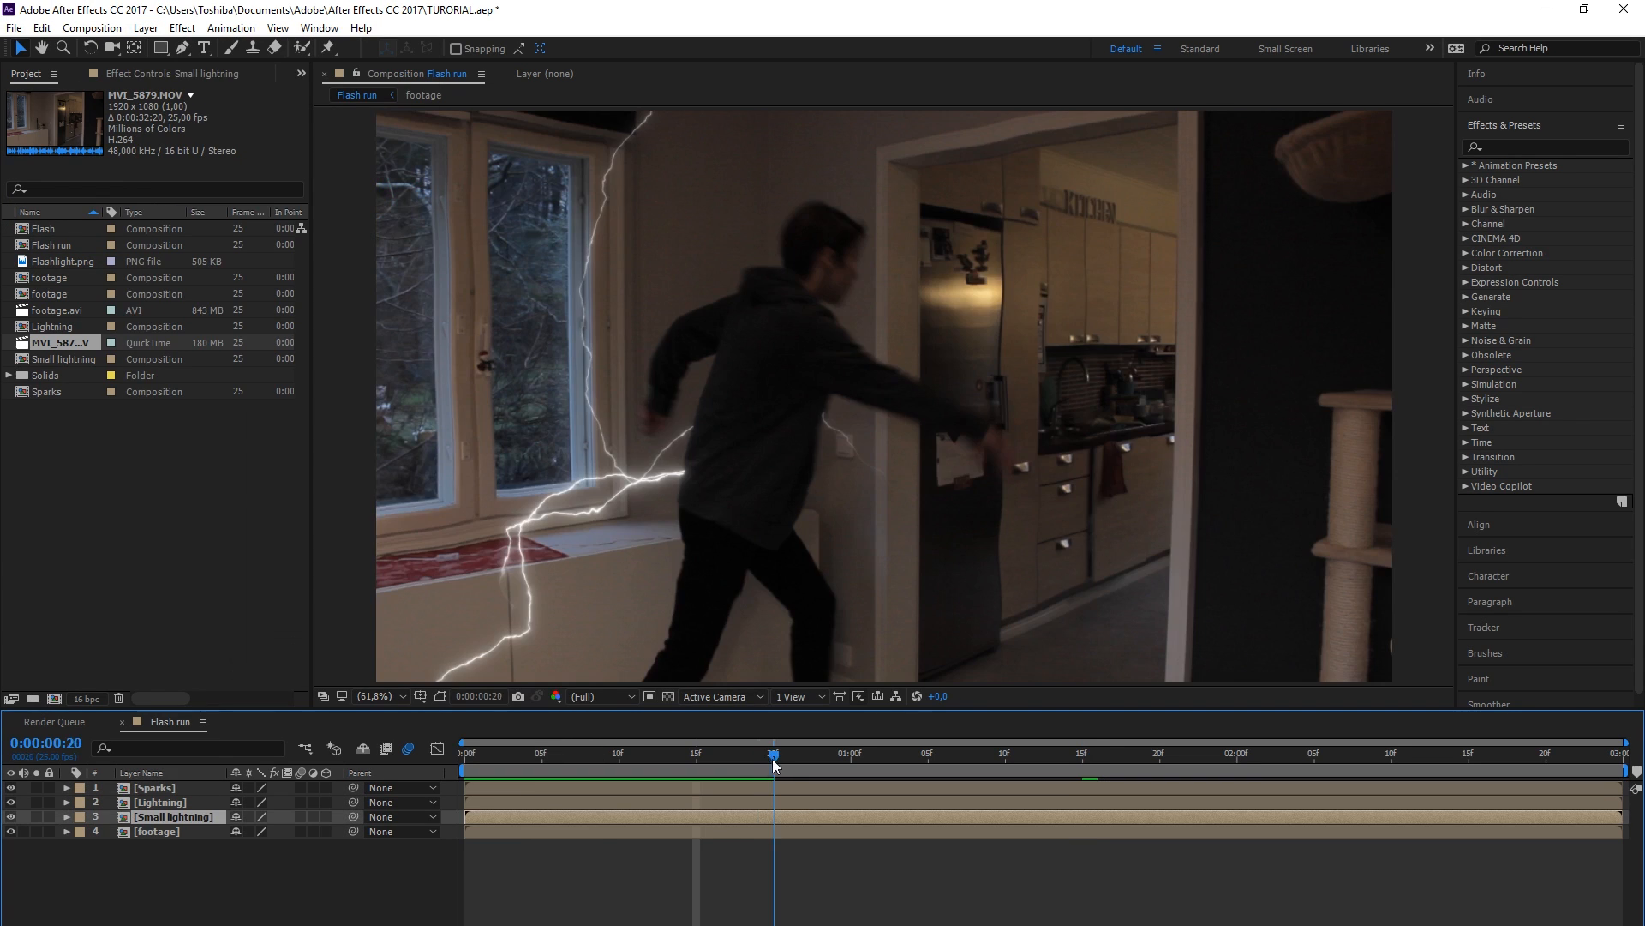
Go to 0:00:00:17 and hide the pre-composed Sparks layer
{"action": "left_click_drag", "start_coordinate": [774, 756], "coordinate": [735, 756]}
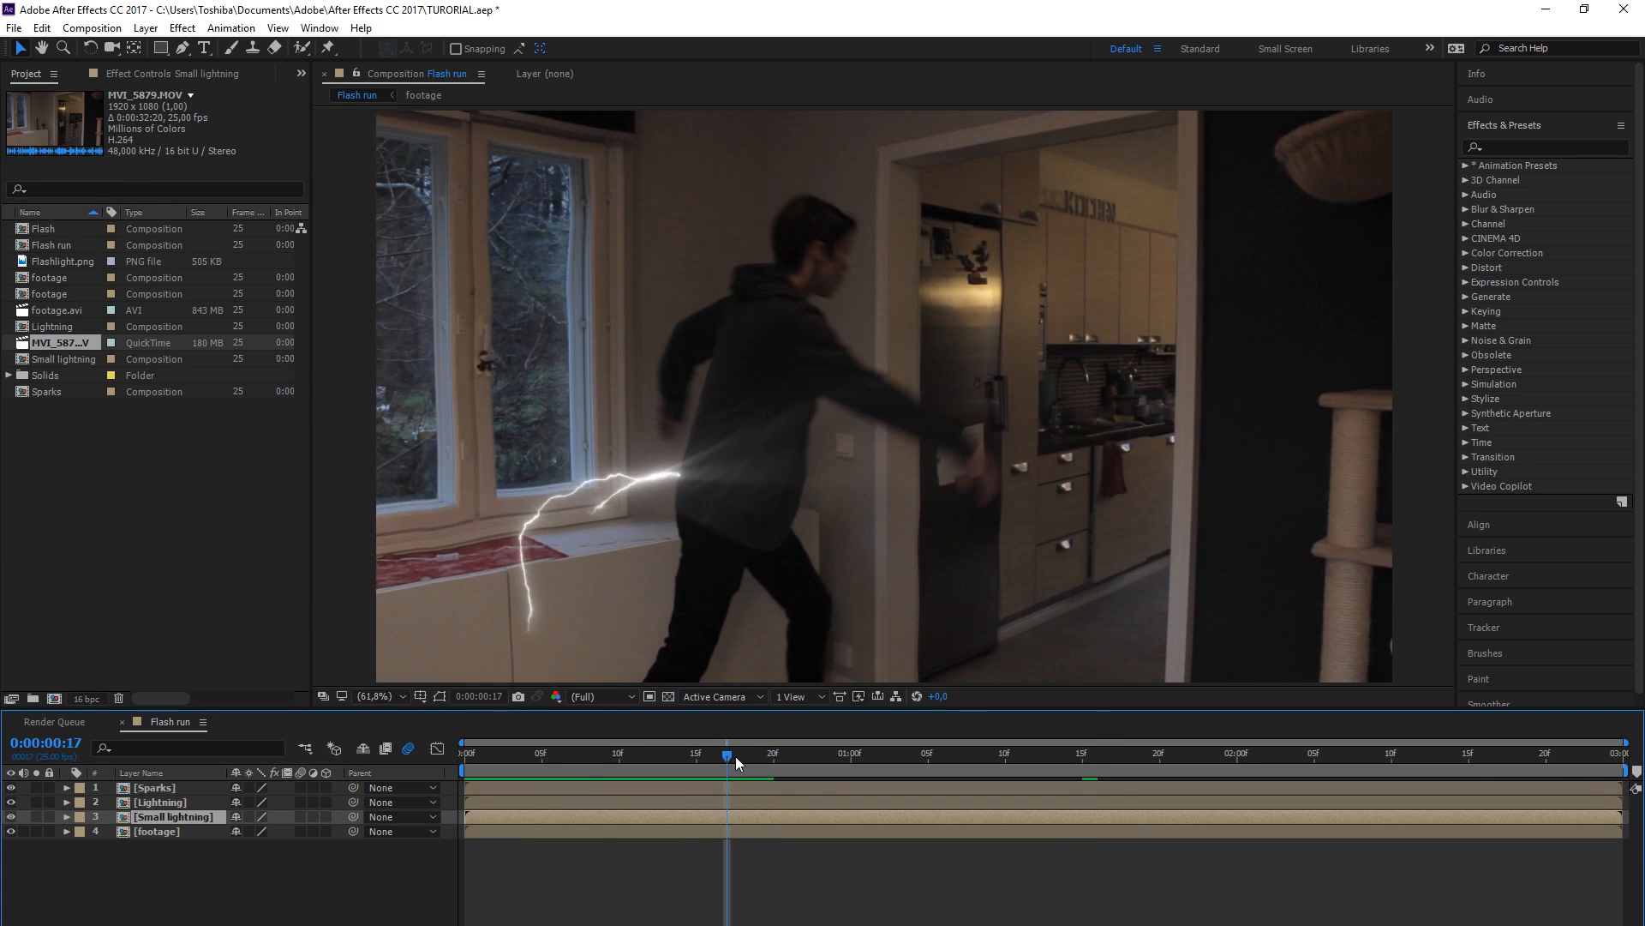
{"action": "left_click", "coordinate": [142, 788]}
{"action": "left_click", "coordinate": [11, 786]}
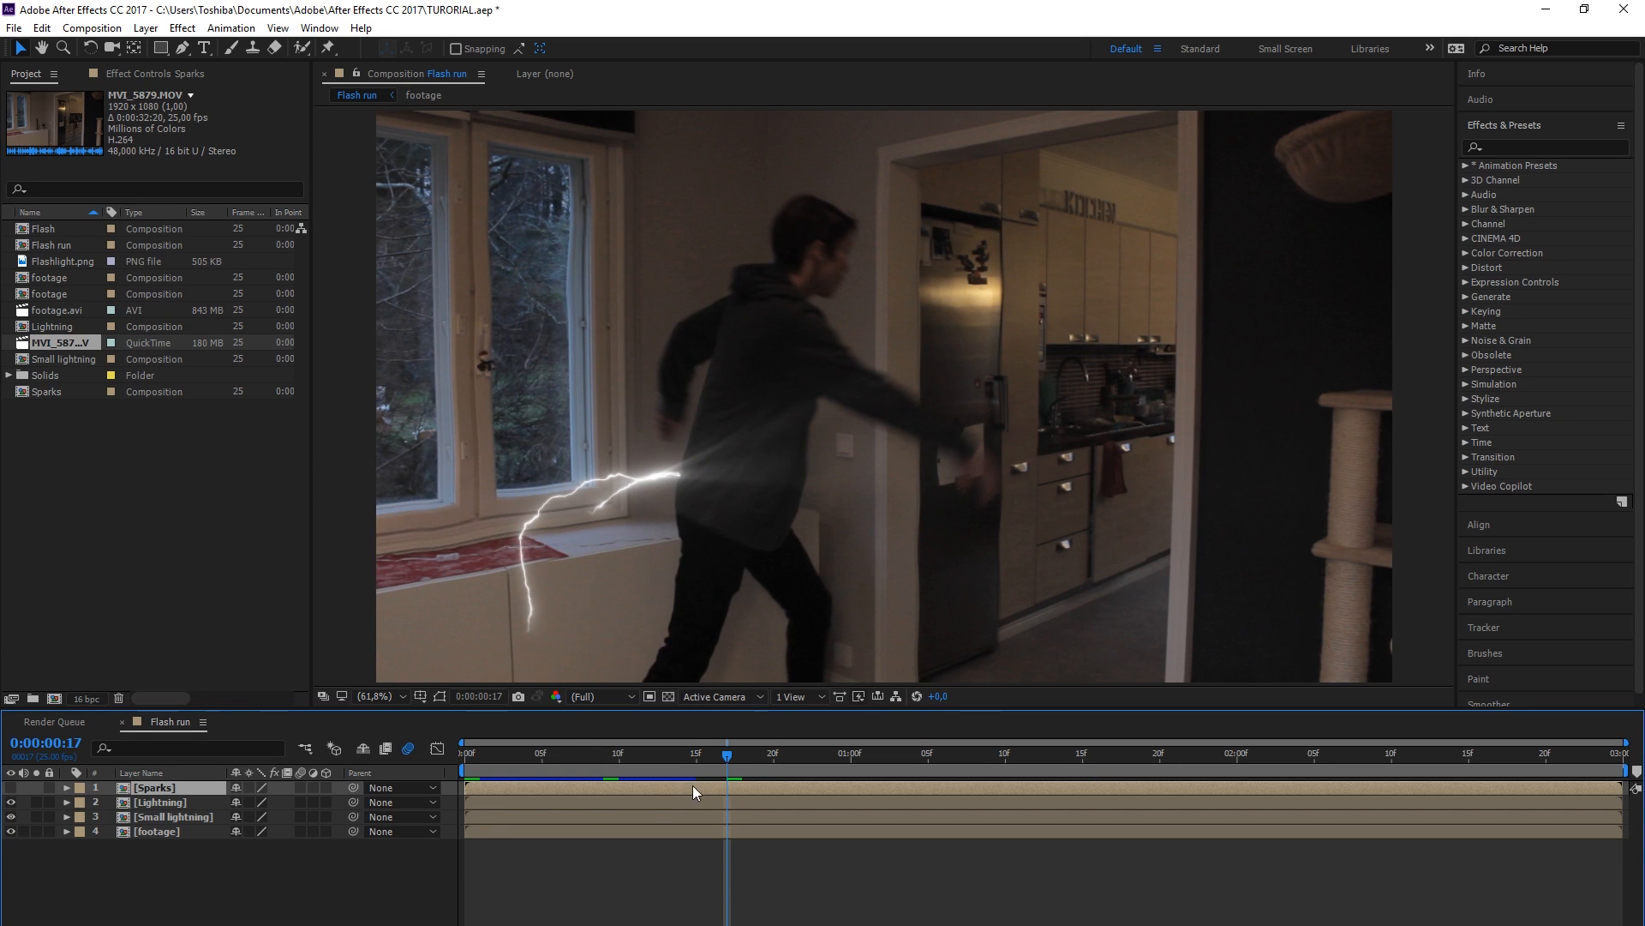
Preview the lightning, go to 0:00:00:22, duplicate the Small lightning layer and apply the Tint effect to the upper copy
{"action": "left_click_drag", "start_coordinate": [727, 758], "coordinate": [740, 738]}
{"action": "key", "text": "space"}
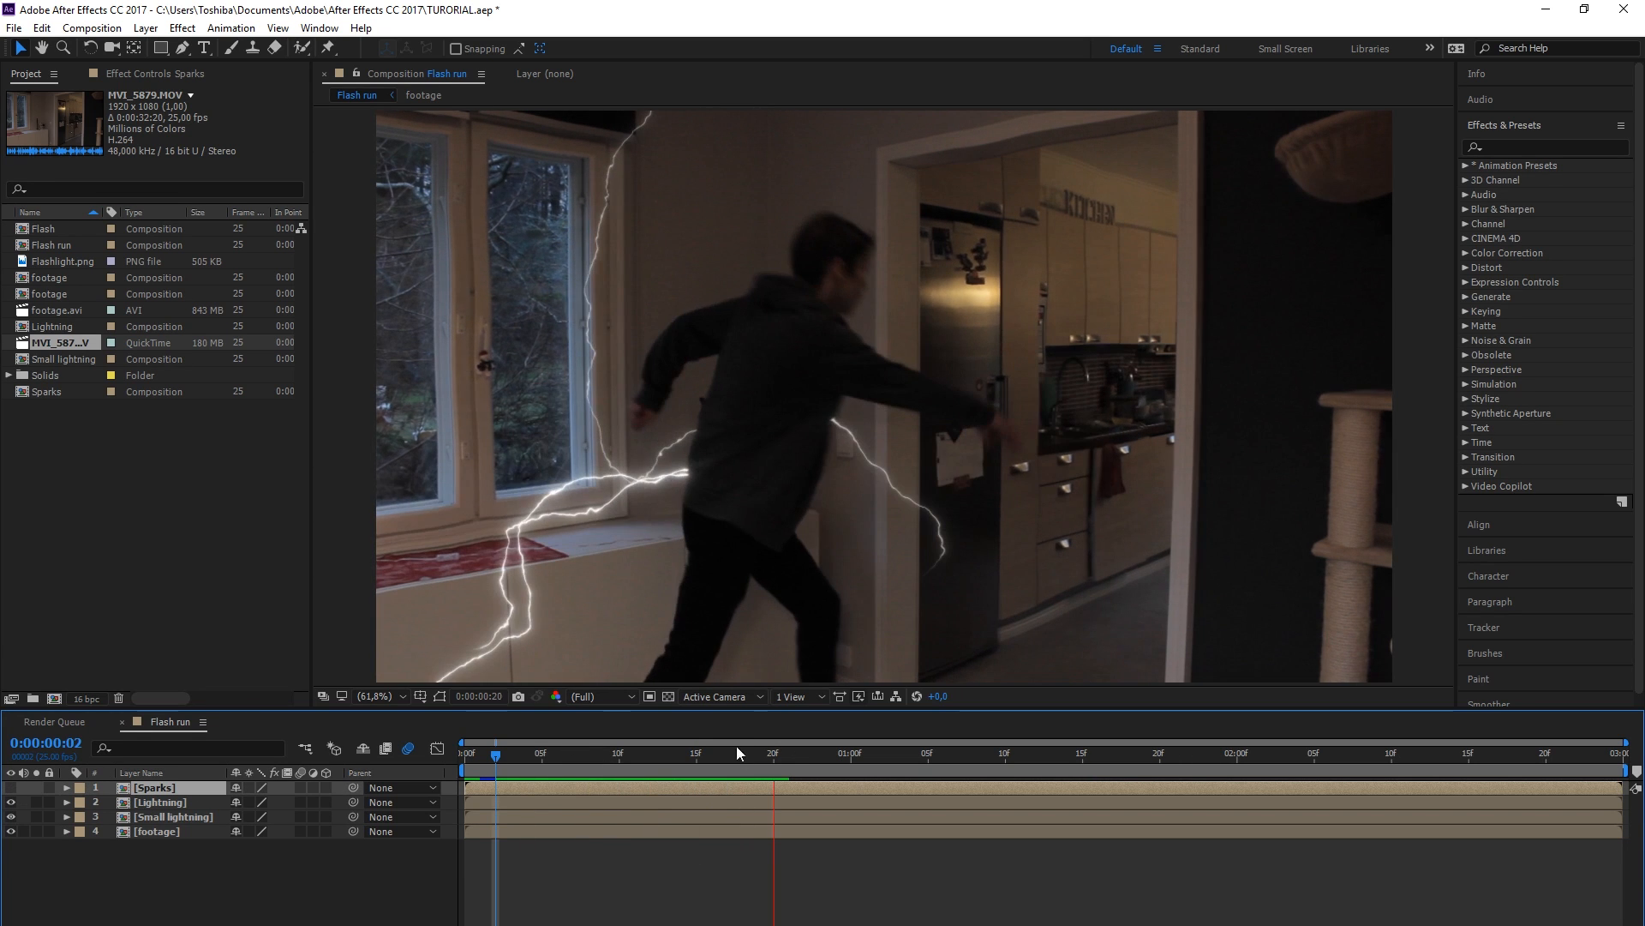
{"action": "left_click", "coordinate": [805, 756]}
{"action": "left_click", "coordinate": [756, 811]}
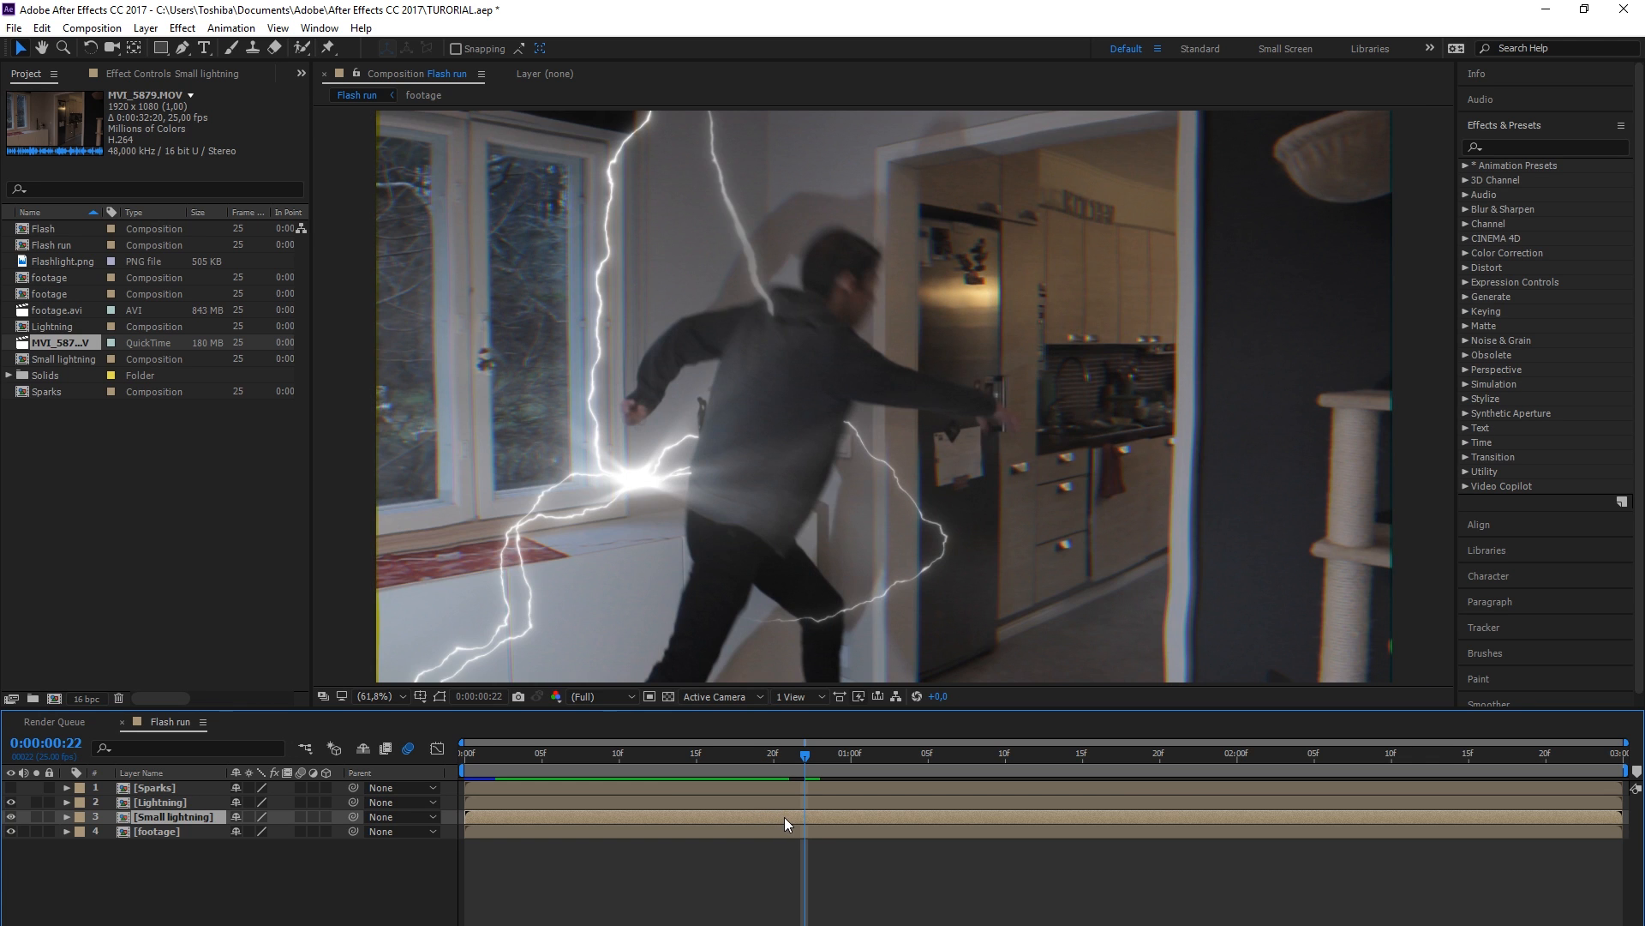
{"action": "key", "text": "ctrl+d"}
{"action": "left_click", "coordinate": [183, 28]}
{"action": "mouse_move", "coordinate": [260, 204]}
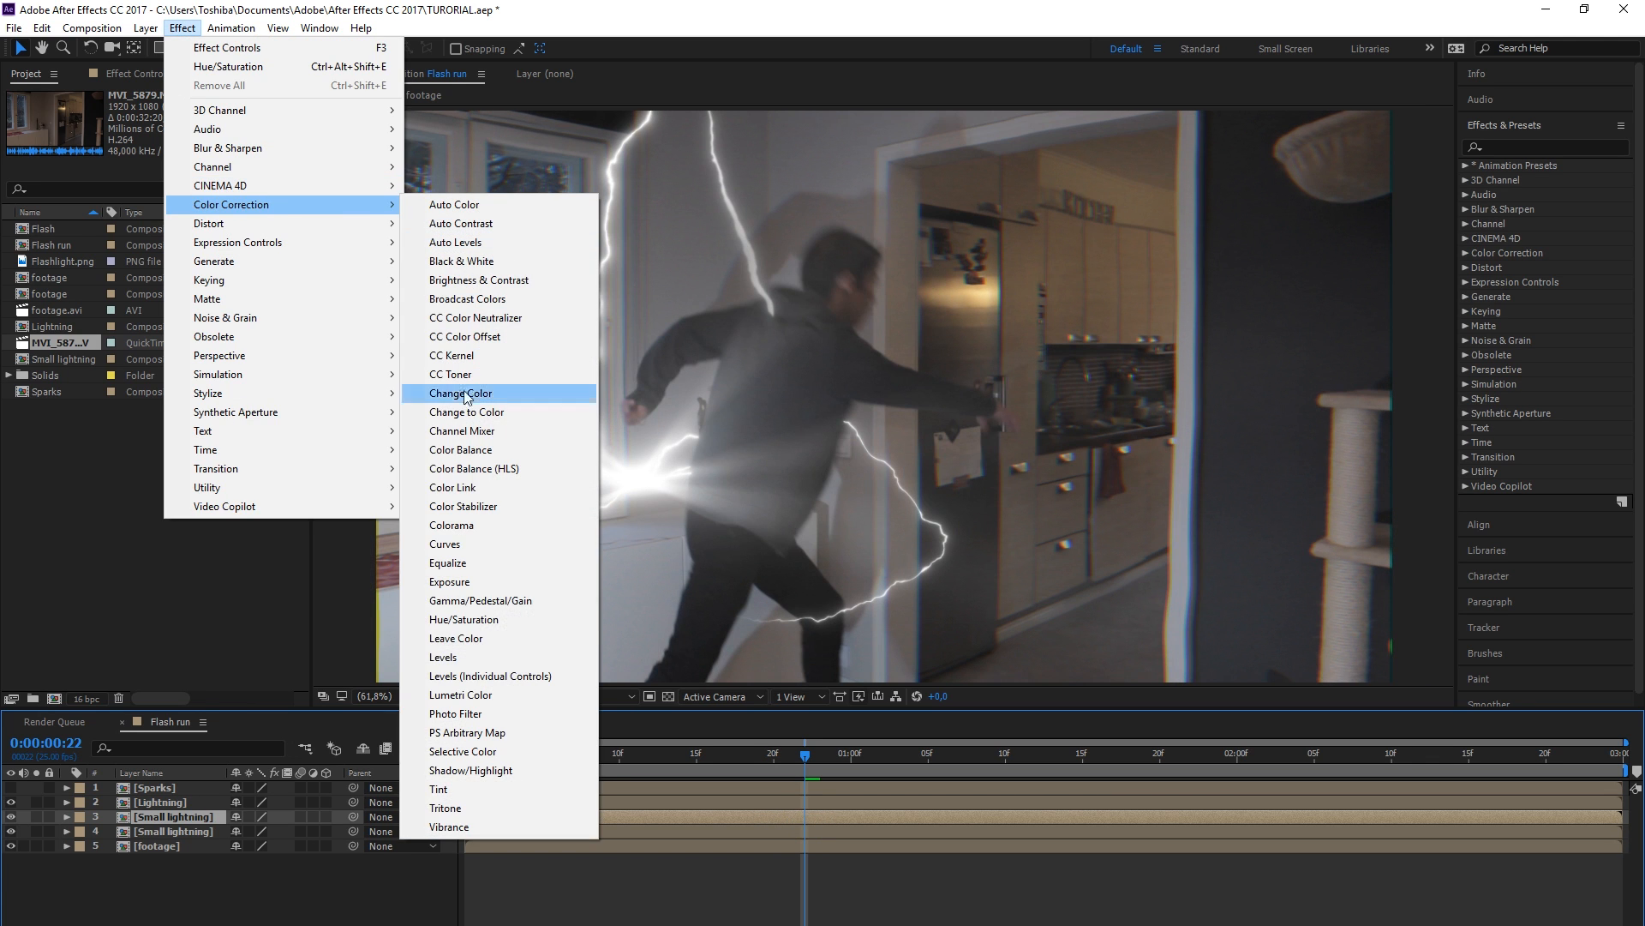
{"action": "left_click", "coordinate": [441, 787]}
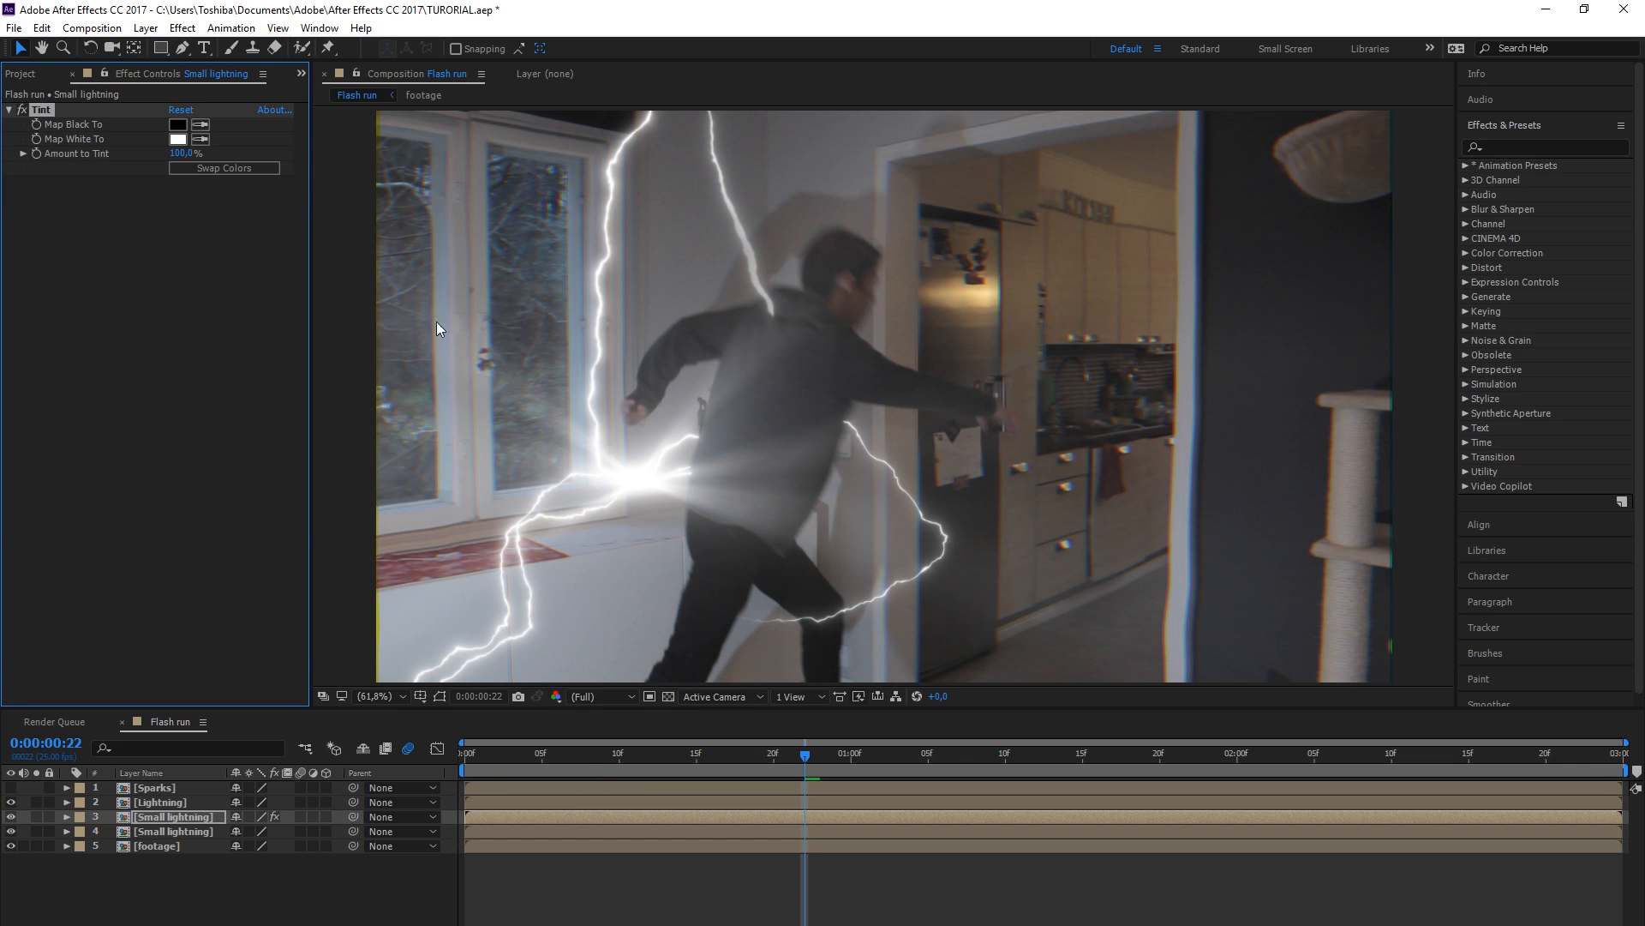
Set the Tint effect's Map White To colour to blue 006CFF and preview the result
{"action": "left_click", "coordinate": [191, 138]}
{"action": "left_click", "coordinate": [260, 130]}
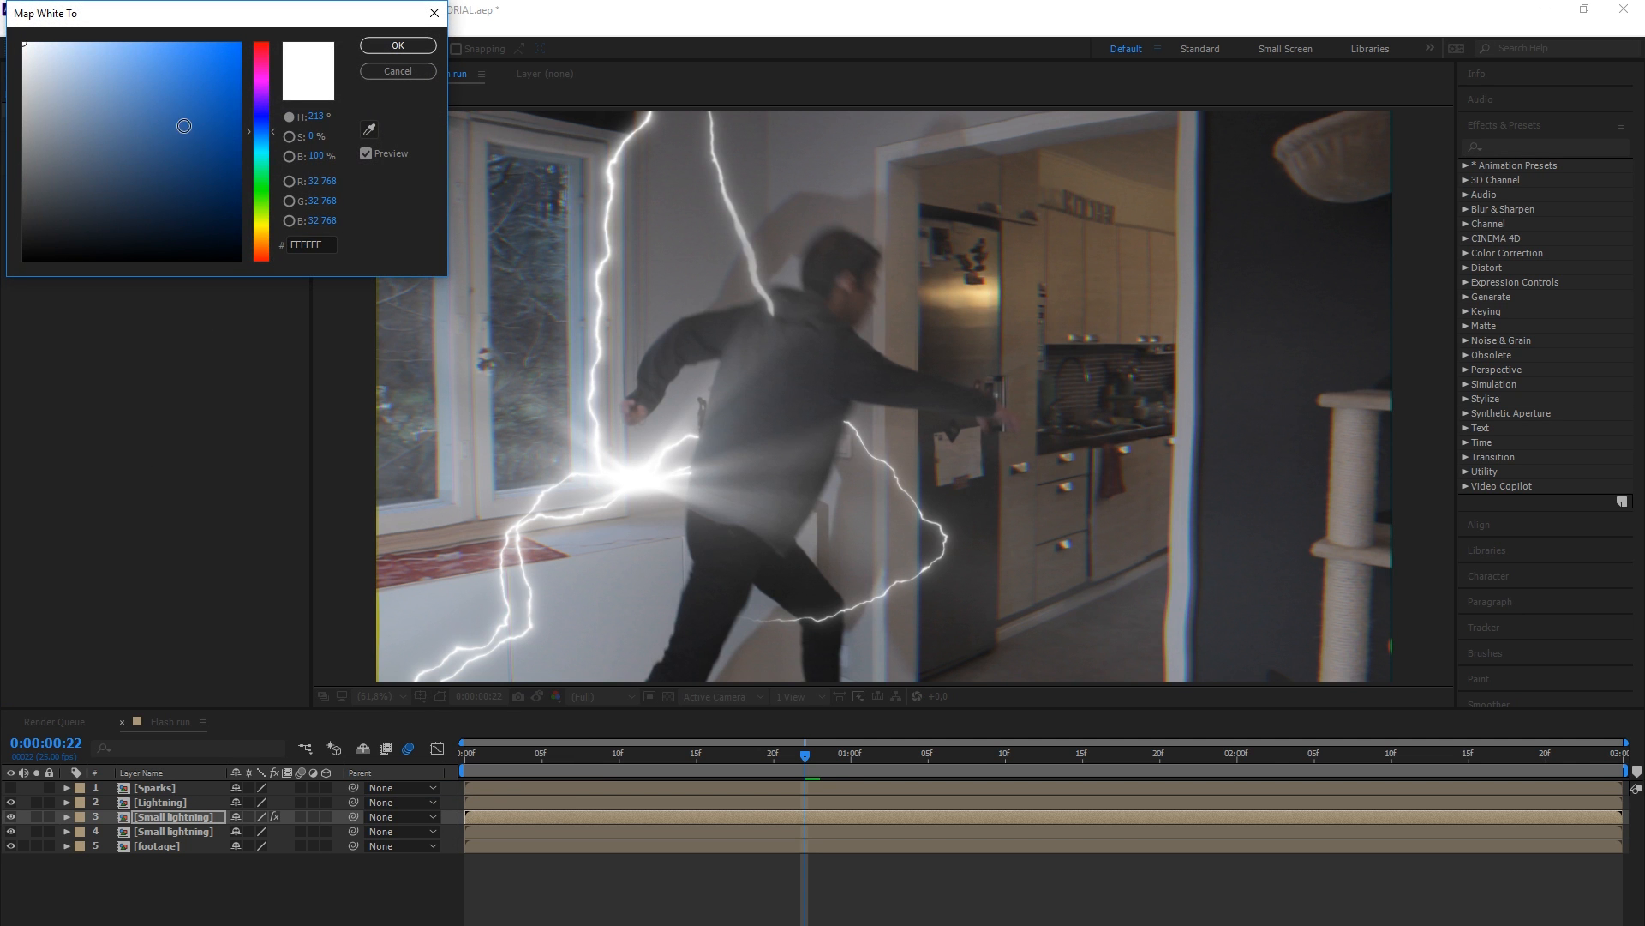
{"action": "left_click_drag", "start_coordinate": [183, 125], "coordinate": [287, 27]}
{"action": "mouse_move", "coordinate": [264, 141]}
{"action": "left_mouse_down"}
{"action": "mouse_move", "coordinate": [274, 242]}
{"action": "mouse_move", "coordinate": [273, 136]}
{"action": "left_mouse_up"}
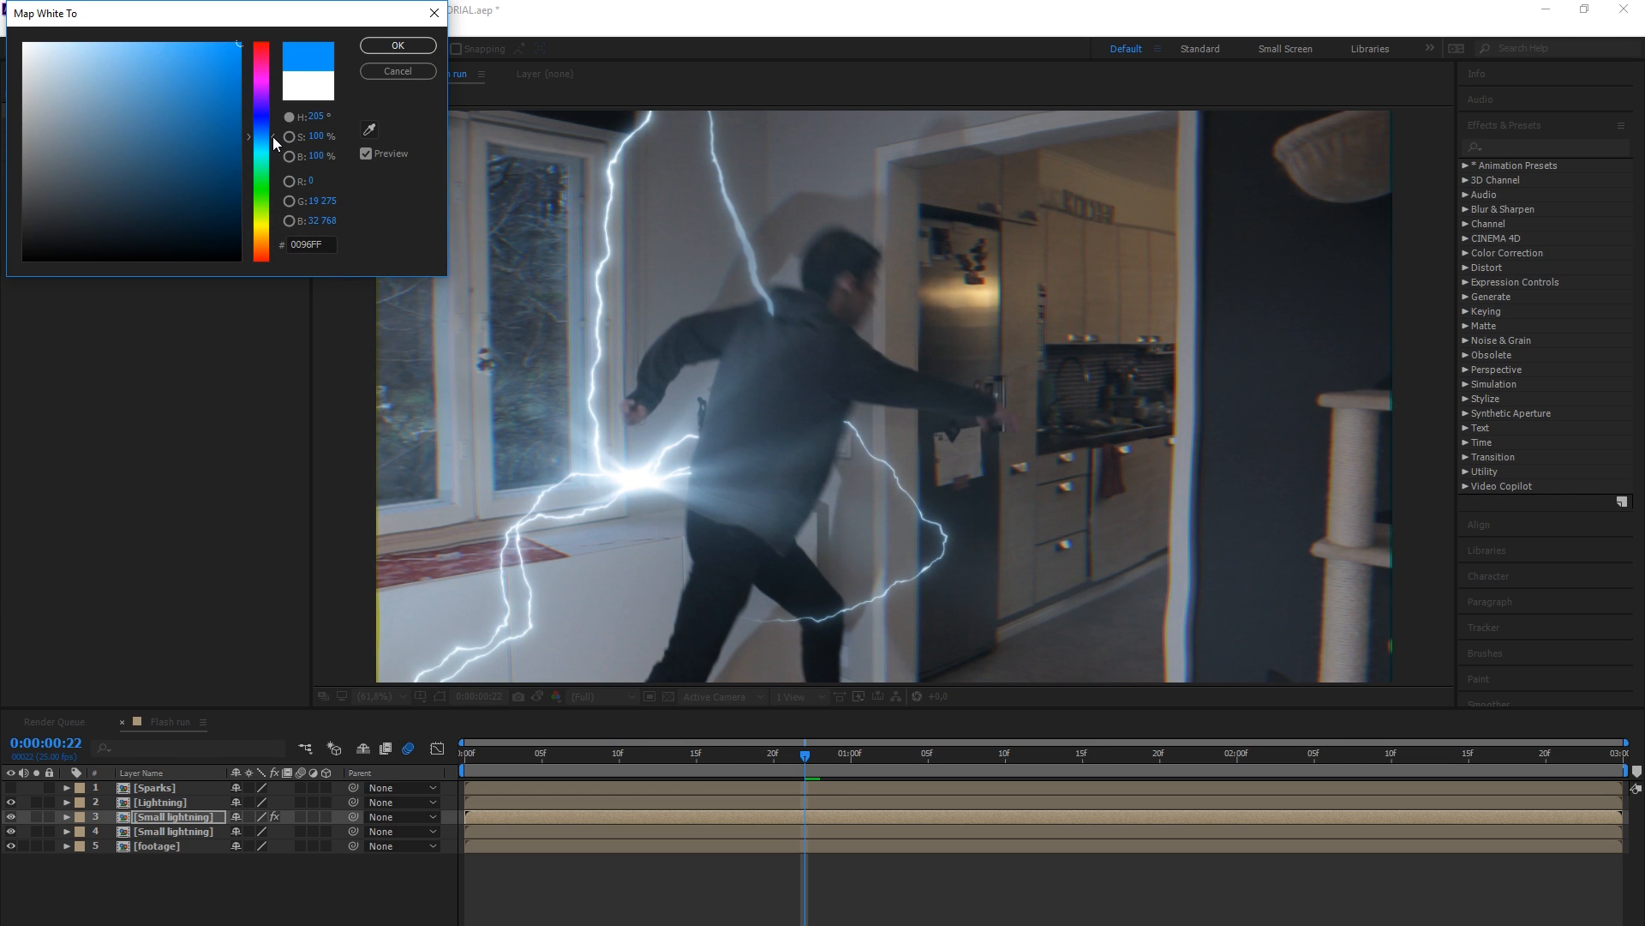
{"action": "left_click", "coordinate": [402, 45]}
{"action": "key", "text": "space"}
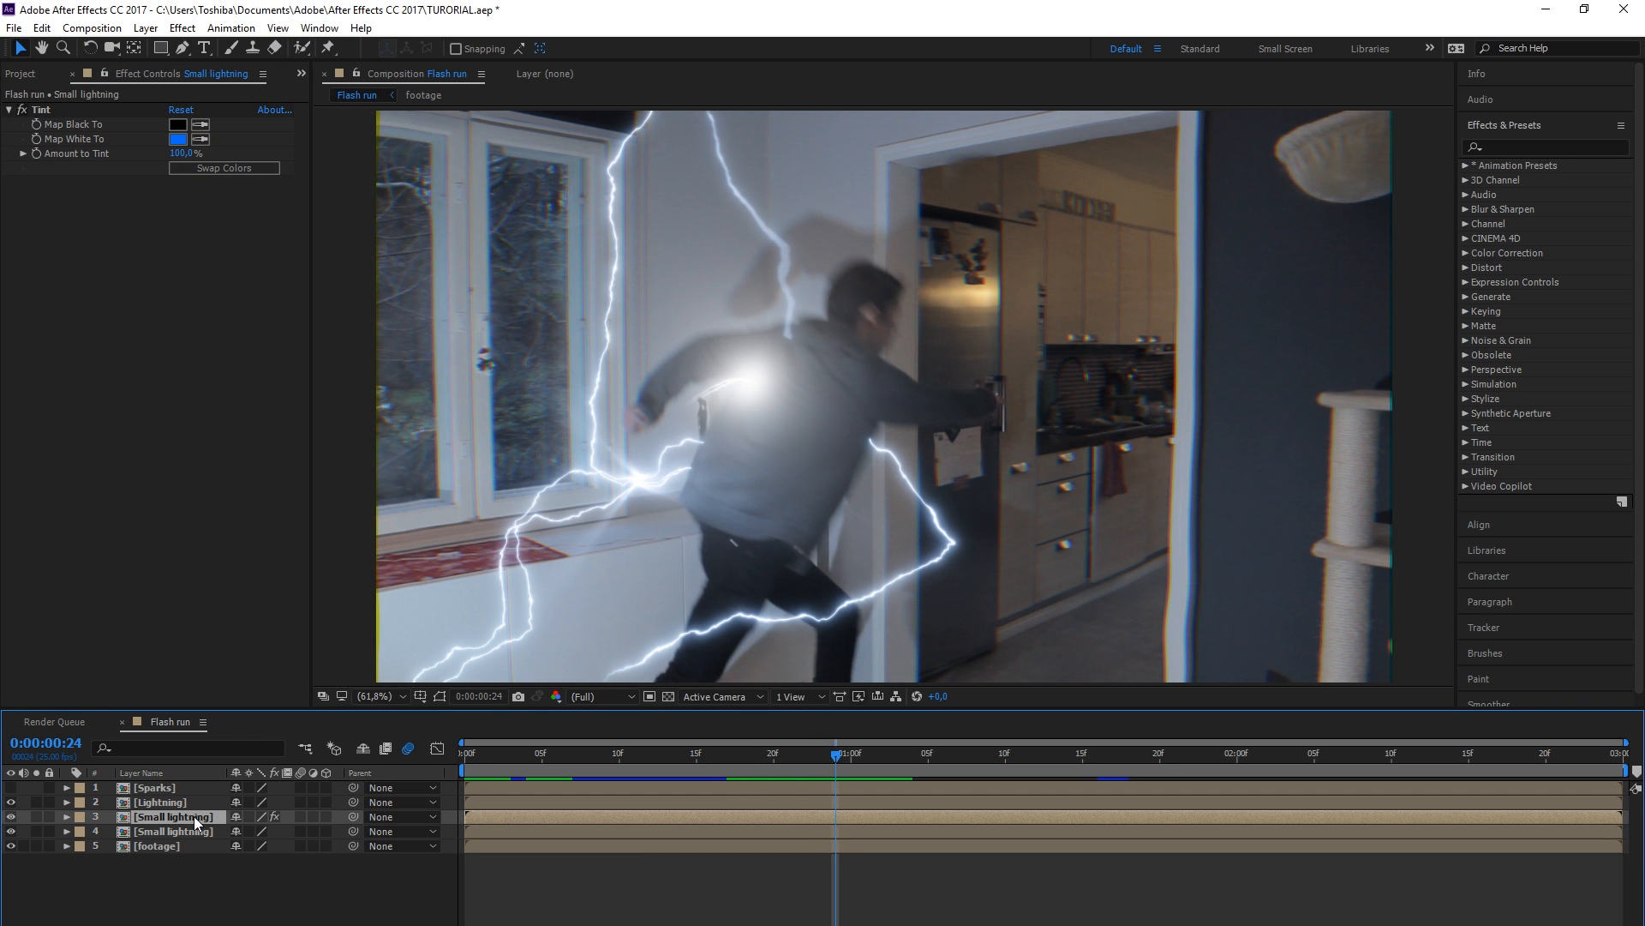
Duplicate the tinted Small lightning layer and add a Fast Box Blur with a blur radius of 50
{"action": "key", "text": "ctrl+d"}
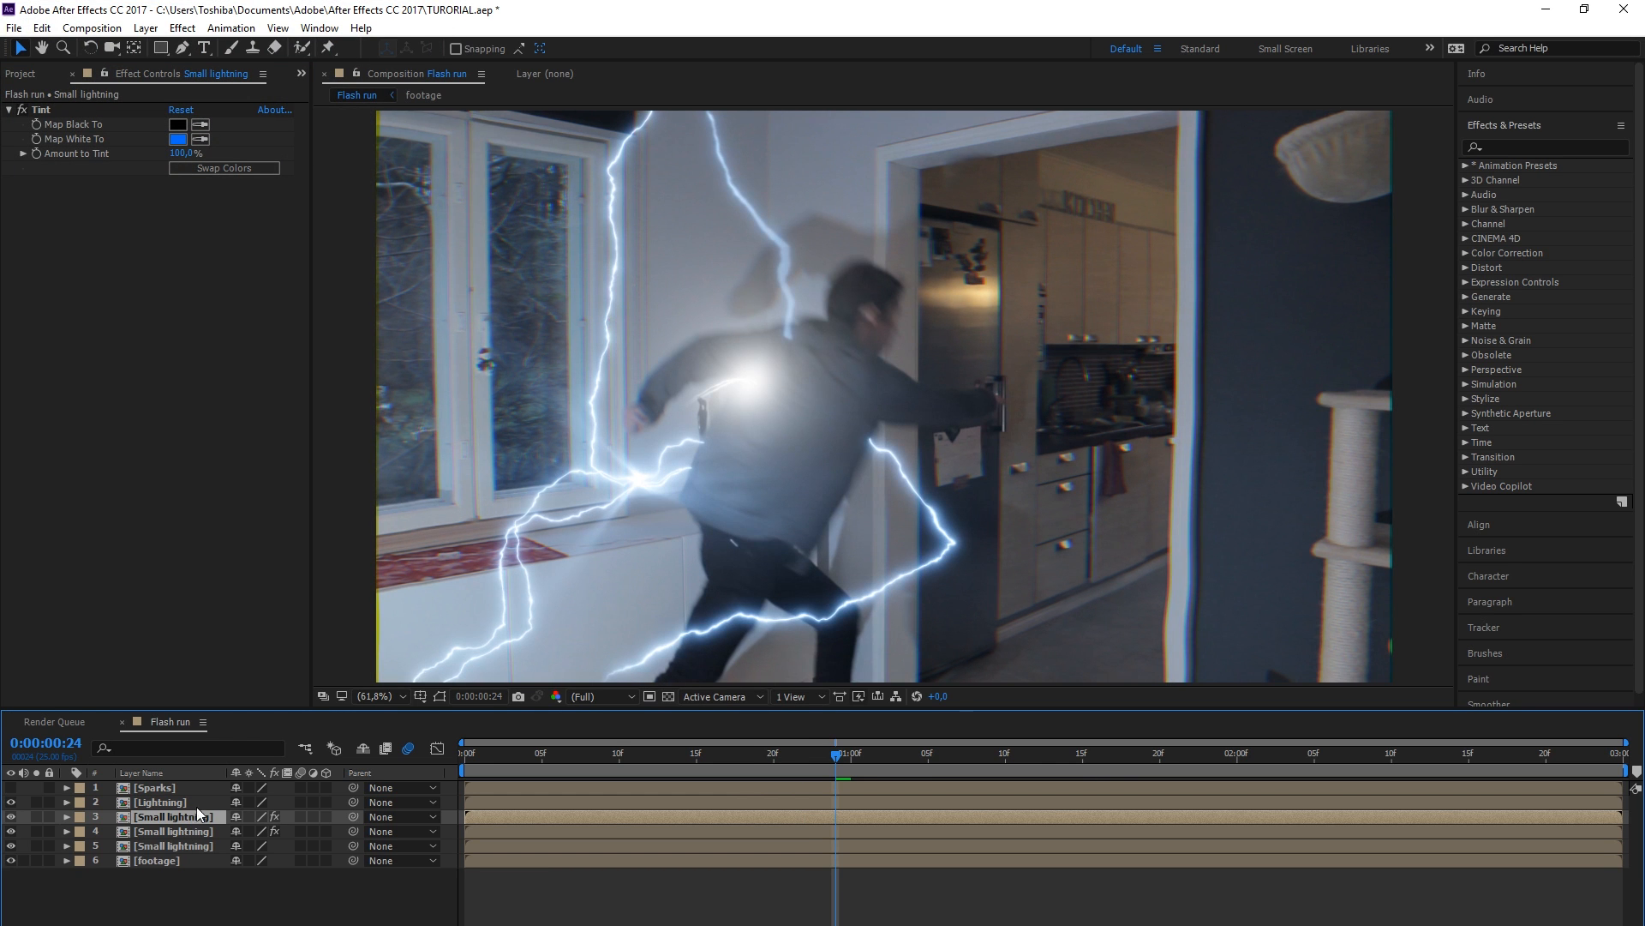
{"action": "left_click", "coordinate": [183, 27]}
{"action": "mouse_move", "coordinate": [242, 149]}
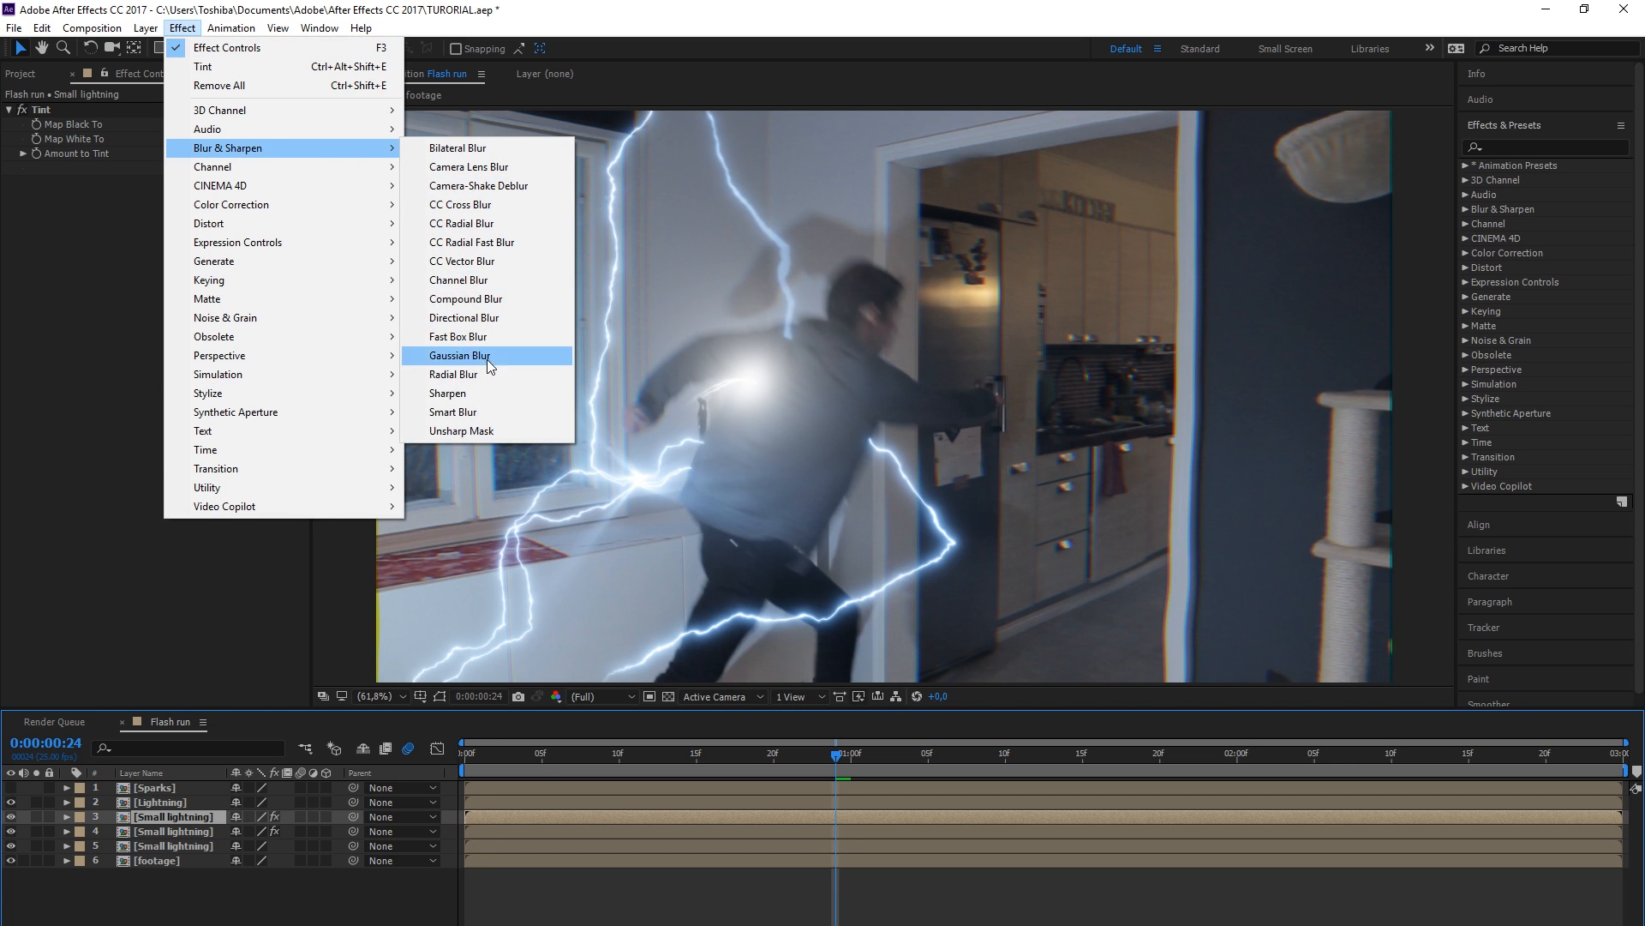
{"action": "left_click", "coordinate": [480, 336]}
{"action": "left_click", "coordinate": [178, 198]}
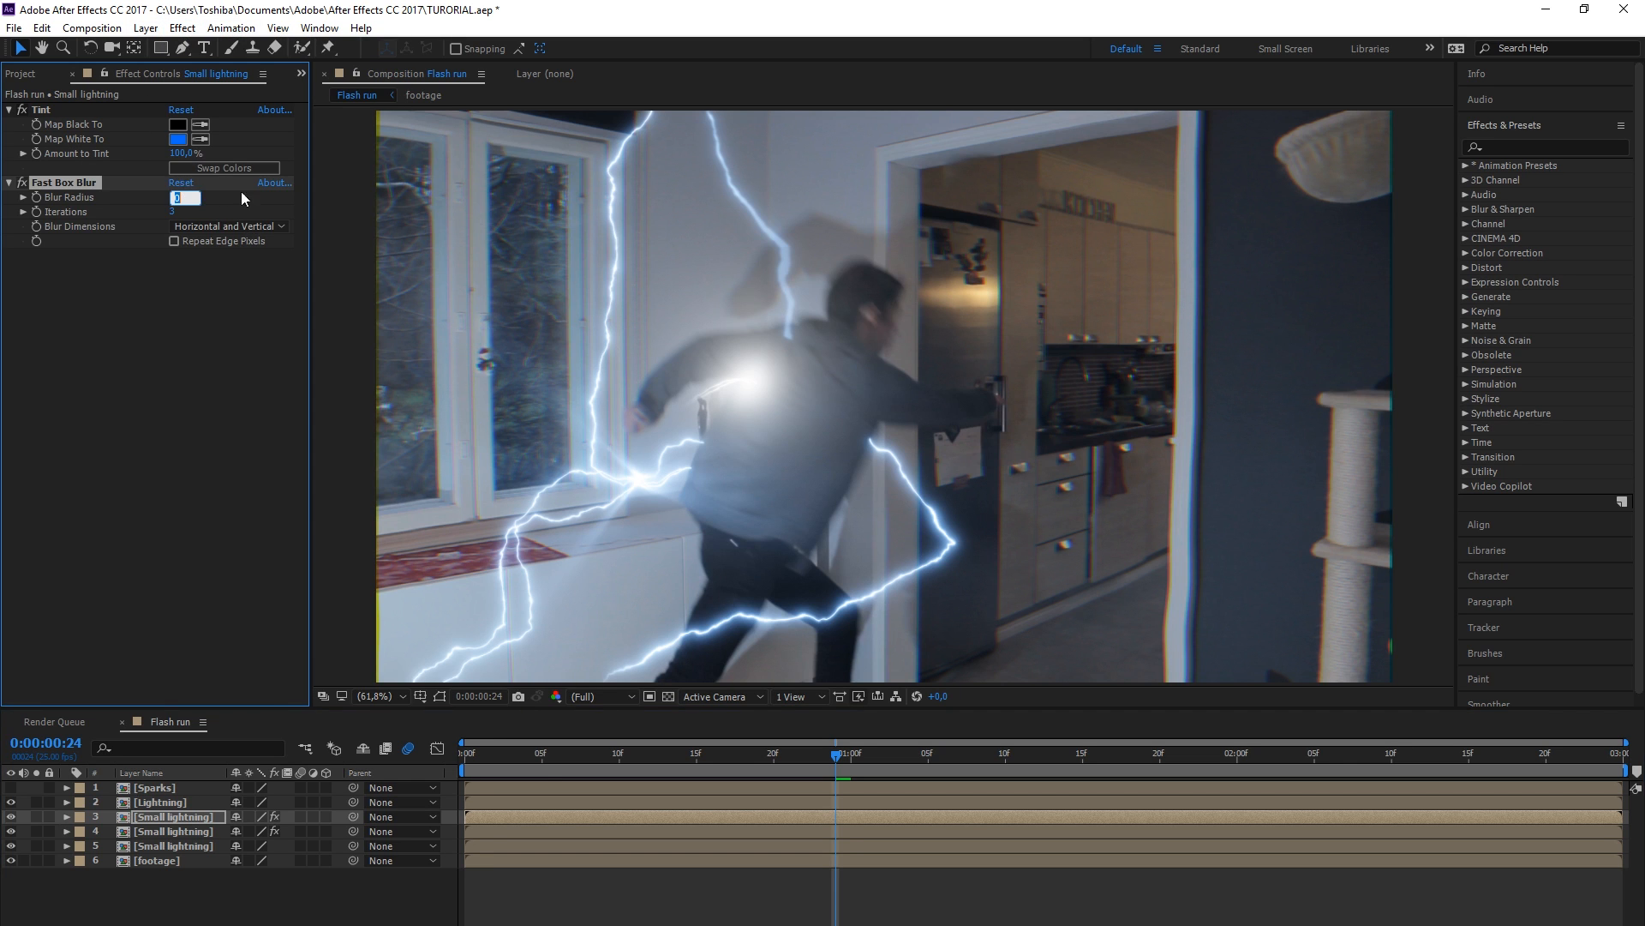
{"action": "type", "text": "60"}
{"action": "key", "text": "Return"}
Change the blurred copy's Map White To colour to the deeper blue 0054FF
{"action": "left_click", "coordinate": [177, 138]}
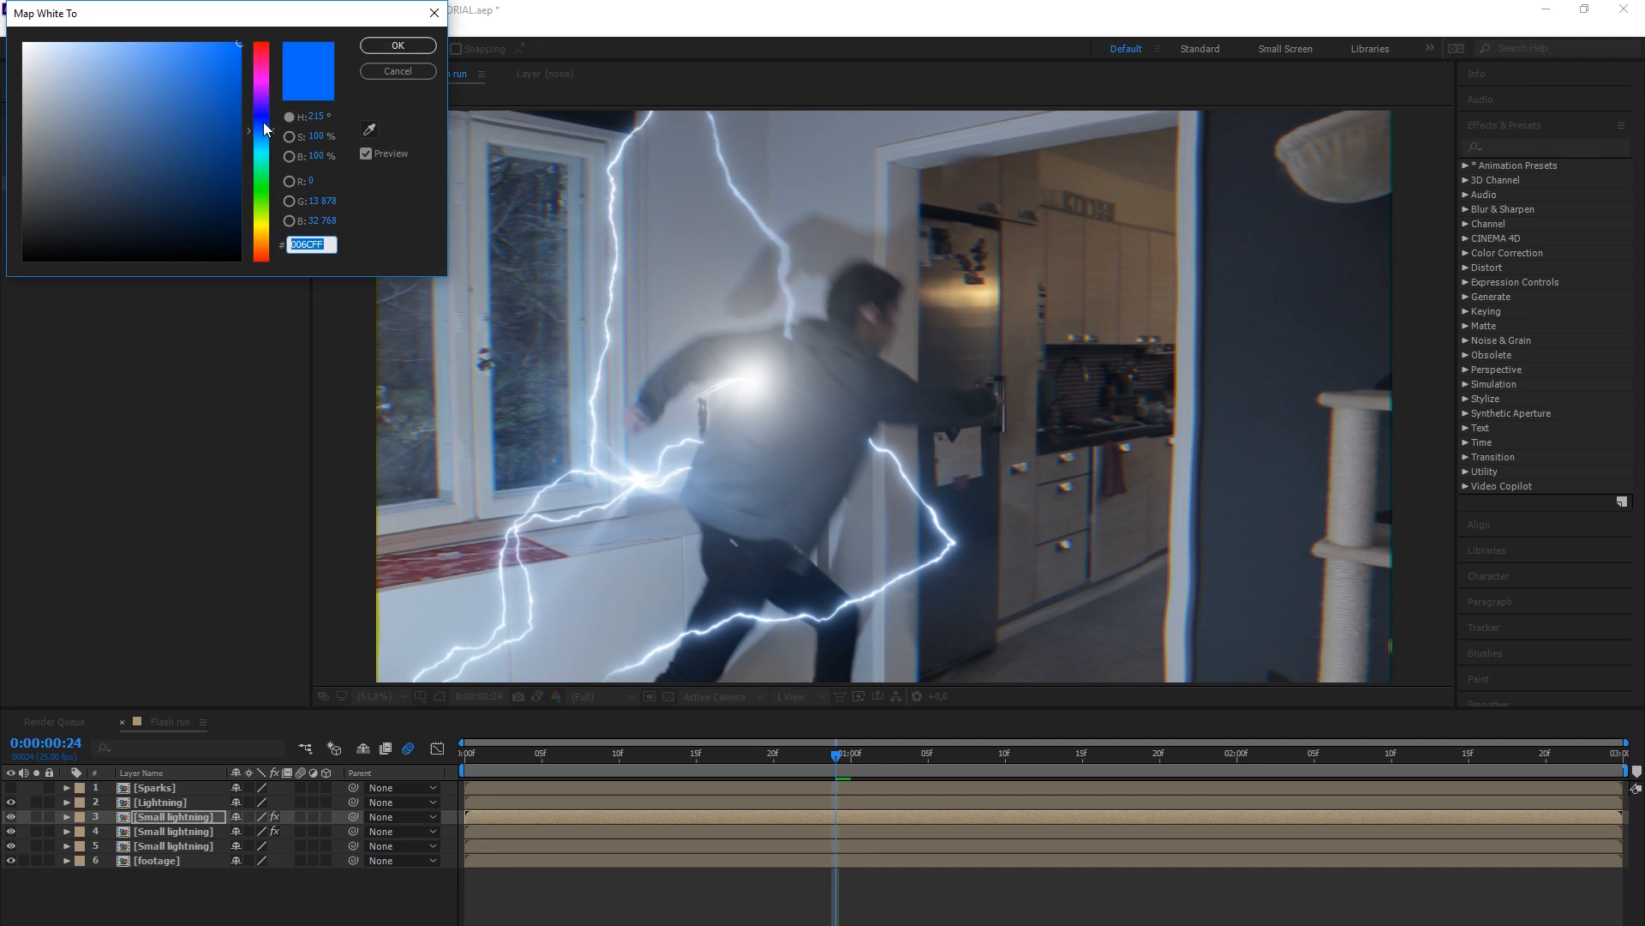
{"action": "left_click_drag", "start_coordinate": [272, 127], "coordinate": [274, 128]}
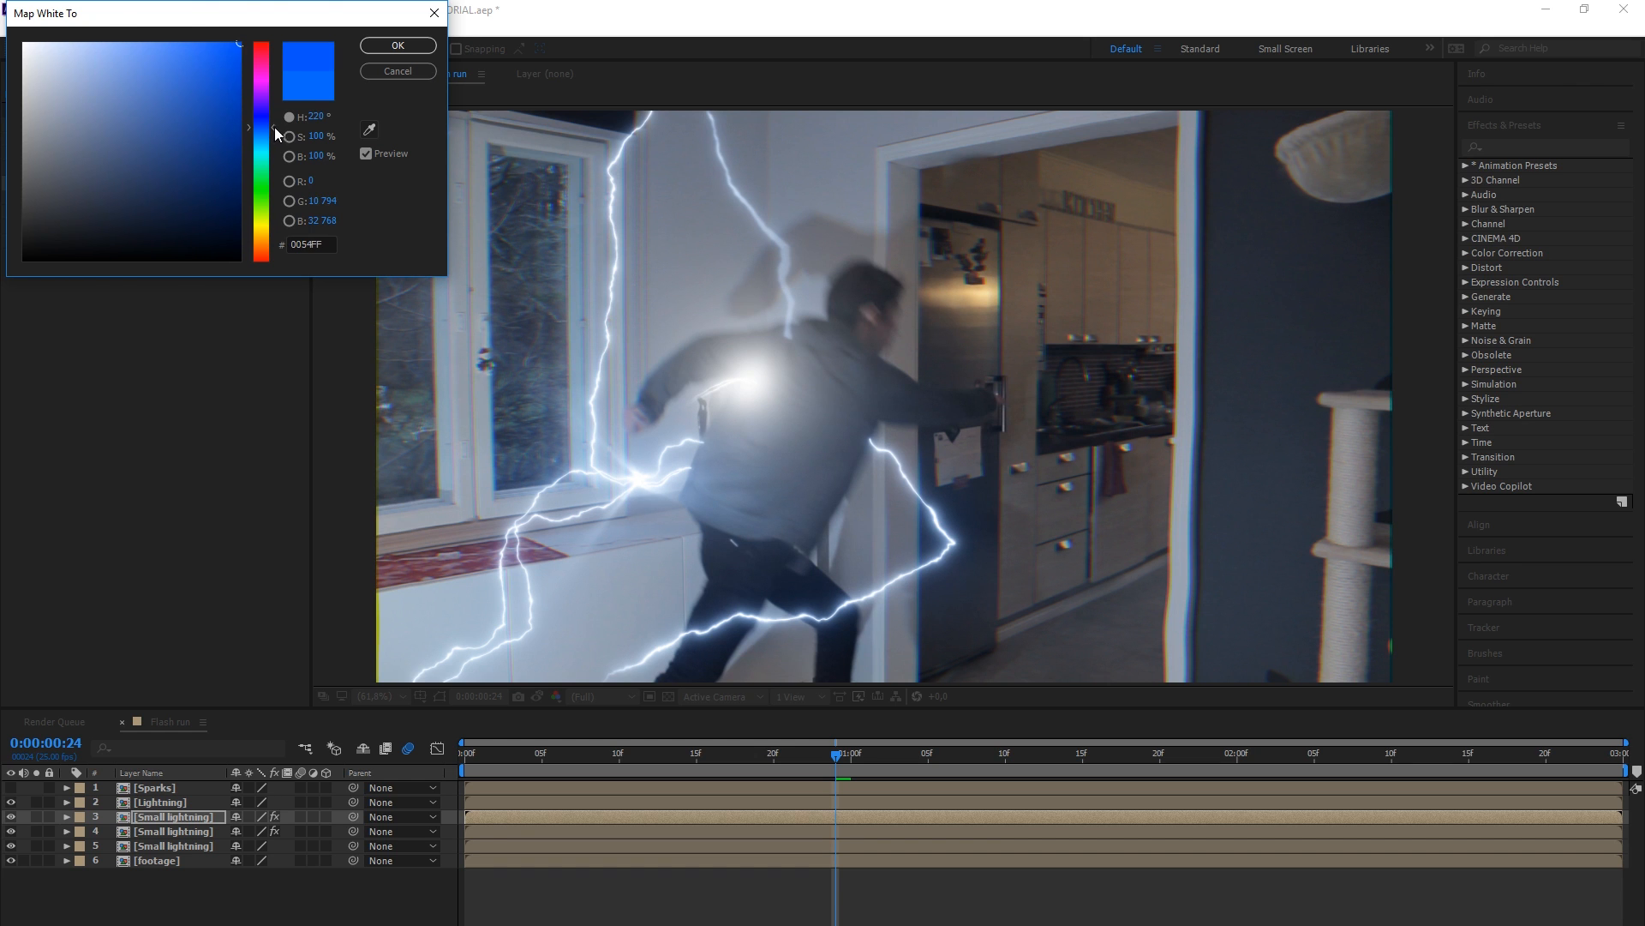
{"action": "left_click", "coordinate": [411, 49]}
Set the opacity of the blurred Small lightning copy to 70%
{"action": "left_click", "coordinate": [67, 815]}
{"action": "left_click", "coordinate": [82, 846]}
{"action": "left_click", "coordinate": [244, 918]}
{"action": "type", "text": "70"}
{"action": "key", "text": "Return"}
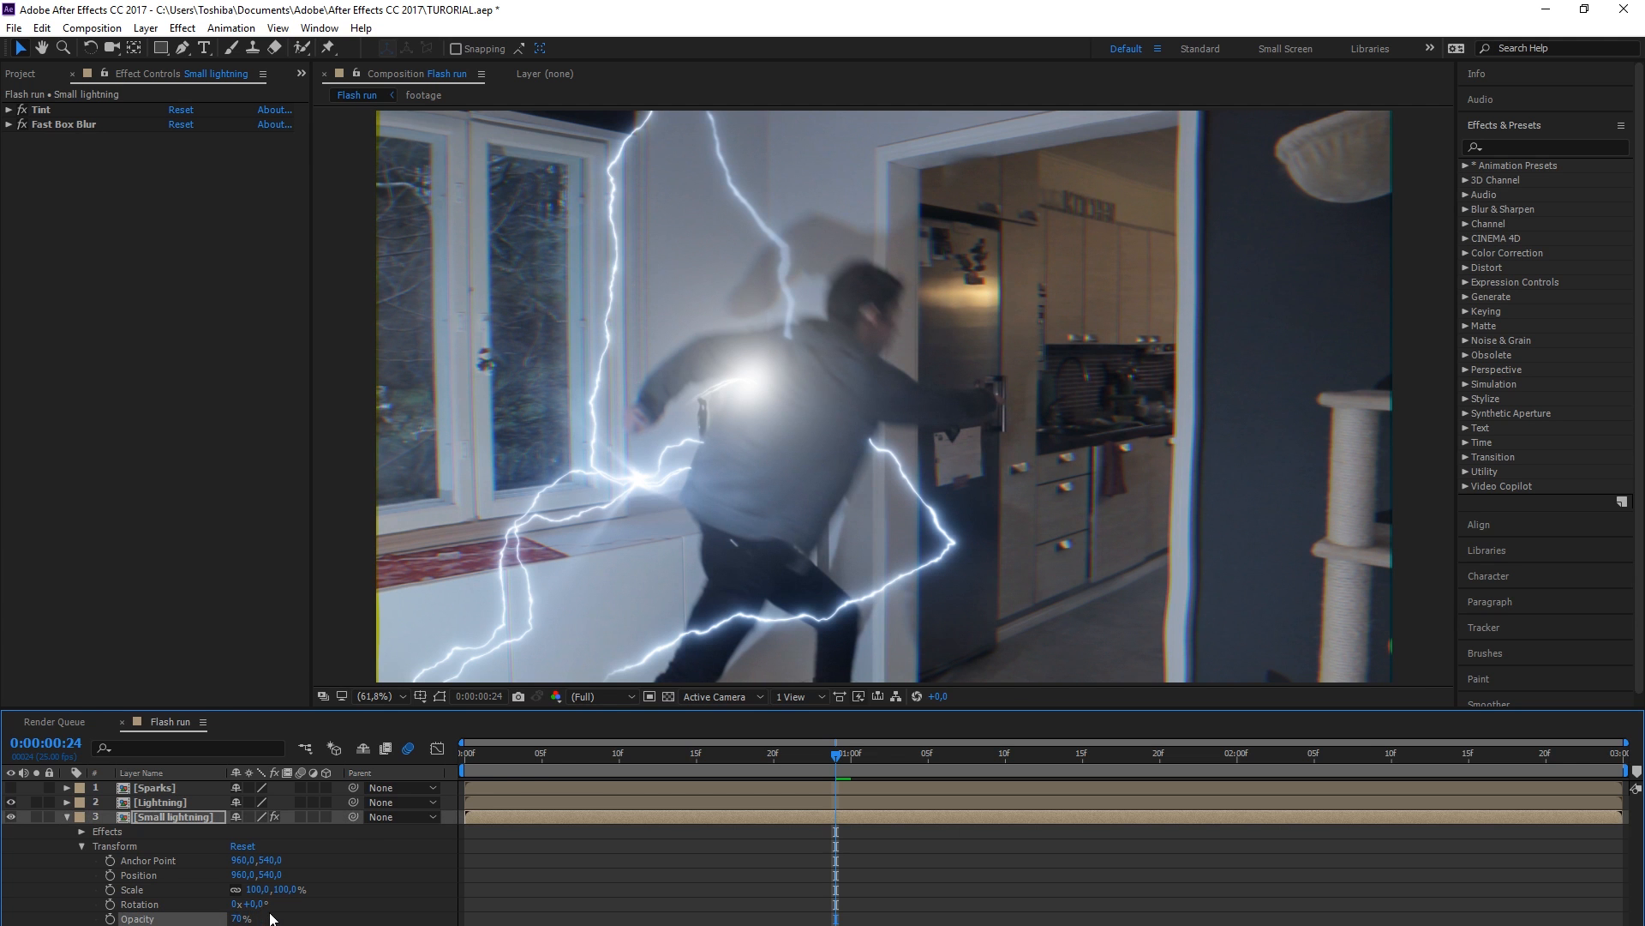
{"action": "left_click", "coordinate": [67, 816]}
Scrub through the timeline to review the blue tint and blurred glow on the lightning
{"action": "mouse_move", "coordinate": [771, 759]}
{"action": "left_mouse_down"}
{"action": "mouse_move", "coordinate": [826, 759]}
{"action": "mouse_move", "coordinate": [723, 770]}
{"action": "mouse_move", "coordinate": [784, 754]}
{"action": "left_mouse_up"}
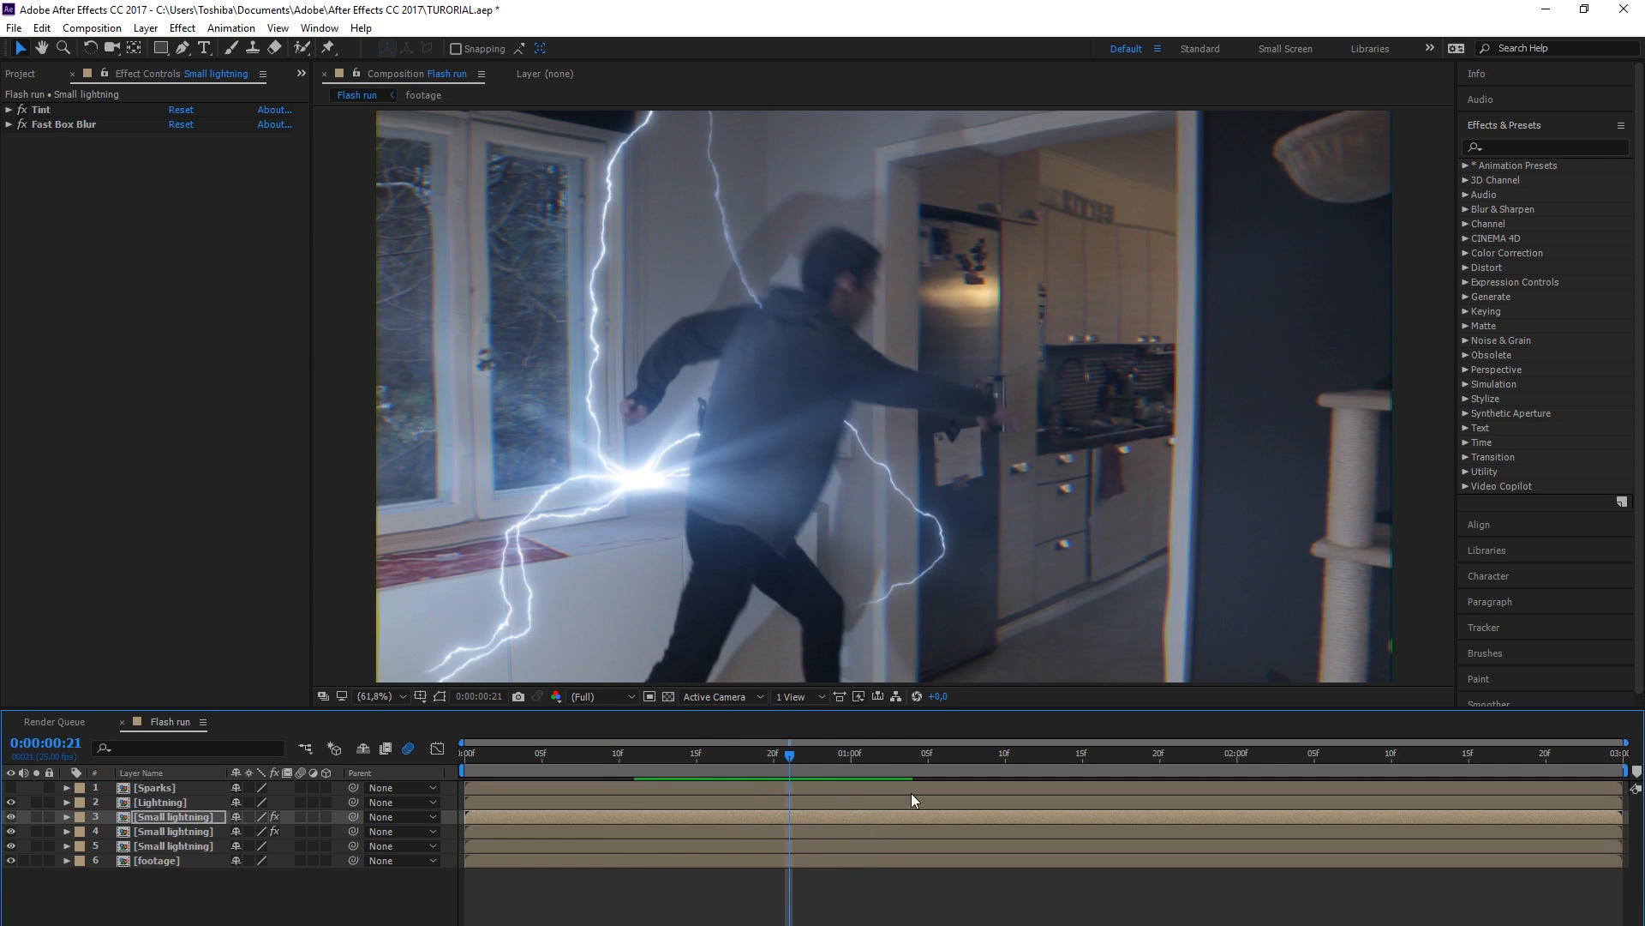
{"action": "left_click_drag", "start_coordinate": [806, 763], "coordinate": [607, 785]}
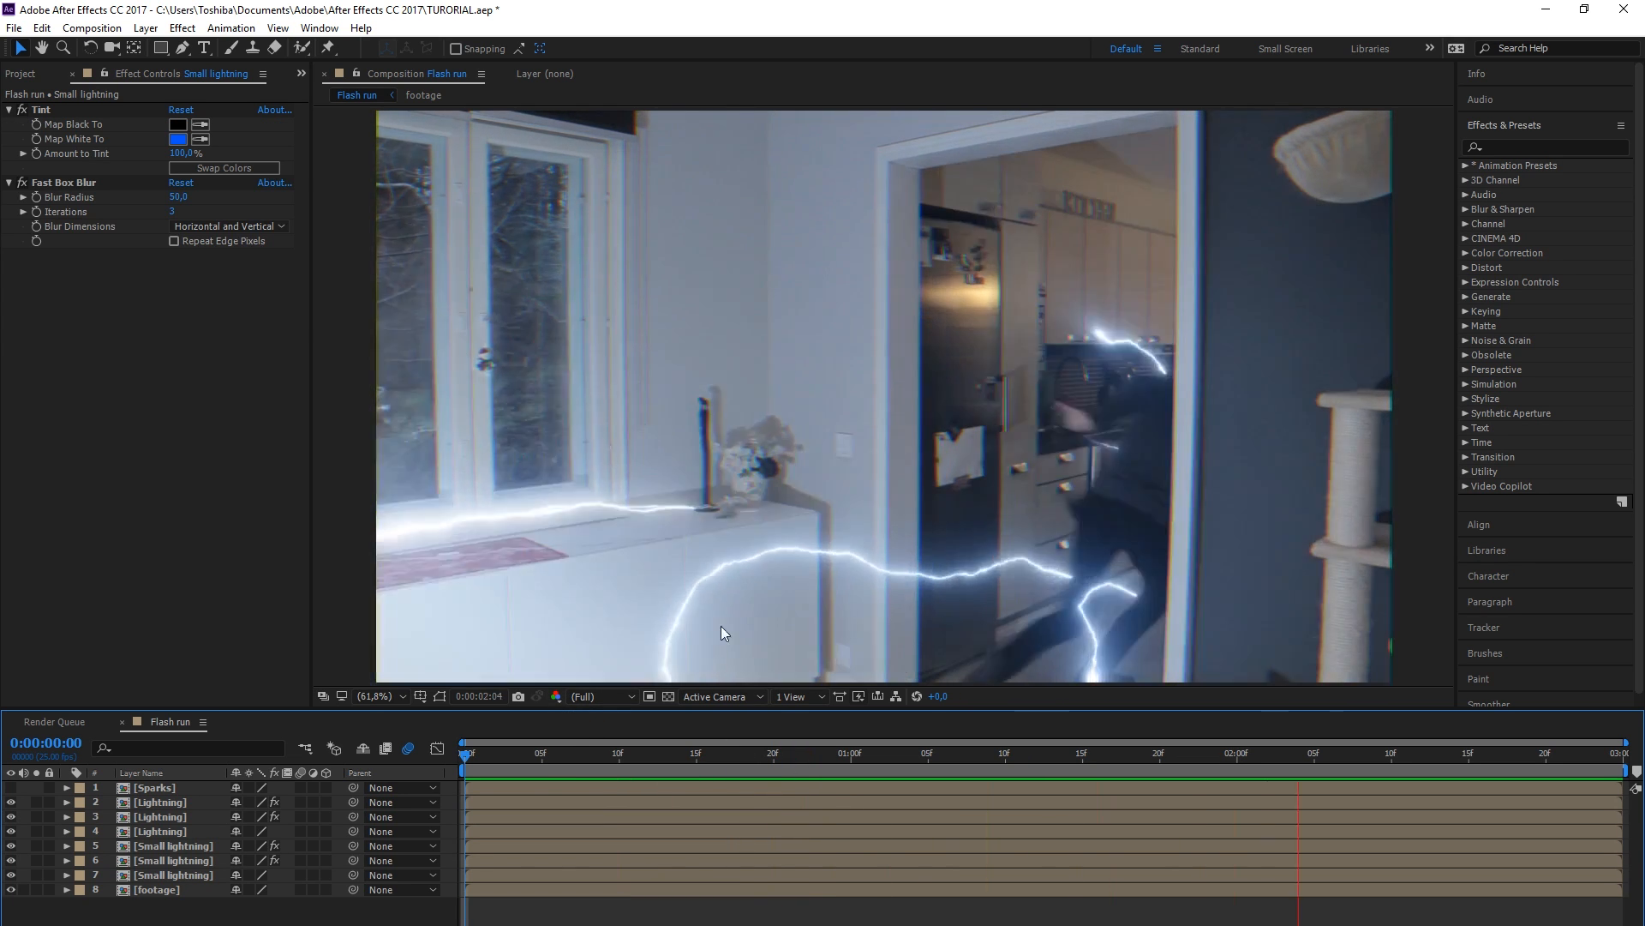
{"action": "left_click_drag", "start_coordinate": [717, 758], "coordinate": [1130, 748]}
{"action": "left_click_drag", "start_coordinate": [727, 760], "coordinate": [830, 761]}
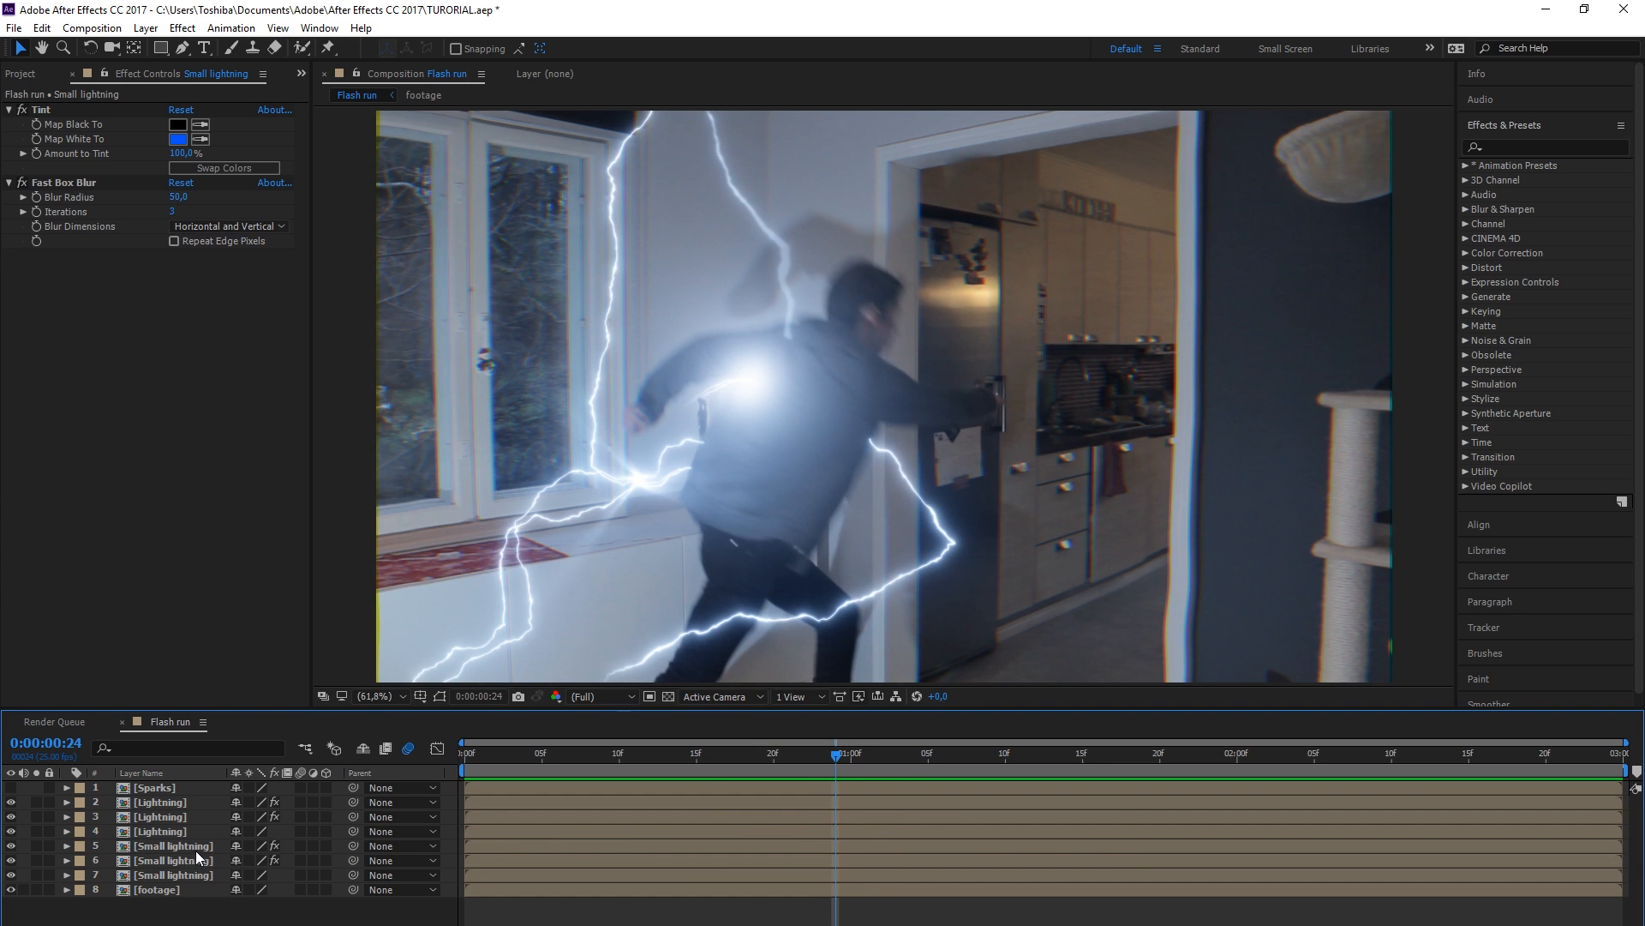
Pre-compose the Sparks, Lightning and Small lightning layers together into a composition named effects
{"action": "left_click", "coordinate": [182, 874]}
{"action": "left_click", "coordinate": [184, 872]}
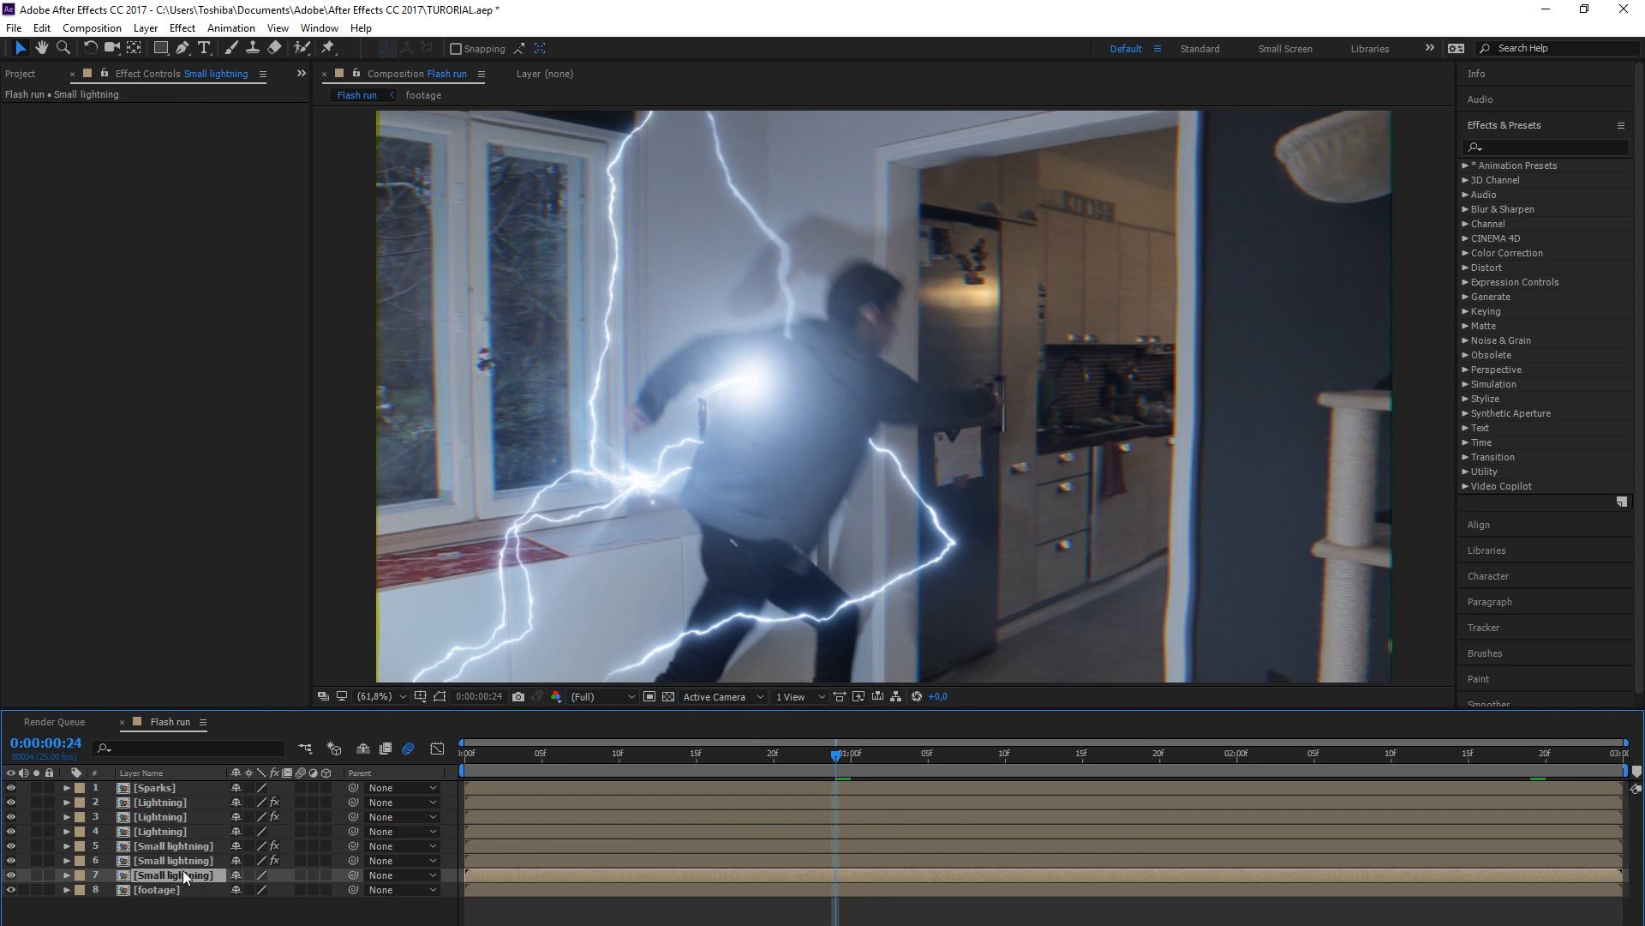
{"action": "left_click", "coordinate": [182, 858], "text": "ctrl"}
{"action": "left_click", "coordinate": [182, 842], "text": "ctrl"}
{"action": "left_click", "coordinate": [183, 832], "text": "ctrl"}
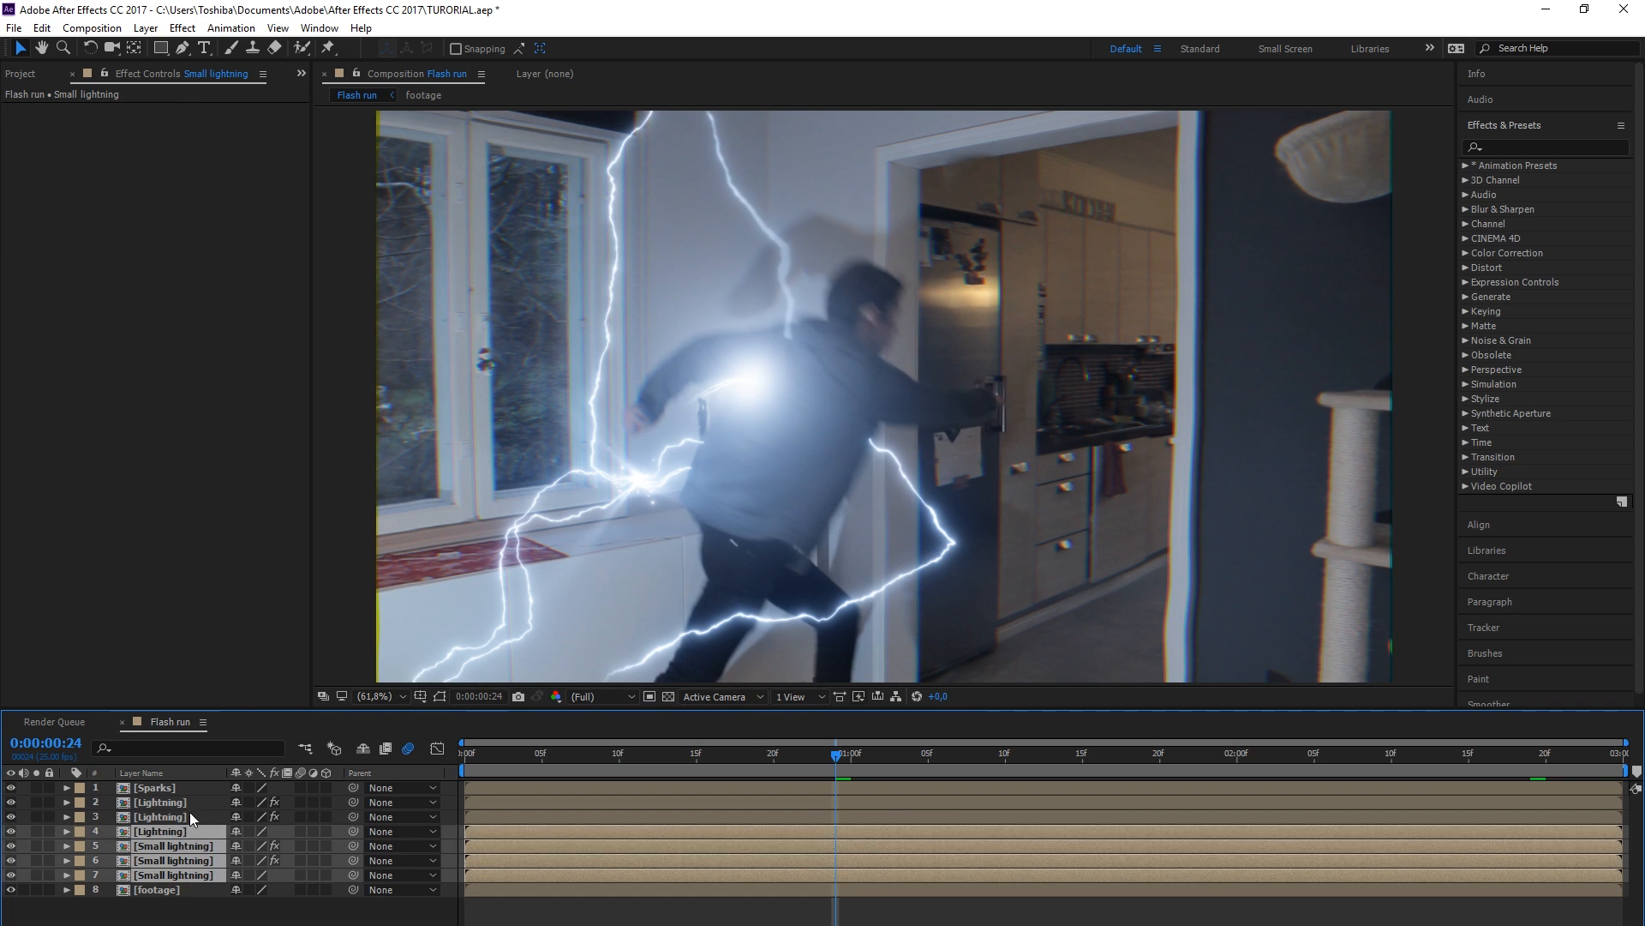
{"action": "left_click", "coordinate": [189, 815], "text": "ctrl"}
{"action": "left_click", "coordinate": [189, 802], "text": "ctrl"}
{"action": "left_click", "coordinate": [202, 788], "text": "ctrl"}
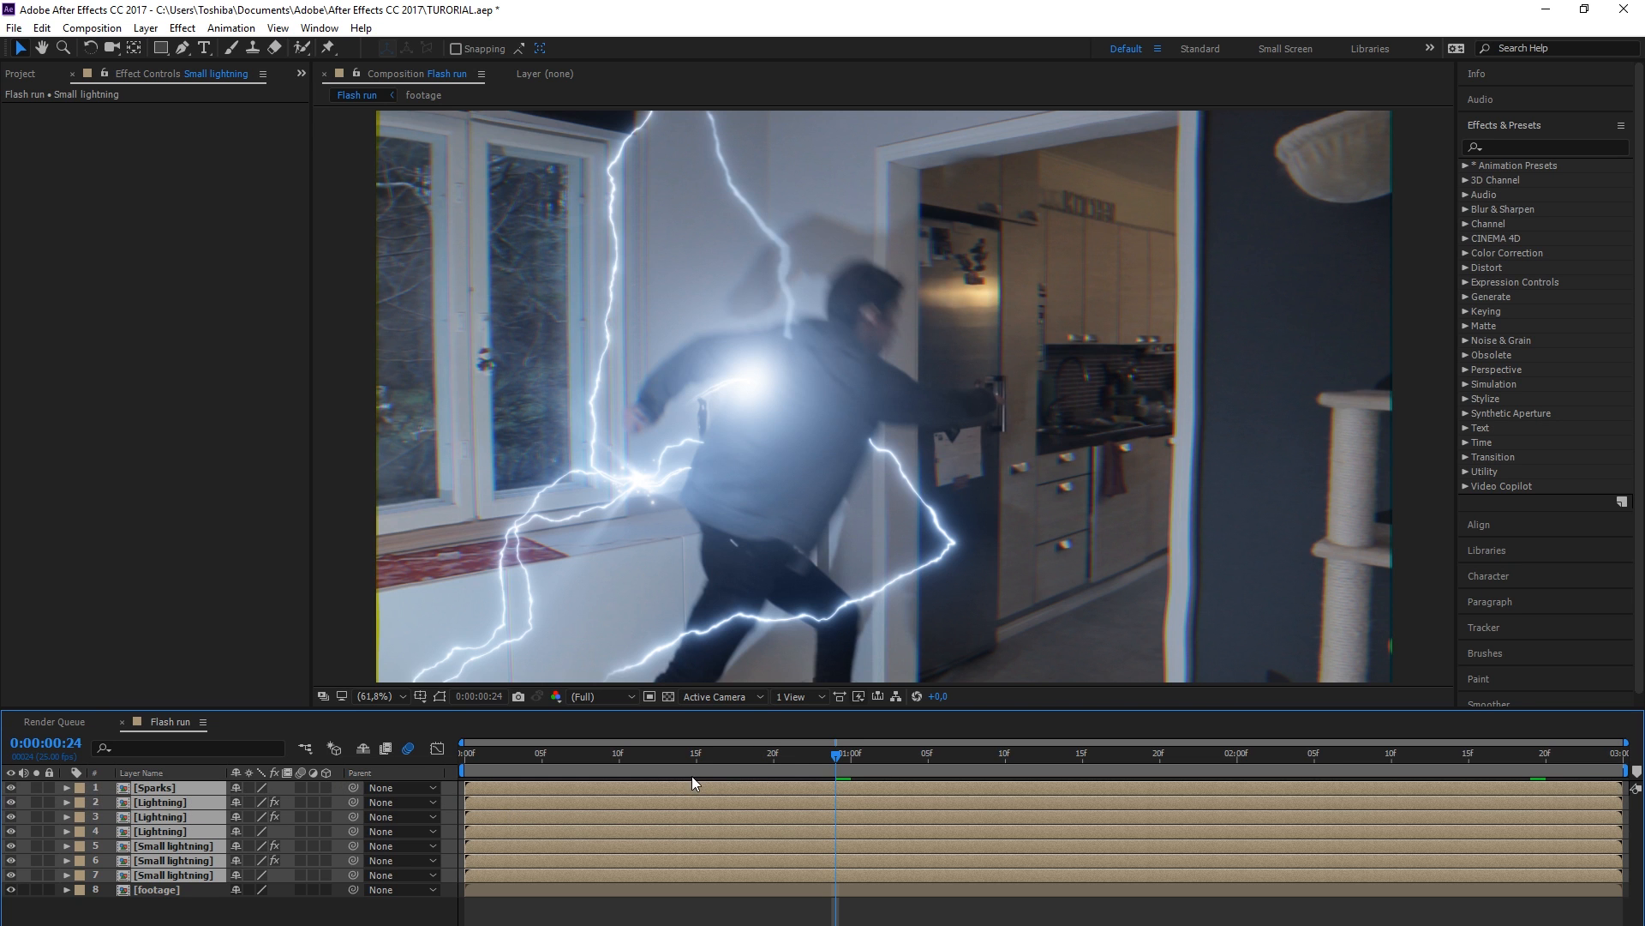
{"action": "left_click_drag", "start_coordinate": [839, 752], "coordinate": [861, 753]}
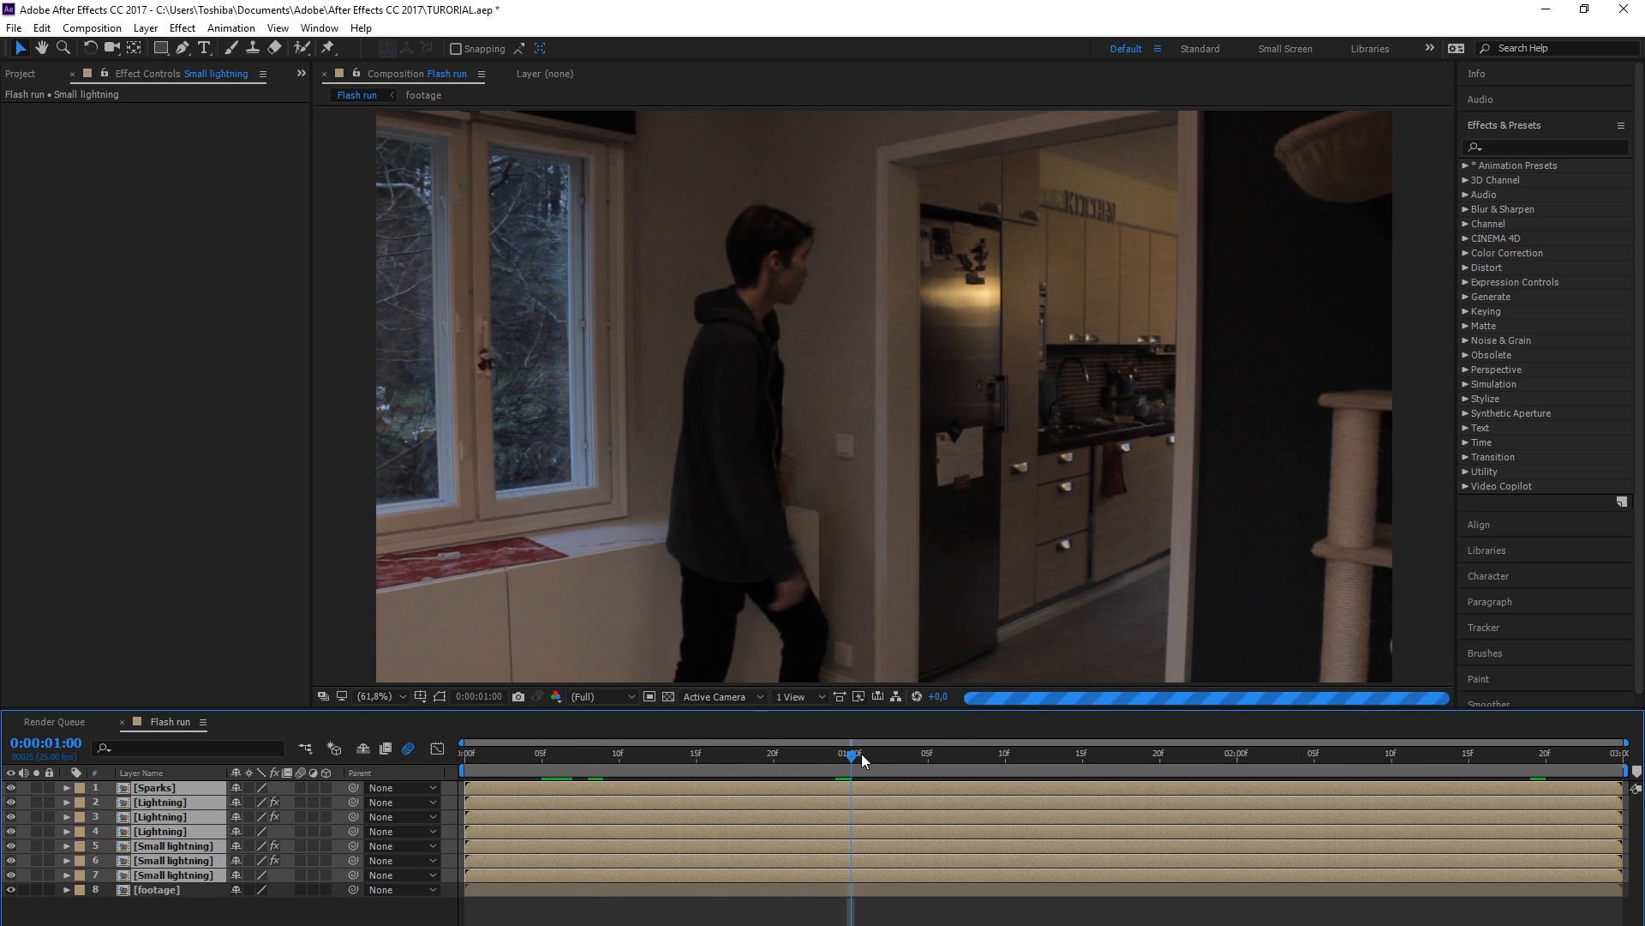
{"action": "right_click", "coordinate": [827, 792]}
{"action": "left_click", "coordinate": [891, 631]}
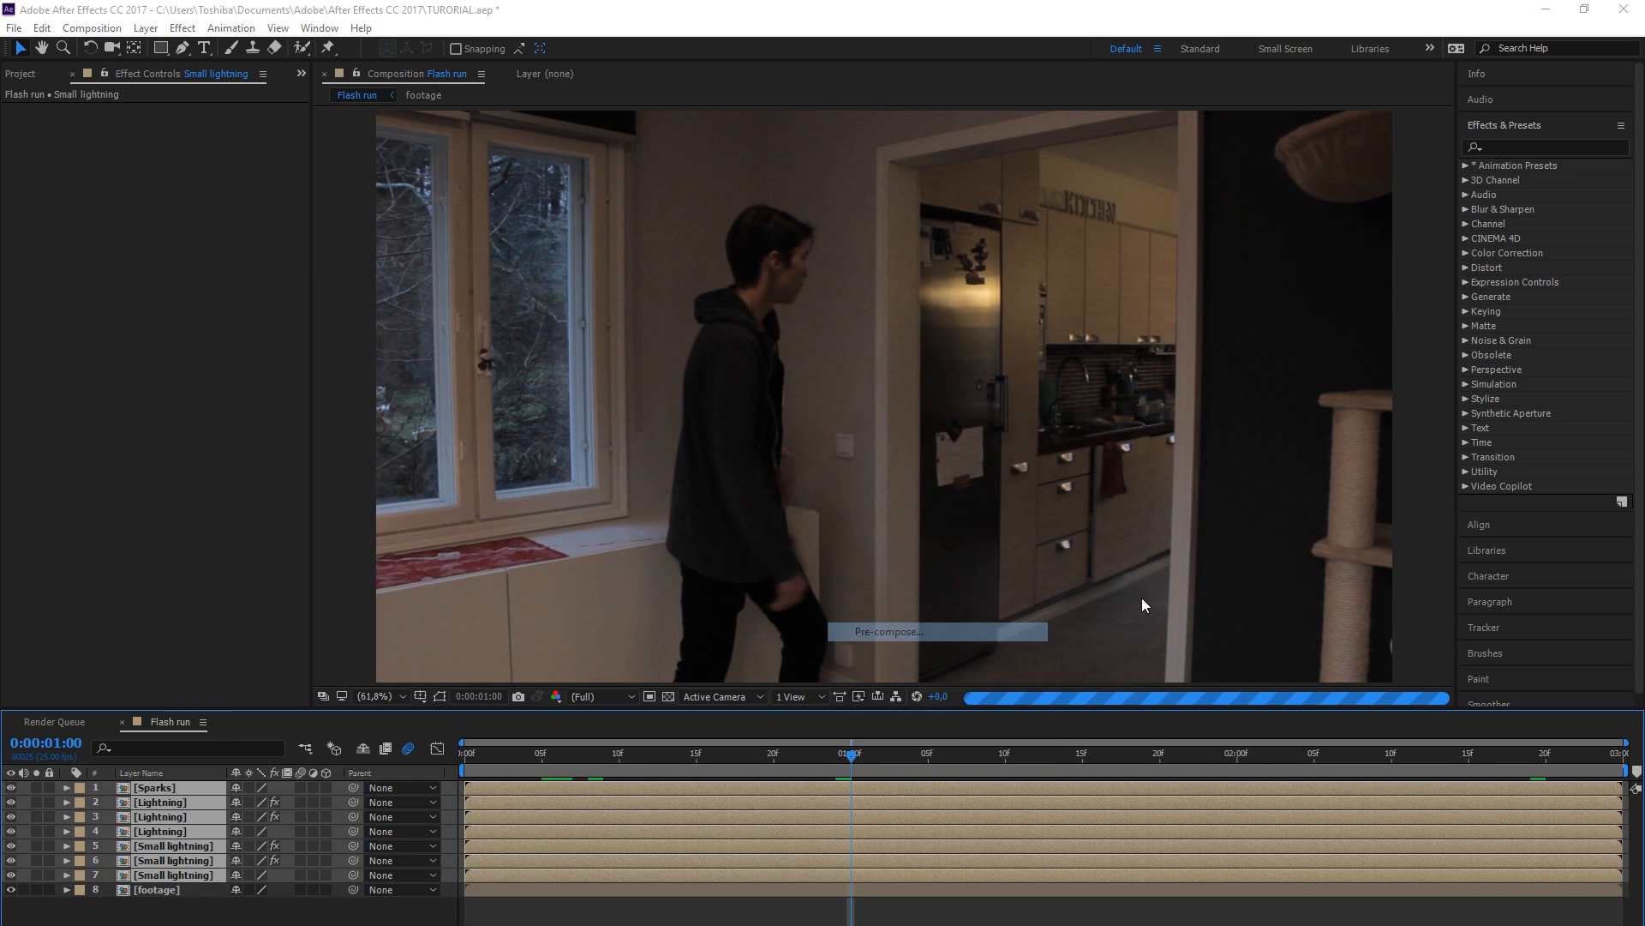
{"action": "type", "text": "e"}
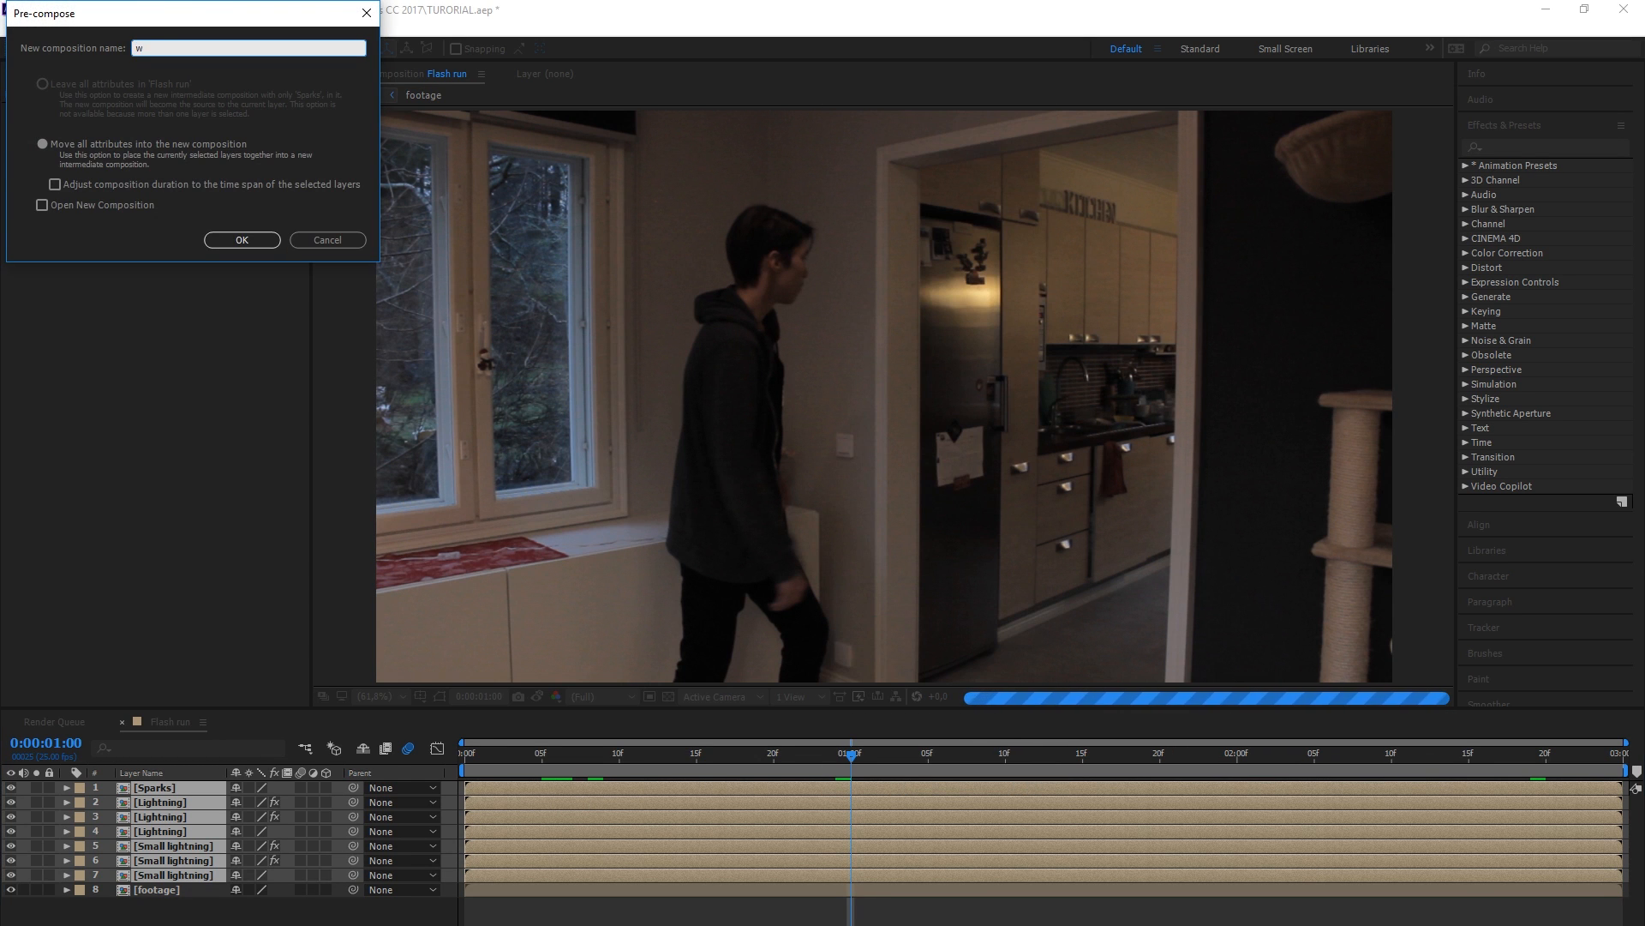
{"action": "type", "text": "ffects"}
{"action": "key", "text": "Return"}
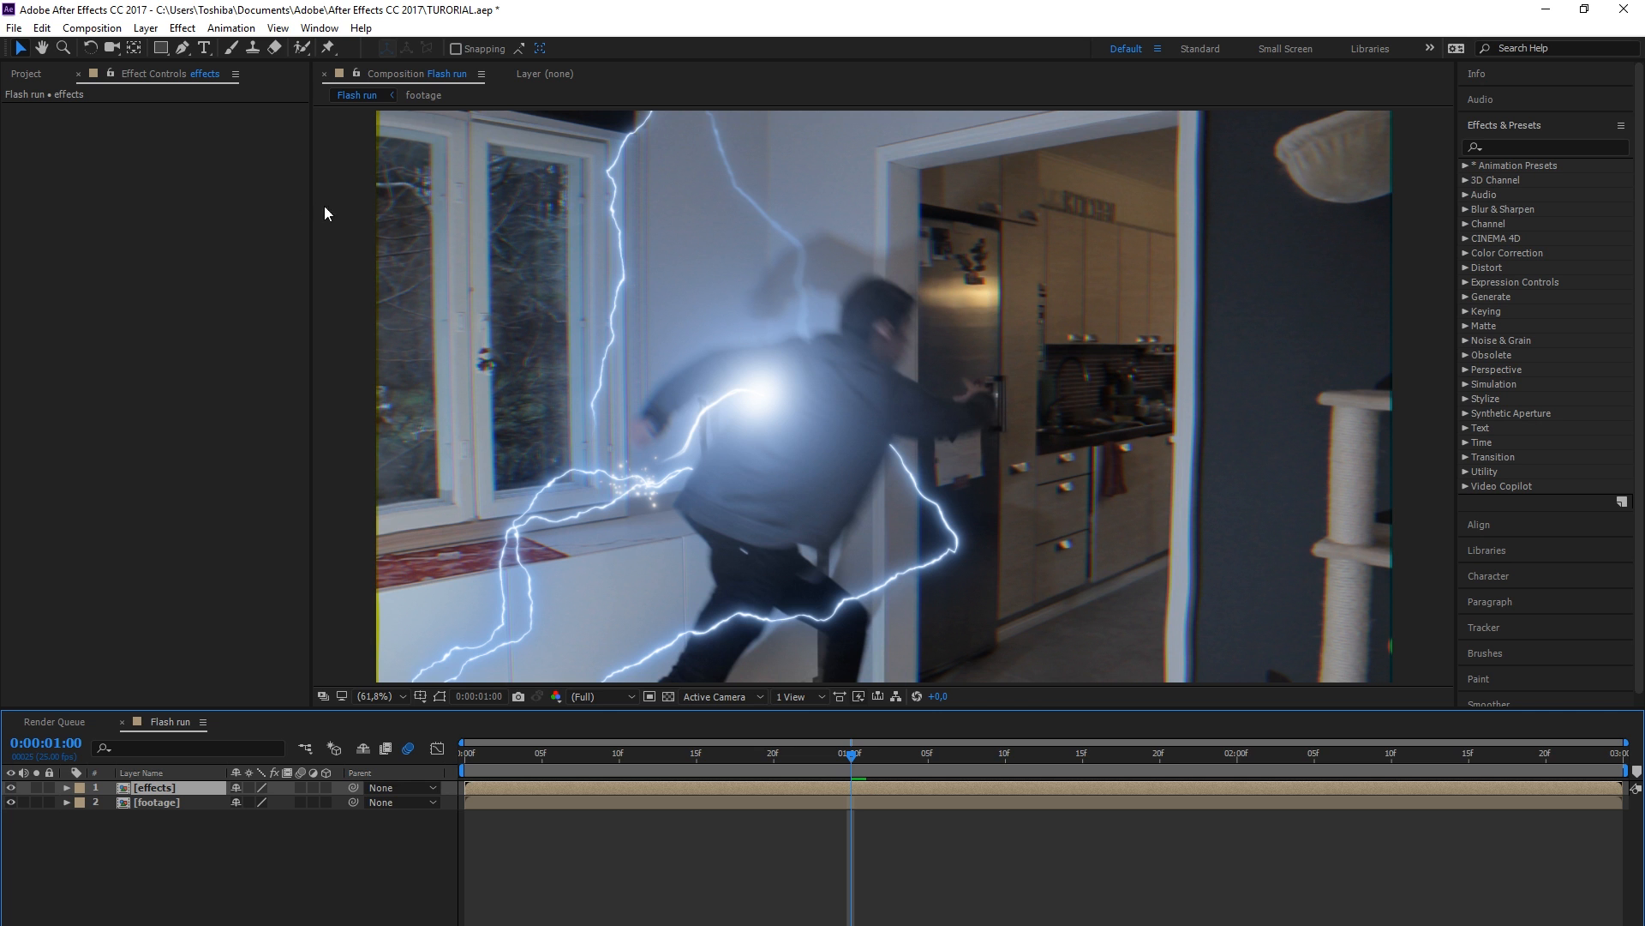
Set the pre-composed effects layer's blending mode to Screen
{"action": "left_click", "coordinate": [146, 27]}
{"action": "mouse_move", "coordinate": [236, 391]}
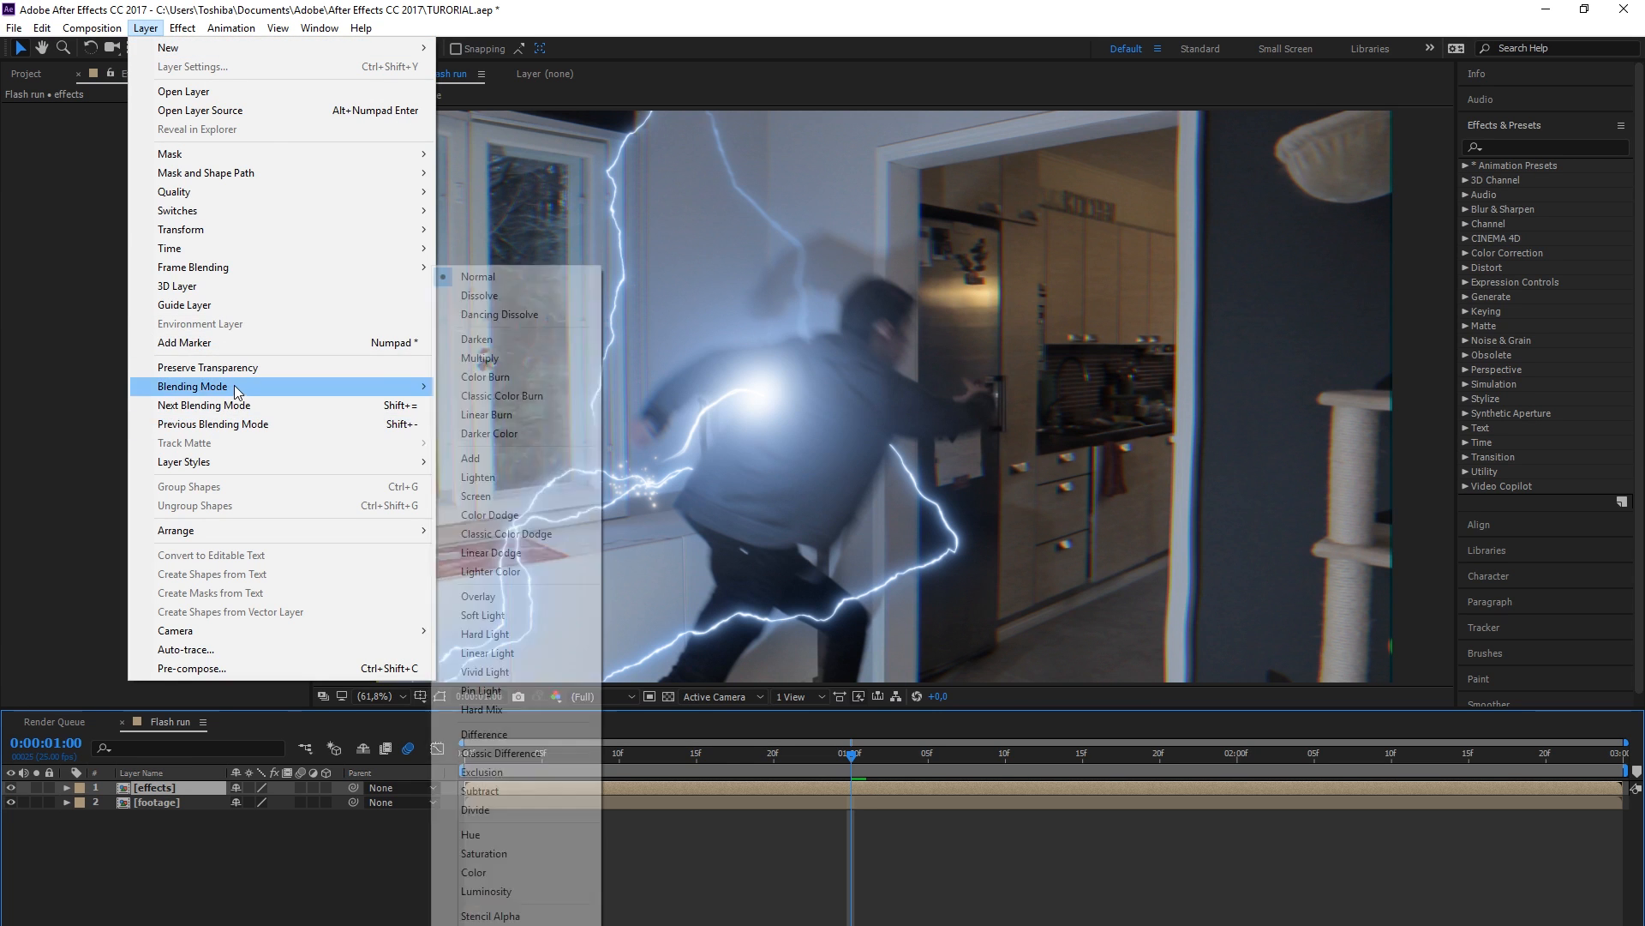
{"action": "left_click", "coordinate": [476, 495]}
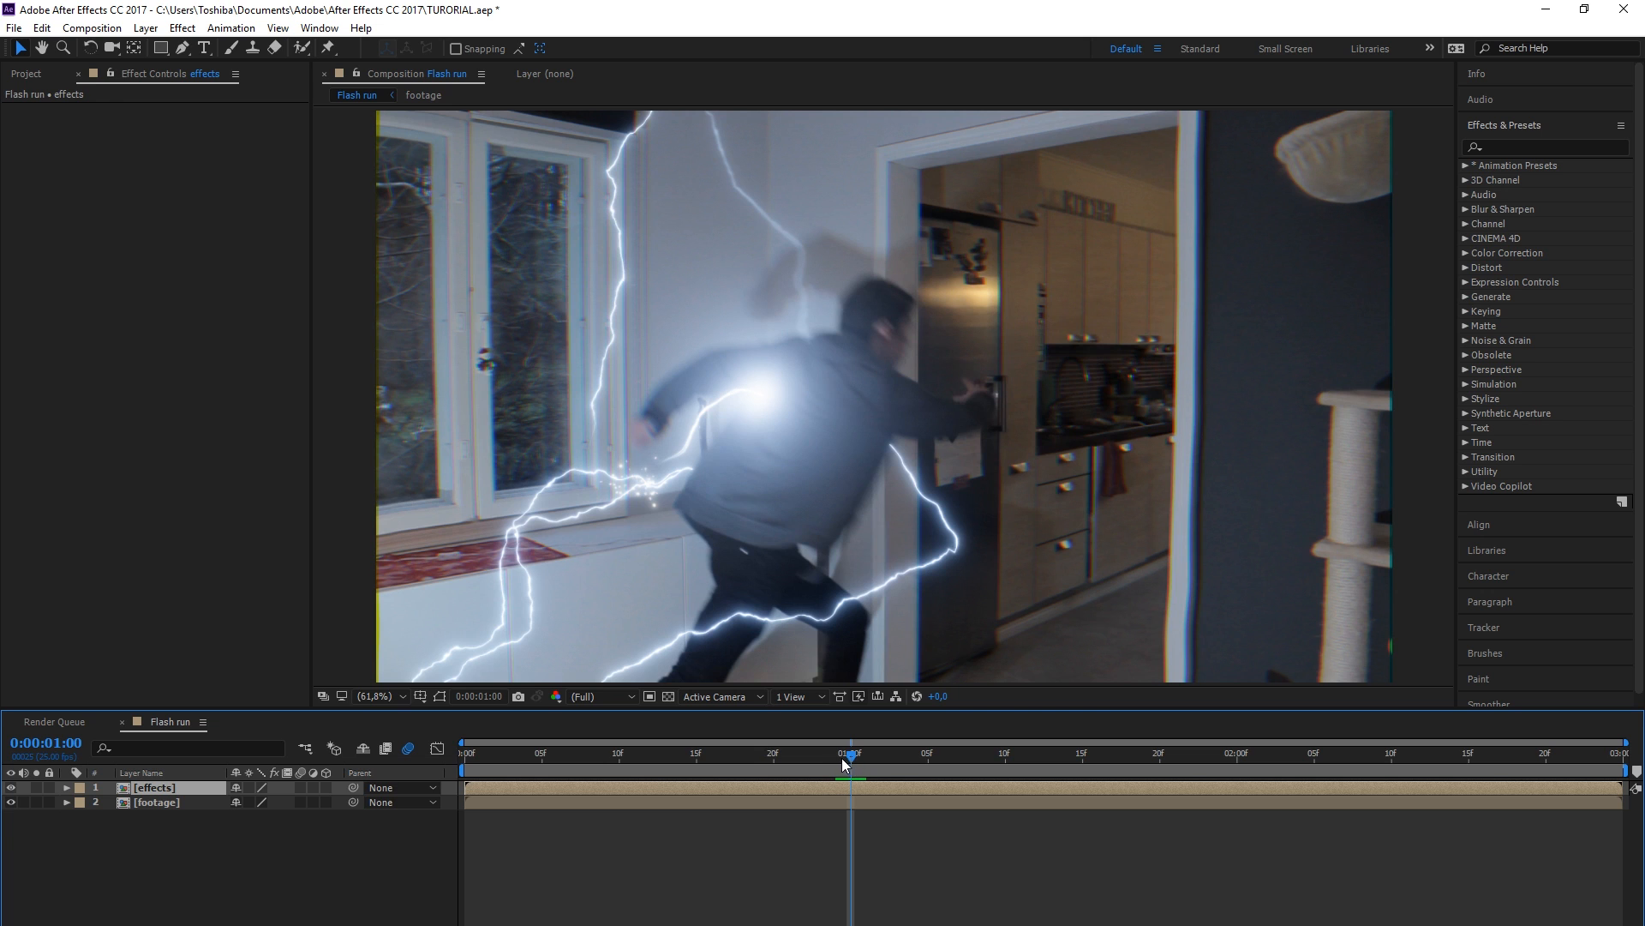
Open the effects composition and scrub through it to examine the lightning and sparks on black
{"action": "double_click", "coordinate": [835, 788]}
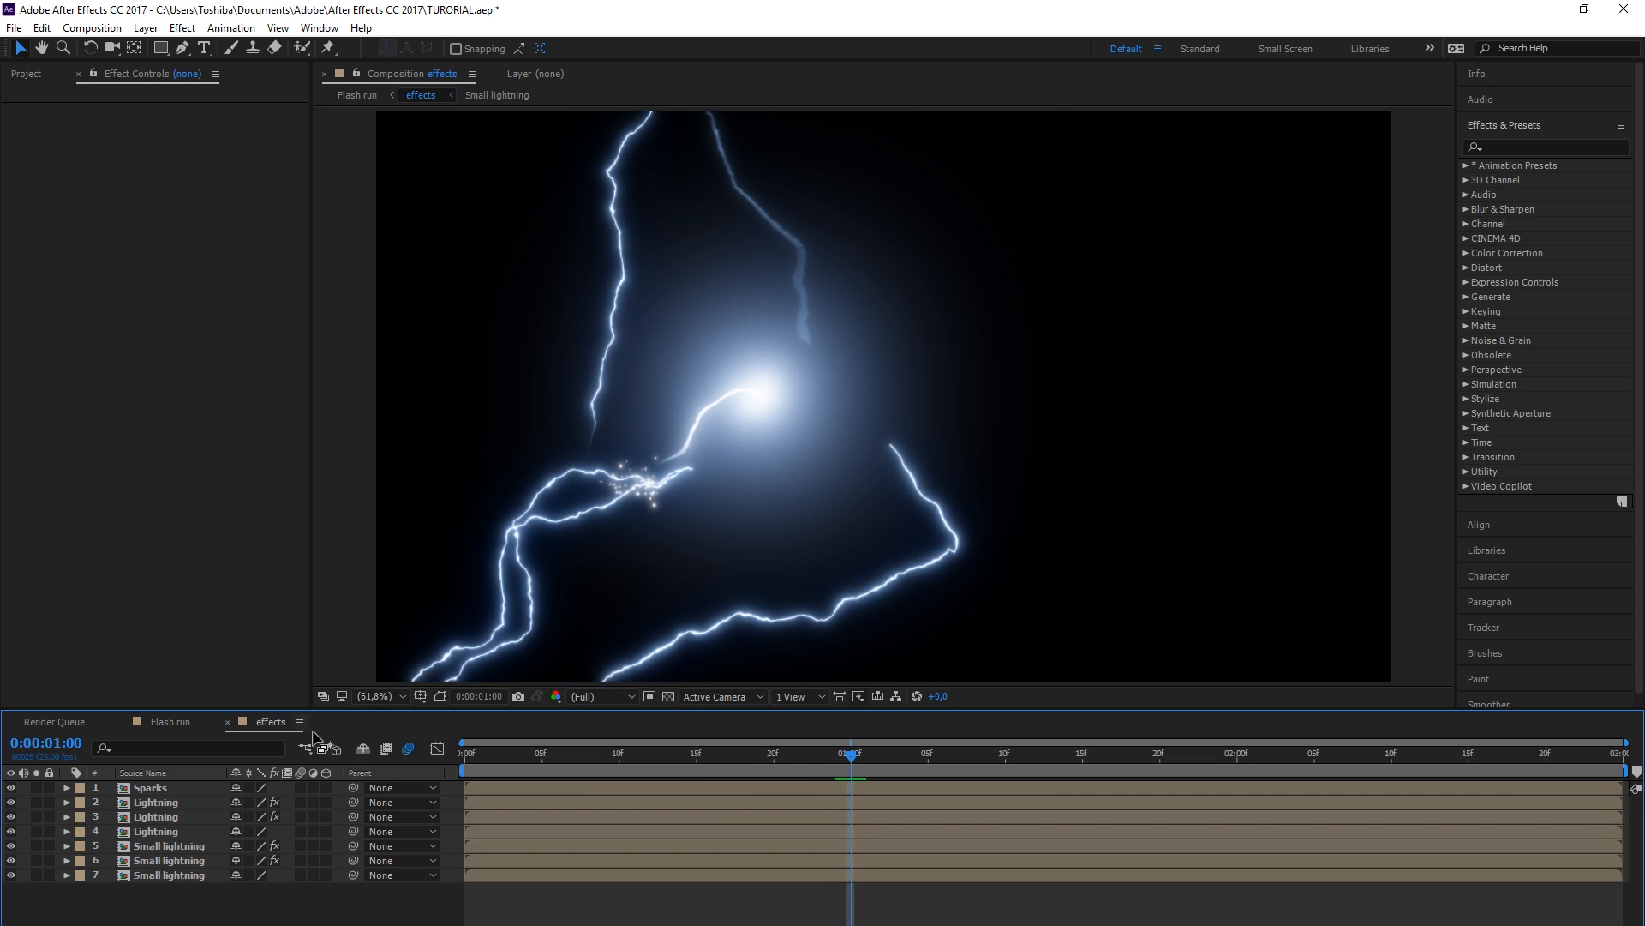
{"action": "left_click_drag", "start_coordinate": [855, 758], "coordinate": [454, 769]}
{"action": "left_click_drag", "start_coordinate": [649, 758], "coordinate": [972, 773]}
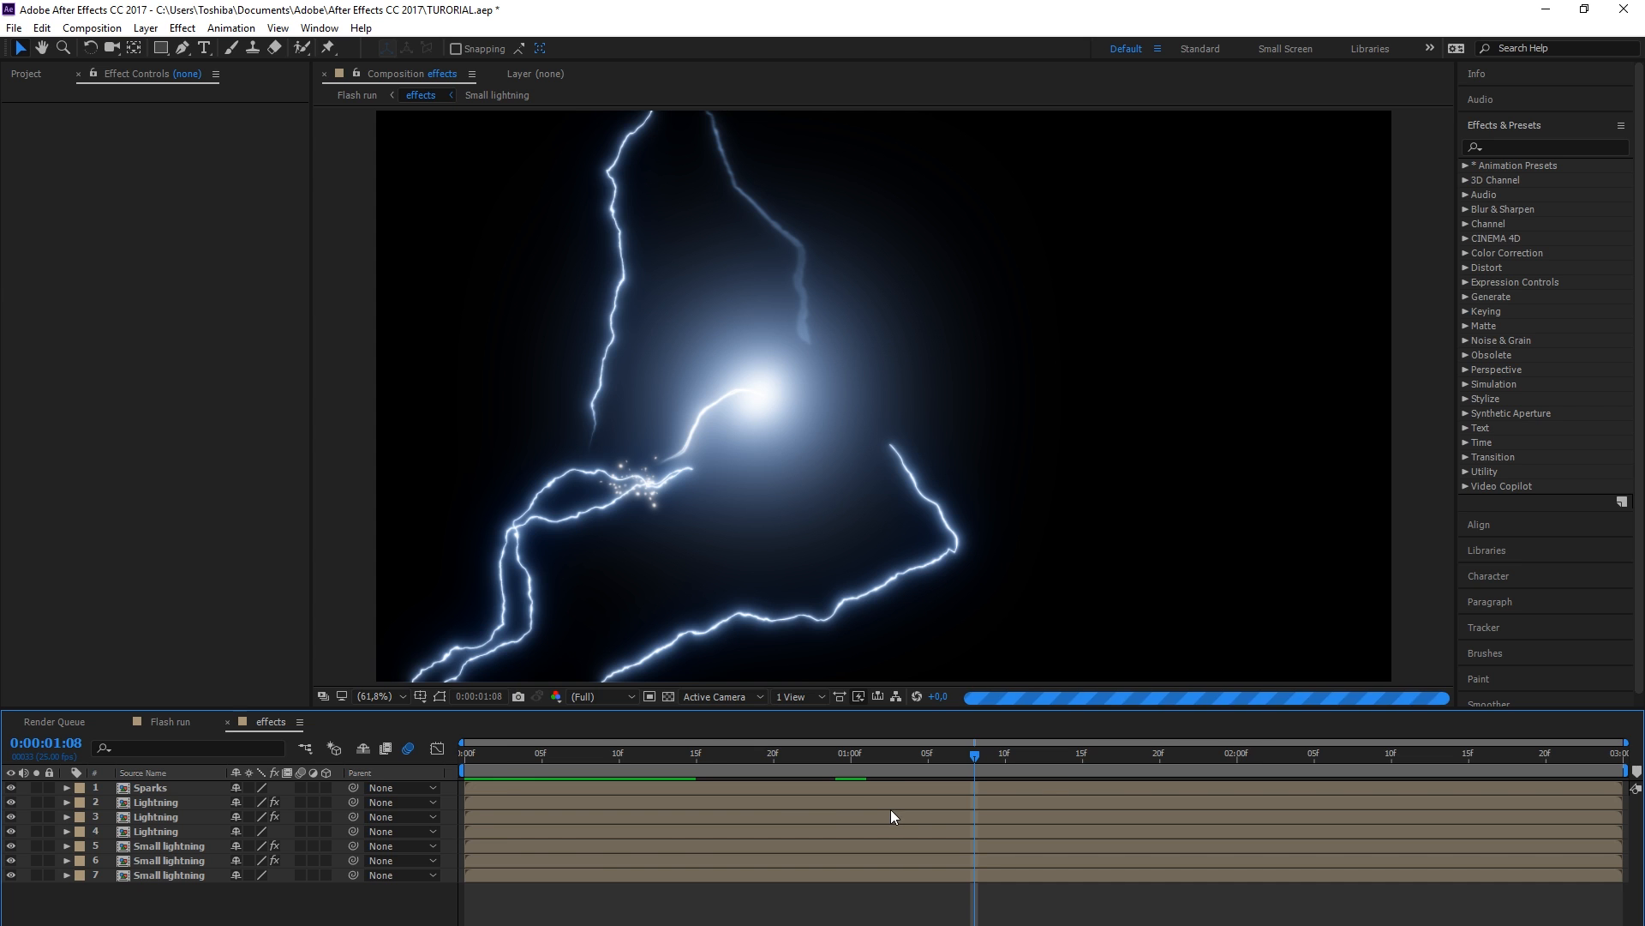
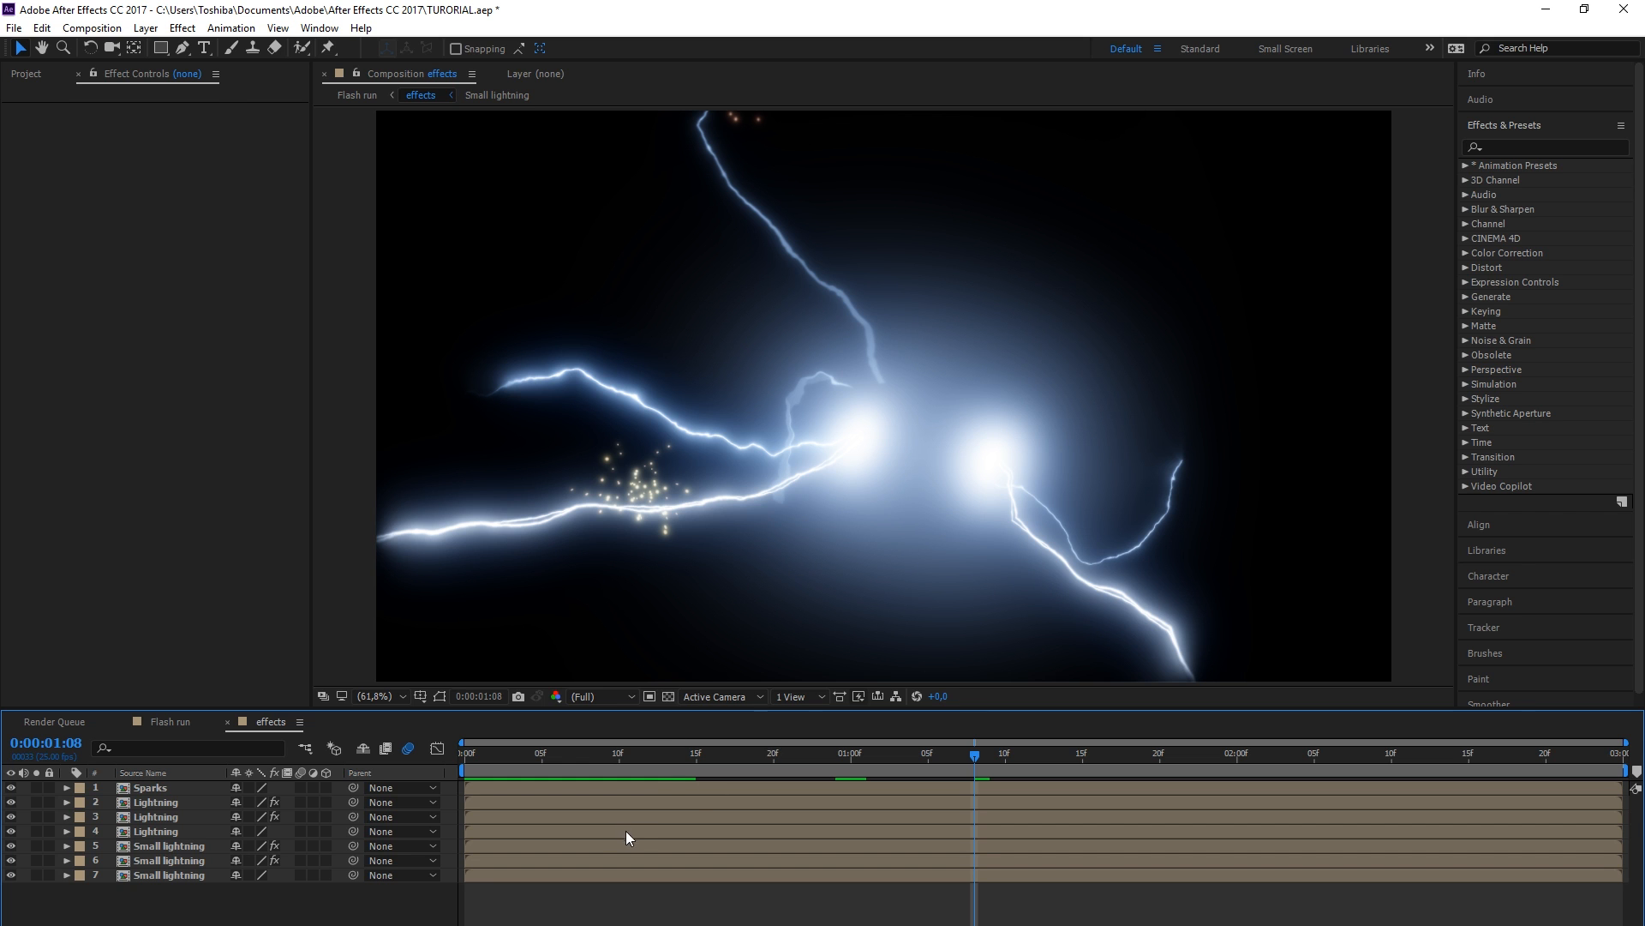
Add the effects composition to the render queue and render it as effects.avi
{"action": "left_click", "coordinate": [47, 27]}
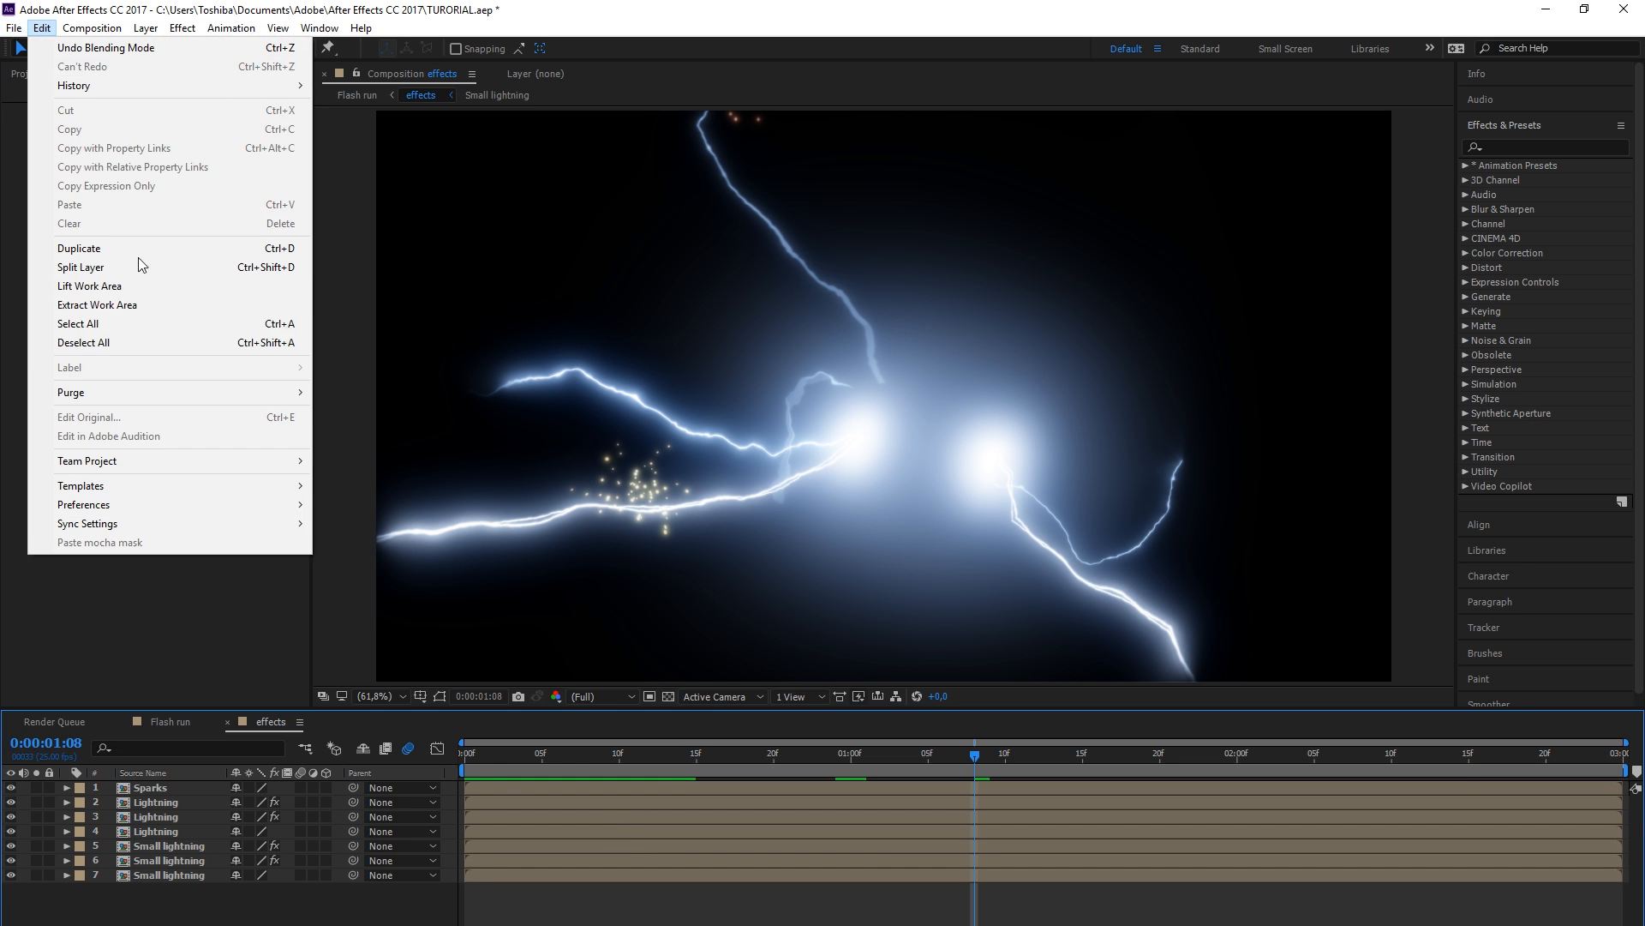
{"action": "left_click", "coordinate": [171, 721]}
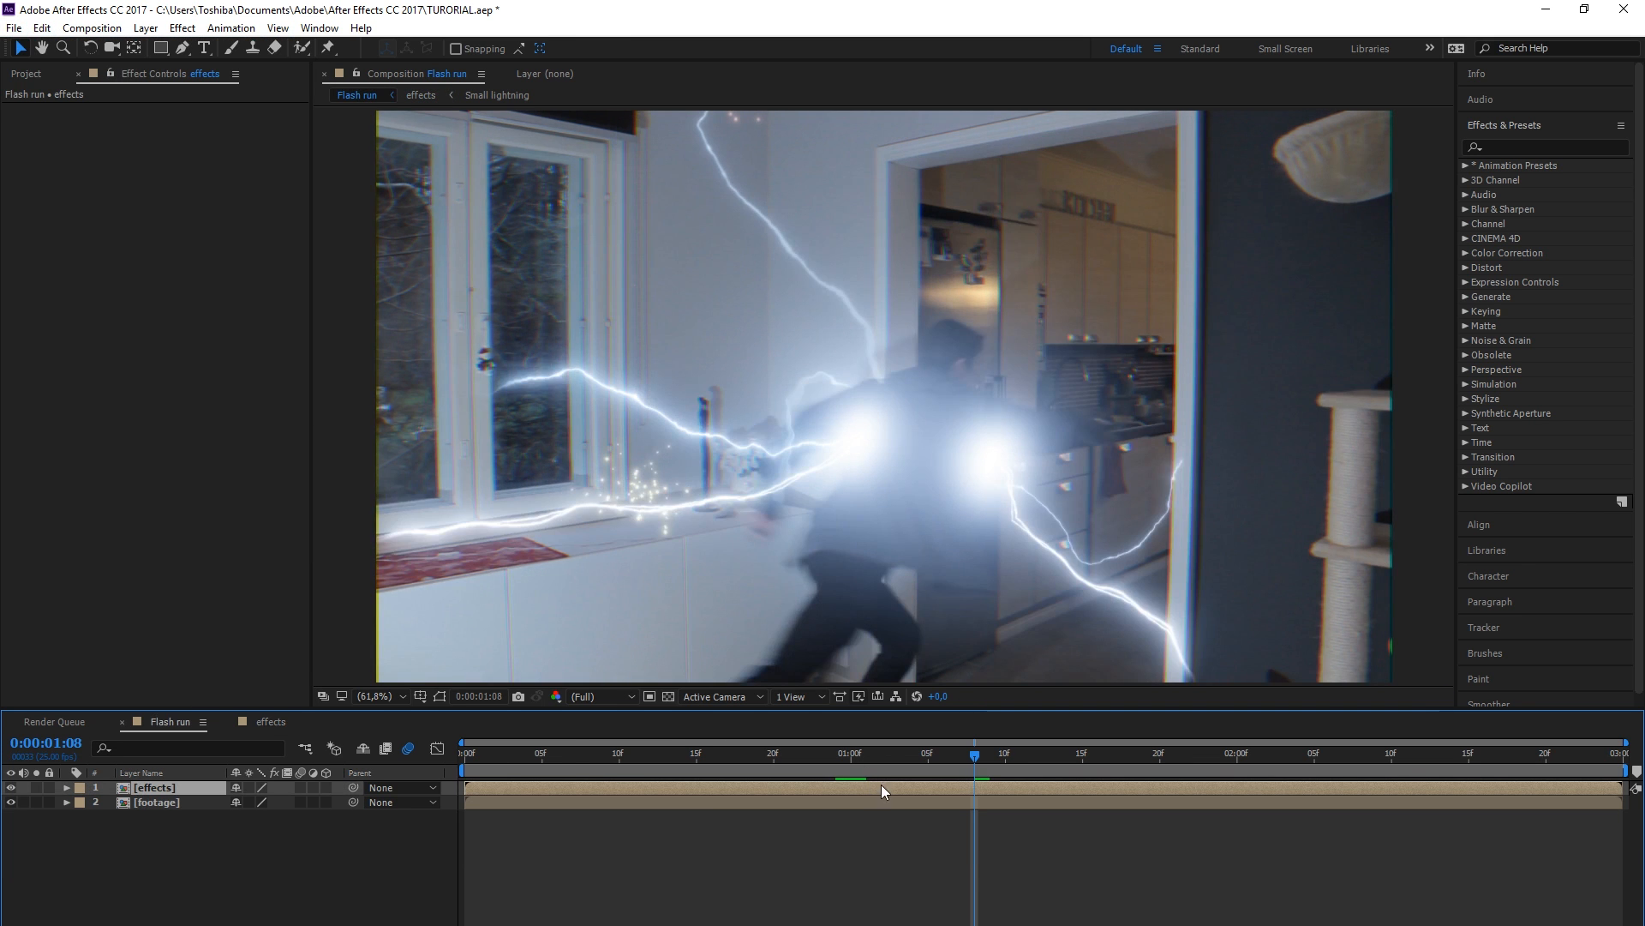
{"action": "left_click", "coordinate": [270, 722]}
{"action": "left_click", "coordinate": [13, 28]}
{"action": "mouse_move", "coordinate": [258, 323]}
{"action": "left_click", "coordinate": [428, 342]}
{"action": "left_click", "coordinate": [1620, 770]}
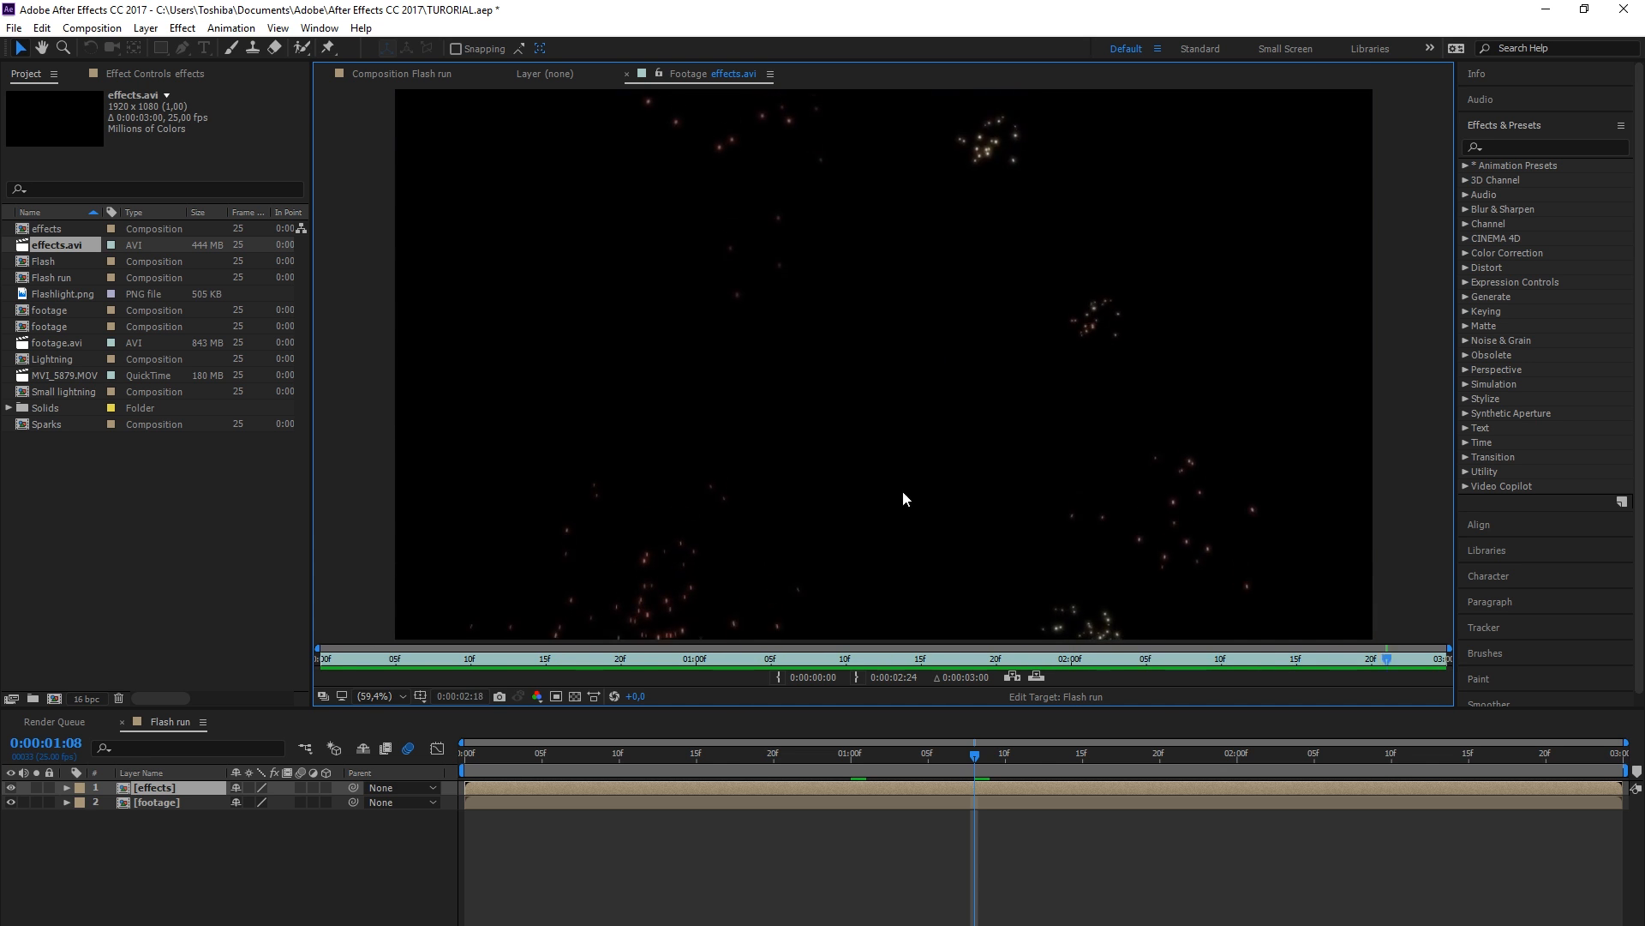
Preview the rendered effects.avi and replace the effects layer in the Flash run composition with it
{"action": "key", "text": "space"}
{"action": "left_click", "coordinate": [496, 788]}
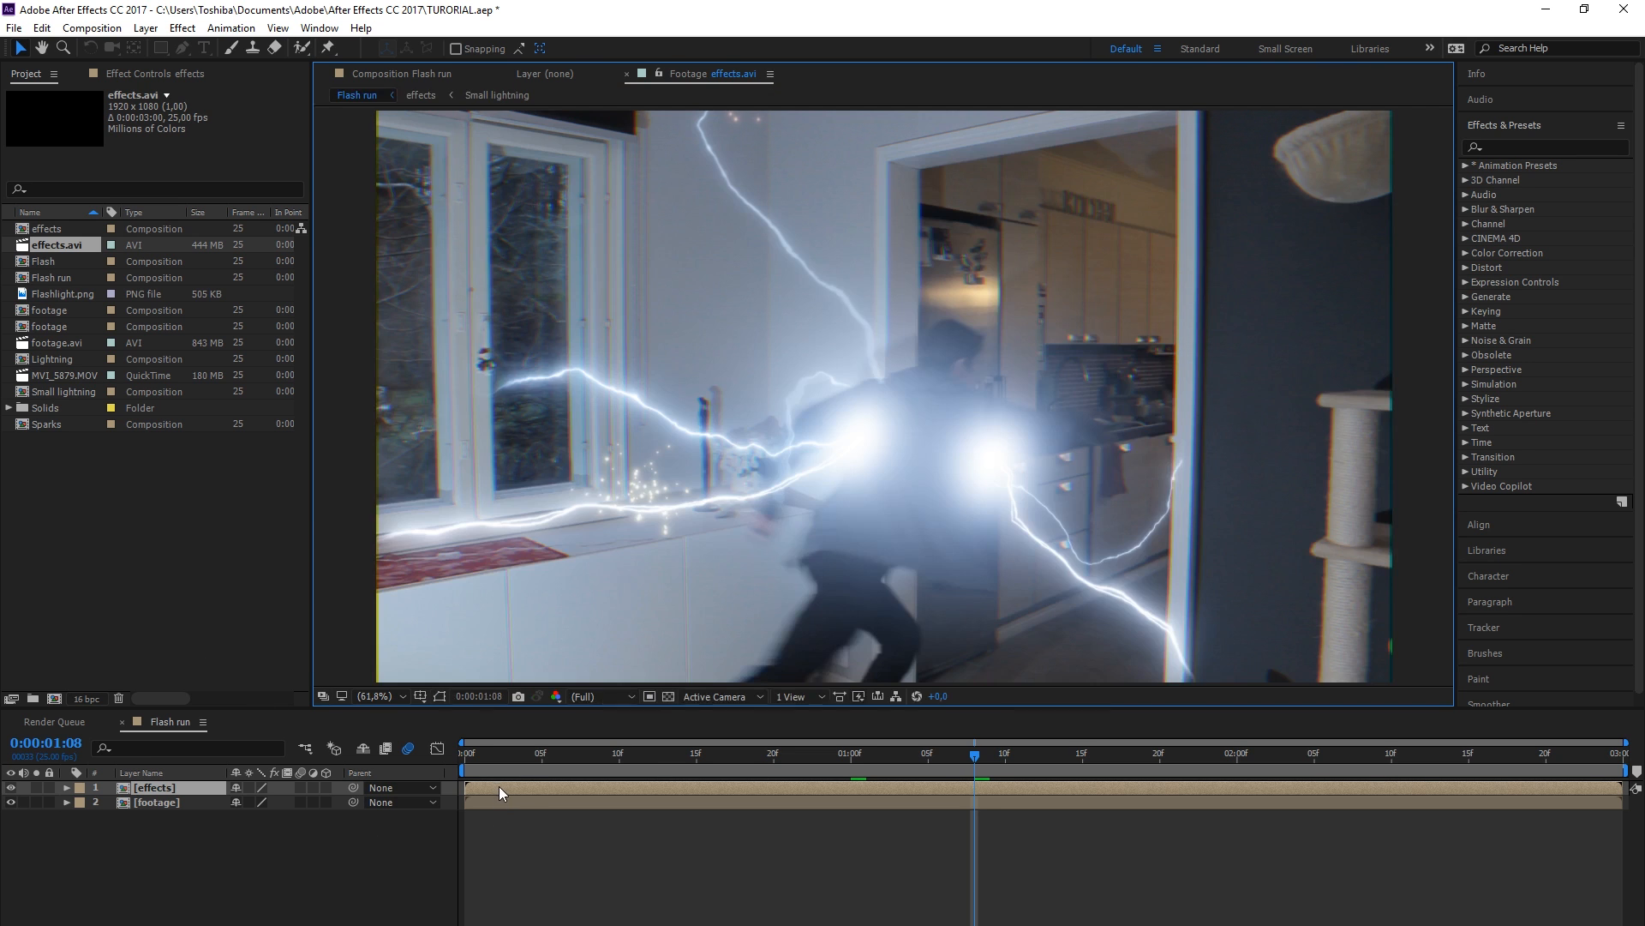
{"action": "key", "text": "Delete"}
{"action": "left_click_drag", "start_coordinate": [57, 245], "coordinate": [259, 759]}
Go to 0:00:00:19 and set the effects.avi layer's blending mode to Screen
{"action": "left_click_drag", "start_coordinate": [634, 750], "coordinate": [768, 778]}
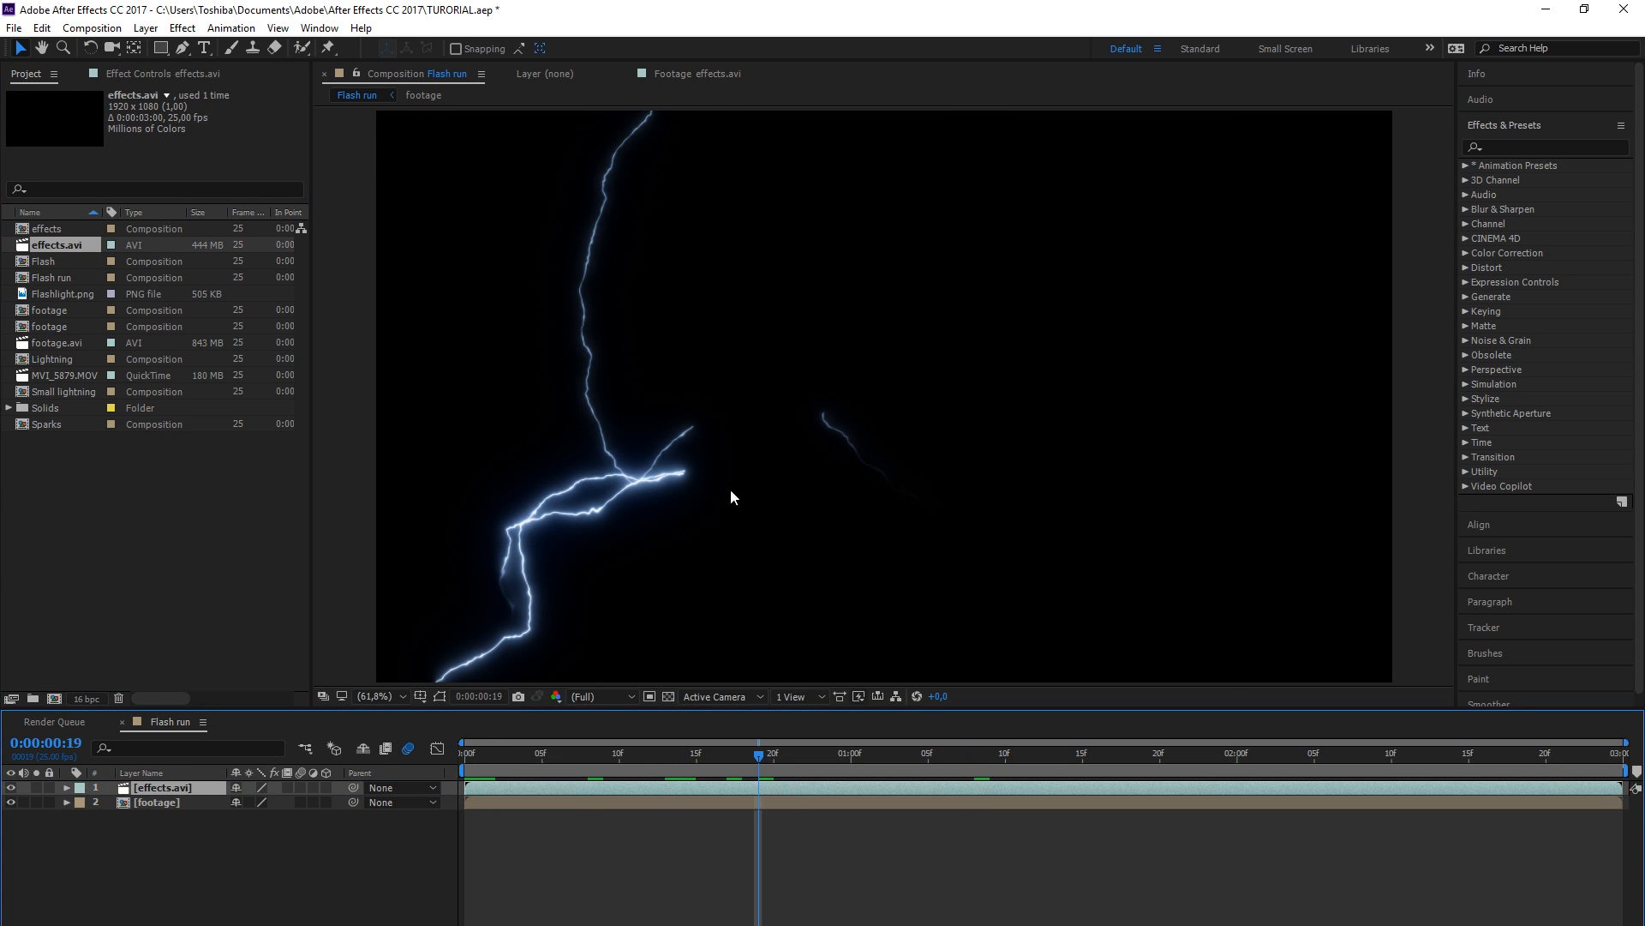
{"action": "left_click", "coordinate": [146, 27]}
{"action": "mouse_move", "coordinate": [403, 387]}
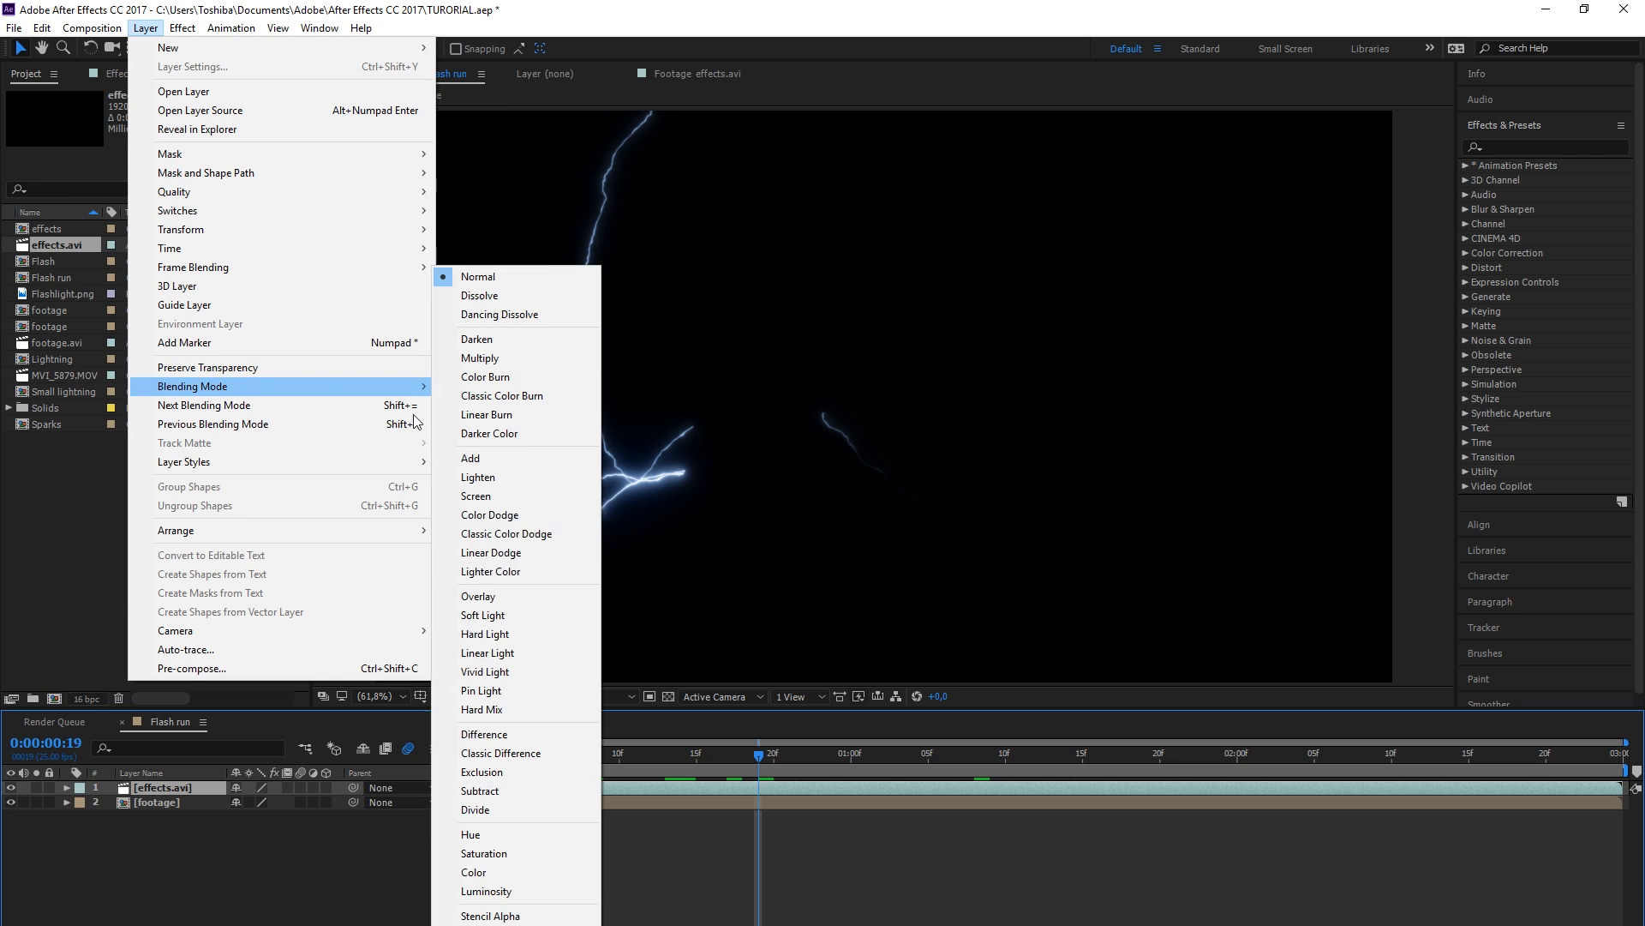
{"action": "left_click", "coordinate": [463, 495]}
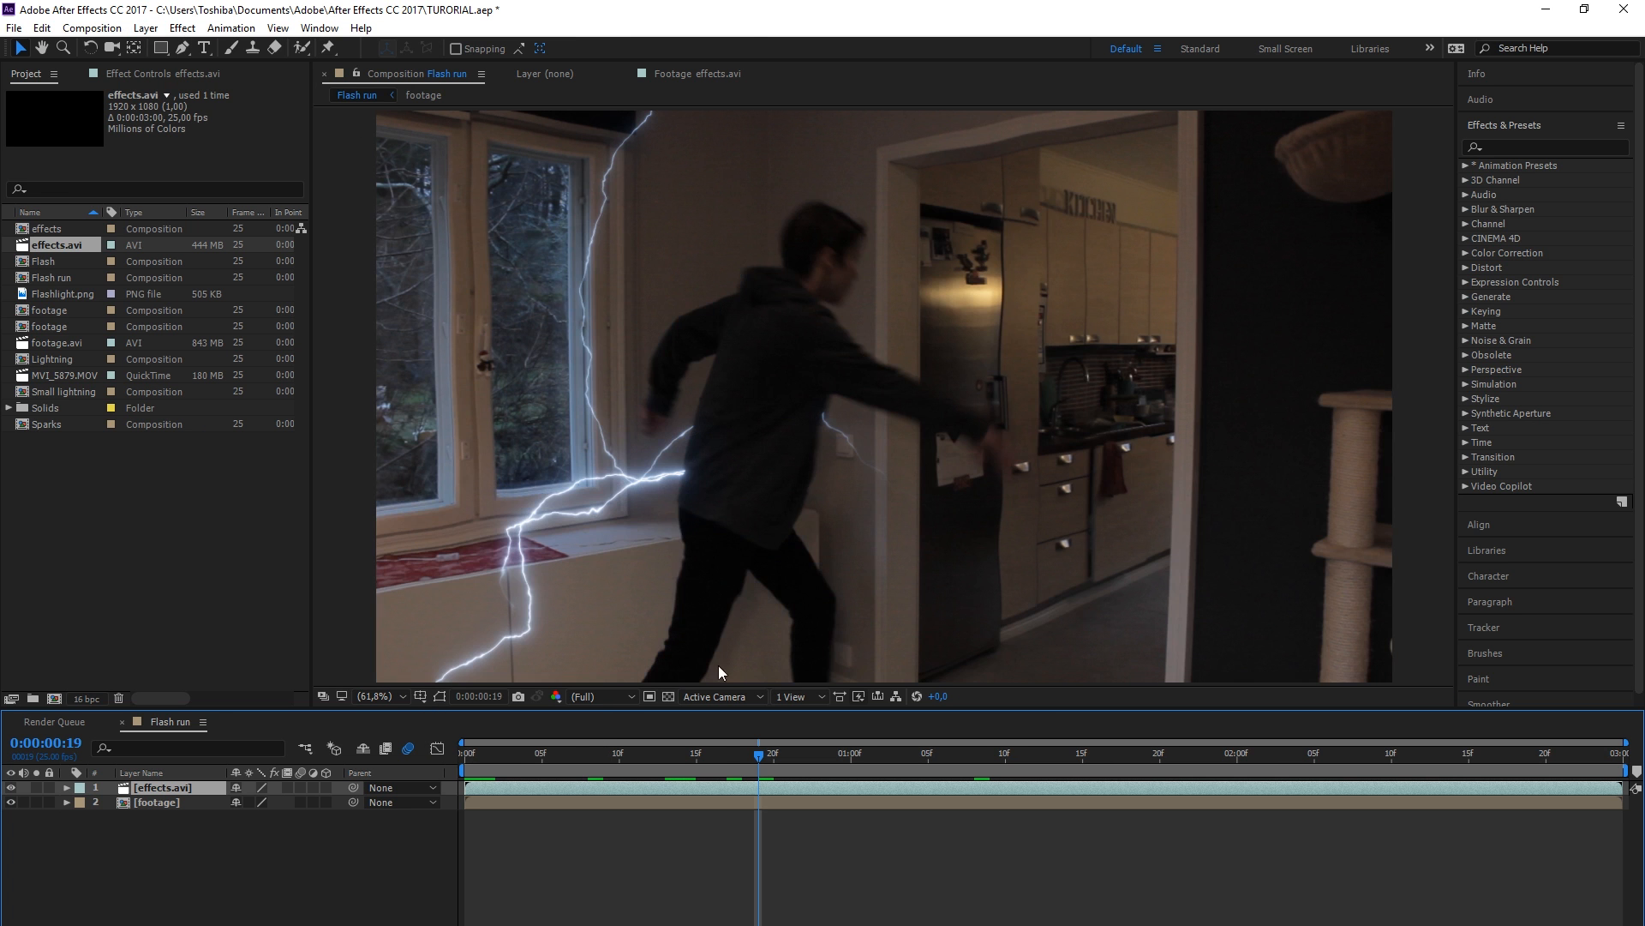
Preview the composition from the start and examine the blended lightning at 0:00:01:03
{"action": "key", "text": "Home"}
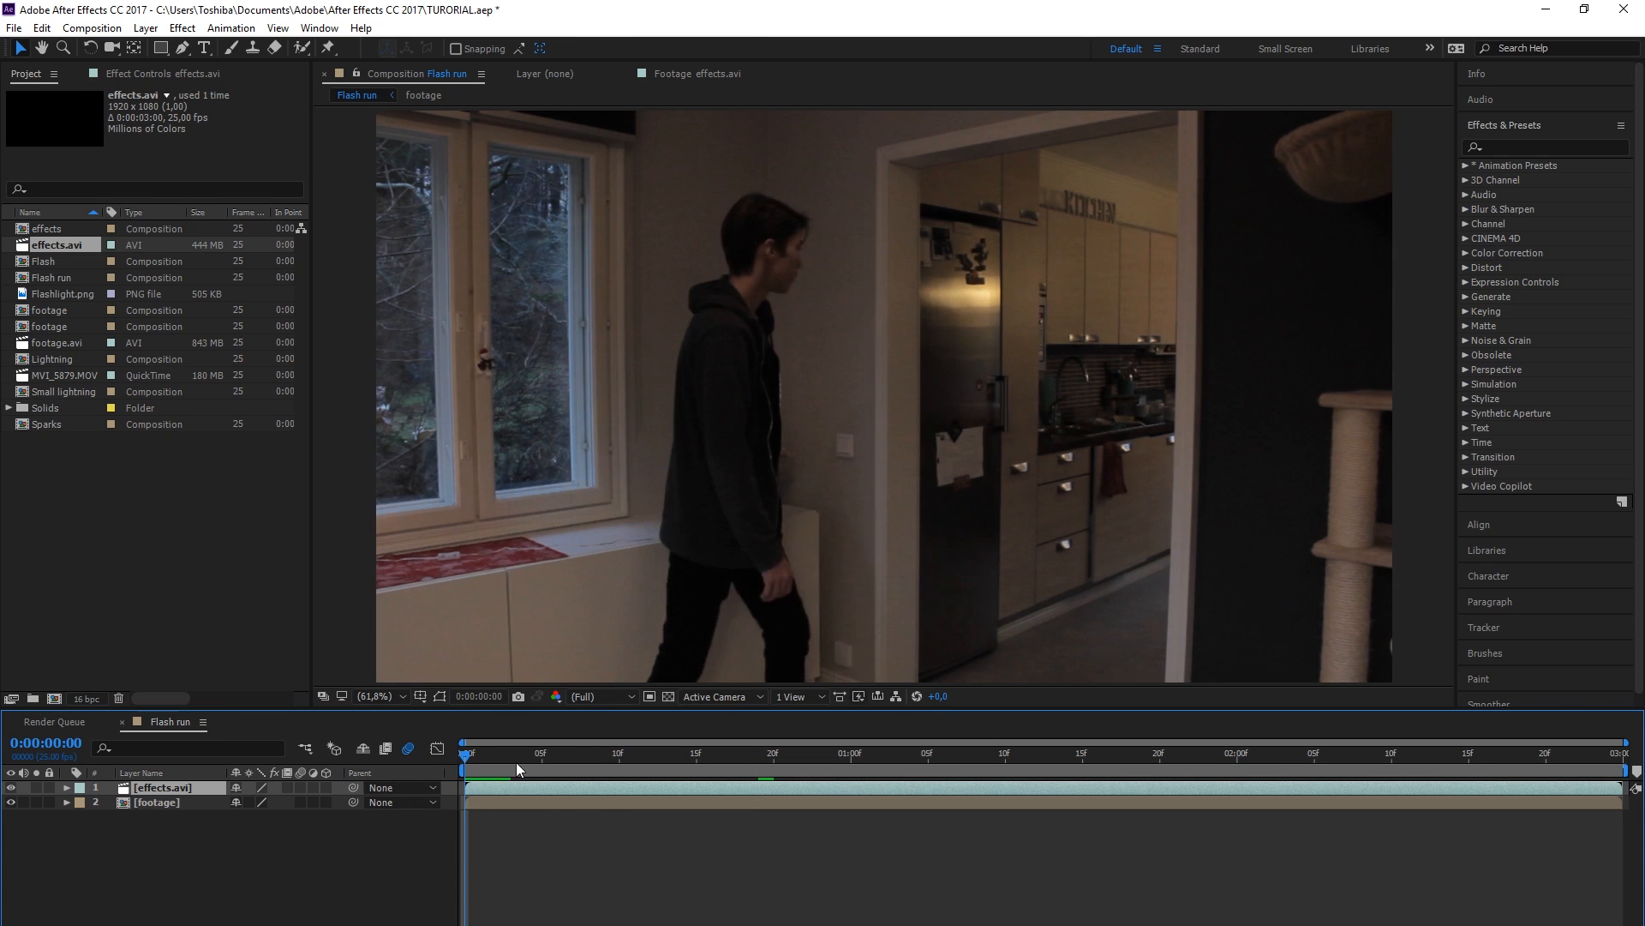
{"action": "key", "text": "space"}
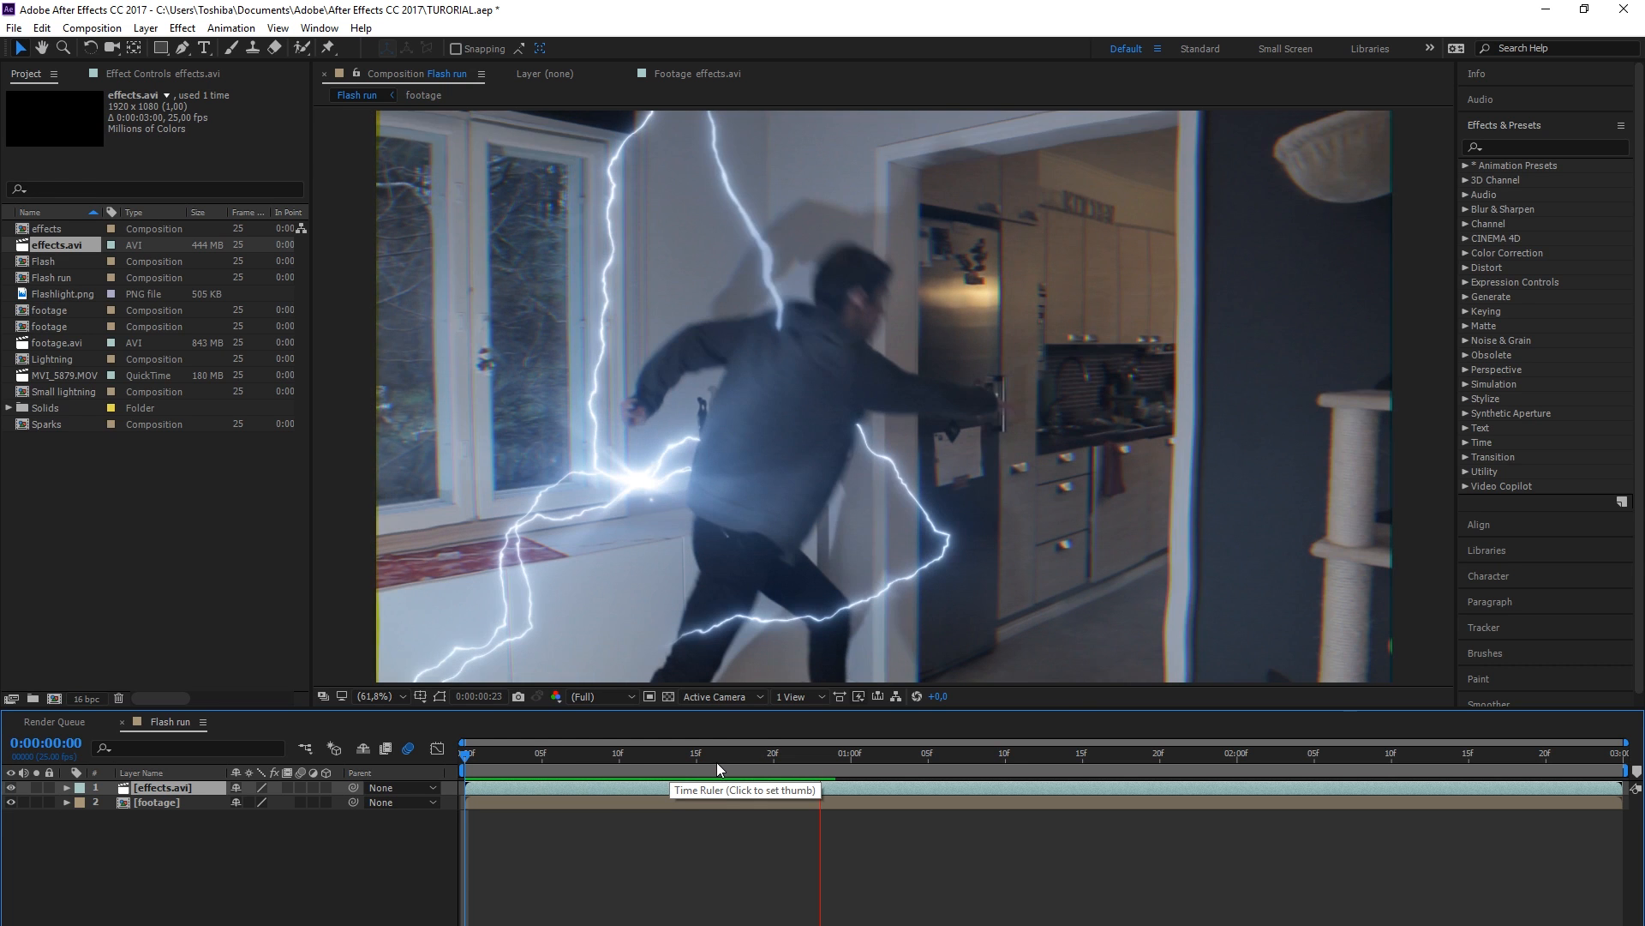
{"action": "left_click_drag", "start_coordinate": [758, 758], "coordinate": [865, 778]}
{"action": "left_click", "coordinate": [898, 766]}
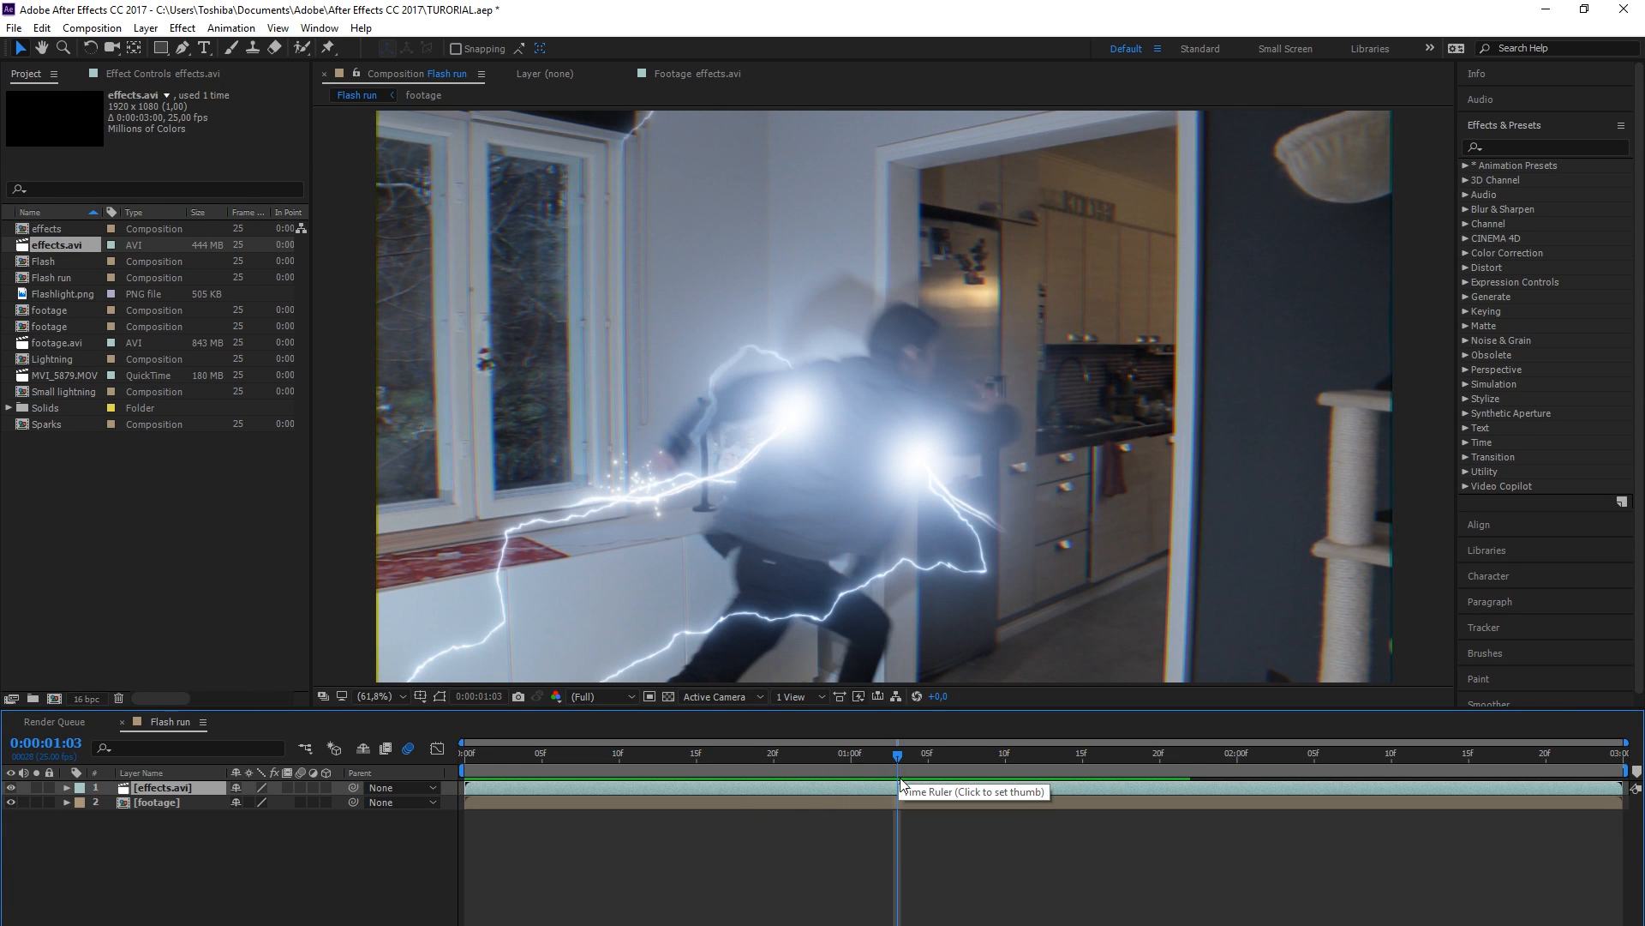
{"action": "scroll", "coordinate": [1169, 197], "scroll_direction": "up", "scroll_amount": 2}
{"action": "left_click_drag", "start_coordinate": [1217, 411], "coordinate": [394, 329]}
{"action": "left_click", "coordinate": [378, 696]}
{"action": "left_click", "coordinate": [420, 386]}
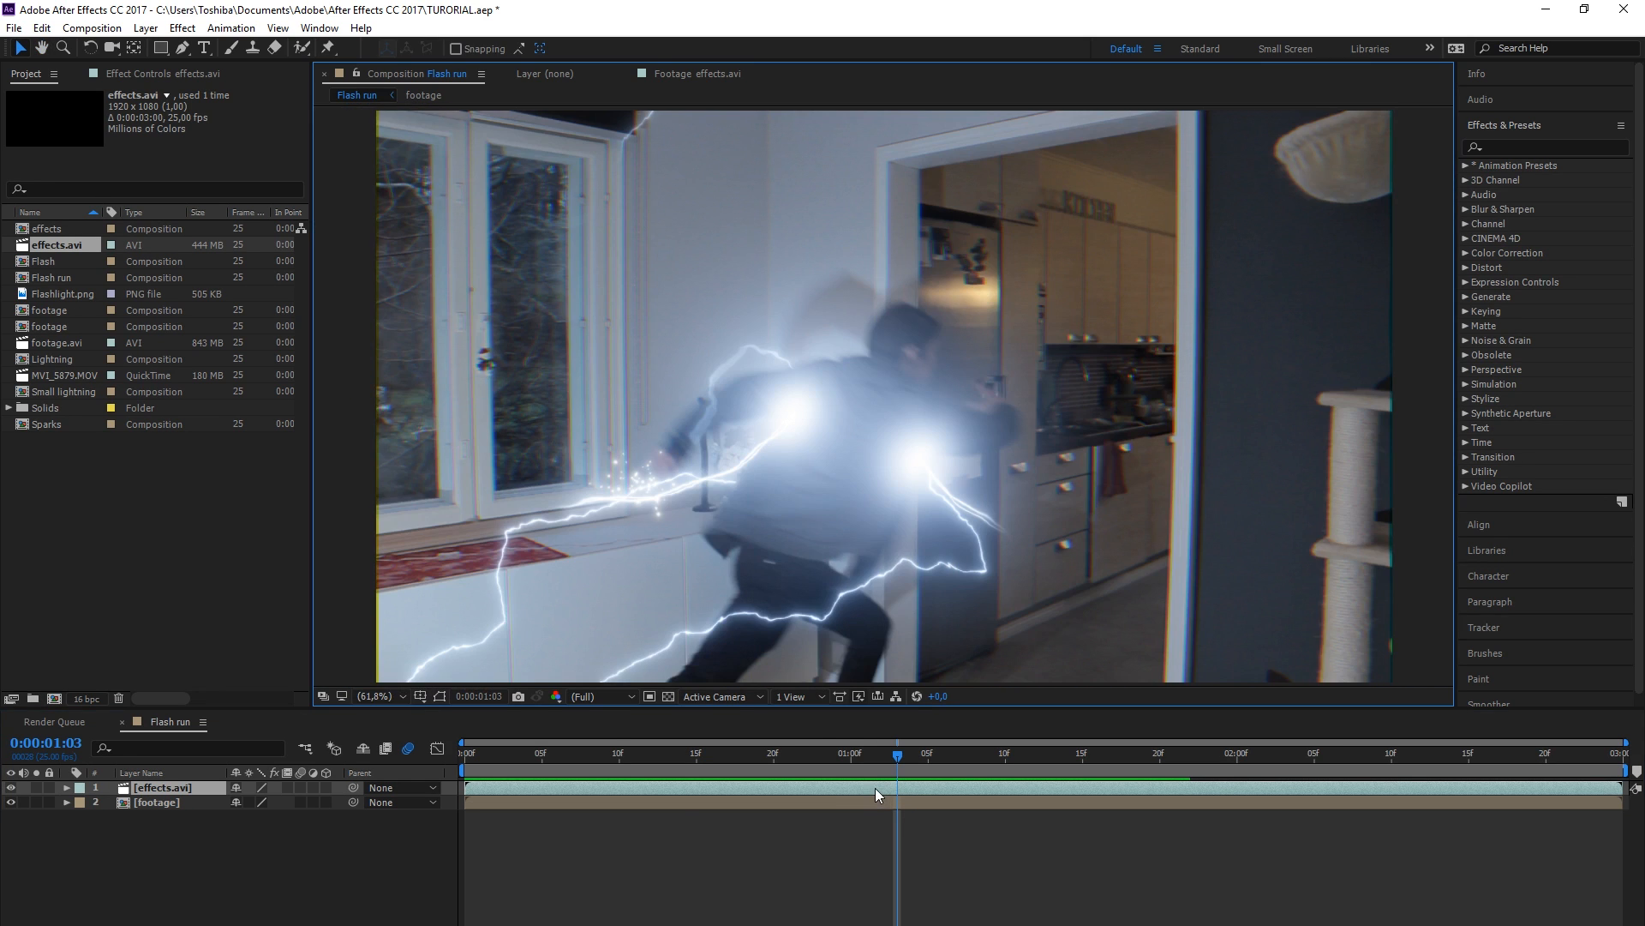
Apply the Arithmetic channel effect to the effects.avi layer with operator Max and a blue value of 255
{"action": "left_click", "coordinate": [183, 27]}
{"action": "mouse_move", "coordinate": [238, 165]}
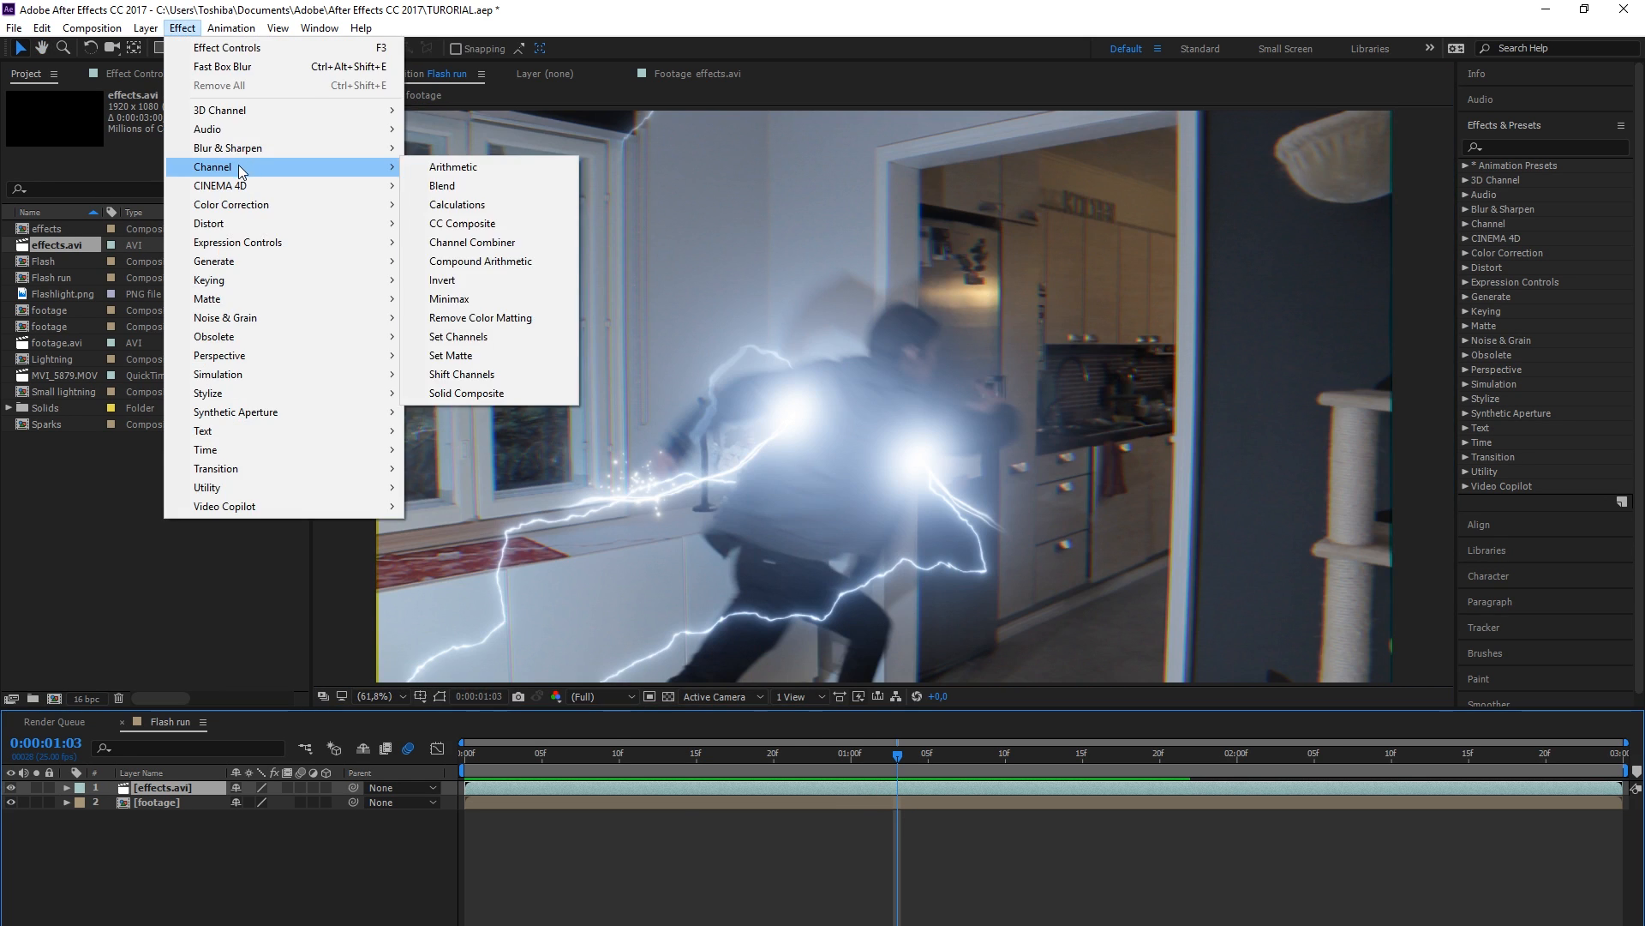
{"action": "left_click", "coordinate": [454, 167]}
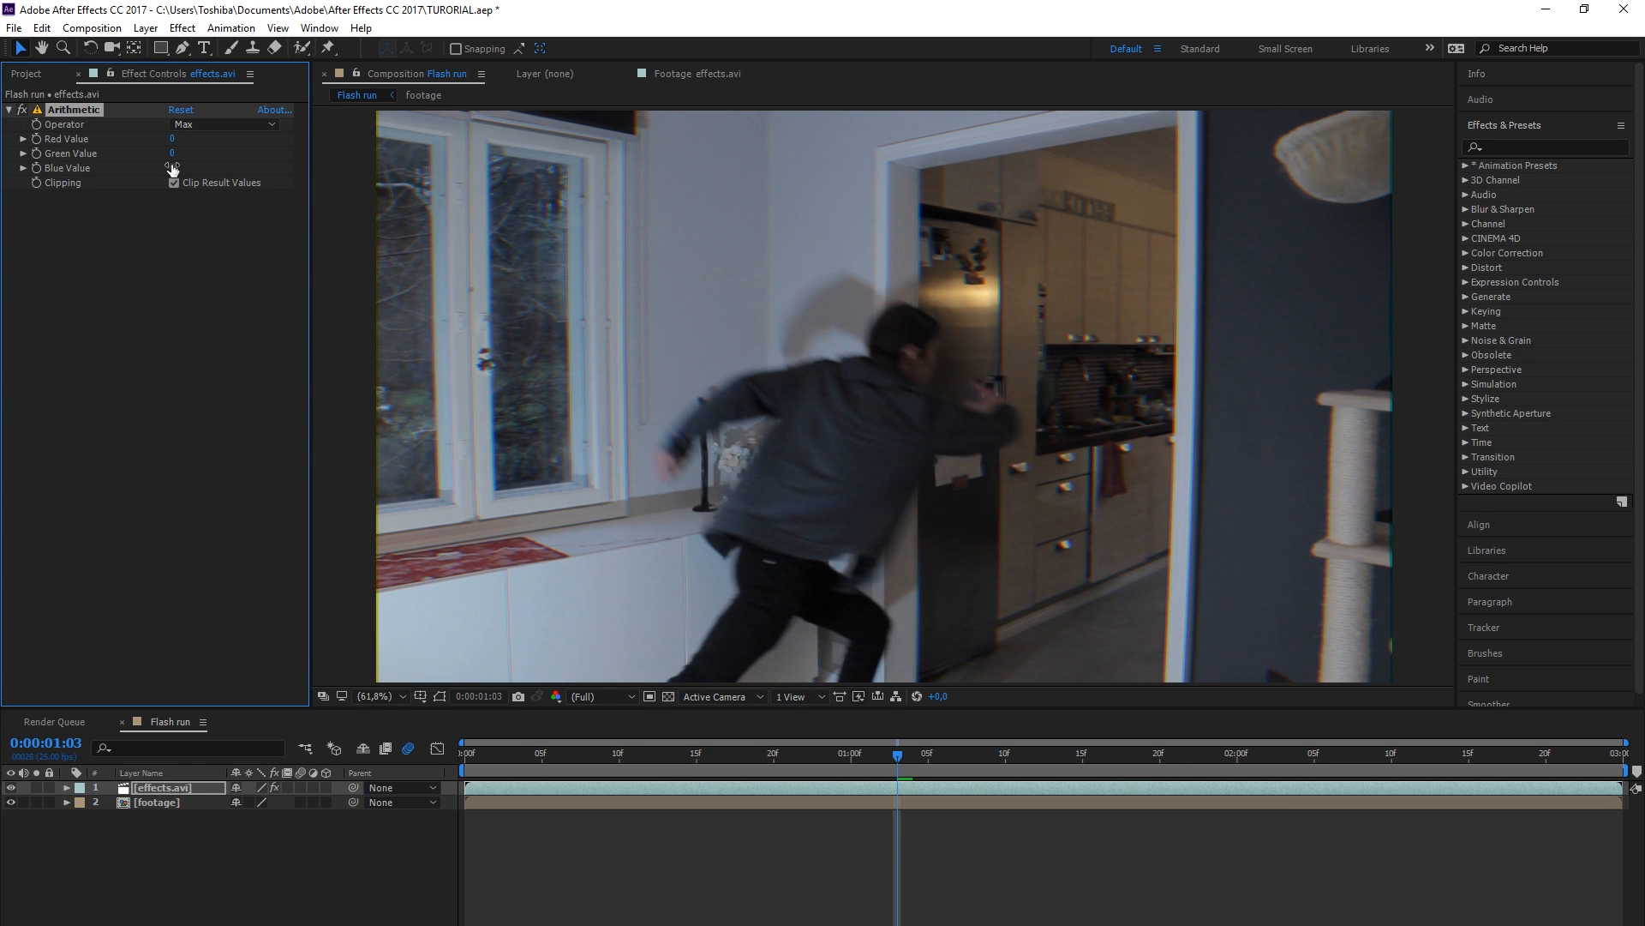
{"action": "left_click", "coordinate": [770, 784]}
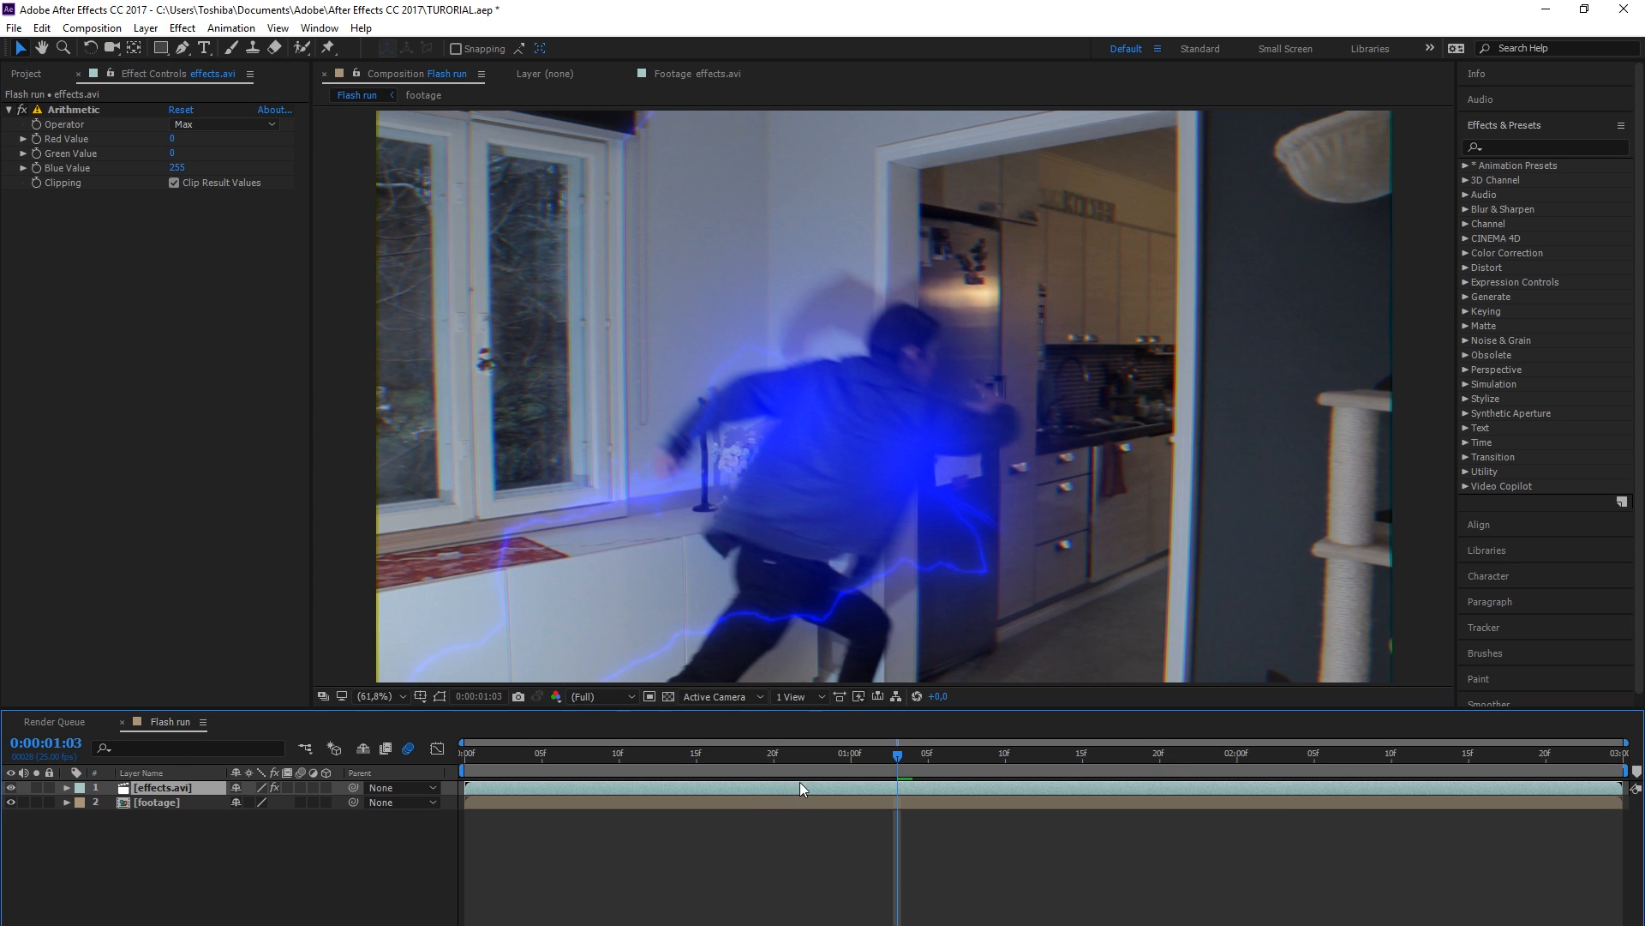
Duplicate the effects.avi layer twice, setting one copy to green 255 only and the other to red 255 only in Arithmetic
{"action": "key", "text": "ctrl+d"}
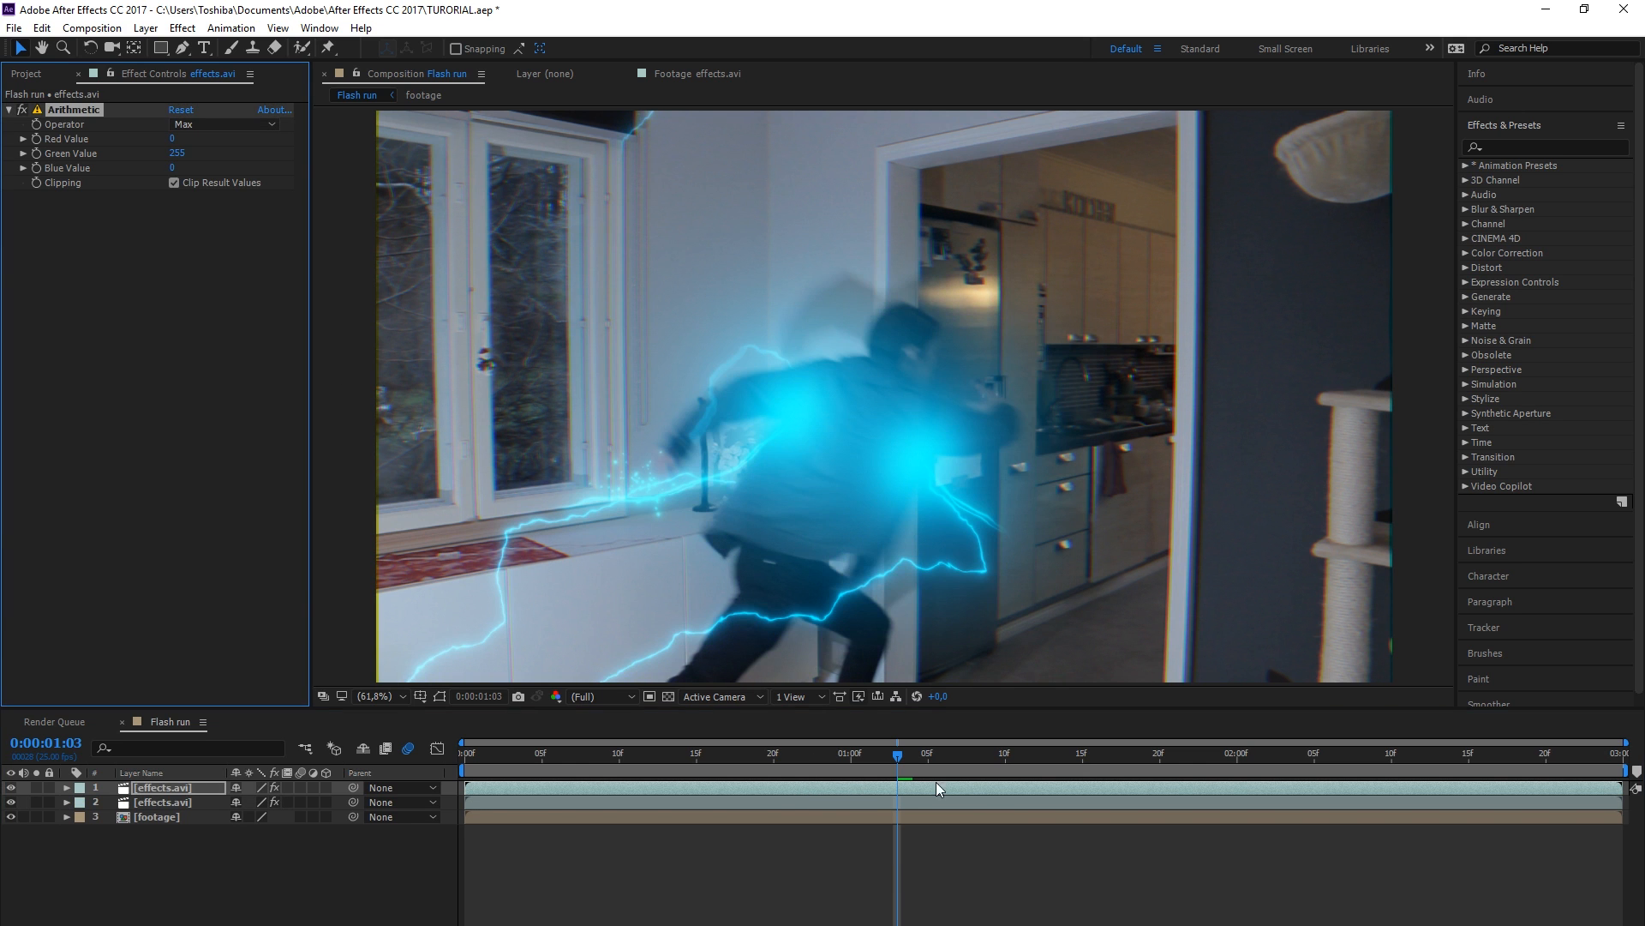
{"action": "left_click", "coordinate": [889, 788]}
{"action": "key", "text": "ctrl+d"}
{"action": "left_click", "coordinate": [177, 154]}
{"action": "type", "text": "0"}
{"action": "key", "text": "Return"}
{"action": "left_click_drag", "start_coordinate": [173, 139], "coordinate": [396, 139]}
{"action": "left_click", "coordinate": [775, 874]}
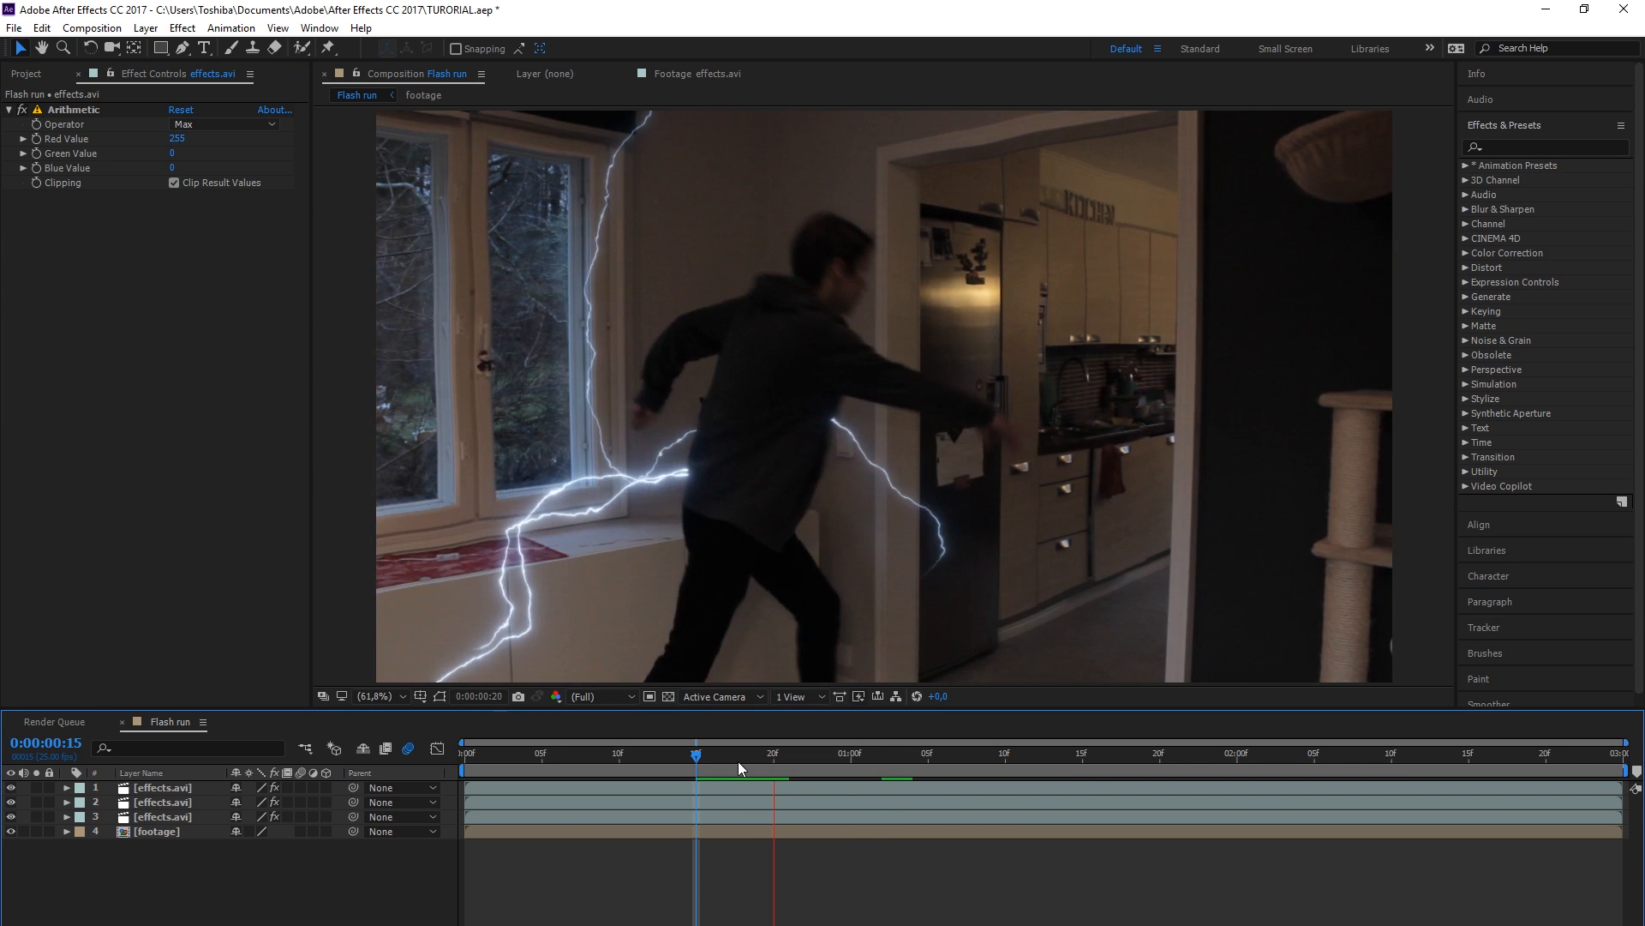
Go to 0:00:00:22, fit the composition in view and remove Optics Compensation from the lowest effects.avi layer
{"action": "left_click_drag", "start_coordinate": [742, 761], "coordinate": [833, 764]}
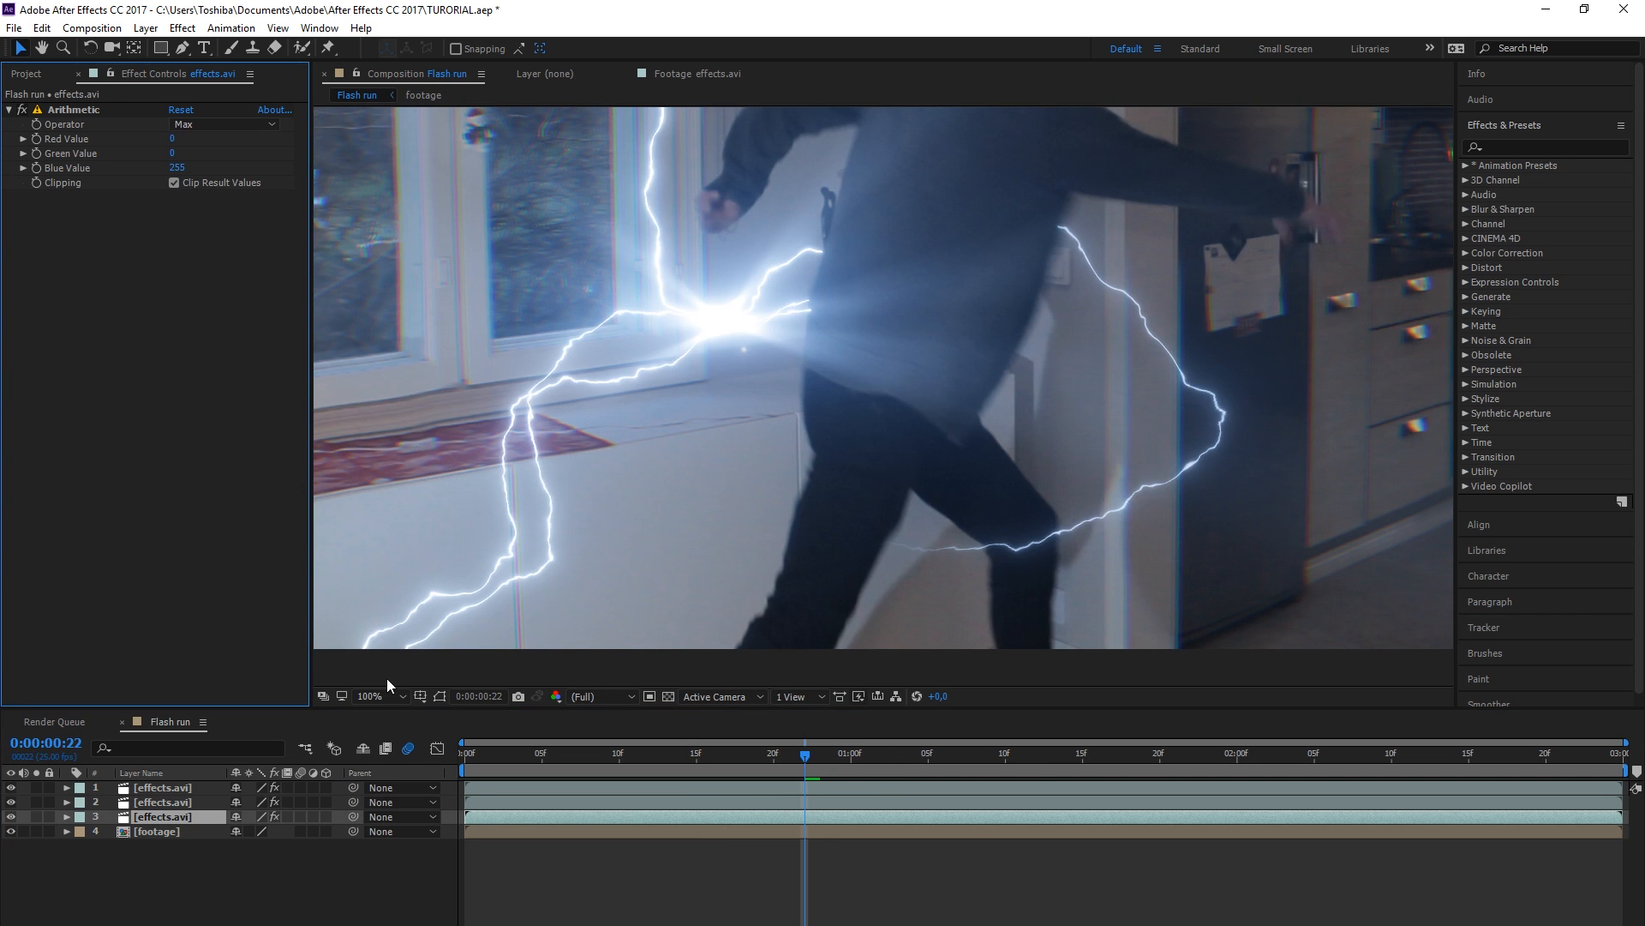
{"action": "left_click", "coordinate": [379, 696]}
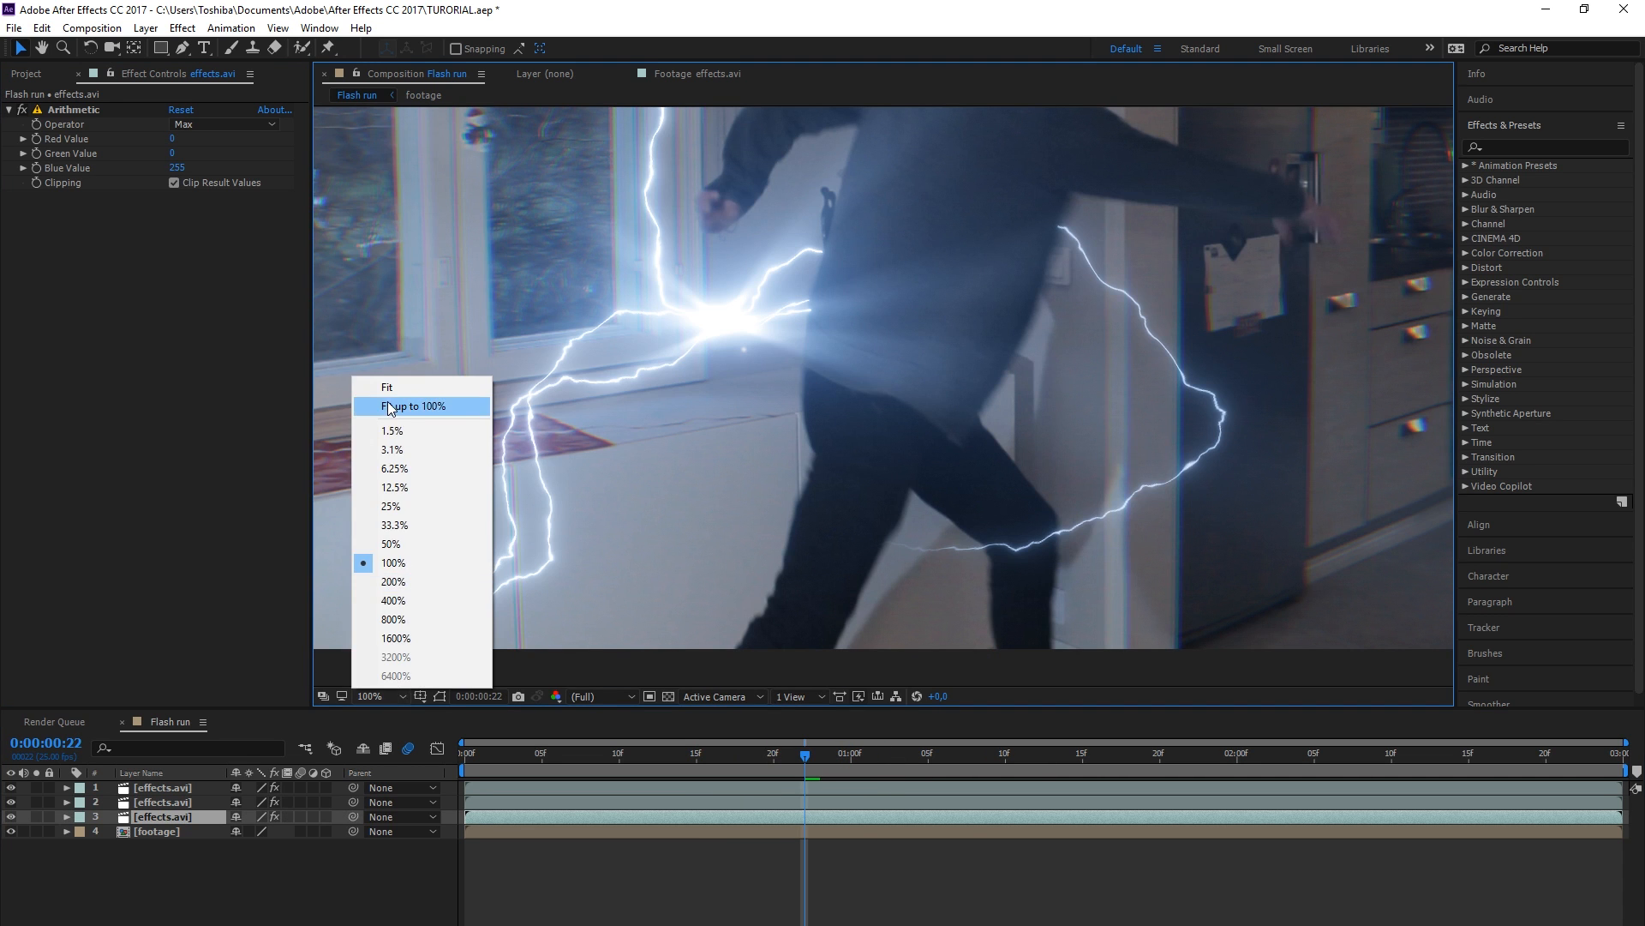
{"action": "left_click", "coordinate": [388, 401]}
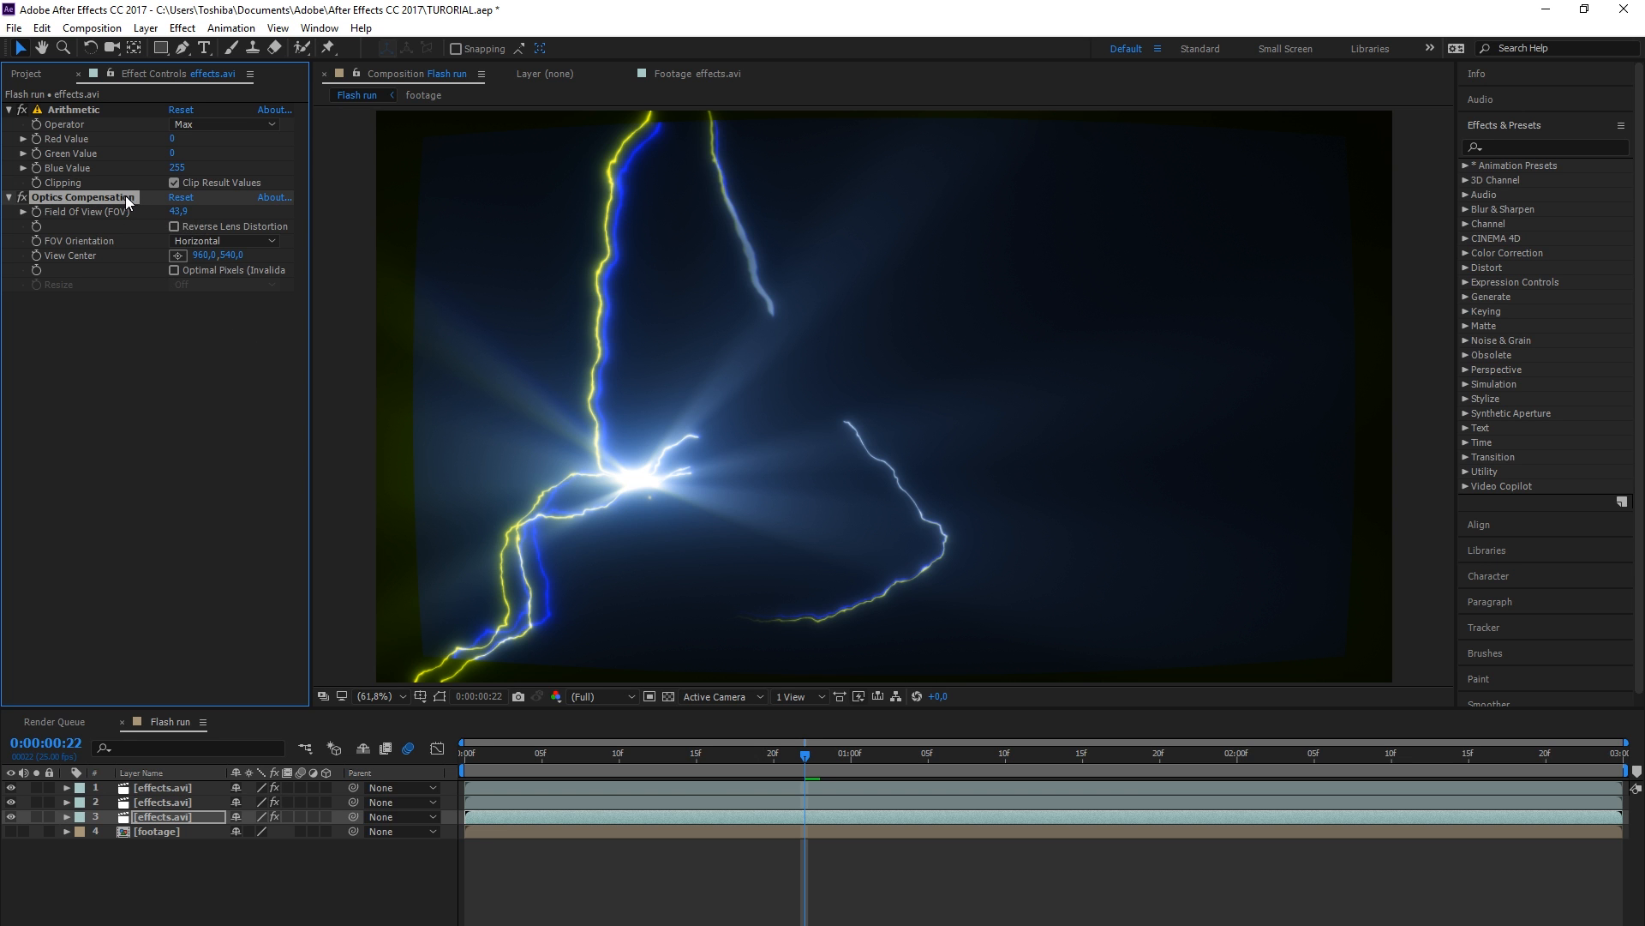
{"action": "key", "text": "Delete"}
Apply Optics Compensation to the green effects.avi layer with Reverse Lens Distortion enabled and a field of view of 12
{"action": "left_click", "coordinate": [691, 803]}
{"action": "left_click", "coordinate": [181, 29]}
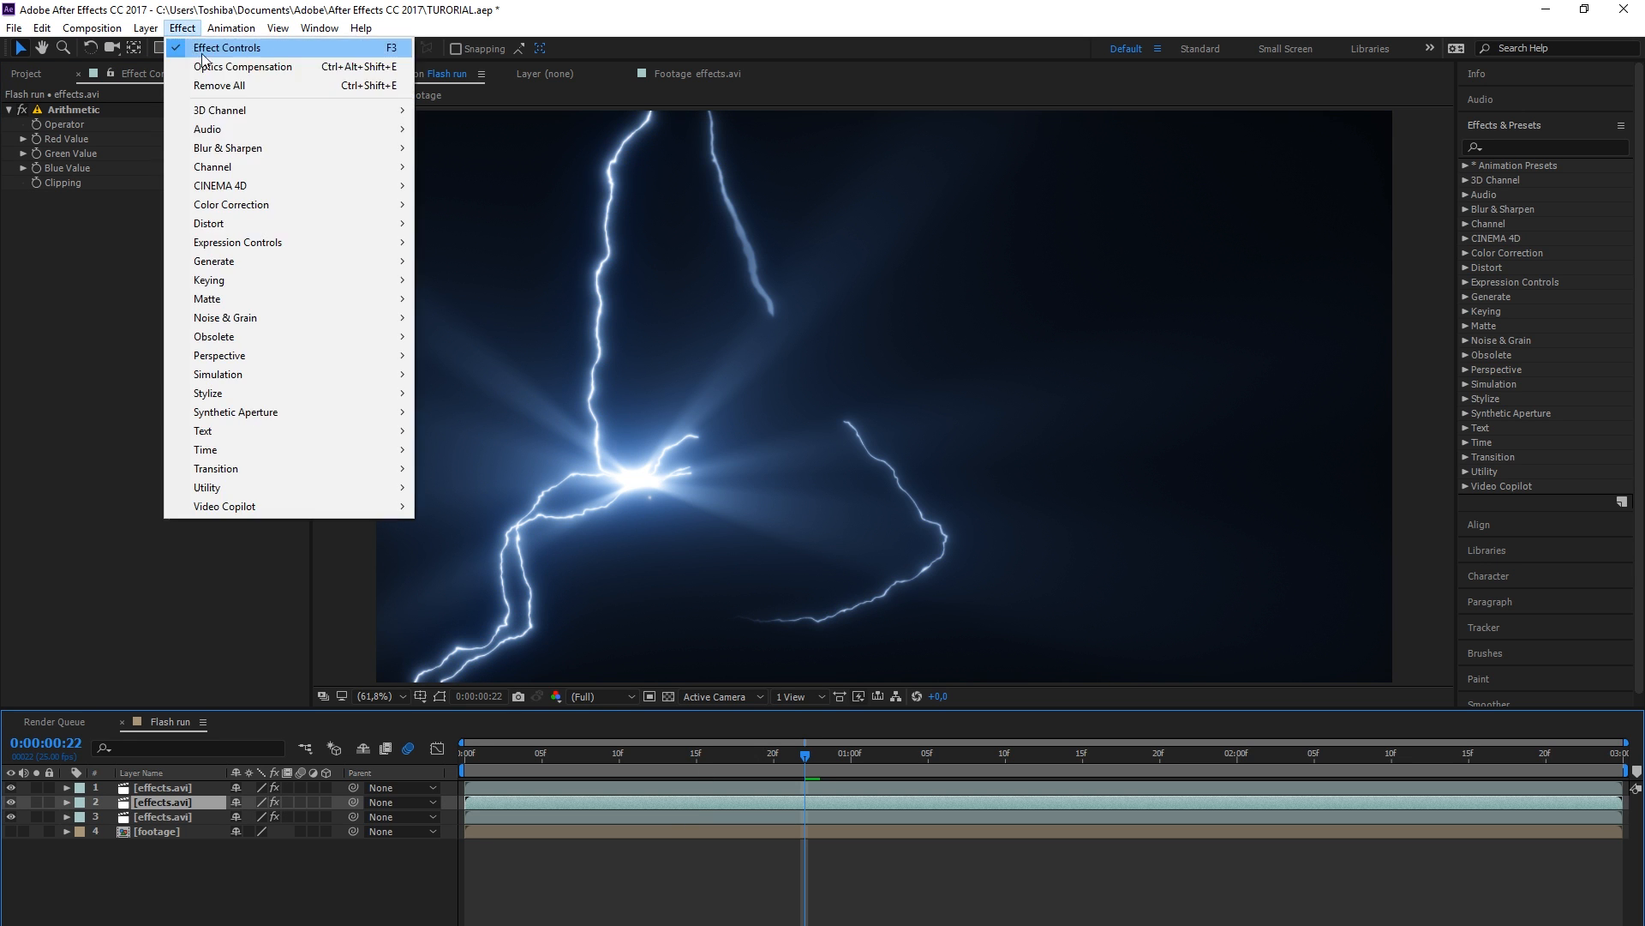
{"action": "left_click", "coordinate": [233, 65]}
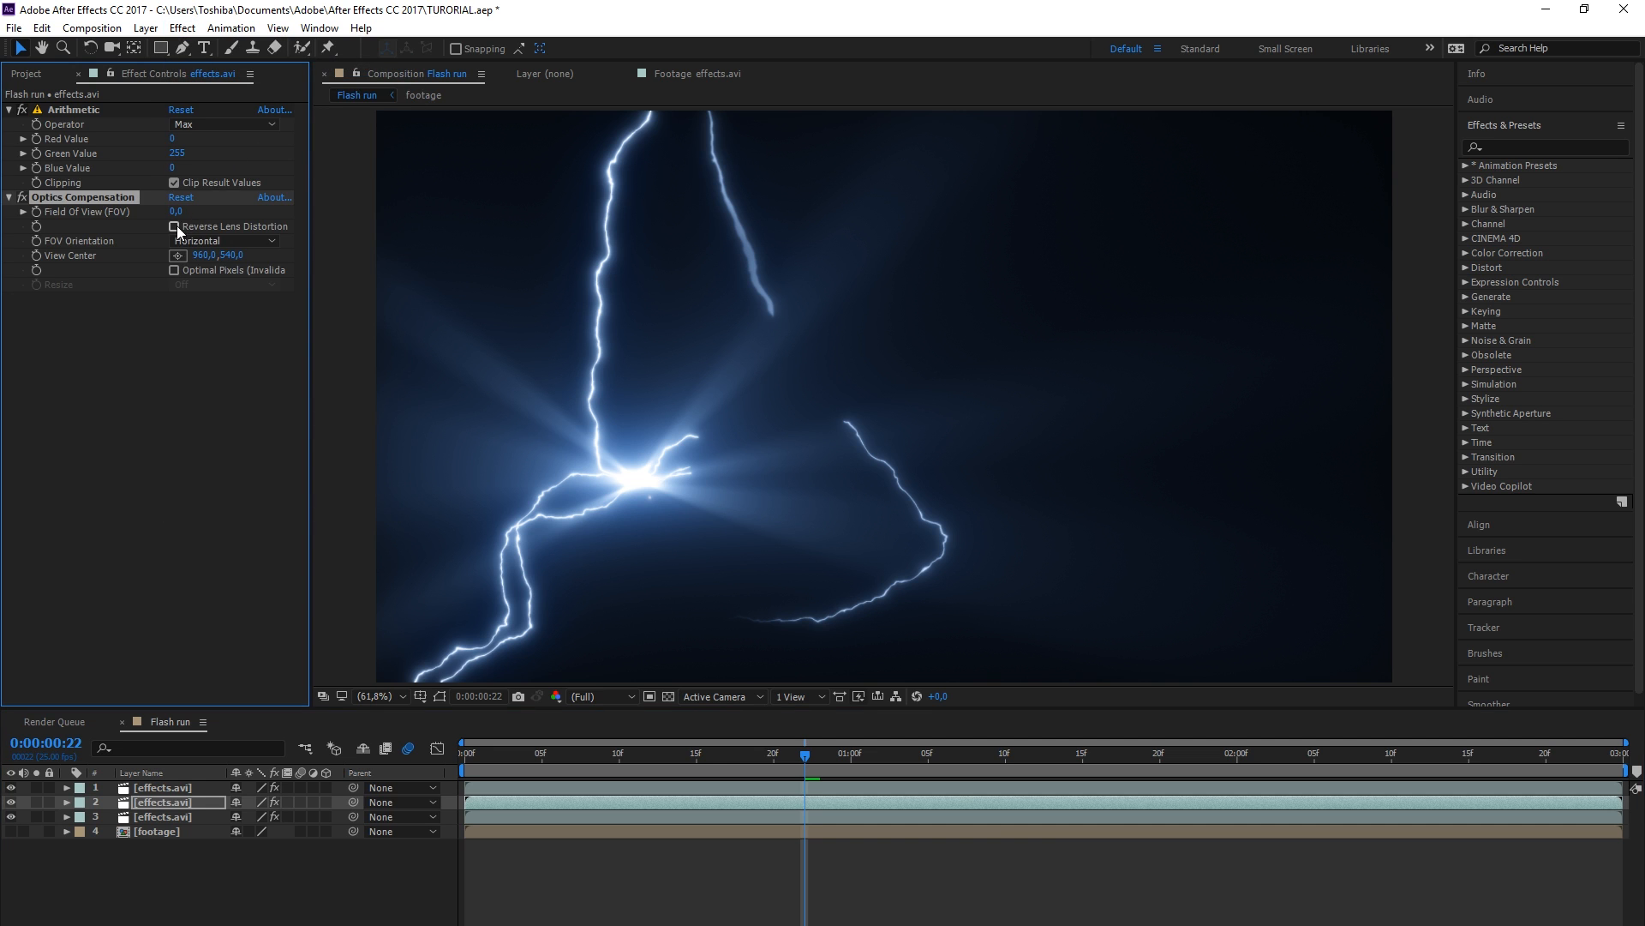
{"action": "left_click", "coordinate": [174, 226]}
{"action": "left_click", "coordinate": [182, 211]}
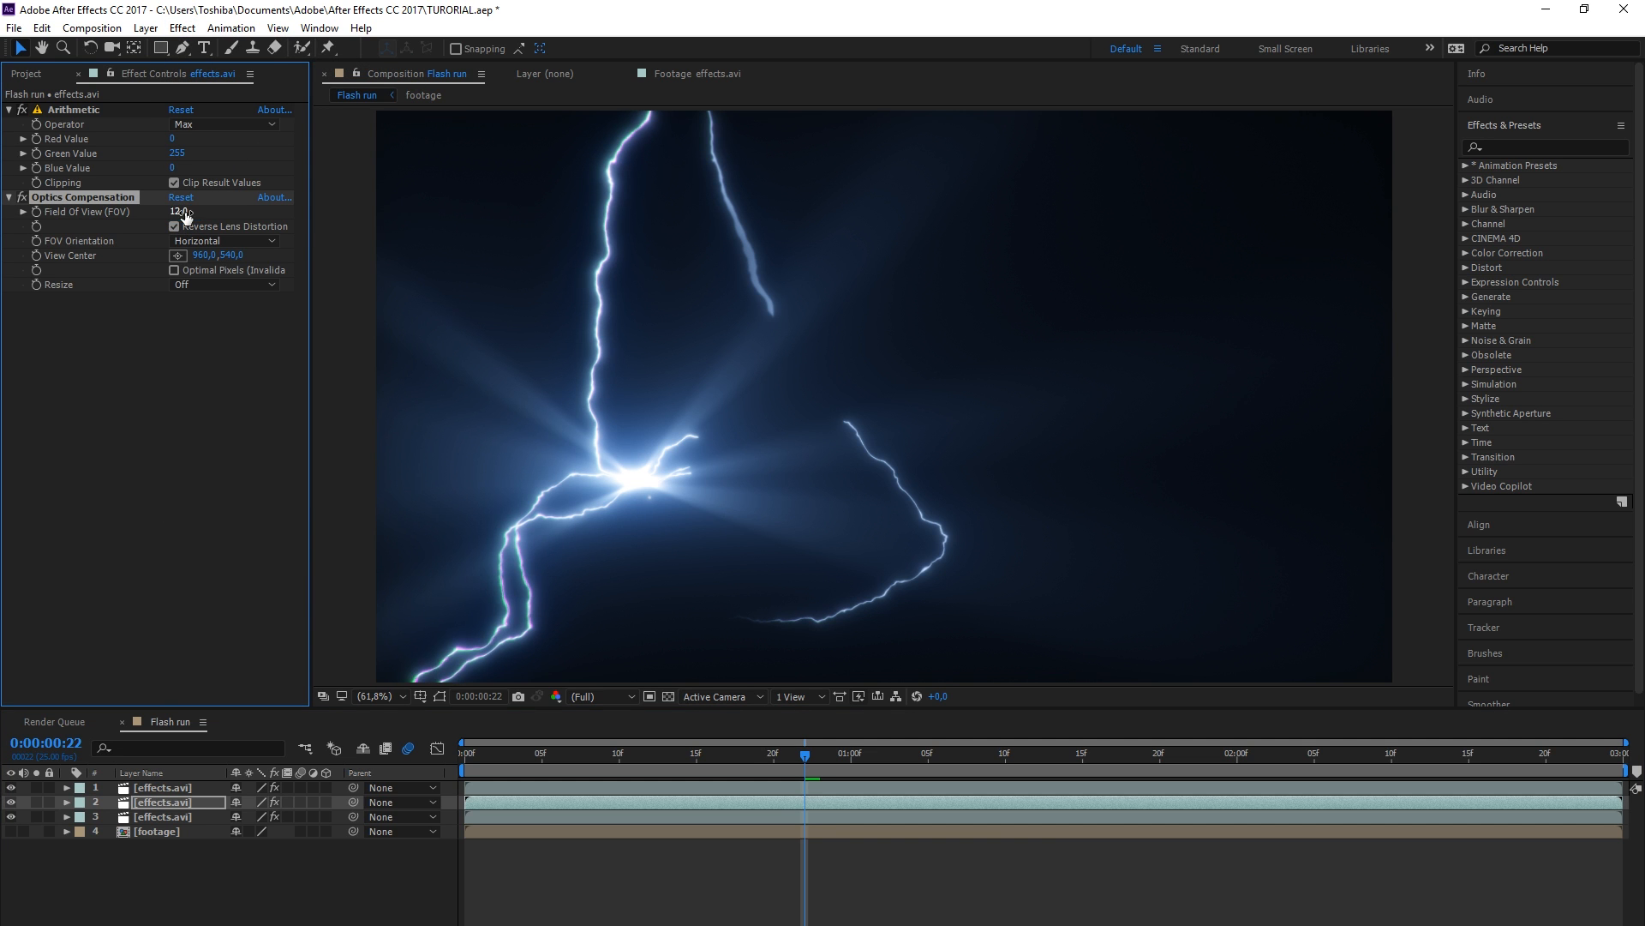
Apply Optics Compensation to the blue effects.avi layer with Reverse Lens Distortion enabled and a field of view of 20
{"action": "left_click", "coordinate": [853, 818]}
{"action": "left_click", "coordinate": [181, 28]}
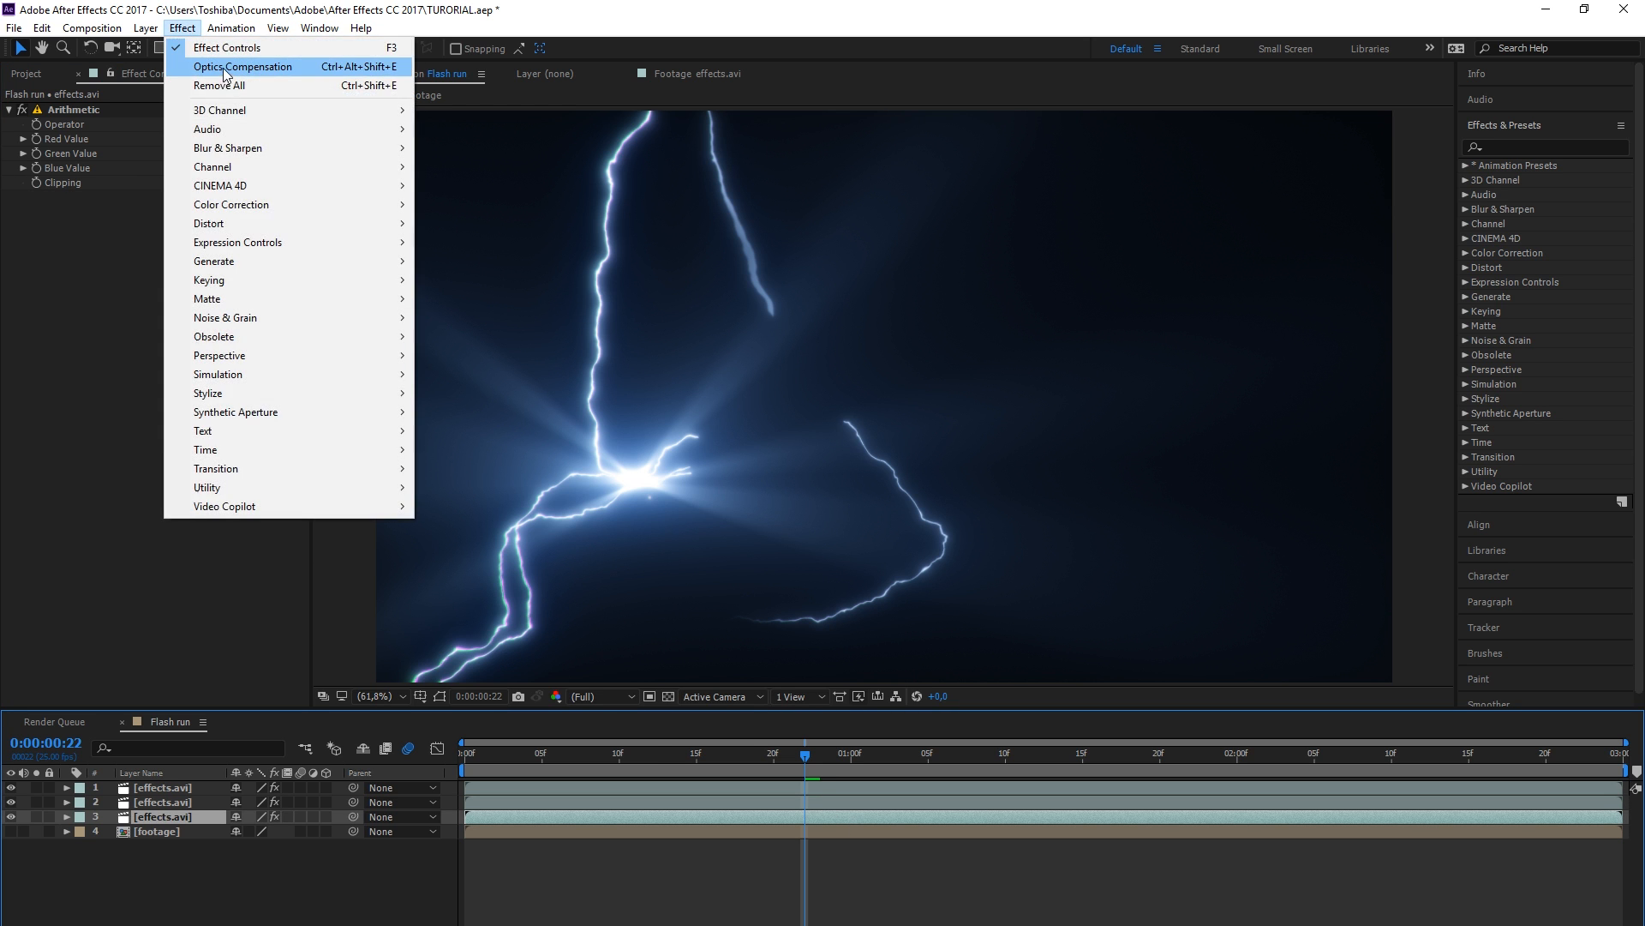
{"action": "left_click", "coordinate": [225, 66]}
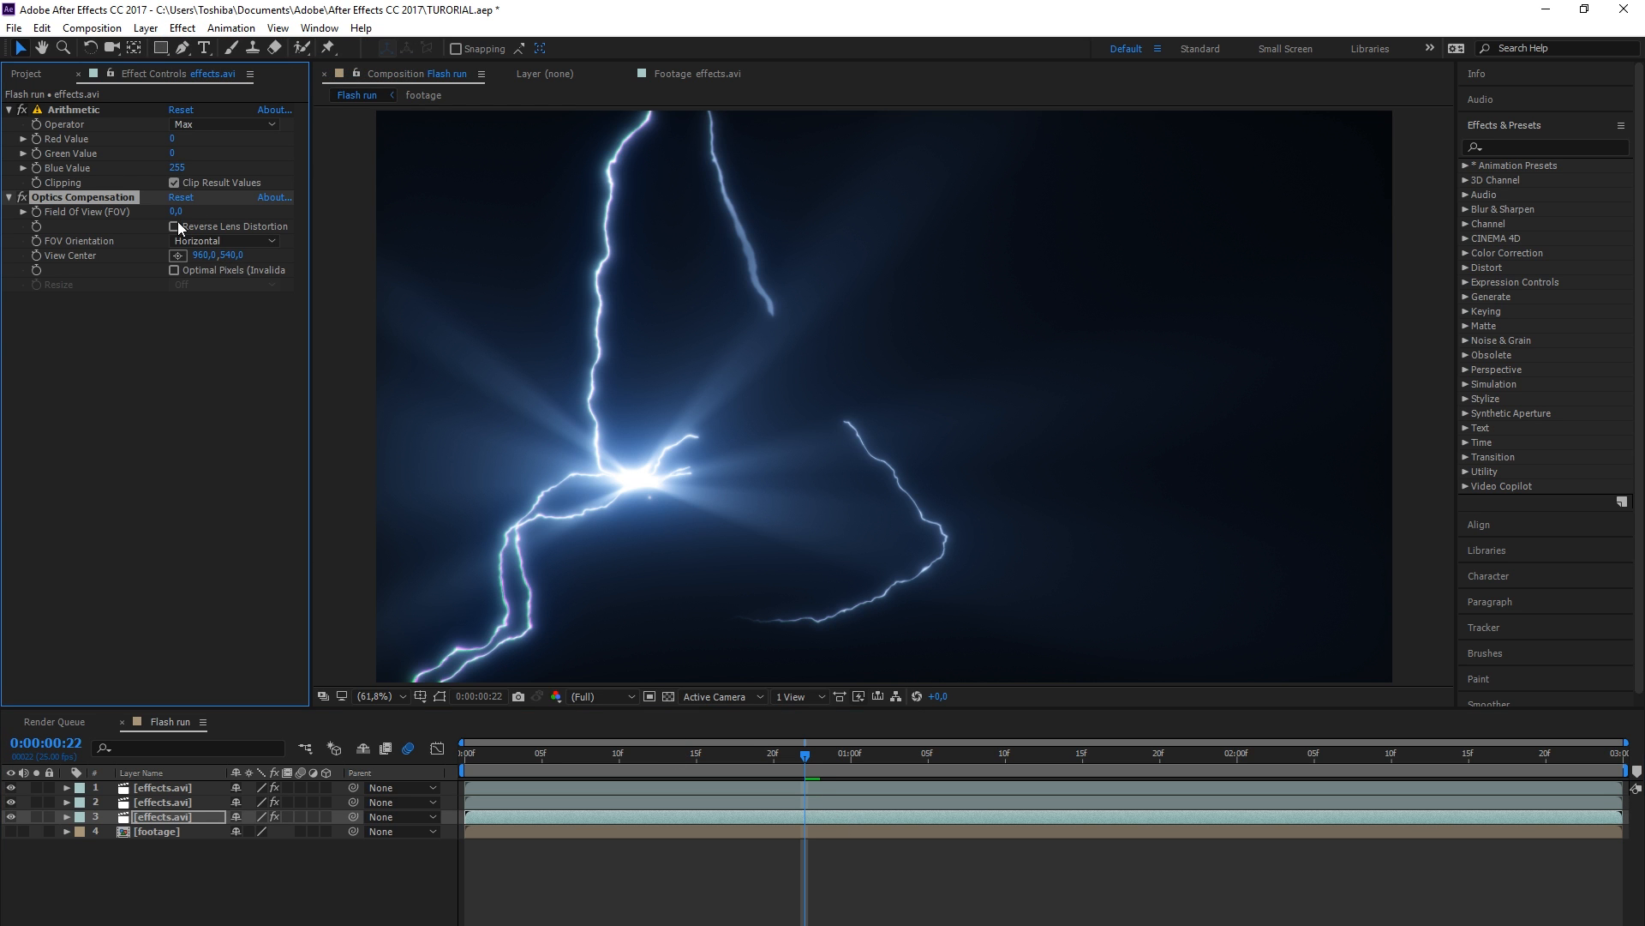
{"action": "left_click", "coordinate": [175, 227]}
{"action": "type", "text": "20"}
{"action": "left_click", "coordinate": [737, 475]}
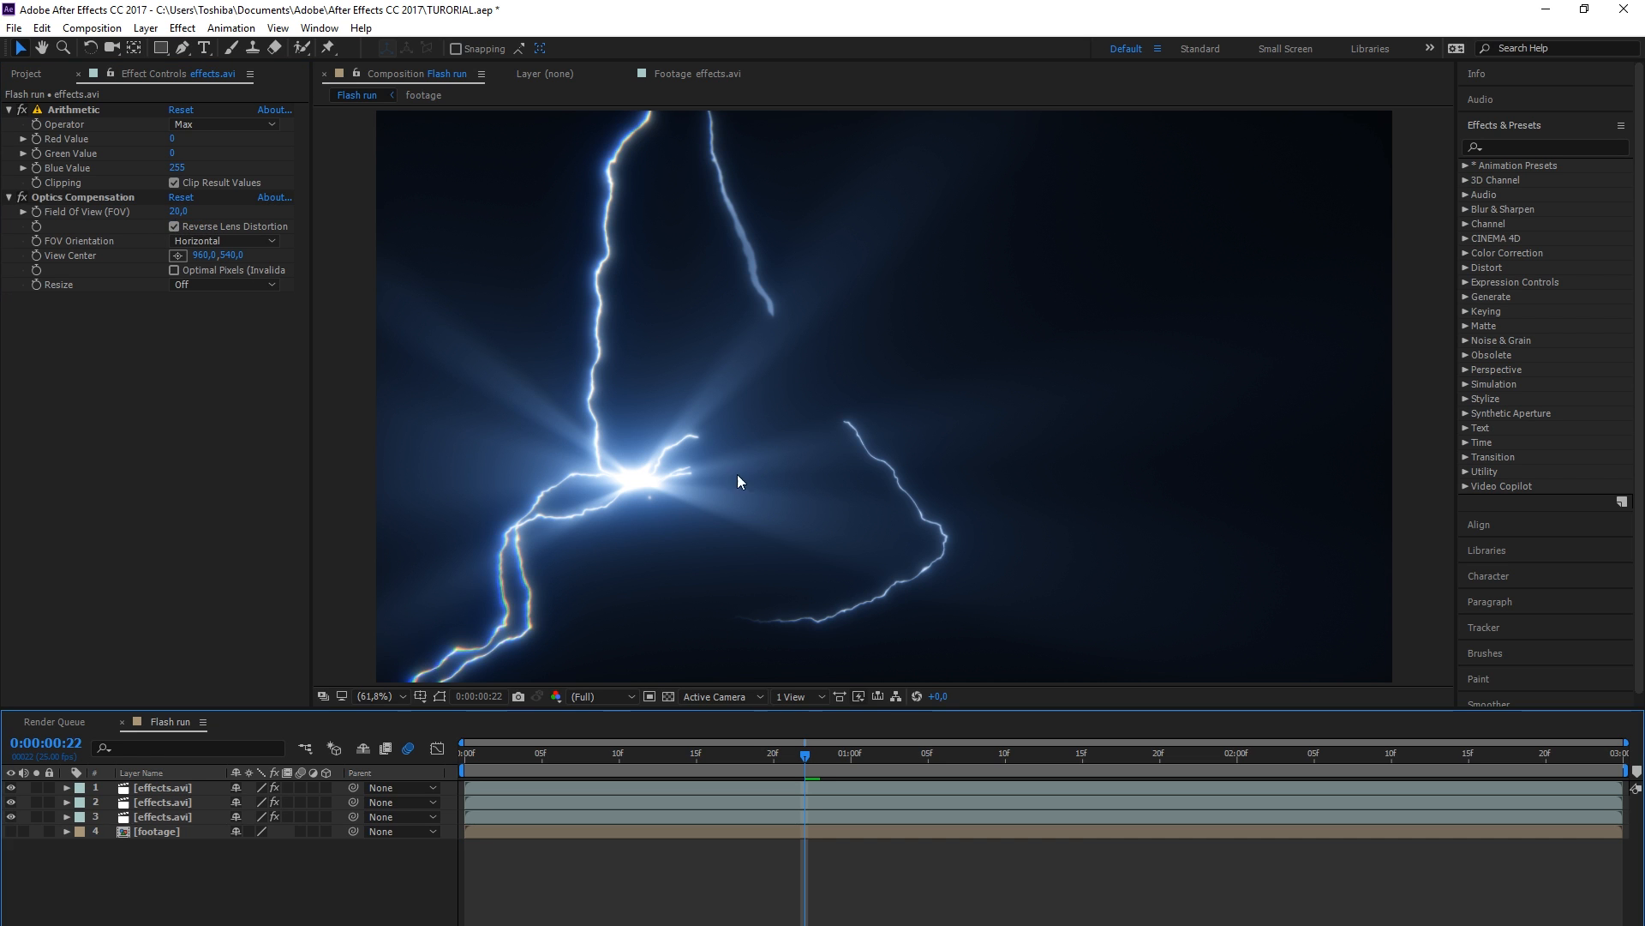
Examine the color fringing on the lightning up close and preview the composite over the footage
{"action": "scroll", "coordinate": [574, 390], "scroll_direction": "up", "scroll_amount": 4}
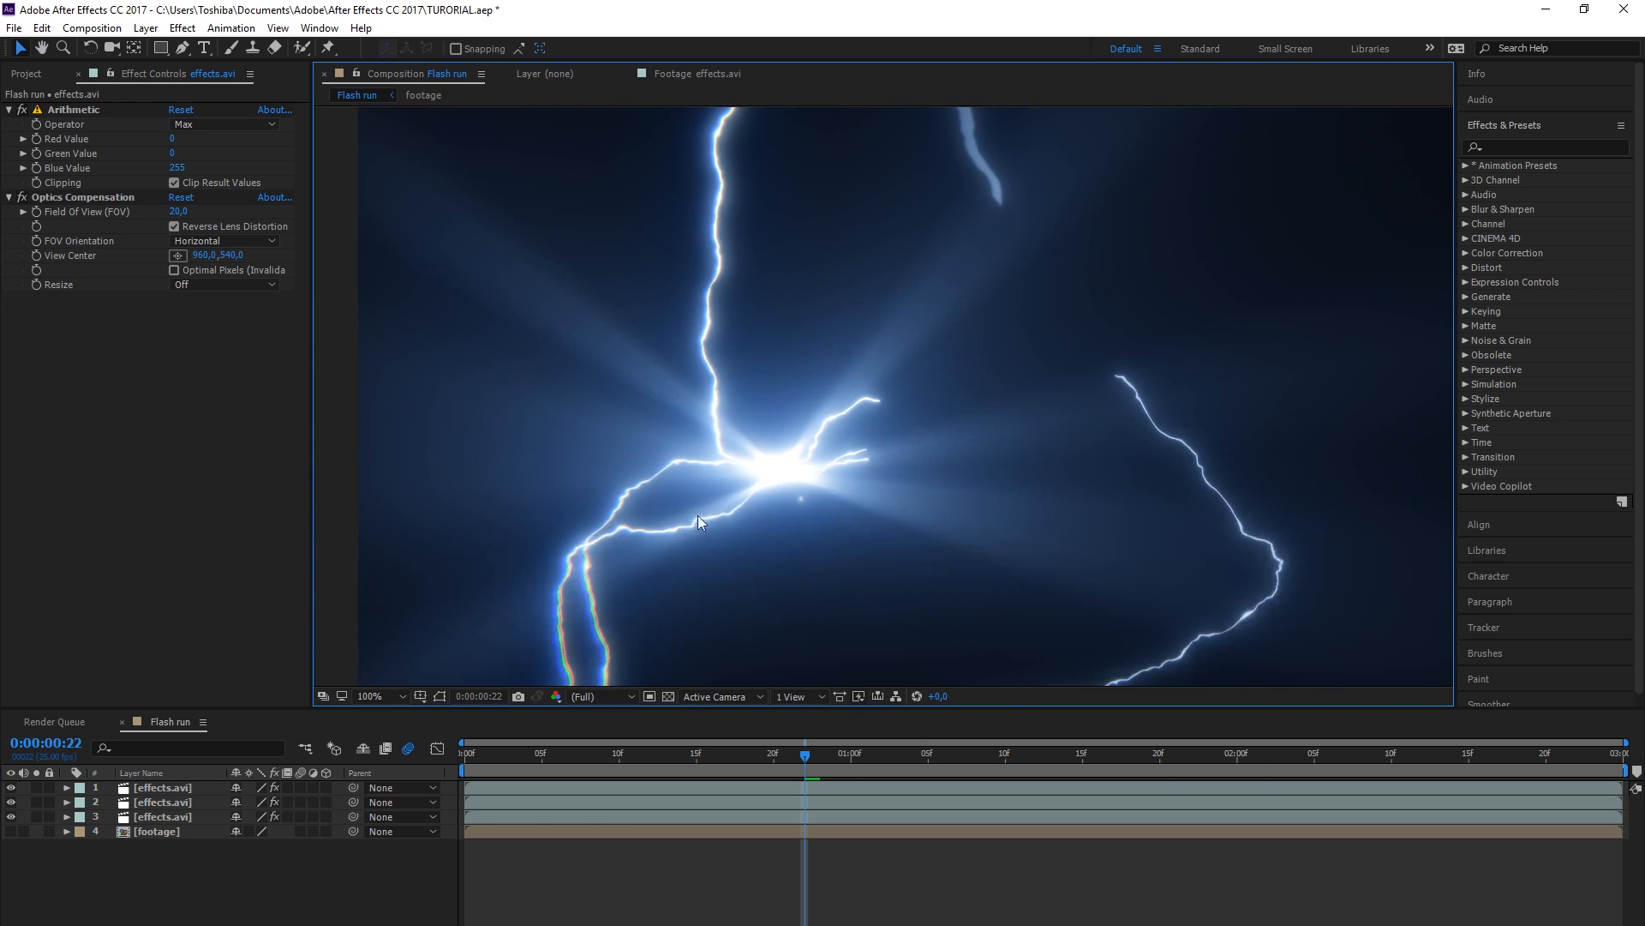
{"action": "scroll", "coordinate": [786, 543], "scroll_direction": "down", "scroll_amount": 4}
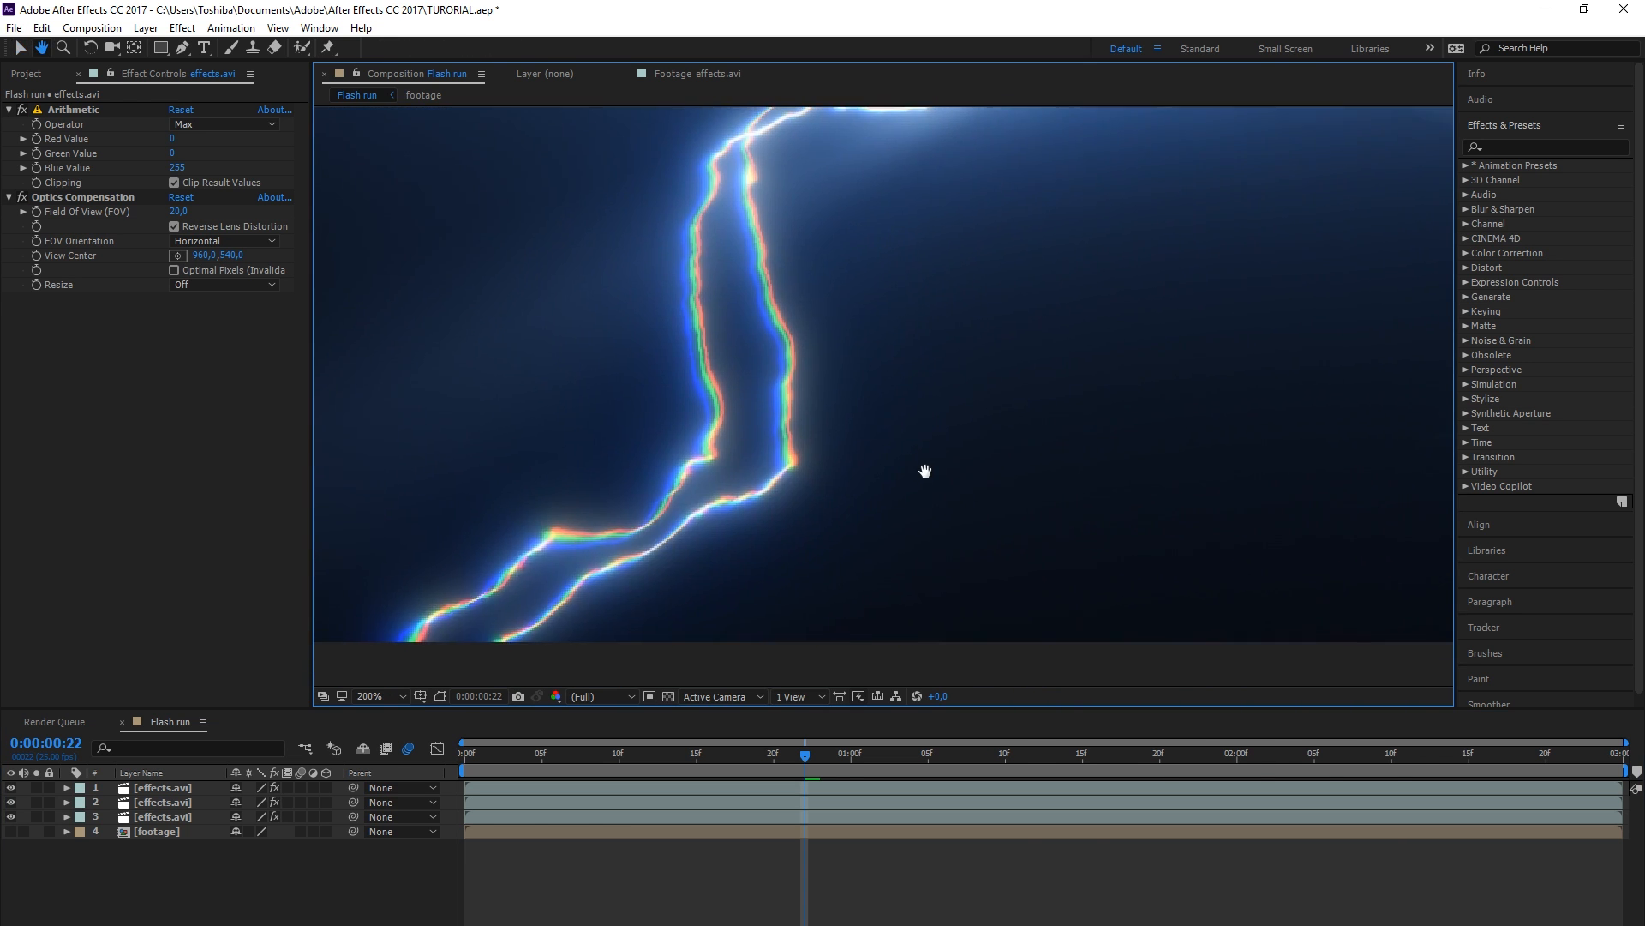
{"action": "key", "text": "space"}
{"action": "left_click_drag", "start_coordinate": [1079, 223], "coordinate": [841, 426]}
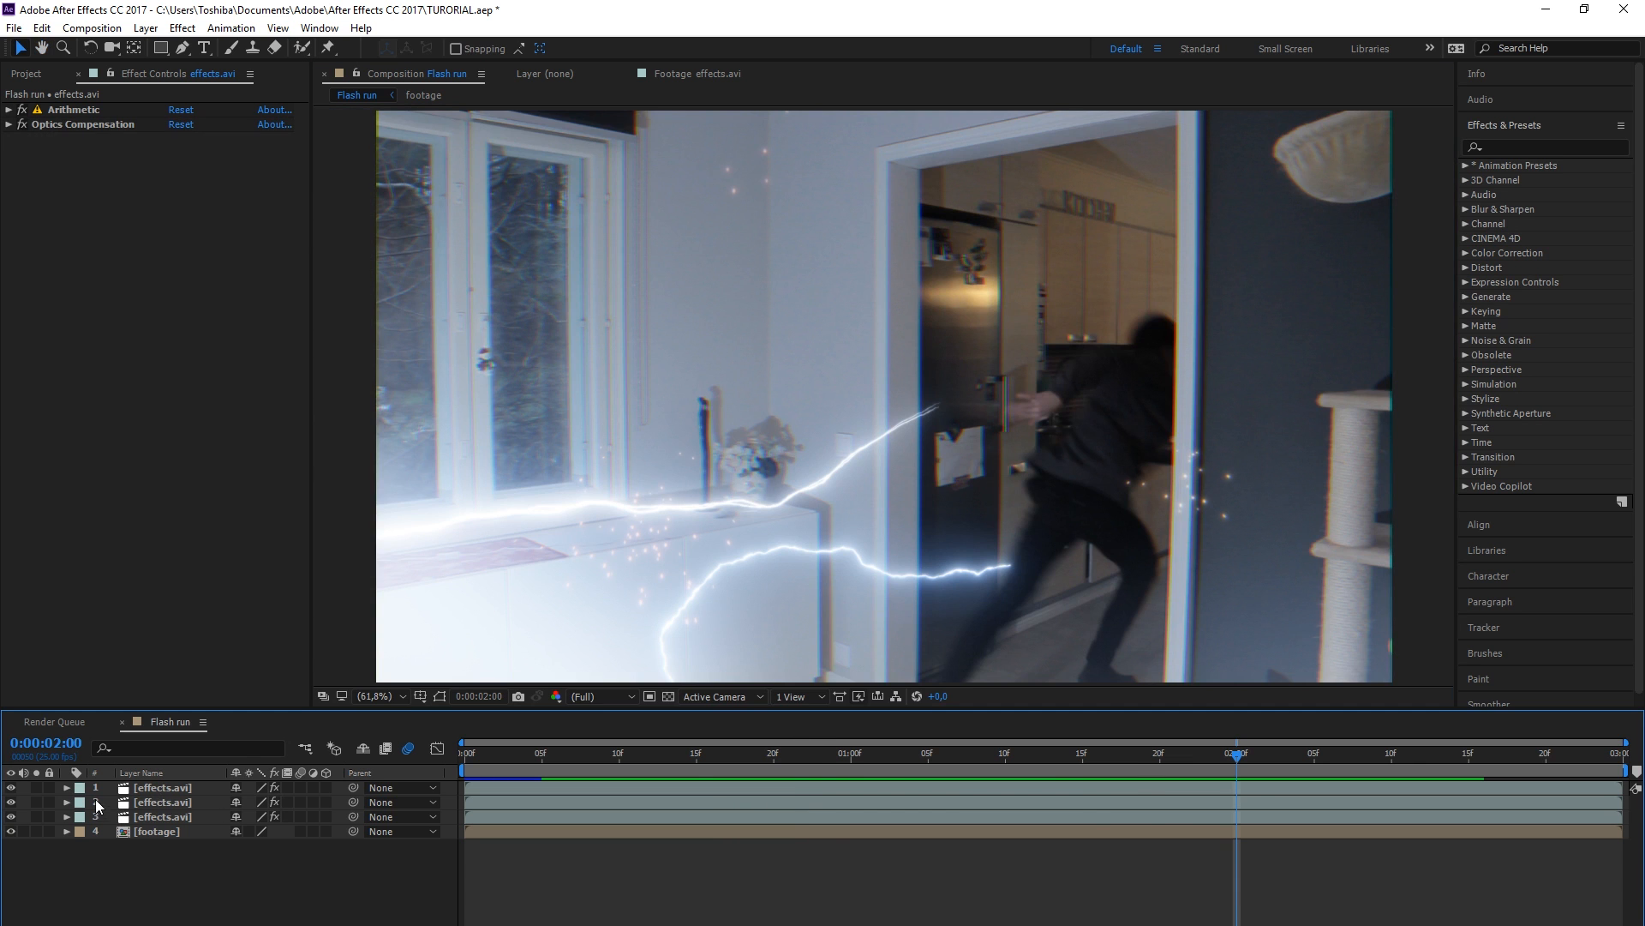
{"action": "left_click_drag", "start_coordinate": [744, 760], "coordinate": [1005, 756]}
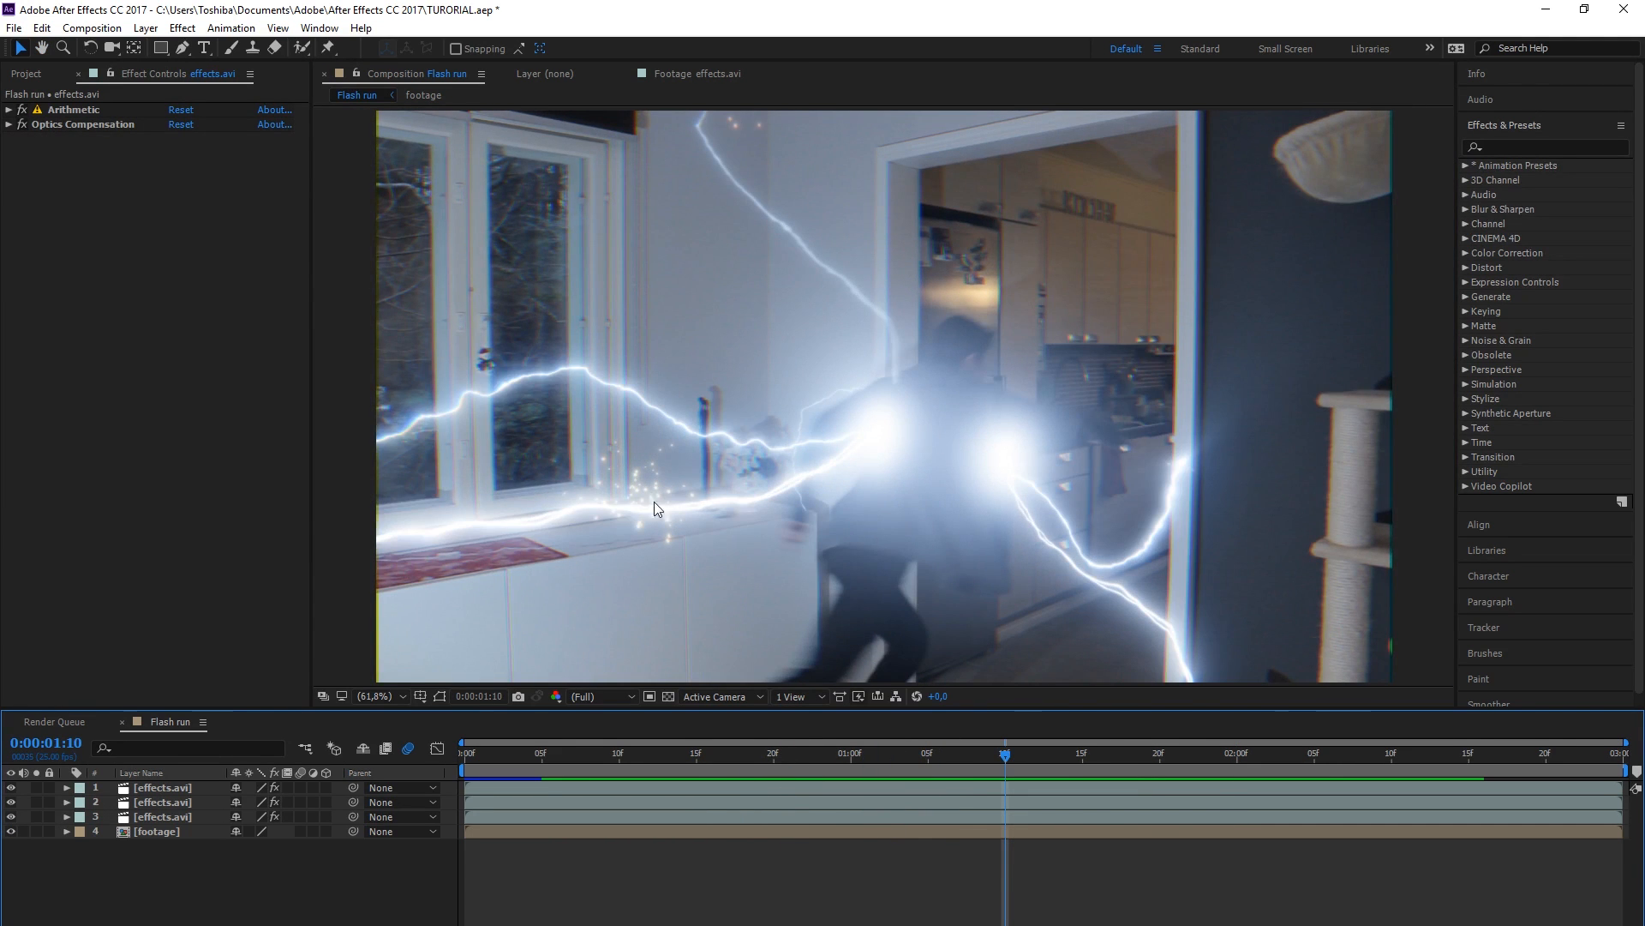
{"action": "key", "text": "space"}
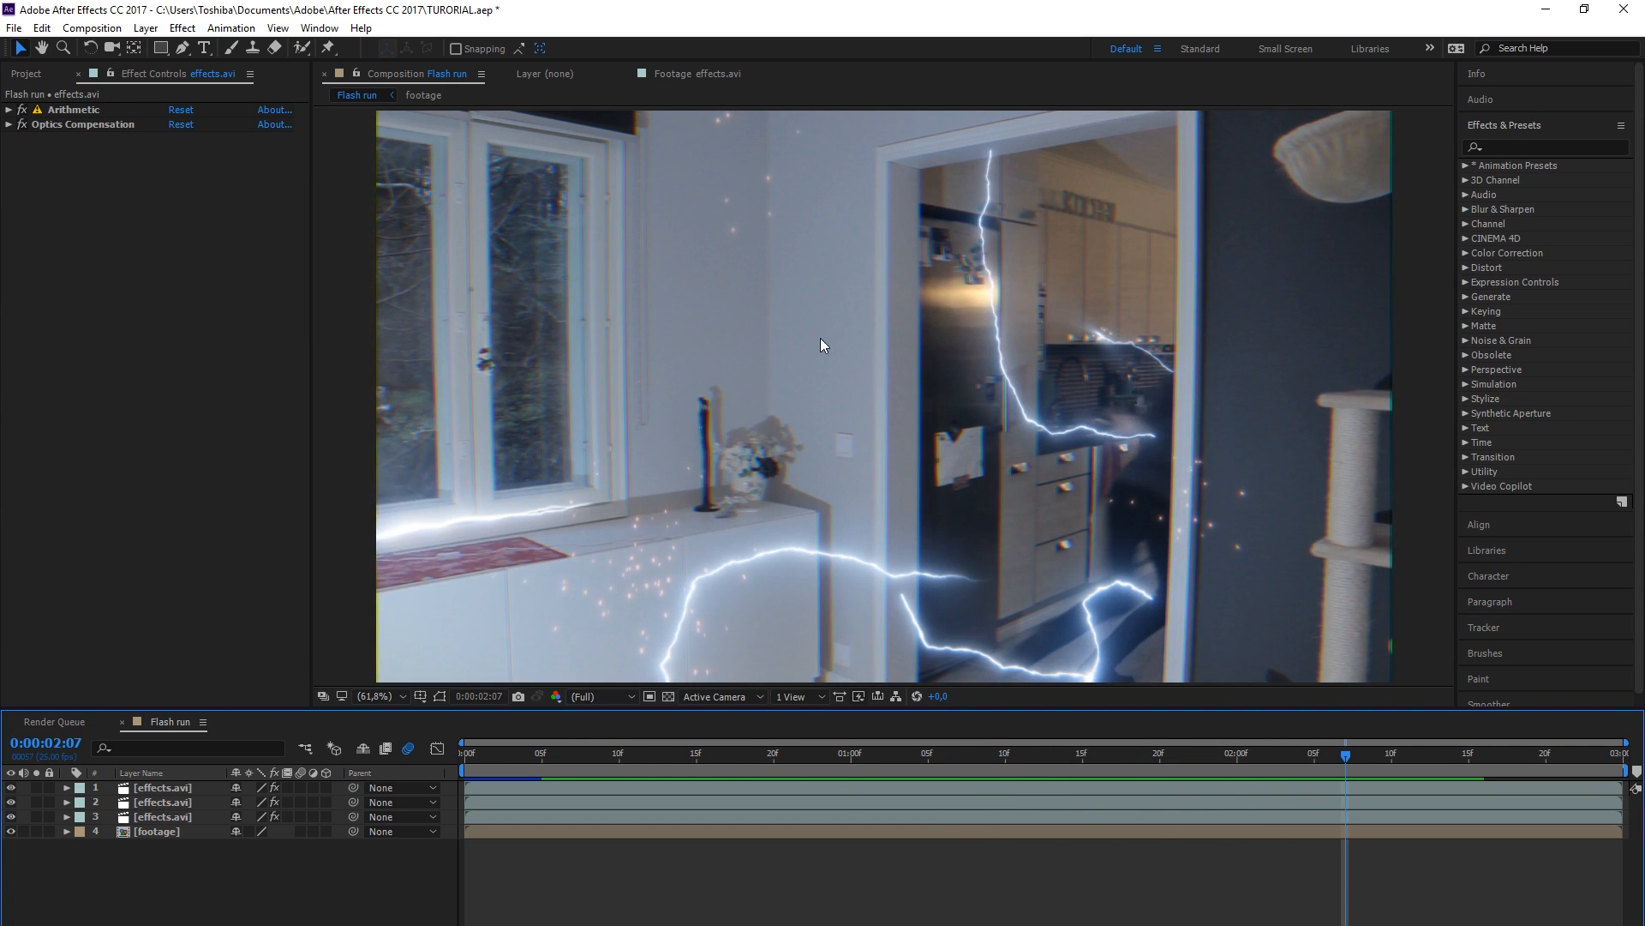
{"action": "left_click", "coordinate": [475, 763]}
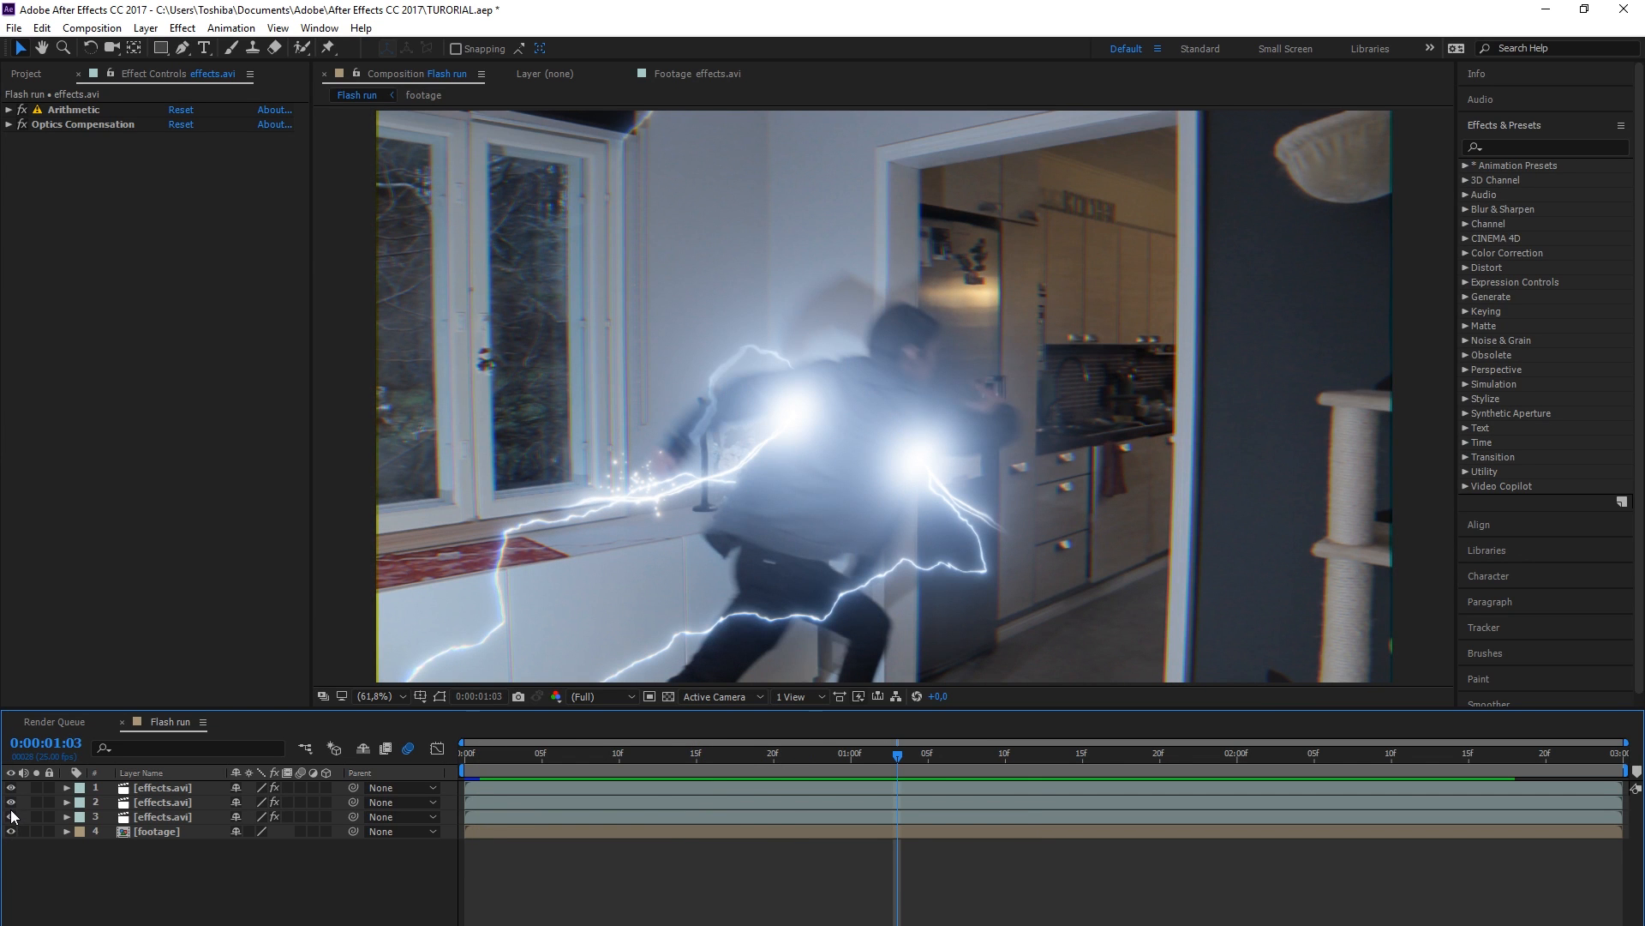
Hide the three effects.avi layers and add an adjustment layer trimmed to start at 0:00:00:22
{"action": "left_click_drag", "start_coordinate": [11, 802], "coordinate": [11, 787]}
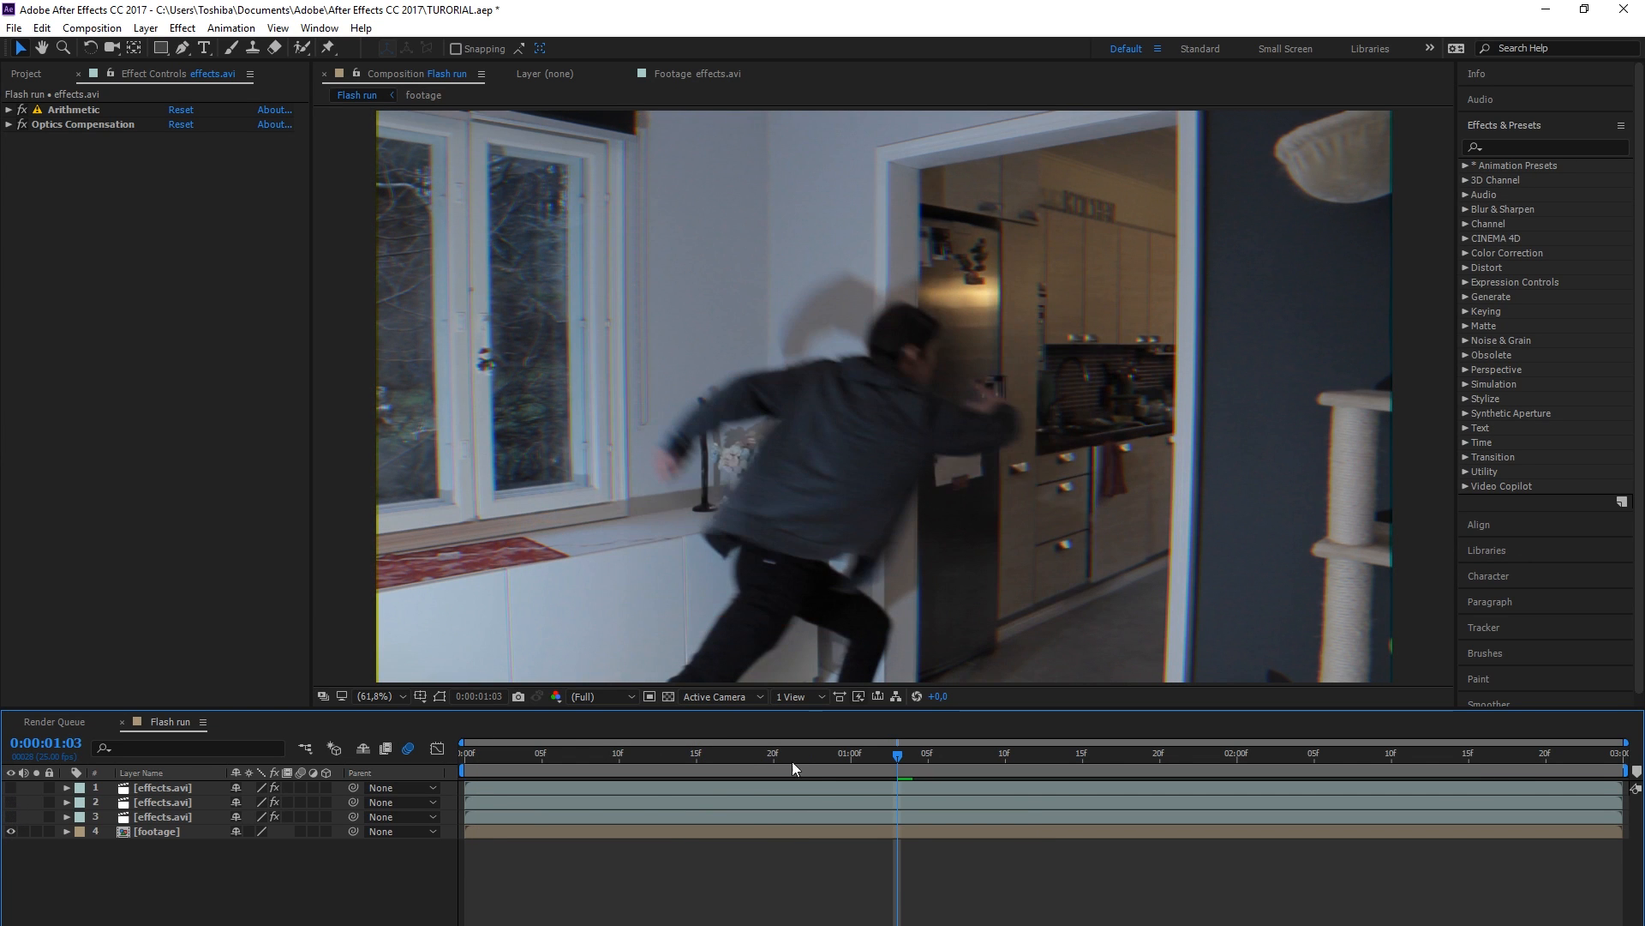
{"action": "left_click_drag", "start_coordinate": [902, 764], "coordinate": [802, 754]}
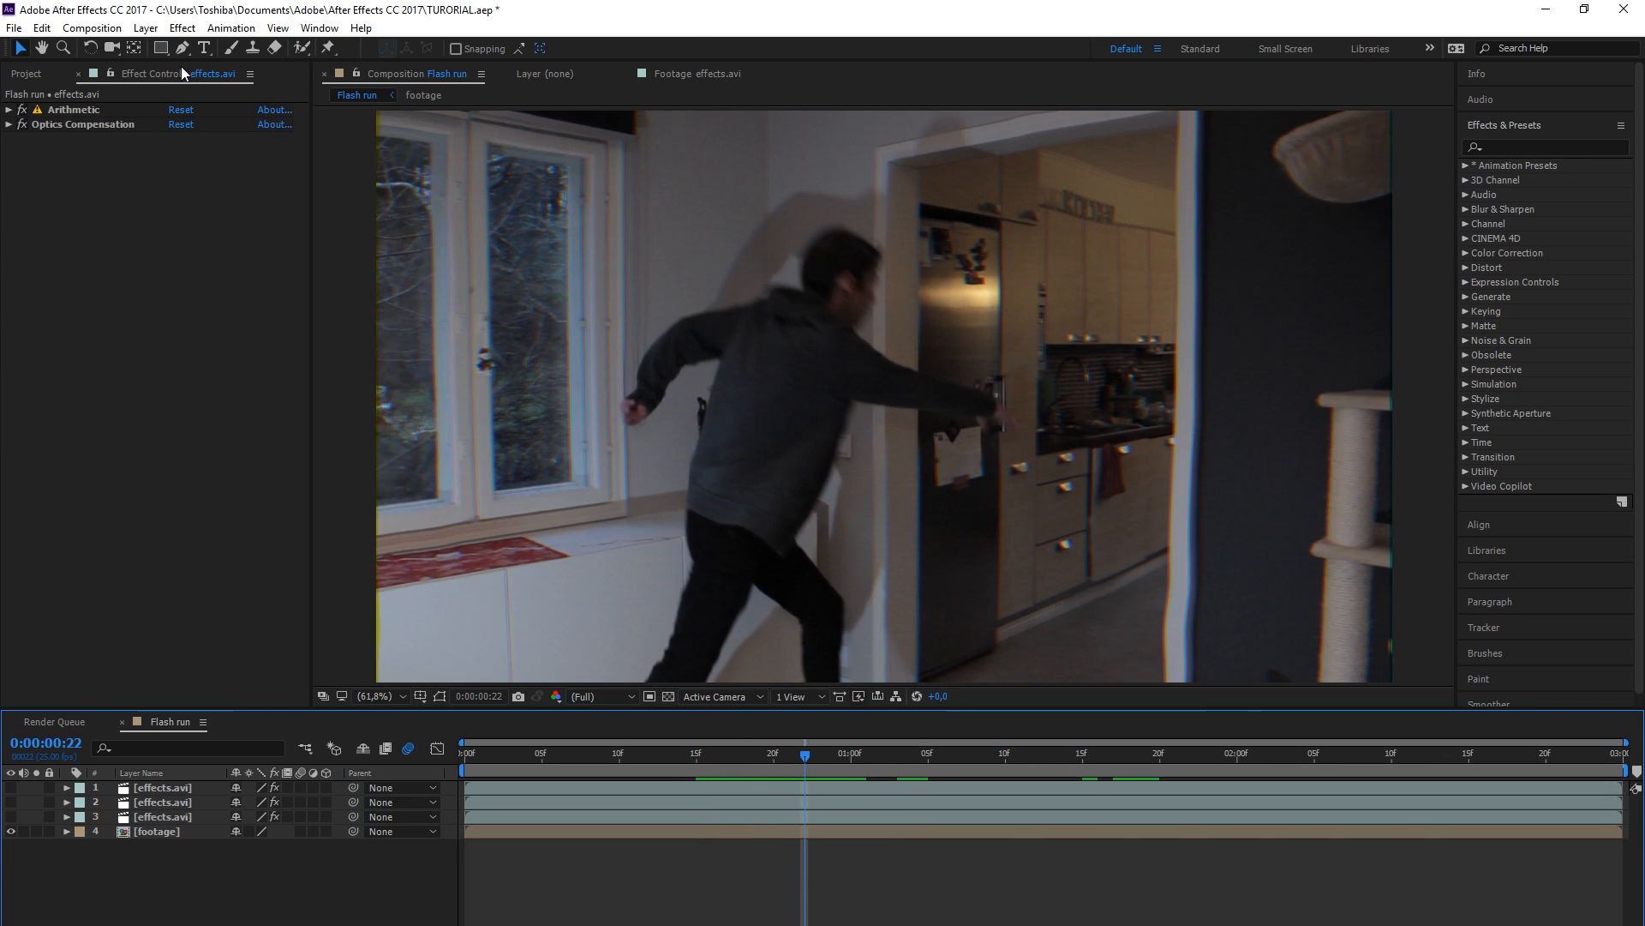
{"action": "left_click", "coordinate": [146, 27]}
{"action": "mouse_move", "coordinate": [171, 52]}
{"action": "left_click", "coordinate": [498, 167]}
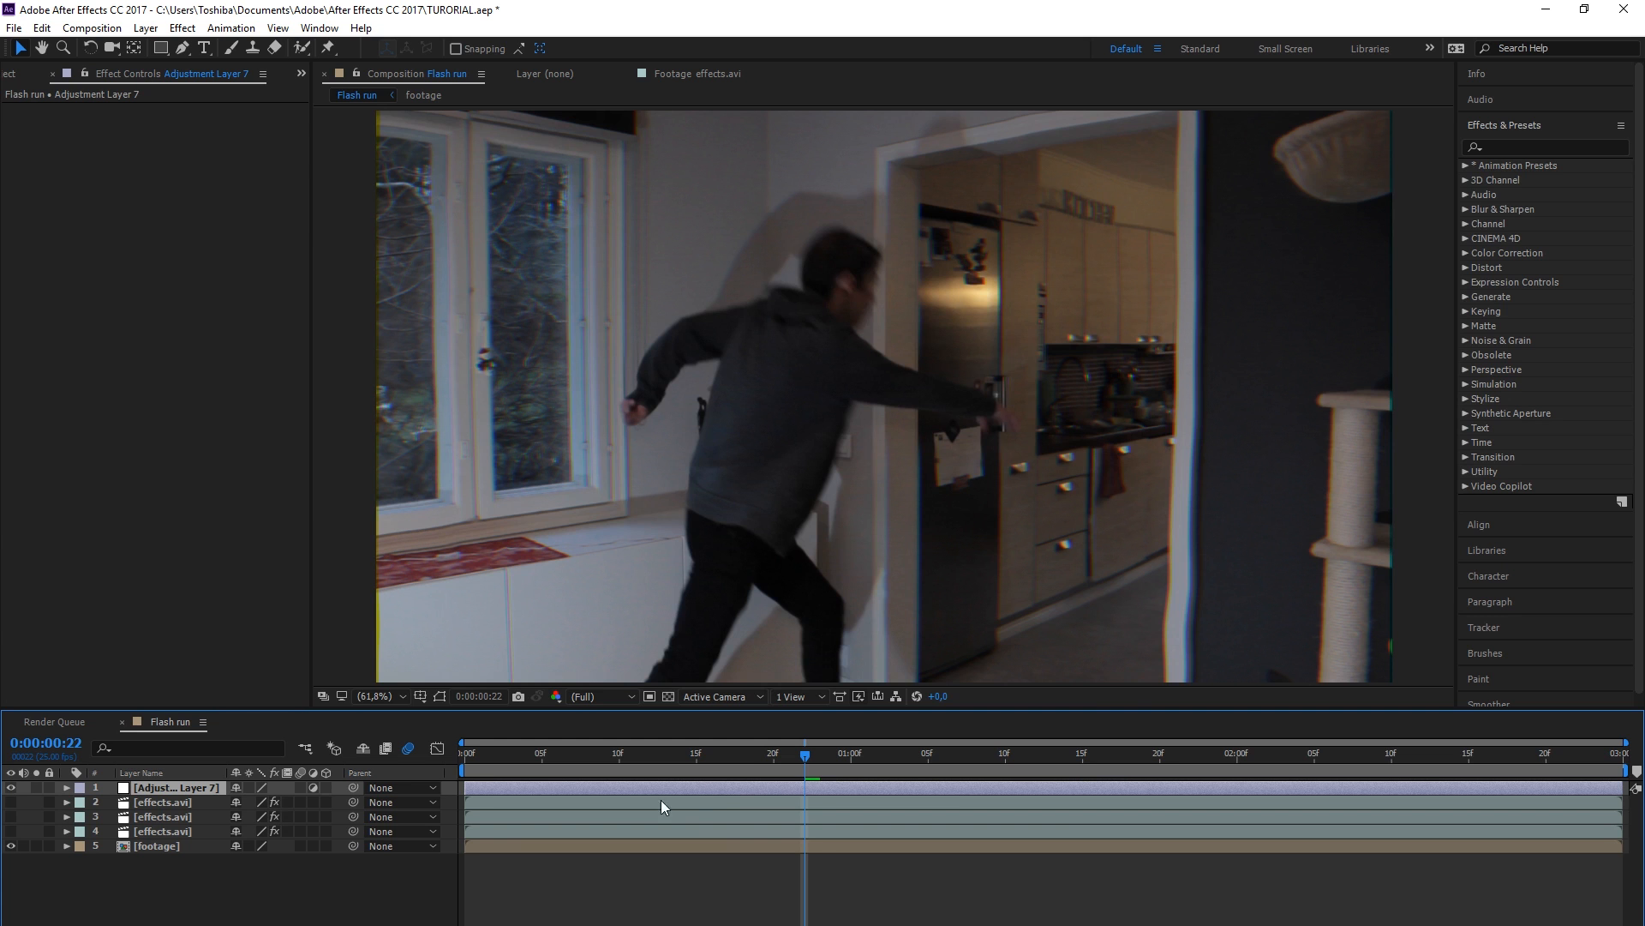
{"action": "left_click_drag", "start_coordinate": [468, 787], "coordinate": [805, 786]}
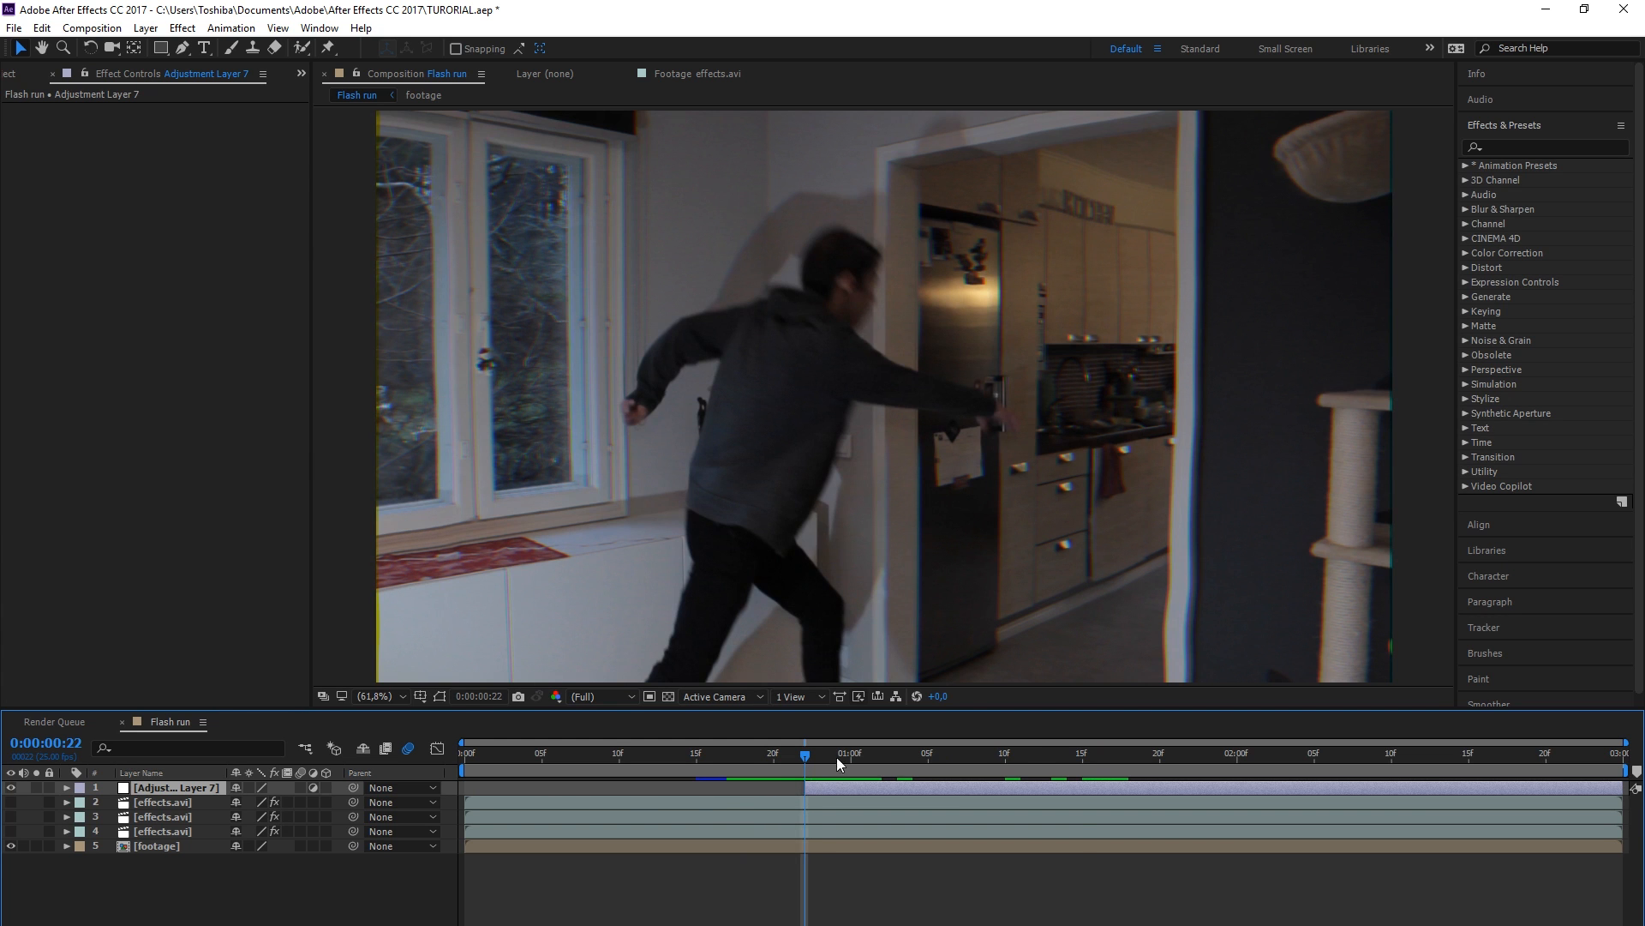
{"action": "key", "text": "space"}
{"action": "key", "text": "space"}
Draw a narrow closed Pen mask on the adjustment layer along the runner's back, from the head down to the rear leg
{"action": "left_click", "coordinate": [182, 49]}
{"action": "left_click", "coordinate": [810, 258]}
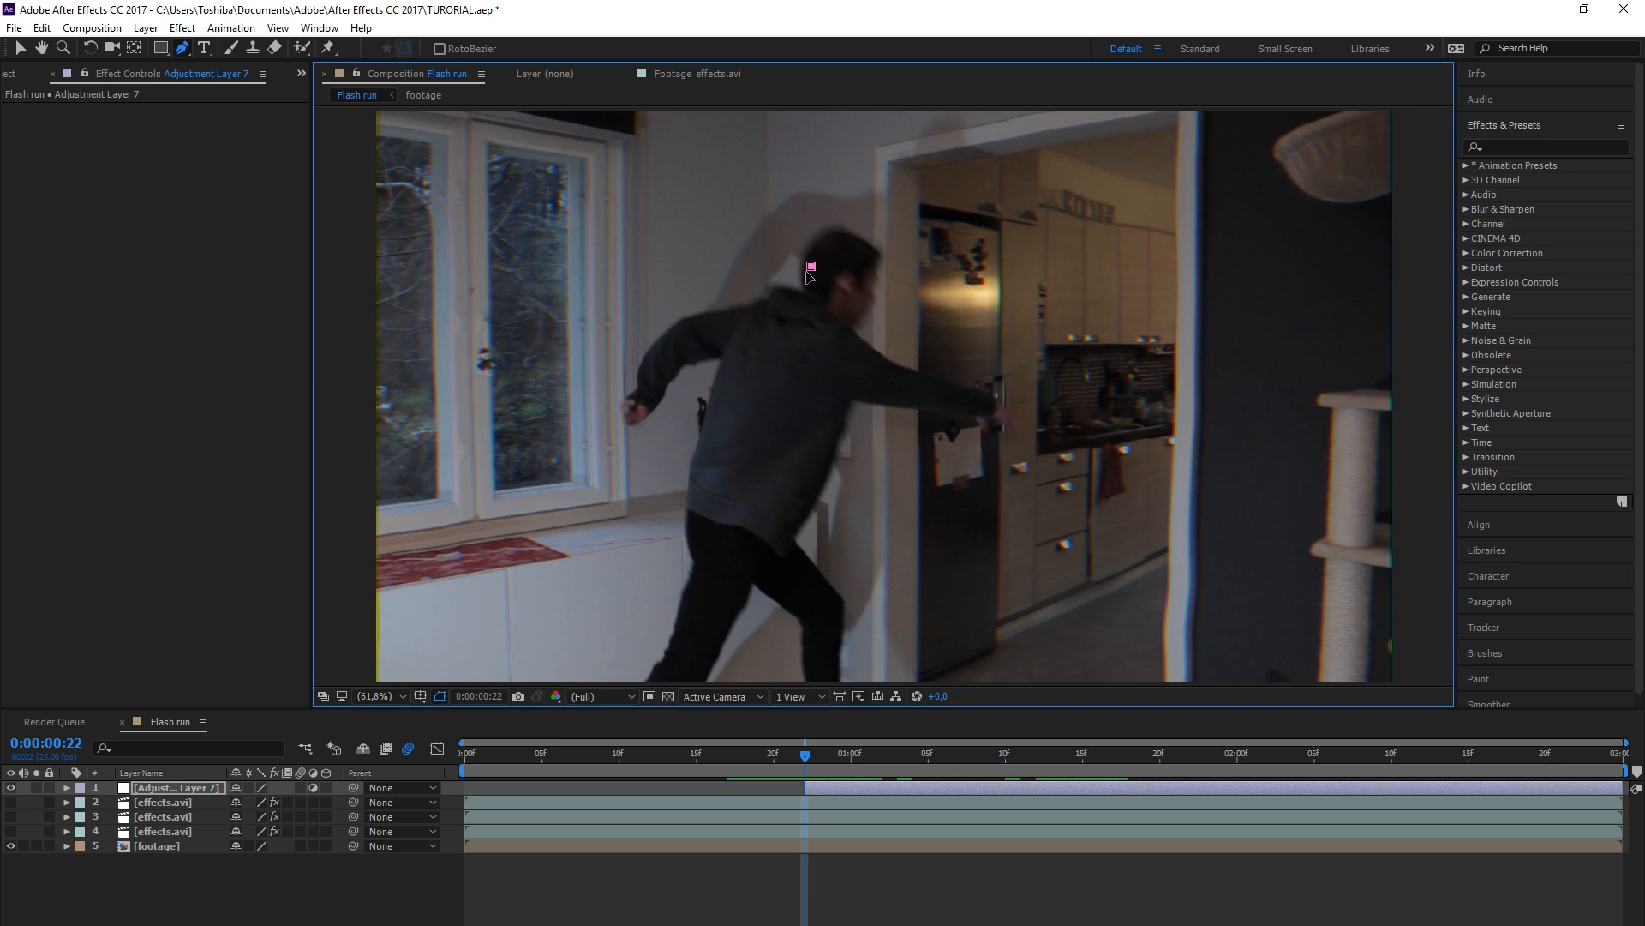
{"action": "left_click", "coordinate": [776, 297]}
{"action": "left_click", "coordinate": [740, 348]}
{"action": "left_click", "coordinate": [718, 390]}
{"action": "left_click", "coordinate": [708, 454]}
{"action": "left_click", "coordinate": [699, 495]}
{"action": "left_click", "coordinate": [695, 593]}
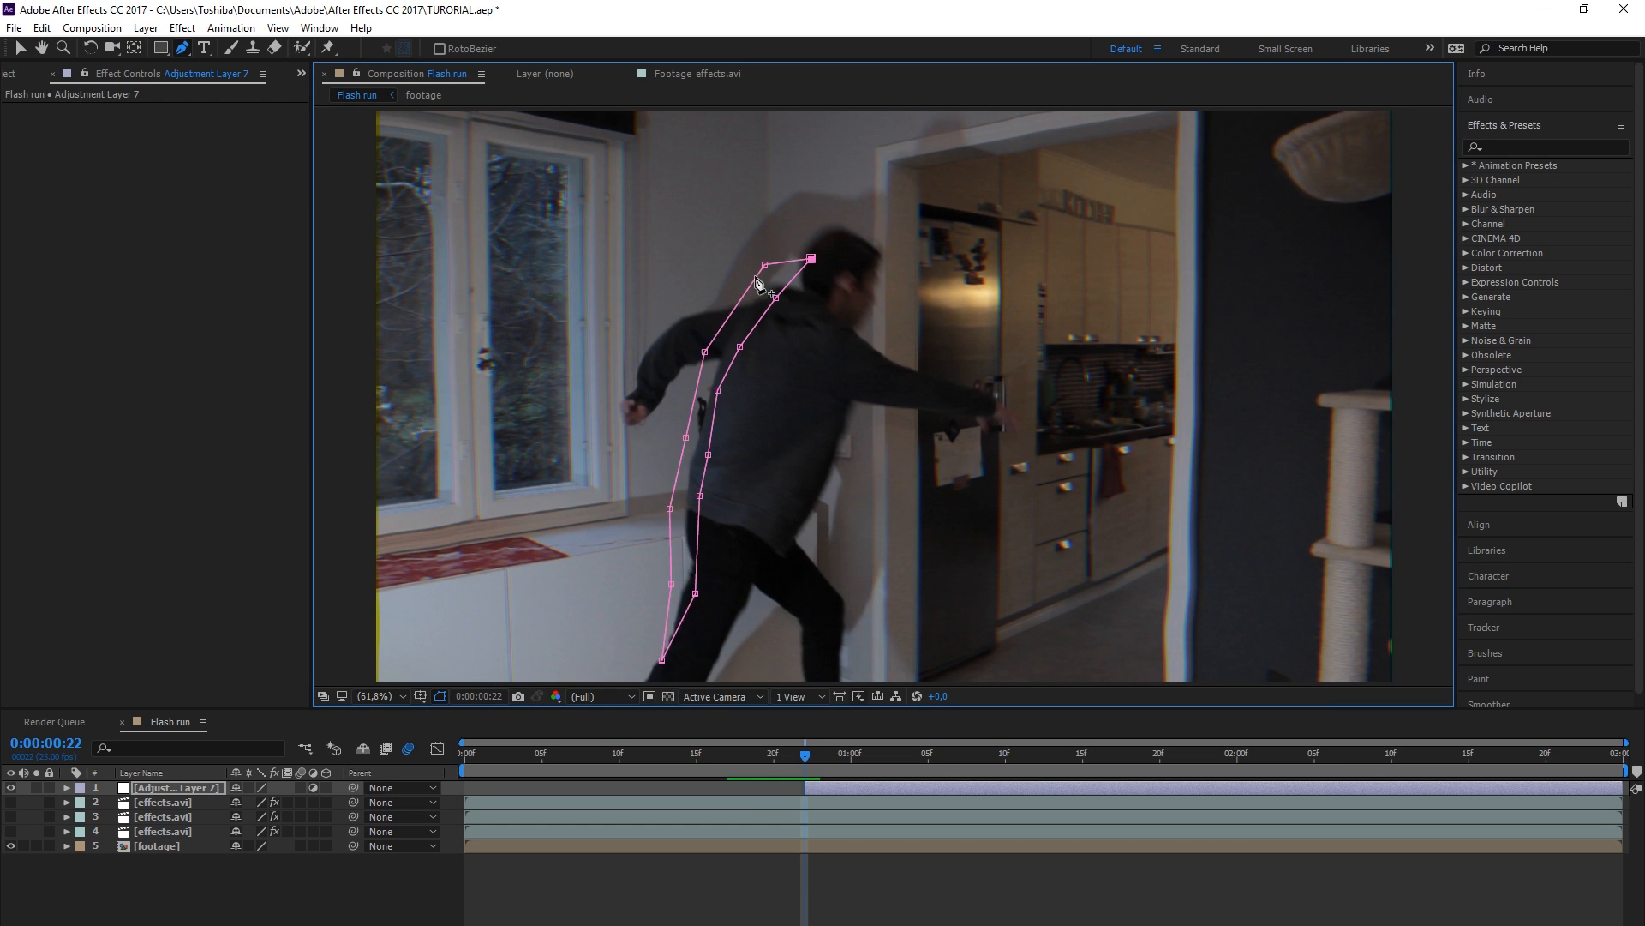
Enable Mask Path keyframing for Mask 1 on the adjustment layer at 0:00:00:22
{"action": "left_click", "coordinate": [67, 787]}
{"action": "left_click", "coordinate": [82, 802]}
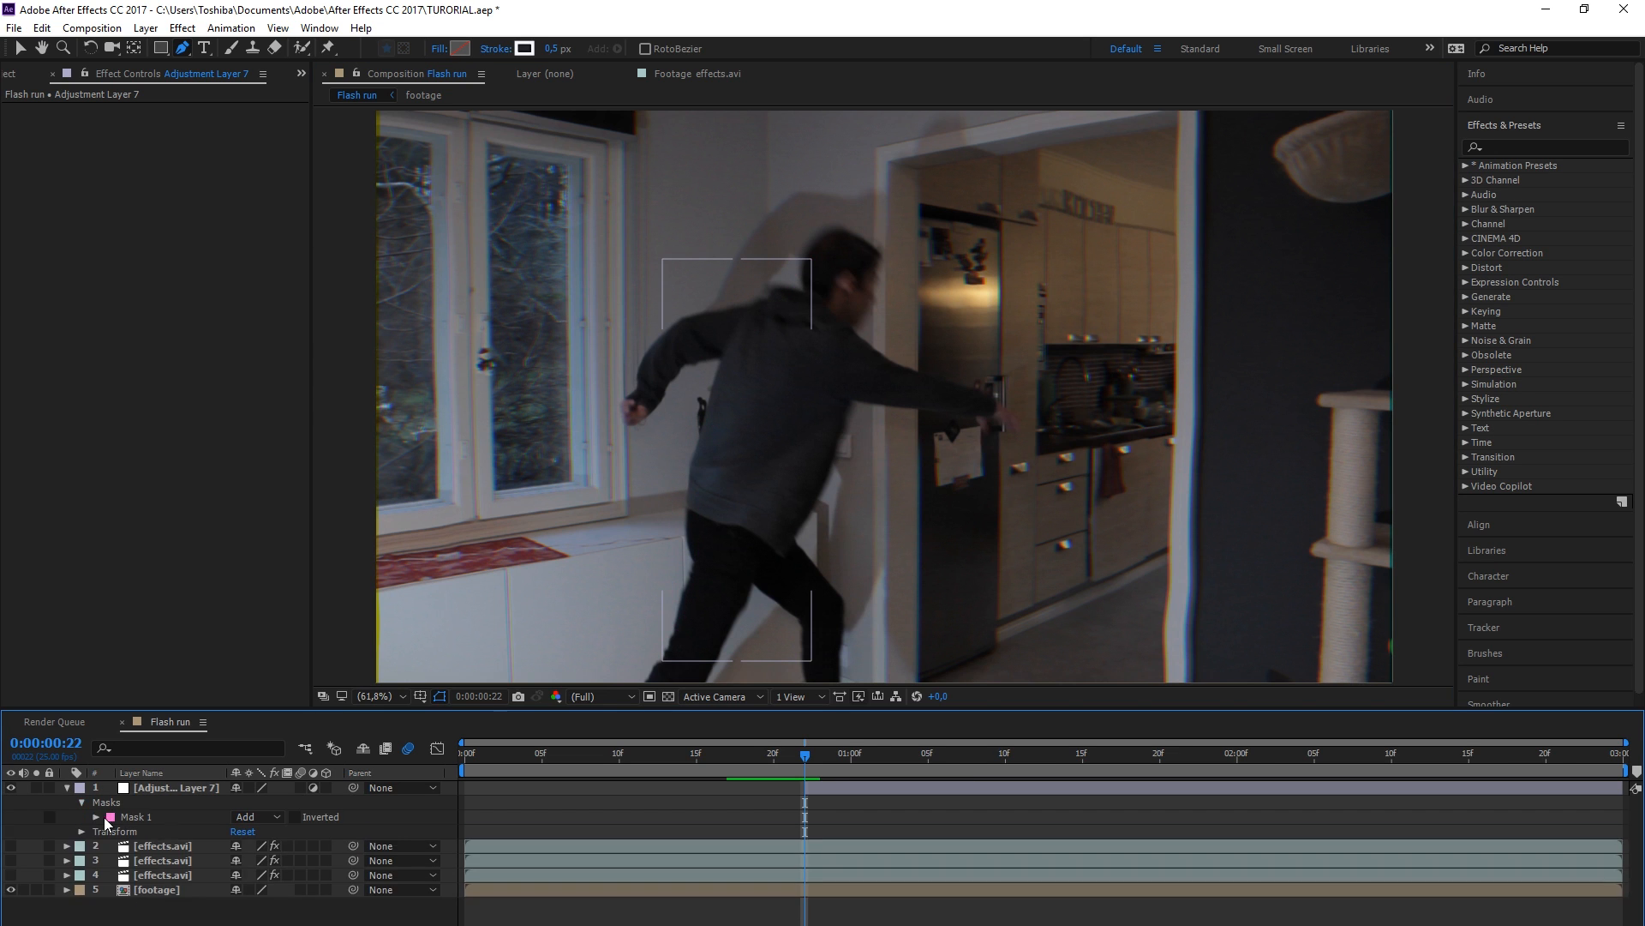
{"action": "left_click", "coordinate": [96, 817]}
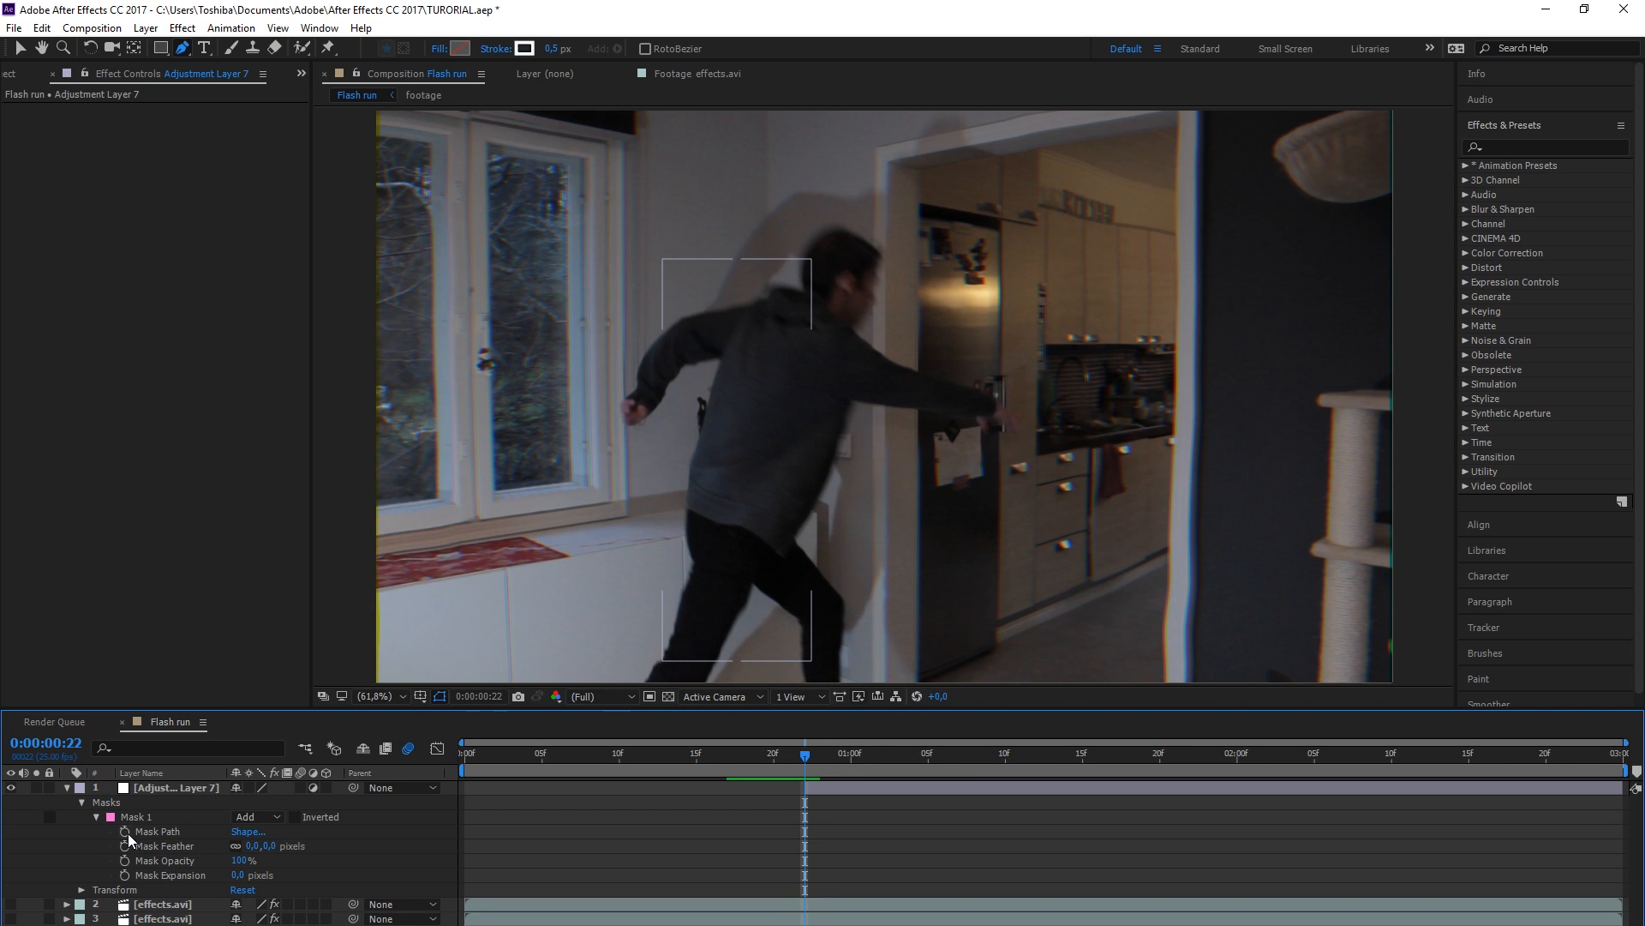
{"action": "left_click", "coordinate": [126, 832]}
{"action": "key", "text": "v"}
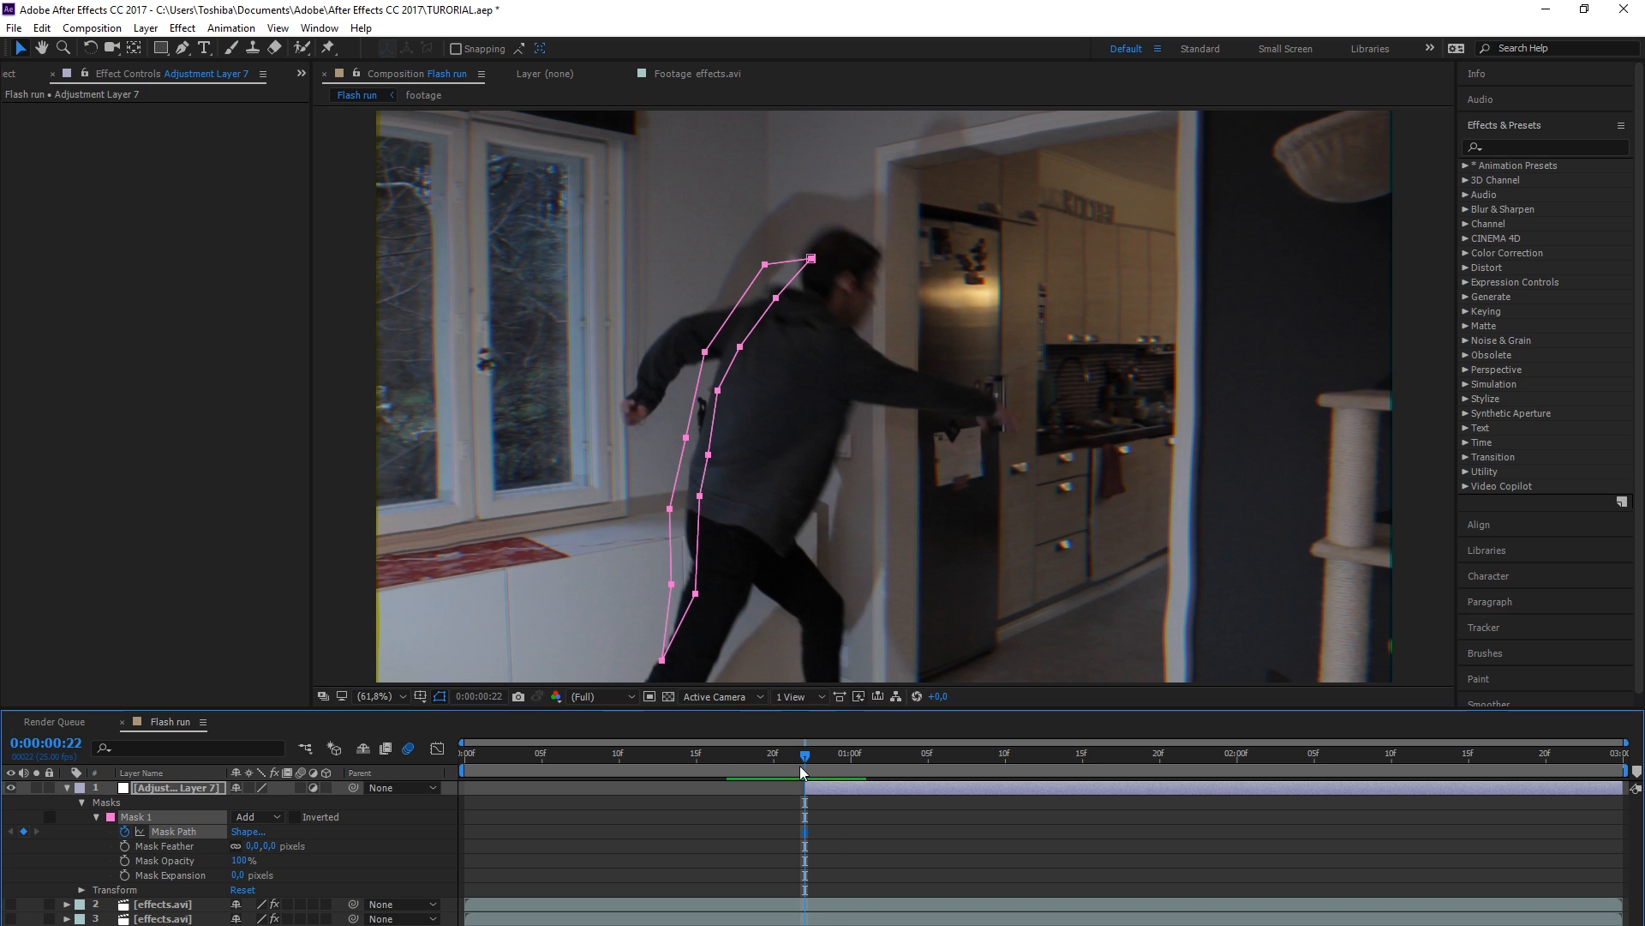
At 0:00:01:05, reshape Mask 1's front edge point by point along the runner's head, back and rear leg
{"action": "mouse_move", "coordinate": [813, 769]}
{"action": "left_mouse_down"}
{"action": "mouse_move", "coordinate": [896, 763]}
{"action": "mouse_move", "coordinate": [805, 767]}
{"action": "left_mouse_up"}
{"action": "left_click_drag", "start_coordinate": [816, 764], "coordinate": [937, 739]}
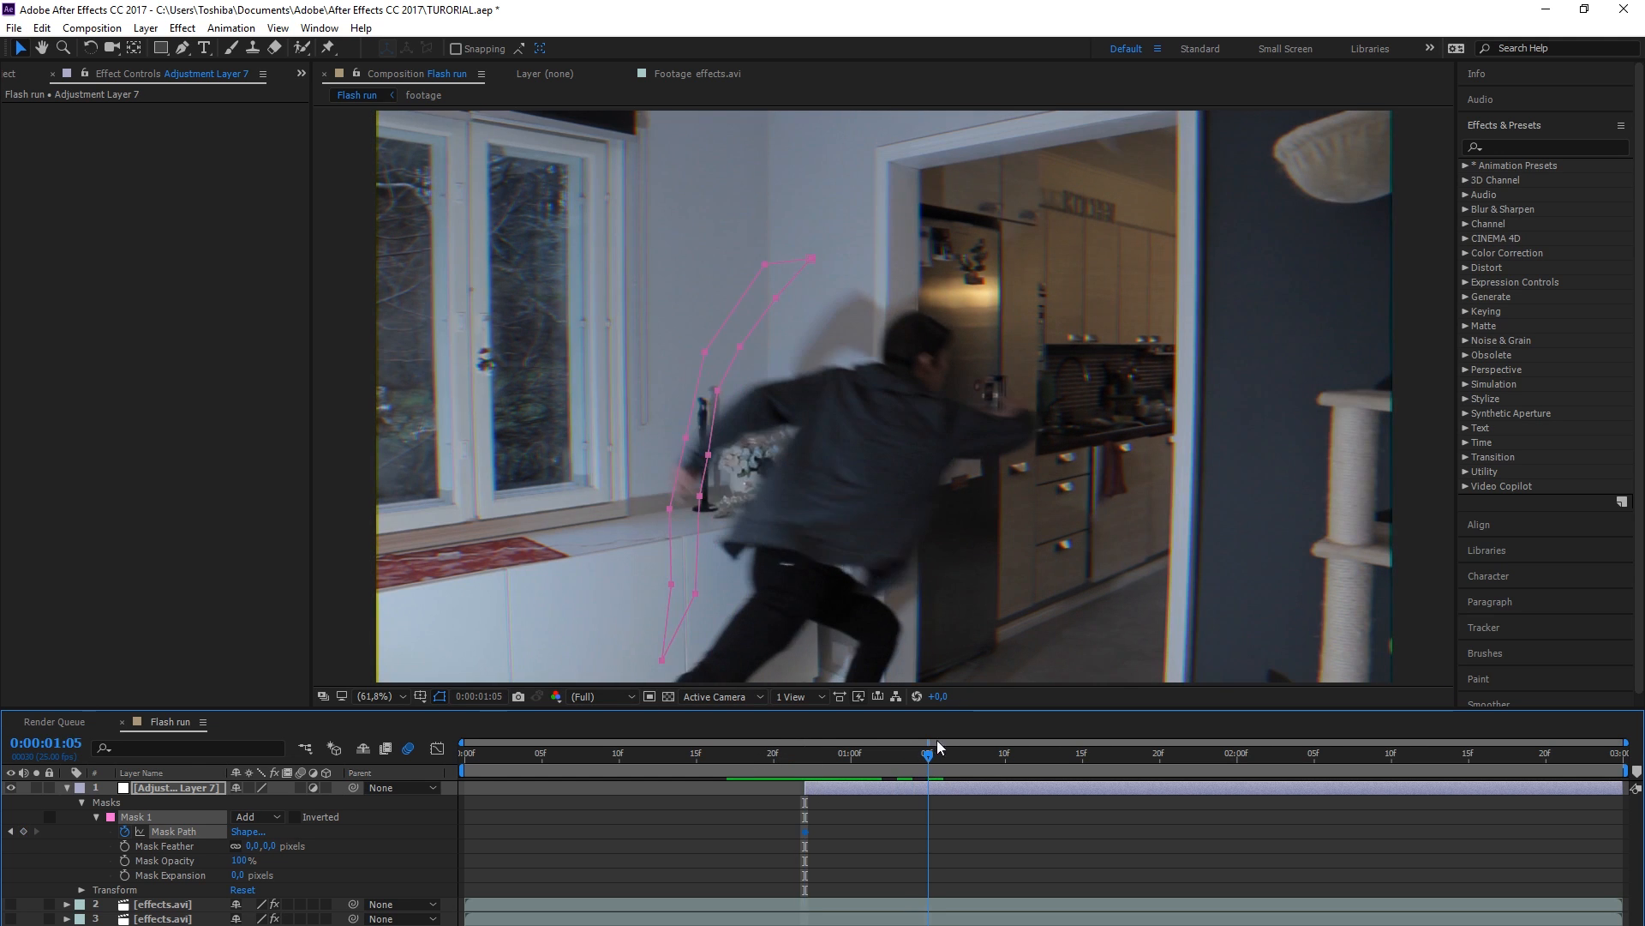
{"action": "left_click_drag", "start_coordinate": [807, 241], "coordinate": [916, 297]}
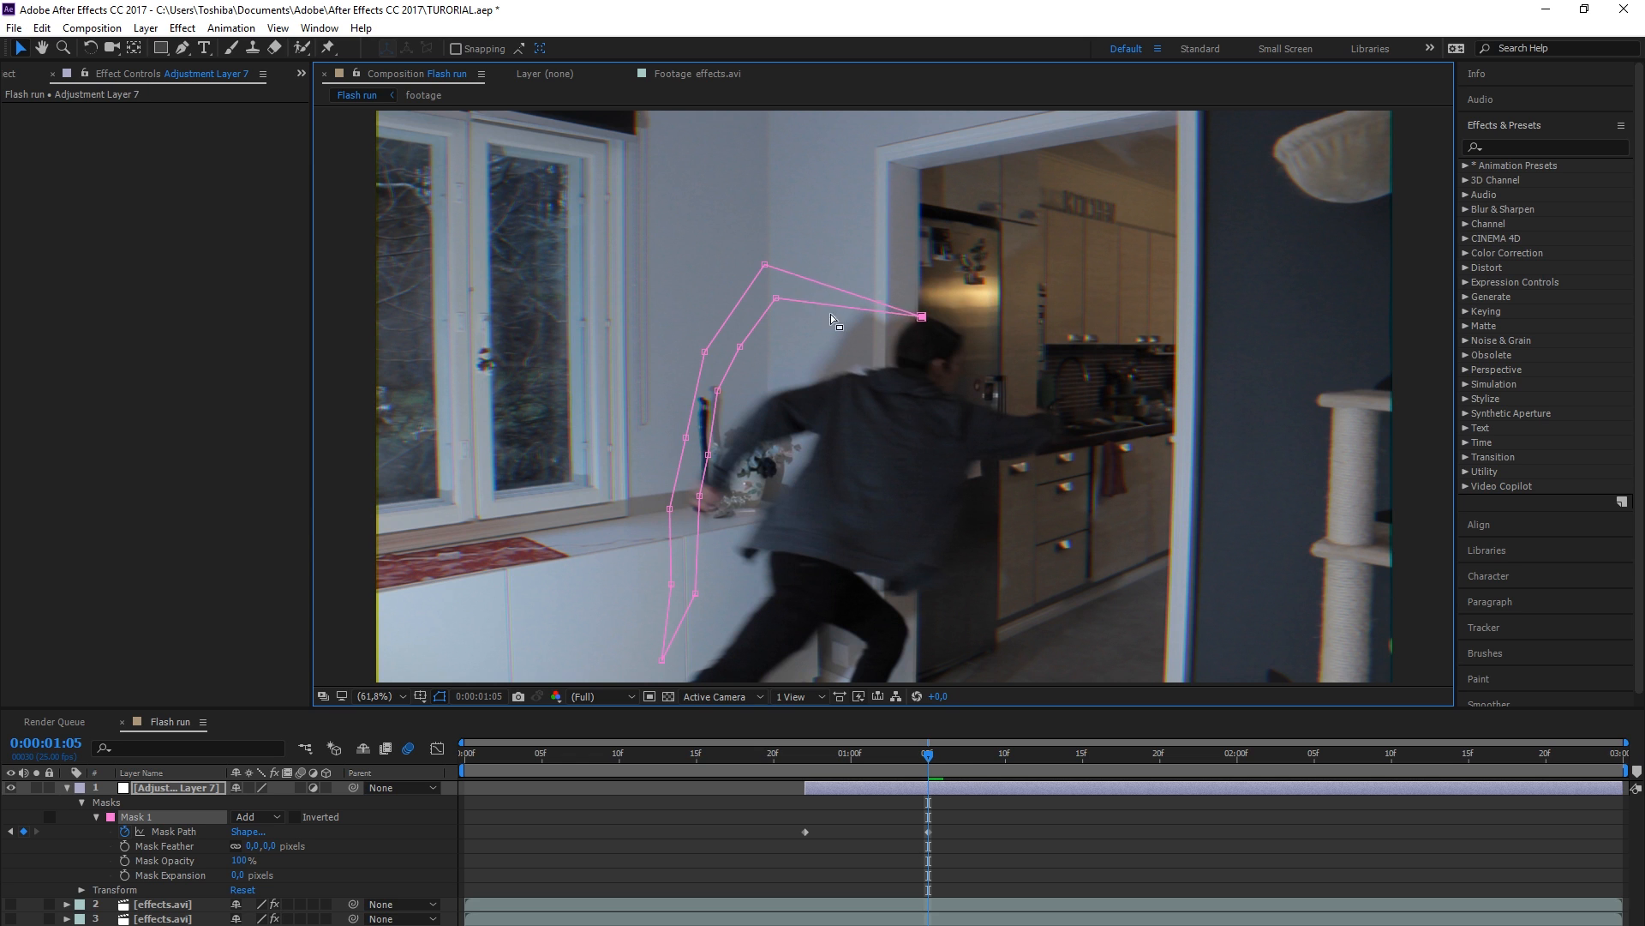
{"action": "left_click_drag", "start_coordinate": [828, 335], "coordinate": [899, 361]}
{"action": "left_click_drag", "start_coordinate": [740, 348], "coordinate": [853, 393]}
{"action": "left_click_drag", "start_coordinate": [718, 390], "coordinate": [838, 431]}
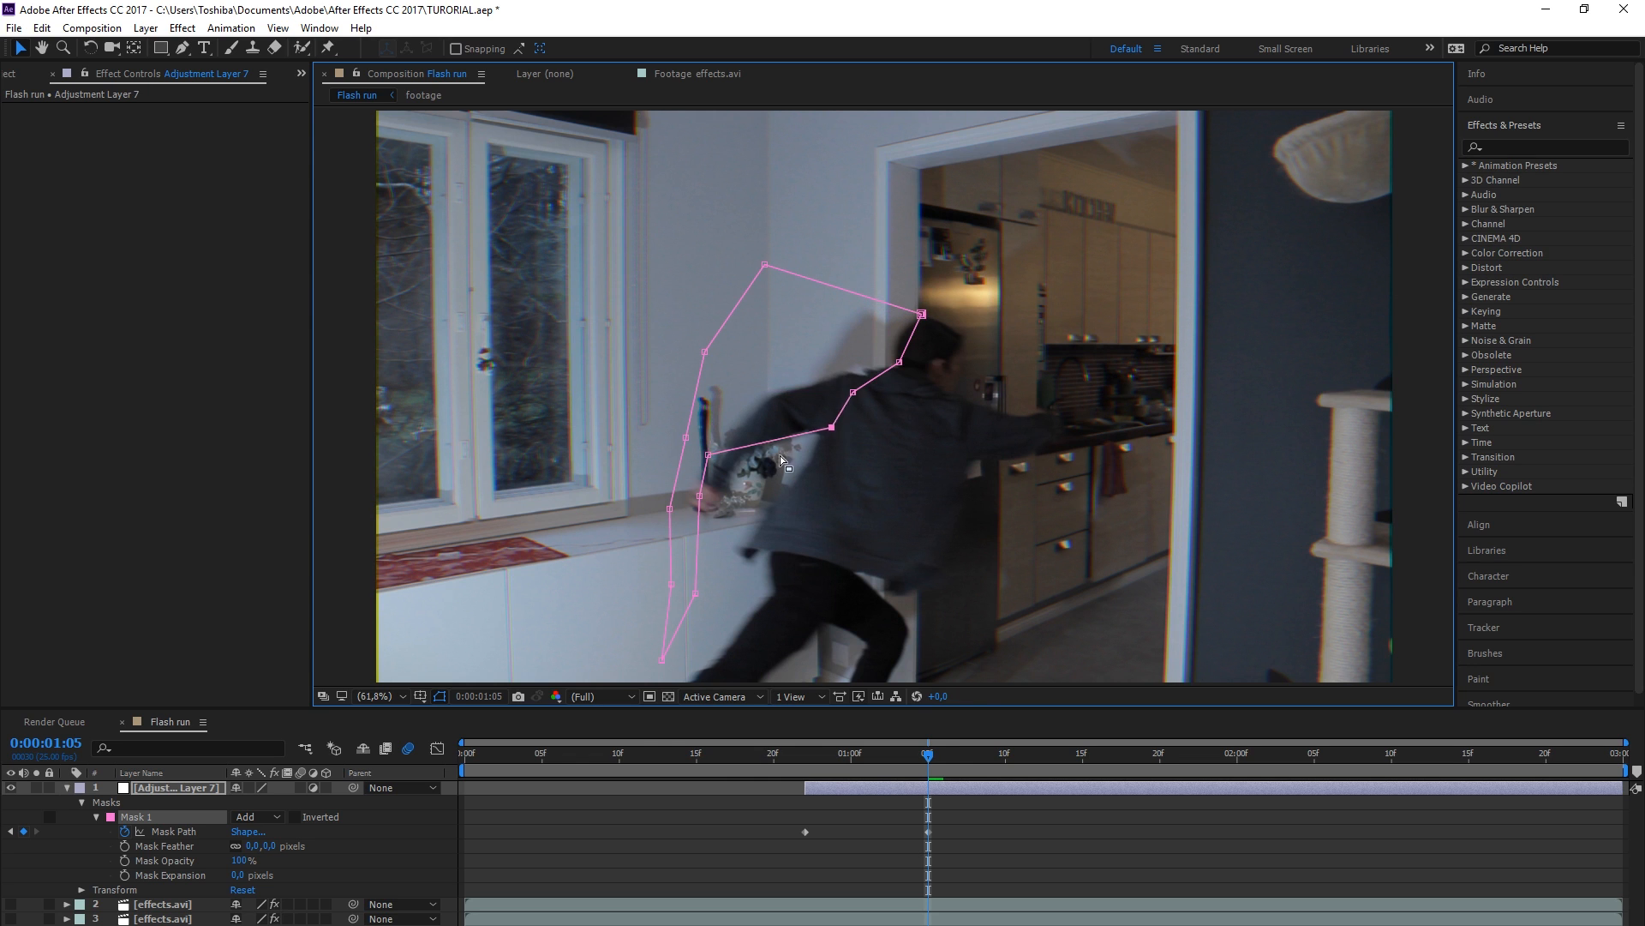
{"action": "left_click_drag", "start_coordinate": [710, 456], "coordinate": [805, 476]}
{"action": "left_click_drag", "start_coordinate": [700, 496], "coordinate": [778, 521]}
{"action": "left_click_drag", "start_coordinate": [697, 595], "coordinate": [787, 618]}
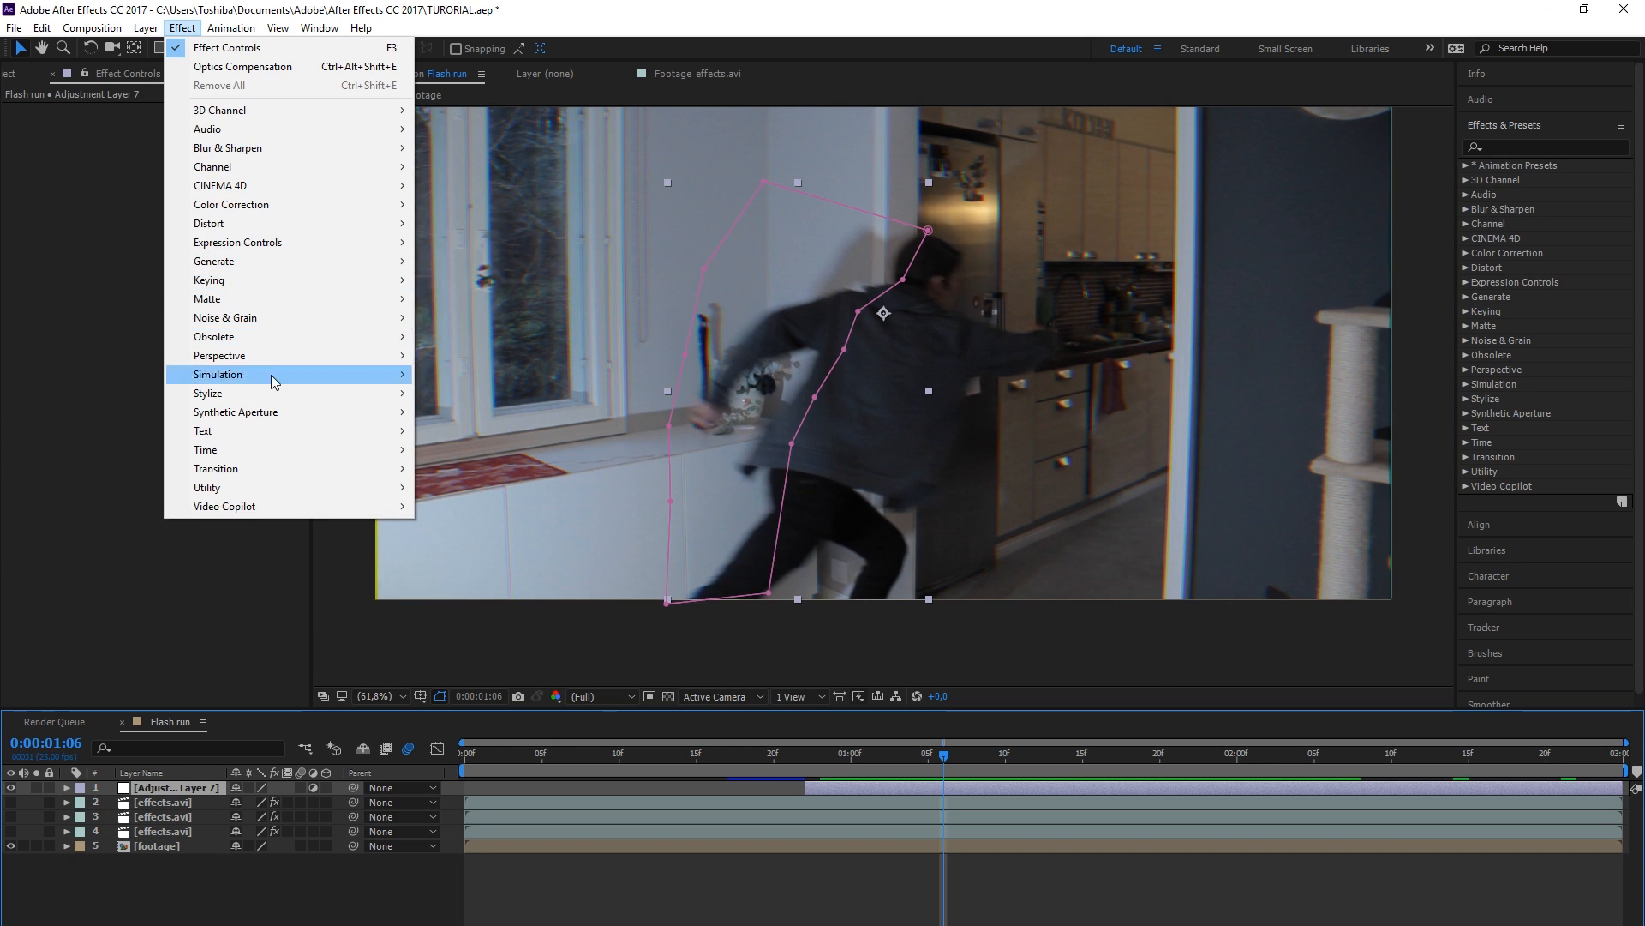
Apply the Turbulent Displace effect to the masked adjustment layer and check the distortion behind the runner
{"action": "mouse_move", "coordinate": [251, 232]}
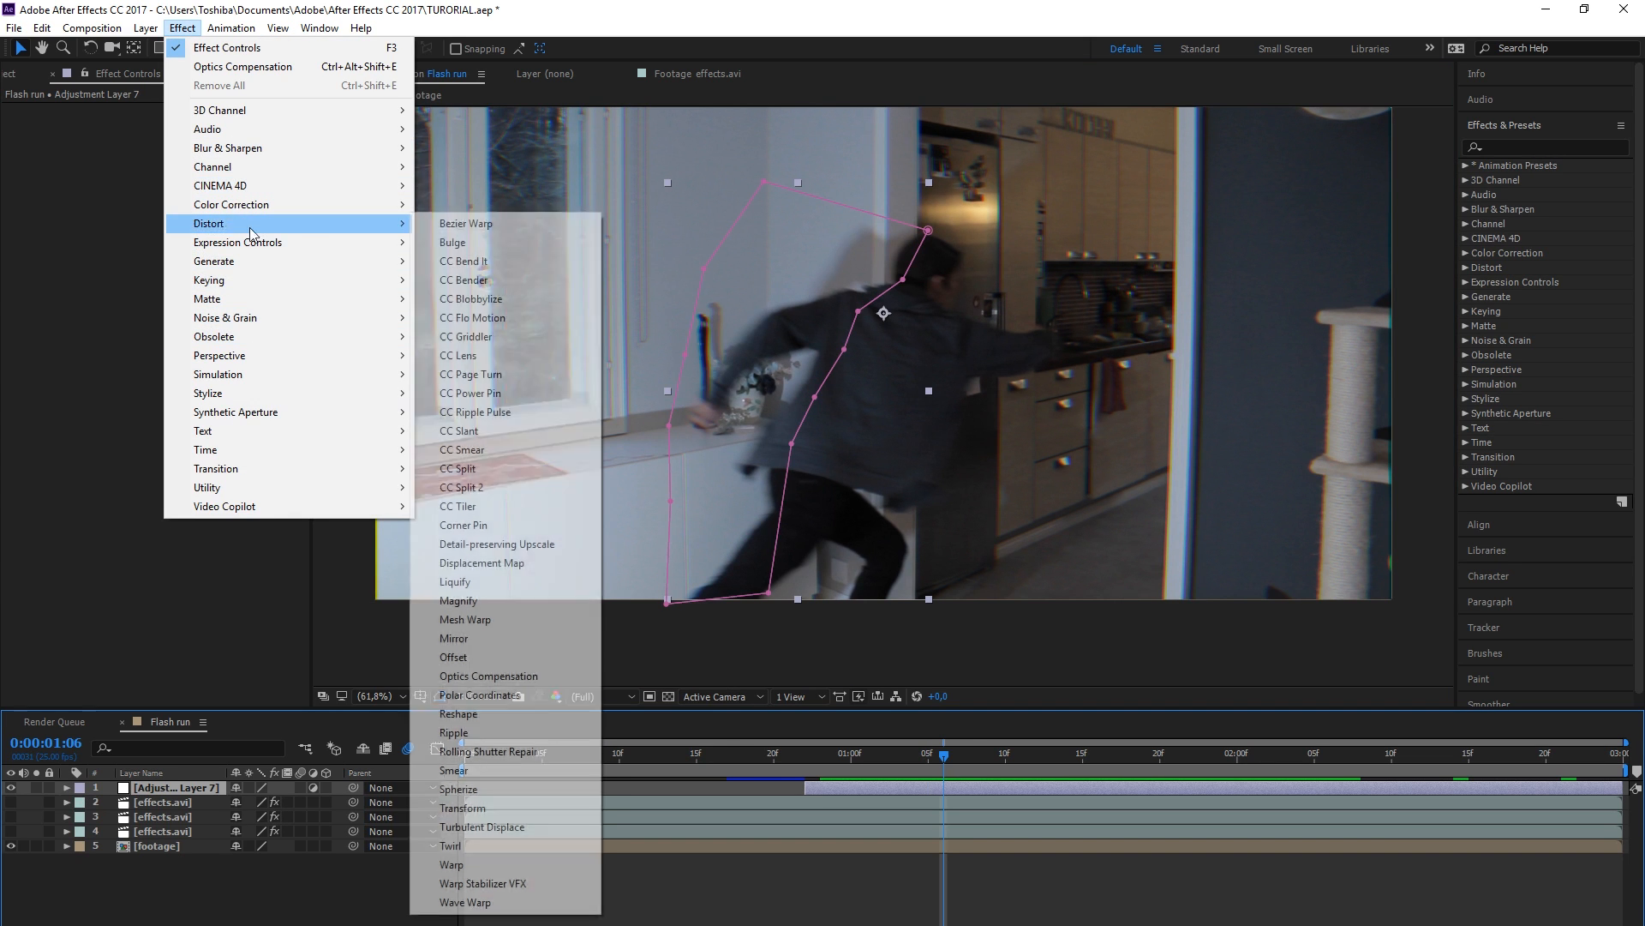
{"action": "left_click", "coordinate": [482, 826]}
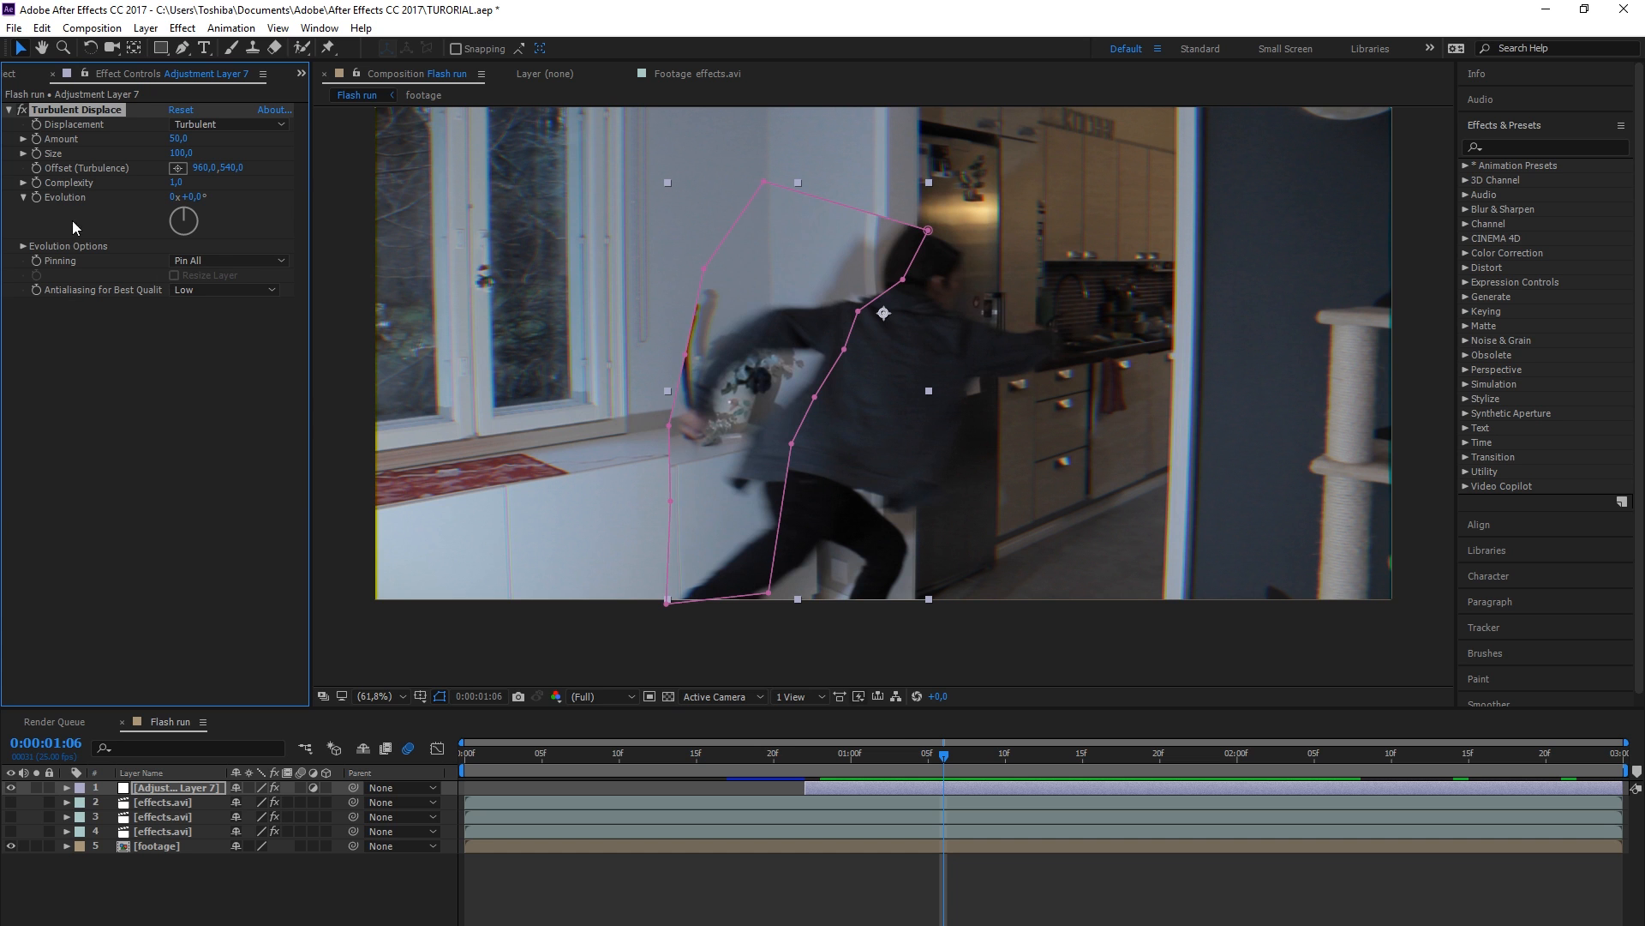
{"action": "left_click_drag", "start_coordinate": [956, 756], "coordinate": [995, 757]}
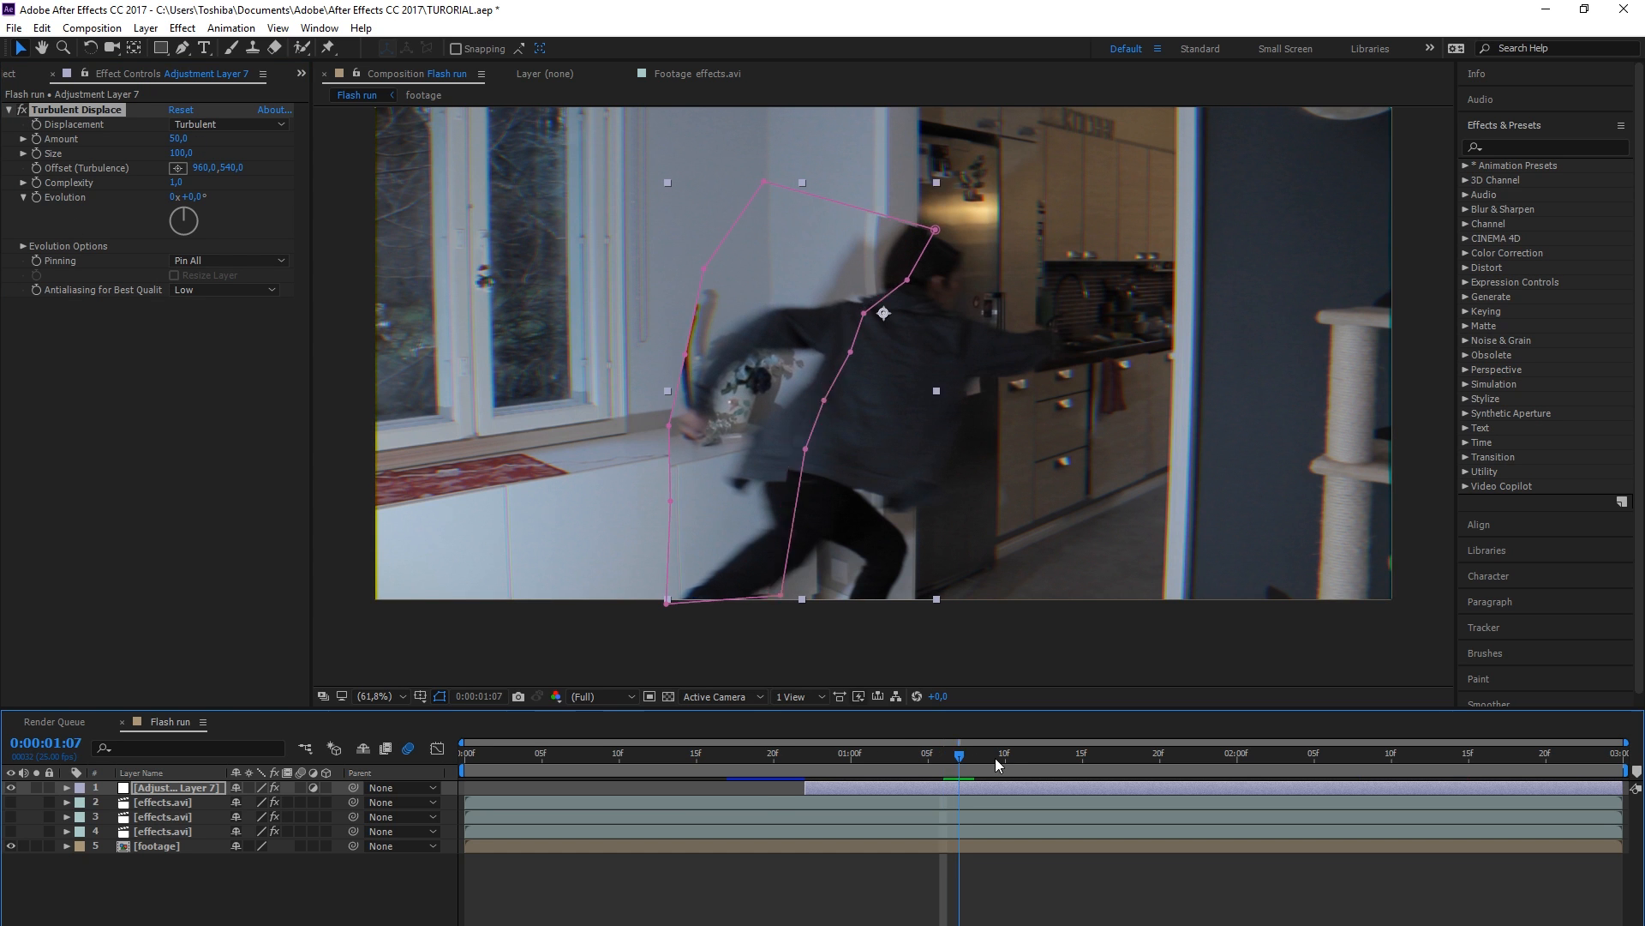
Set Mask 1's feather to 20 pixels on the adjustment layer
{"action": "left_click", "coordinate": [67, 787]}
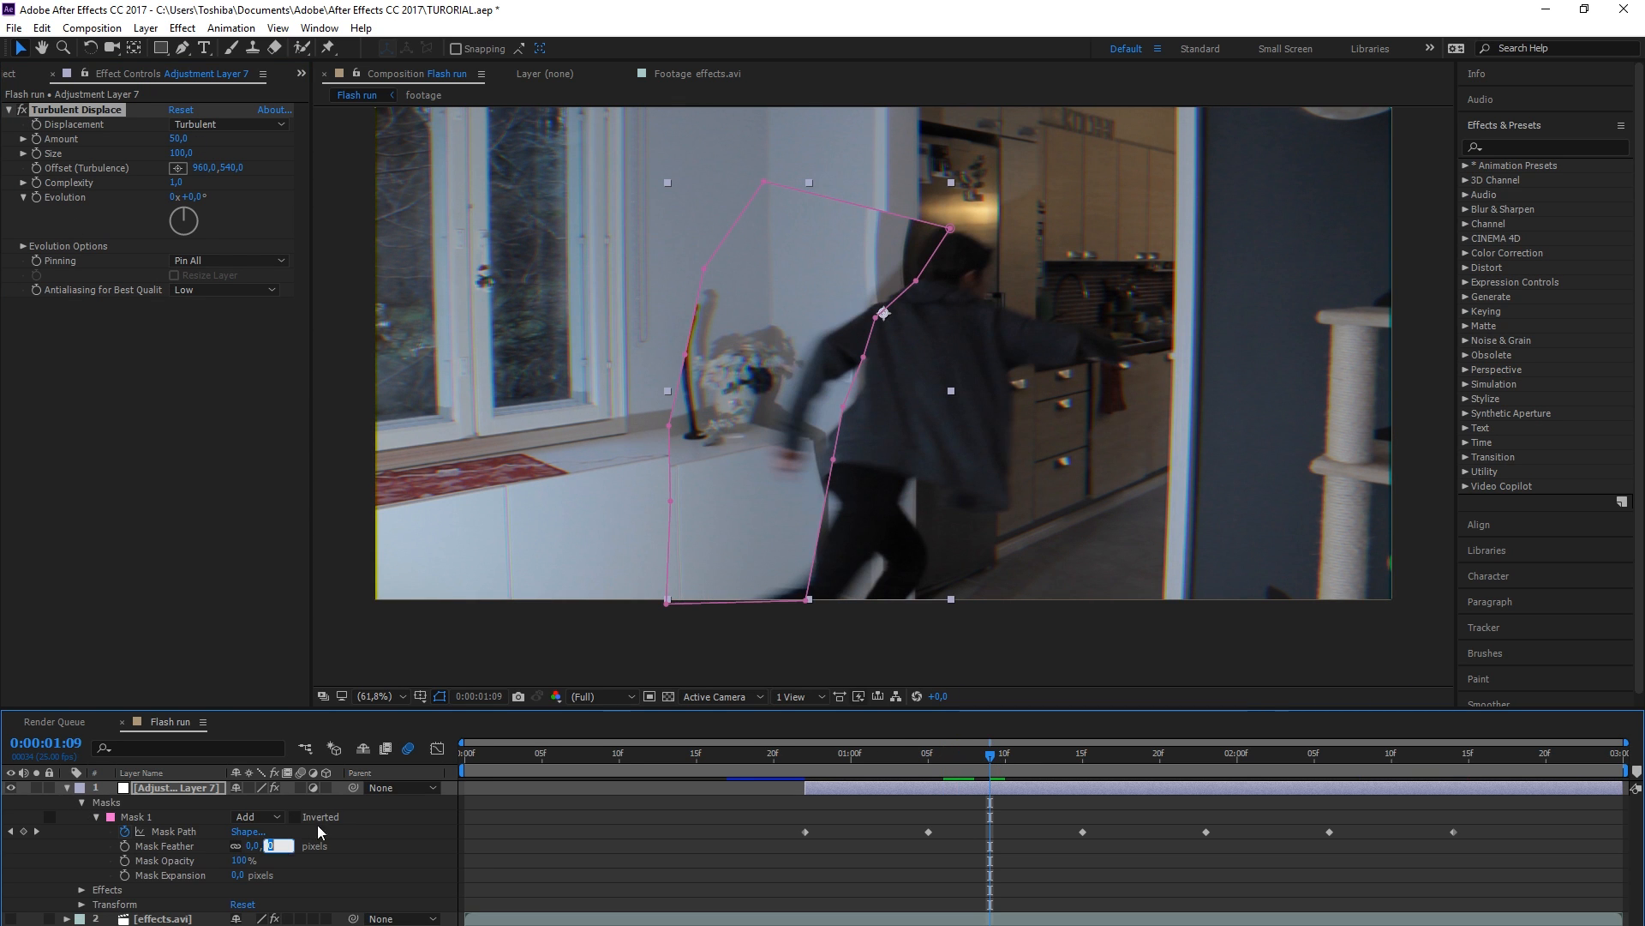
{"action": "type", "text": "20"}
{"action": "key", "text": "Return"}
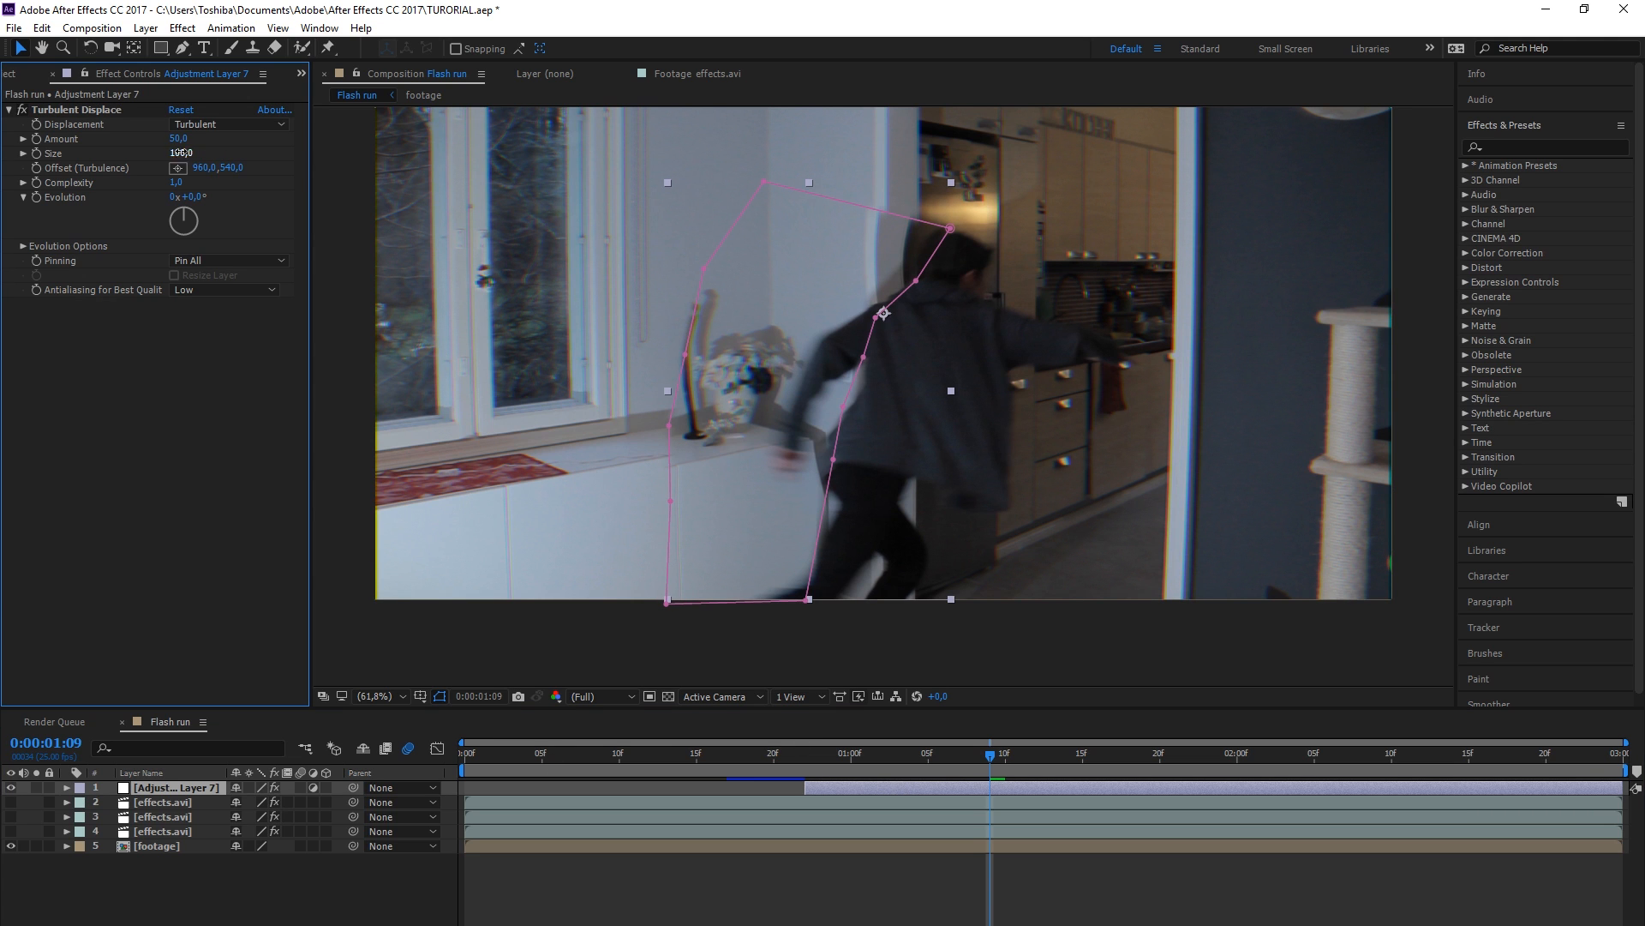
Set Turbulent Displace to Bulge displacement with a size of 50 and an amount of 20
{"action": "left_click", "coordinate": [181, 152]}
{"action": "type", "text": "50"}
{"action": "key", "text": "Return"}
{"action": "left_click", "coordinate": [227, 125]}
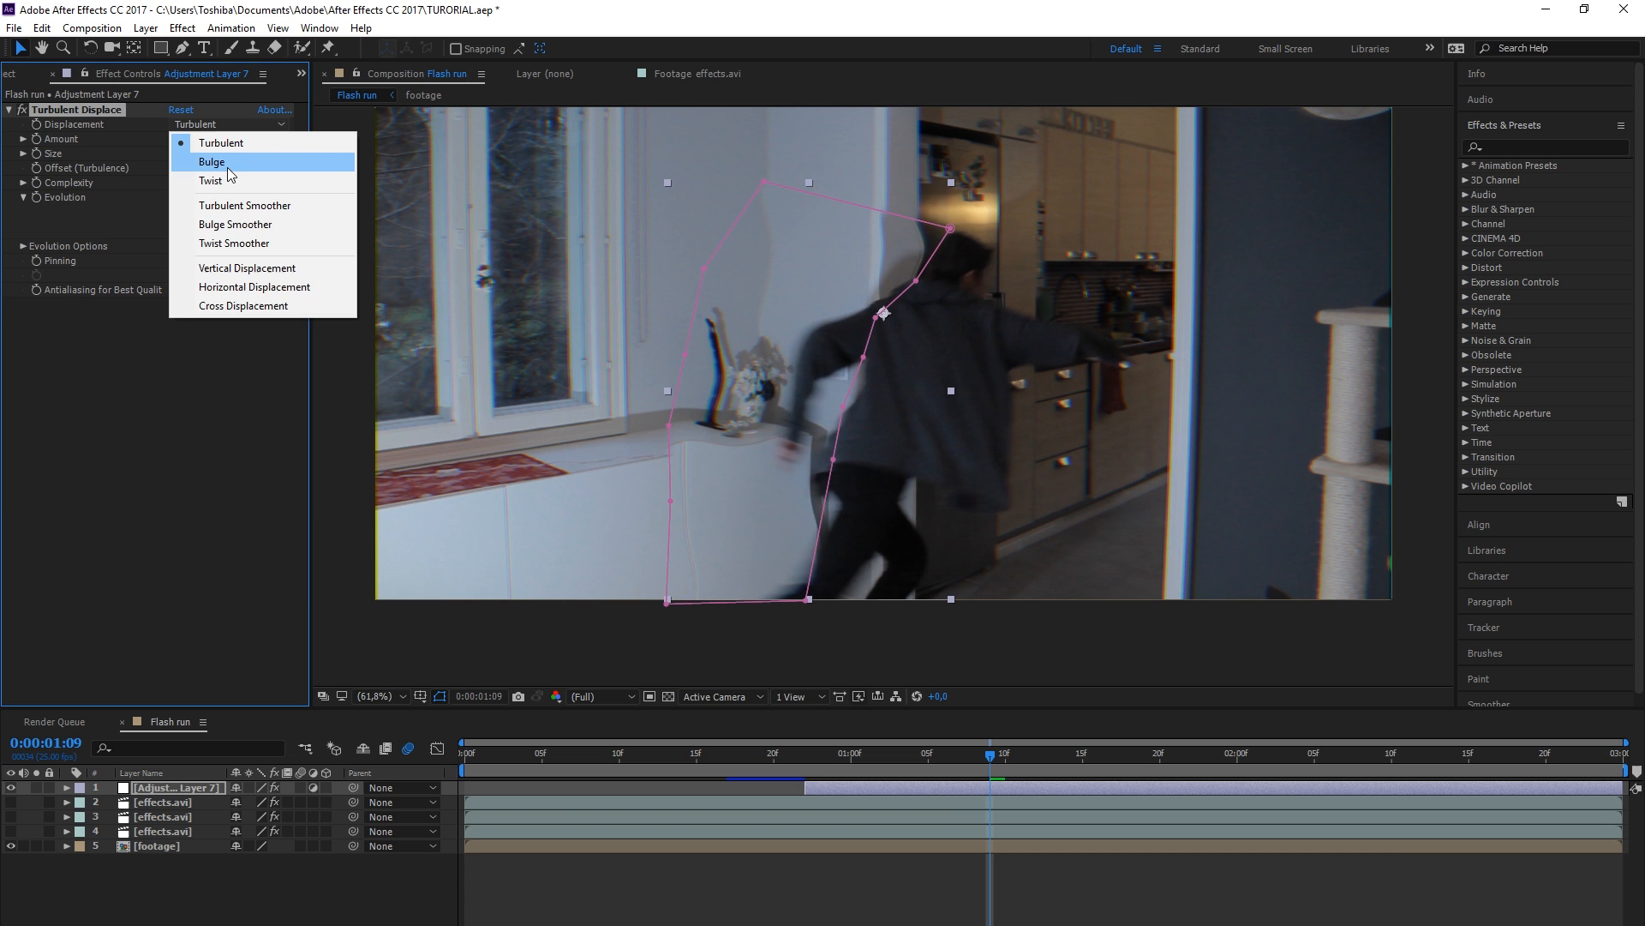
{"action": "left_click", "coordinate": [224, 163]}
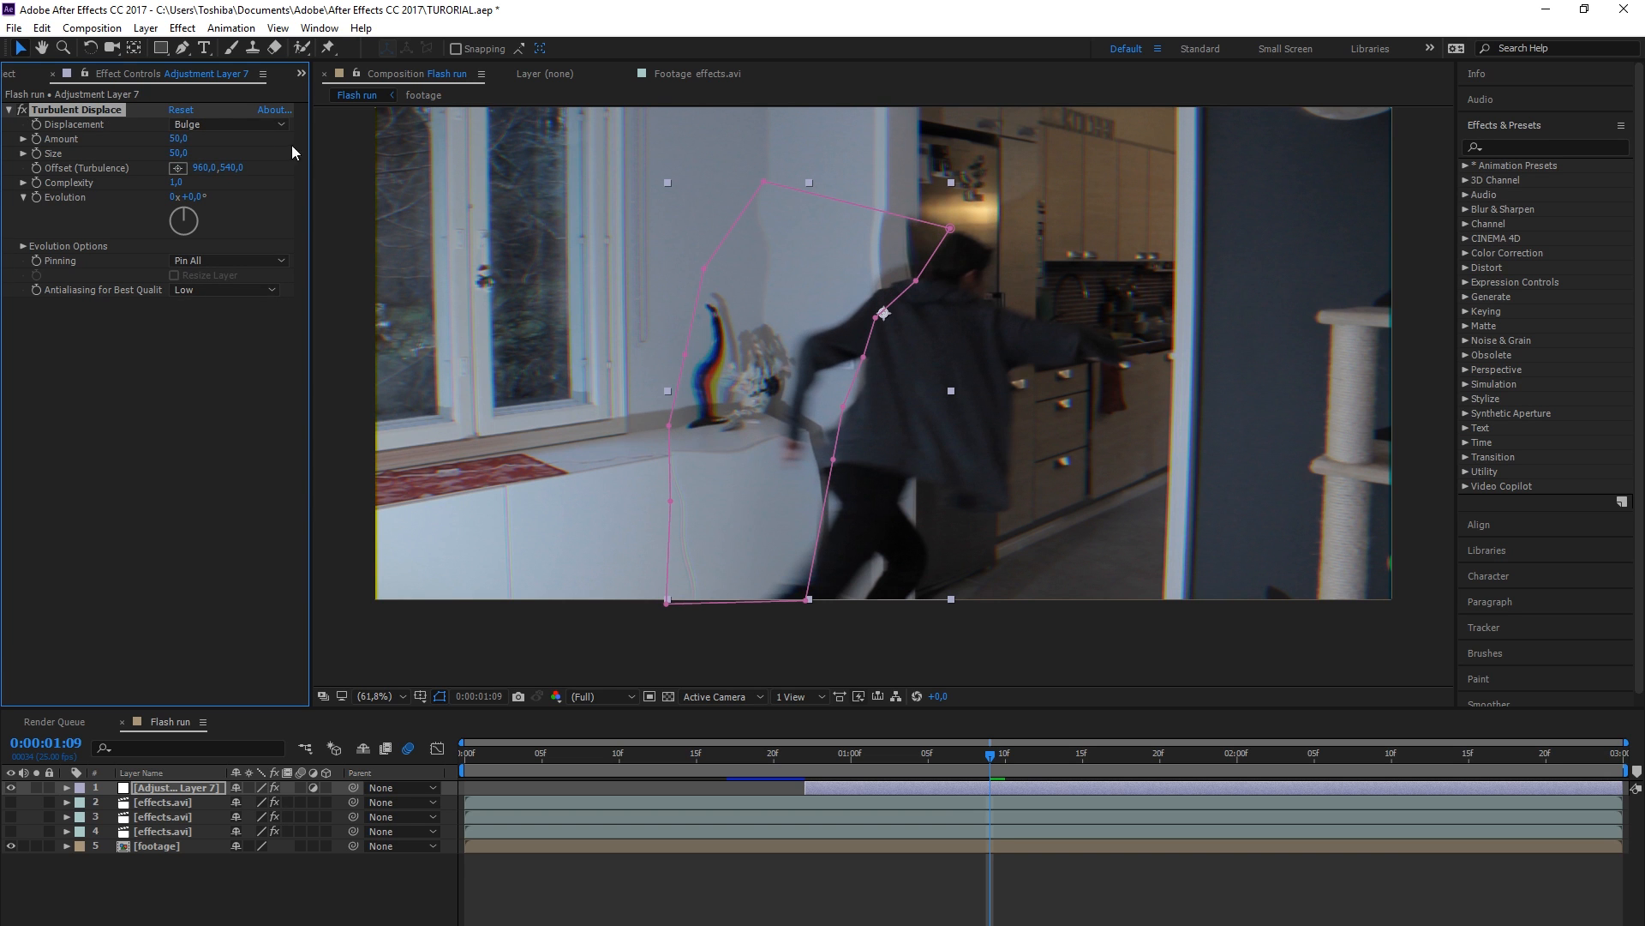
{"action": "left_click", "coordinate": [179, 138]}
{"action": "type", "text": "20"}
{"action": "key", "text": "Return"}
{"action": "left_click_drag", "start_coordinate": [985, 762], "coordinate": [1113, 763]}
{"action": "left_click_drag", "start_coordinate": [1220, 775], "coordinate": [1315, 769]}
{"action": "left_click", "coordinate": [1068, 893]}
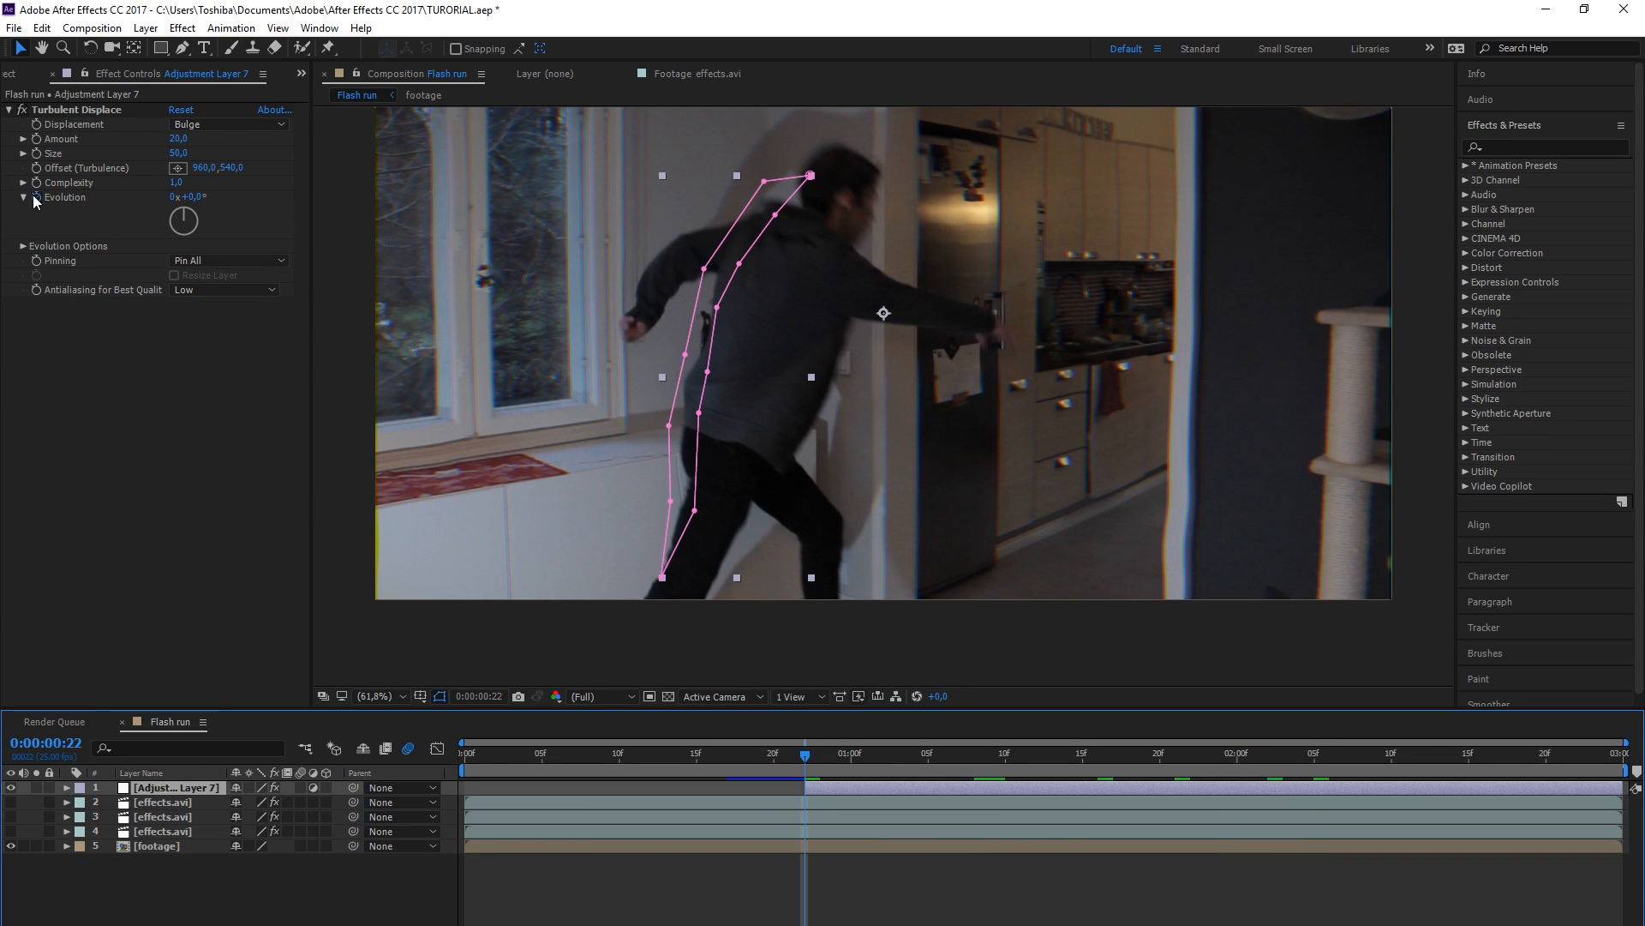
Keyframe the Turbulent Displace evolution from 0° at 0:00:00:22 to 2x+3.0° at 0:00:02:24, and preview it
{"action": "left_click", "coordinate": [35, 197]}
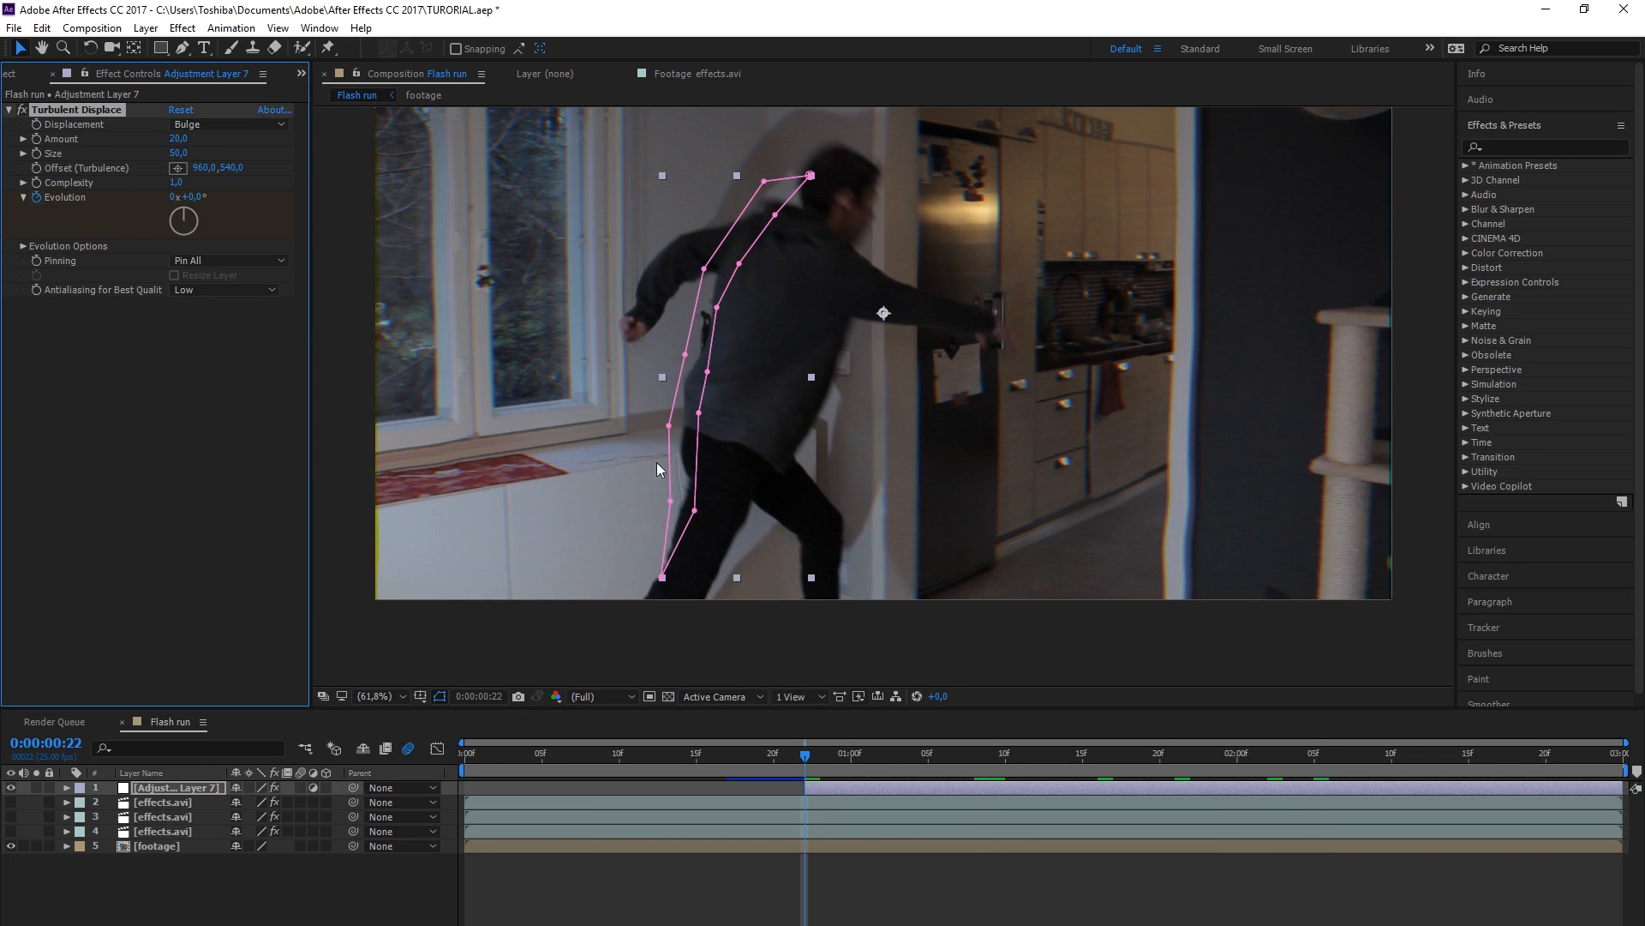
{"action": "key", "text": "space"}
{"action": "left_click_drag", "start_coordinate": [693, 294], "coordinate": [897, 281]}
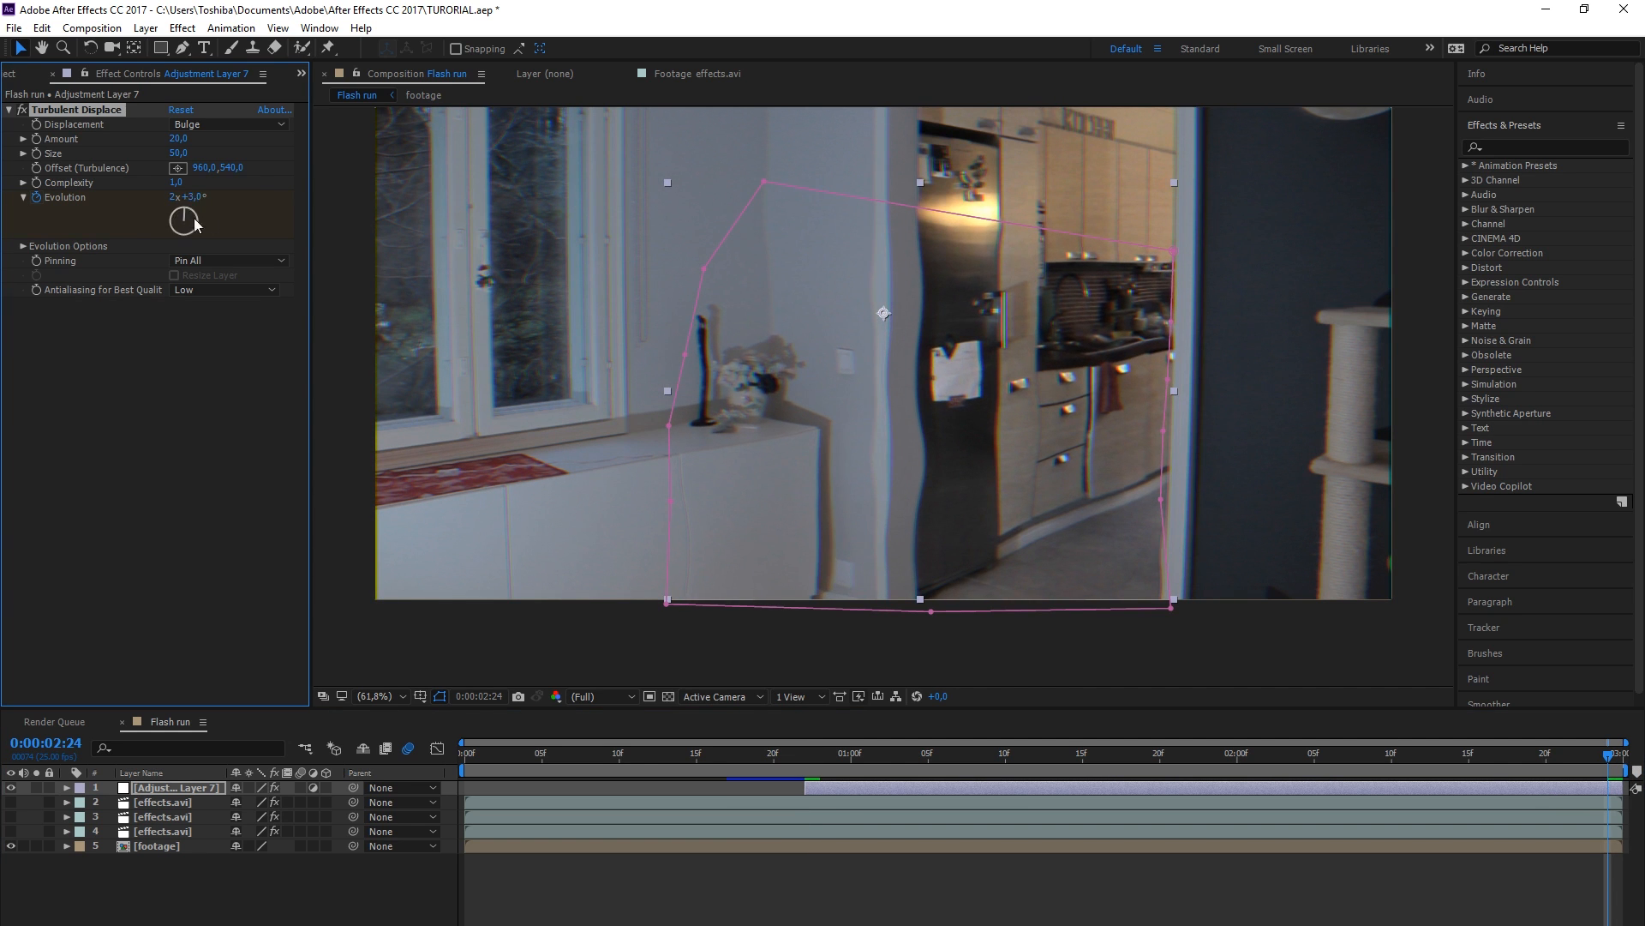
{"action": "left_click", "coordinate": [806, 756]}
{"action": "key", "text": "space"}
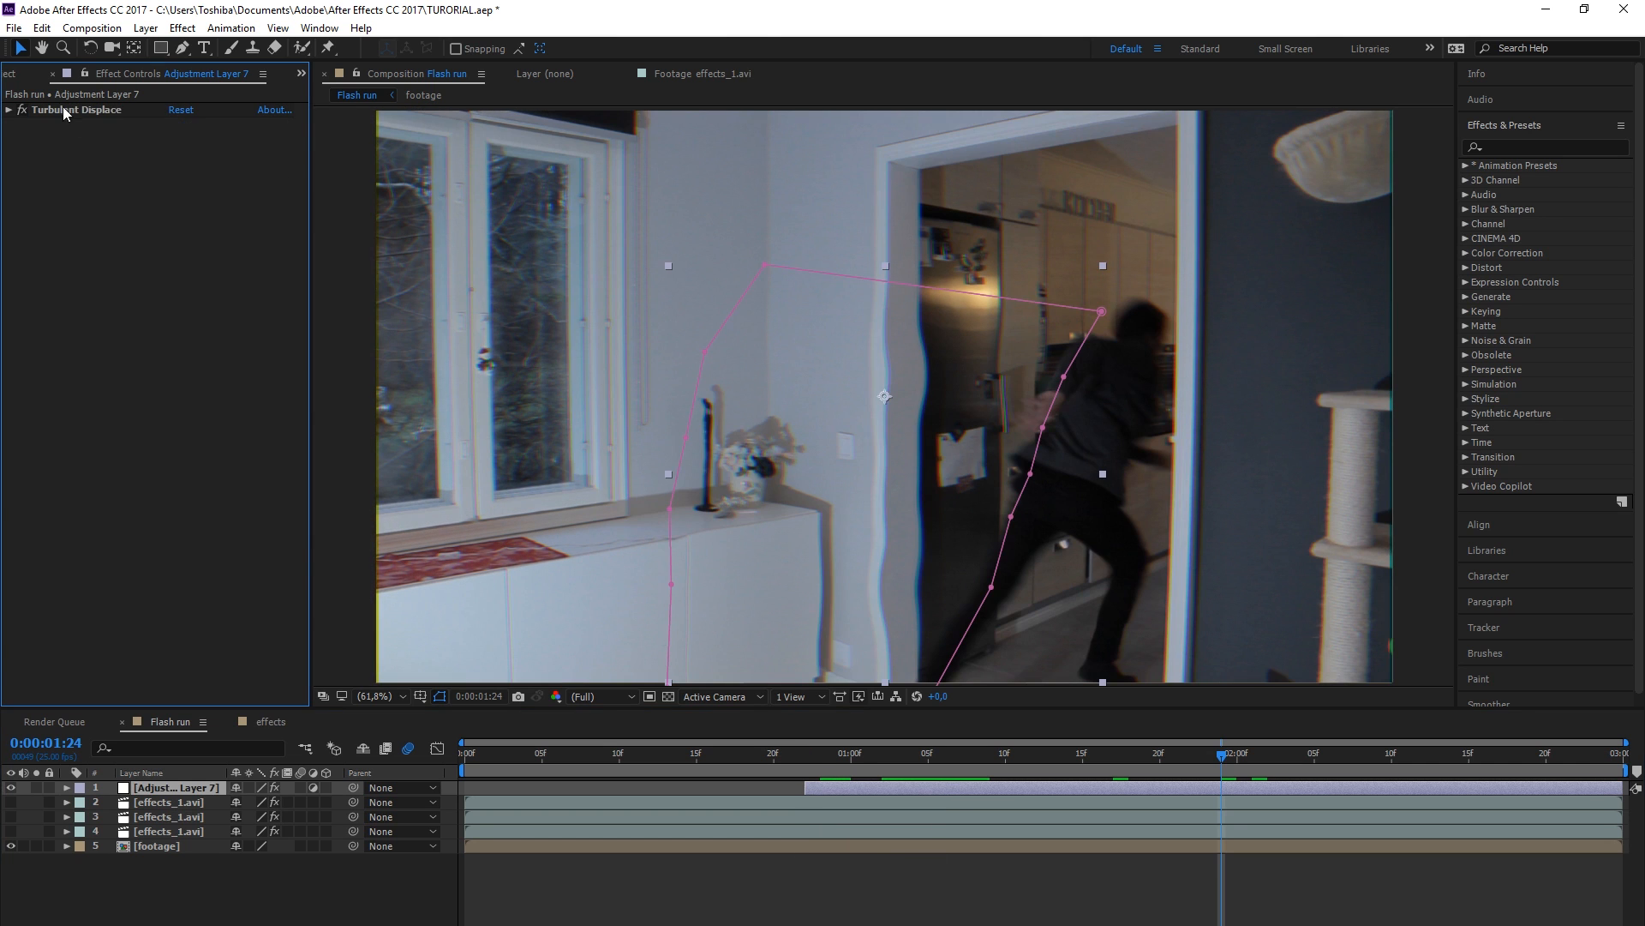
Duplicate the Turbulent Displace effect and set the copy to Turbulent displacement with a size of 10
{"action": "left_click", "coordinate": [63, 110]}
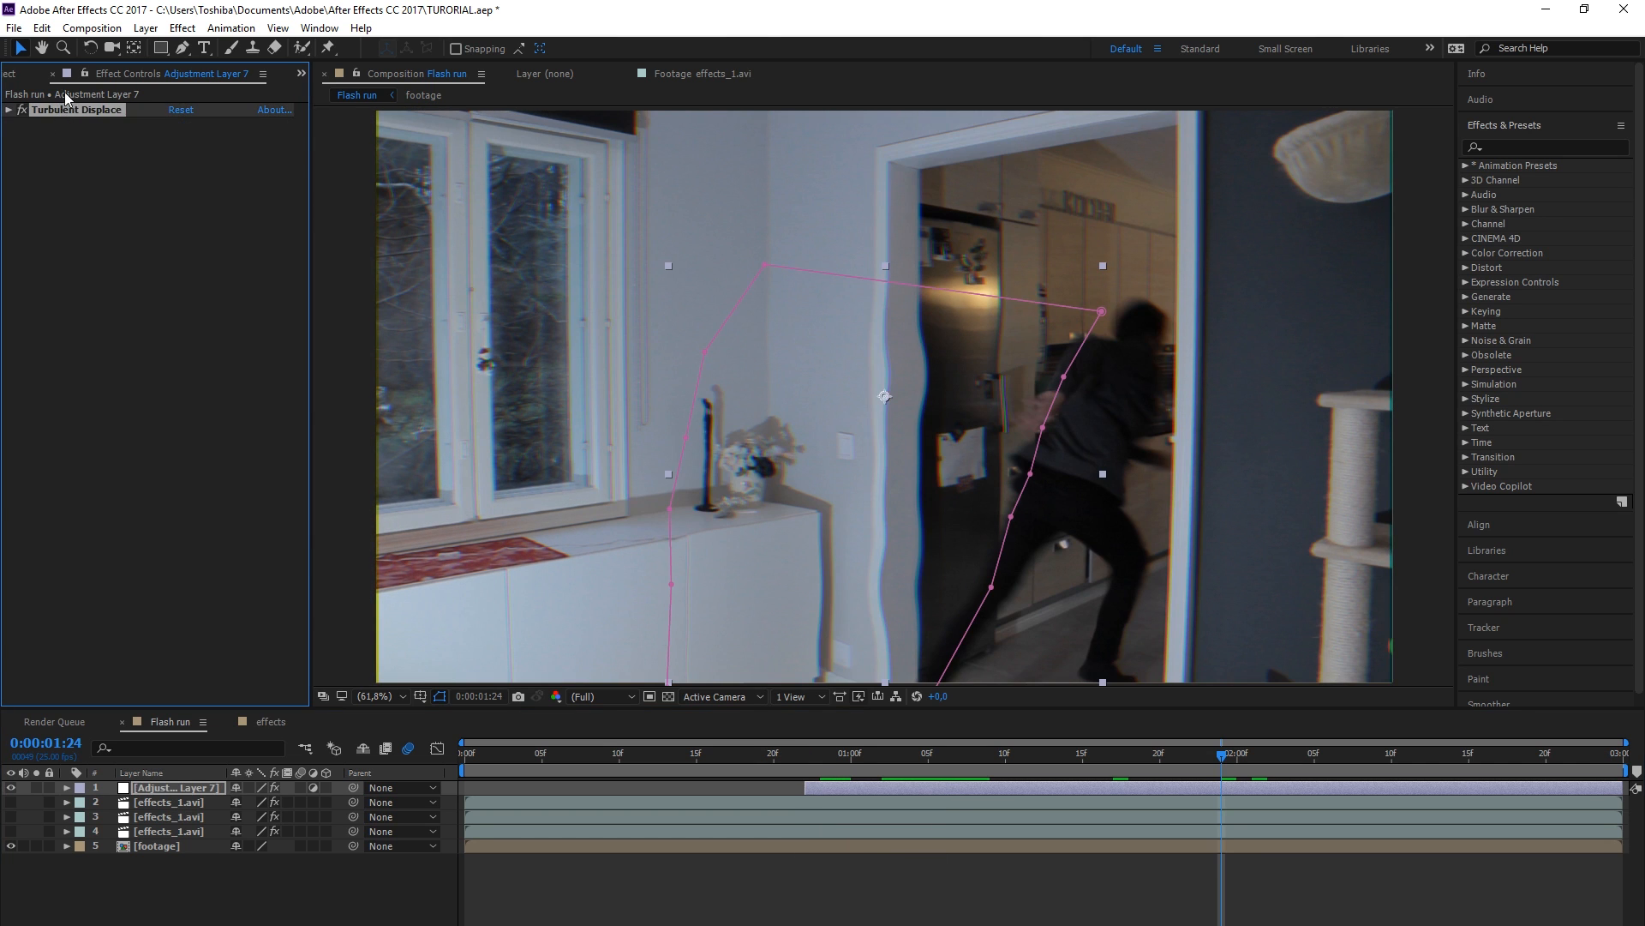
{"action": "key", "text": "ctrl+d"}
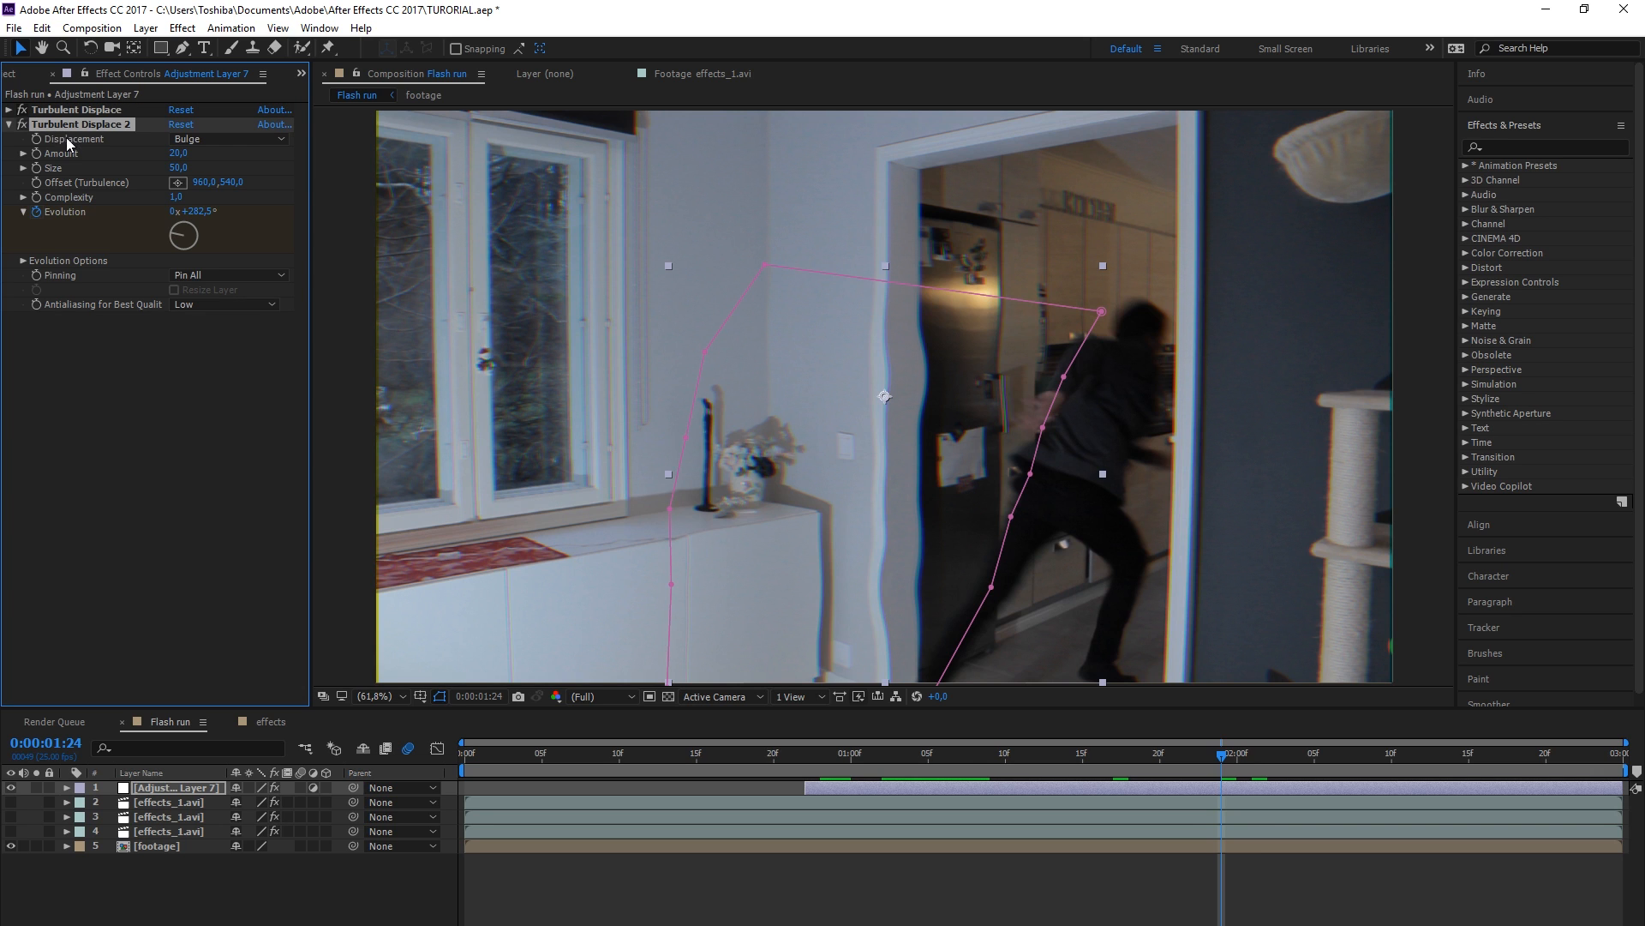
{"action": "left_click", "coordinate": [180, 169]}
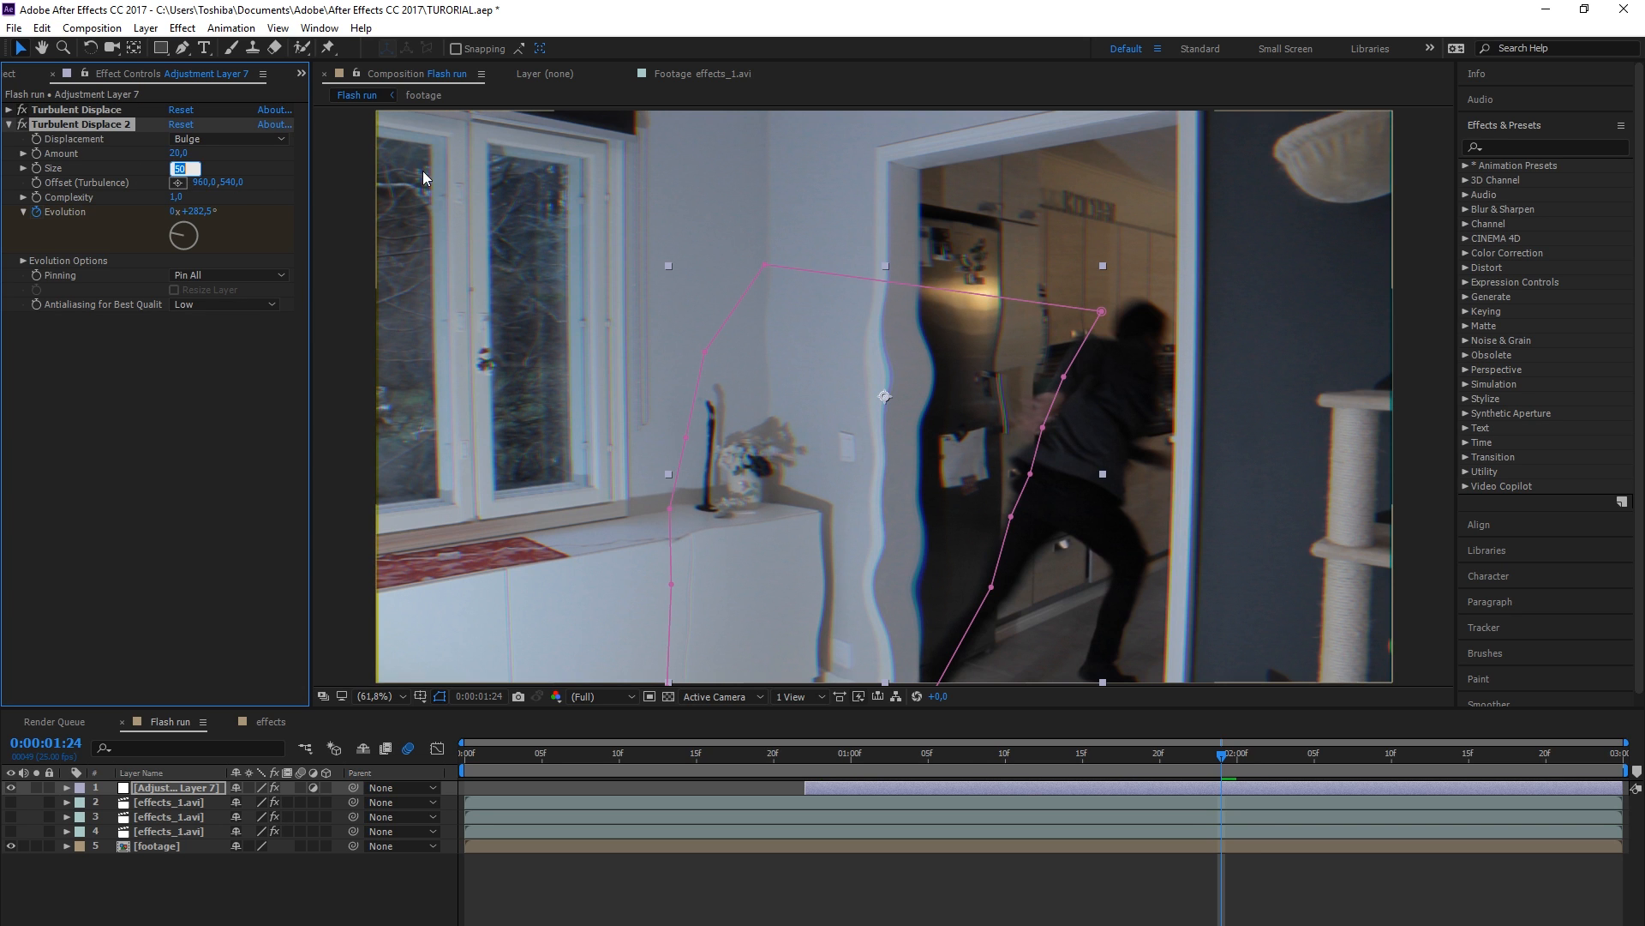
{"action": "type", "text": "10"}
{"action": "key", "text": "Return"}
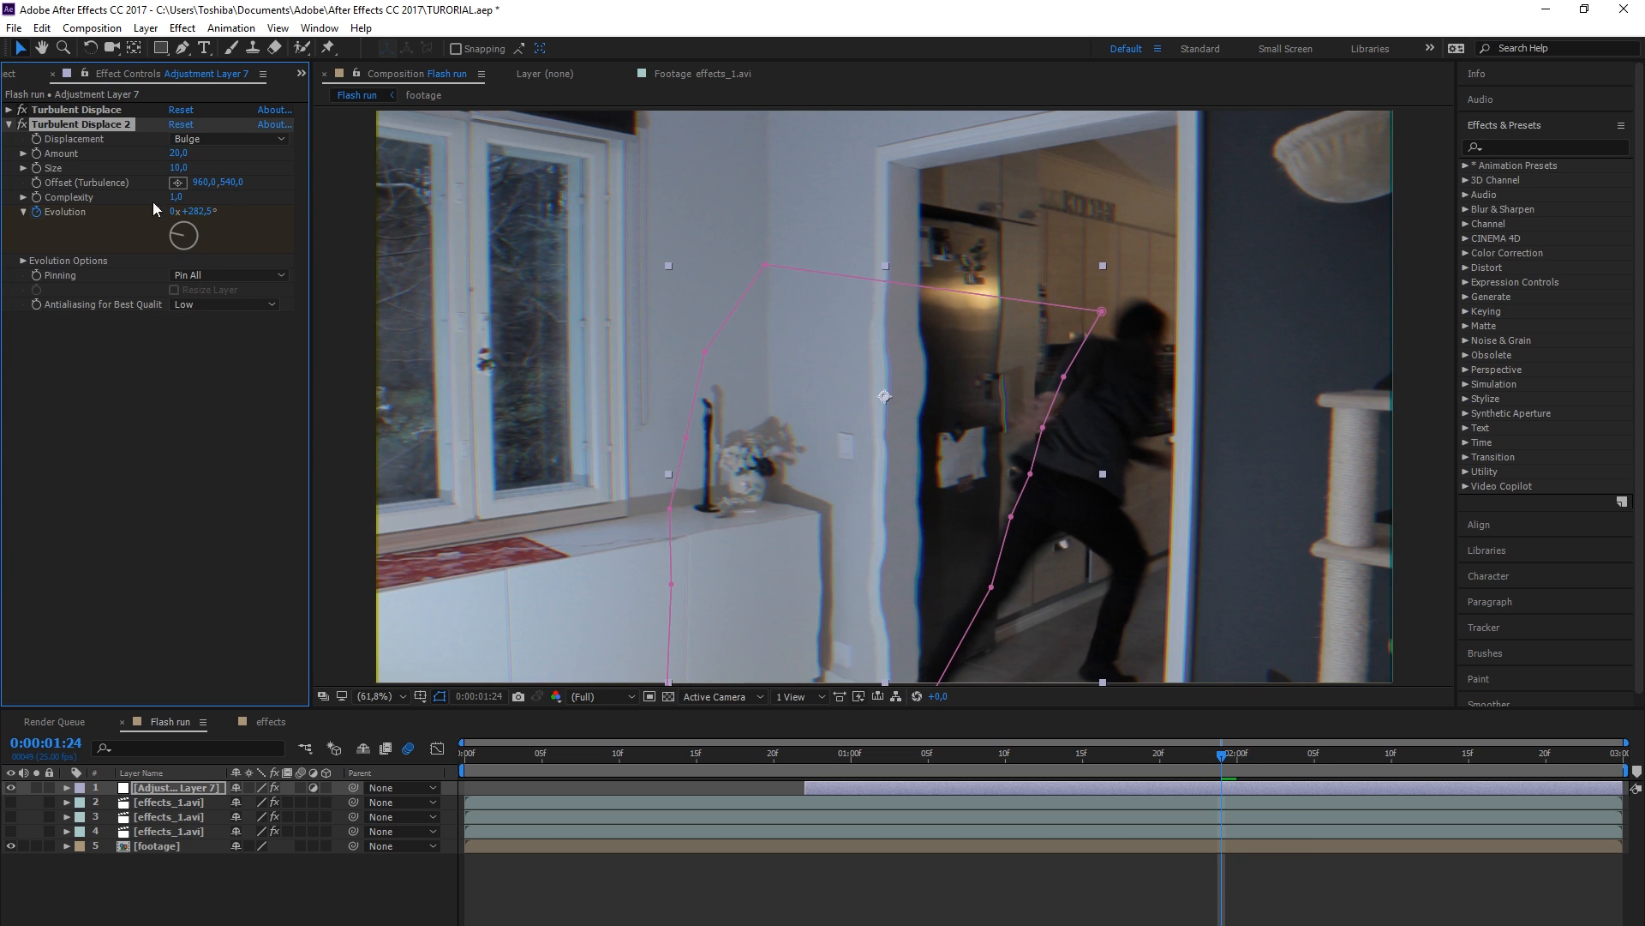
{"action": "left_click", "coordinate": [224, 138]}
{"action": "left_click", "coordinate": [213, 140]}
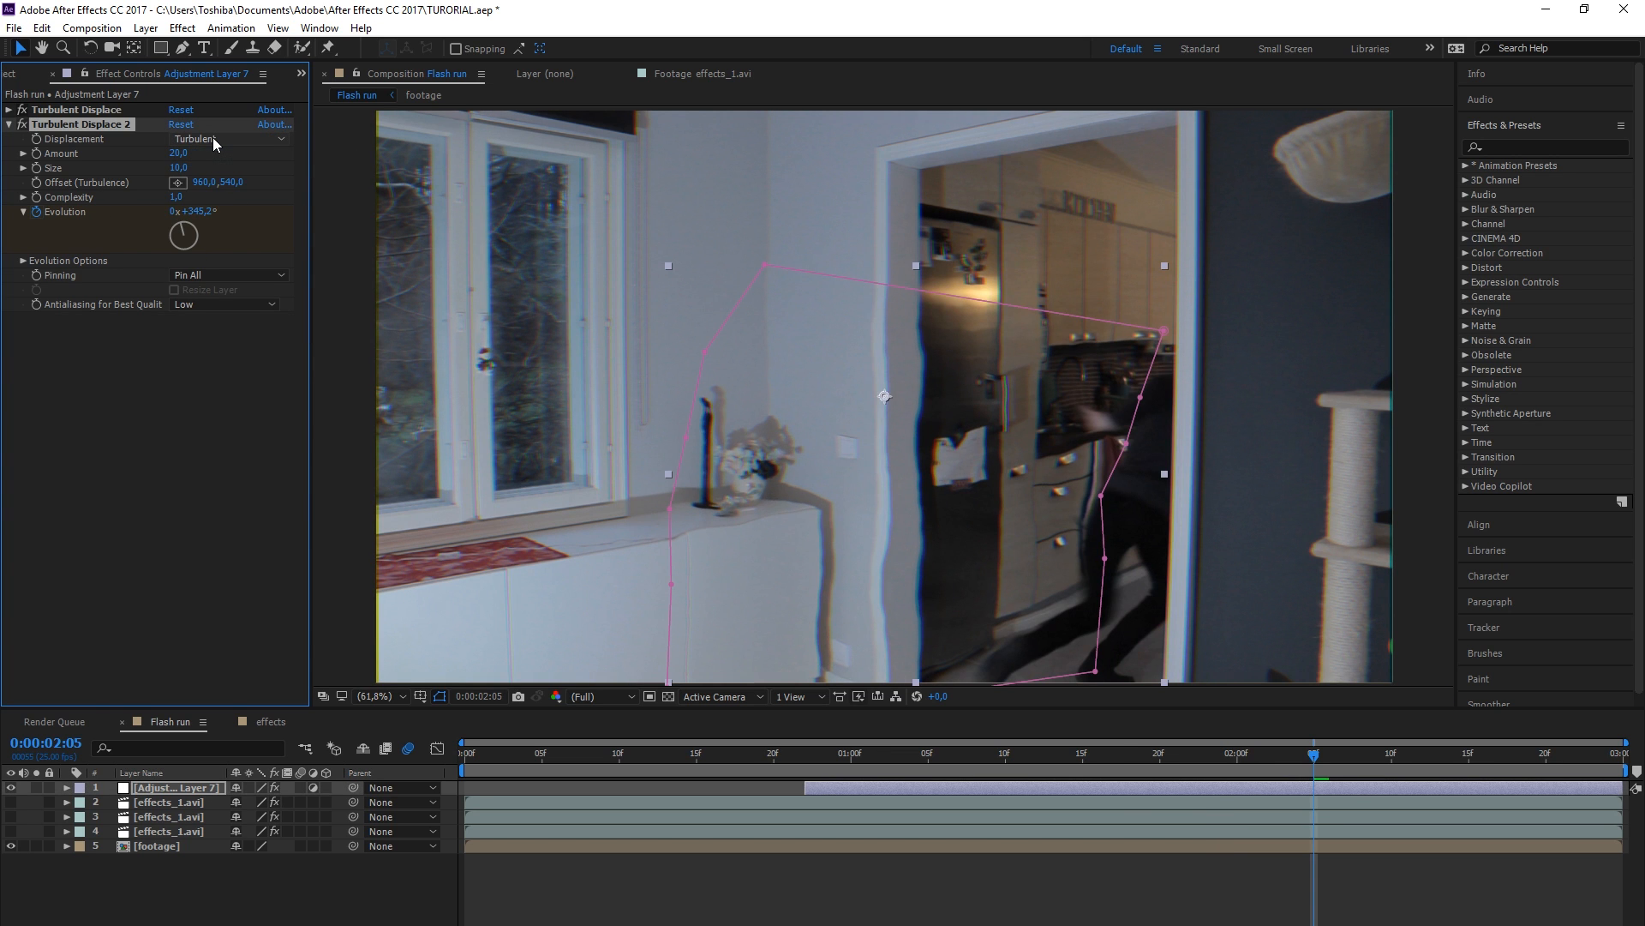
{"action": "left_click", "coordinate": [8, 124]}
Add a second adjustment layer at the top of the Flash run composition
{"action": "left_click", "coordinate": [789, 756]}
{"action": "left_click", "coordinate": [146, 27]}
{"action": "mouse_move", "coordinate": [225, 50]}
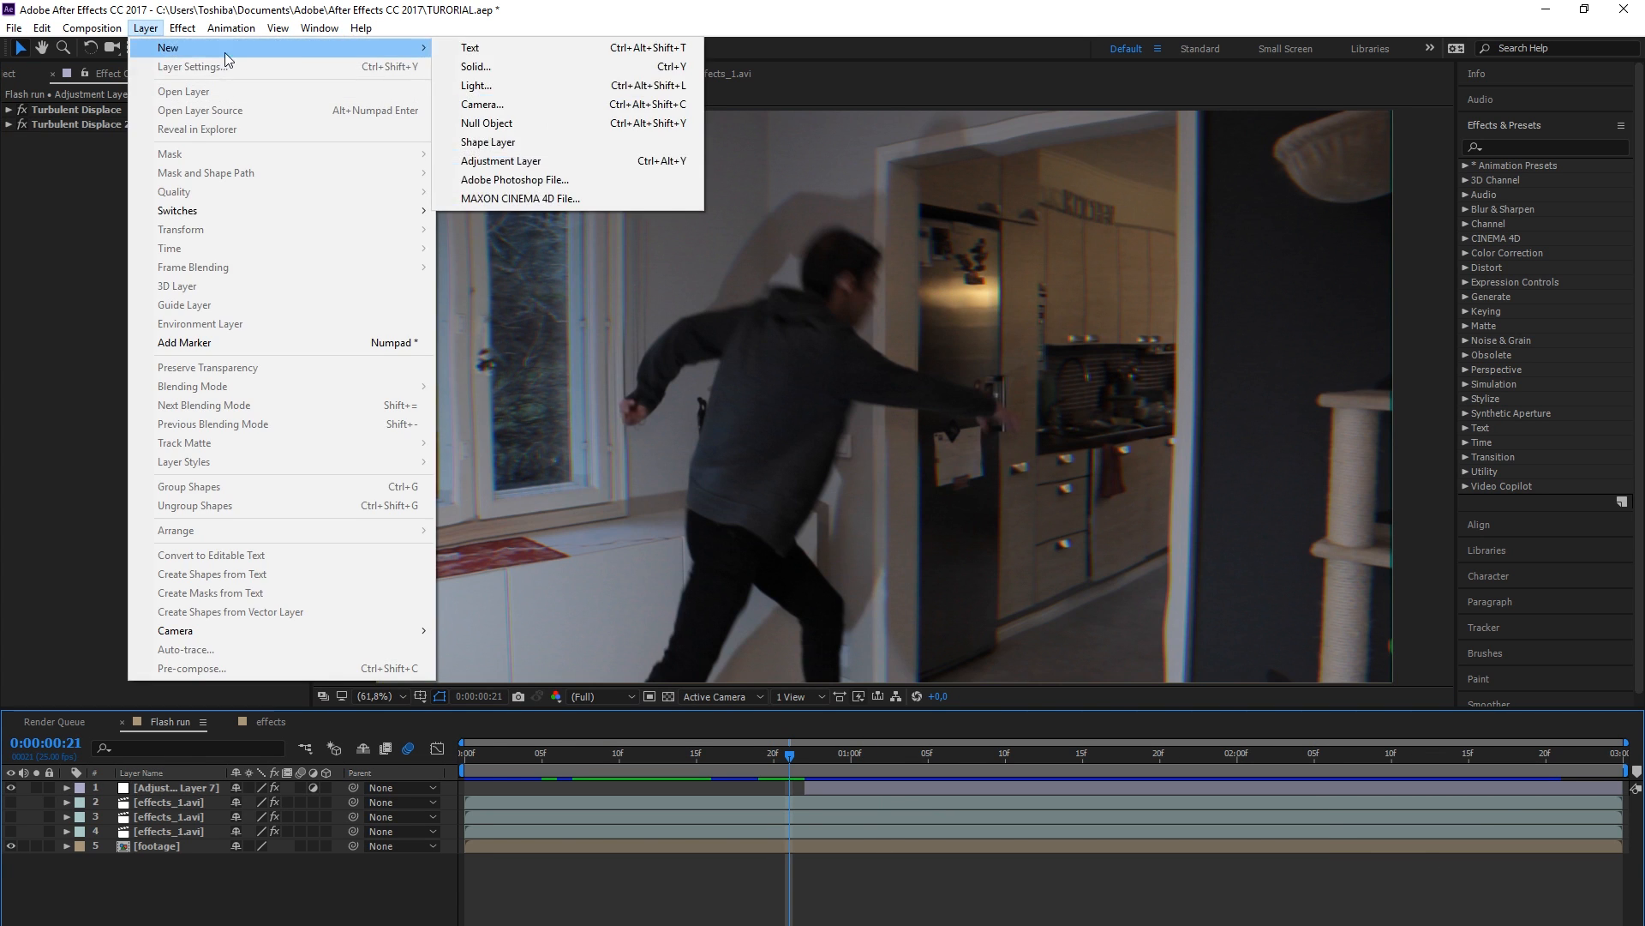
{"action": "left_click", "coordinate": [500, 160]}
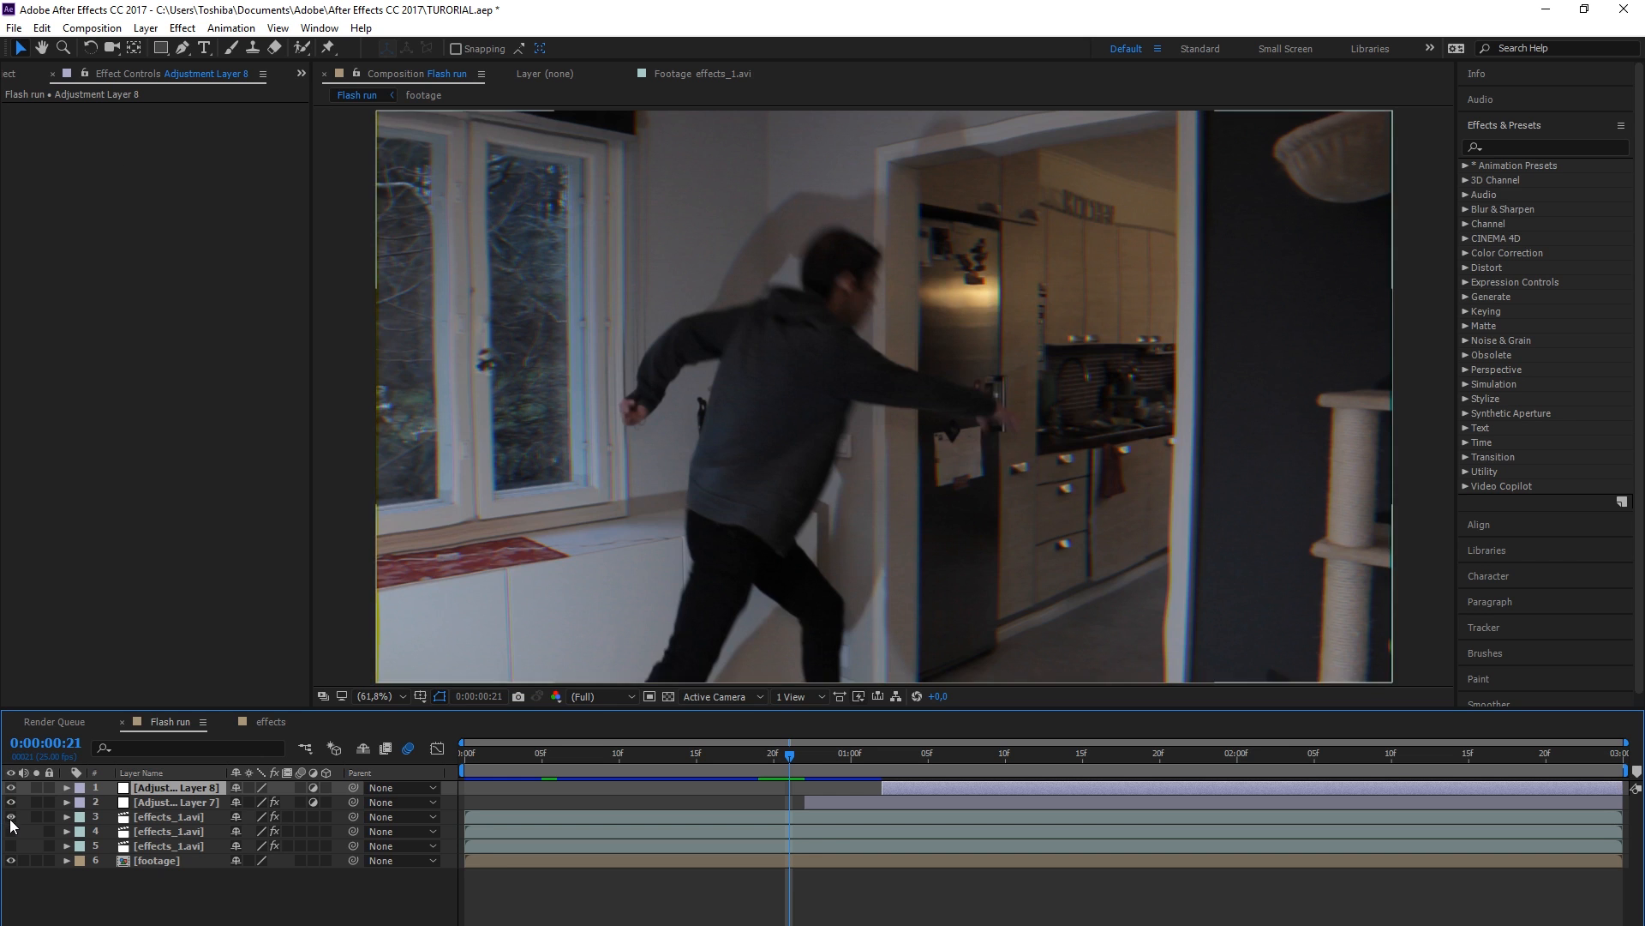
Start the new adjustment layer at 0:00:00:21, showing the three effects_1.avi layers only as reference and hiding them again
{"action": "left_click", "coordinate": [11, 817]}
{"action": "left_click", "coordinate": [11, 831]}
{"action": "left_click", "coordinate": [11, 846]}
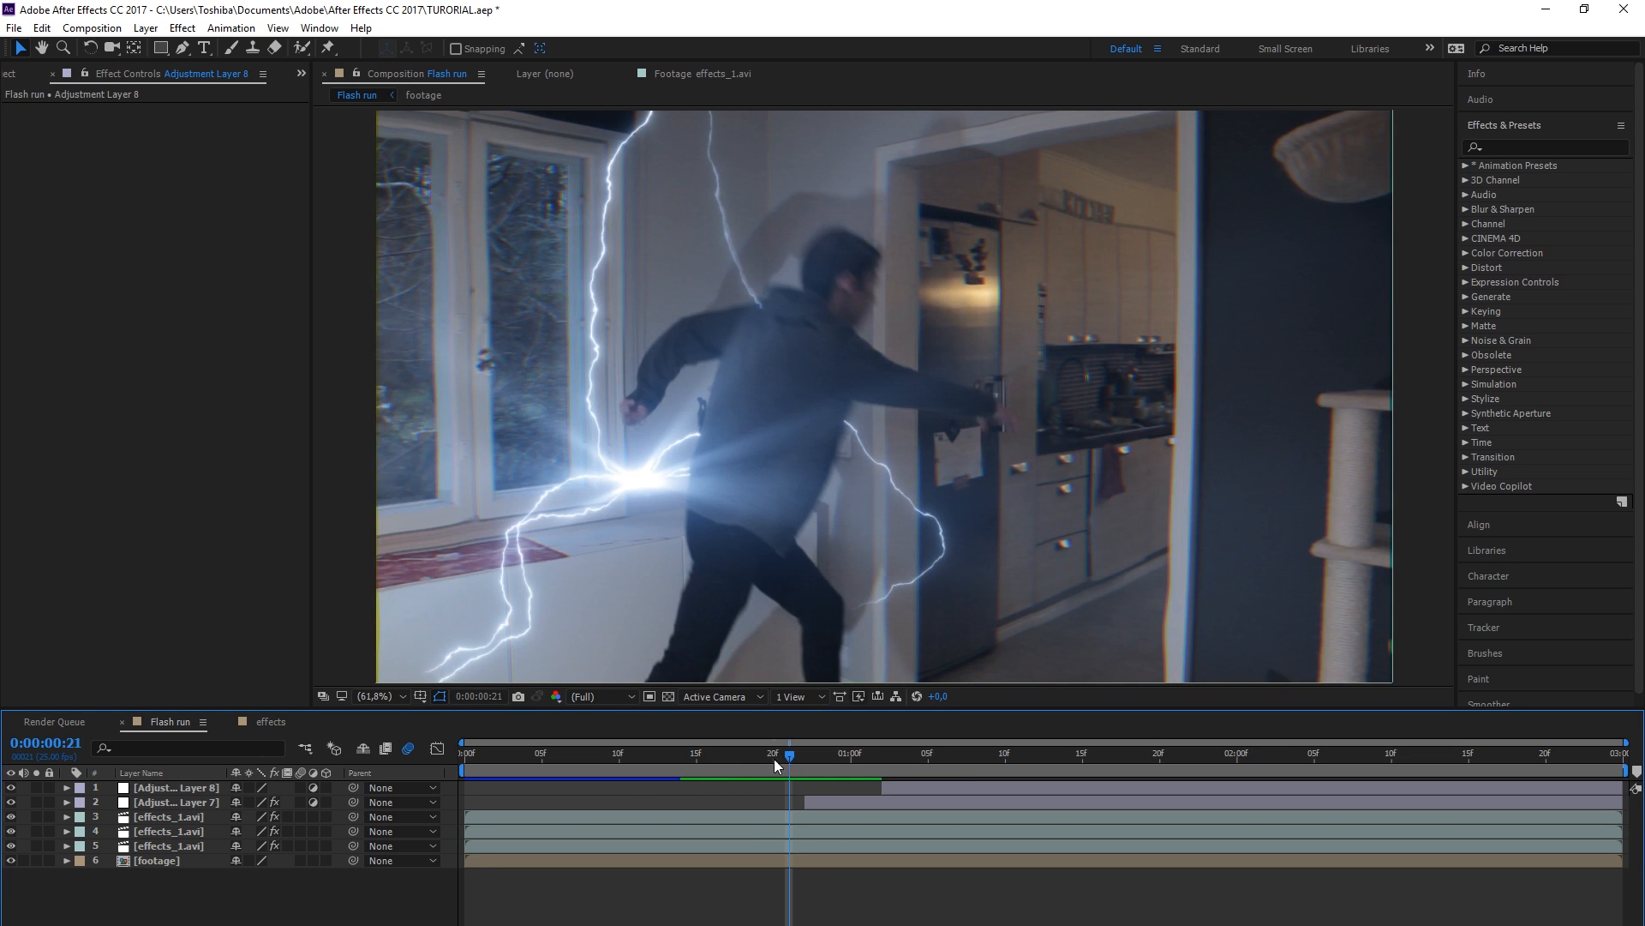
{"action": "mouse_move", "coordinate": [774, 758]}
{"action": "left_mouse_down"}
{"action": "mouse_move", "coordinate": [757, 759]}
{"action": "mouse_move", "coordinate": [789, 759]}
{"action": "left_mouse_up"}
{"action": "left_click_drag", "start_coordinate": [884, 788], "coordinate": [790, 788]}
{"action": "left_click_drag", "start_coordinate": [11, 819], "coordinate": [11, 846]}
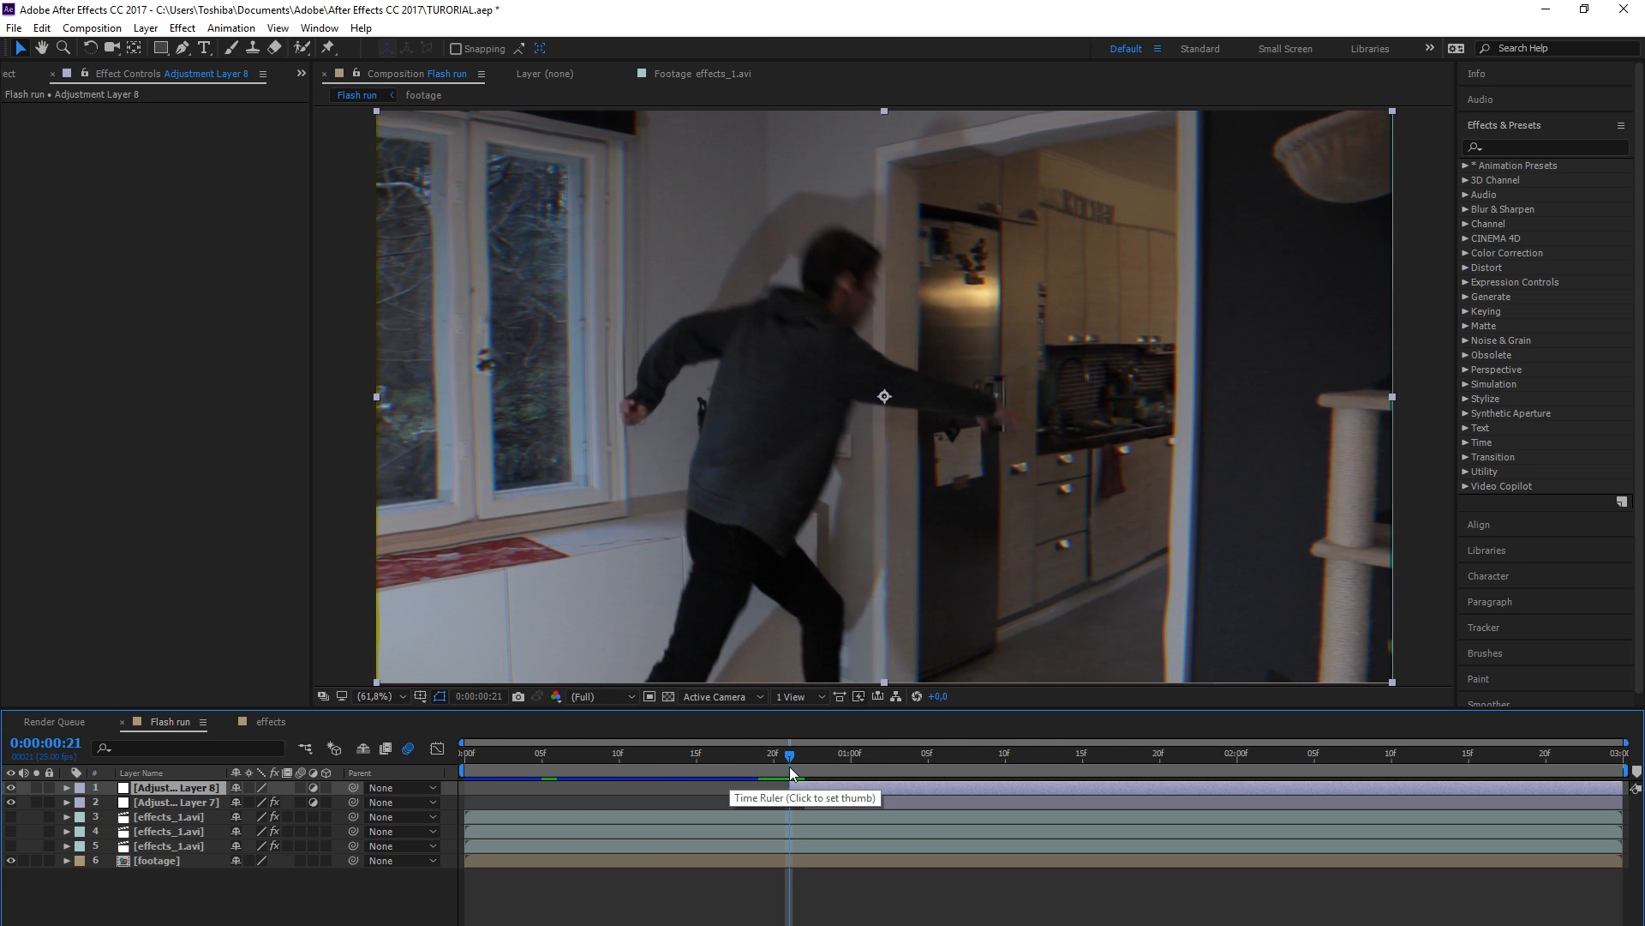
Draw a loose closed Pen mask around the runner's whole body on the new adjustment layer, extending below the frame
{"action": "key", "text": "g"}
{"action": "left_click", "coordinate": [813, 207]}
{"action": "left_click", "coordinate": [772, 250]}
{"action": "left_click", "coordinate": [685, 283]}
{"action": "left_click", "coordinate": [611, 350]}
{"action": "left_click", "coordinate": [609, 444]}
{"action": "left_click", "coordinate": [646, 497]}
{"action": "left_click", "coordinate": [626, 648]}
{"action": "left_click_drag", "start_coordinate": [626, 652], "coordinate": [647, 566]}
{"action": "left_click", "coordinate": [650, 649]}
{"action": "left_click", "coordinate": [877, 627]}
{"action": "left_click", "coordinate": [891, 478]}
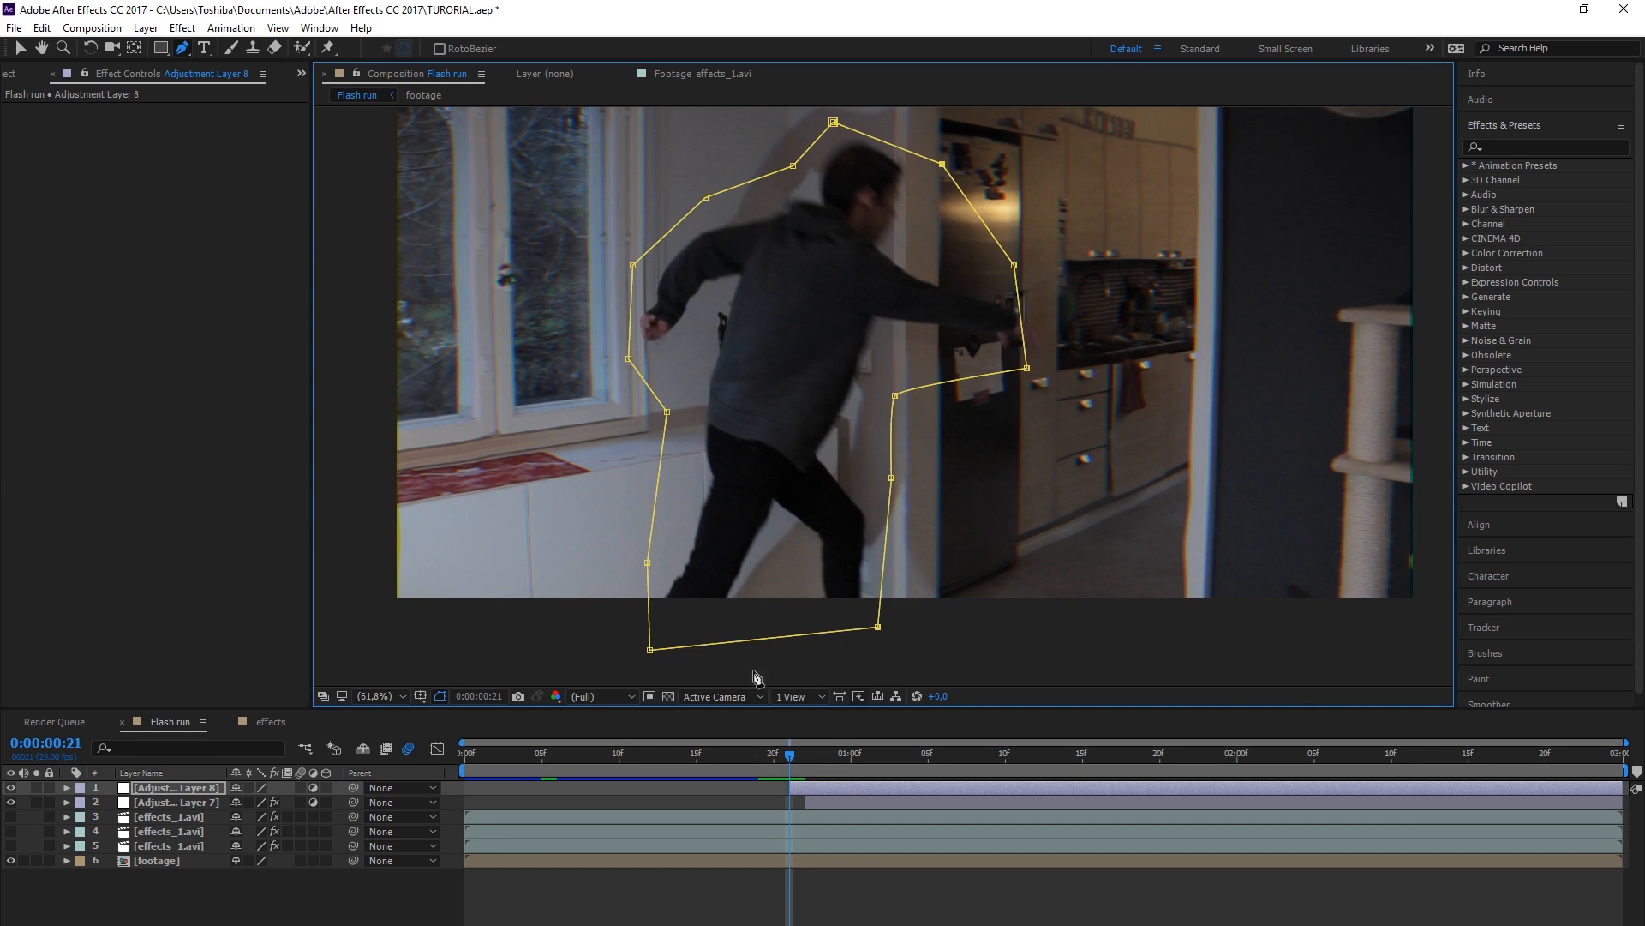
Enable Mask Path keyframing for the new adjustment layer's Mask 1 at 0:00:00:21
{"action": "left_click", "coordinate": [67, 788]}
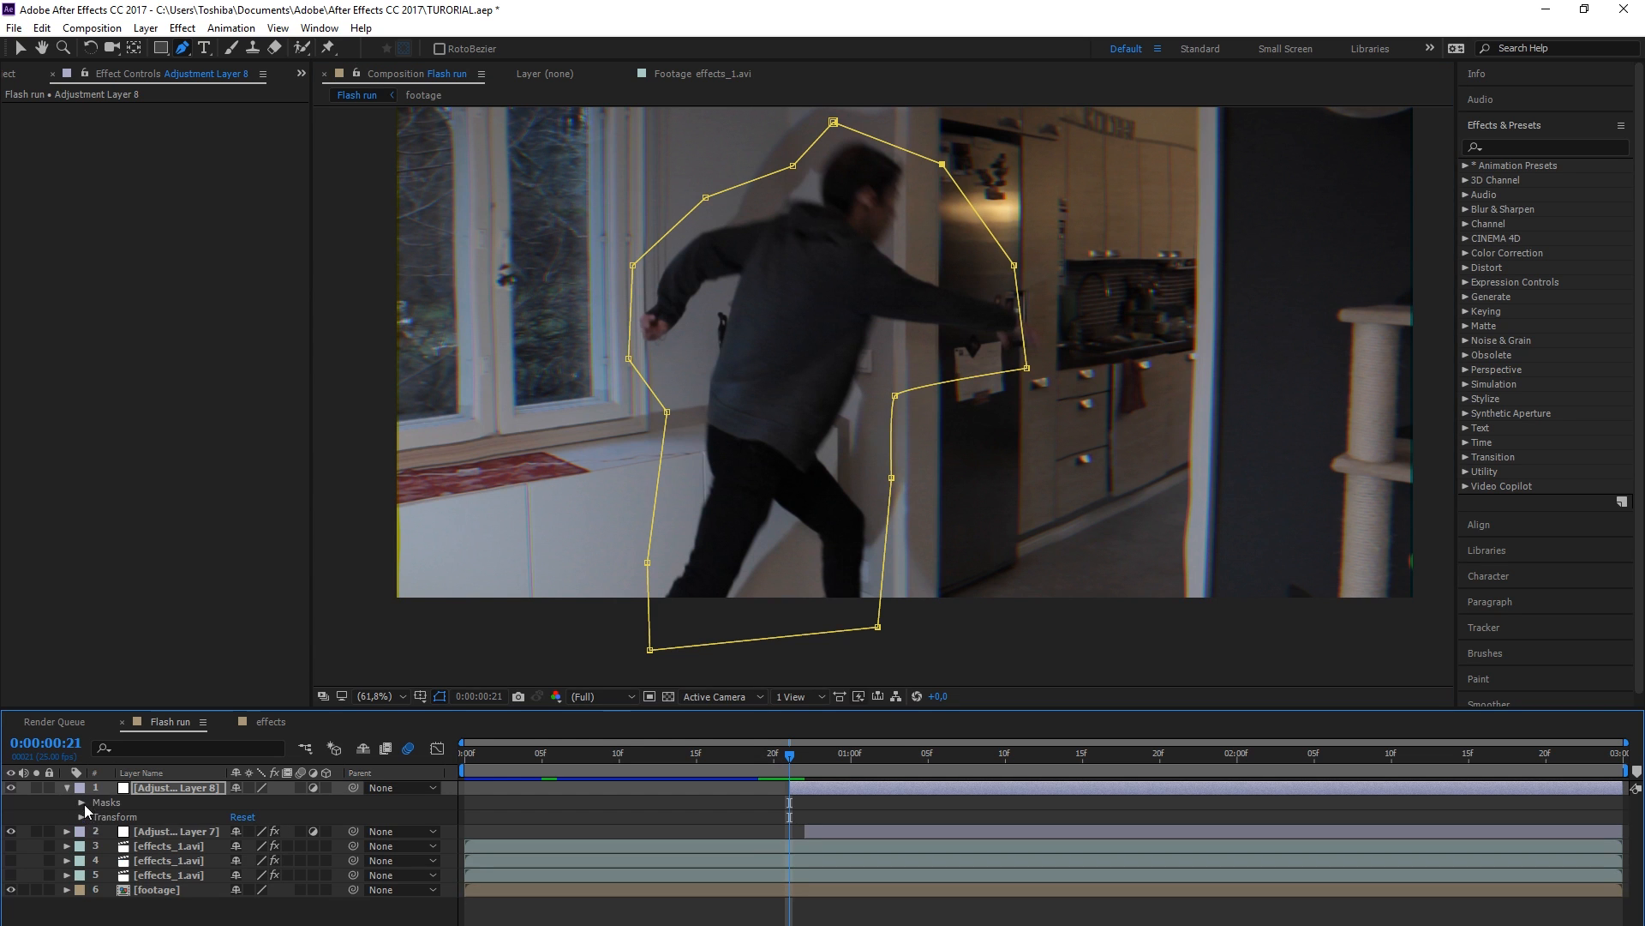
{"action": "left_click", "coordinate": [81, 803]}
{"action": "left_click", "coordinate": [96, 817]}
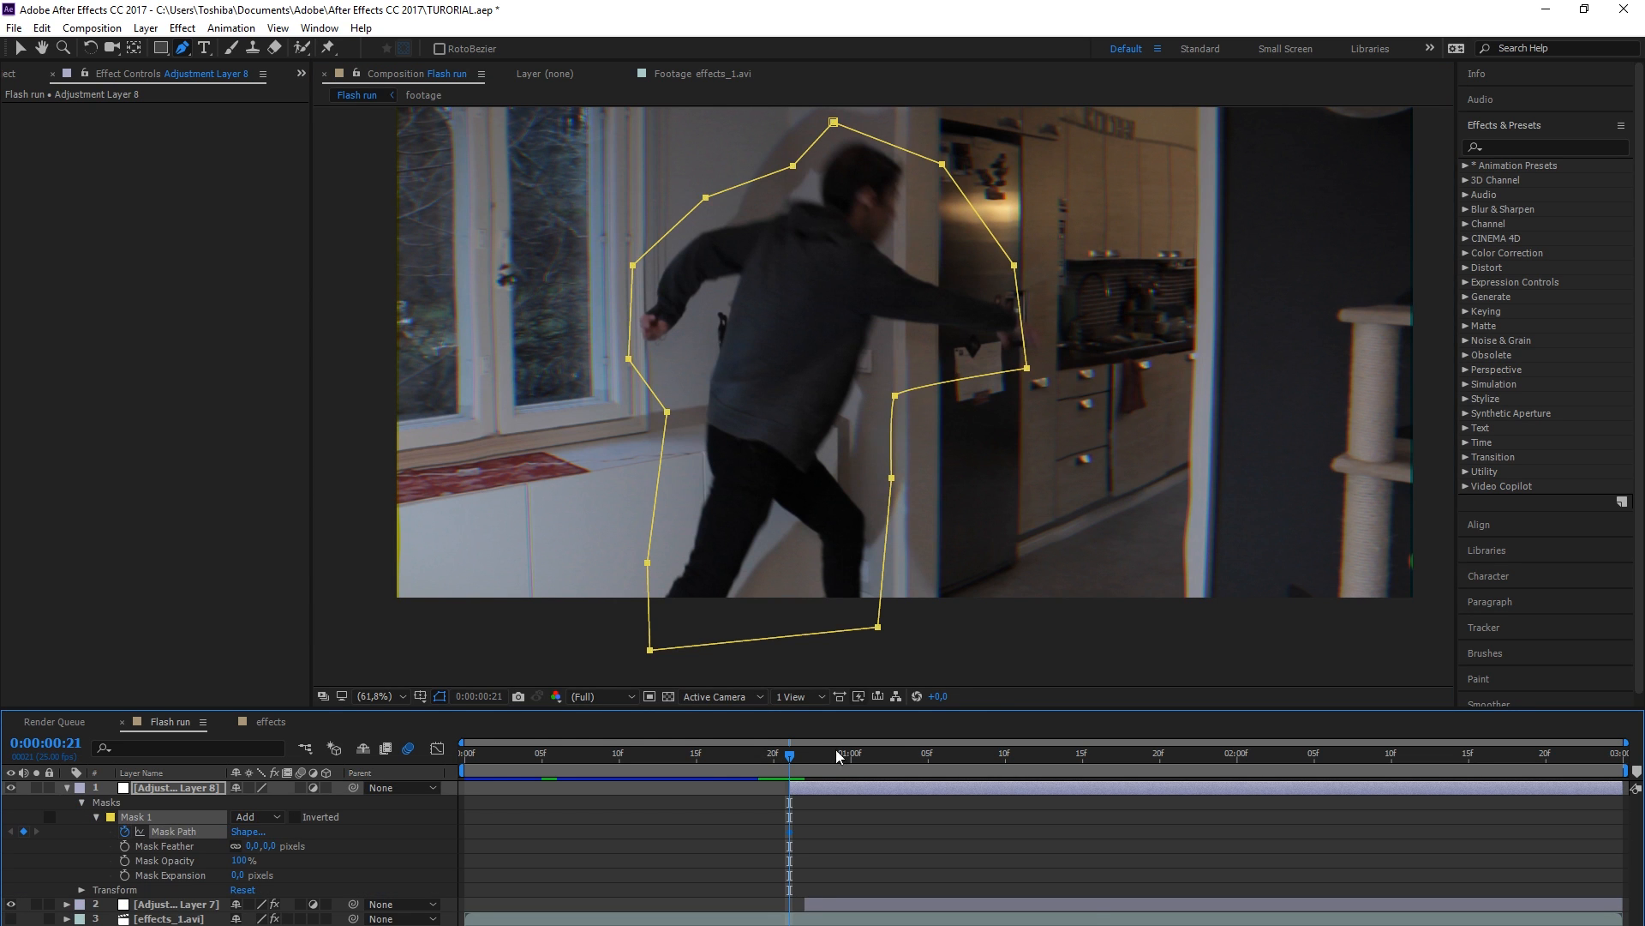
Keyframe the body mask's path to follow the runner through the doorway and check its motion from 0:00:00:20 to 0:00:01:00
{"action": "key", "text": "space"}
{"action": "key", "text": "v"}
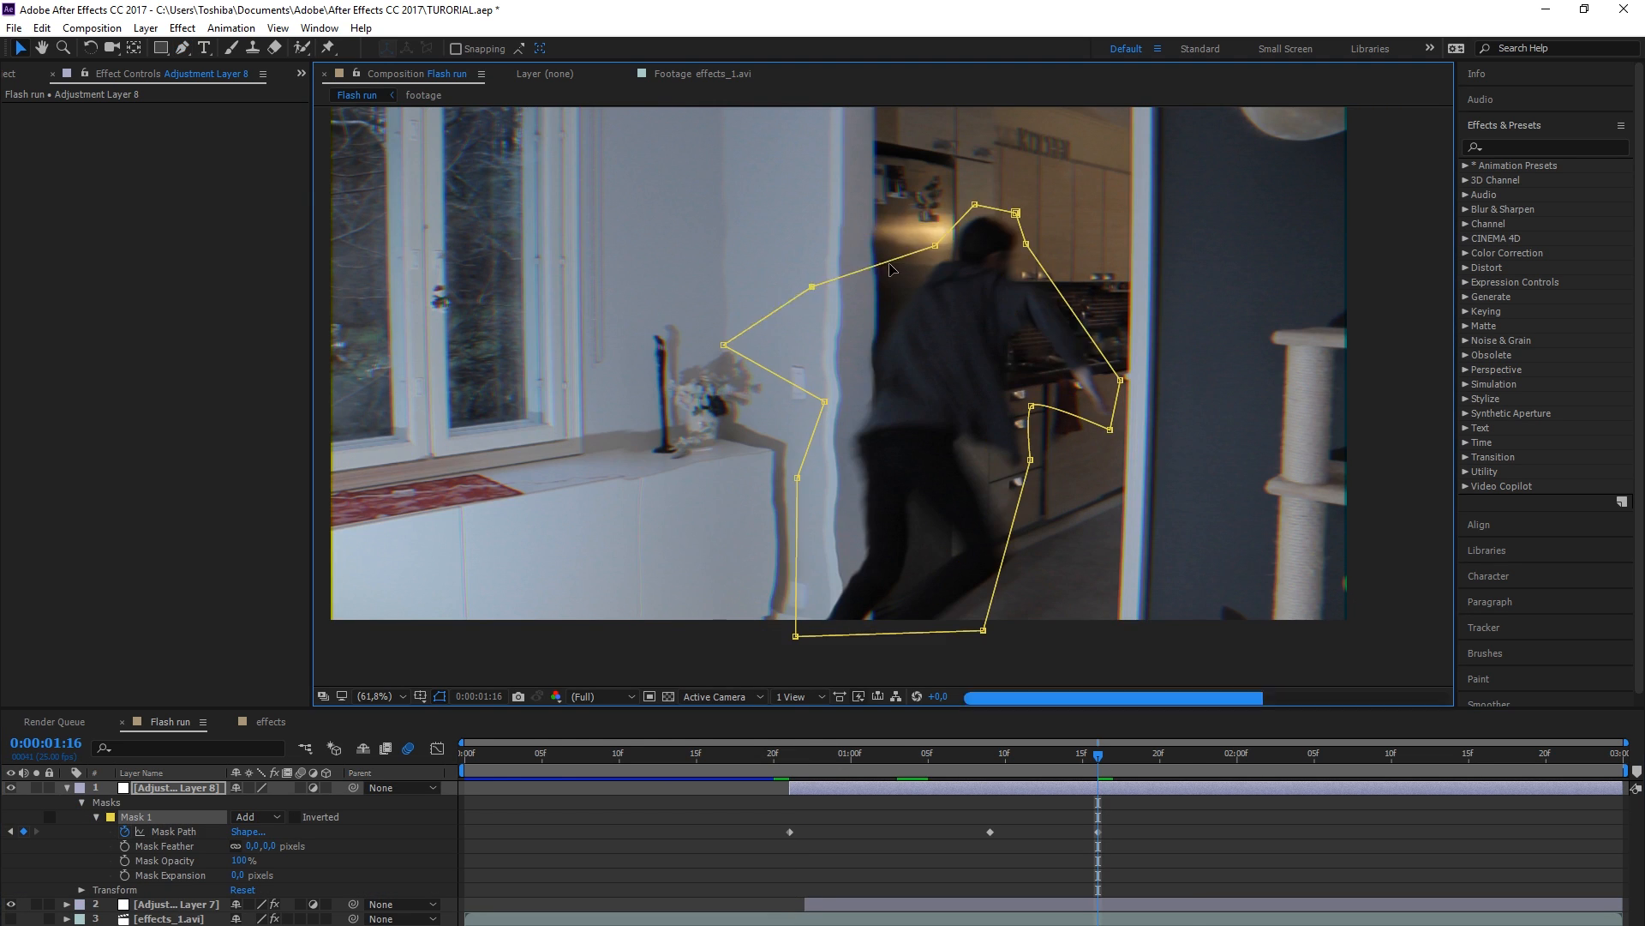
{"action": "left_click", "coordinate": [773, 754]}
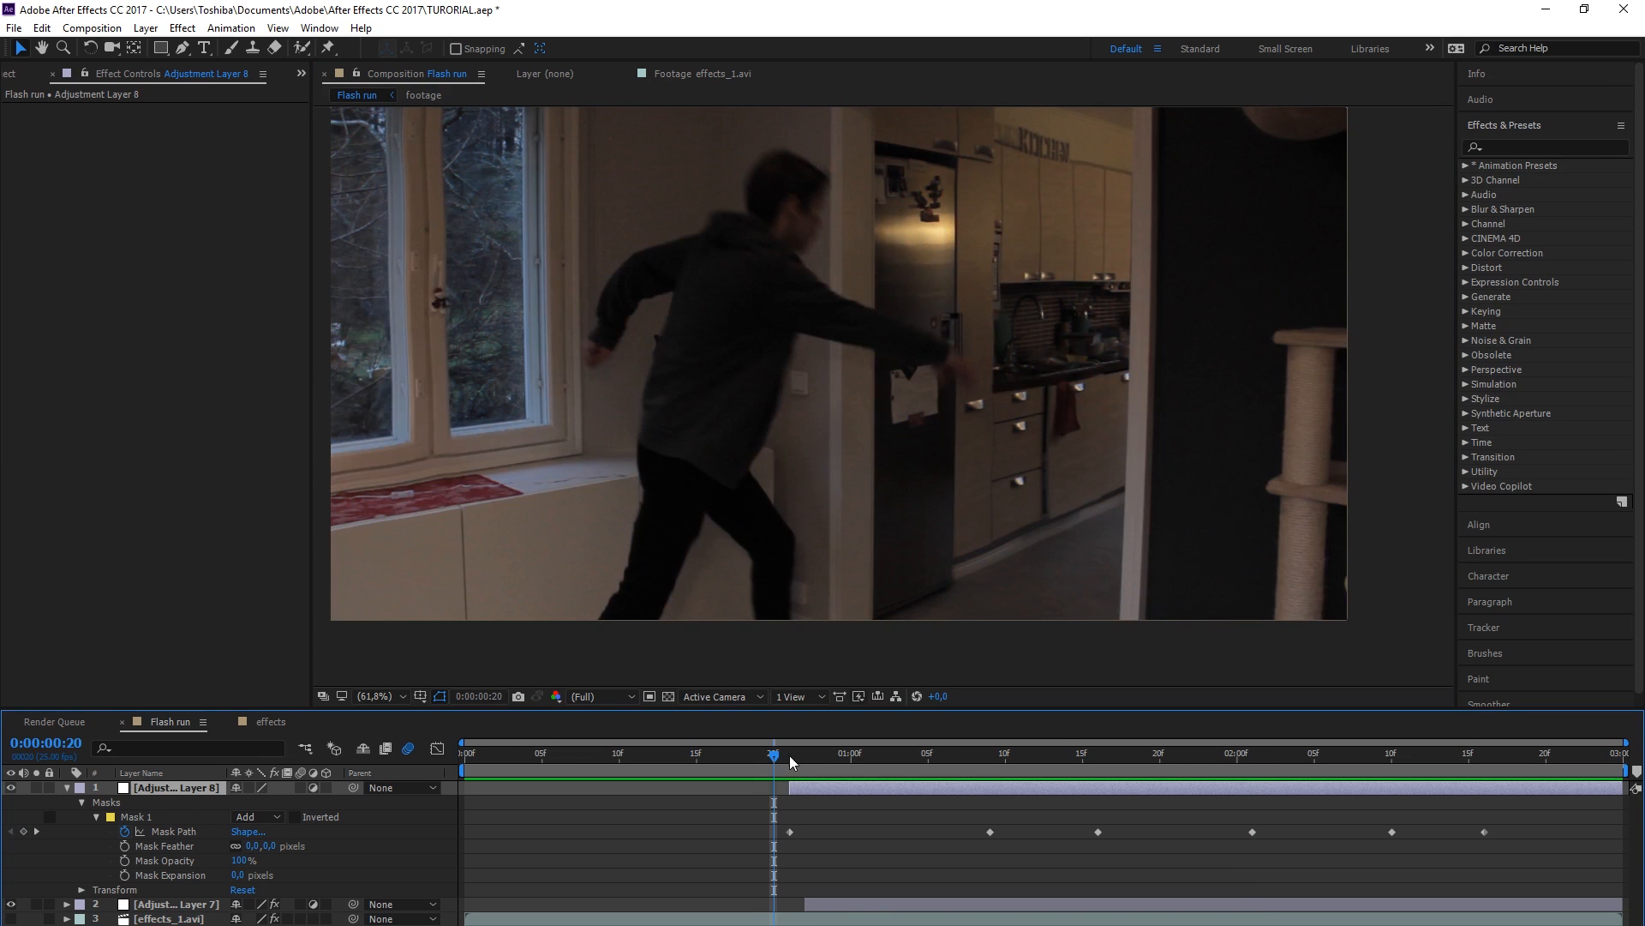
{"action": "left_click_drag", "start_coordinate": [787, 764], "coordinate": [852, 855]}
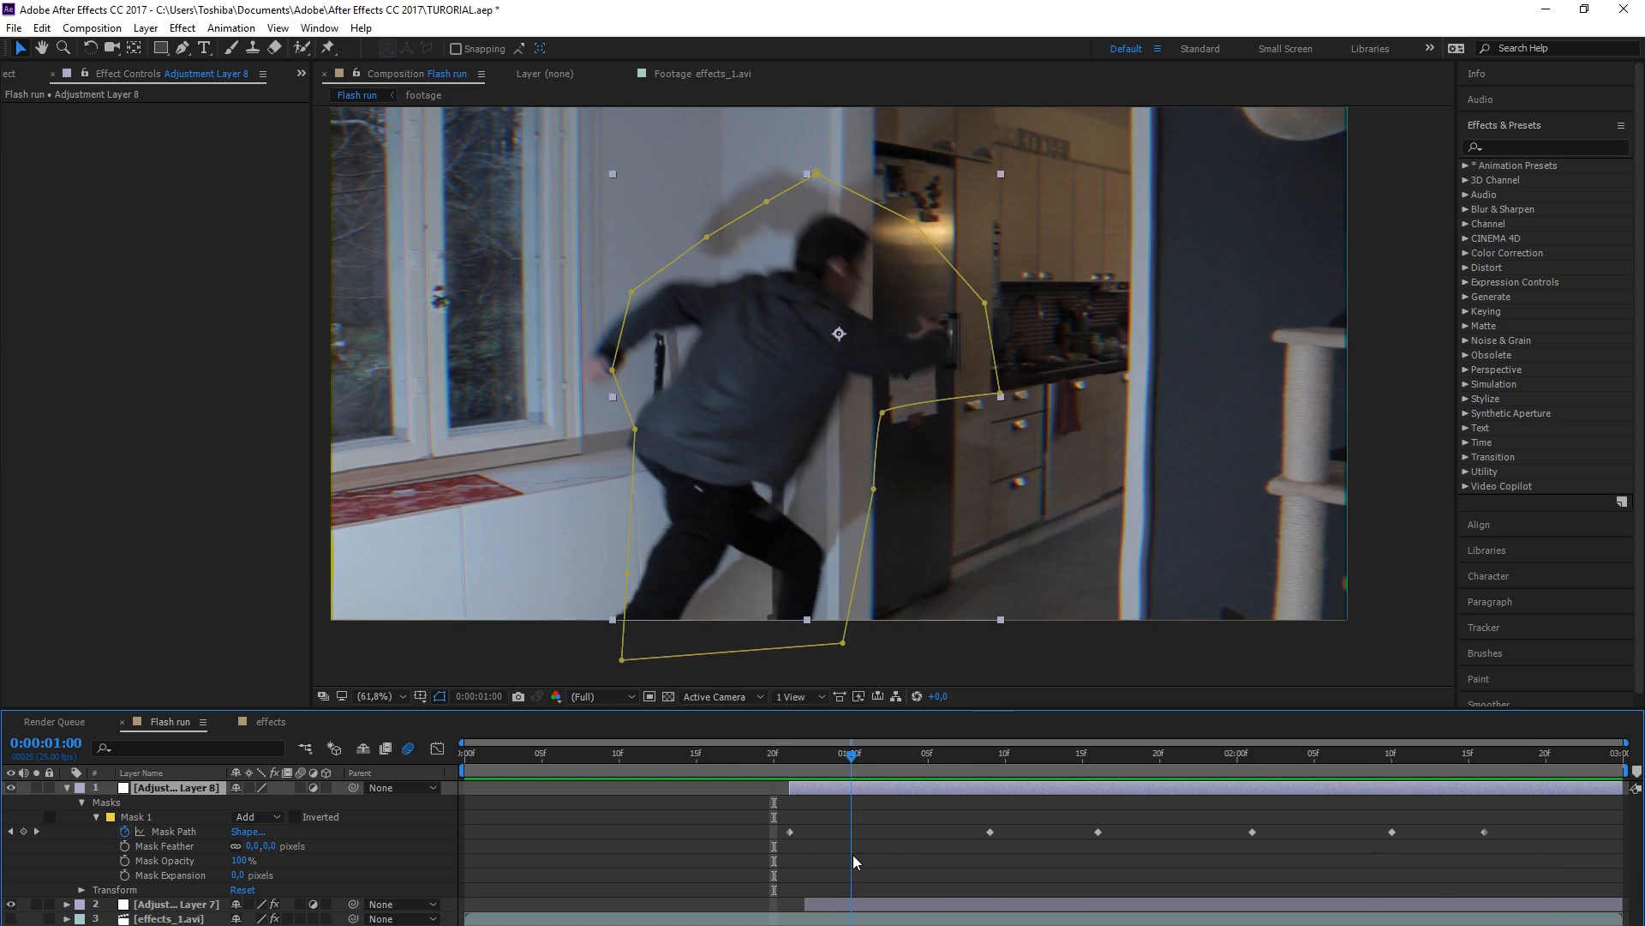
Set the body mask's mode to Subtract so the adjustment layer excludes the runner
{"action": "left_click", "coordinate": [257, 816]}
{"action": "left_click", "coordinate": [271, 871]}
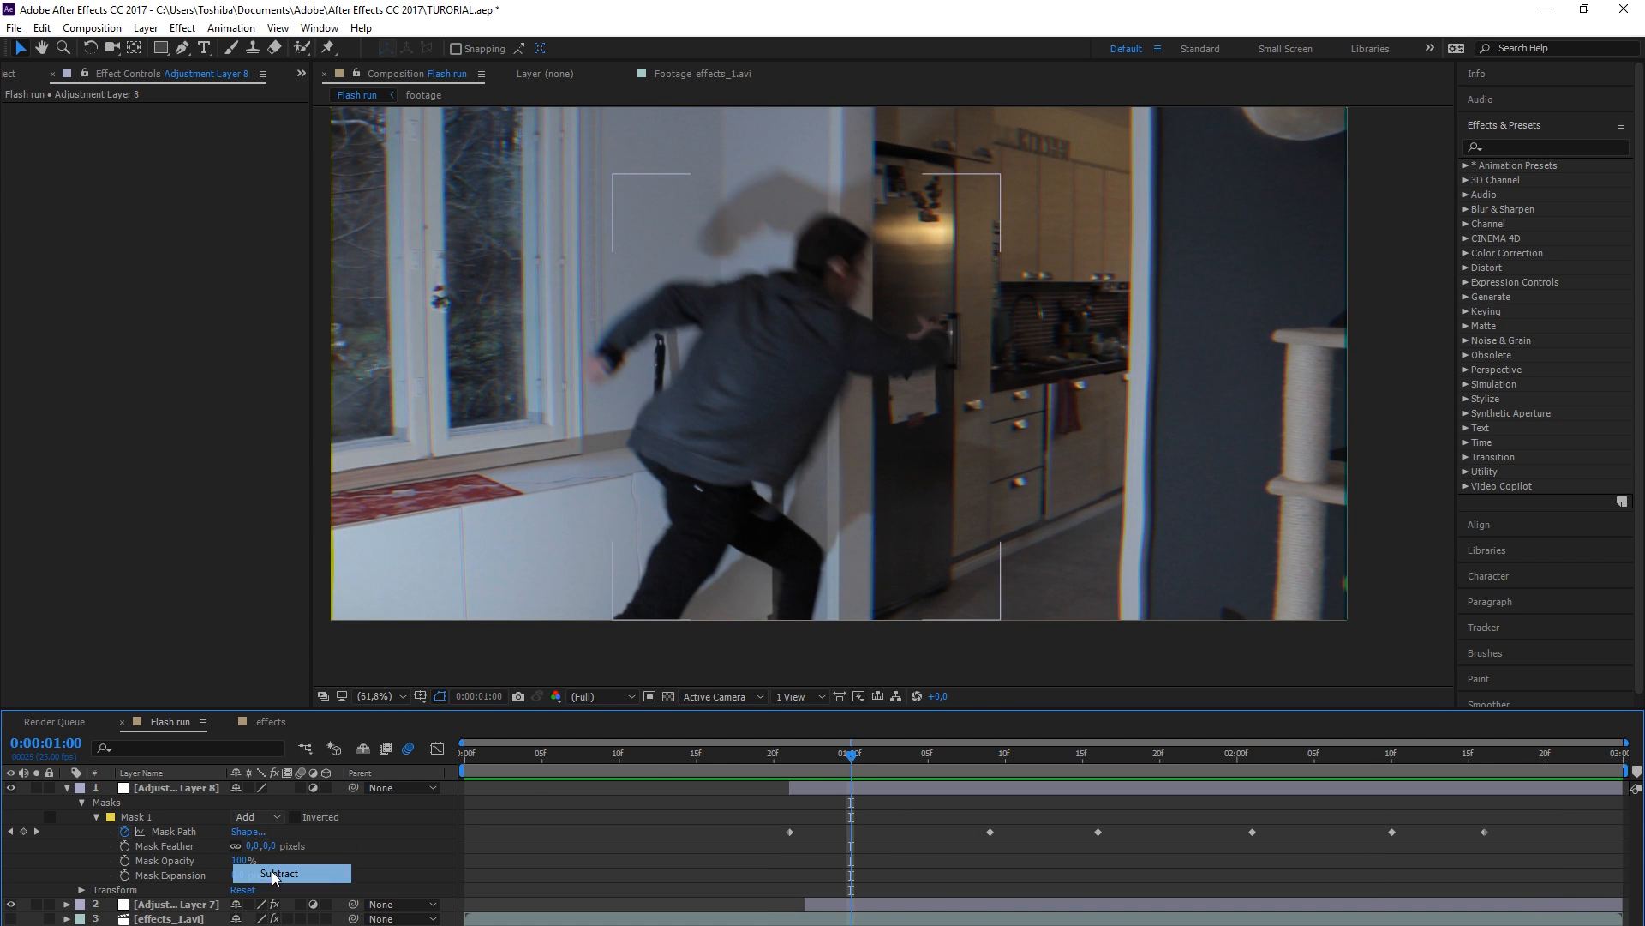
{"action": "left_click", "coordinate": [239, 800]}
Apply CC Radial Fast Blur to the masked adjustment layer with Zoom set to Brightest and Amount 6, and compare it on and off
{"action": "left_click", "coordinate": [182, 27]}
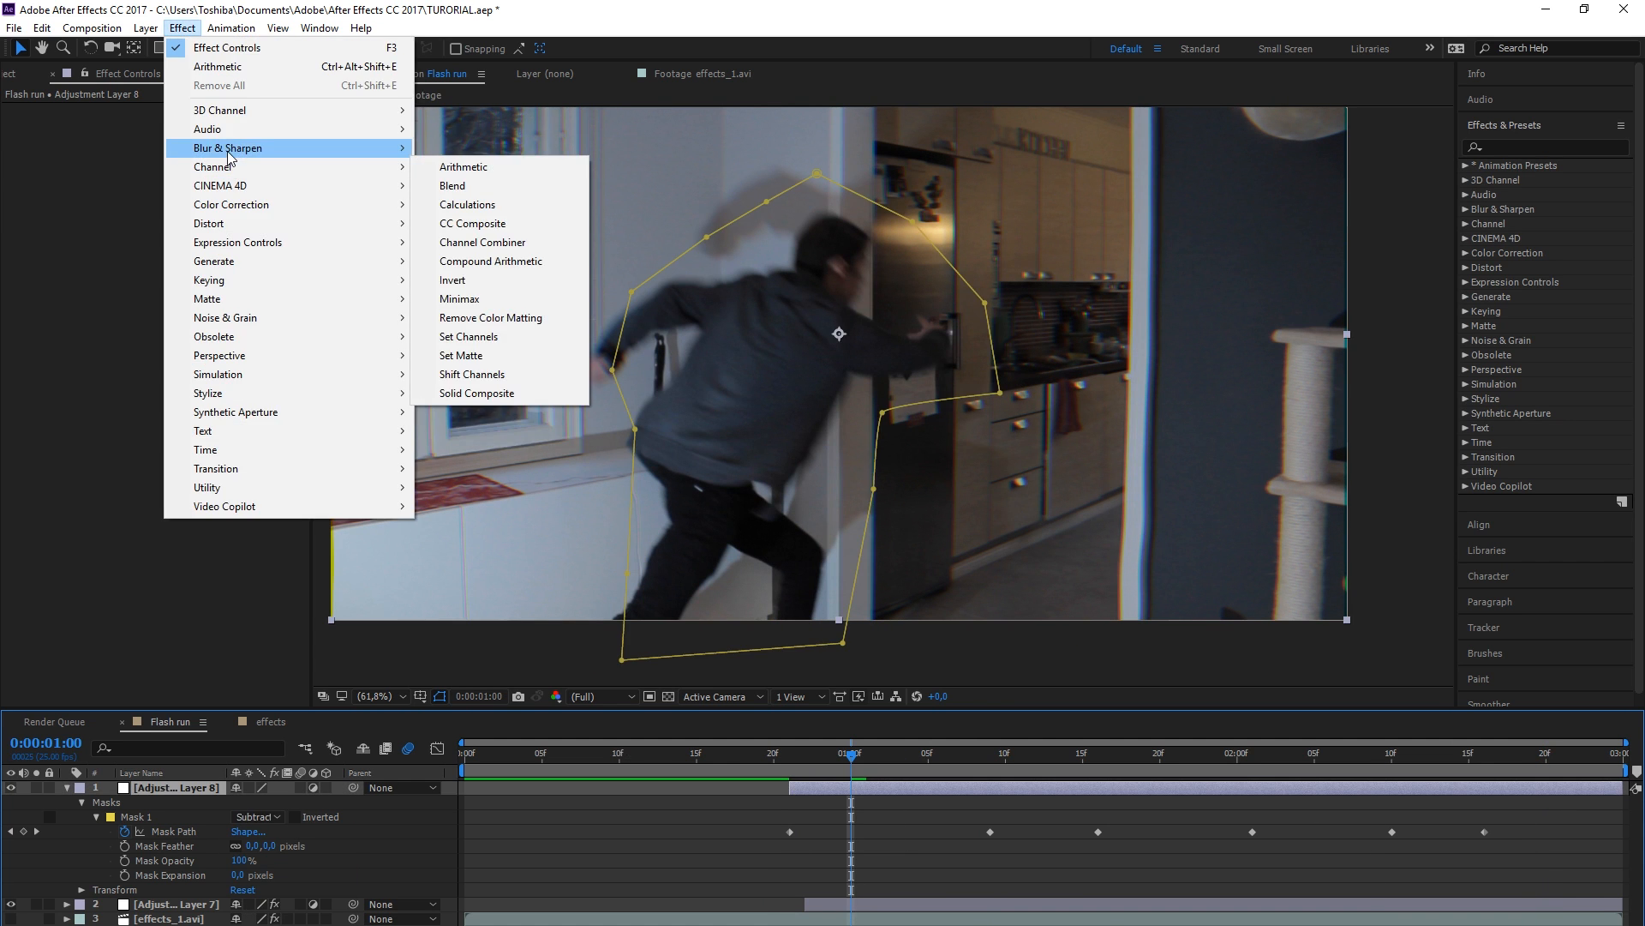
{"action": "mouse_move", "coordinate": [301, 147]}
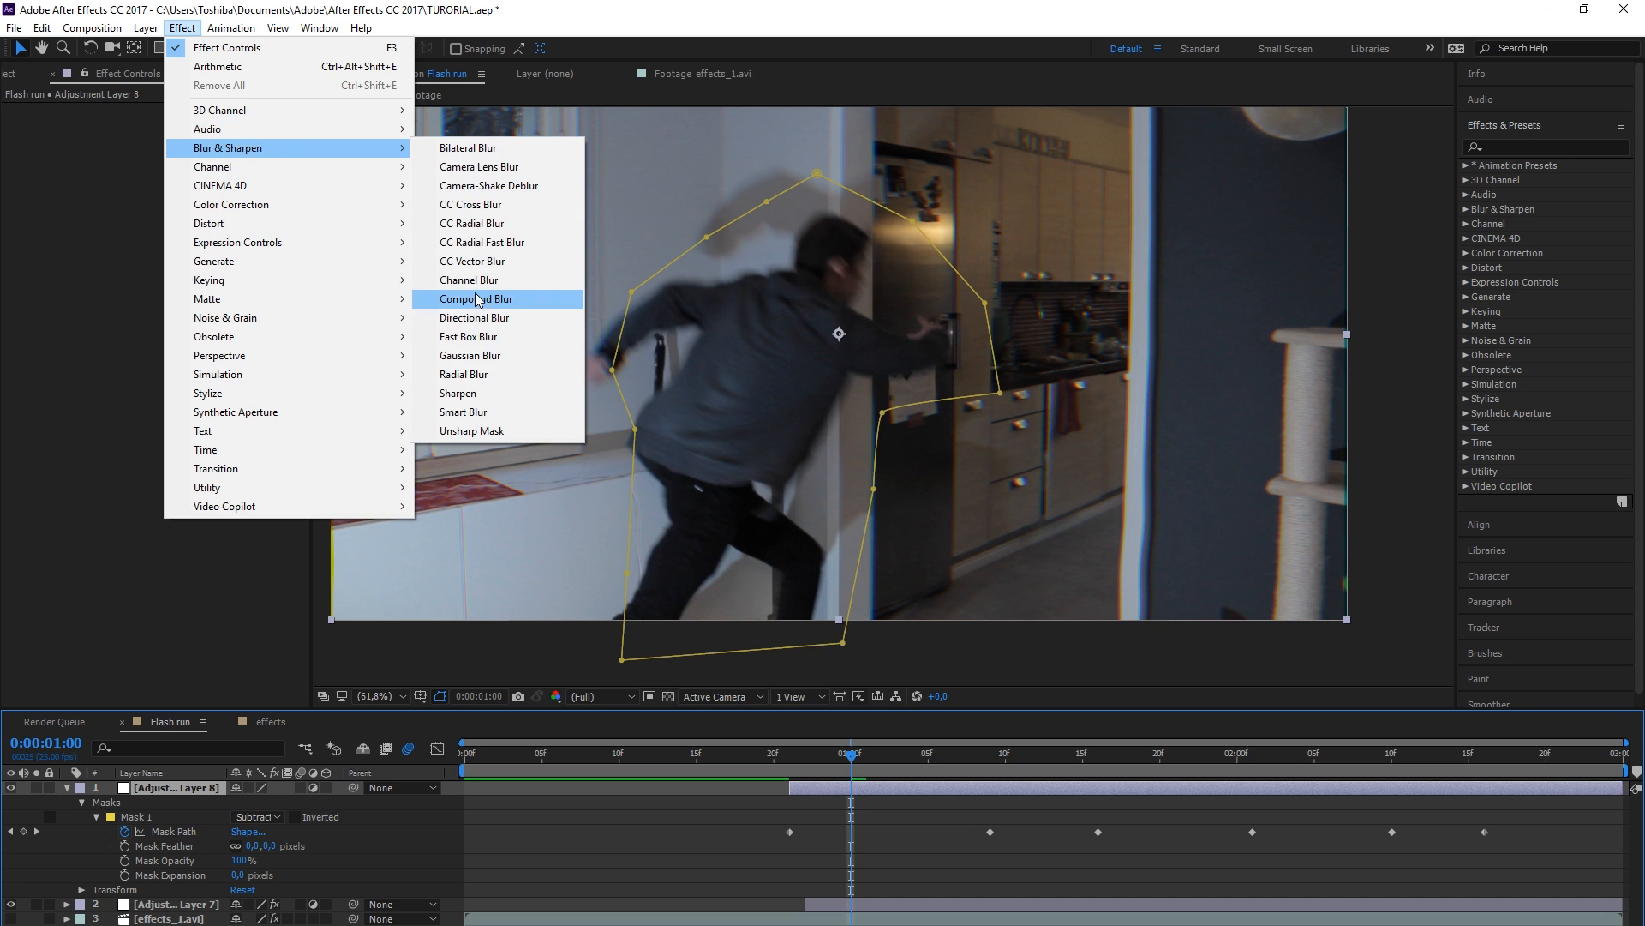
{"action": "left_click", "coordinate": [486, 245]}
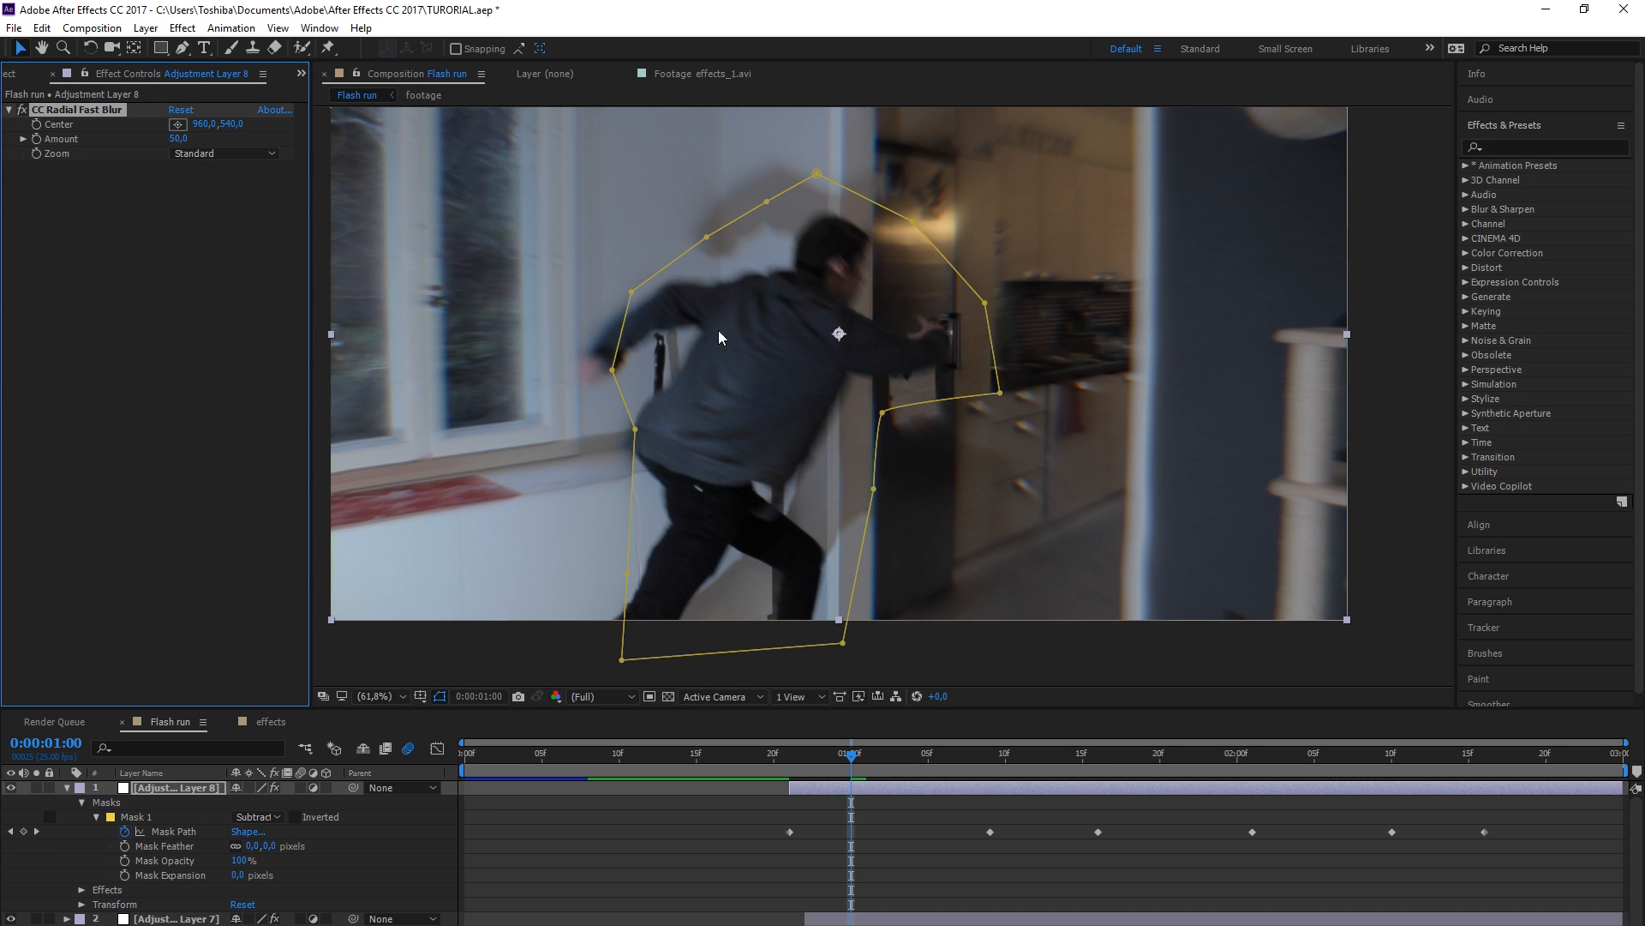
{"action": "left_click", "coordinate": [224, 154]}
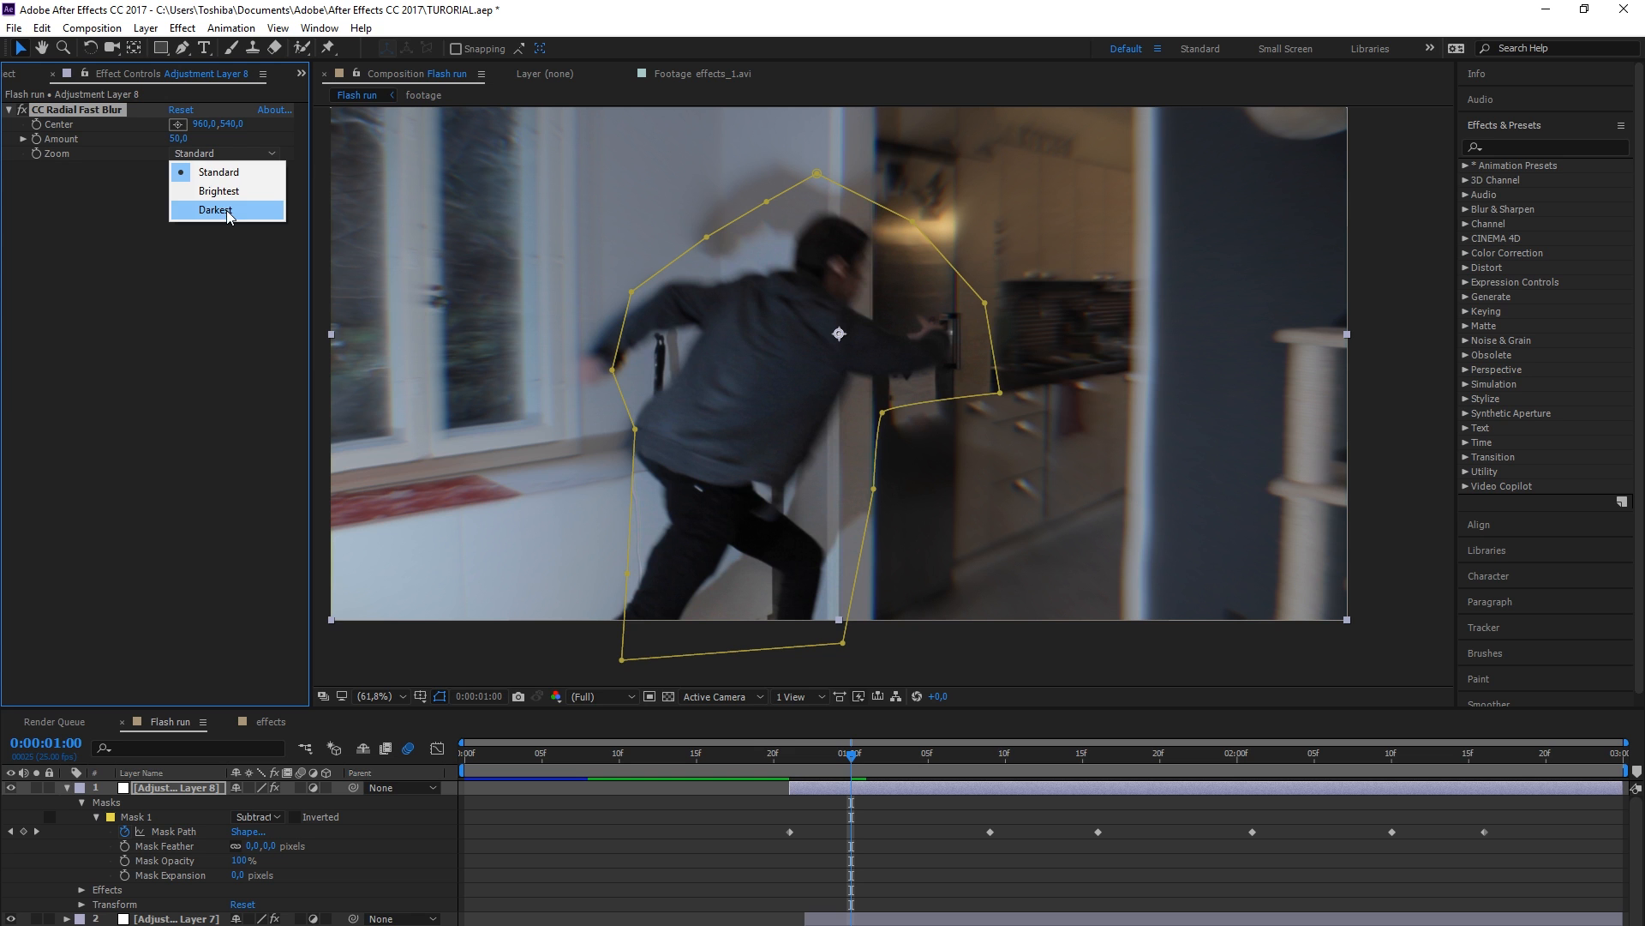
{"action": "left_click", "coordinate": [220, 190]}
{"action": "left_click", "coordinate": [175, 139]}
{"action": "type", "text": "6"}
{"action": "key", "text": "Return"}
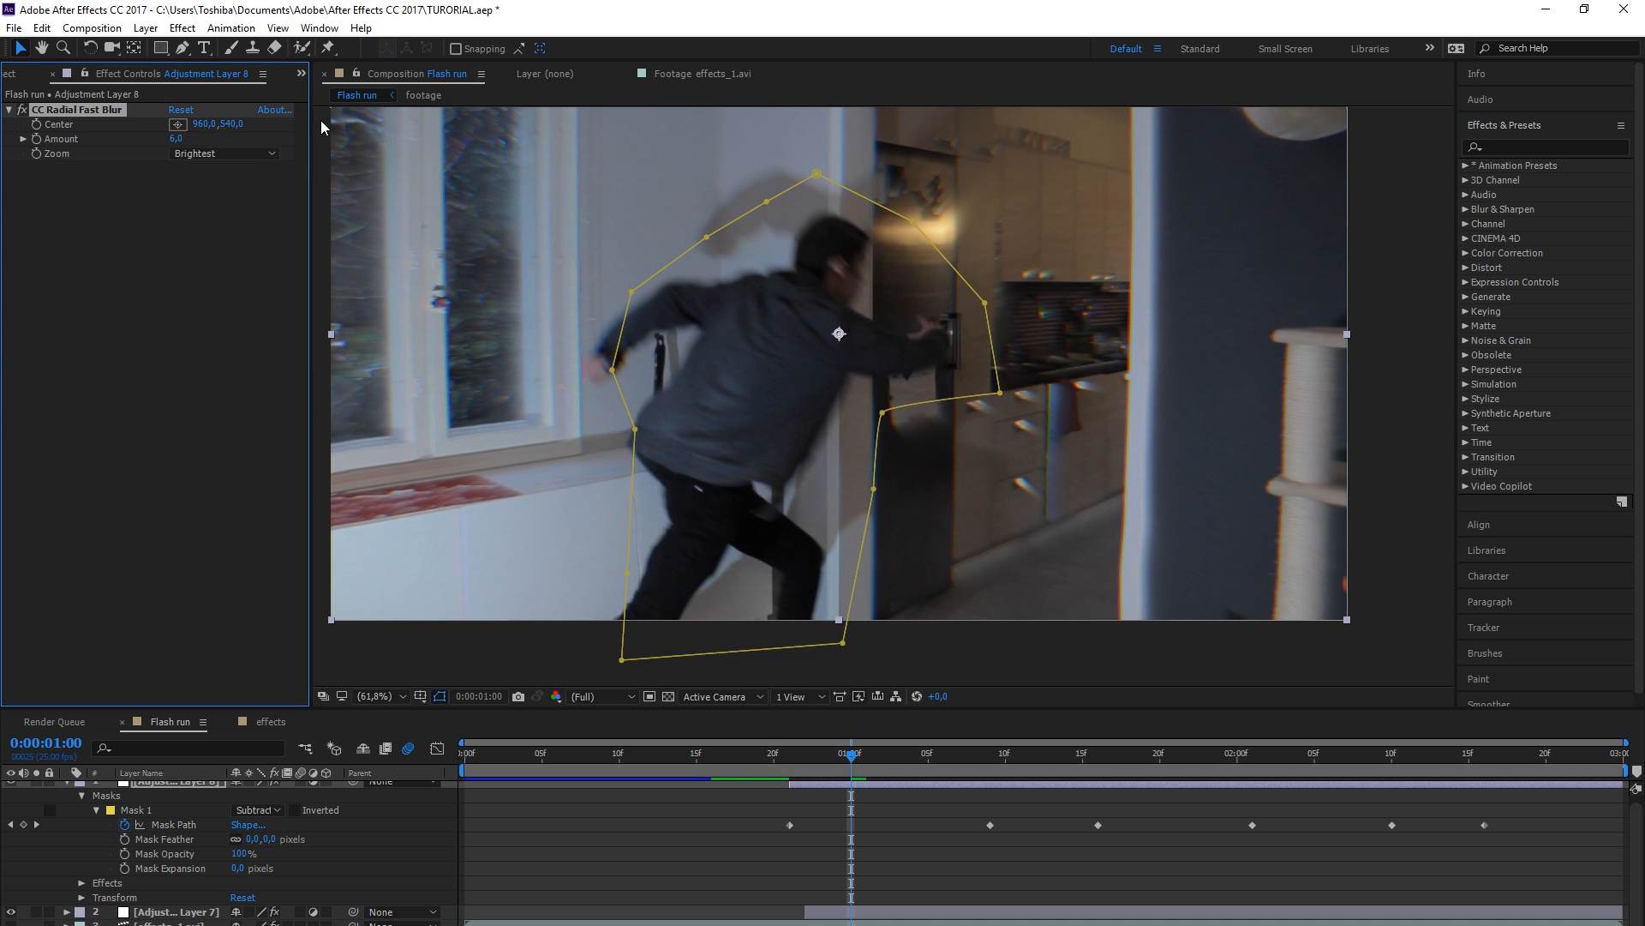
{"action": "left_click", "coordinate": [20, 114]}
{"action": "left_click", "coordinate": [21, 113]}
{"action": "left_click", "coordinate": [8, 110]}
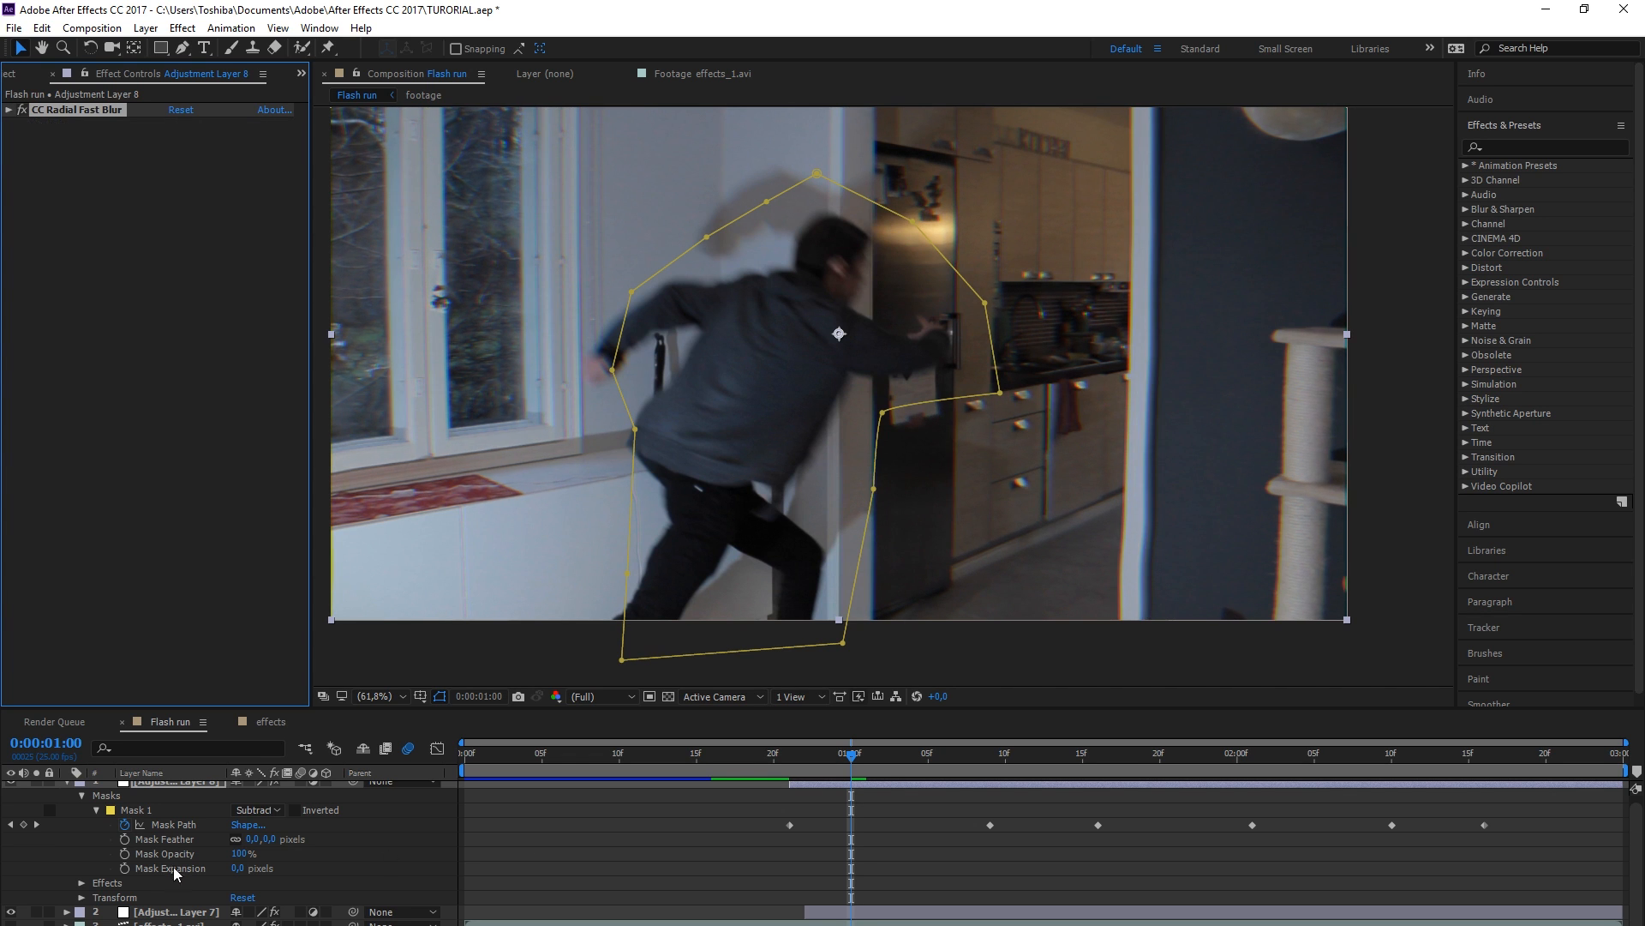
Feather the edge of the subtracted body mask
{"action": "left_click", "coordinate": [268, 837]}
{"action": "left_click", "coordinate": [386, 853]}
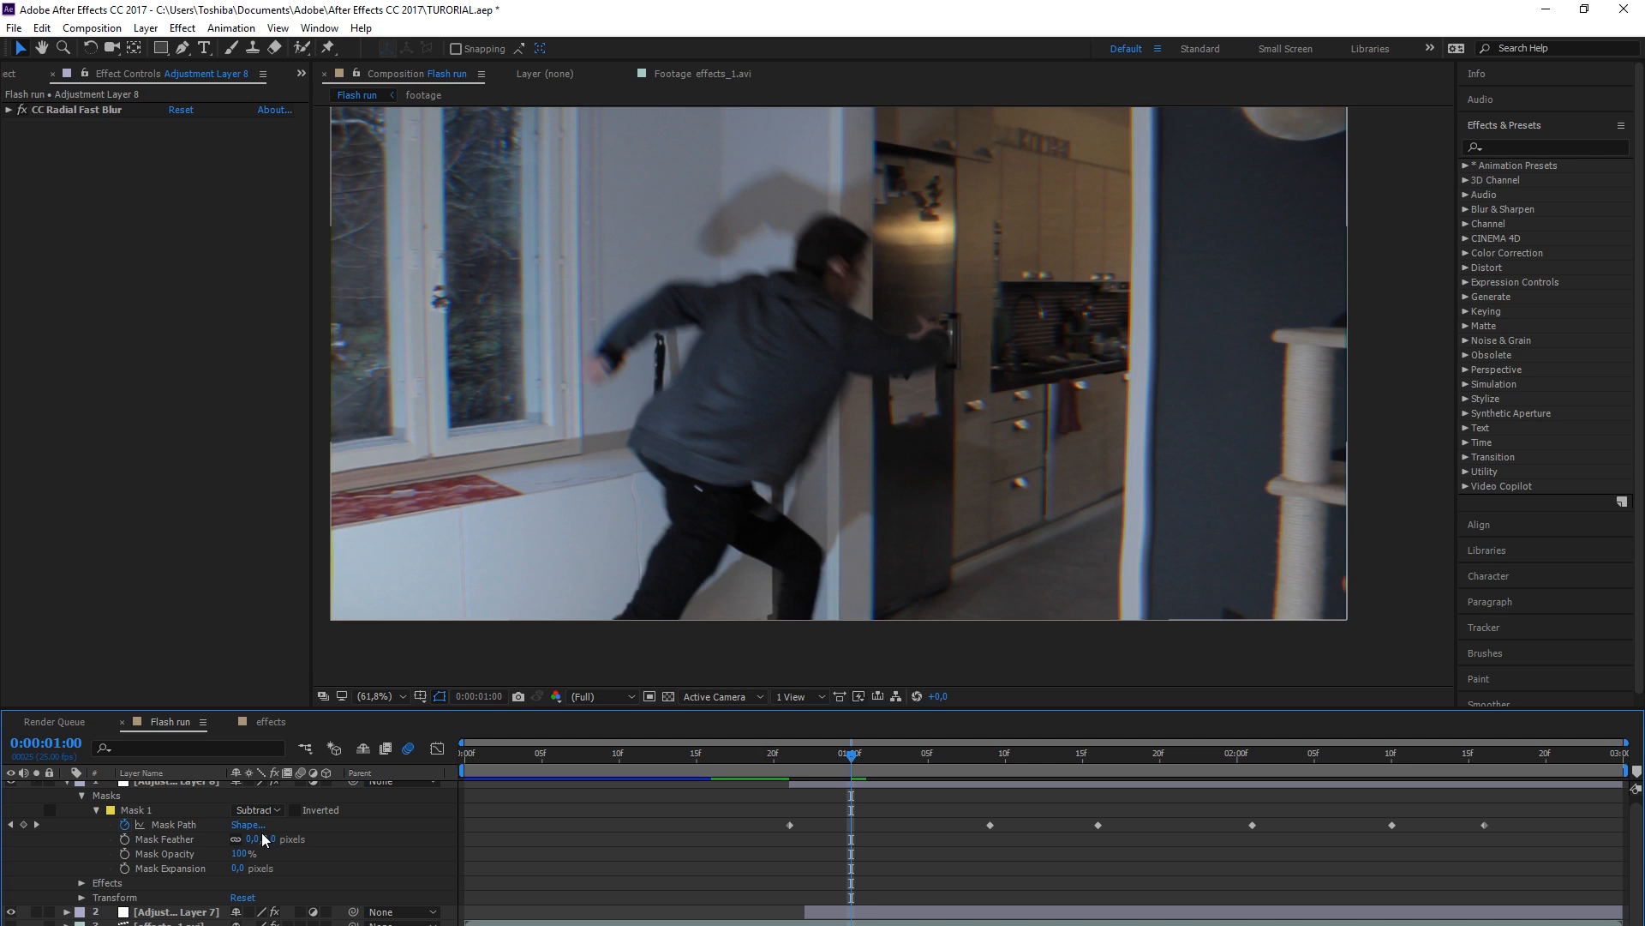
{"action": "left_click_drag", "start_coordinate": [270, 839], "coordinate": [387, 834]}
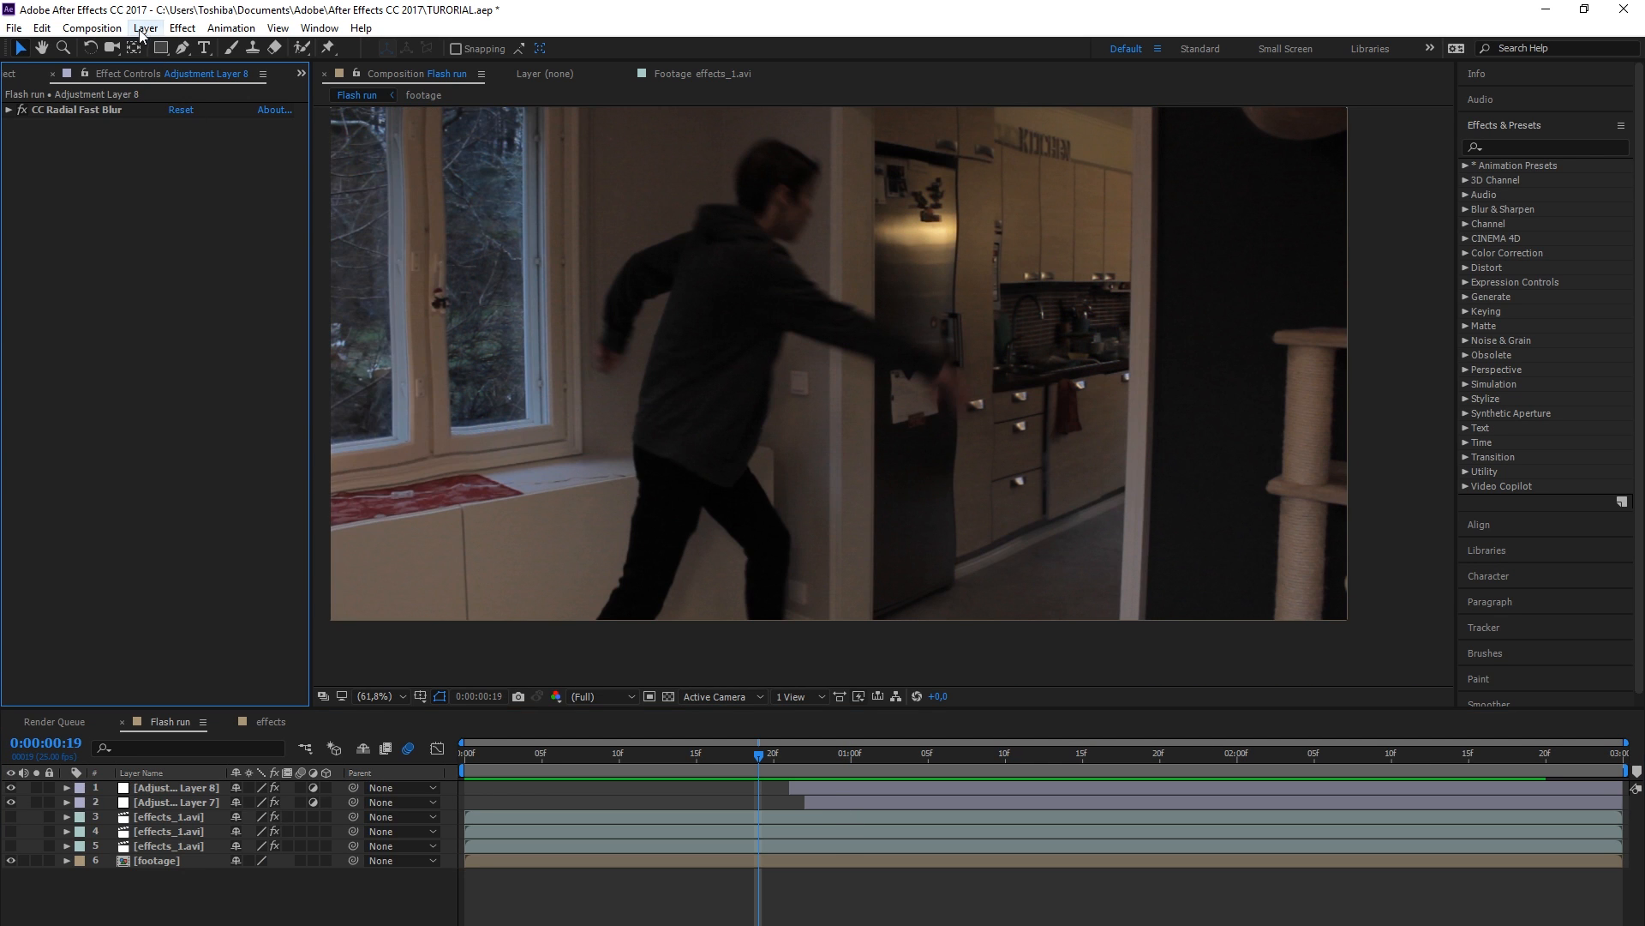
Add a new adjustment layer on top of the stack and turn on visibility for the three effects_1.avi lightning layers
{"action": "left_click", "coordinate": [145, 27]}
{"action": "left_click", "coordinate": [514, 161]}
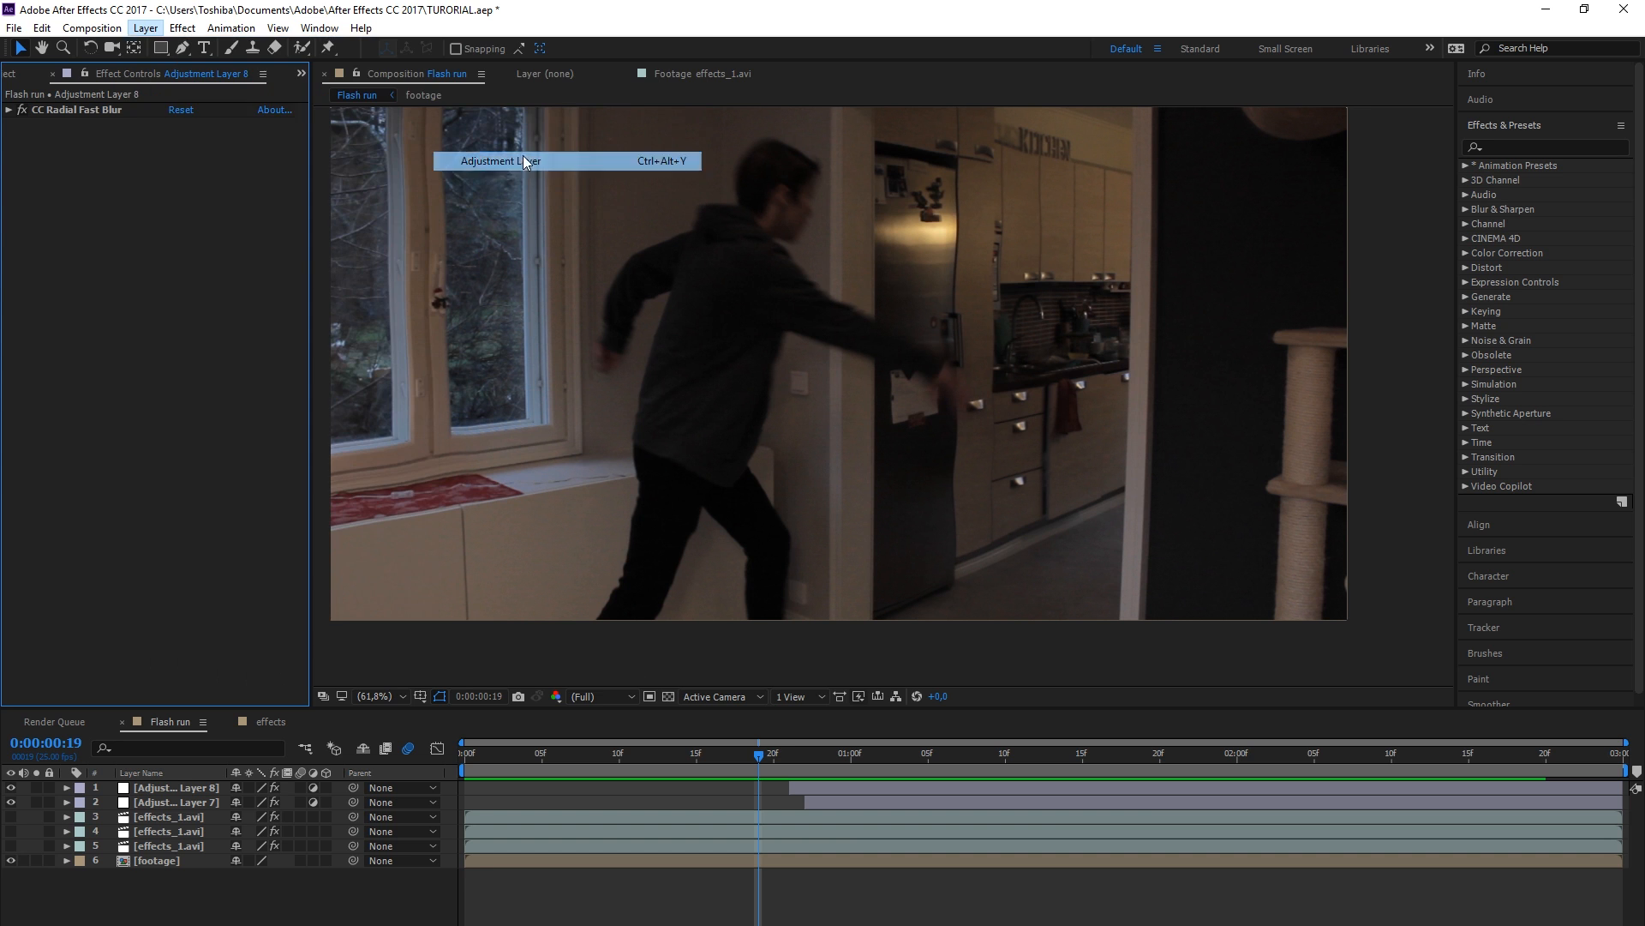
{"action": "left_click", "coordinate": [11, 831]}
{"action": "left_click", "coordinate": [10, 845]}
{"action": "left_click", "coordinate": [10, 859]}
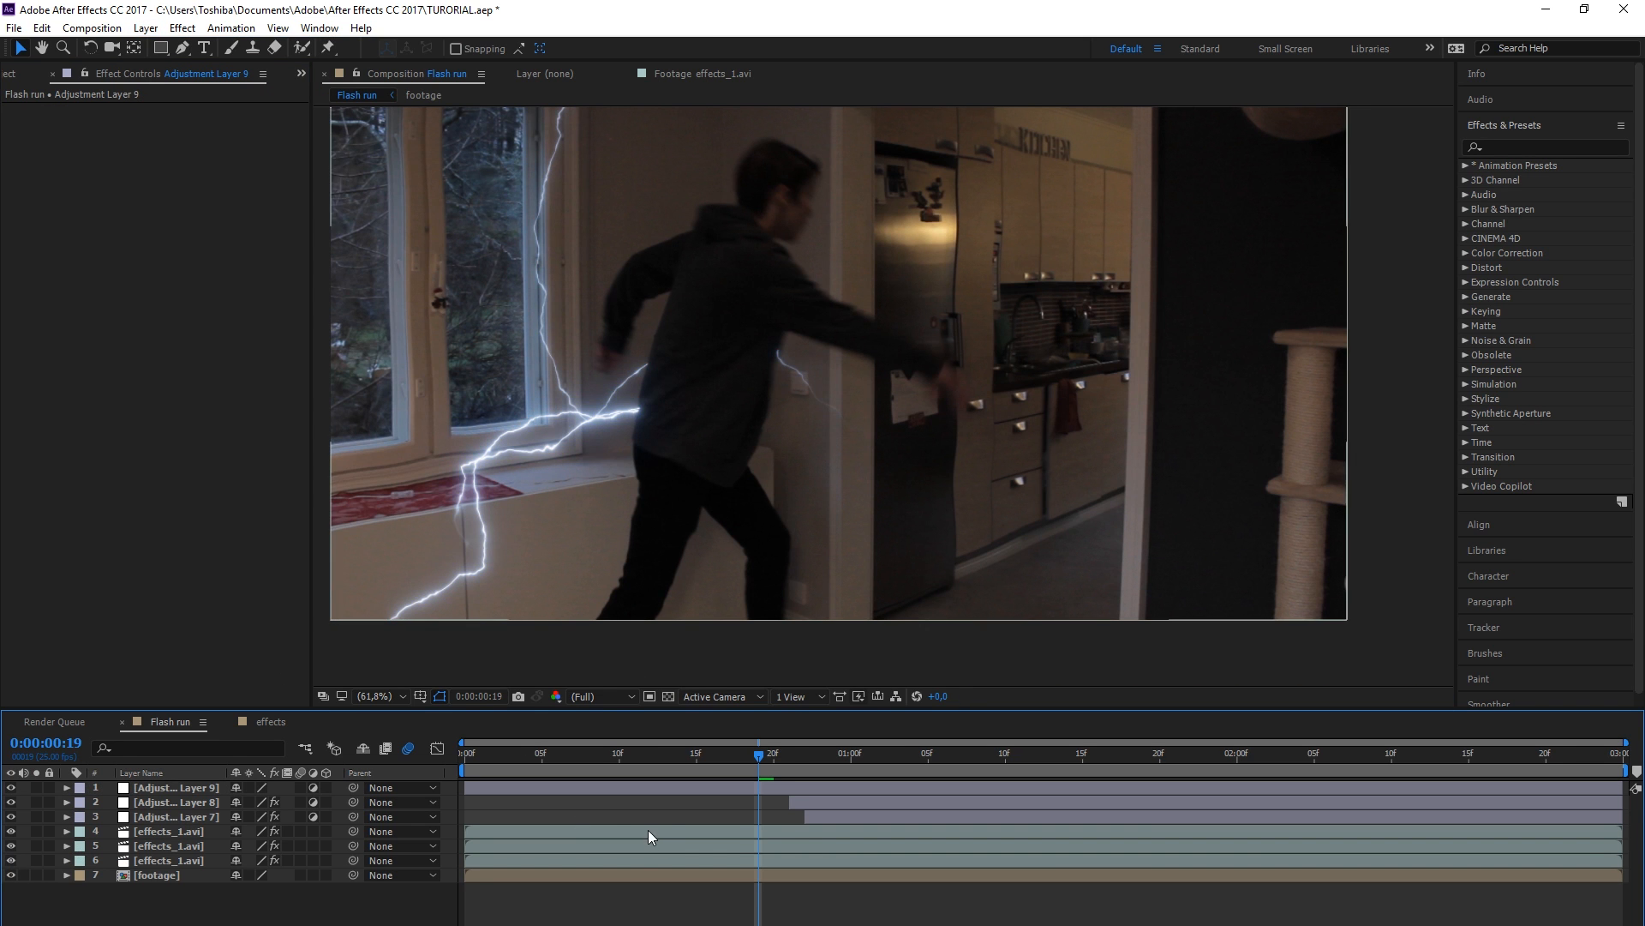
Trim the new top adjustment layer to start at 0:00:00:21 and check the frame at 0:00:01:07
{"action": "left_click", "coordinate": [789, 758]}
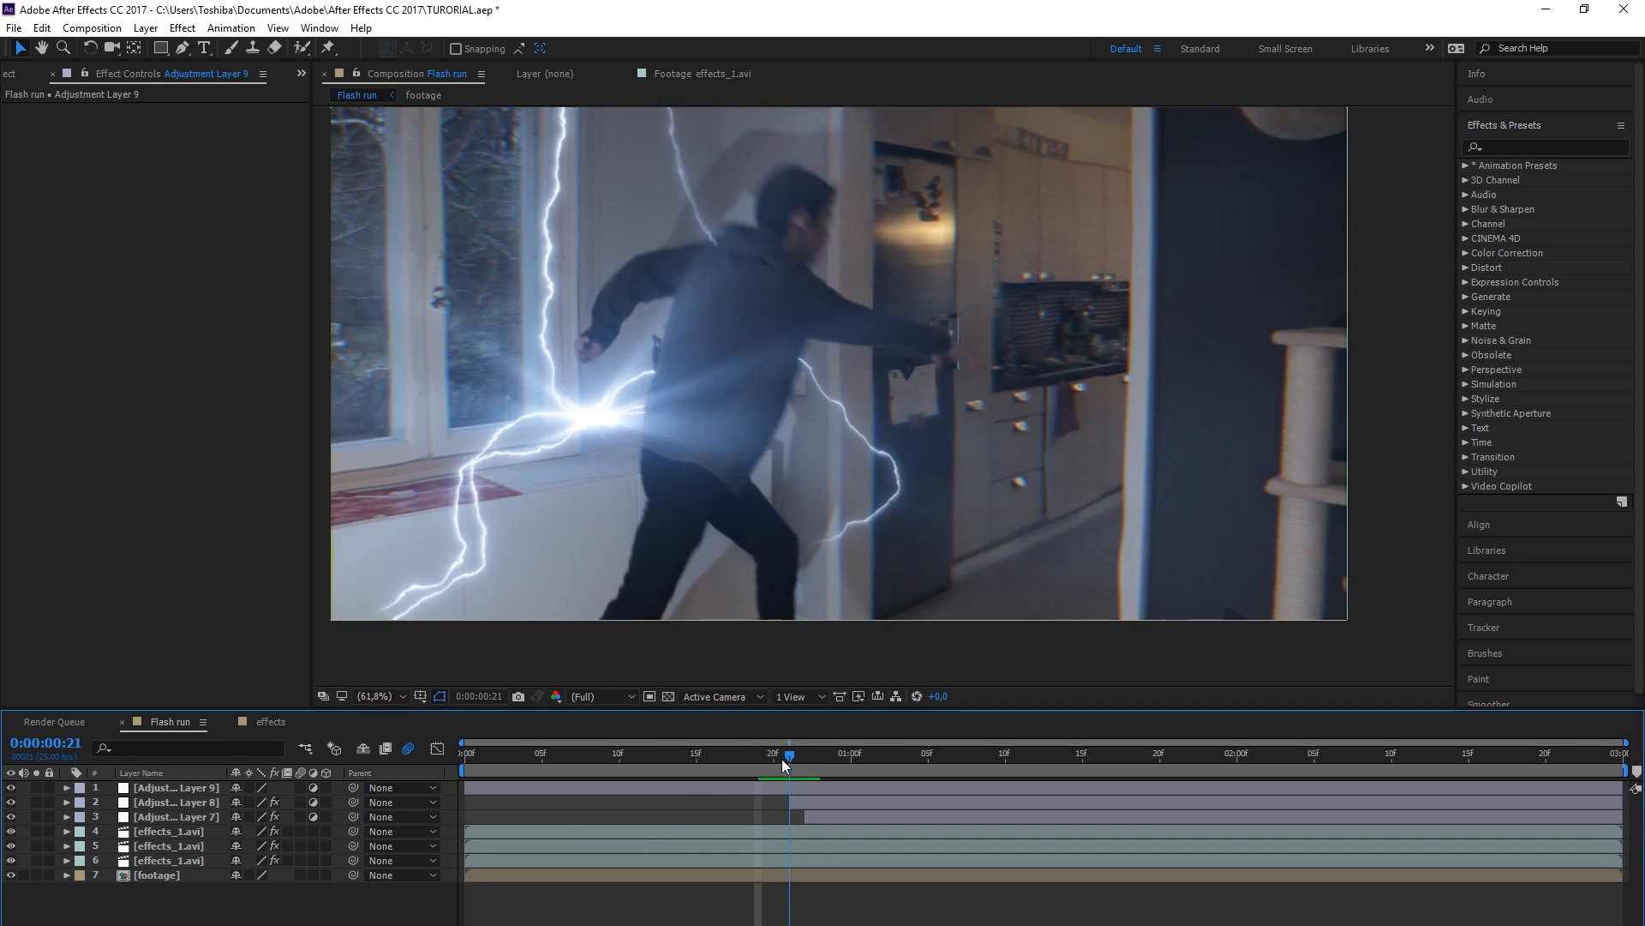
{"action": "left_click_drag", "start_coordinate": [467, 792], "coordinate": [789, 793]}
{"action": "left_click", "coordinate": [959, 756]}
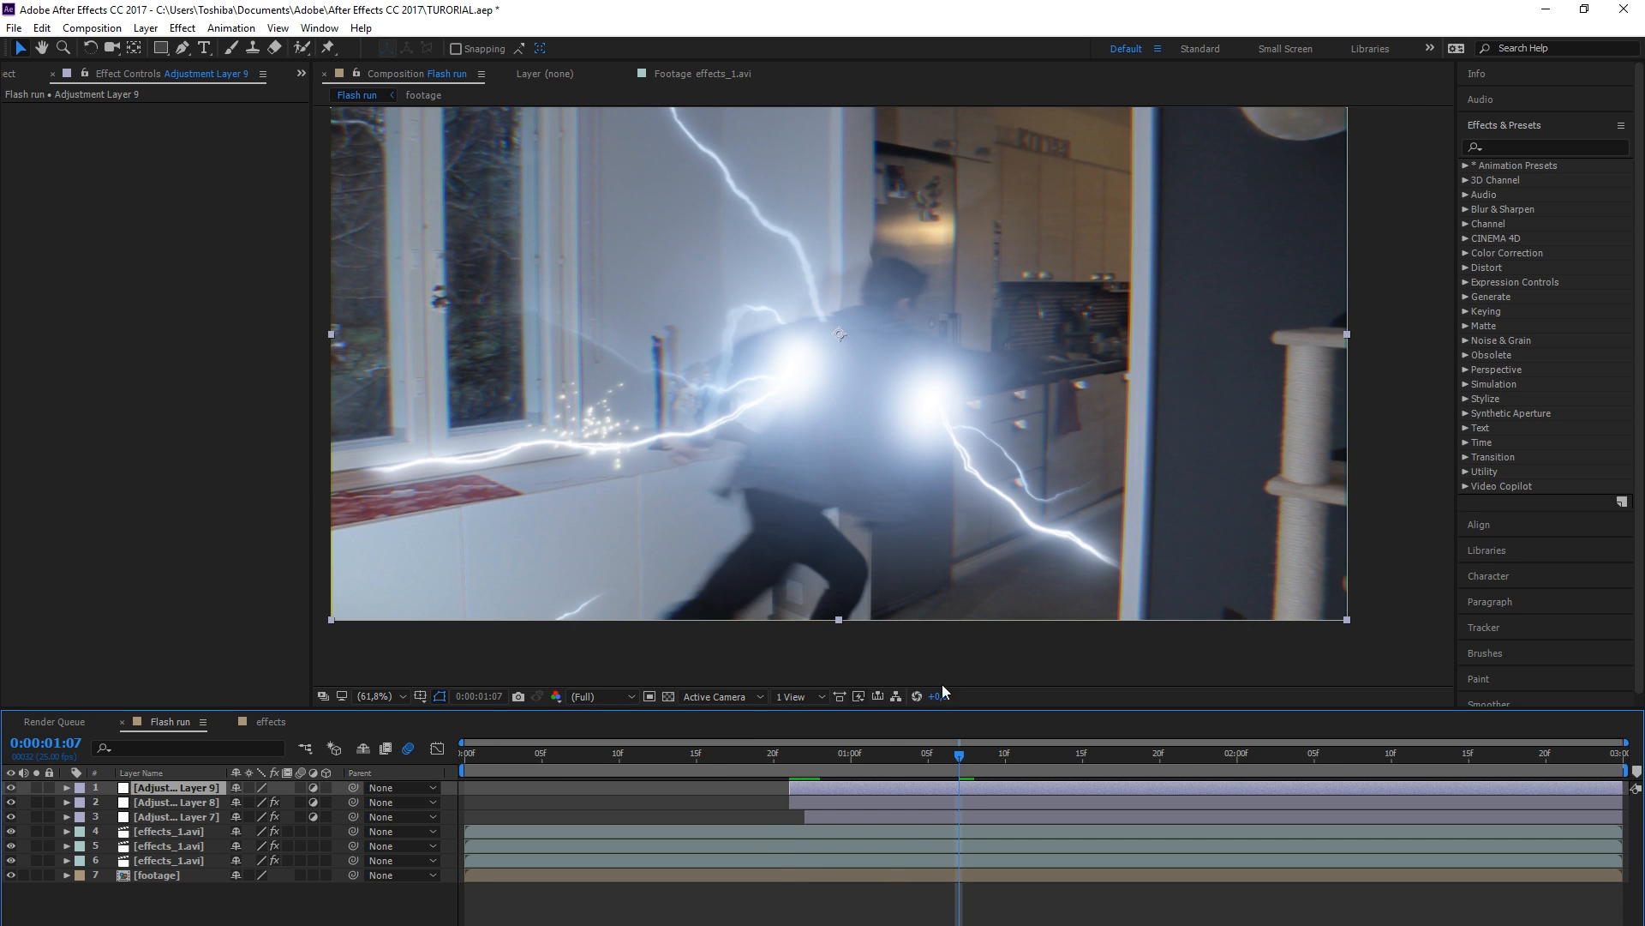
{"action": "left_click", "coordinate": [790, 755]}
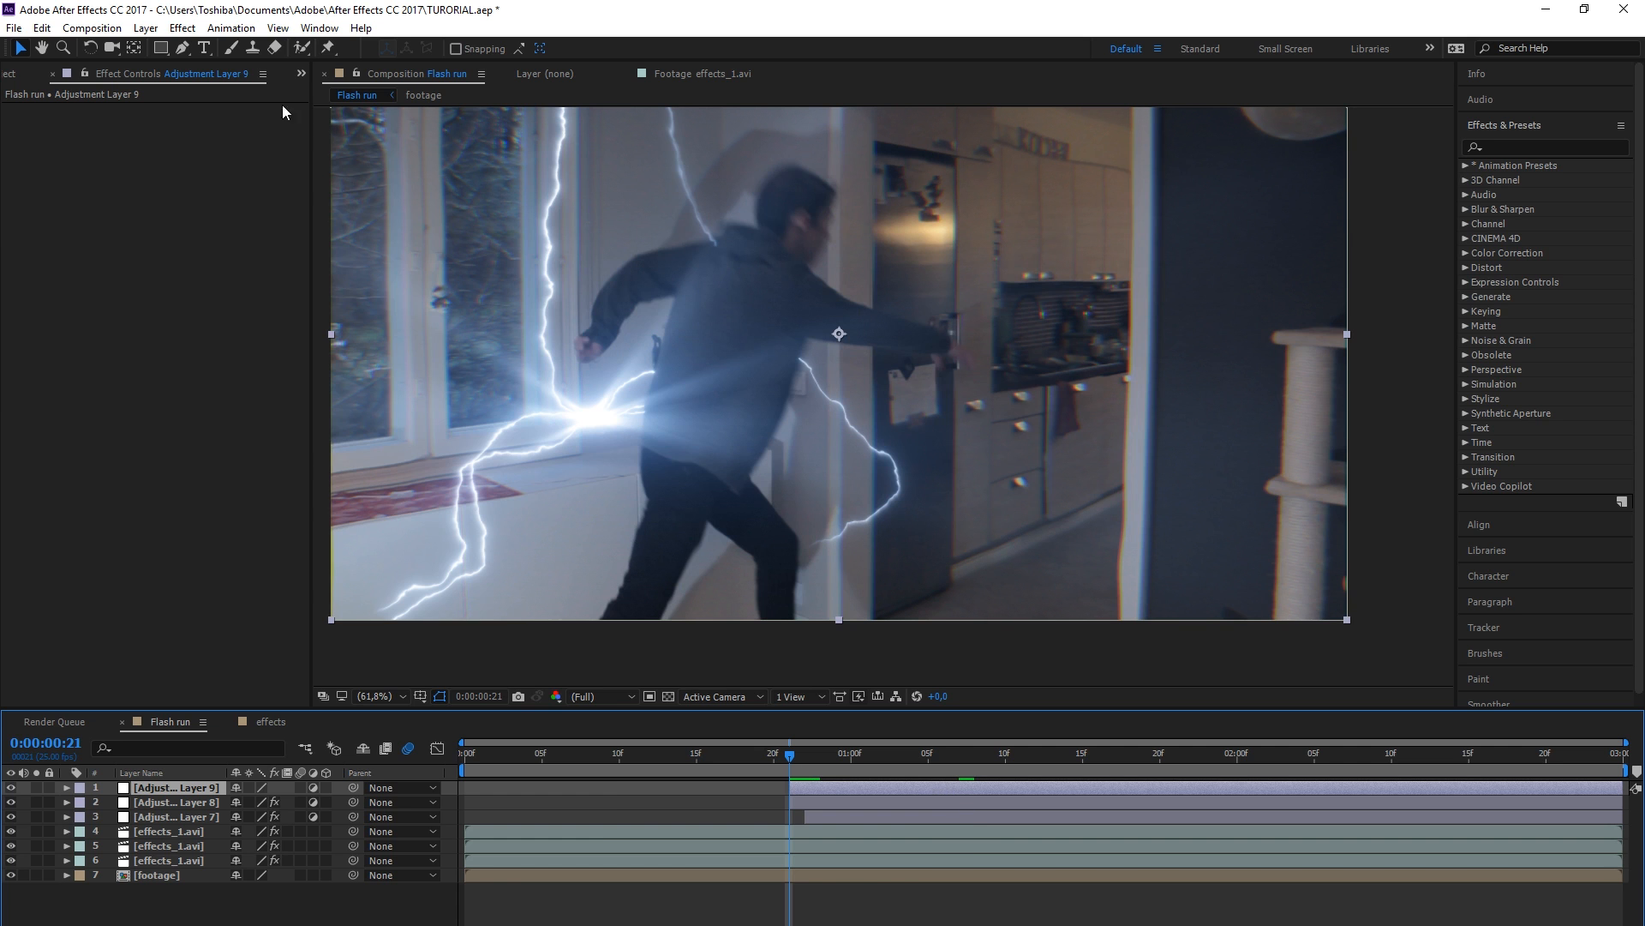
Apply a Photo Filter with a custom blue color to the top adjustment layer, comparing Preserve Luminosity off and leaving it on
{"action": "left_click", "coordinate": [182, 28]}
{"action": "mouse_move", "coordinate": [257, 204]}
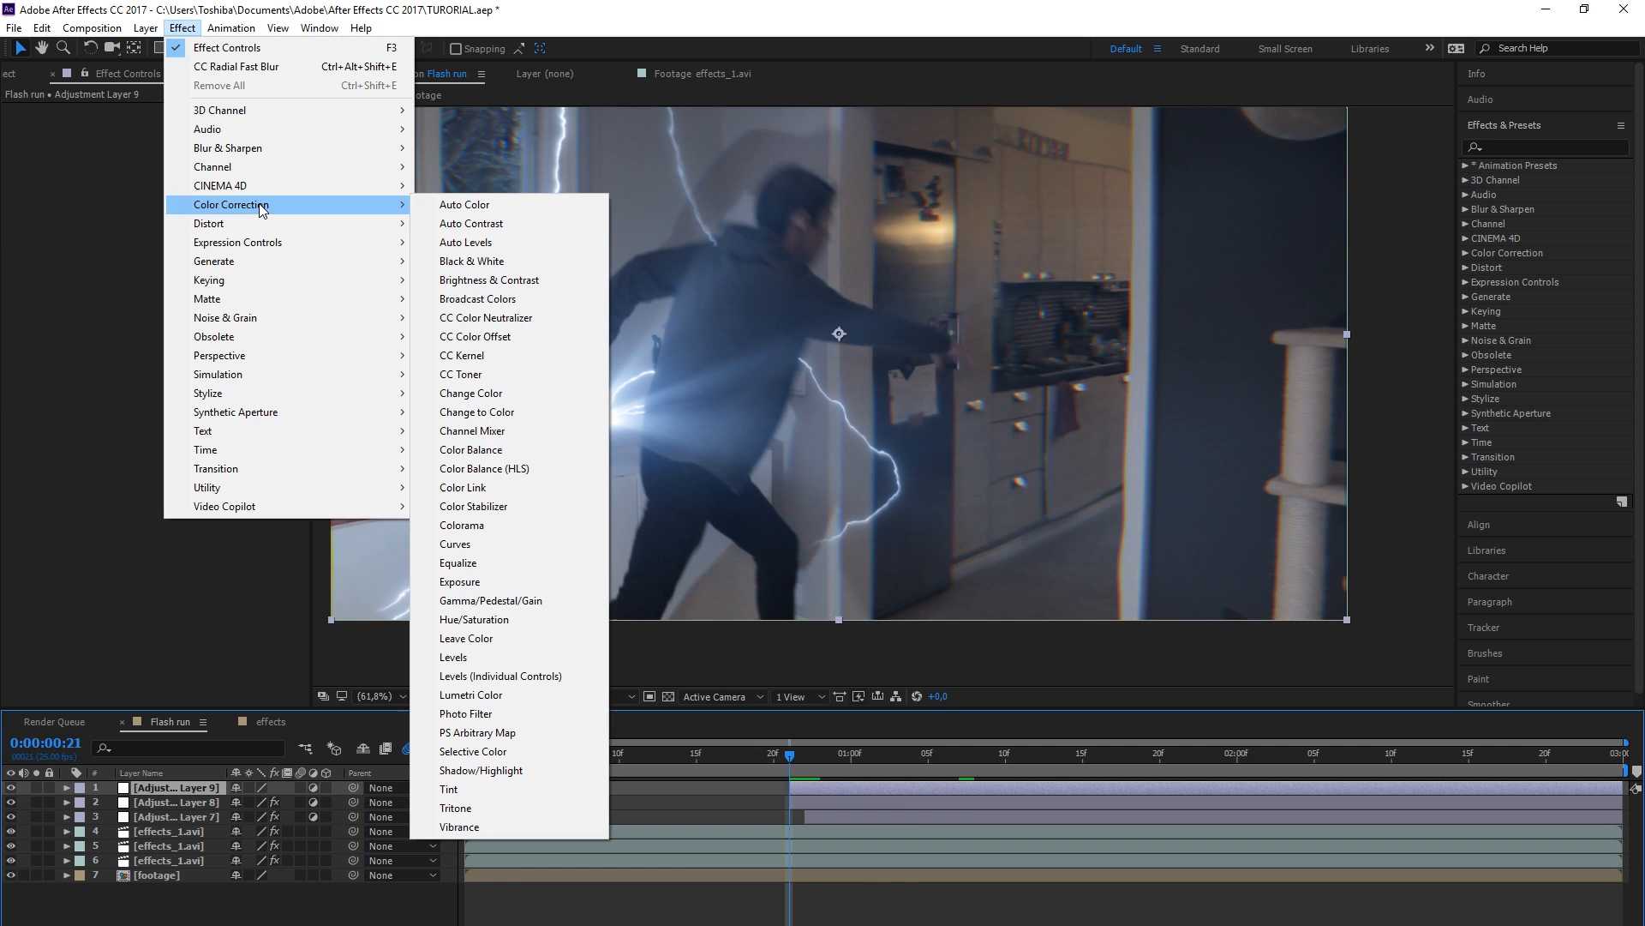
{"action": "left_click", "coordinate": [486, 714]}
{"action": "left_click", "coordinate": [178, 135]}
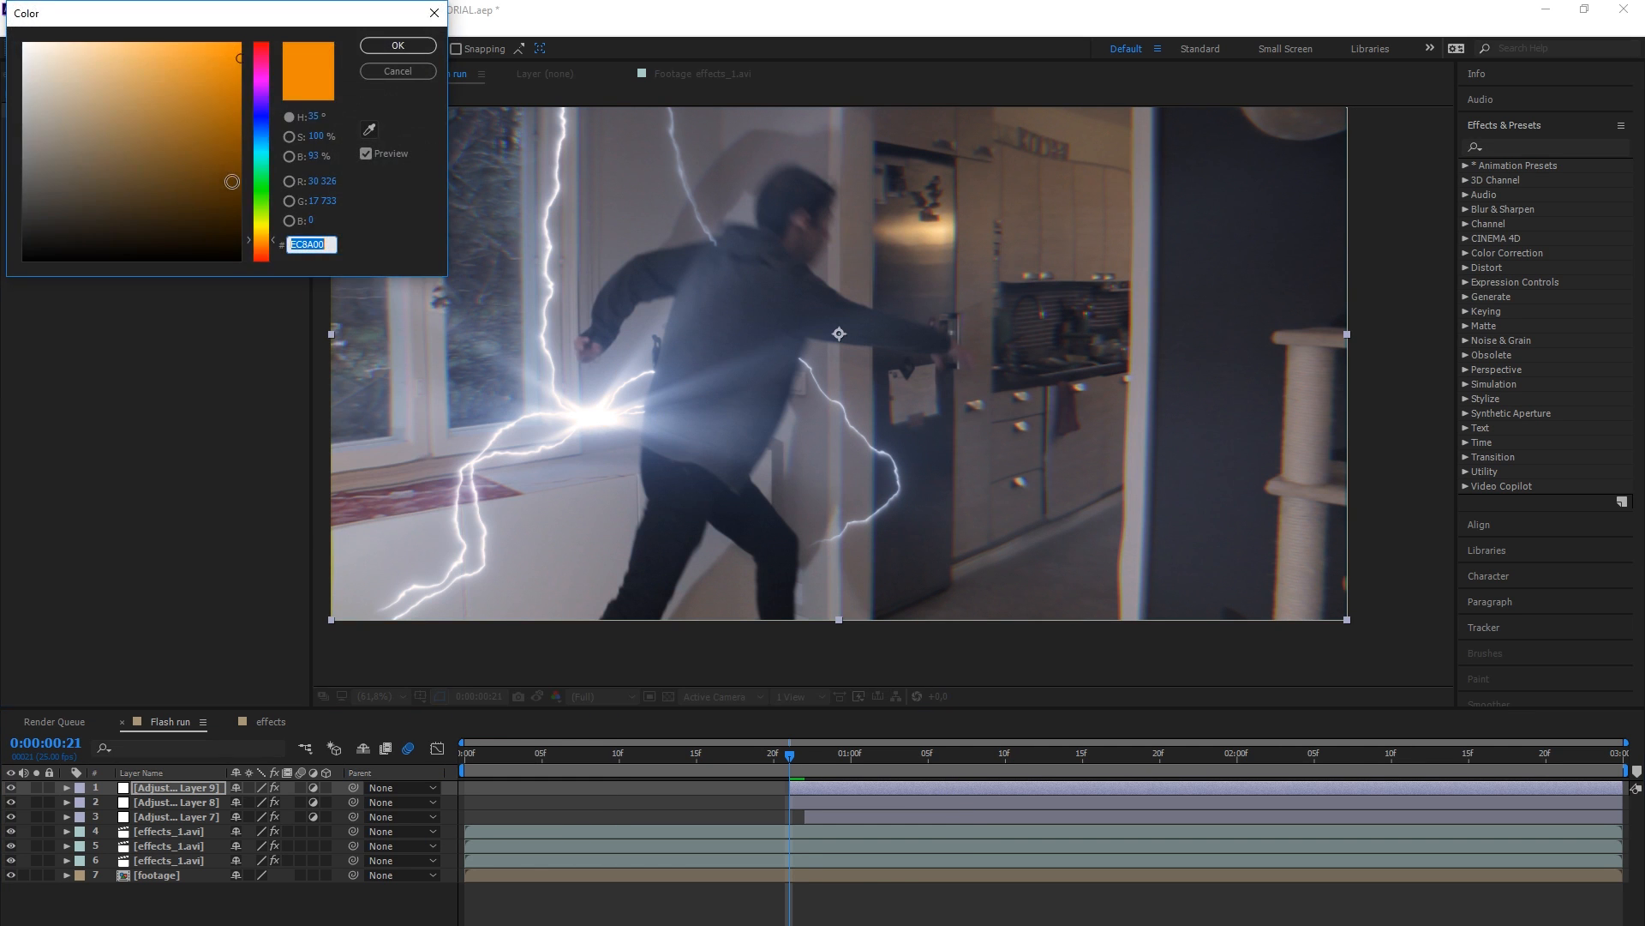
{"action": "left_click", "coordinate": [262, 131]}
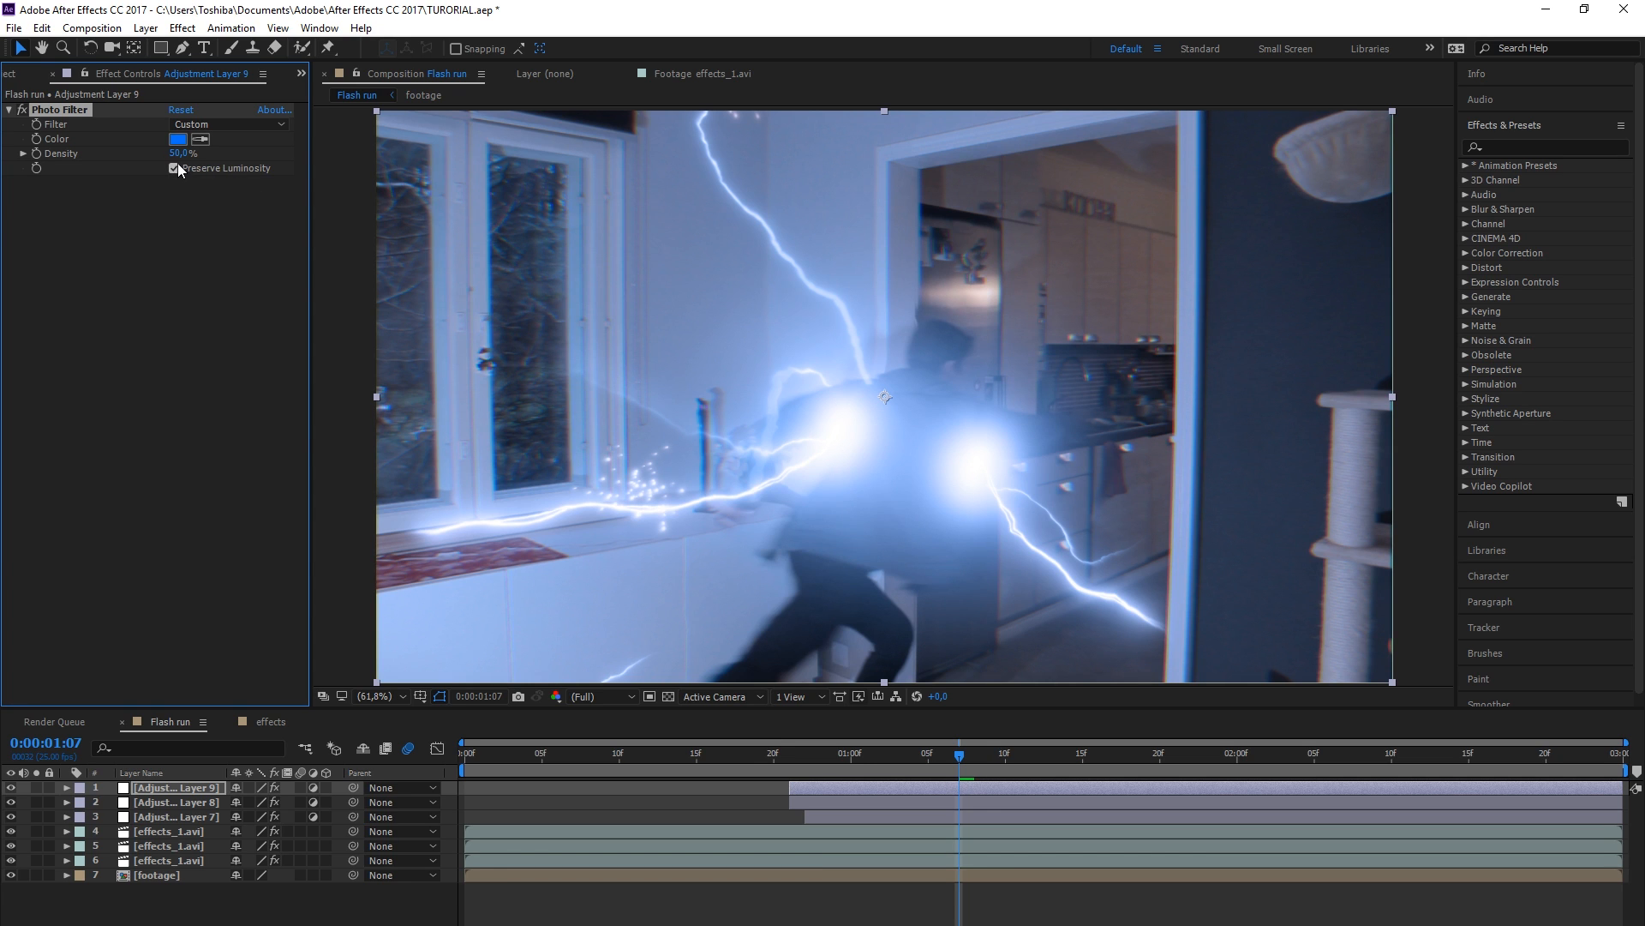
{"action": "left_click", "coordinate": [175, 167]}
{"action": "left_click", "coordinate": [175, 169]}
{"action": "left_click", "coordinate": [9, 112]}
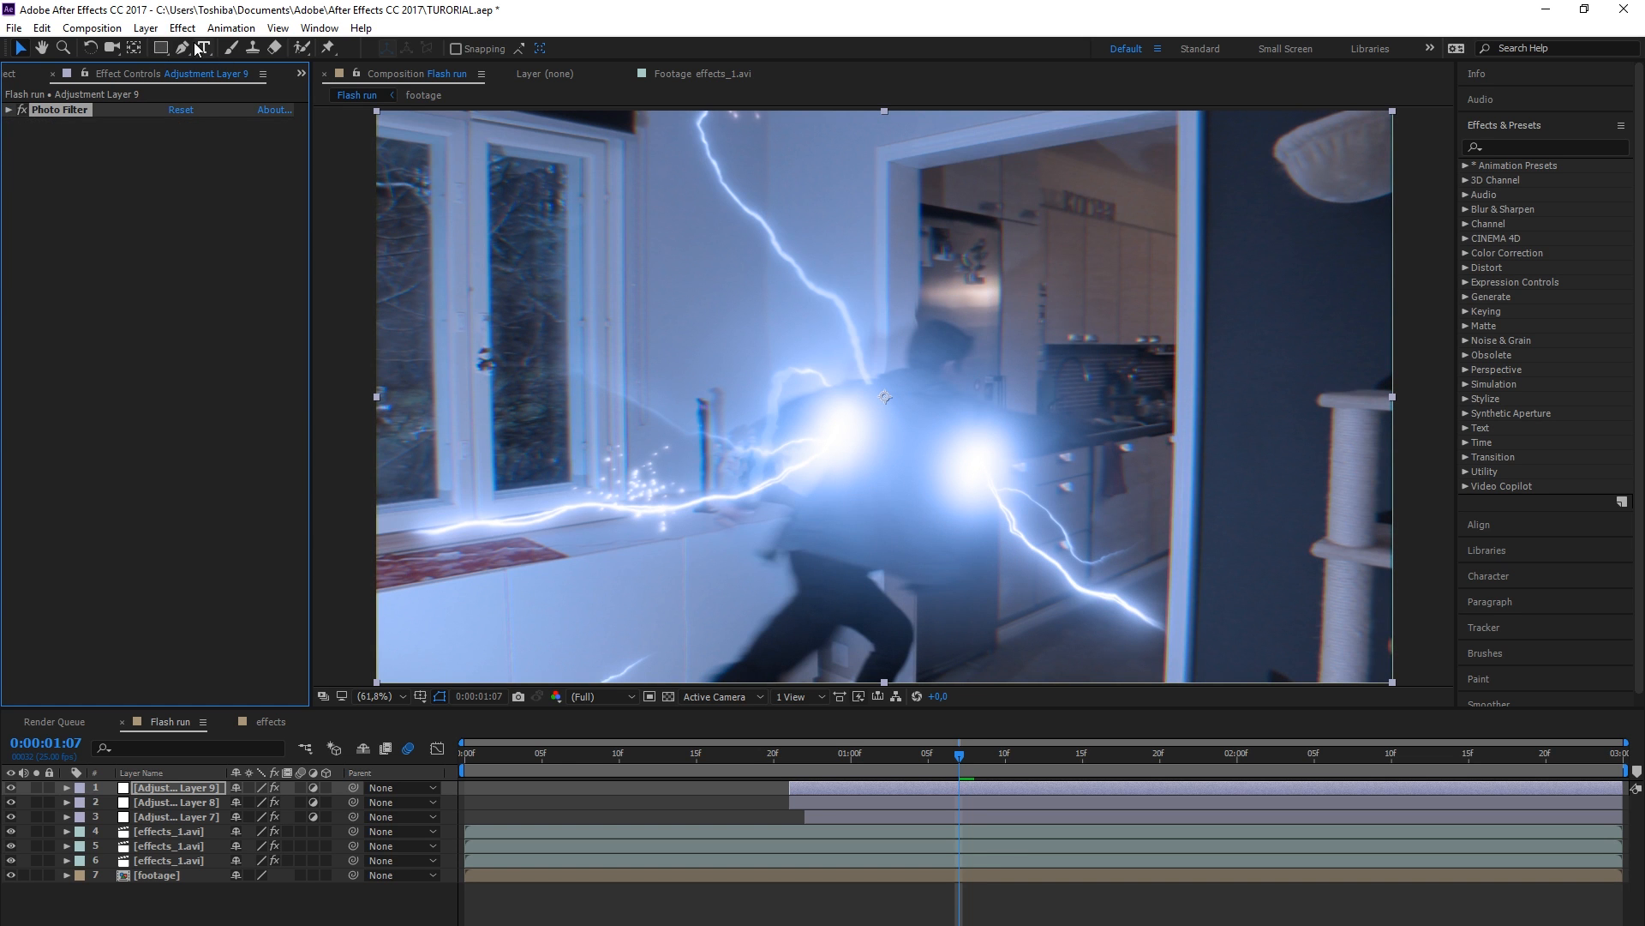
Add Turbulent Displace to the same adjustment layer with Size 20 and Amount 10
{"action": "left_click", "coordinate": [180, 28]}
{"action": "mouse_move", "coordinate": [226, 223]}
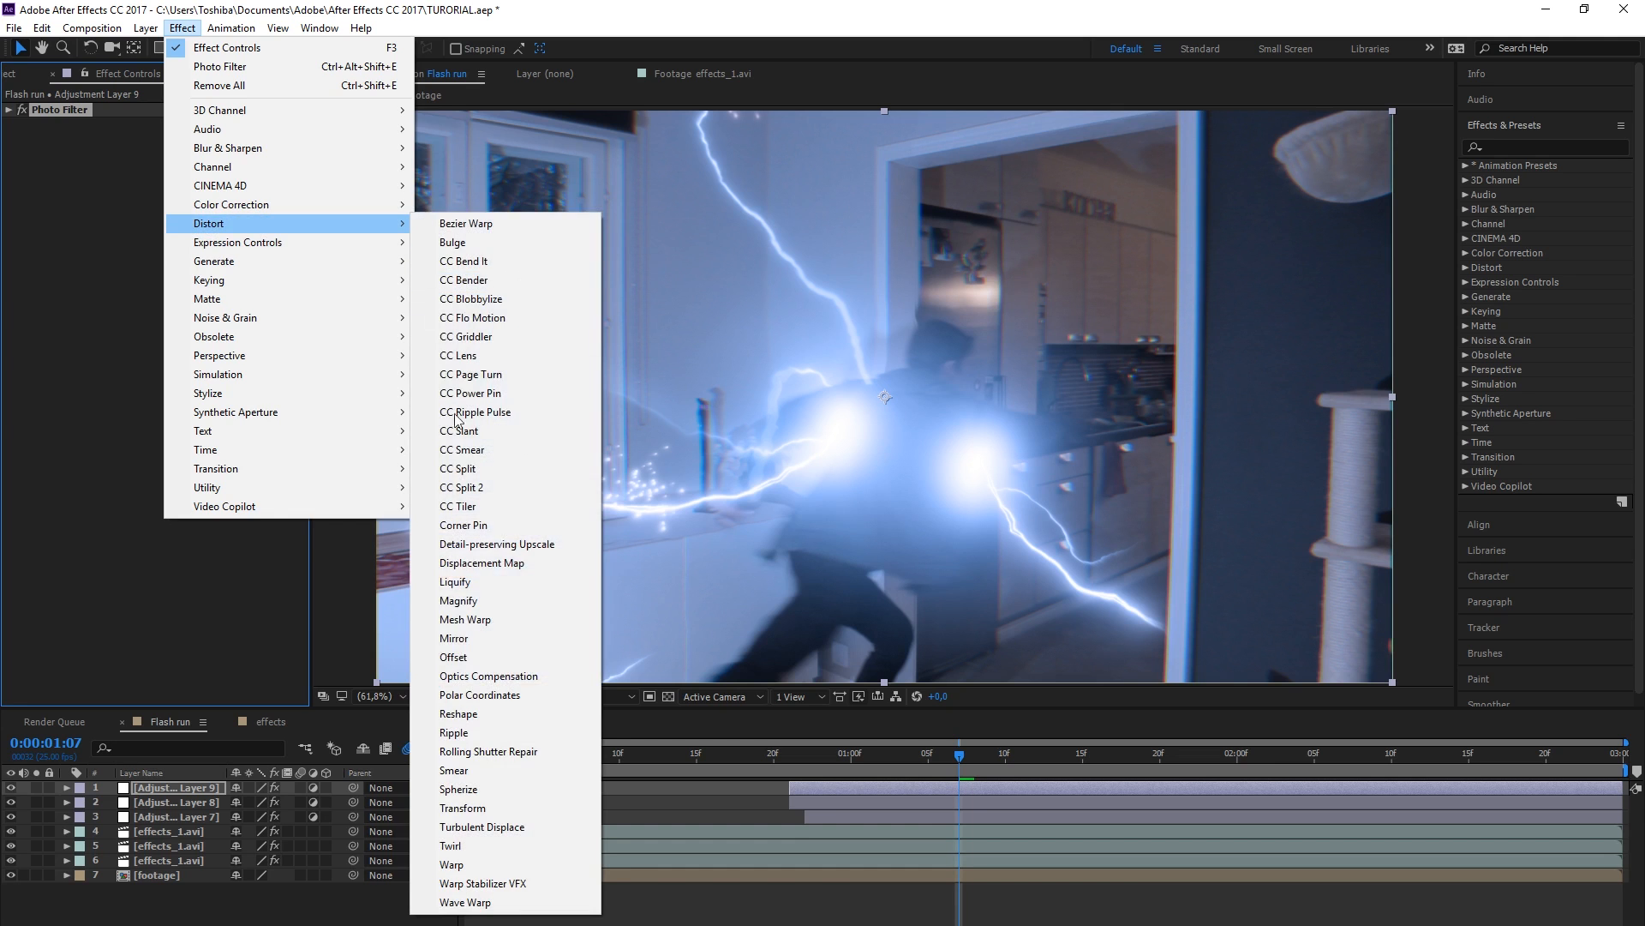
{"action": "left_click", "coordinate": [467, 828]}
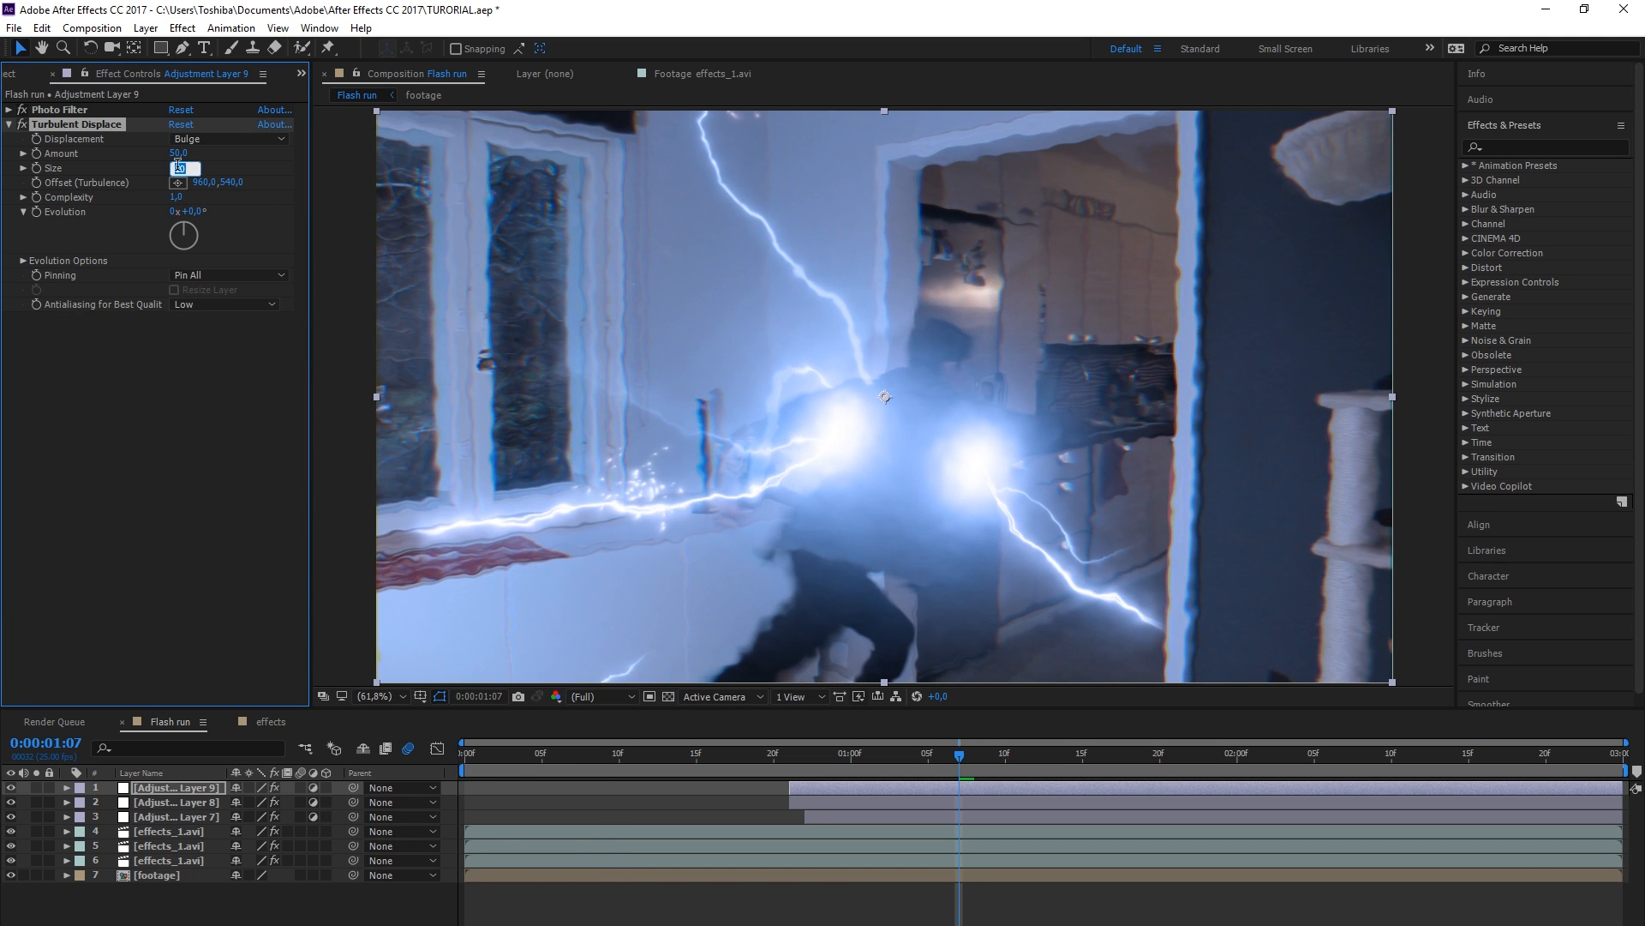
{"action": "key", "text": "Return"}
{"action": "left_click", "coordinate": [178, 153]}
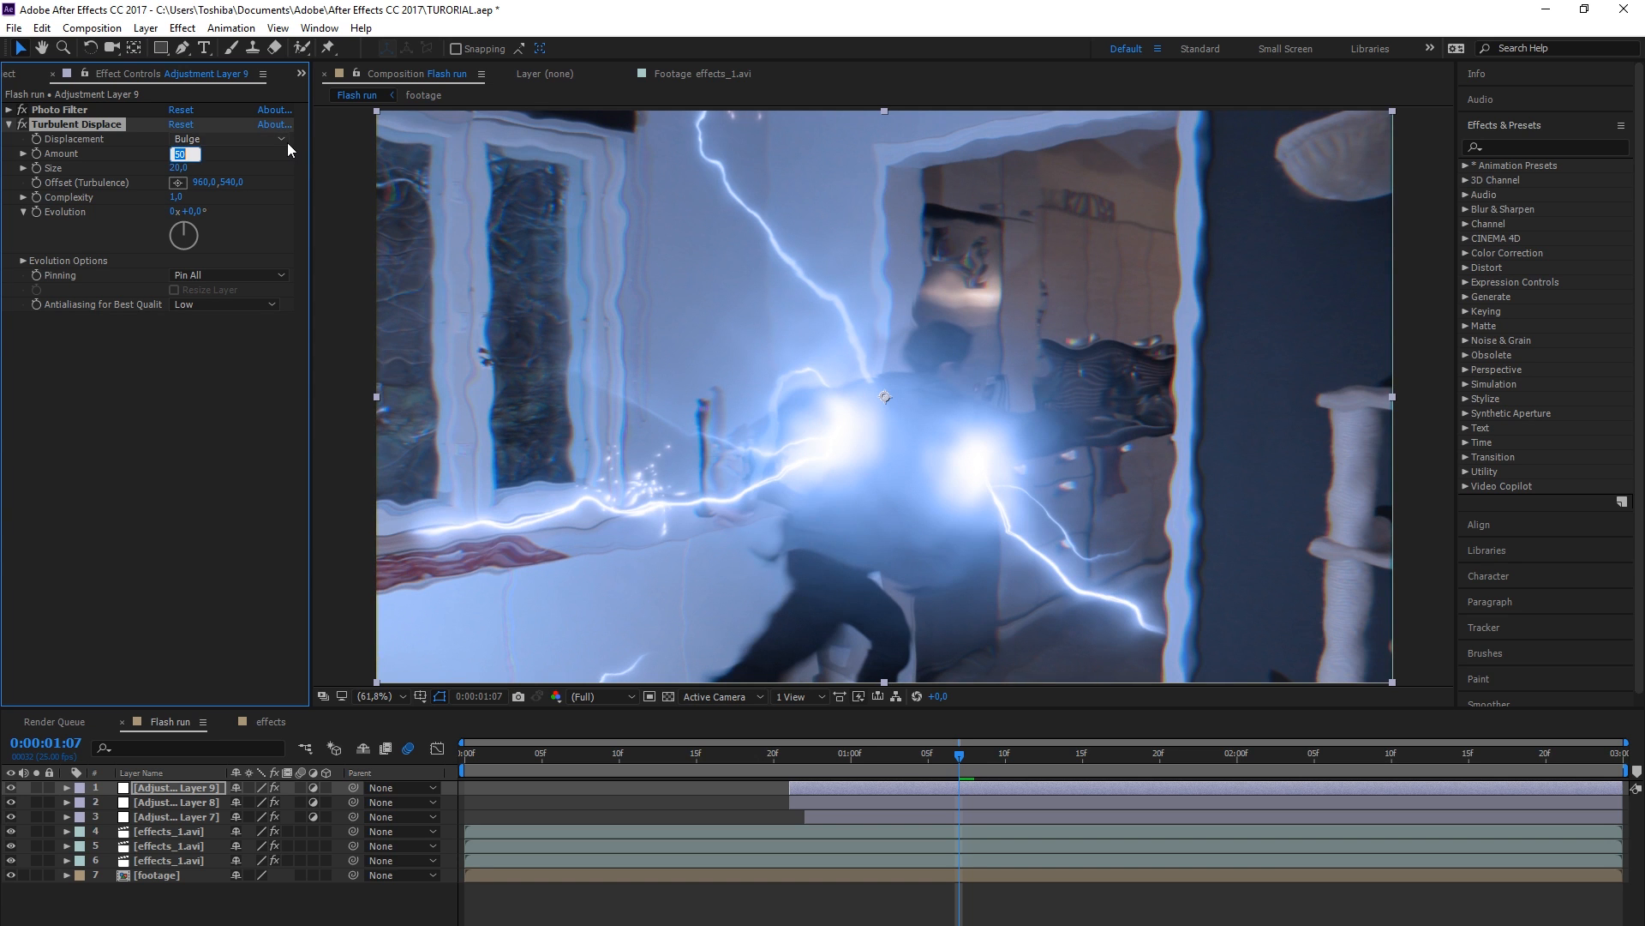
{"action": "type", "text": "10"}
{"action": "key", "text": "Return"}
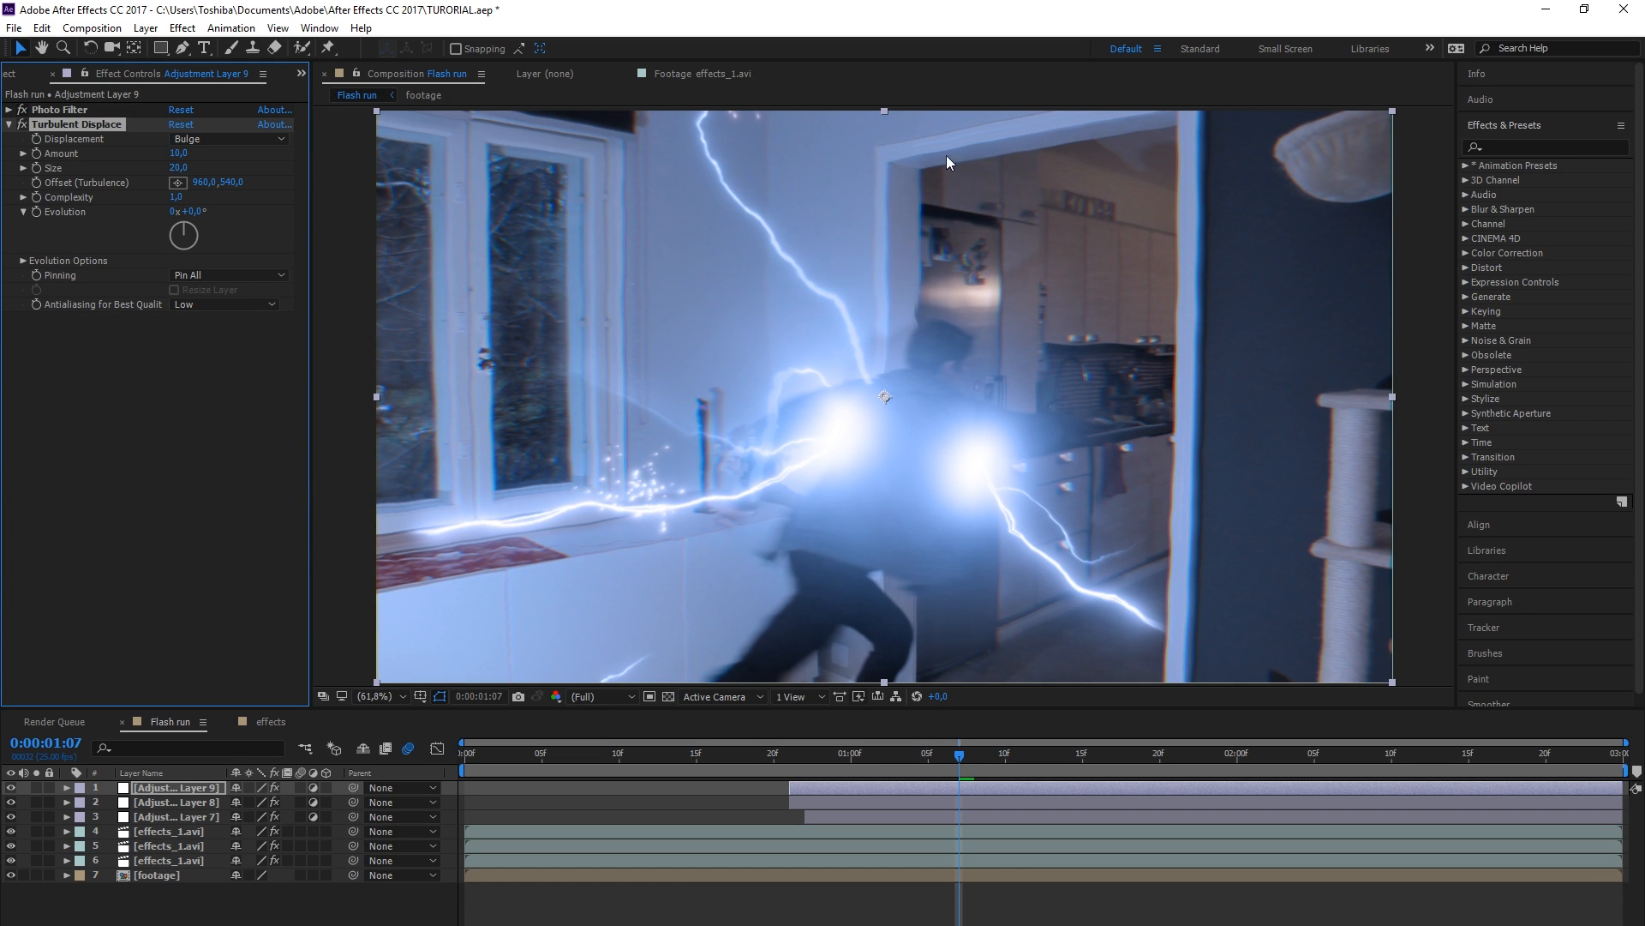
Keyframe Turbulent Displace's Evolution from 0 at 0:00:00:21 to just over one revolution at 0:00:02:24 and check the motion
{"action": "left_click", "coordinate": [790, 754]}
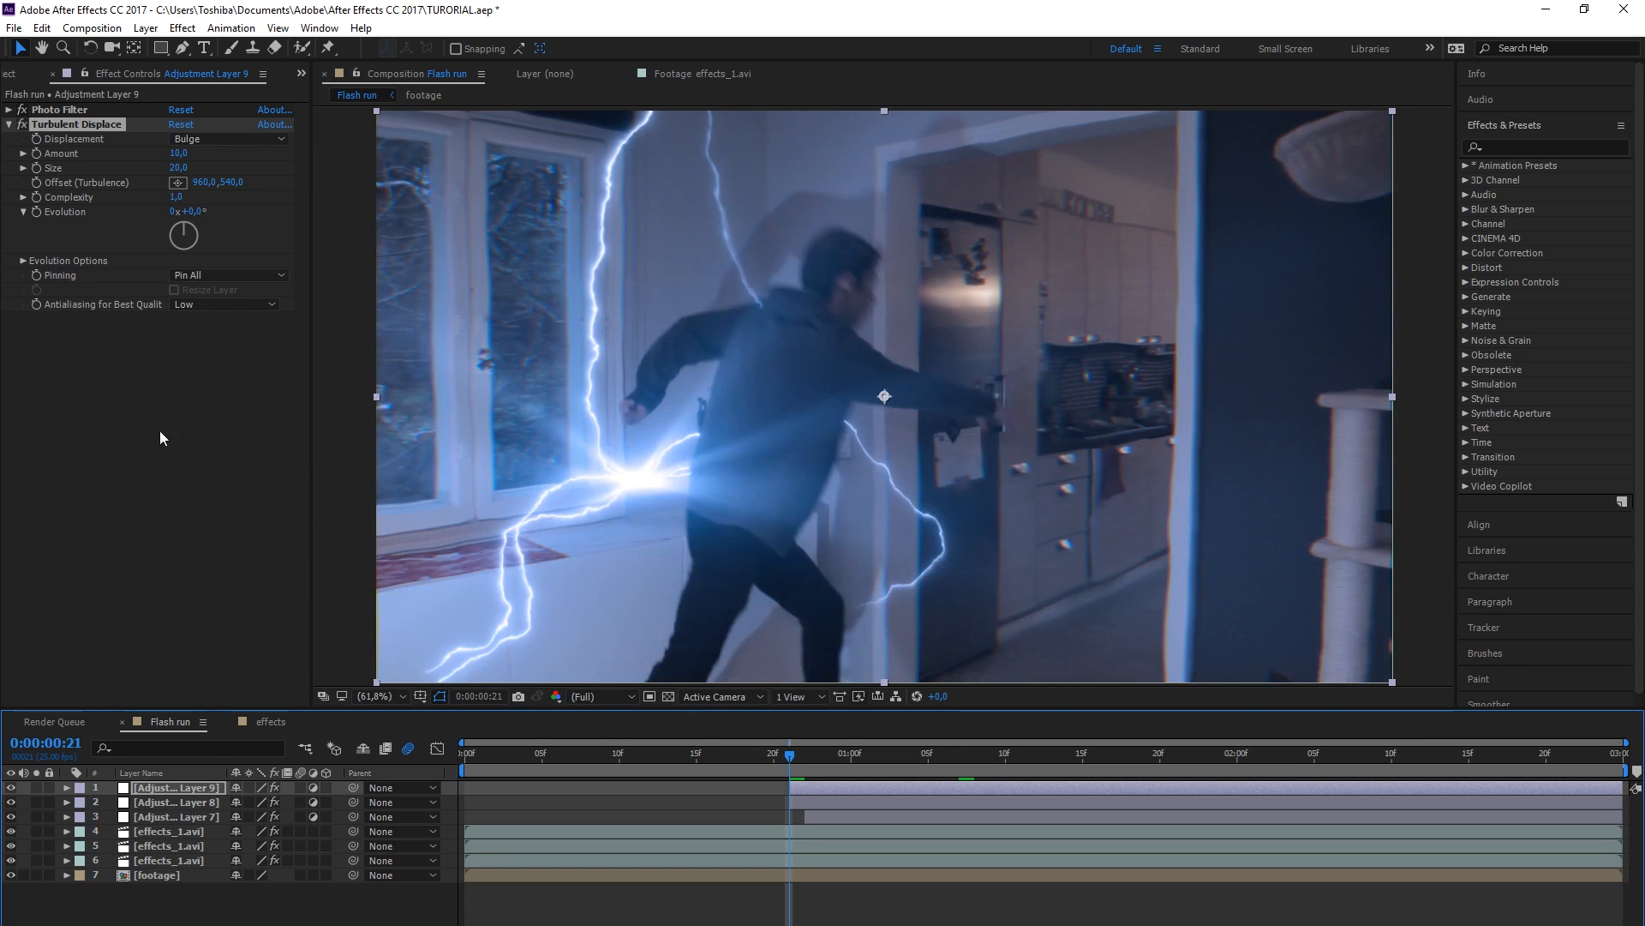
{"action": "left_click", "coordinate": [38, 209]}
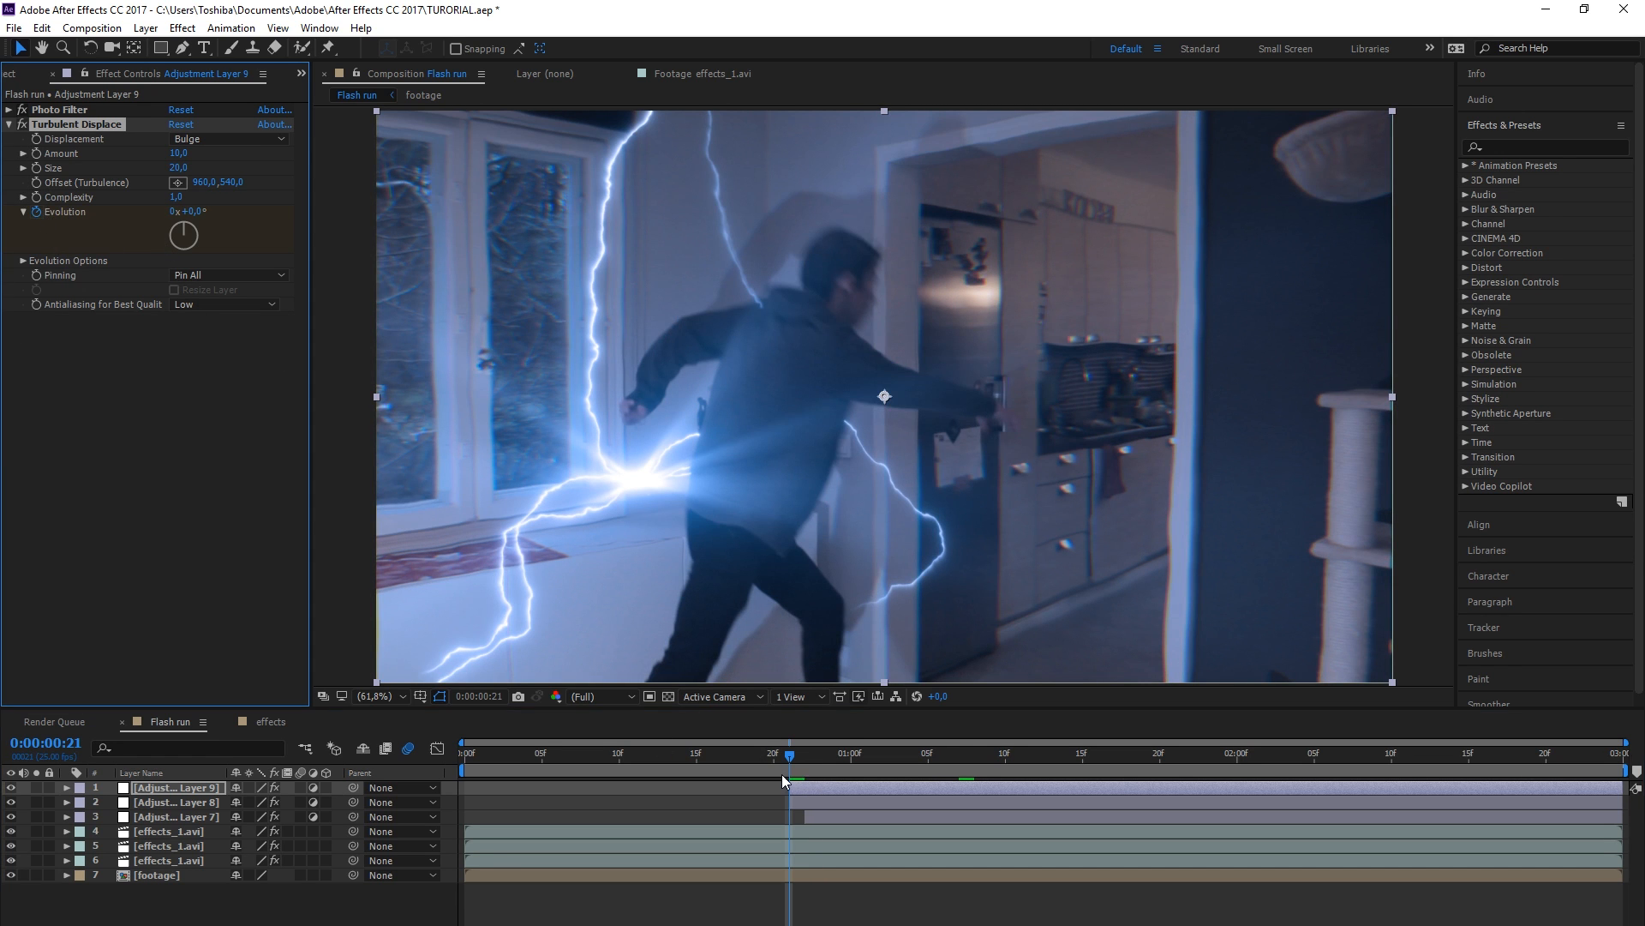
{"action": "left_click", "coordinate": [1622, 756]}
{"action": "left_click_drag", "start_coordinate": [197, 213], "coordinate": [296, 225]}
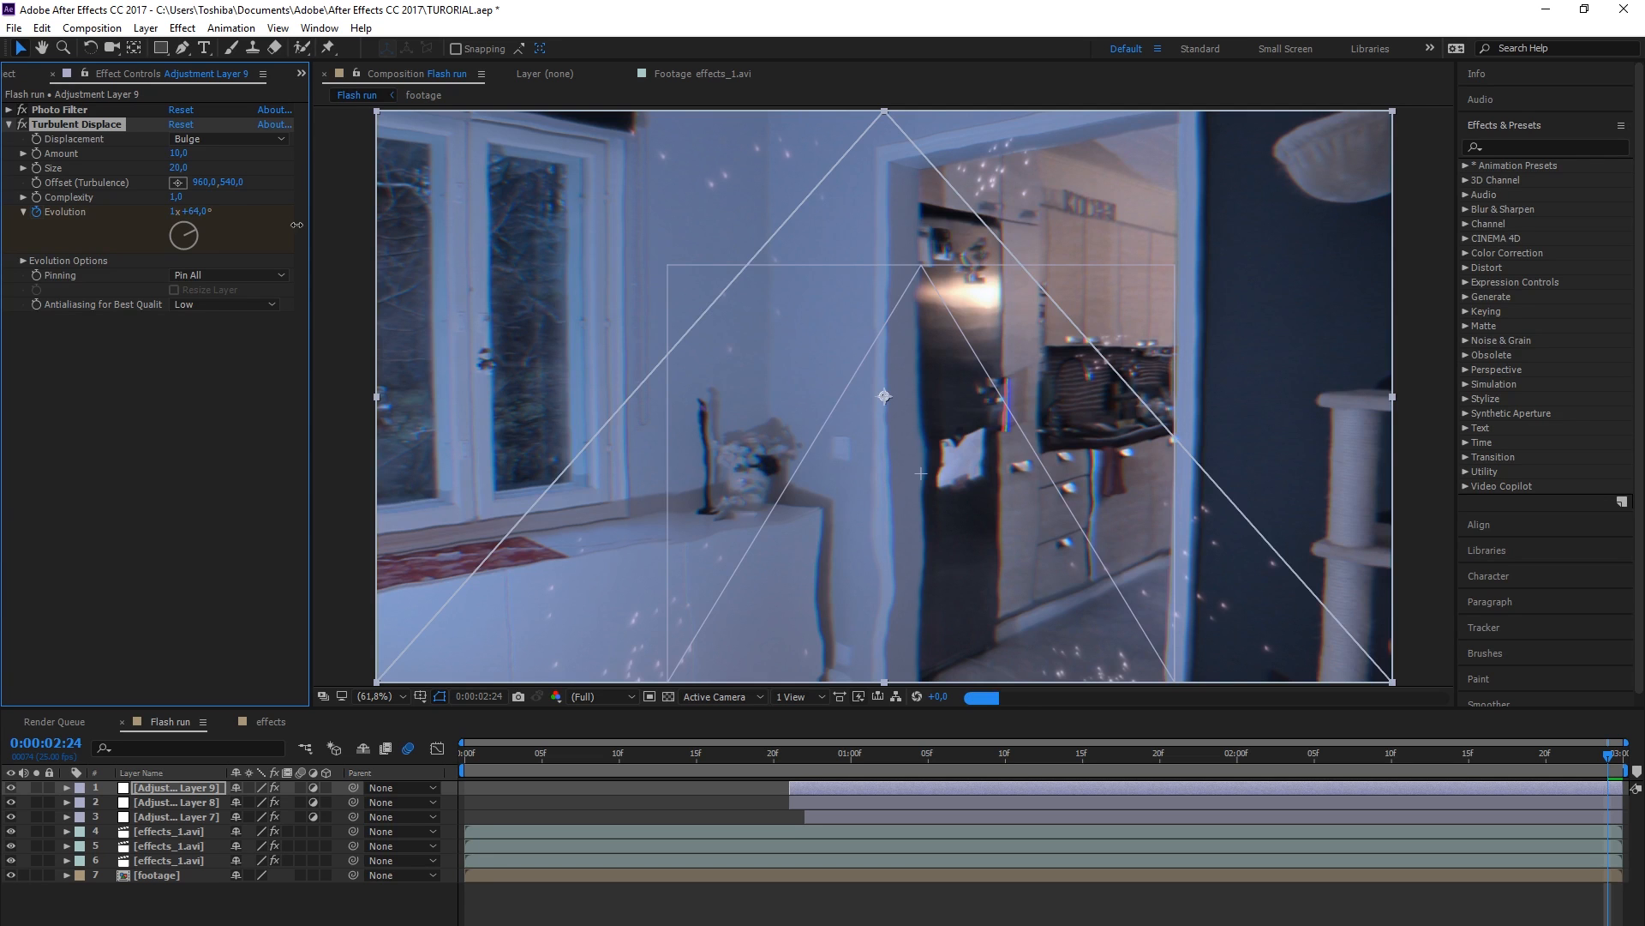
{"action": "left_click", "coordinate": [784, 763]}
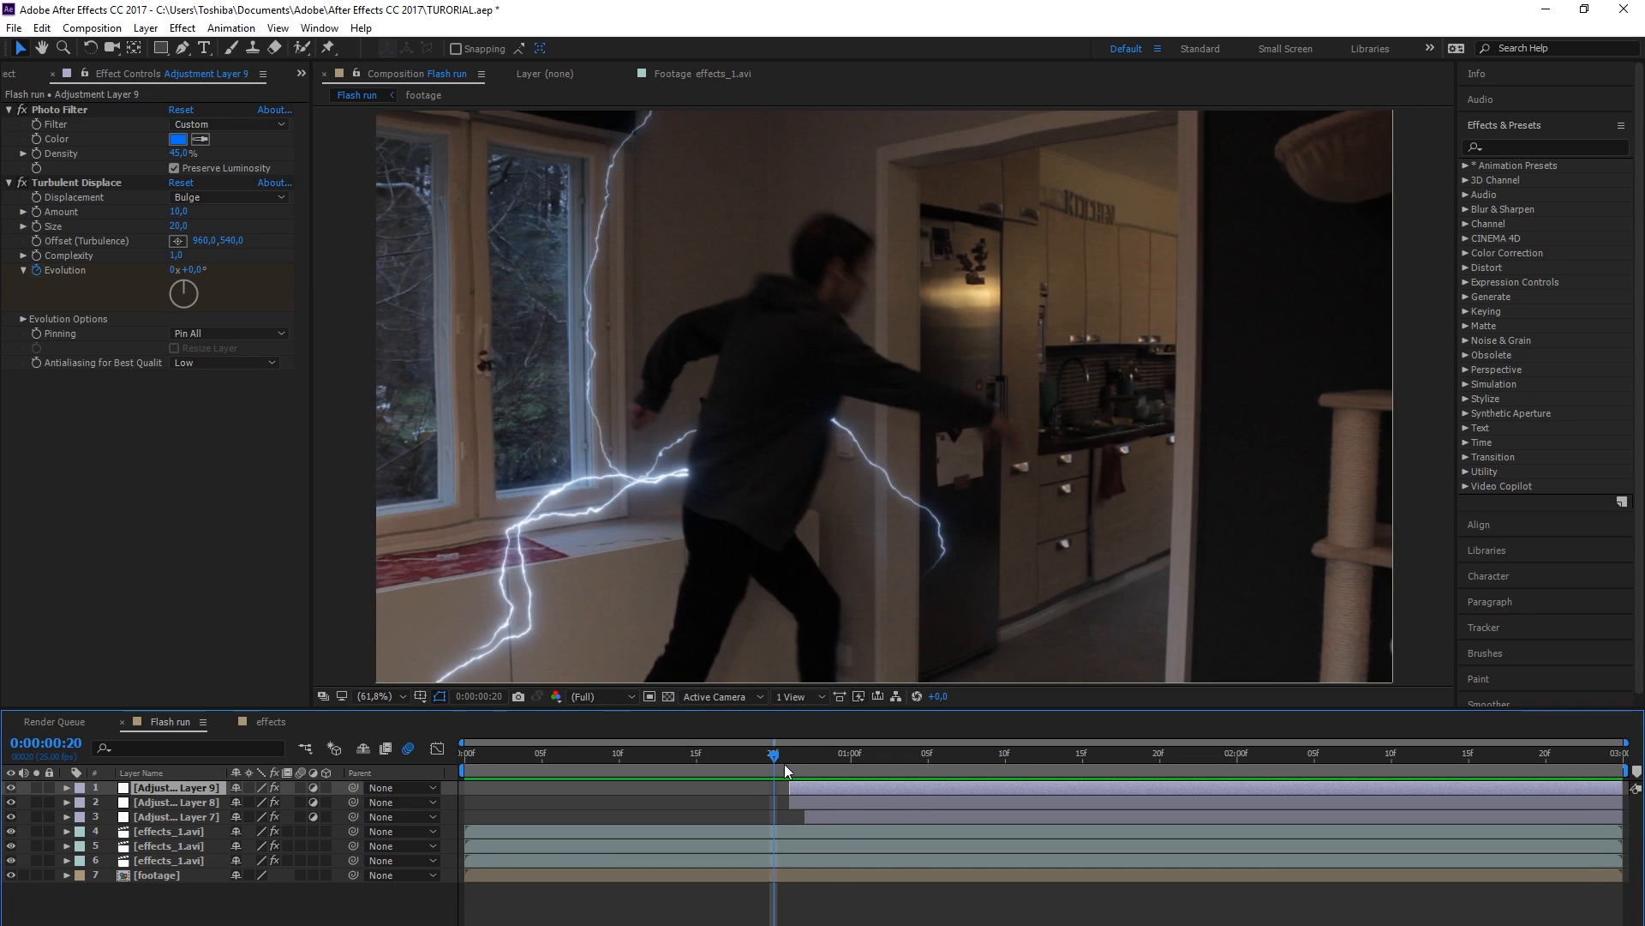
{"action": "left_click_drag", "start_coordinate": [784, 763], "coordinate": [909, 771]}
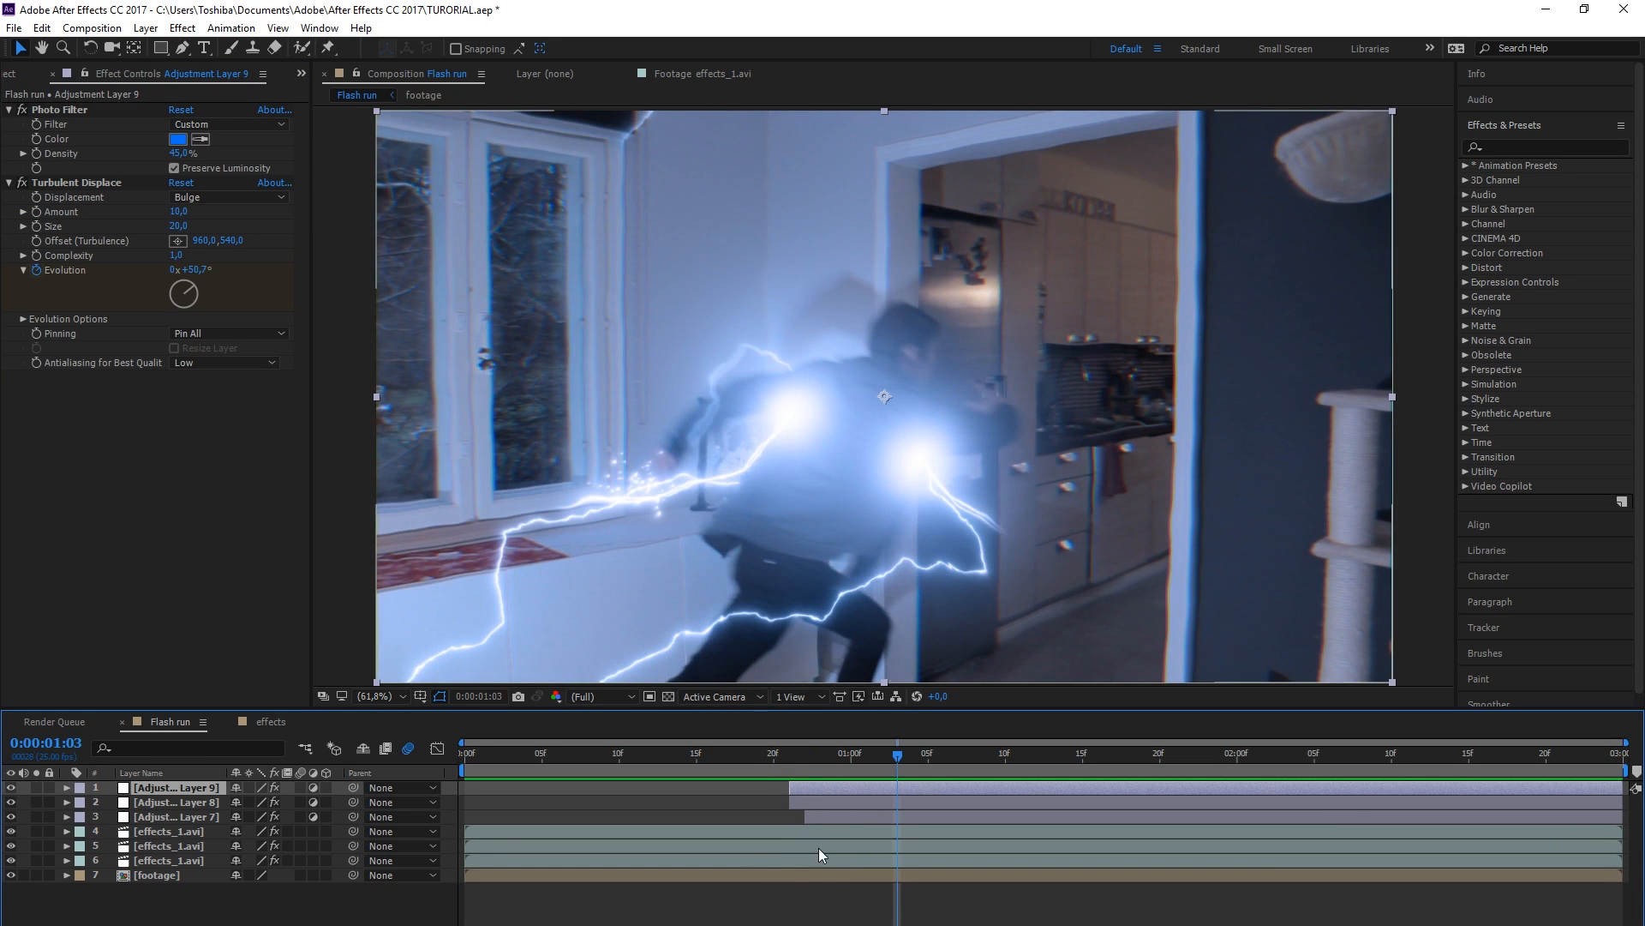
{"action": "key", "text": "Page_Up"}
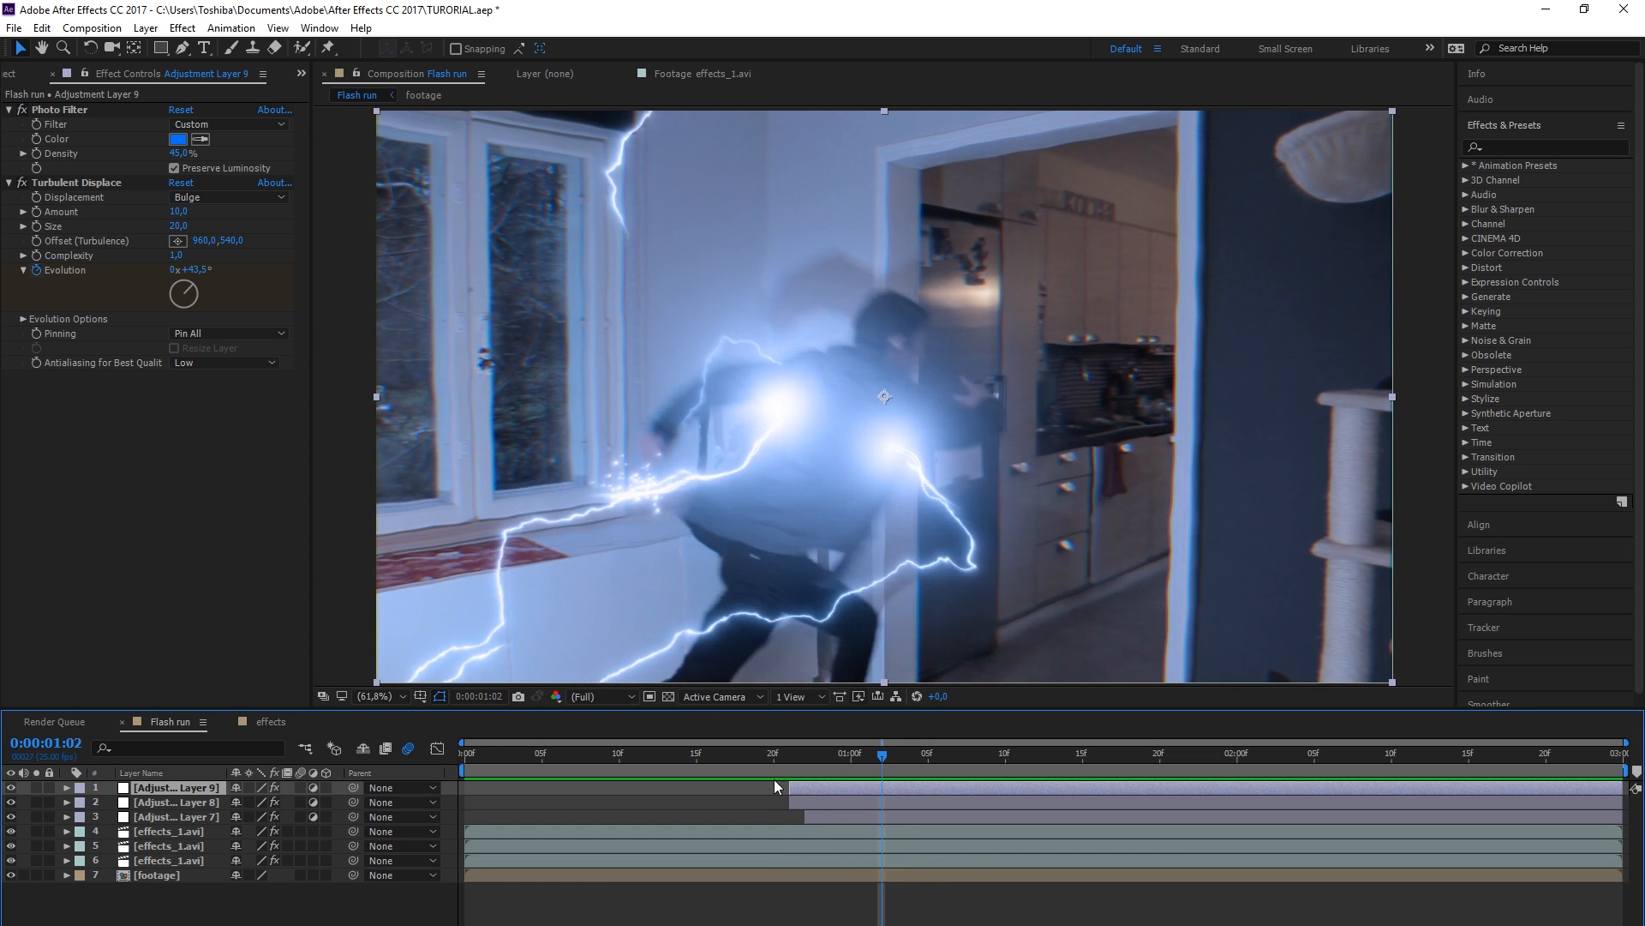
Add another adjustment layer and place it directly above the footage layer, below the lightning layers
{"action": "left_click", "coordinate": [146, 28]}
{"action": "mouse_move", "coordinate": [249, 41]}
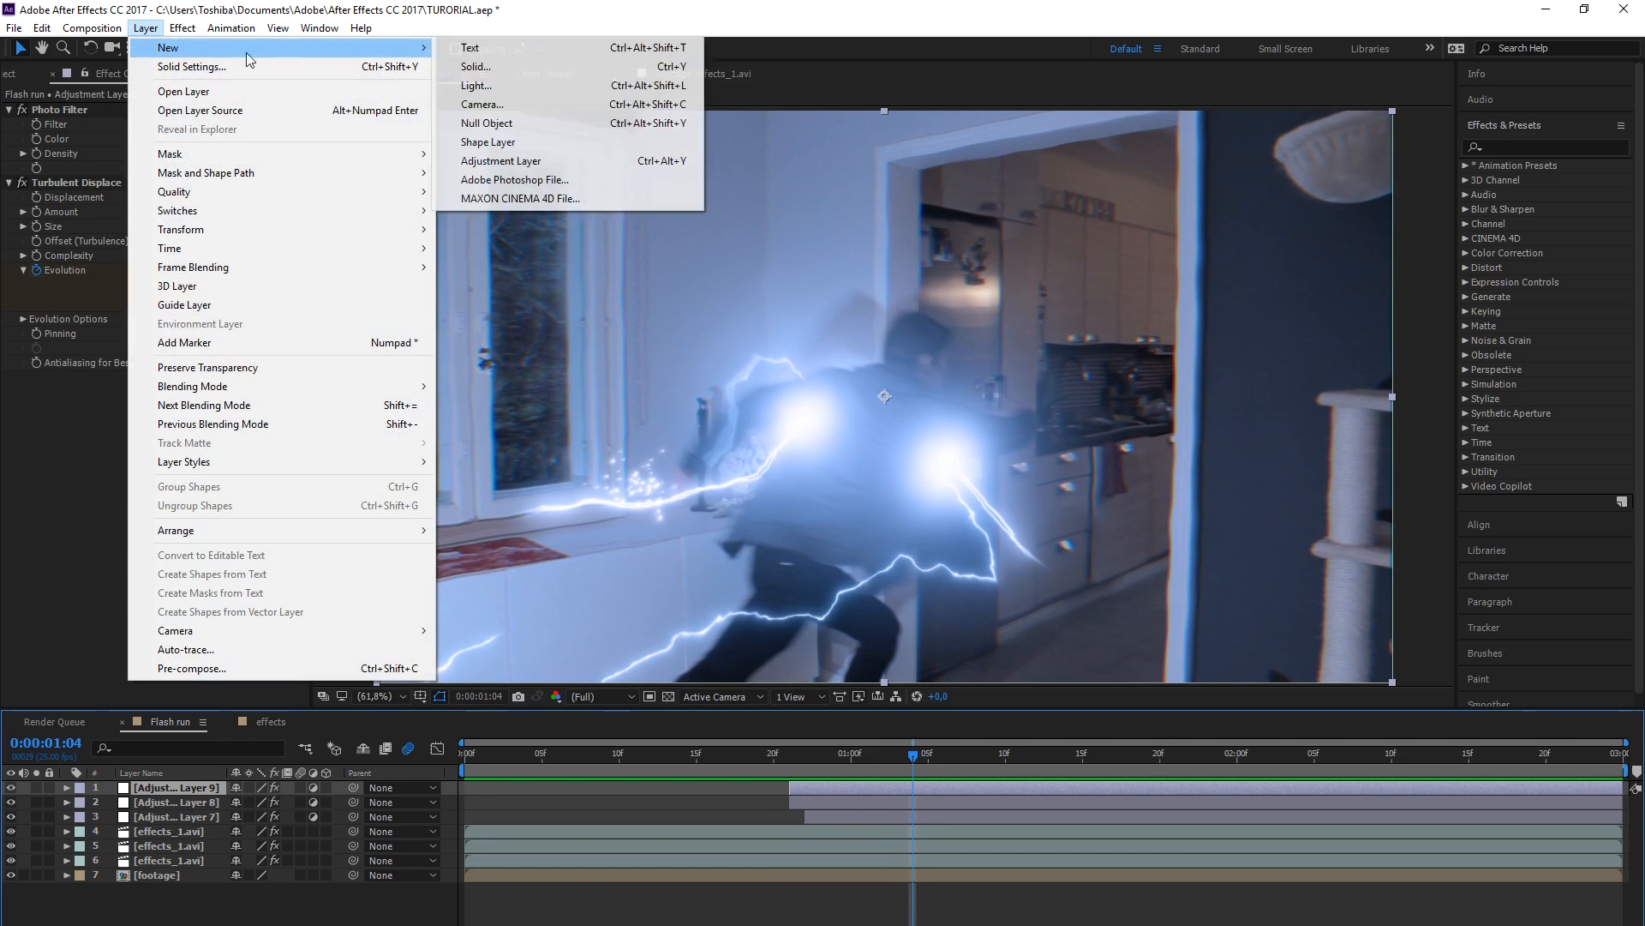
{"action": "left_click", "coordinate": [504, 159]}
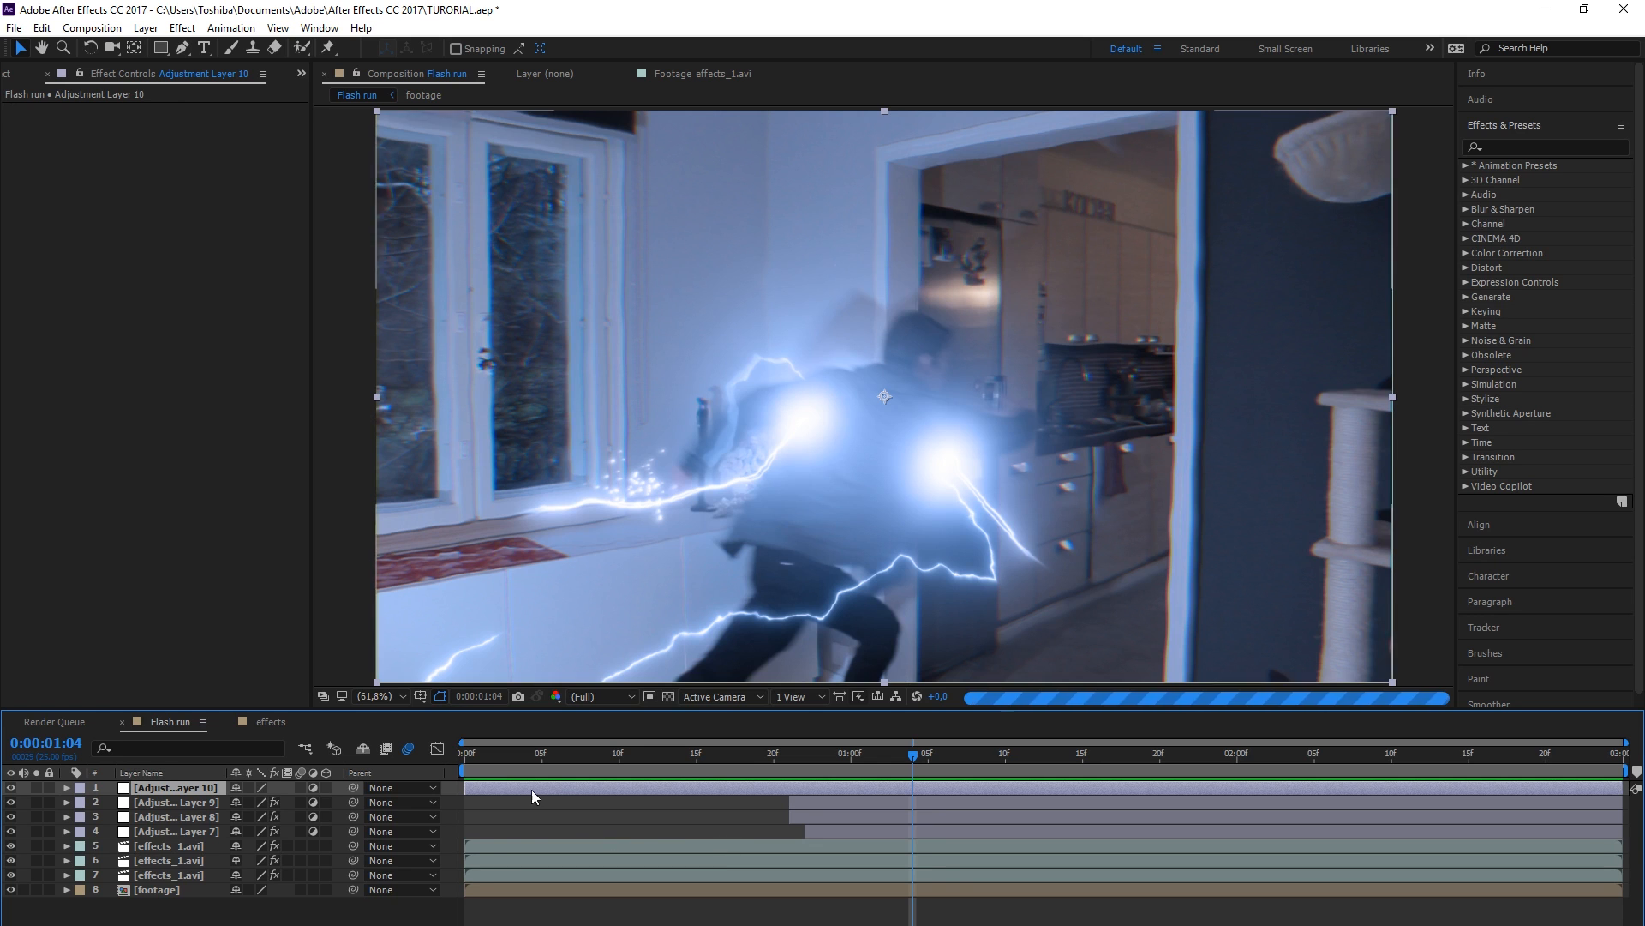
{"action": "left_click_drag", "start_coordinate": [147, 789], "coordinate": [144, 882]}
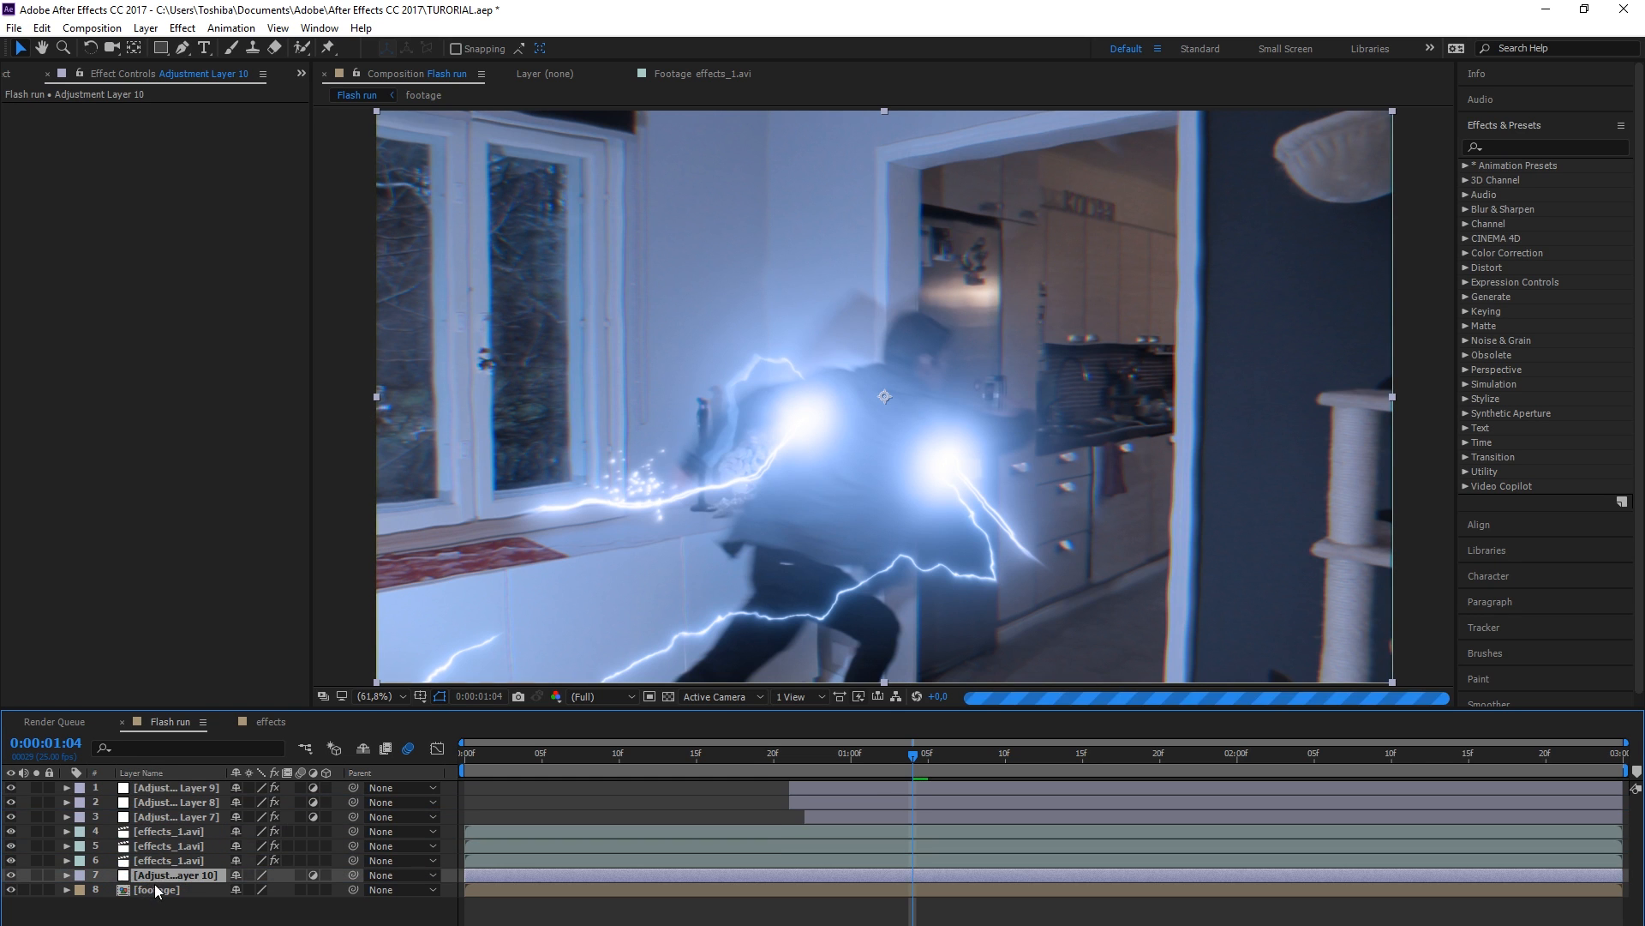
Trim the adjustment layer above the footage to start at 0:00:00:16
{"action": "left_click", "coordinate": [768, 757]}
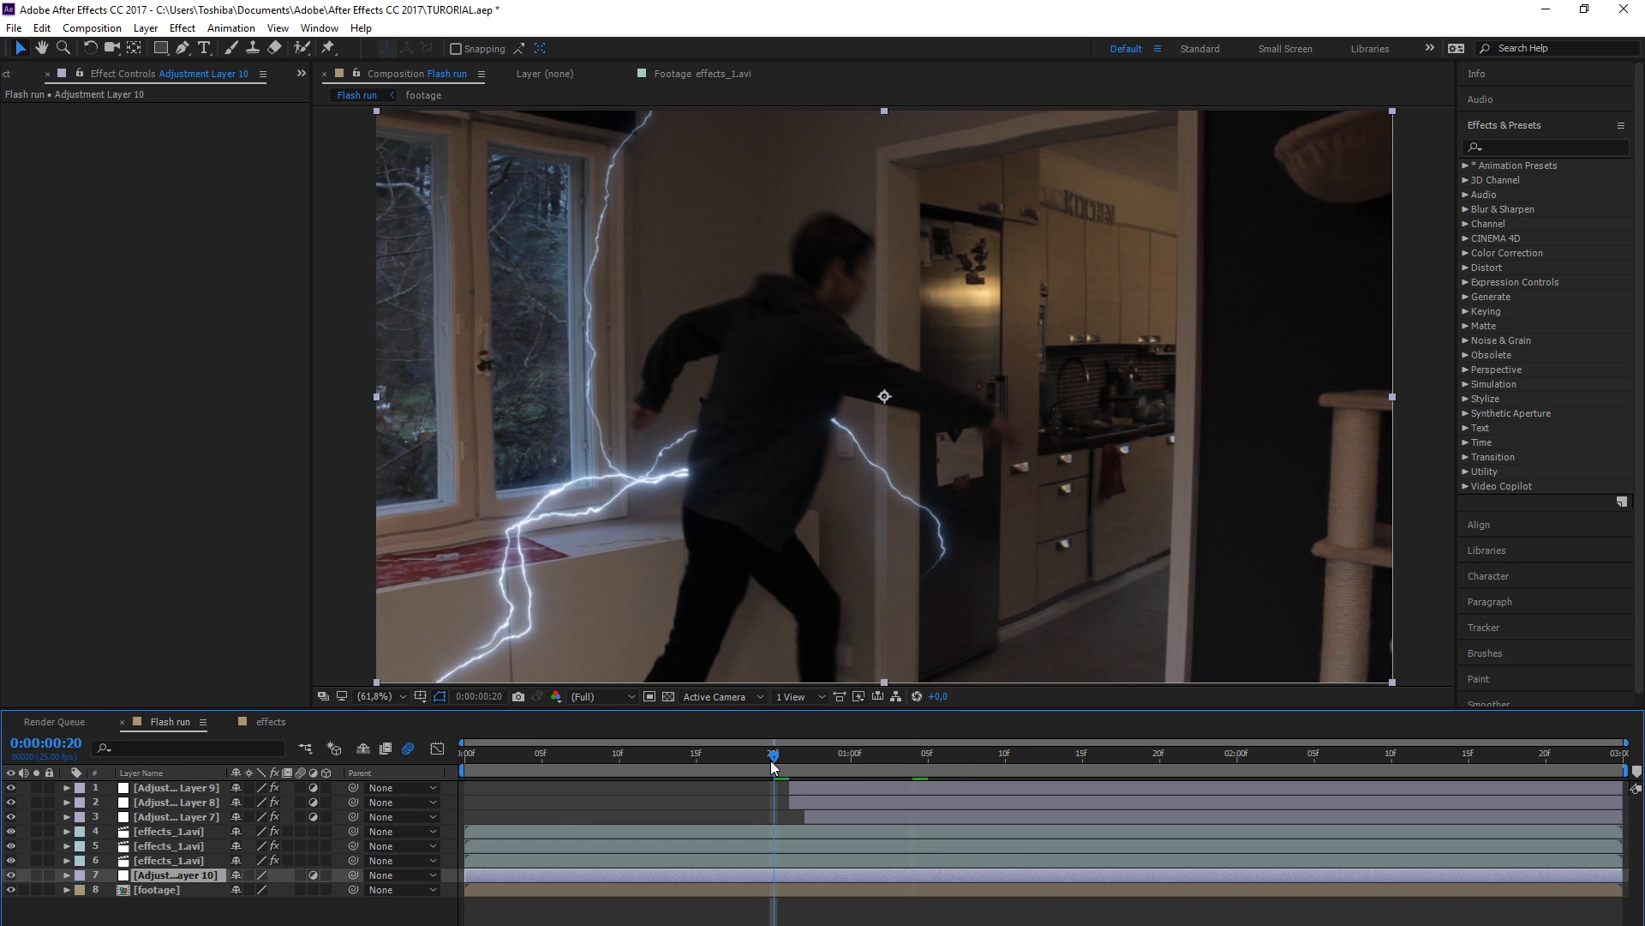
{"action": "mouse_move", "coordinate": [687, 761]}
{"action": "left_mouse_down"}
{"action": "mouse_move", "coordinate": [788, 748]}
{"action": "mouse_move", "coordinate": [710, 762]}
{"action": "left_mouse_up"}
{"action": "left_click_drag", "start_coordinate": [473, 878], "coordinate": [711, 877]}
{"action": "left_click_drag", "start_coordinate": [772, 760], "coordinate": [742, 757]}
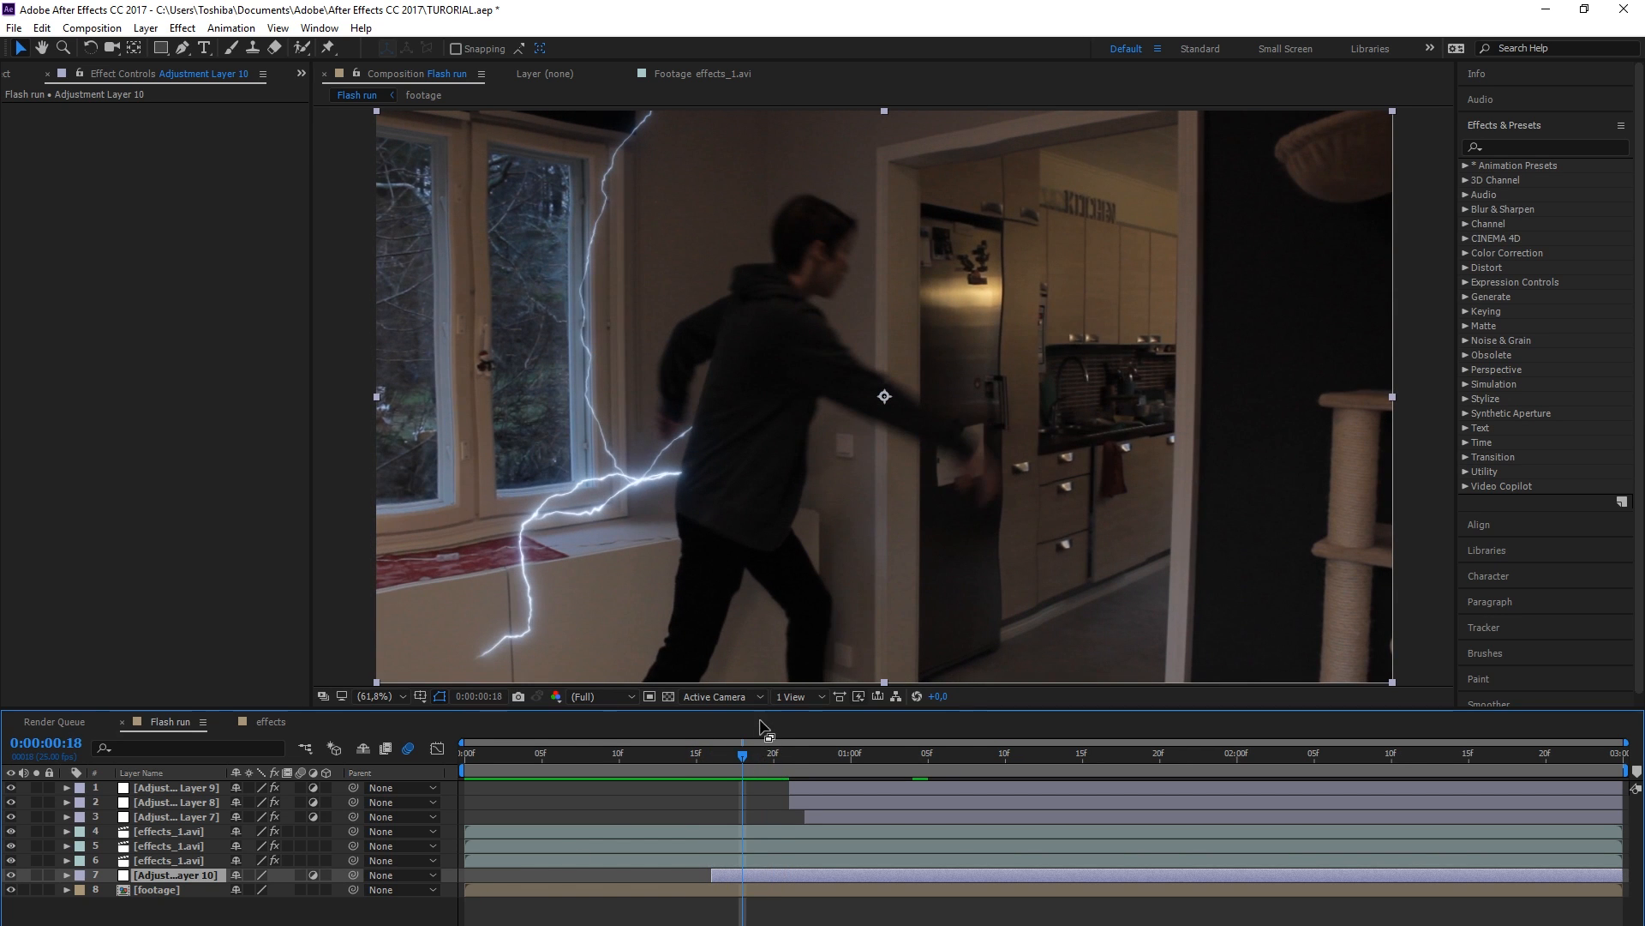
Add the Exposure effect to the adjustment layer directly above the footage
{"action": "left_click", "coordinate": [910, 755]}
{"action": "left_click", "coordinate": [182, 30]}
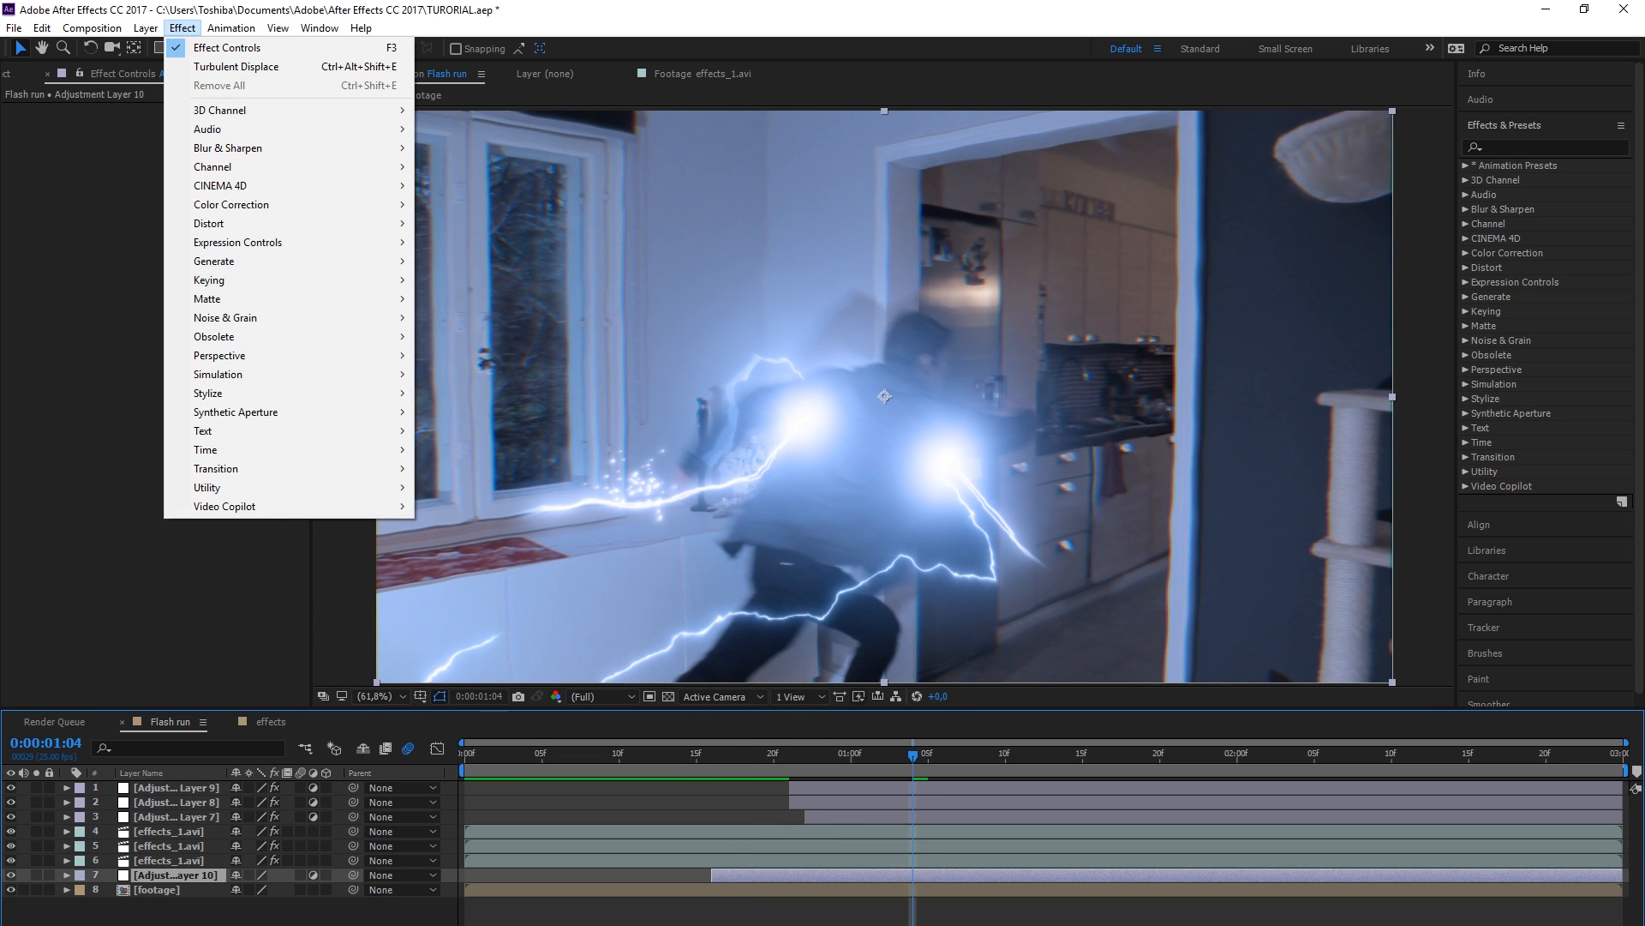
{"action": "left_click", "coordinate": [827, 906]}
{"action": "left_click", "coordinate": [826, 874]}
{"action": "left_click", "coordinate": [182, 29]}
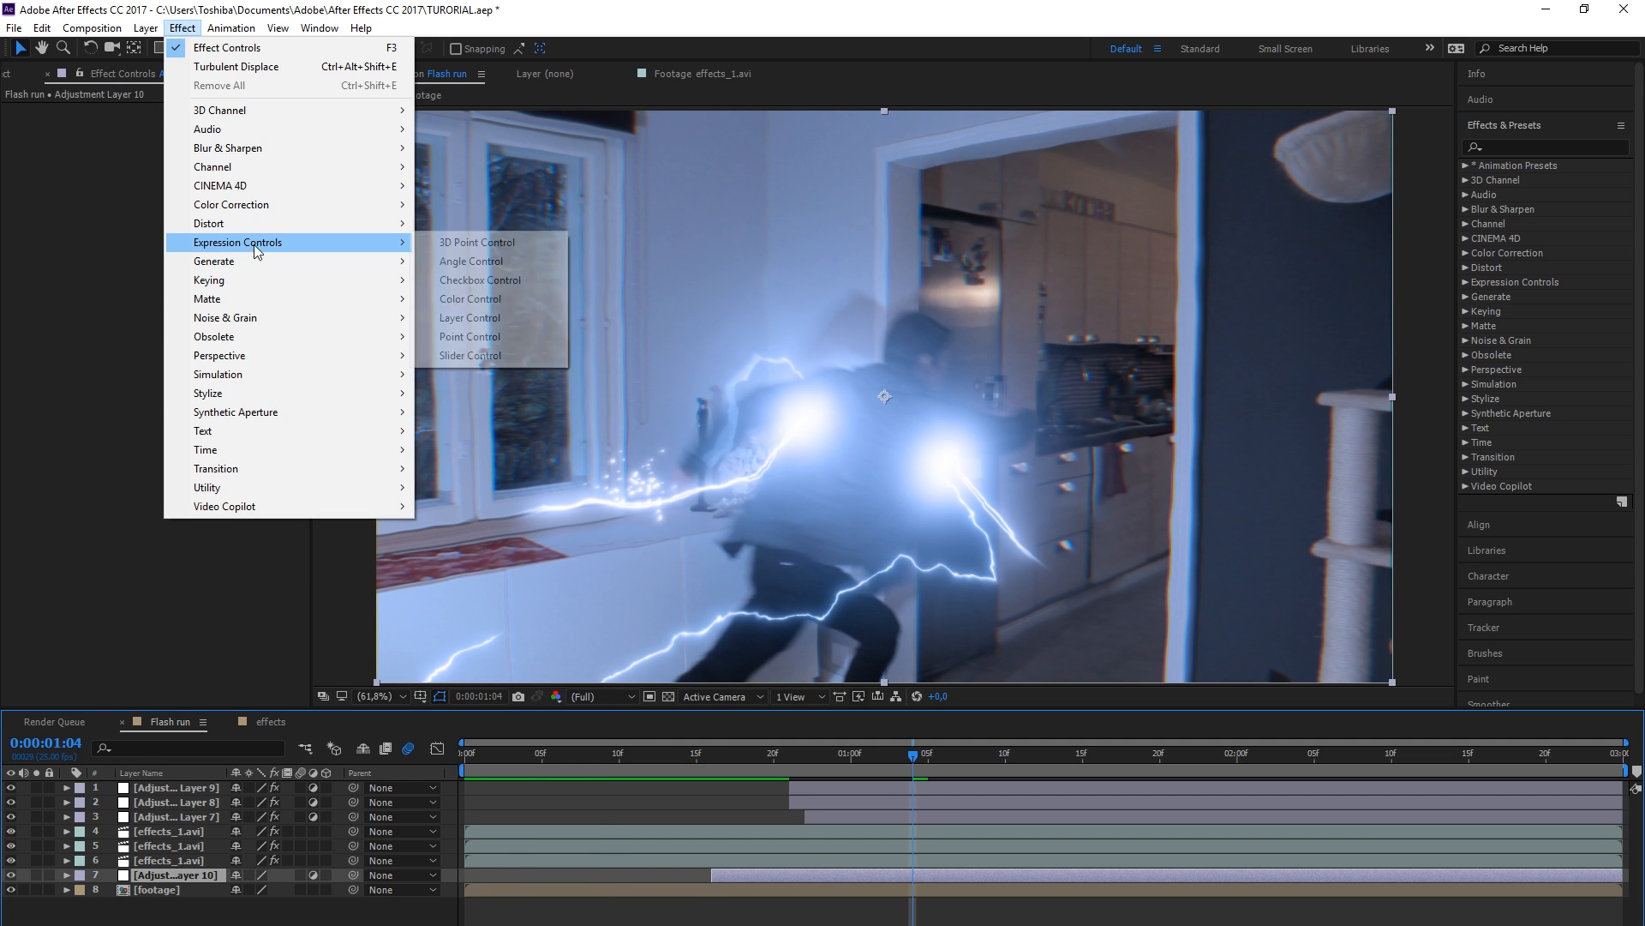
{"action": "mouse_move", "coordinate": [244, 213]}
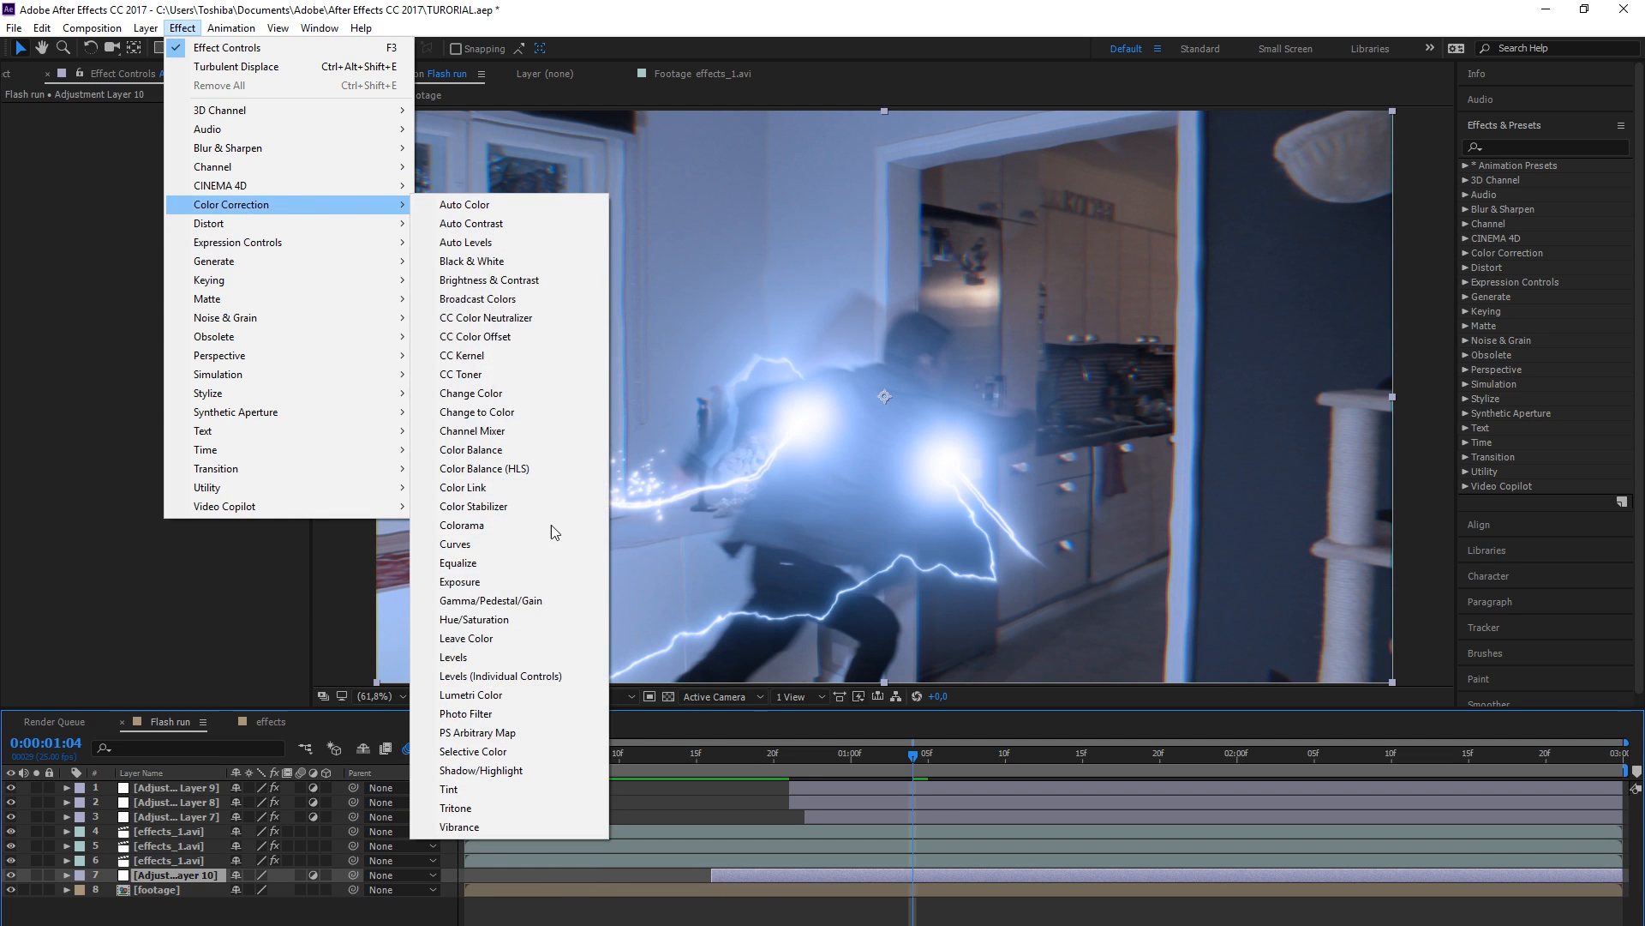
{"action": "left_click", "coordinate": [505, 582]}
{"action": "key", "text": "space"}
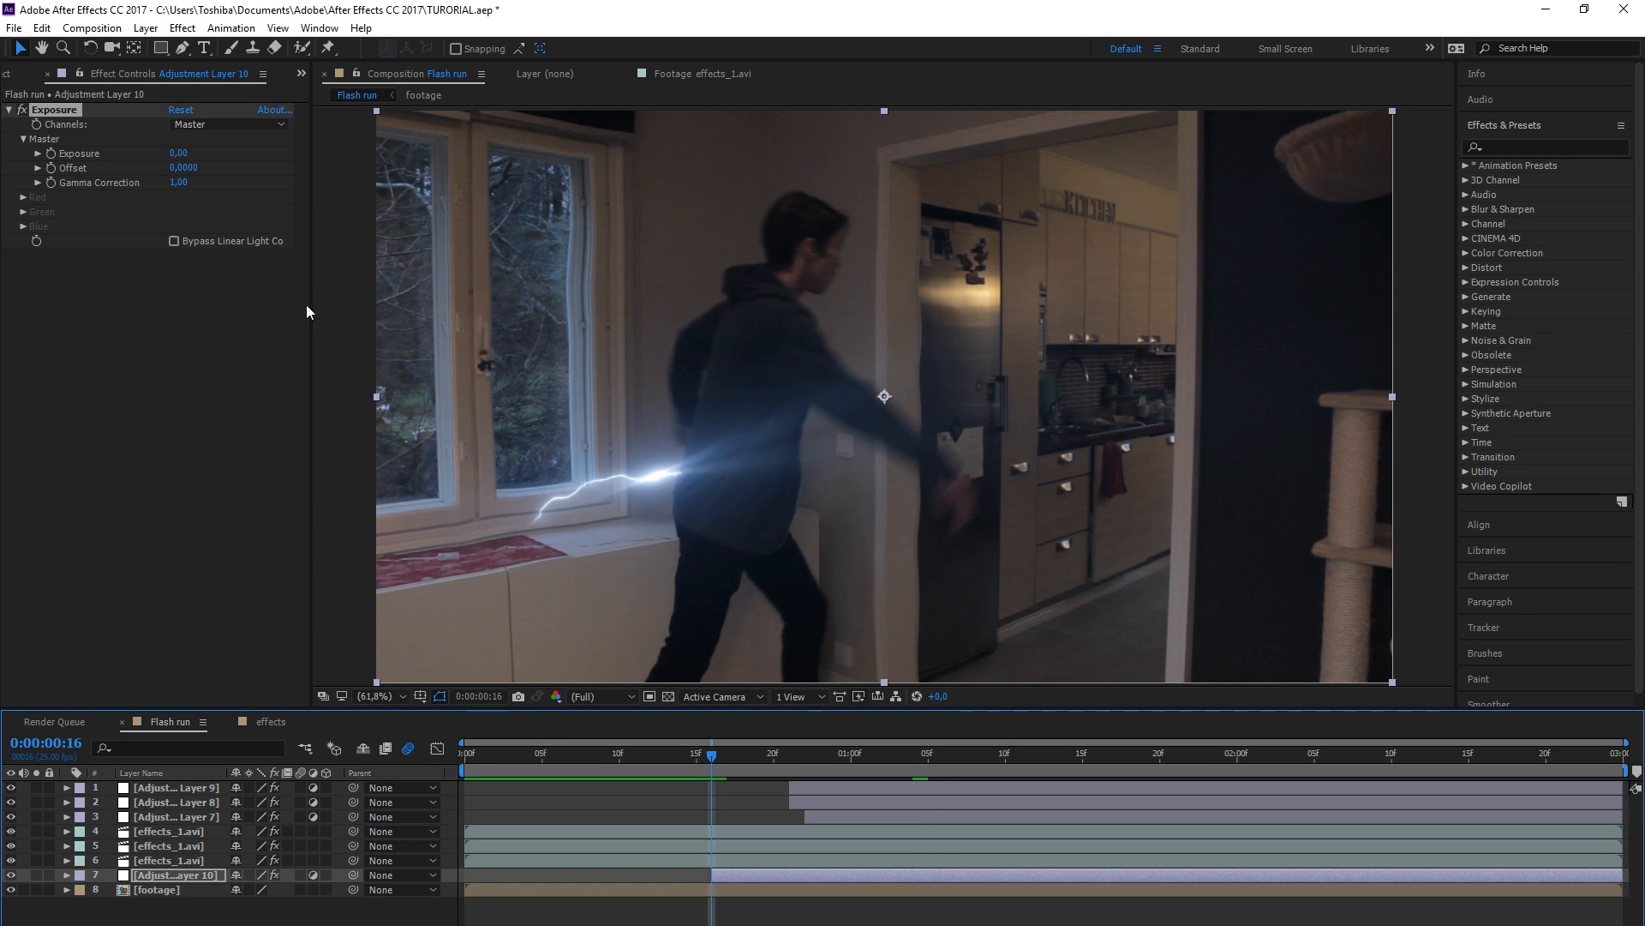
Keyframe Exposure at 1 at 0:00:00:16 and at 0 one frame later, at 0:00:00:17
{"action": "left_click", "coordinate": [244, 213]}
{"action": "left_click", "coordinate": [182, 152]}
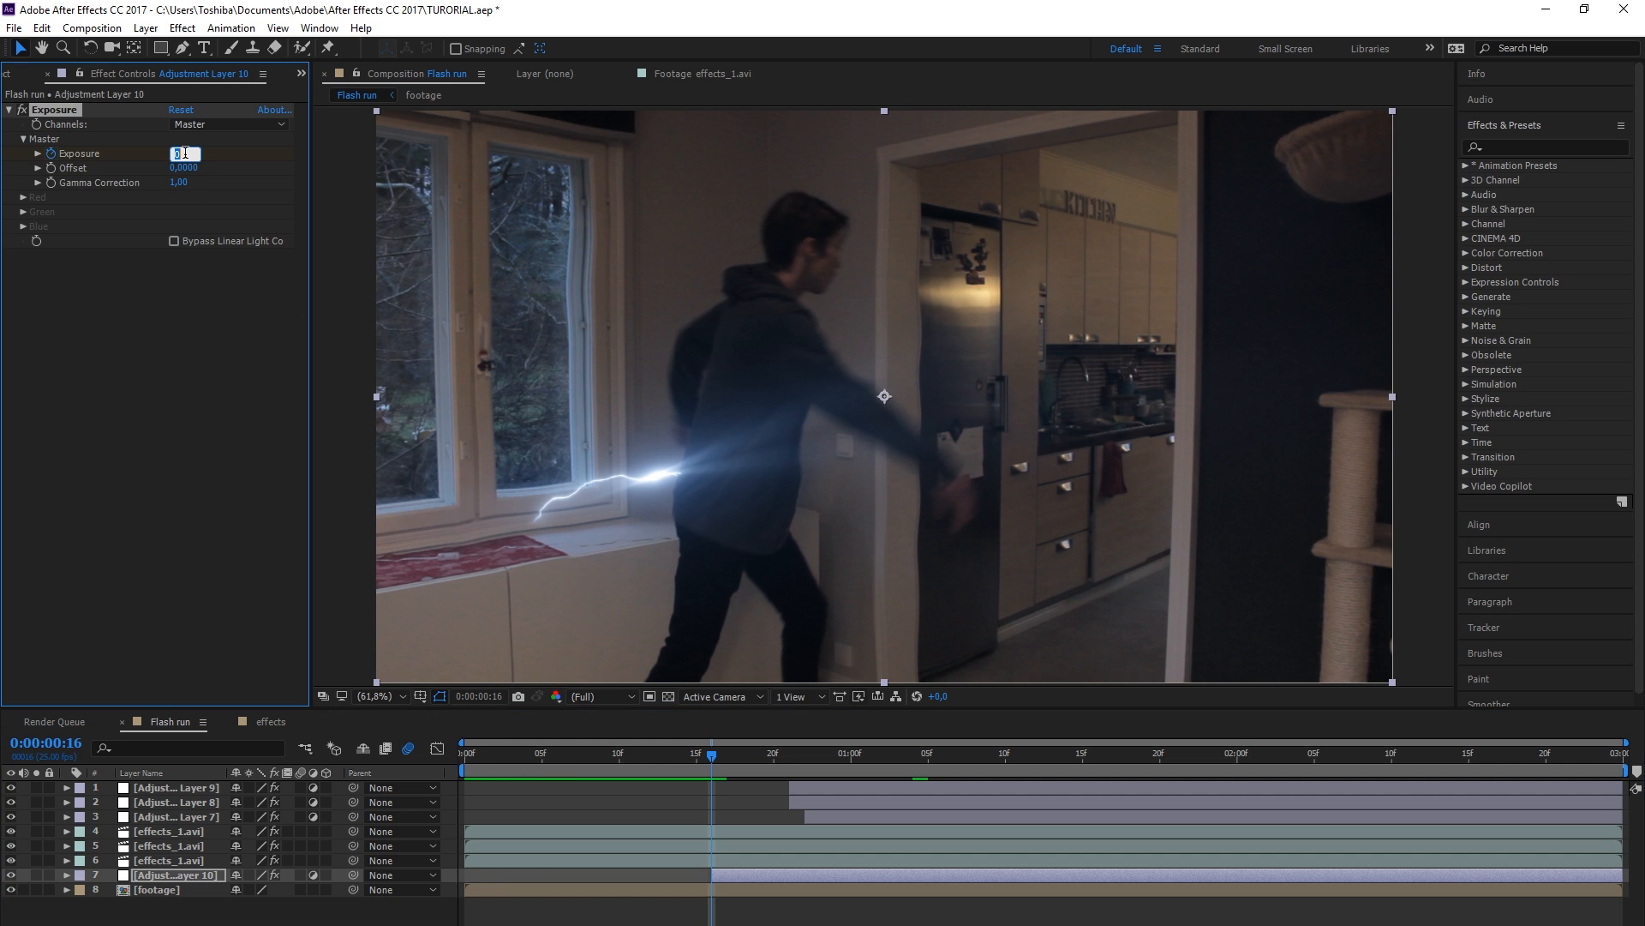
{"action": "type", "text": "1"}
{"action": "key", "text": "Return"}
{"action": "left_click", "coordinate": [727, 756]}
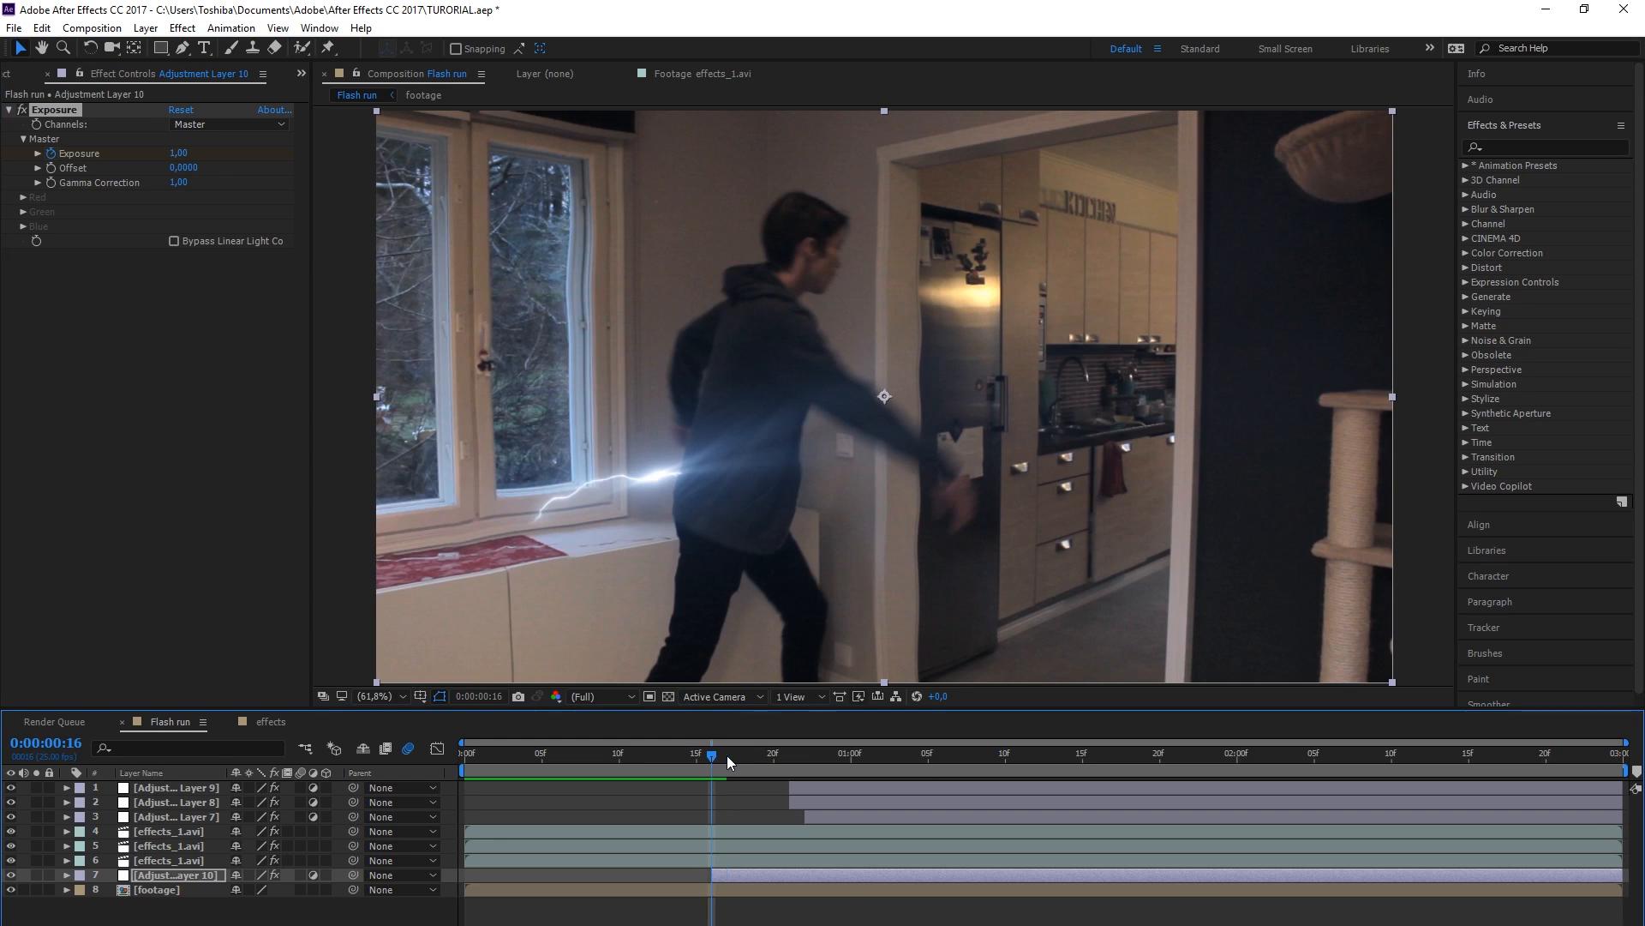
{"action": "key", "text": "ctrl+z"}
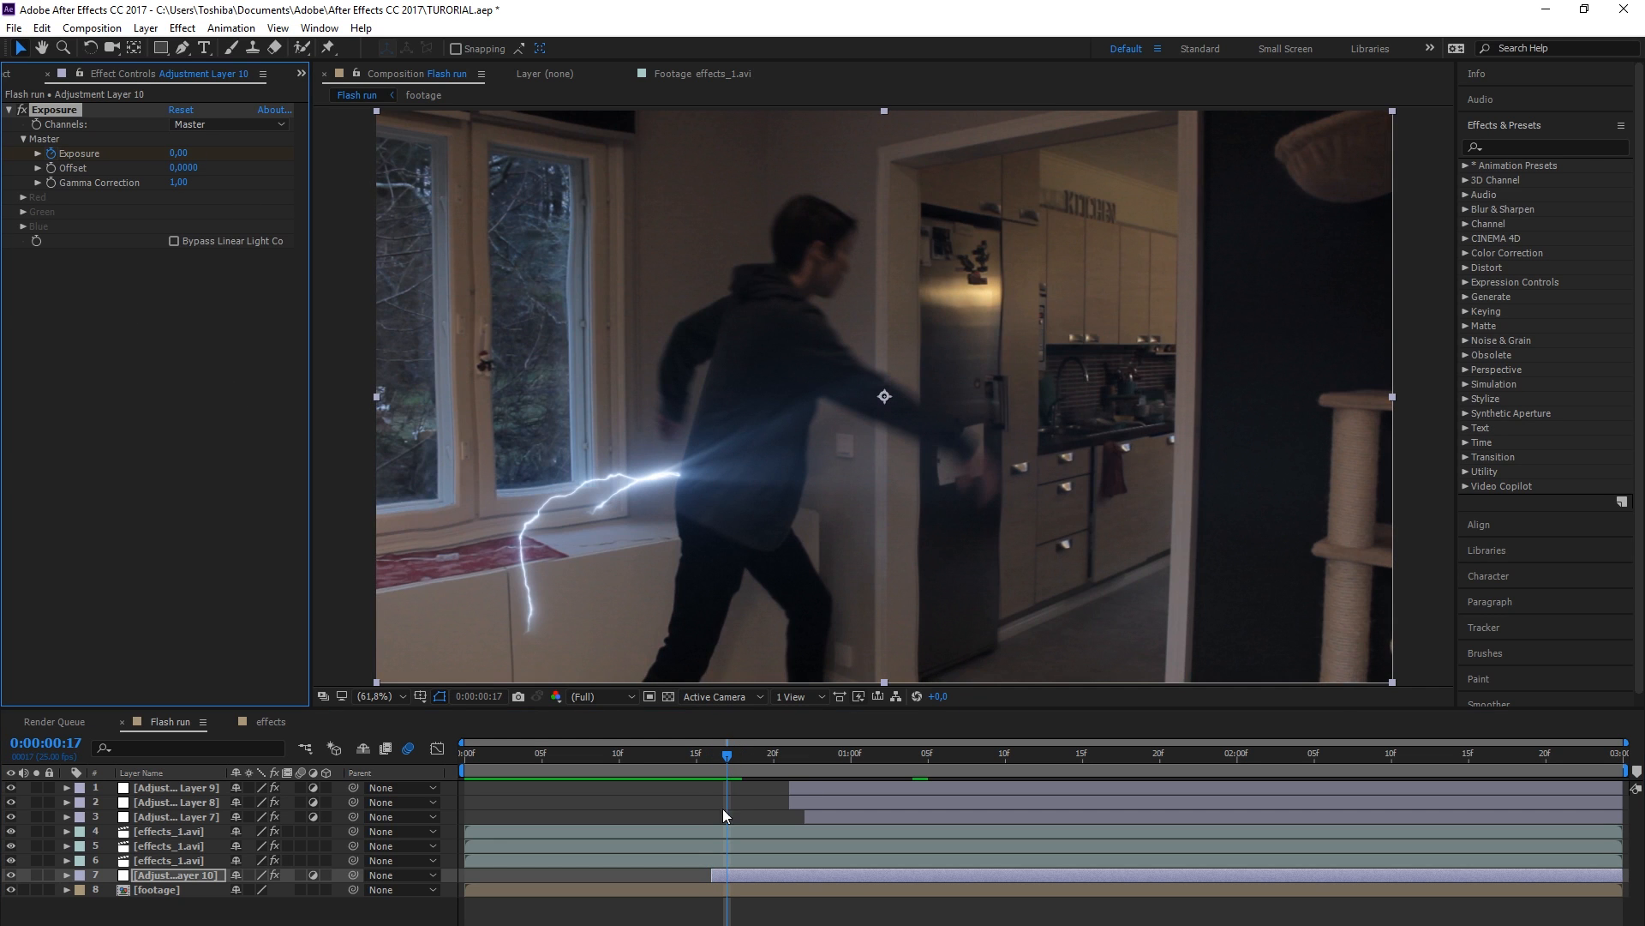
Keyframe Exposure at 0 at 0:00:00:20 and 1 at 0:00:00:21, and compare the frame with the effect off and on
{"action": "left_click_drag", "start_coordinate": [797, 754], "coordinate": [780, 763]}
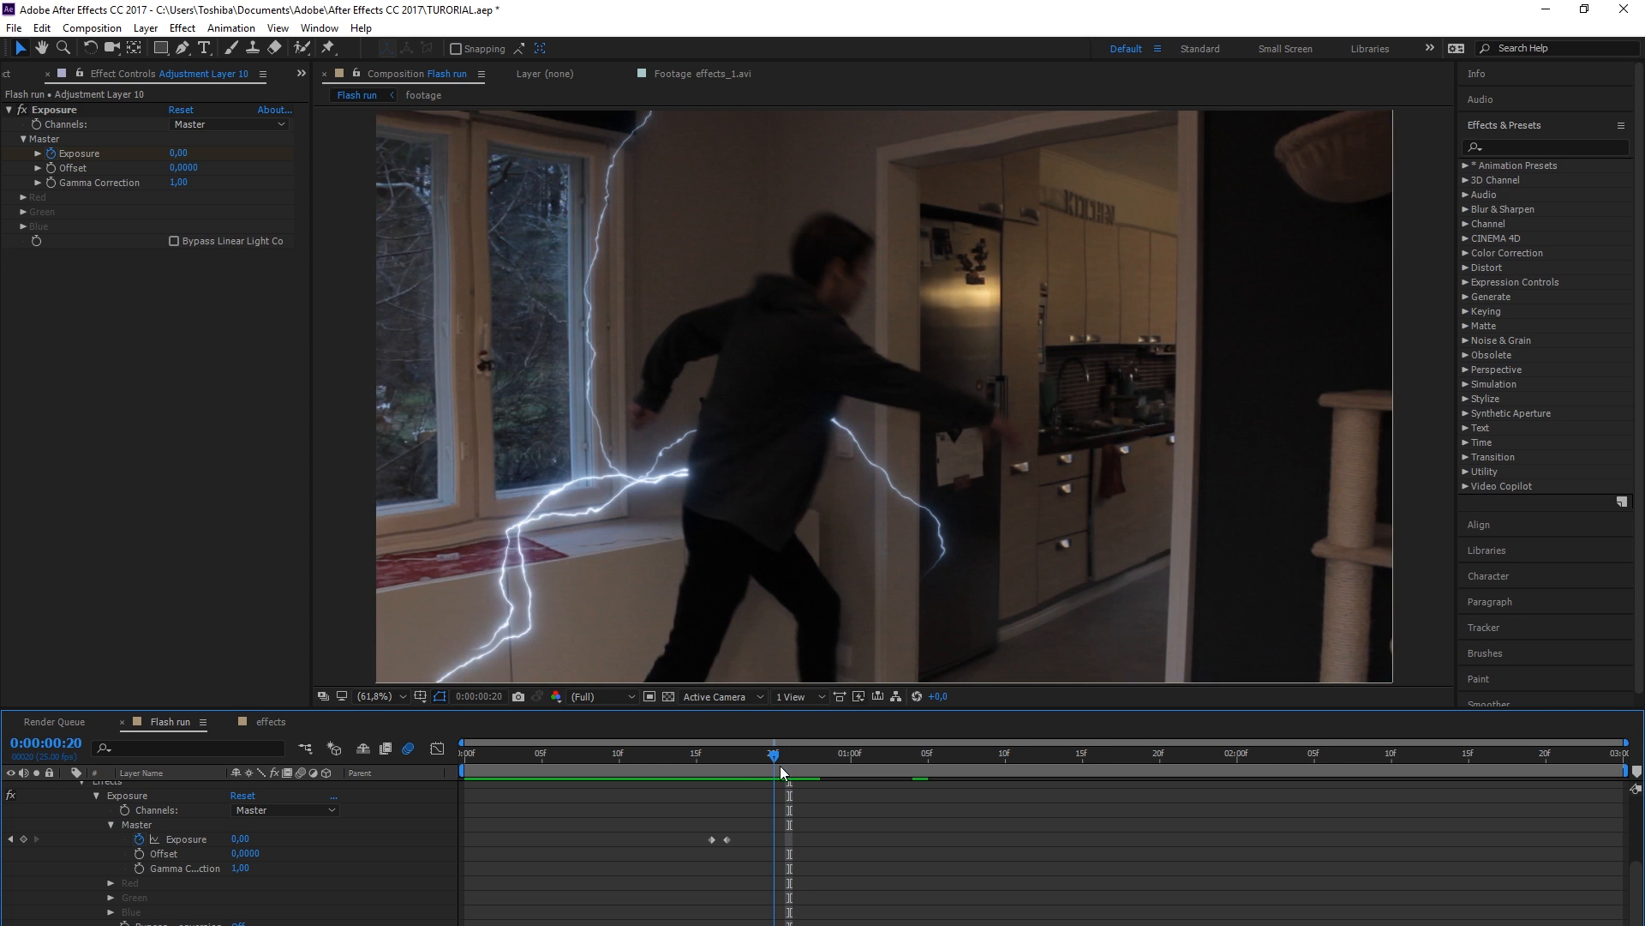
{"action": "left_click", "coordinate": [24, 839]}
{"action": "left_click", "coordinate": [36, 839]}
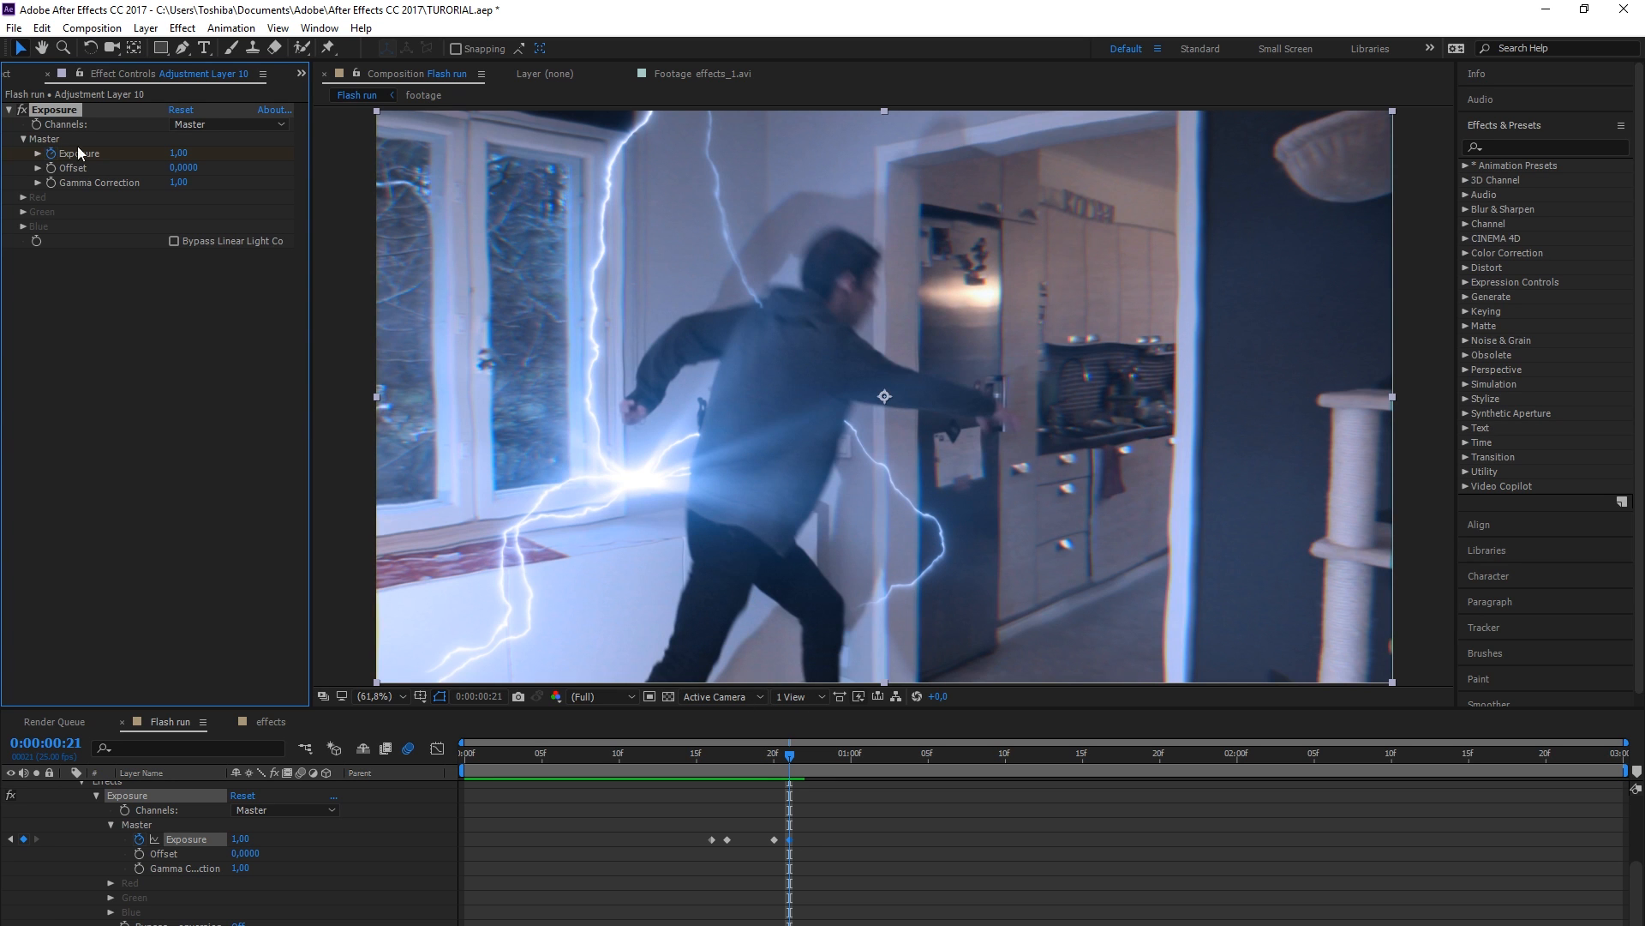
{"action": "left_click", "coordinate": [22, 110]}
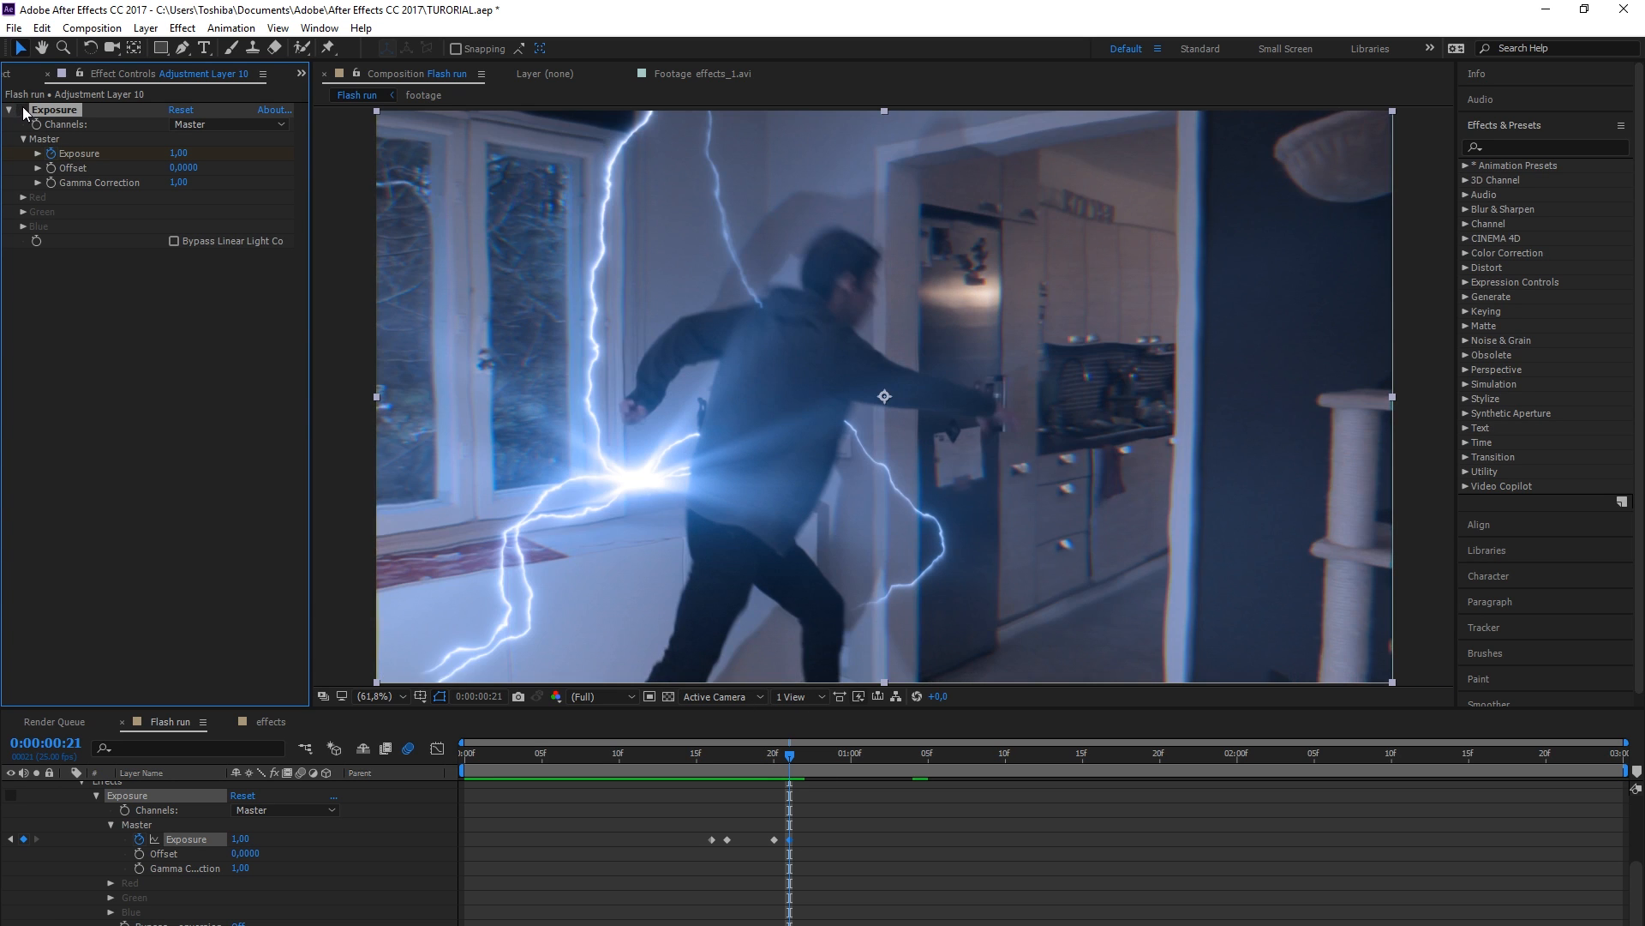
{"action": "left_click", "coordinate": [22, 110]}
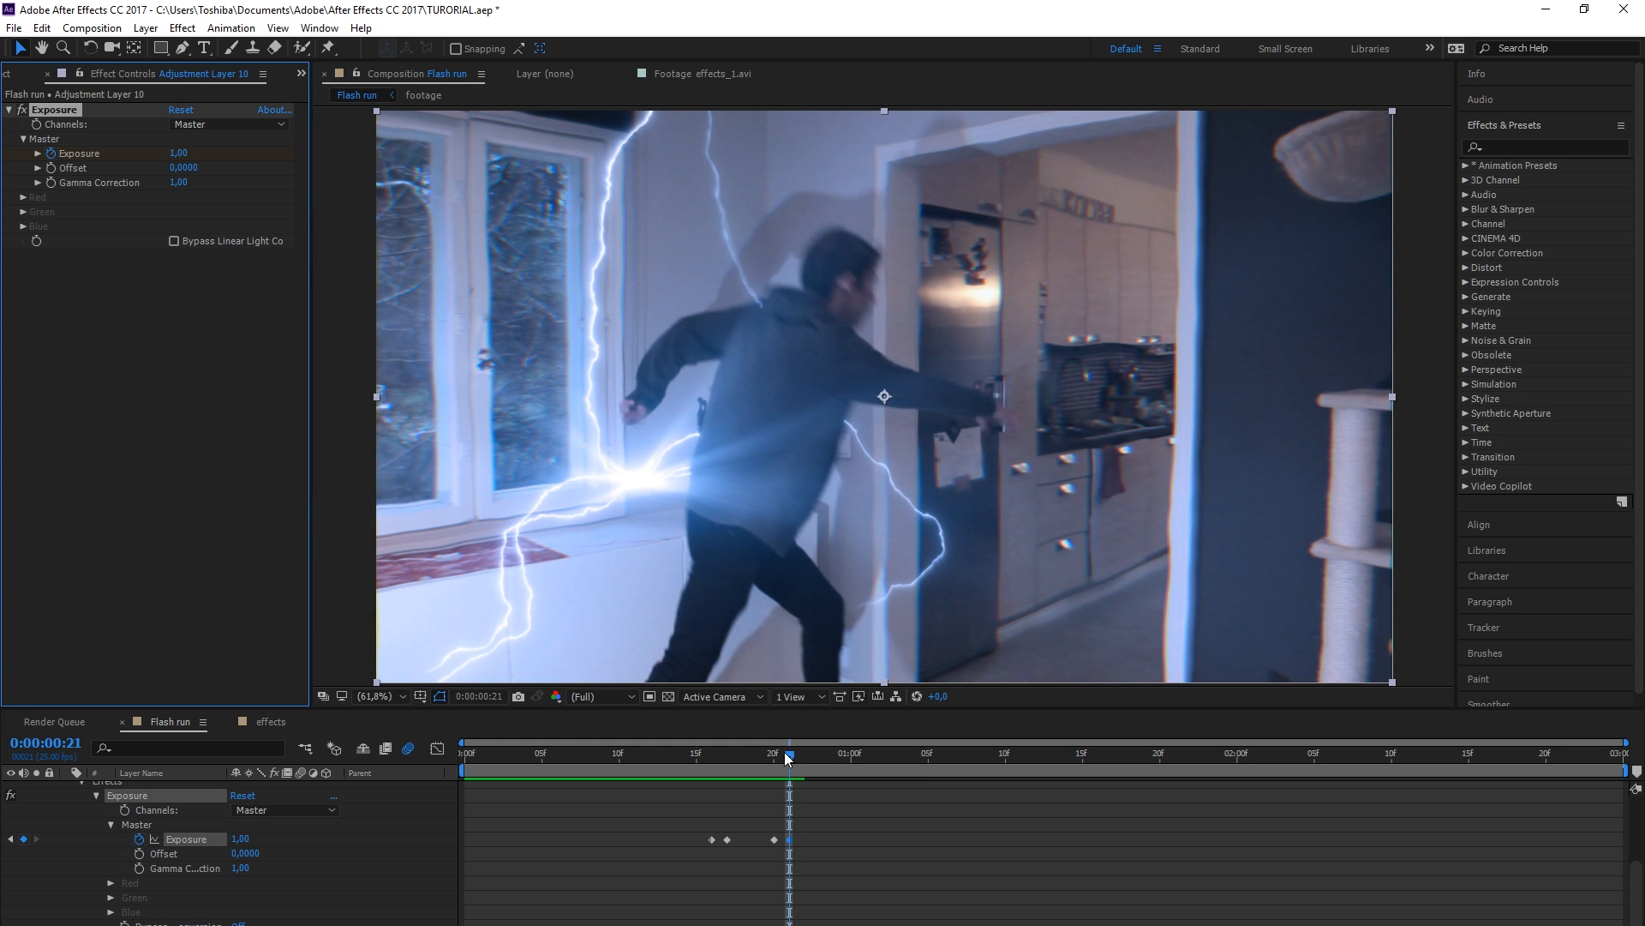
Keyframe Exposure at 0.5 at 0:00:00:23 and at 0 at 0:00:01:01
{"action": "left_click_drag", "start_coordinate": [790, 764], "coordinate": [861, 740]}
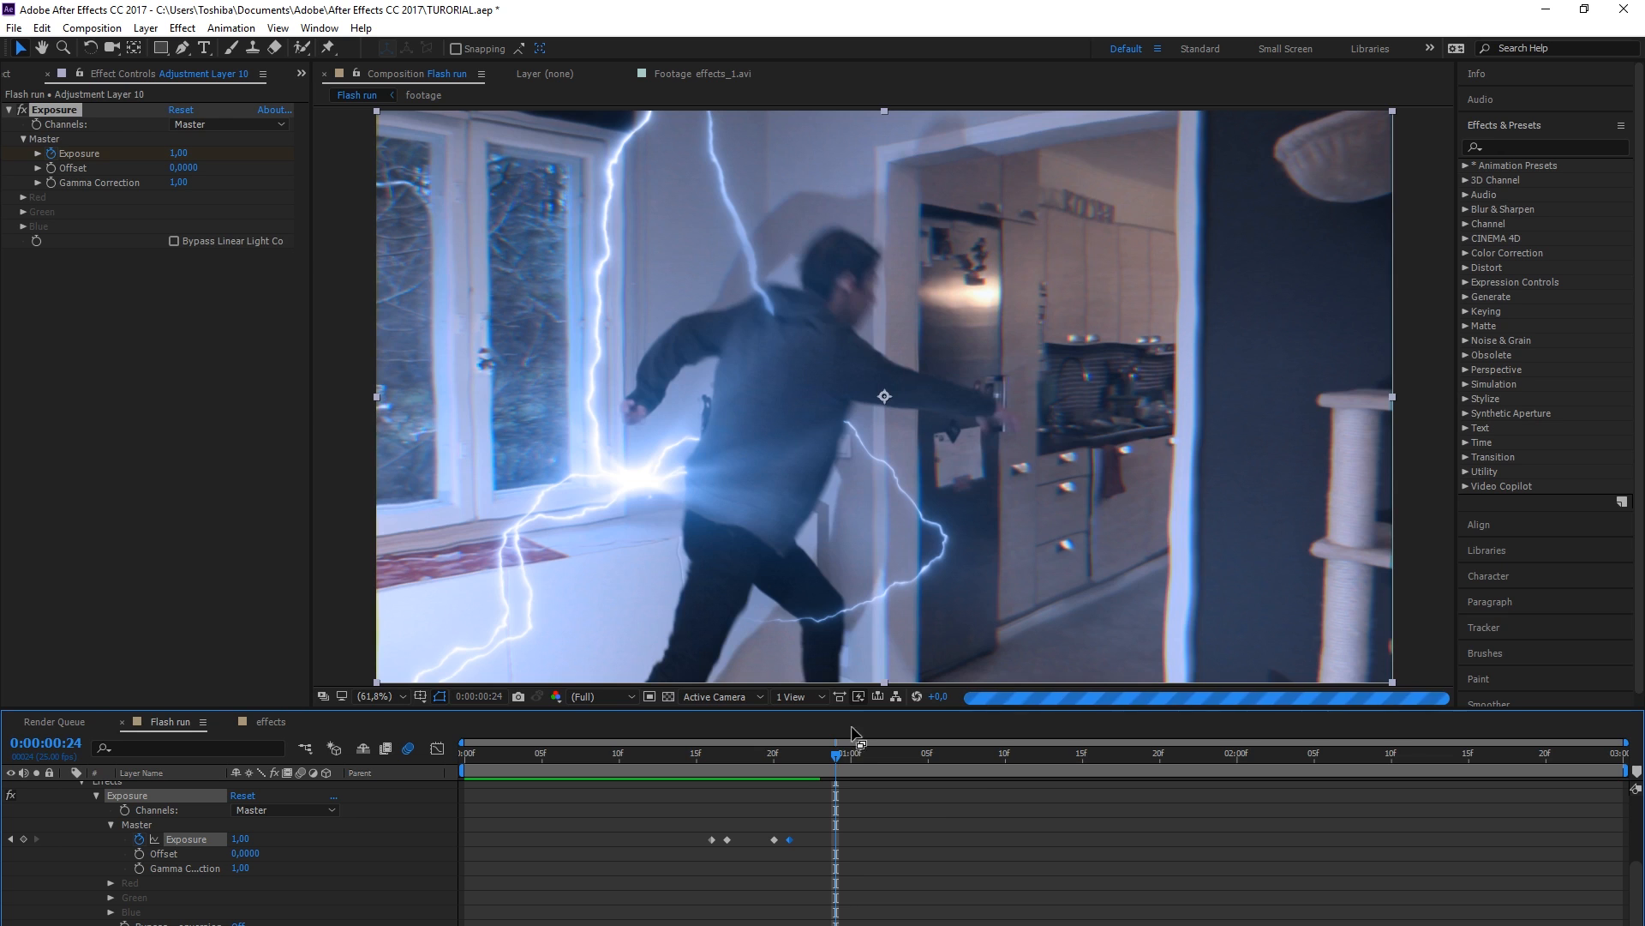
{"action": "key", "text": "Page_Up"}
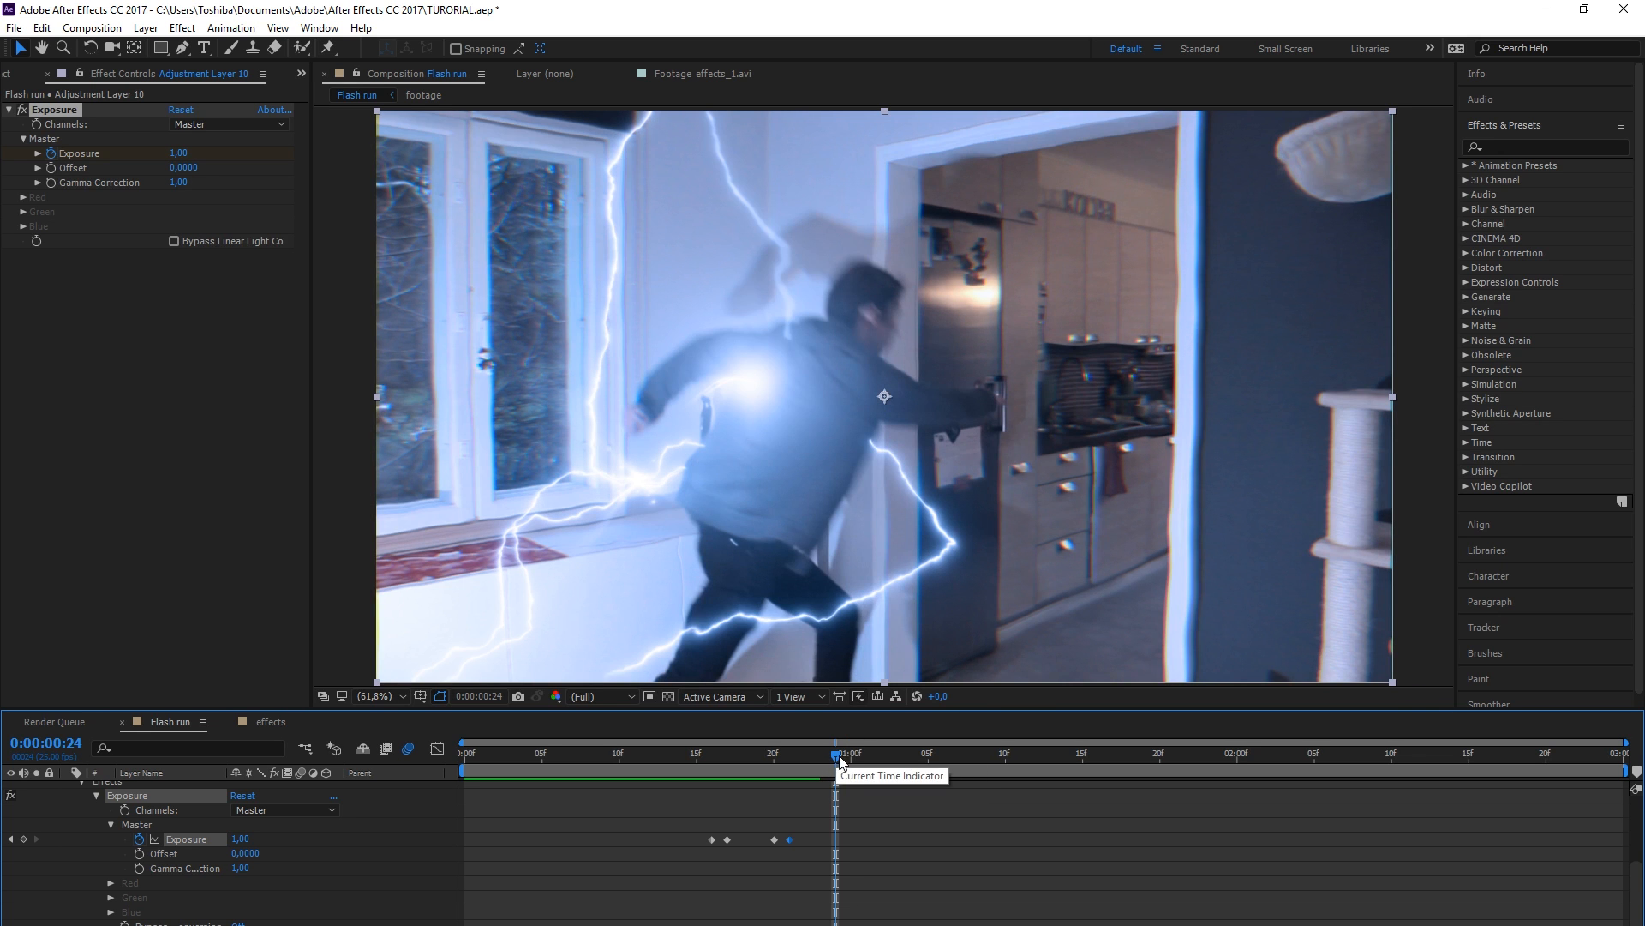
{"action": "left_click", "coordinate": [179, 153]}
{"action": "type", "text": "0,5"}
{"action": "key", "text": "Return"}
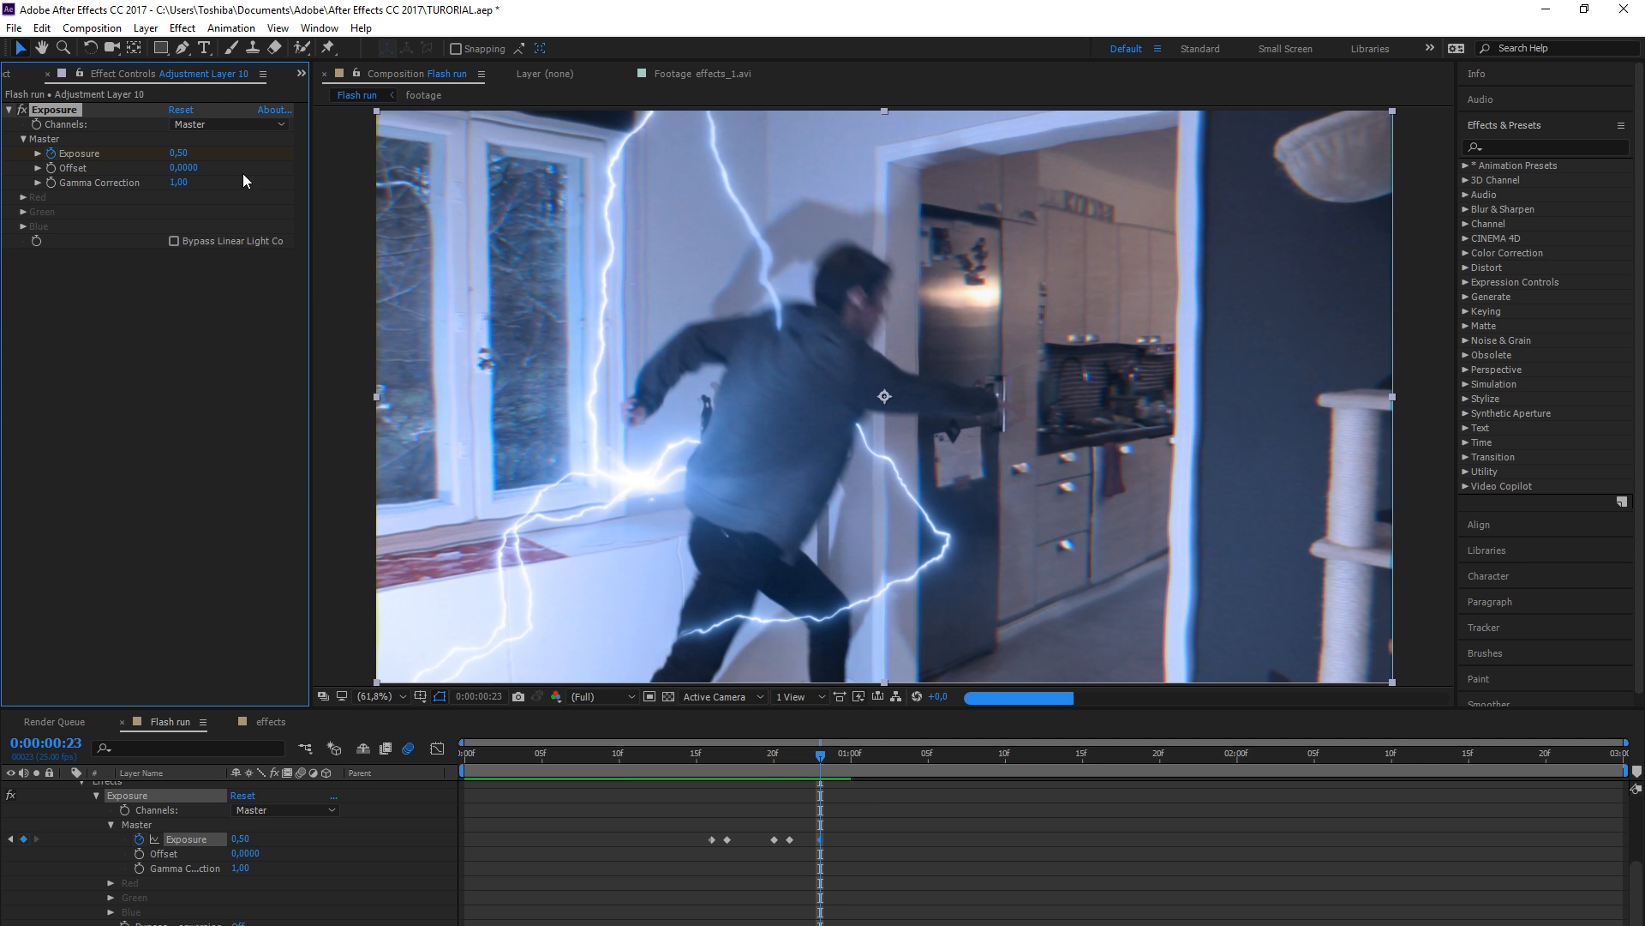
{"action": "left_click", "coordinate": [872, 754]}
{"action": "mouse_move", "coordinate": [876, 753]}
{"action": "left_mouse_down"}
{"action": "mouse_move", "coordinate": [931, 757]}
{"action": "mouse_move", "coordinate": [864, 759]}
{"action": "left_mouse_up"}
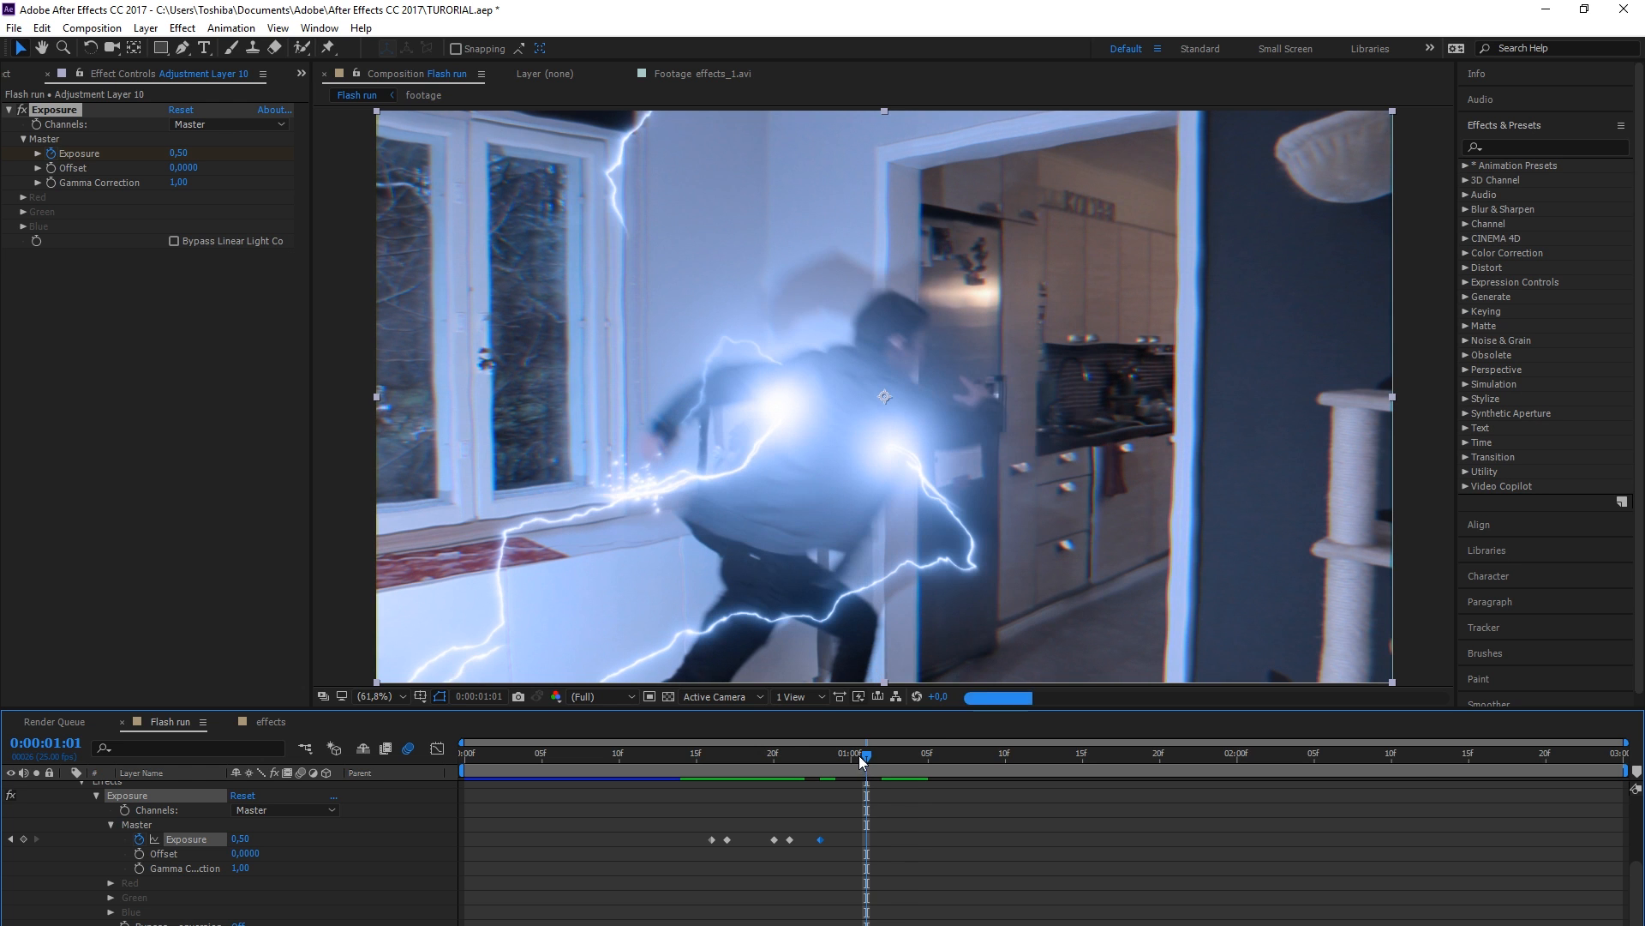
{"action": "key", "text": "ctrl+v"}
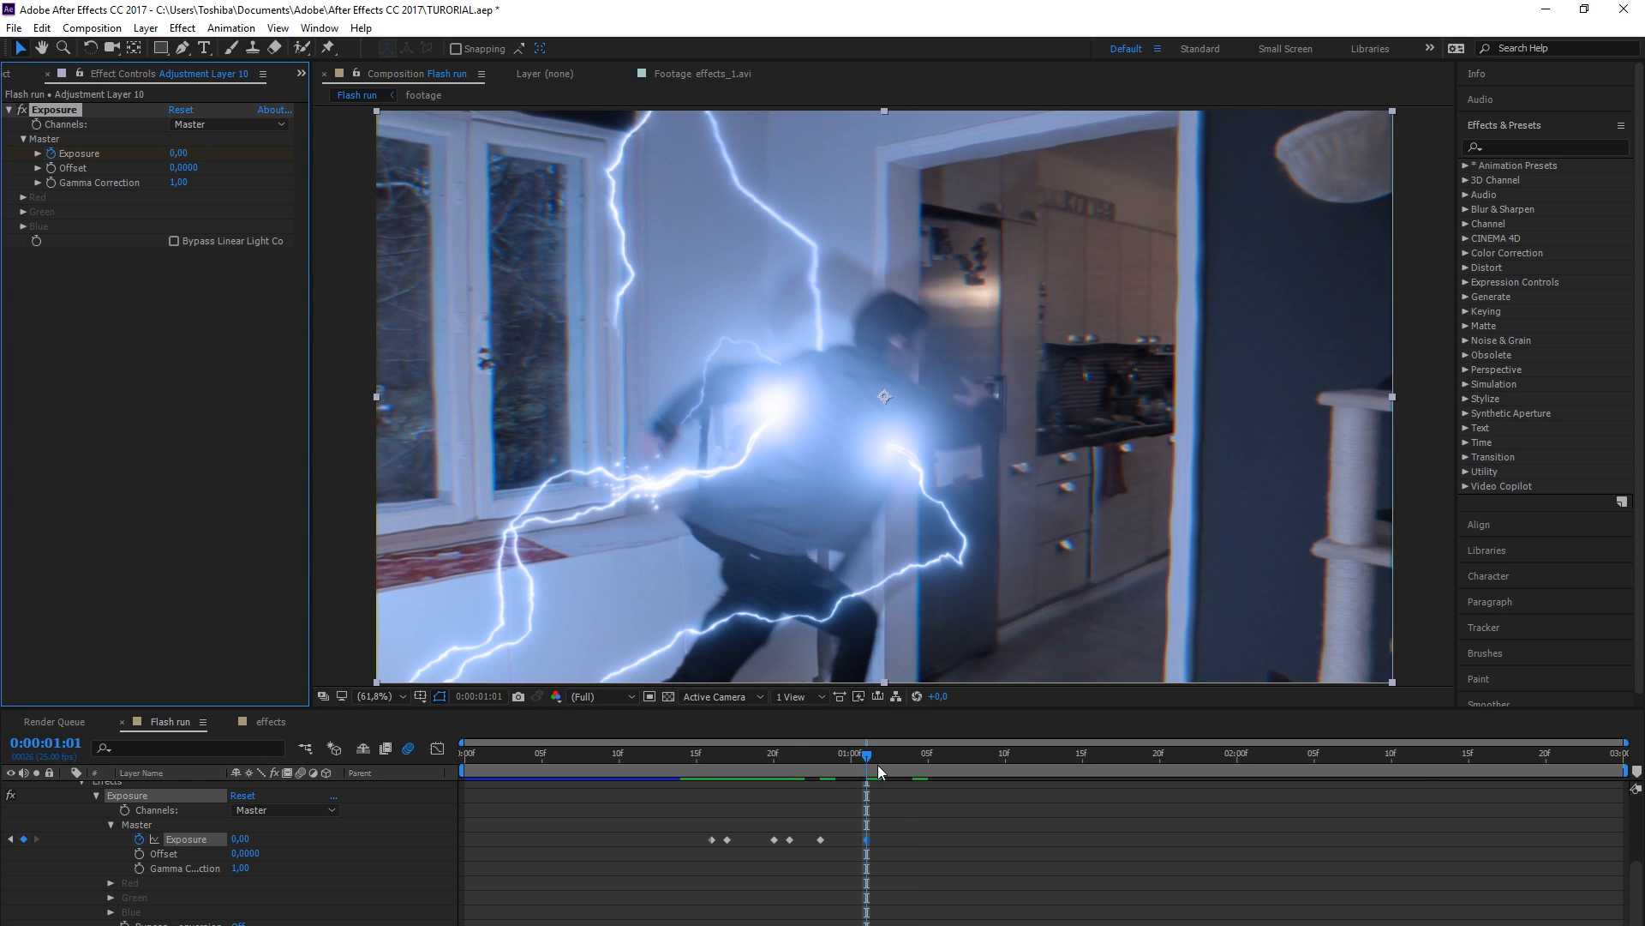
Keyframe Exposure at 1 at 0:00:01:20, check the flicker, and compare a nearby frame with the effect off and on
{"action": "left_click_drag", "start_coordinate": [869, 757], "coordinate": [1159, 757]}
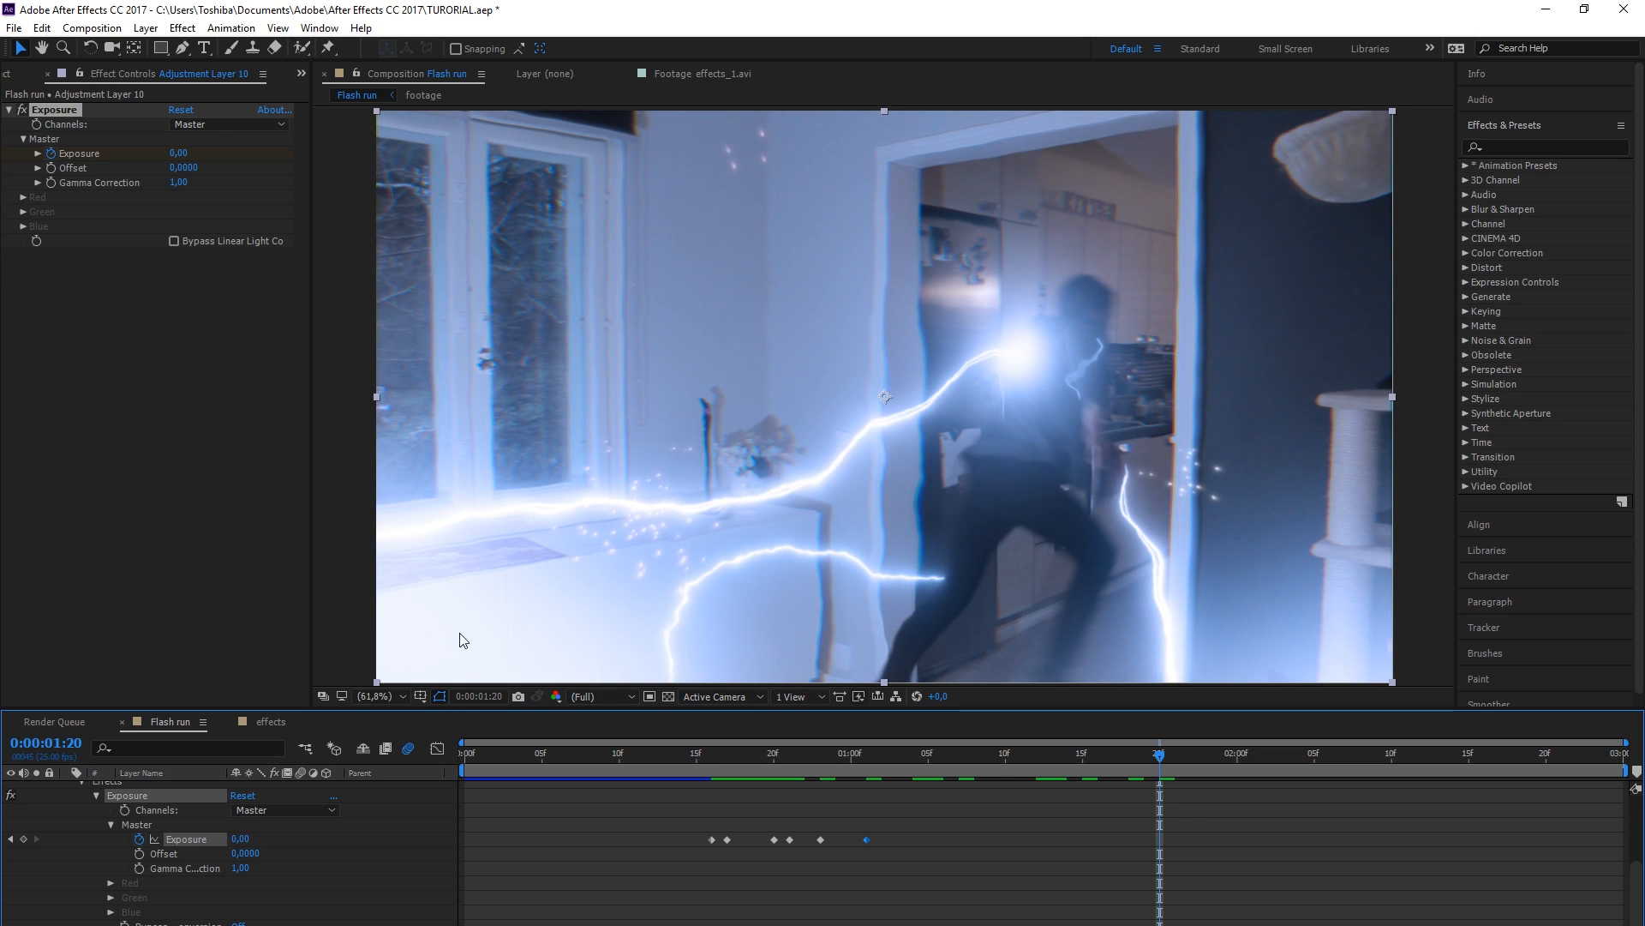
{"action": "left_click", "coordinate": [179, 153]}
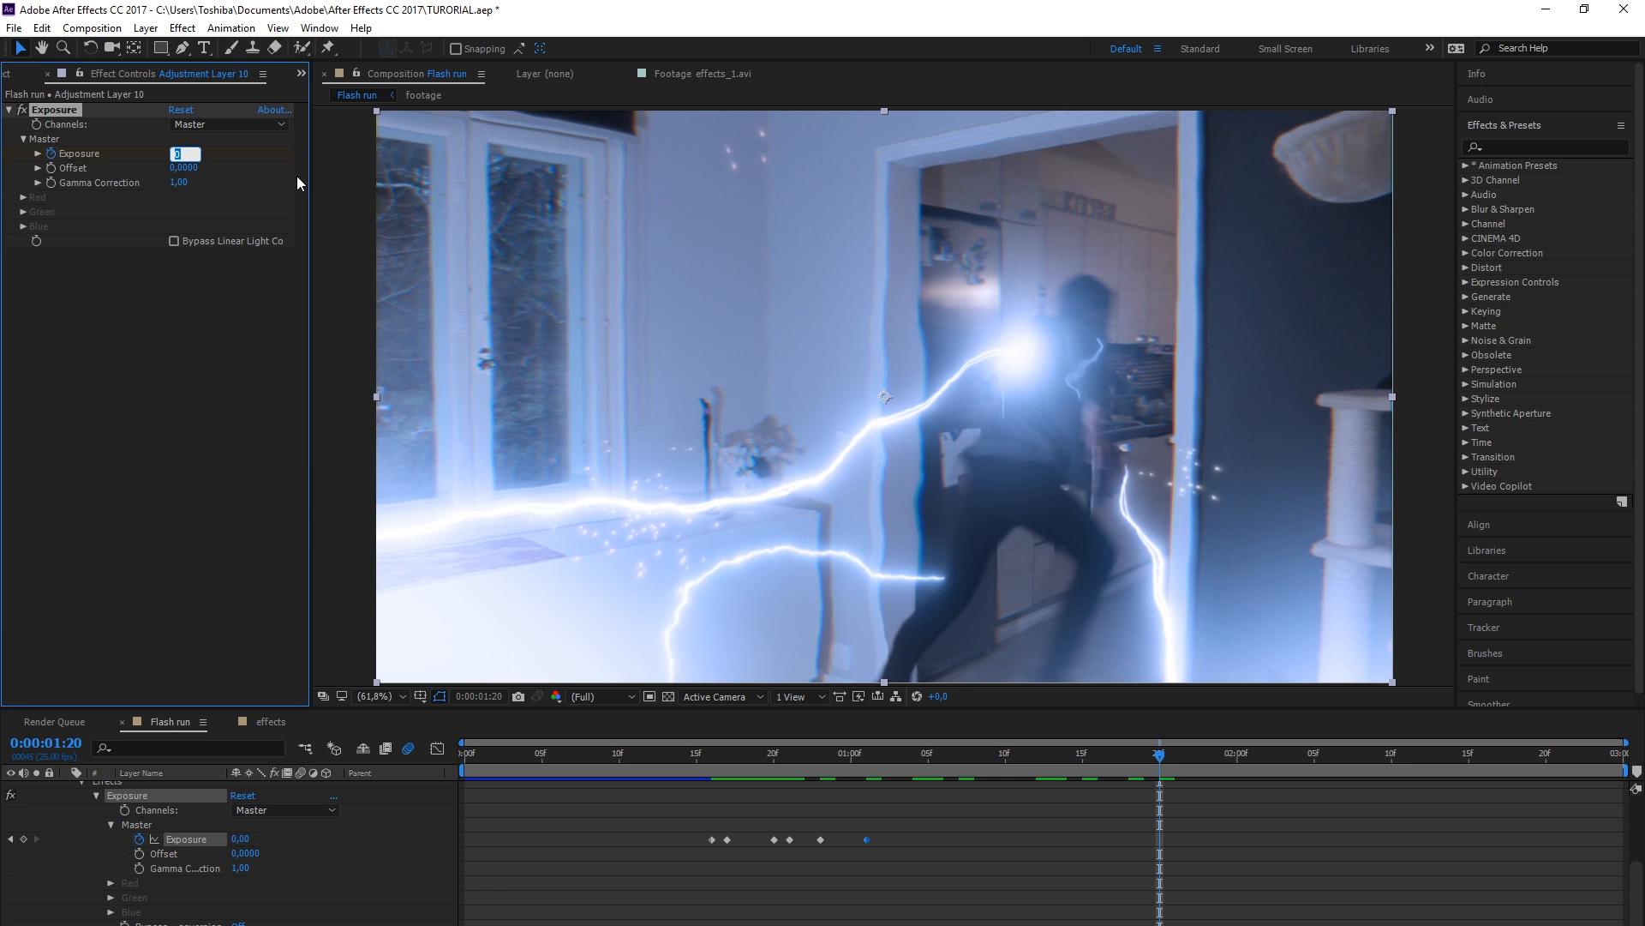
{"action": "type", "text": "1"}
{"action": "key", "text": "Return"}
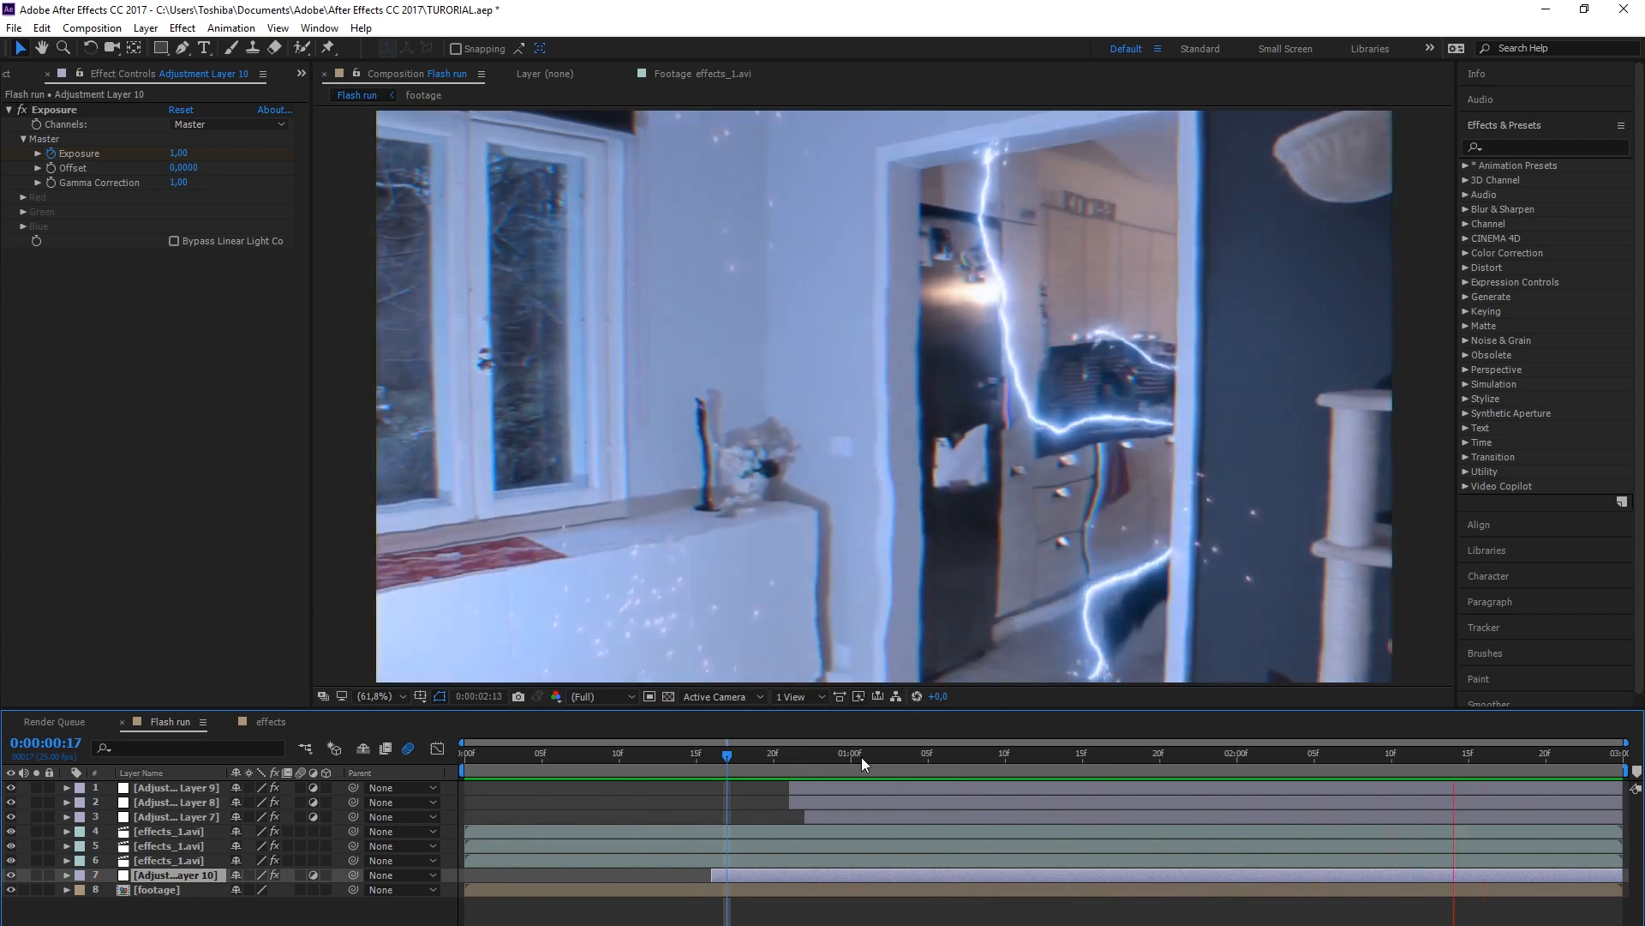
{"action": "left_click_drag", "start_coordinate": [863, 756], "coordinate": [1175, 845]}
{"action": "left_click", "coordinate": [1020, 910]}
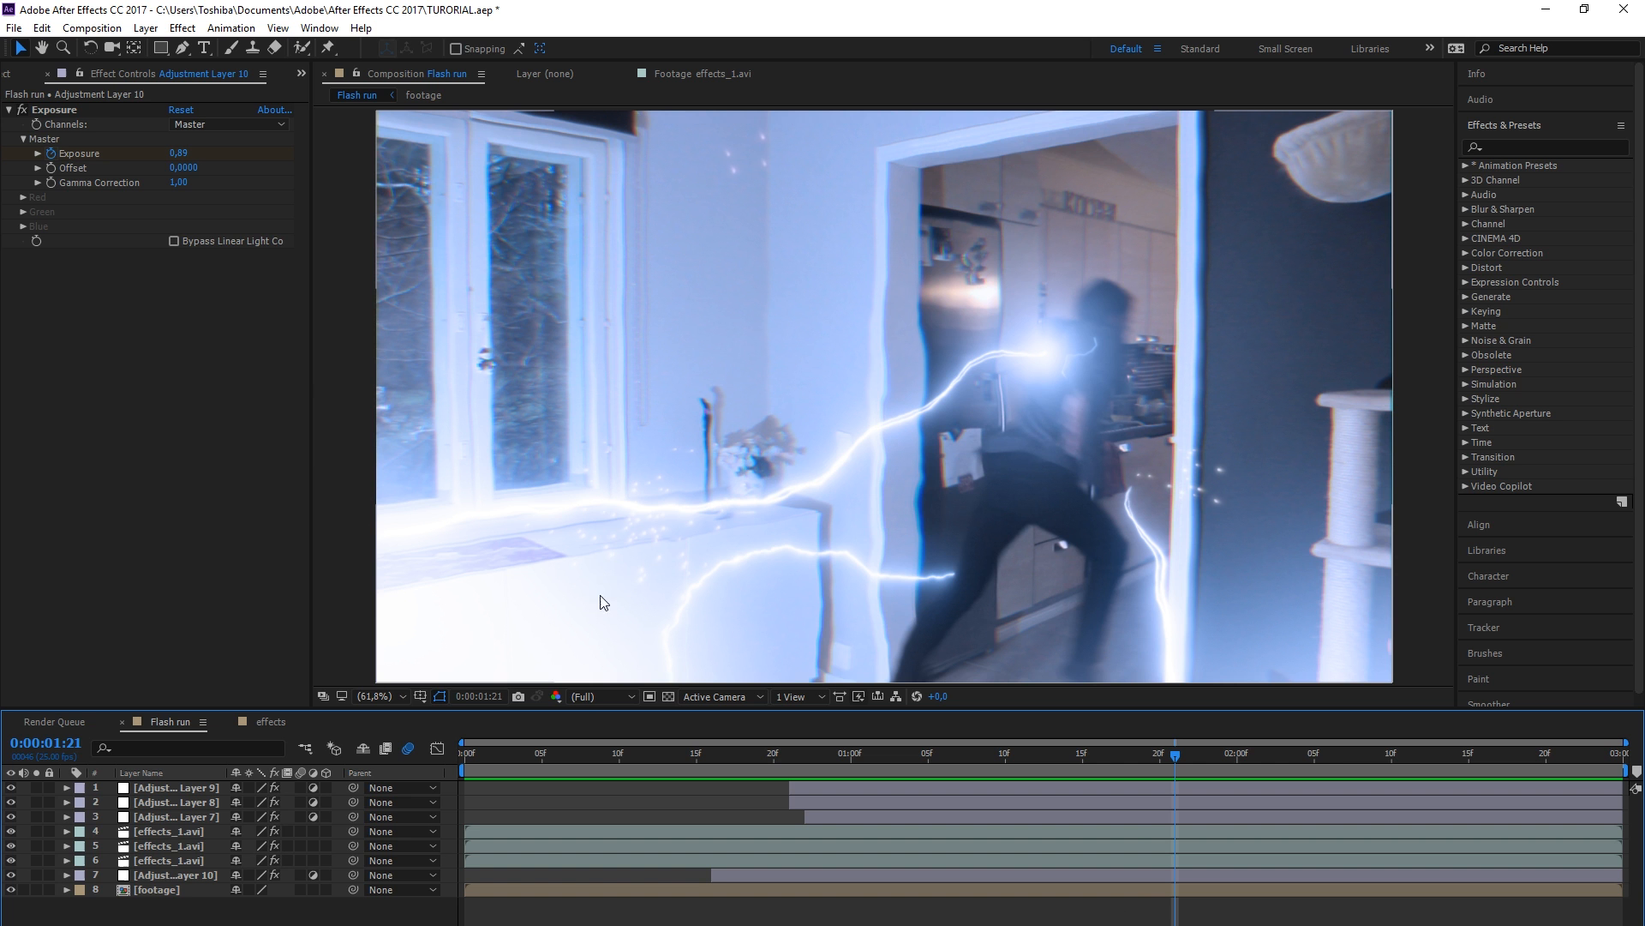
{"action": "mouse_move", "coordinate": [1140, 756]}
{"action": "left_mouse_down"}
{"action": "mouse_move", "coordinate": [1222, 757]}
{"action": "mouse_move", "coordinate": [1145, 756]}
{"action": "left_mouse_up"}
{"action": "left_click", "coordinate": [23, 110]}
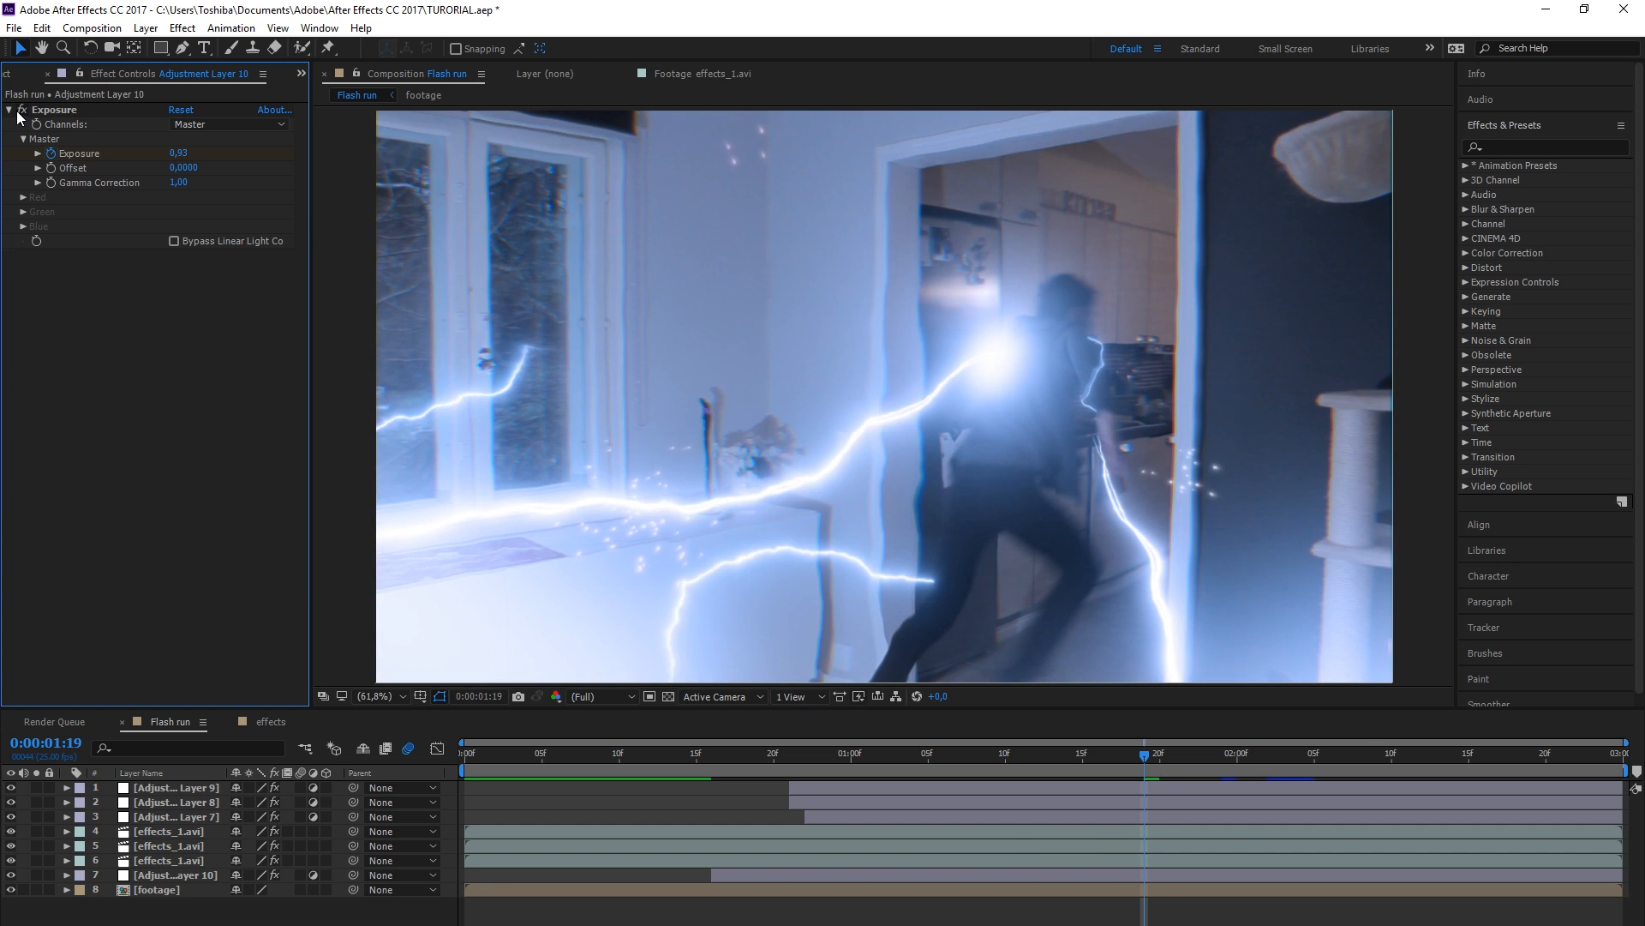
{"action": "left_click", "coordinate": [22, 111]}
{"action": "left_click", "coordinate": [14, 108]}
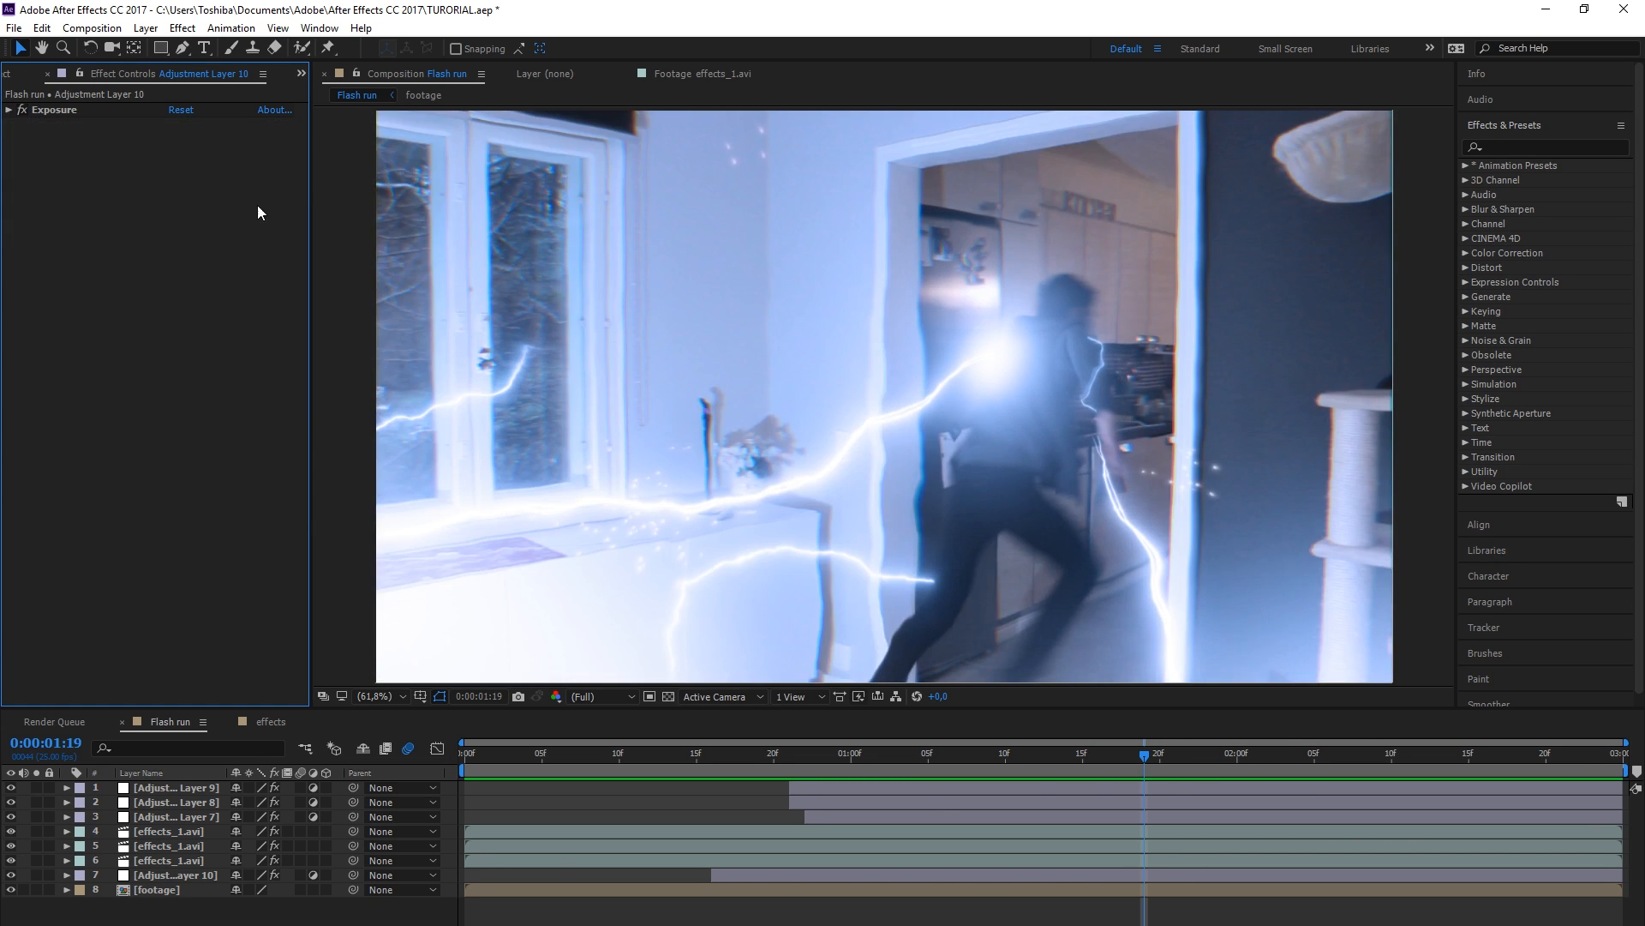
Add Photo Filter to the same adjustment layer, using a Custom filter with a saturated blue color
{"action": "left_click", "coordinate": [180, 28]}
{"action": "mouse_move", "coordinate": [343, 206]}
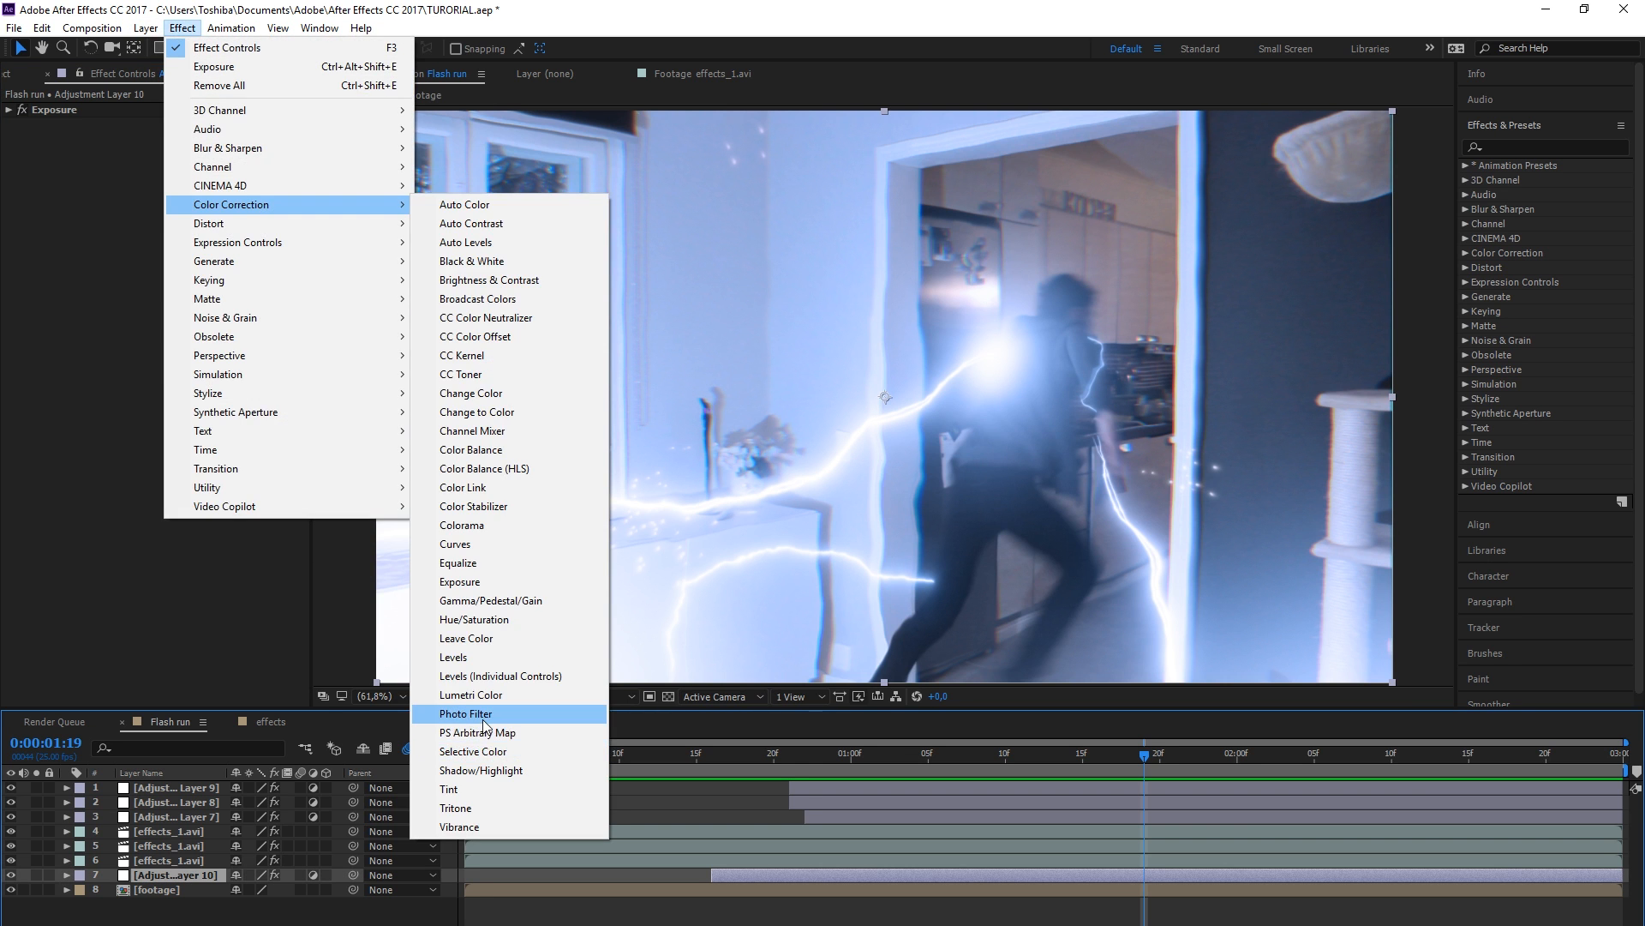
{"action": "left_click", "coordinate": [481, 718]}
{"action": "left_click", "coordinate": [227, 139]}
{"action": "left_click", "coordinate": [228, 549]}
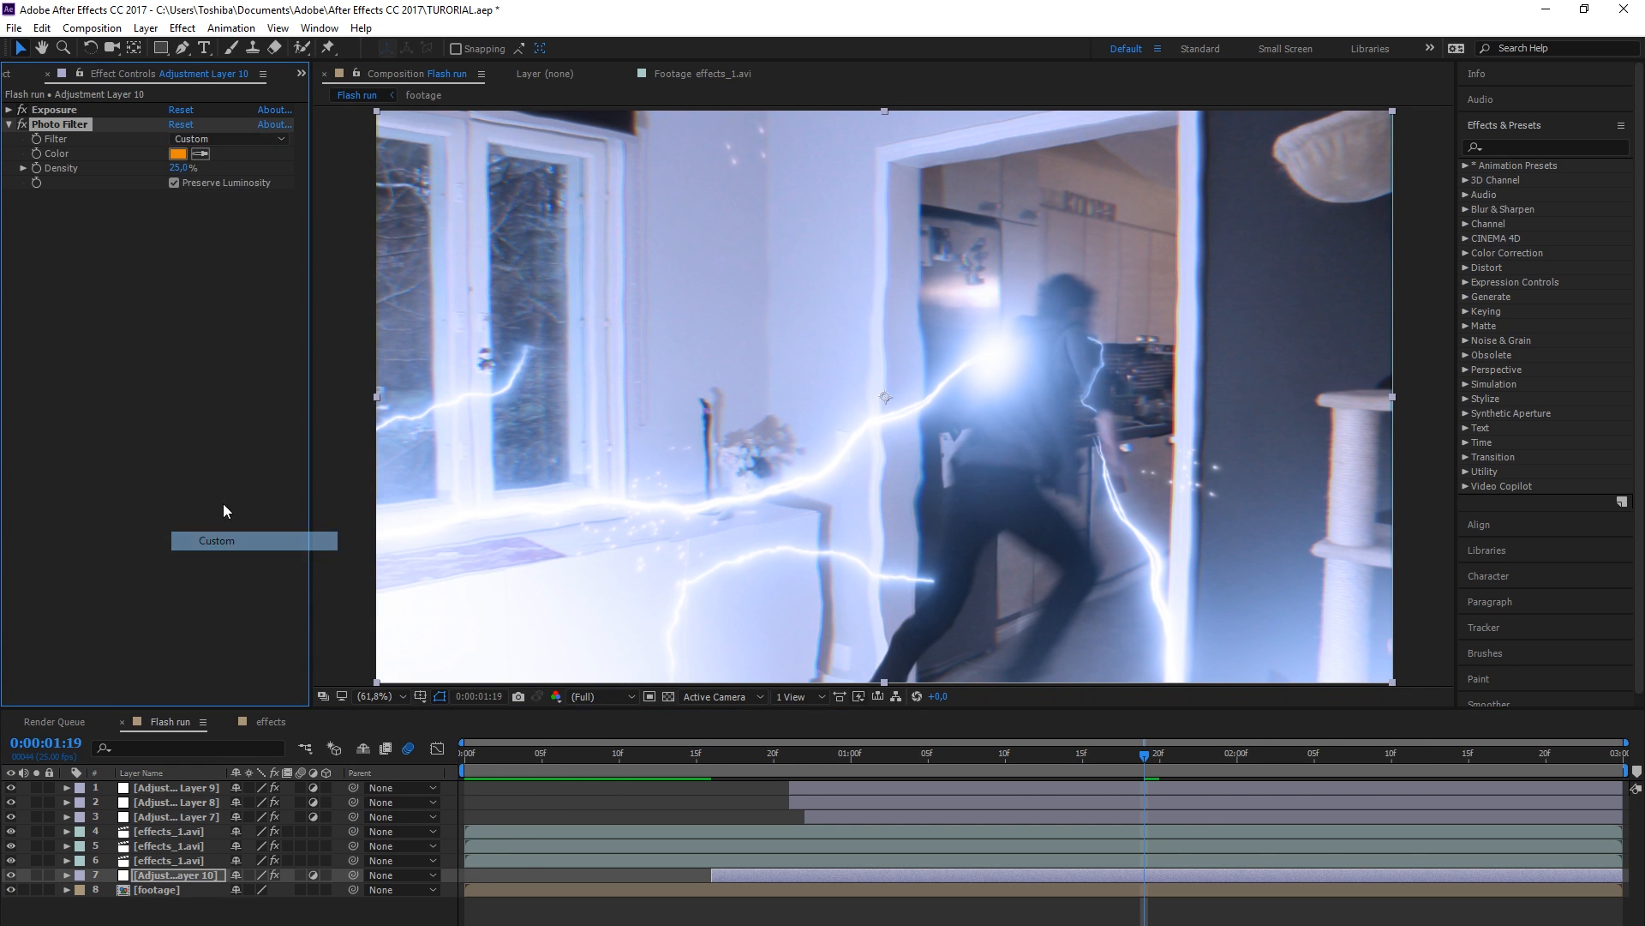
{"action": "left_click", "coordinate": [174, 153]}
{"action": "left_click", "coordinate": [270, 128]}
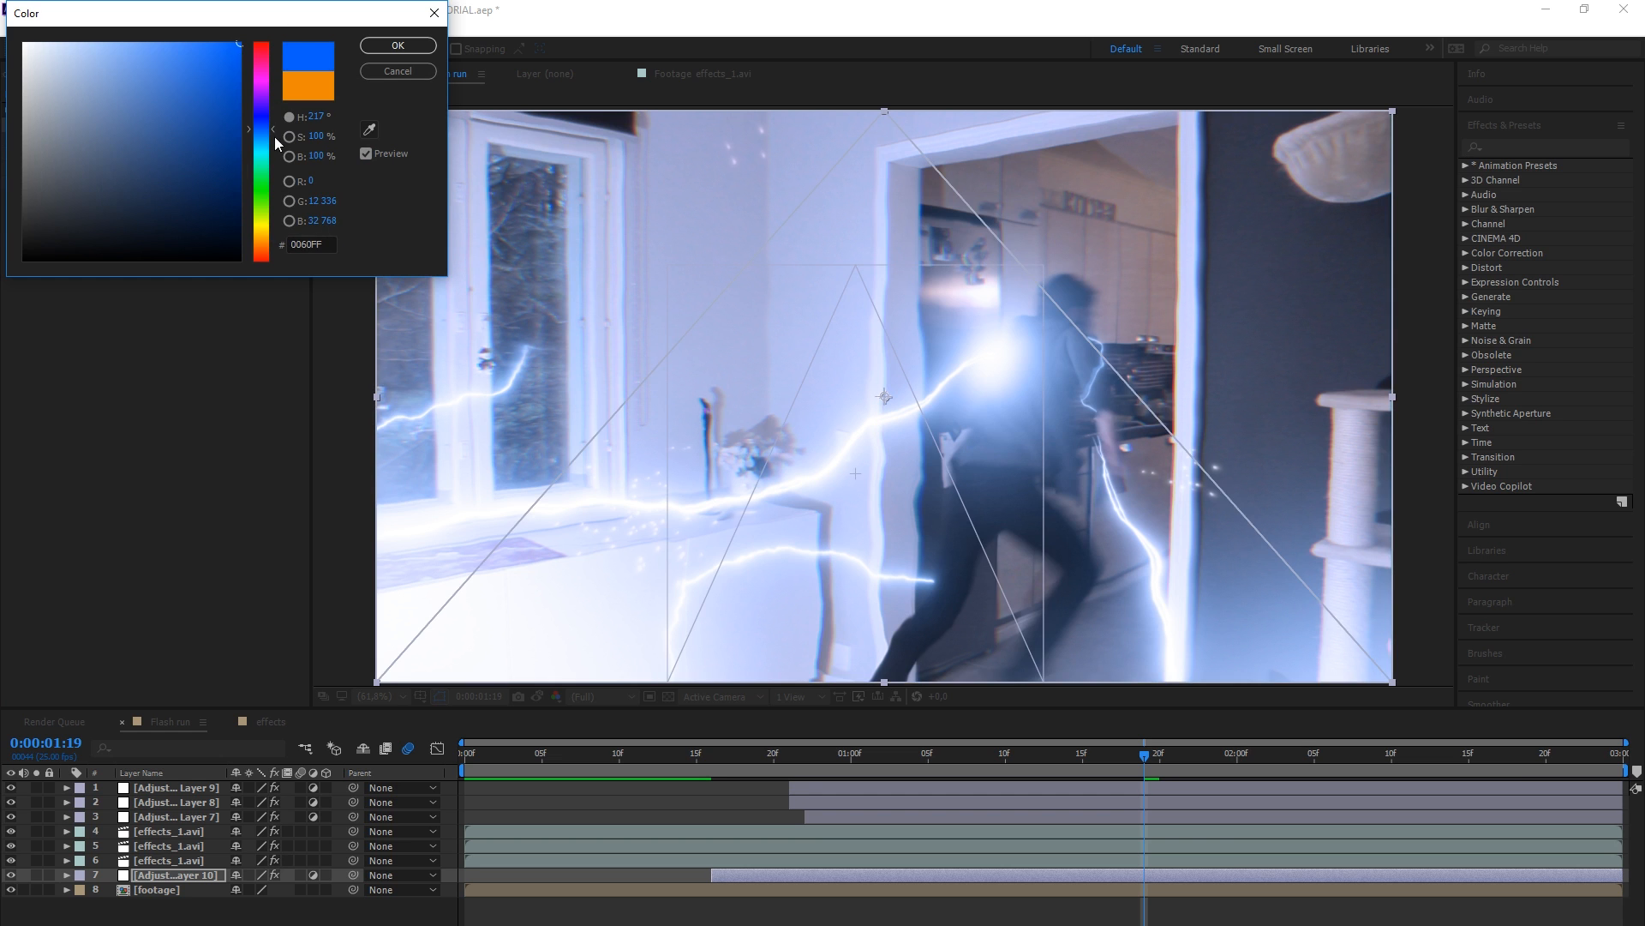
{"action": "left_click_drag", "start_coordinate": [272, 131], "coordinate": [271, 132]}
{"action": "key", "text": "Return"}
{"action": "left_click", "coordinate": [207, 315]}
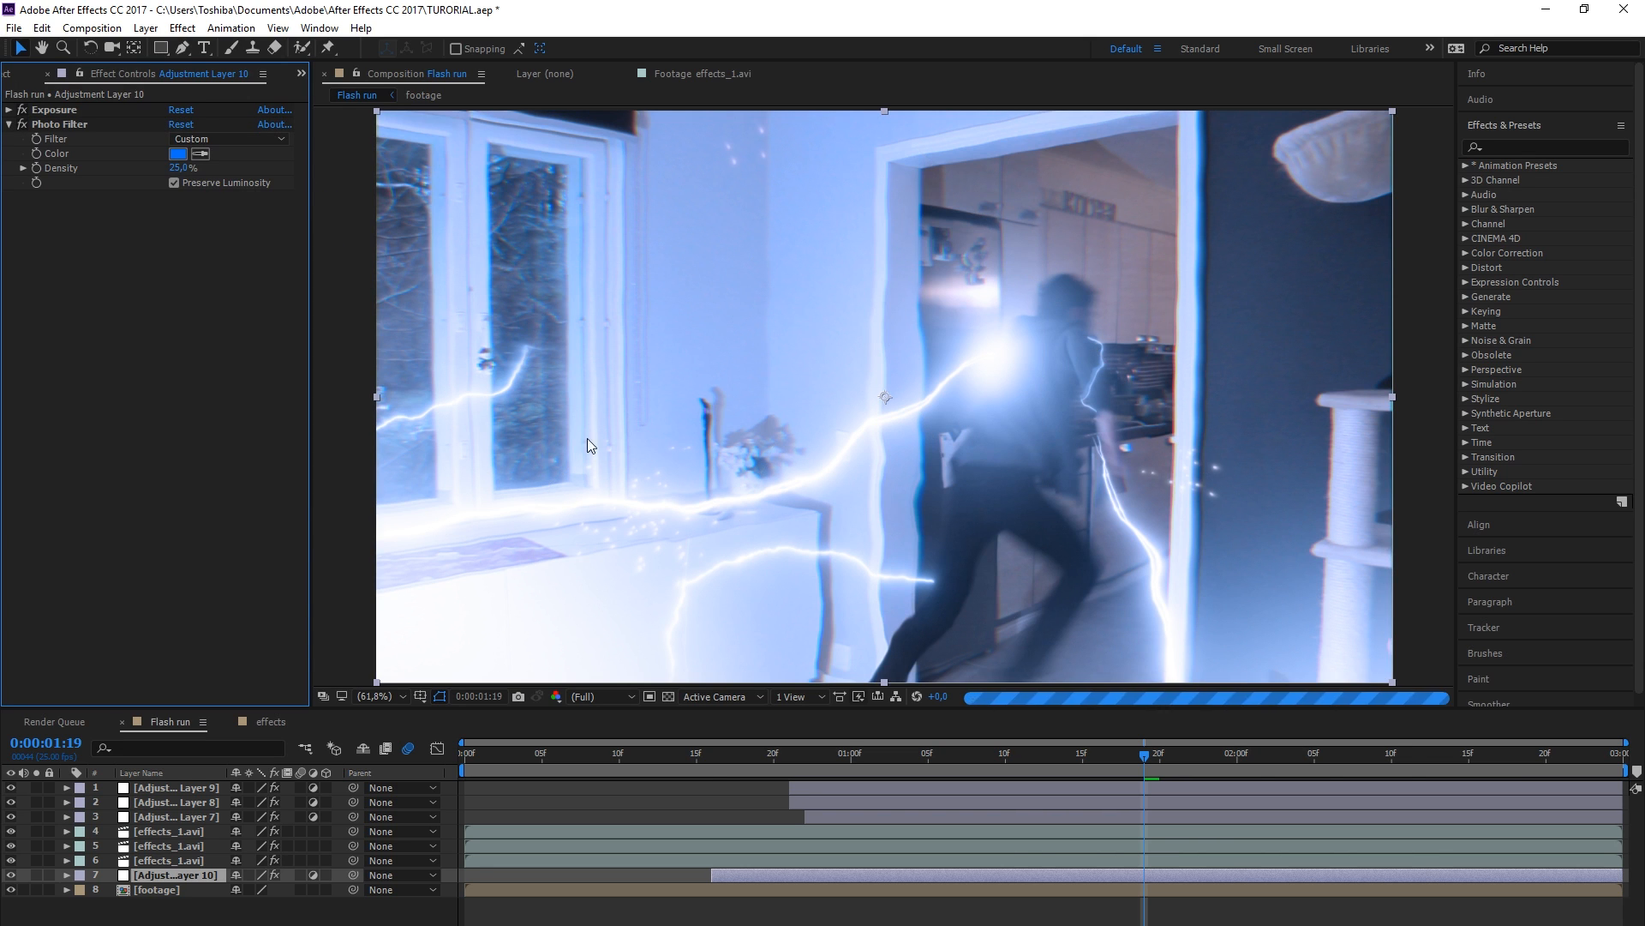
Turn off Preserve Luminosity for the blue Photo Filter and set its Density to 15%
{"action": "left_click", "coordinate": [174, 184]}
{"action": "left_click", "coordinate": [176, 183]}
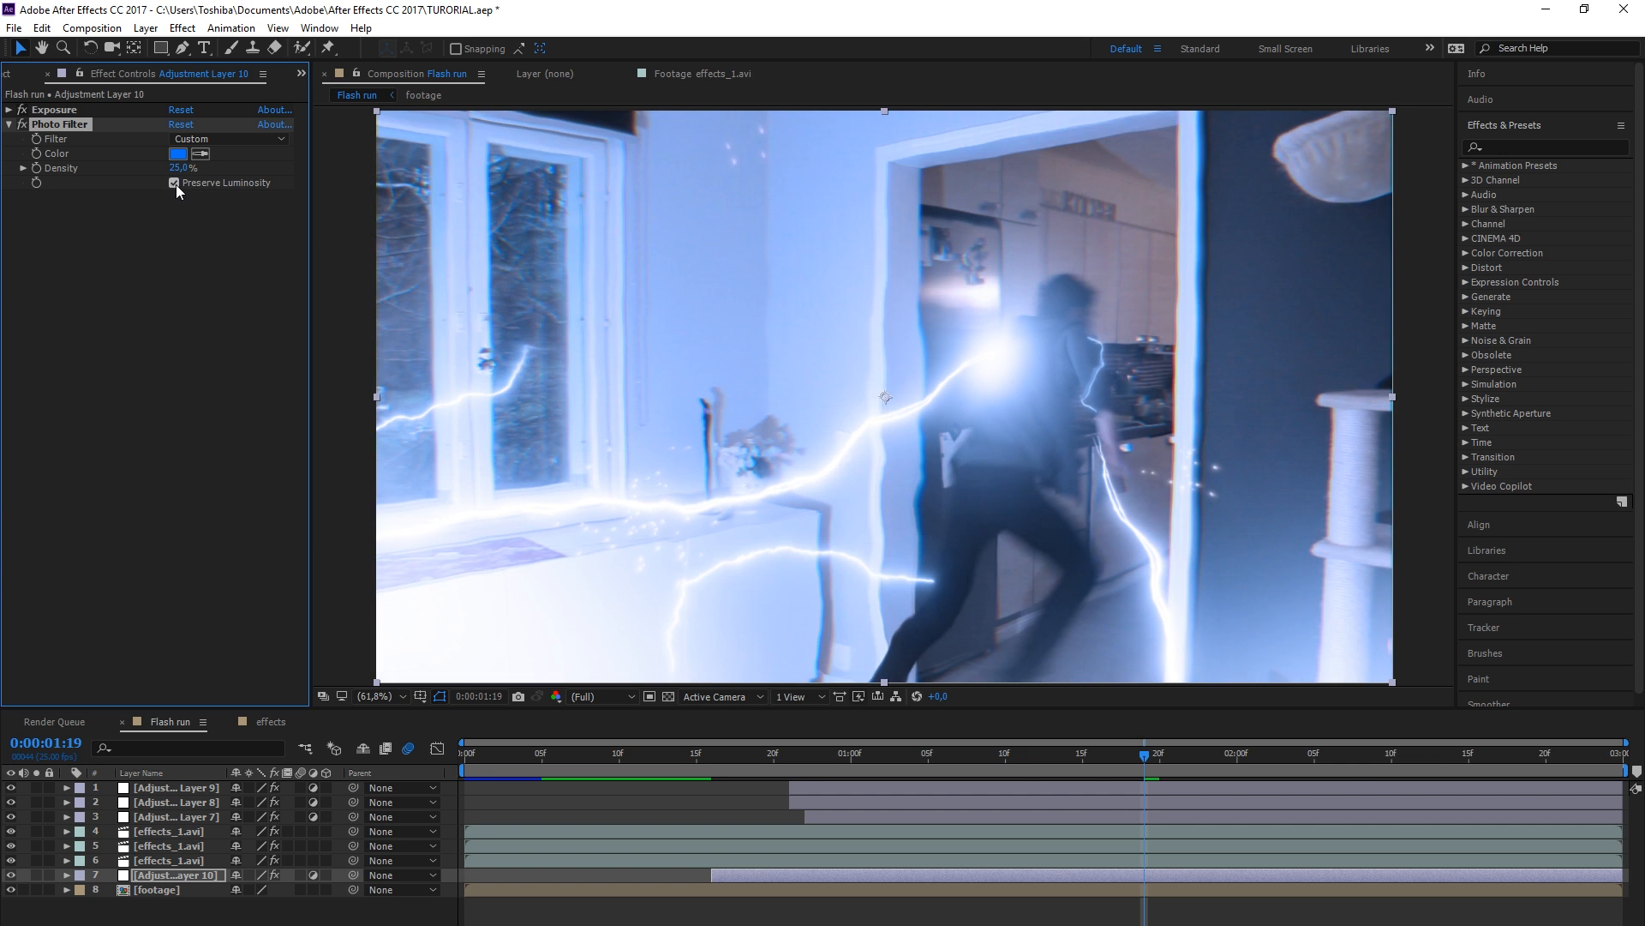
{"action": "left_click", "coordinate": [177, 184]}
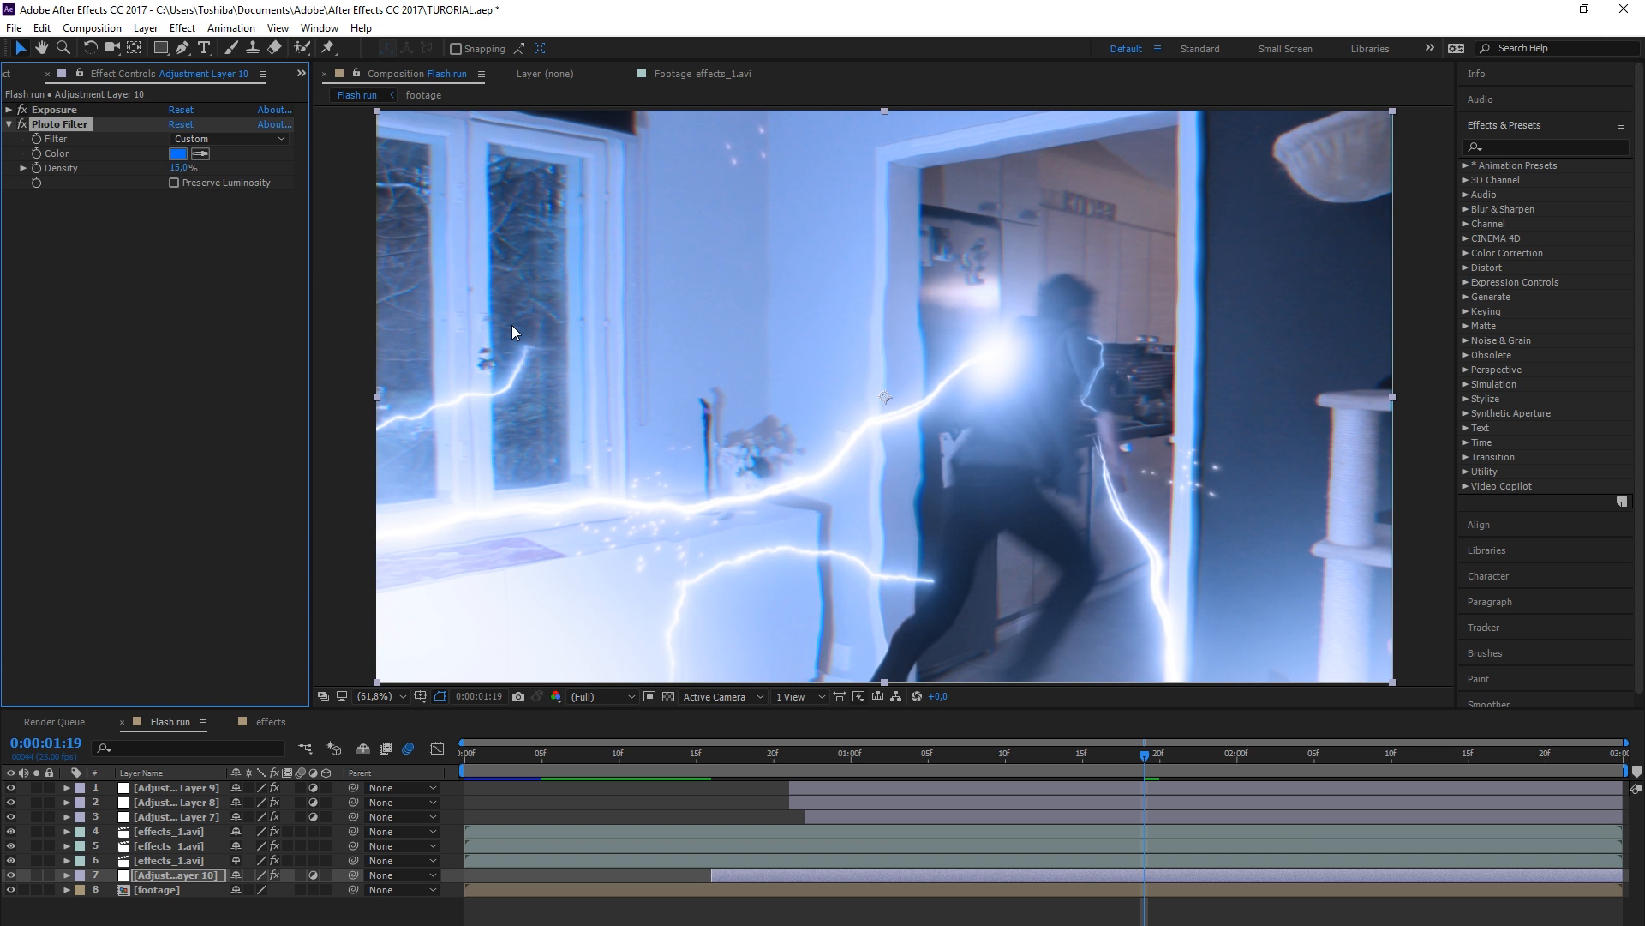
Preview the imported decent-small-animated particle PNG and place it in Flash run directly below the topmost adjustment layer
{"action": "left_click", "coordinate": [1020, 786]}
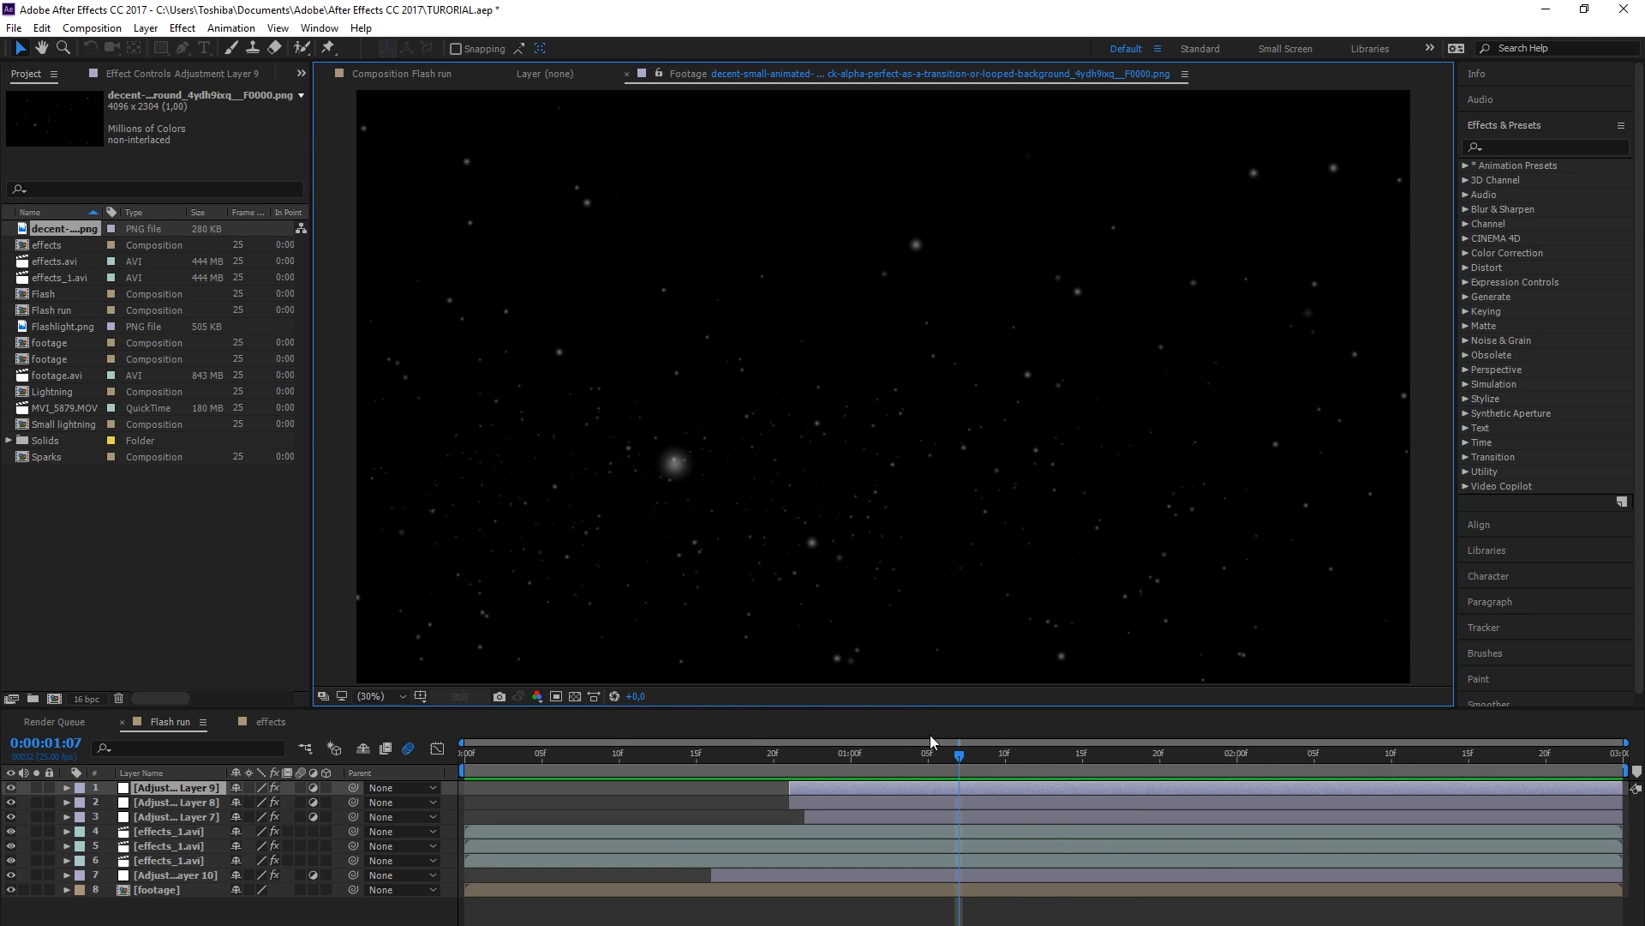
{"action": "left_click_drag", "start_coordinate": [932, 742], "coordinate": [1036, 754]}
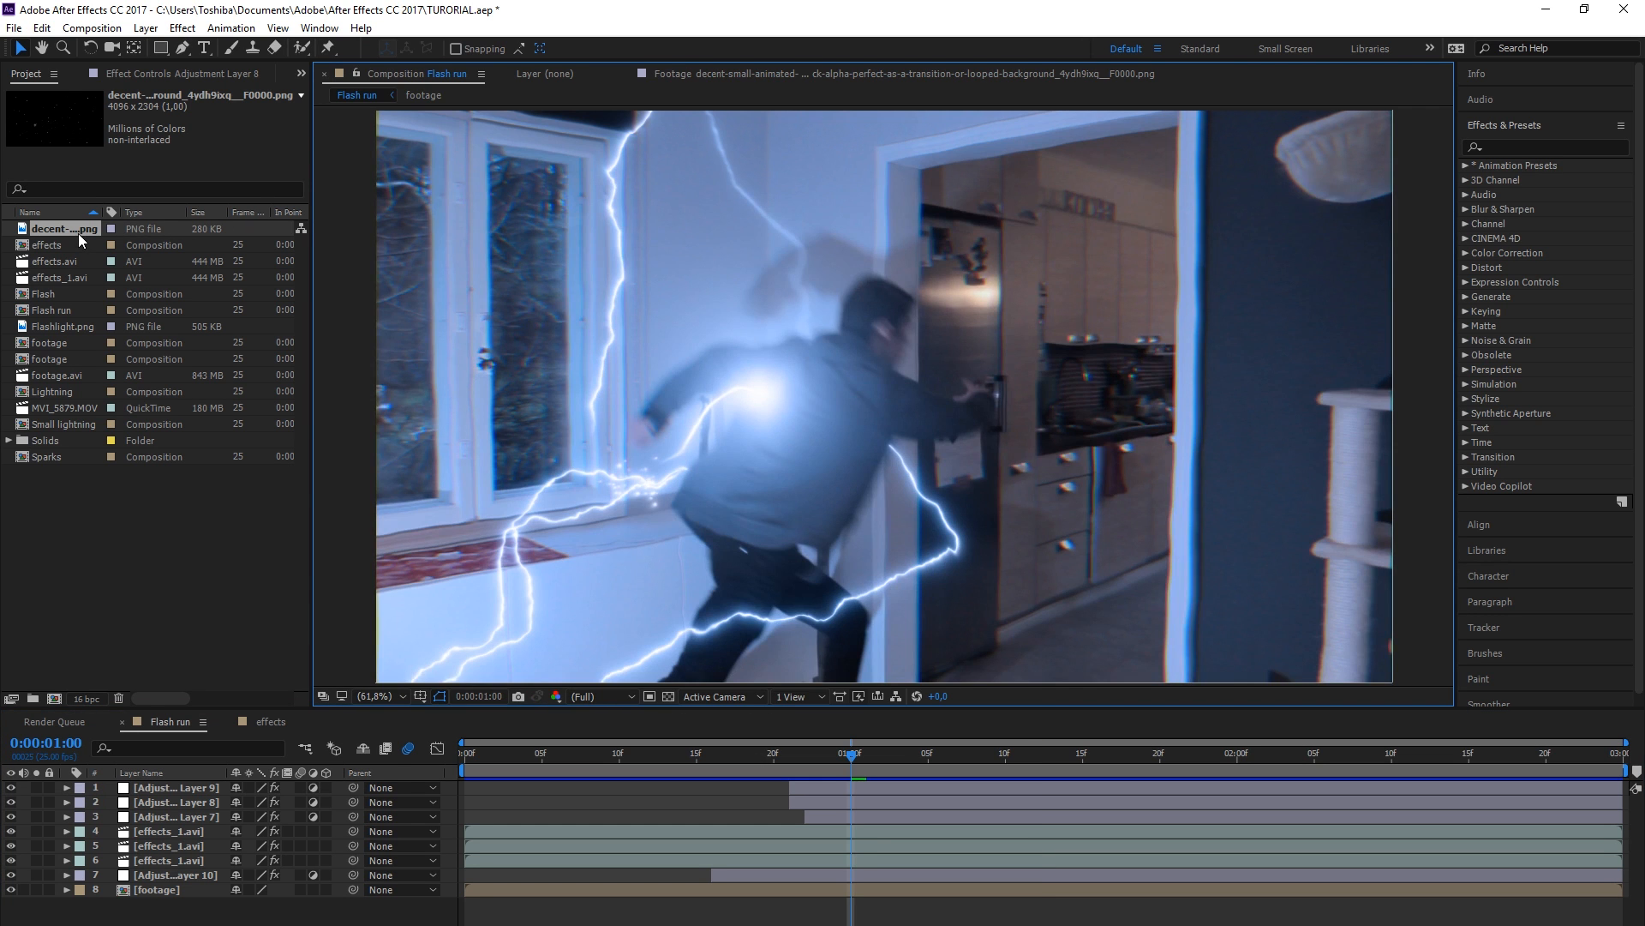
{"action": "double_click", "coordinate": [79, 230]}
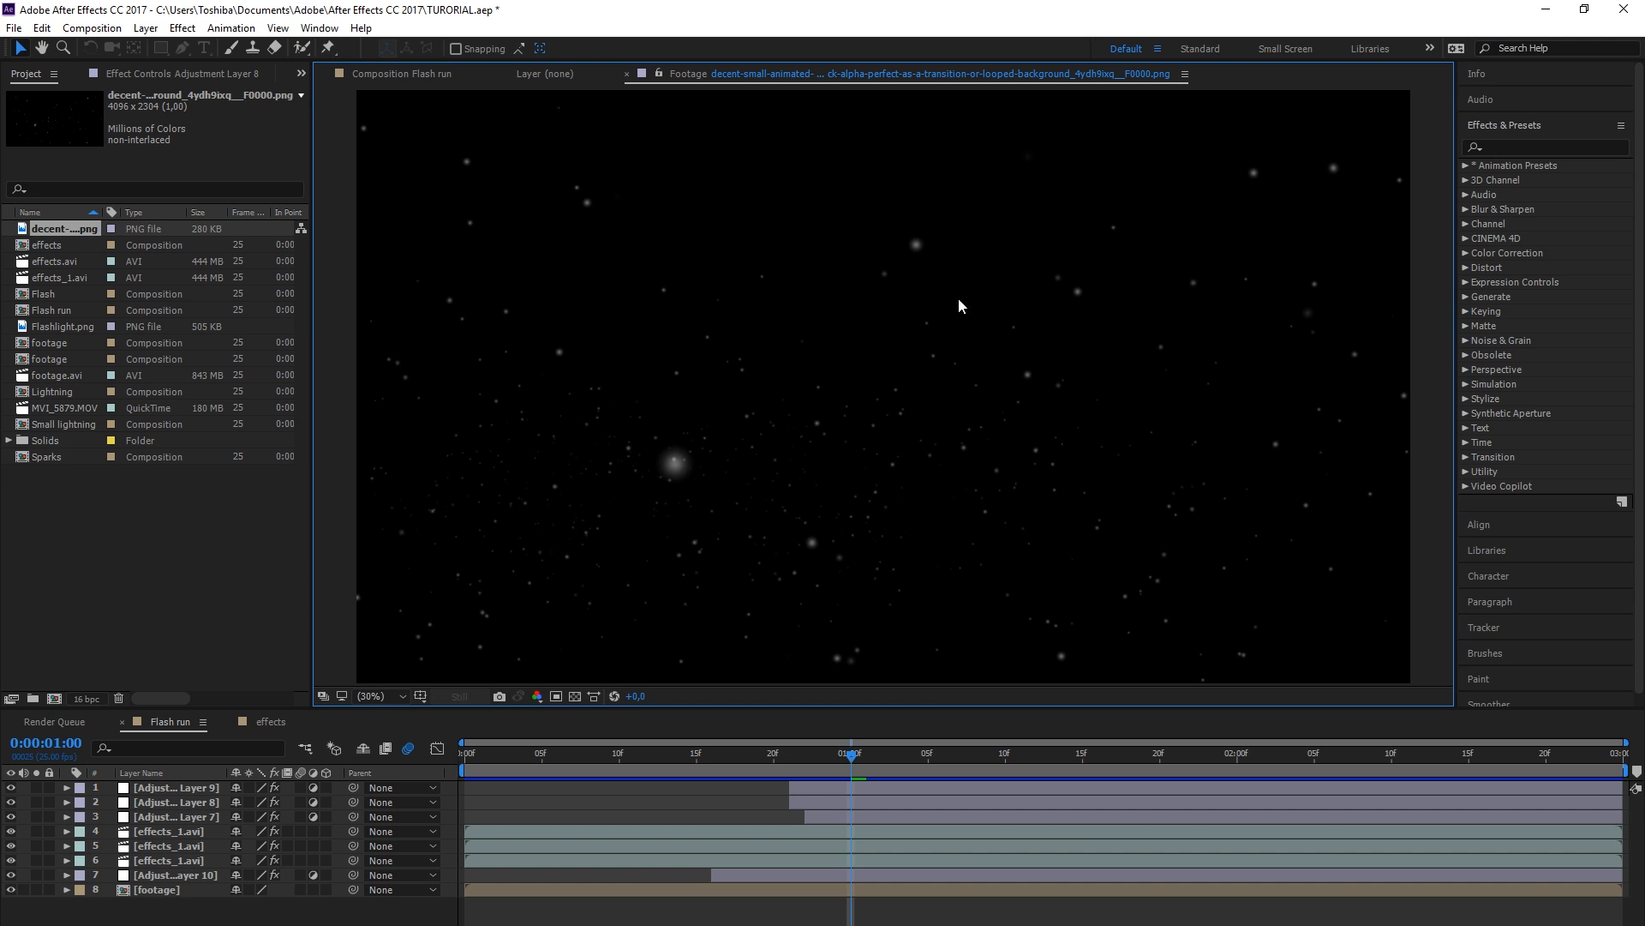
{"action": "left_click_drag", "start_coordinate": [64, 229], "coordinate": [171, 797]}
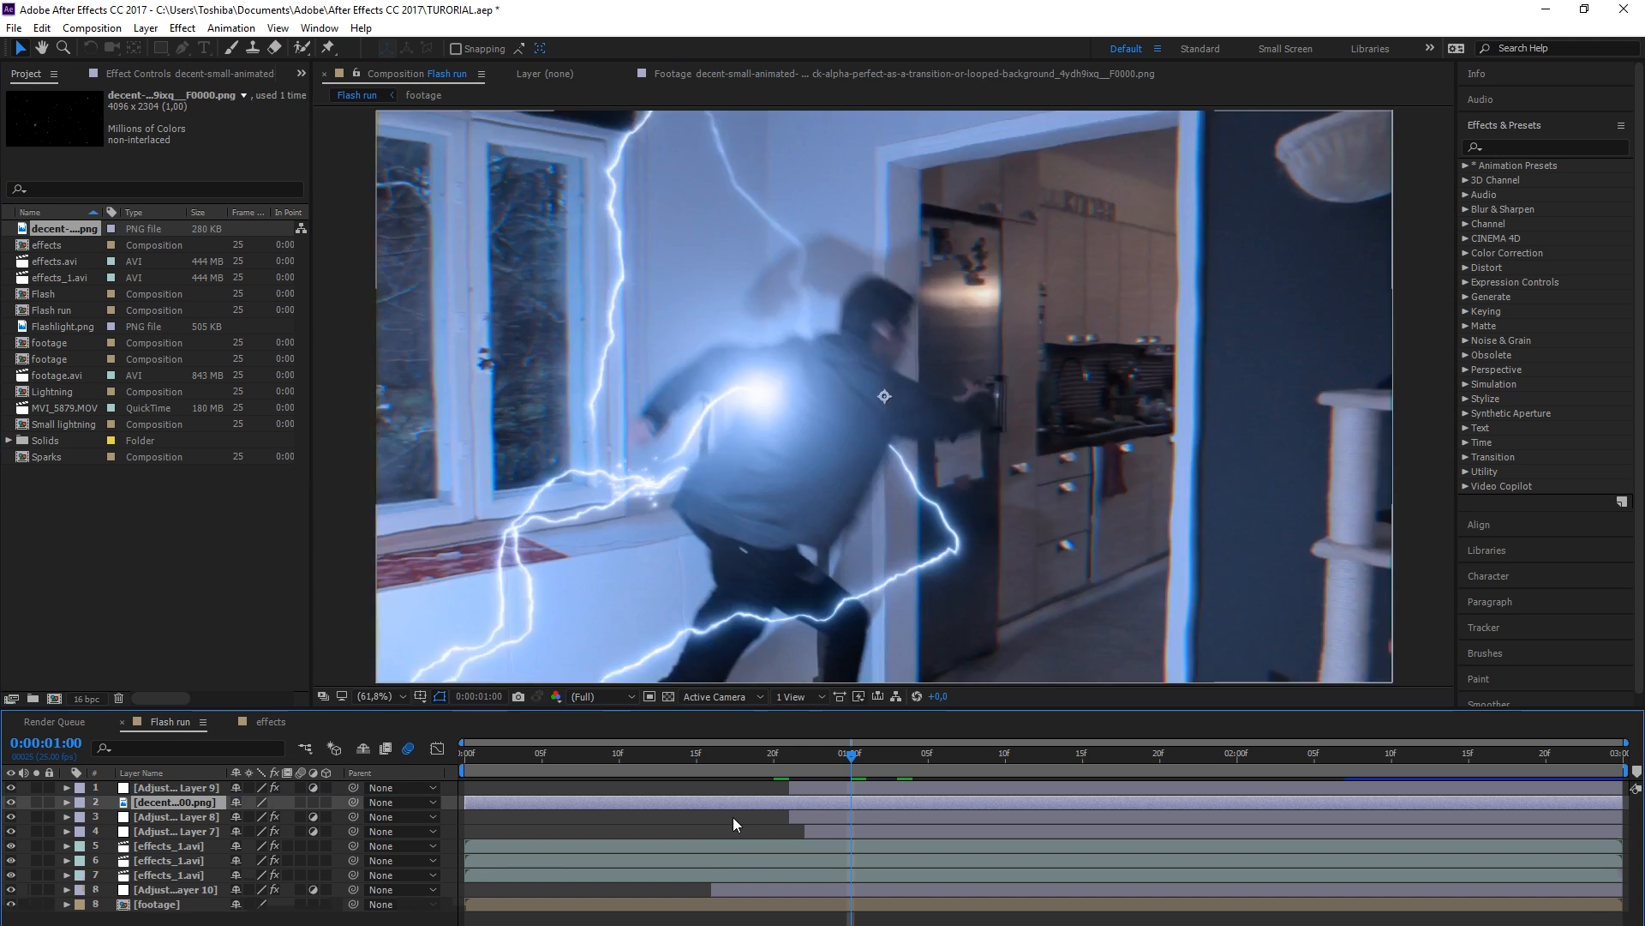
Check the topmost adjustment layer's effects and make the particle PNG layer start at 0:00:01:00
{"action": "left_click", "coordinate": [797, 787]}
{"action": "left_click", "coordinate": [142, 74]}
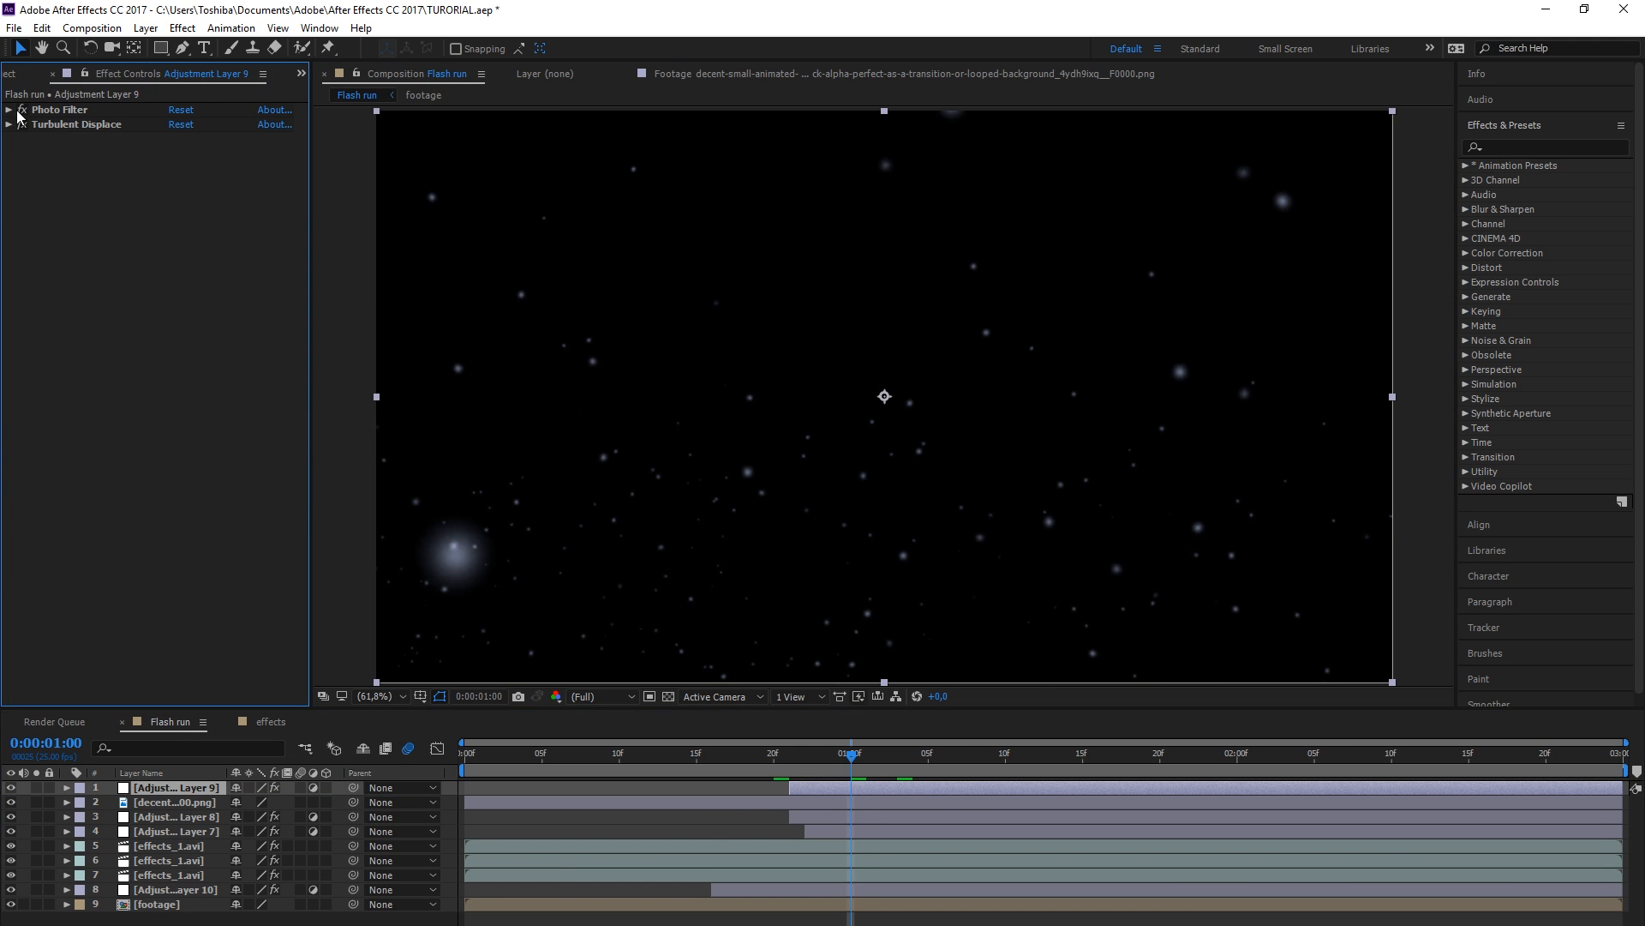
{"action": "left_click", "coordinate": [711, 802]}
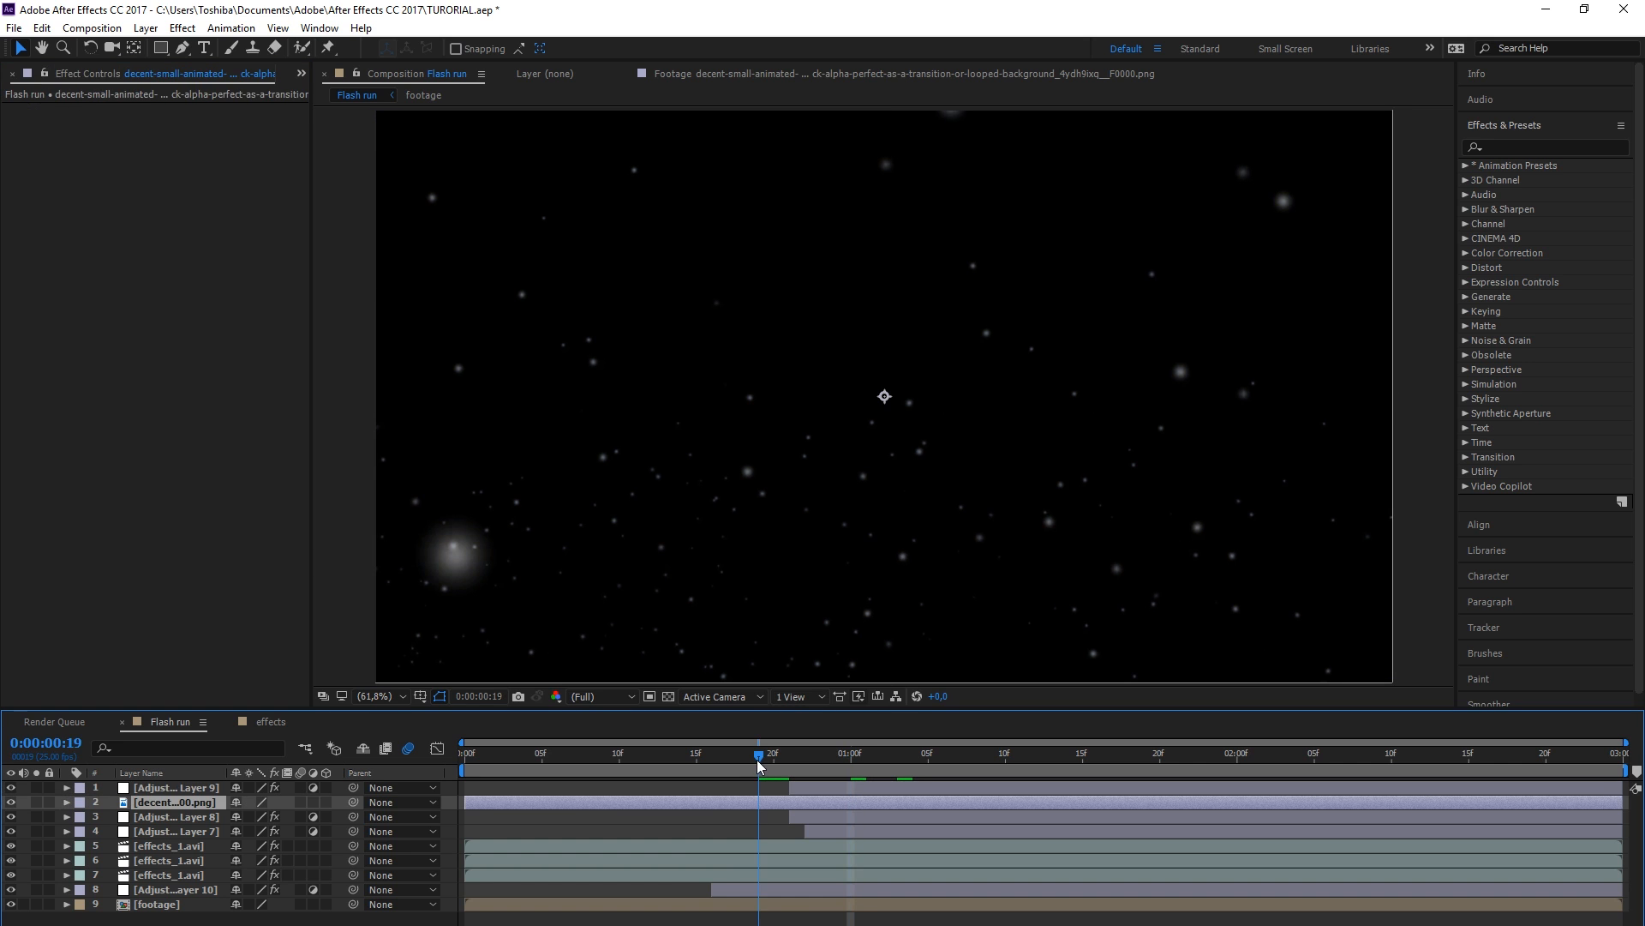
{"action": "left_click", "coordinate": [788, 752]}
{"action": "left_click_drag", "start_coordinate": [467, 803], "coordinate": [851, 803]}
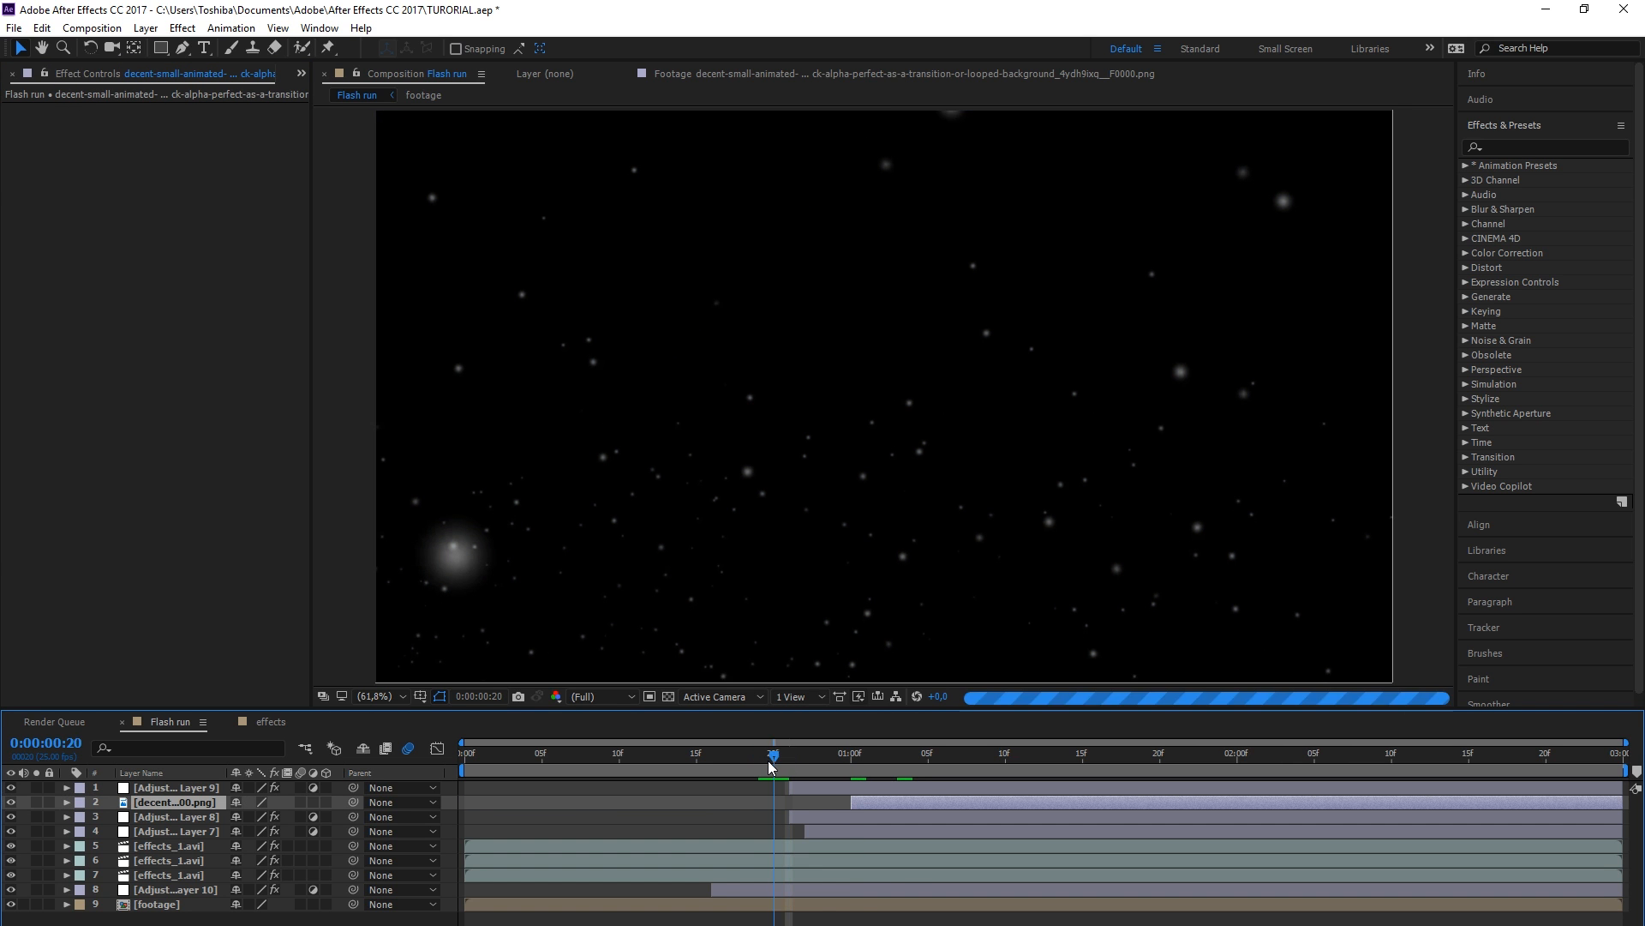
Make the particle PNG layer start at 0:00:00:21 and scale it down proportionally to about 47.9%, slightly larger than the frame
{"action": "left_click_drag", "start_coordinate": [771, 759], "coordinate": [789, 754]}
{"action": "left_click_drag", "start_coordinate": [852, 801], "coordinate": [789, 801]}
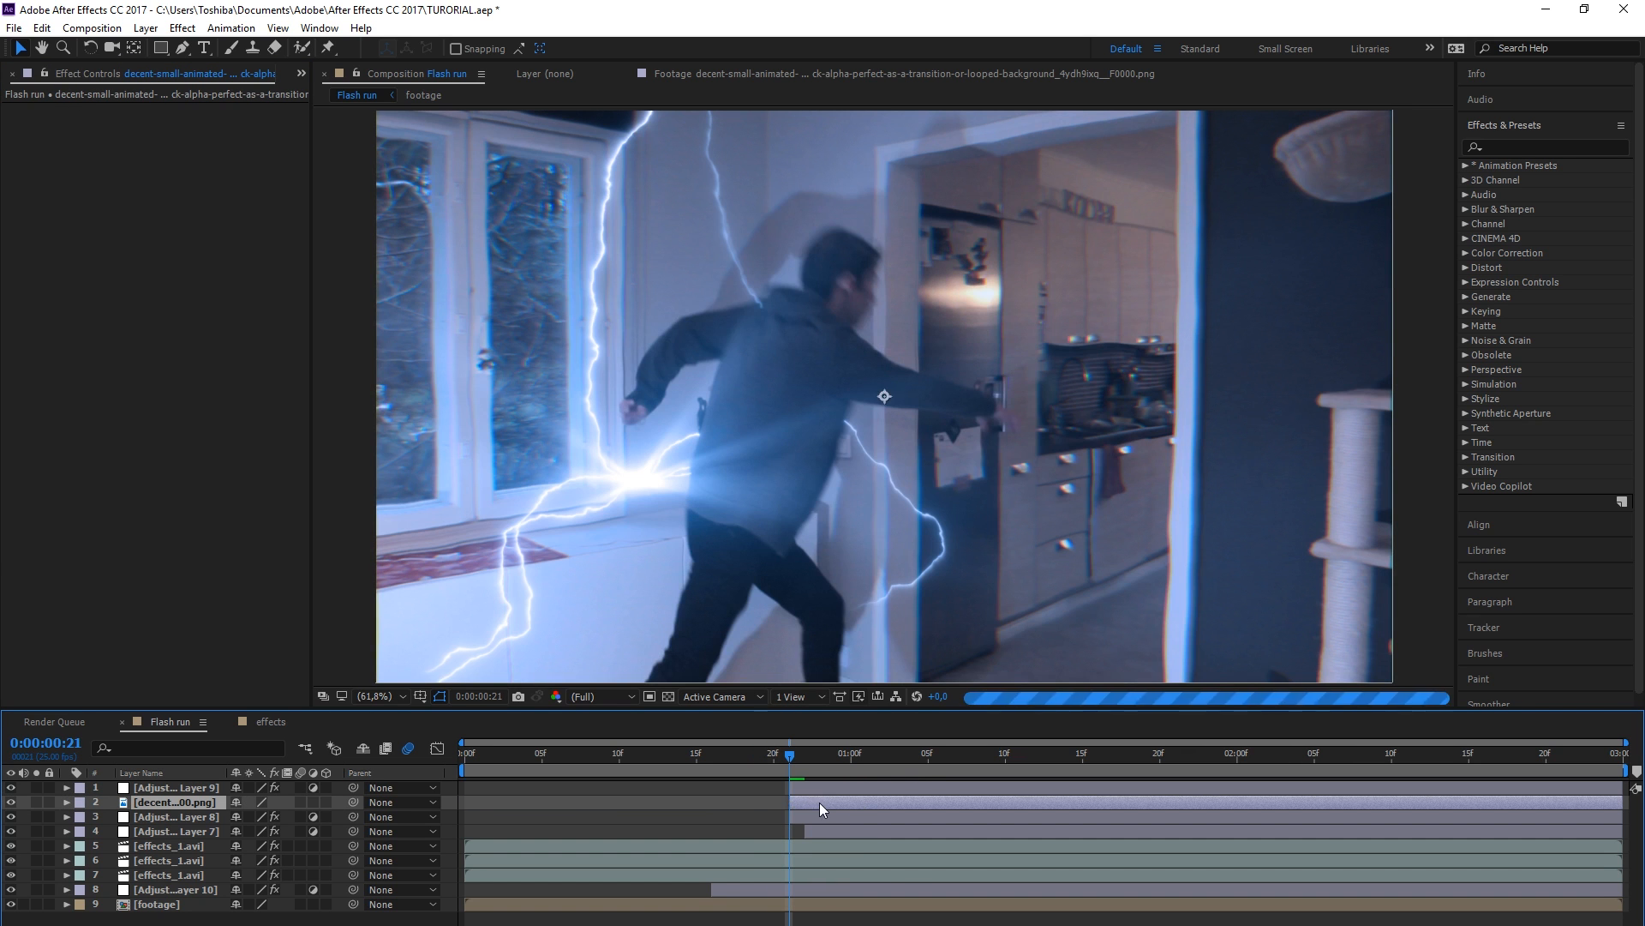
{"action": "left_click", "coordinate": [836, 754]}
{"action": "scroll", "coordinate": [913, 482], "scroll_direction": "down", "scroll_amount": 3}
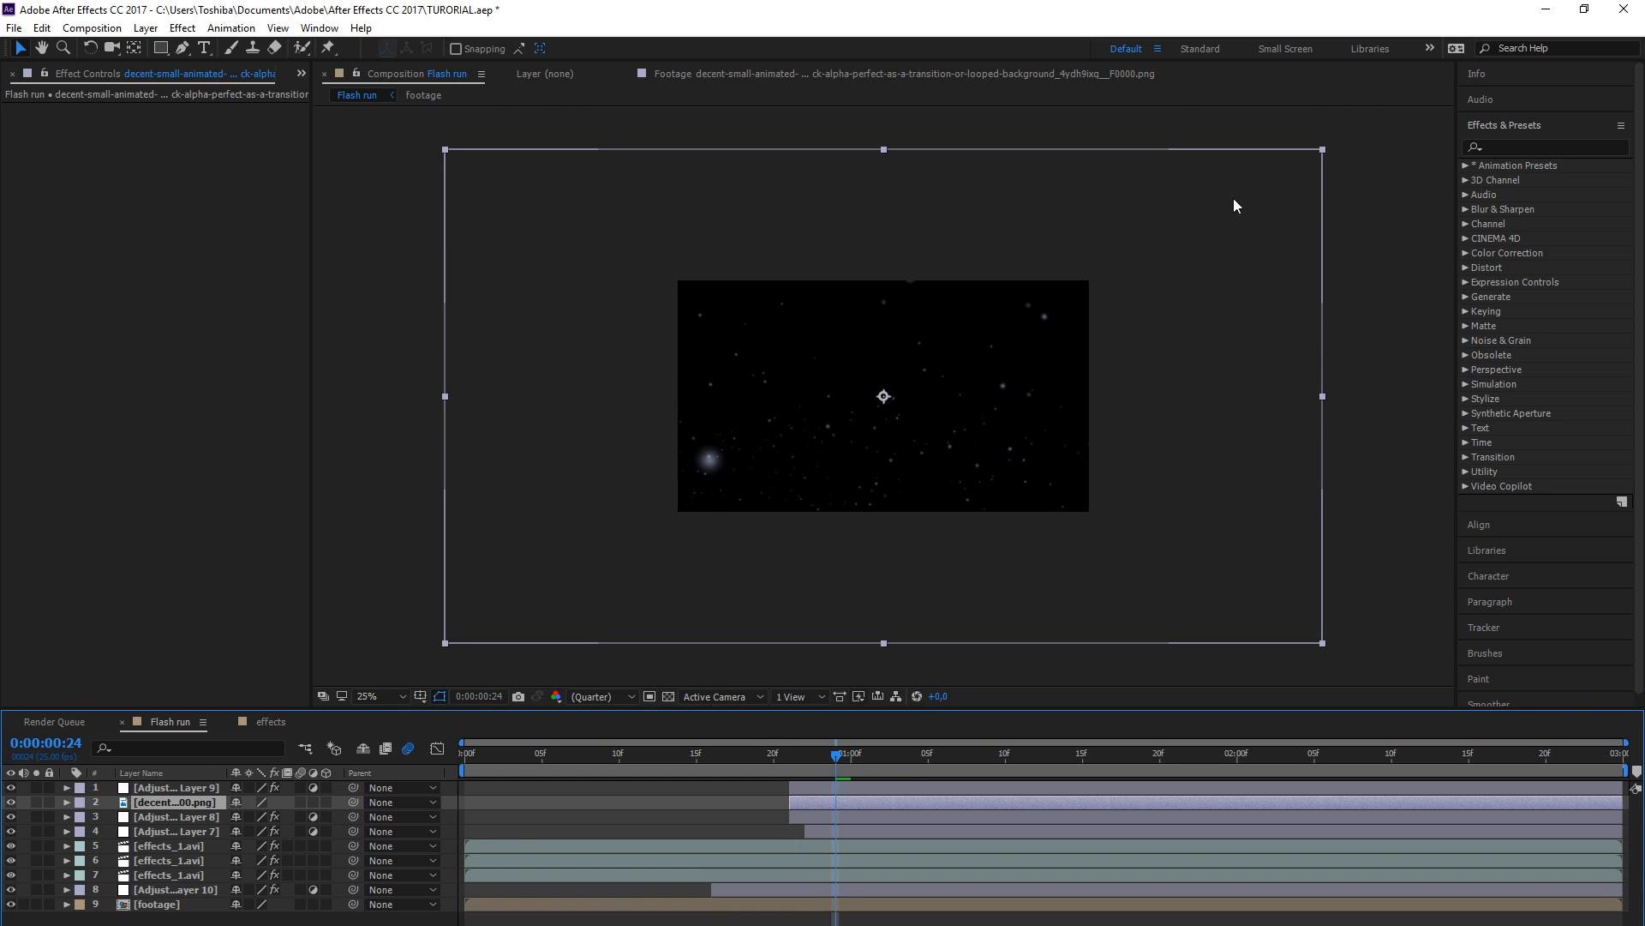
{"action": "left_click_drag", "start_coordinate": [1327, 153], "coordinate": [1107, 280]}
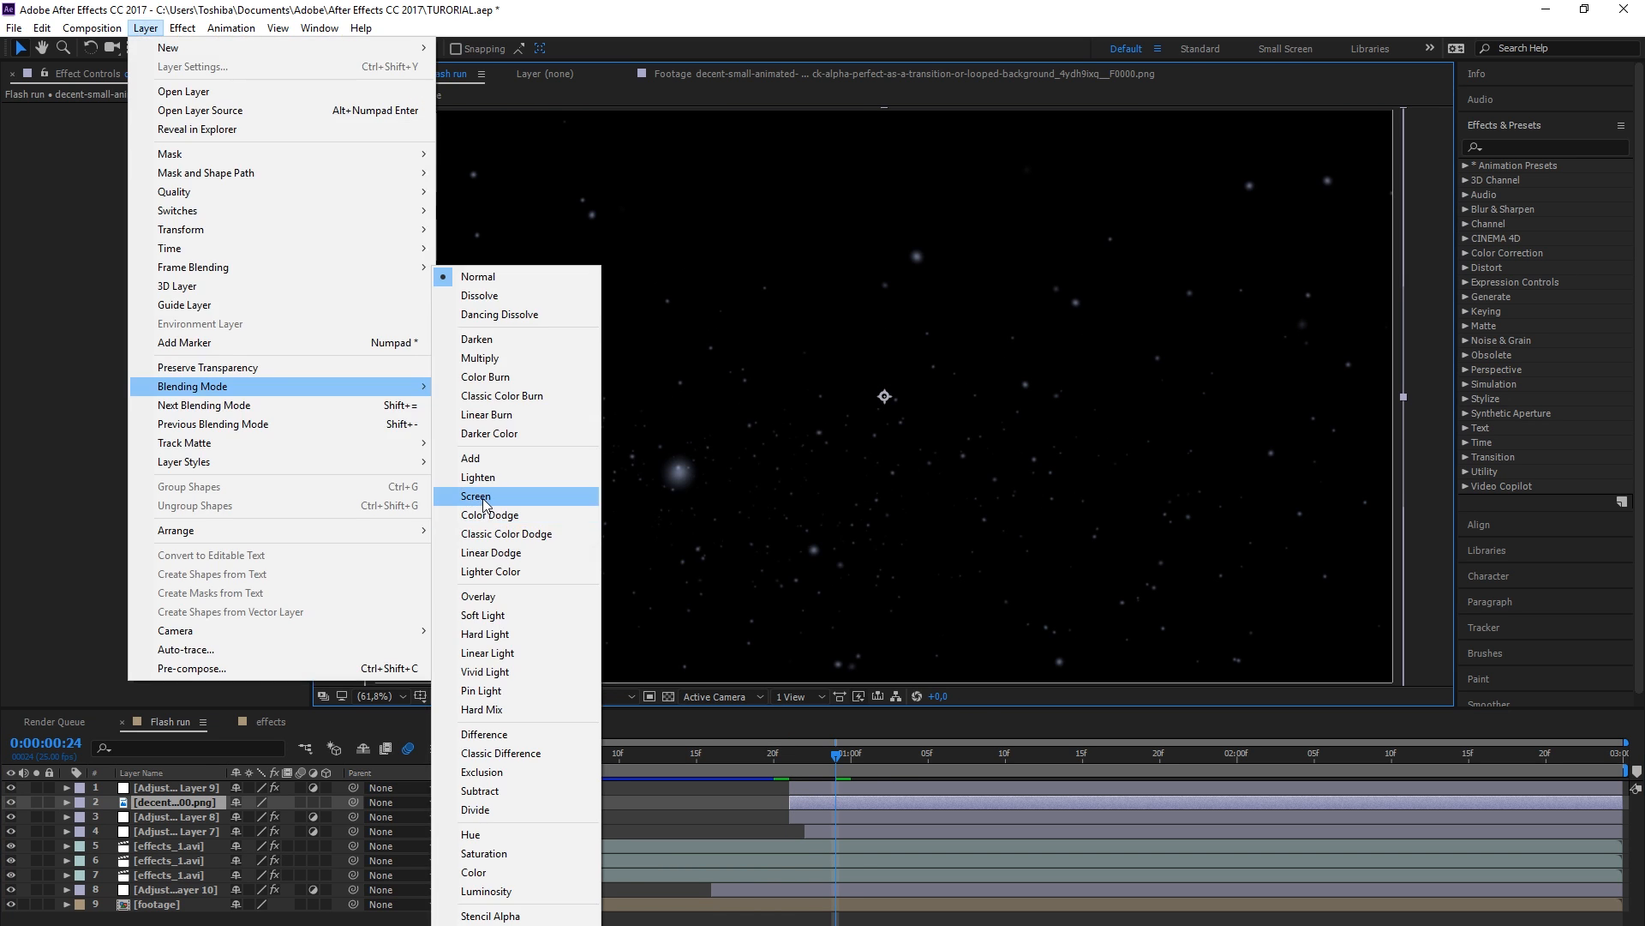
Set the particle PNG layer's blending mode to Screen and its opacity to 20%
{"action": "left_click", "coordinate": [522, 496]}
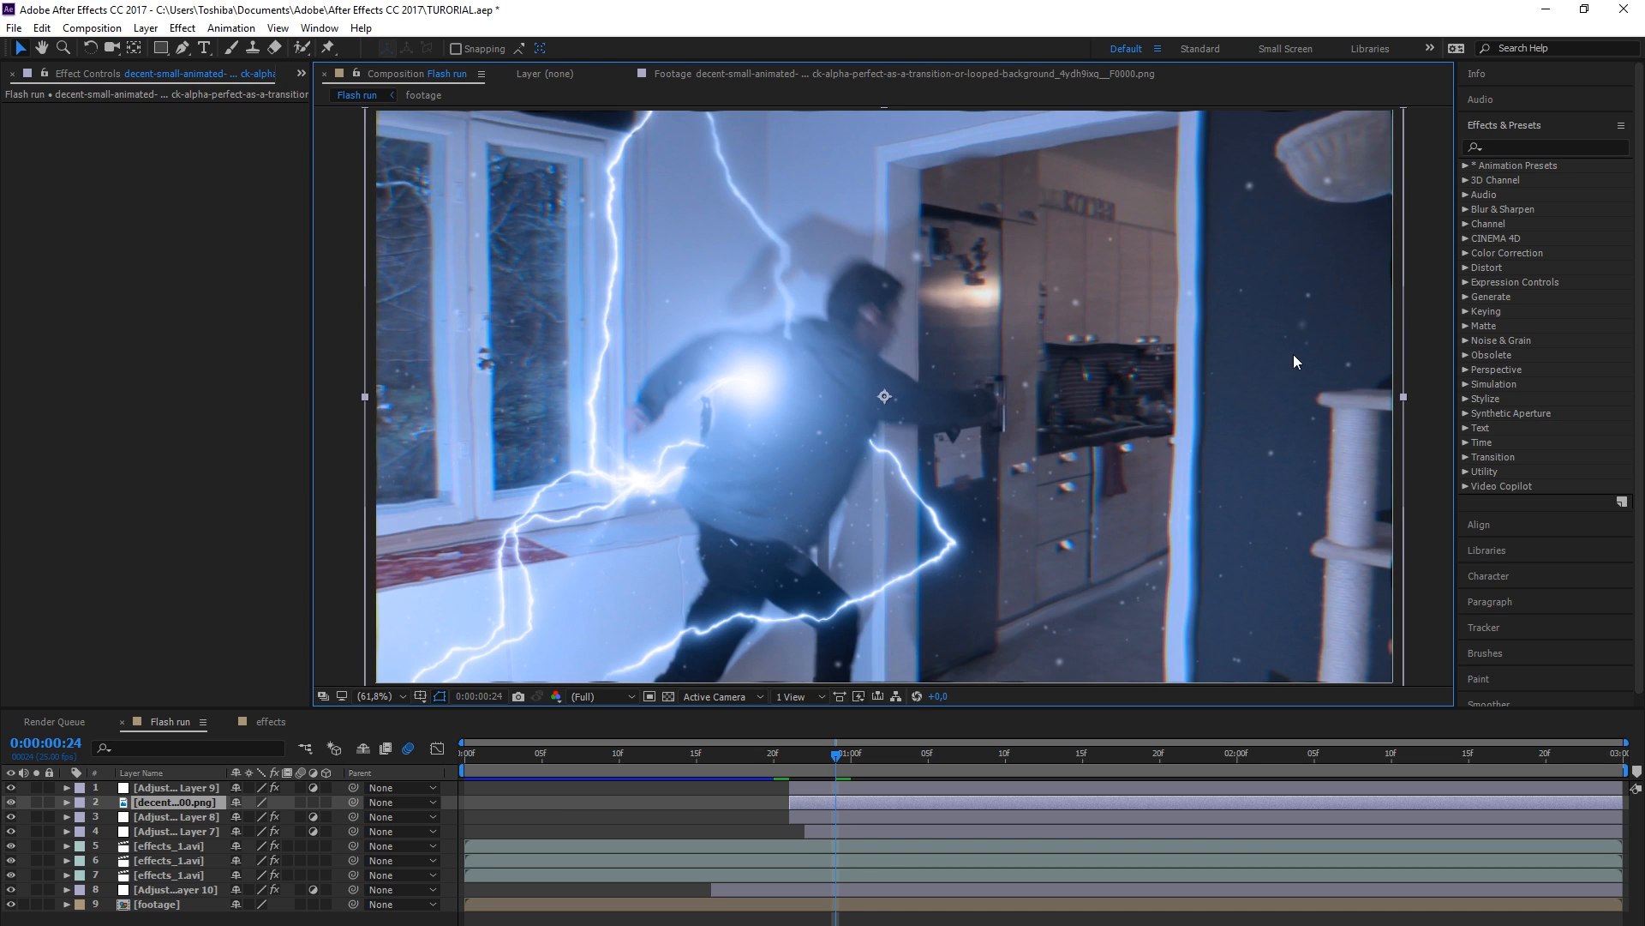
{"action": "left_click", "coordinate": [66, 803]}
{"action": "left_click", "coordinate": [243, 889]}
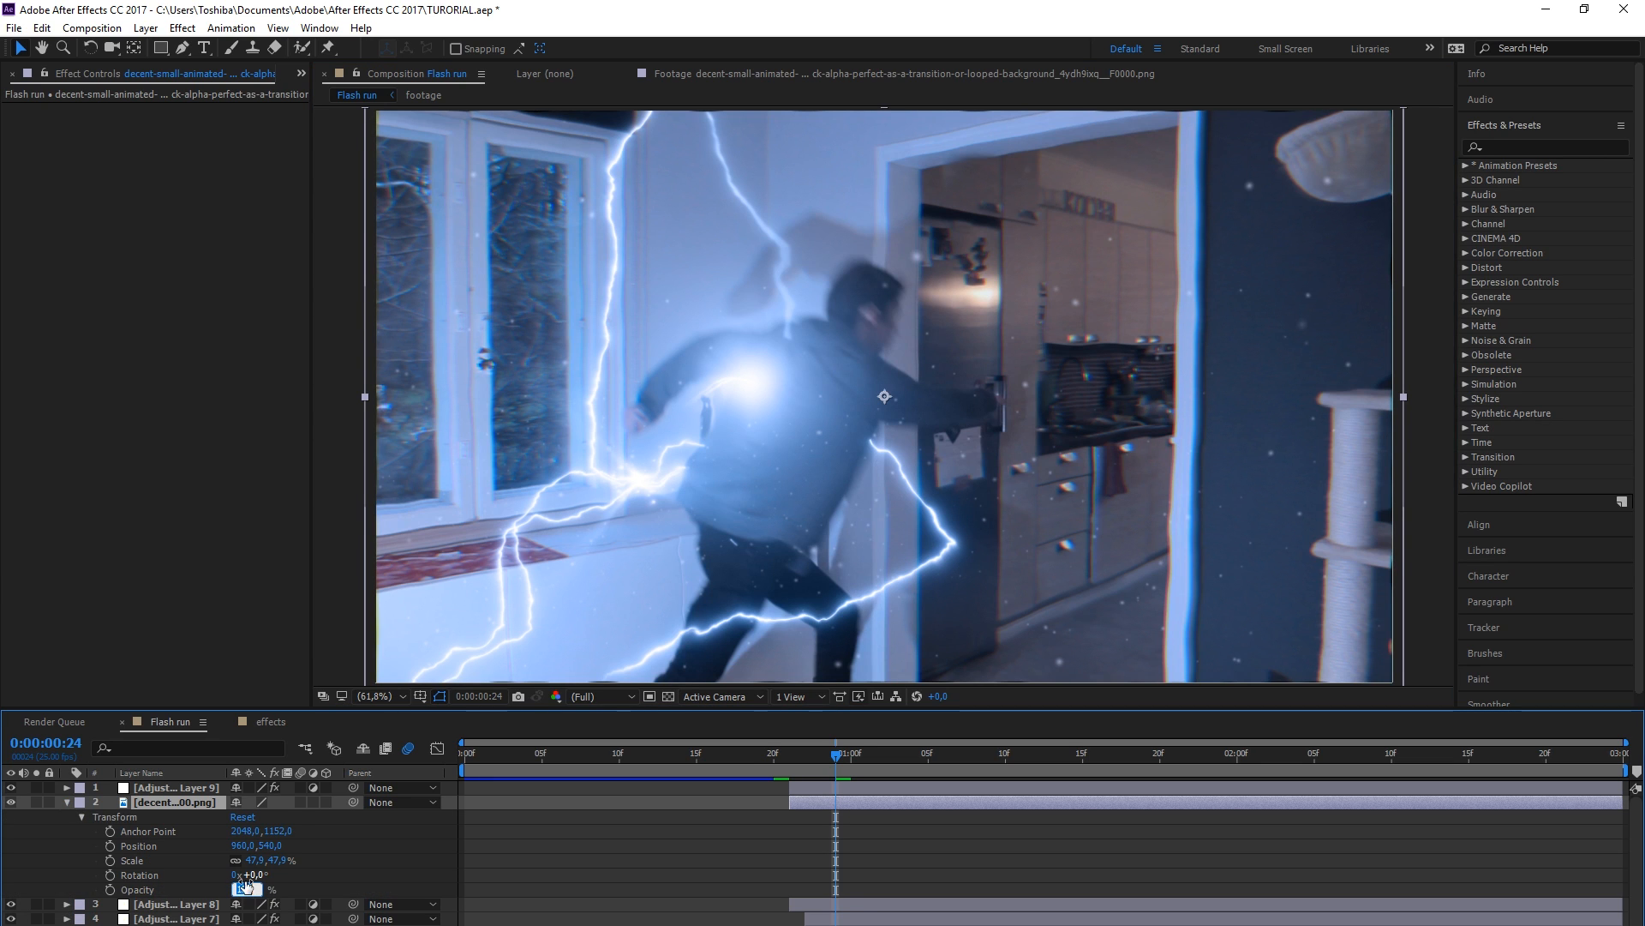
{"action": "type", "text": "20"}
{"action": "key", "text": "Return"}
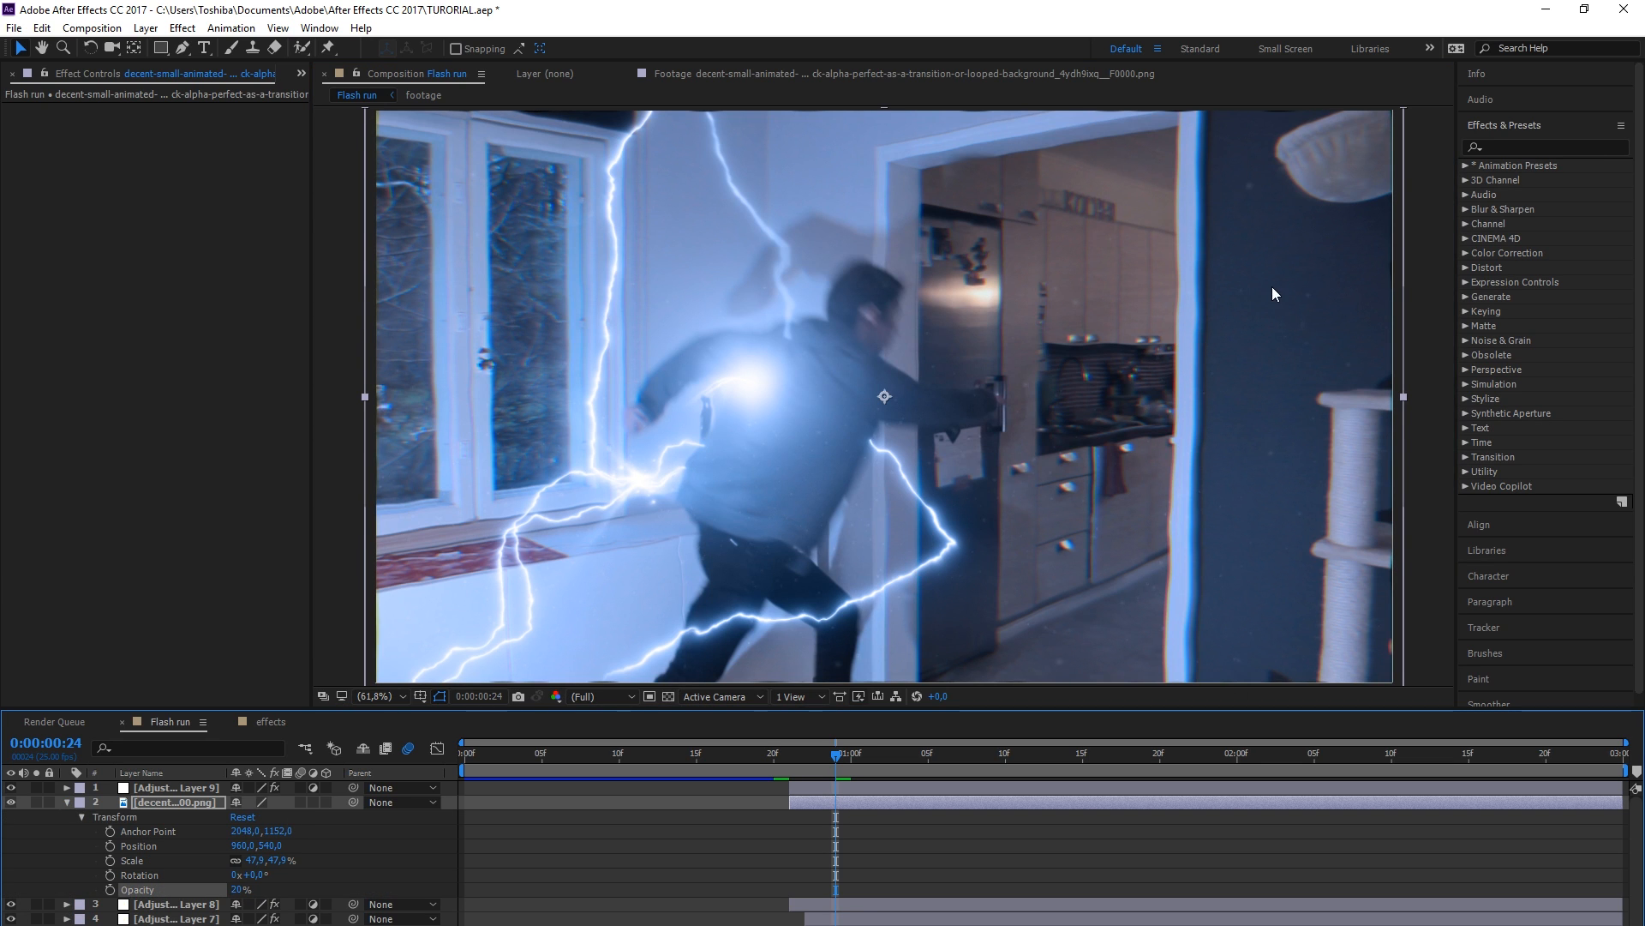
{"action": "left_click", "coordinate": [1031, 760]}
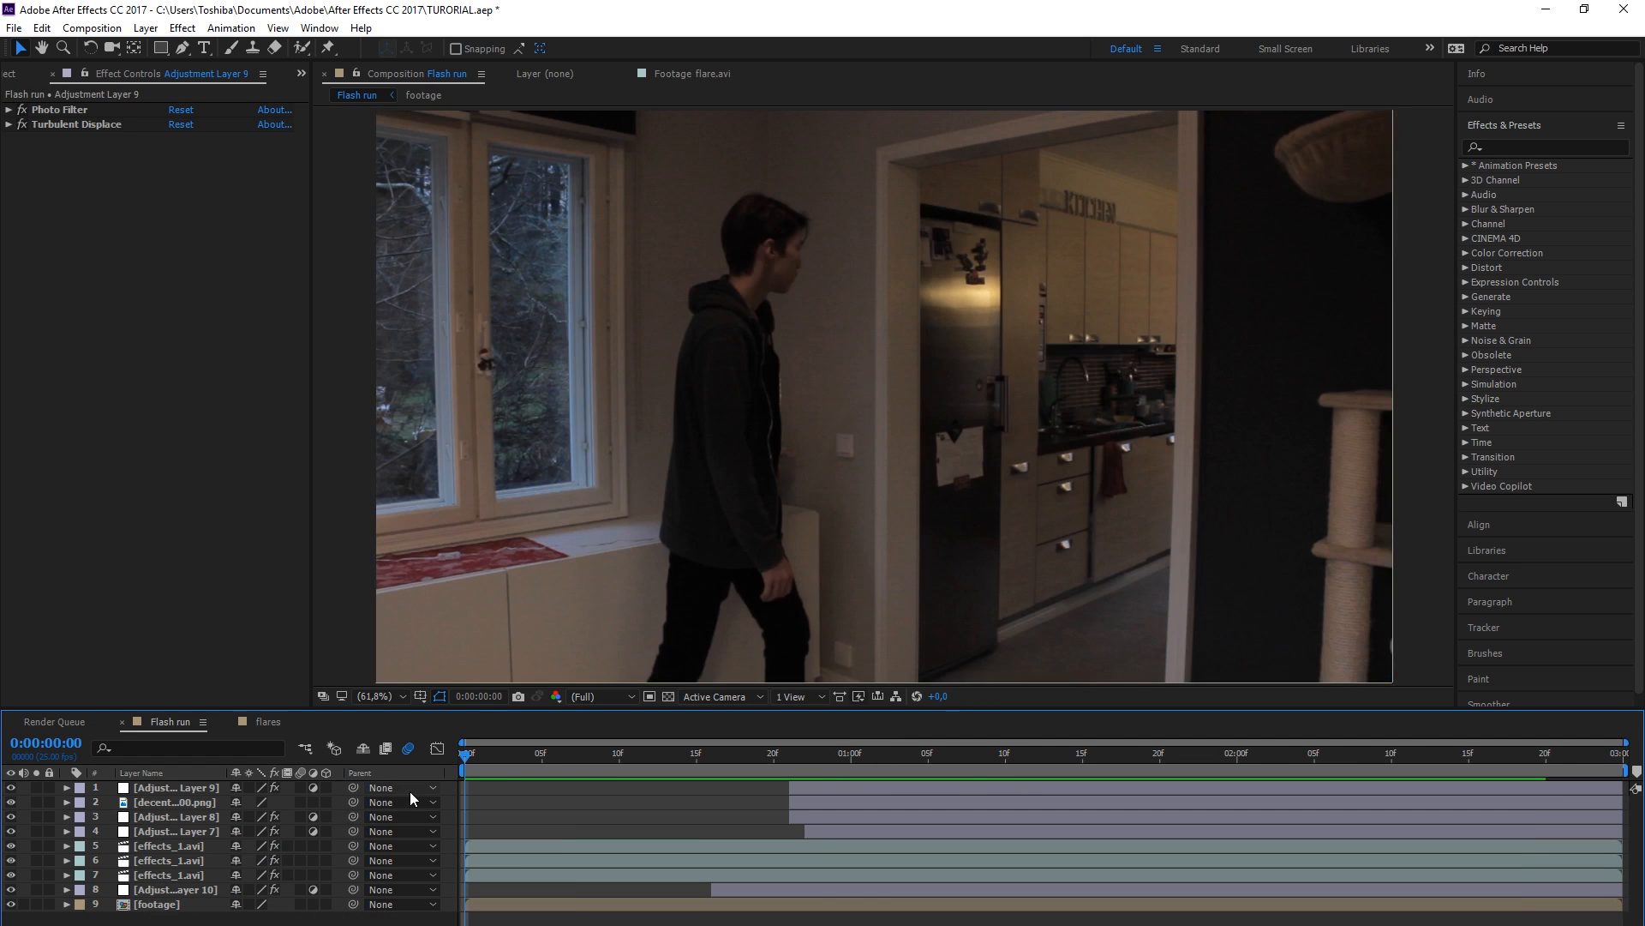
Play back the finished Flash run animation from several early frames and close the flares composition's timeline
{"action": "key", "text": "space"}
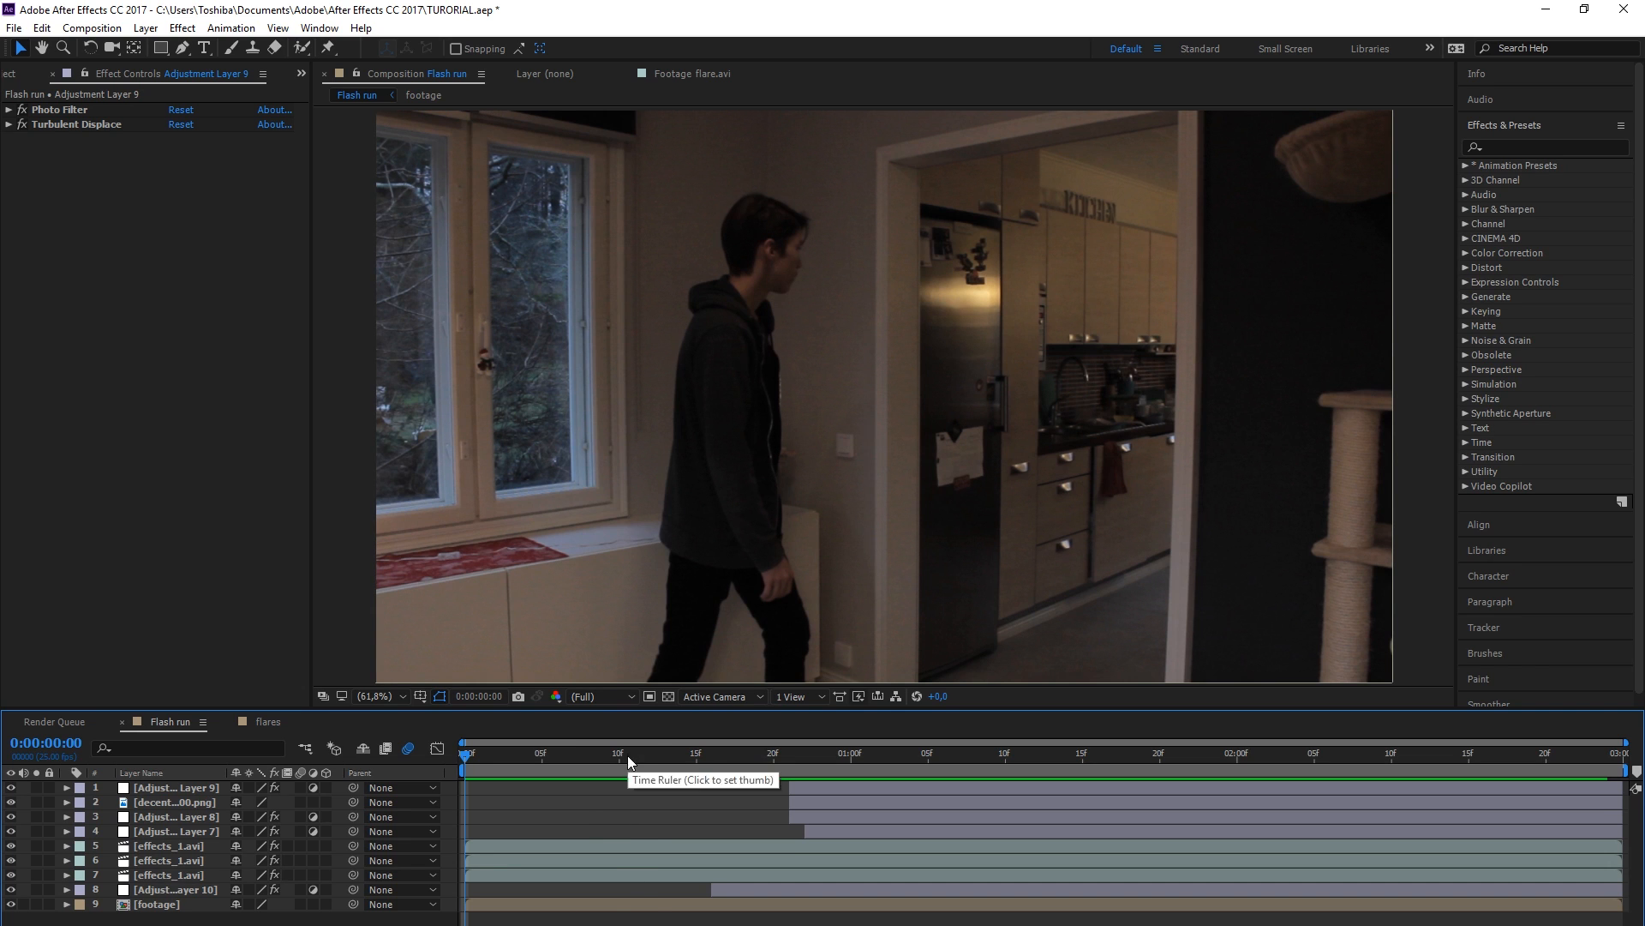
{"action": "left_click", "coordinate": [651, 751]}
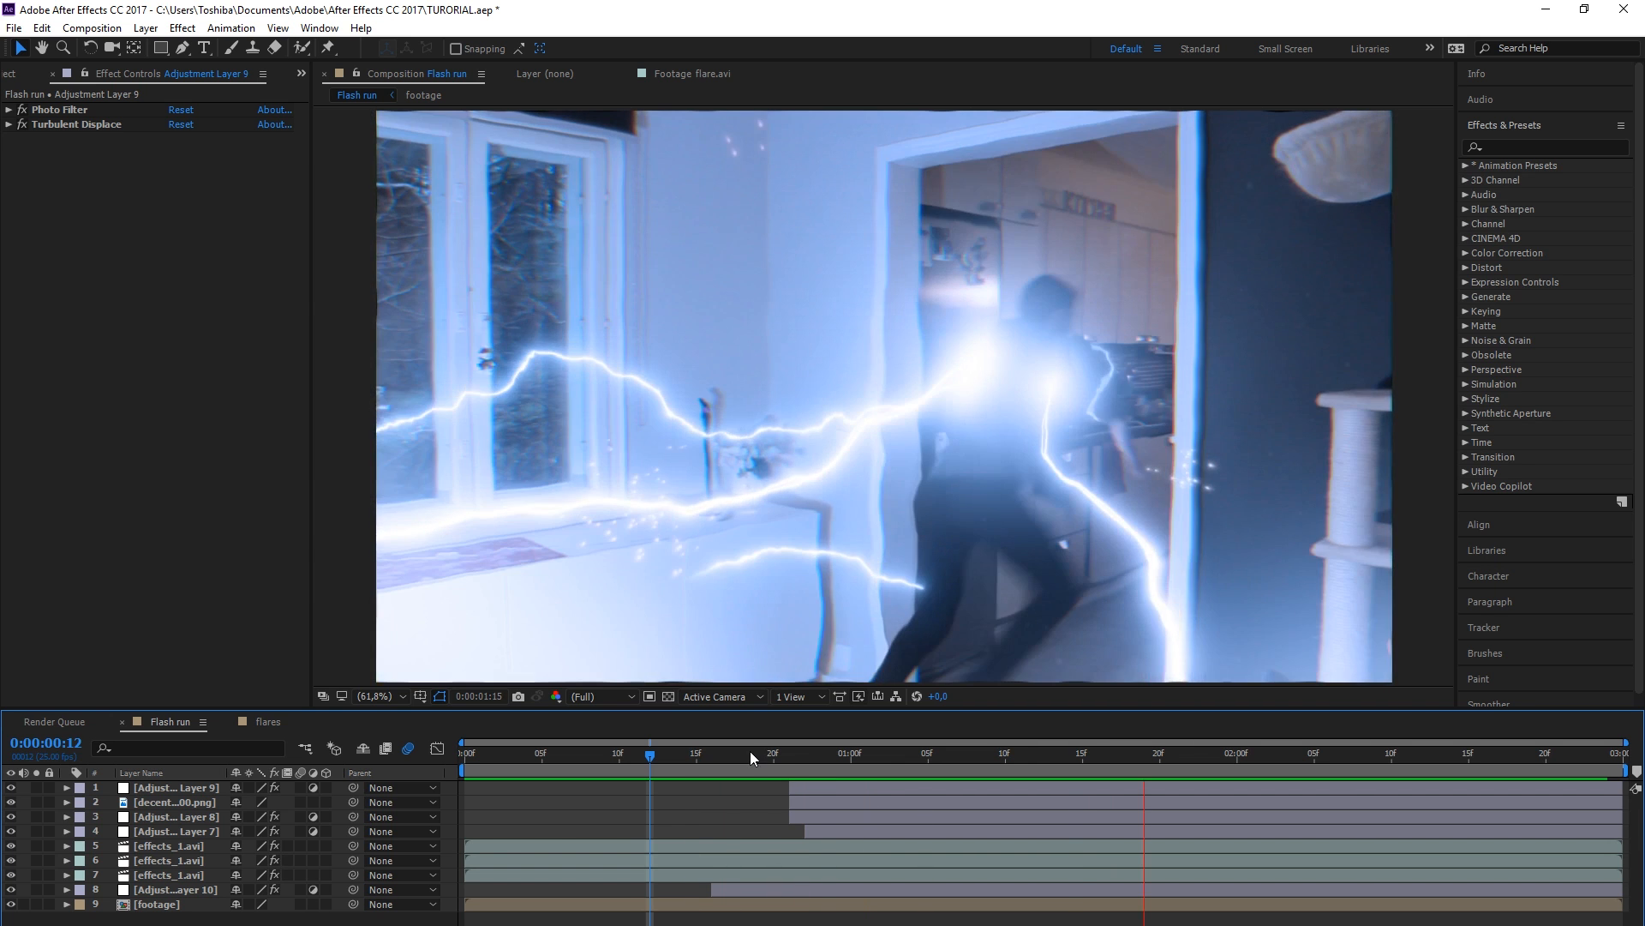
{"action": "left_click", "coordinate": [680, 754]}
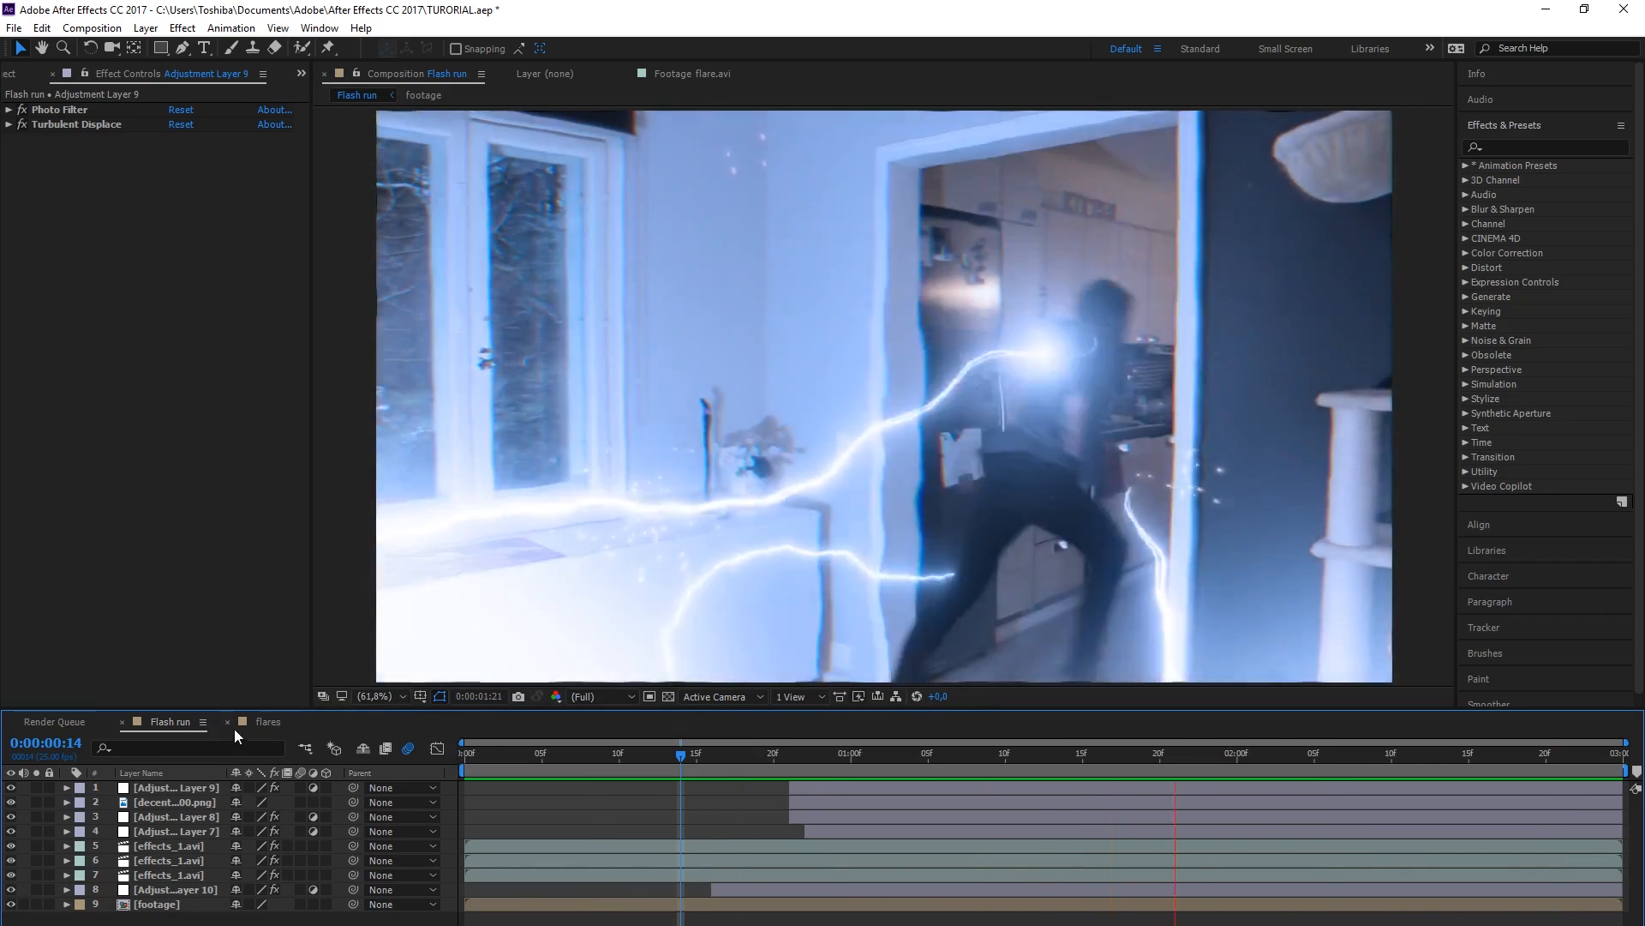
{"action": "left_click", "coordinate": [231, 723]}
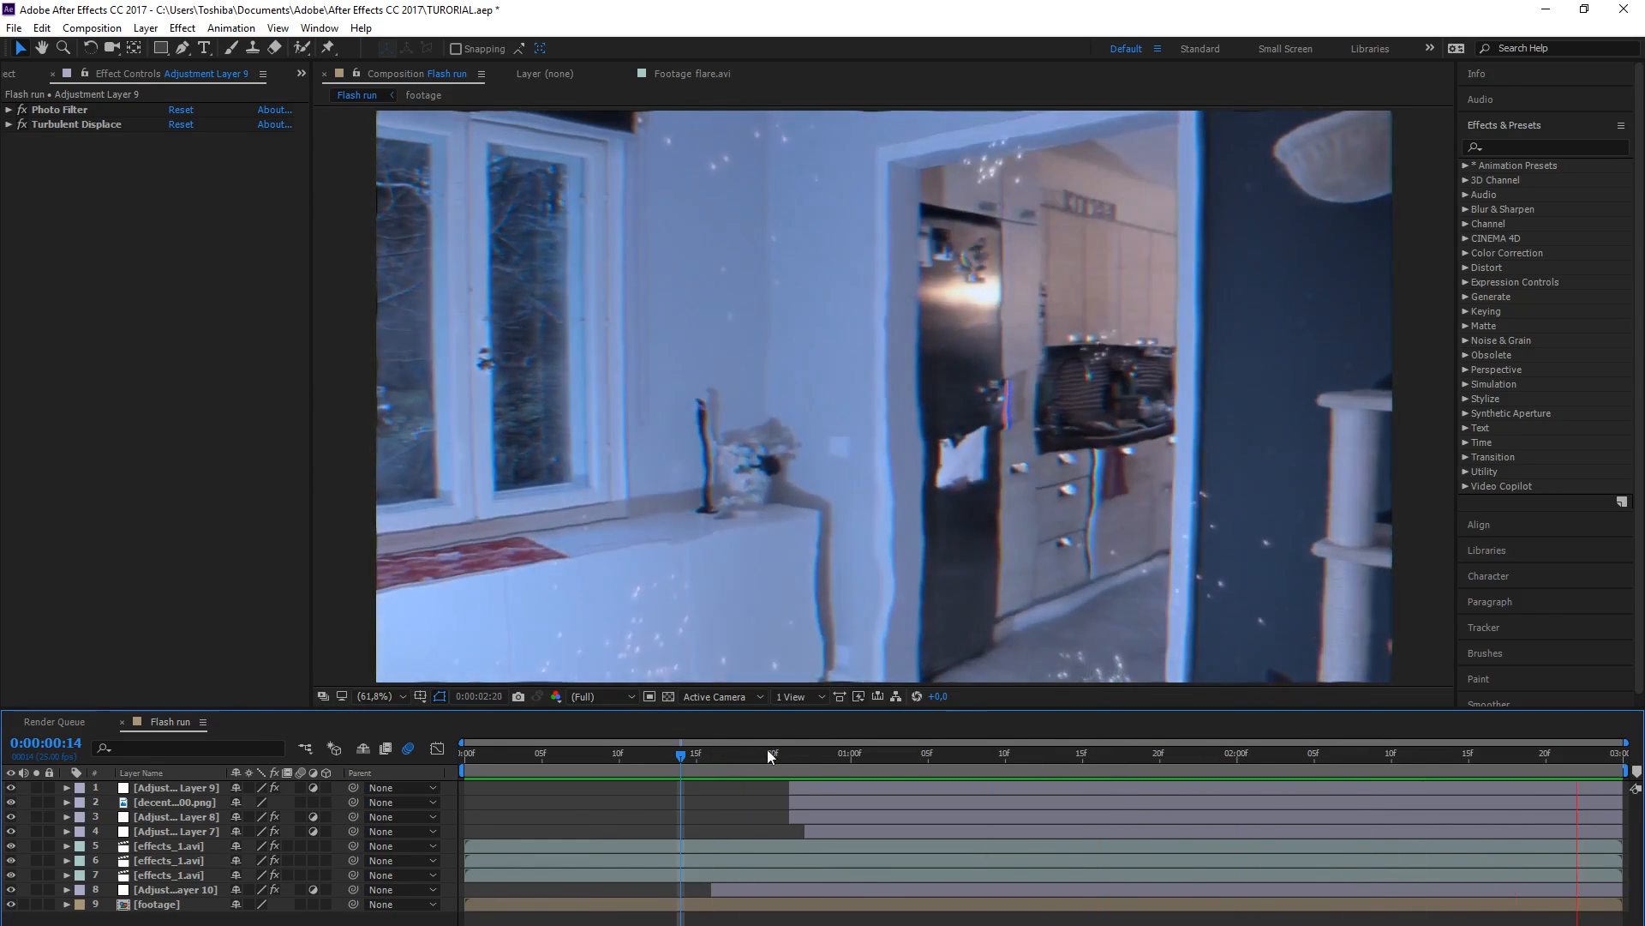